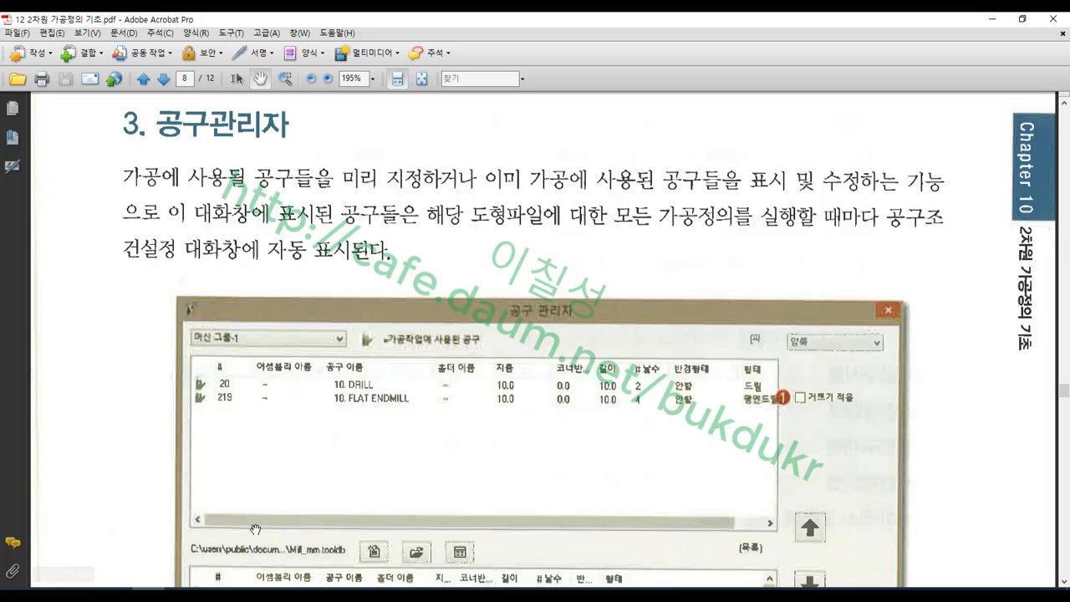
# Step: Switch from the PDF to Mastercam and draw a 50 mm diameter circle centred on the origin
pyautogui.click(182, 588)
pyautogui.scroll(-2, 623, 274)
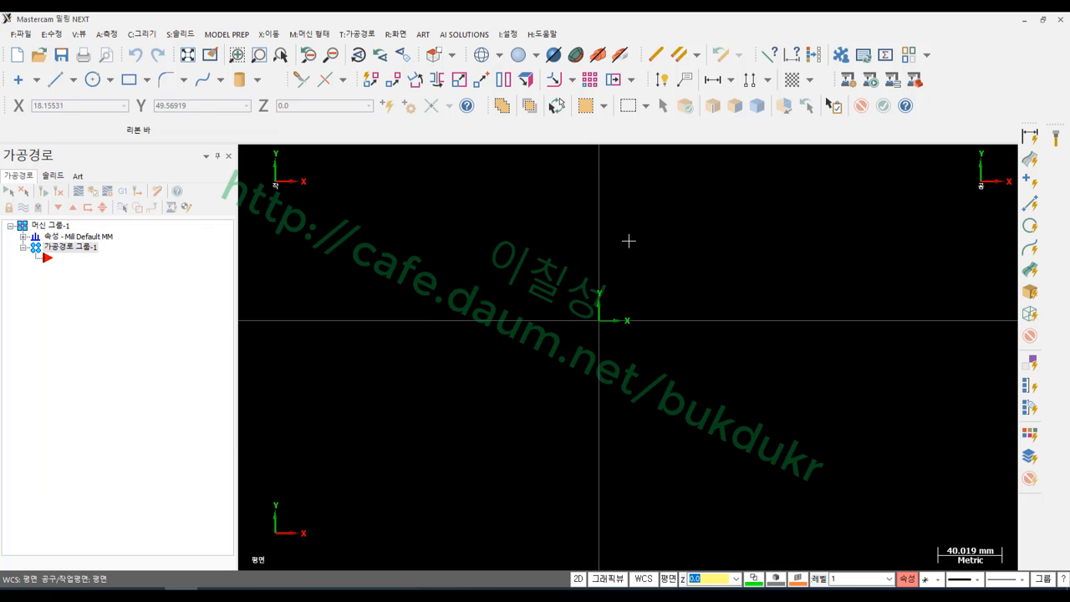
pyautogui.scroll(1, 627, 239)
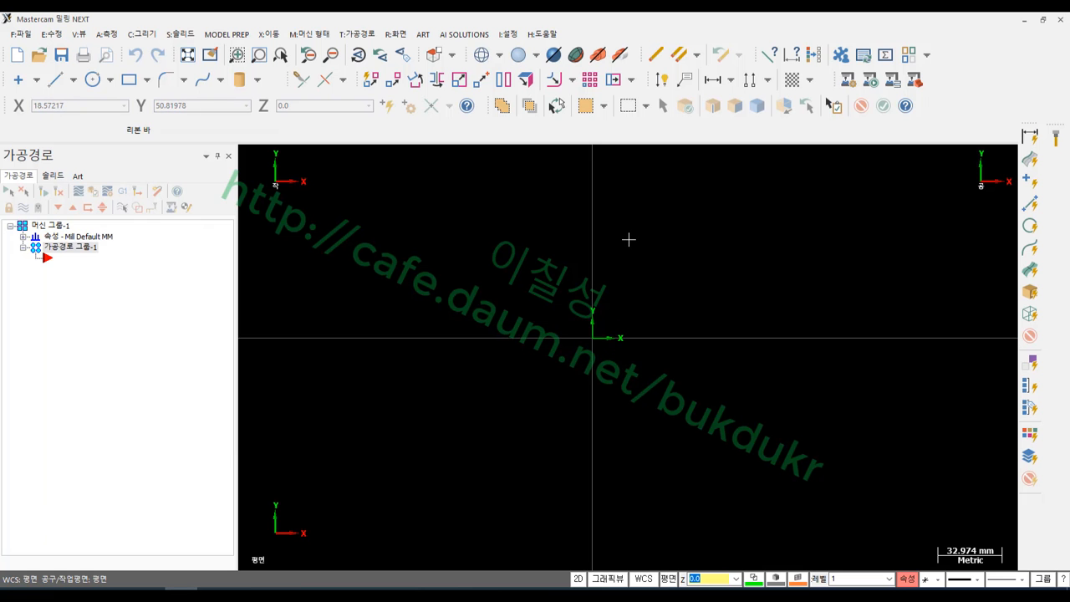
pyautogui.click(93, 79)
pyautogui.click(294, 132)
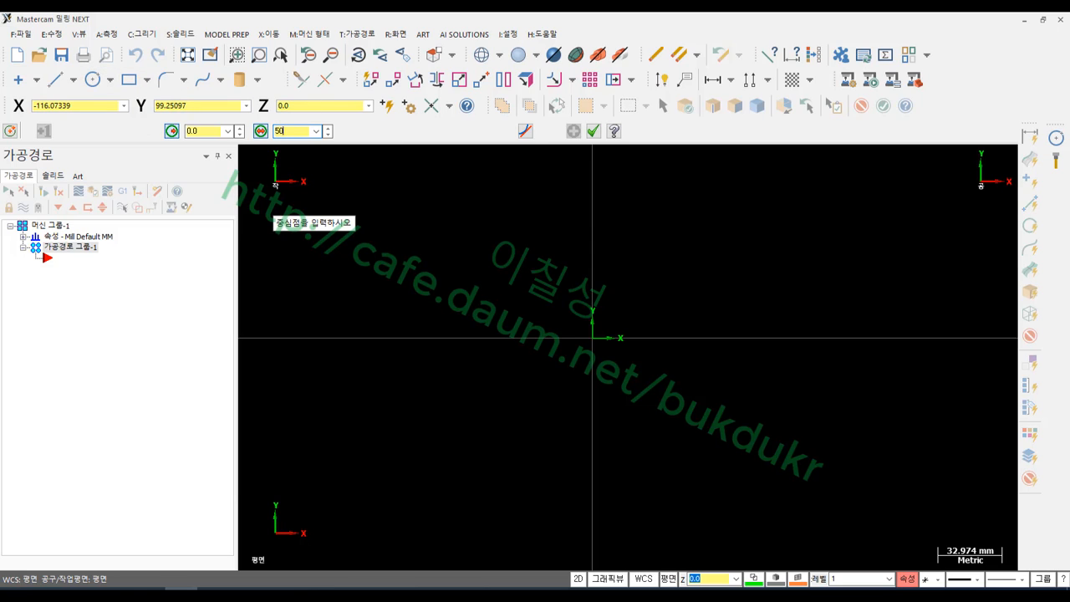
pyautogui.press('Return')
pyautogui.press('o')
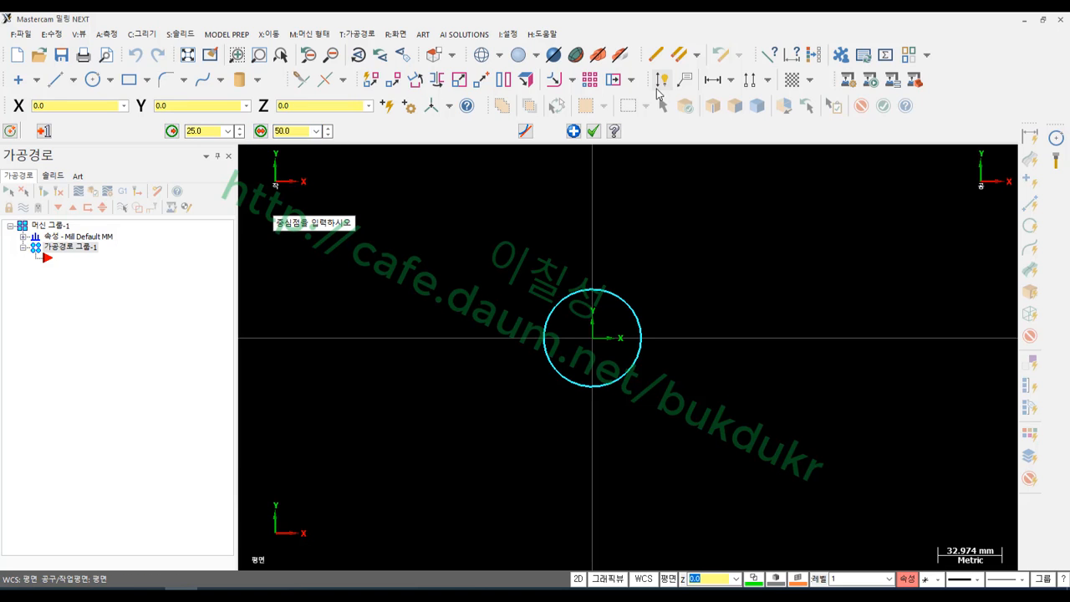
pyautogui.click(592, 132)
# Step: Add a diameter dimension to the circle, placing its text outside at the upper right of the circle
pyautogui.scroll(3, 619, 200)
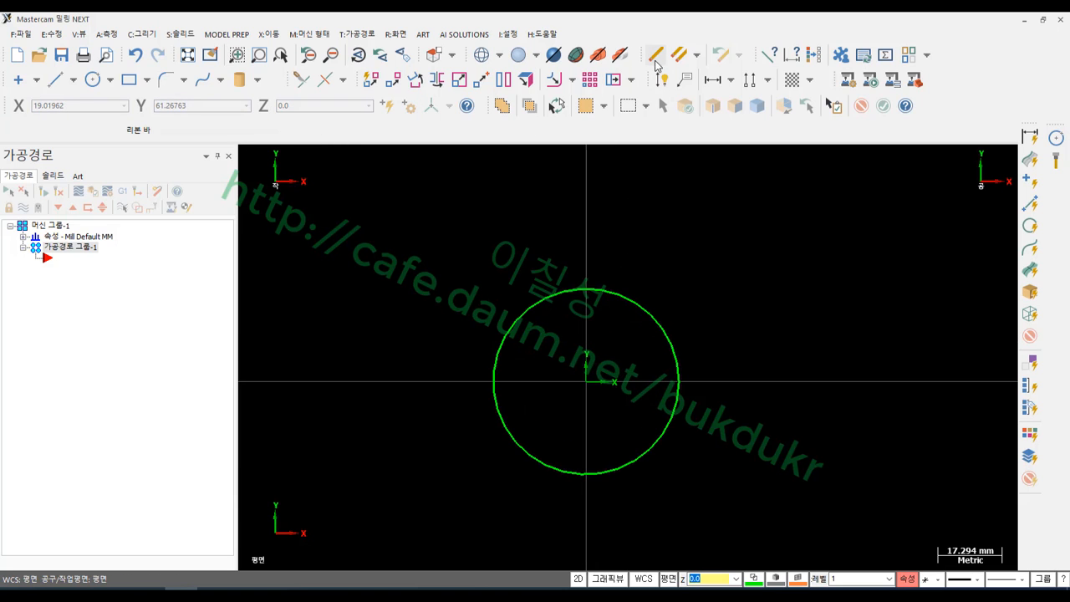
pyautogui.click(656, 60)
pyautogui.click(657, 306)
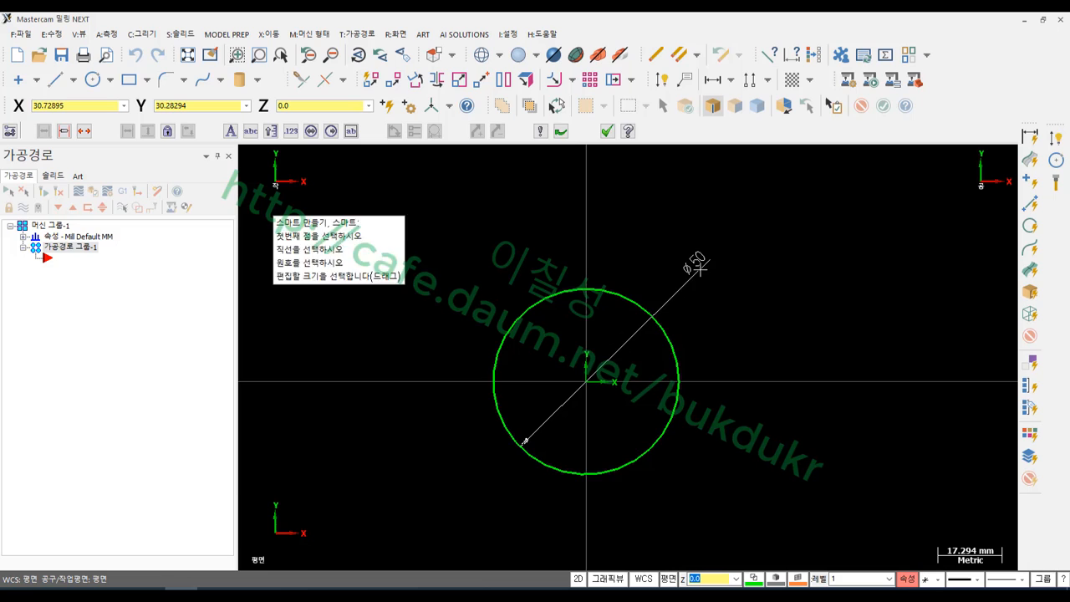
pyautogui.click(761, 258)
pyautogui.press('Escape')
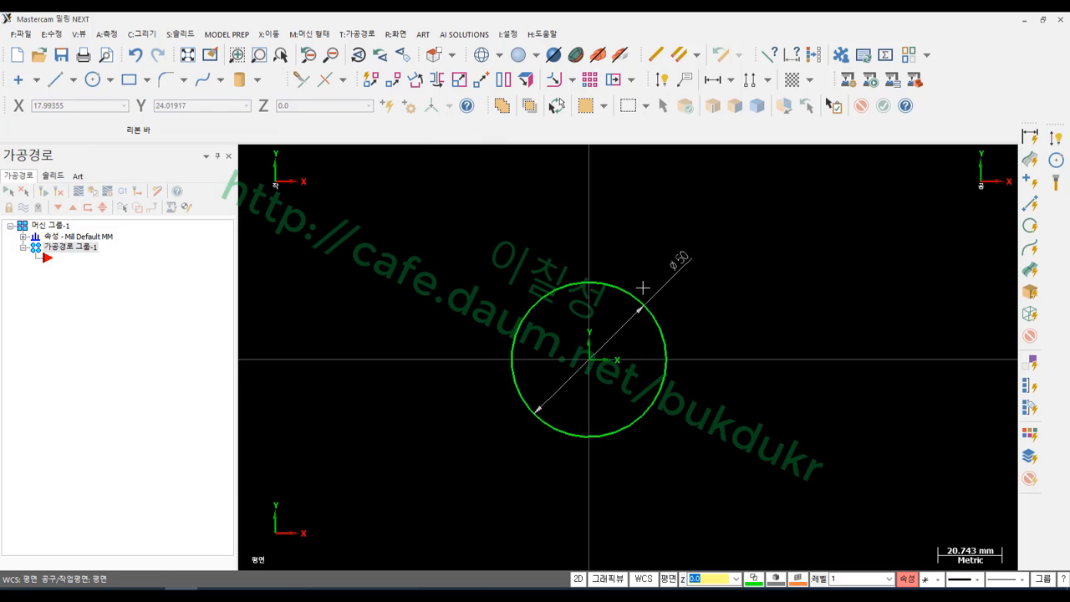
pyautogui.click(366, 38)
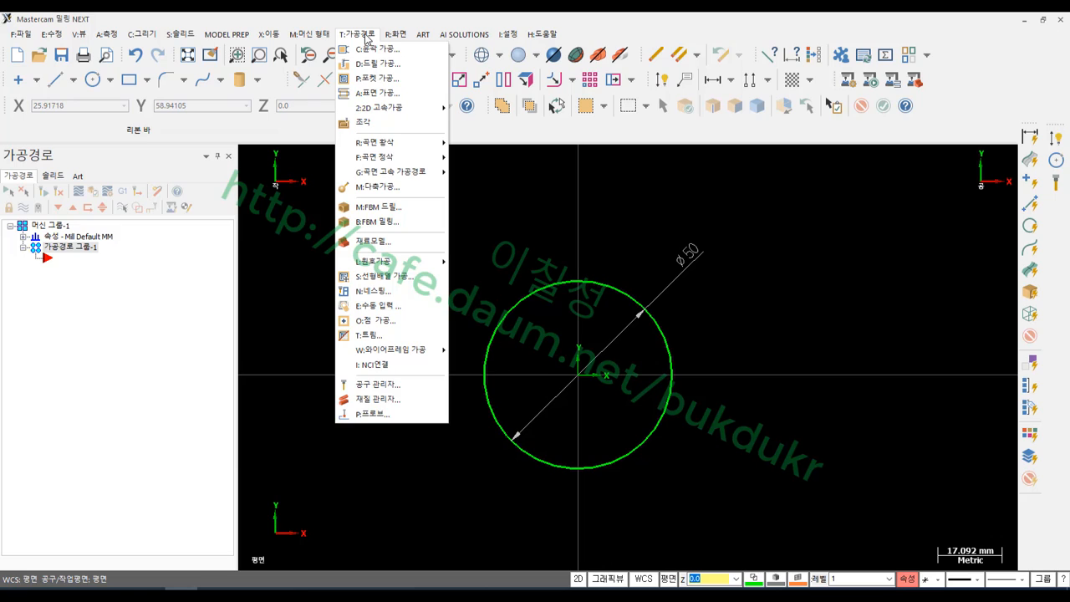
pyautogui.click(296, 257)
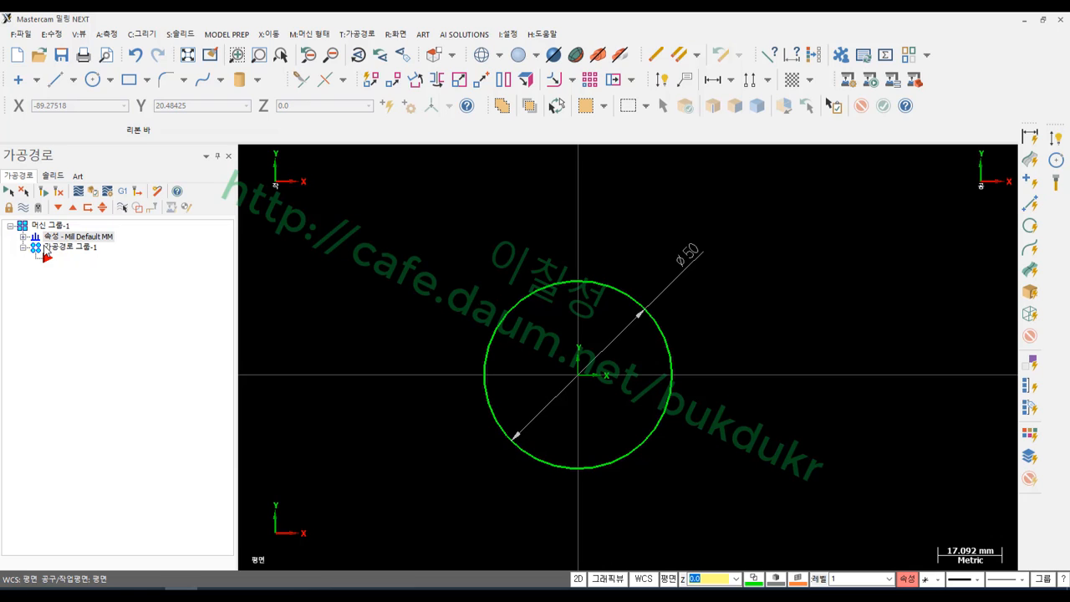
pyautogui.click(311, 35)
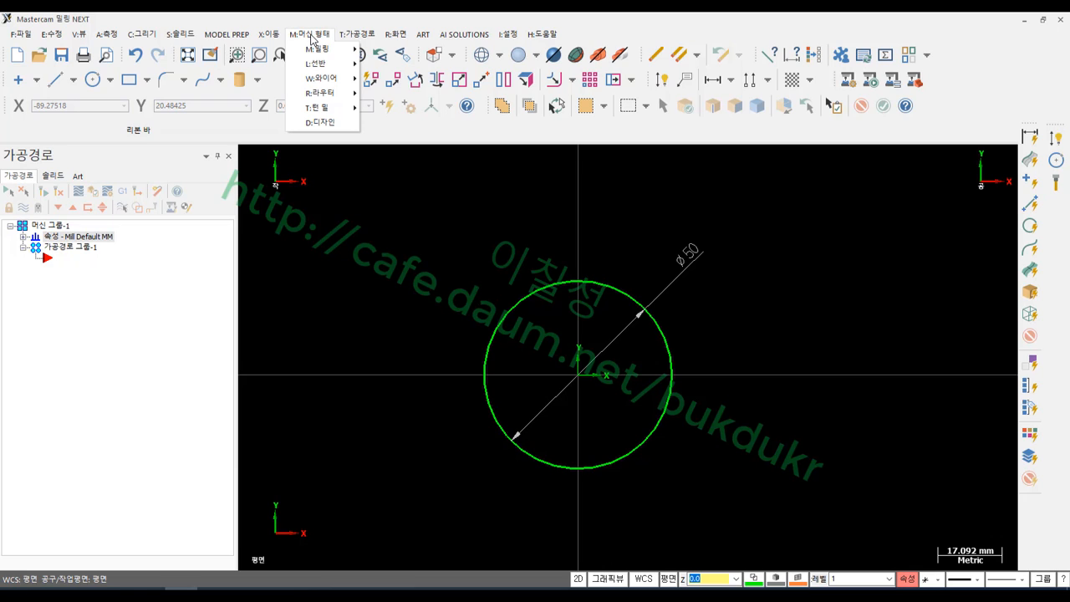
pyautogui.moveTo(324, 51)
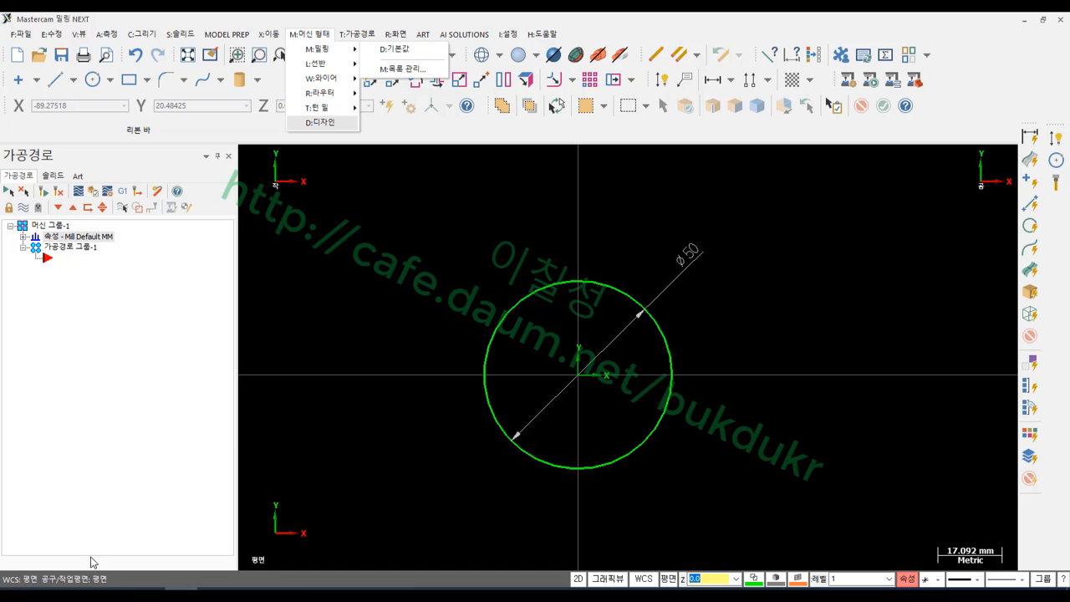
pyautogui.click(398, 50)
pyautogui.moveTo(105, 280)
pyautogui.mouseDown()
pyautogui.moveTo(46, 180)
pyautogui.moveTo(75, 284)
pyautogui.mouseUp()
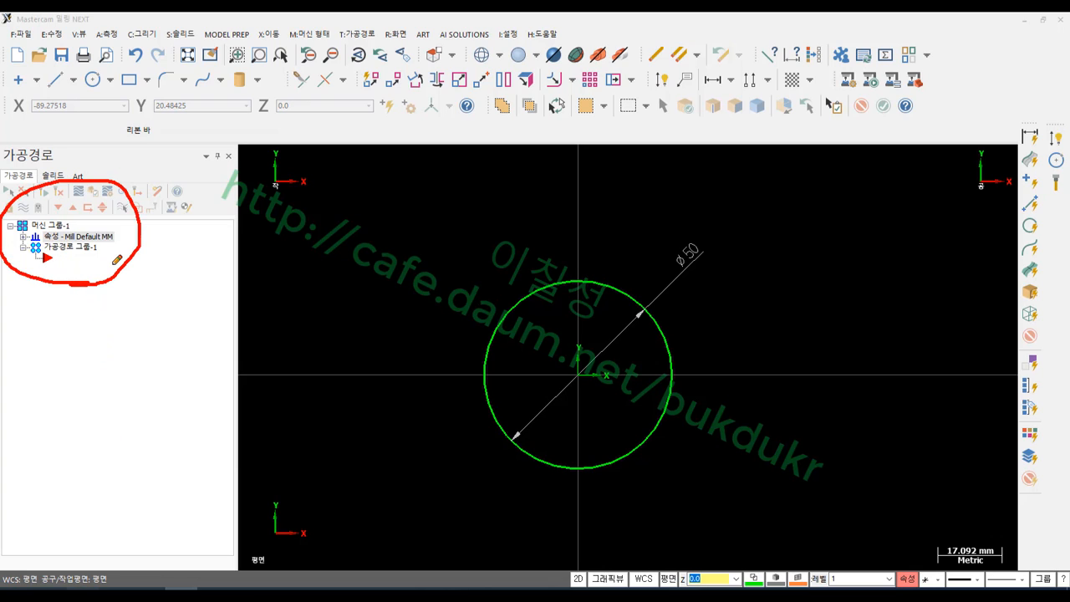
pyautogui.moveTo(62, 243)
pyautogui.mouseDown()
pyautogui.moveTo(171, 238)
pyautogui.moveTo(201, 269)
pyautogui.mouseUp()
pyautogui.moveTo(227, 238)
pyautogui.mouseDown()
pyautogui.moveTo(219, 243)
pyautogui.moveTo(244, 244)
pyautogui.moveTo(246, 263)
pyautogui.mouseUp()
pyautogui.rightClick(352, 271)
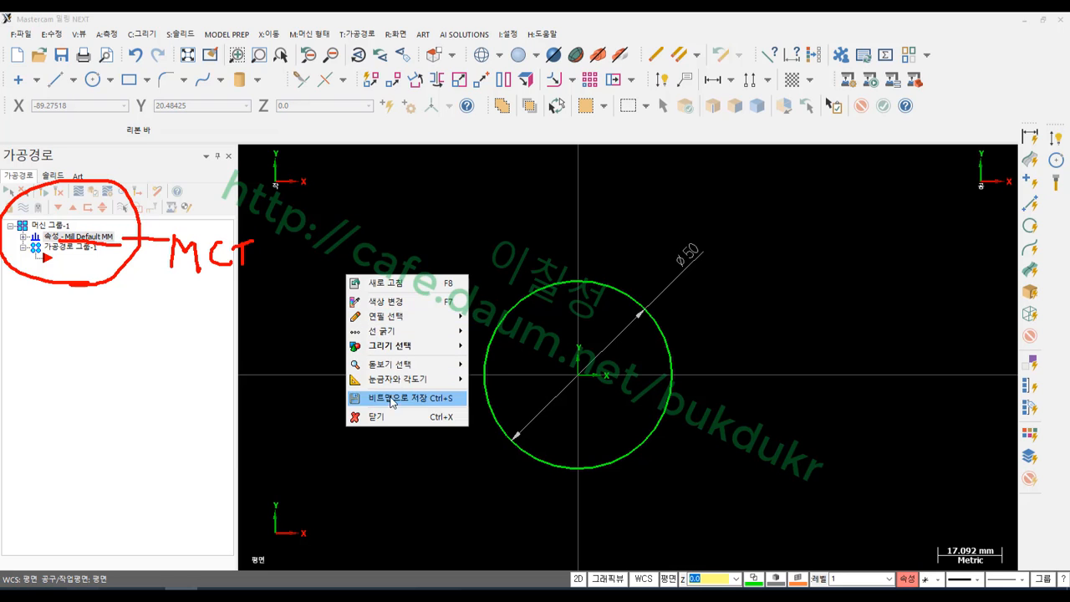
pyautogui.click(393, 417)
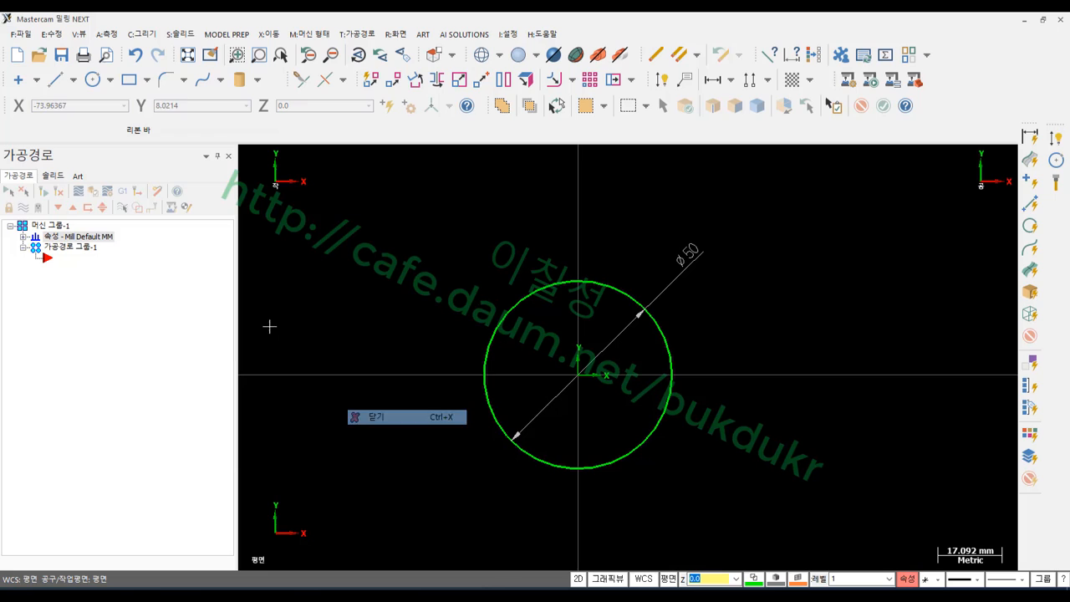
# Step: Add a second machine group using the default lathe machine
pyautogui.click(309, 34)
pyautogui.moveTo(322, 67)
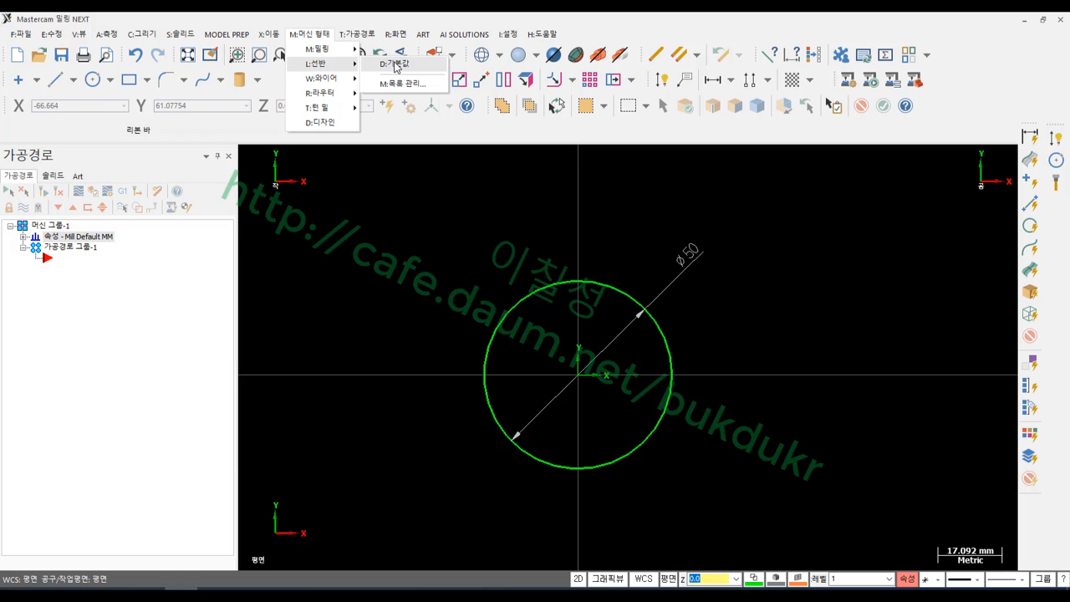
pyautogui.click(393, 64)
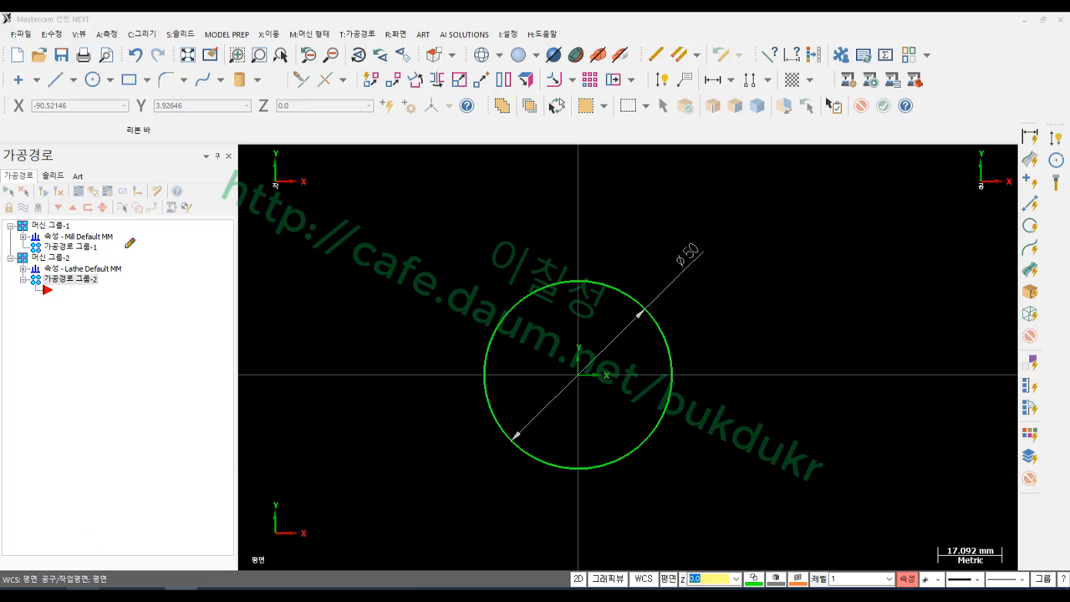
pyautogui.moveTo(107, 281)
pyautogui.mouseDown()
pyautogui.moveTo(53, 266)
pyautogui.moveTo(140, 259)
pyautogui.moveTo(107, 280)
pyautogui.moveTo(179, 266)
pyautogui.moveTo(221, 313)
pyautogui.moveTo(248, 281)
pyautogui.moveTo(268, 294)
pyautogui.moveTo(278, 336)
pyautogui.mouseUp()
pyautogui.moveTo(30, 237); pyautogui.dragTo(124, 234)
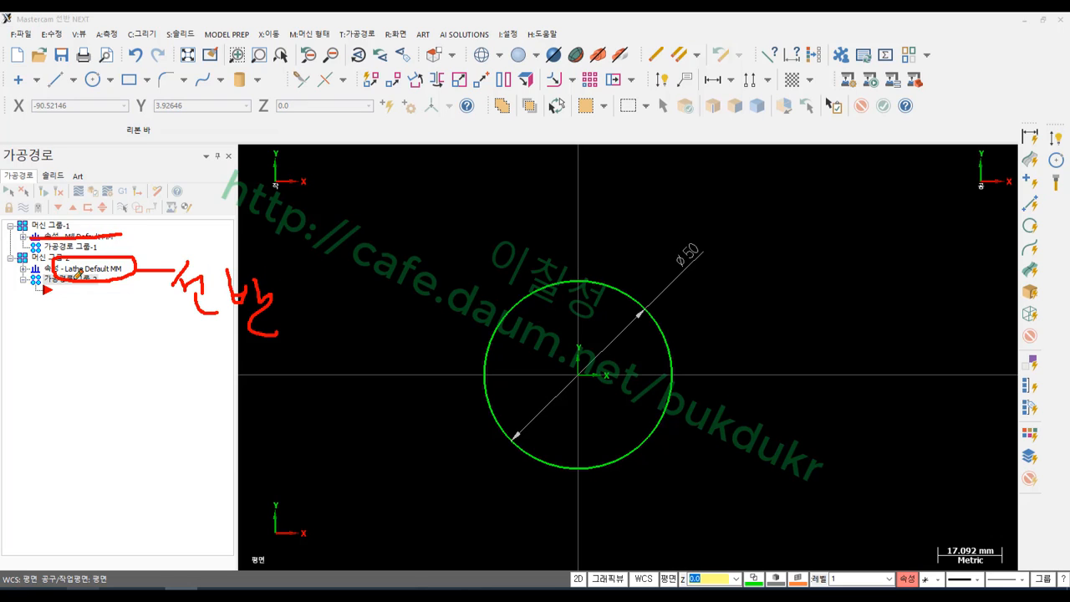
pyautogui.moveTo(34, 280); pyautogui.dragTo(108, 276)
pyautogui.rightClick(216, 396)
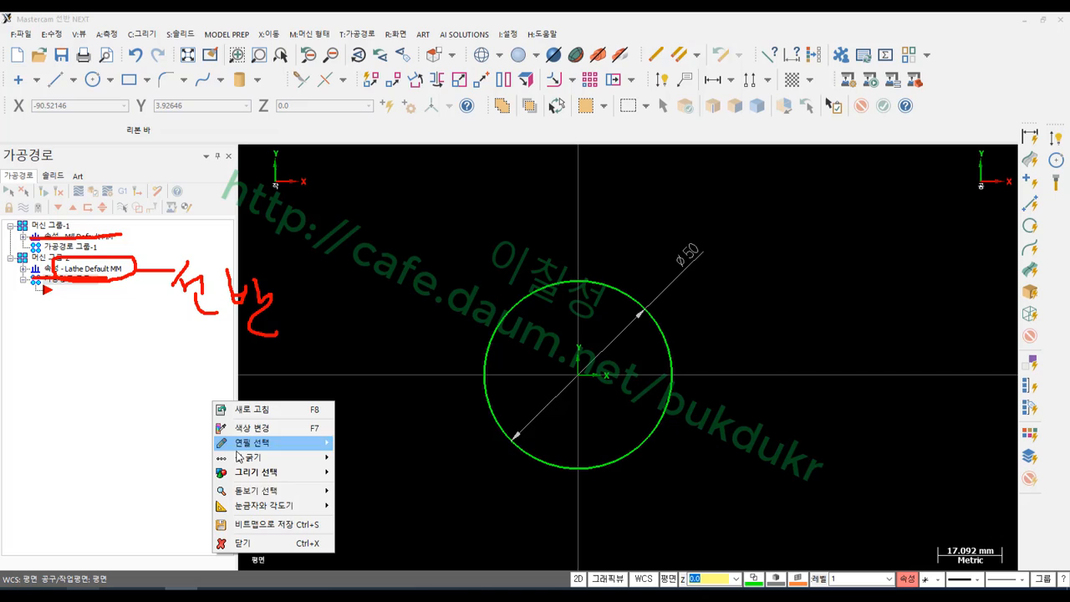
pyautogui.click(263, 544)
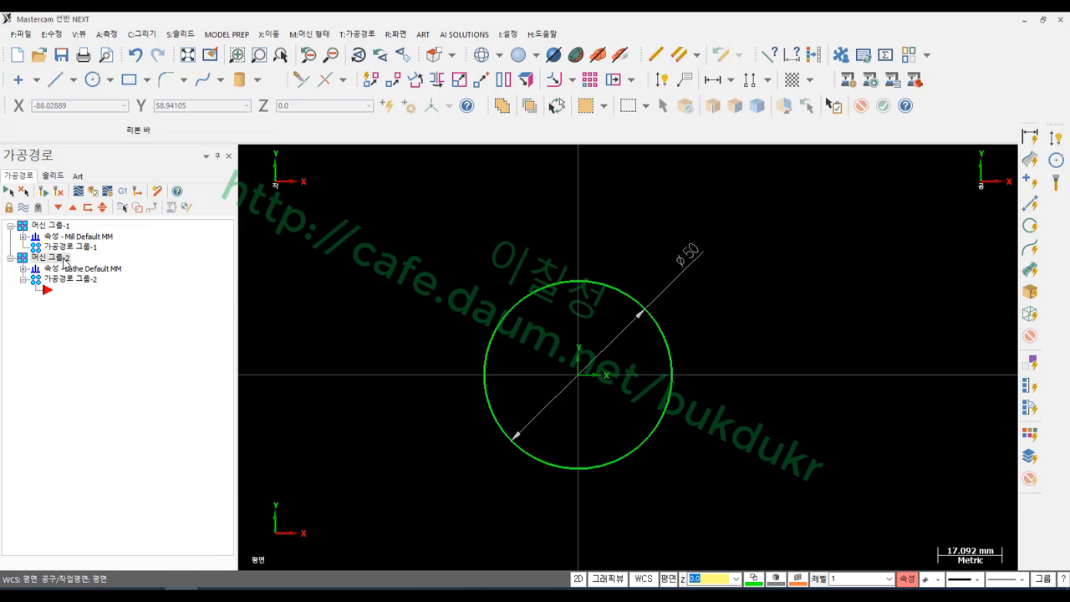
# Step: Delete the lathe machine group and expand the properties of the remaining mill machine group
pyautogui.press('Delete')
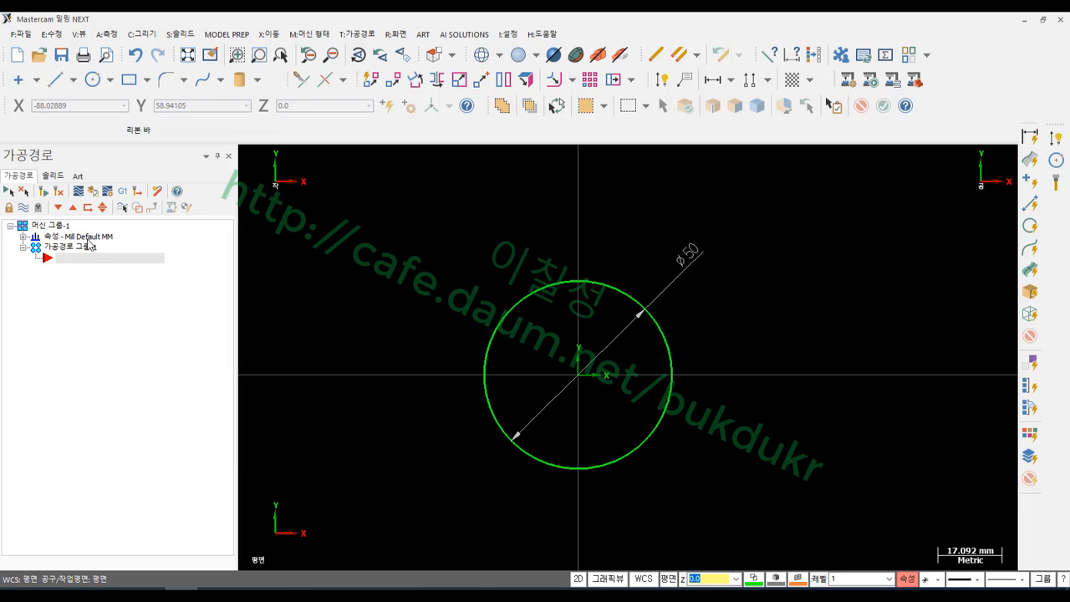
pyautogui.click(23, 237)
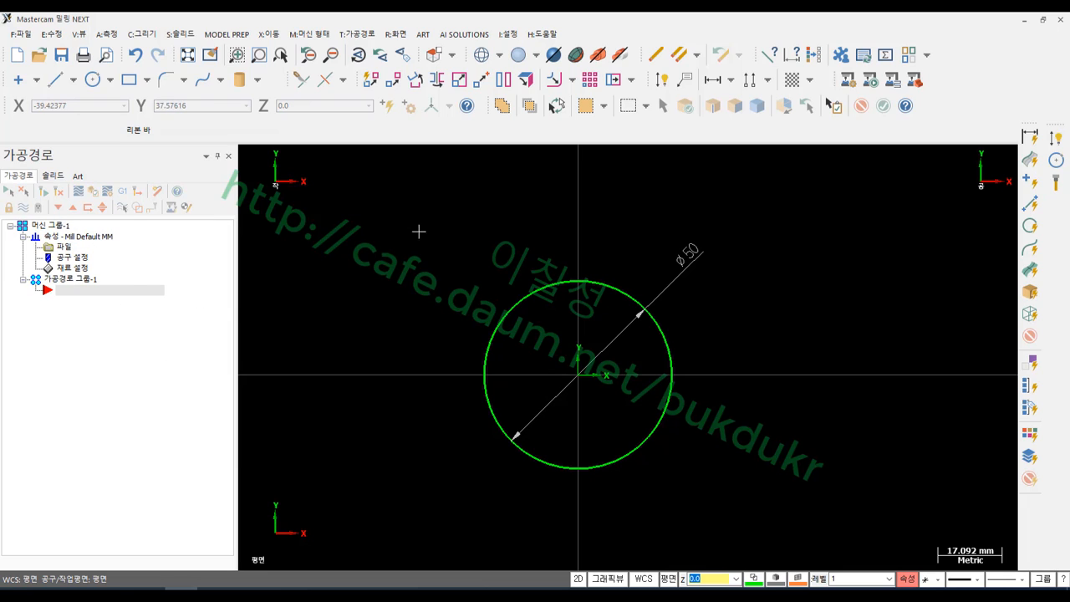
pyautogui.scroll(2, 708, 289)
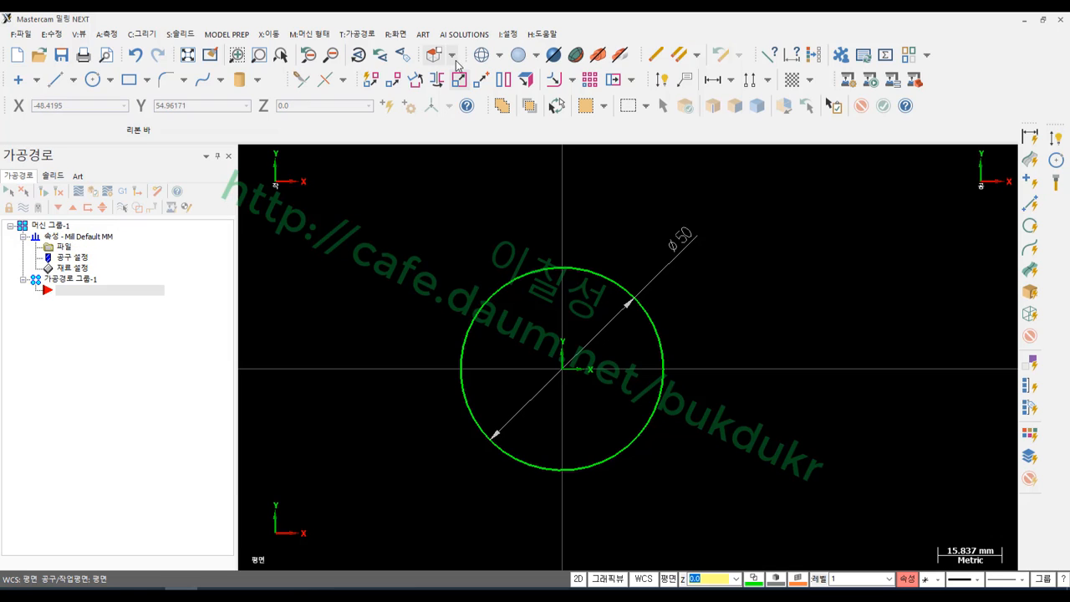
# Step: Start a contour toolpath so that its chain can be selected on the circle
pyautogui.click(358, 34)
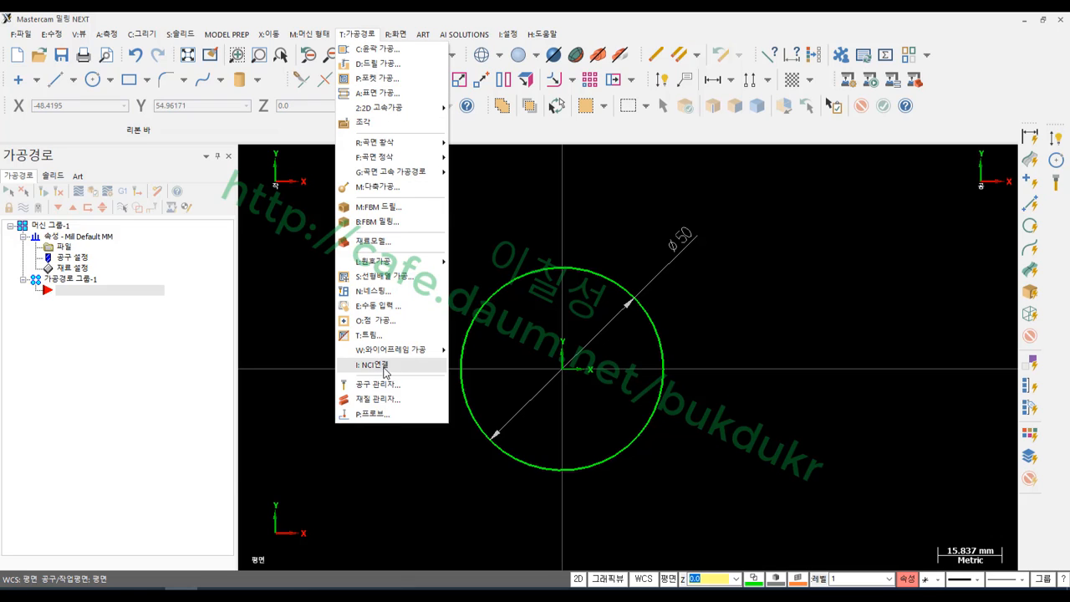
pyautogui.click(375, 52)
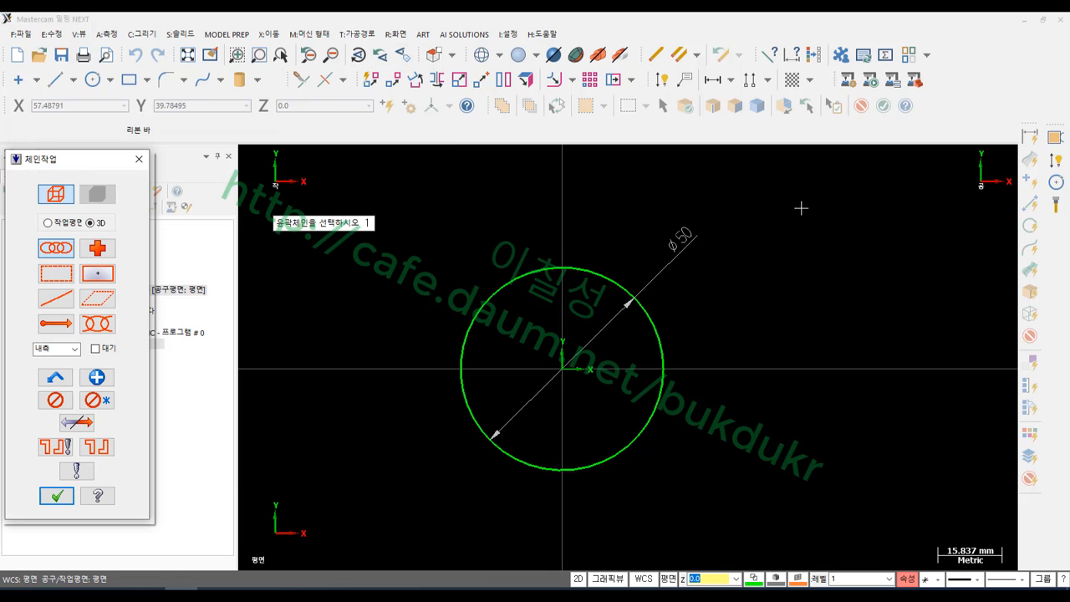
pyautogui.scroll(-2, 830, 211)
pyautogui.scroll(1, 829, 211)
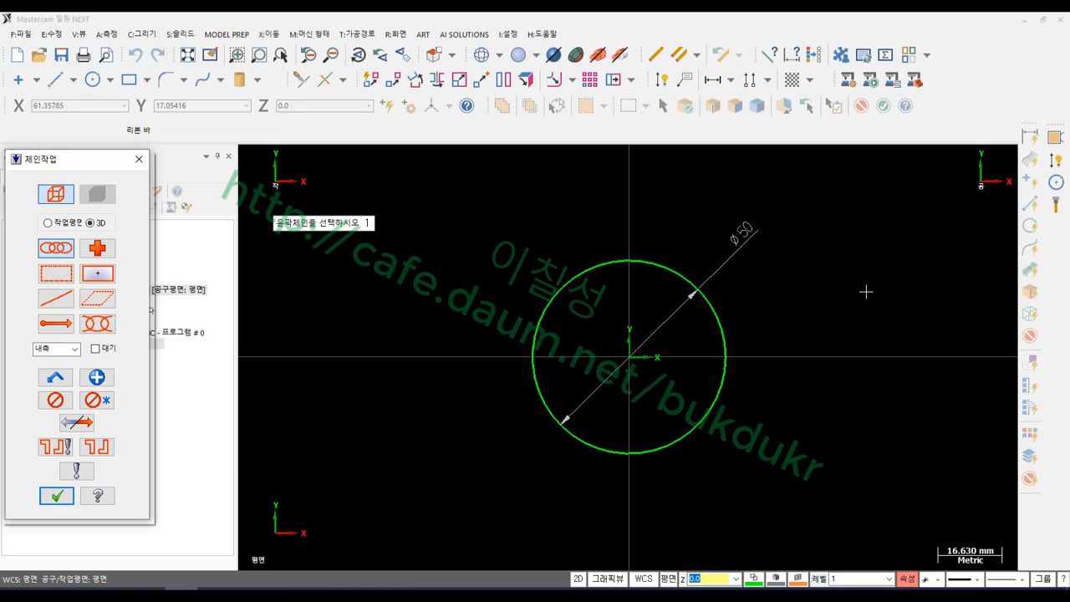
pyautogui.click(721, 322)
pyautogui.click(748, 357)
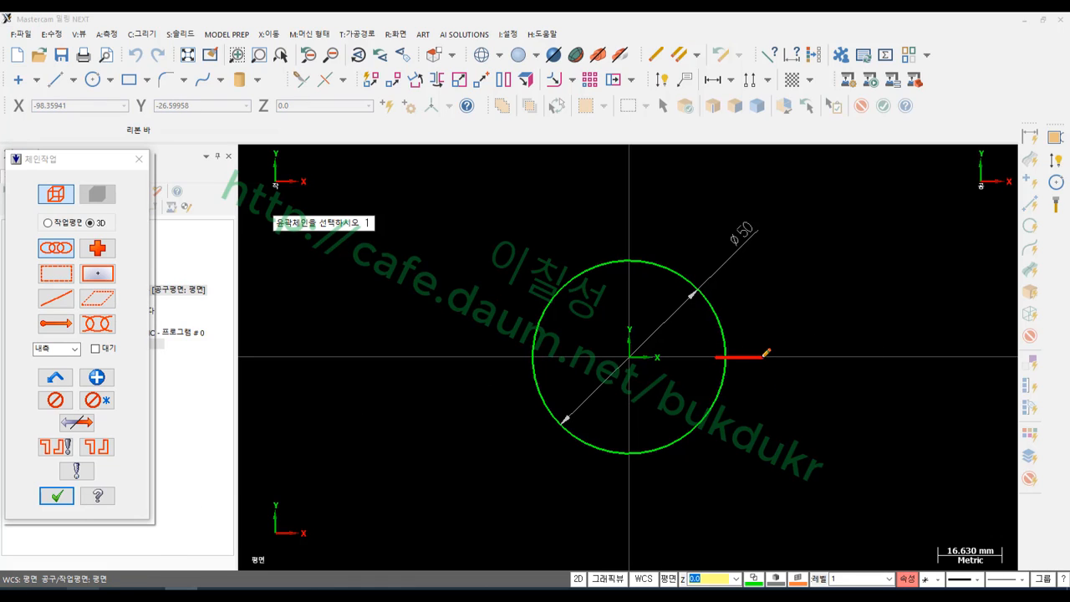
pyautogui.moveTo(741, 342)
pyautogui.mouseDown()
pyautogui.moveTo(733, 295)
pyautogui.moveTo(747, 291)
pyautogui.mouseUp()
pyautogui.moveTo(742, 363)
pyautogui.mouseDown()
pyautogui.moveTo(726, 434)
pyautogui.moveTo(759, 434)
pyautogui.mouseUp()
pyautogui.moveTo(707, 358)
pyautogui.mouseDown()
pyautogui.moveTo(777, 355)
pyautogui.moveTo(797, 365)
pyautogui.mouseUp()
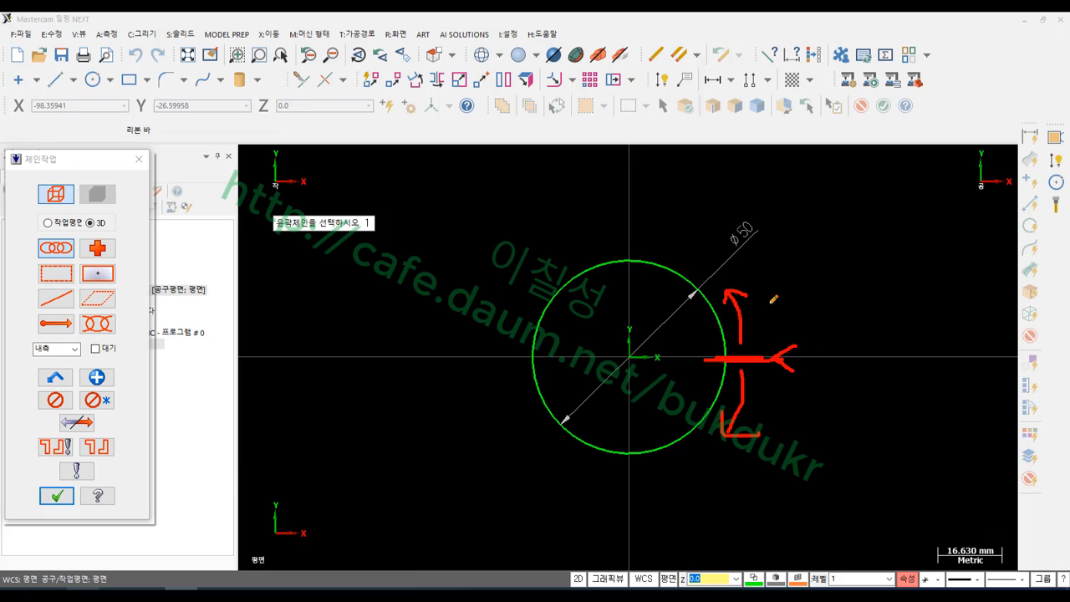
pyautogui.moveTo(771, 306); pyautogui.dragTo(787, 306)
pyautogui.moveTo(775, 398); pyautogui.dragTo(790, 403)
pyautogui.rightClick(841, 253)
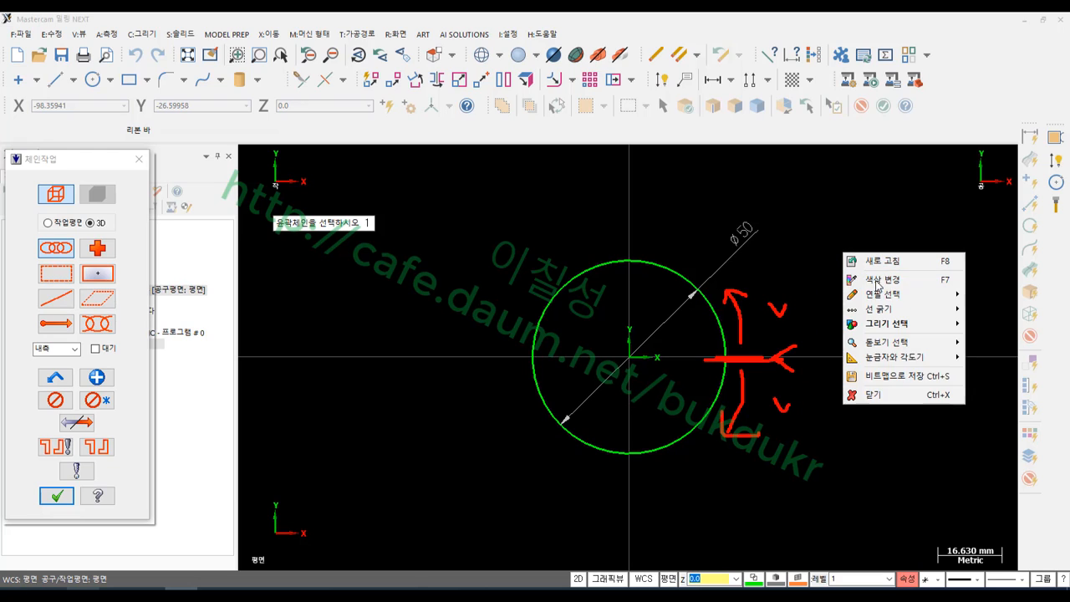
pyautogui.click(871, 397)
# Step: Chain the circle in the clockwise direction and unselect that chain
pyautogui.click(726, 390)
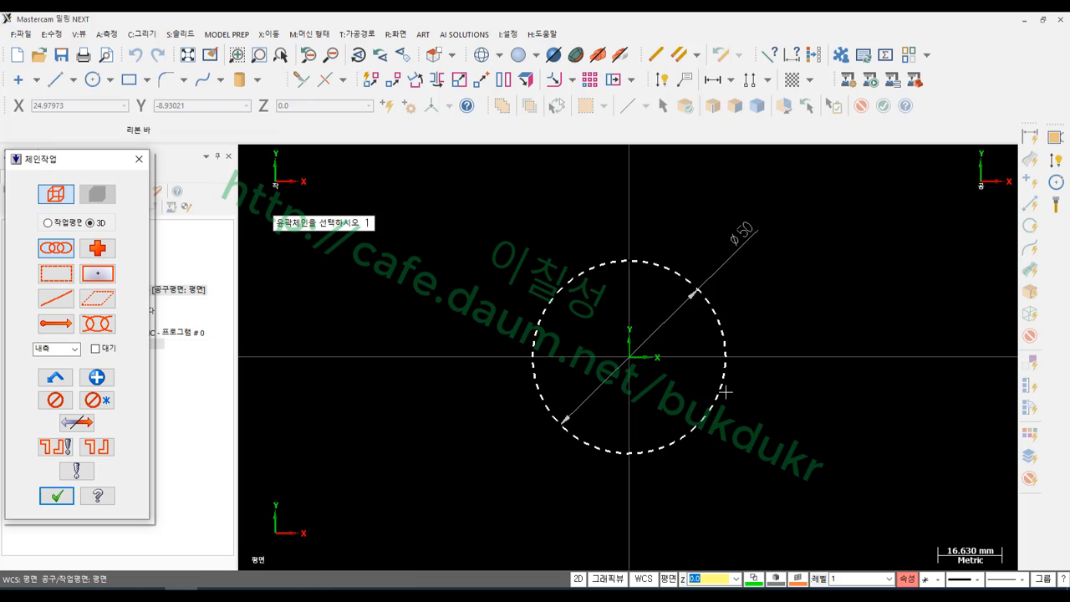
pyautogui.click(726, 390)
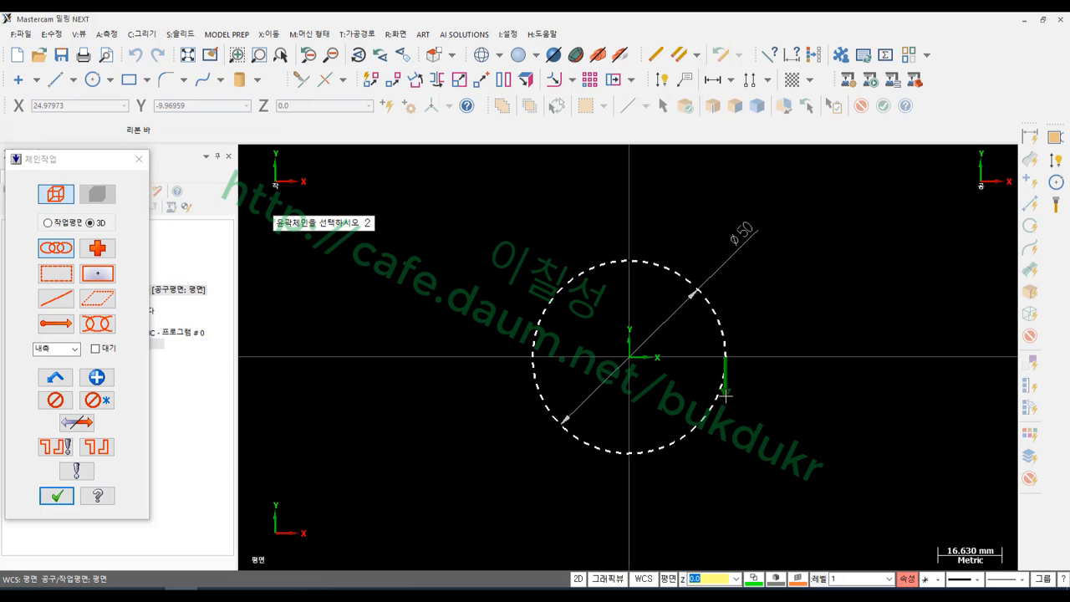
pyautogui.click(67, 405)
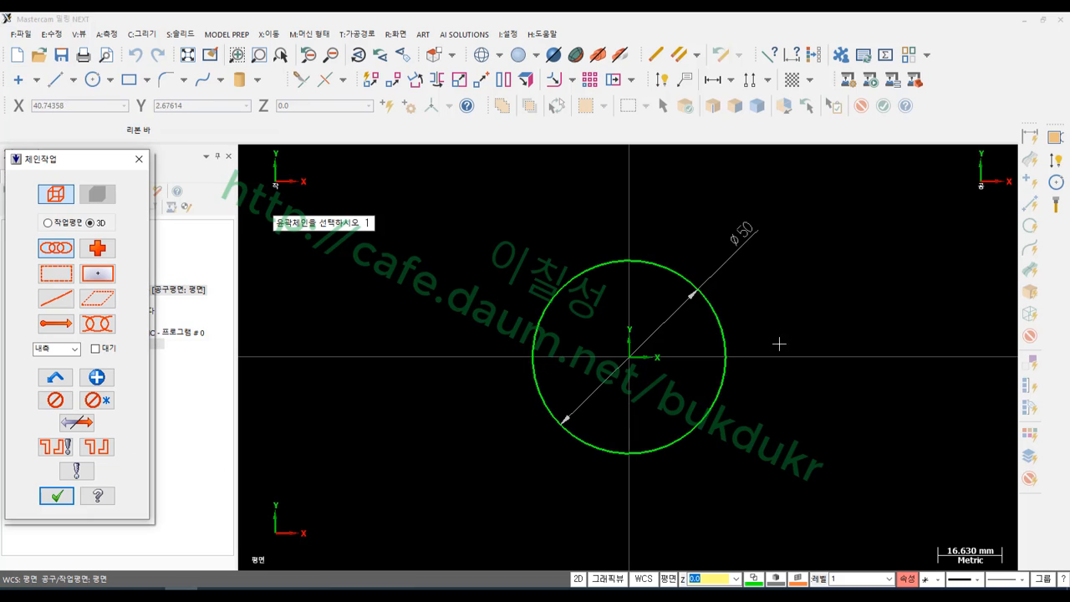
# Step: Chain the circle in the counterclockwise direction for the contour toolpath
pyautogui.click(723, 381)
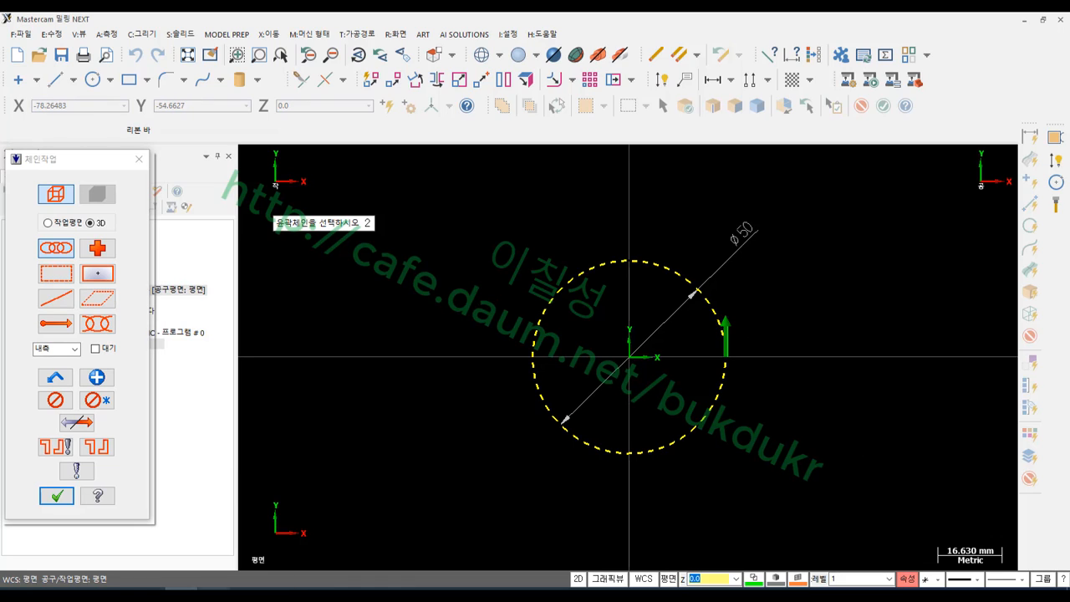
pyautogui.moveTo(632, 357)
pyautogui.mouseDown()
pyautogui.moveTo(833, 350)
pyautogui.moveTo(859, 391)
pyautogui.mouseUp()
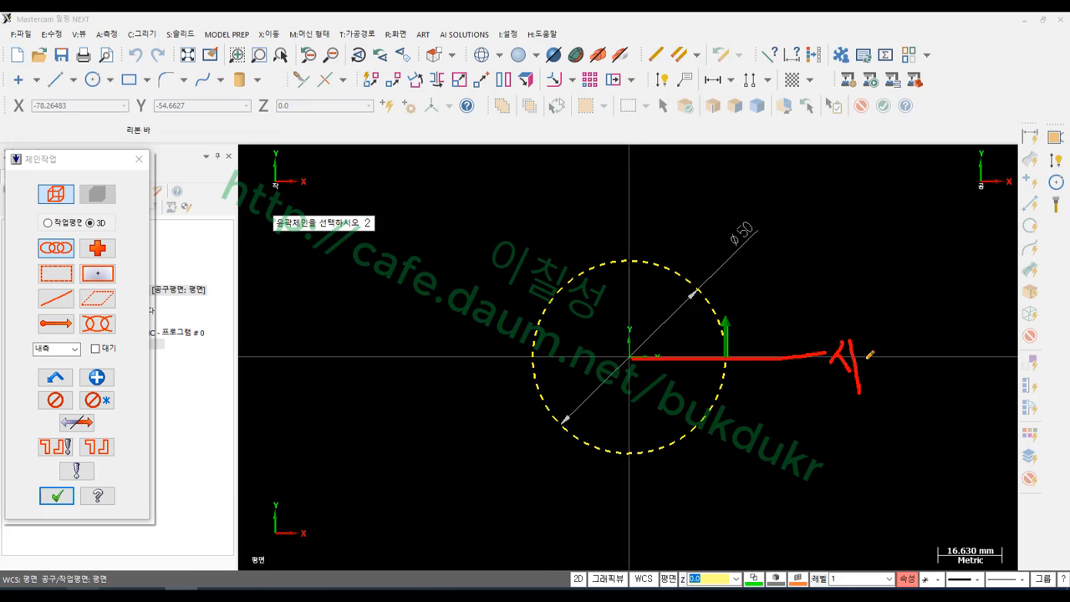
pyautogui.moveTo(886, 340); pyautogui.dragTo(883, 354)
pyautogui.moveTo(894, 340); pyautogui.dragTo(913, 366)
pyautogui.moveTo(897, 368)
pyautogui.mouseDown()
pyautogui.moveTo(915, 388)
pyautogui.moveTo(910, 376)
pyautogui.mouseUp()
pyautogui.moveTo(756, 318)
pyautogui.mouseDown()
pyautogui.moveTo(768, 340)
pyautogui.moveTo(786, 288)
pyautogui.moveTo(792, 299)
pyautogui.mouseUp()
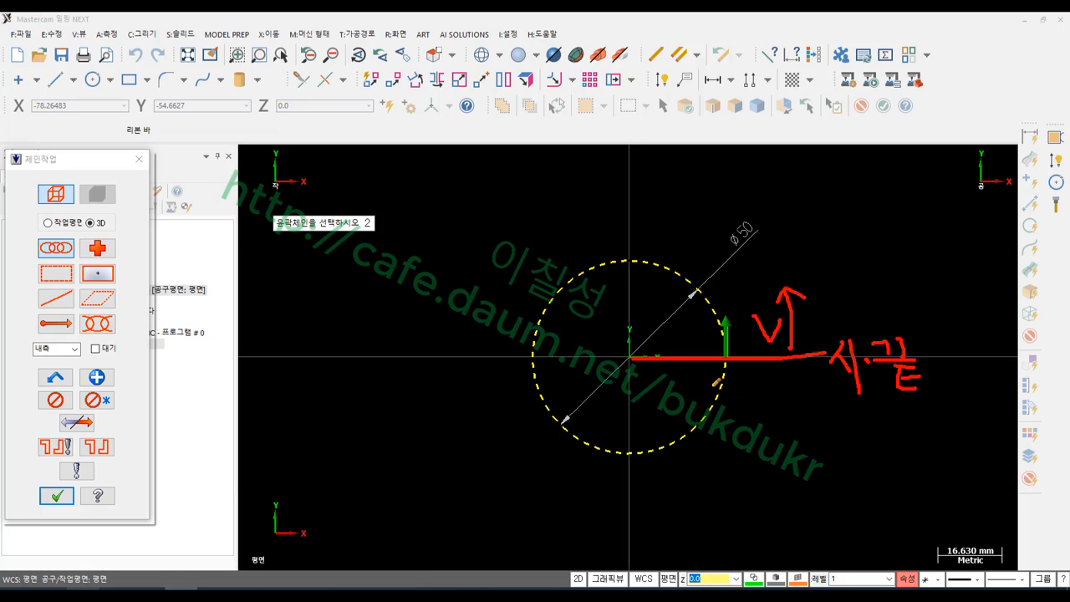
pyautogui.moveTo(712, 387)
pyautogui.mouseDown()
pyautogui.moveTo(722, 393)
pyautogui.moveTo(779, 358)
pyautogui.moveTo(741, 410)
pyautogui.moveTo(756, 409)
pyautogui.mouseUp()
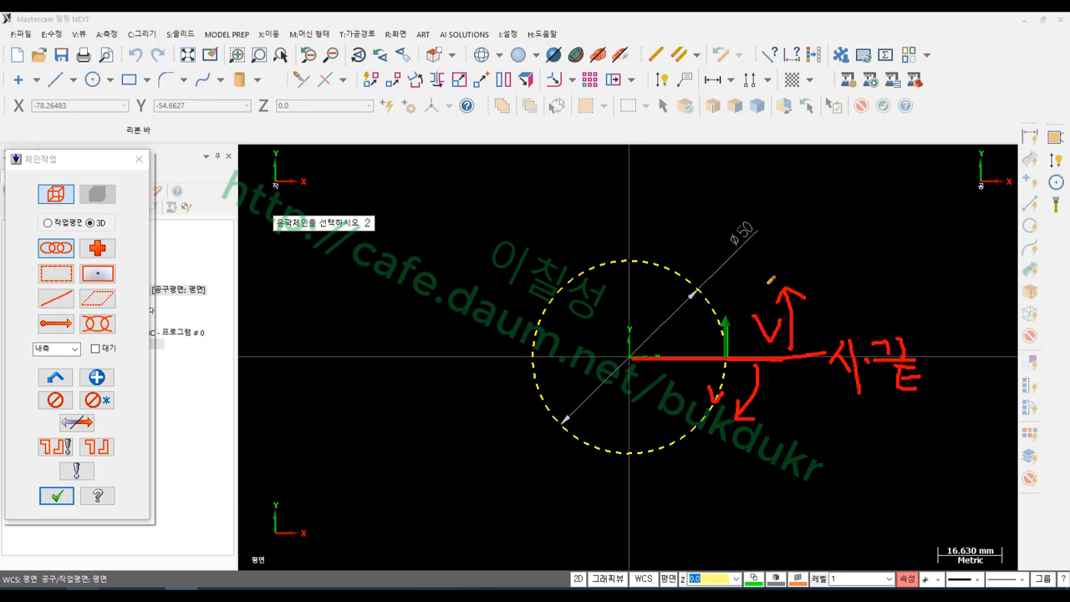
pyautogui.moveTo(729, 355)
pyautogui.mouseDown()
pyautogui.moveTo(724, 304)
pyautogui.moveTo(734, 352)
pyautogui.moveTo(724, 413)
pyautogui.mouseUp()
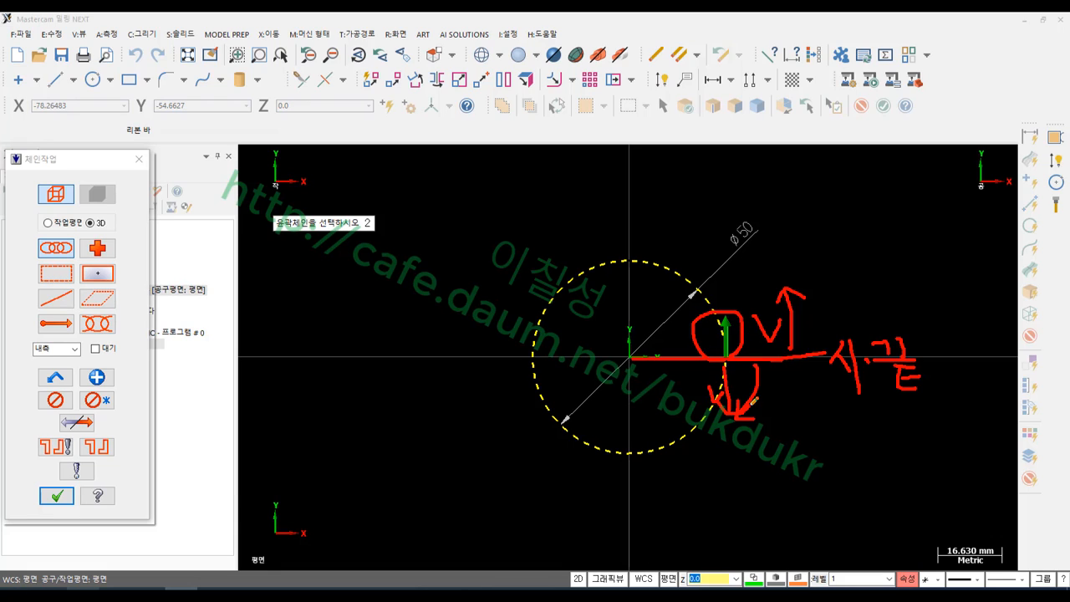
pyautogui.rightClick(881, 236)
pyautogui.click(913, 385)
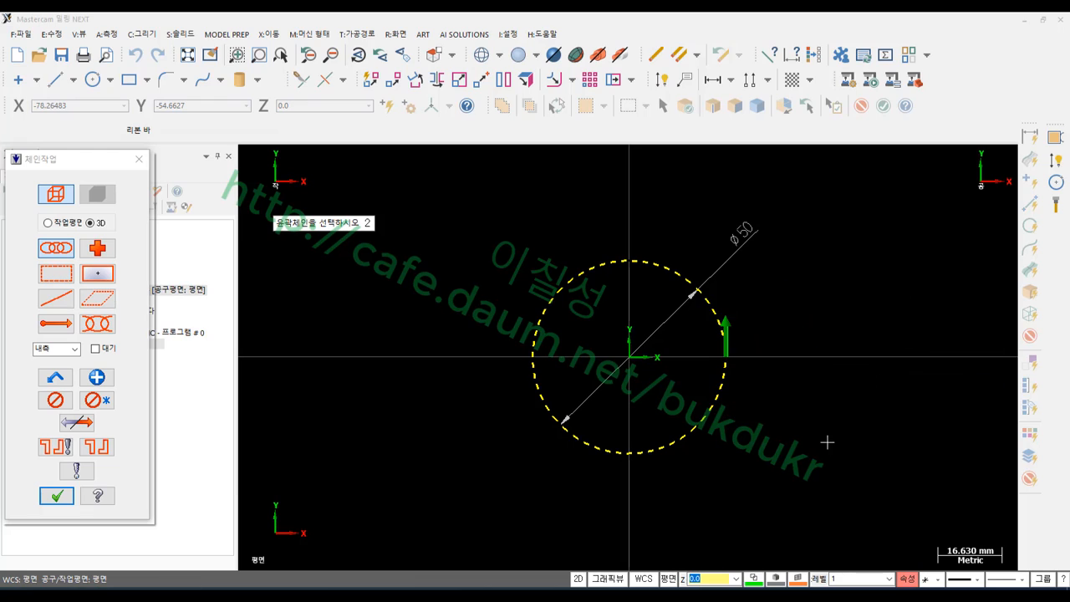
# Step: Replace the circle's chain with a clockwise one, accept it, and show the contour toolpath's tool settings
pyautogui.click(56, 400)
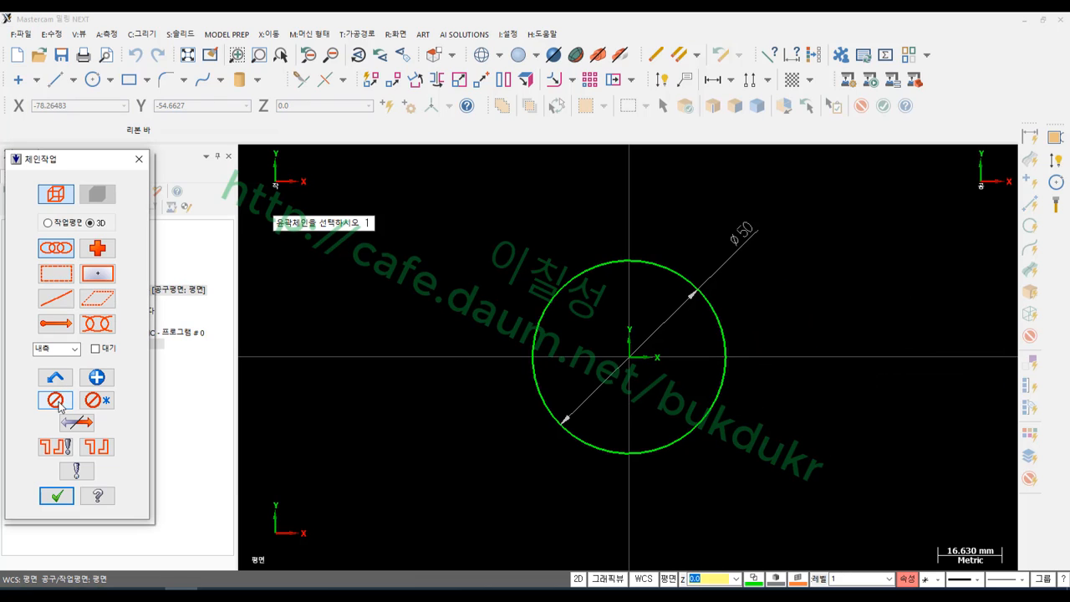
pyautogui.click(721, 376)
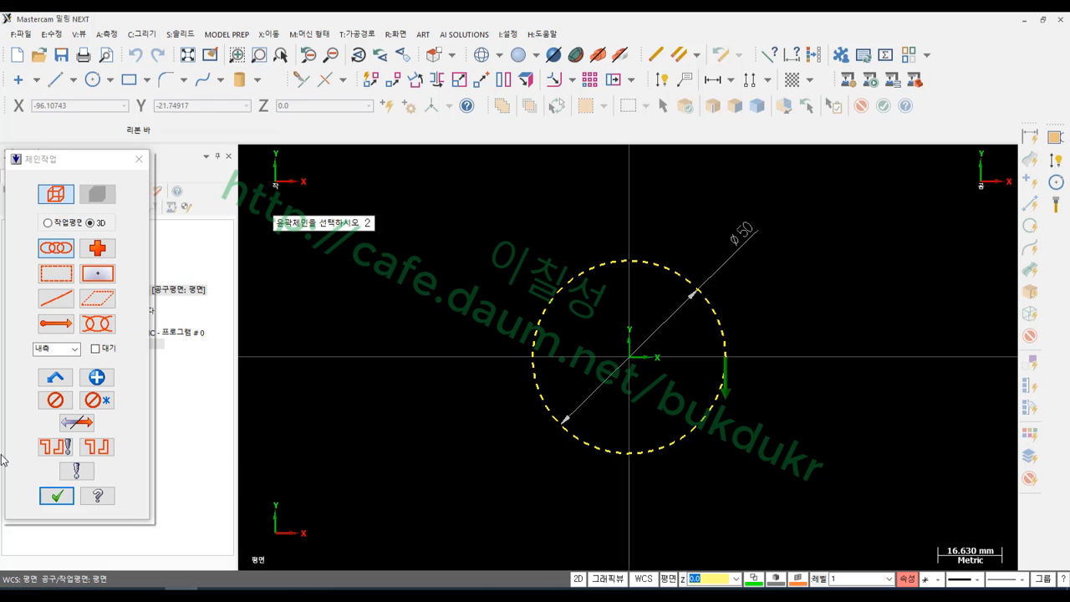
pyautogui.click(56, 497)
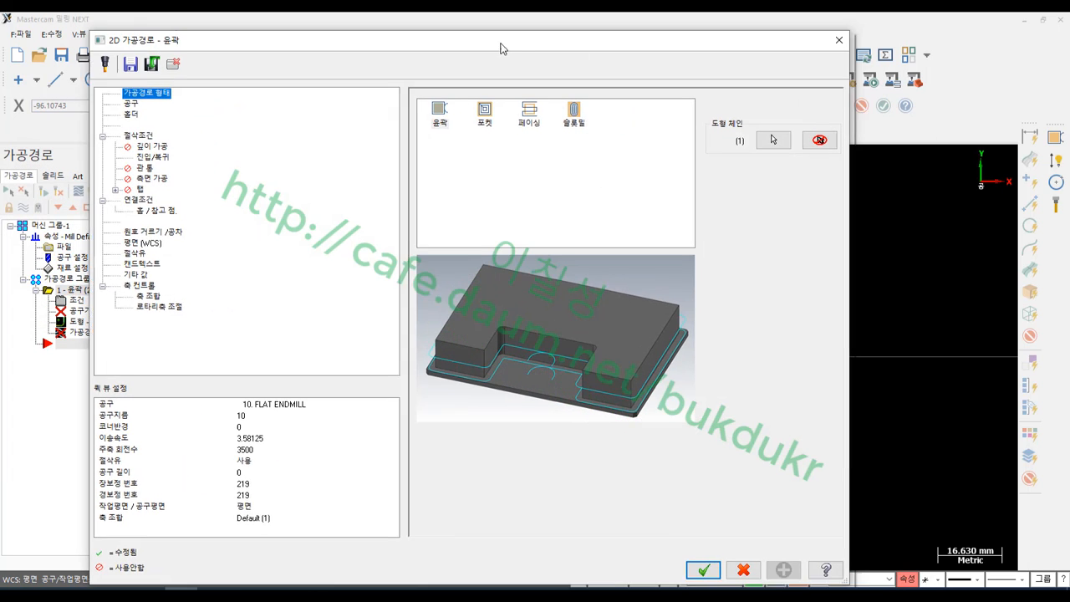
pyautogui.moveTo(500, 47); pyautogui.dragTo(503, 41)
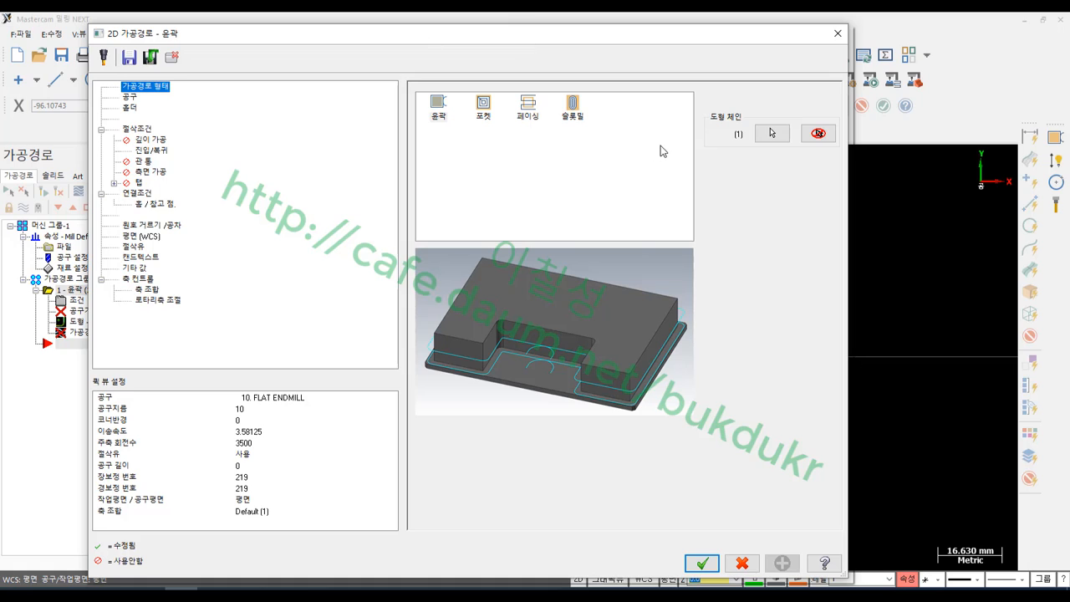
pyautogui.click(130, 97)
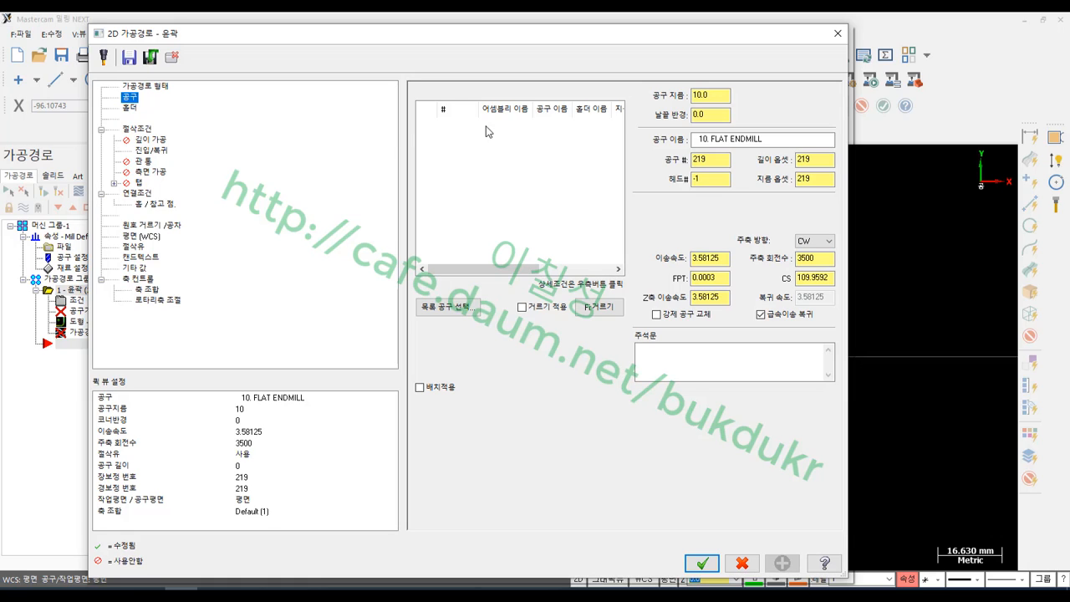
pyautogui.hotkey('ctrl', '2')
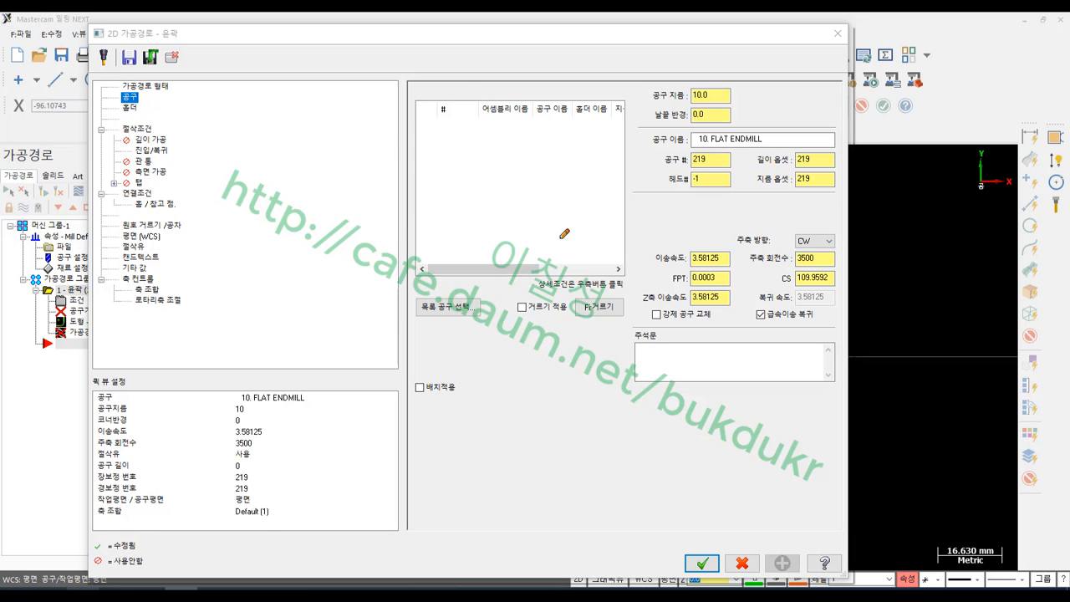
pyautogui.moveTo(576, 249)
pyautogui.mouseDown()
pyautogui.moveTo(397, 167)
pyautogui.moveTo(665, 191)
pyautogui.moveTo(539, 255)
pyautogui.mouseUp()
pyautogui.moveTo(458, 198)
pyautogui.mouseDown()
pyautogui.moveTo(495, 194)
pyautogui.moveTo(492, 167)
pyautogui.moveTo(559, 136)
pyautogui.mouseUp()
pyautogui.moveTo(528, 139); pyautogui.dragTo(532, 197)
pyautogui.moveTo(580, 150); pyautogui.dragTo(604, 182)
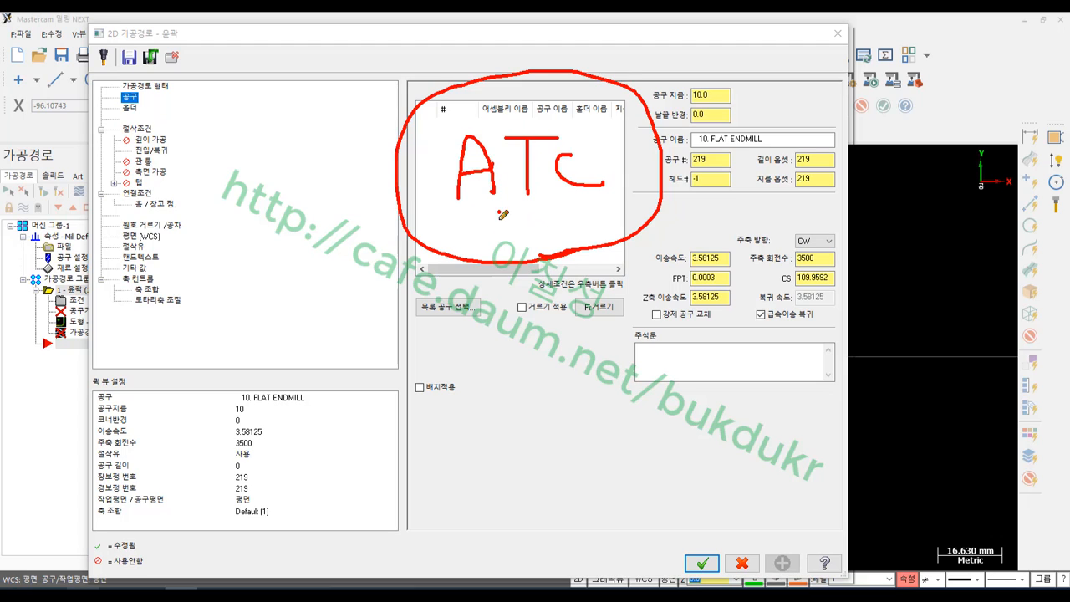
pyautogui.moveTo(500, 240)
pyautogui.mouseDown()
pyautogui.moveTo(551, 233)
pyautogui.moveTo(580, 211)
pyautogui.moveTo(592, 247)
pyautogui.moveTo(641, 242)
pyautogui.moveTo(636, 264)
pyautogui.moveTo(414, 233)
pyautogui.moveTo(643, 142)
pyautogui.moveTo(549, 278)
pyautogui.moveTo(444, 110)
pyautogui.mouseUp()
pyautogui.rightClick(719, 182)
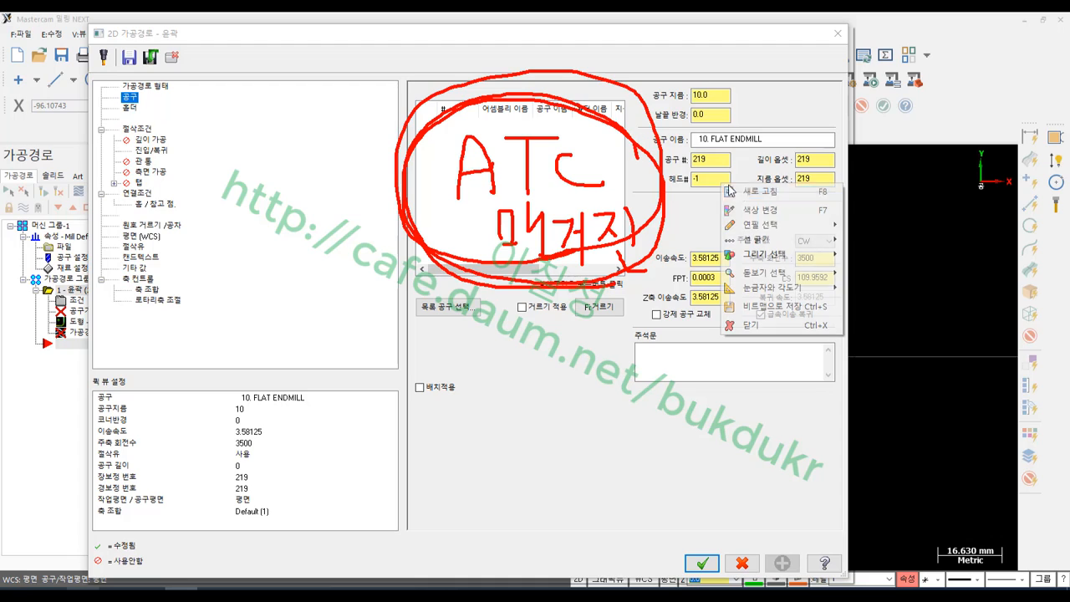
pyautogui.click(753, 325)
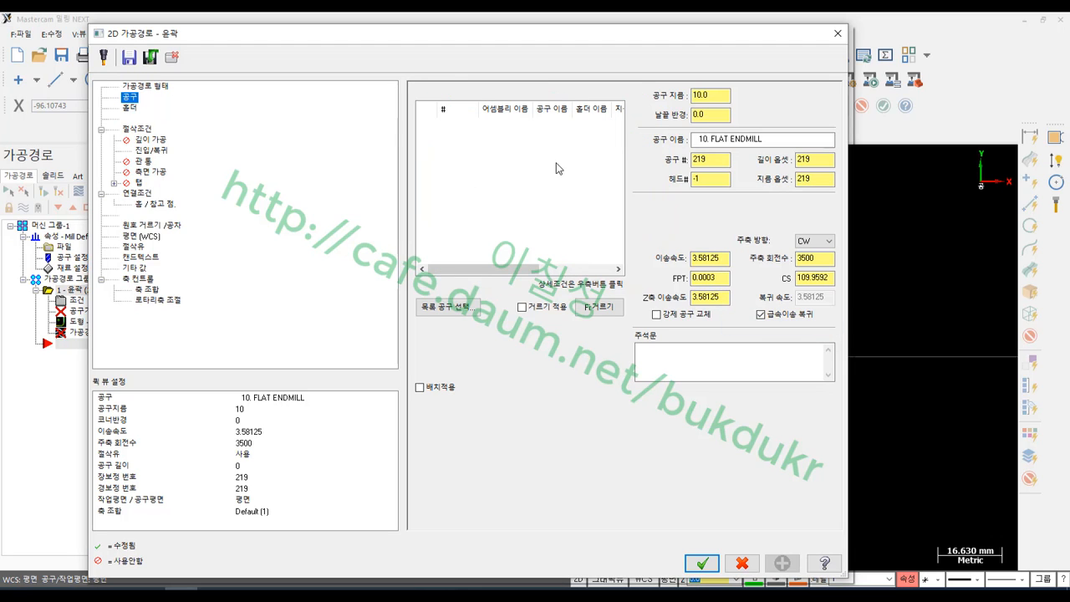
# Step: Open the Mill_mm.tooldb tool library from the contour toolpath's tool settings to view its path and tools
pyautogui.click(443, 309)
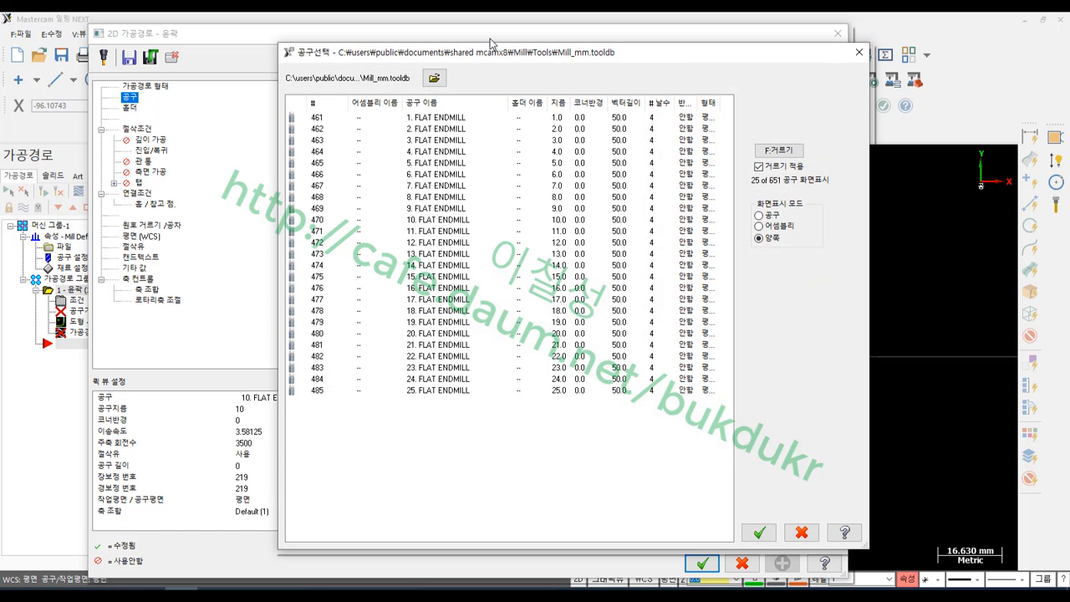
pyautogui.moveTo(498, 56); pyautogui.dragTo(569, 196)
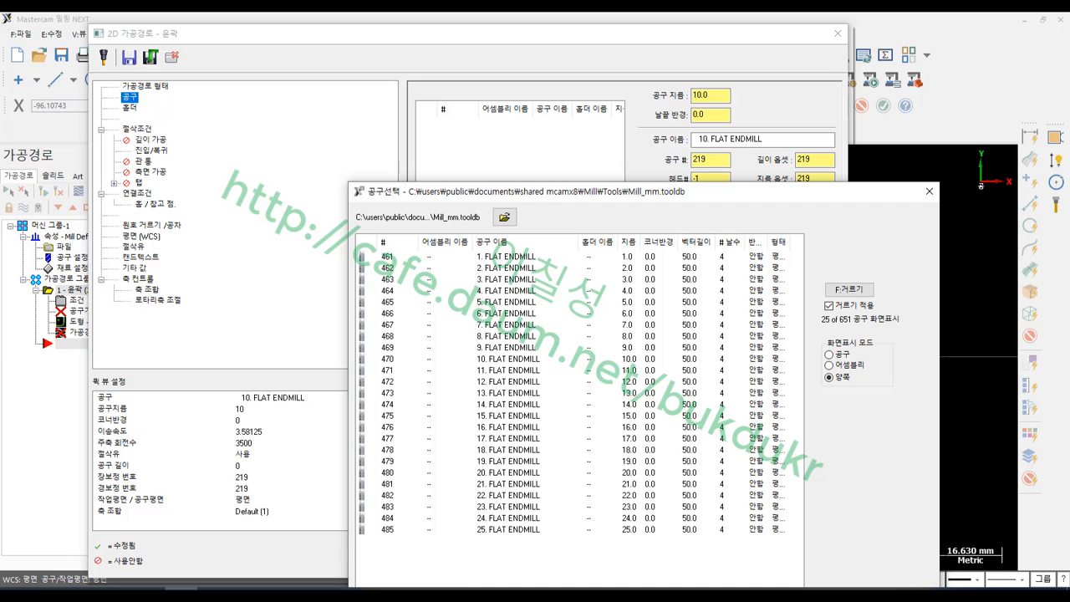
pyautogui.moveTo(522, 222)
pyautogui.mouseDown()
pyautogui.moveTo(455, 231)
pyautogui.moveTo(343, 201)
pyautogui.moveTo(532, 185)
pyautogui.moveTo(525, 224)
pyautogui.mouseUp()
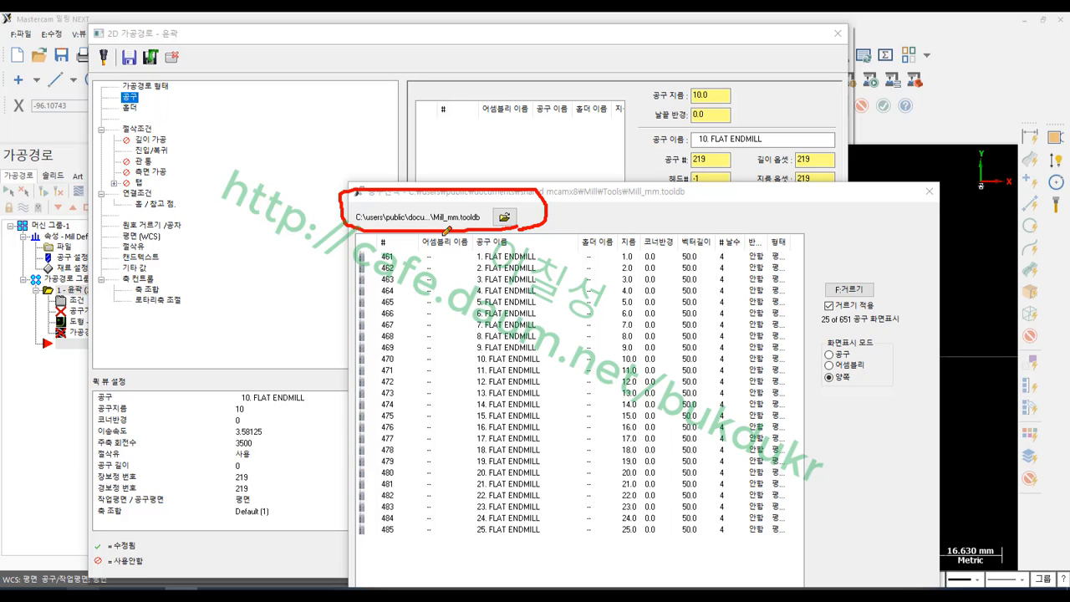
pyautogui.moveTo(443, 229)
pyautogui.mouseDown()
pyautogui.moveTo(435, 199)
pyautogui.moveTo(493, 219)
pyautogui.moveTo(429, 224)
pyautogui.mouseUp()
pyautogui.rightClick(699, 190)
pyautogui.click(753, 334)
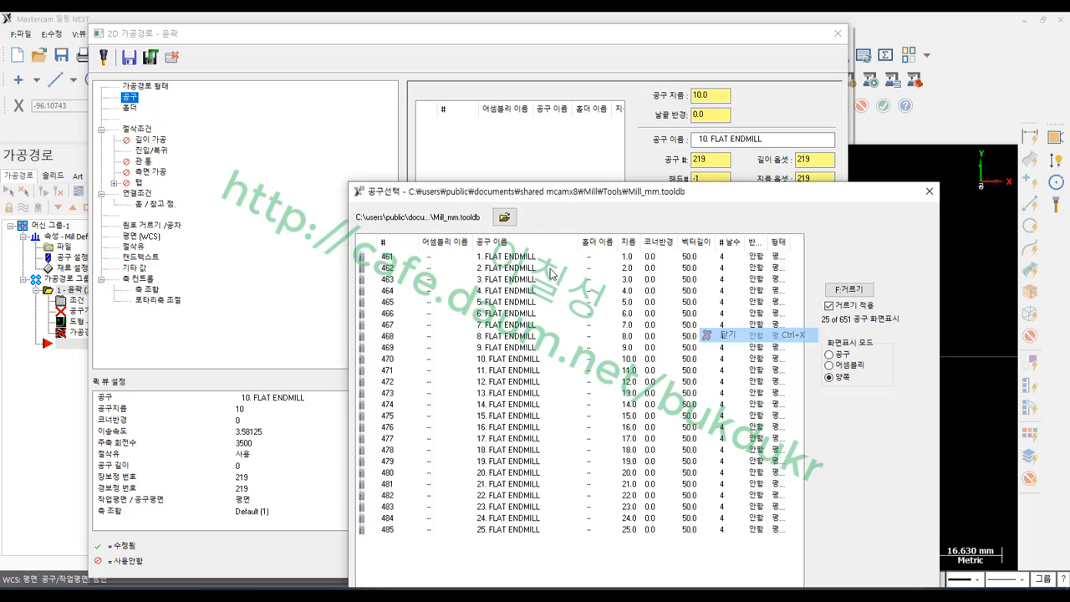
# Step: Look through the tool library files in the shared mcamx8 mill Tools folder and leave without choosing another library
pyautogui.click(505, 218)
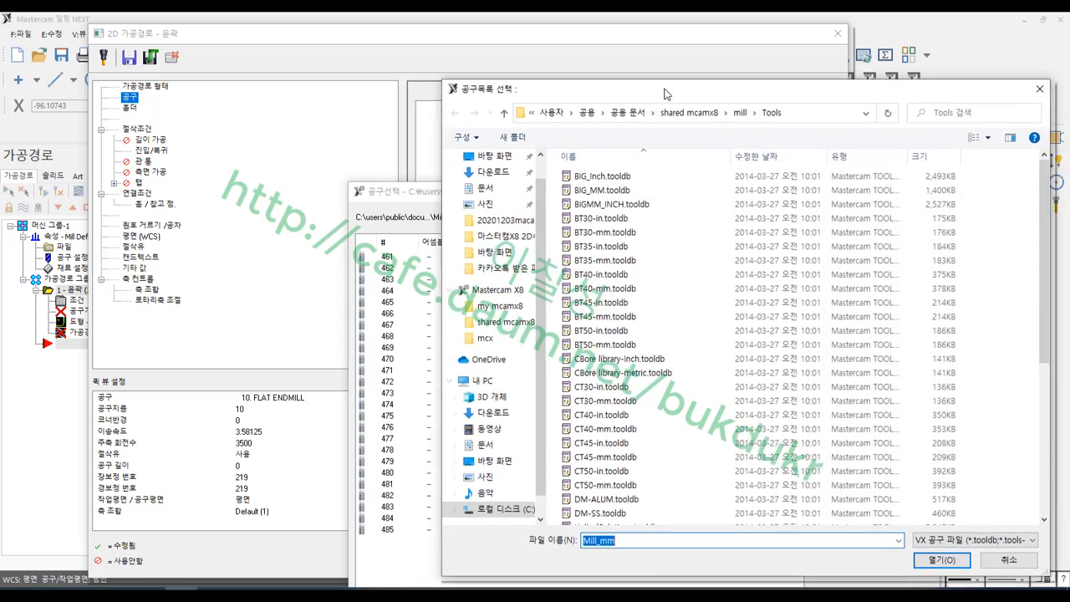
pyautogui.moveTo(667, 94); pyautogui.dragTo(670, 43)
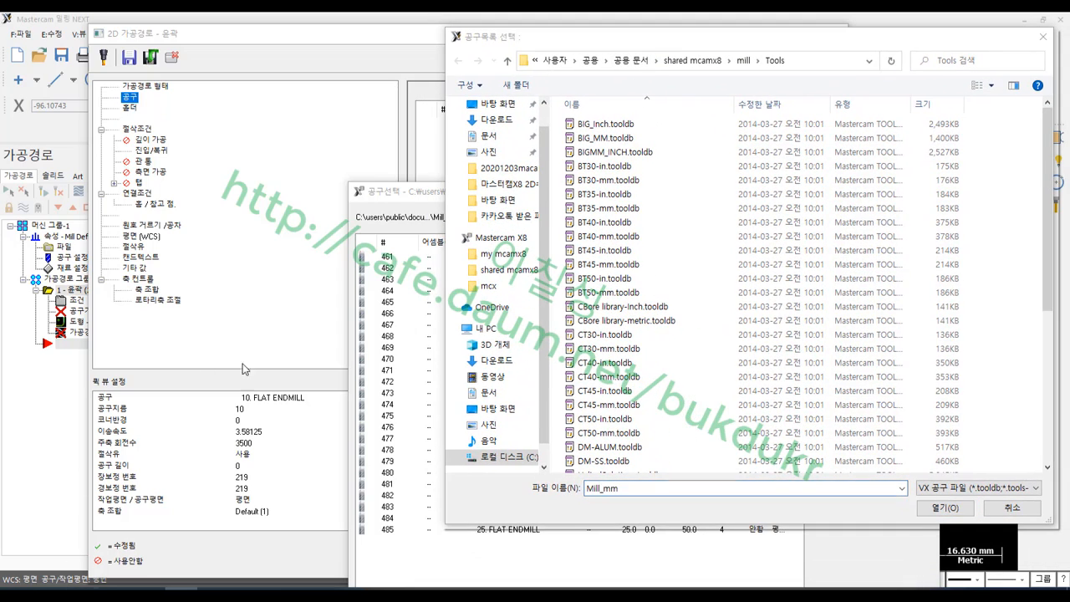
pyautogui.moveTo(798, 75)
pyautogui.mouseDown()
pyautogui.moveTo(619, 80)
pyautogui.moveTo(571, 30)
pyautogui.moveTo(854, 52)
pyautogui.moveTo(792, 76)
pyautogui.mouseUp()
pyautogui.moveTo(610, 71); pyautogui.dragTo(730, 71)
pyautogui.moveTo(659, 65)
pyautogui.mouseDown()
pyautogui.moveTo(703, 44)
pyautogui.moveTo(729, 51)
pyautogui.moveTo(731, 65)
pyautogui.mouseUp()
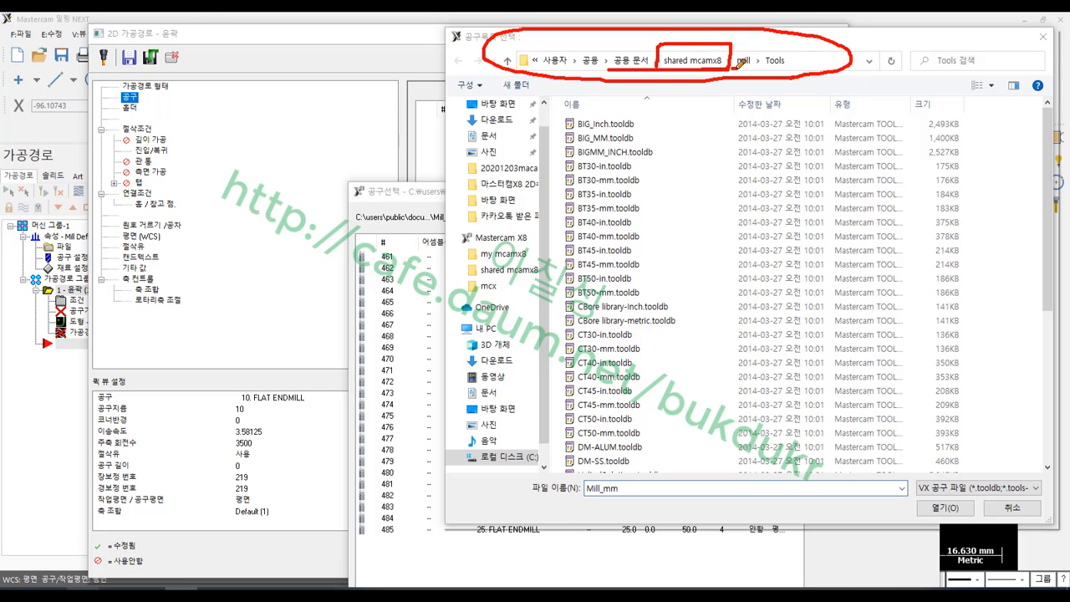
pyautogui.moveTo(765, 72); pyautogui.dragTo(786, 71)
pyautogui.moveTo(604, 96)
pyautogui.mouseDown()
pyautogui.moveTo(551, 156)
pyautogui.moveTo(574, 461)
pyautogui.moveTo(589, 473)
pyautogui.mouseUp()
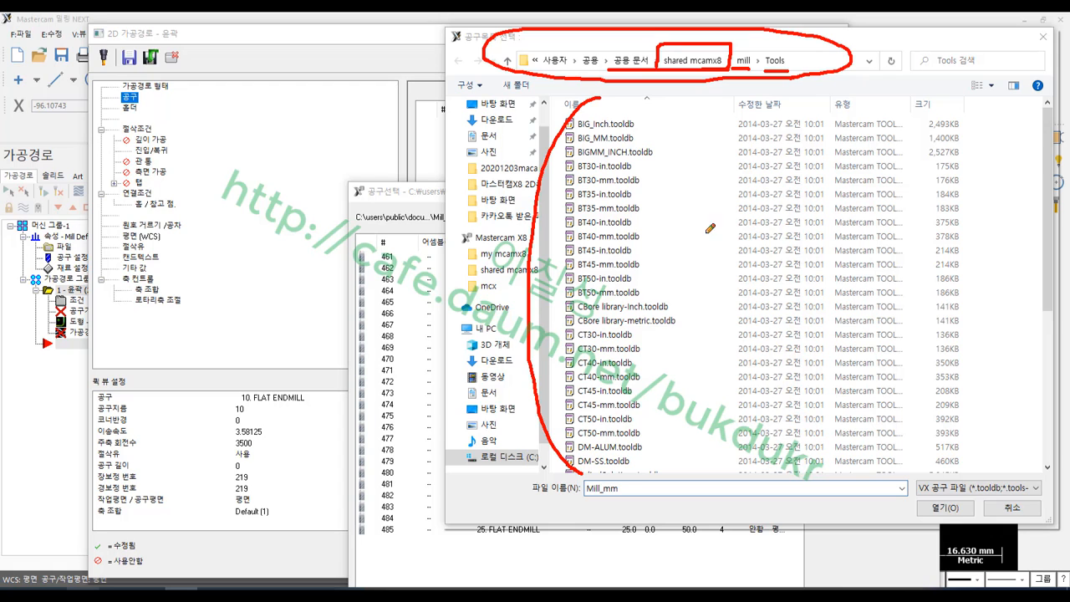
pyautogui.moveTo(575, 174); pyautogui.dragTo(624, 174)
pyautogui.moveTo(567, 216); pyautogui.dragTo(634, 219)
pyautogui.moveTo(594, 248); pyautogui.dragTo(665, 247)
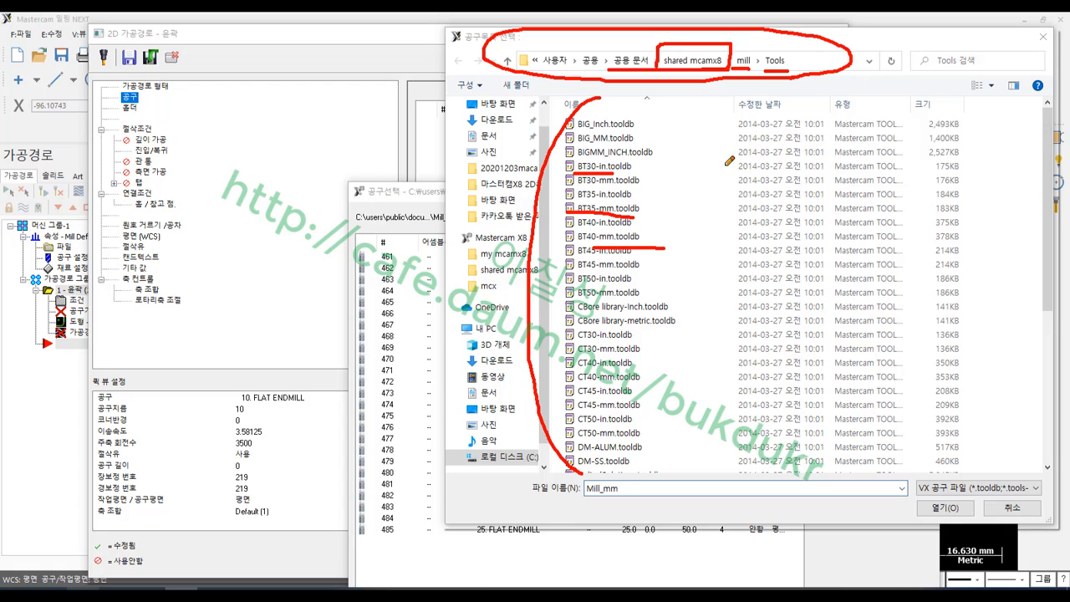
pyautogui.rightClick(726, 165)
pyautogui.click(781, 308)
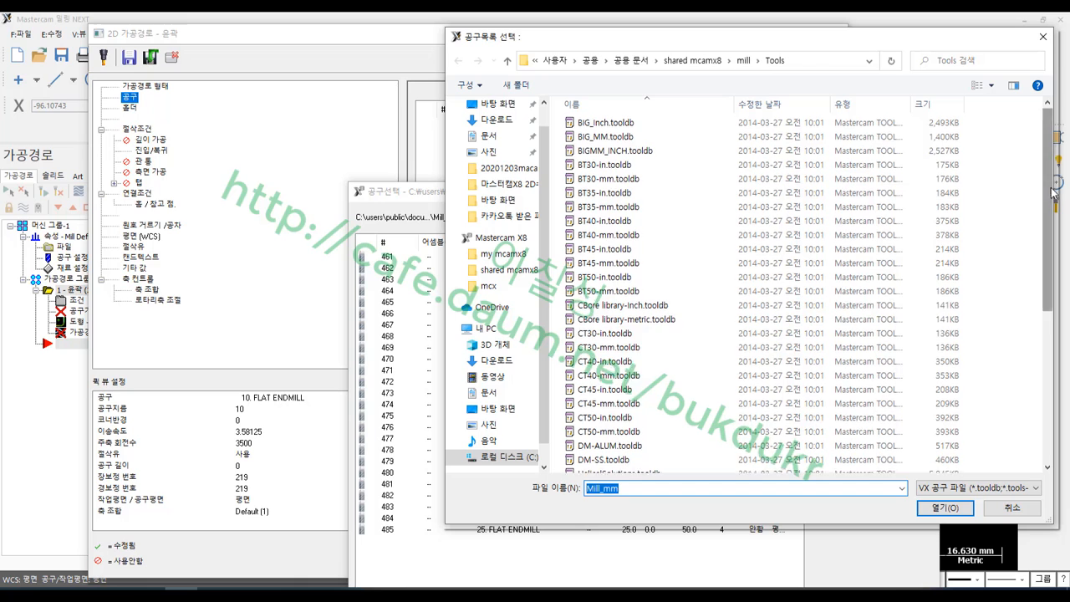
pyautogui.moveTo(1054, 194); pyautogui.dragTo(1061, 397)
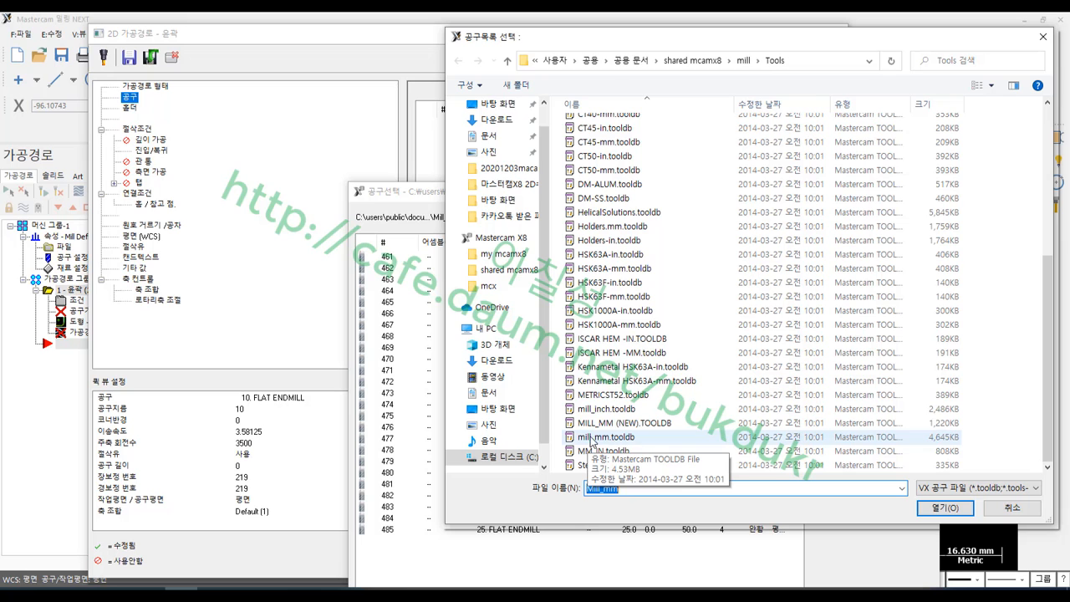
pyautogui.click(1013, 508)
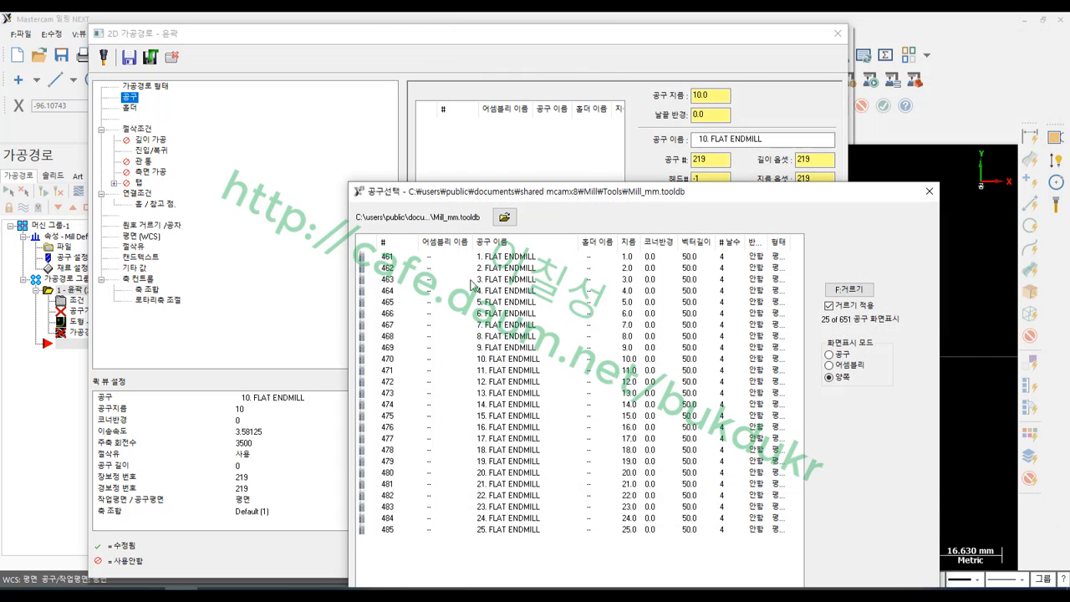
# Step: Examine the filter setting, tool numbers and tool names of the flat endmills in the Mill_mm library
pyautogui.moveTo(555, 197); pyautogui.dragTo(570, 69)
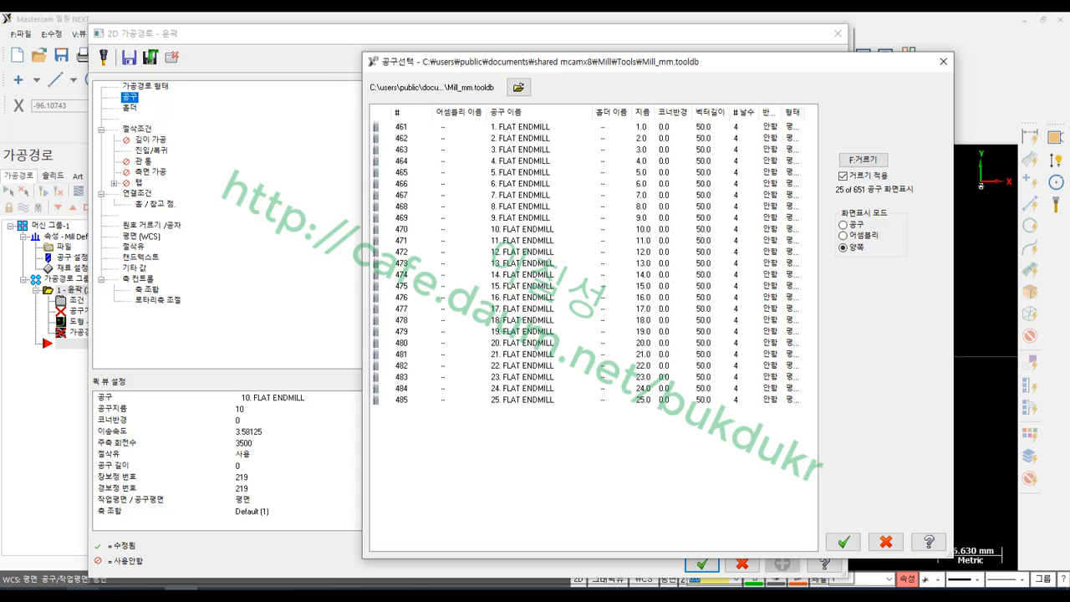
pyautogui.moveTo(878, 178)
pyautogui.mouseDown()
pyautogui.moveTo(813, 186)
pyautogui.moveTo(901, 155)
pyautogui.moveTo(886, 185)
pyautogui.moveTo(870, 172)
pyautogui.mouseUp()
pyautogui.moveTo(873, 102)
pyautogui.mouseDown()
pyautogui.moveTo(861, 164)
pyautogui.moveTo(880, 137)
pyautogui.mouseUp()
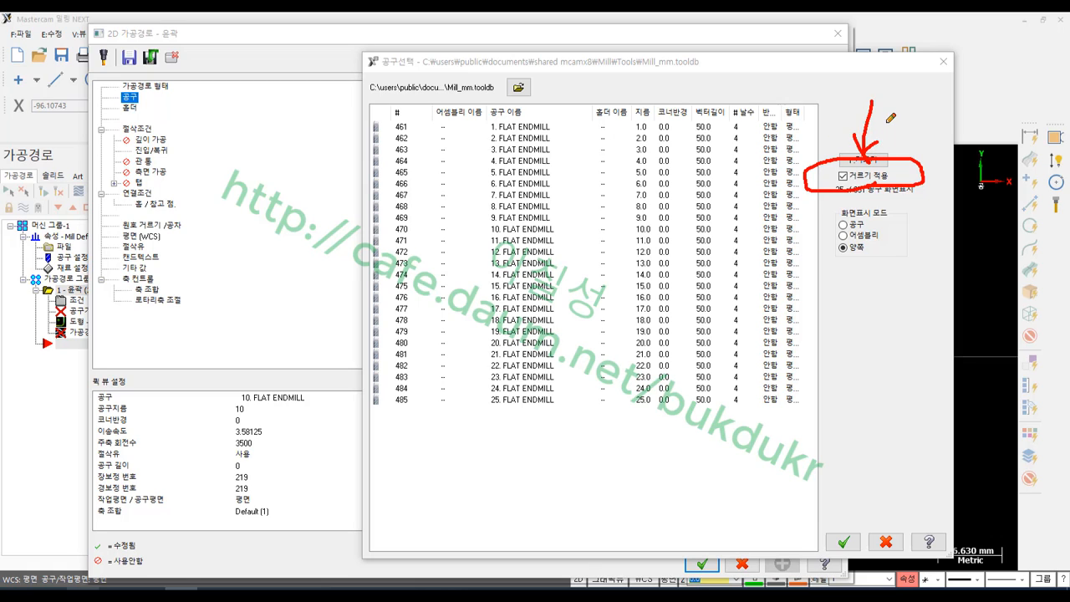
pyautogui.moveTo(398, 116)
pyautogui.mouseDown()
pyautogui.moveTo(406, 405)
pyautogui.moveTo(424, 413)
pyautogui.mouseUp()
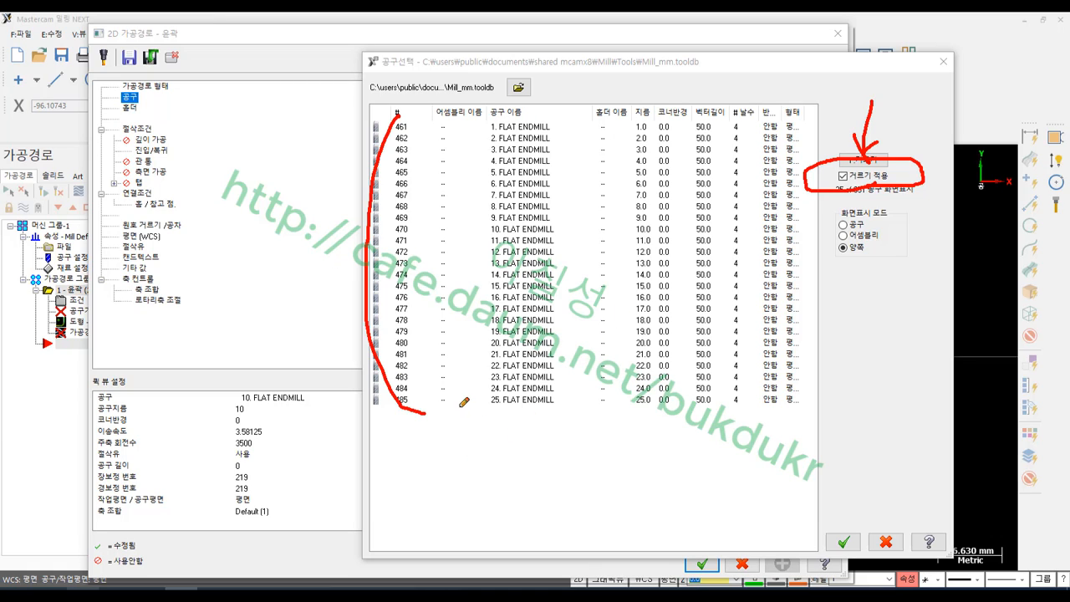
pyautogui.moveTo(417, 409)
pyautogui.mouseDown()
pyautogui.moveTo(387, 406)
pyautogui.moveTo(408, 390)
pyautogui.moveTo(425, 413)
pyautogui.mouseUp()
pyautogui.moveTo(393, 132); pyautogui.dragTo(425, 121)
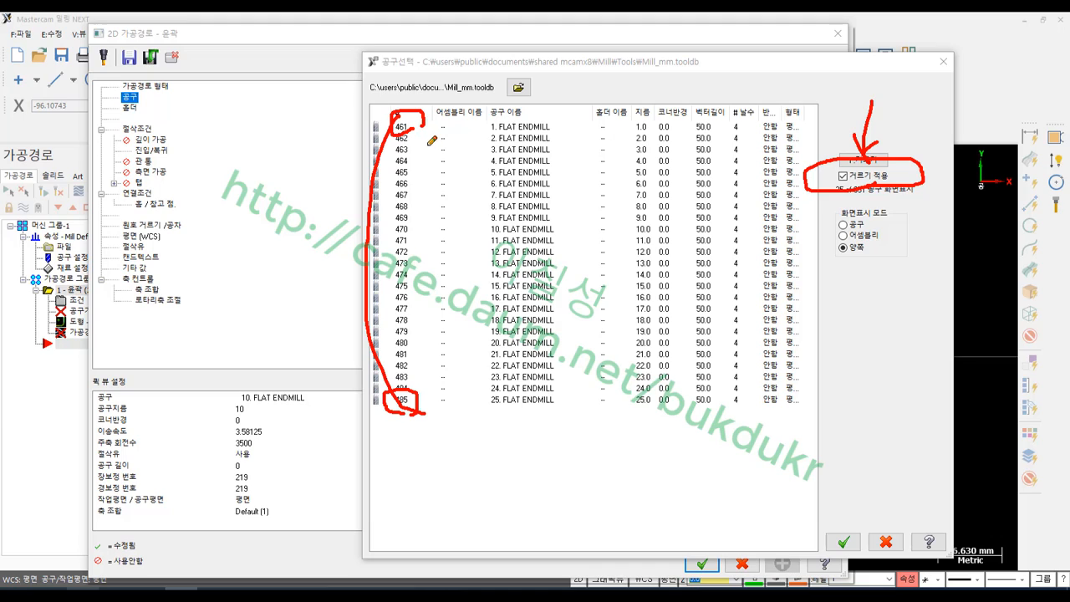
pyautogui.moveTo(414, 35)
pyautogui.mouseDown()
pyautogui.moveTo(409, 25)
pyautogui.moveTo(400, 48)
pyautogui.mouseUp()
pyautogui.moveTo(389, 443); pyautogui.dragTo(387, 511)
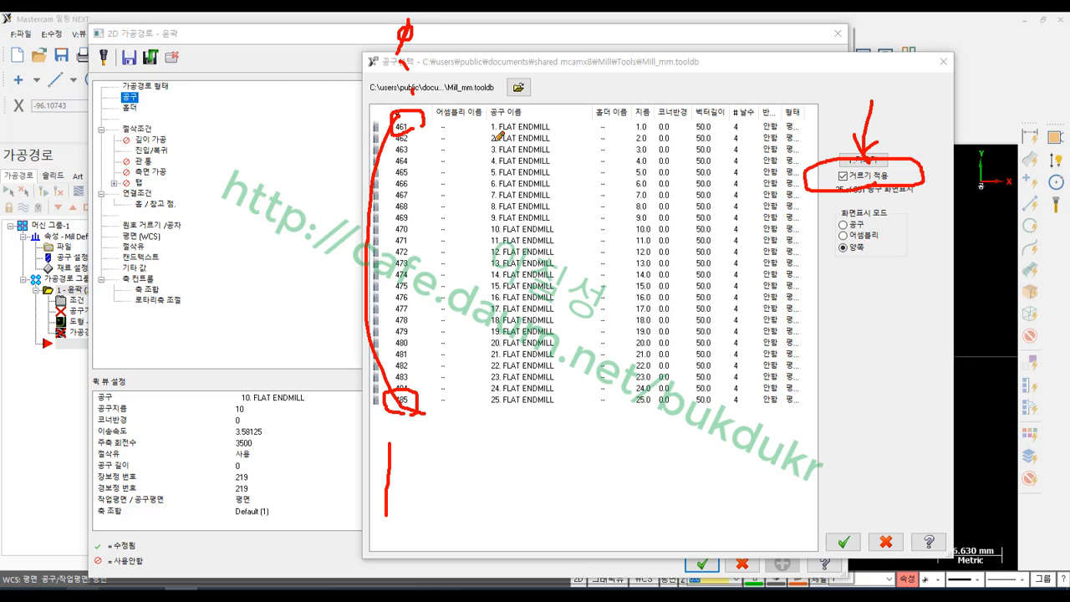
pyautogui.moveTo(504, 112)
pyautogui.mouseDown()
pyautogui.moveTo(488, 142)
pyautogui.moveTo(503, 420)
pyautogui.mouseUp()
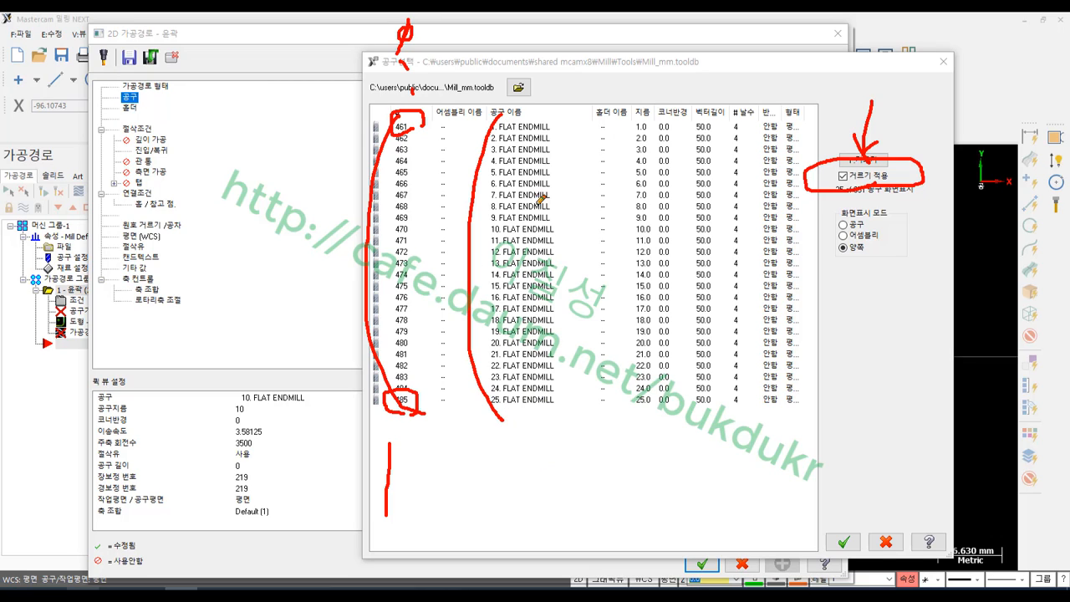
pyautogui.moveTo(497, 115)
pyautogui.mouseDown()
pyautogui.moveTo(465, 150)
pyautogui.moveTo(451, 293)
pyautogui.moveTo(498, 419)
pyautogui.mouseUp()
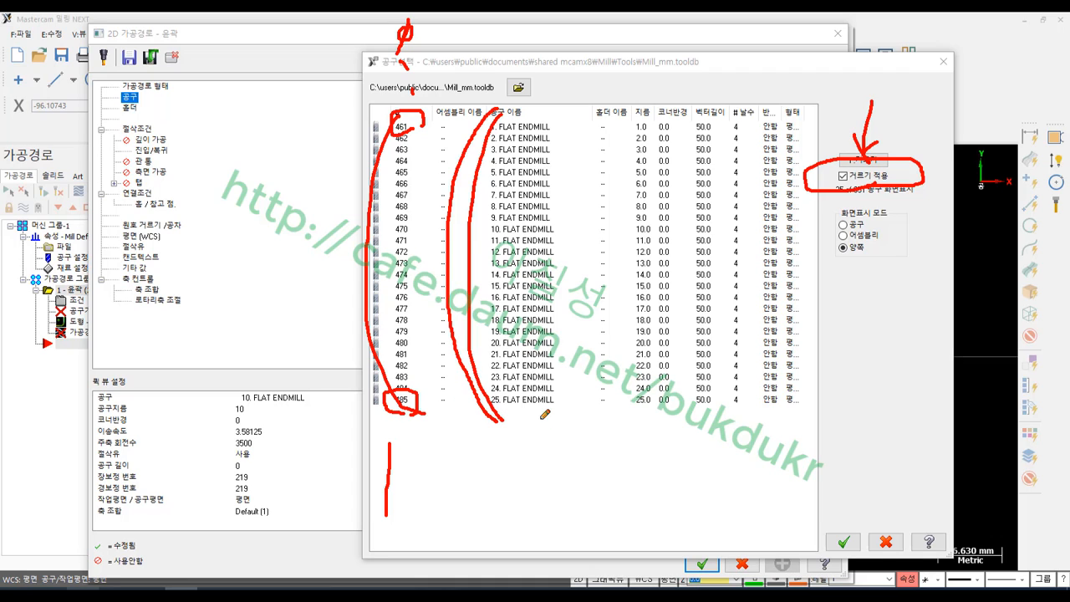
pyautogui.rightClick(652, 278)
pyautogui.click(682, 431)
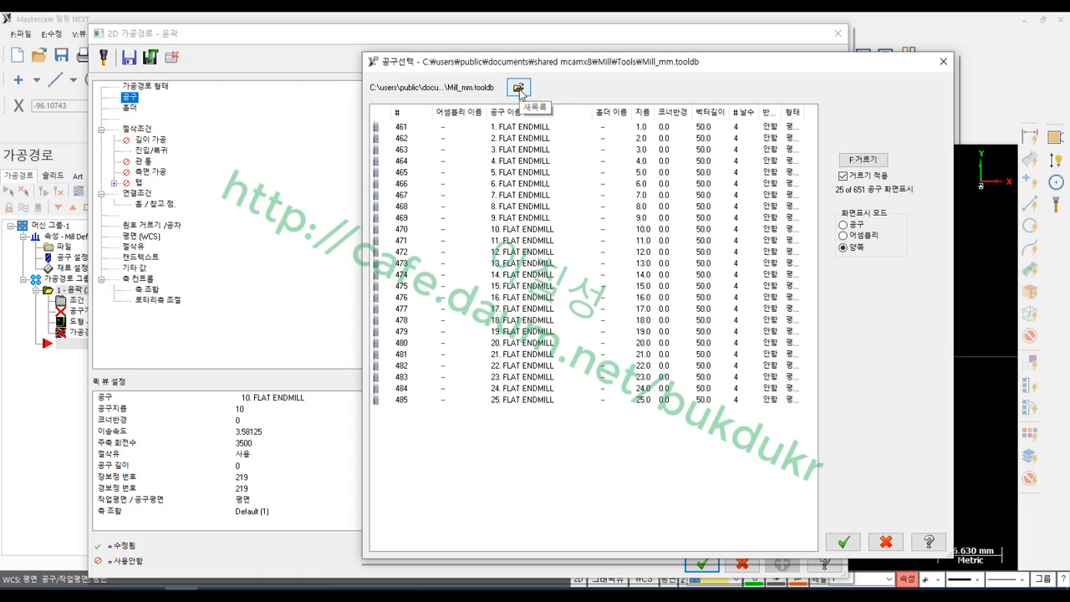
# Step: Leave the tool library without picking a tool and generate the contour toolpath with the preset 10 mm flat endmill
pyautogui.click(886, 543)
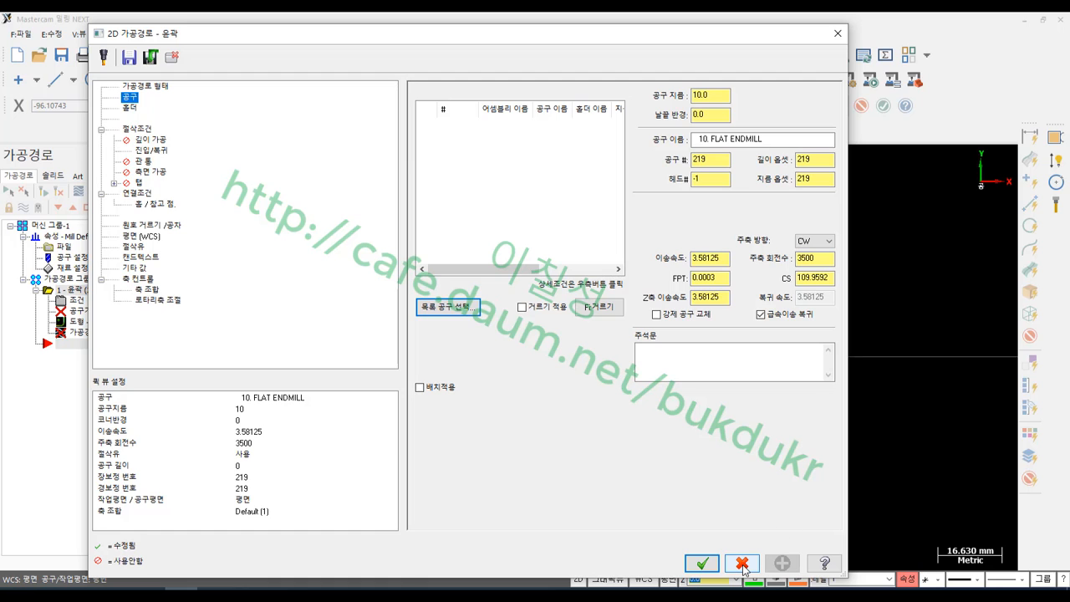
pyautogui.click(703, 564)
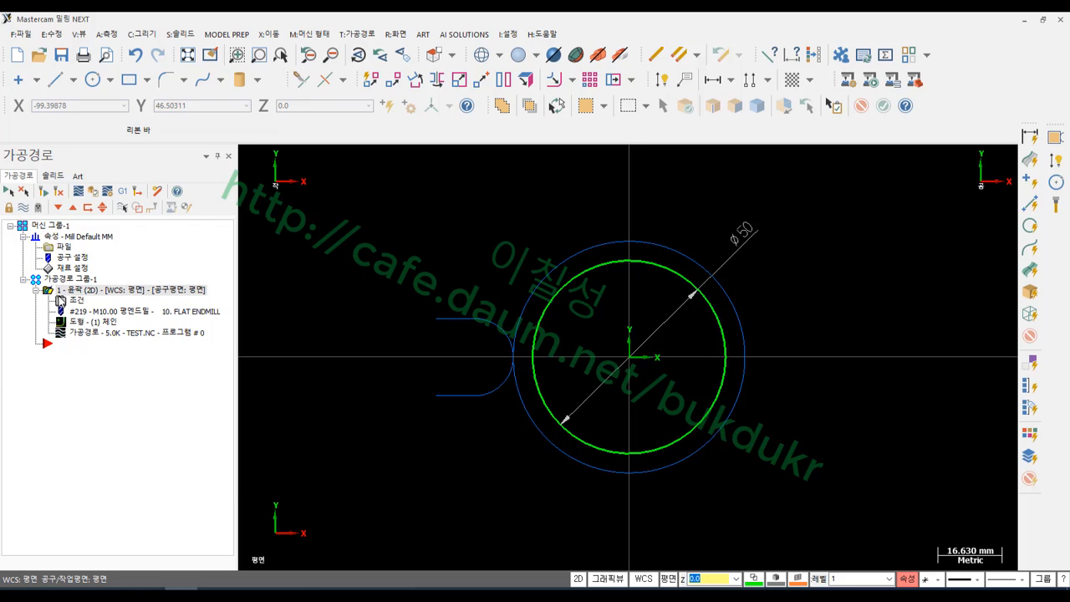
pyautogui.click(368, 34)
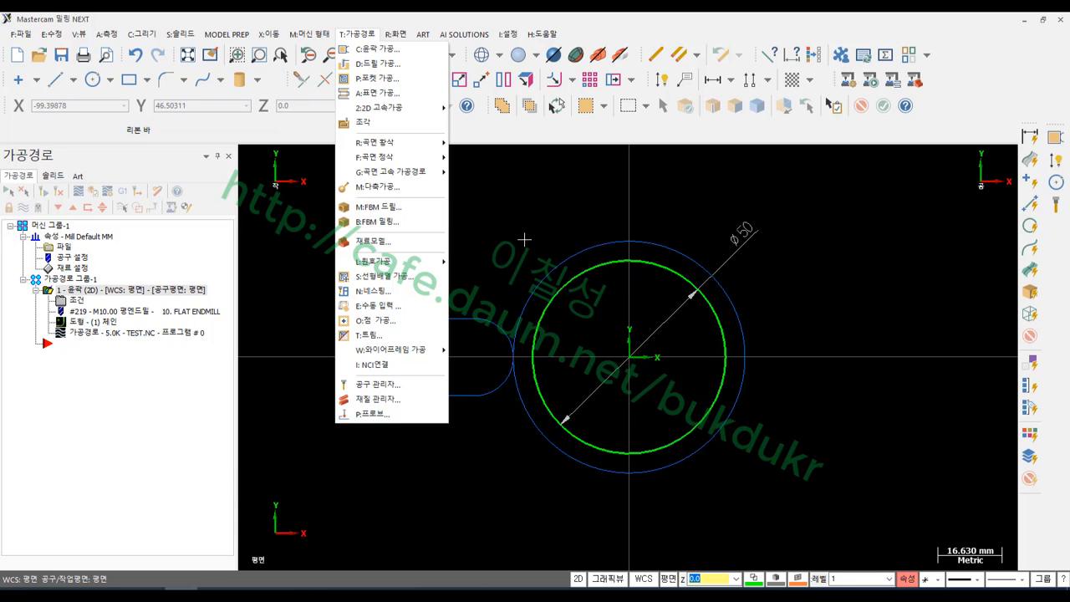
pyautogui.click(819, 493)
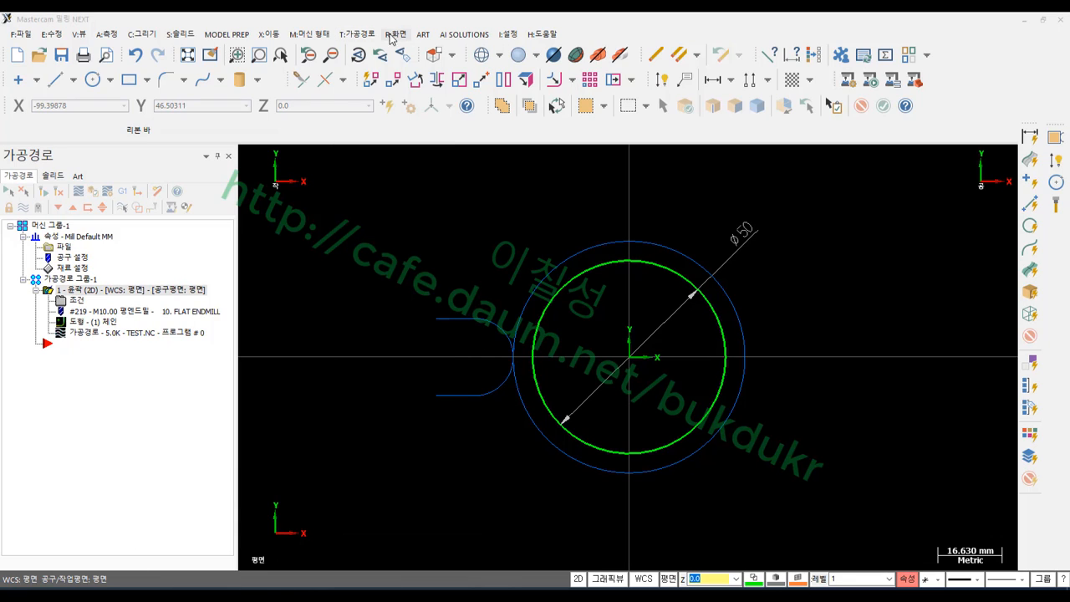
# Step: Open the tool manager to see the machine group's tools alongside the Mill_mm library
pyautogui.click(358, 33)
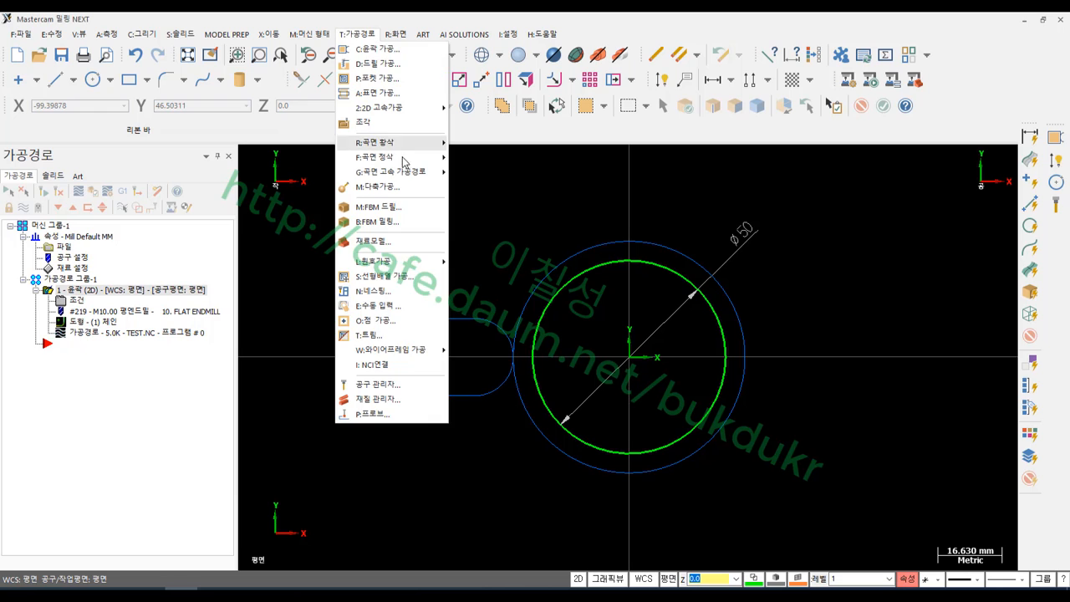
pyautogui.click(389, 387)
pyautogui.moveTo(542, 86); pyautogui.dragTo(607, 146)
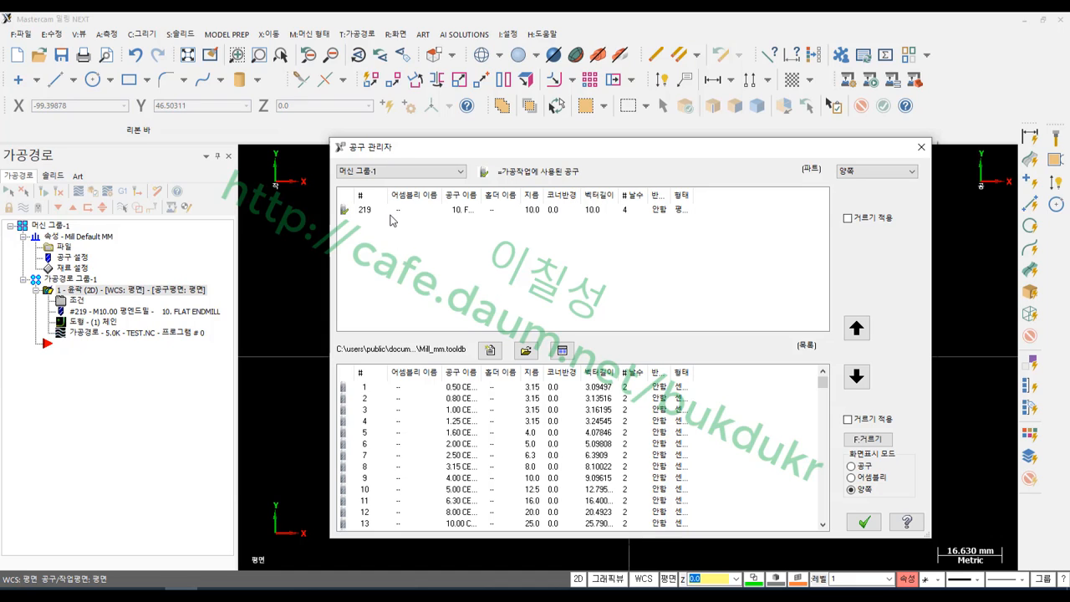
pyautogui.hotkey('ctrl', '2')
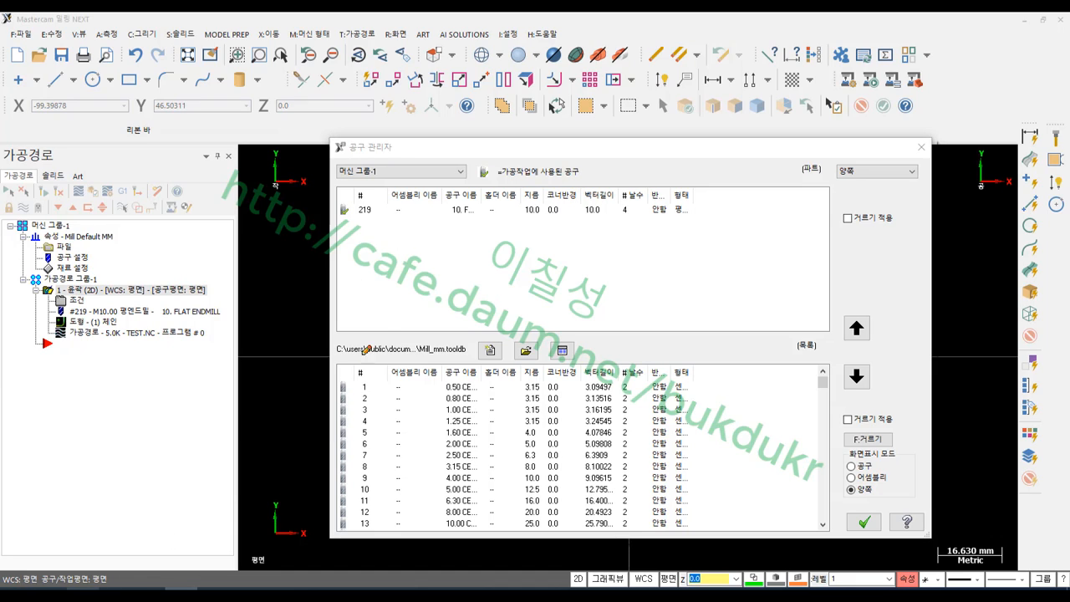
pyautogui.moveTo(383, 335)
pyautogui.mouseDown()
pyautogui.moveTo(331, 321)
pyautogui.moveTo(343, 172)
pyautogui.moveTo(840, 185)
pyautogui.moveTo(846, 316)
pyautogui.moveTo(363, 331)
pyautogui.moveTo(336, 508)
pyautogui.mouseUp()
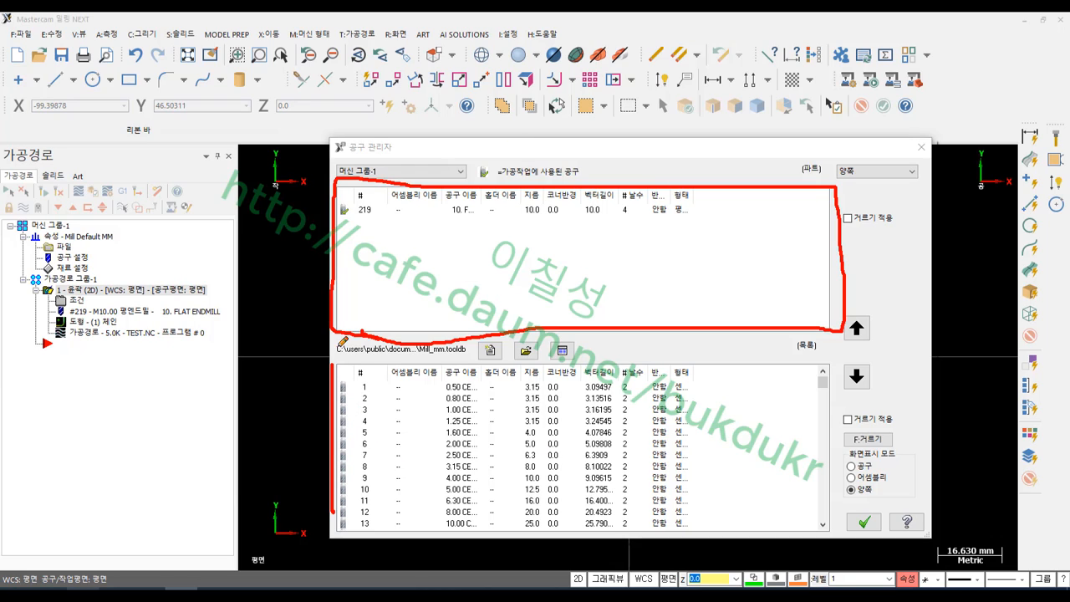
pyautogui.moveTo(334, 360)
pyautogui.mouseDown()
pyautogui.moveTo(836, 363)
pyautogui.moveTo(839, 523)
pyautogui.moveTo(413, 533)
pyautogui.moveTo(343, 531)
pyautogui.moveTo(334, 512)
pyautogui.mouseUp()
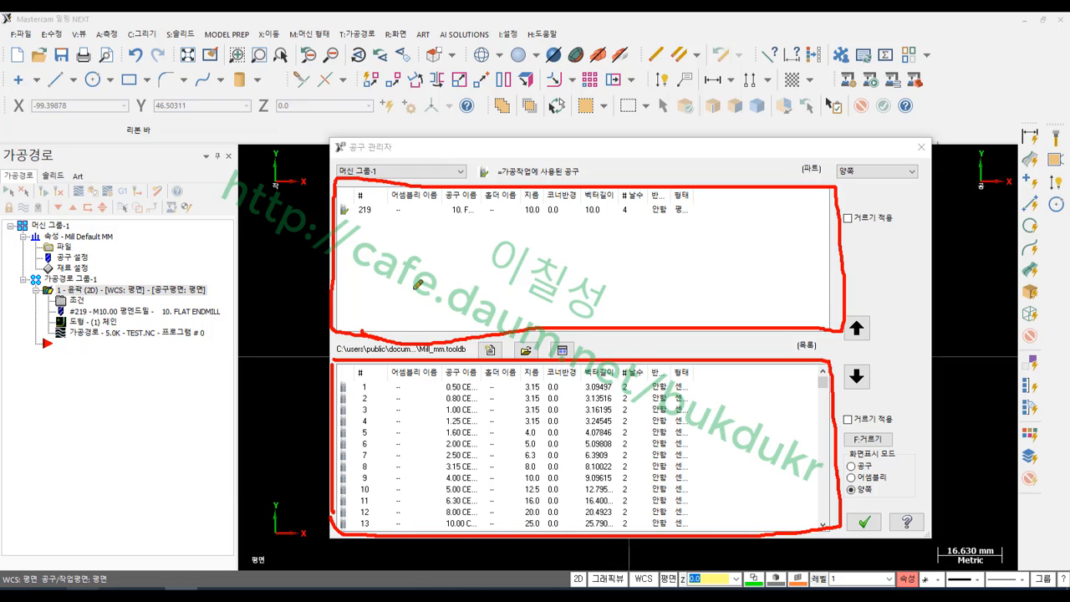
pyautogui.moveTo(473, 242)
pyautogui.mouseDown()
pyautogui.moveTo(505, 276)
pyautogui.moveTo(539, 238)
pyautogui.moveTo(500, 275)
pyautogui.mouseUp()
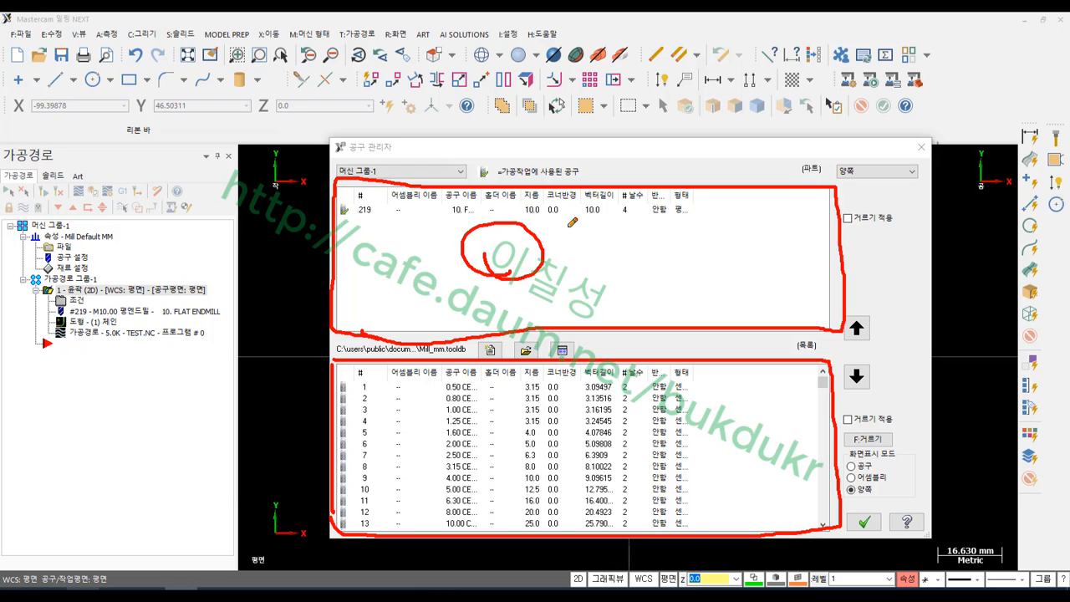
pyautogui.moveTo(568, 228)
pyautogui.mouseDown()
pyautogui.moveTo(577, 256)
pyautogui.moveTo(602, 229)
pyautogui.moveTo(572, 259)
pyautogui.mouseUp()
pyautogui.moveTo(626, 223)
pyautogui.mouseDown()
pyautogui.moveTo(625, 276)
pyautogui.moveTo(642, 247)
pyautogui.mouseUp()
pyautogui.moveTo(646, 231)
pyautogui.mouseDown()
pyautogui.moveTo(648, 277)
pyautogui.moveTo(675, 274)
pyautogui.moveTo(685, 254)
pyautogui.mouseUp()
pyautogui.moveTo(687, 236)
pyautogui.mouseDown()
pyautogui.moveTo(692, 284)
pyautogui.moveTo(734, 255)
pyautogui.moveTo(731, 276)
pyautogui.mouseUp()
pyautogui.moveTo(742, 229)
pyautogui.mouseDown()
pyautogui.moveTo(749, 276)
pyautogui.moveTo(783, 283)
pyautogui.mouseUp()
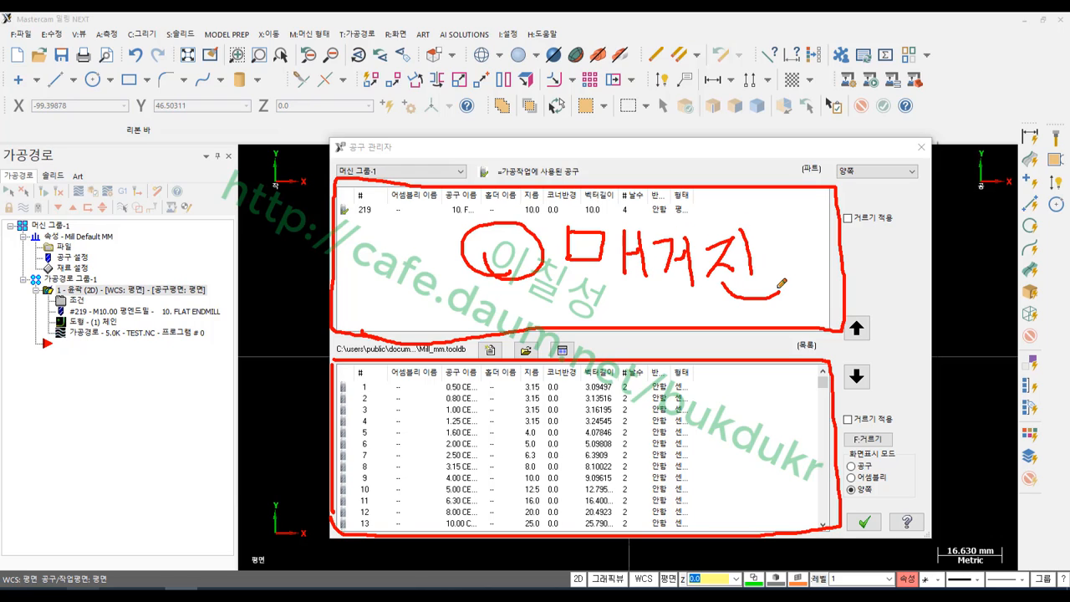
pyautogui.moveTo(342, 215); pyautogui.dragTo(701, 219)
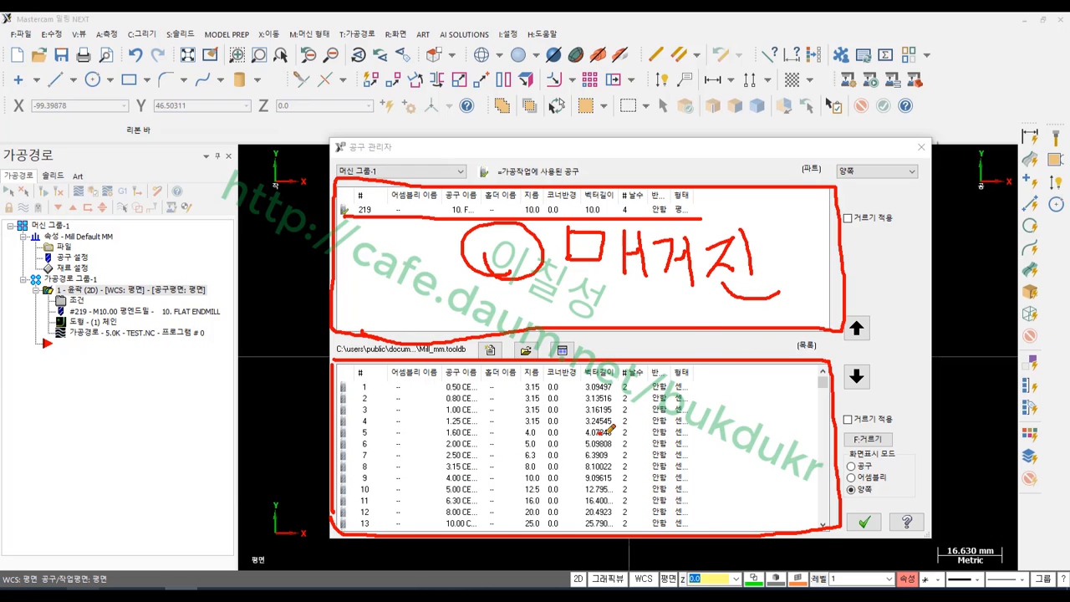
pyautogui.moveTo(605, 431)
pyautogui.mouseDown()
pyautogui.moveTo(669, 288)
pyautogui.moveTo(646, 275)
pyautogui.mouseUp()
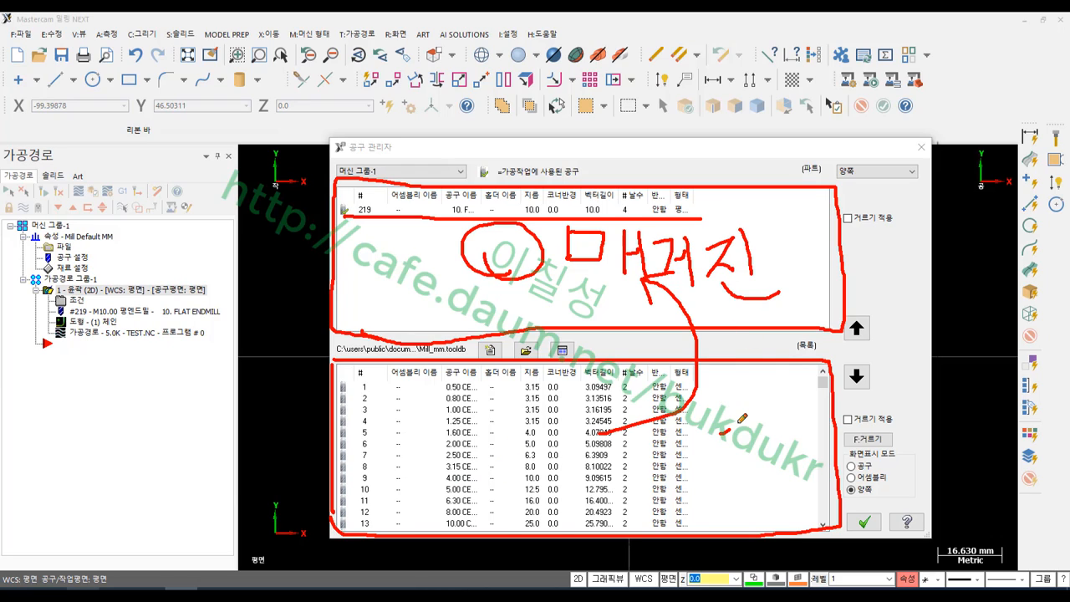
pyautogui.moveTo(737, 422)
pyautogui.mouseDown()
pyautogui.moveTo(742, 309)
pyautogui.moveTo(726, 282)
pyautogui.moveTo(763, 284)
pyautogui.mouseUp()
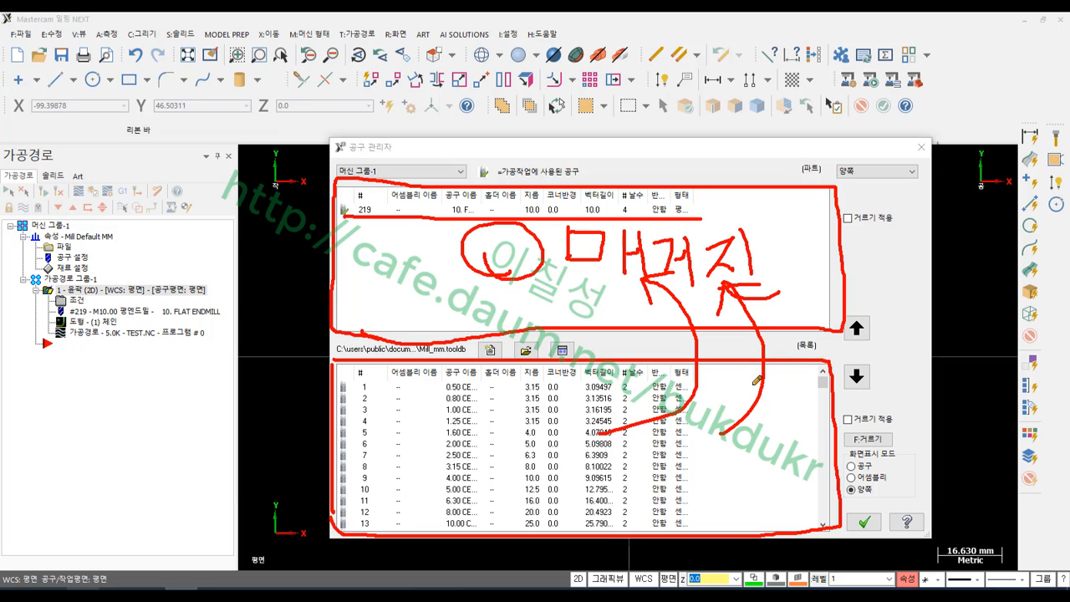
pyautogui.rightClick(398, 272)
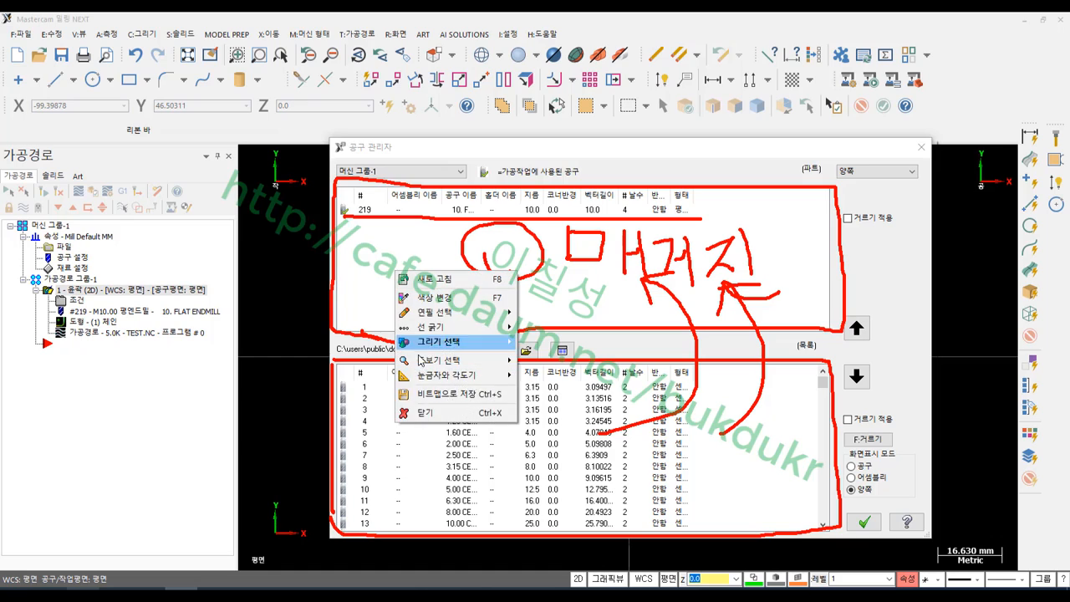
pyautogui.click(443, 413)
# Step: Widen the tool name column in the machine group's tool list and open the 10 mm flat endmill's geometry definition
pyautogui.click(460, 212)
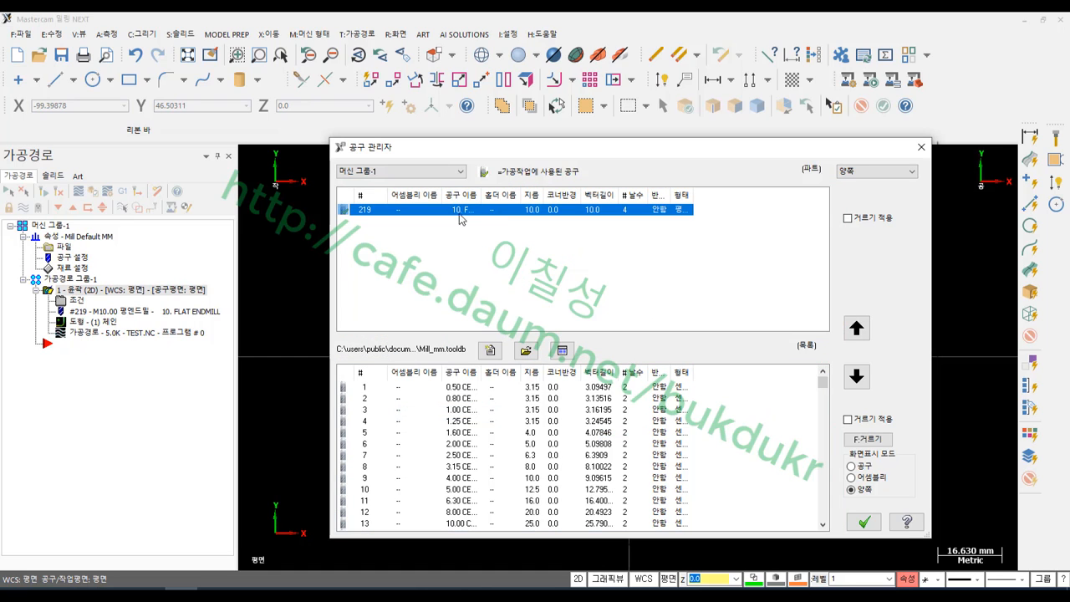
pyautogui.moveTo(442, 194); pyautogui.dragTo(524, 194)
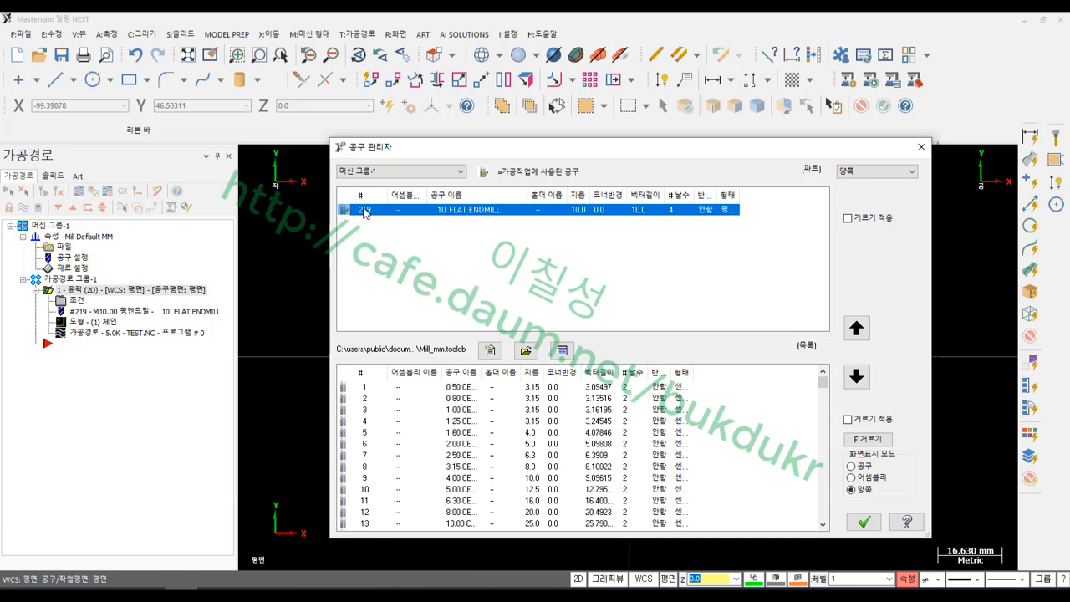
pyautogui.doubleClick(484, 214)
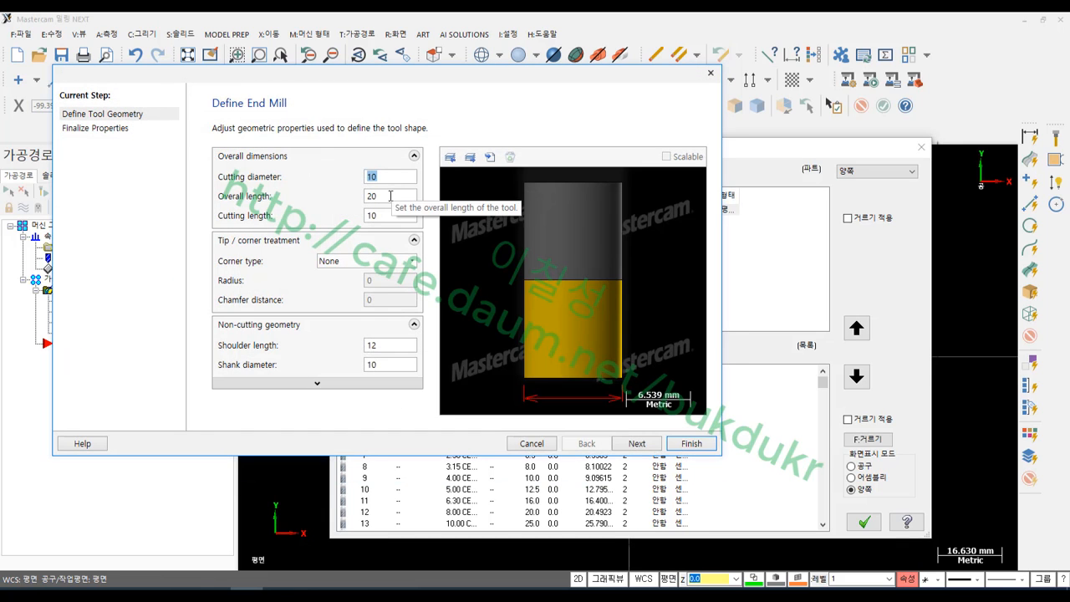
pyautogui.press('Tab')
pyautogui.press('Tab')
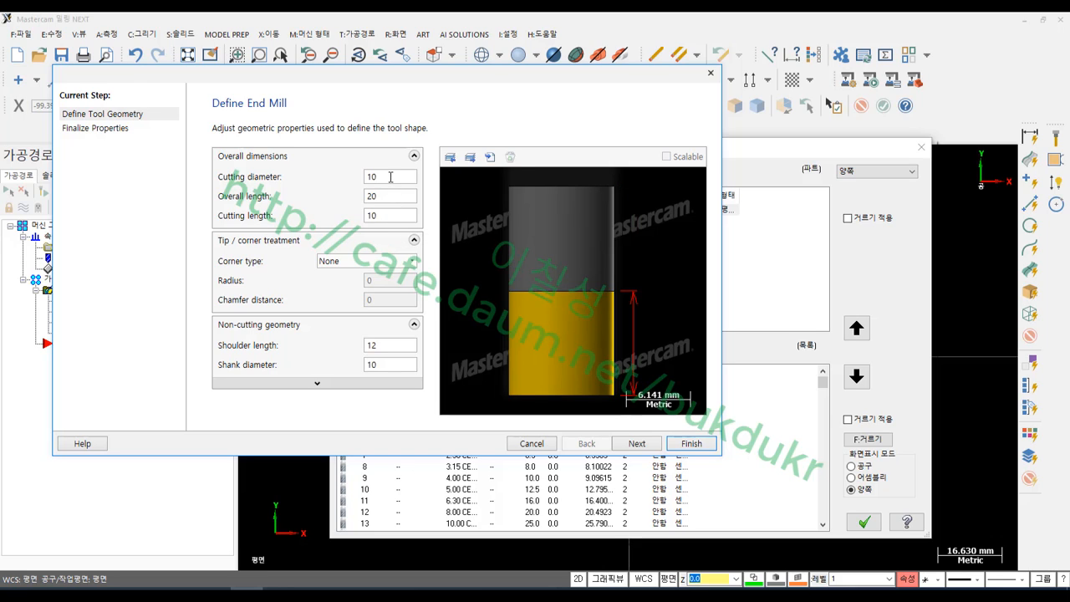
pyautogui.click(390, 177)
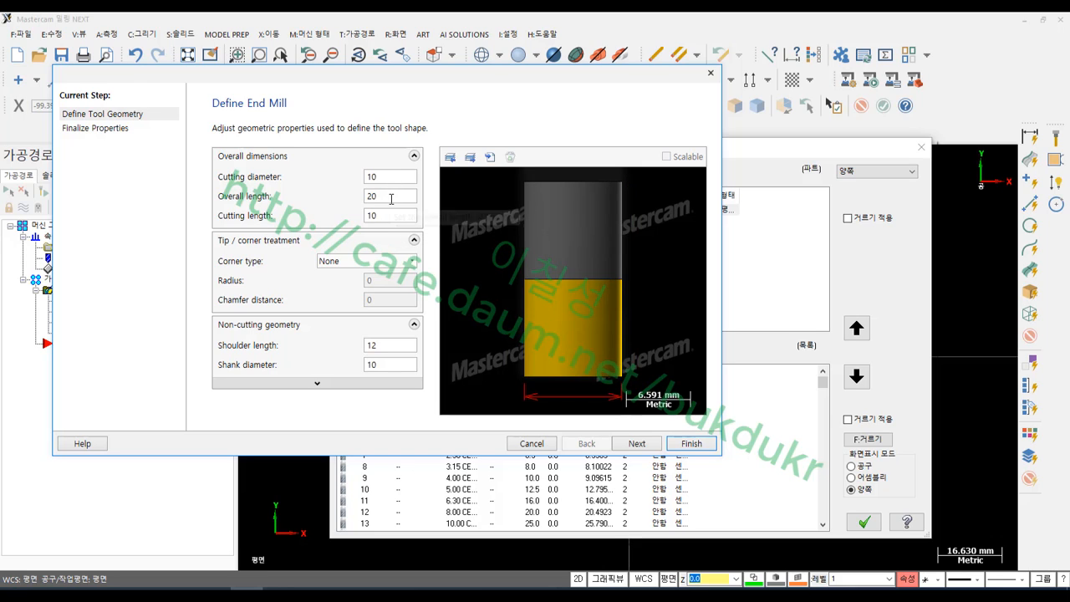
# Step: Set the flat endmill's overall length to 80 mm and its cutting length to 25 mm
pyautogui.click(390, 198)
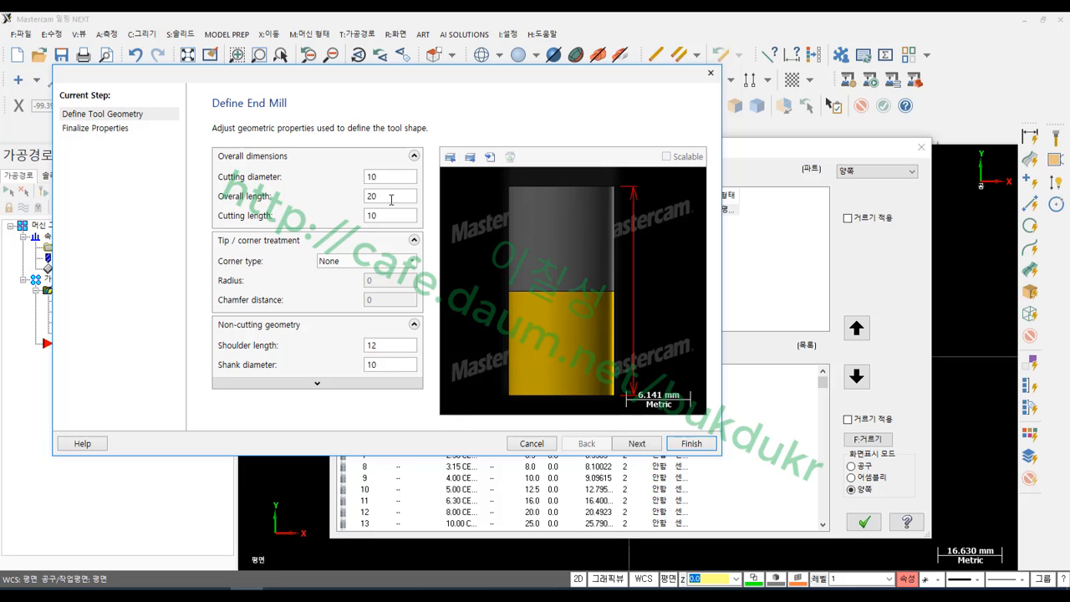
pyautogui.moveTo(390, 200); pyautogui.dragTo(351, 195)
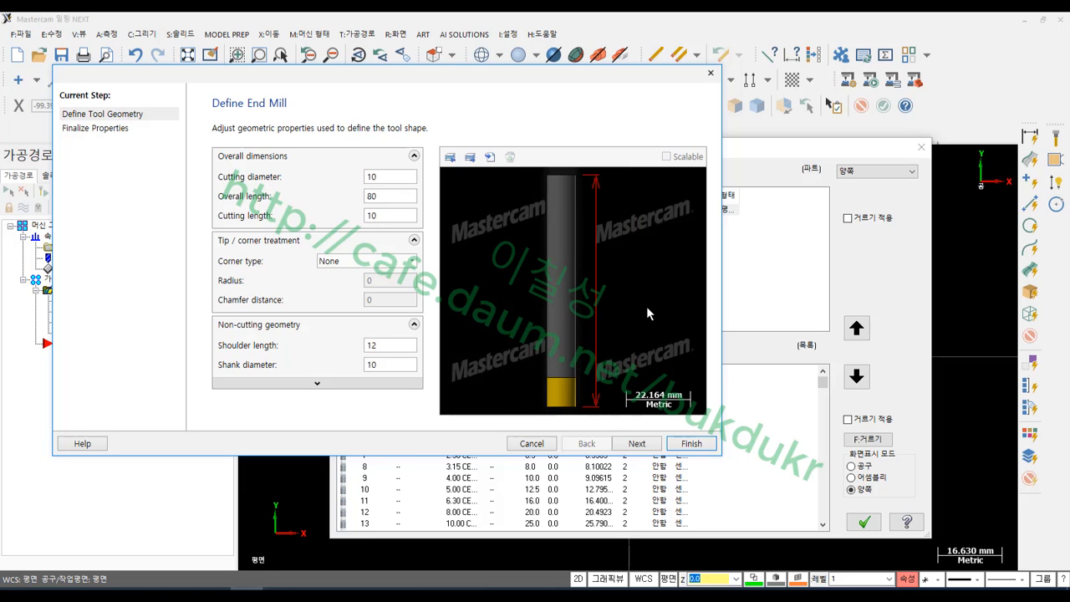
pyautogui.click(388, 215)
pyautogui.moveTo(389, 215); pyautogui.dragTo(345, 217)
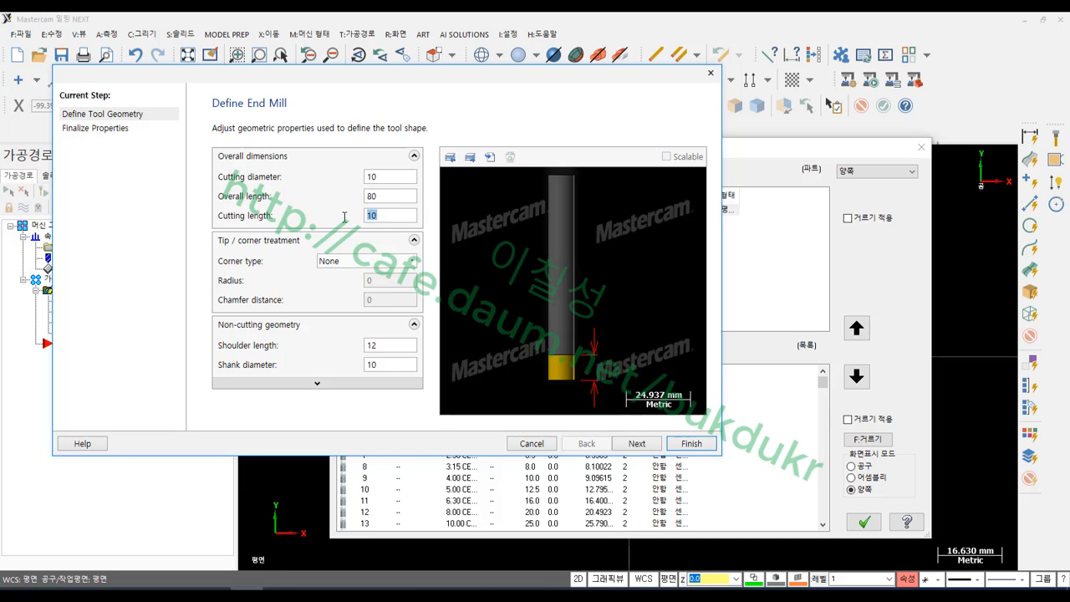
pyautogui.write('25')
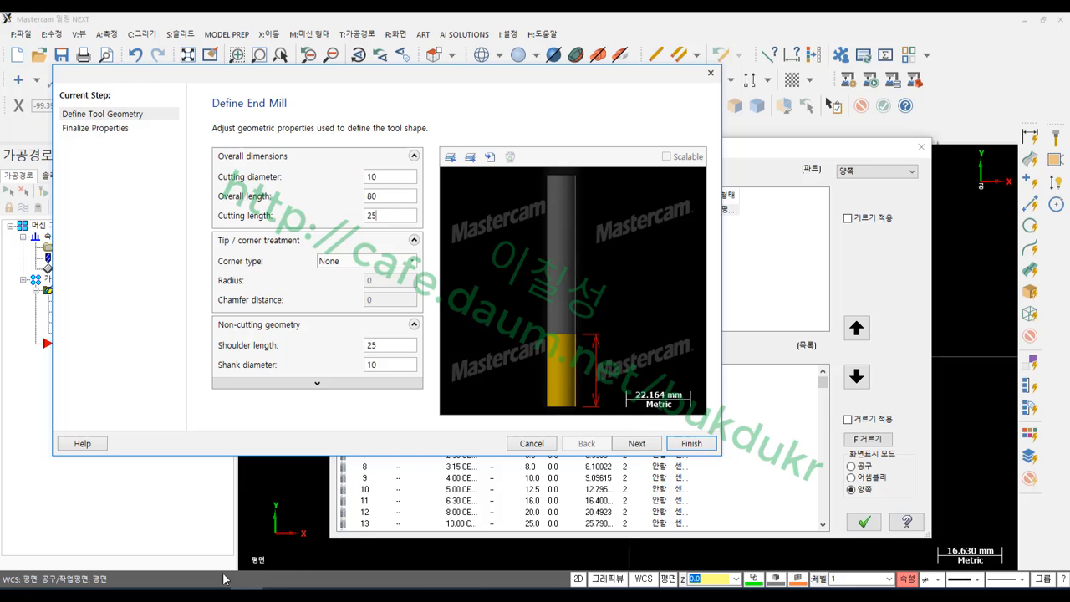
pyautogui.moveTo(571, 412)
pyautogui.mouseDown()
pyautogui.moveTo(523, 375)
pyautogui.moveTo(595, 347)
pyautogui.moveTo(556, 413)
pyautogui.mouseUp()
pyautogui.moveTo(569, 327)
pyautogui.mouseDown()
pyautogui.moveTo(550, 177)
pyautogui.moveTo(613, 272)
pyautogui.moveTo(573, 332)
pyautogui.mouseUp()
pyautogui.moveTo(479, 88)
pyautogui.mouseDown()
pyautogui.moveTo(505, 201)
pyautogui.moveTo(599, 204)
pyautogui.moveTo(628, 75)
pyautogui.moveTo(623, 52)
pyautogui.mouseUp()
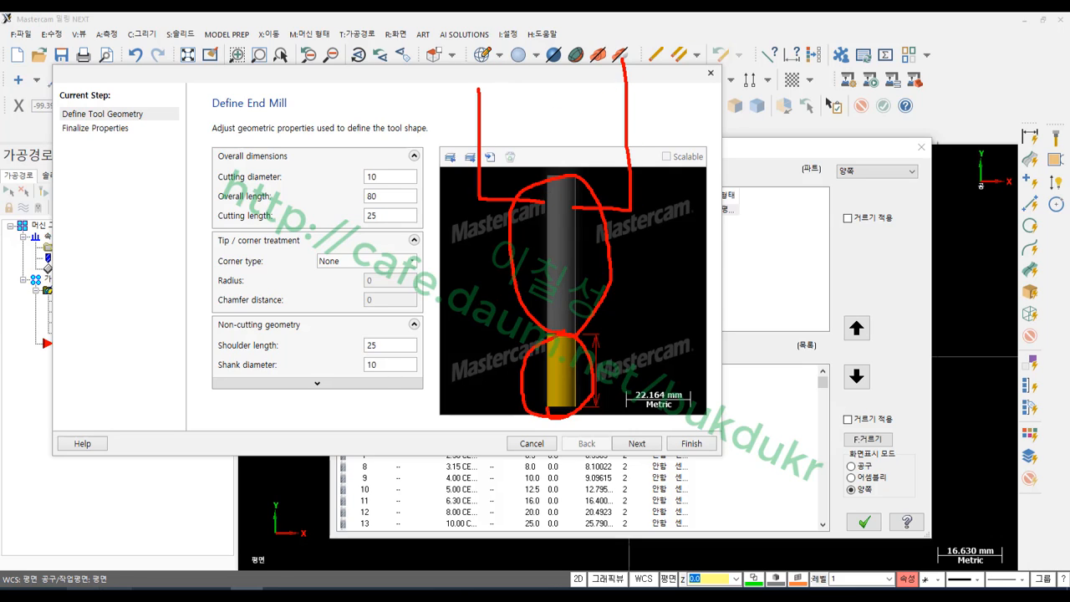
pyautogui.moveTo(480, 59); pyautogui.dragTo(480, 133)
pyautogui.moveTo(565, 58); pyautogui.dragTo(510, 132)
pyautogui.moveTo(589, 84); pyautogui.dragTo(522, 161)
pyautogui.moveTo(589, 140); pyautogui.dragTo(574, 173)
pyautogui.rightClick(639, 245)
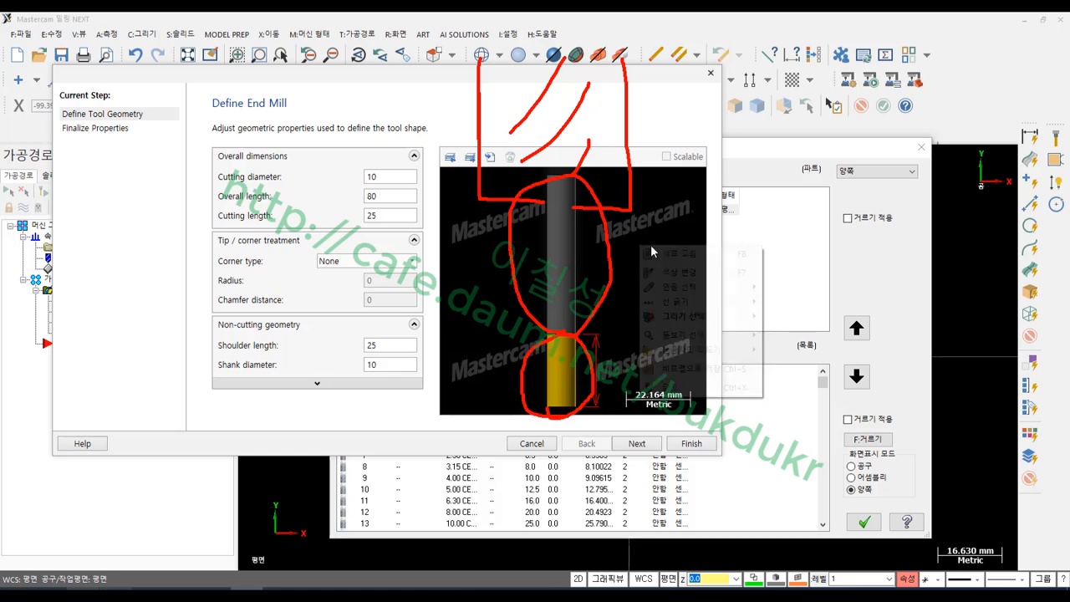
pyautogui.click(678, 367)
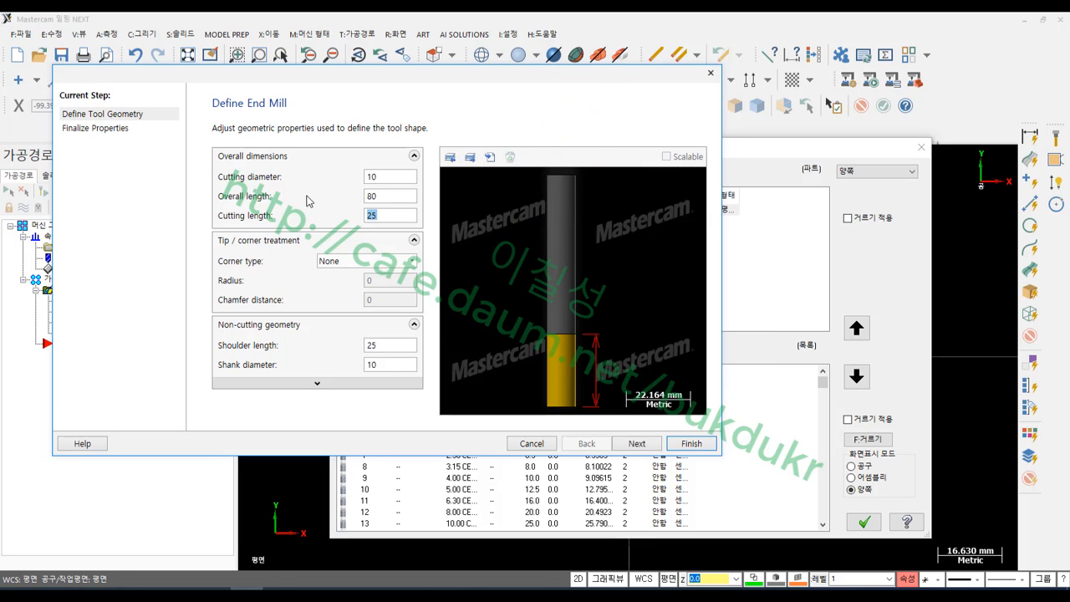
# Step: Go on to the endmill's final properties and set the tool number, length offset and diameter offset to 1
pyautogui.click(645, 445)
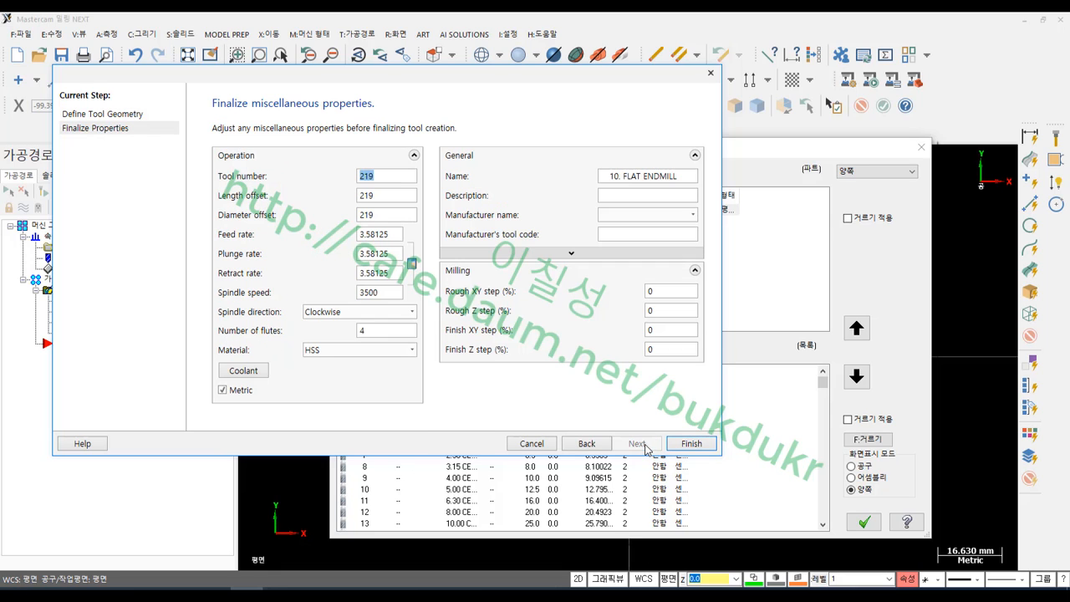
pyautogui.write('1')
pyautogui.click(385, 195)
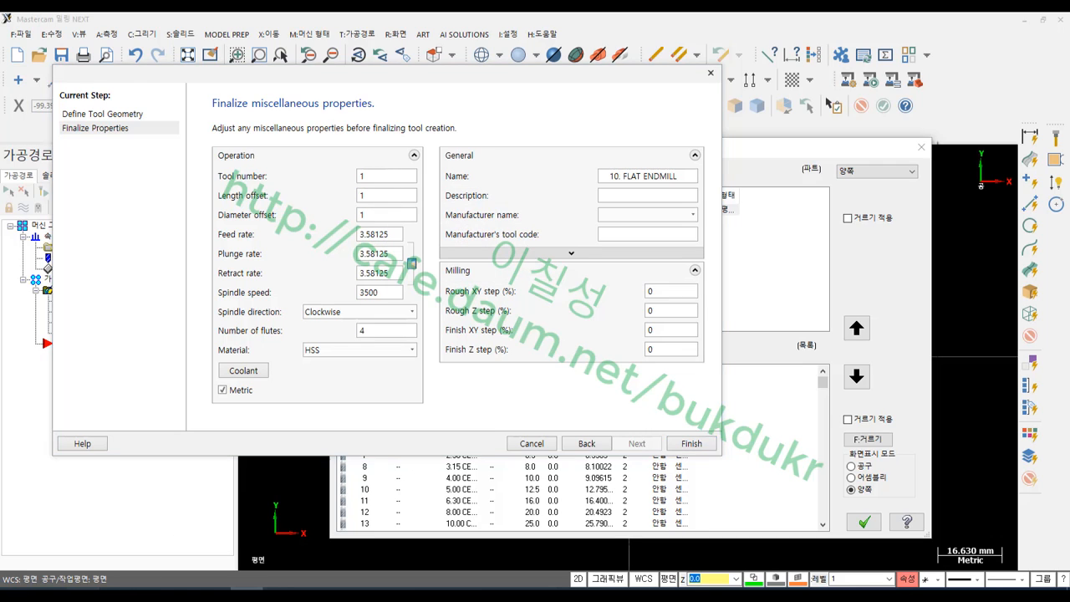
pyautogui.moveTo(212, 187); pyautogui.dragTo(269, 186)
pyautogui.moveTo(441, 87)
pyautogui.mouseDown()
pyautogui.moveTo(494, 86)
pyautogui.moveTo(473, 117)
pyautogui.mouseUp()
pyautogui.moveTo(485, 97)
pyautogui.mouseDown()
pyautogui.moveTo(515, 112)
pyautogui.moveTo(587, 109)
pyautogui.moveTo(596, 88)
pyautogui.moveTo(612, 99)
pyautogui.mouseUp()
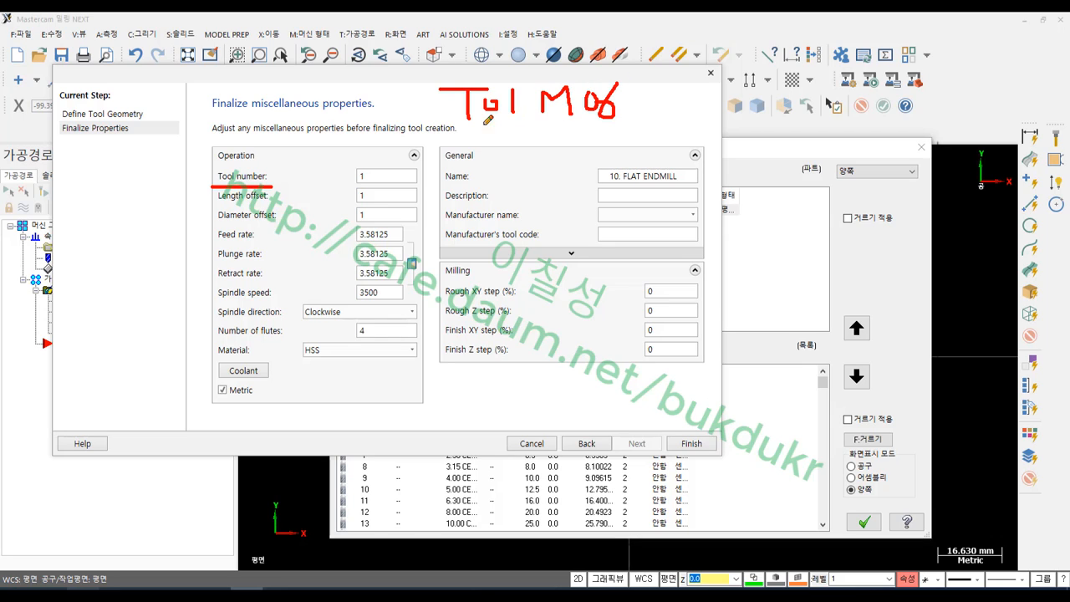
pyautogui.moveTo(457, 122); pyautogui.dragTo(518, 120)
pyautogui.moveTo(209, 204); pyautogui.dragTo(275, 204)
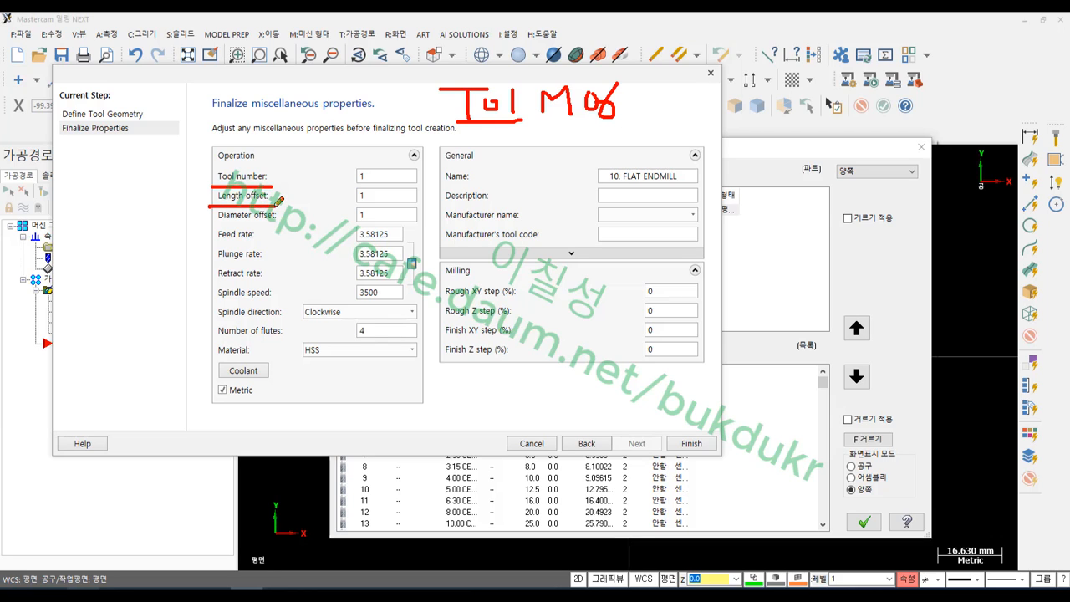
pyautogui.moveTo(70, 180)
pyautogui.mouseDown()
pyautogui.moveTo(71, 206)
pyautogui.moveTo(79, 194)
pyautogui.moveTo(84, 207)
pyautogui.mouseUp()
pyautogui.moveTo(102, 181)
pyautogui.mouseDown()
pyautogui.moveTo(94, 189)
pyautogui.moveTo(110, 201)
pyautogui.mouseUp()
pyautogui.moveTo(80, 133)
pyautogui.mouseDown()
pyautogui.moveTo(72, 161)
pyautogui.moveTo(131, 146)
pyautogui.moveTo(112, 164)
pyautogui.mouseUp()
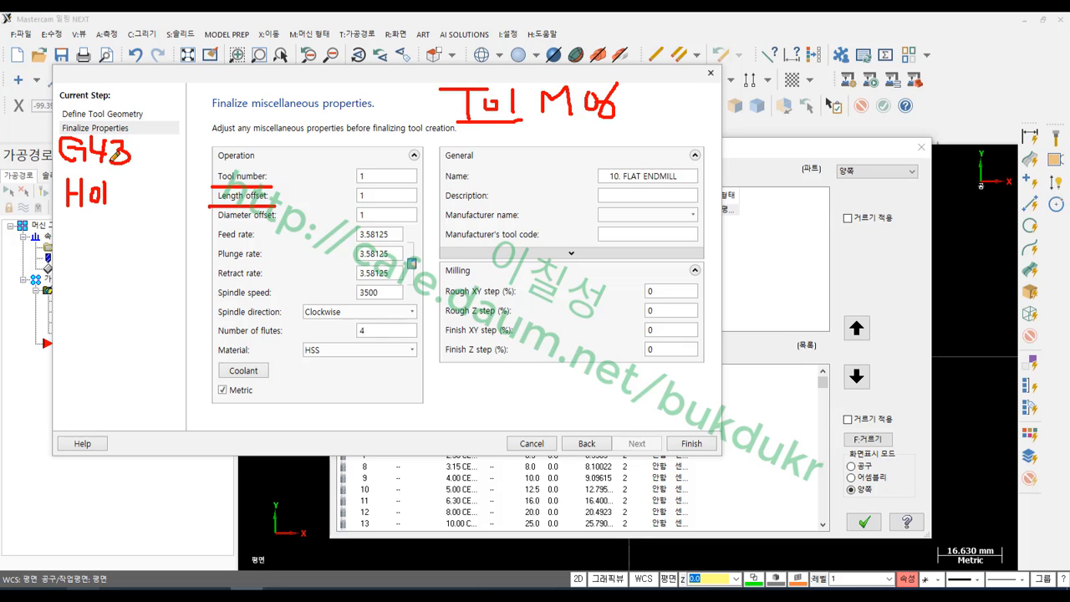
pyautogui.moveTo(74, 218); pyautogui.dragTo(124, 219)
pyautogui.moveTo(61, 172); pyautogui.dragTo(151, 171)
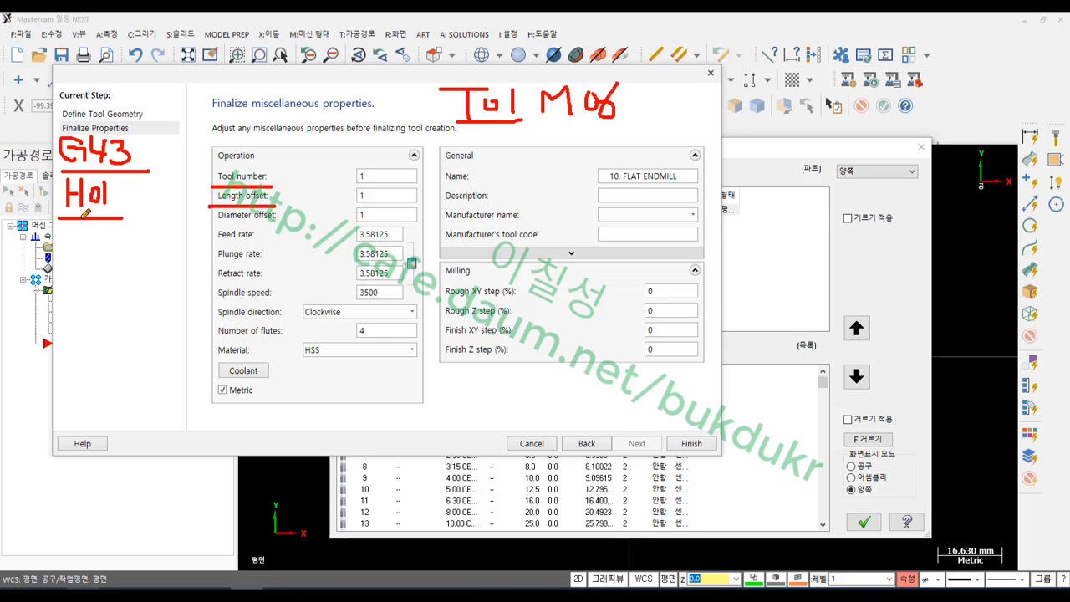
pyautogui.moveTo(65, 218)
pyautogui.mouseDown()
pyautogui.moveTo(89, 102)
pyautogui.moveTo(149, 209)
pyautogui.moveTo(102, 221)
pyautogui.mouseUp()
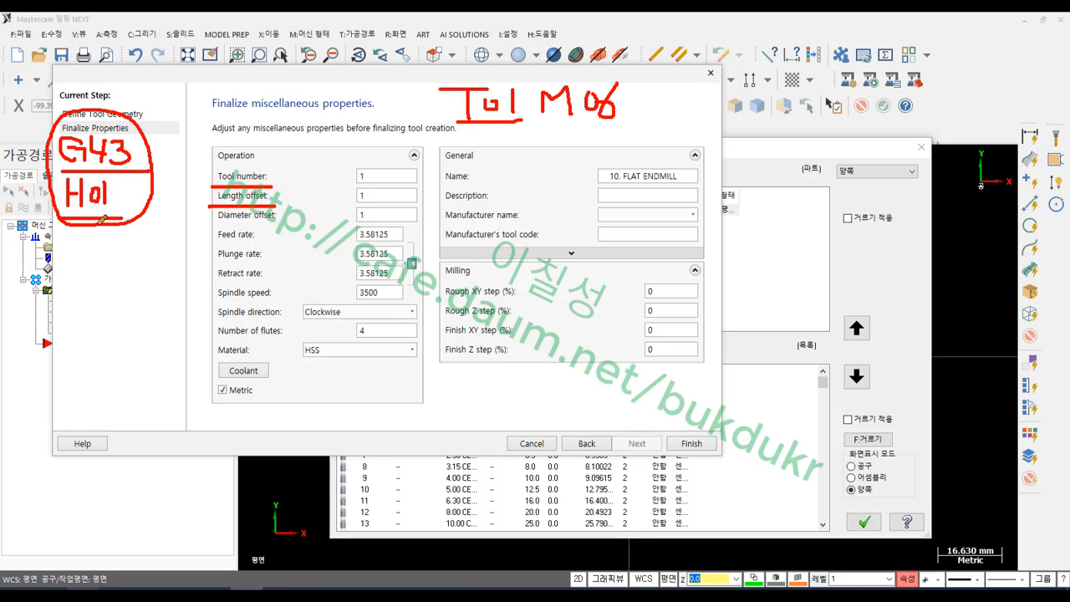
pyautogui.moveTo(347, 203); pyautogui.dragTo(413, 202)
pyautogui.moveTo(212, 223); pyautogui.dragTo(274, 221)
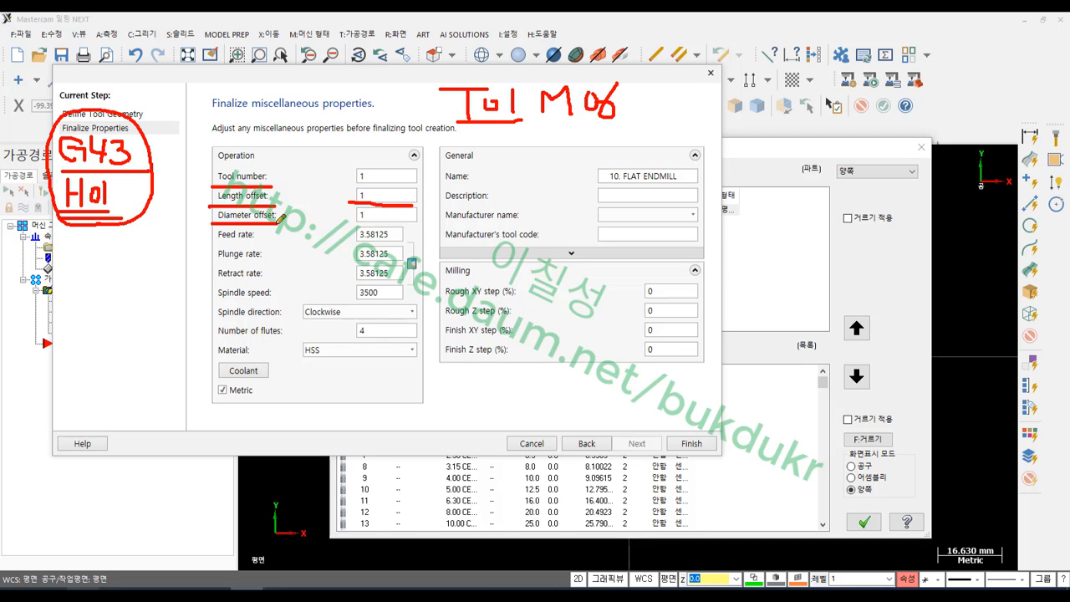
pyautogui.moveTo(82, 261)
pyautogui.mouseDown()
pyautogui.moveTo(56, 276)
pyautogui.moveTo(109, 276)
pyautogui.moveTo(97, 289)
pyautogui.moveTo(117, 264)
pyautogui.moveTo(127, 289)
pyautogui.moveTo(142, 266)
pyautogui.moveTo(167, 286)
pyautogui.moveTo(193, 251)
pyautogui.moveTo(149, 244)
pyautogui.moveTo(115, 299)
pyautogui.mouseUp()
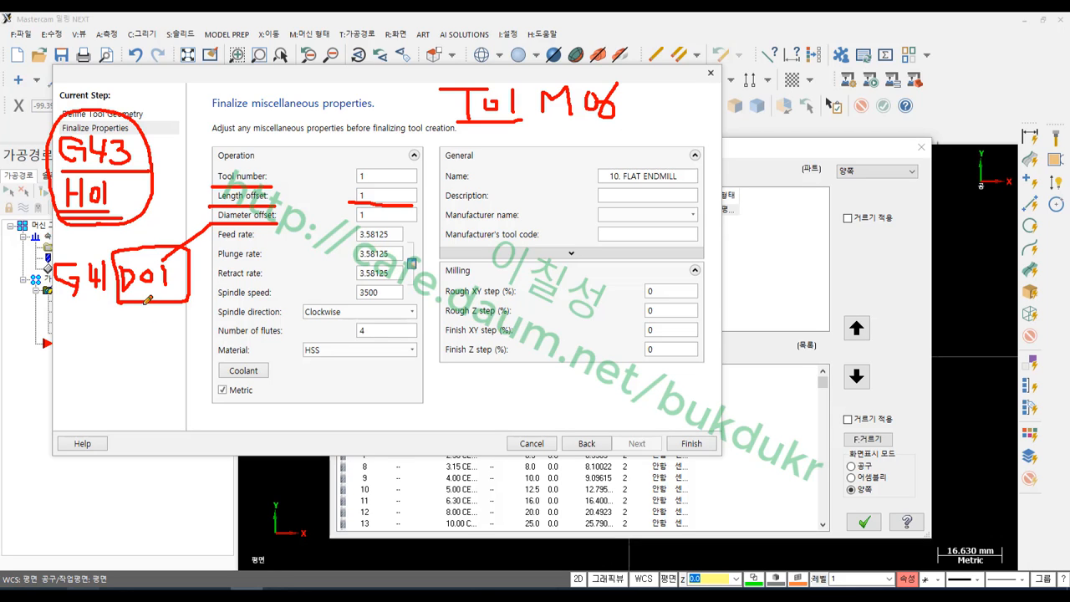
pyautogui.moveTo(72, 306); pyautogui.dragTo(173, 305)
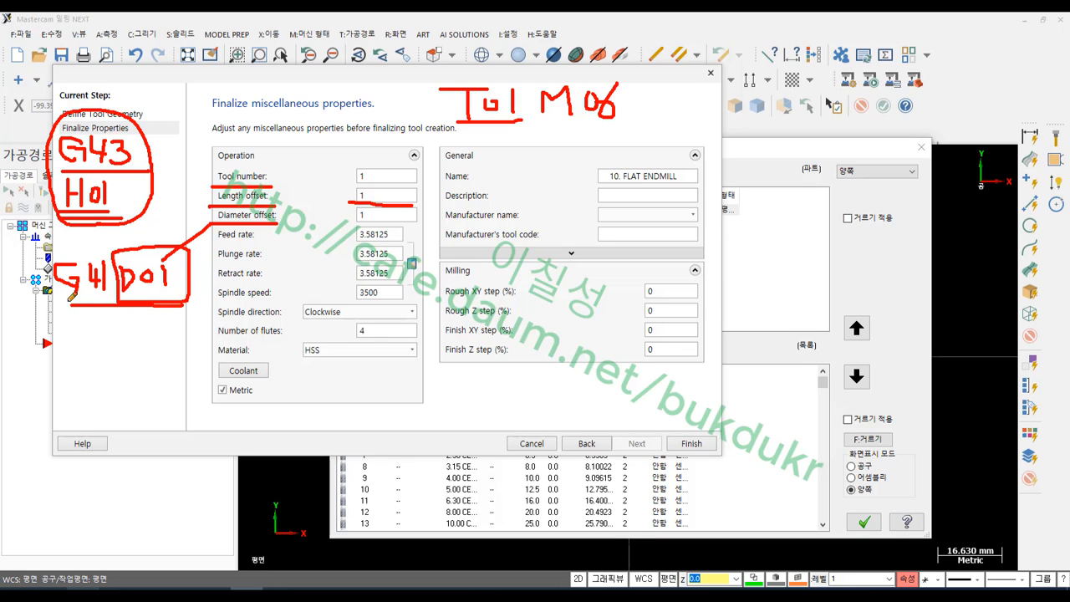
pyautogui.moveTo(54, 303)
pyautogui.mouseDown()
pyautogui.moveTo(50, 242)
pyautogui.moveTo(189, 242)
pyautogui.moveTo(132, 303)
pyautogui.moveTo(60, 308)
pyautogui.moveTo(50, 297)
pyautogui.mouseUp()
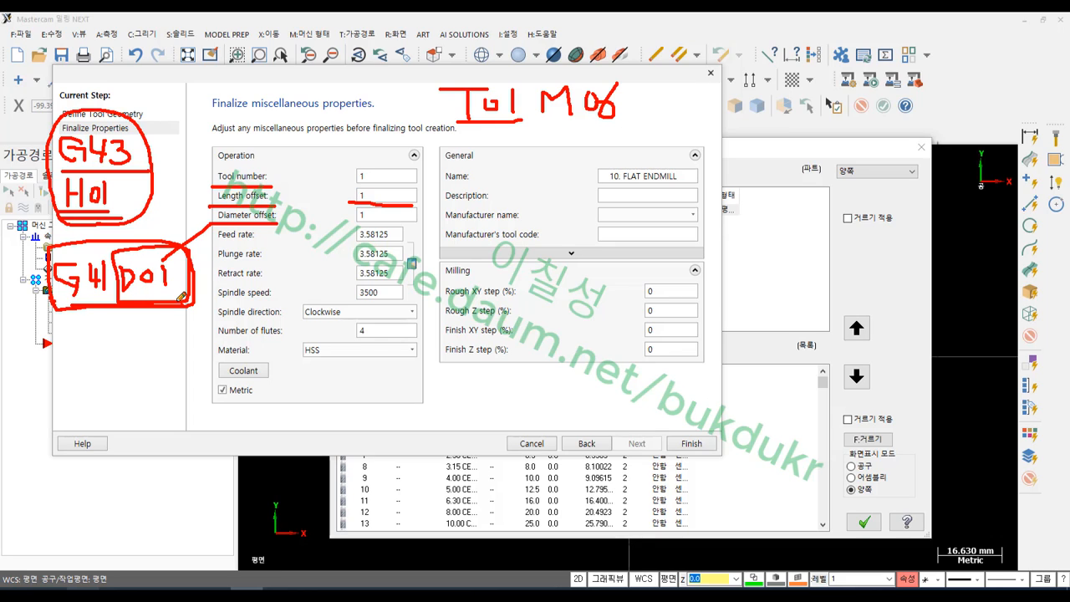
pyautogui.moveTo(59, 307); pyautogui.dragTo(183, 308)
pyautogui.moveTo(214, 244); pyautogui.dragTo(251, 244)
pyautogui.moveTo(350, 245); pyautogui.dragTo(408, 245)
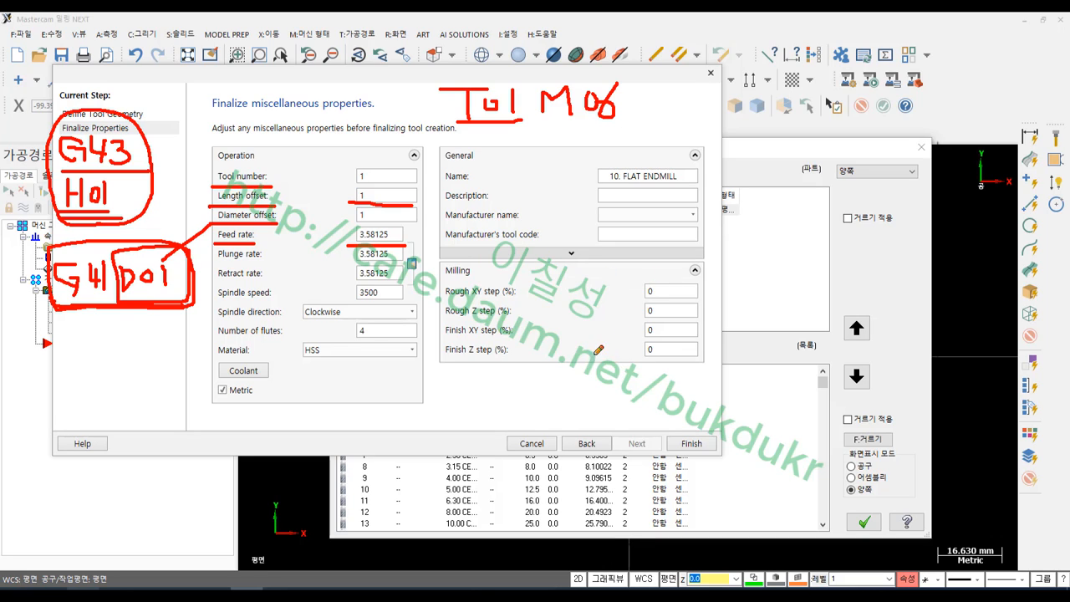
pyautogui.moveTo(533, 401)
pyautogui.mouseDown()
pyautogui.moveTo(525, 311)
pyautogui.moveTo(699, 204)
pyautogui.moveTo(785, 304)
pyautogui.moveTo(722, 440)
pyautogui.moveTo(542, 420)
pyautogui.moveTo(527, 395)
pyautogui.moveTo(519, 430)
pyautogui.moveTo(553, 408)
pyautogui.mouseUp()
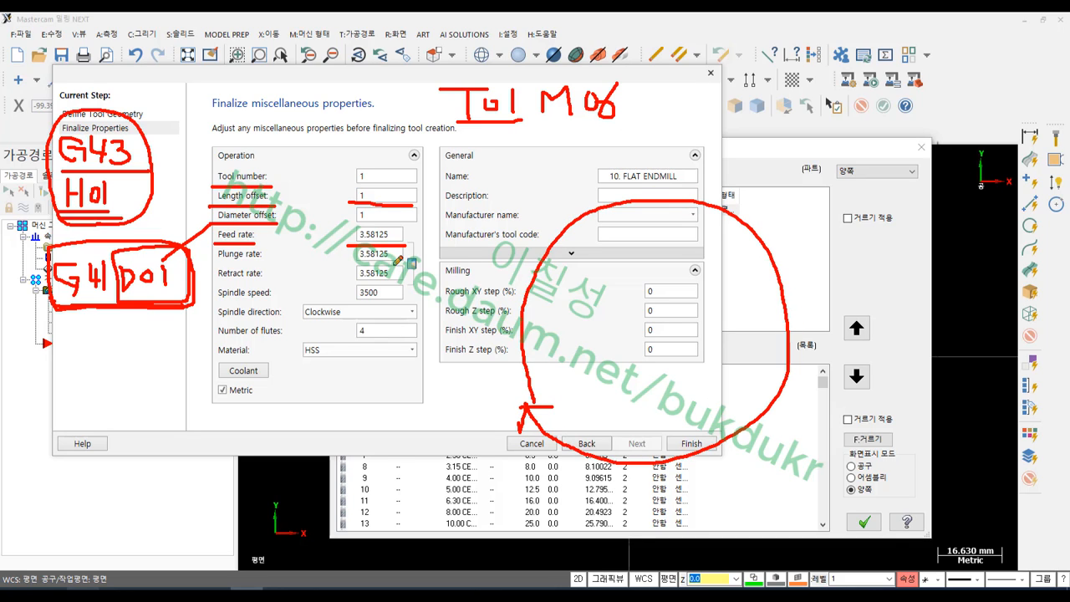
pyautogui.moveTo(211, 241); pyautogui.dragTo(256, 243)
pyautogui.moveTo(347, 245)
pyautogui.mouseDown()
pyautogui.moveTo(345, 224)
pyautogui.moveTo(418, 221)
pyautogui.moveTo(422, 244)
pyautogui.mouseUp()
pyautogui.moveTo(207, 265); pyautogui.dragTo(269, 265)
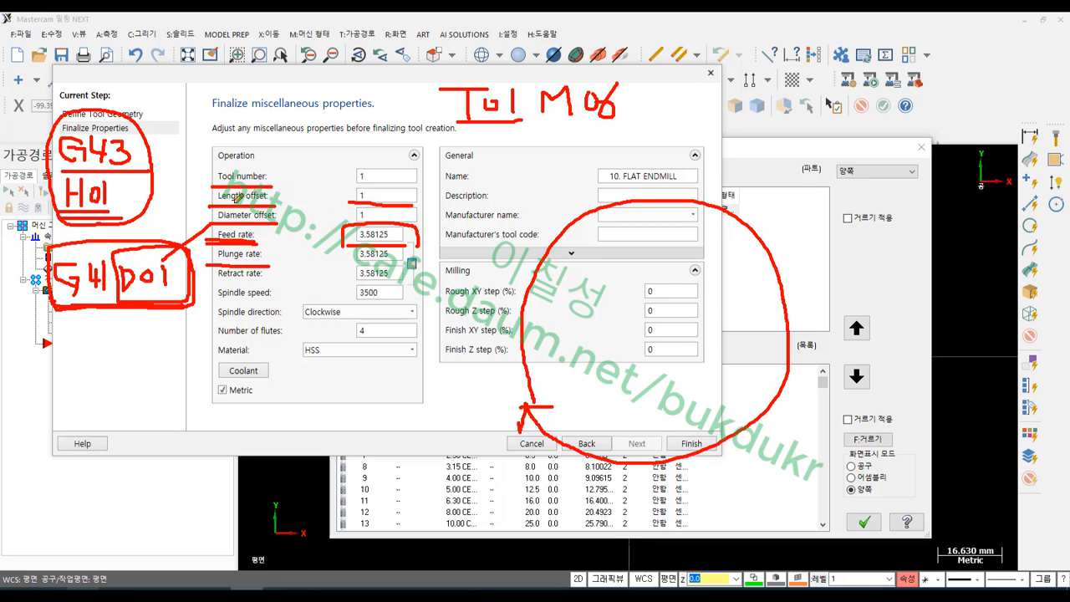
pyautogui.moveTo(214, 267)
pyautogui.mouseDown()
pyautogui.moveTo(214, 242)
pyautogui.moveTo(275, 241)
pyautogui.moveTo(273, 265)
pyautogui.mouseUp()
pyautogui.moveTo(411, 252)
pyautogui.mouseDown()
pyautogui.moveTo(495, 245)
pyautogui.moveTo(505, 297)
pyautogui.mouseUp()
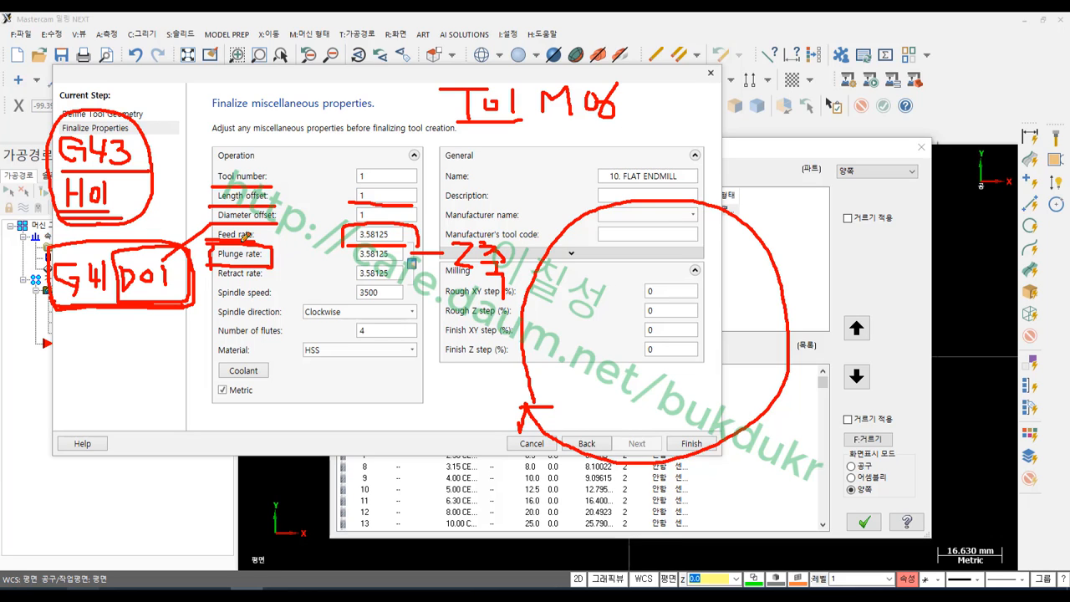
pyautogui.moveTo(415, 235)
pyautogui.mouseDown()
pyautogui.moveTo(517, 190)
pyautogui.moveTo(541, 213)
pyautogui.mouseUp()
pyautogui.moveTo(545, 182)
pyautogui.mouseDown()
pyautogui.moveTo(520, 212)
pyautogui.moveTo(570, 190)
pyautogui.moveTo(571, 216)
pyautogui.mouseUp()
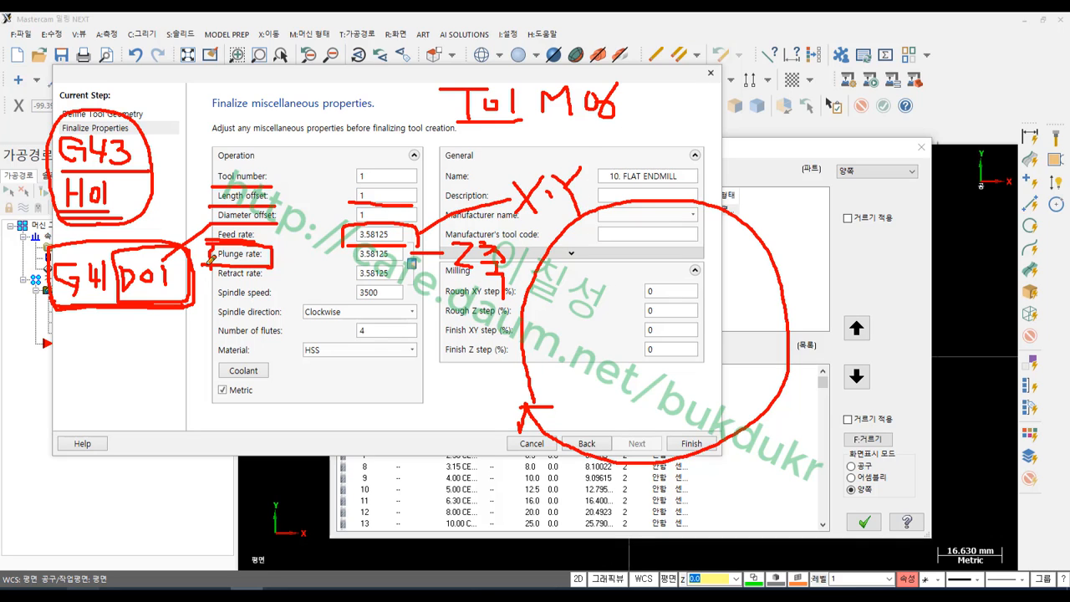
pyautogui.moveTo(209, 262); pyautogui.dragTo(273, 264)
pyautogui.moveTo(498, 270)
pyautogui.mouseDown()
pyautogui.moveTo(451, 278)
pyautogui.moveTo(475, 228)
pyautogui.moveTo(523, 242)
pyautogui.moveTo(510, 289)
pyautogui.mouseUp()
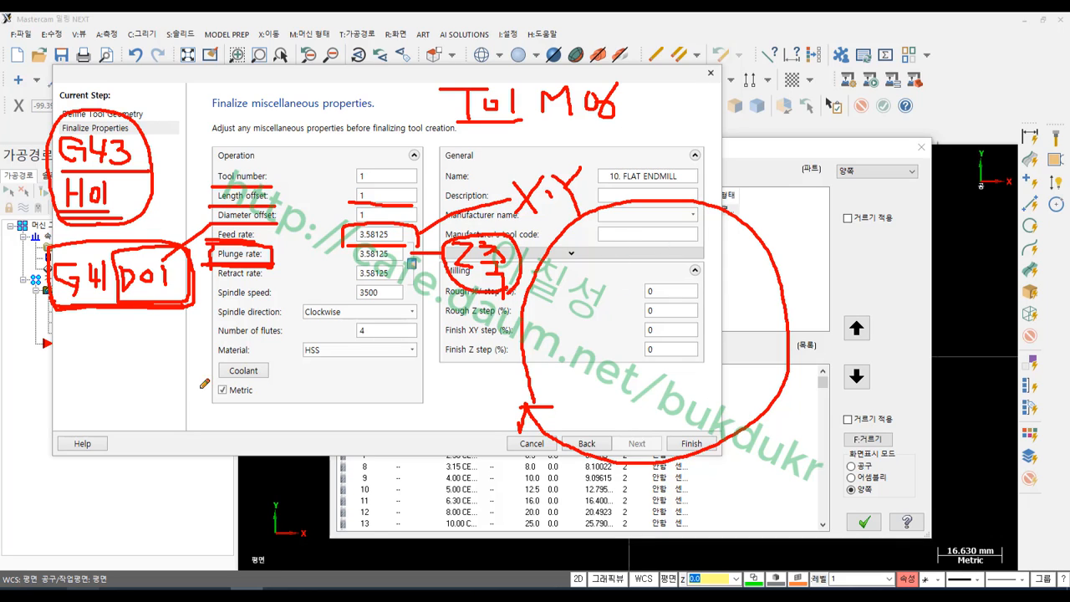
pyautogui.moveTo(72, 365)
pyautogui.mouseDown()
pyautogui.moveTo(52, 383)
pyautogui.moveTo(114, 410)
pyautogui.moveTo(125, 383)
pyautogui.moveTo(134, 413)
pyautogui.mouseUp()
pyautogui.moveTo(41, 430); pyautogui.dragTo(142, 423)
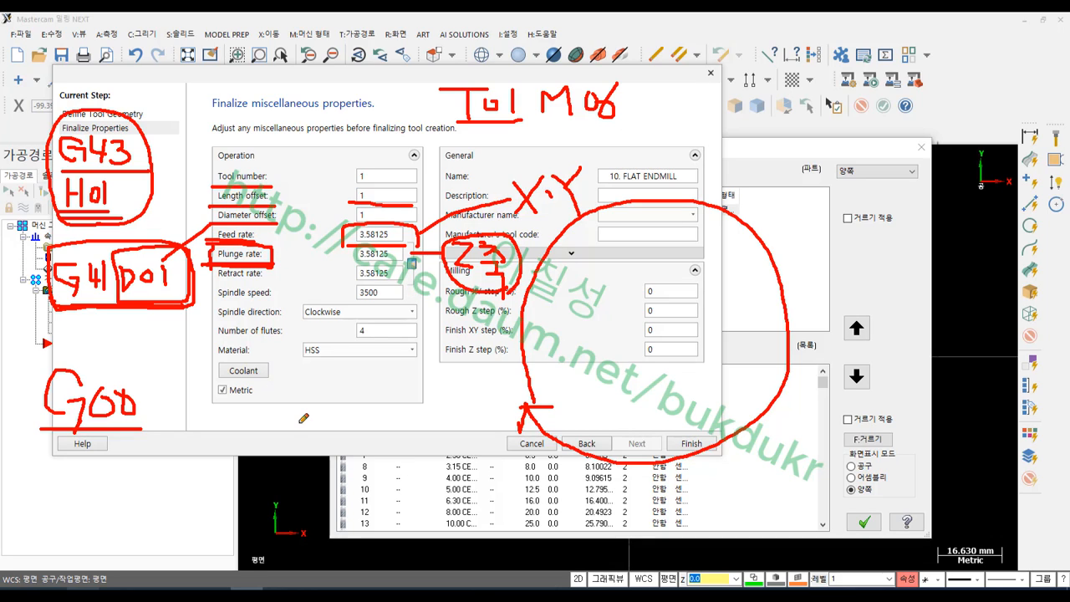
pyautogui.moveTo(310, 397)
pyautogui.mouseDown()
pyautogui.moveTo(285, 391)
pyautogui.moveTo(315, 425)
pyautogui.mouseUp()
pyautogui.moveTo(321, 410); pyautogui.dragTo(346, 432)
pyautogui.moveTo(395, 405)
pyautogui.mouseDown()
pyautogui.moveTo(381, 427)
pyautogui.moveTo(405, 428)
pyautogui.mouseUp()
pyautogui.moveTo(418, 401)
pyautogui.mouseDown()
pyautogui.moveTo(452, 417)
pyautogui.moveTo(436, 439)
pyautogui.moveTo(479, 456)
pyautogui.moveTo(536, 444)
pyautogui.moveTo(535, 478)
pyautogui.moveTo(378, 487)
pyautogui.moveTo(280, 374)
pyautogui.moveTo(510, 387)
pyautogui.moveTo(585, 480)
pyautogui.moveTo(533, 512)
pyautogui.mouseUp()
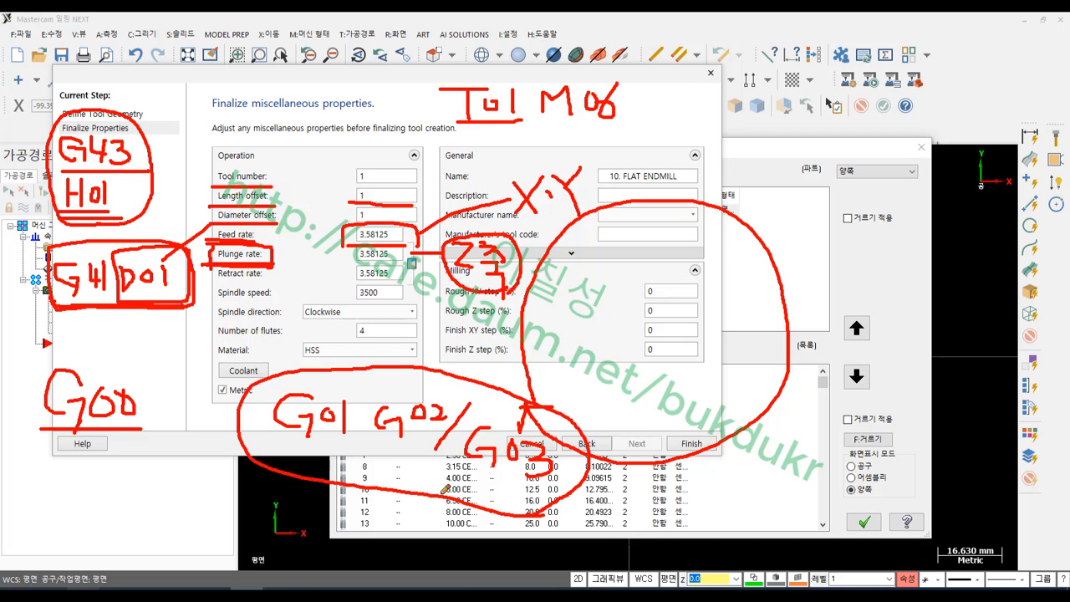
pyautogui.moveTo(342, 459)
pyautogui.mouseDown()
pyautogui.moveTo(365, 459)
pyautogui.moveTo(333, 512)
pyautogui.moveTo(362, 485)
pyautogui.mouseUp()
pyautogui.moveTo(358, 512)
pyautogui.mouseDown()
pyautogui.moveTo(336, 515)
pyautogui.moveTo(357, 517)
pyautogui.mouseUp()
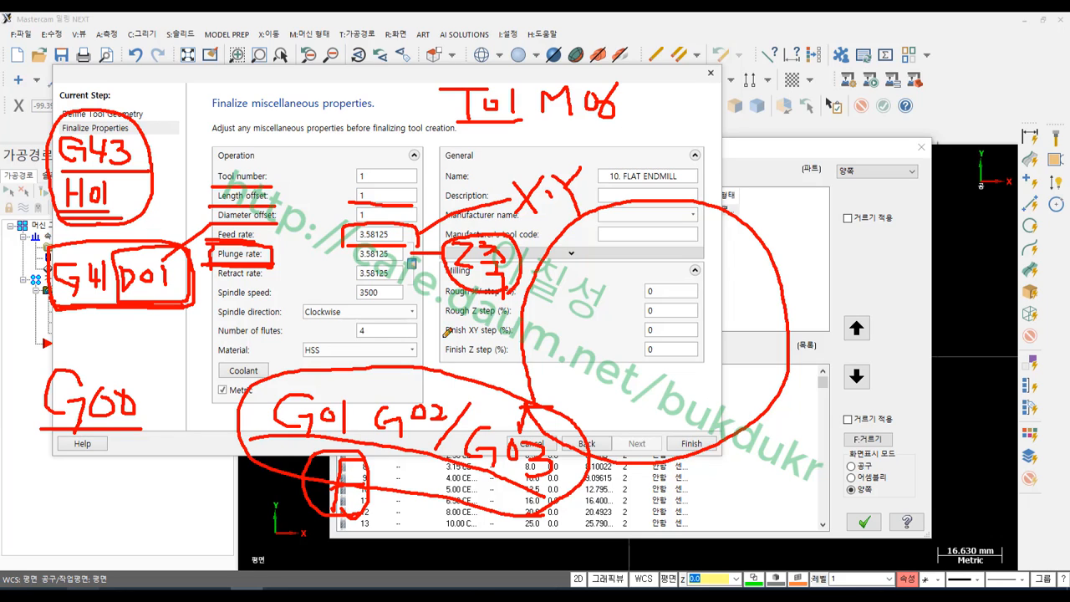
pyautogui.moveTo(268, 263); pyautogui.dragTo(291, 265)
pyautogui.moveTo(149, 353)
pyautogui.mouseDown()
pyautogui.moveTo(154, 527)
pyautogui.moveTo(139, 535)
pyautogui.mouseUp()
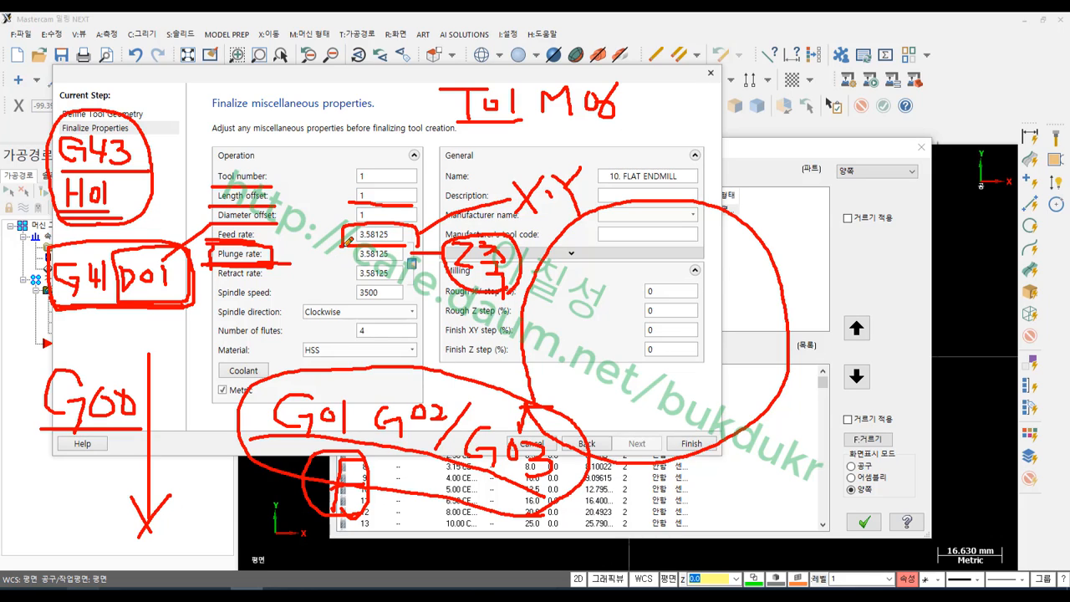
pyautogui.moveTo(348, 241); pyautogui.dragTo(411, 244)
pyautogui.moveTo(350, 259); pyautogui.dragTo(411, 263)
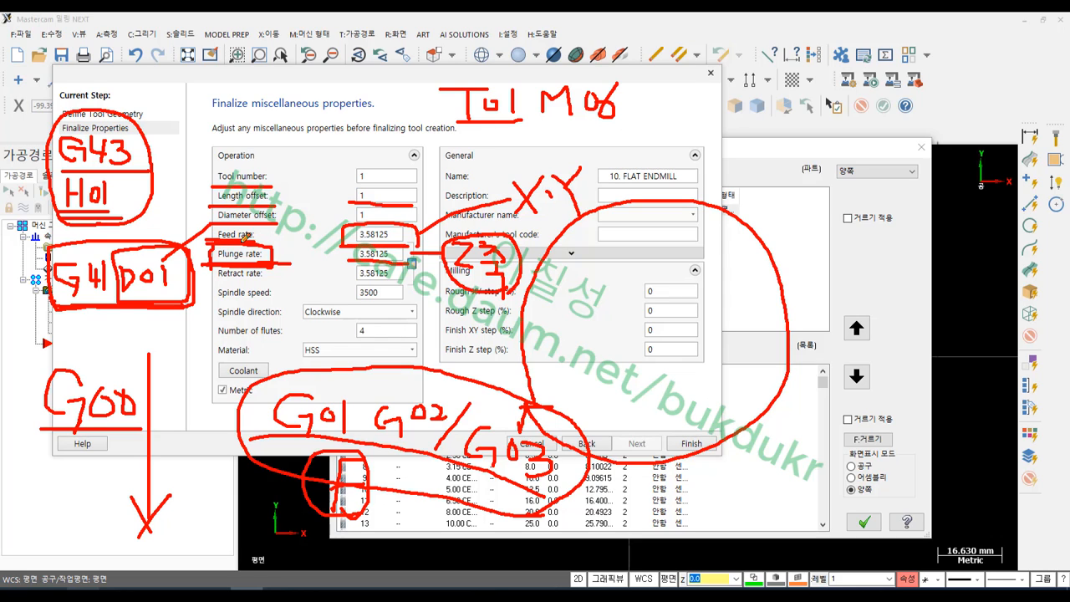
pyautogui.rightClick(591, 276)
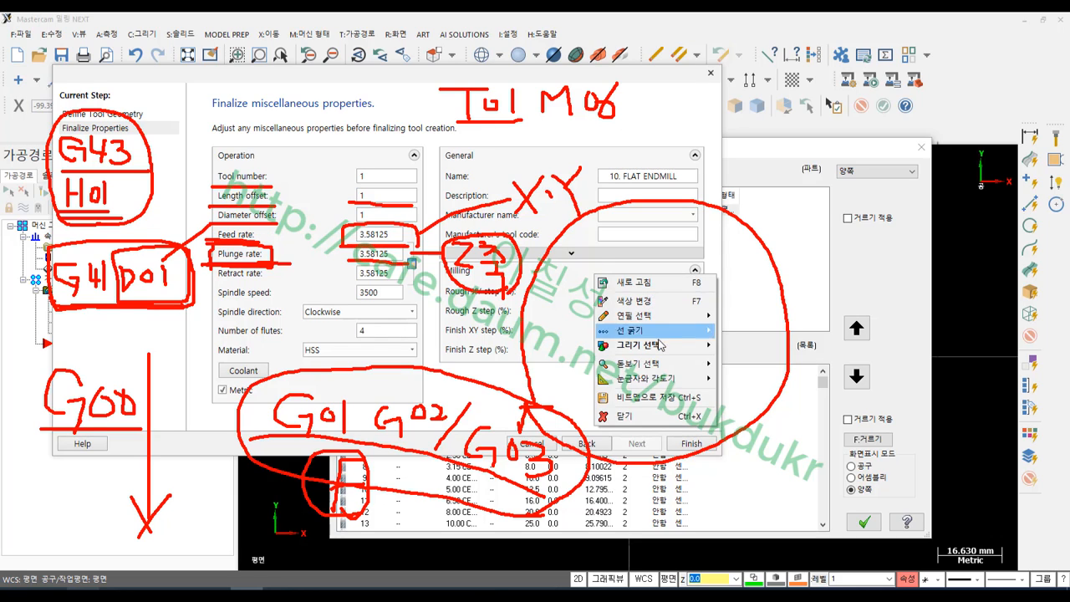
pyautogui.click(644, 417)
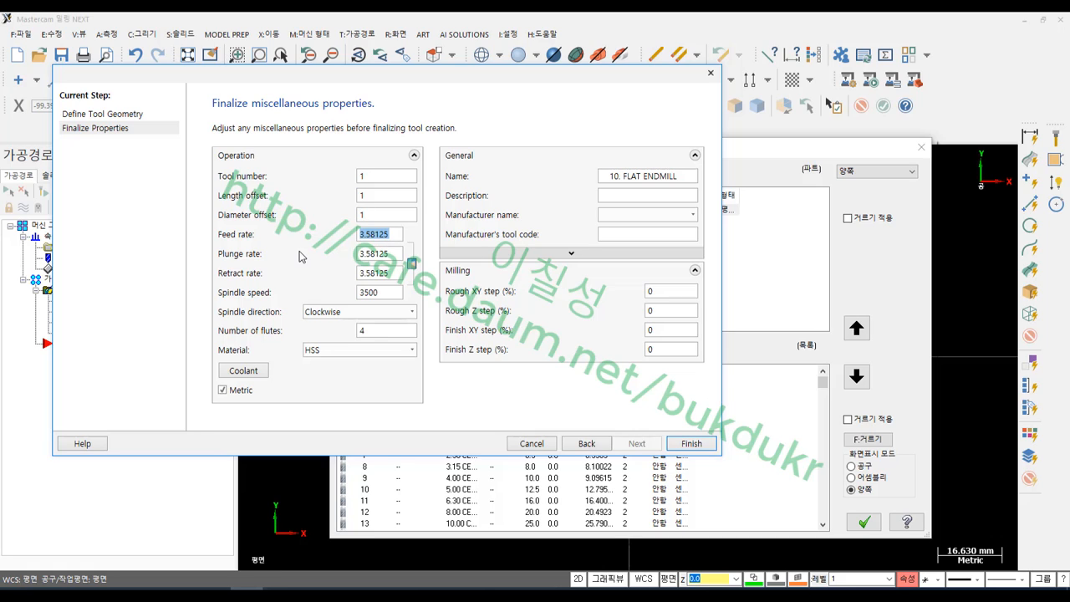
# Step: Set the flat endmill's feed rate to 500 and its plunge rate to 2000
pyautogui.write('500')
pyautogui.moveTo(398, 254); pyautogui.dragTo(316, 264)
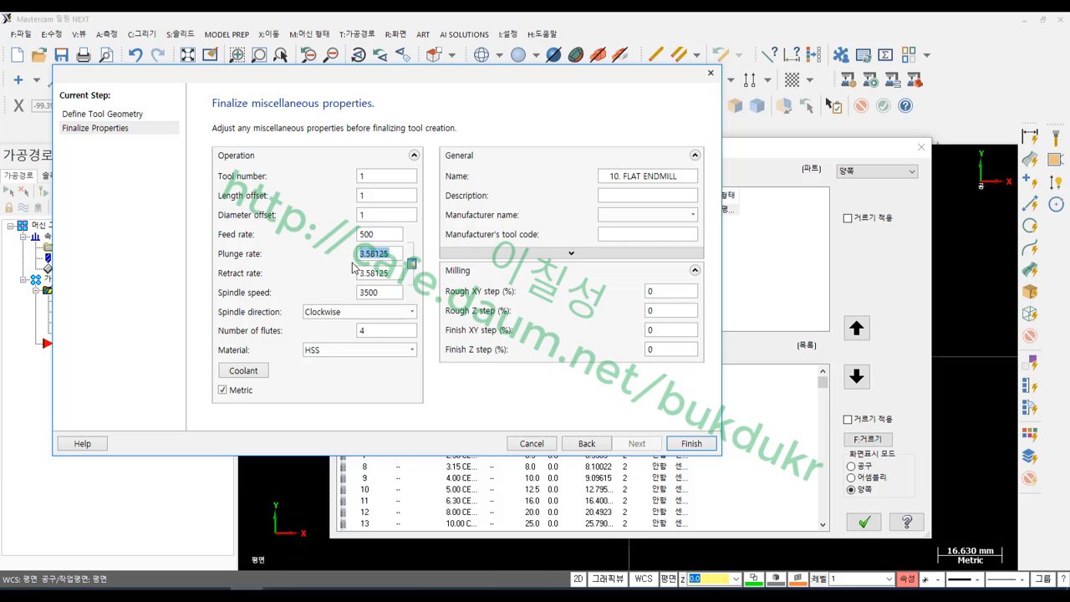
pyautogui.click(384, 235)
pyautogui.doubleClick(381, 251)
pyautogui.write('2000')
pyautogui.click(394, 237)
pyautogui.doubleClick(386, 252)
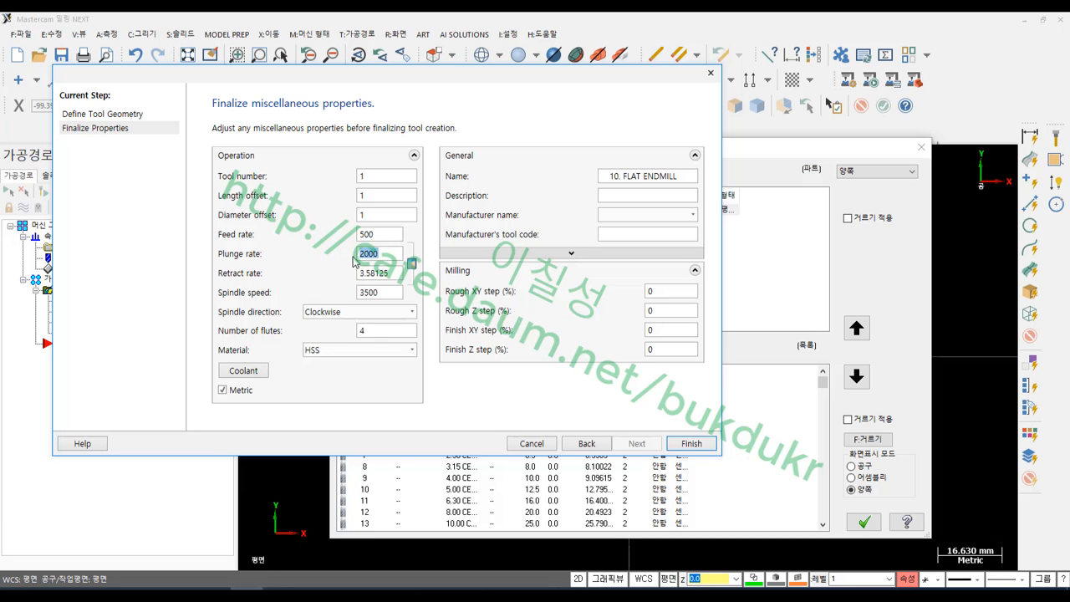
pyautogui.click(388, 233)
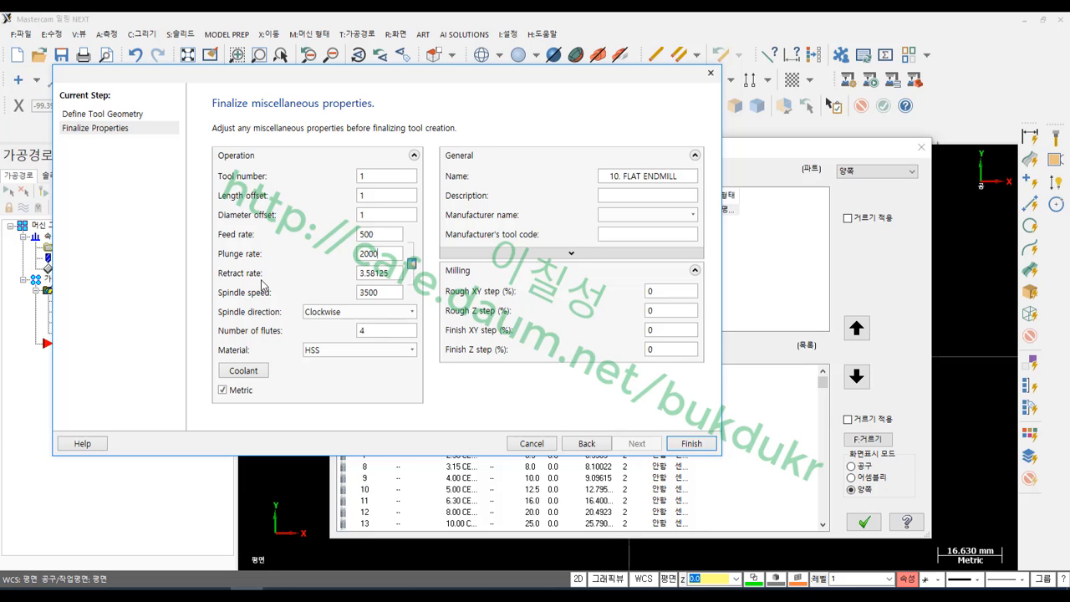
pyautogui.click(62, 593)
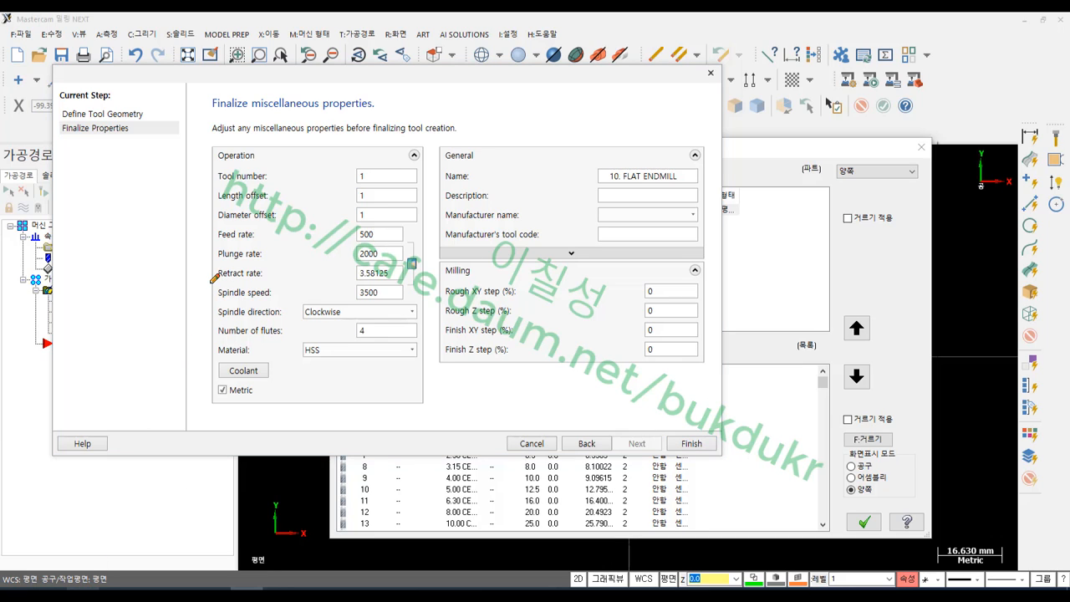
pyautogui.moveTo(210, 283); pyautogui.dragTo(408, 285)
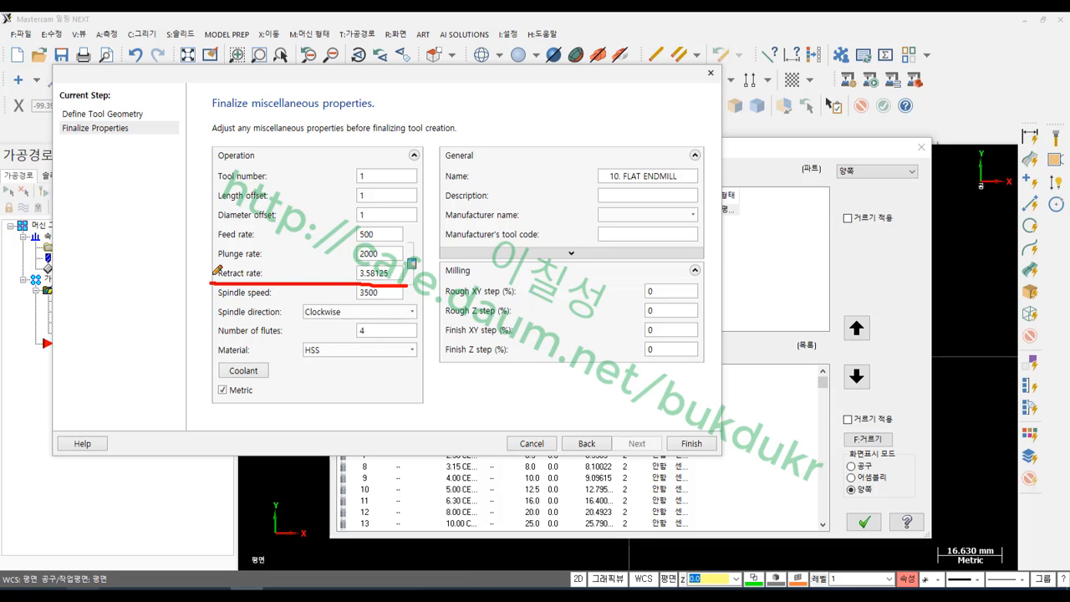
pyautogui.moveTo(210, 273)
pyautogui.mouseDown()
pyautogui.moveTo(102, 321)
pyautogui.moveTo(84, 376)
pyautogui.moveTo(109, 399)
pyautogui.moveTo(138, 388)
pyautogui.moveTo(146, 434)
pyautogui.mouseUp()
pyautogui.moveTo(153, 347); pyautogui.dragTo(156, 456)
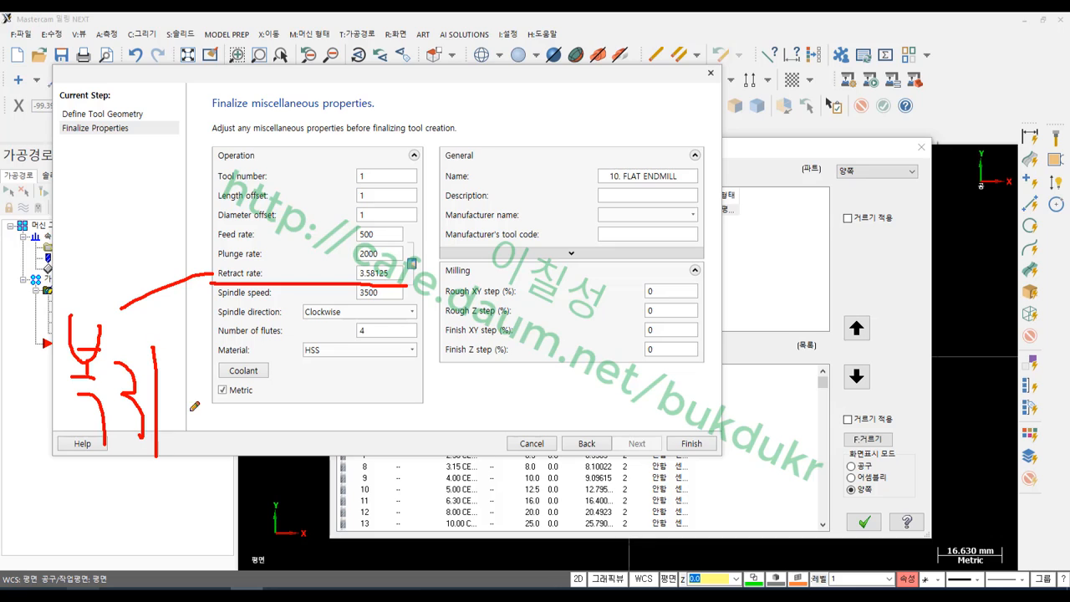
pyautogui.moveTo(607, 445)
pyautogui.mouseDown()
pyautogui.moveTo(591, 451)
pyautogui.moveTo(691, 313)
pyautogui.moveTo(662, 437)
pyautogui.mouseUp()
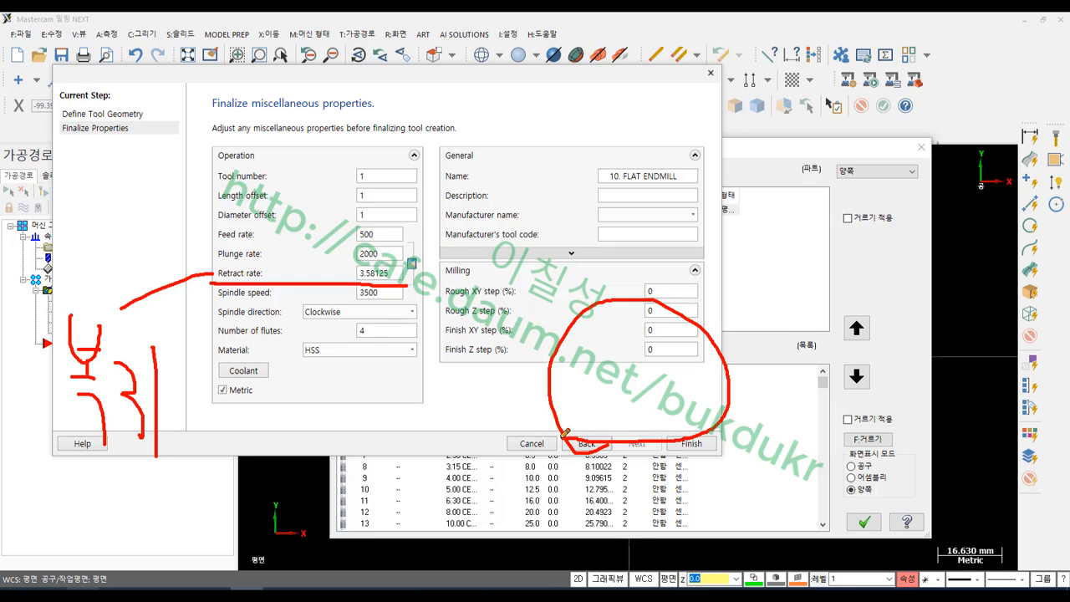
pyautogui.moveTo(570, 433)
pyautogui.mouseDown()
pyautogui.moveTo(535, 171)
pyautogui.moveTo(574, 167)
pyautogui.mouseUp()
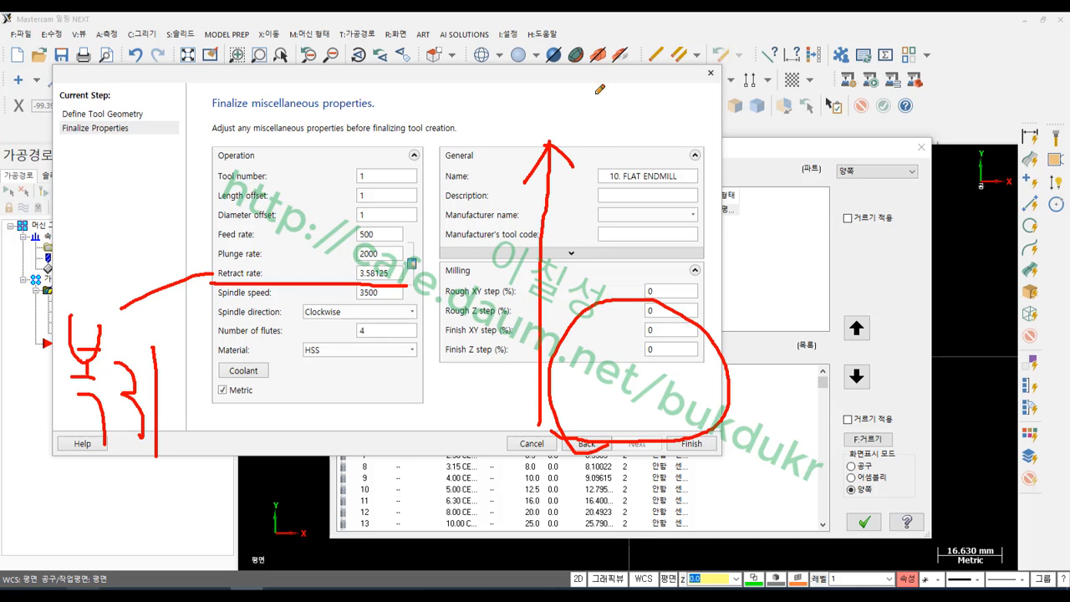
pyautogui.moveTo(596, 91); pyautogui.dragTo(654, 178)
pyautogui.moveTo(647, 67); pyautogui.dragTo(647, 181)
pyautogui.moveTo(628, 102); pyautogui.dragTo(589, 157)
pyautogui.moveTo(637, 126); pyautogui.dragTo(604, 164)
pyautogui.moveTo(642, 152); pyautogui.dragTo(617, 184)
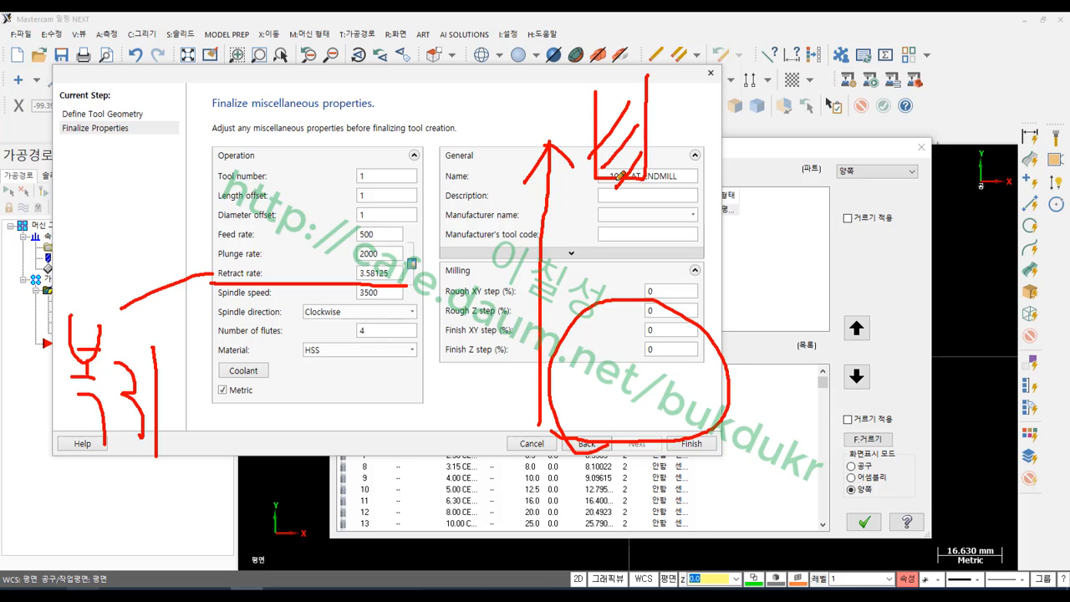
pyautogui.moveTo(541, 413); pyautogui.dragTo(585, 441)
pyautogui.moveTo(213, 276)
pyautogui.mouseDown()
pyautogui.moveTo(203, 256)
pyautogui.moveTo(431, 261)
pyautogui.moveTo(415, 284)
pyautogui.mouseUp()
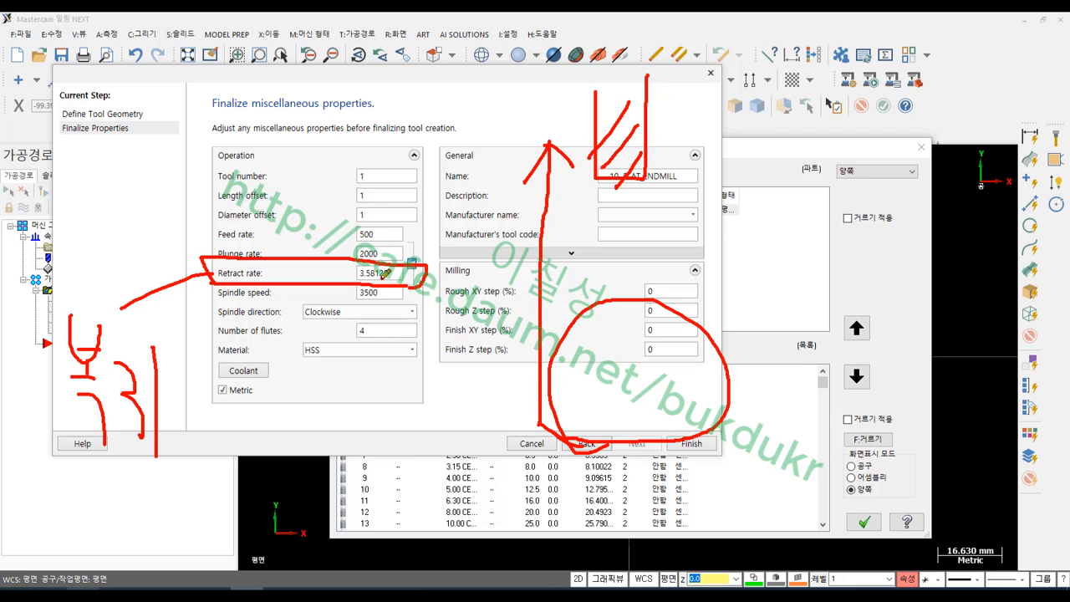
pyautogui.moveTo(386, 273)
pyautogui.mouseDown()
pyautogui.moveTo(400, 266)
pyautogui.moveTo(390, 273)
pyautogui.mouseUp()
pyautogui.rightClick(414, 341)
pyautogui.click(452, 495)
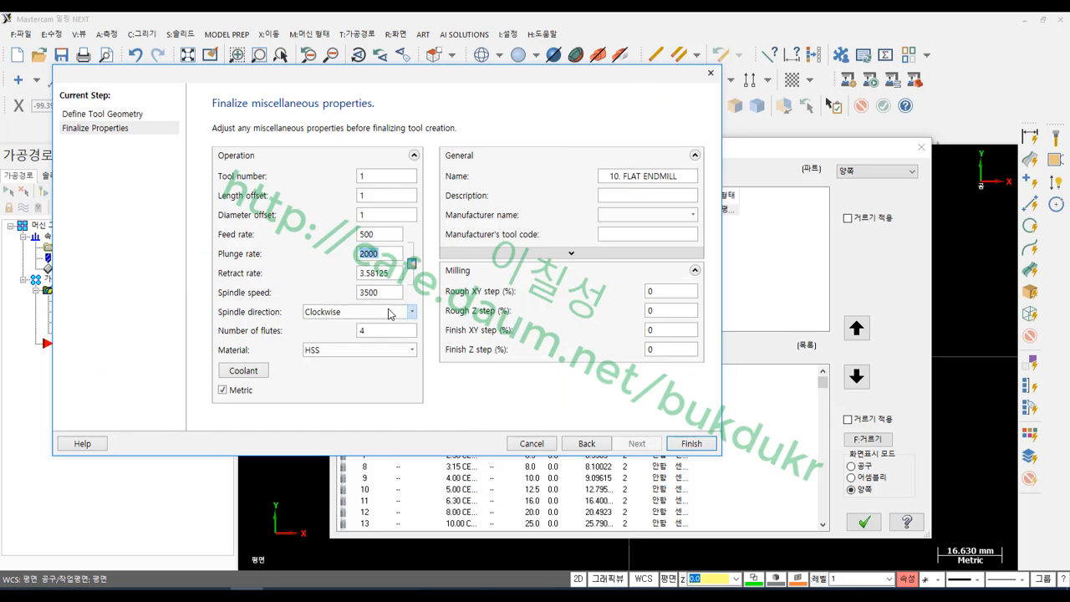
# Step: Set the flat endmill's retract rate to 2000 and its spindle speed to 2000
pyautogui.press('Tab')
pyautogui.write('2')
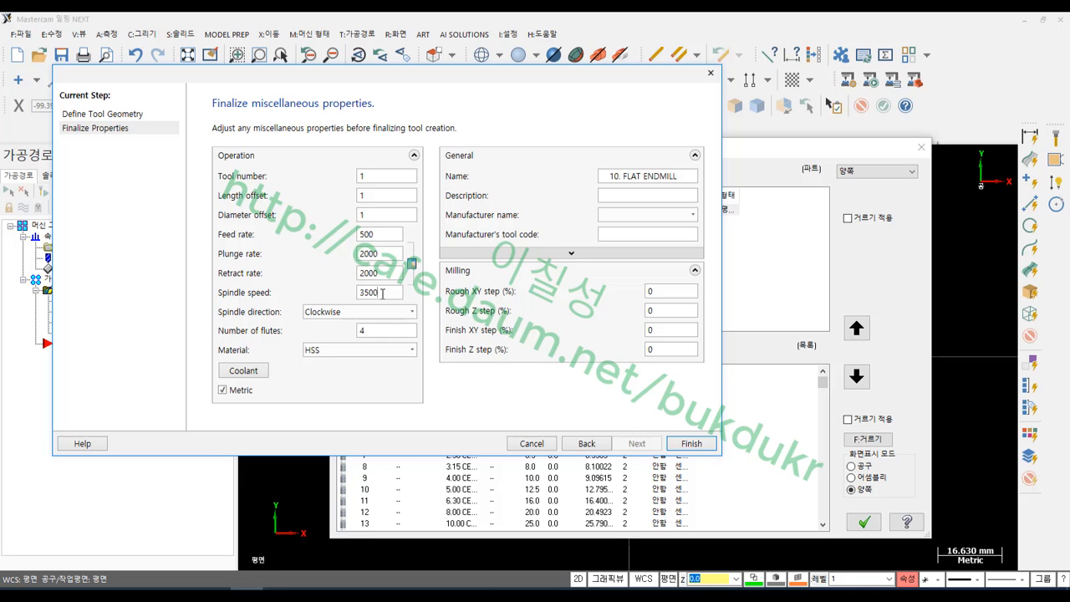
pyautogui.moveTo(382, 293); pyautogui.dragTo(354, 297)
pyautogui.write('2000')
pyautogui.moveTo(397, 293); pyautogui.dragTo(332, 293)
pyautogui.hotkey('ctrl', '2')
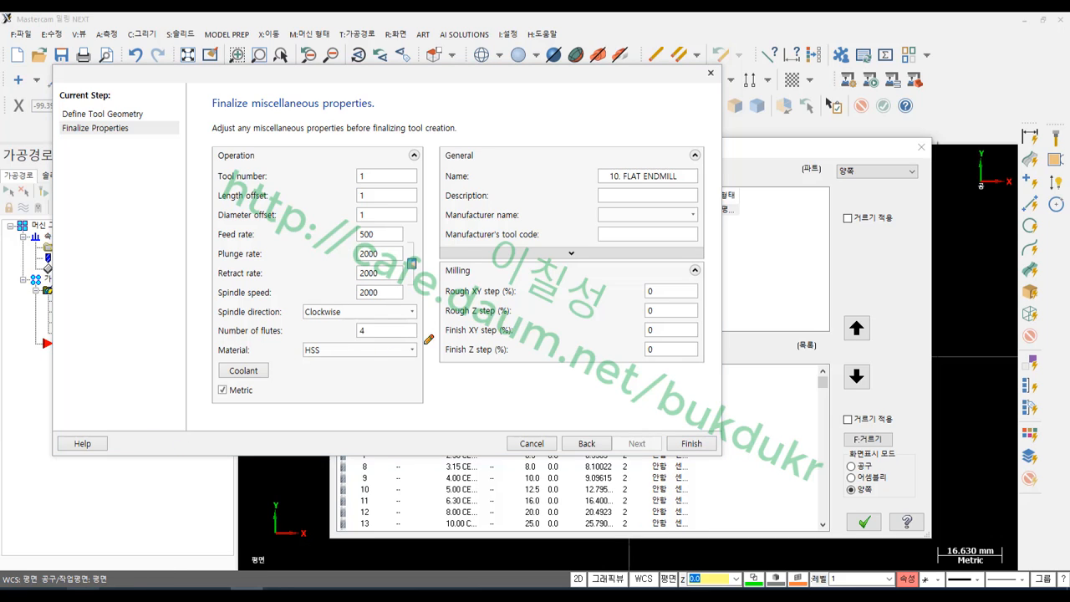
pyautogui.moveTo(218, 294)
pyautogui.mouseDown()
pyautogui.moveTo(394, 299)
pyautogui.moveTo(569, 275)
pyautogui.moveTo(593, 290)
pyautogui.moveTo(644, 261)
pyautogui.moveTo(629, 302)
pyautogui.moveTo(686, 292)
pyautogui.moveTo(705, 305)
pyautogui.moveTo(786, 284)
pyautogui.mouseUp()
pyautogui.moveTo(454, 329); pyautogui.dragTo(861, 327)
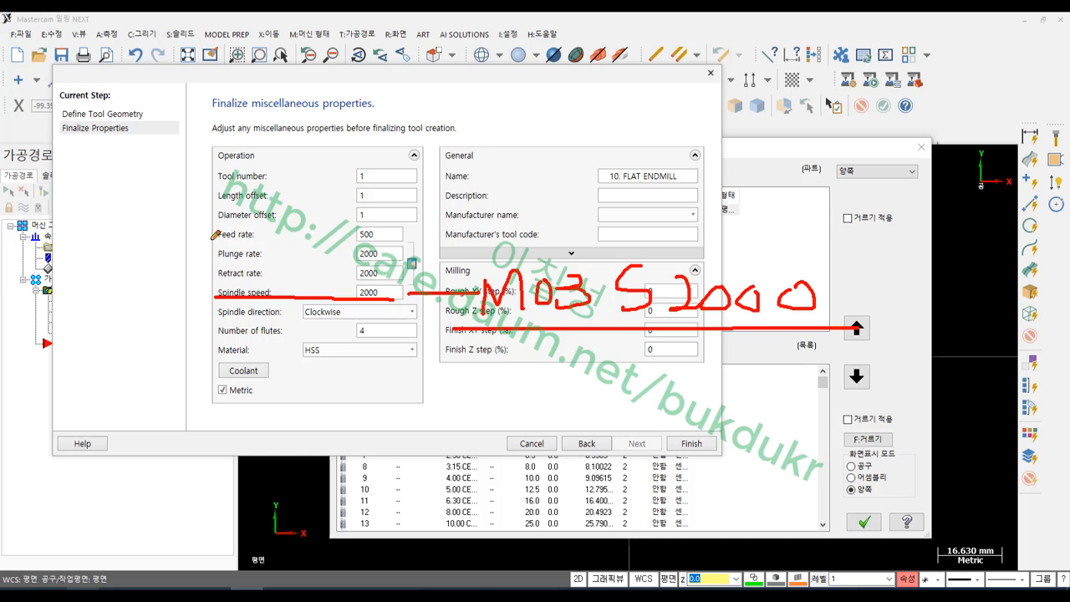
pyautogui.moveTo(211, 237); pyautogui.dragTo(427, 247)
pyautogui.moveTo(507, 194)
pyautogui.mouseDown()
pyautogui.moveTo(512, 216)
pyautogui.moveTo(539, 211)
pyautogui.mouseUp()
pyautogui.moveTo(550, 195)
pyautogui.mouseDown()
pyautogui.moveTo(554, 222)
pyautogui.moveTo(565, 204)
pyautogui.mouseUp()
pyautogui.moveTo(575, 184); pyautogui.dragTo(583, 241)
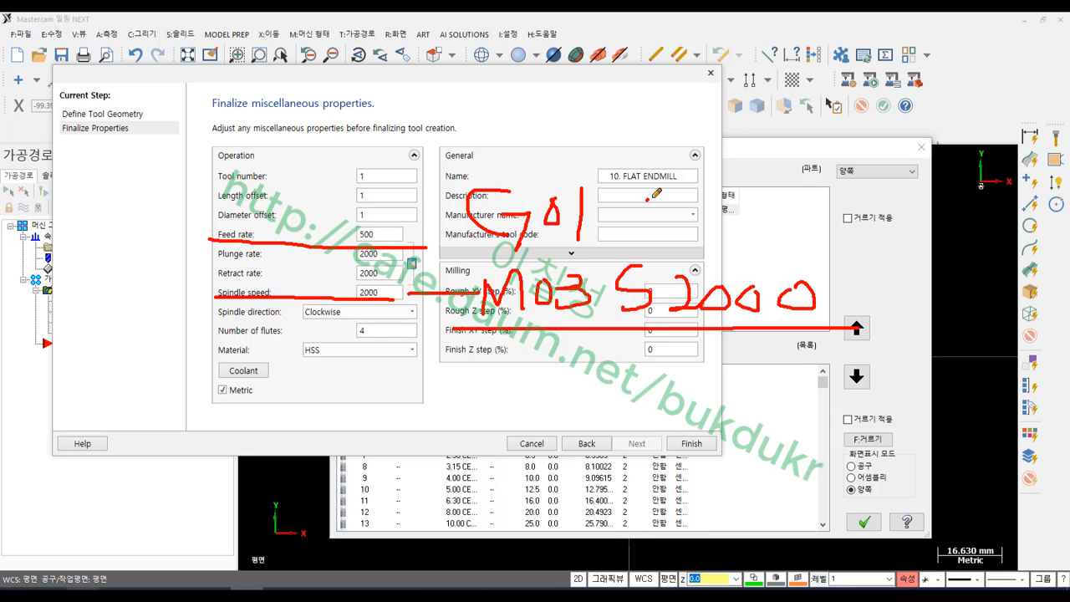
pyautogui.moveTo(651, 194); pyautogui.dragTo(691, 192)
pyautogui.moveTo(653, 195)
pyautogui.mouseDown()
pyautogui.moveTo(658, 240)
pyautogui.moveTo(687, 214)
pyautogui.mouseUp()
pyautogui.moveTo(739, 159); pyautogui.dragTo(712, 230)
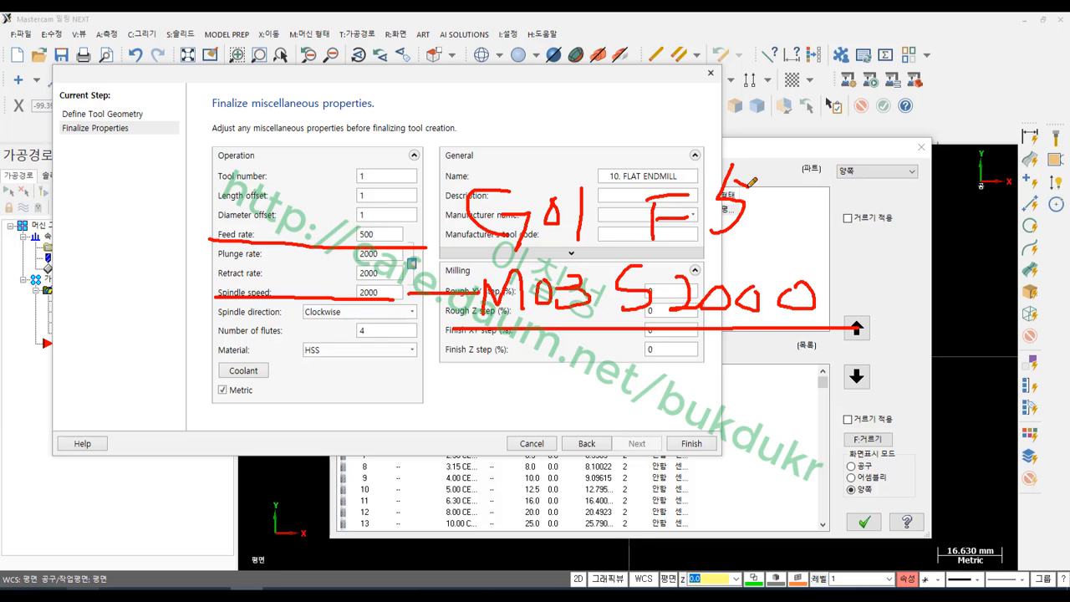
pyautogui.moveTo(776, 189)
pyautogui.mouseDown()
pyautogui.moveTo(767, 209)
pyautogui.moveTo(775, 191)
pyautogui.mouseUp()
pyautogui.moveTo(817, 189); pyautogui.dragTo(812, 196)
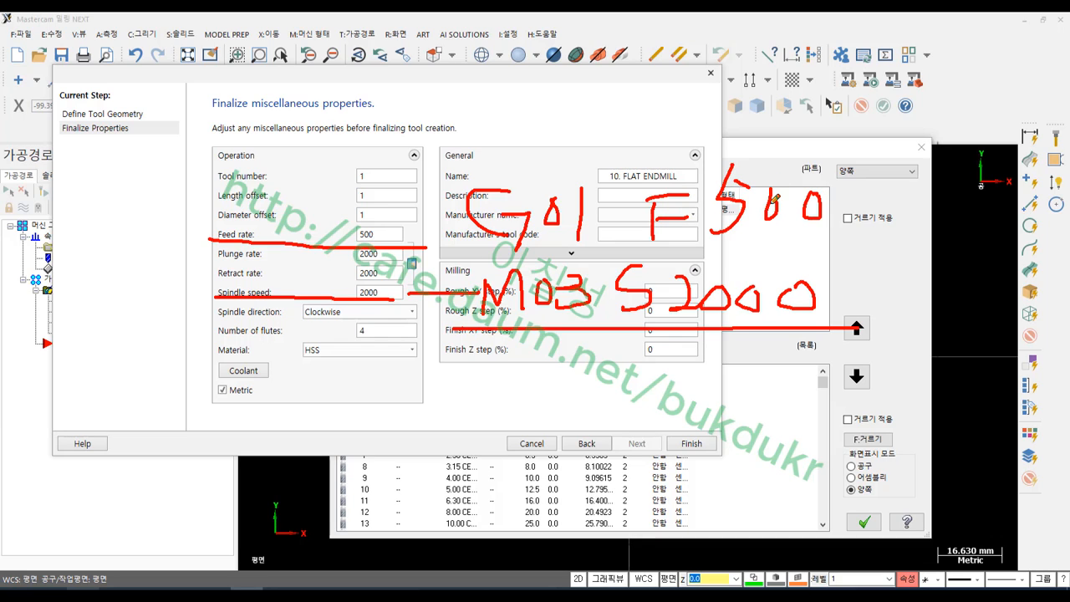
pyautogui.moveTo(641, 248); pyautogui.dragTo(815, 247)
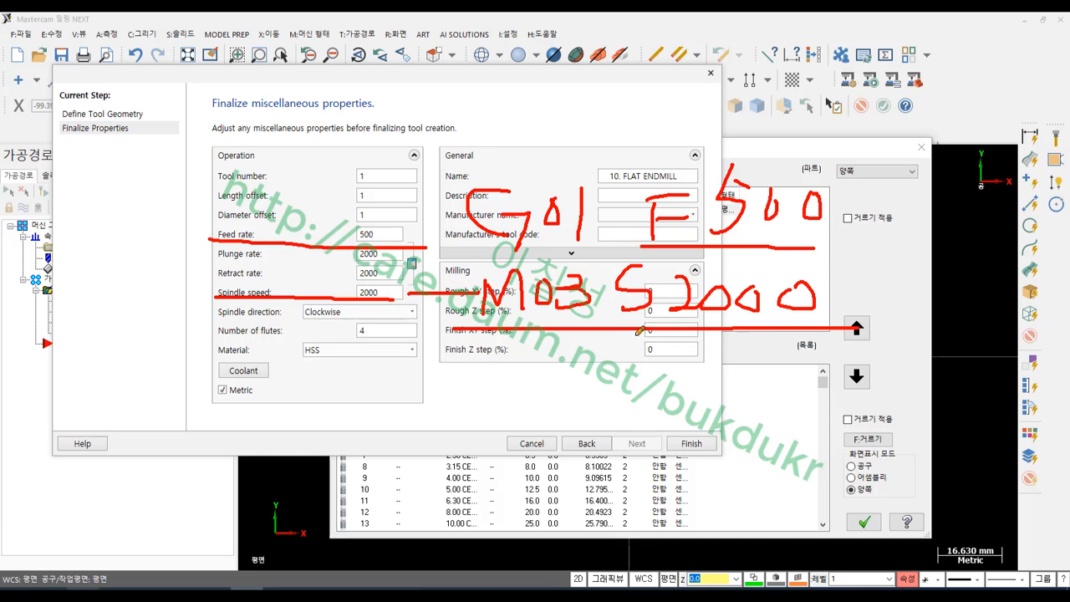
pyautogui.moveTo(641, 331)
pyautogui.mouseDown()
pyautogui.moveTo(669, 264)
pyautogui.moveTo(851, 322)
pyautogui.moveTo(842, 329)
pyautogui.mouseUp()
pyautogui.moveTo(656, 252)
pyautogui.mouseDown()
pyautogui.moveTo(637, 238)
pyautogui.moveTo(901, 199)
pyautogui.moveTo(878, 316)
pyautogui.mouseUp()
pyautogui.moveTo(938, 235)
pyautogui.mouseDown()
pyautogui.moveTo(975, 219)
pyautogui.moveTo(943, 269)
pyautogui.moveTo(982, 280)
pyautogui.moveTo(1004, 305)
pyautogui.moveTo(1022, 284)
pyautogui.moveTo(1012, 307)
pyautogui.moveTo(953, 333)
pyautogui.moveTo(961, 381)
pyautogui.moveTo(985, 400)
pyautogui.moveTo(1015, 367)
pyautogui.moveTo(1062, 408)
pyautogui.moveTo(920, 274)
pyautogui.moveTo(1055, 264)
pyautogui.moveTo(1013, 458)
pyautogui.mouseUp()
pyautogui.moveTo(652, 244); pyautogui.dragTo(851, 243)
pyautogui.moveTo(676, 326)
pyautogui.mouseDown()
pyautogui.moveTo(631, 265)
pyautogui.moveTo(844, 284)
pyautogui.moveTo(741, 321)
pyautogui.mouseUp()
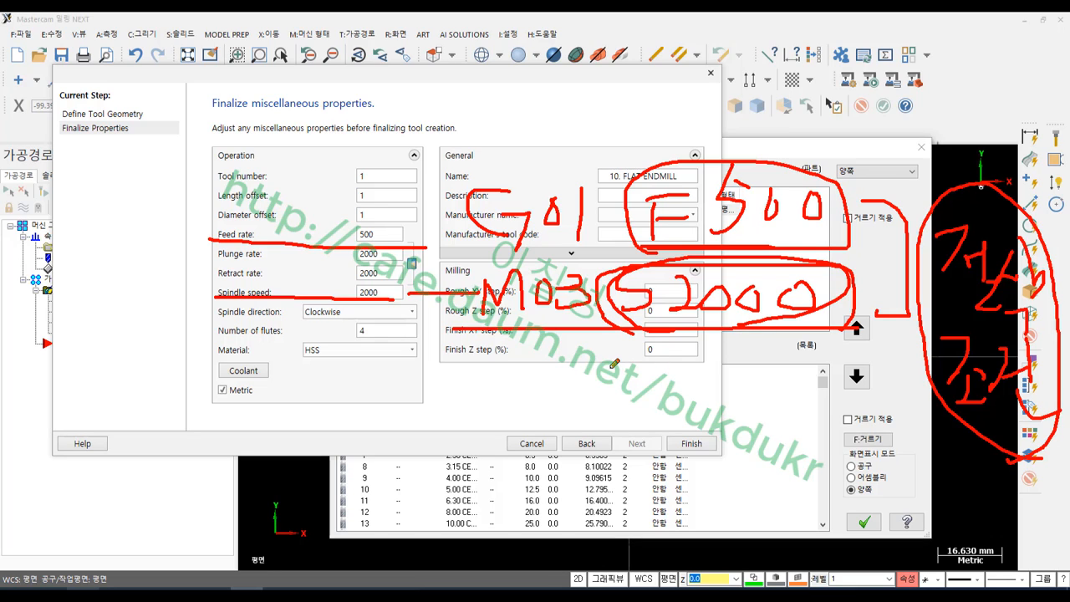
pyautogui.moveTo(623, 326)
pyautogui.mouseDown()
pyautogui.moveTo(794, 331)
pyautogui.moveTo(860, 273)
pyautogui.mouseUp()
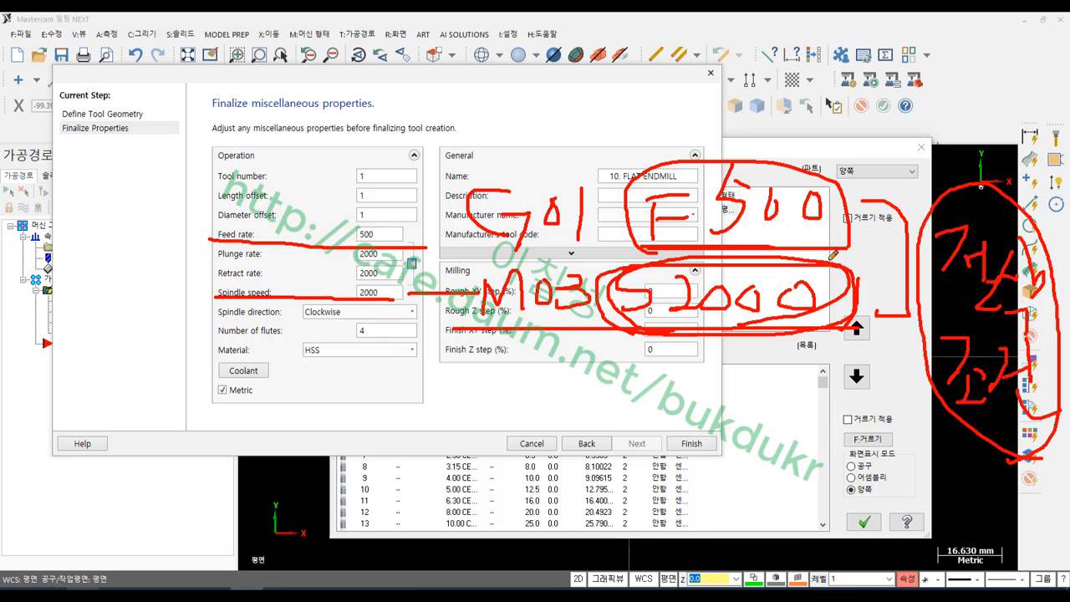
pyautogui.moveTo(334, 40); pyautogui.dragTo(384, 34)
pyautogui.moveTo(400, 71)
pyautogui.mouseDown()
pyautogui.moveTo(434, 71)
pyautogui.moveTo(435, 87)
pyautogui.mouseUp()
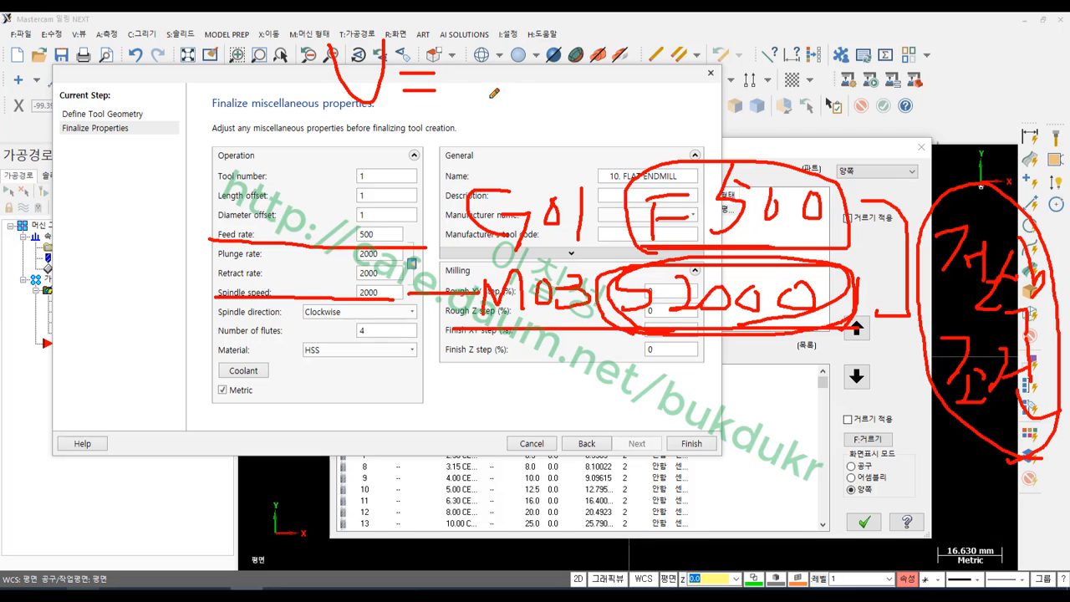
pyautogui.moveTo(504, 99); pyautogui.dragTo(492, 147)
pyautogui.moveTo(536, 115)
pyautogui.mouseDown()
pyautogui.moveTo(532, 139)
pyautogui.moveTo(542, 132)
pyautogui.mouseUp()
pyautogui.moveTo(577, 122)
pyautogui.mouseDown()
pyautogui.moveTo(568, 139)
pyautogui.moveTo(586, 123)
pyautogui.mouseUp()
pyautogui.moveTo(619, 125)
pyautogui.mouseDown()
pyautogui.moveTo(615, 142)
pyautogui.moveTo(627, 124)
pyautogui.mouseUp()
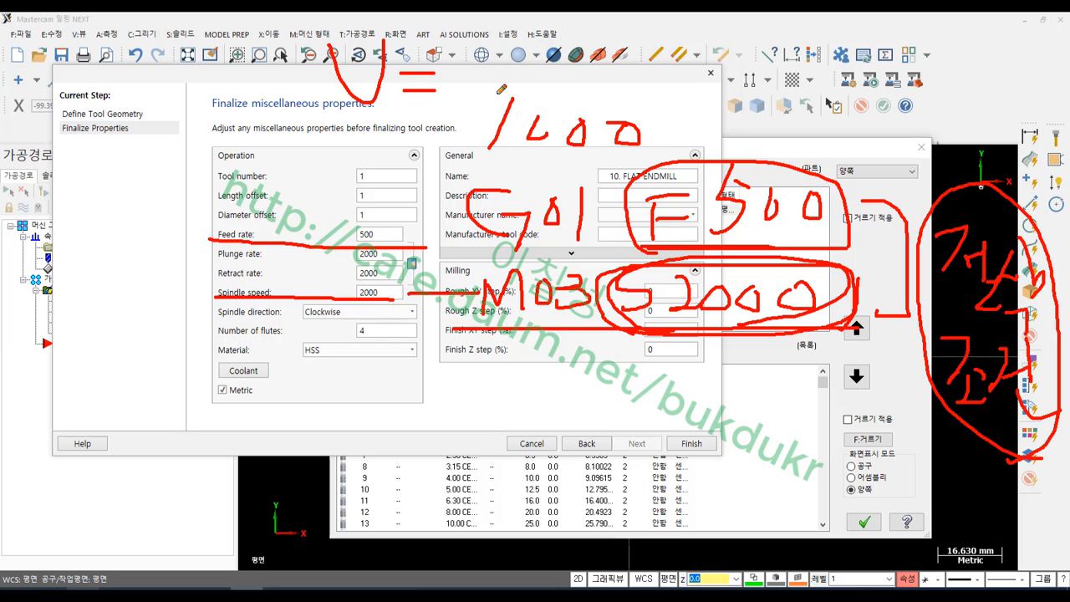
pyautogui.moveTo(485, 84); pyautogui.dragTo(694, 81)
pyautogui.moveTo(500, 37); pyautogui.dragTo(540, 30)
pyautogui.moveTo(525, 40)
pyautogui.mouseDown()
pyautogui.moveTo(520, 63)
pyautogui.moveTo(545, 60)
pyautogui.mouseUp()
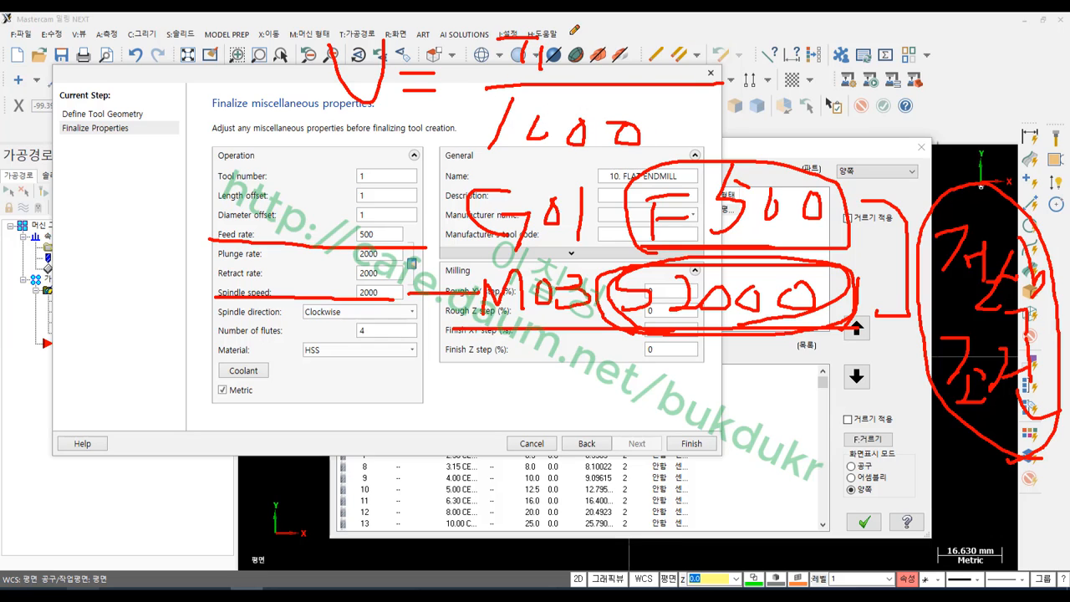
pyautogui.moveTo(572, 26)
pyautogui.mouseDown()
pyautogui.moveTo(576, 64)
pyautogui.moveTo(584, 60)
pyautogui.mouseUp()
pyautogui.moveTo(630, 34)
pyautogui.mouseDown()
pyautogui.moveTo(657, 59)
pyautogui.moveTo(661, 18)
pyautogui.mouseUp()
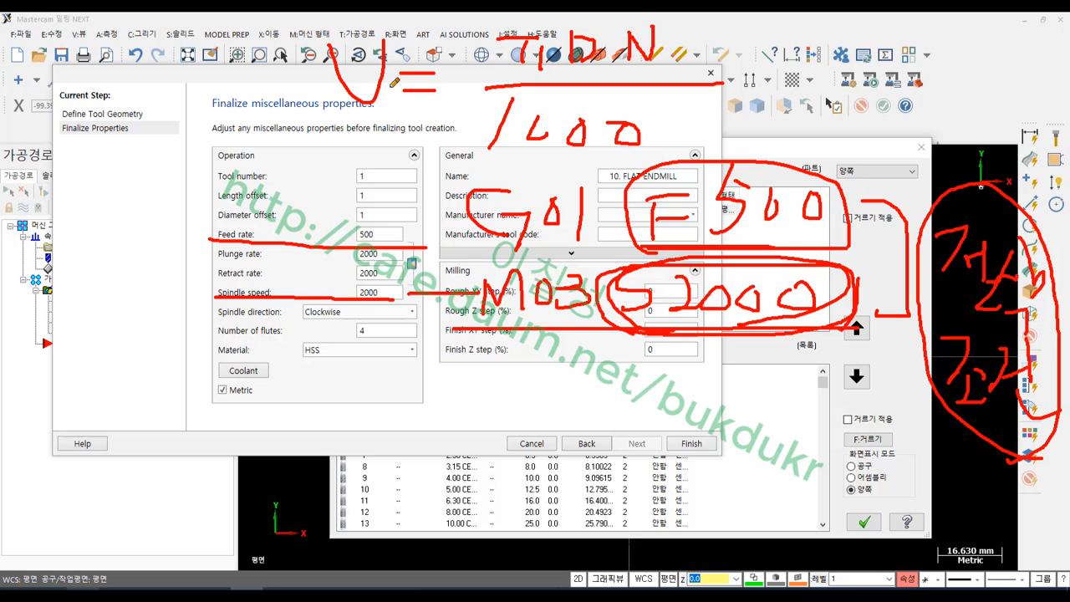
pyautogui.moveTo(345, 111); pyautogui.dragTo(392, 109)
pyautogui.moveTo(279, 77)
pyautogui.mouseDown()
pyautogui.moveTo(323, 80)
pyautogui.moveTo(334, 69)
pyautogui.moveTo(316, 92)
pyautogui.mouseUp()
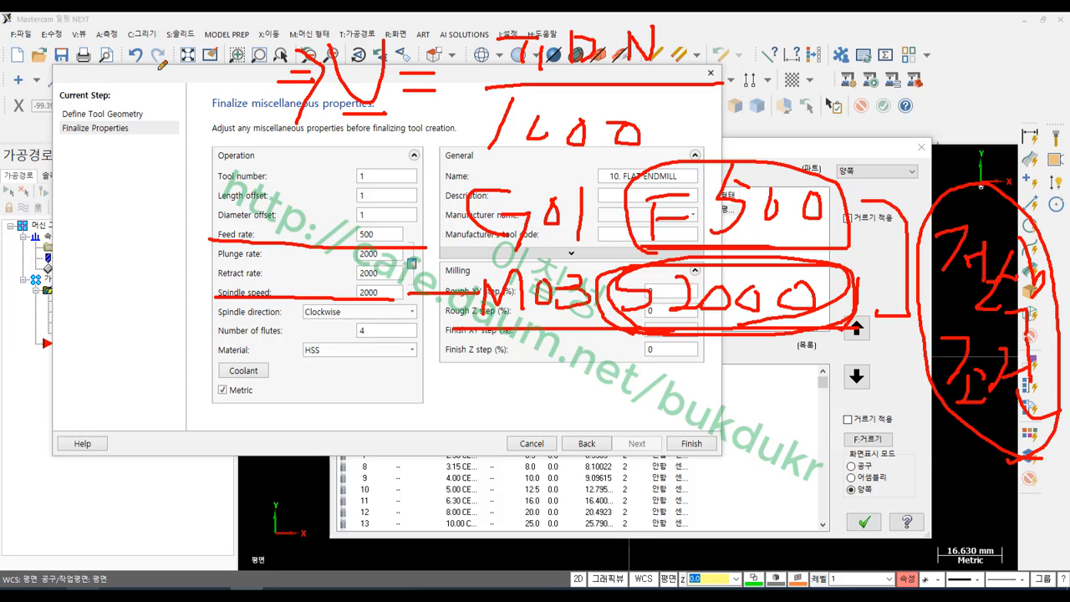
pyautogui.moveTo(83, 46)
pyautogui.mouseDown()
pyautogui.moveTo(119, 44)
pyautogui.moveTo(82, 73)
pyautogui.mouseUp()
pyautogui.moveTo(100, 58)
pyautogui.mouseDown()
pyautogui.moveTo(141, 107)
pyautogui.moveTo(156, 72)
pyautogui.moveTo(151, 81)
pyautogui.moveTo(201, 48)
pyautogui.moveTo(198, 64)
pyautogui.moveTo(222, 63)
pyautogui.moveTo(191, 82)
pyautogui.moveTo(219, 114)
pyautogui.mouseUp()
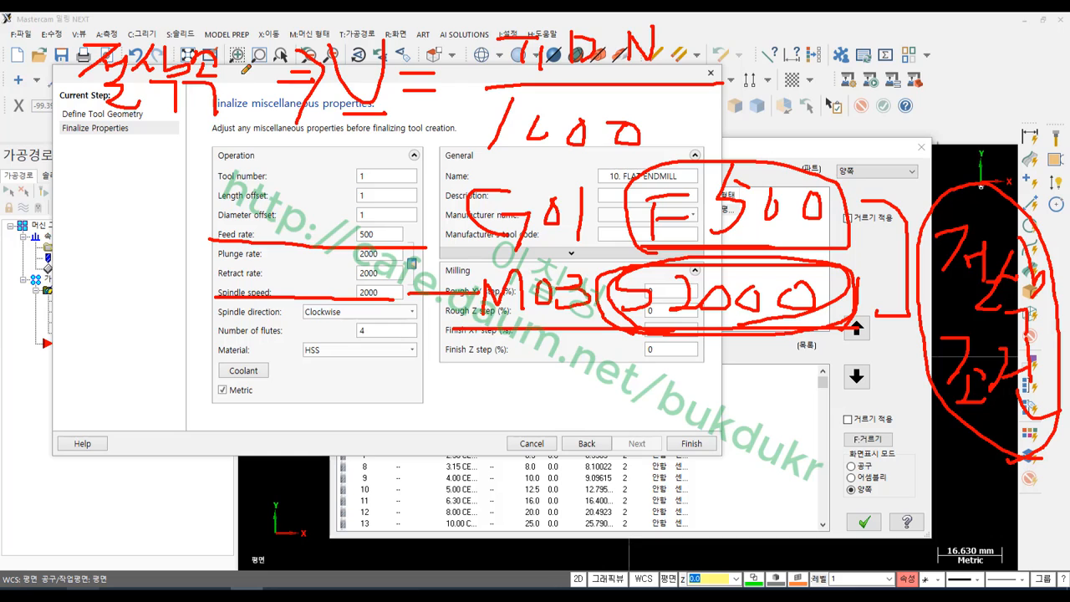
pyautogui.moveTo(251, 63)
pyautogui.mouseDown()
pyautogui.moveTo(240, 83)
pyautogui.moveTo(264, 94)
pyautogui.mouseUp()
pyautogui.moveTo(87, 128)
pyautogui.mouseDown()
pyautogui.moveTo(269, 111)
pyautogui.moveTo(275, 42)
pyautogui.moveTo(102, 20)
pyautogui.moveTo(89, 127)
pyautogui.mouseUp()
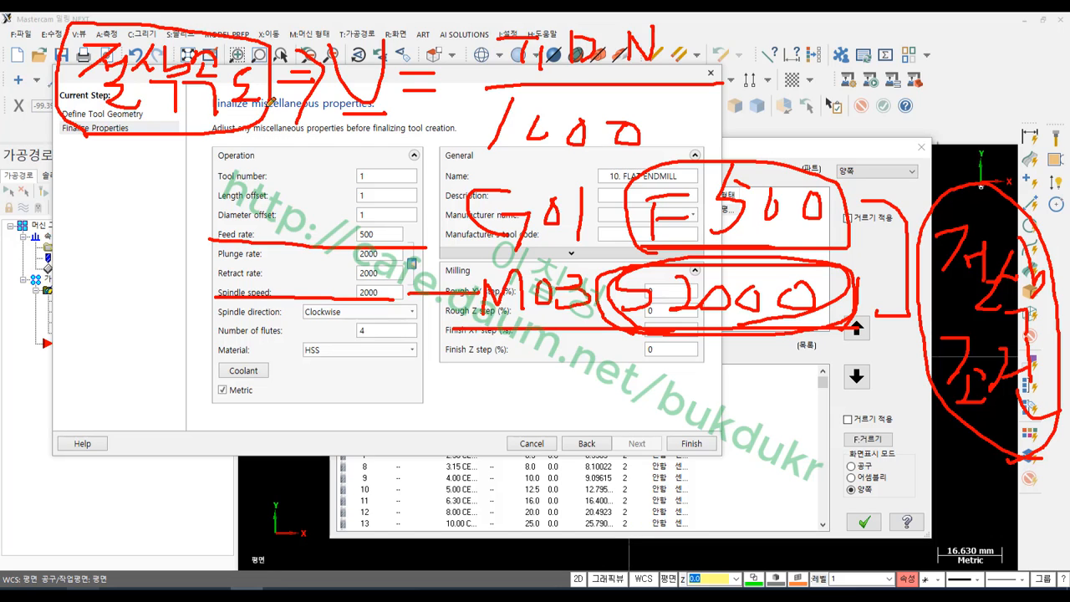
pyautogui.moveTo(372, 98)
pyautogui.mouseDown()
pyautogui.moveTo(322, 105)
pyautogui.moveTo(401, 59)
pyautogui.moveTo(386, 107)
pyautogui.mouseUp()
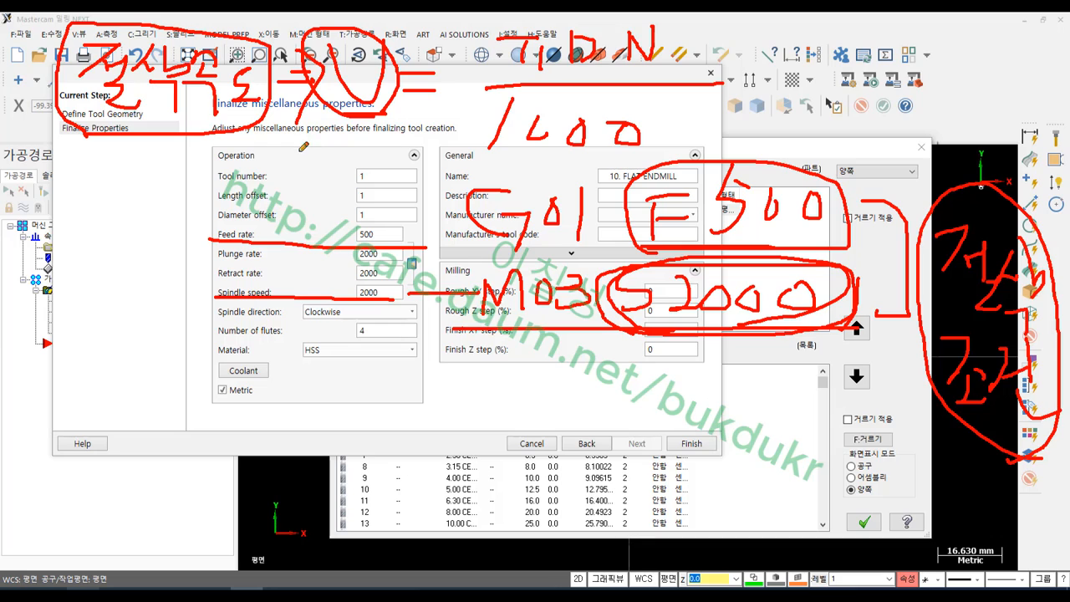
pyautogui.moveTo(239, 160)
pyautogui.mouseDown()
pyautogui.moveTo(270, 152)
pyautogui.moveTo(297, 168)
pyautogui.moveTo(266, 214)
pyautogui.mouseUp()
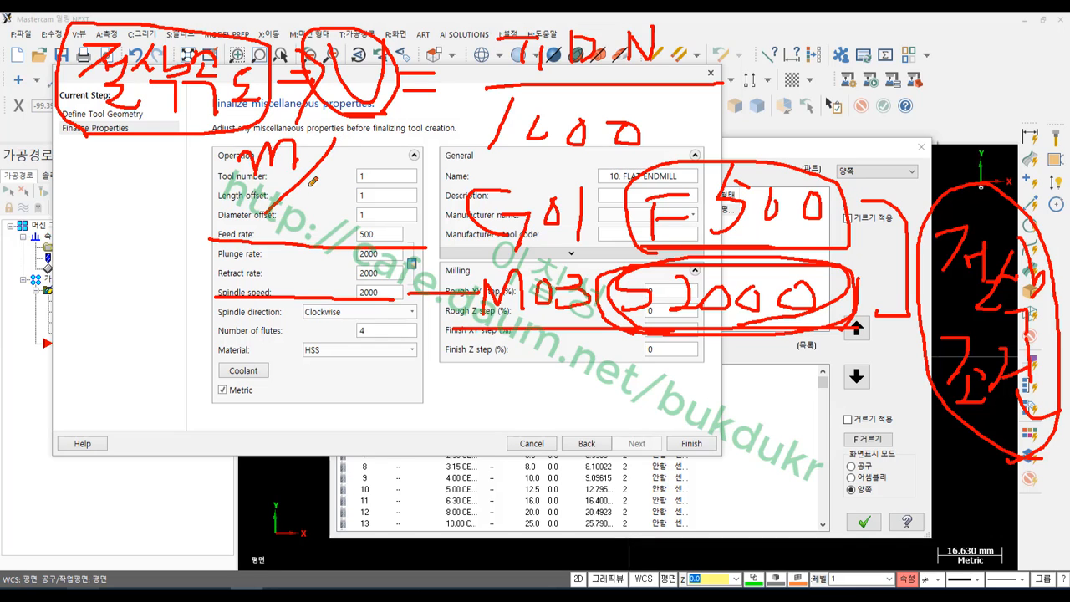
pyautogui.moveTo(313, 182)
pyautogui.mouseDown()
pyautogui.moveTo(328, 199)
pyautogui.moveTo(385, 186)
pyautogui.moveTo(249, 213)
pyautogui.moveTo(316, 127)
pyautogui.moveTo(398, 203)
pyautogui.mouseUp()
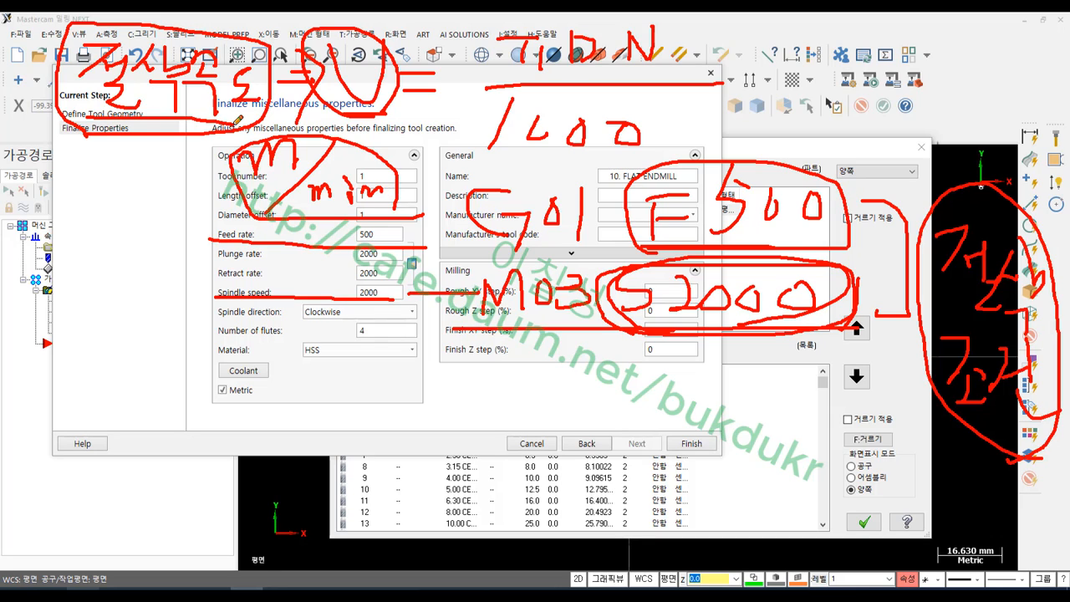
pyautogui.moveTo(102, 156)
pyautogui.mouseDown()
pyautogui.moveTo(87, 200)
pyautogui.moveTo(115, 159)
pyautogui.moveTo(141, 156)
pyautogui.mouseUp()
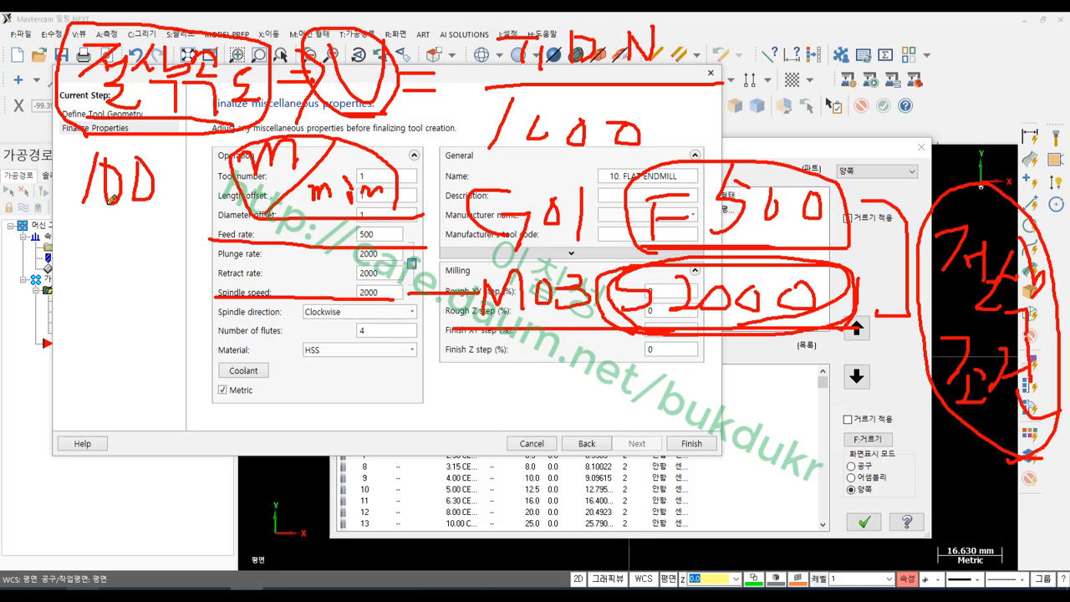
pyautogui.moveTo(76, 203)
pyautogui.mouseDown()
pyautogui.moveTo(174, 194)
pyautogui.moveTo(77, 146)
pyautogui.moveTo(77, 204)
pyautogui.mouseUp()
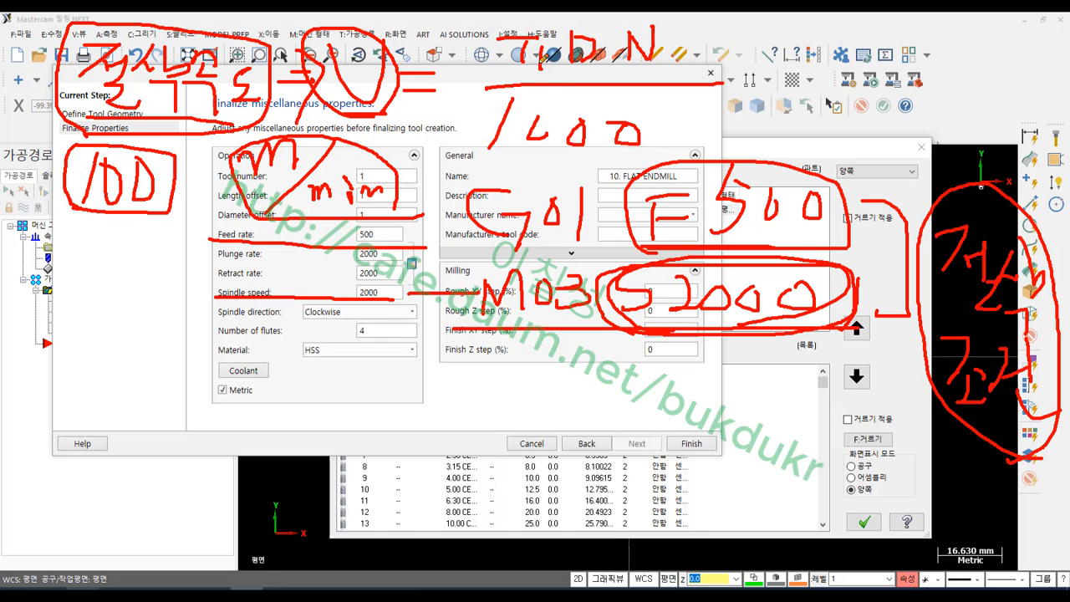
pyautogui.moveTo(542, 64)
pyautogui.mouseDown()
pyautogui.moveTo(504, 25)
pyautogui.moveTo(547, 67)
pyautogui.mouseUp()
pyautogui.moveTo(578, 62)
pyautogui.mouseDown()
pyautogui.moveTo(609, 21)
pyautogui.moveTo(598, 71)
pyautogui.moveTo(631, 17)
pyautogui.moveTo(662, 64)
pyautogui.mouseUp()
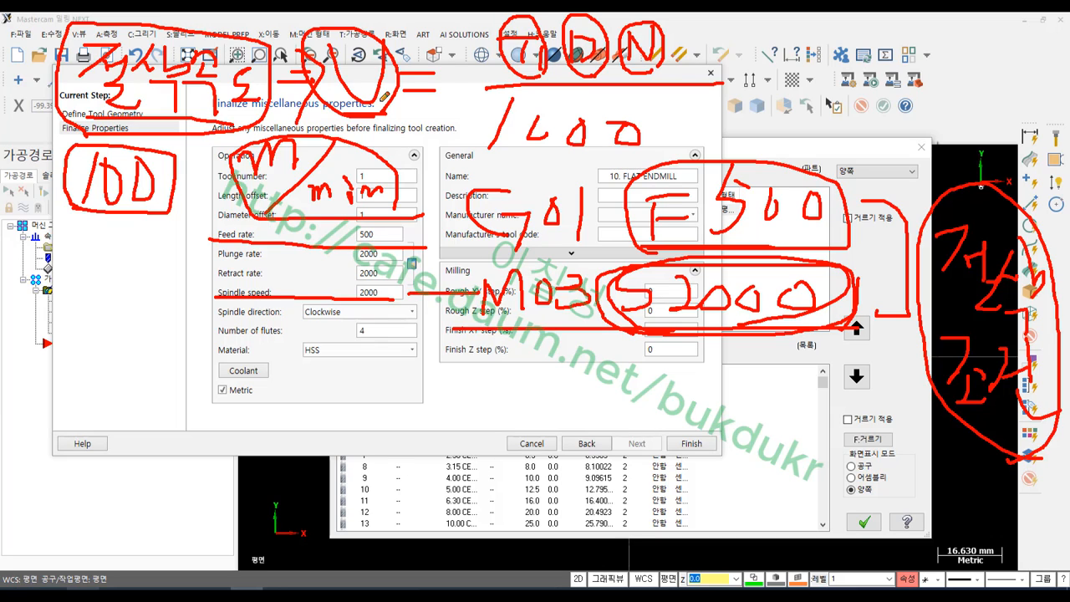
pyautogui.moveTo(399, 97)
pyautogui.mouseDown()
pyautogui.moveTo(330, 32)
pyautogui.moveTo(395, 104)
pyautogui.moveTo(334, 38)
pyautogui.moveTo(402, 52)
pyautogui.moveTo(368, 102)
pyautogui.moveTo(307, 47)
pyautogui.moveTo(386, 31)
pyautogui.moveTo(387, 90)
pyautogui.mouseUp()
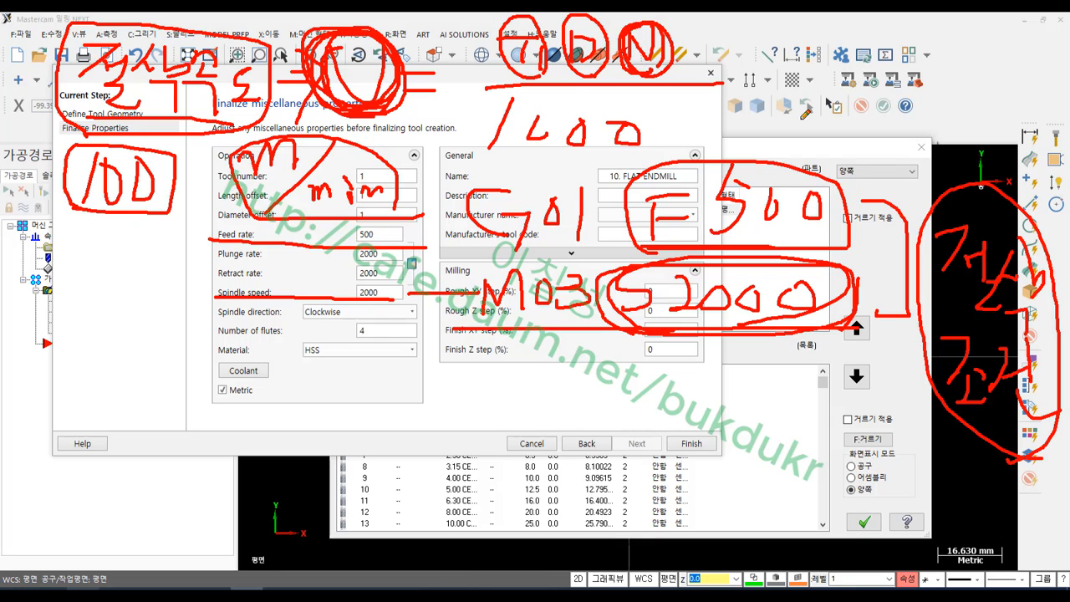
pyautogui.moveTo(583, 452)
pyautogui.mouseDown()
pyautogui.moveTo(642, 335)
pyautogui.moveTo(662, 361)
pyautogui.mouseUp()
pyautogui.moveTo(619, 322); pyautogui.dragTo(842, 324)
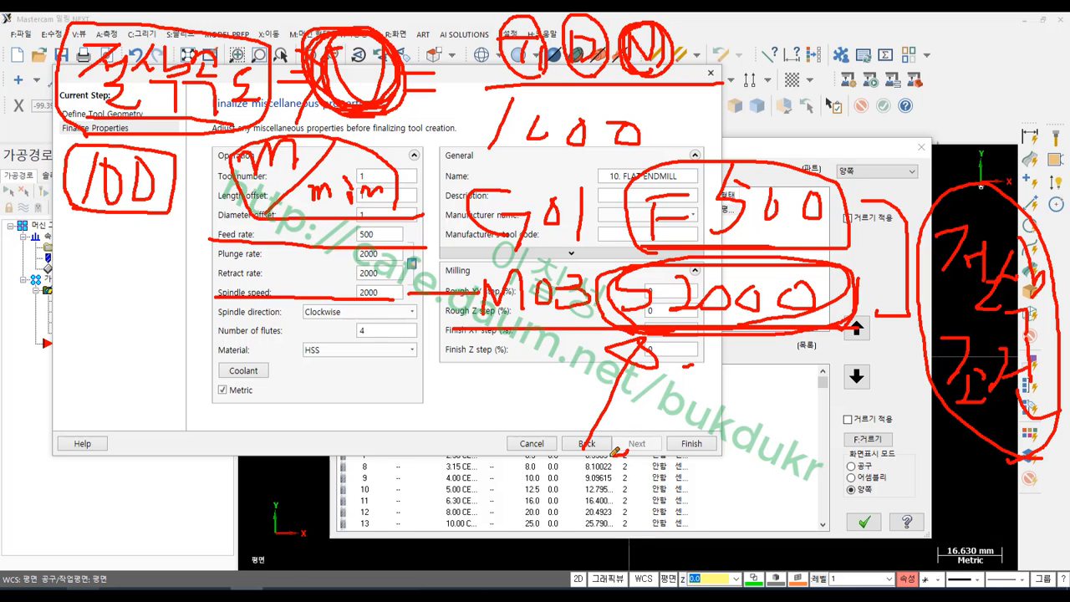
pyautogui.moveTo(620, 451)
pyautogui.mouseDown()
pyautogui.moveTo(590, 327)
pyautogui.moveTo(615, 470)
pyautogui.moveTo(596, 461)
pyautogui.mouseUp()
pyautogui.moveTo(684, 247)
pyautogui.mouseDown()
pyautogui.moveTo(664, 165)
pyautogui.moveTo(832, 171)
pyautogui.moveTo(846, 230)
pyautogui.moveTo(740, 241)
pyautogui.mouseUp()
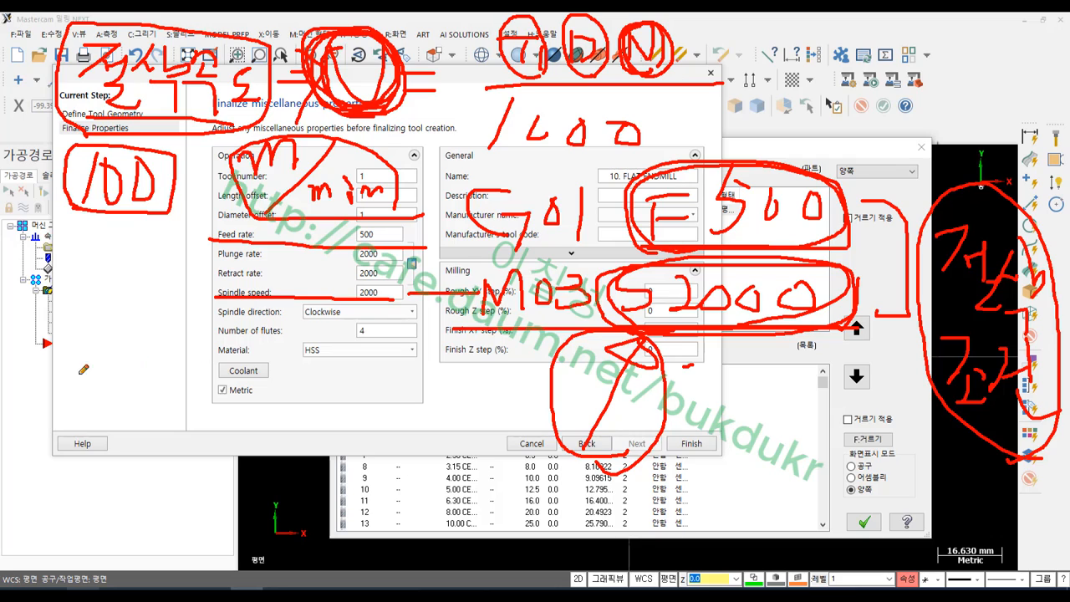
pyautogui.moveTo(79, 375); pyautogui.dragTo(132, 376)
pyautogui.moveTo(88, 376); pyautogui.dragTo(88, 479)
pyautogui.moveTo(90, 416); pyautogui.dragTo(164, 415)
pyautogui.moveTo(140, 428); pyautogui.dragTo(173, 433)
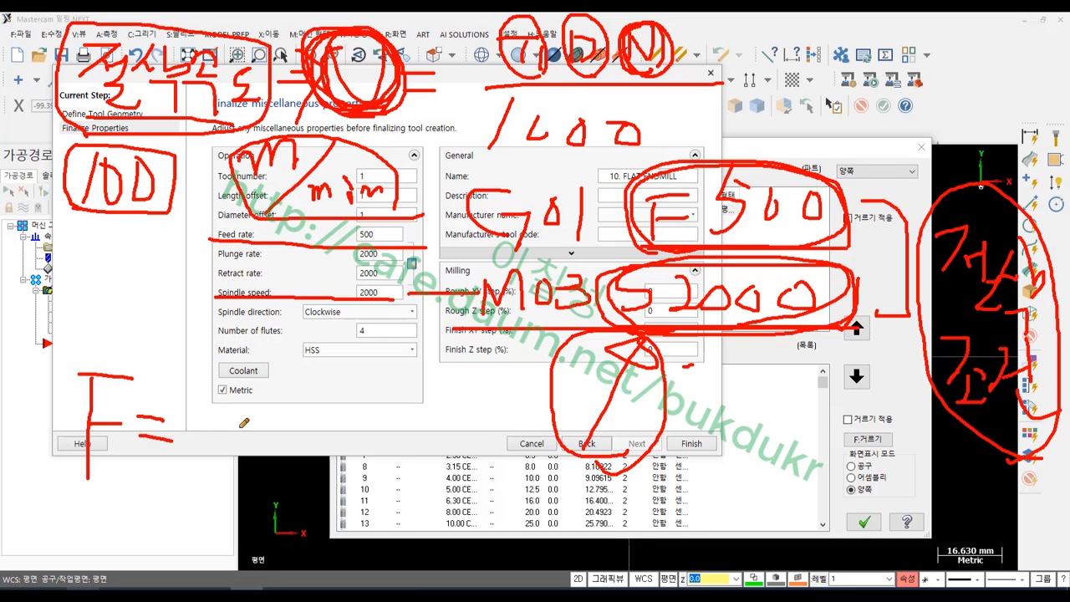
pyautogui.moveTo(214, 398)
pyautogui.mouseDown()
pyautogui.moveTo(238, 397)
pyautogui.moveTo(218, 458)
pyautogui.moveTo(244, 426)
pyautogui.moveTo(261, 466)
pyautogui.moveTo(244, 430)
pyautogui.moveTo(247, 477)
pyautogui.moveTo(267, 458)
pyautogui.mouseUp()
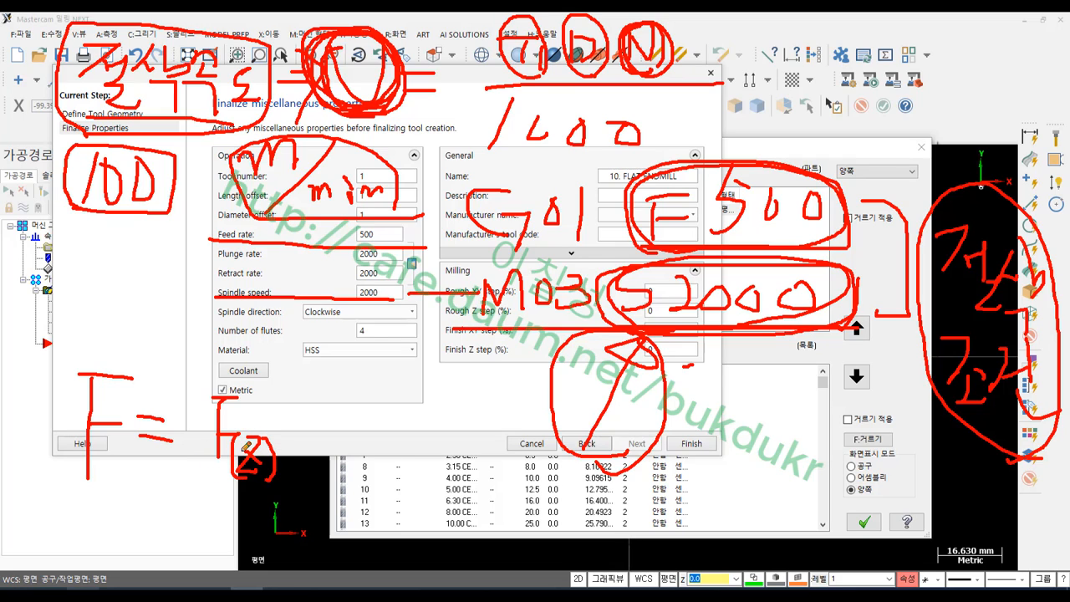
pyautogui.moveTo(316, 415)
pyautogui.mouseDown()
pyautogui.moveTo(289, 446)
pyautogui.moveTo(345, 455)
pyautogui.moveTo(376, 443)
pyautogui.mouseUp()
pyautogui.moveTo(433, 419); pyautogui.dragTo(393, 465)
pyautogui.moveTo(396, 418); pyautogui.dragTo(425, 451)
pyautogui.moveTo(458, 409)
pyautogui.mouseDown()
pyautogui.moveTo(458, 457)
pyautogui.moveTo(489, 452)
pyautogui.moveTo(493, 373)
pyautogui.mouseUp()
pyautogui.moveTo(468, 468)
pyautogui.mouseDown()
pyautogui.moveTo(428, 414)
pyautogui.moveTo(506, 492)
pyautogui.moveTo(473, 485)
pyautogui.moveTo(485, 354)
pyautogui.moveTo(525, 477)
pyautogui.moveTo(503, 481)
pyautogui.moveTo(447, 345)
pyautogui.moveTo(511, 411)
pyautogui.mouseUp()
pyautogui.moveTo(106, 478)
pyautogui.mouseDown()
pyautogui.moveTo(52, 408)
pyautogui.moveTo(138, 418)
pyautogui.moveTo(80, 488)
pyautogui.mouseUp()
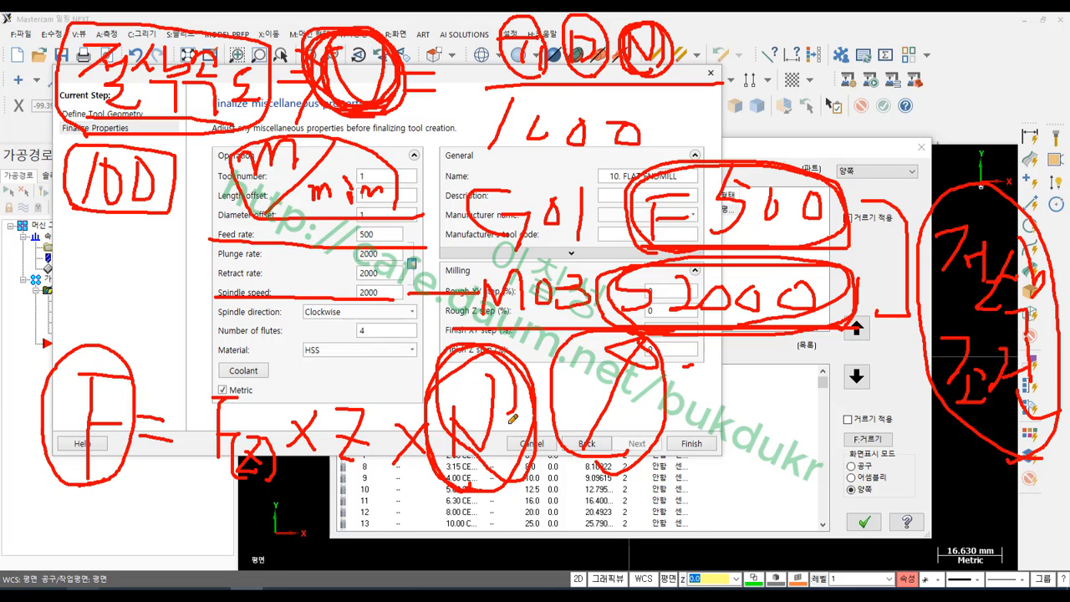
pyautogui.moveTo(117, 477)
pyautogui.mouseDown()
pyautogui.moveTo(86, 486)
pyautogui.moveTo(58, 334)
pyautogui.moveTo(139, 453)
pyautogui.moveTo(48, 451)
pyautogui.moveTo(109, 343)
pyautogui.moveTo(134, 472)
pyautogui.moveTo(46, 413)
pyautogui.moveTo(107, 340)
pyautogui.moveTo(130, 448)
pyautogui.moveTo(108, 481)
pyautogui.mouseUp()
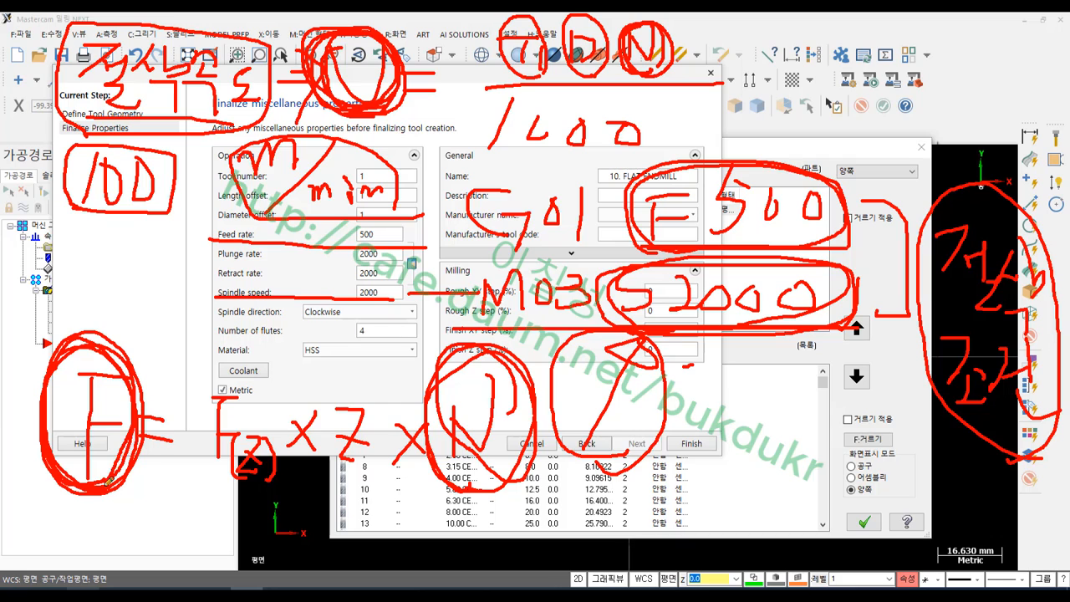
pyautogui.rightClick(696, 400)
pyautogui.click(729, 550)
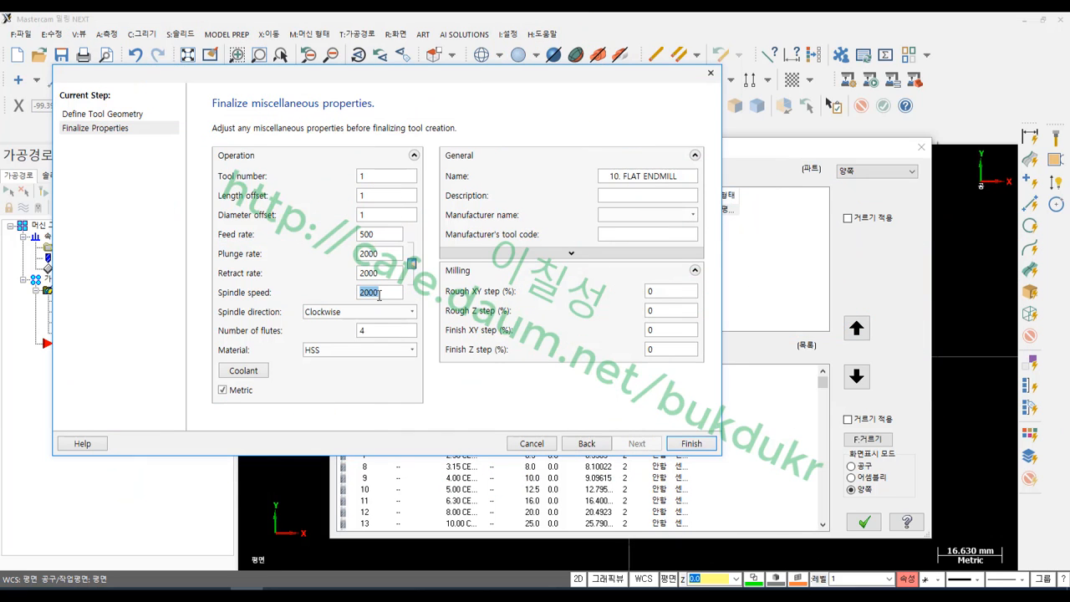
# Step: Finish the flat endmill's definition and browse the Mill_mm tool library down to its drills in the tool manager
pyautogui.click(387, 294)
pyautogui.click(690, 444)
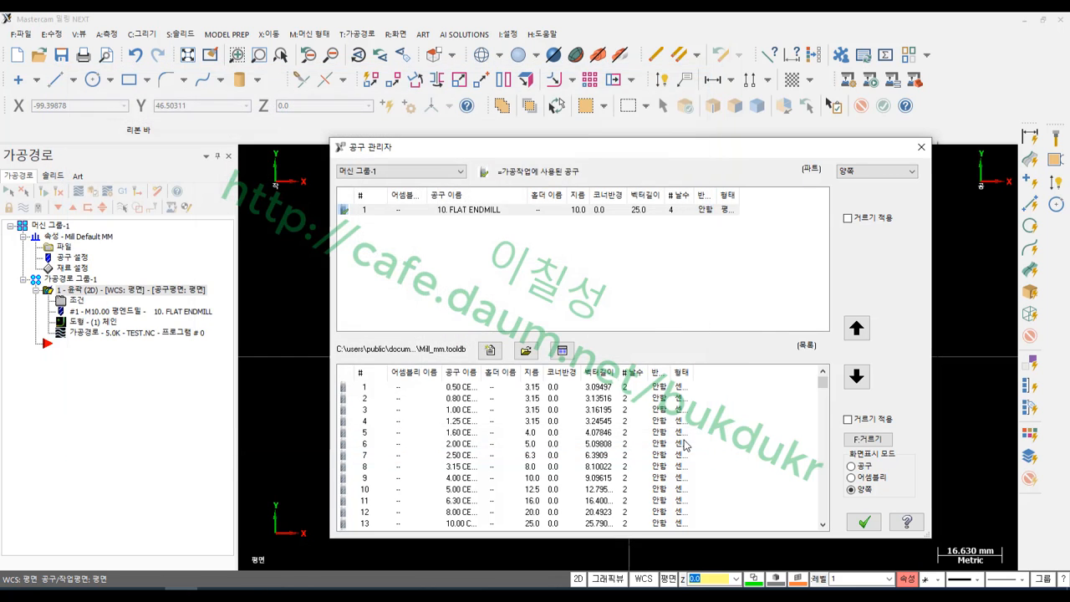
pyautogui.click(432, 211)
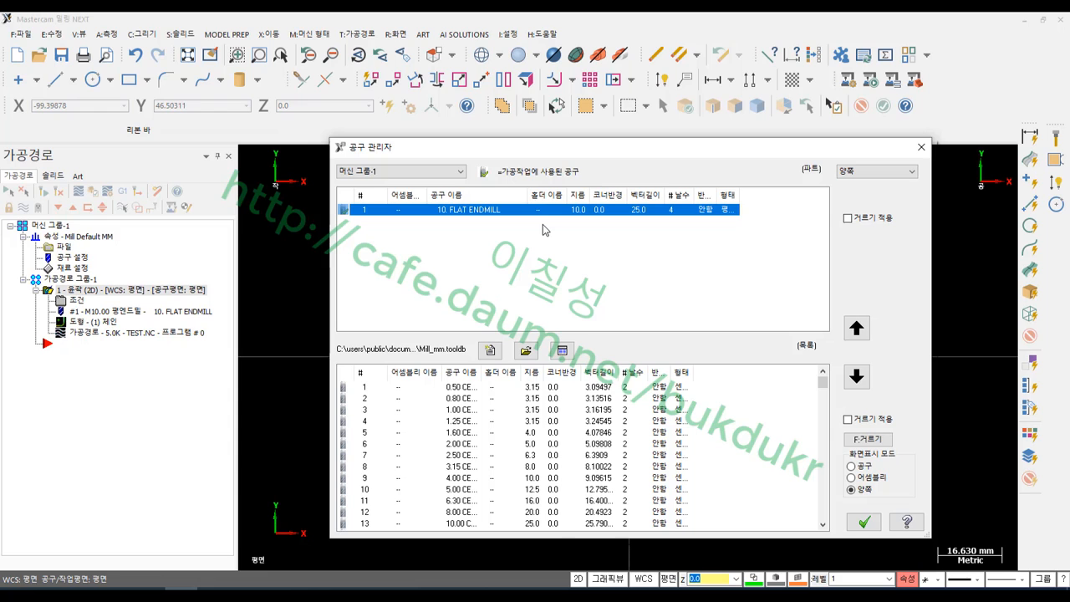
pyautogui.moveTo(566, 151); pyautogui.dragTo(565, 60)
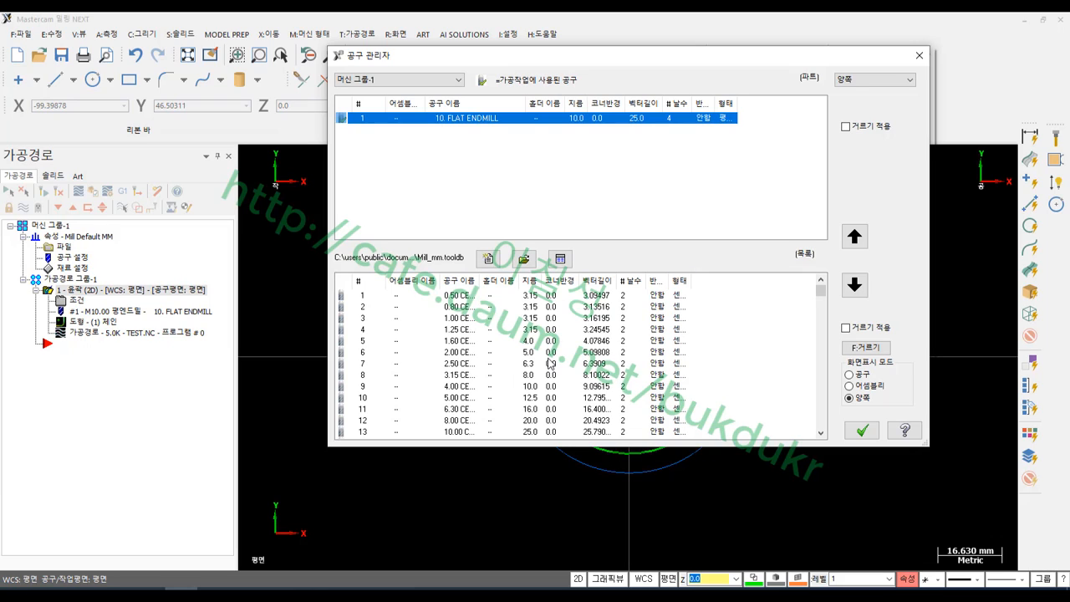
pyautogui.click(510, 351)
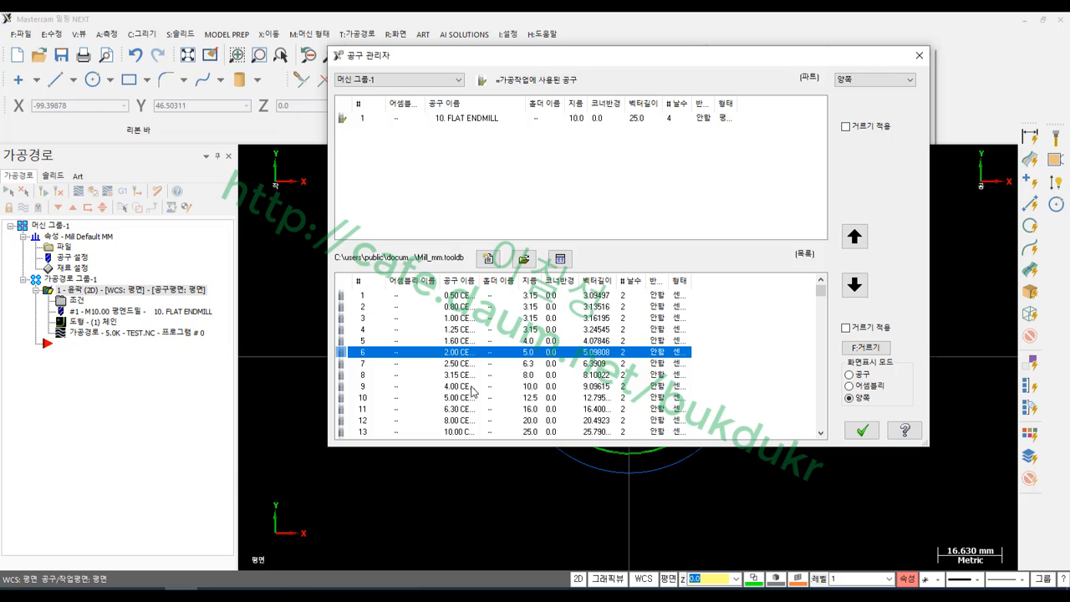
pyautogui.moveTo(822, 293); pyautogui.dragTo(825, 334)
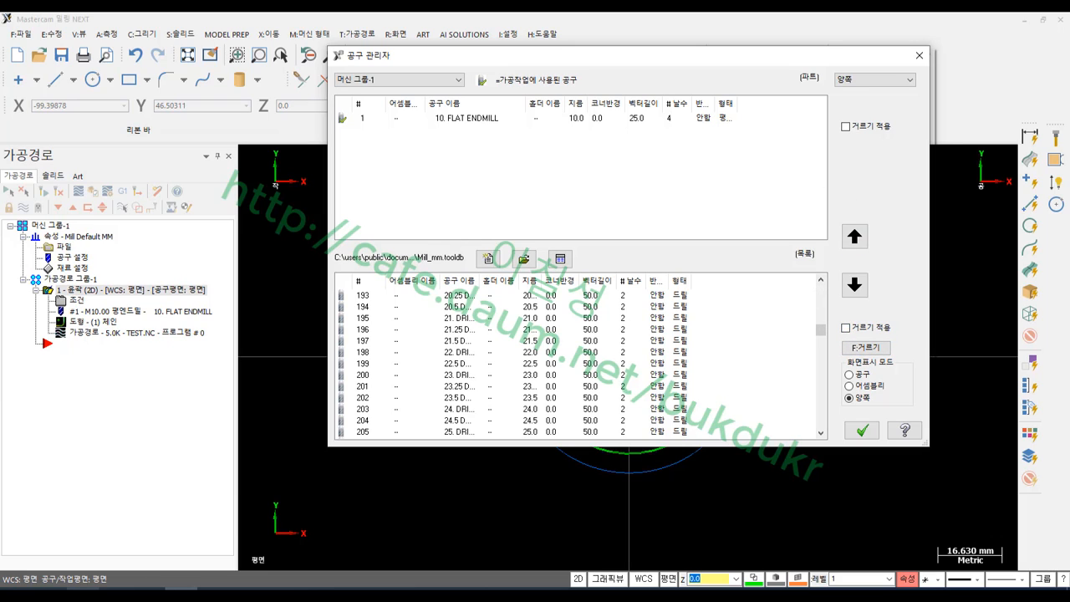
pyautogui.click(83, 588)
pyautogui.moveTo(875, 408)
pyautogui.mouseDown()
pyautogui.moveTo(870, 314)
pyautogui.moveTo(867, 421)
pyautogui.moveTo(858, 415)
pyautogui.mouseUp()
pyautogui.moveTo(840, 316); pyautogui.dragTo(857, 319)
pyautogui.rightClick(593, 362)
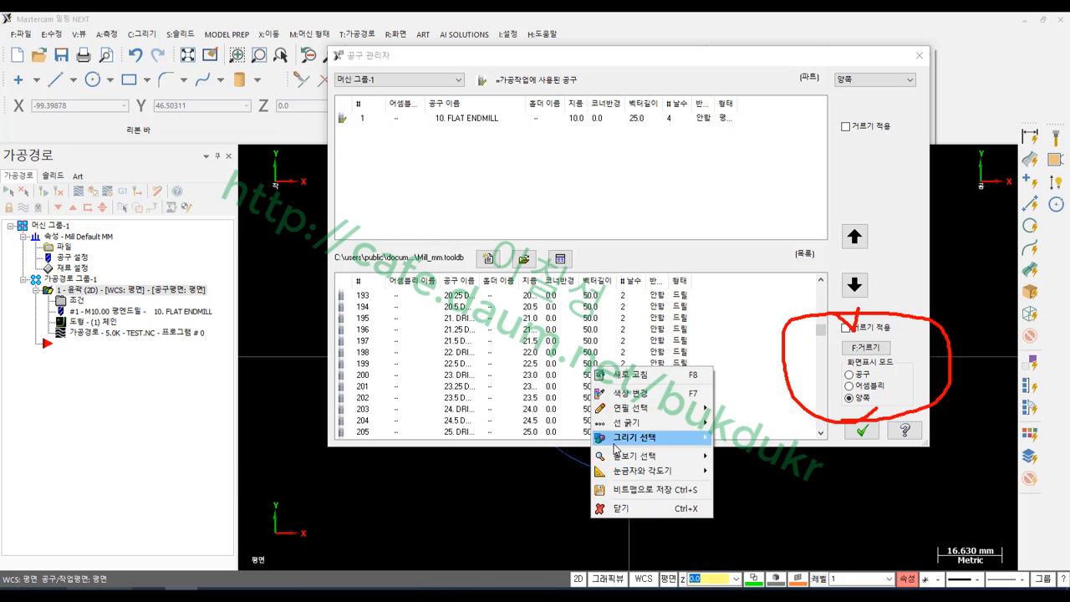
pyautogui.click(632, 509)
# Step: Turn on filtering for the tool library with drill as the only tool type, and reopen the filter settings
pyautogui.click(846, 327)
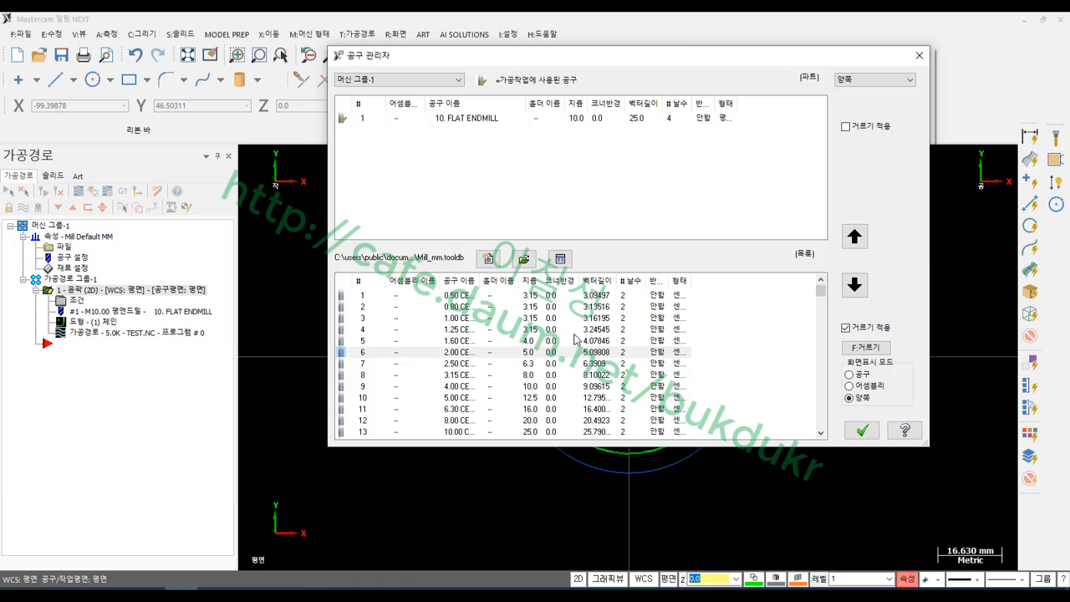
pyautogui.click(867, 348)
pyautogui.moveTo(628, 224); pyautogui.dragTo(318, 49)
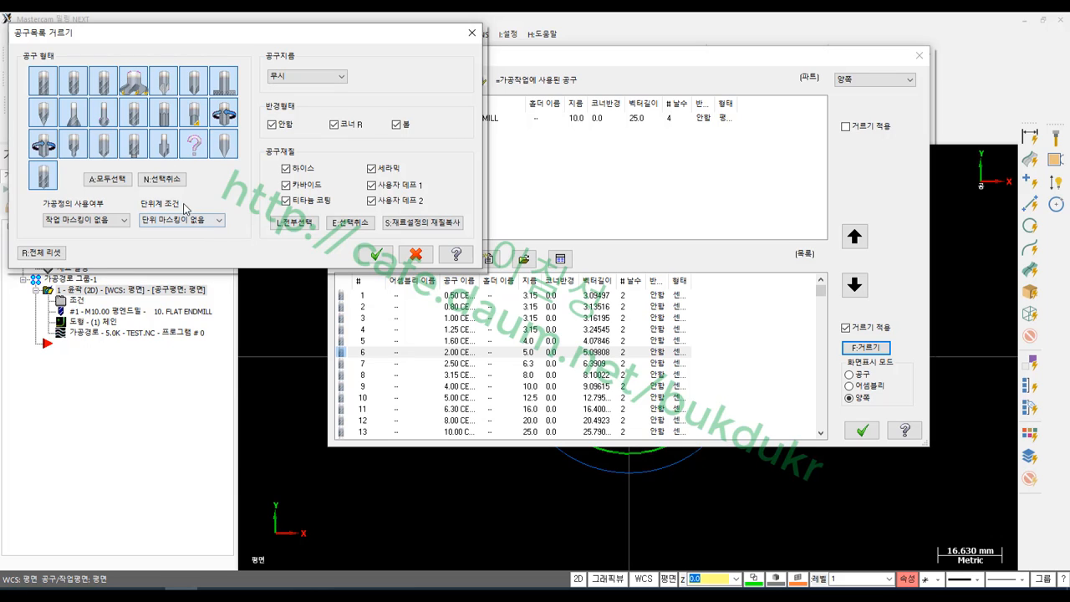
pyautogui.click(164, 179)
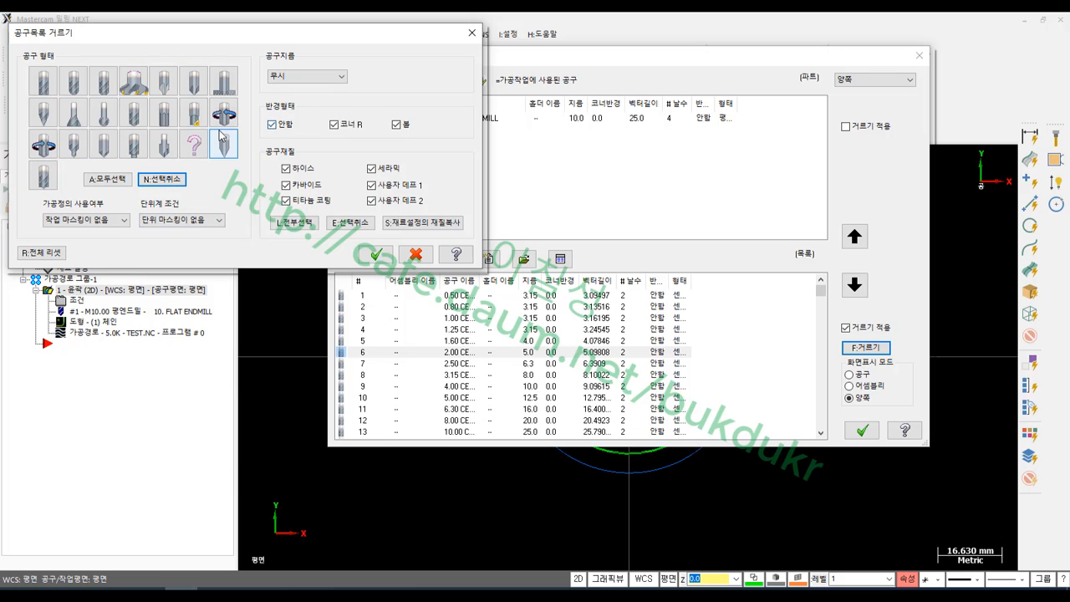
pyautogui.click(132, 112)
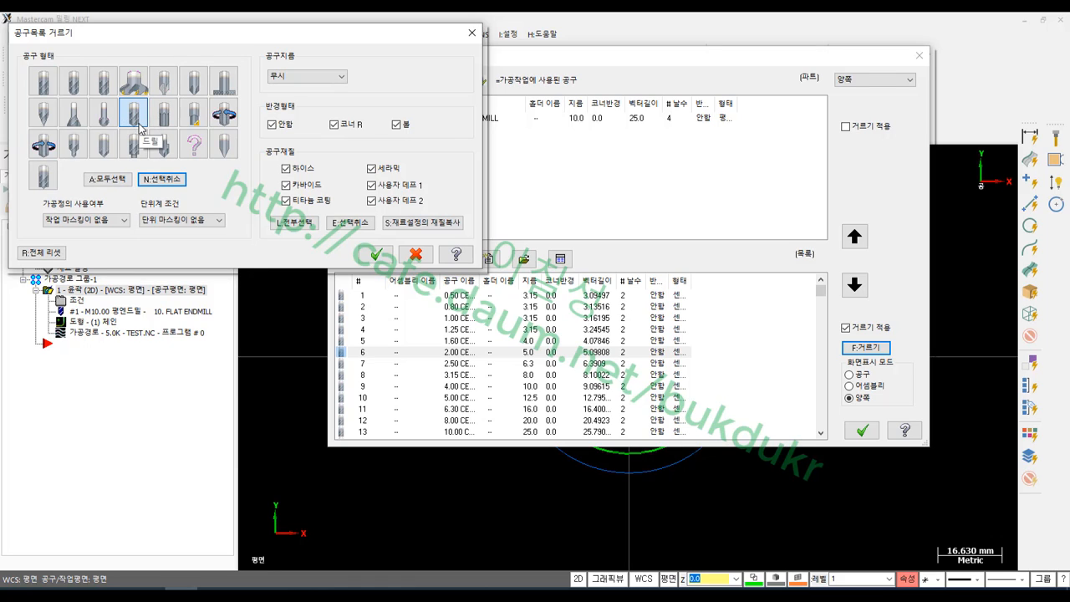
pyautogui.click(377, 254)
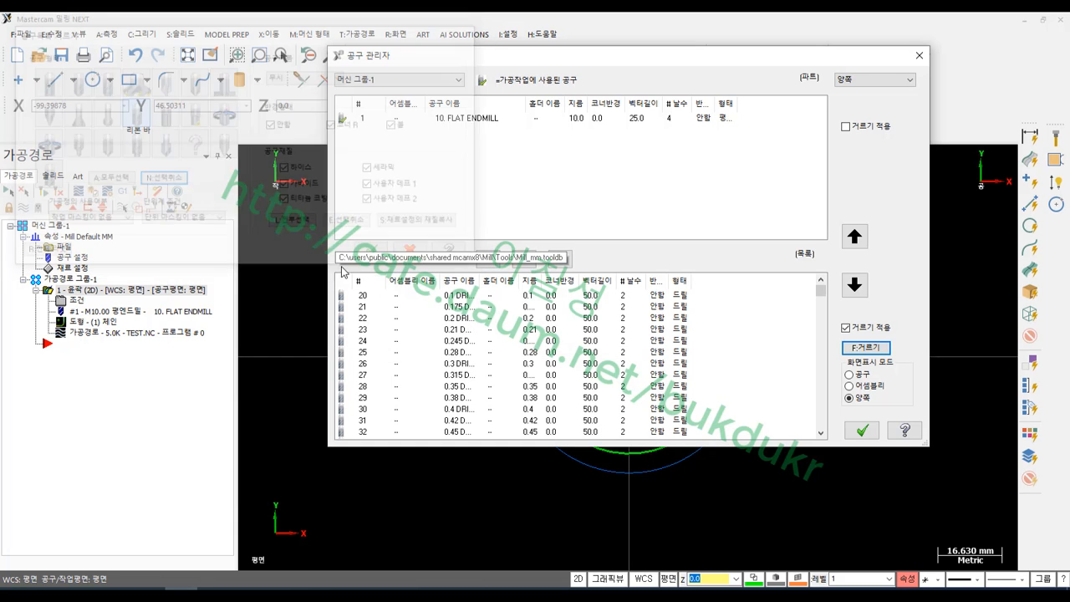
pyautogui.moveTo(821, 291)
pyautogui.mouseDown()
pyautogui.moveTo(825, 423)
pyautogui.moveTo(822, 286)
pyautogui.mouseUp()
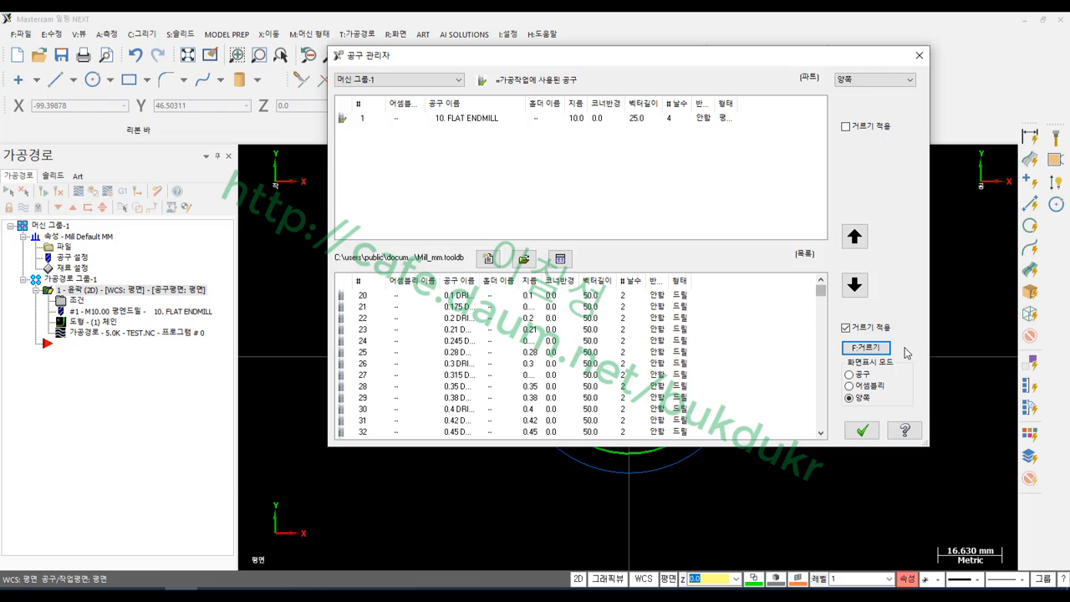
pyautogui.click(872, 347)
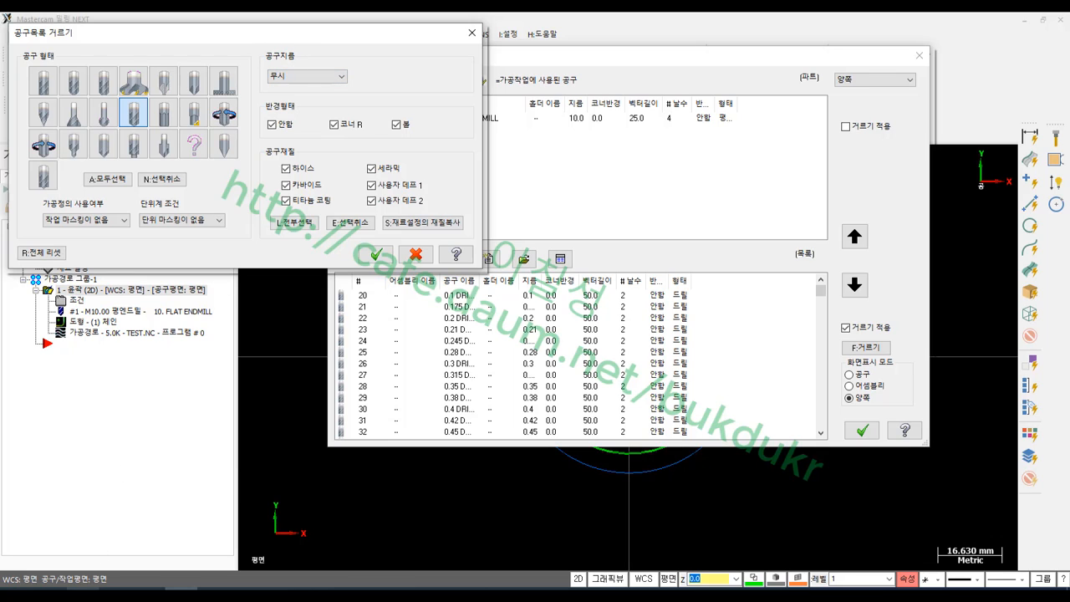
pyautogui.hotkey('ctrl', 'alt', 'd')
pyautogui.moveTo(301, 102)
pyautogui.mouseDown()
pyautogui.moveTo(260, 55)
pyautogui.moveTo(358, 66)
pyautogui.moveTo(306, 105)
pyautogui.mouseUp()
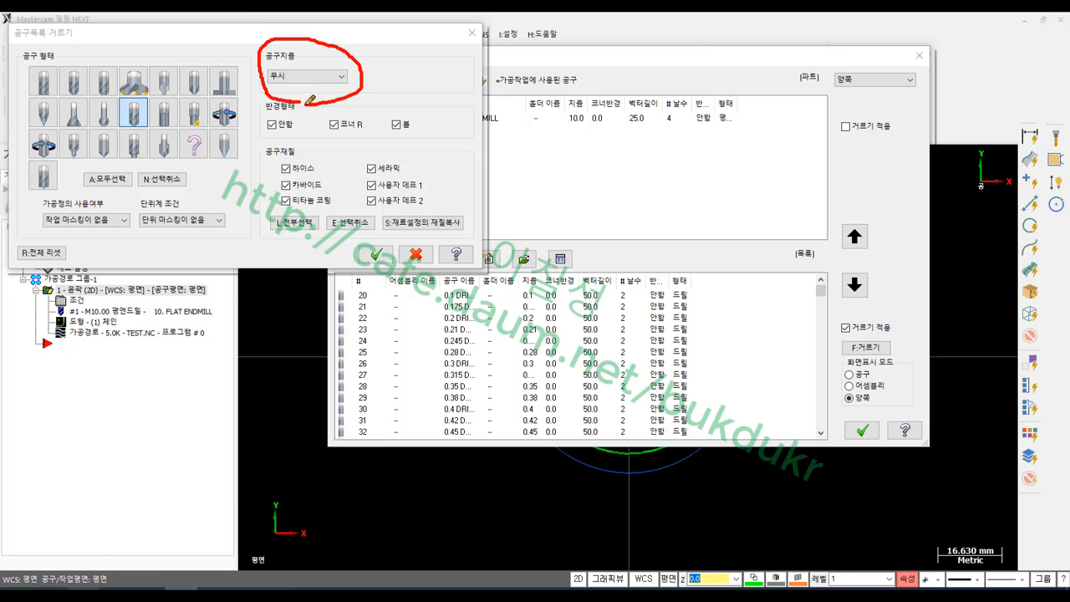
pyautogui.moveTo(315, 63)
pyautogui.mouseDown()
pyautogui.moveTo(308, 94)
pyautogui.moveTo(343, 80)
pyautogui.moveTo(325, 92)
pyautogui.mouseUp()
pyautogui.rightClick(413, 80)
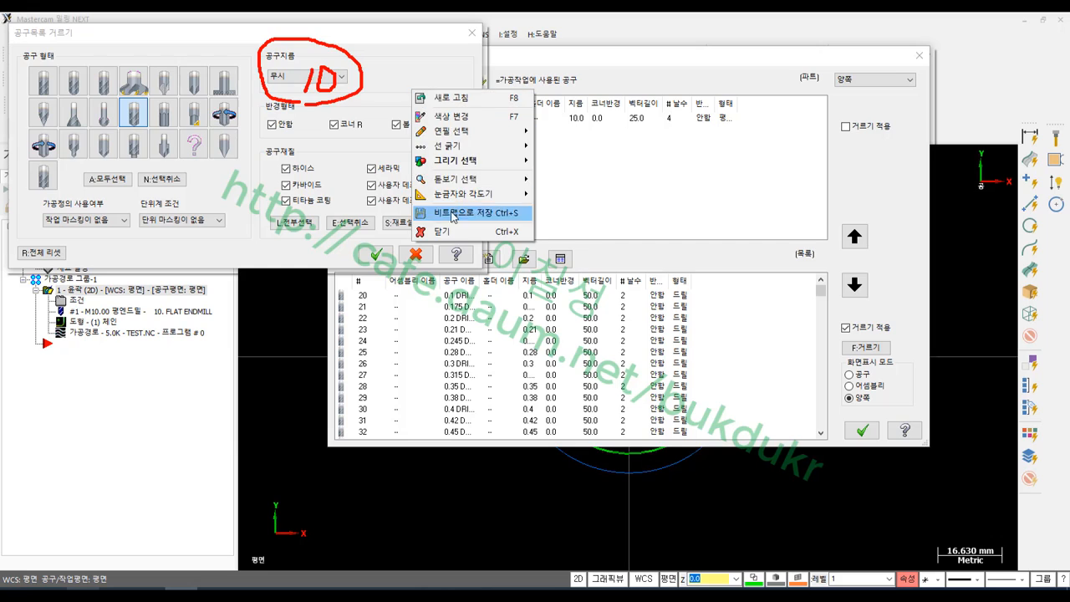
pyautogui.click(441, 232)
# Step: Restrict the drill filter to tools with a diameter equal to 10.0
pyautogui.click(301, 76)
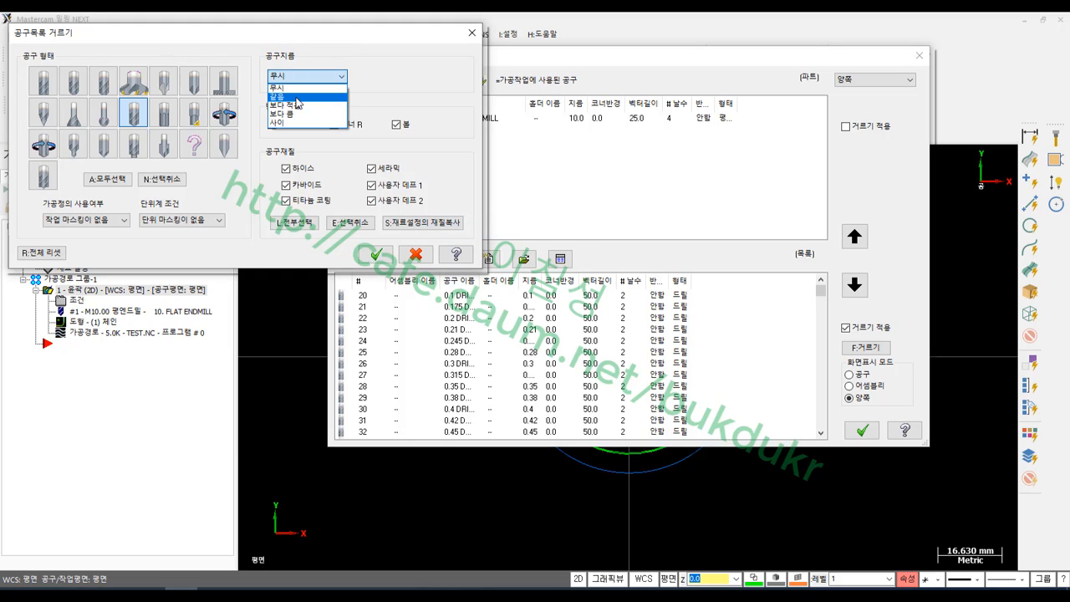
pyautogui.click(296, 98)
pyautogui.write('10')
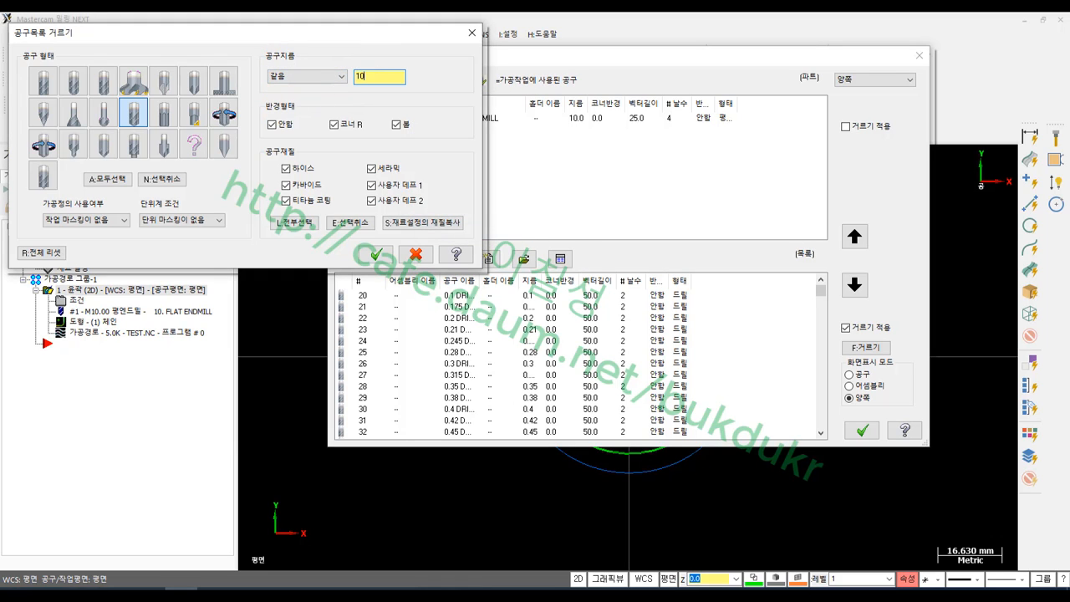
pyautogui.write('.0')
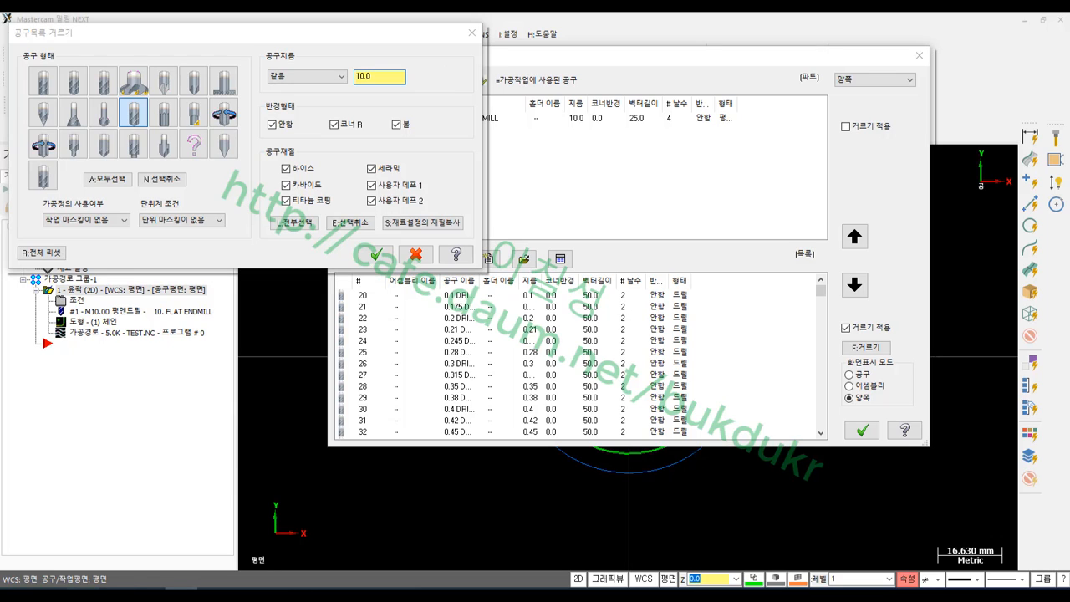
pyautogui.moveTo(157, 127)
pyautogui.mouseDown()
pyautogui.moveTo(115, 110)
pyautogui.moveTo(150, 97)
pyautogui.moveTo(158, 122)
pyautogui.mouseUp()
pyautogui.moveTo(395, 83)
pyautogui.mouseDown()
pyautogui.moveTo(355, 57)
pyautogui.moveTo(401, 84)
pyautogui.mouseUp()
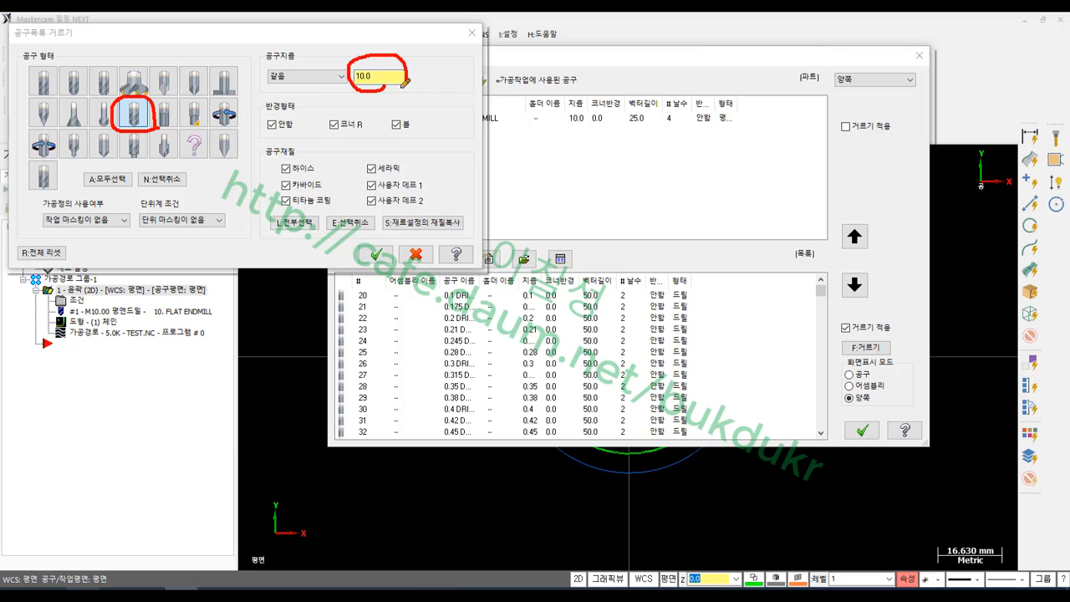
pyautogui.moveTo(156, 127)
pyautogui.mouseDown()
pyautogui.moveTo(209, 127)
pyautogui.moveTo(355, 80)
pyautogui.mouseUp()
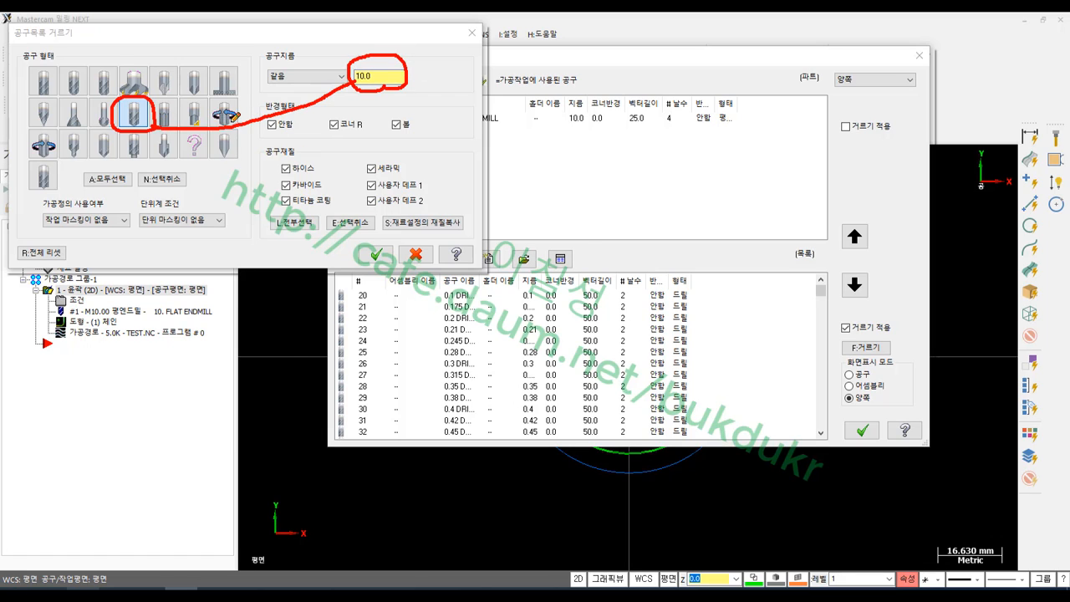
pyautogui.moveTo(231, 127); pyautogui.dragTo(343, 352)
pyautogui.moveTo(403, 267); pyautogui.dragTo(395, 478)
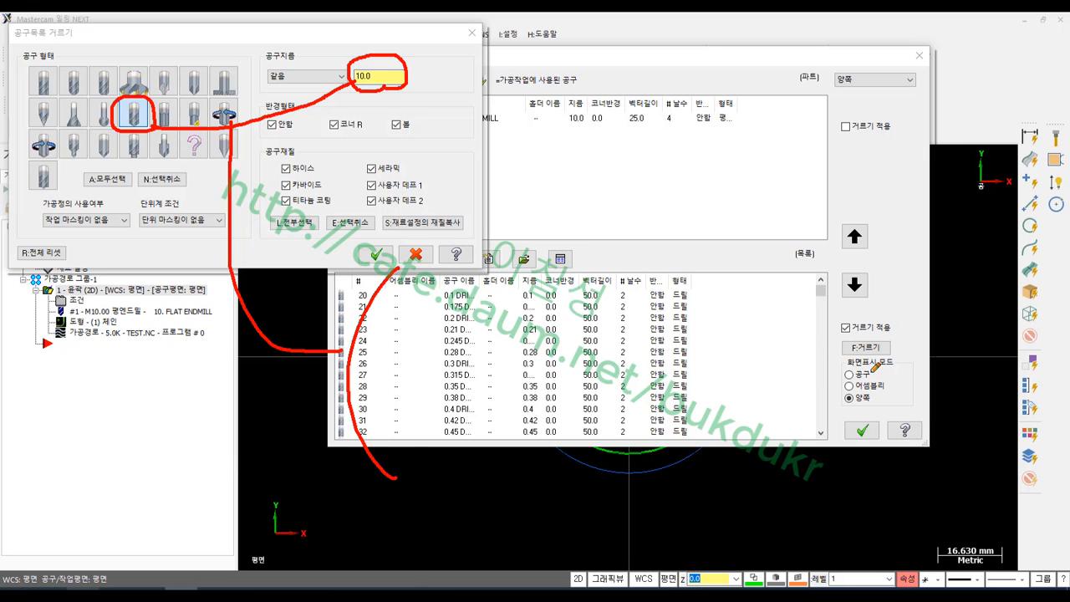
pyautogui.moveTo(876, 368)
pyautogui.mouseDown()
pyautogui.moveTo(911, 322)
pyautogui.moveTo(876, 368)
pyautogui.mouseUp()
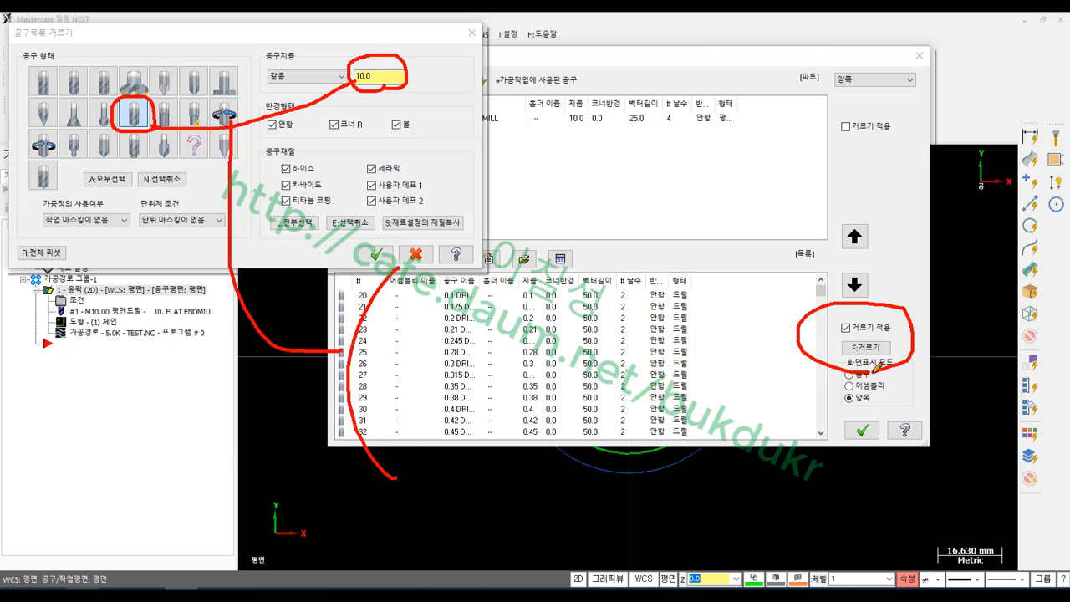
pyautogui.rightClick(361, 122)
pyautogui.click(392, 251)
# Step: Apply the library filter and add the 10 mm drill to the machine group's tools
pyautogui.click(376, 255)
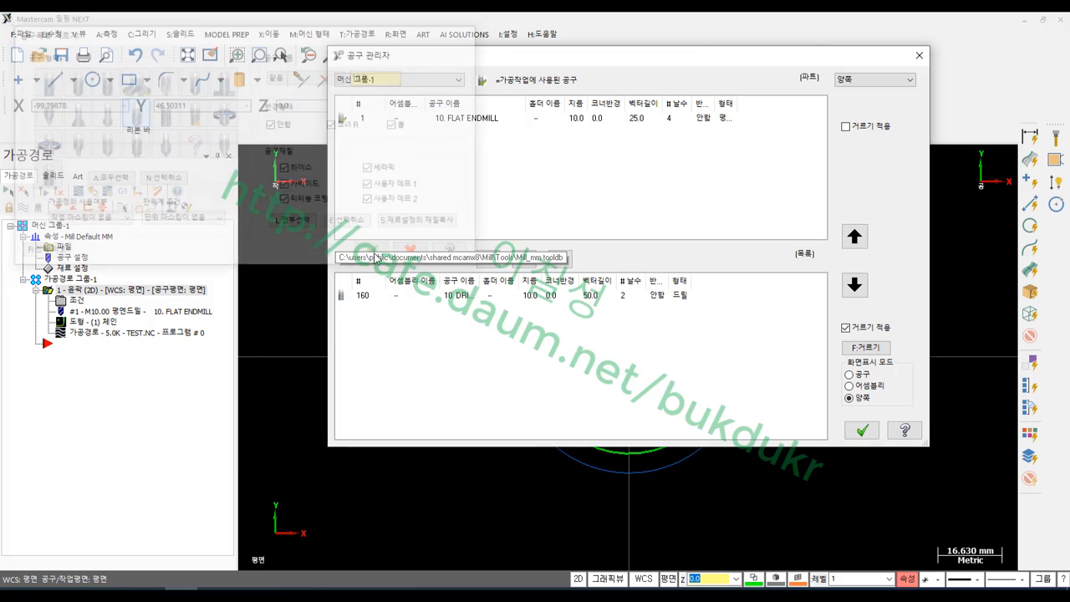
pyautogui.click(446, 301)
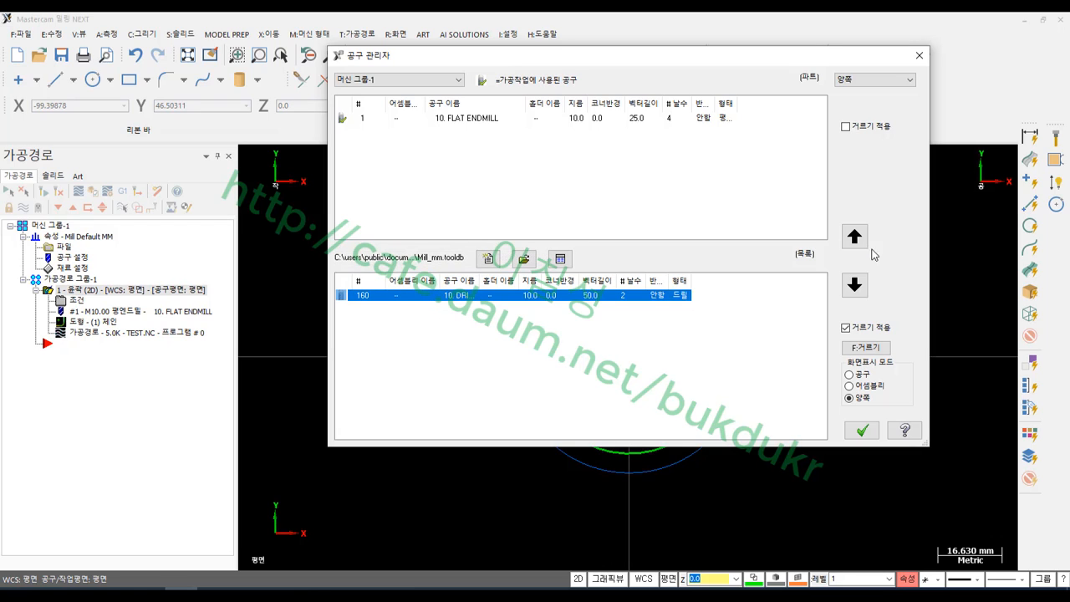
pyautogui.click(854, 237)
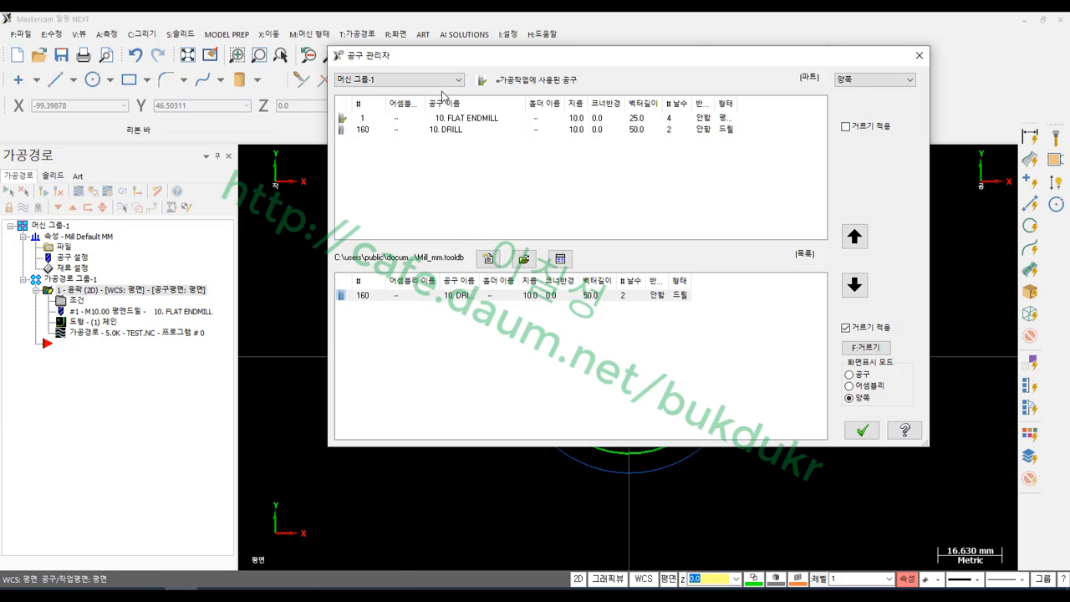
# Step: Open the machine group's 10 mm drill for editing and set its tool number to 2
pyautogui.click(372, 122)
pyautogui.click(381, 130)
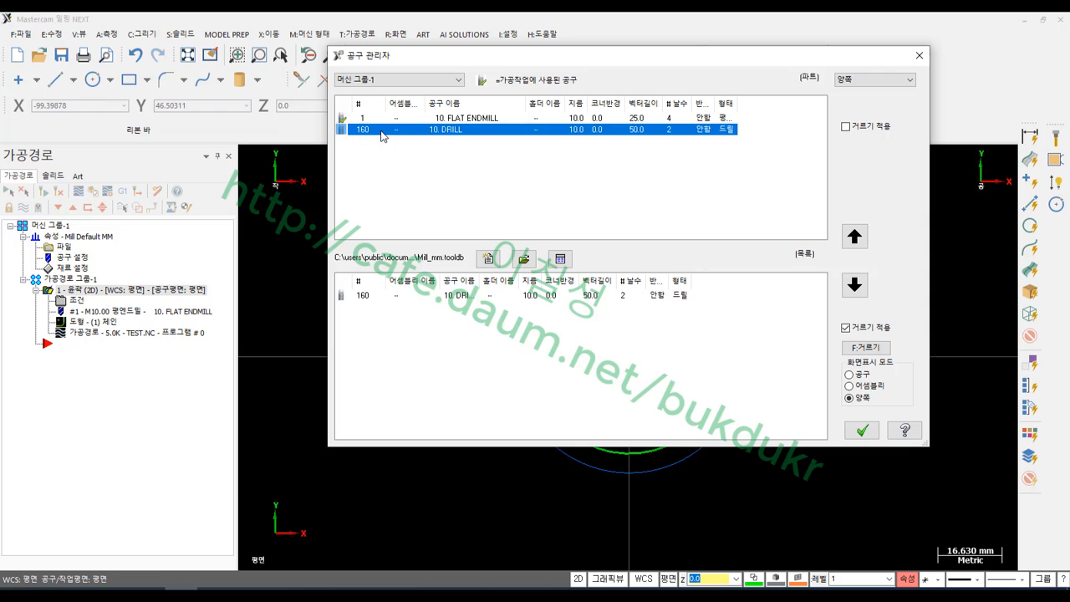
pyautogui.doubleClick(452, 130)
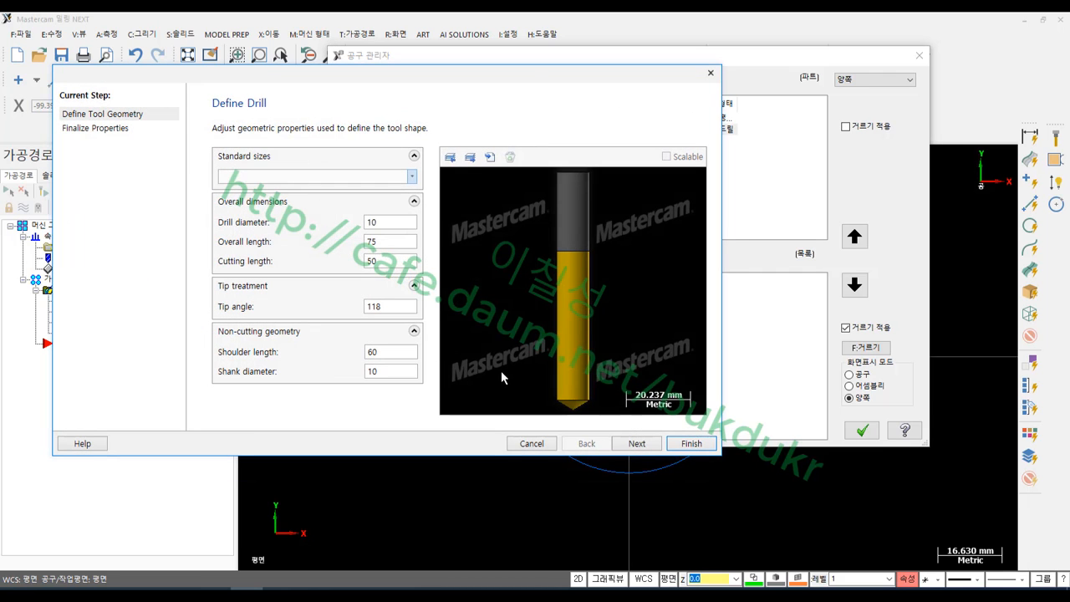
pyautogui.click(637, 443)
pyautogui.write('2')
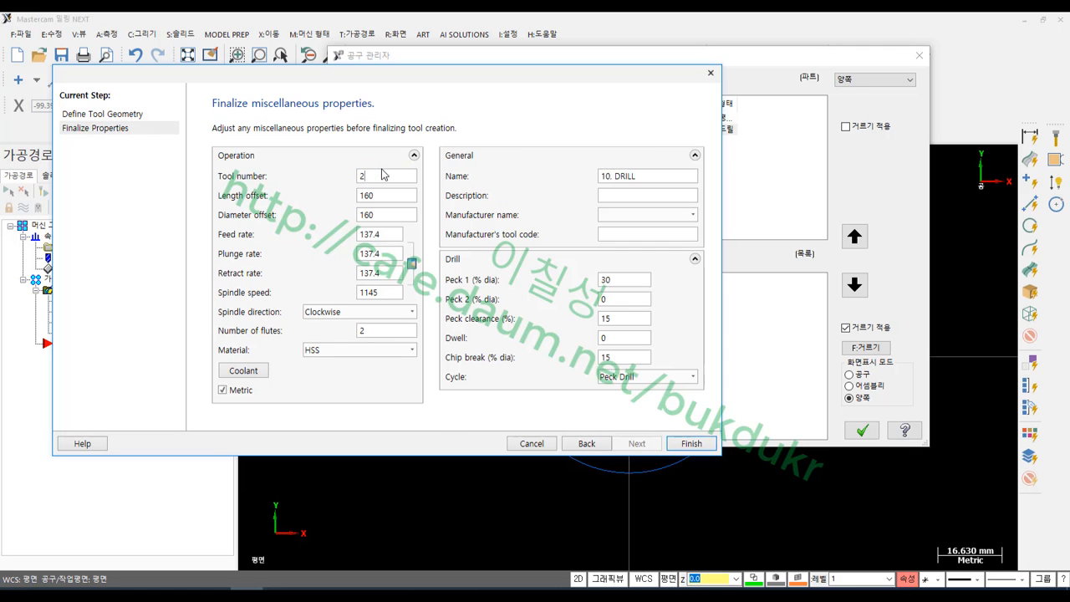
# Step: Go through the drill's length and diameter offsets, feed rate and plunge rate, and finish its definition
pyautogui.click(390, 196)
pyautogui.click(385, 215)
pyautogui.click(376, 178)
pyautogui.click(372, 214)
pyautogui.click(375, 195)
pyautogui.click(387, 238)
pyautogui.moveTo(388, 235); pyautogui.dragTo(320, 244)
pyautogui.click(384, 251)
pyautogui.click(691, 443)
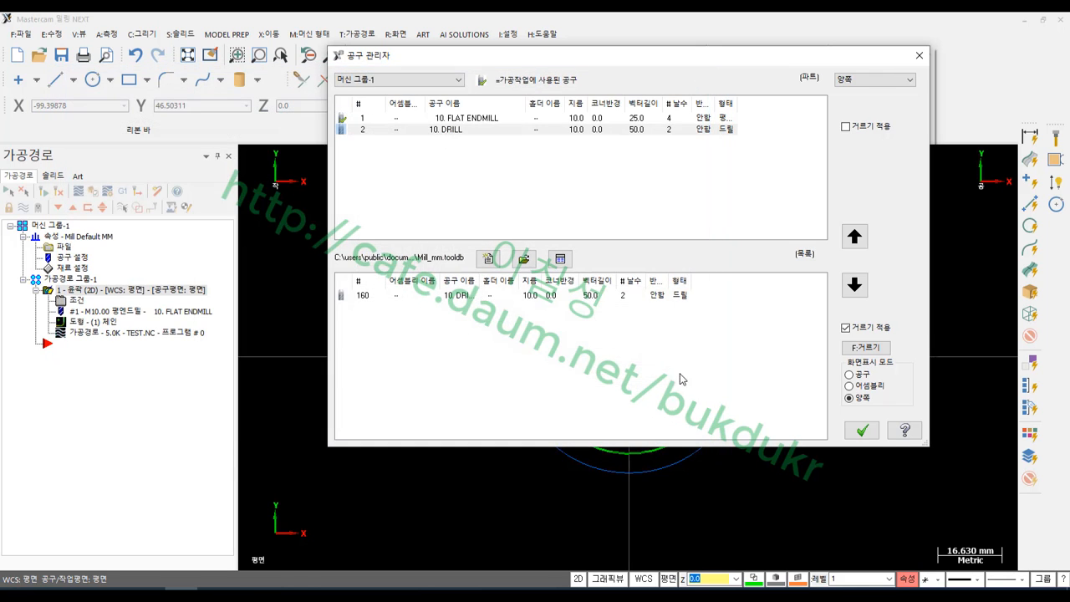
pyautogui.click(390, 118)
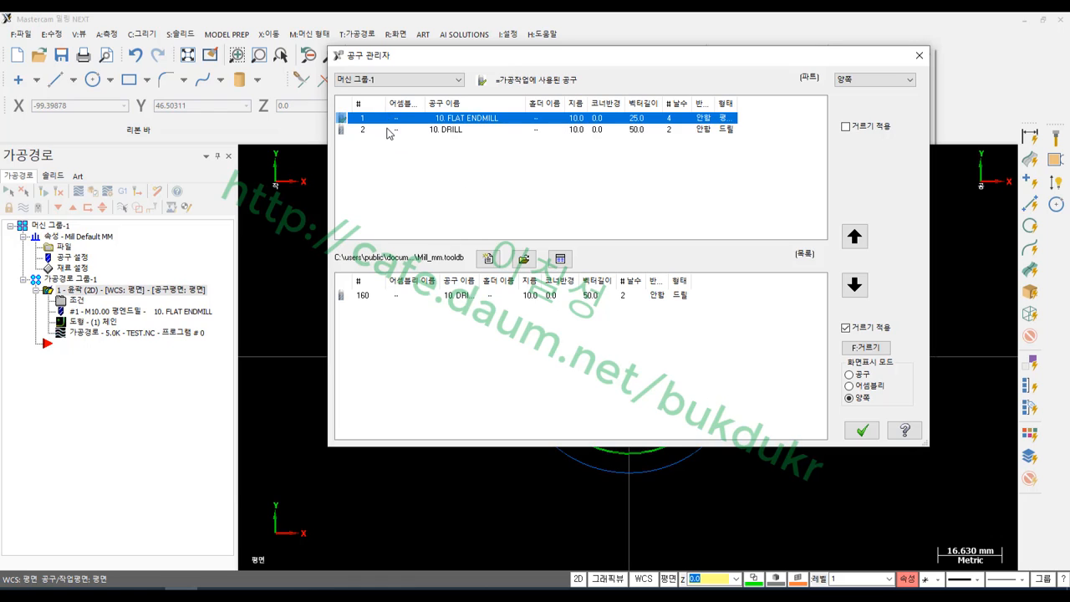
pyautogui.click(389, 130)
pyautogui.click(429, 172)
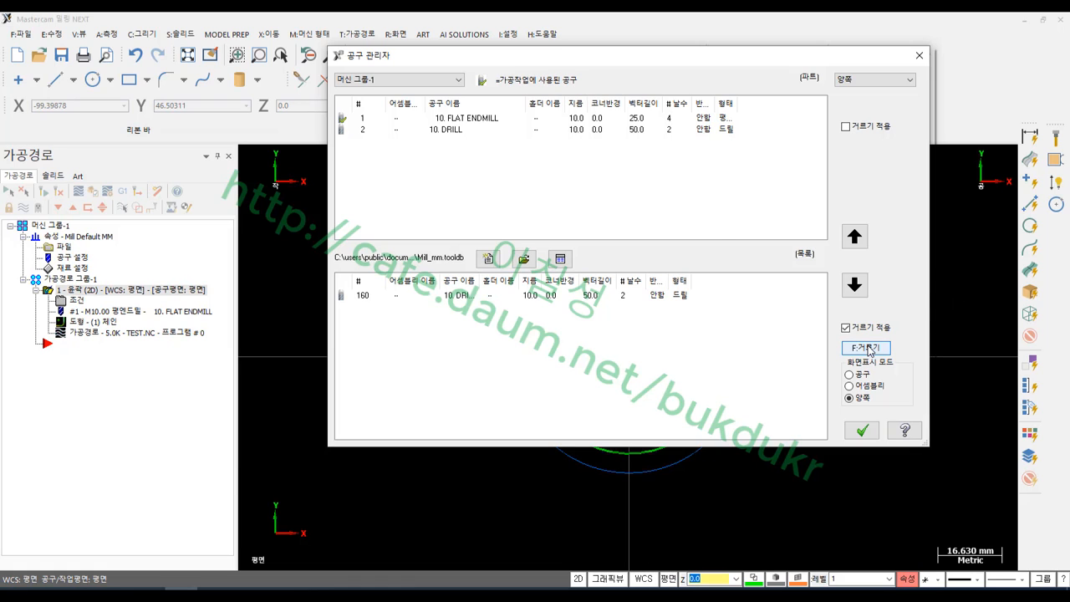
# Step: Turn off the library filter and add the 3.15, 5.00 and 8.00 center drills to the machine group's tools
pyautogui.click(846, 328)
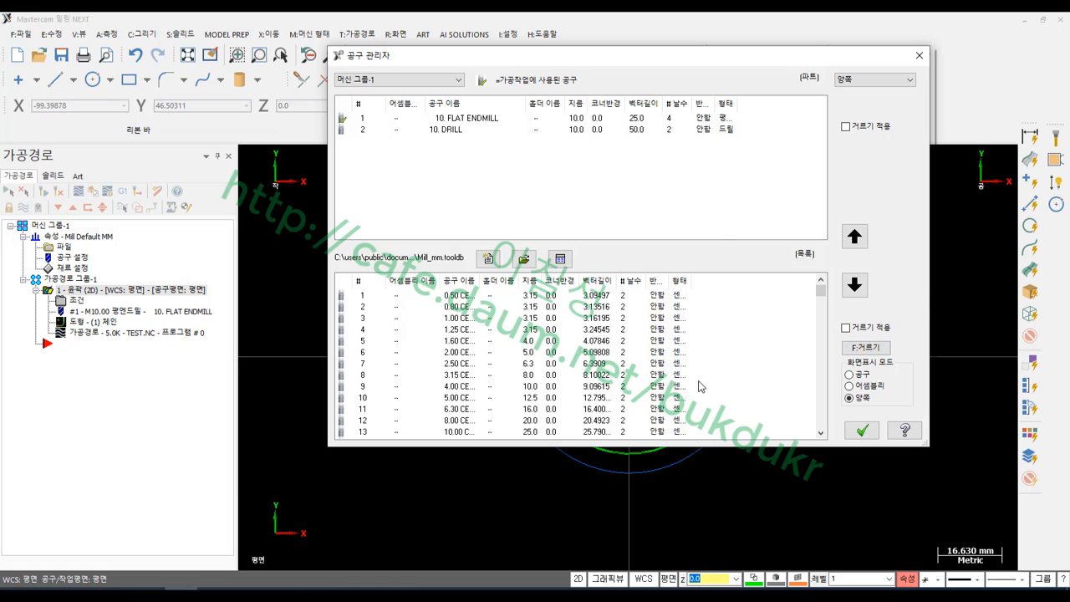
pyautogui.doubleClick(458, 376)
pyautogui.doubleClick(460, 401)
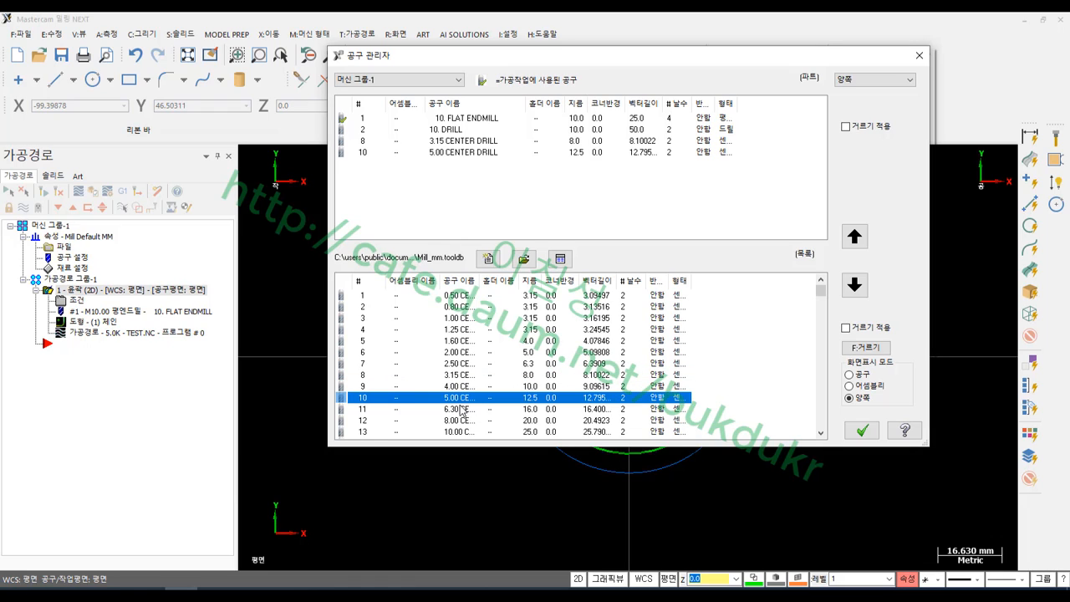
pyautogui.click(454, 423)
pyautogui.doubleClick(454, 428)
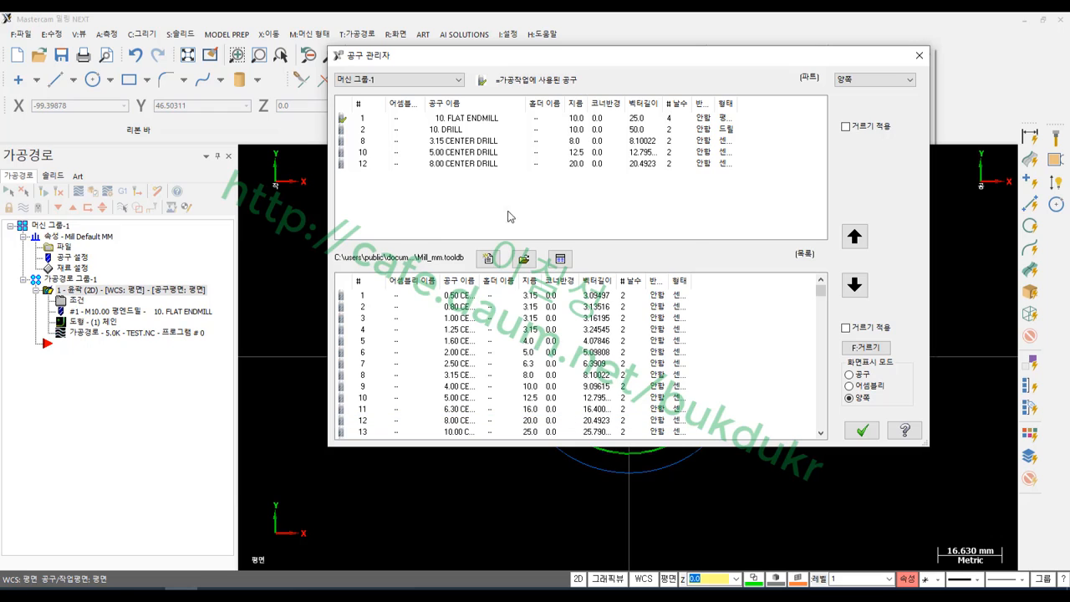
pyautogui.moveTo(692, 231); pyautogui.dragTo(339, 109)
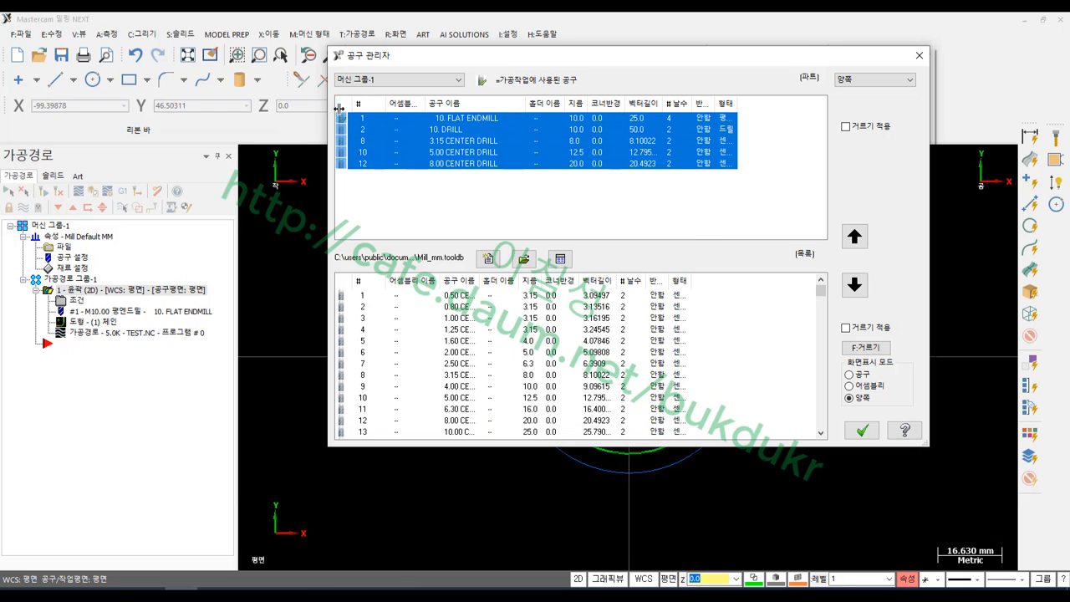
pyautogui.click(425, 200)
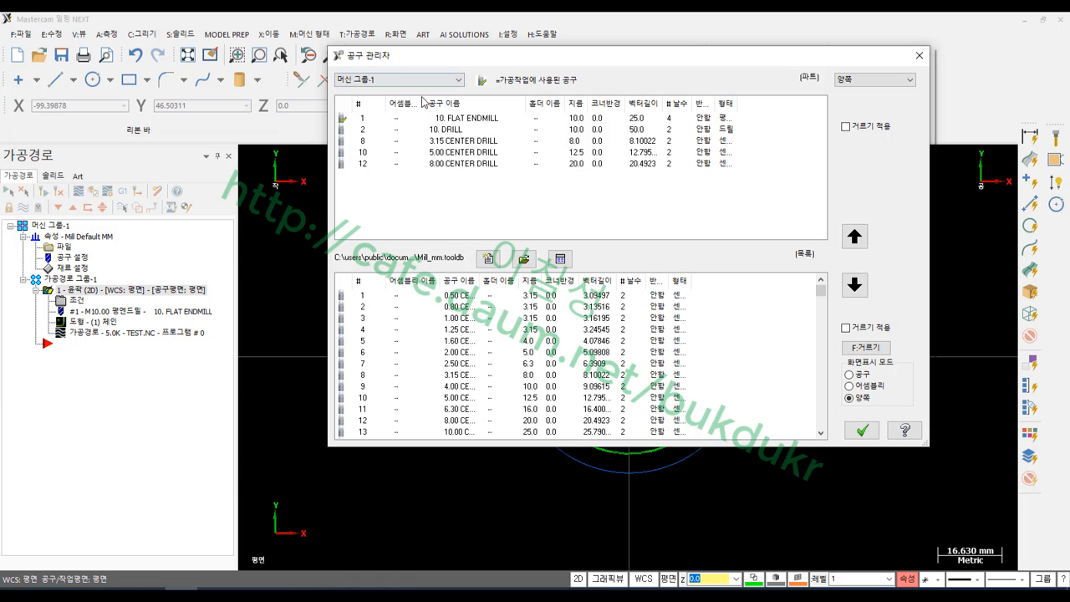
pyautogui.click(83, 590)
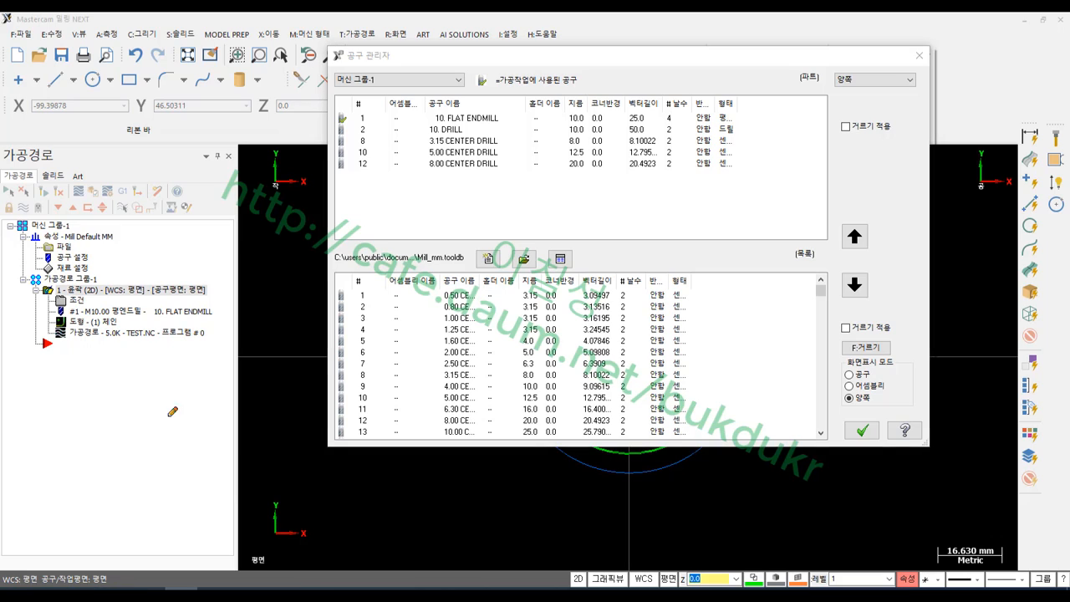
pyautogui.moveTo(351, 126)
pyautogui.mouseDown()
pyautogui.moveTo(331, 126)
pyautogui.moveTo(335, 111)
pyautogui.moveTo(351, 125)
pyautogui.mouseUp()
pyautogui.rightClick(388, 214)
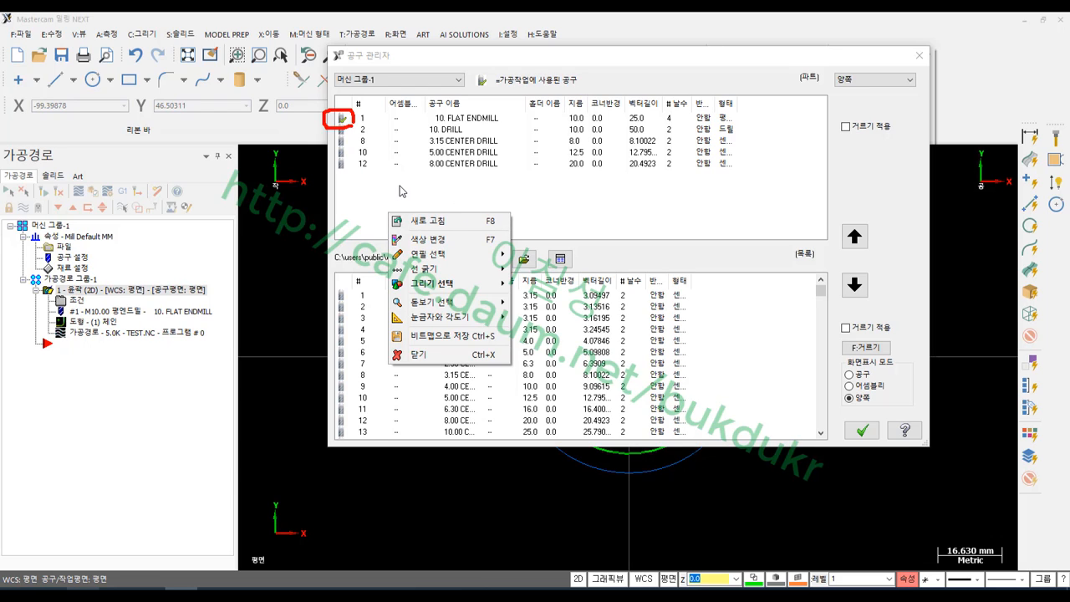
pyautogui.click(616, 201)
pyautogui.rightClick(586, 204)
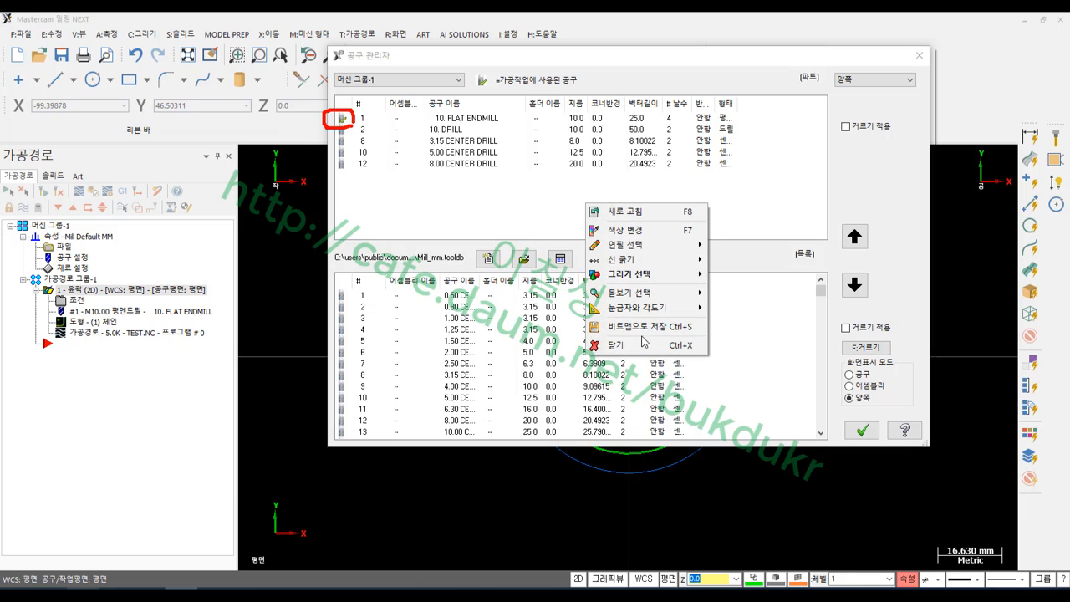
pyautogui.click(644, 345)
pyautogui.moveTo(458, 191); pyautogui.dragTo(368, 144)
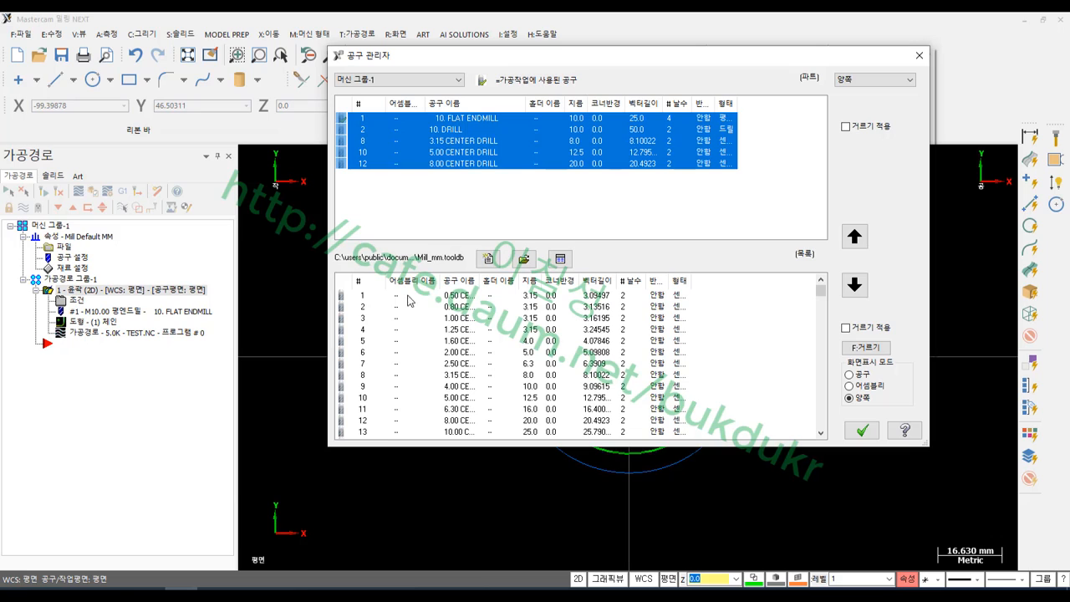
pyautogui.click(447, 210)
pyautogui.moveTo(500, 209); pyautogui.dragTo(424, 112)
pyautogui.click(573, 211)
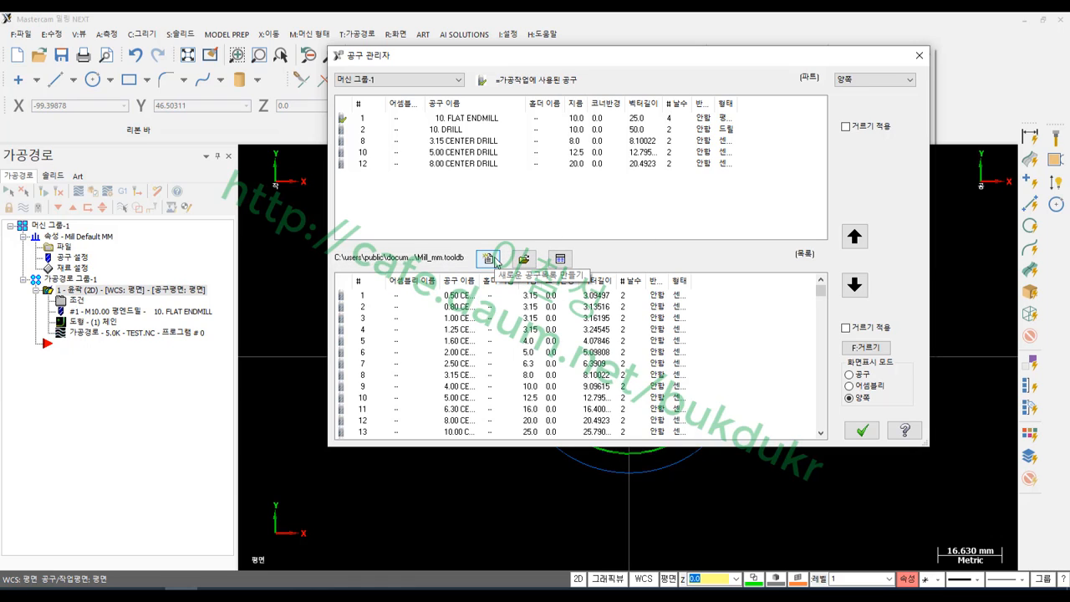
pyautogui.click(104, 587)
pyautogui.moveTo(473, 294)
pyautogui.mouseDown()
pyautogui.moveTo(489, 224)
pyautogui.moveTo(507, 280)
pyautogui.moveTo(477, 290)
pyautogui.mouseUp()
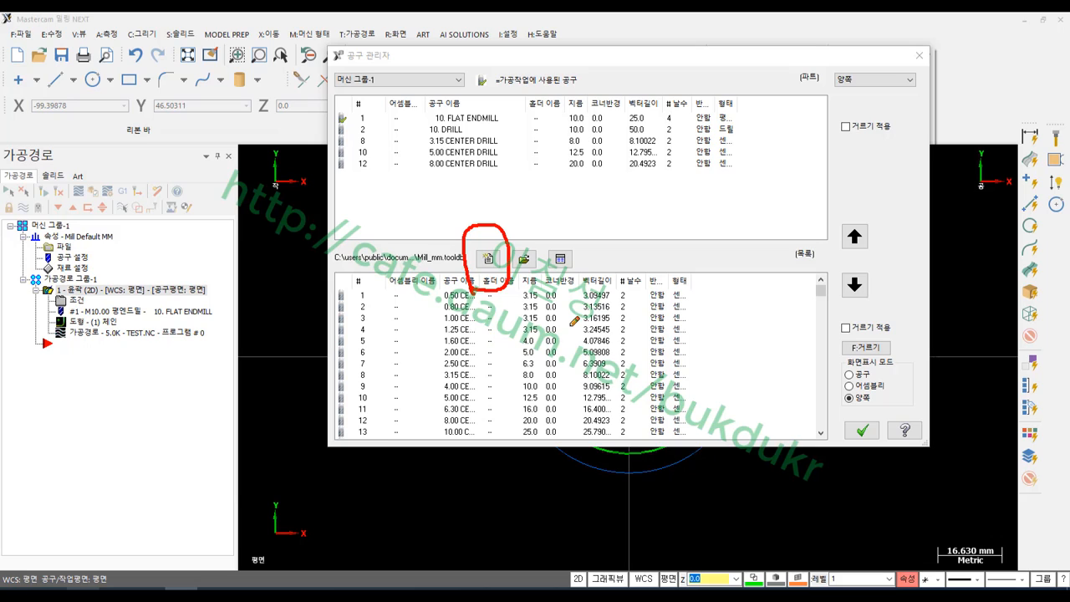
pyautogui.moveTo(509, 233); pyautogui.dragTo(568, 239)
pyautogui.moveTo(579, 224); pyautogui.dragTo(592, 243)
pyautogui.moveTo(594, 229)
pyautogui.mouseDown()
pyautogui.moveTo(608, 246)
pyautogui.moveTo(660, 243)
pyautogui.moveTo(671, 221)
pyautogui.moveTo(692, 235)
pyautogui.moveTo(675, 249)
pyautogui.mouseUp()
pyautogui.moveTo(661, 246); pyautogui.dragTo(687, 258)
pyautogui.moveTo(502, 104)
pyautogui.mouseDown()
pyautogui.moveTo(505, 178)
pyautogui.moveTo(418, 220)
pyautogui.moveTo(431, 256)
pyautogui.mouseUp()
pyautogui.moveTo(430, 240)
pyautogui.mouseDown()
pyautogui.moveTo(438, 254)
pyautogui.moveTo(435, 241)
pyautogui.mouseUp()
pyautogui.rightClick(672, 306)
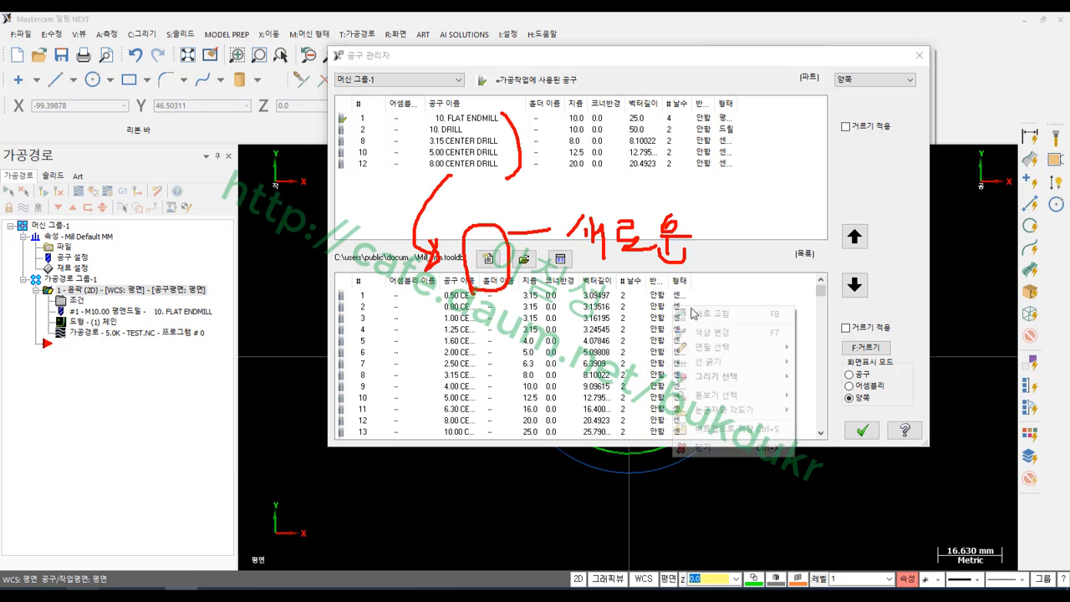
pyautogui.click(706, 448)
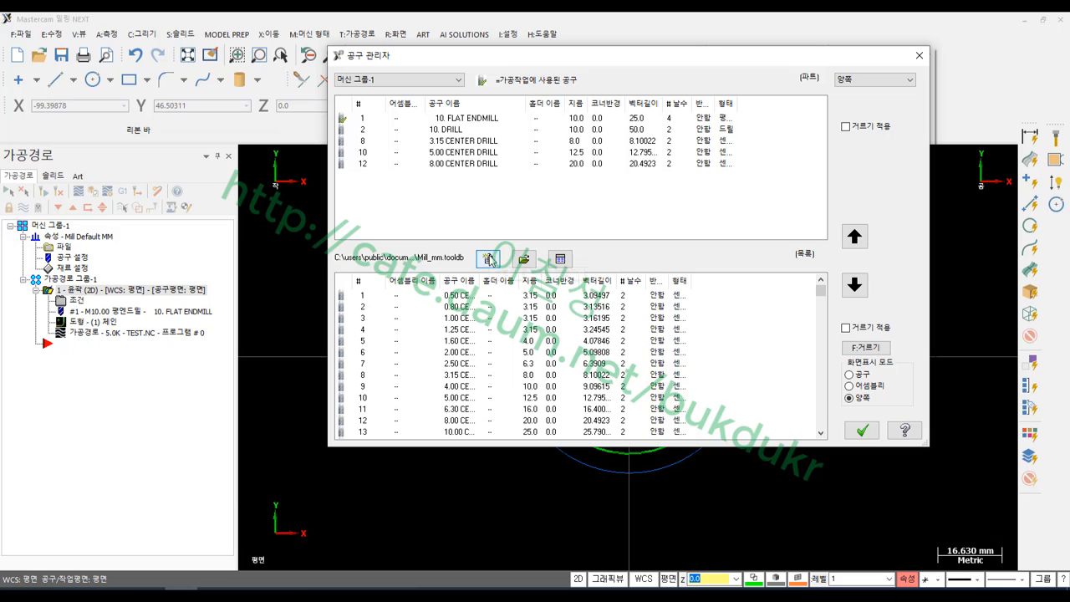
# Step: Create a new tool library named MMMM in the mill Tools folder
pyautogui.click(489, 260)
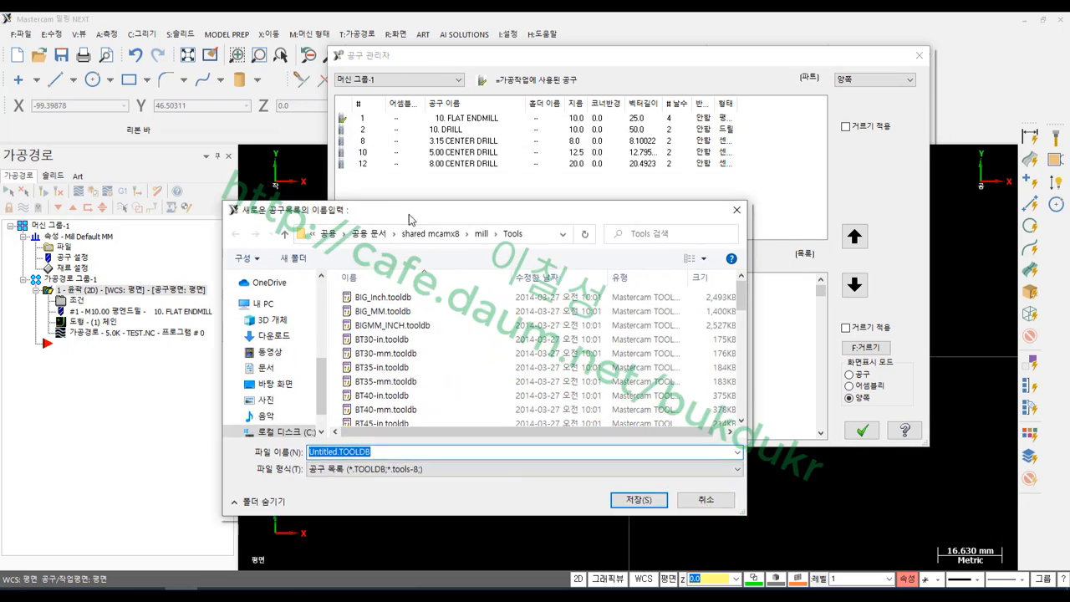
pyautogui.moveTo(408, 220); pyautogui.dragTo(200, 268)
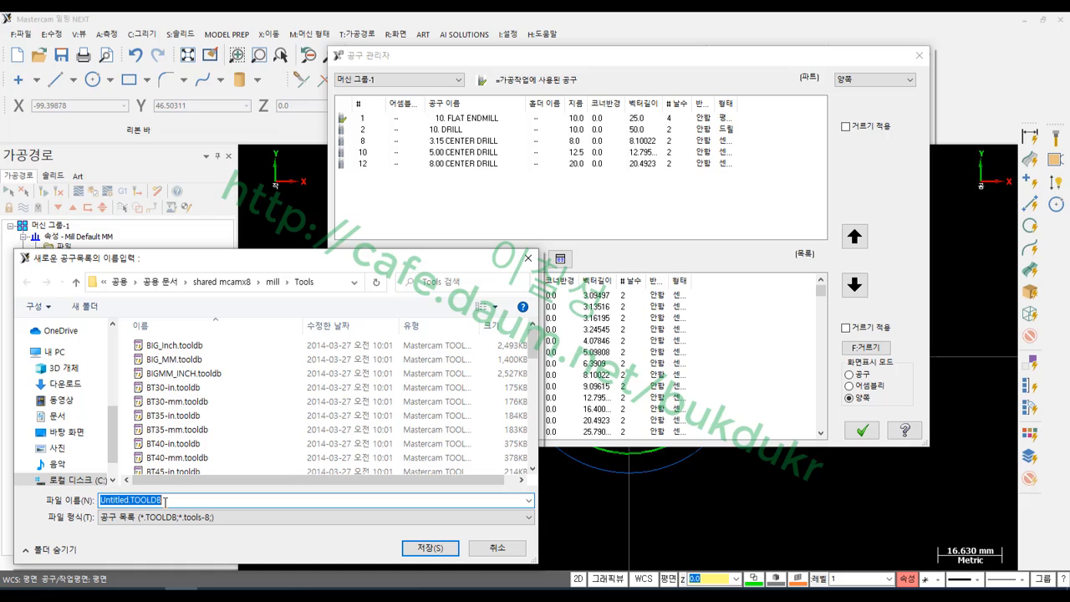
pyautogui.write('MMMM')
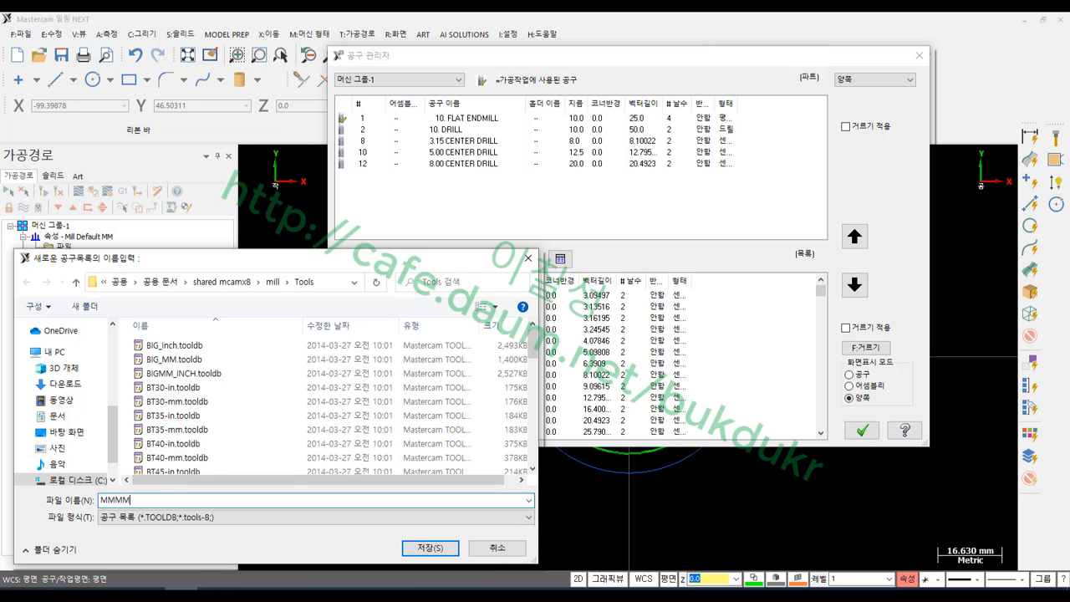
pyautogui.click(440, 554)
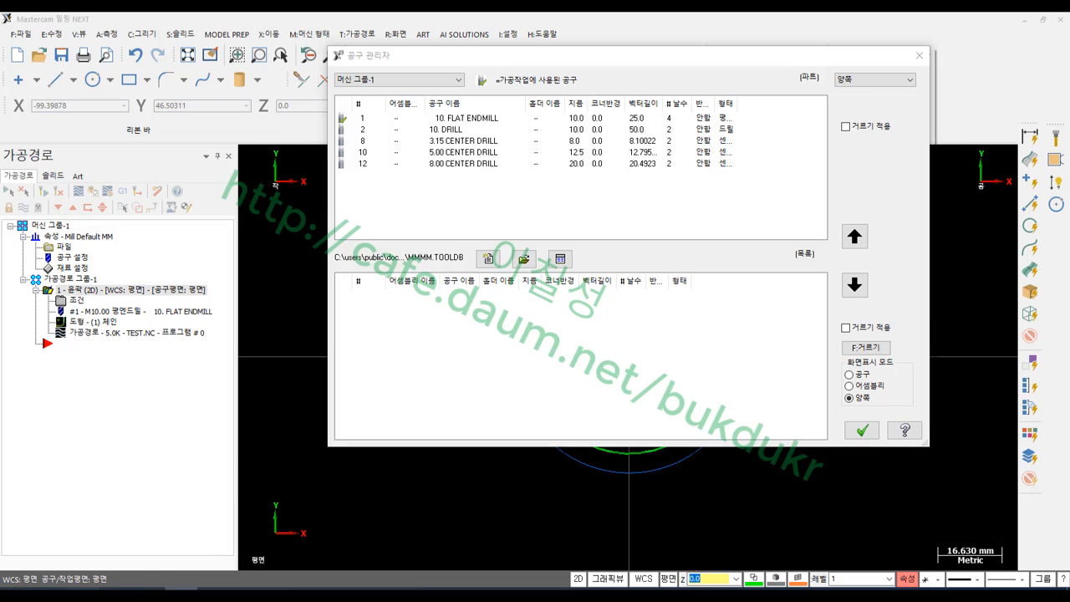
pyautogui.moveTo(460, 279)
pyautogui.mouseDown()
pyautogui.moveTo(408, 242)
pyautogui.moveTo(467, 231)
pyautogui.moveTo(470, 287)
pyautogui.moveTo(405, 264)
pyautogui.mouseUp()
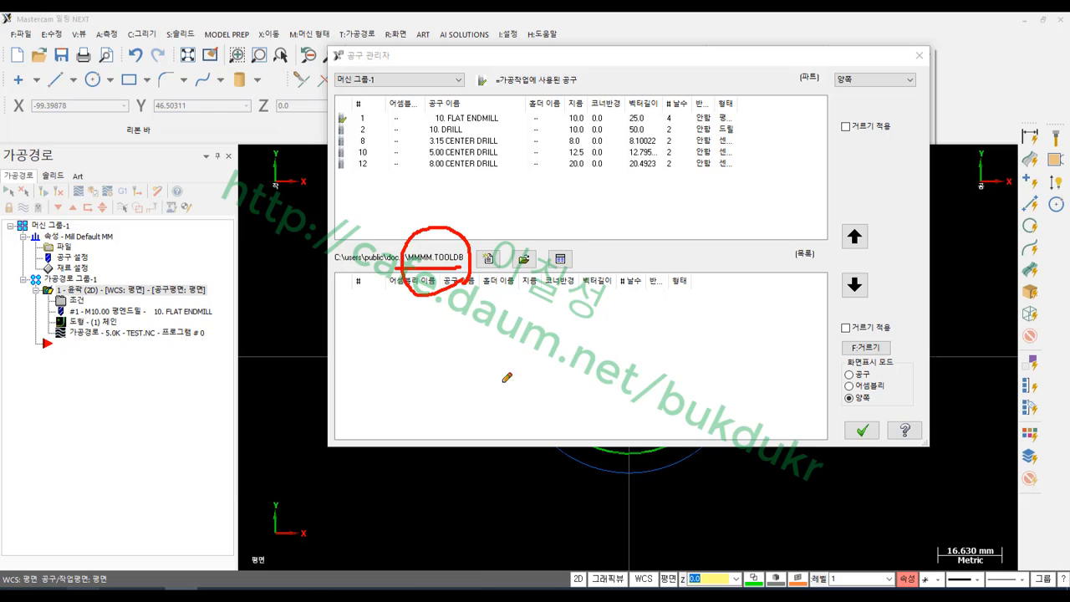
pyautogui.moveTo(547, 424)
pyautogui.mouseDown()
pyautogui.moveTo(396, 338)
pyautogui.moveTo(735, 391)
pyautogui.moveTo(502, 419)
pyautogui.mouseUp()
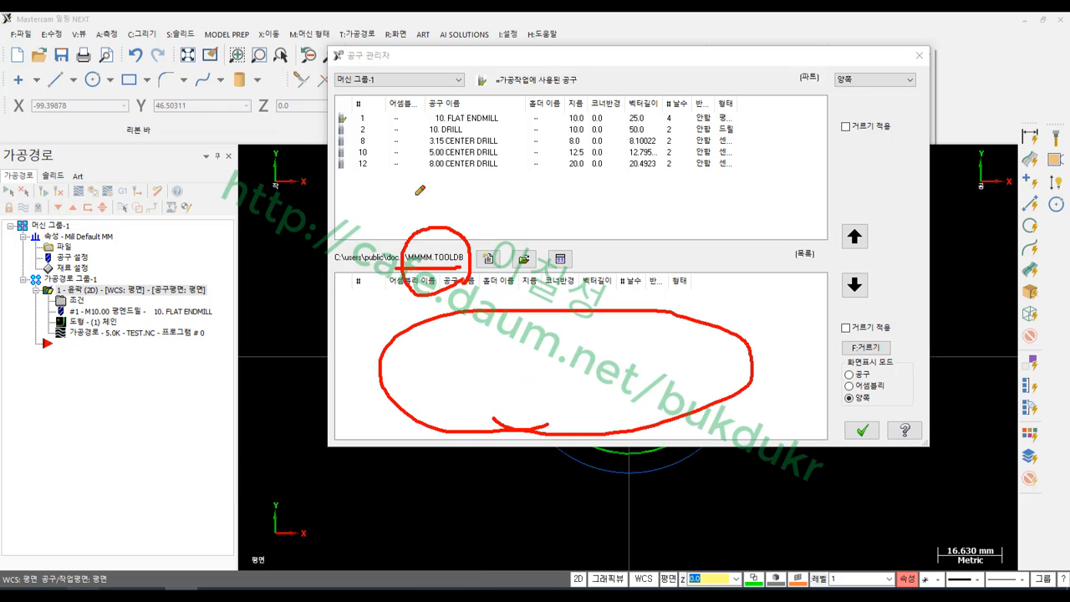
pyautogui.moveTo(460, 191)
pyautogui.mouseDown()
pyautogui.moveTo(328, 163)
pyautogui.moveTo(354, 93)
pyautogui.moveTo(687, 99)
pyautogui.moveTo(655, 170)
pyautogui.moveTo(439, 189)
pyautogui.mouseUp()
pyautogui.moveTo(690, 171)
pyautogui.mouseDown()
pyautogui.moveTo(666, 316)
pyautogui.moveTo(649, 341)
pyautogui.moveTo(723, 322)
pyautogui.moveTo(697, 324)
pyautogui.mouseUp()
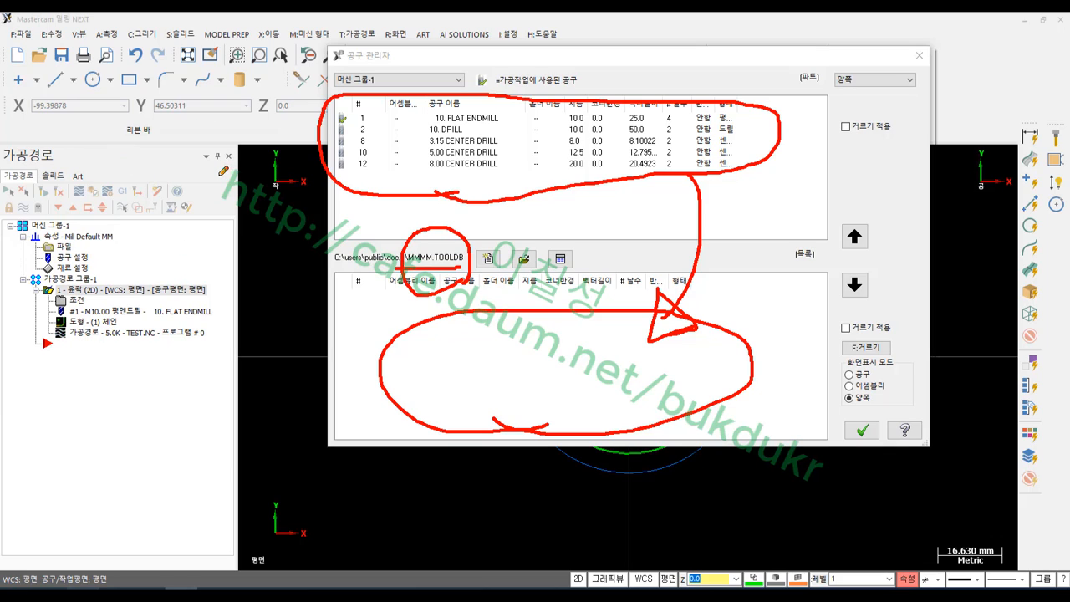
pyautogui.moveTo(534, 160)
pyautogui.mouseDown()
pyautogui.moveTo(426, 97)
pyautogui.moveTo(531, 148)
pyautogui.mouseUp()
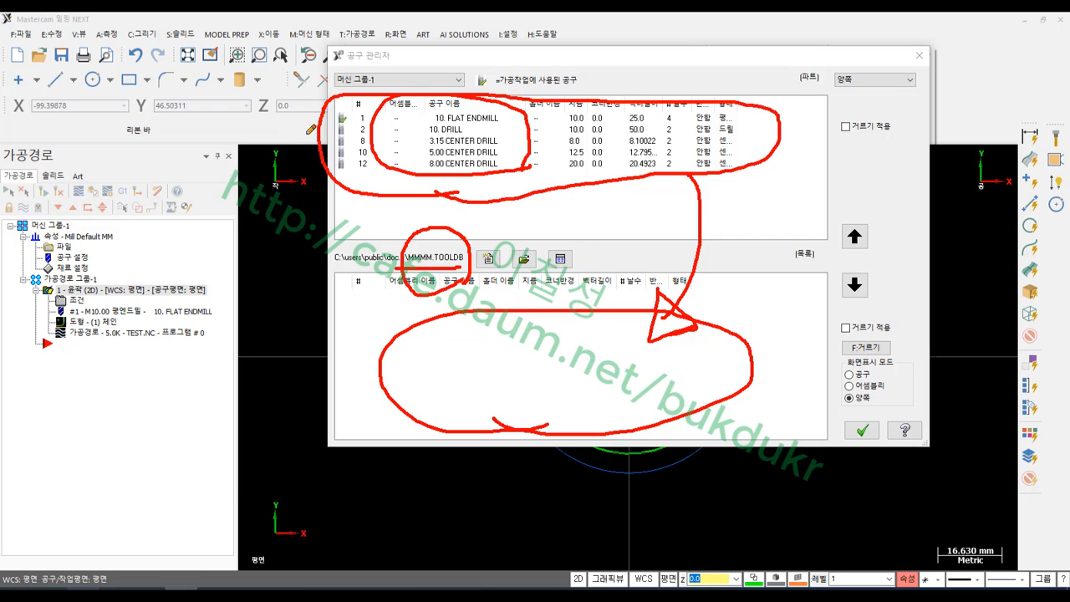
pyautogui.rightClick(339, 217)
pyautogui.click(384, 368)
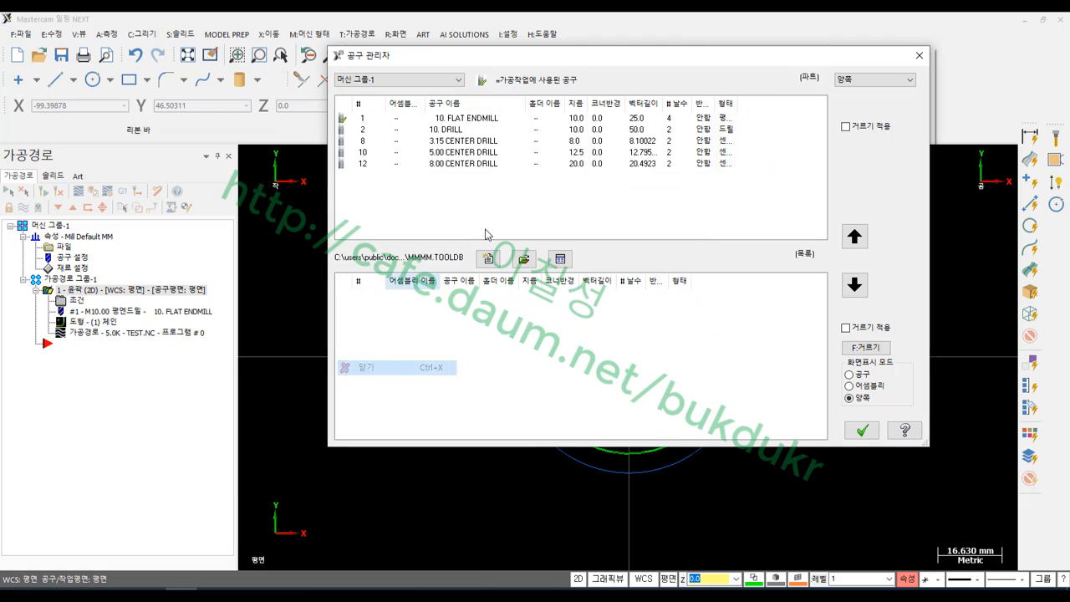
# Step: Copy all five of the machine group's tools into the MMMM library and close the tool manager
pyautogui.moveTo(502, 207); pyautogui.dragTo(372, 115)
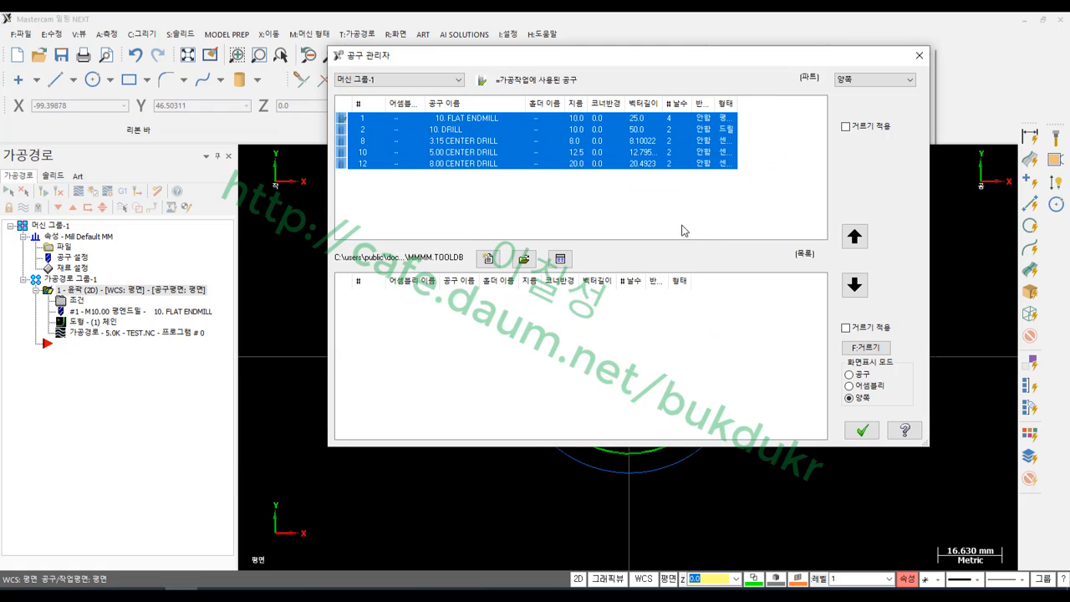
pyautogui.click(855, 285)
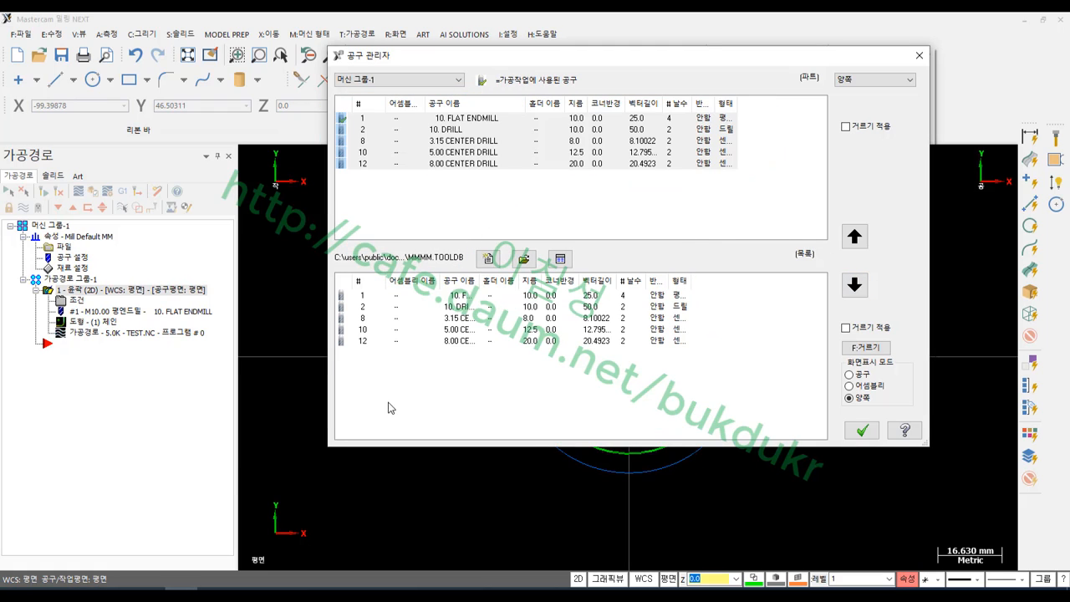
pyautogui.moveTo(467, 402); pyautogui.dragTo(336, 288)
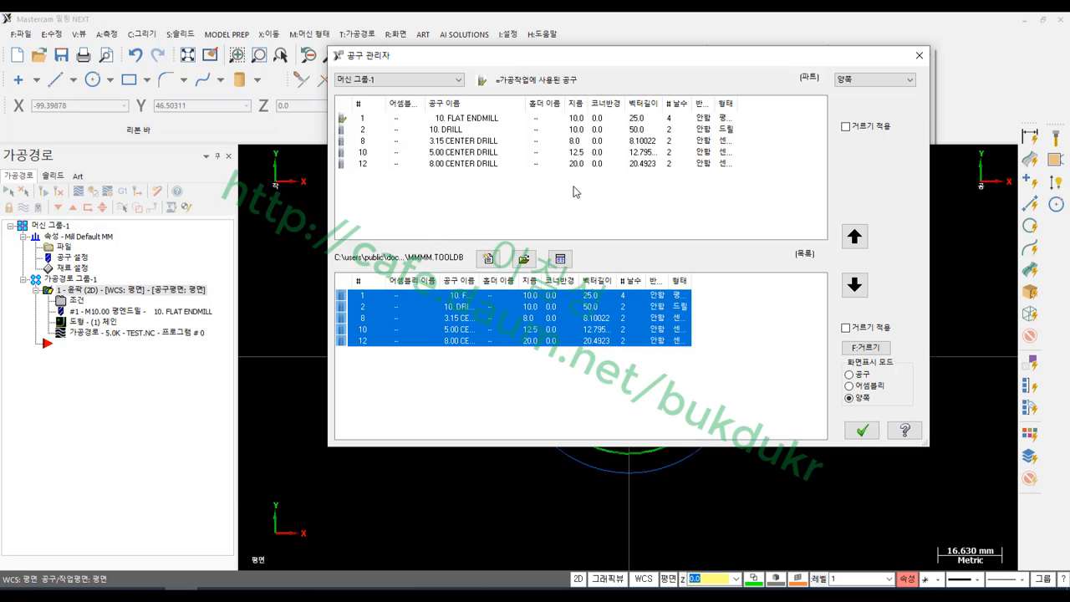
pyautogui.click(861, 430)
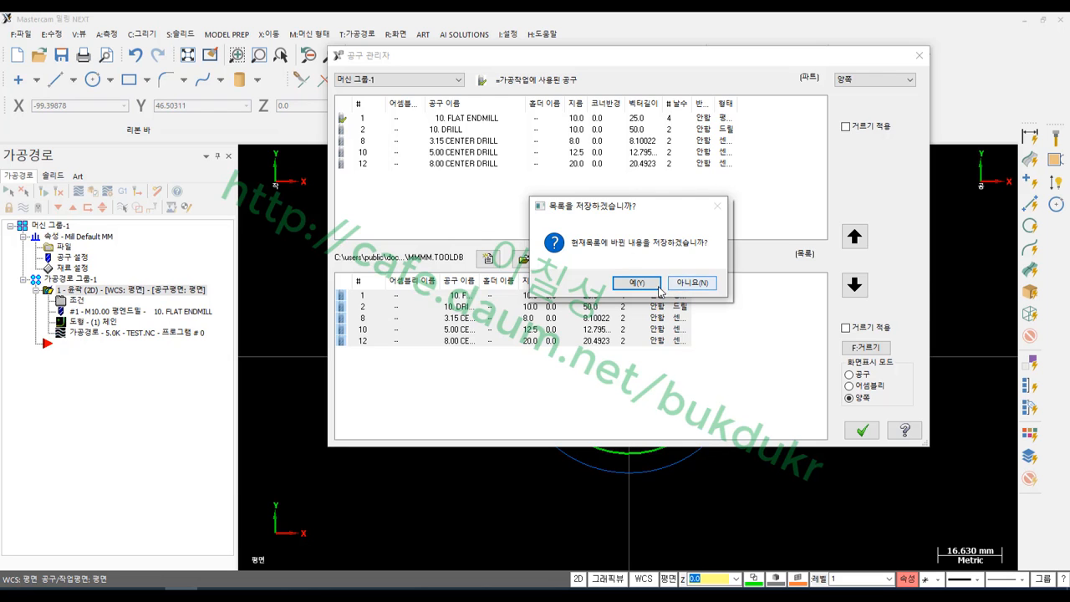
pyautogui.click(692, 283)
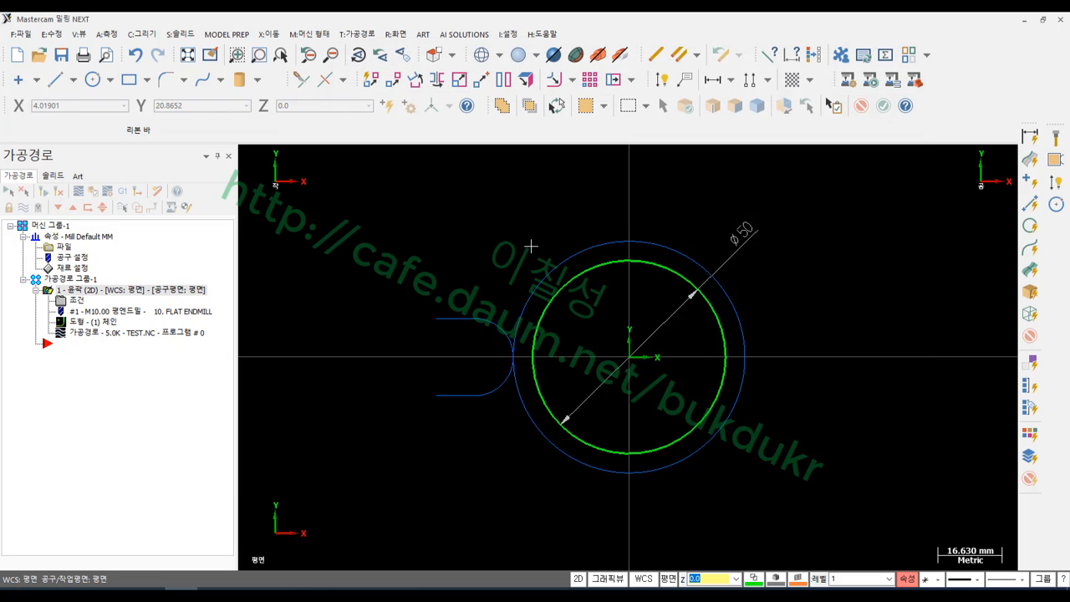
# Step: Look through the tools listed in the existing contour operation's parameters, then leave the parameters without applying anything
pyautogui.scroll(-1, 530, 247)
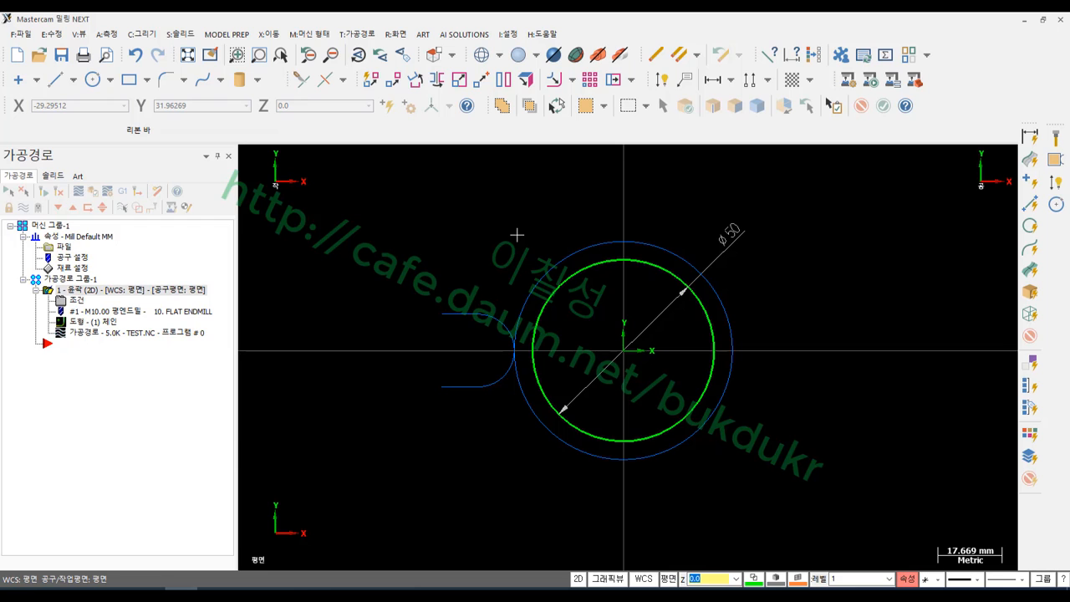
pyautogui.scroll(1, 517, 235)
pyautogui.scroll(-5, 517, 235)
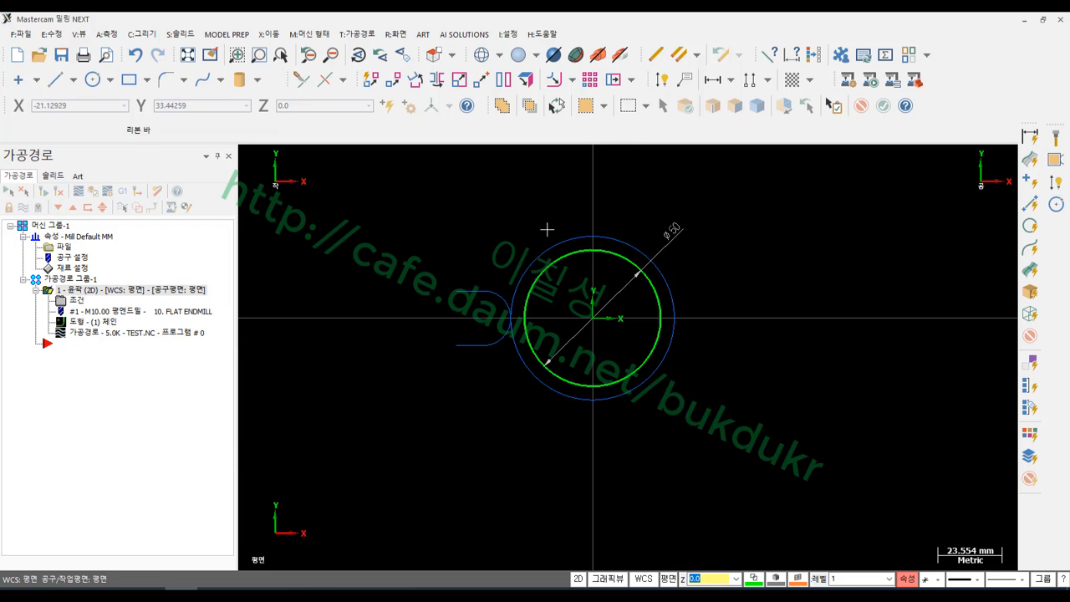
pyautogui.click(77, 301)
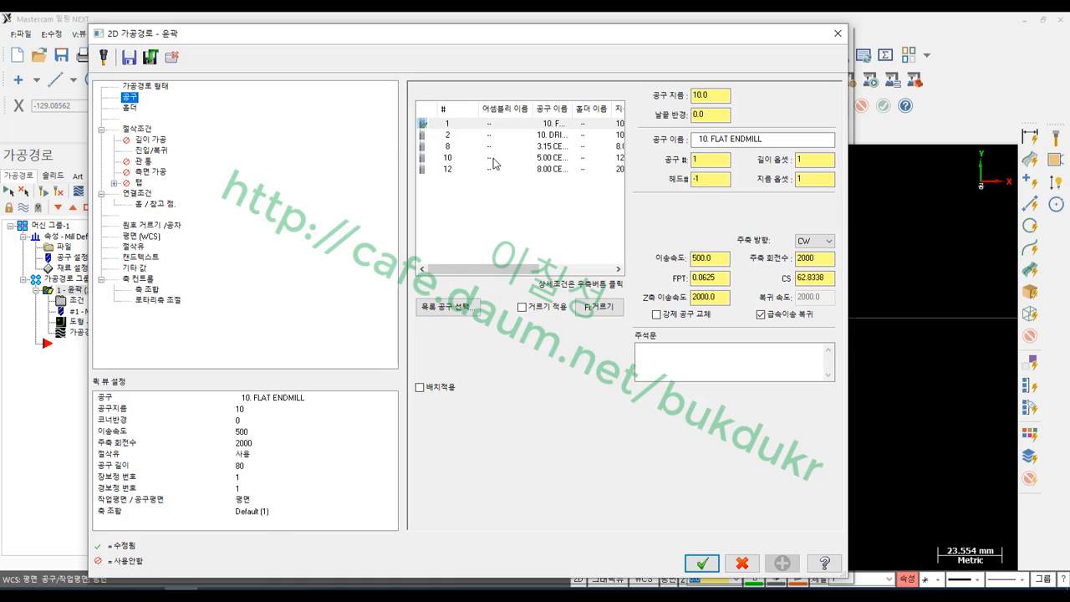
pyautogui.click(437, 123)
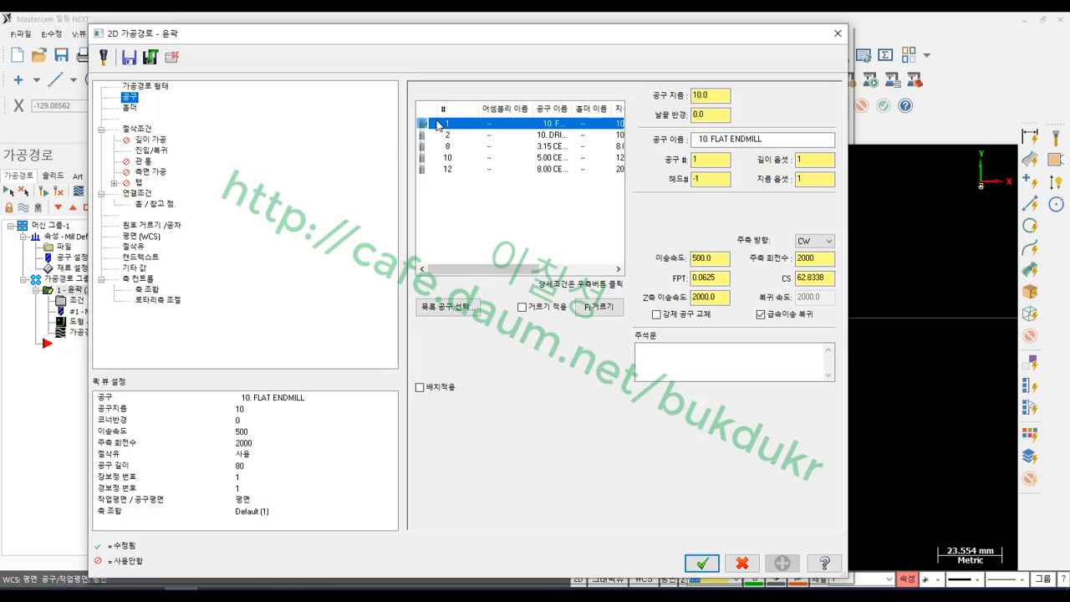
pyautogui.click(447, 135)
pyautogui.click(447, 157)
pyautogui.click(450, 168)
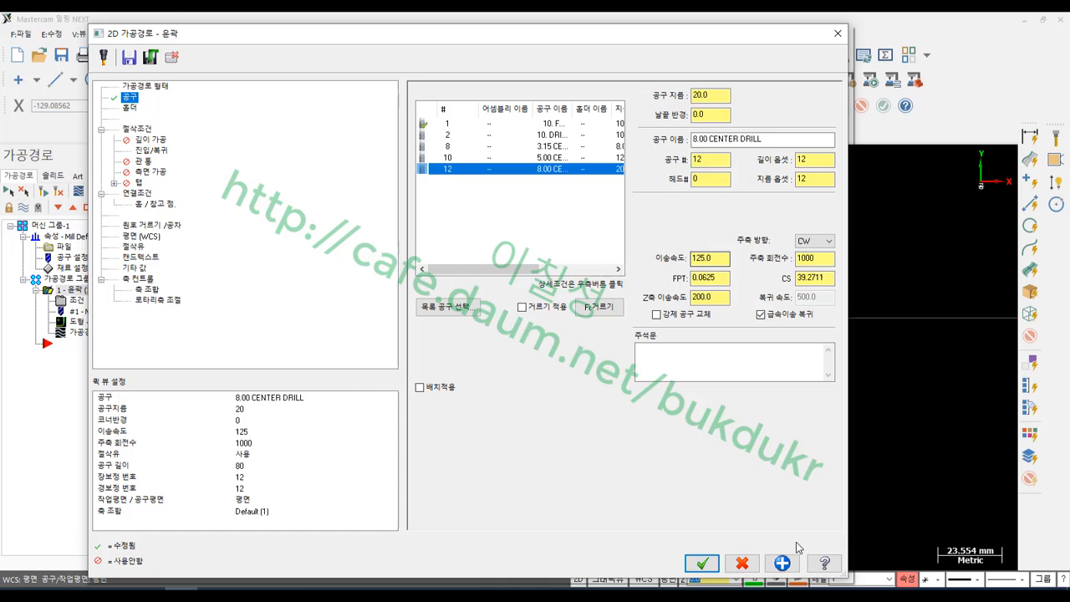
pyautogui.click(752, 568)
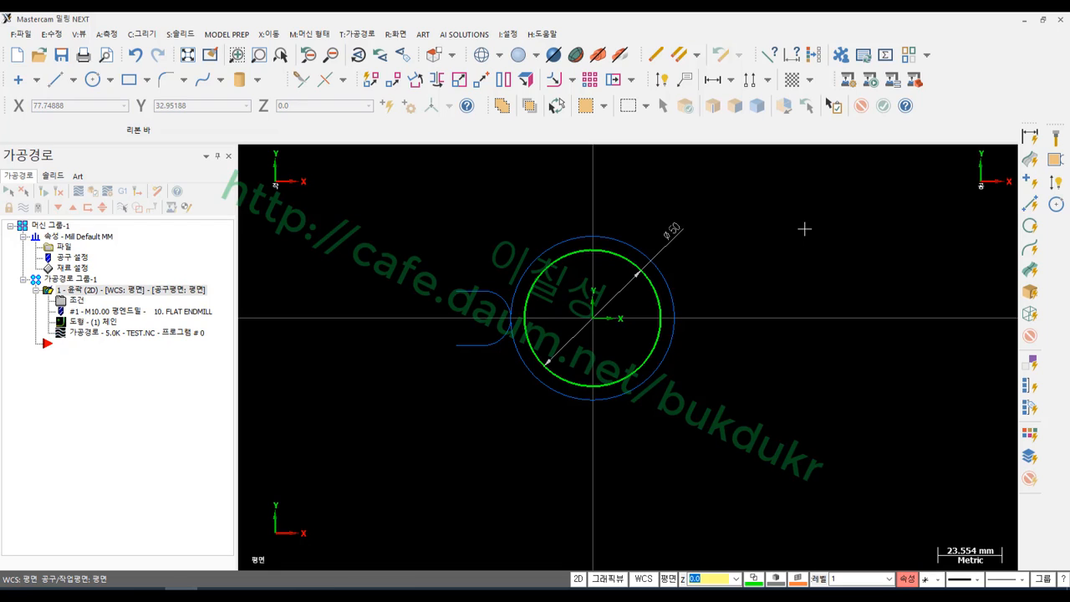
# Step: Start a new file without saving the current one and draw a circle about 106 mm in diameter centred on the origin
pyautogui.click(16, 57)
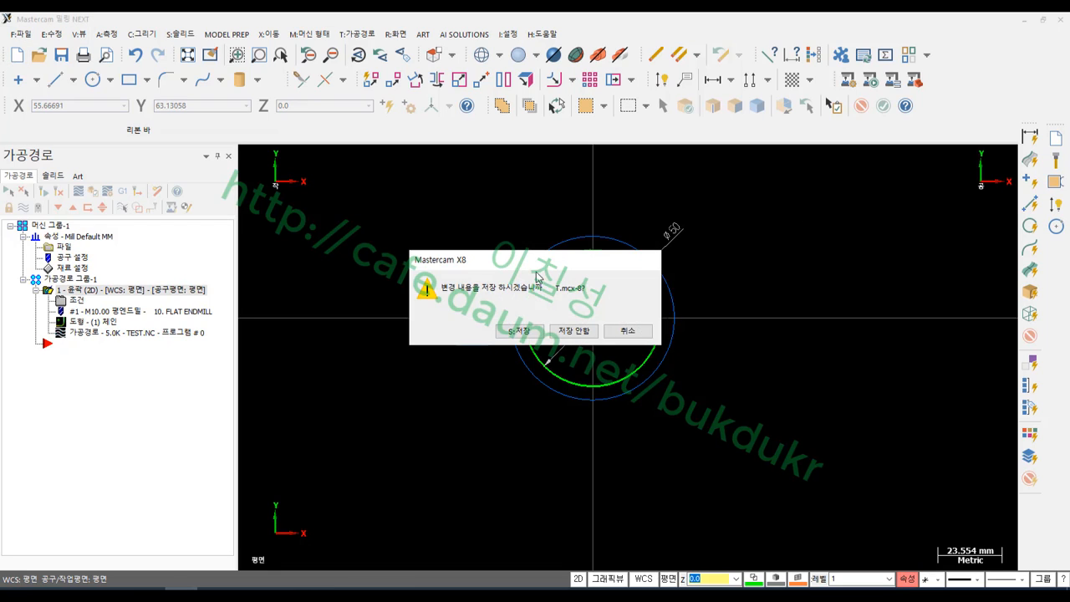
pyautogui.click(574, 330)
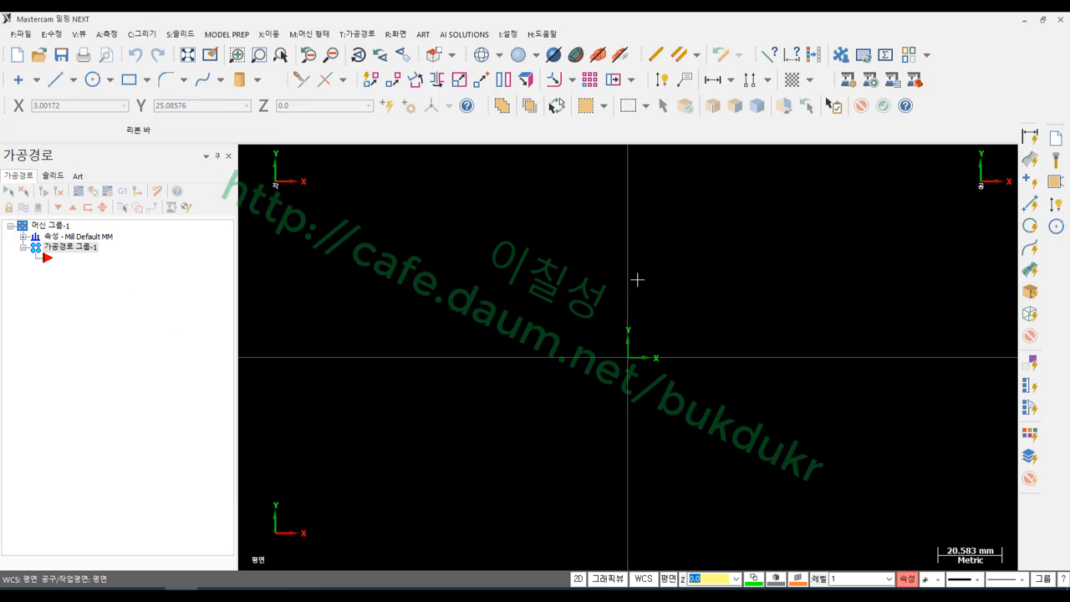
pyautogui.click(95, 77)
pyautogui.click(628, 358)
pyautogui.click(713, 209)
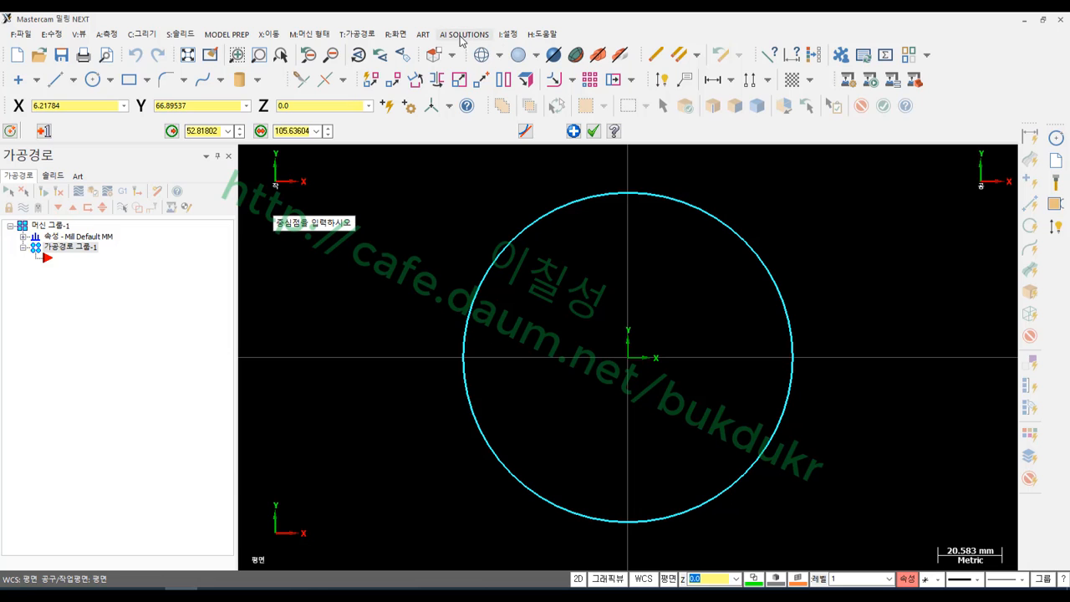
# Step: Start a contour toolpath with the circle as its chain
pyautogui.click(358, 33)
pyautogui.click(372, 44)
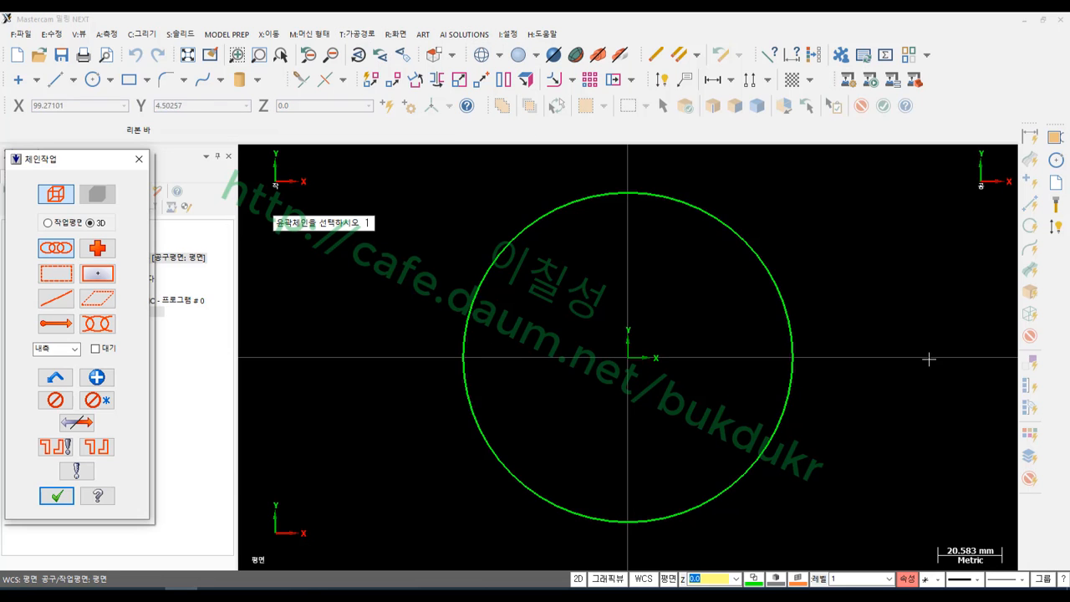
pyautogui.click(792, 360)
pyautogui.click(56, 495)
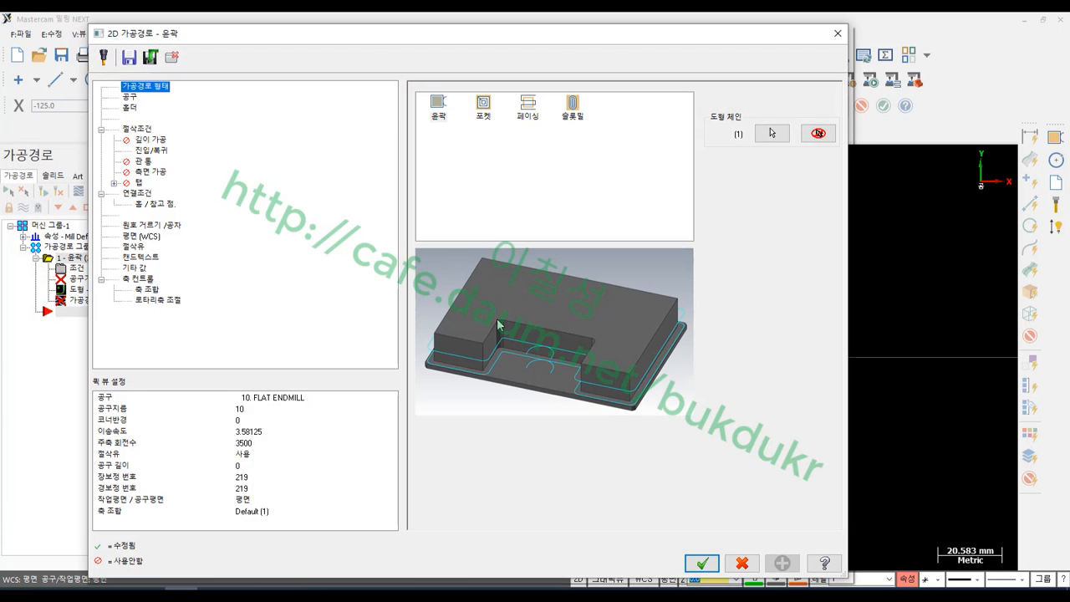
# Step: Open the library tool selection for the contour toolpath and look through the flat endmills of the Mill_mm library
pyautogui.click(132, 98)
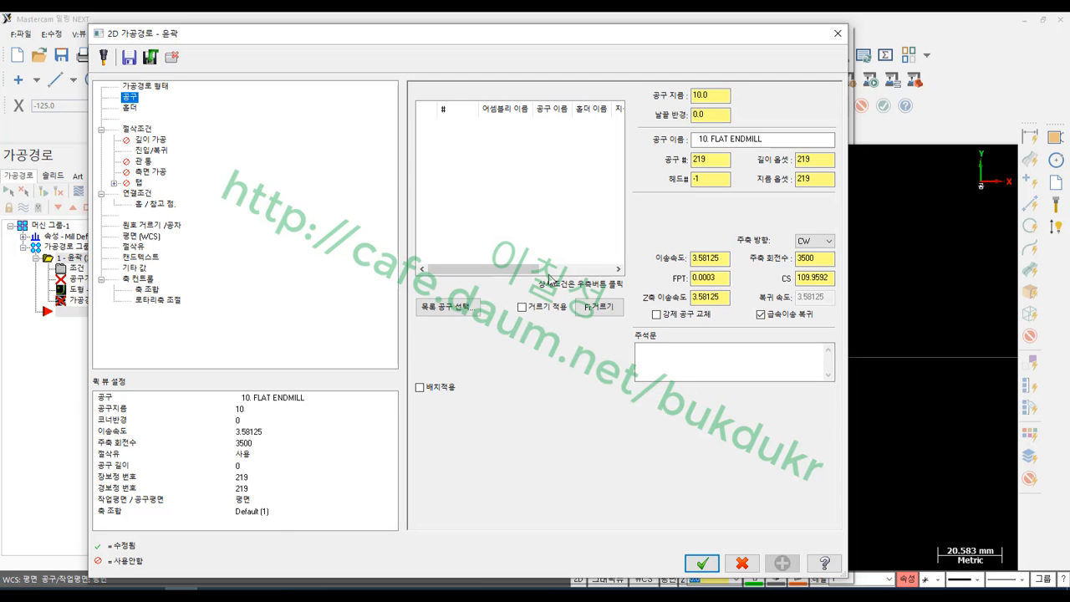
pyautogui.click(453, 308)
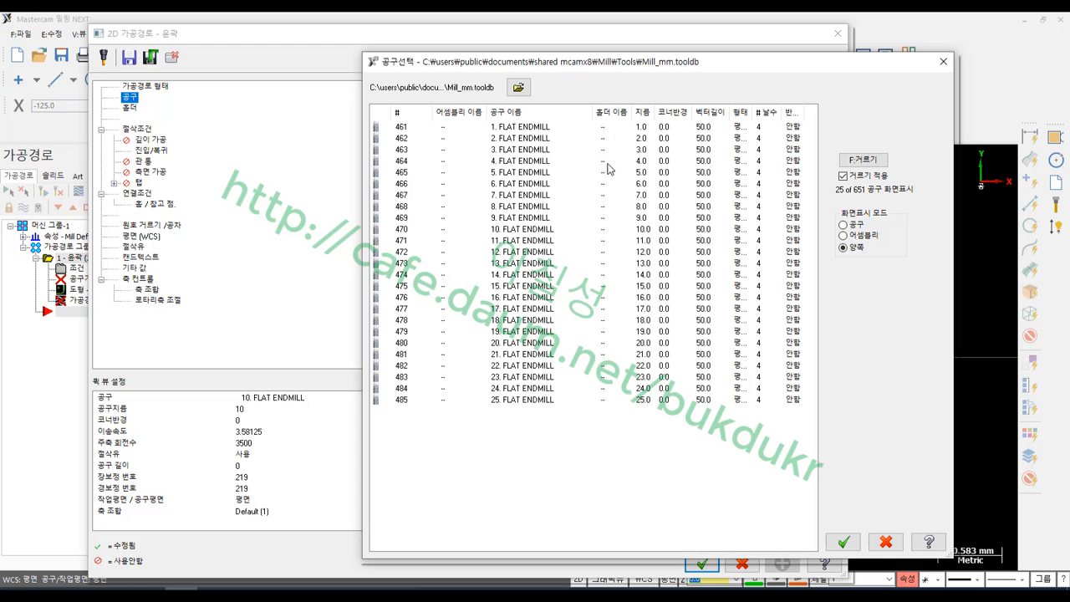
pyautogui.click(518, 127)
pyautogui.click(522, 171)
pyautogui.click(525, 252)
pyautogui.click(526, 320)
pyautogui.click(528, 377)
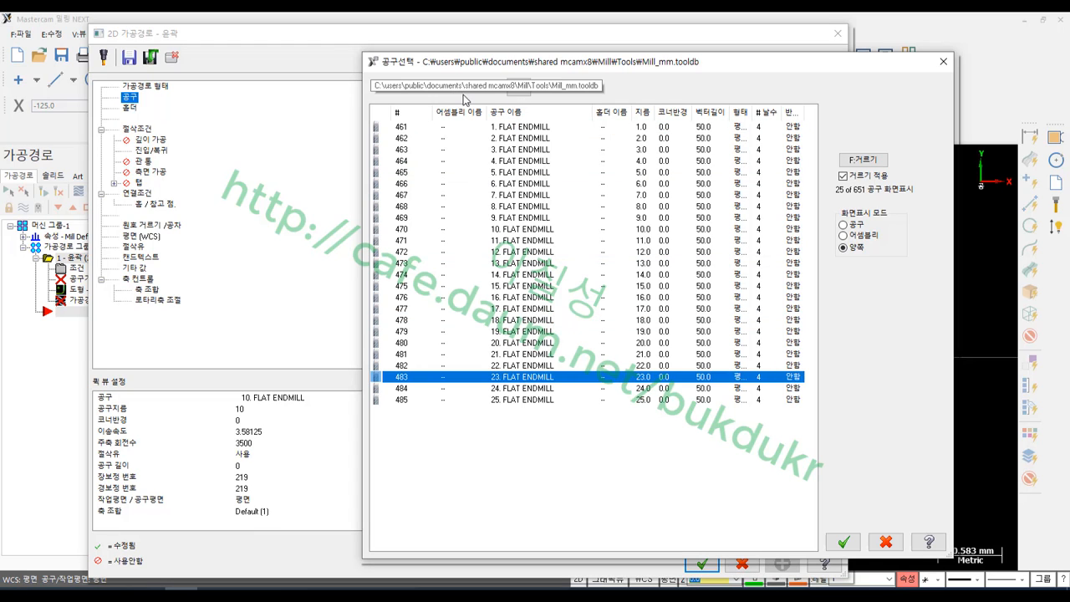
pyautogui.click(512, 127)
pyautogui.click(509, 208)
pyautogui.click(516, 286)
pyautogui.click(513, 344)
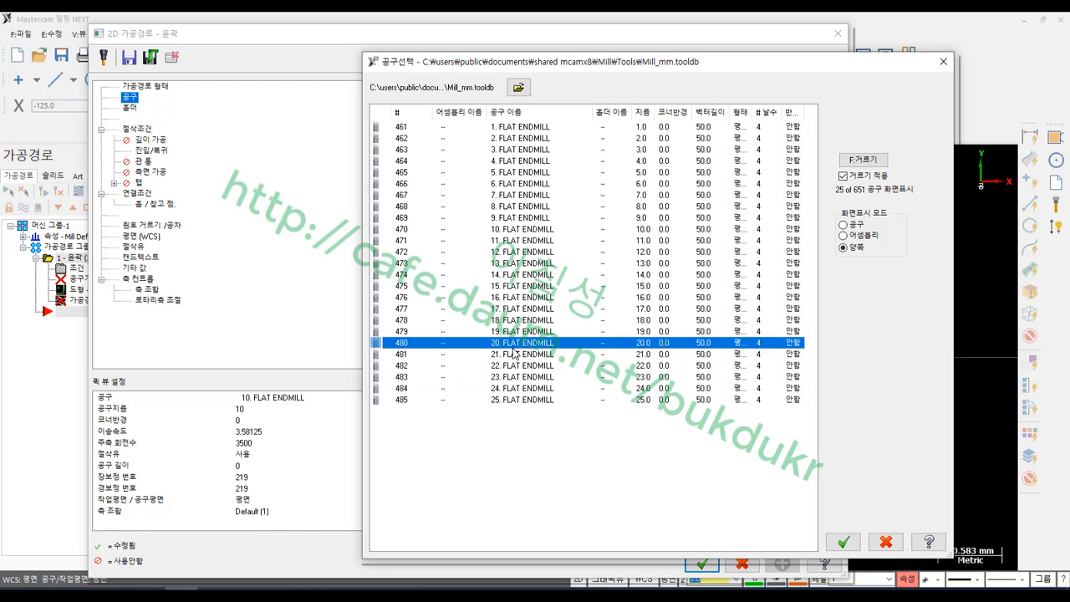
pyautogui.click(512, 388)
pyautogui.click(525, 148)
pyautogui.click(524, 206)
pyautogui.click(526, 298)
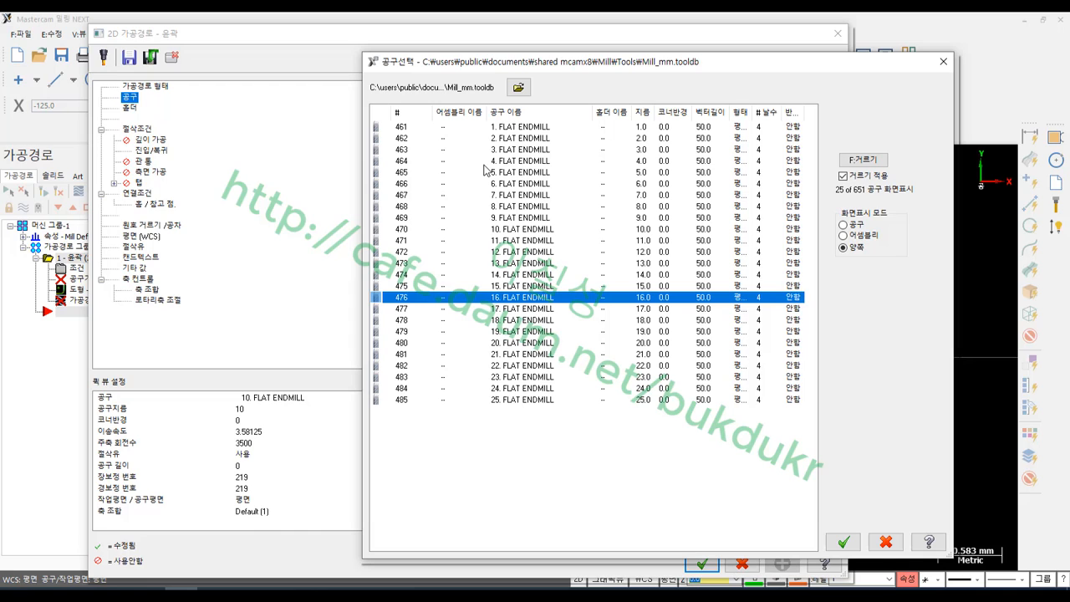
# Step: Switch the tool selection to the MMMM.TOOLDB library from the mill Tools folder and turn off its filter
pyautogui.click(518, 87)
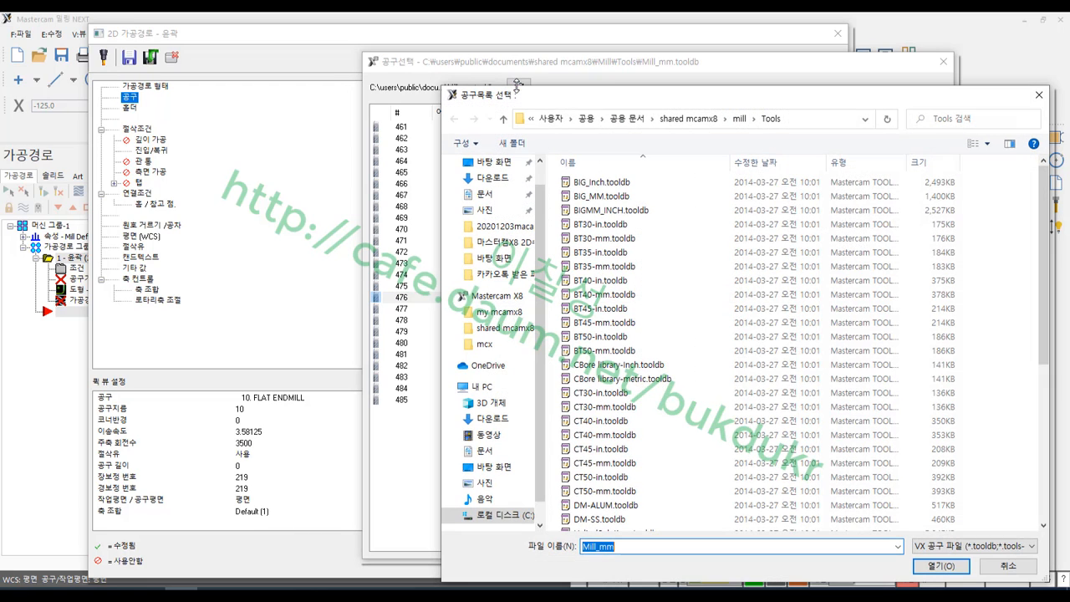
pyautogui.moveTo(607, 99); pyautogui.dragTo(452, 34)
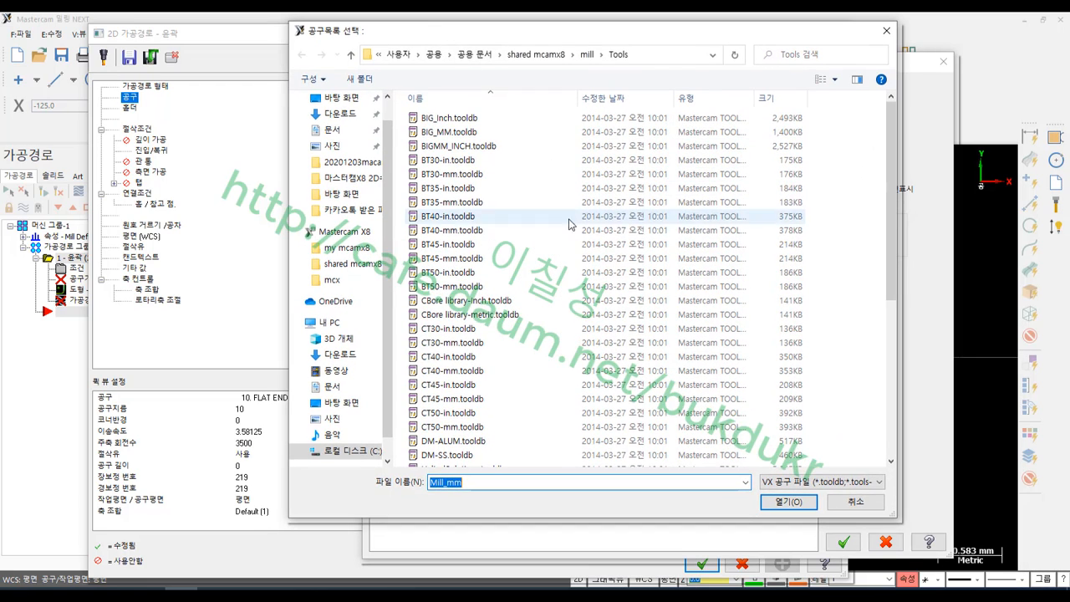
pyautogui.scroll(-7, 608, 248)
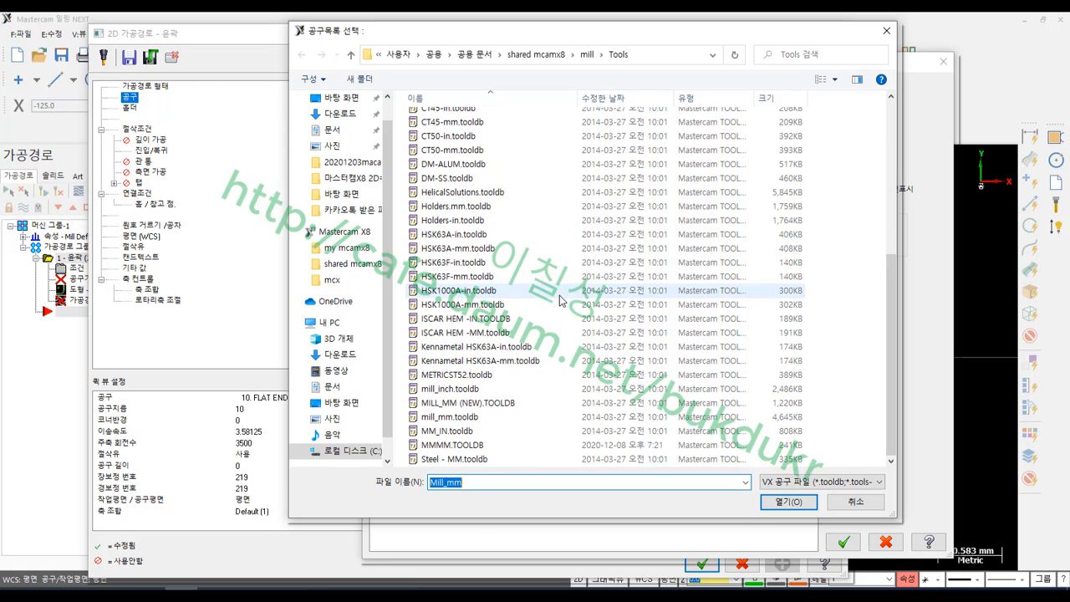
pyautogui.click(478, 446)
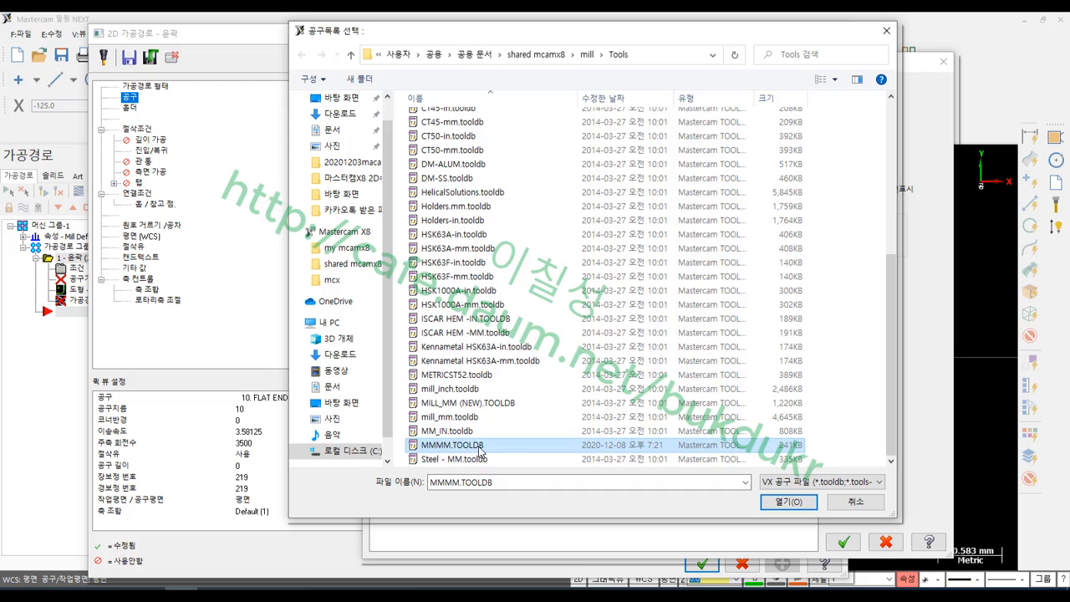
pyautogui.click(780, 501)
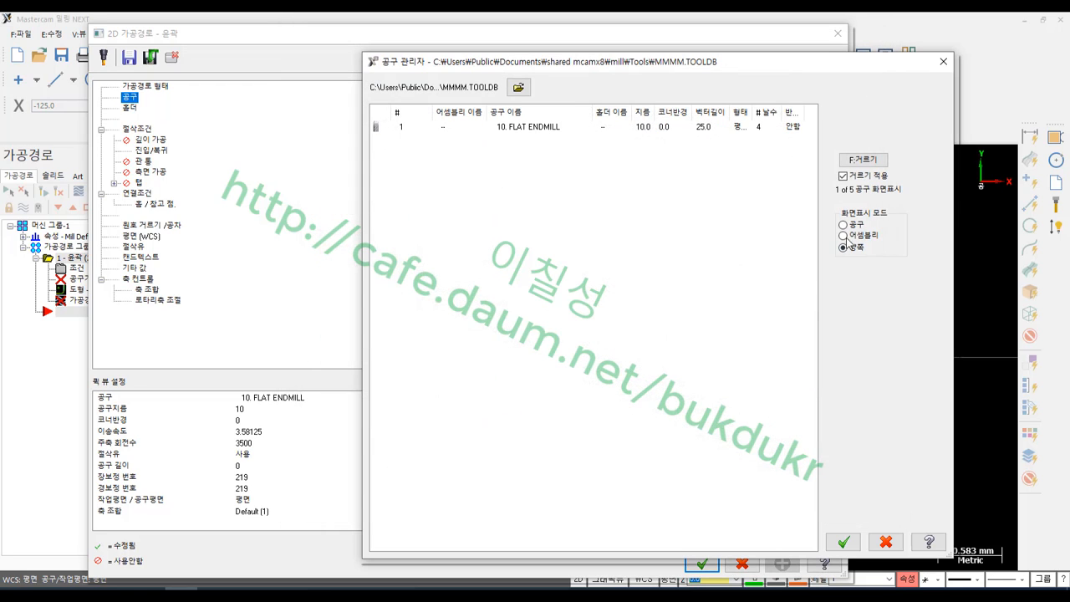
pyautogui.click(844, 176)
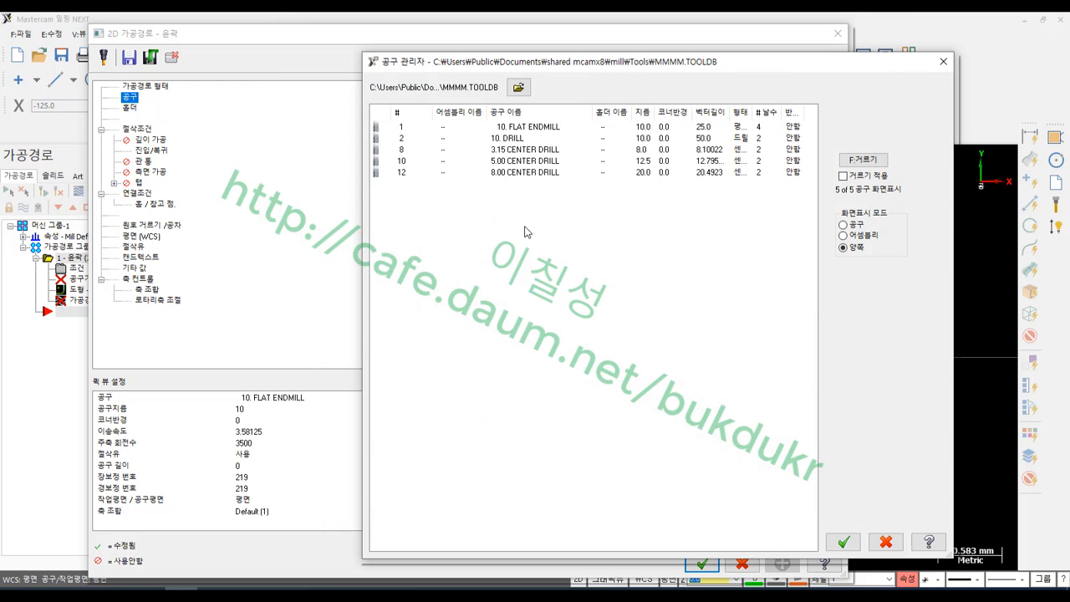
# Step: Look through the endmill and drills in the MMMM library, then leave the tool selection without choosing a tool
pyautogui.click(403, 127)
pyautogui.click(405, 171)
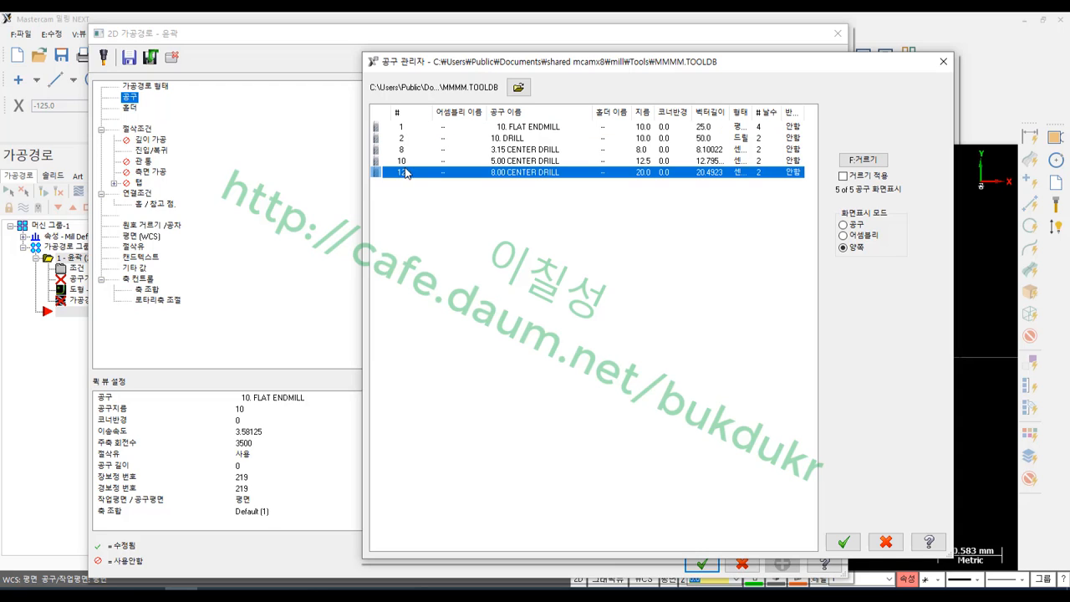
pyautogui.click(410, 128)
pyautogui.click(416, 150)
pyautogui.click(416, 160)
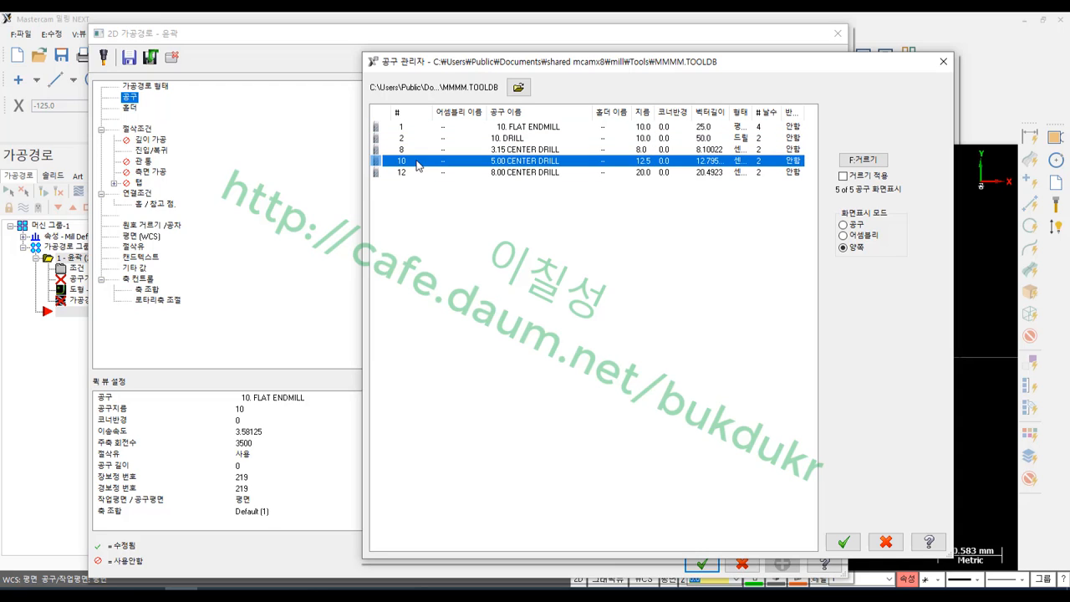
pyautogui.click(415, 173)
pyautogui.click(431, 128)
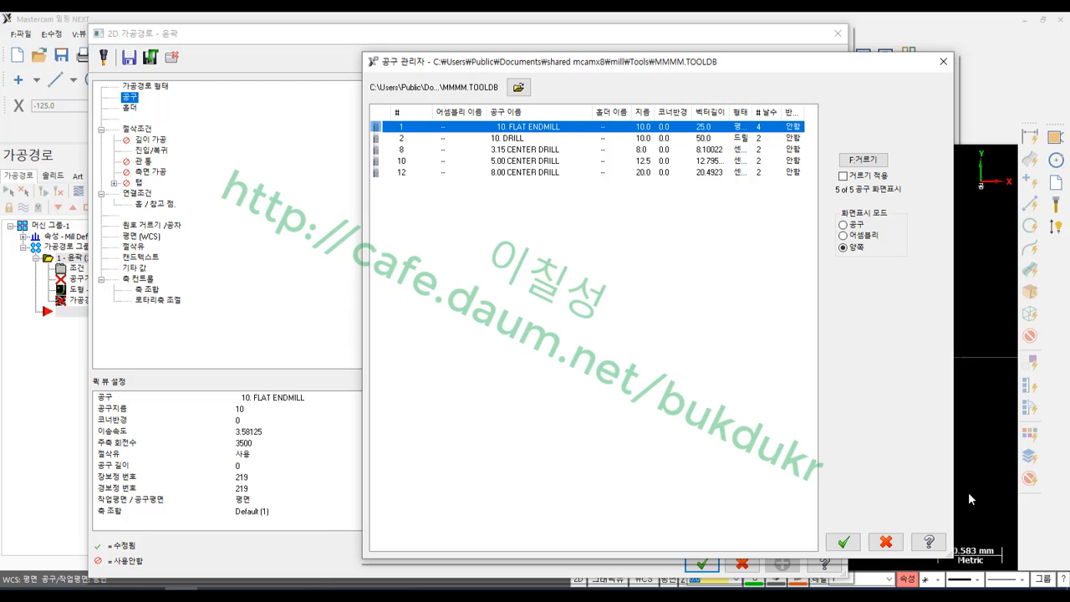
pyautogui.click(504, 287)
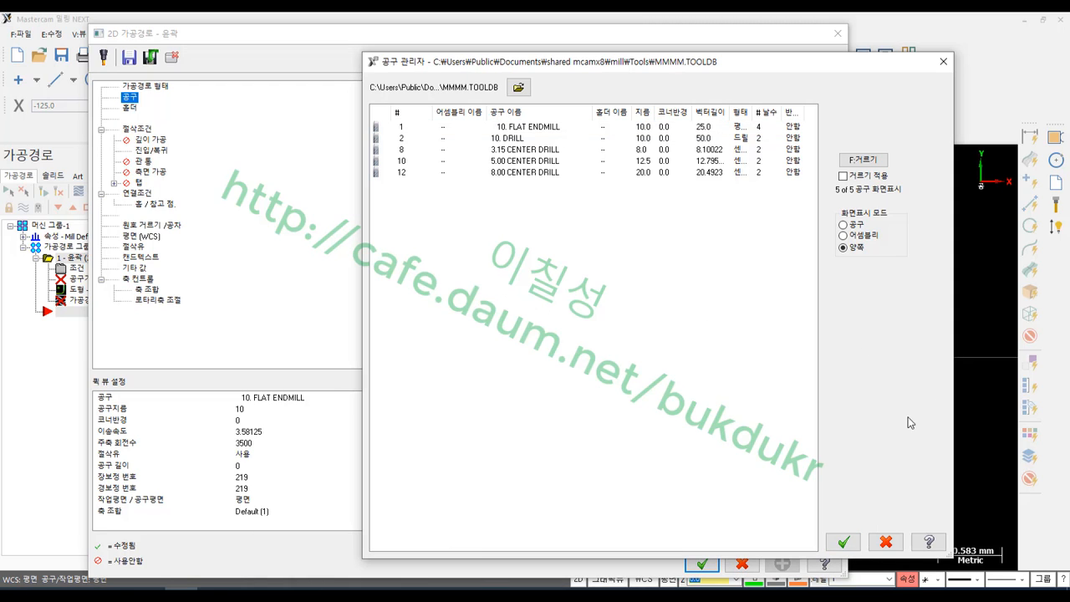
pyautogui.click(886, 542)
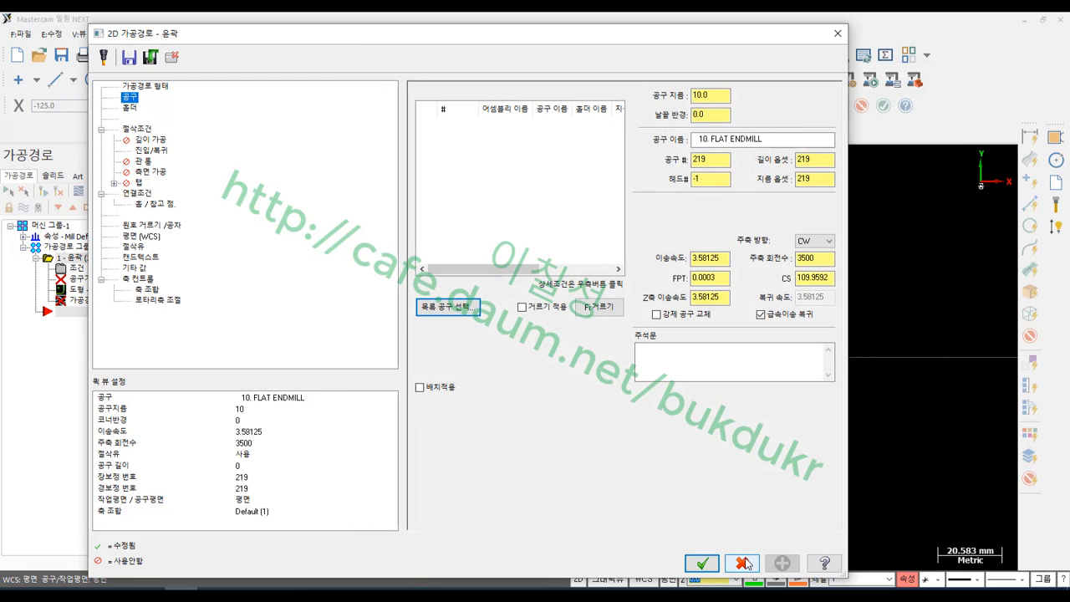
# Step: Discard the open contour toolpath and start a new one with the circle as its chain
pyautogui.click(743, 563)
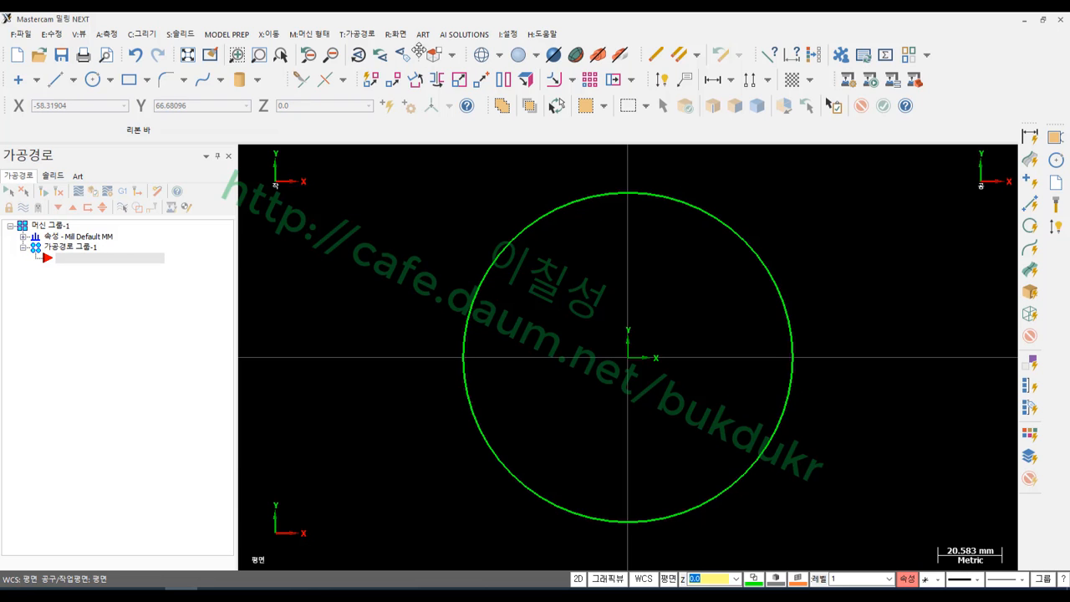
pyautogui.click(360, 34)
pyautogui.click(385, 41)
pyautogui.click(792, 368)
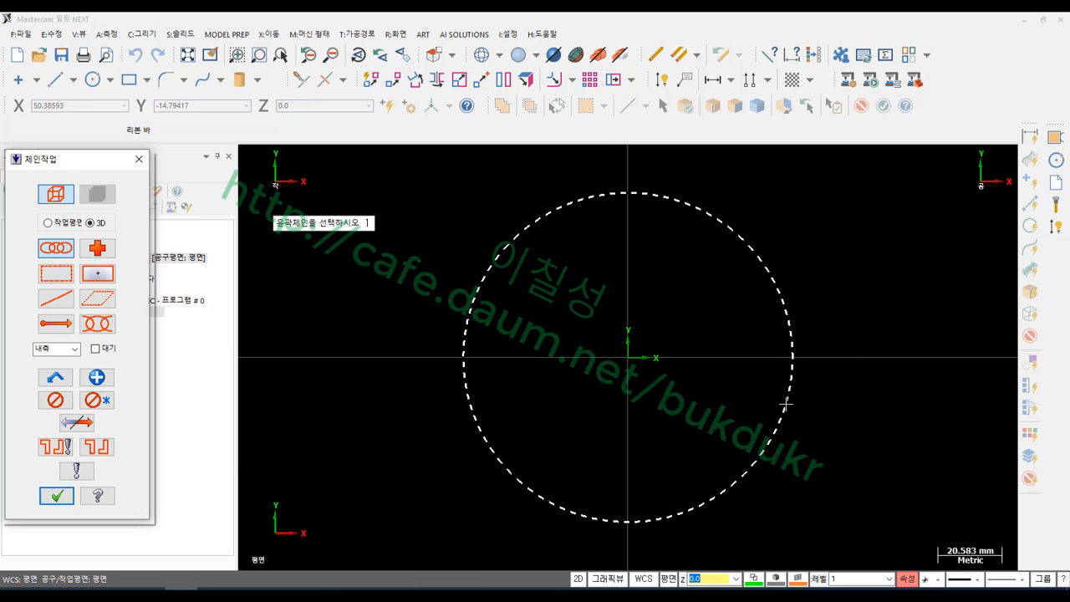
pyautogui.click(56, 496)
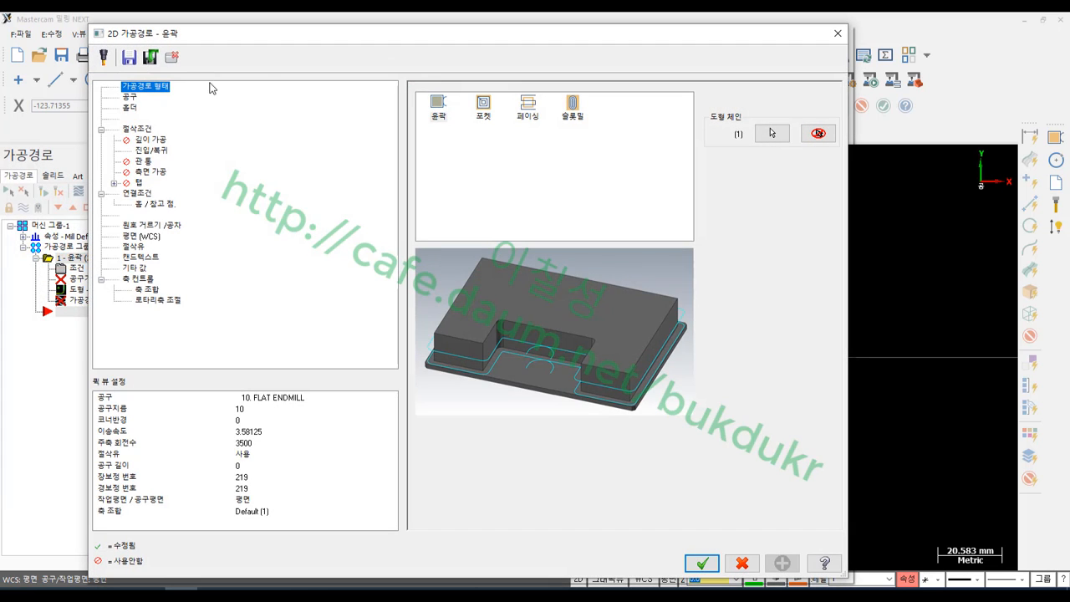
# Step: Assign the 10 mm flat endmill from the MMMM.TOOLDB library as the contour toolpath's tool
pyautogui.click(130, 97)
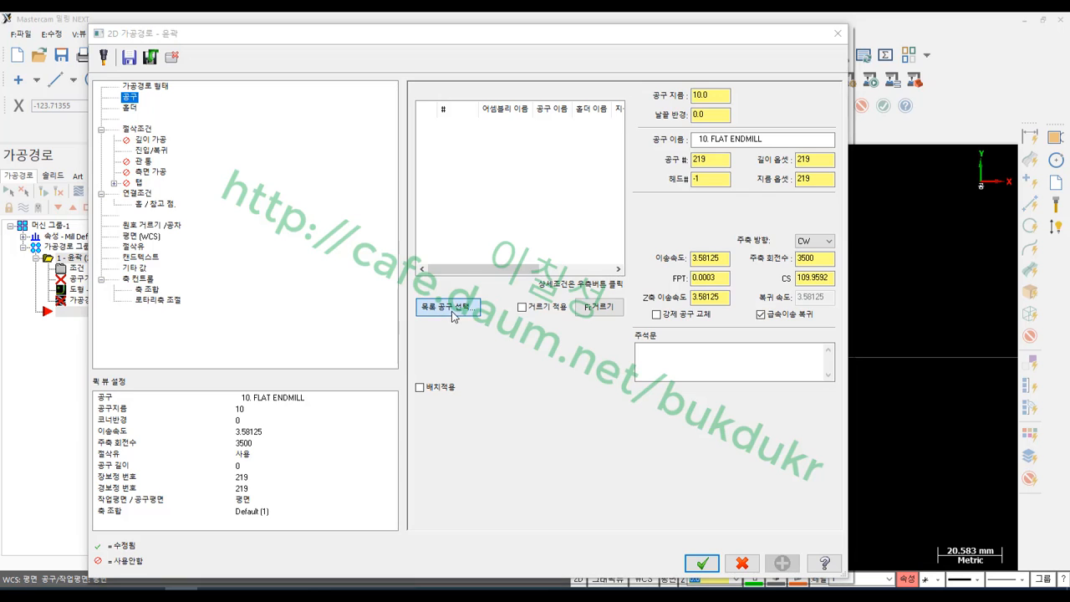
pyautogui.click(449, 309)
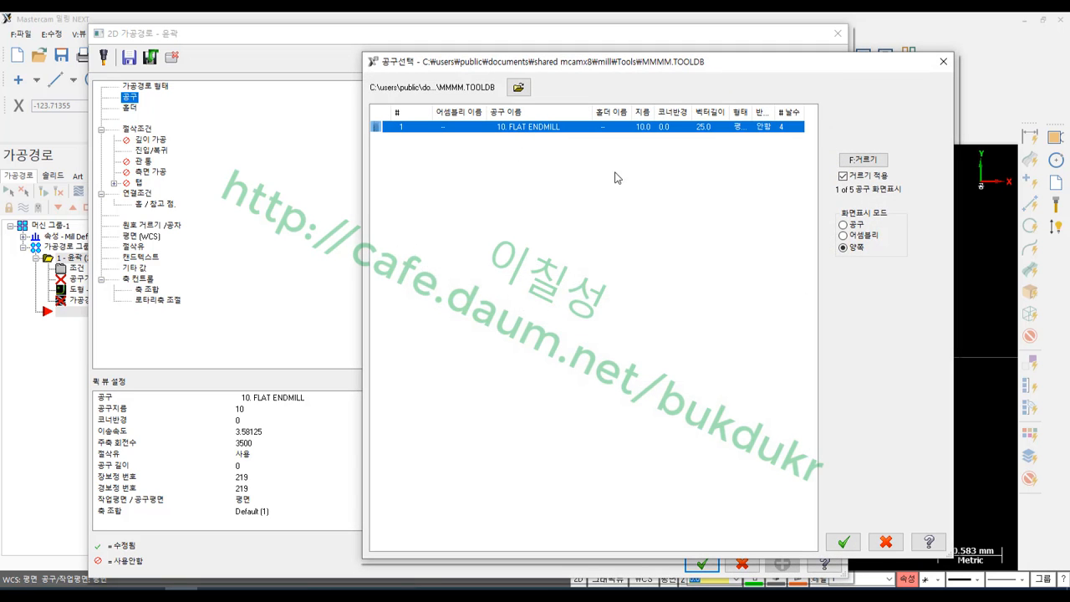
pyautogui.doubleClick(537, 126)
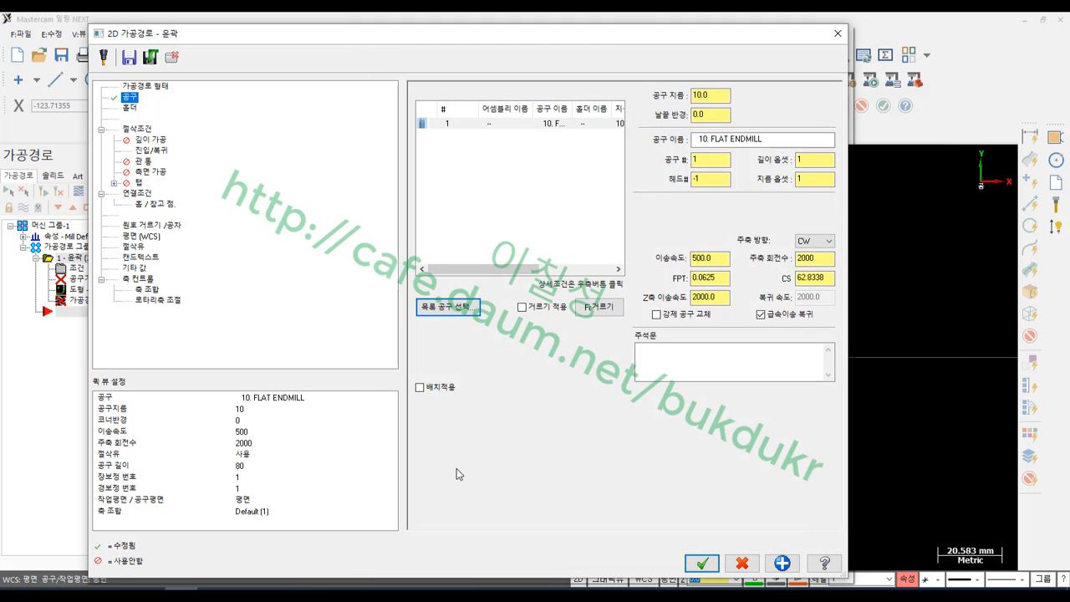
pyautogui.click(88, 590)
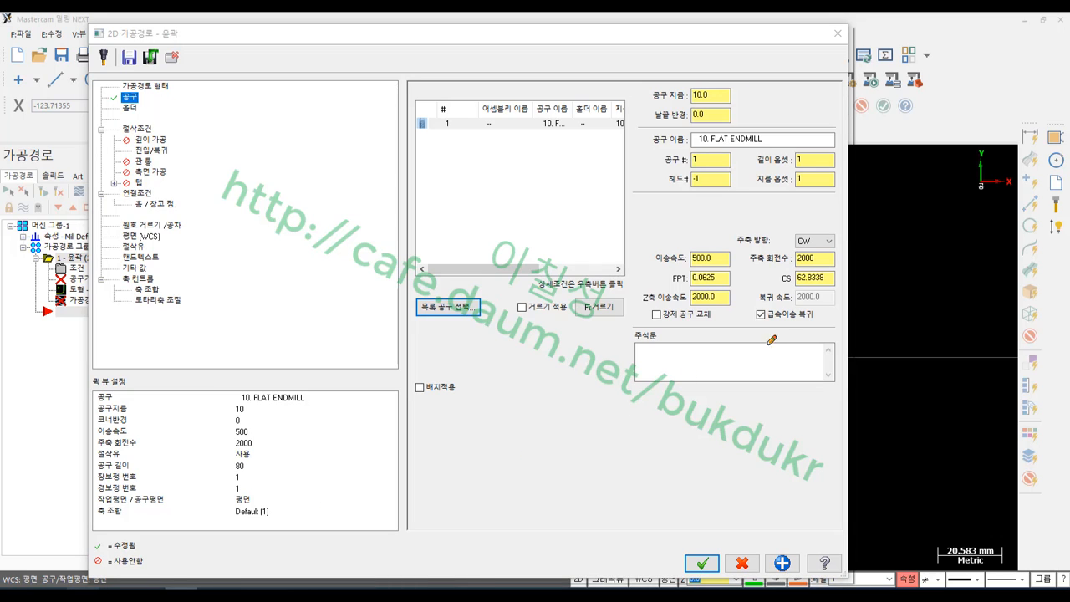
pyautogui.moveTo(771, 339)
pyautogui.mouseDown()
pyautogui.moveTo(592, 266)
pyautogui.moveTo(865, 203)
pyautogui.moveTo(833, 335)
pyautogui.moveTo(776, 332)
pyautogui.mouseUp()
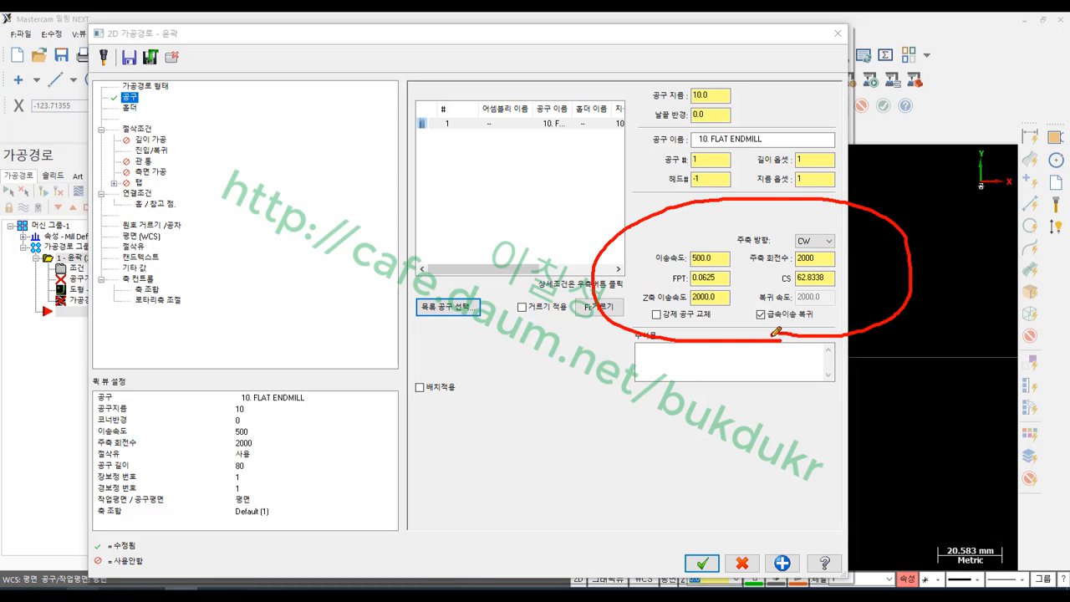
pyautogui.moveTo(535, 141)
pyautogui.mouseDown()
pyautogui.moveTo(565, 104)
pyautogui.moveTo(552, 147)
pyautogui.mouseUp()
pyautogui.moveTo(667, 165); pyautogui.dragTo(832, 164)
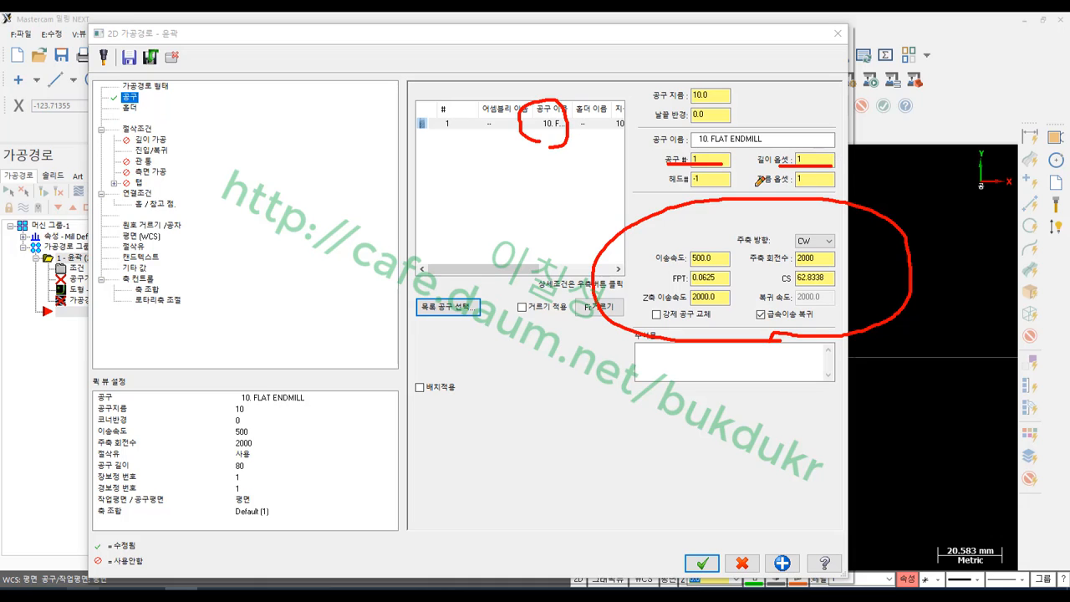
pyautogui.moveTo(756, 185); pyautogui.dragTo(834, 185)
pyautogui.moveTo(770, 219)
pyautogui.mouseDown()
pyautogui.moveTo(784, 249)
pyautogui.moveTo(796, 227)
pyautogui.mouseUp()
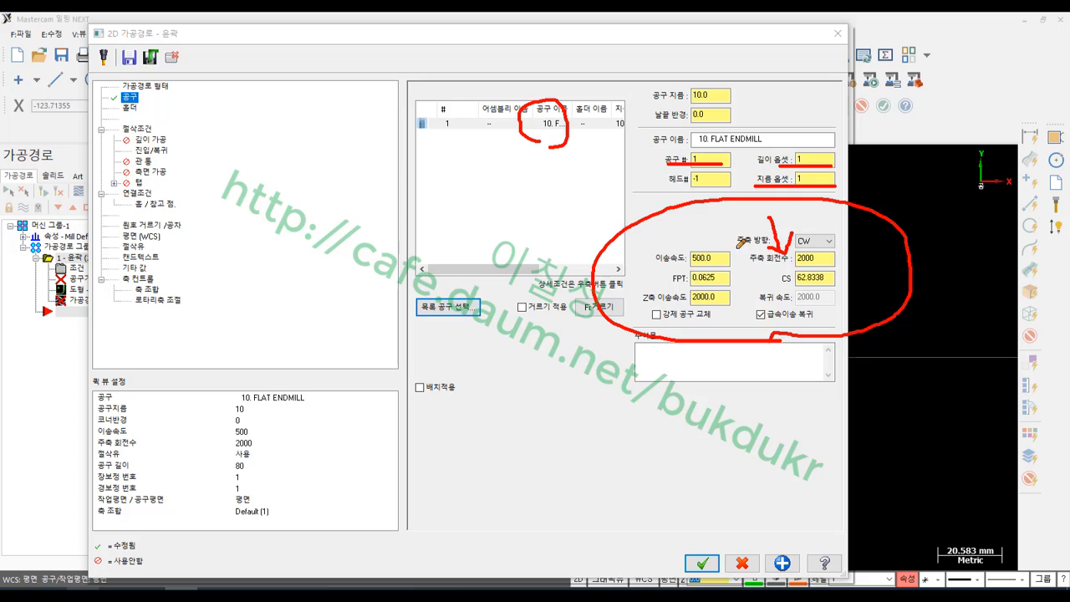
pyautogui.moveTo(689, 244); pyautogui.dragTo(699, 250)
pyautogui.moveTo(636, 282)
pyautogui.mouseDown()
pyautogui.moveTo(669, 271)
pyautogui.moveTo(662, 290)
pyautogui.mouseUp()
pyautogui.moveTo(483, 409); pyautogui.dragTo(537, 407)
pyautogui.moveTo(487, 411); pyautogui.dragTo(483, 466)
pyautogui.moveTo(495, 437)
pyautogui.mouseDown()
pyautogui.moveTo(527, 437)
pyautogui.moveTo(600, 469)
pyautogui.mouseUp()
pyautogui.moveTo(655, 433)
pyautogui.mouseDown()
pyautogui.moveTo(657, 523)
pyautogui.moveTo(687, 455)
pyautogui.moveTo(737, 456)
pyautogui.mouseUp()
pyautogui.moveTo(763, 411)
pyautogui.mouseDown()
pyautogui.moveTo(836, 413)
pyautogui.moveTo(794, 476)
pyautogui.moveTo(908, 457)
pyautogui.moveTo(916, 482)
pyautogui.mouseUp()
pyautogui.moveTo(931, 434)
pyautogui.mouseDown()
pyautogui.moveTo(933, 477)
pyautogui.moveTo(954, 481)
pyautogui.mouseUp()
pyautogui.moveTo(801, 497); pyautogui.dragTo(933, 495)
pyautogui.moveTo(826, 519); pyautogui.dragTo(824, 565)
pyautogui.moveTo(866, 515)
pyautogui.mouseDown()
pyautogui.moveTo(865, 526)
pyautogui.moveTo(893, 520)
pyautogui.mouseUp()
pyautogui.moveTo(872, 536)
pyautogui.mouseDown()
pyautogui.moveTo(899, 532)
pyautogui.moveTo(817, 511)
pyautogui.moveTo(910, 554)
pyautogui.moveTo(782, 455)
pyautogui.moveTo(968, 447)
pyautogui.moveTo(796, 478)
pyautogui.moveTo(877, 408)
pyautogui.mouseUp()
pyautogui.moveTo(149, 249)
pyautogui.mouseDown()
pyautogui.moveTo(393, 406)
pyautogui.moveTo(214, 386)
pyautogui.moveTo(284, 306)
pyautogui.moveTo(284, 322)
pyautogui.moveTo(299, 316)
pyautogui.moveTo(260, 368)
pyautogui.moveTo(256, 408)
pyautogui.mouseUp()
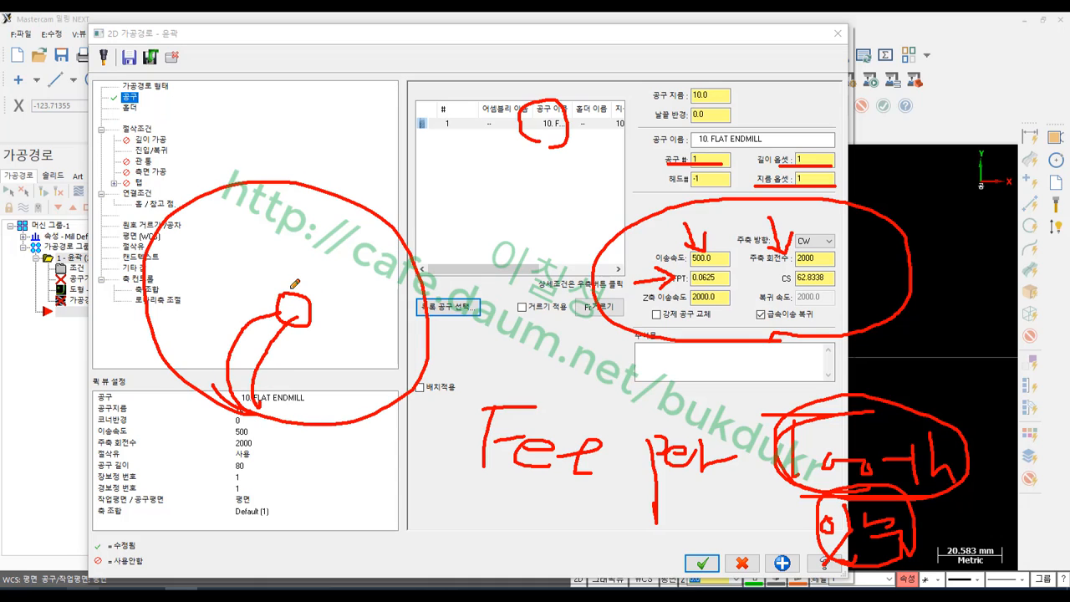
pyautogui.moveTo(296, 286)
pyautogui.mouseDown()
pyautogui.moveTo(323, 264)
pyautogui.moveTo(311, 191)
pyautogui.mouseUp()
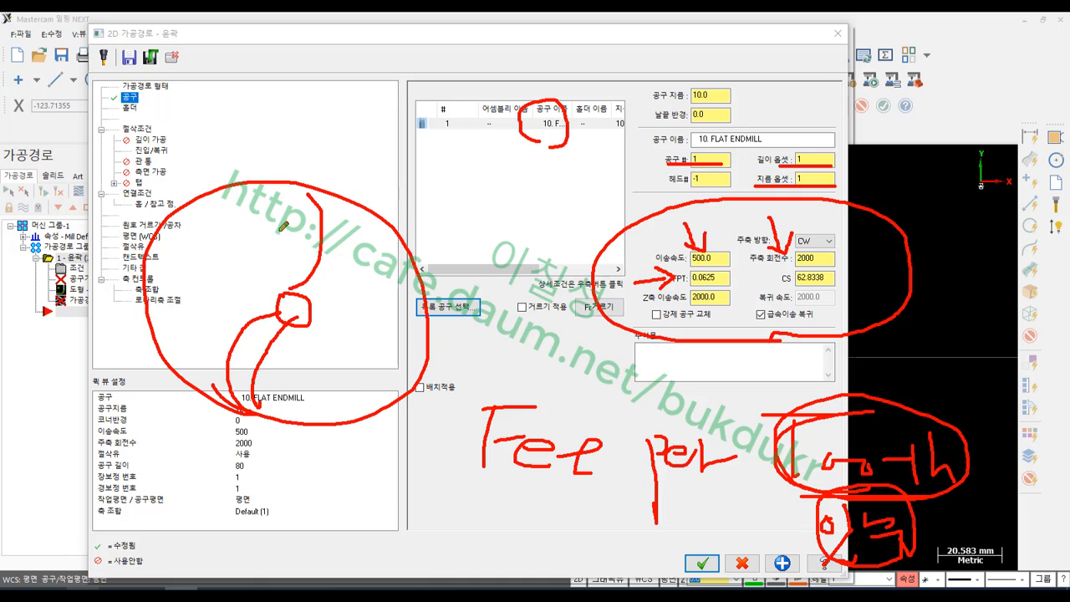
pyautogui.moveTo(317, 303)
pyautogui.mouseDown()
pyautogui.moveTo(355, 200)
pyautogui.moveTo(314, 278)
pyautogui.mouseUp()
pyautogui.moveTo(272, 305)
pyautogui.mouseDown()
pyautogui.moveTo(238, 390)
pyautogui.moveTo(292, 318)
pyautogui.moveTo(290, 274)
pyautogui.moveTo(355, 204)
pyautogui.moveTo(307, 311)
pyautogui.moveTo(219, 361)
pyautogui.moveTo(269, 239)
pyautogui.moveTo(292, 261)
pyautogui.mouseUp()
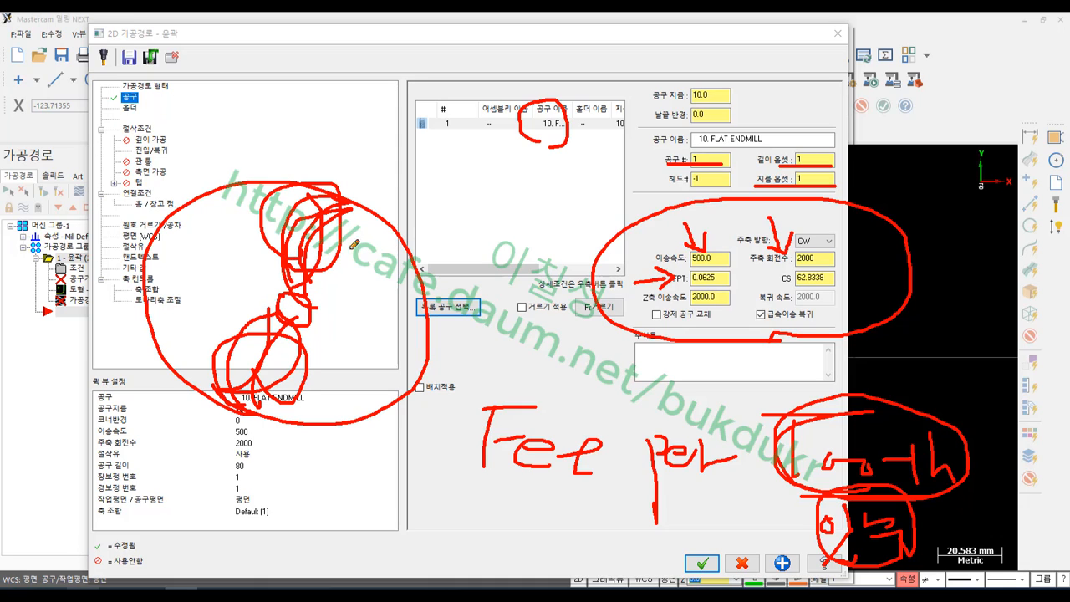
pyautogui.moveTo(354, 244)
pyautogui.mouseDown()
pyautogui.moveTo(280, 201)
pyautogui.moveTo(316, 242)
pyautogui.moveTo(322, 221)
pyautogui.moveTo(275, 199)
pyautogui.moveTo(336, 247)
pyautogui.mouseUp()
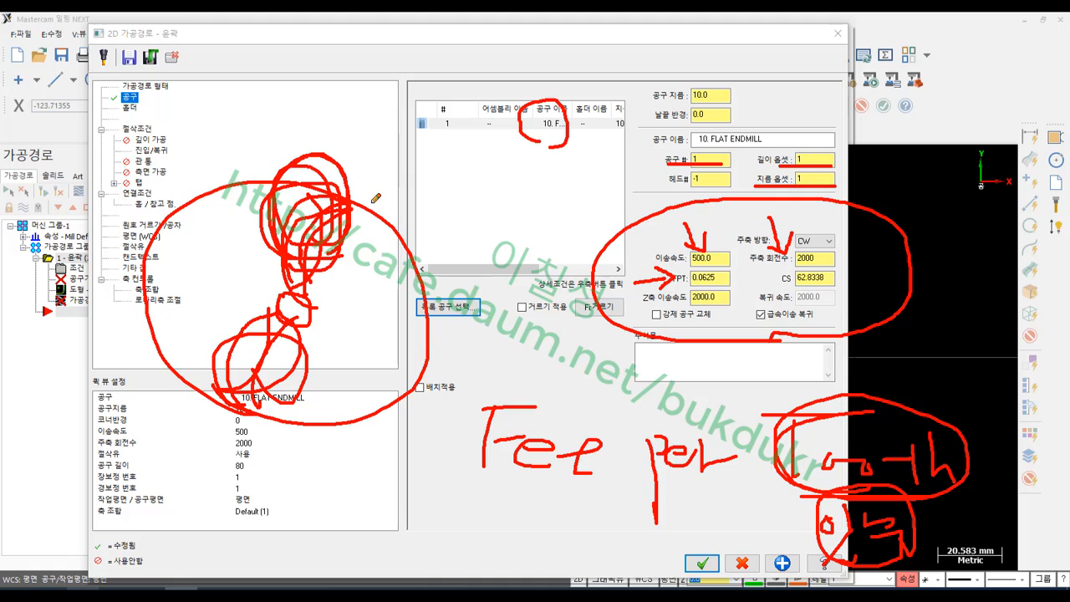
pyautogui.moveTo(371, 202)
pyautogui.mouseDown()
pyautogui.moveTo(418, 199)
pyautogui.moveTo(360, 283)
pyautogui.mouseUp()
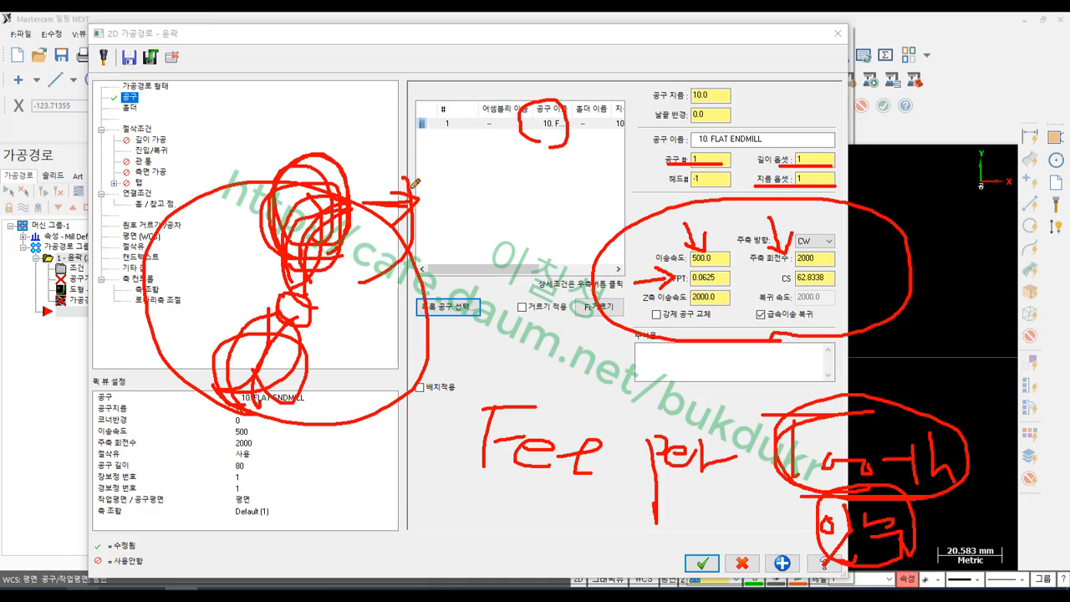
pyautogui.moveTo(417, 172)
pyautogui.mouseDown()
pyautogui.moveTo(401, 292)
pyautogui.moveTo(433, 294)
pyautogui.mouseUp()
pyautogui.moveTo(468, 158); pyautogui.dragTo(465, 301)
pyautogui.moveTo(508, 151); pyautogui.dragTo(483, 357)
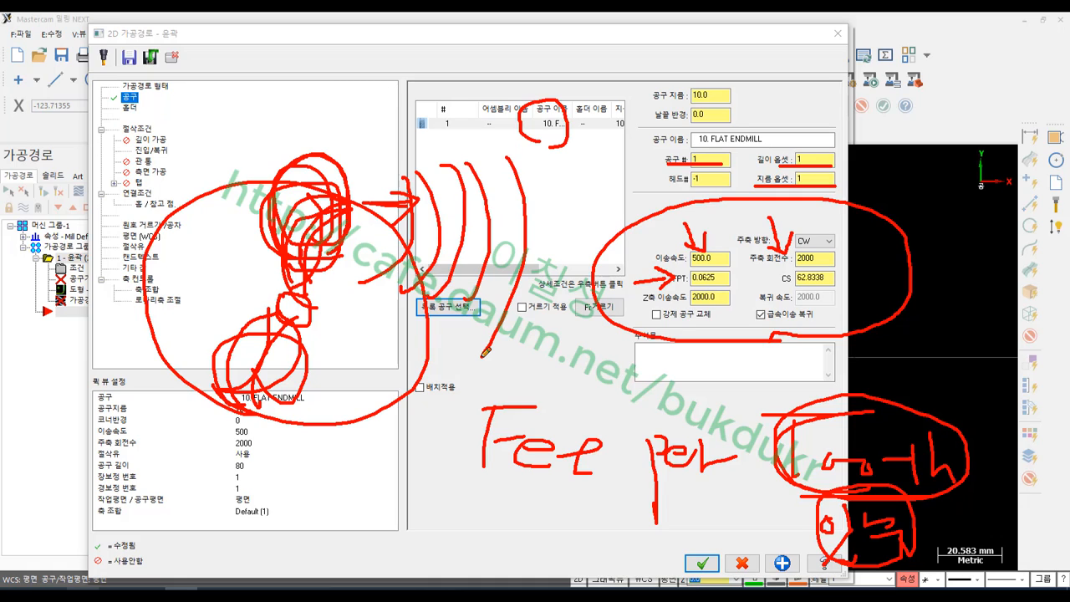
pyautogui.moveTo(538, 185); pyautogui.dragTo(552, 311)
pyautogui.moveTo(572, 157); pyautogui.dragTo(575, 336)
pyautogui.moveTo(485, 204)
pyautogui.mouseDown()
pyautogui.moveTo(531, 204)
pyautogui.moveTo(556, 222)
pyautogui.moveTo(535, 236)
pyautogui.moveTo(530, 216)
pyautogui.moveTo(547, 227)
pyautogui.mouseUp()
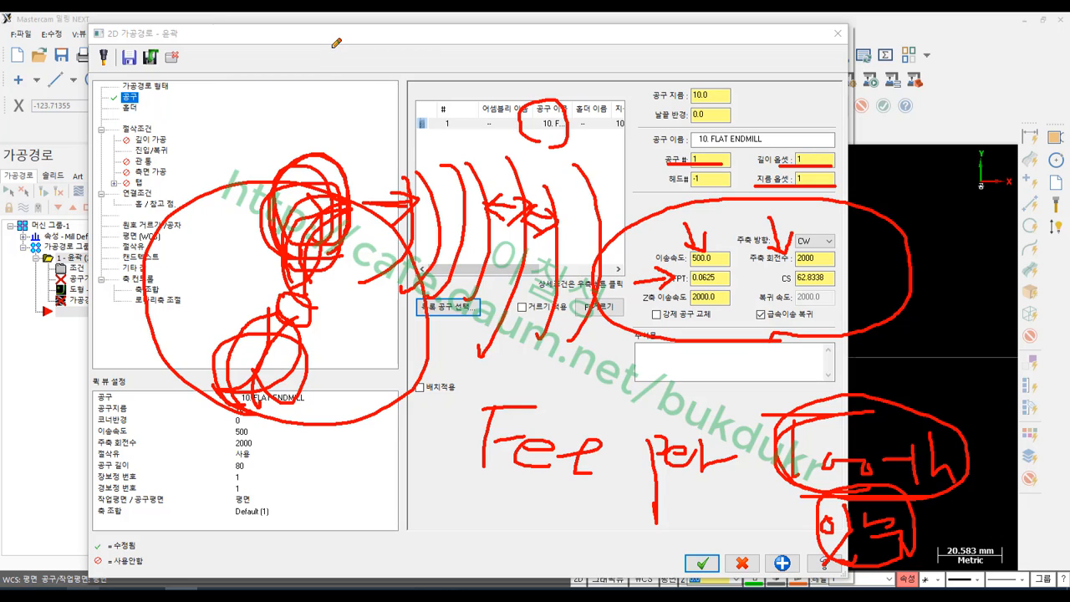
pyautogui.moveTo(321, 48); pyautogui.dragTo(319, 50)
pyautogui.moveTo(353, 83); pyautogui.dragTo(354, 85)
pyautogui.moveTo(370, 60)
pyautogui.mouseDown()
pyautogui.moveTo(365, 75)
pyautogui.moveTo(369, 60)
pyautogui.mouseUp()
pyautogui.moveTo(393, 50); pyautogui.dragTo(397, 95)
pyautogui.moveTo(400, 60); pyautogui.dragTo(413, 57)
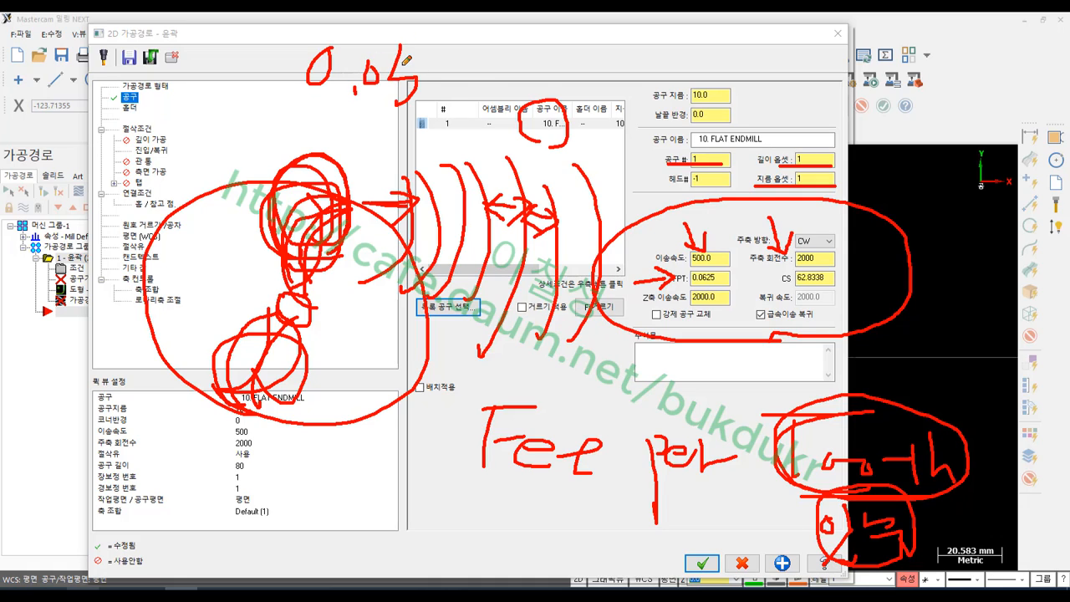
pyautogui.moveTo(481, 96)
pyautogui.mouseDown()
pyautogui.moveTo(510, 76)
pyautogui.moveTo(548, 88)
pyautogui.mouseUp()
pyautogui.moveTo(609, 70)
pyautogui.mouseDown()
pyautogui.moveTo(595, 80)
pyautogui.moveTo(611, 68)
pyautogui.mouseUp()
pyautogui.moveTo(627, 85); pyautogui.dragTo(630, 89)
pyautogui.moveTo(650, 51)
pyautogui.mouseDown()
pyautogui.moveTo(651, 83)
pyautogui.moveTo(390, 107)
pyautogui.moveTo(355, 26)
pyautogui.moveTo(708, 46)
pyautogui.moveTo(684, 92)
pyautogui.mouseUp()
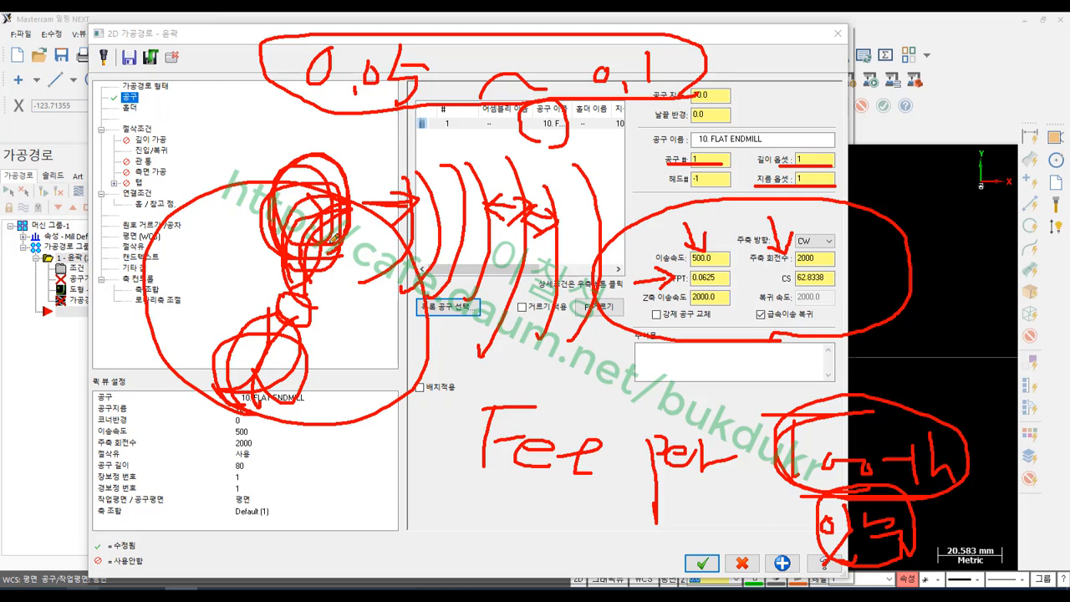
pyautogui.moveTo(261, 243)
pyautogui.mouseDown()
pyautogui.moveTo(373, 339)
pyautogui.moveTo(332, 395)
pyautogui.mouseUp()
pyautogui.moveTo(343, 372)
pyautogui.mouseDown()
pyautogui.moveTo(340, 404)
pyautogui.moveTo(365, 396)
pyautogui.mouseUp()
pyautogui.moveTo(386, 109)
pyautogui.mouseDown()
pyautogui.moveTo(304, 64)
pyautogui.moveTo(418, 38)
pyautogui.moveTo(426, 84)
pyautogui.mouseUp()
pyautogui.moveTo(278, 470); pyautogui.dragTo(286, 472)
pyautogui.moveTo(305, 468); pyautogui.dragTo(310, 508)
pyautogui.moveTo(331, 465); pyautogui.dragTo(335, 497)
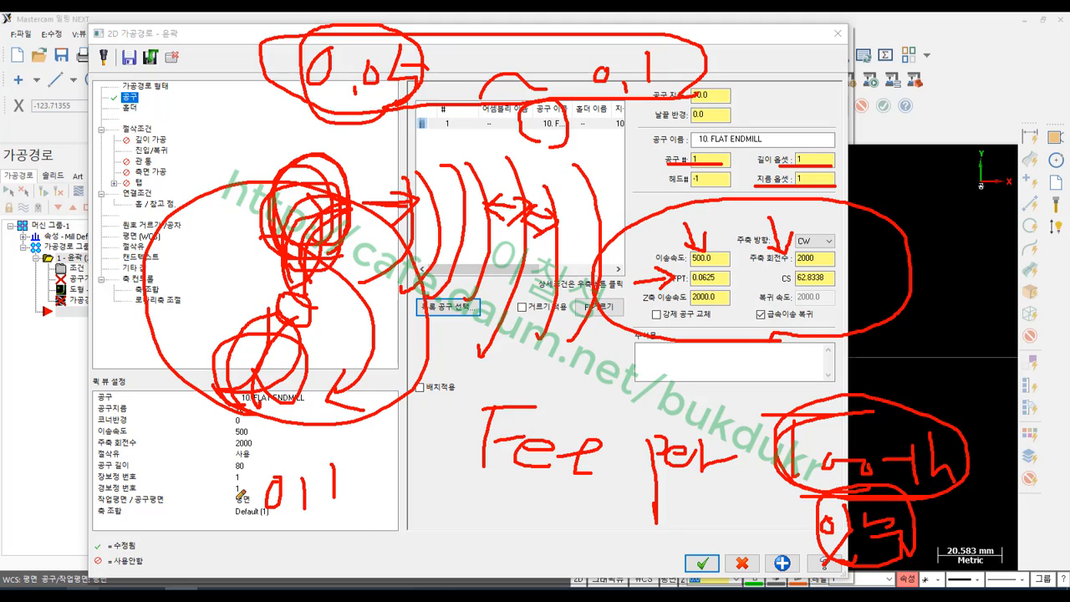
pyautogui.moveTo(248, 467)
pyautogui.mouseDown()
pyautogui.moveTo(221, 521)
pyautogui.moveTo(246, 525)
pyautogui.mouseUp()
pyautogui.moveTo(124, 483); pyautogui.dragTo(122, 523)
pyautogui.moveTo(123, 495)
pyautogui.mouseDown()
pyautogui.moveTo(142, 523)
pyautogui.moveTo(164, 473)
pyautogui.mouseUp()
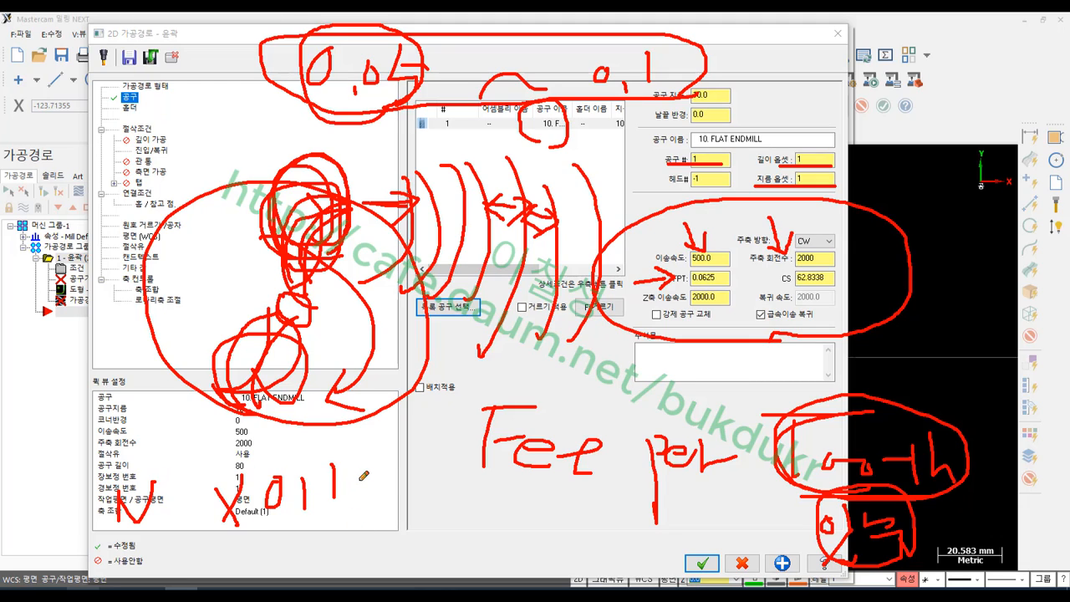
pyautogui.moveTo(365, 479)
pyautogui.mouseDown()
pyautogui.moveTo(399, 480)
pyautogui.moveTo(428, 510)
pyautogui.moveTo(458, 503)
pyautogui.moveTo(465, 527)
pyautogui.mouseUp()
pyautogui.moveTo(481, 497)
pyautogui.mouseDown()
pyautogui.moveTo(518, 495)
pyautogui.moveTo(524, 527)
pyautogui.mouseUp()
pyautogui.moveTo(480, 555)
pyautogui.mouseDown()
pyautogui.moveTo(528, 562)
pyautogui.moveTo(461, 465)
pyautogui.moveTo(537, 523)
pyautogui.moveTo(526, 565)
pyautogui.mouseUp()
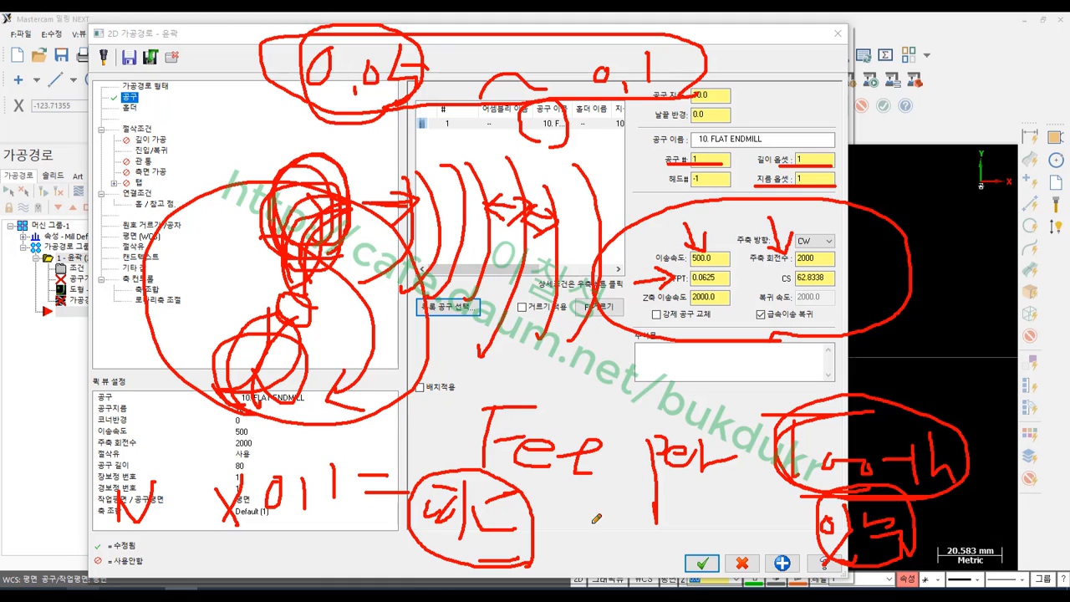
pyautogui.moveTo(89, 122)
pyautogui.mouseDown()
pyautogui.moveTo(71, 182)
pyautogui.moveTo(125, 122)
pyautogui.moveTo(154, 155)
pyautogui.mouseUp()
pyautogui.moveTo(155, 133); pyautogui.dragTo(167, 156)
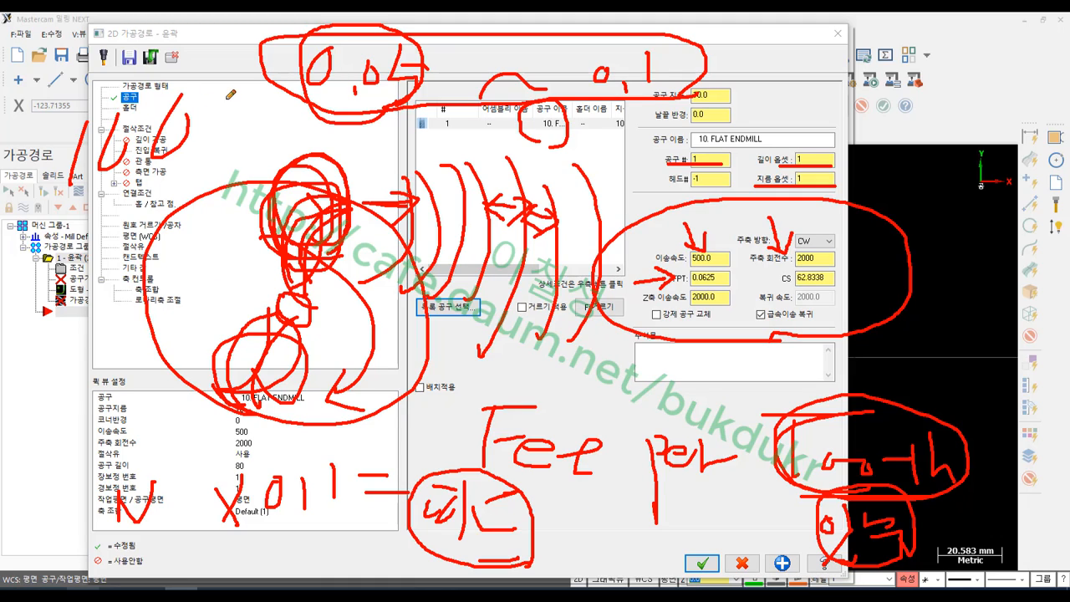
pyautogui.moveTo(248, 114); pyautogui.dragTo(244, 117)
pyautogui.moveTo(44, 192); pyautogui.dragTo(273, 189)
pyautogui.moveTo(103, 270); pyautogui.dragTo(70, 339)
pyautogui.moveTo(133, 290)
pyautogui.mouseDown()
pyautogui.moveTo(132, 321)
pyautogui.moveTo(136, 291)
pyautogui.mouseUp()
pyautogui.moveTo(175, 301); pyautogui.dragTo(191, 296)
pyautogui.moveTo(42, 374)
pyautogui.mouseDown()
pyautogui.moveTo(90, 385)
pyautogui.moveTo(124, 422)
pyautogui.mouseUp()
pyautogui.moveTo(130, 380)
pyautogui.mouseDown()
pyautogui.moveTo(126, 403)
pyautogui.moveTo(134, 378)
pyautogui.mouseUp()
pyautogui.moveTo(172, 380)
pyautogui.mouseDown()
pyautogui.moveTo(177, 406)
pyautogui.moveTo(199, 380)
pyautogui.mouseUp()
pyautogui.moveTo(95, 452); pyautogui.dragTo(107, 485)
pyautogui.moveTo(122, 458)
pyautogui.mouseDown()
pyautogui.moveTo(142, 482)
pyautogui.moveTo(122, 490)
pyautogui.mouseUp()
pyautogui.moveTo(122, 456); pyautogui.dragTo(200, 455)
pyautogui.moveTo(201, 463)
pyautogui.mouseDown()
pyautogui.moveTo(204, 476)
pyautogui.moveTo(237, 422)
pyautogui.moveTo(247, 512)
pyautogui.mouseUp()
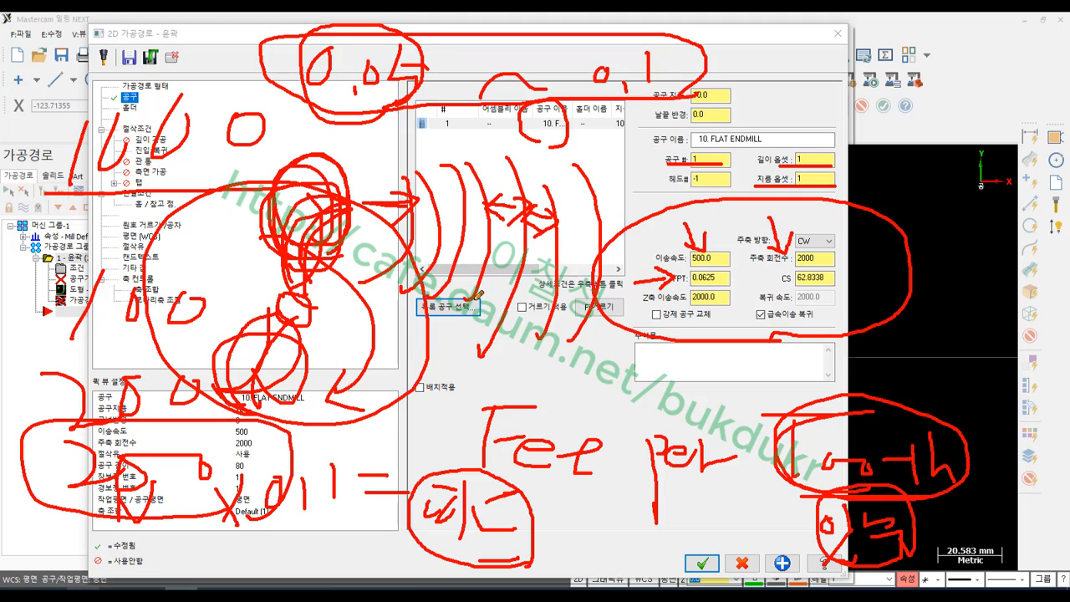
pyautogui.moveTo(299, 515); pyautogui.dragTo(284, 435)
pyautogui.moveTo(355, 425); pyautogui.dragTo(338, 510)
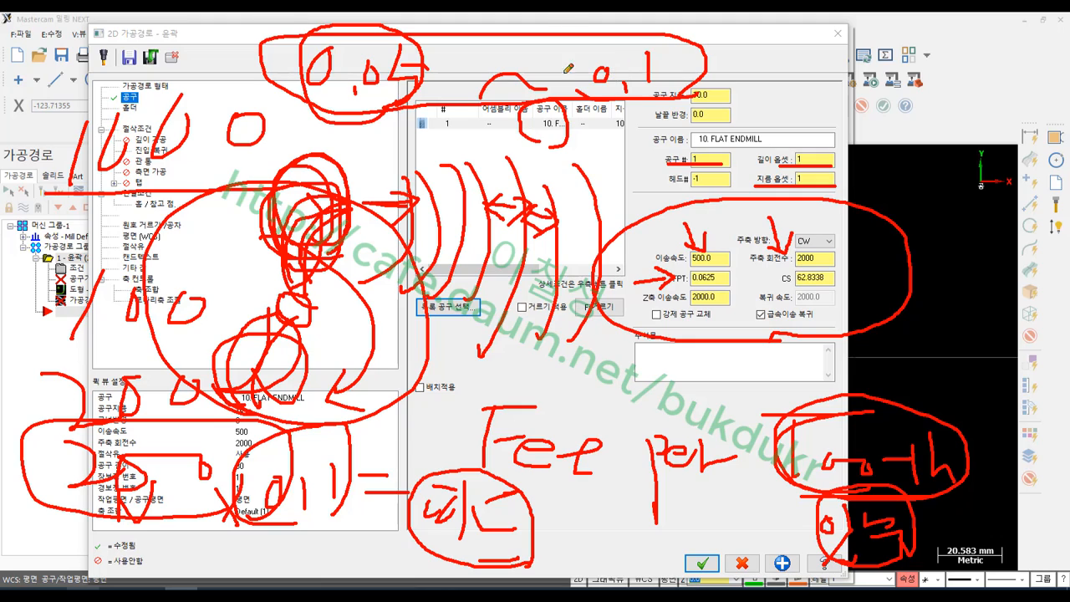
pyautogui.moveTo(571, 84); pyautogui.dragTo(640, 110)
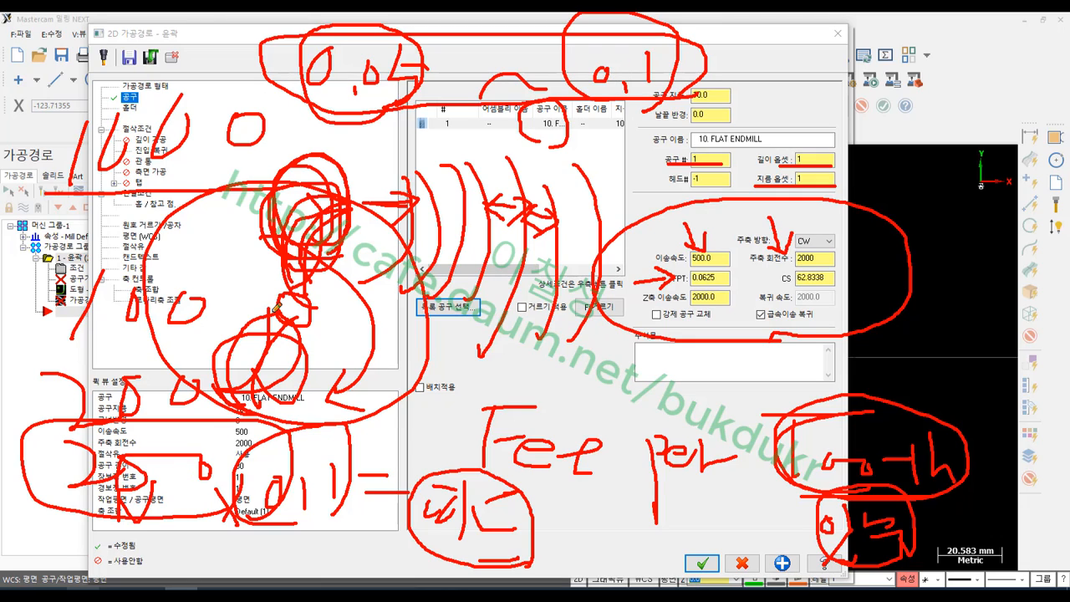
pyautogui.moveTo(276, 307)
pyautogui.mouseDown()
pyautogui.moveTo(304, 358)
pyautogui.moveTo(312, 326)
pyautogui.mouseUp()
pyautogui.moveTo(608, 99)
pyautogui.mouseDown()
pyautogui.moveTo(617, 138)
pyautogui.moveTo(631, 117)
pyautogui.moveTo(660, 130)
pyautogui.moveTo(654, 97)
pyautogui.mouseUp()
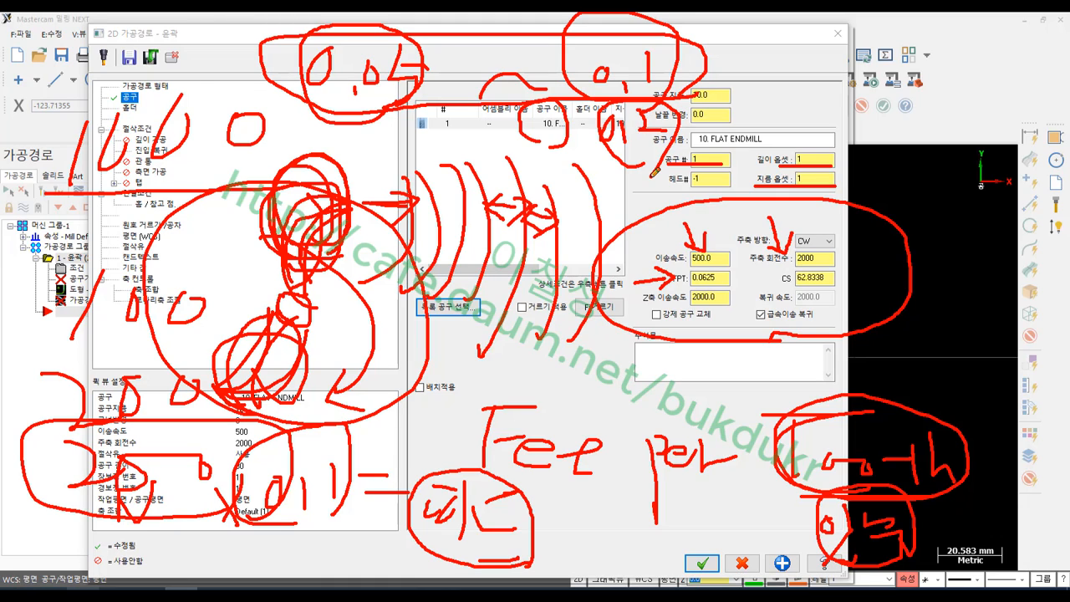
pyautogui.moveTo(289, 107); pyautogui.dragTo(407, 104)
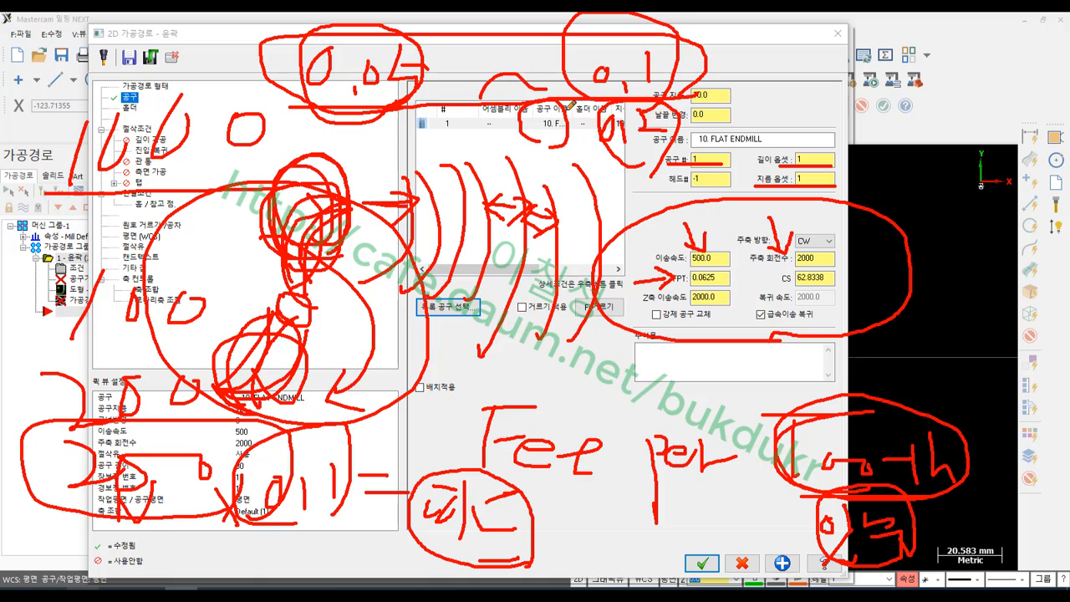
pyautogui.rightClick(583, 301)
pyautogui.click(610, 447)
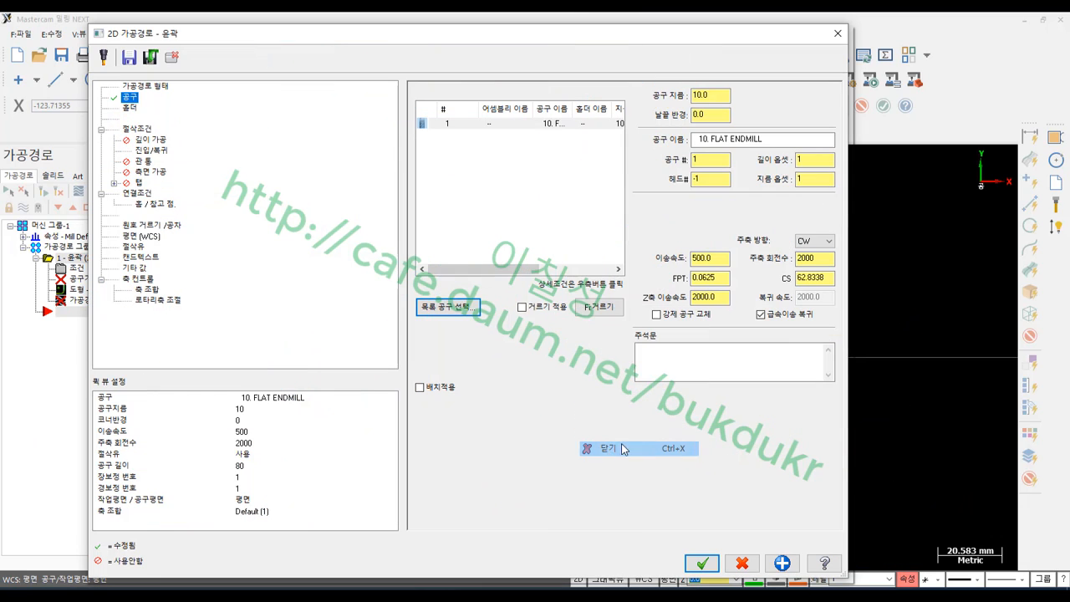
# Step: Examine the endmill's feed per tooth, feed rate and spindle speed in the contour toolpath's tool parameters
pyautogui.click(726, 276)
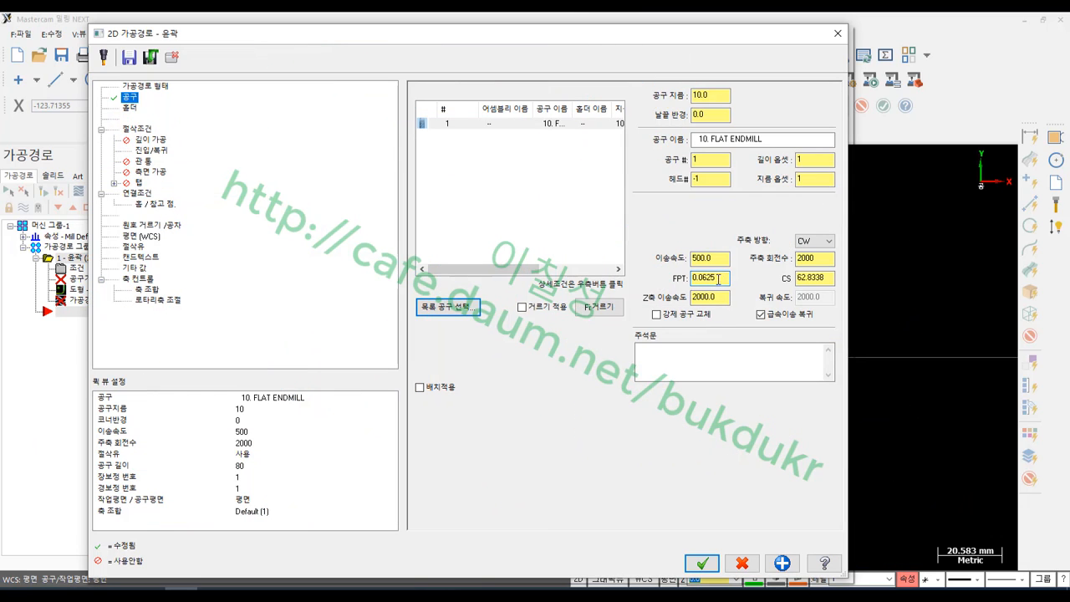
pyautogui.moveTo(721, 280); pyautogui.dragTo(690, 284)
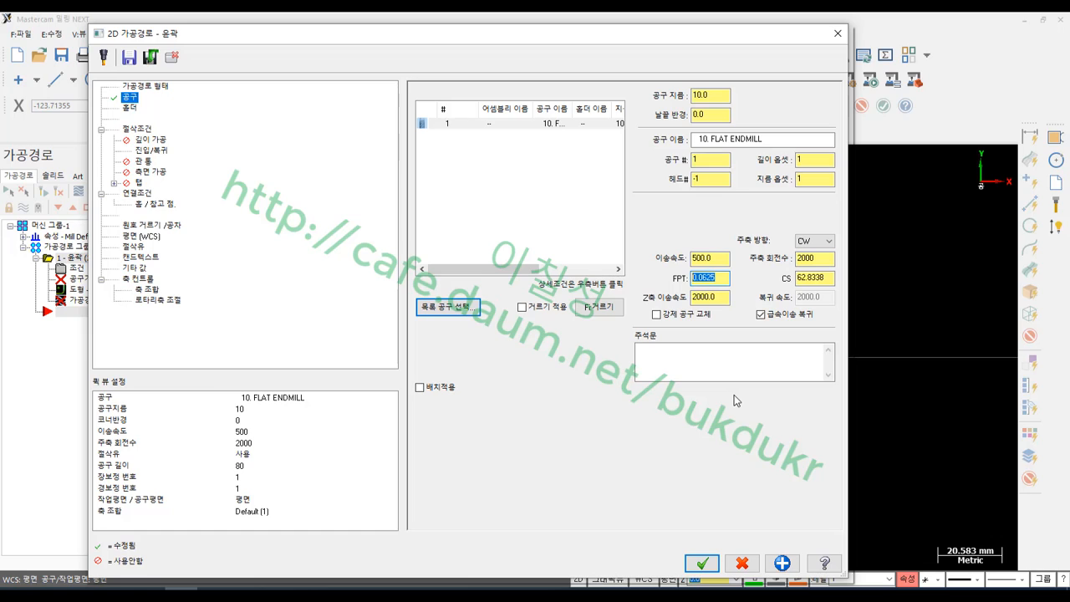
pyautogui.click(710, 258)
pyautogui.click(817, 259)
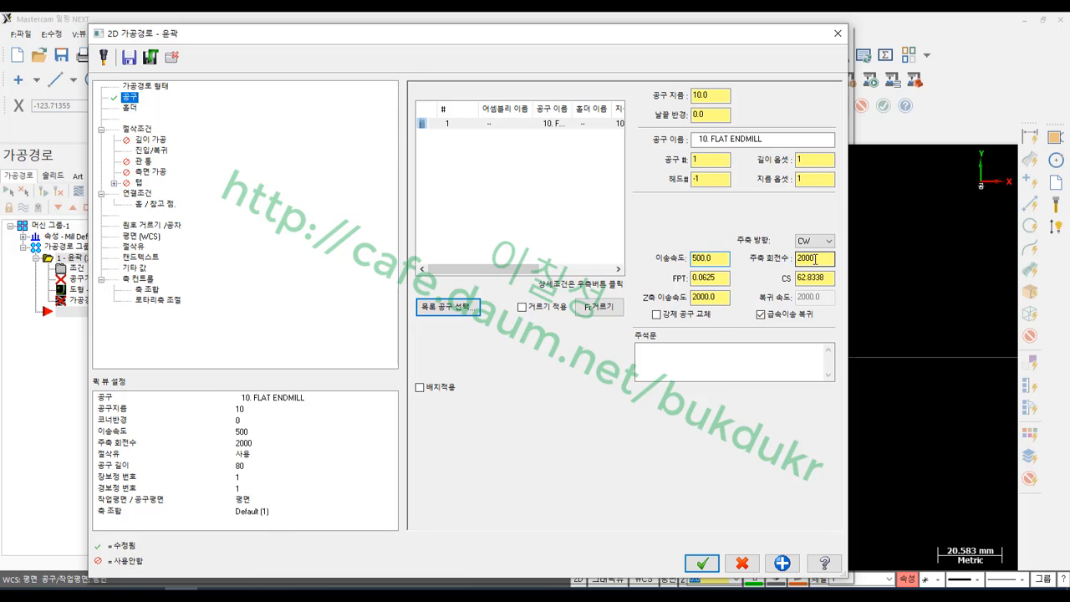
pyautogui.click(719, 258)
pyautogui.doubleClick(719, 259)
pyautogui.doubleClick(716, 279)
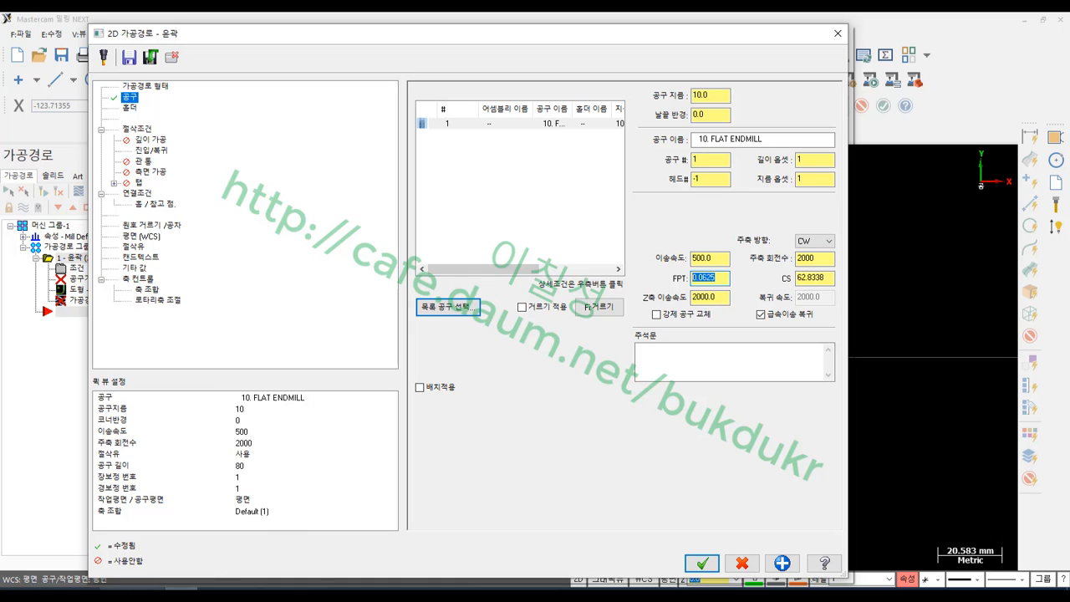
# Step: Circle the CS value in the contour toolpath's tool parameters and annotate it as Cutting Speed
pyautogui.click(83, 588)
pyautogui.moveTo(835, 297)
pyautogui.mouseDown()
pyautogui.moveTo(759, 286)
pyautogui.moveTo(801, 255)
pyautogui.moveTo(859, 282)
pyautogui.moveTo(851, 297)
pyautogui.mouseUp()
pyautogui.moveTo(456, 410)
pyautogui.mouseDown()
pyautogui.moveTo(414, 447)
pyautogui.moveTo(485, 423)
pyautogui.moveTo(567, 453)
pyautogui.mouseUp()
pyautogui.moveTo(684, 407)
pyautogui.mouseDown()
pyautogui.moveTo(675, 426)
pyautogui.moveTo(717, 472)
pyautogui.mouseUp()
pyautogui.moveTo(716, 411)
pyautogui.mouseDown()
pyautogui.moveTo(734, 428)
pyautogui.moveTo(780, 428)
pyautogui.moveTo(792, 414)
pyautogui.mouseUp()
# Step: Write the cutting speed formula V = πDN / 1000 as a freehand annotation over the toolpath parameters
pyautogui.moveTo(163, 147)
pyautogui.mouseDown()
pyautogui.moveTo(191, 229)
pyautogui.moveTo(211, 174)
pyautogui.mouseUp()
pyautogui.moveTo(234, 180); pyautogui.dragTo(274, 201)
pyautogui.moveTo(319, 202); pyautogui.dragTo(314, 264)
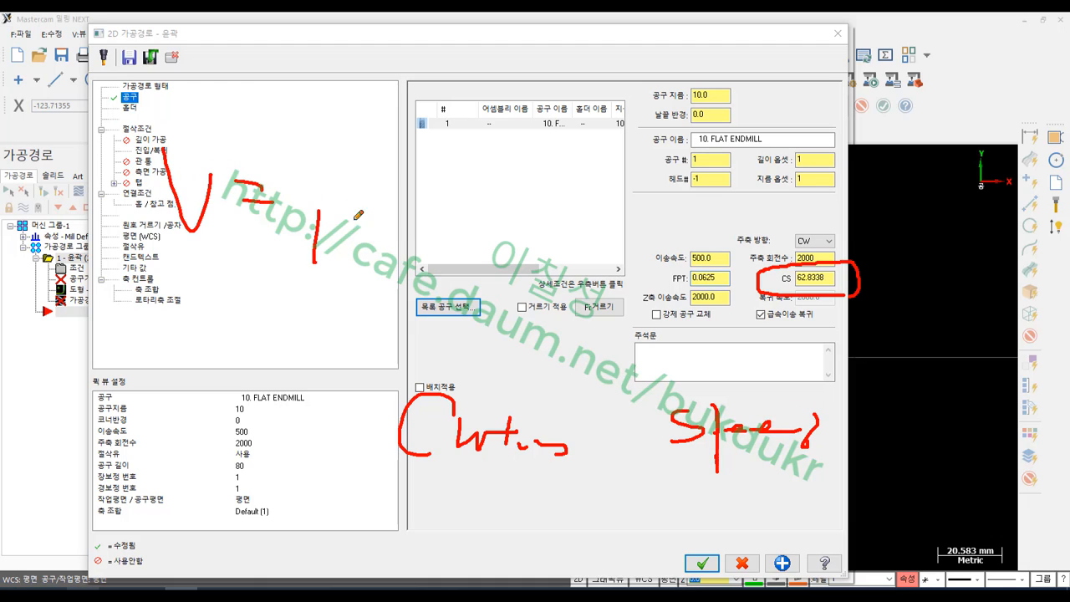
pyautogui.moveTo(354, 219); pyautogui.dragTo(363, 239)
pyautogui.moveTo(389, 224)
pyautogui.mouseDown()
pyautogui.moveTo(400, 241)
pyautogui.moveTo(410, 227)
pyautogui.mouseUp()
pyautogui.moveTo(425, 224); pyautogui.dragTo(456, 235)
pyautogui.moveTo(306, 208); pyautogui.dragTo(640, 205)
pyautogui.moveTo(346, 122); pyautogui.dragTo(401, 122)
pyautogui.moveTo(348, 126); pyautogui.dragTo(347, 159)
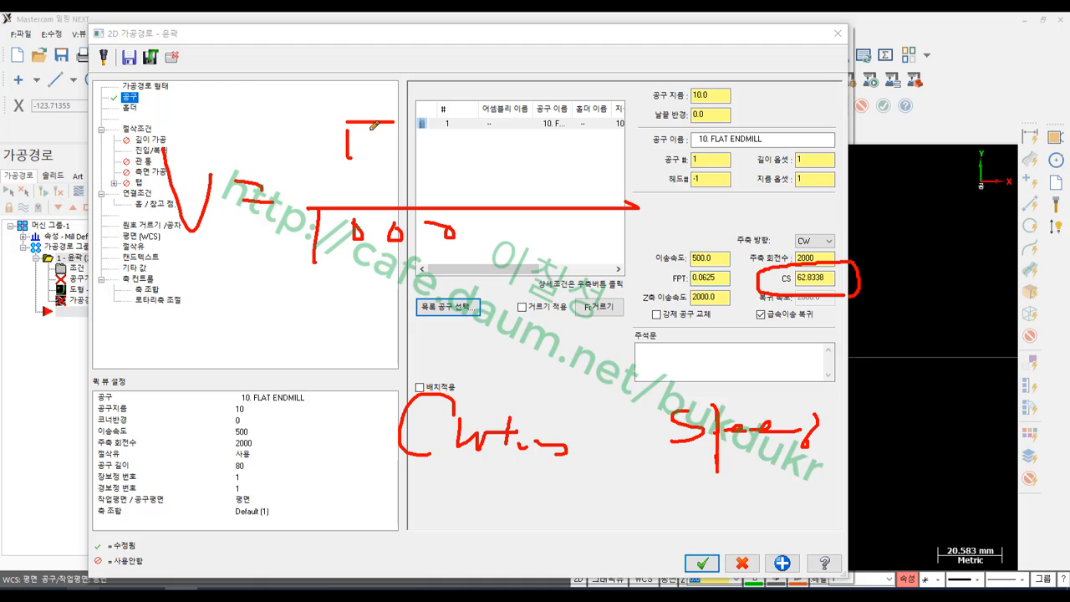
pyautogui.moveTo(380, 123); pyautogui.dragTo(385, 176)
pyautogui.moveTo(428, 127); pyautogui.dragTo(430, 179)
pyautogui.moveTo(508, 127)
pyautogui.mouseDown()
pyautogui.moveTo(512, 157)
pyautogui.moveTo(550, 109)
pyautogui.mouseUp()
# Step: Link V in the formula to the CS value, mark the spindle speed and feed per tooth, and close the annotation
pyautogui.moveTo(237, 224)
pyautogui.mouseDown()
pyautogui.moveTo(102, 150)
pyautogui.moveTo(218, 236)
pyautogui.moveTo(327, 341)
pyautogui.moveTo(709, 296)
pyautogui.moveTo(793, 266)
pyautogui.moveTo(815, 289)
pyautogui.mouseUp()
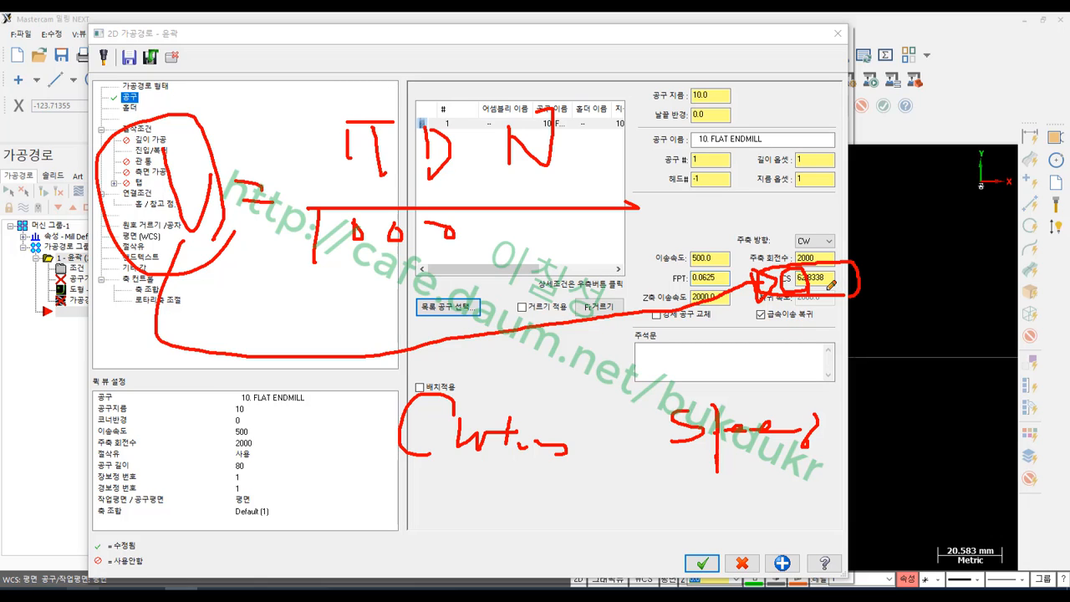
pyautogui.moveTo(818, 266)
pyautogui.mouseDown()
pyautogui.moveTo(793, 261)
pyautogui.moveTo(824, 236)
pyautogui.moveTo(841, 261)
pyautogui.moveTo(817, 261)
pyautogui.moveTo(808, 216)
pyautogui.moveTo(822, 201)
pyautogui.mouseUp()
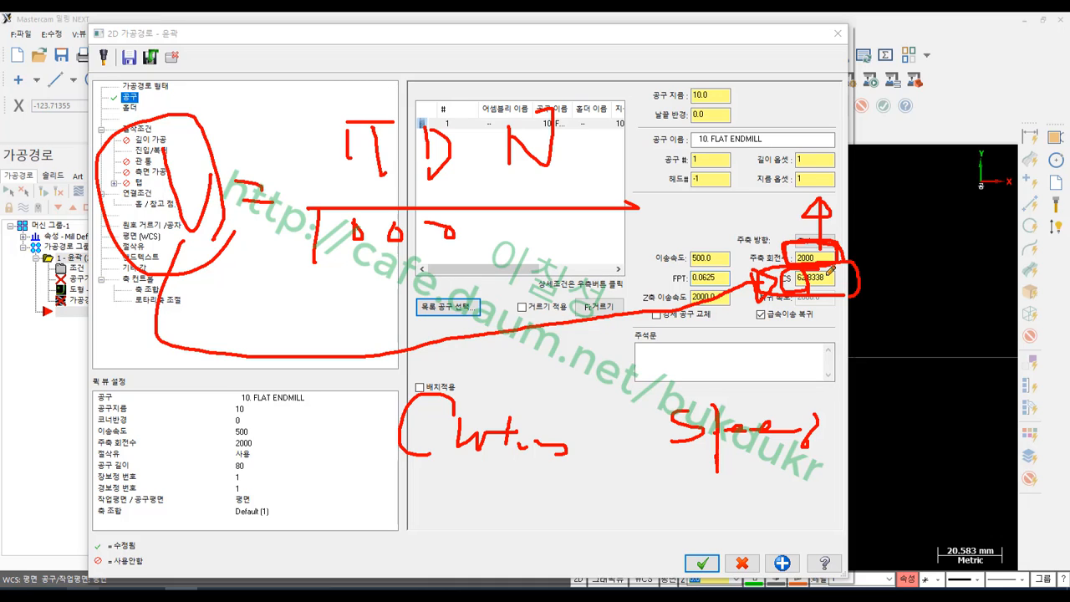
pyautogui.moveTo(672, 286); pyautogui.dragTo(729, 287)
pyautogui.moveTo(699, 336)
pyautogui.mouseDown()
pyautogui.moveTo(647, 248)
pyautogui.moveTo(741, 308)
pyautogui.moveTo(687, 324)
pyautogui.mouseUp()
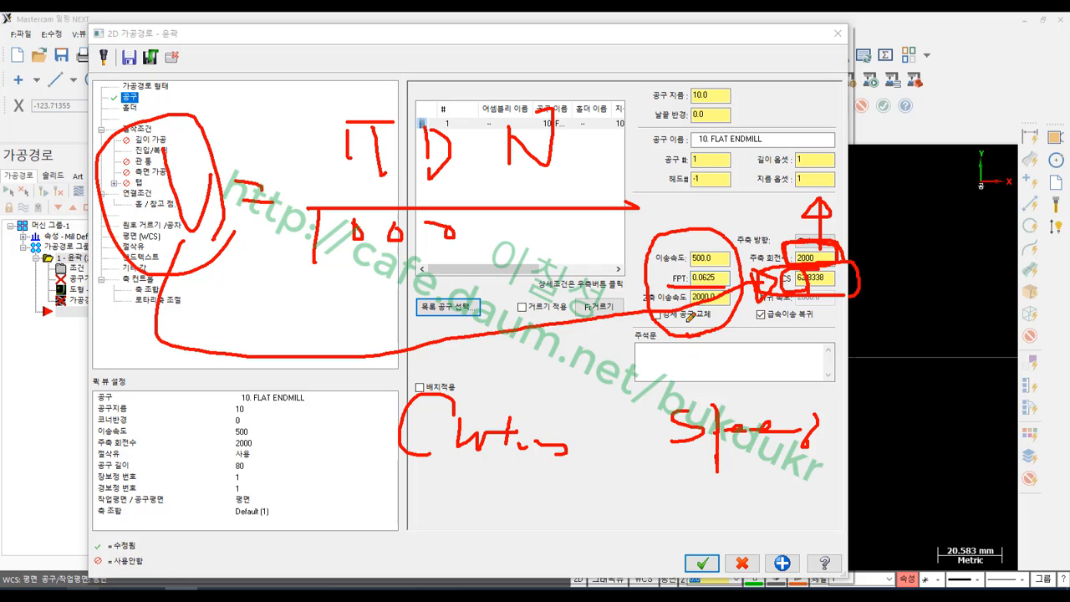
pyautogui.rightClick(540, 368)
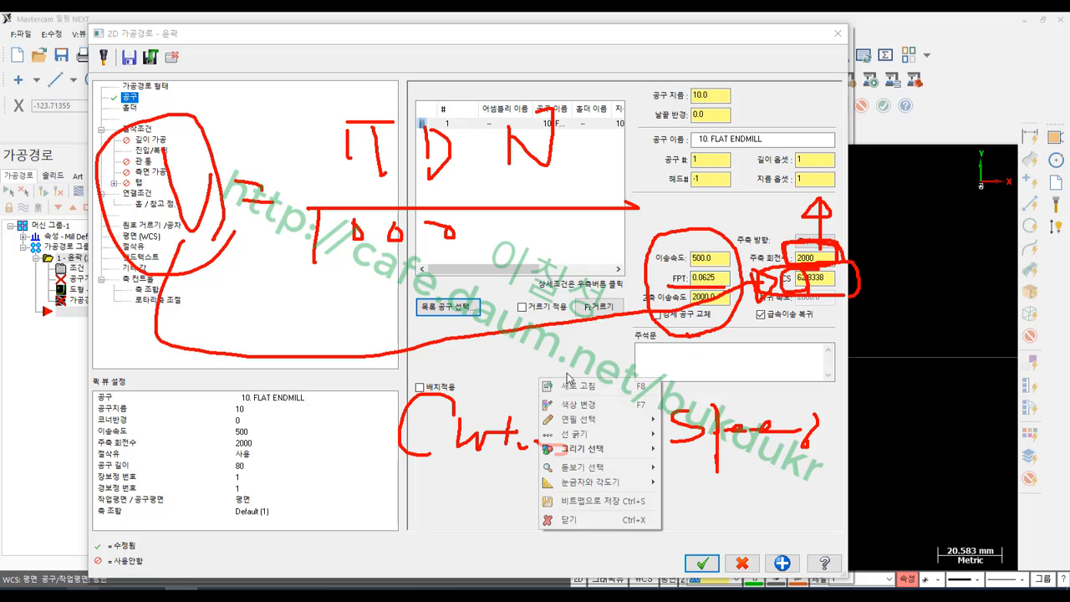
pyautogui.click(589, 520)
# Step: Open the 10 mm flat endmill's definition at its final properties and select the number of flutes
pyautogui.click(481, 123)
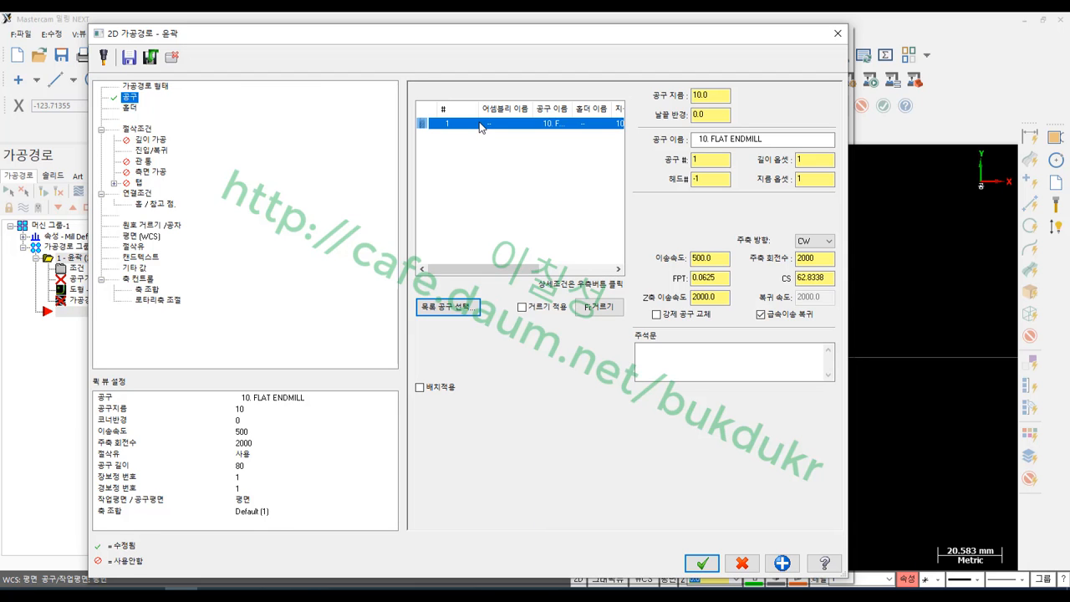
pyautogui.doubleClick(481, 124)
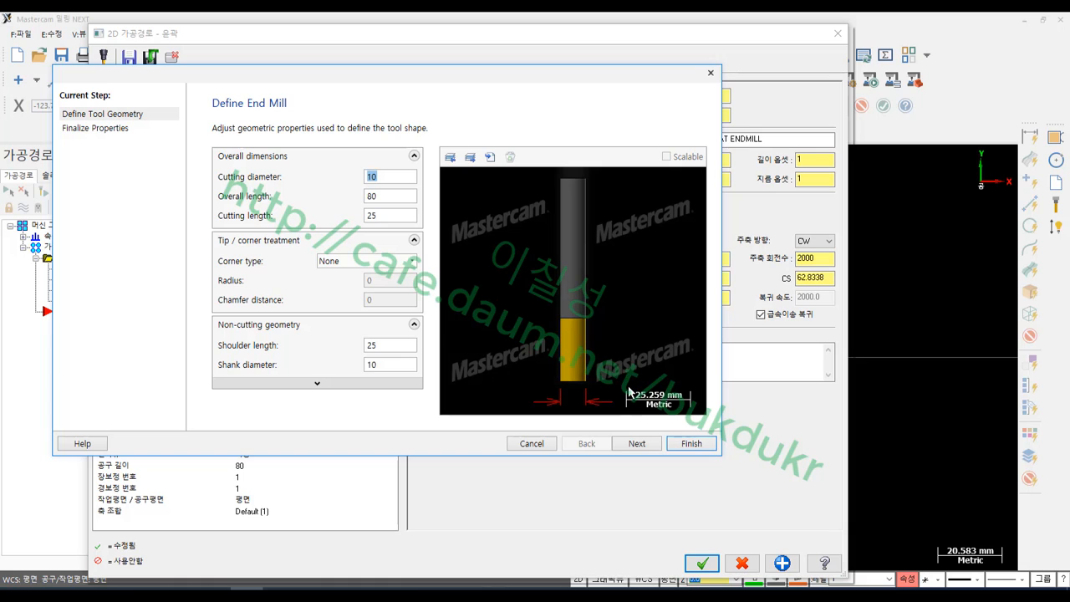
pyautogui.click(649, 444)
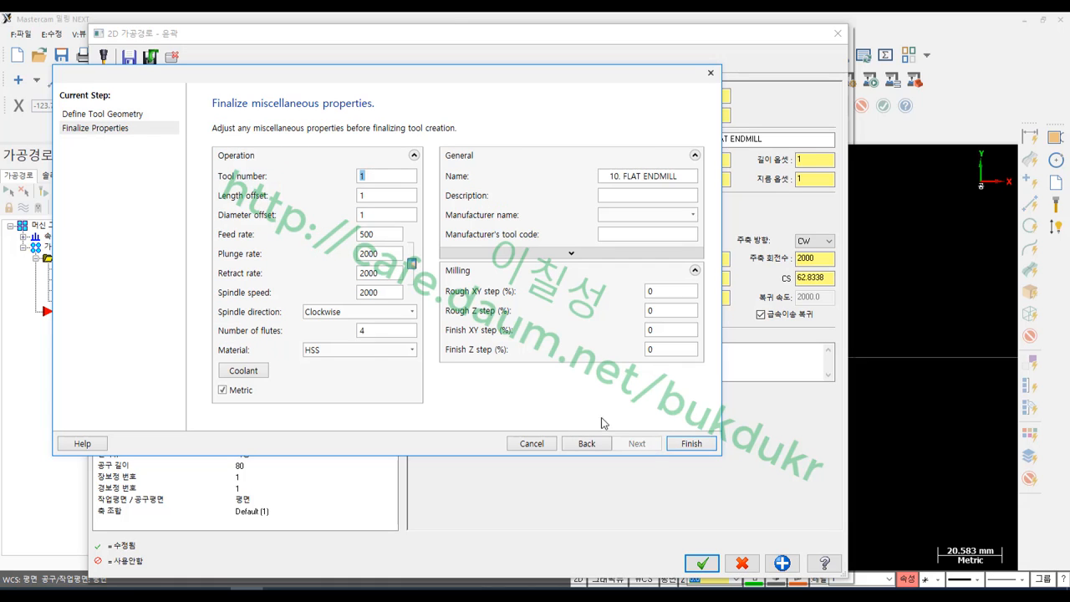
pyautogui.doubleClick(382, 331)
pyautogui.click(390, 331)
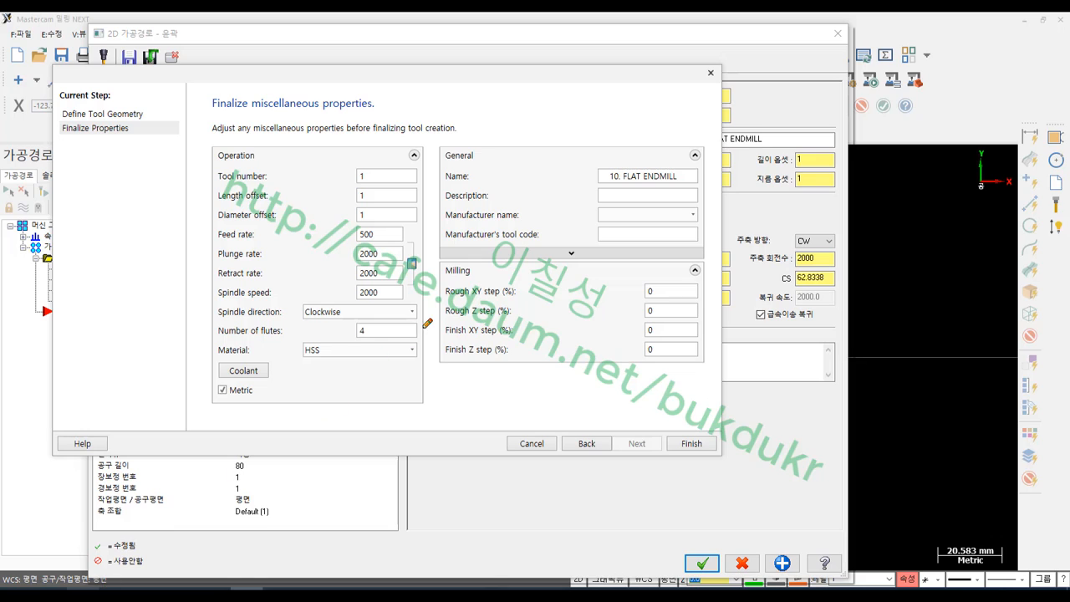
# Step: Highlight the number of flutes with freehand notes explaining it and mark the spindle speed
pyautogui.moveTo(420, 335)
pyautogui.mouseDown()
pyautogui.moveTo(245, 333)
pyautogui.moveTo(209, 320)
pyautogui.moveTo(427, 331)
pyautogui.mouseUp()
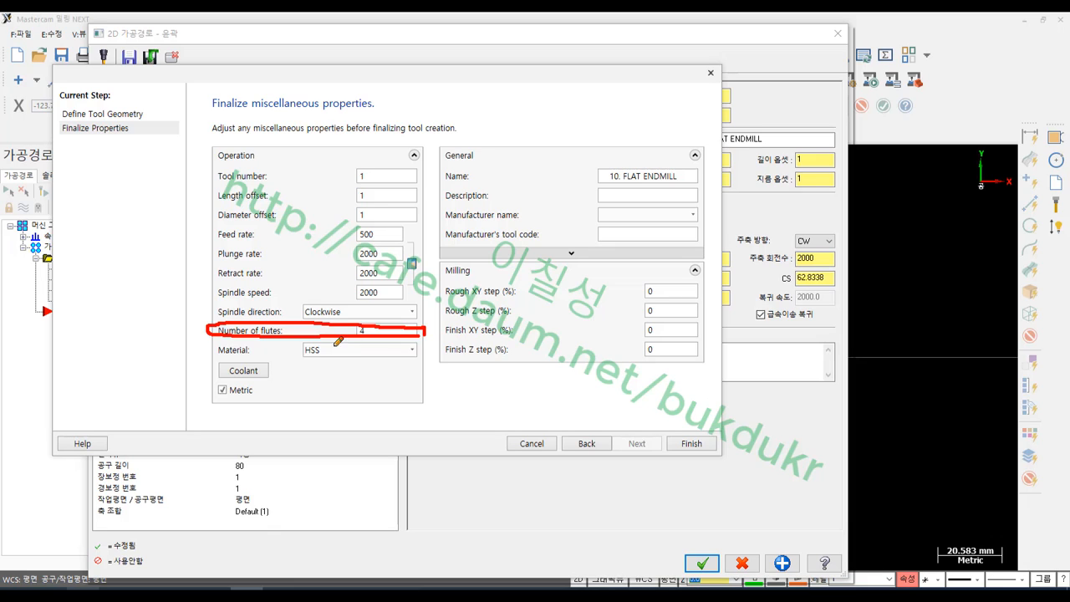
pyautogui.moveTo(256, 341); pyautogui.dragTo(289, 341)
pyautogui.moveTo(428, 331); pyautogui.dragTo(534, 288)
pyautogui.moveTo(541, 258)
pyautogui.mouseDown()
pyautogui.moveTo(585, 279)
pyautogui.moveTo(595, 299)
pyautogui.moveTo(575, 340)
pyautogui.moveTo(611, 343)
pyautogui.mouseUp()
pyautogui.moveTo(621, 241)
pyautogui.mouseDown()
pyautogui.moveTo(620, 287)
pyautogui.moveTo(655, 289)
pyautogui.mouseUp()
pyautogui.moveTo(620, 288)
pyautogui.mouseDown()
pyautogui.moveTo(603, 306)
pyautogui.moveTo(679, 299)
pyautogui.mouseUp()
pyautogui.moveTo(642, 305)
pyautogui.mouseDown()
pyautogui.moveTo(642, 333)
pyautogui.moveTo(592, 391)
pyautogui.moveTo(666, 214)
pyautogui.moveTo(619, 388)
pyautogui.mouseUp()
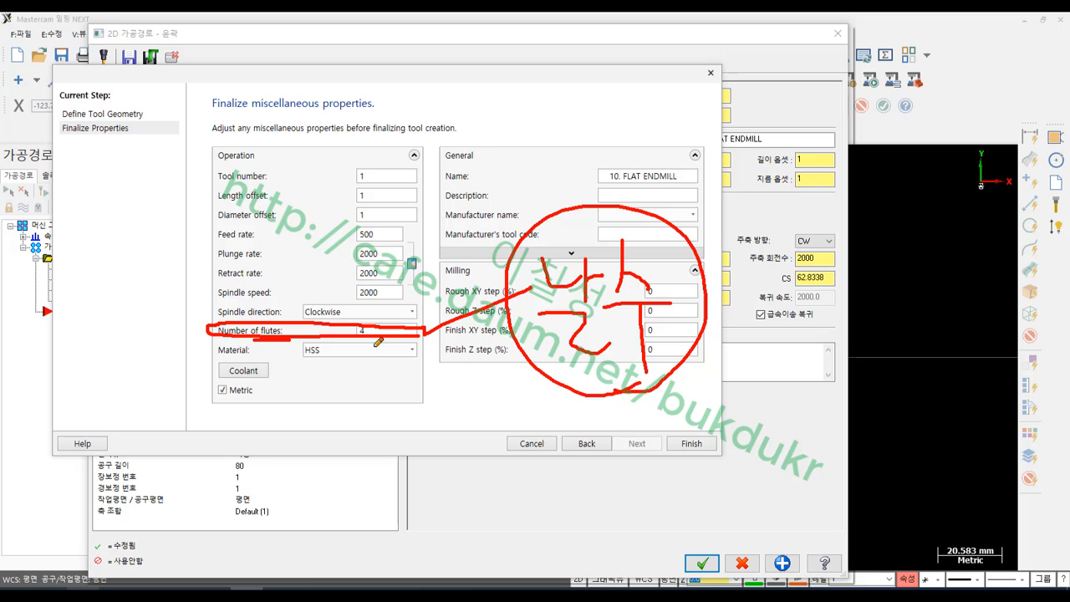
pyautogui.moveTo(378, 342)
pyautogui.mouseDown()
pyautogui.moveTo(368, 319)
pyautogui.moveTo(380, 345)
pyautogui.mouseUp()
pyautogui.moveTo(834, 261)
pyautogui.mouseDown()
pyautogui.moveTo(769, 244)
pyautogui.moveTo(840, 251)
pyautogui.moveTo(832, 264)
pyautogui.mouseUp()
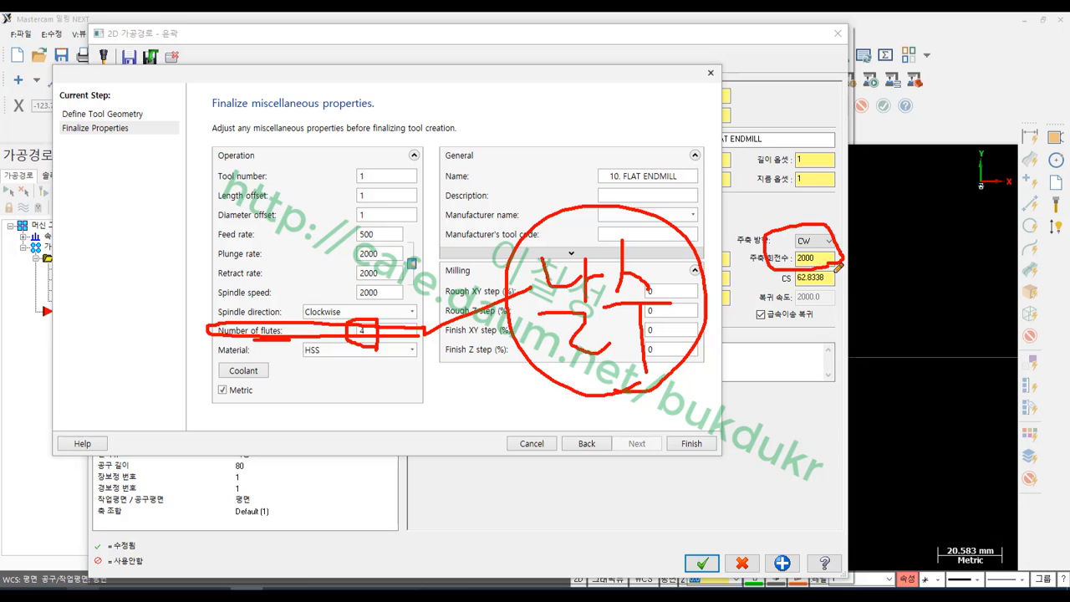
pyautogui.moveTo(381, 323)
pyautogui.mouseDown()
pyautogui.moveTo(412, 346)
pyautogui.moveTo(403, 353)
pyautogui.mouseUp()
# Step: Close the annotation, set the endmill's number of flutes to 2 and finish editing the tool
pyautogui.rightClick(545, 400)
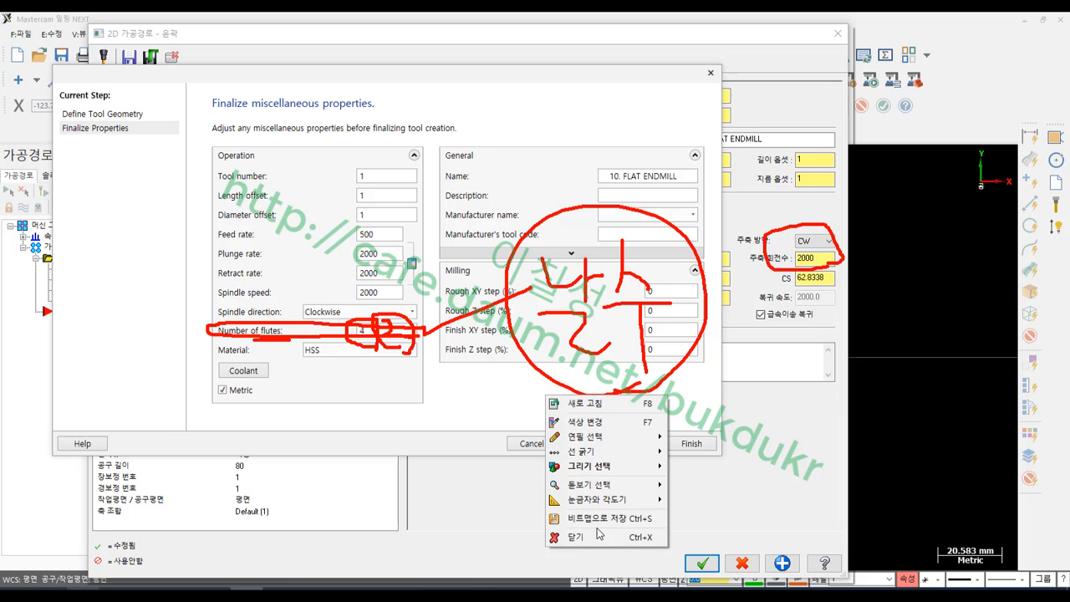
pyautogui.click(602, 538)
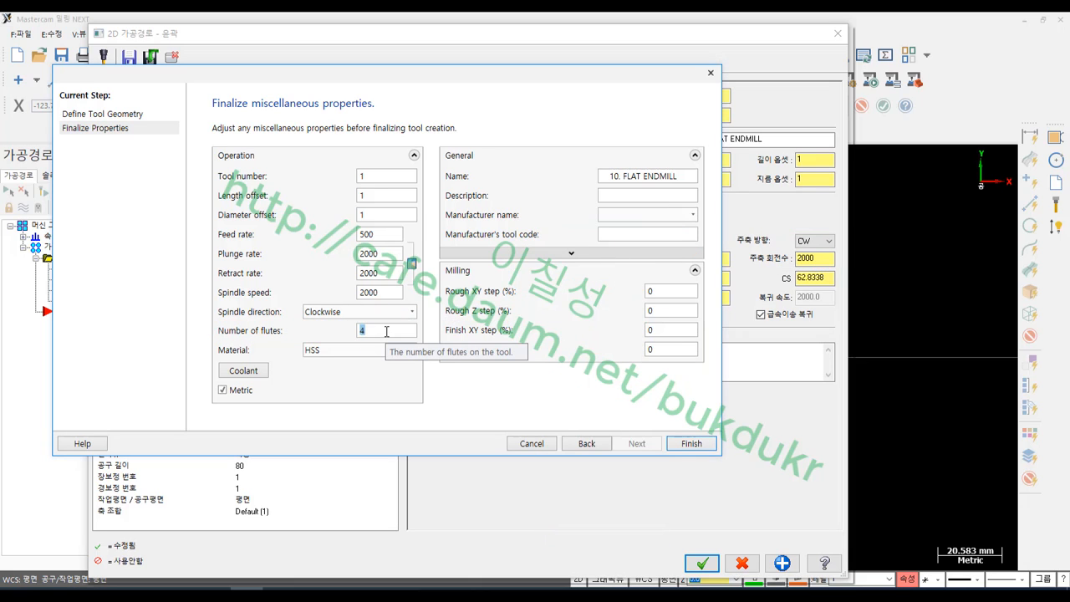
pyautogui.click(692, 444)
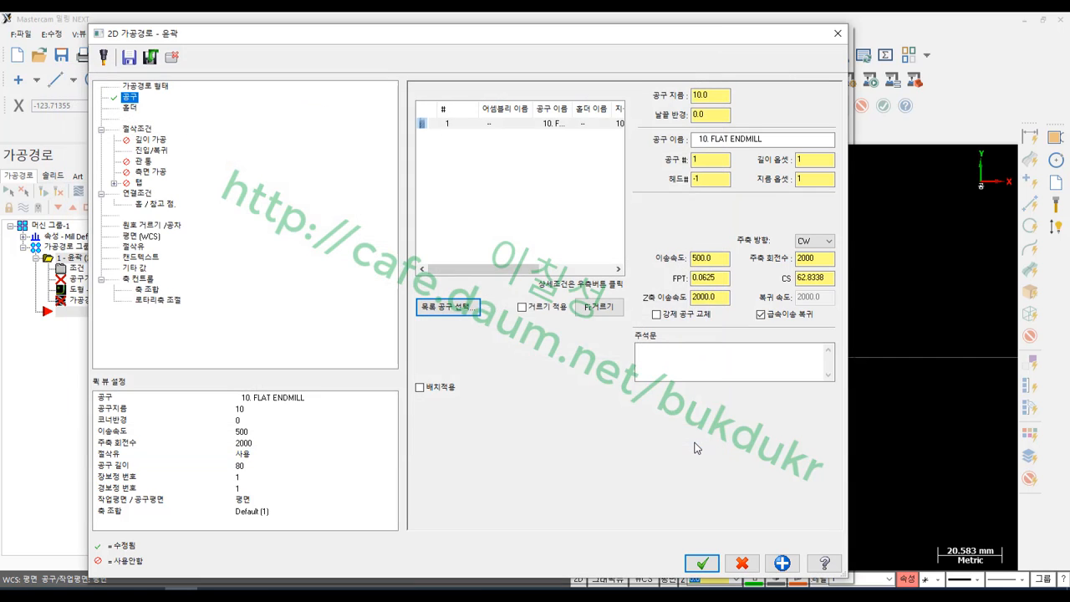
# Step: Reopen the 10 mm flat endmill's definition to check its flute count and spindle speed, then finish
pyautogui.click(526, 125)
pyautogui.click(823, 261)
pyautogui.click(504, 126)
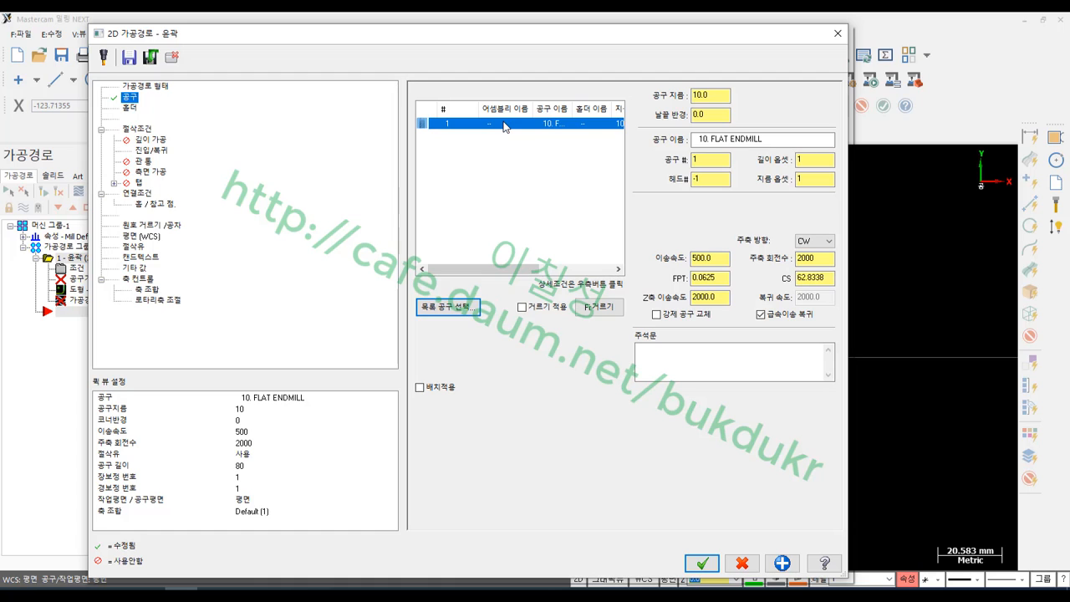
pyautogui.doubleClick(502, 126)
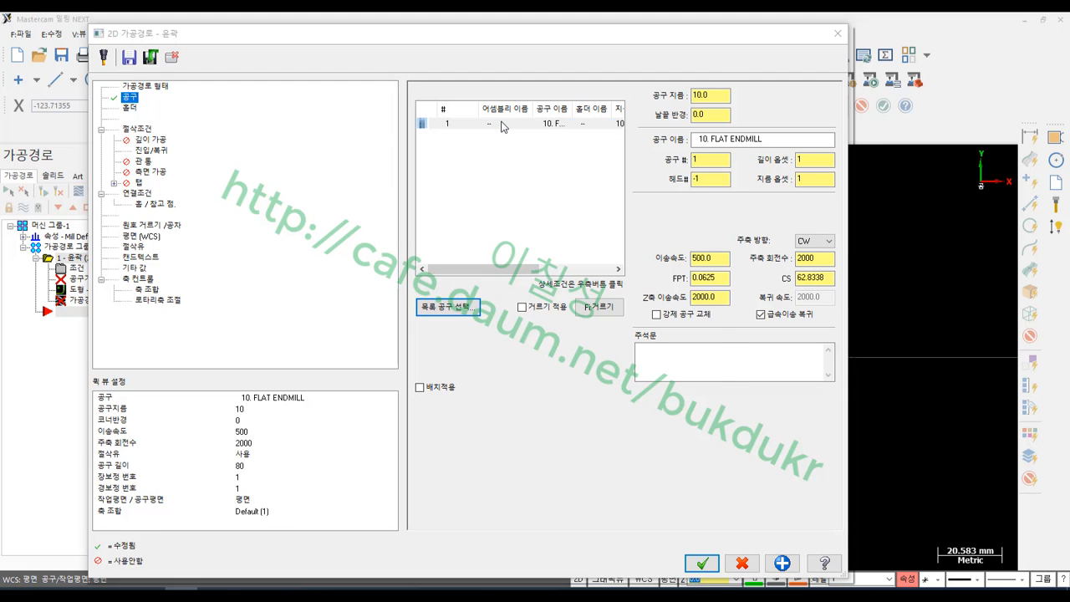
pyautogui.click(636, 443)
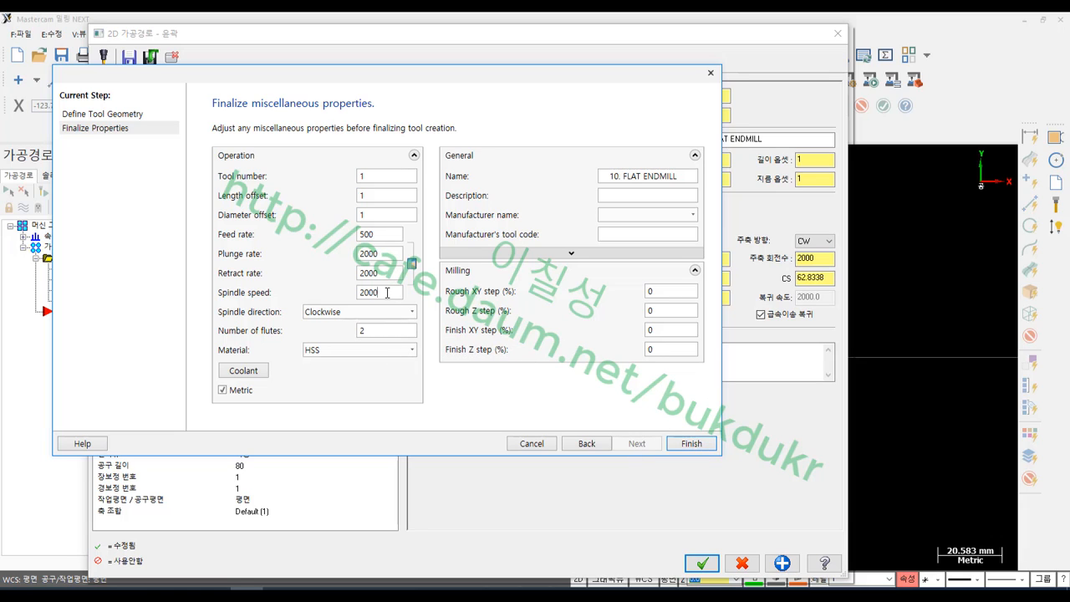
pyautogui.click(387, 293)
pyautogui.click(698, 444)
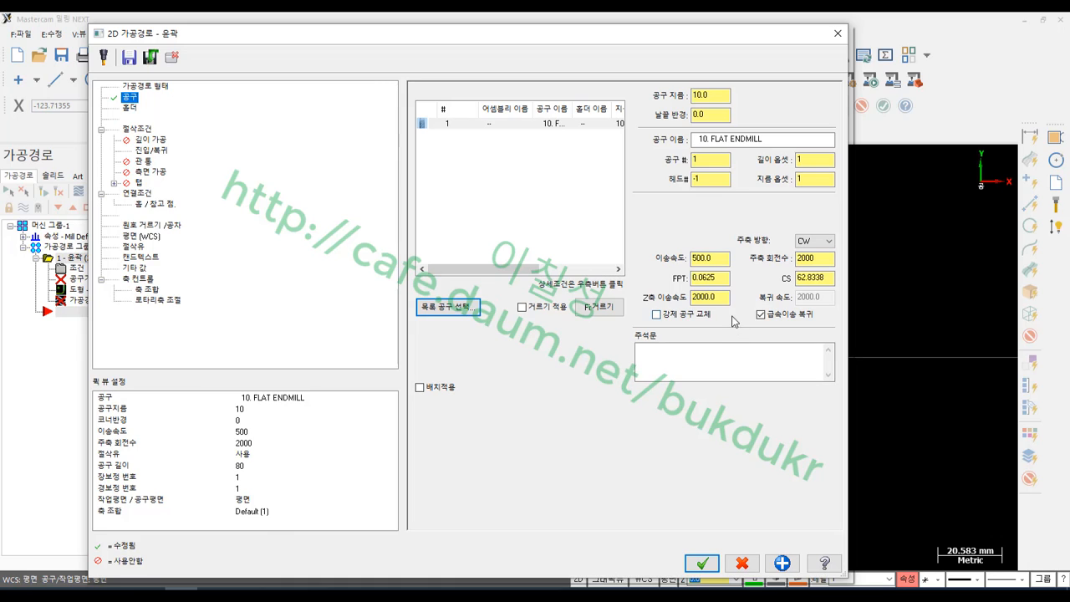
# Step: Set the contour toolpath's feed per tooth to 0.06 so the feed rate is recalculated
pyautogui.click(725, 278)
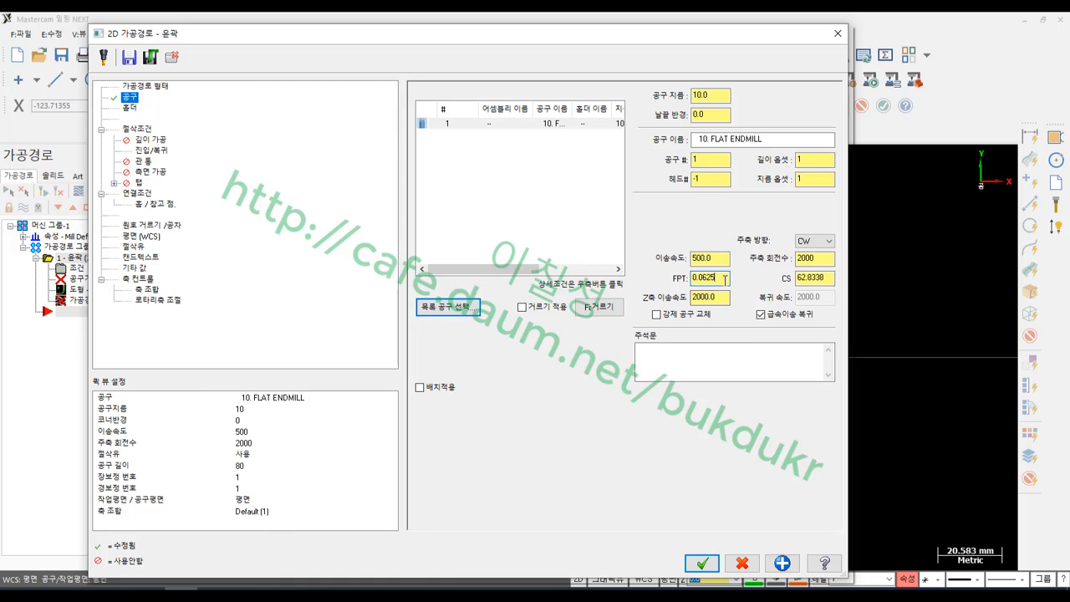
pyautogui.click(482, 124)
pyautogui.click(724, 278)
pyautogui.doubleClick(721, 279)
pyautogui.write('0')
pyautogui.press('Return')
pyautogui.hotkey('shift', 'Tab')
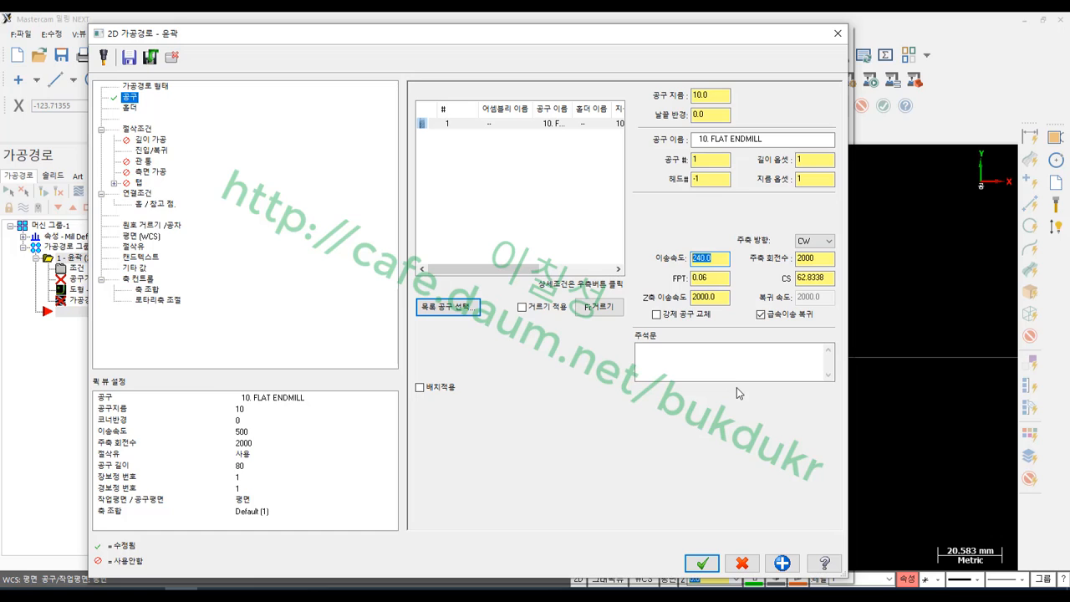
# Step: Examine the spindle speed, cutting speed, feed rate, feed per tooth and plunge rate in the contour toolpath's tool parameters
pyautogui.moveTo(820, 263); pyautogui.dragTo(753, 289)
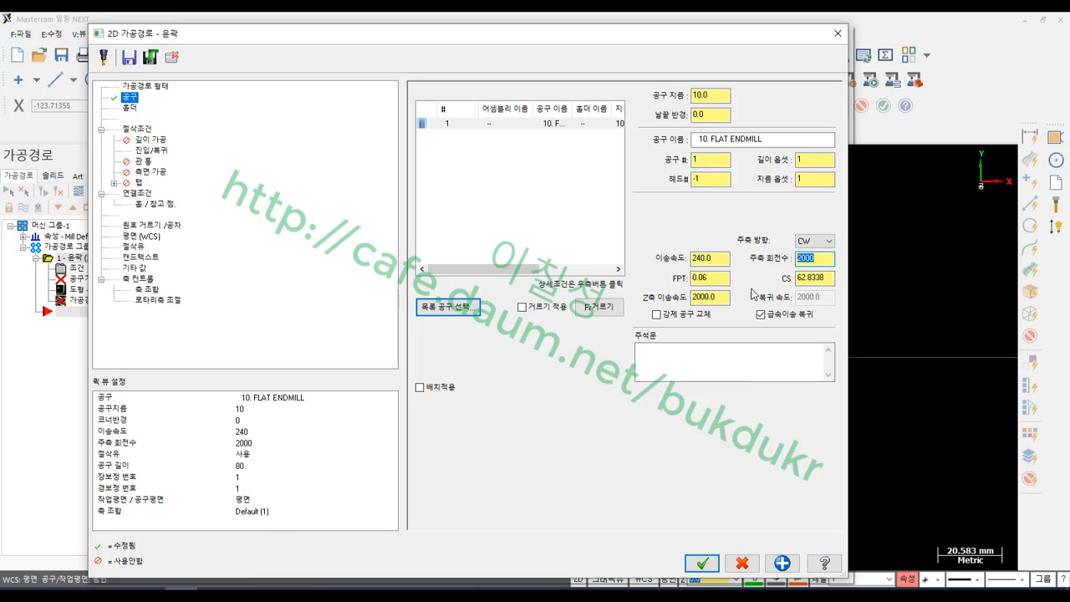
pyautogui.moveTo(820, 278); pyautogui.dragTo(758, 287)
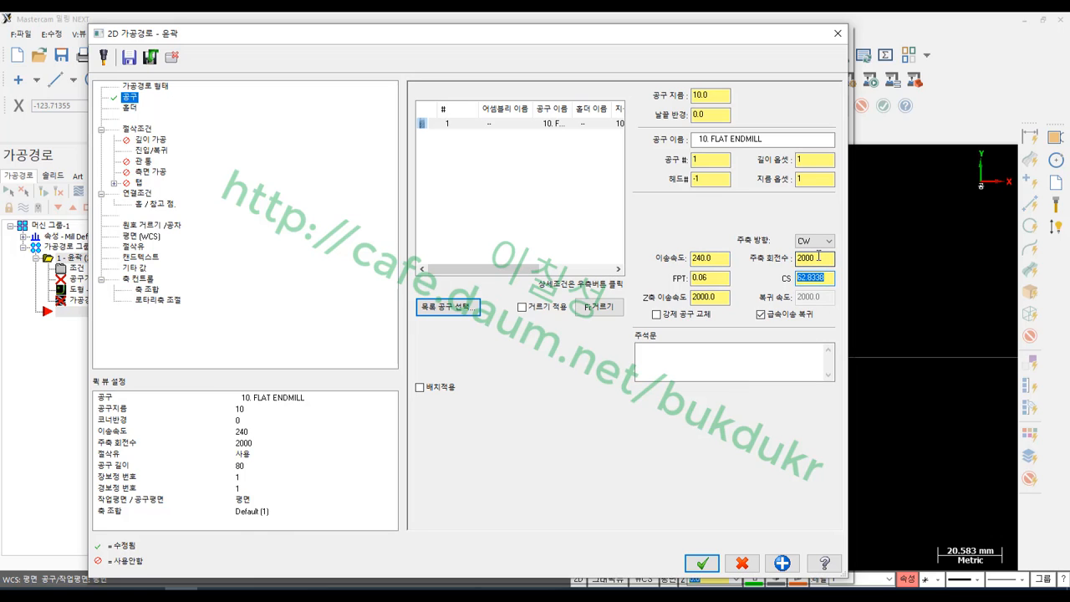
pyautogui.moveTo(826, 258); pyautogui.dragTo(773, 255)
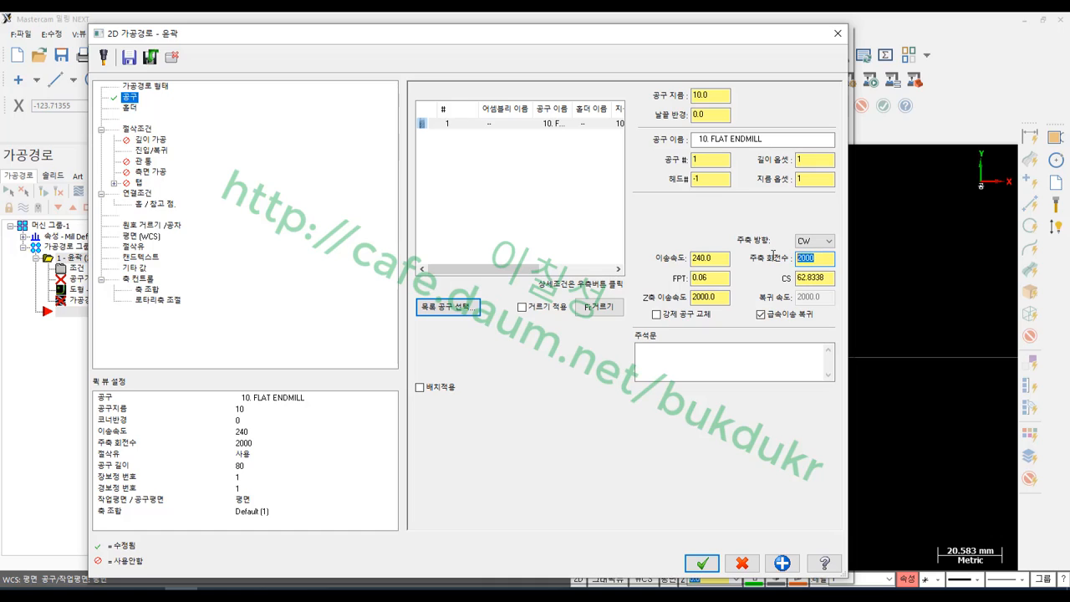
pyautogui.click(714, 277)
pyautogui.moveTo(816, 258); pyautogui.dragTo(624, 301)
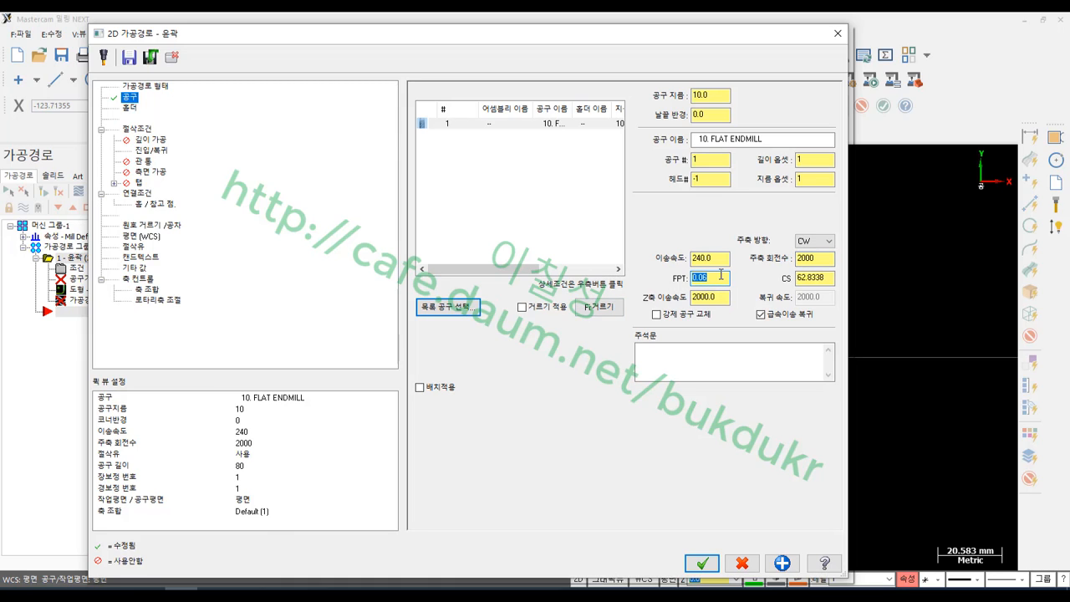
pyautogui.moveTo(719, 259); pyautogui.dragTo(670, 259)
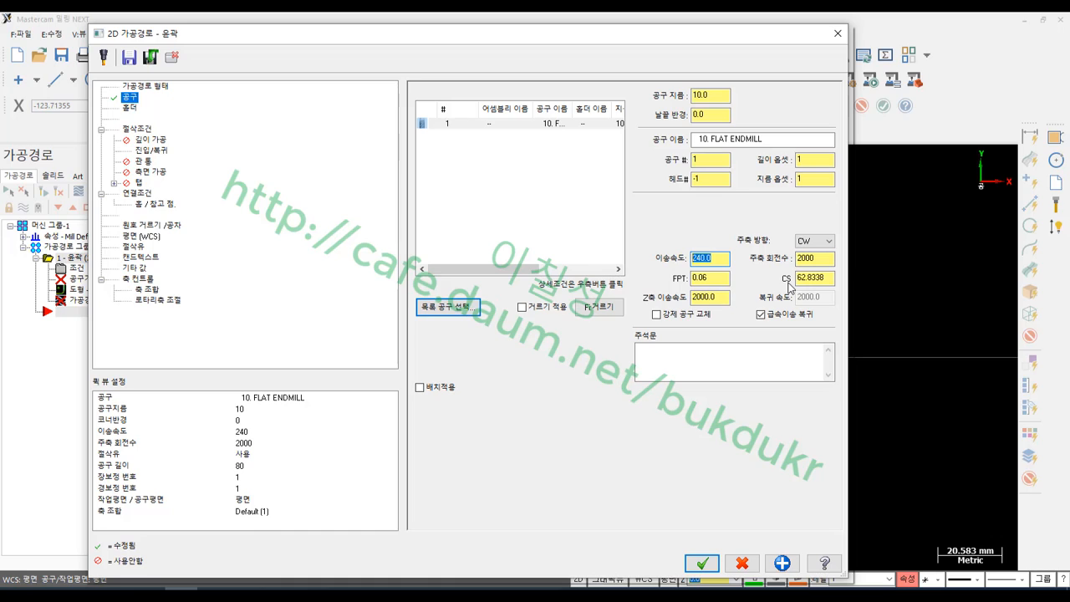
pyautogui.click(715, 278)
pyautogui.hotkey('shift', 'Tab')
pyautogui.click(712, 278)
pyautogui.click(715, 260)
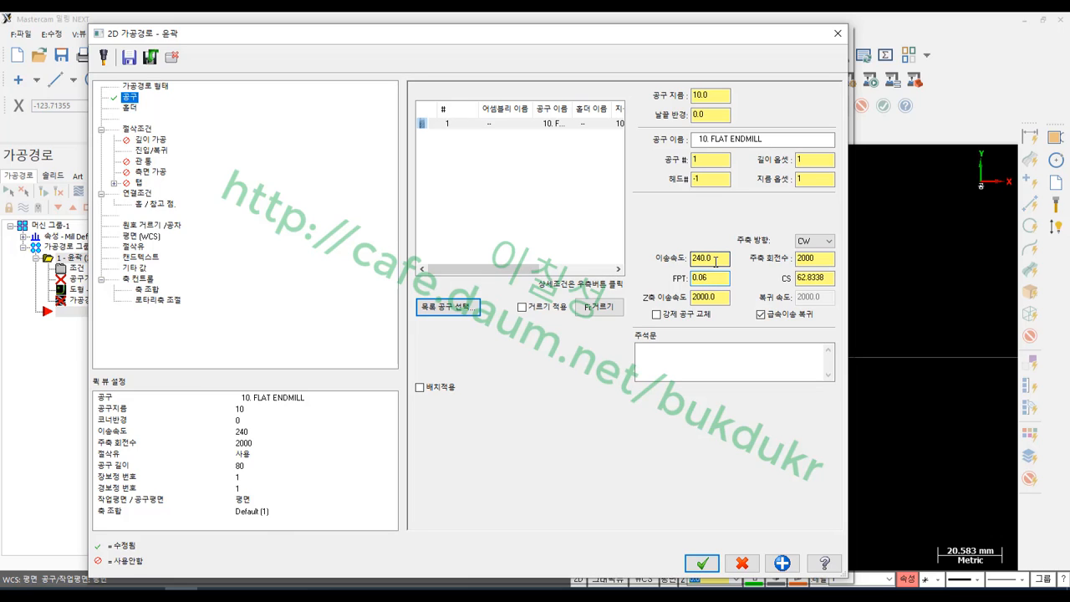
pyautogui.click(717, 261)
pyautogui.click(714, 278)
pyautogui.click(717, 294)
pyautogui.moveTo(718, 298); pyautogui.dragTo(676, 303)
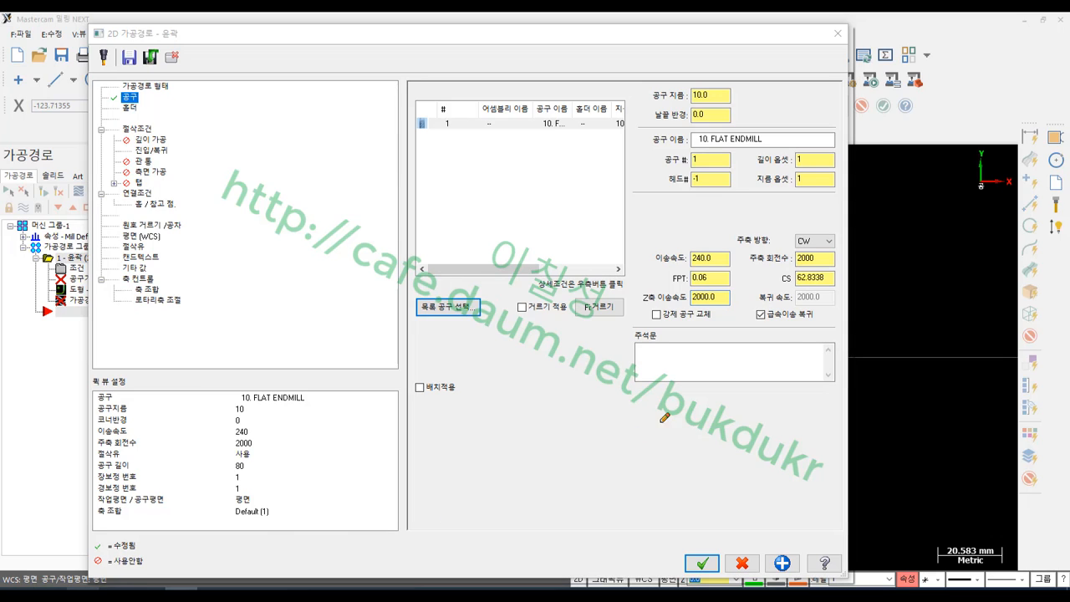
# Step: Mark the rapid retract option and the retract rate with freehand circles and arrows, then close the annotation
pyautogui.moveTo(828, 328)
pyautogui.mouseDown()
pyautogui.moveTo(741, 326)
pyautogui.moveTo(735, 305)
pyautogui.moveTo(836, 308)
pyautogui.moveTo(819, 326)
pyautogui.moveTo(900, 289)
pyautogui.mouseUp()
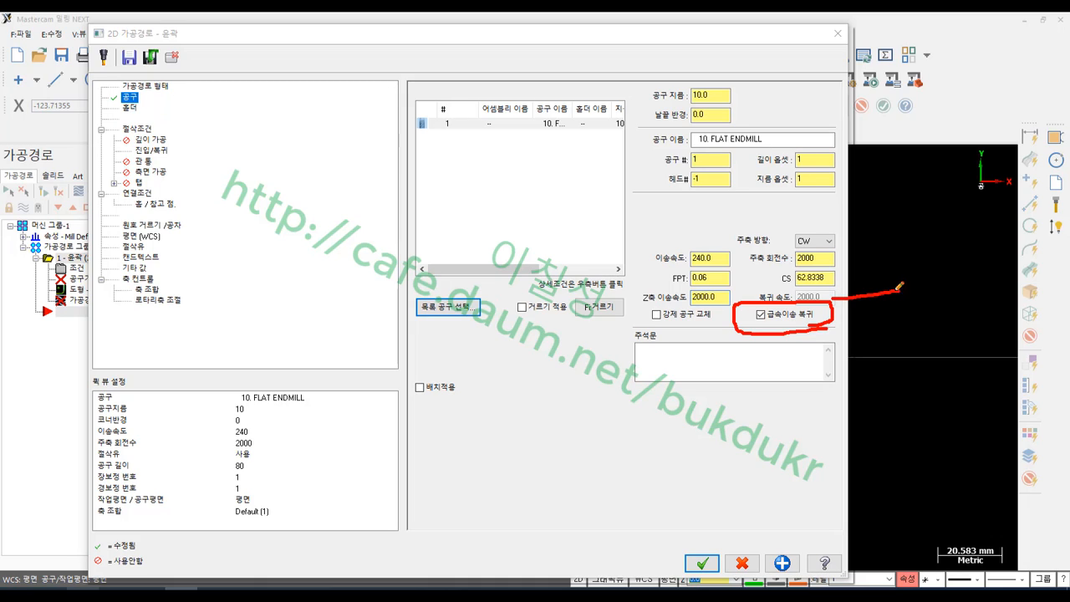
pyautogui.moveTo(811, 306)
pyautogui.mouseDown()
pyautogui.moveTo(789, 292)
pyautogui.moveTo(826, 284)
pyautogui.moveTo(833, 297)
pyautogui.moveTo(804, 306)
pyautogui.moveTo(846, 286)
pyautogui.moveTo(849, 306)
pyautogui.mouseUp()
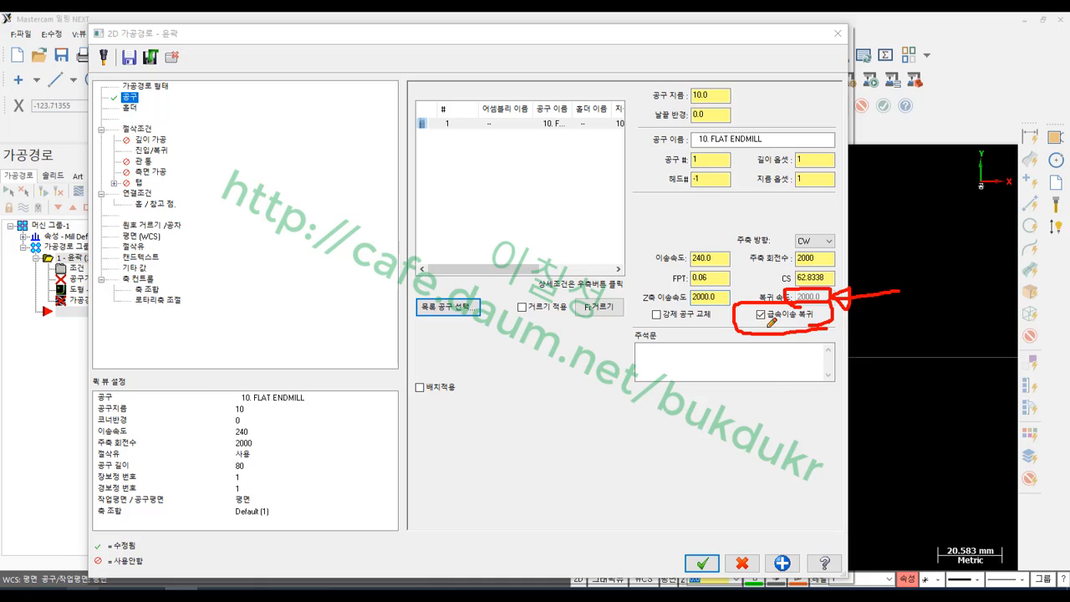
pyautogui.moveTo(768, 330); pyautogui.dragTo(792, 449)
pyautogui.moveTo(769, 328)
pyautogui.mouseDown()
pyautogui.moveTo(760, 348)
pyautogui.moveTo(784, 345)
pyautogui.mouseUp()
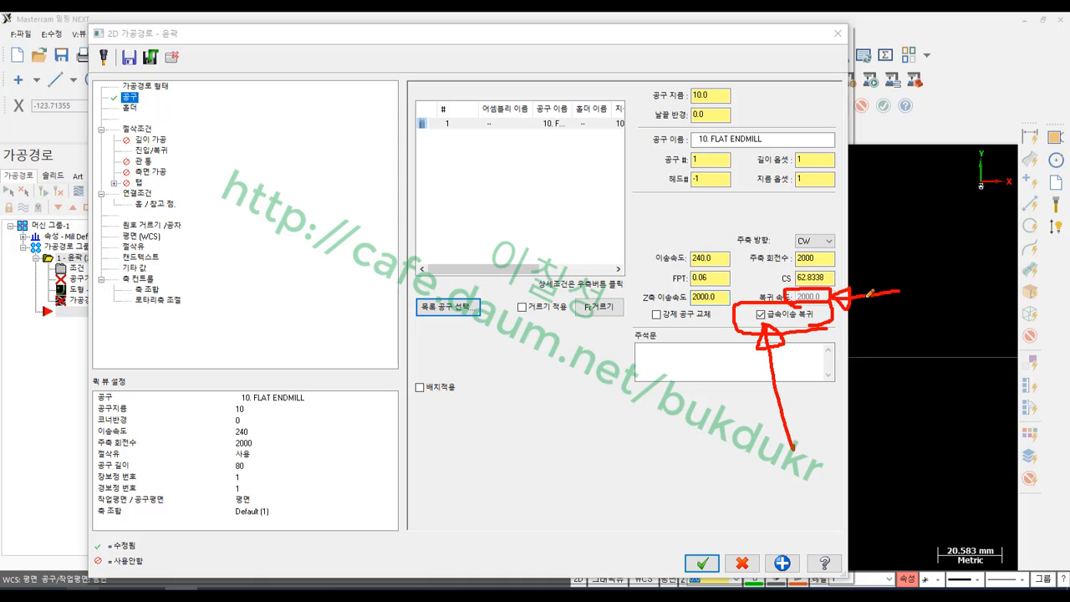
pyautogui.moveTo(928, 282)
pyautogui.mouseDown()
pyautogui.moveTo(906, 301)
pyautogui.moveTo(921, 291)
pyautogui.moveTo(929, 301)
pyautogui.mouseUp()
pyautogui.rightClick(861, 366)
pyautogui.click(903, 516)
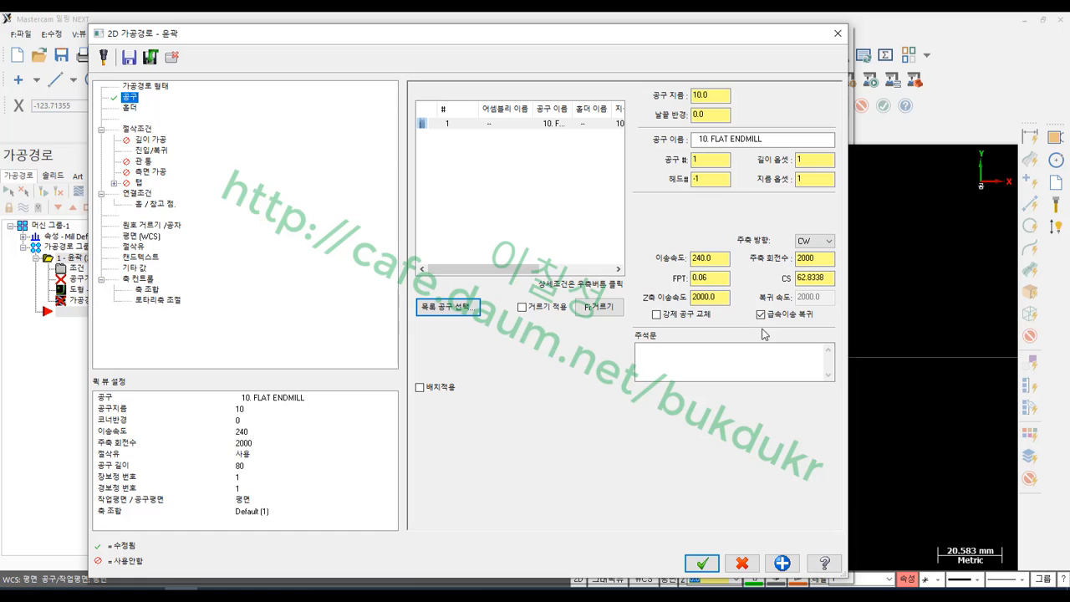
# Step: Turn off rapid retract for the contour toolpath and annotate its retract rate with G01 and G00
pyautogui.click(761, 314)
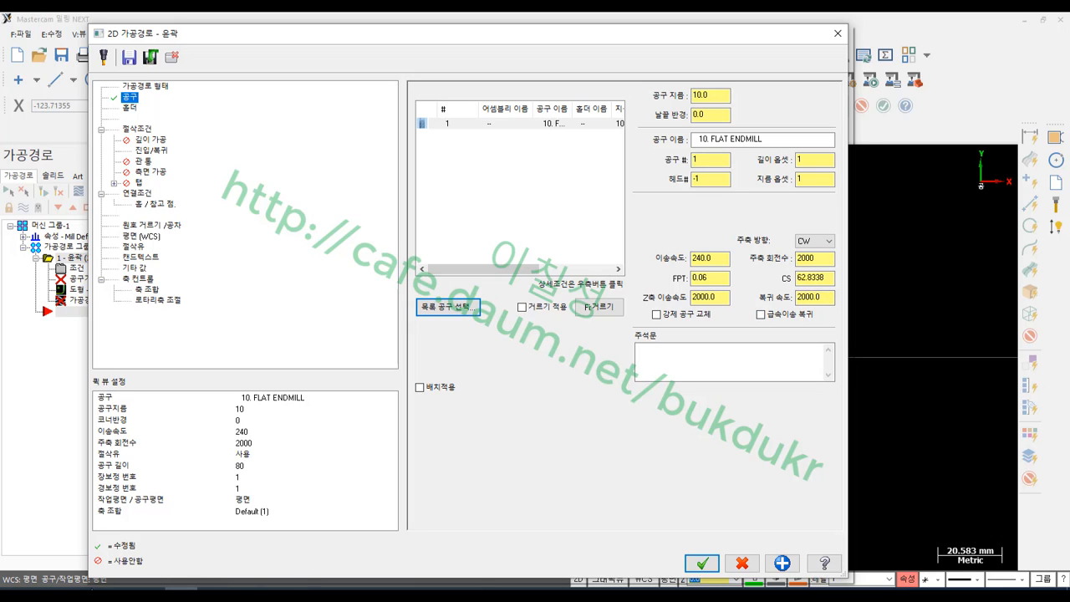
pyautogui.moveTo(846, 306)
pyautogui.mouseDown()
pyautogui.moveTo(776, 306)
pyautogui.moveTo(750, 293)
pyautogui.moveTo(846, 287)
pyautogui.moveTo(882, 346)
pyautogui.moveTo(892, 354)
pyautogui.moveTo(918, 339)
pyautogui.moveTo(946, 380)
pyautogui.mouseUp()
pyautogui.moveTo(741, 340)
pyautogui.mouseDown()
pyautogui.moveTo(759, 317)
pyautogui.moveTo(773, 343)
pyautogui.mouseUp()
pyautogui.moveTo(798, 425)
pyautogui.mouseDown()
pyautogui.moveTo(782, 476)
pyautogui.moveTo(791, 480)
pyautogui.mouseUp()
pyautogui.moveTo(819, 438)
pyautogui.mouseDown()
pyautogui.moveTo(832, 461)
pyautogui.moveTo(878, 449)
pyautogui.mouseUp()
pyautogui.moveTo(815, 373); pyautogui.dragTo(989, 389)
pyautogui.moveTo(755, 484); pyautogui.dragTo(964, 489)
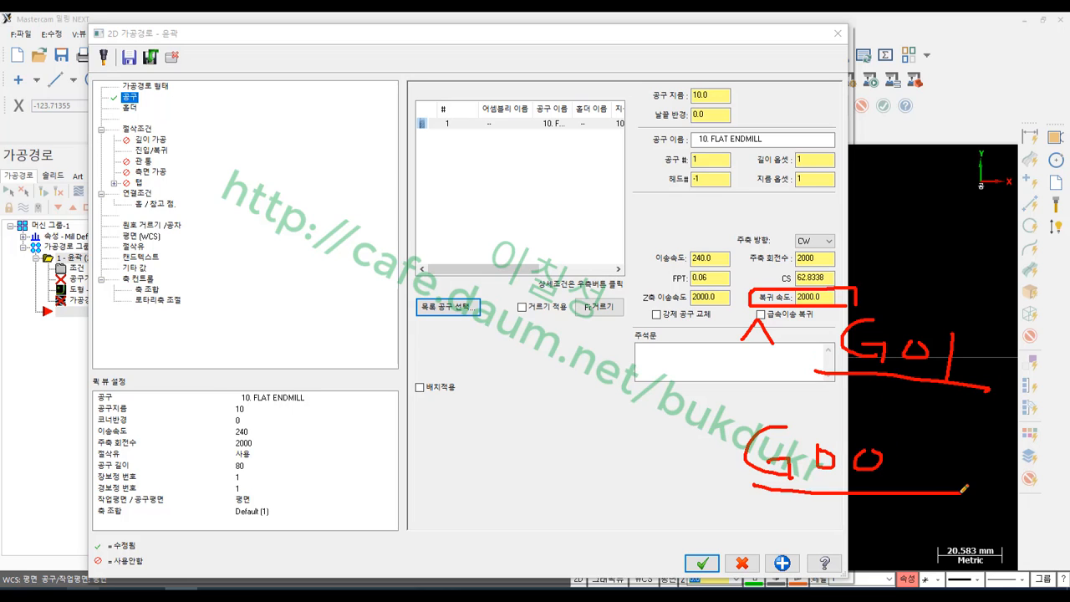
# Step: Close the freehand annotation, turn on forced tool change for the contour toolpath, and shift the parameters dialog to uncover the toolpath tree
pyautogui.rightClick(925, 236)
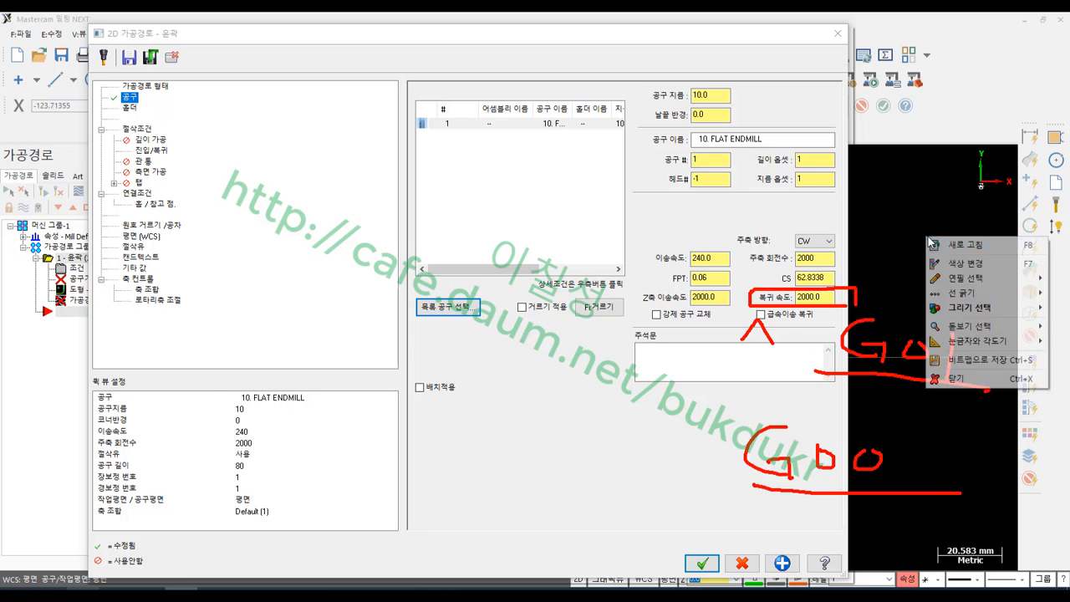
pyautogui.click(970, 380)
pyautogui.click(657, 314)
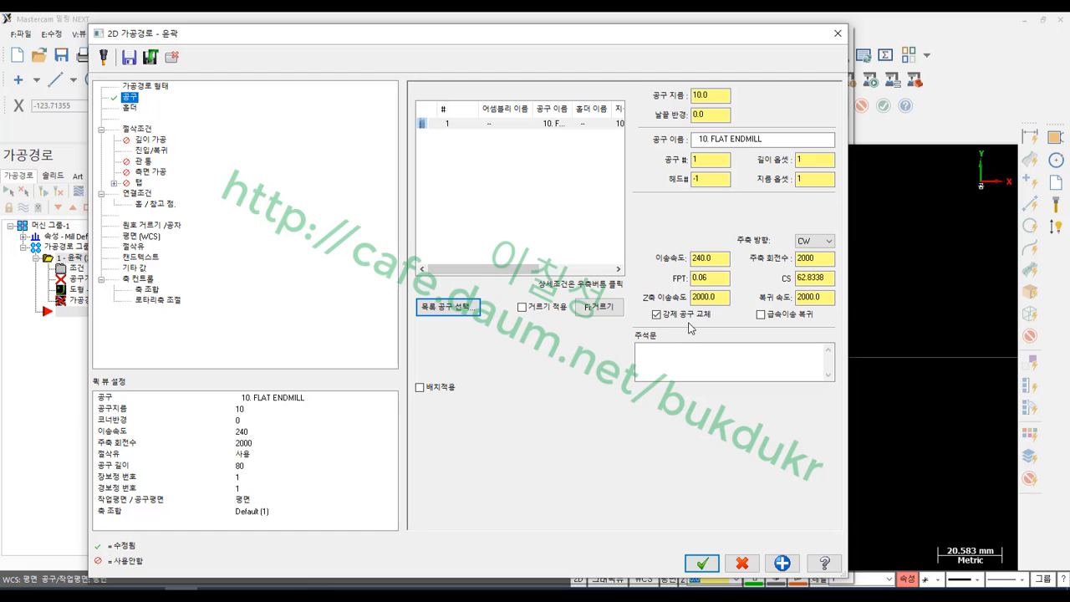
pyautogui.moveTo(344, 37); pyautogui.dragTo(586, 64)
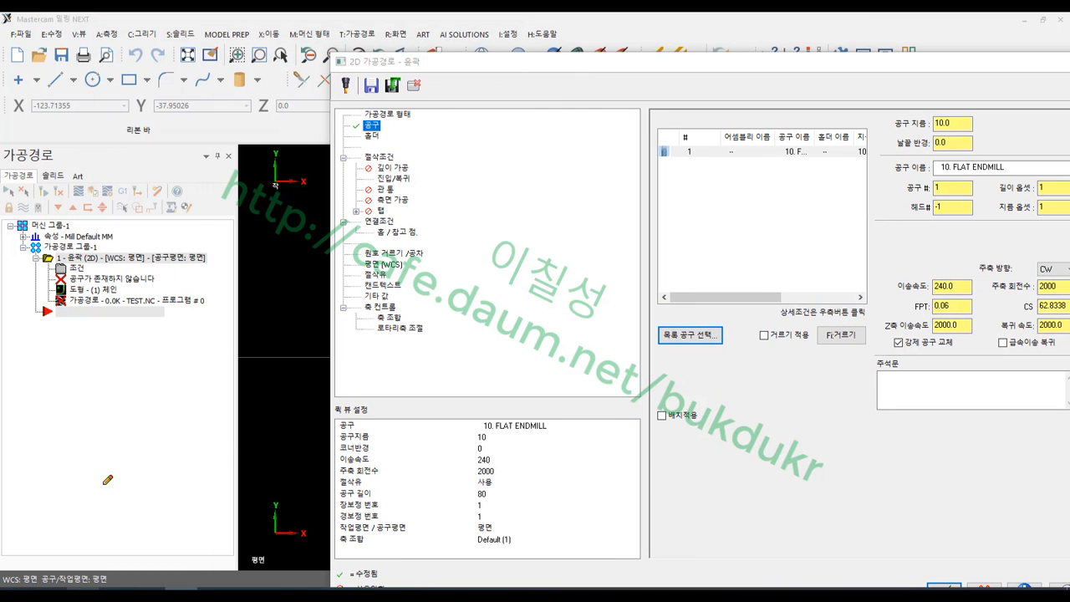
# Step: Circle the contour operation and the empty area below it freehand, mark an X between them, and label both T01
pyautogui.moveTo(60, 297)
pyautogui.mouseDown()
pyautogui.moveTo(175, 315)
pyautogui.moveTo(213, 259)
pyautogui.moveTo(159, 306)
pyautogui.moveTo(34, 339)
pyautogui.moveTo(222, 430)
pyautogui.moveTo(159, 319)
pyautogui.moveTo(92, 316)
pyautogui.mouseUp()
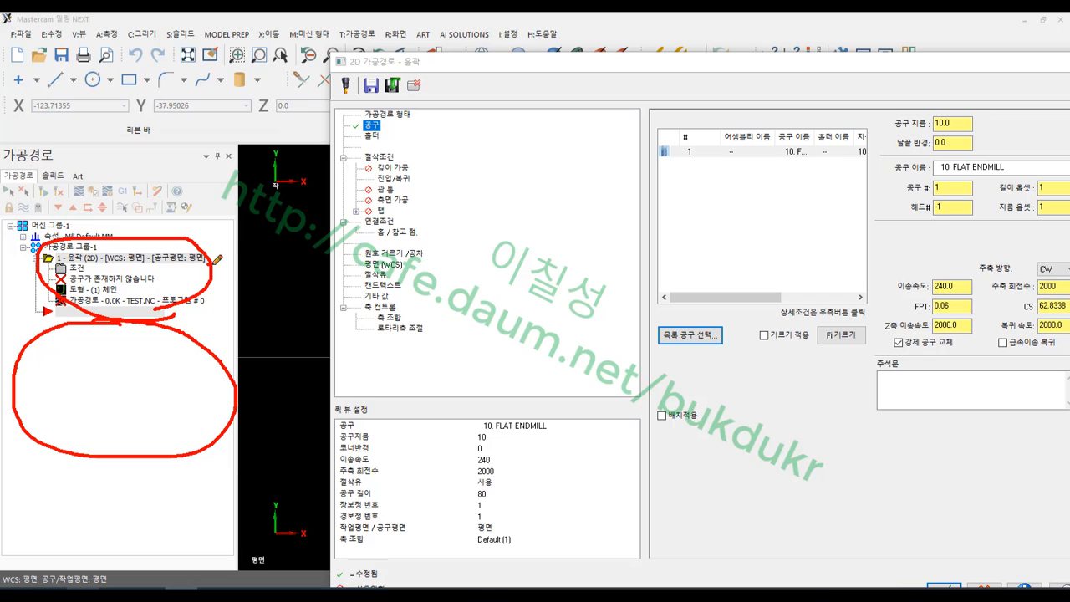
pyautogui.moveTo(213, 264); pyautogui.dragTo(252, 264)
pyautogui.moveTo(213, 398); pyautogui.dragTo(260, 398)
pyautogui.moveTo(269, 302)
pyautogui.mouseDown()
pyautogui.moveTo(241, 337)
pyautogui.moveTo(256, 325)
pyautogui.moveTo(265, 335)
pyautogui.mouseUp()
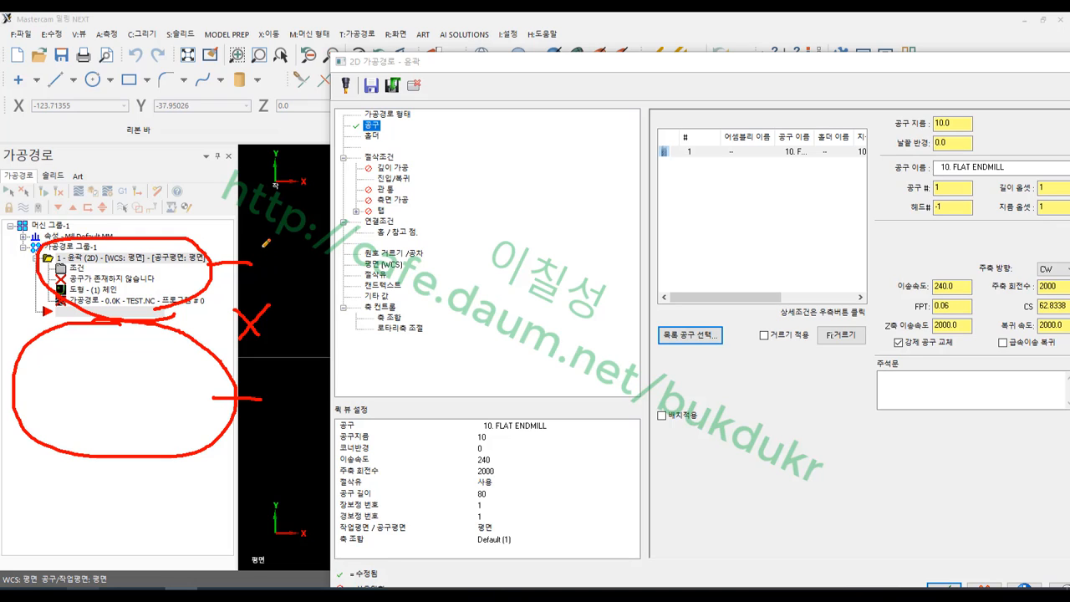
pyautogui.moveTo(257, 248)
pyautogui.mouseDown()
pyautogui.moveTo(287, 249)
pyautogui.moveTo(272, 268)
pyautogui.moveTo(298, 281)
pyautogui.mouseUp()
pyautogui.moveTo(249, 343); pyautogui.dragTo(278, 339)
pyautogui.moveTo(265, 347)
pyautogui.mouseDown()
pyautogui.moveTo(265, 370)
pyautogui.moveTo(291, 374)
pyautogui.mouseUp()
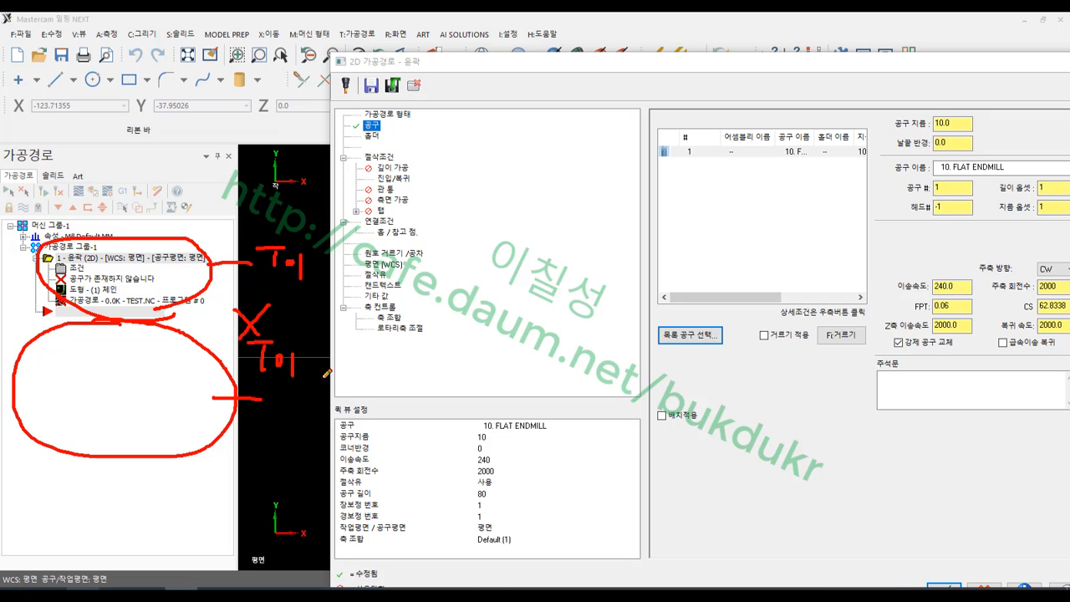
# Step: Illustrate the sequence between the two T01 operations with freehand arrows, dividing lines and circles above and below the divide
pyautogui.moveTo(319, 428)
pyautogui.mouseDown()
pyautogui.moveTo(338, 308)
pyautogui.moveTo(328, 333)
pyautogui.moveTo(346, 331)
pyautogui.mouseUp()
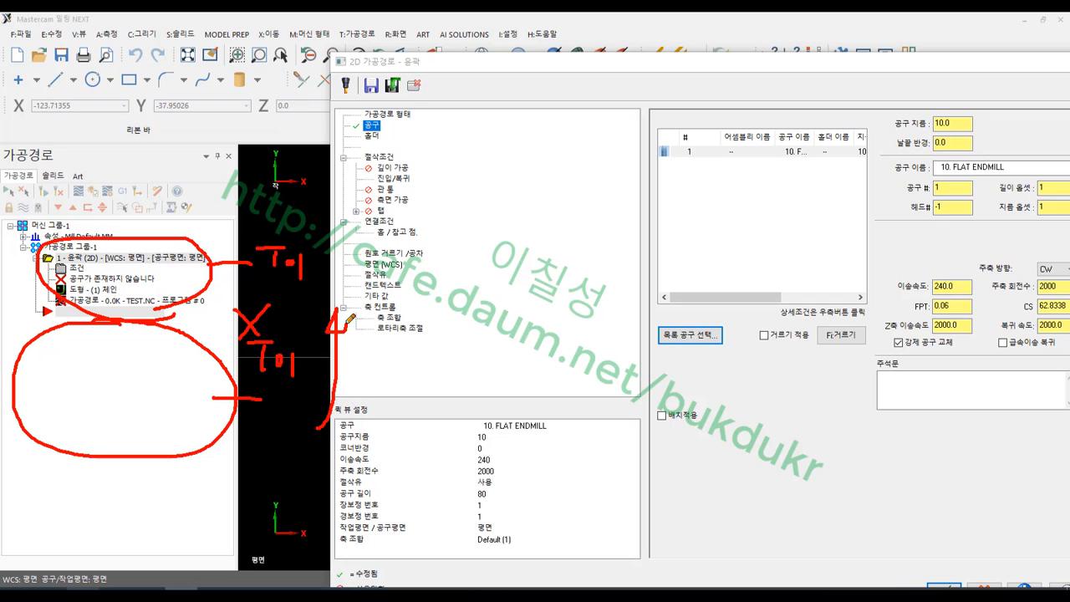
pyautogui.moveTo(303, 361)
pyautogui.mouseDown()
pyautogui.moveTo(243, 372)
pyautogui.moveTo(301, 368)
pyautogui.mouseUp()
pyautogui.moveTo(378, 341)
pyautogui.mouseDown()
pyautogui.moveTo(378, 420)
pyautogui.moveTo(398, 416)
pyautogui.mouseUp()
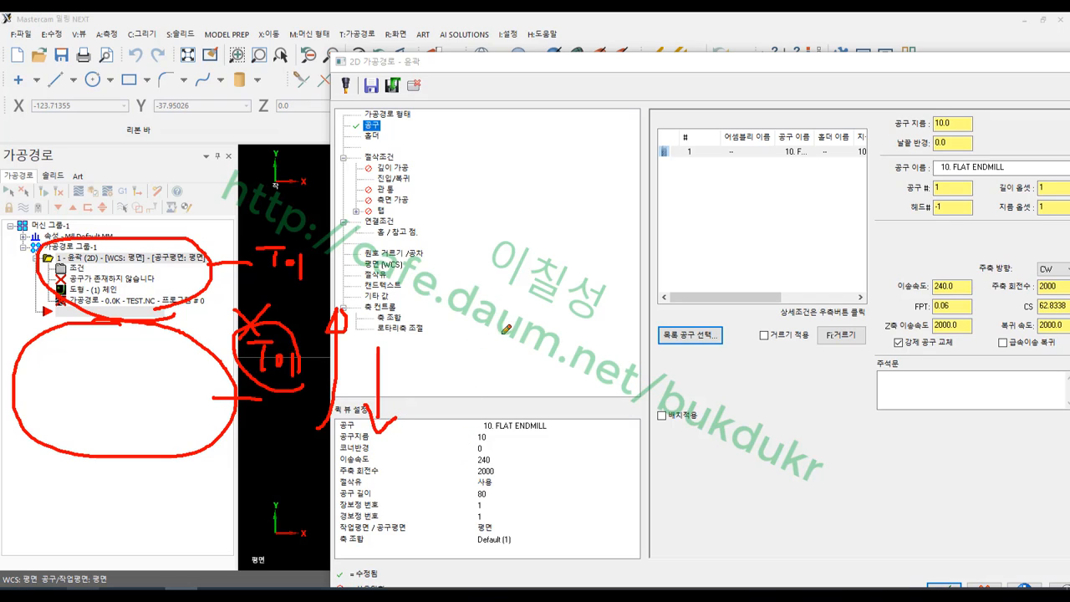
pyautogui.moveTo(192, 301); pyautogui.dragTo(372, 305)
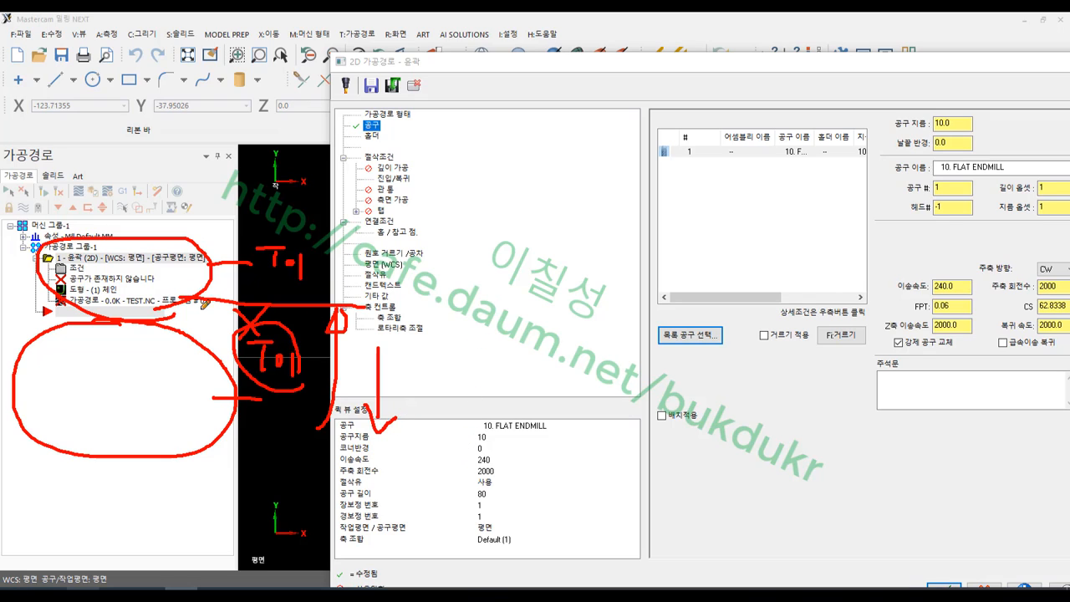
pyautogui.moveTo(202, 303); pyautogui.dragTo(400, 309)
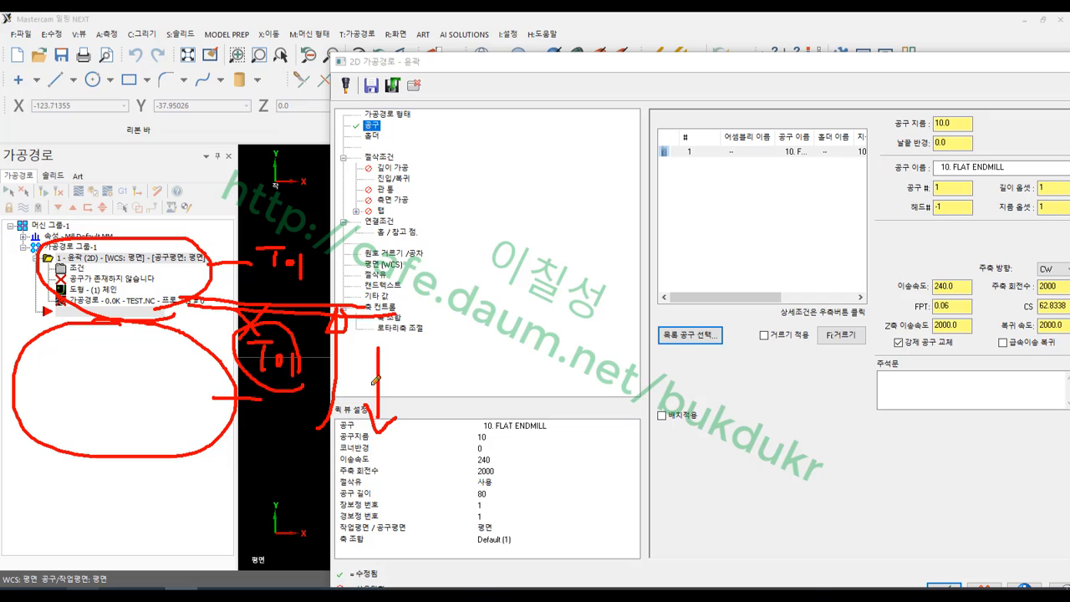
pyautogui.moveTo(373, 250); pyautogui.dragTo(358, 295)
pyautogui.moveTo(373, 399)
pyautogui.mouseDown()
pyautogui.moveTo(361, 387)
pyautogui.moveTo(391, 380)
pyautogui.mouseUp()
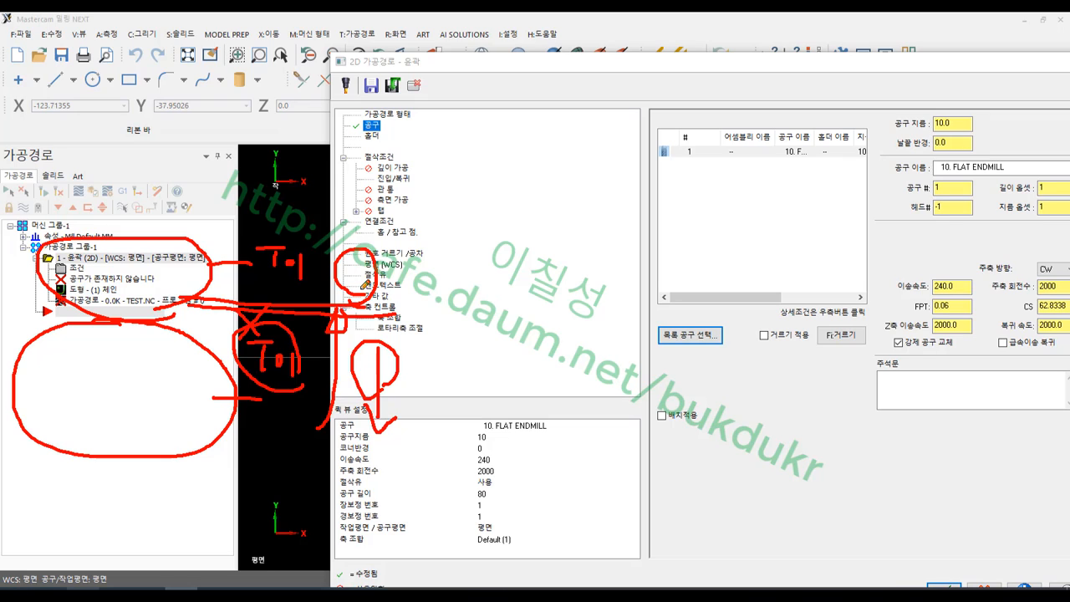
pyautogui.moveTo(373, 276)
pyautogui.mouseDown()
pyautogui.moveTo(334, 250)
pyautogui.moveTo(378, 274)
pyautogui.mouseUp()
pyautogui.moveTo(375, 404)
pyautogui.mouseDown()
pyautogui.moveTo(350, 343)
pyautogui.moveTo(410, 364)
pyautogui.moveTo(383, 403)
pyautogui.mouseUp()
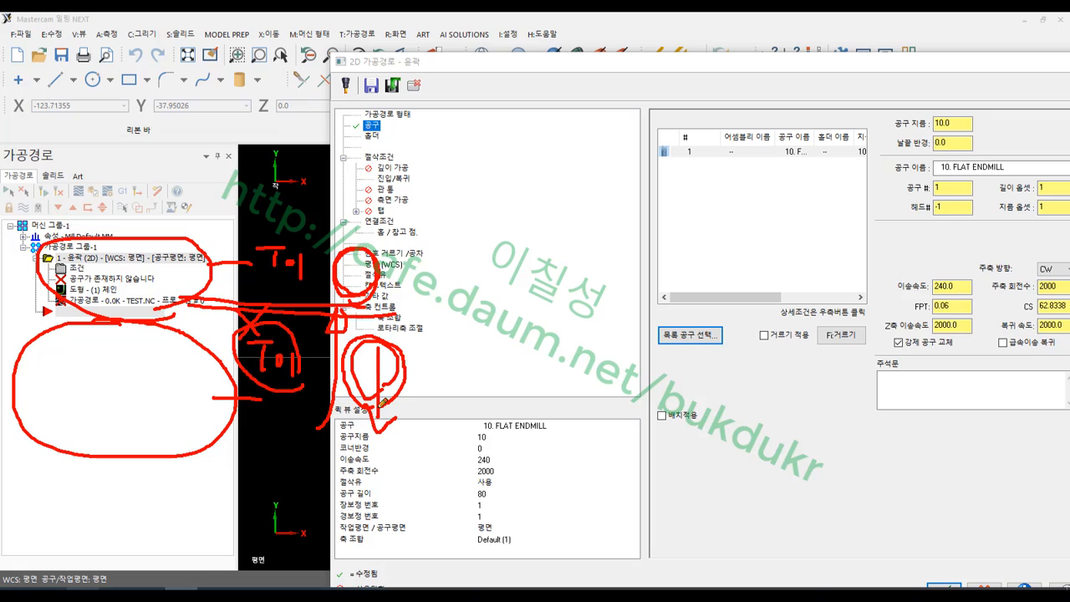
# Step: Draw arrows toward both tool positions, circle the areas before each T01 label, and outline the forced tool change option
pyautogui.moveTo(507, 219)
pyautogui.mouseDown()
pyautogui.moveTo(387, 220)
pyautogui.moveTo(408, 235)
pyautogui.mouseUp()
pyautogui.moveTo(564, 317)
pyautogui.mouseDown()
pyautogui.moveTo(426, 326)
pyautogui.moveTo(456, 337)
pyautogui.mouseUp()
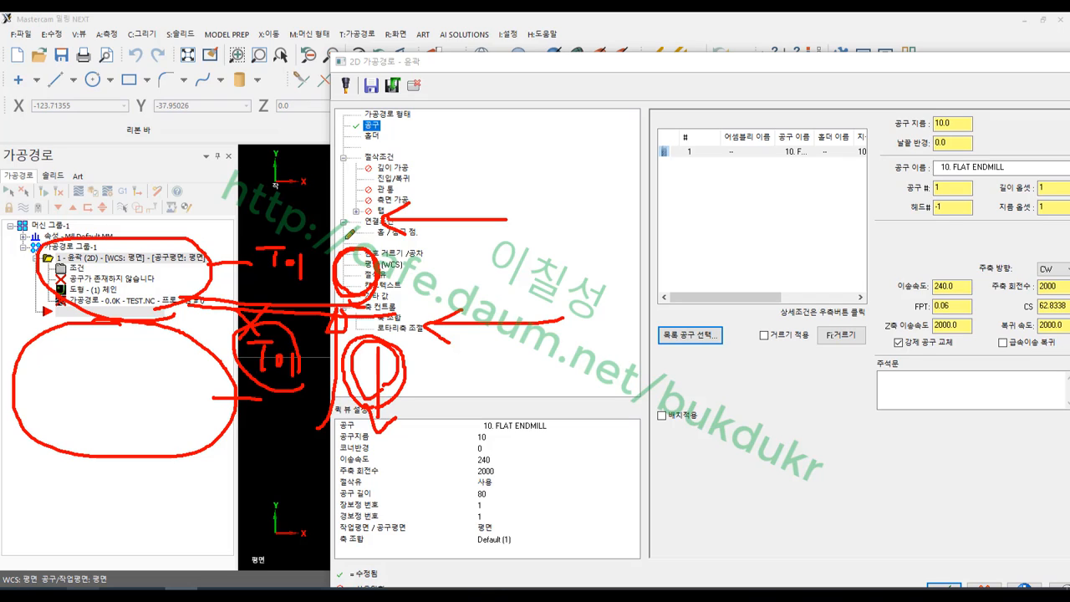
pyautogui.moveTo(306, 228)
pyautogui.mouseDown()
pyautogui.moveTo(265, 191)
pyautogui.moveTo(288, 219)
pyautogui.mouseUp()
pyautogui.moveTo(320, 338)
pyautogui.mouseDown()
pyautogui.moveTo(238, 347)
pyautogui.moveTo(305, 339)
pyautogui.moveTo(249, 352)
pyautogui.moveTo(293, 325)
pyautogui.moveTo(335, 319)
pyautogui.mouseUp()
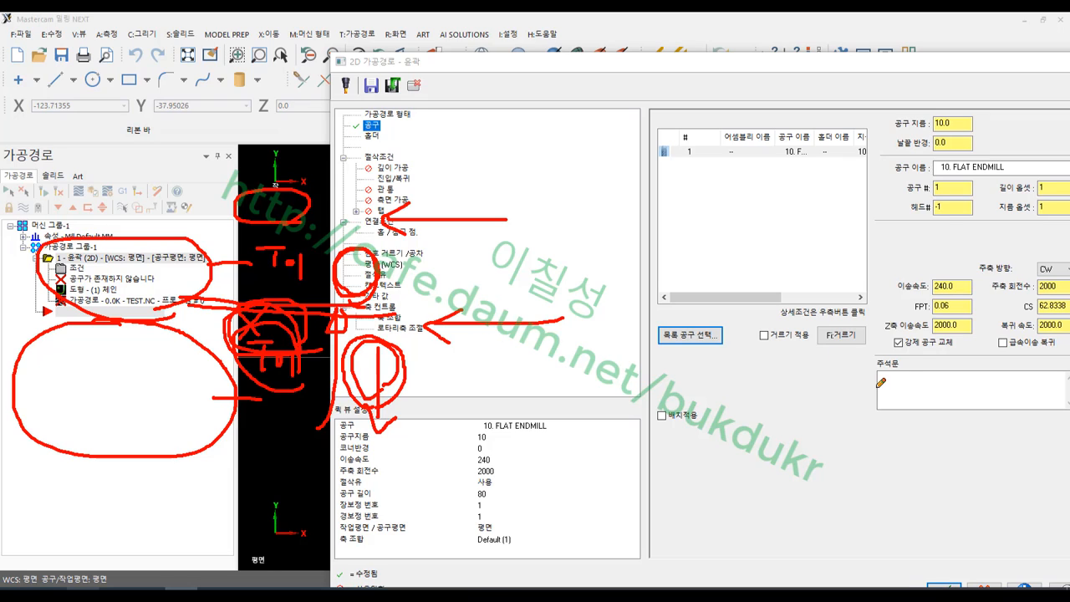
pyautogui.moveTo(970, 360)
pyautogui.mouseDown()
pyautogui.moveTo(880, 350)
pyautogui.moveTo(935, 326)
pyautogui.moveTo(988, 343)
pyautogui.moveTo(969, 361)
pyautogui.mouseUp()
# Step: Close the freehand annotation and accept the contour toolpath parameters
pyautogui.rightClick(738, 377)
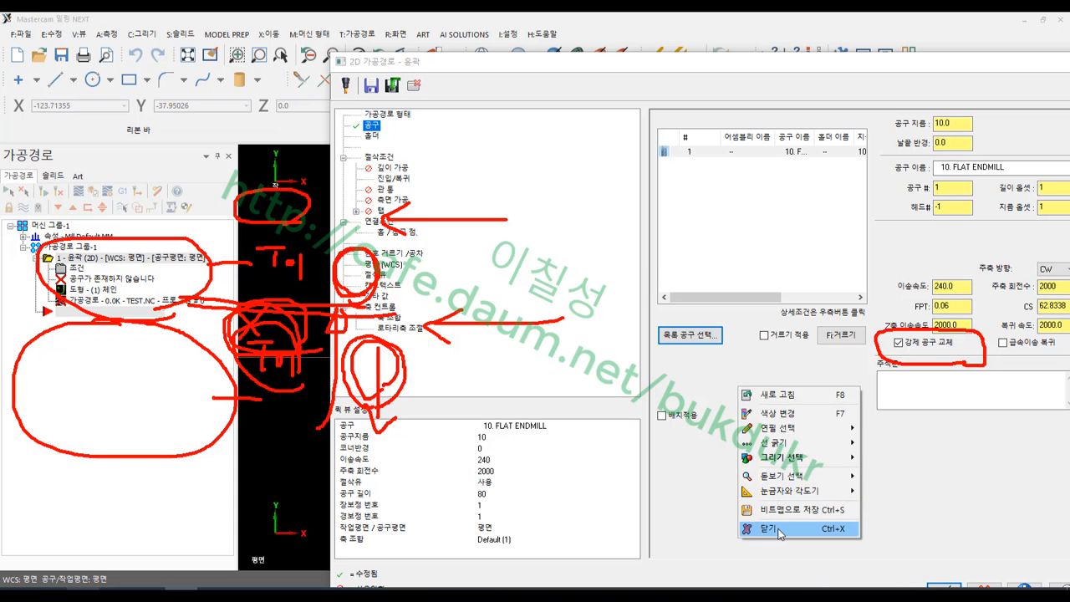
pyautogui.click(803, 532)
pyautogui.moveTo(814, 65); pyautogui.dragTo(614, 38)
pyautogui.click(743, 563)
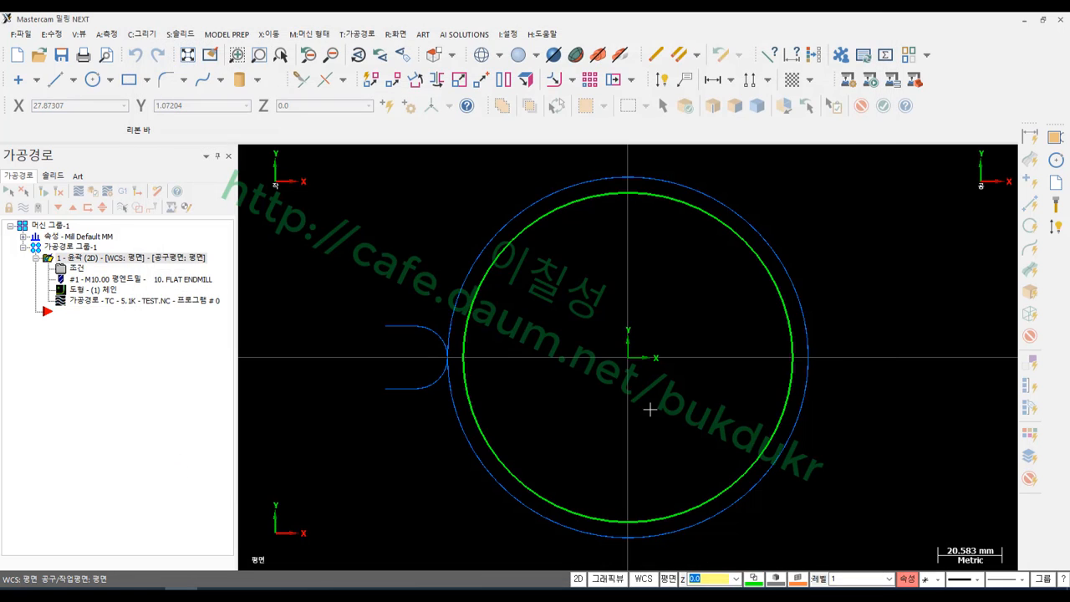
# Step: Copy the contour operation after itself, and copy the second operation after it to make three identical contour operations
pyautogui.click(130, 257)
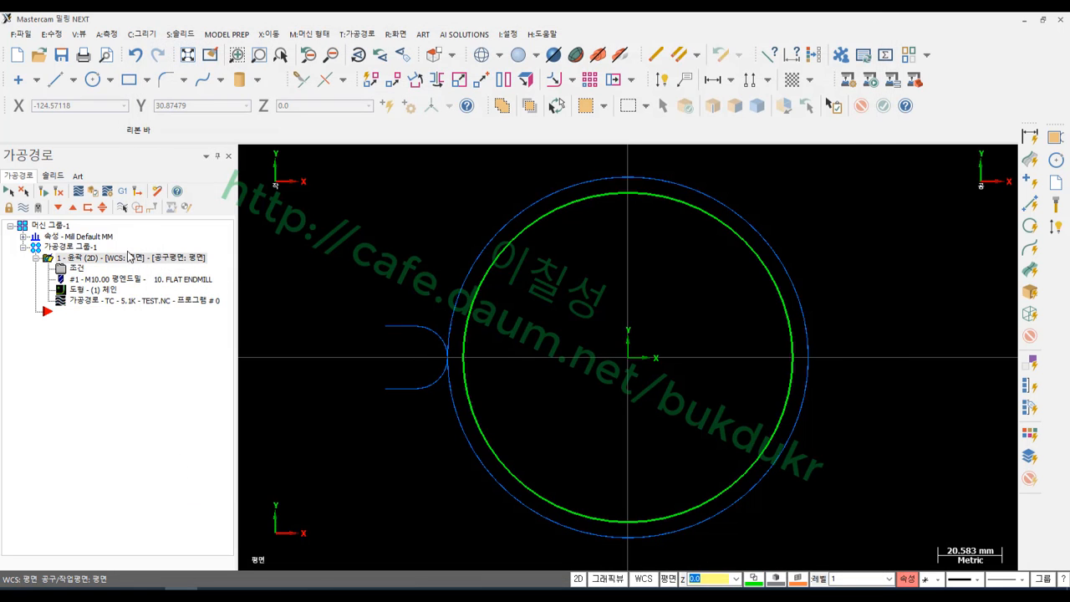
pyautogui.moveTo(129, 257); pyautogui.dragTo(118, 344, button='right')
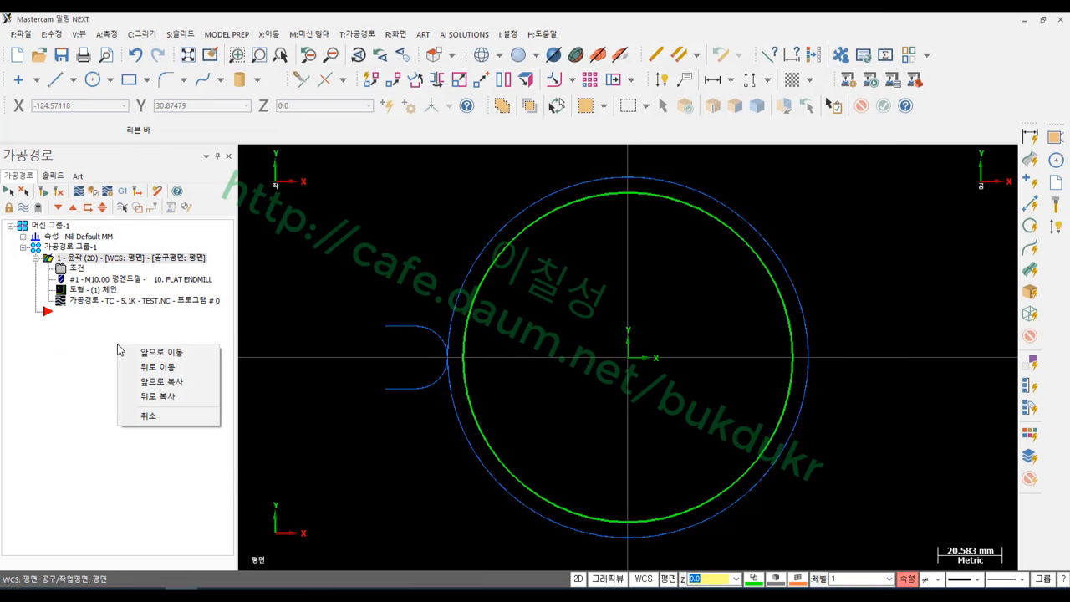
pyautogui.click(163, 397)
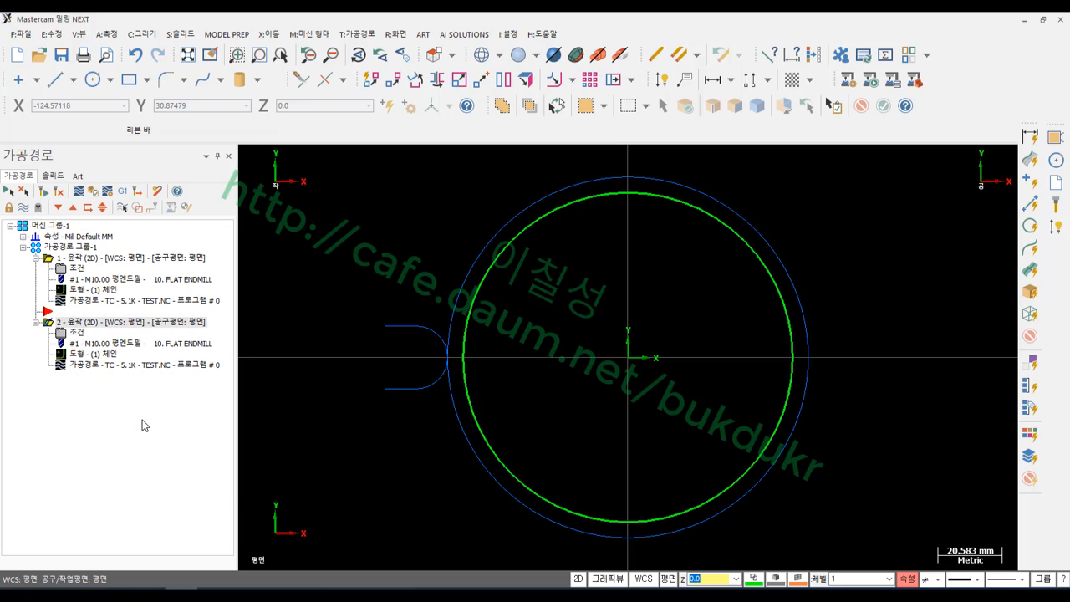
pyautogui.click(99, 323)
pyautogui.press('Escape')
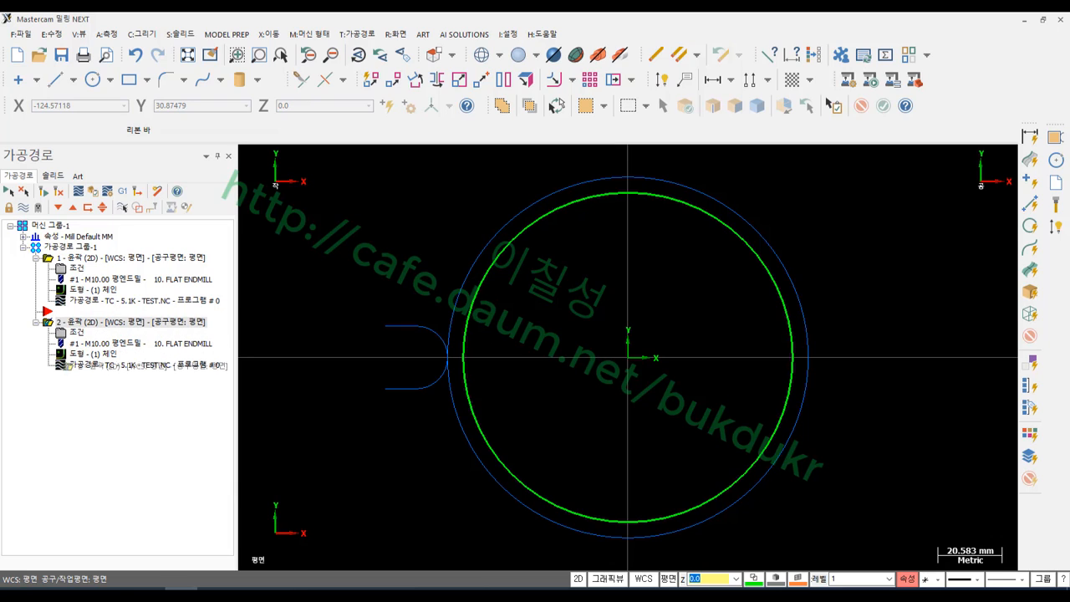
pyautogui.moveTo(107, 409)
pyautogui.mouseDown()
pyautogui.moveTo(106, 421)
pyautogui.moveTo(122, 407)
pyautogui.moveTo(112, 407)
pyautogui.mouseUp()
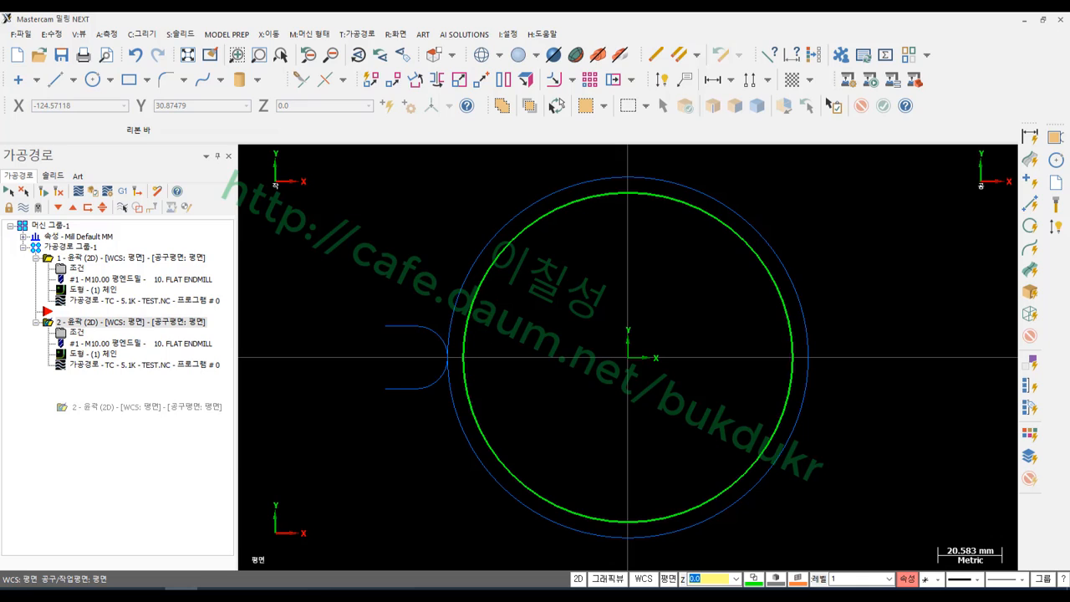
pyautogui.moveTo(112, 407); pyautogui.dragTo(117, 405, button='right')
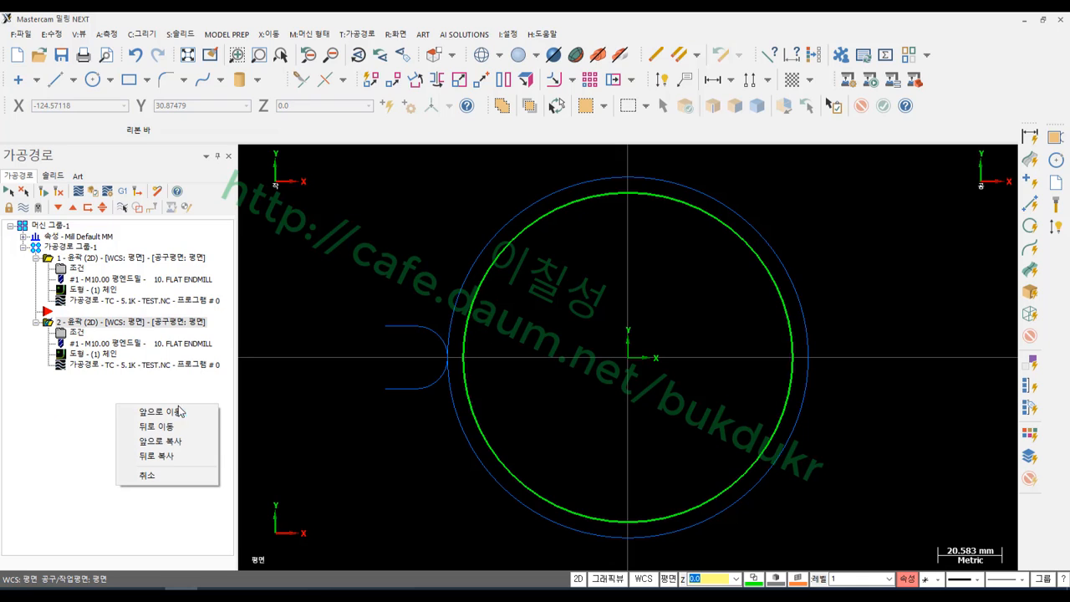
pyautogui.click(180, 457)
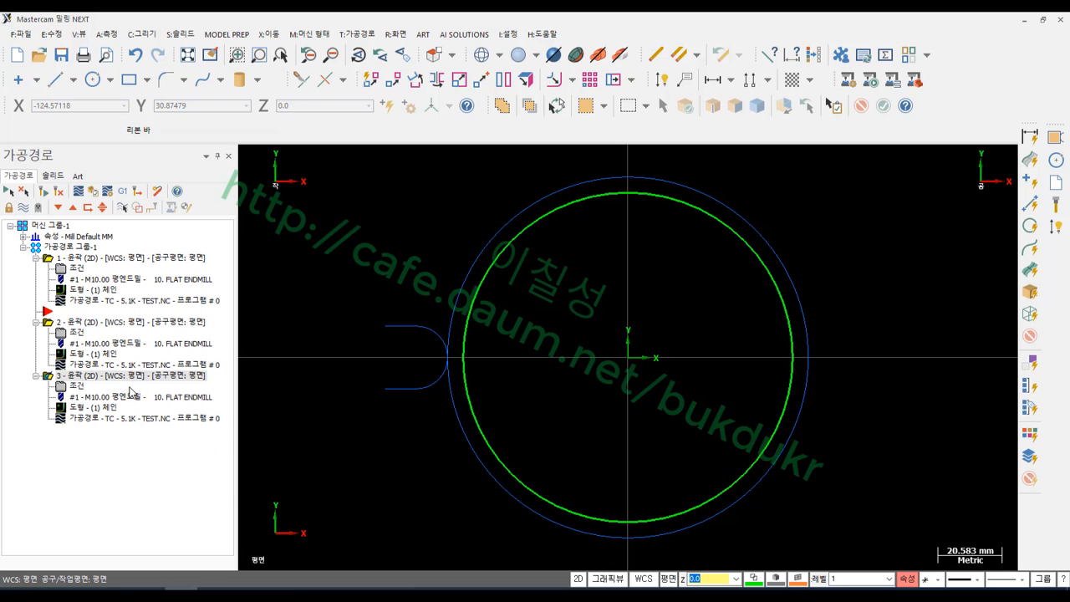
# Step: Check the forced tool change option in the tool parameters of all three contour operations
pyautogui.click(113, 258)
pyautogui.click(109, 324)
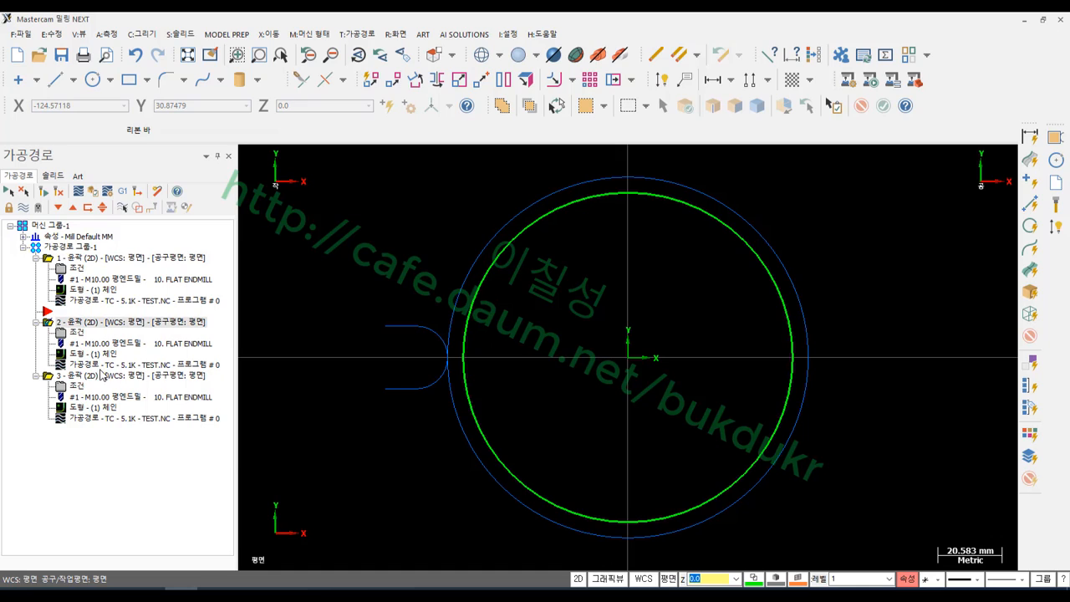
pyautogui.click(99, 377)
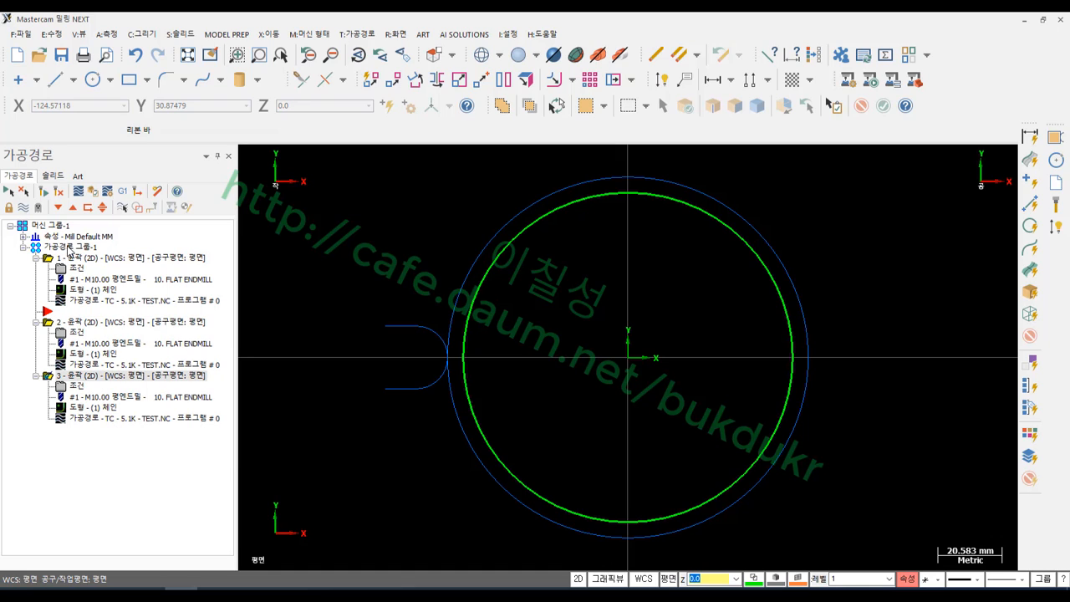
pyautogui.click(70, 247)
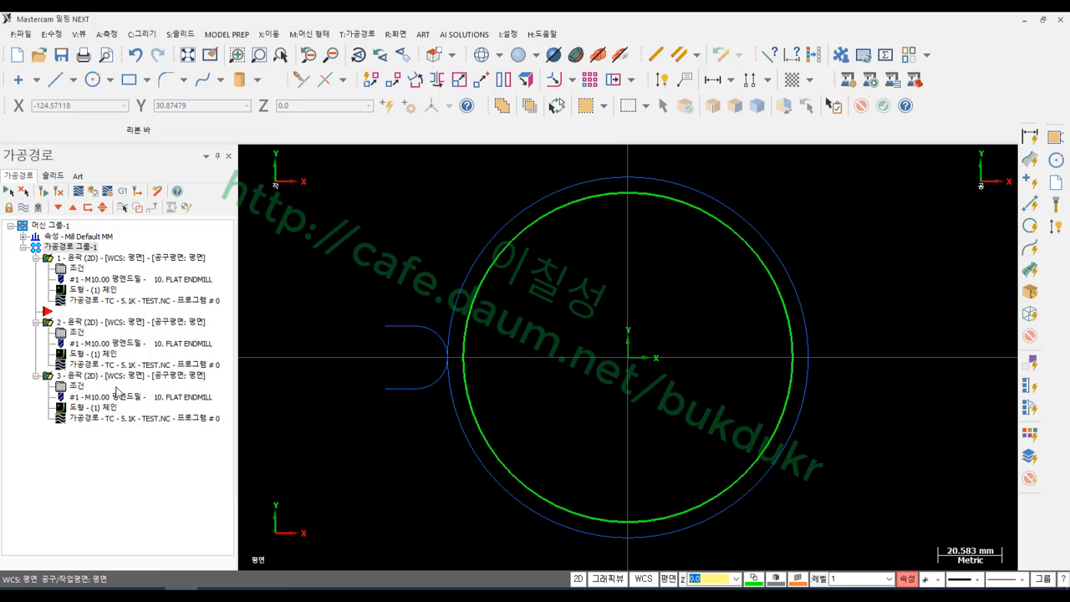
pyautogui.click(76, 270)
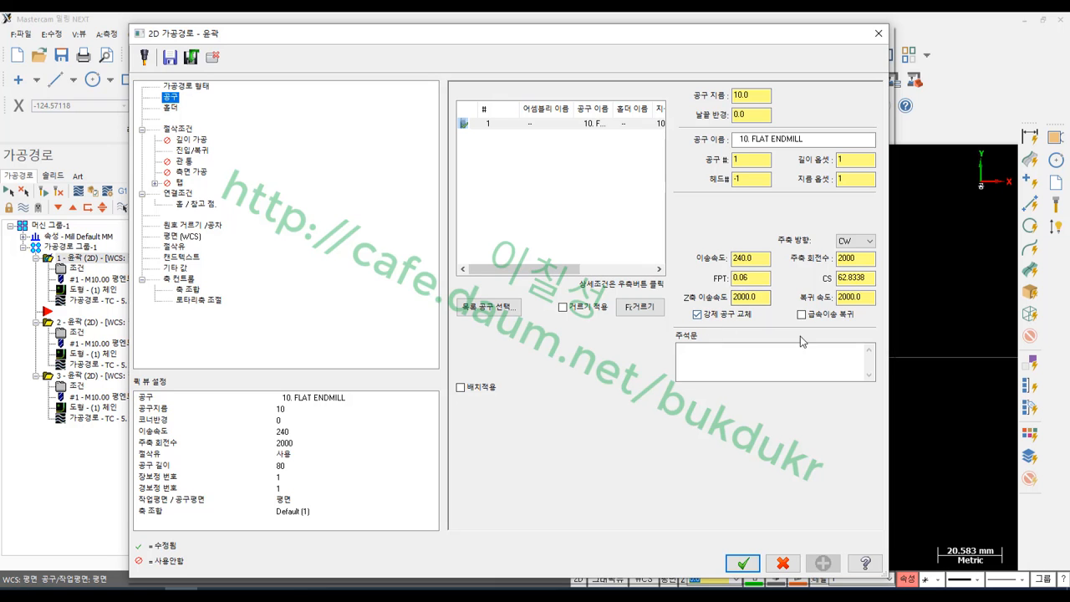
pyautogui.click(782, 563)
pyautogui.click(76, 332)
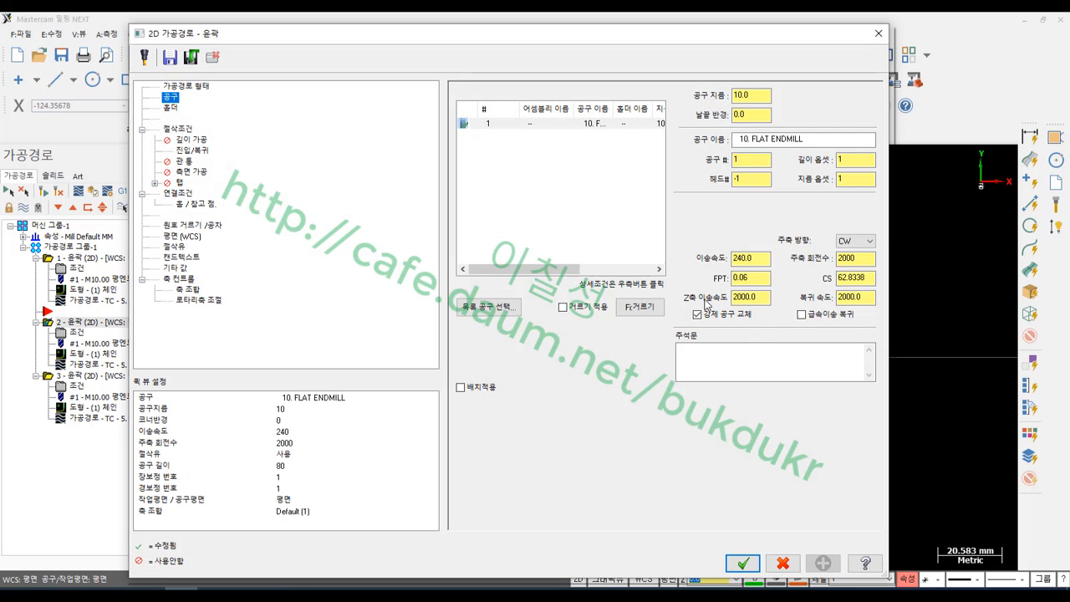
pyautogui.click(744, 563)
pyautogui.click(80, 394)
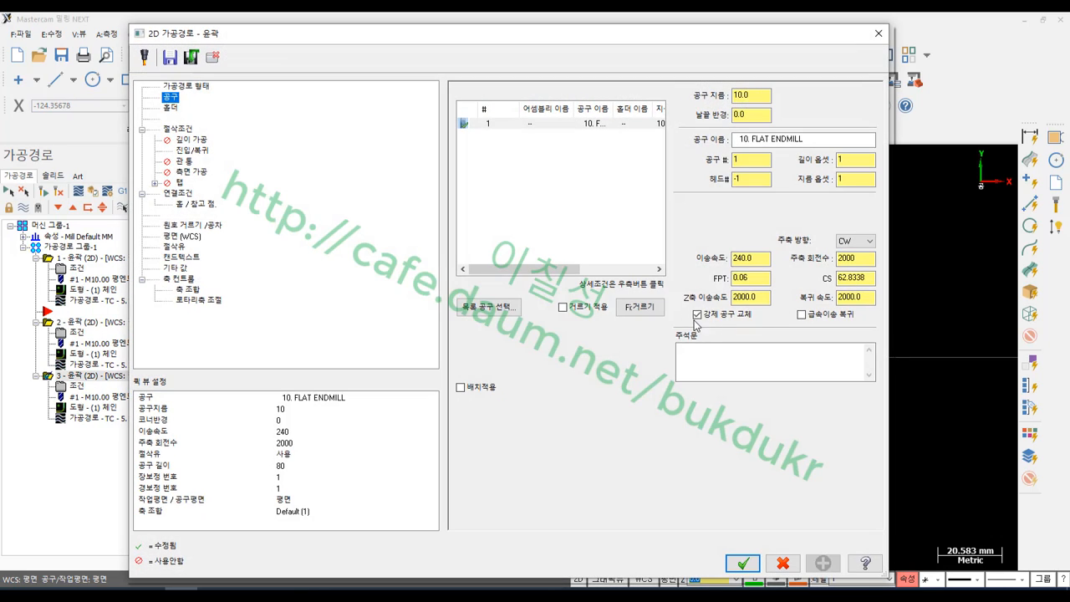
pyautogui.click(750, 560)
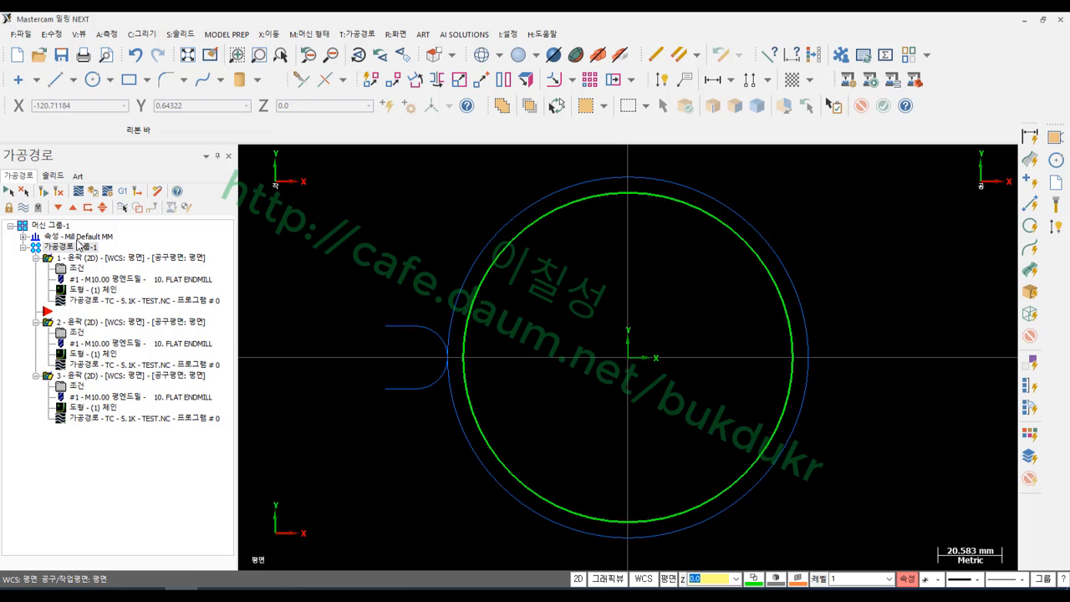
# Step: Post-process the three contour operations to TEST.NC and highlight the T1 M6 tool change in block N120
pyautogui.click(123, 192)
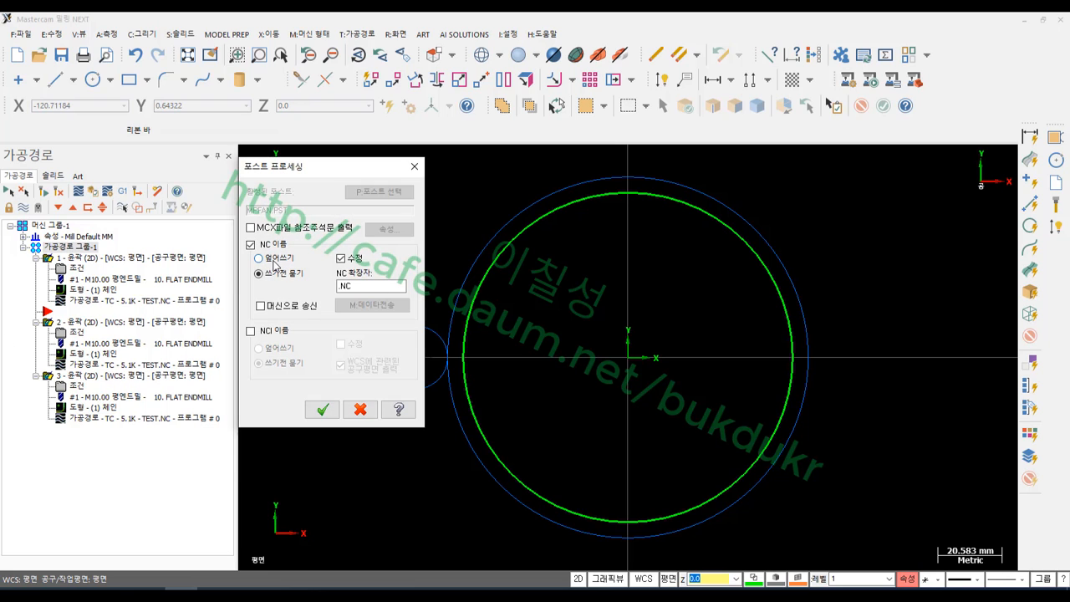
pyautogui.click(322, 409)
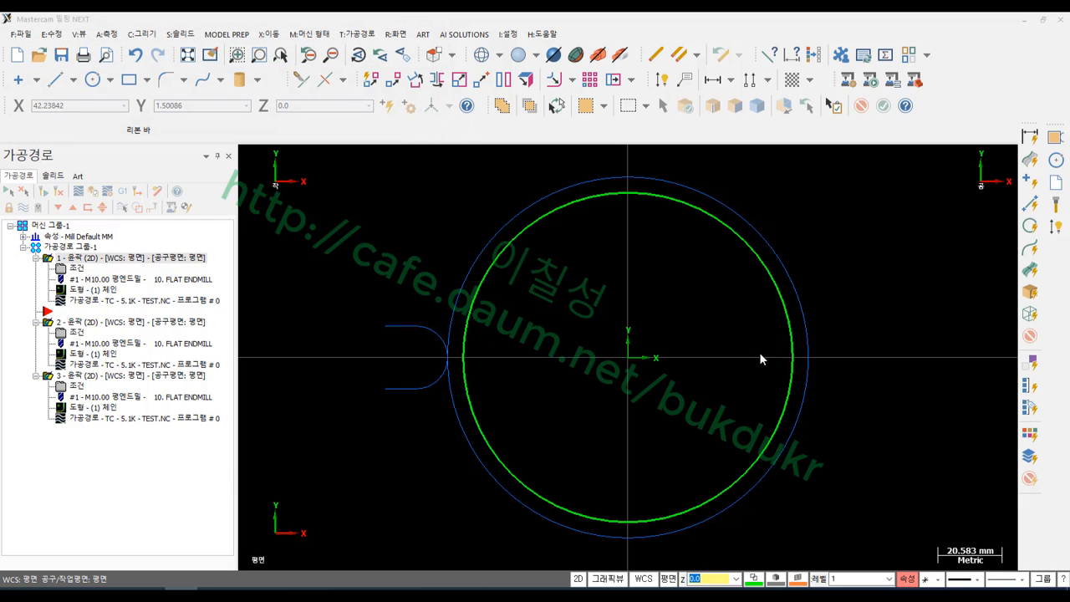
pyautogui.scroll(5, 700, 351)
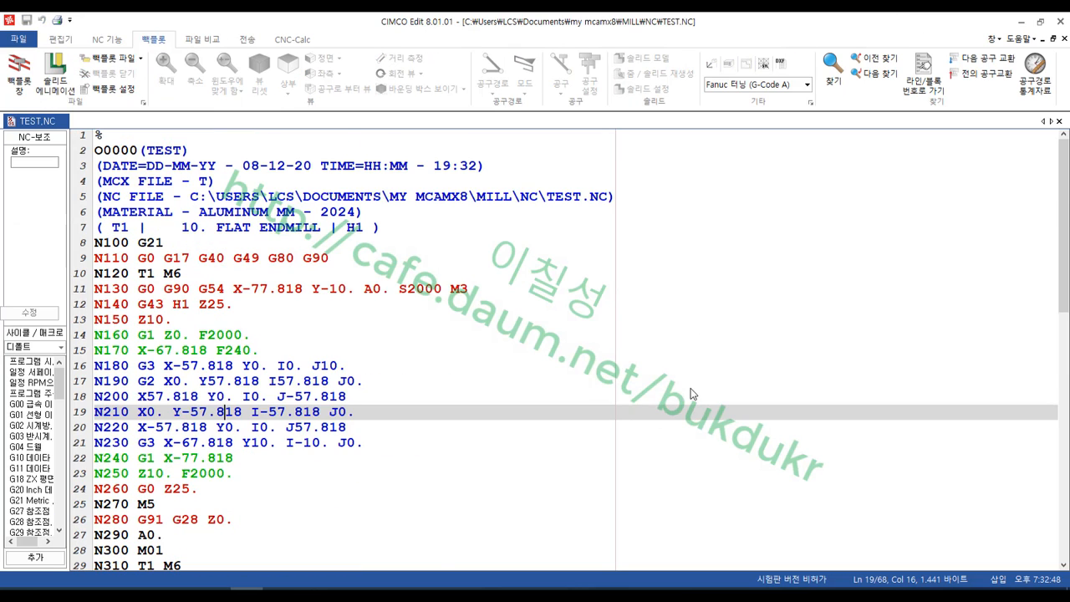
pyautogui.click(130, 276)
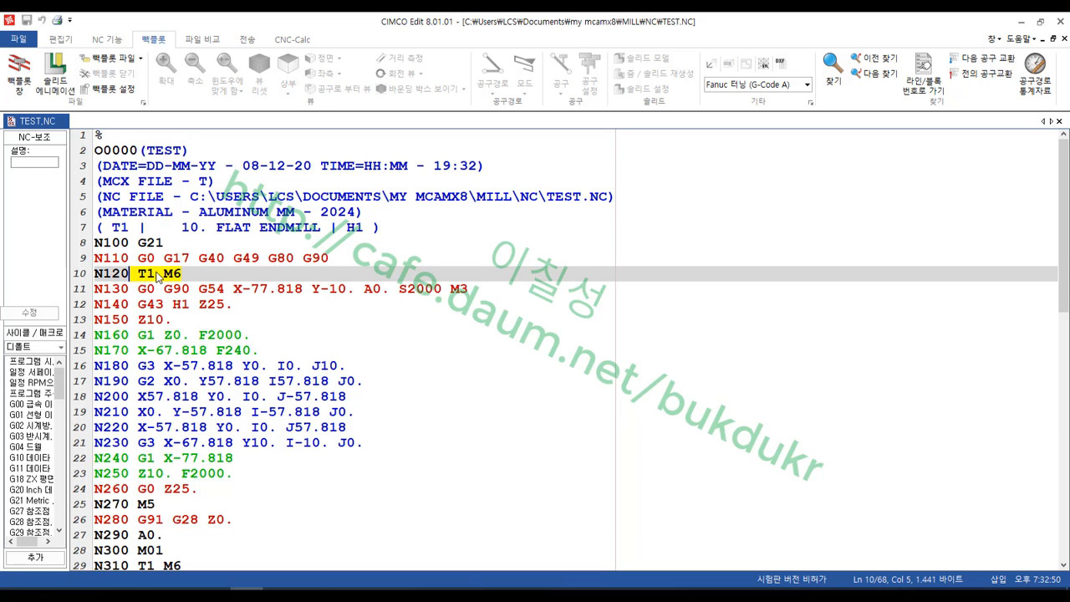
pyautogui.keyDown('ctrl'); pyautogui.scroll(2, 362, 341); pyautogui.keyUp('ctrl')
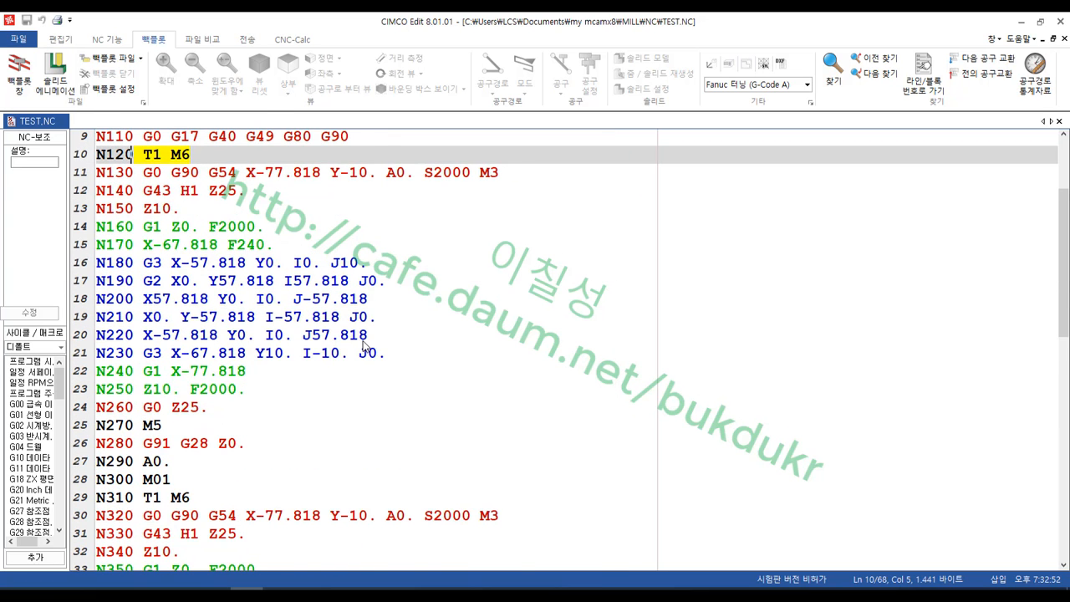
# Step: Go through the next tool changes in TEST.NC and highlight T1 M6 in blocks N310 and N500
pyautogui.keyDown('ctrl'); pyautogui.scroll(2, 365, 347); pyautogui.keyUp('ctrl')
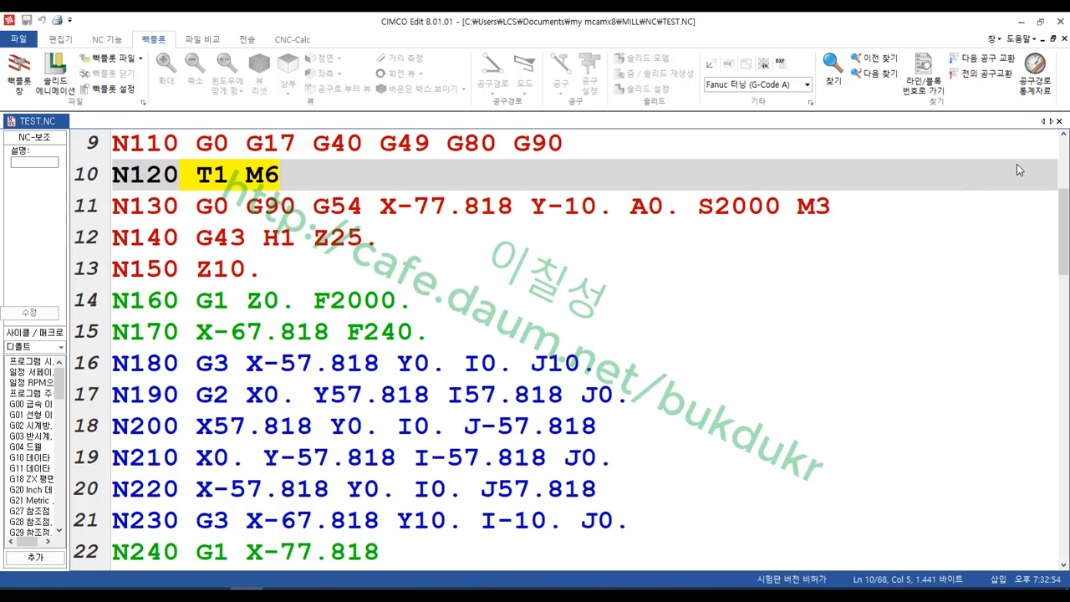
pyautogui.click(987, 59)
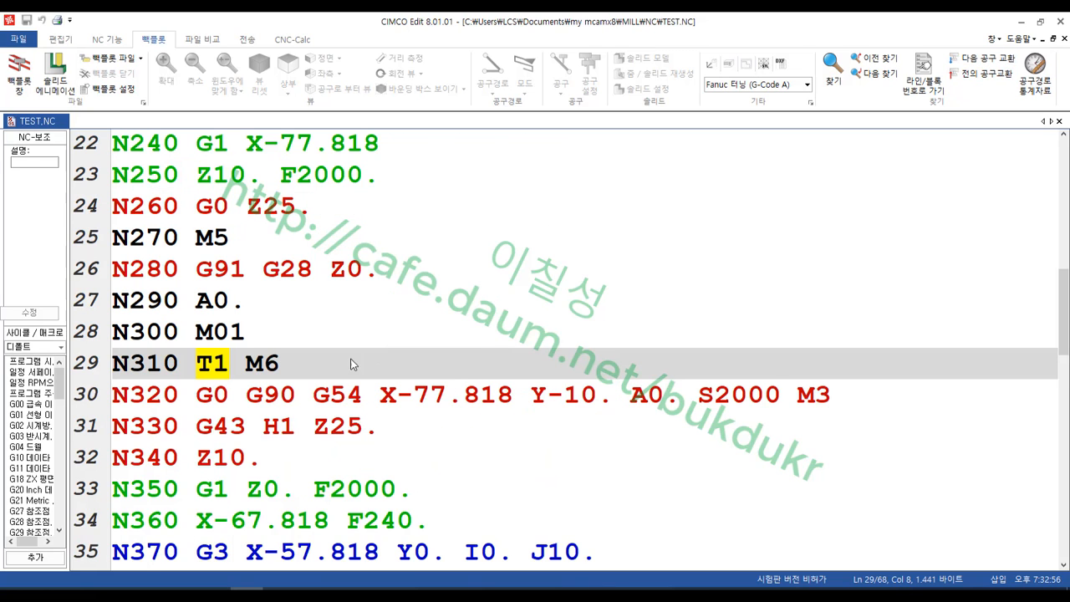
pyautogui.click(122, 372)
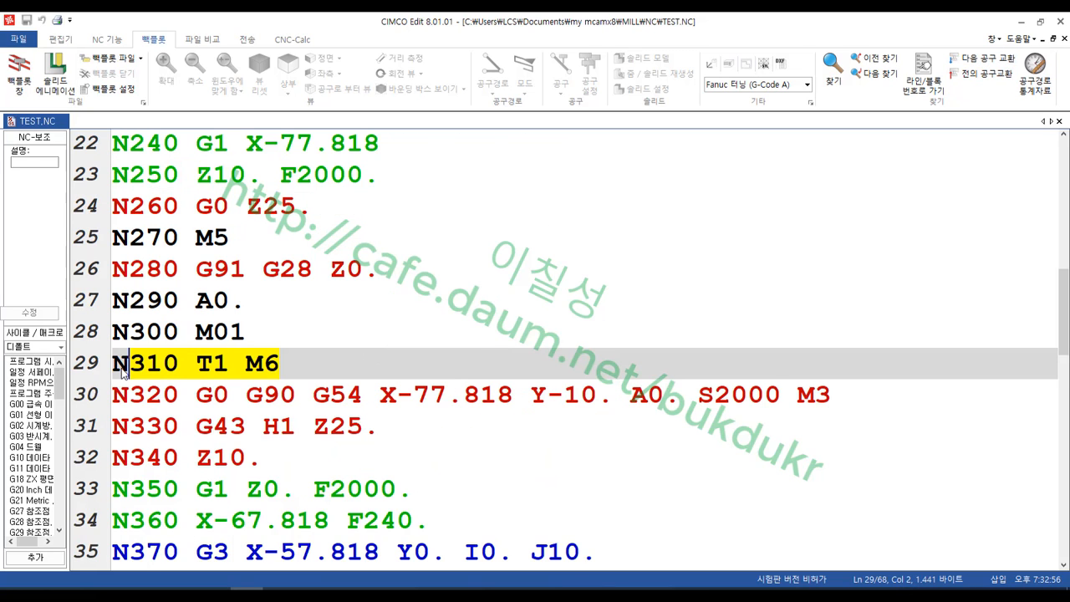
pyautogui.click(986, 58)
pyautogui.moveTo(363, 364); pyautogui.dragTo(84, 366)
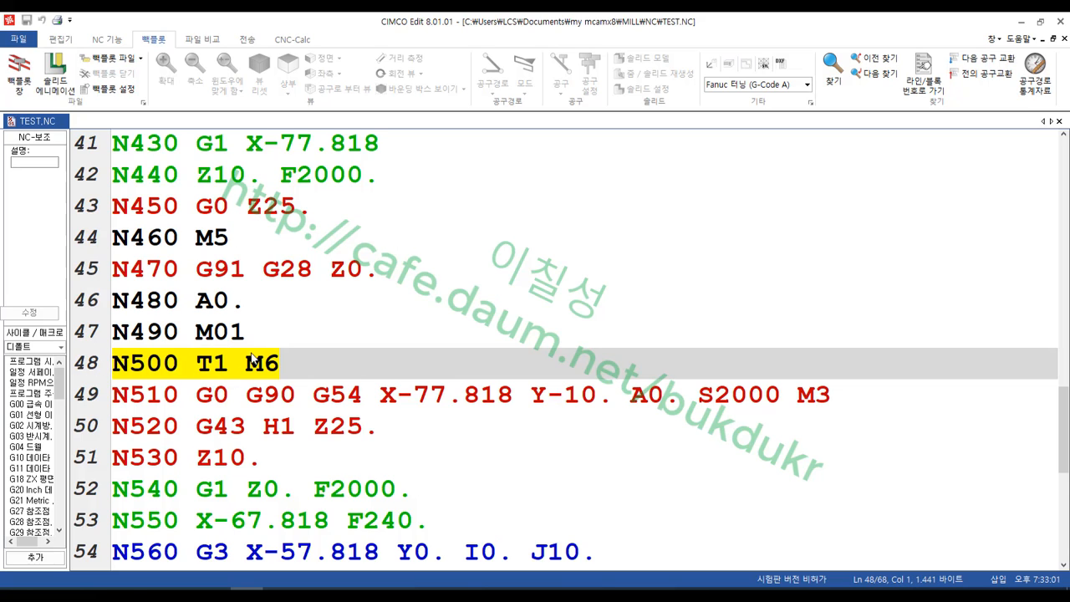
# Step: Switch back to Mastercam and turn off forced tool change in the tool parameters of all three contour operations
pyautogui.click(1020, 20)
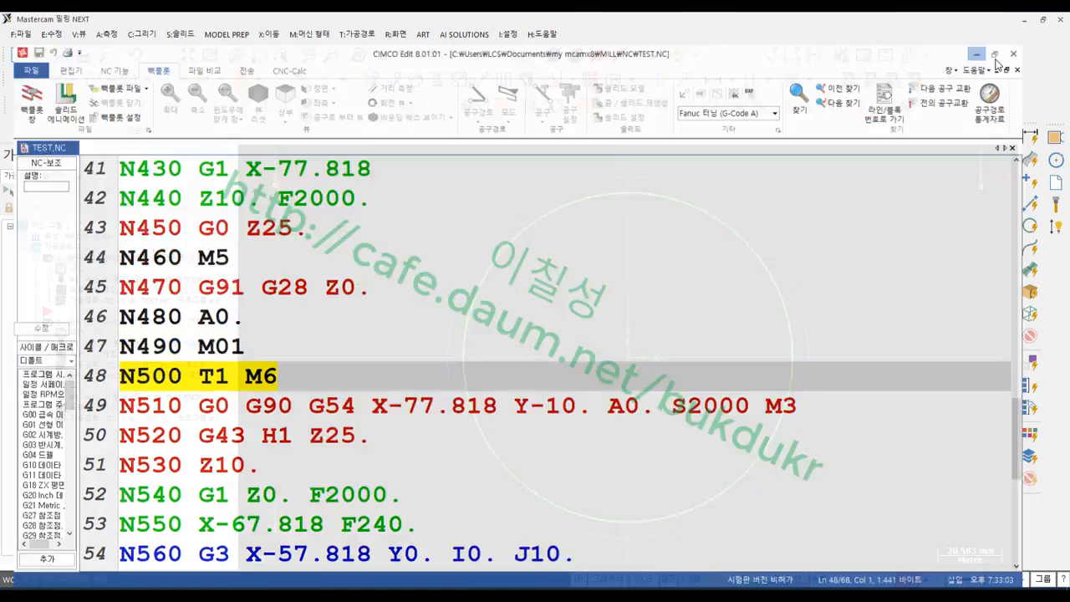
pyautogui.click(75, 268)
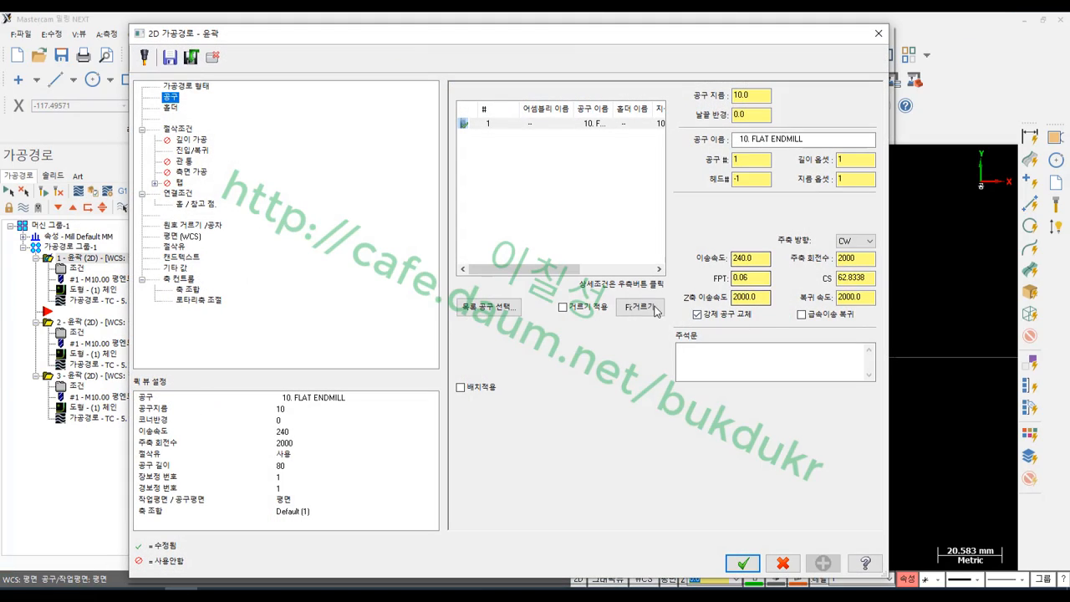
pyautogui.click(743, 562)
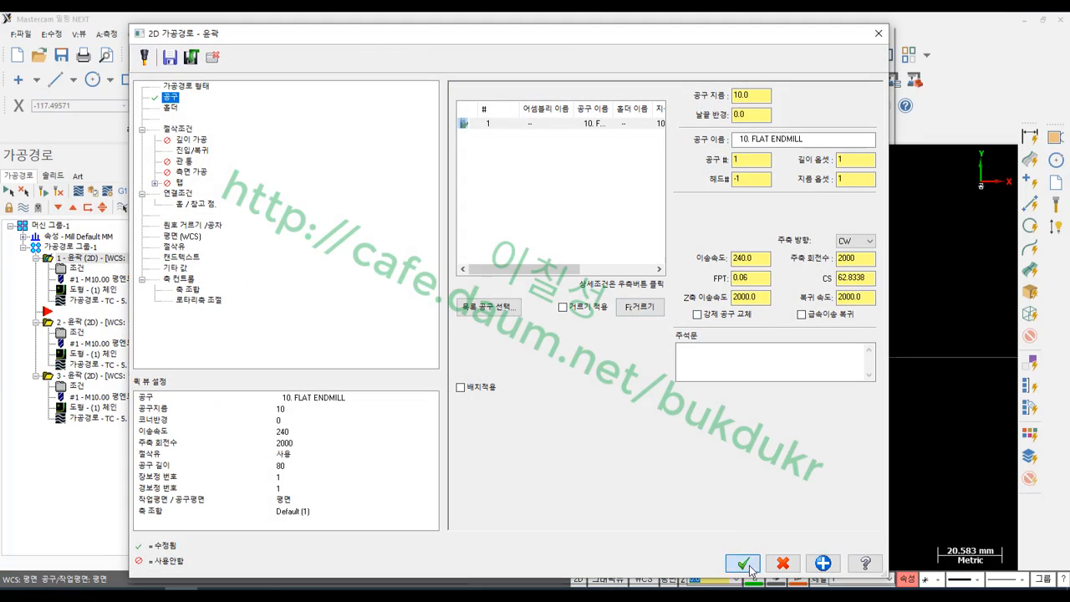
pyautogui.click(74, 333)
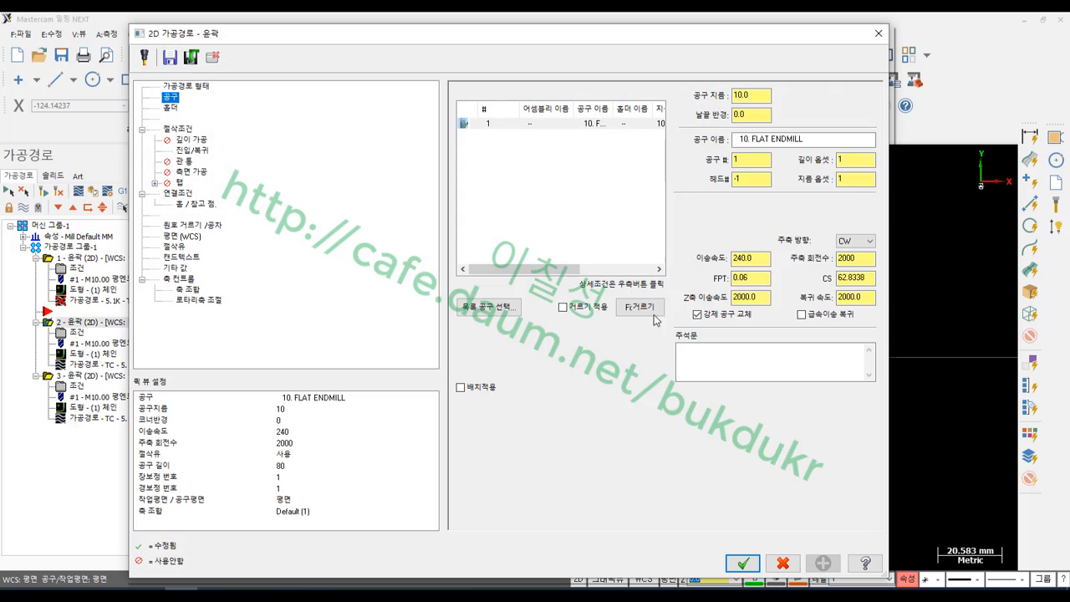
pyautogui.click(742, 563)
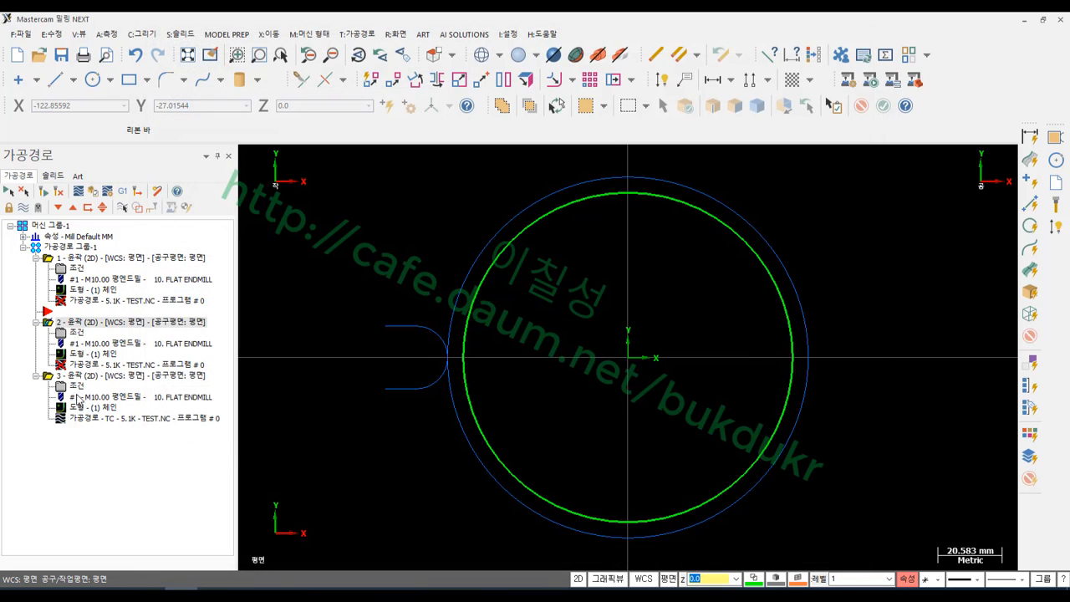
pyautogui.click(74, 387)
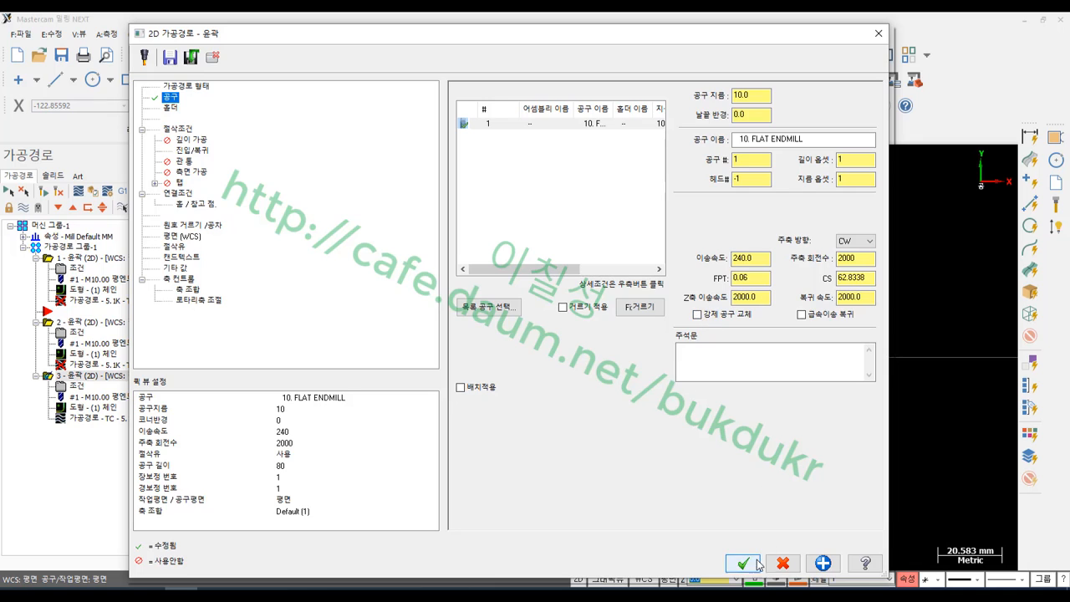
pyautogui.click(742, 562)
# Step: Regenerate all three contour operations and start post-processing them with NC output and editing enabled
pyautogui.hotkey('ctrl', 'a')
pyautogui.click(44, 191)
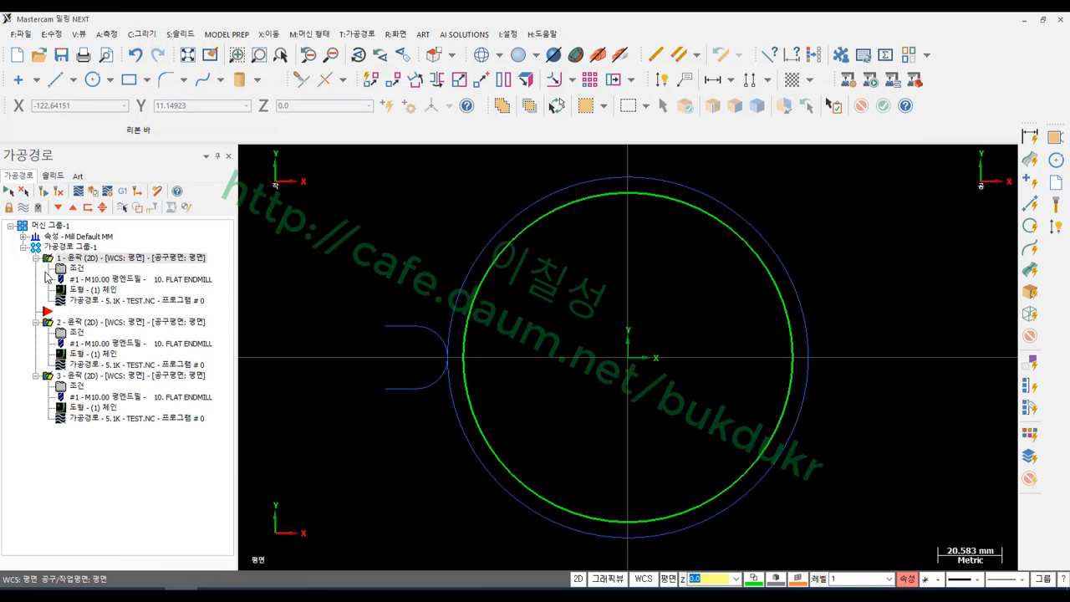
pyautogui.click(122, 191)
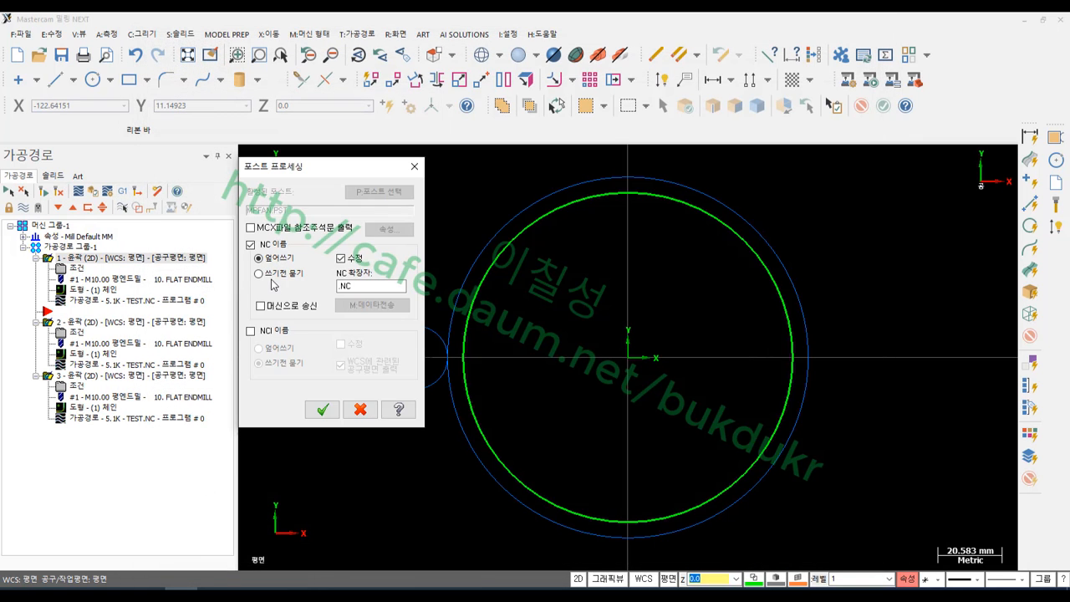
pyautogui.click(322, 409)
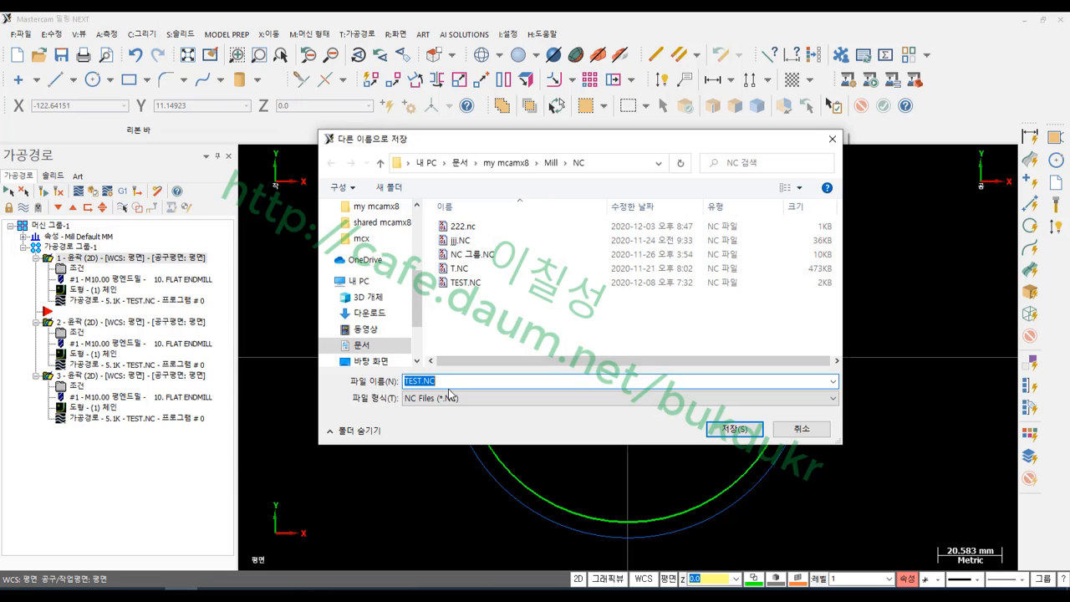
pyautogui.write('222')
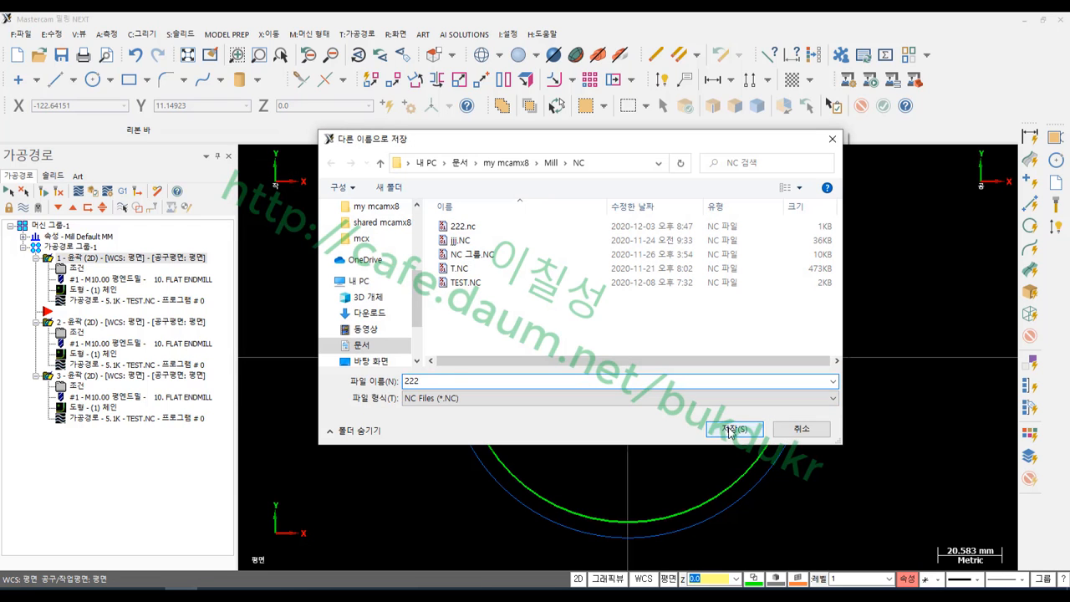
pyautogui.click(720, 429)
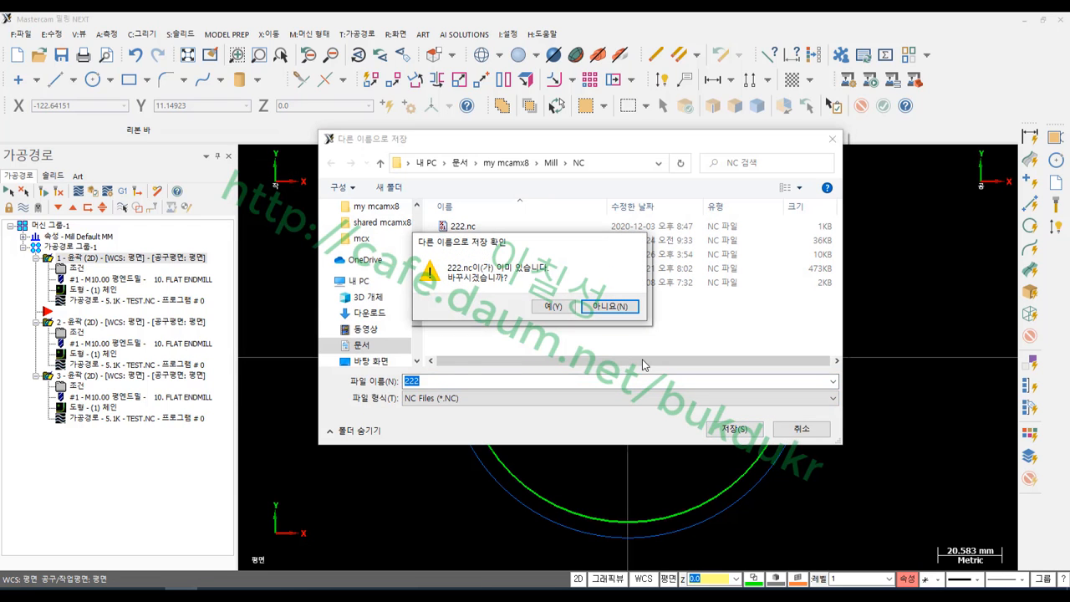
pyautogui.click(608, 307)
# Step: Save the posted code as 343434 in the NC folder and tile it vertically beside TEST.NC in CIMCO Edit
pyautogui.write('343434')
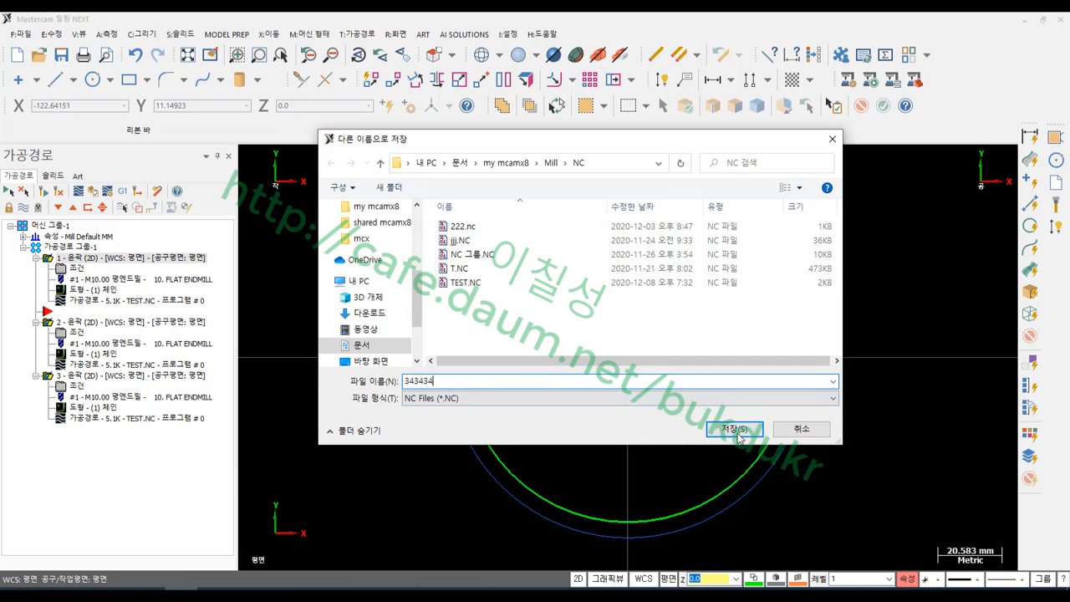
pyautogui.click(735, 429)
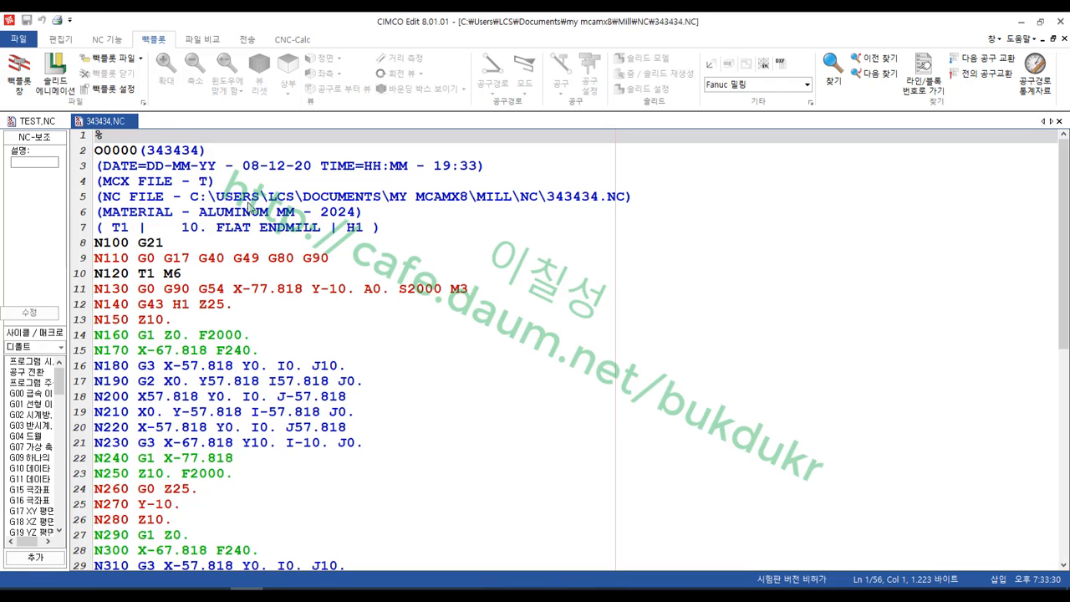
pyautogui.click(993, 38)
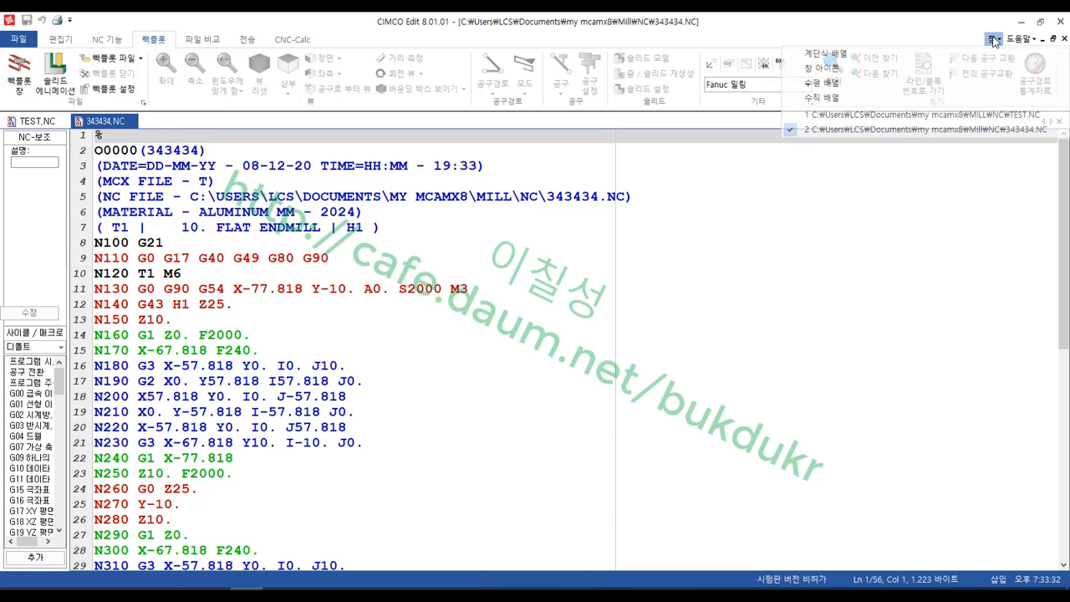
pyautogui.click(824, 98)
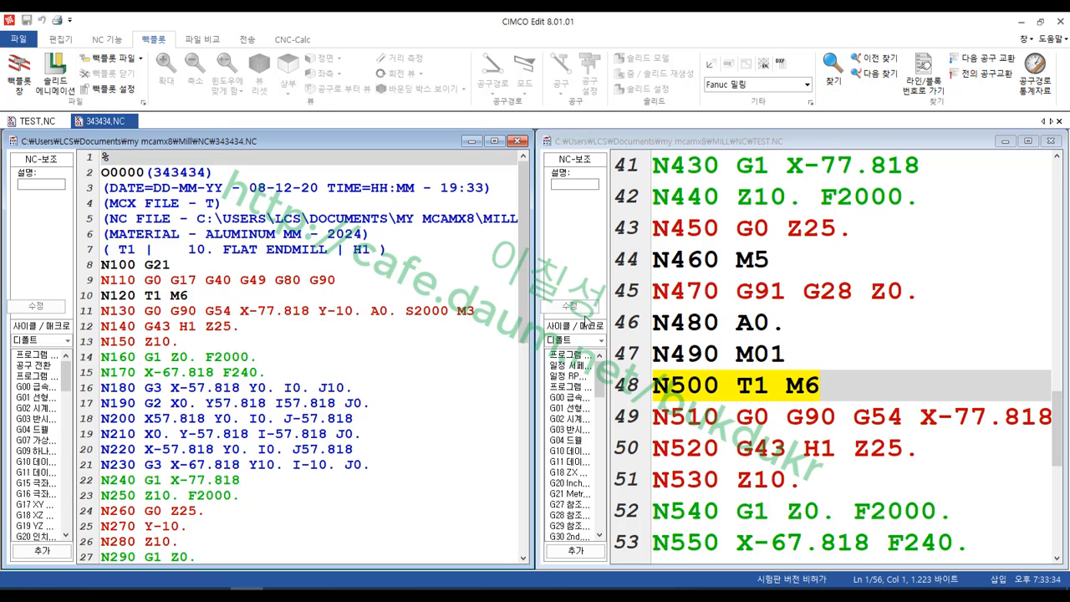
# Step: Highlight the tool change in block N120 of 343434.NC and examine the remaining code for further tool changes
pyautogui.click(336, 283)
pyautogui.moveTo(201, 298); pyautogui.dragTo(128, 296)
pyautogui.scroll(-10, 203, 308)
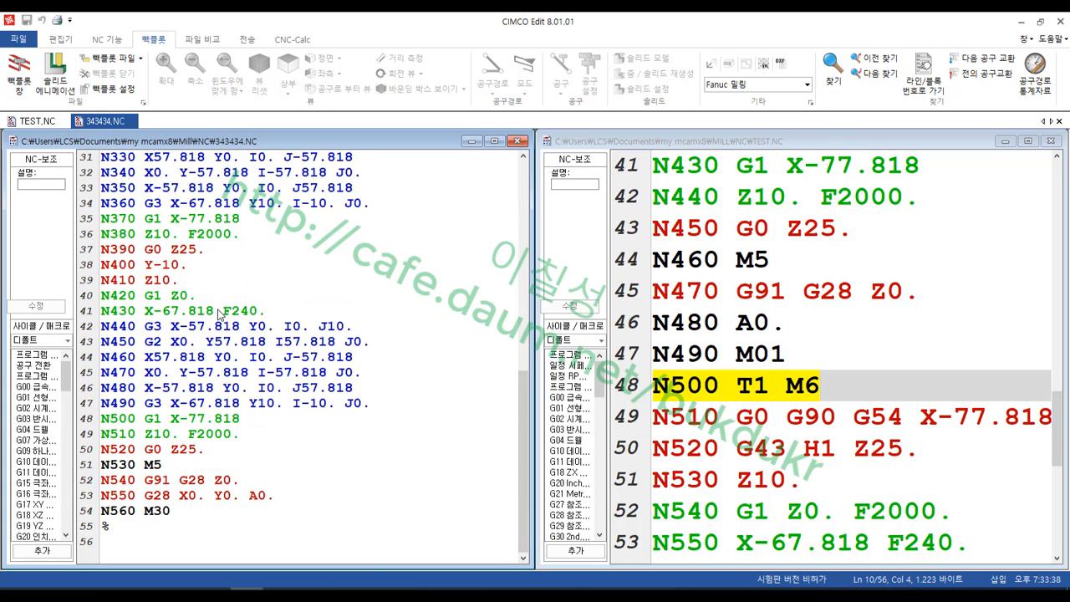
# Step: Compare the T1 M6 tool-change blocks in 343434.NC with those in TEST.NC
pyautogui.scroll(10, 276, 497)
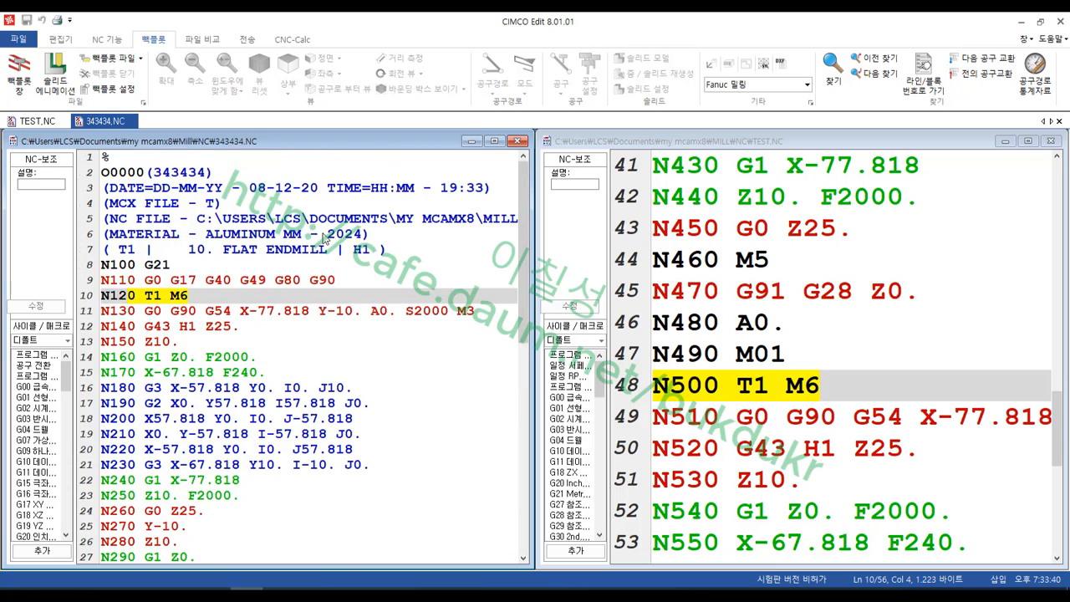
pyautogui.click(347, 203)
pyautogui.scroll(-10, 338, 233)
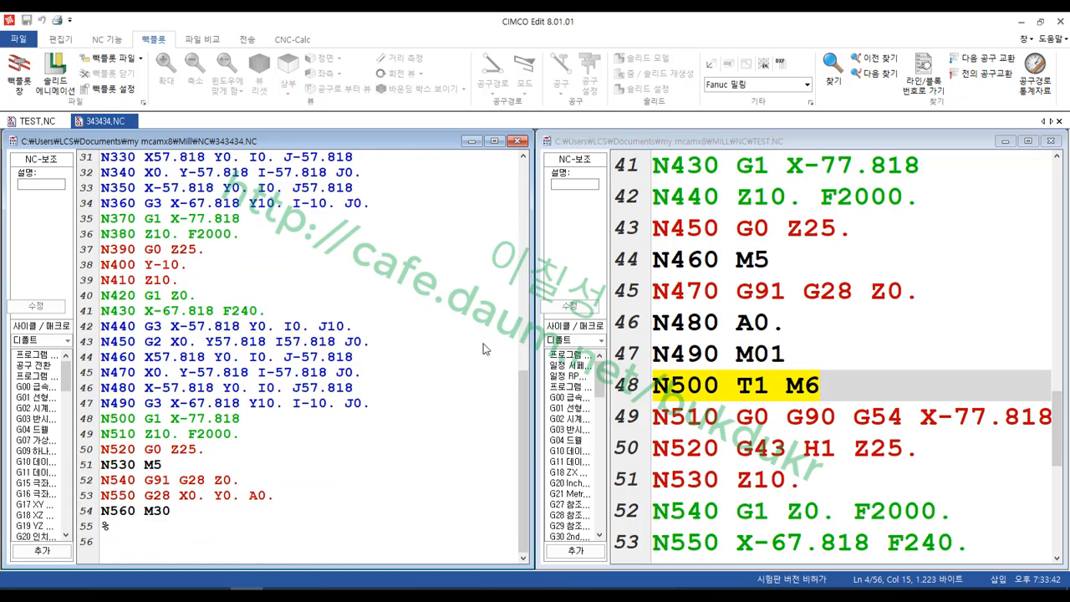
pyautogui.click(924, 271)
pyautogui.scroll(14, 924, 271)
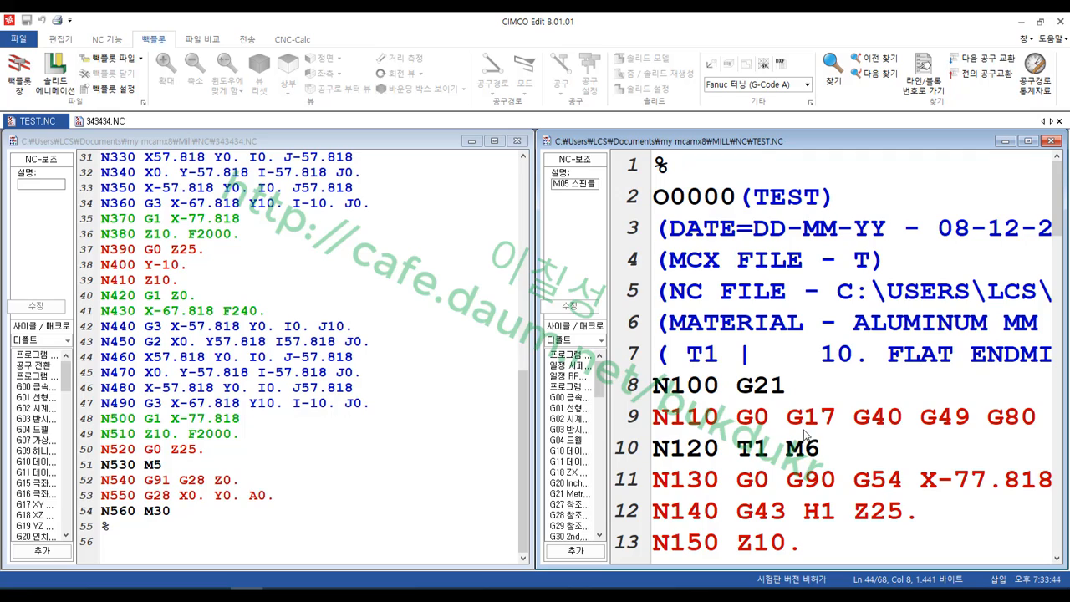
pyautogui.moveTo(805, 435); pyautogui.dragTo(687, 449)
pyautogui.scroll(-13, 822, 367)
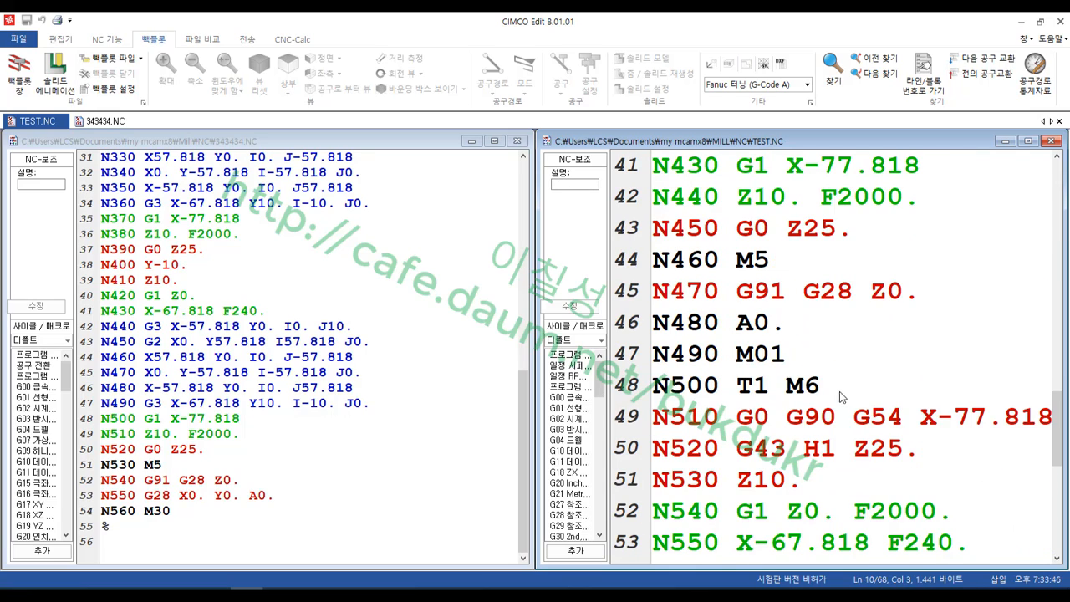
pyautogui.moveTo(841, 397); pyautogui.dragTo(669, 388)
pyautogui.scroll(-5, 861, 345)
pyautogui.scroll(3, 861, 347)
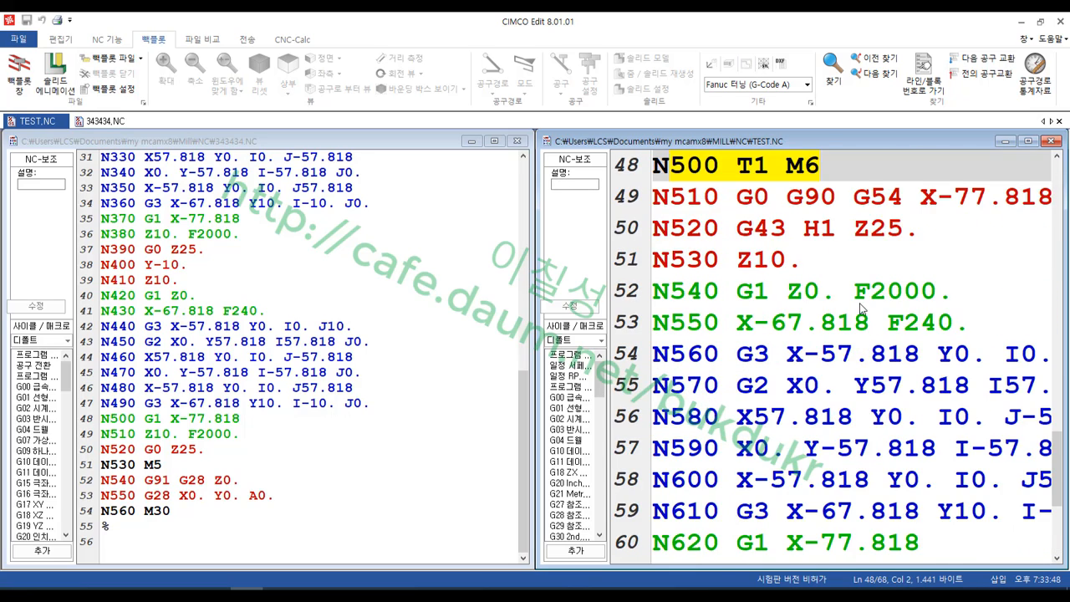
# Step: Examine the repeated tool change at N310 and the G43 H1 length offset block at N330 in TEST.NC
pyautogui.scroll(7, 861, 309)
pyautogui.moveTo(843, 228); pyautogui.dragTo(736, 197)
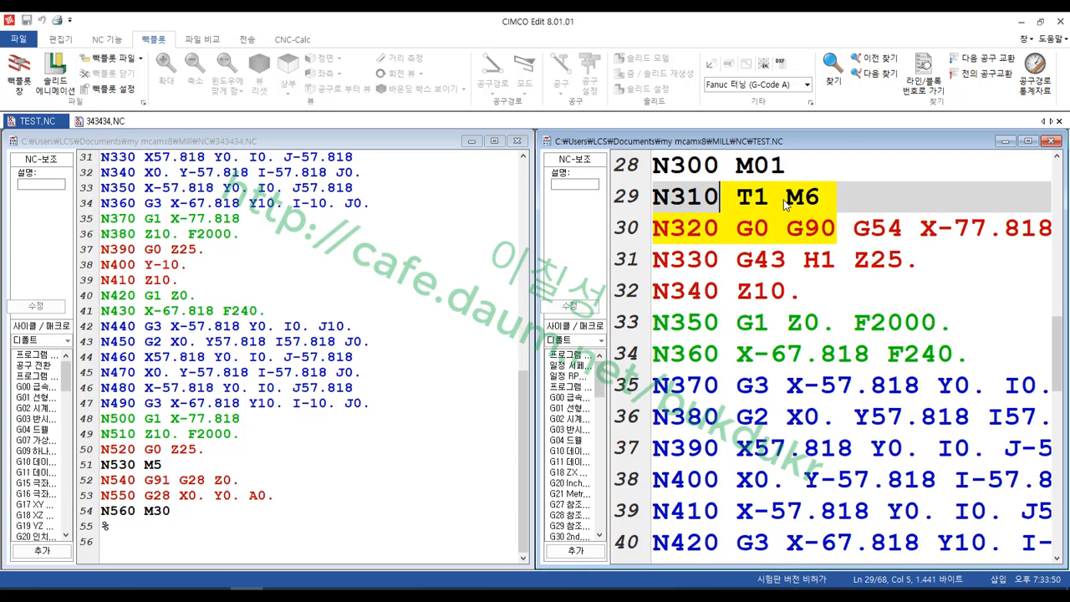
pyautogui.click(818, 200)
pyautogui.moveTo(824, 243)
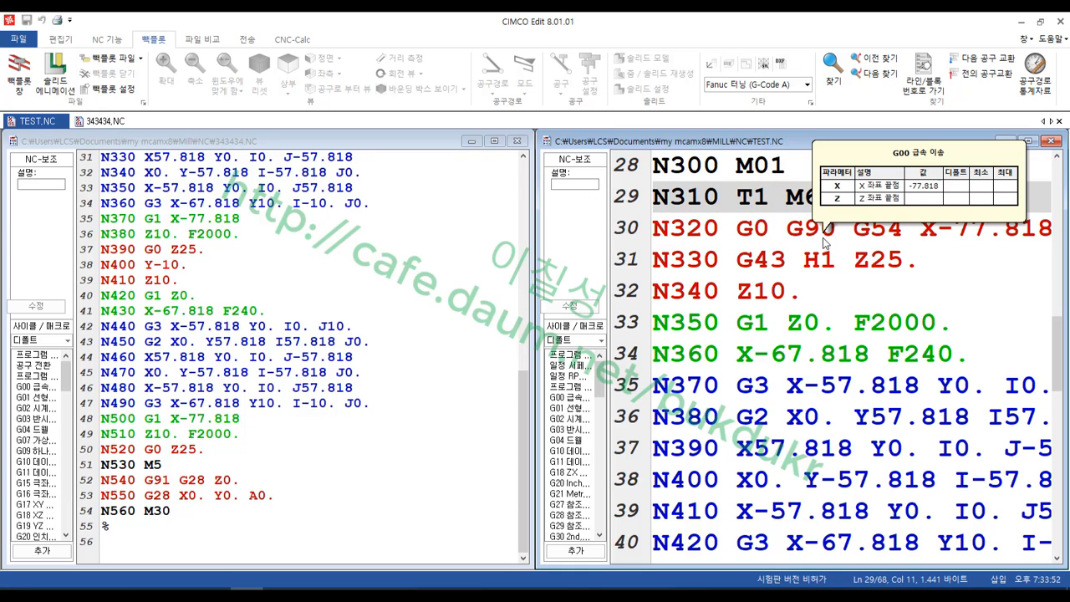
pyautogui.moveTo(908, 260); pyautogui.dragTo(717, 264)
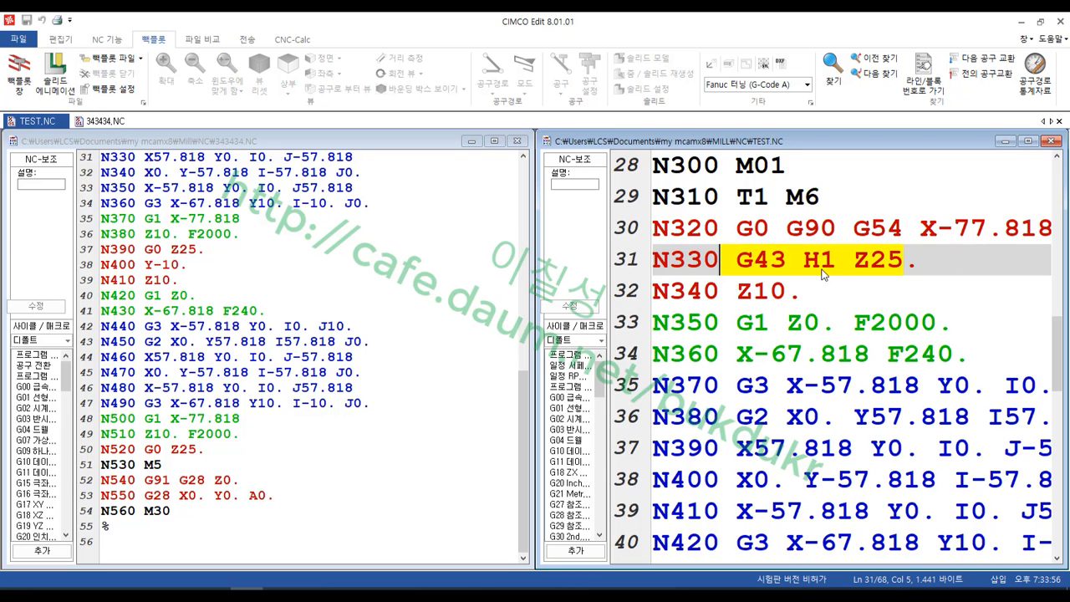
# Step: Examine how 343434.NC moves between contour passes around the N280 Z10. block
pyautogui.click(274, 267)
pyautogui.scroll(2, 218, 329)
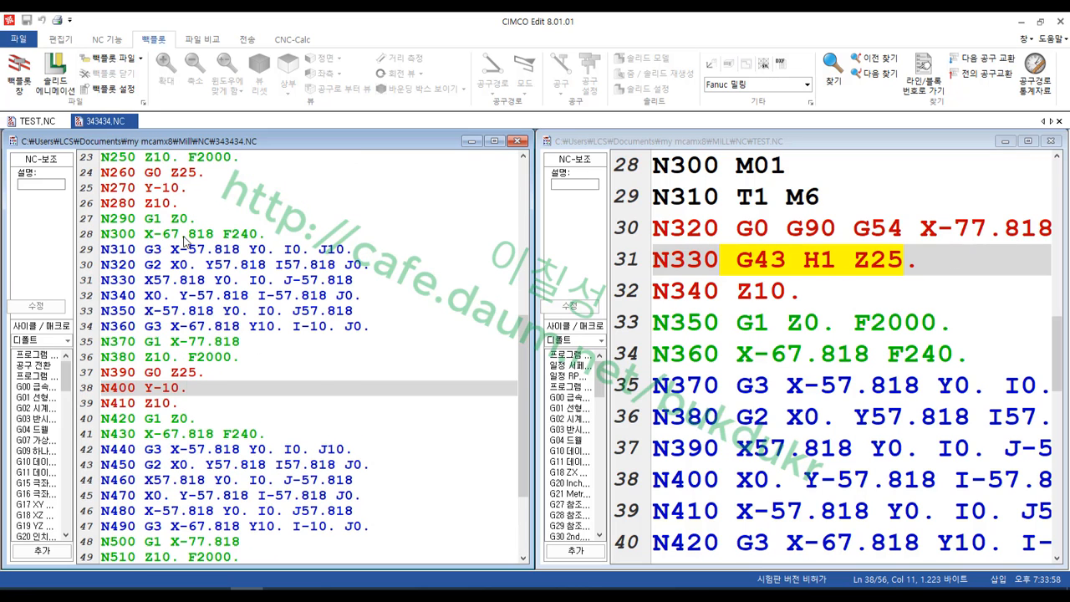
pyautogui.scroll(3, 184, 240)
pyautogui.click(200, 333)
pyautogui.hotkey('shift', 'Home')
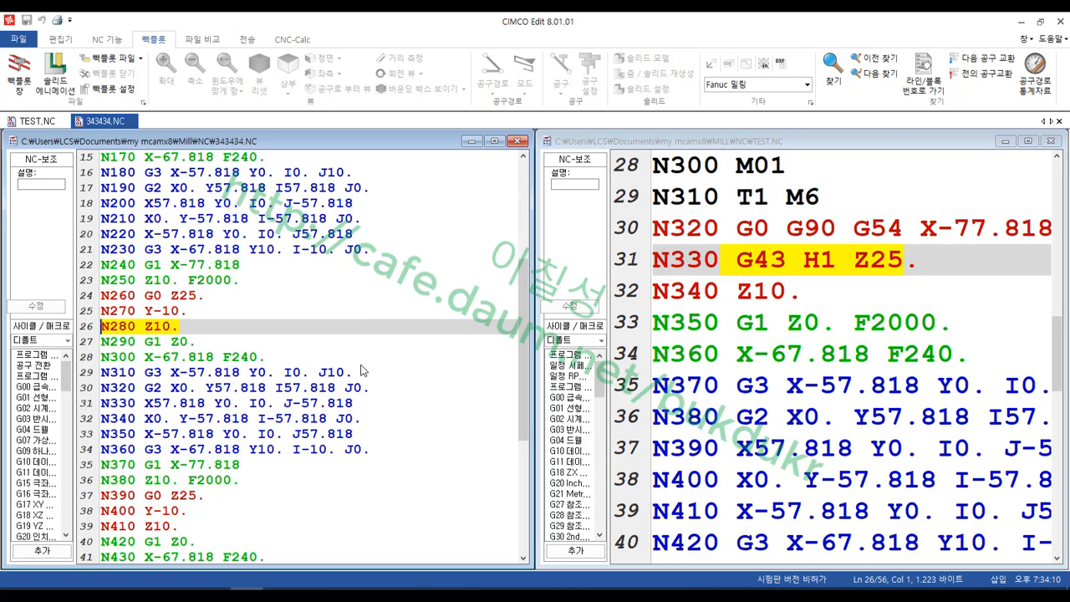
# Step: Switch to Mastercam and inspect the tool name in the third contour toolpath's tool parameters
pyautogui.click(181, 590)
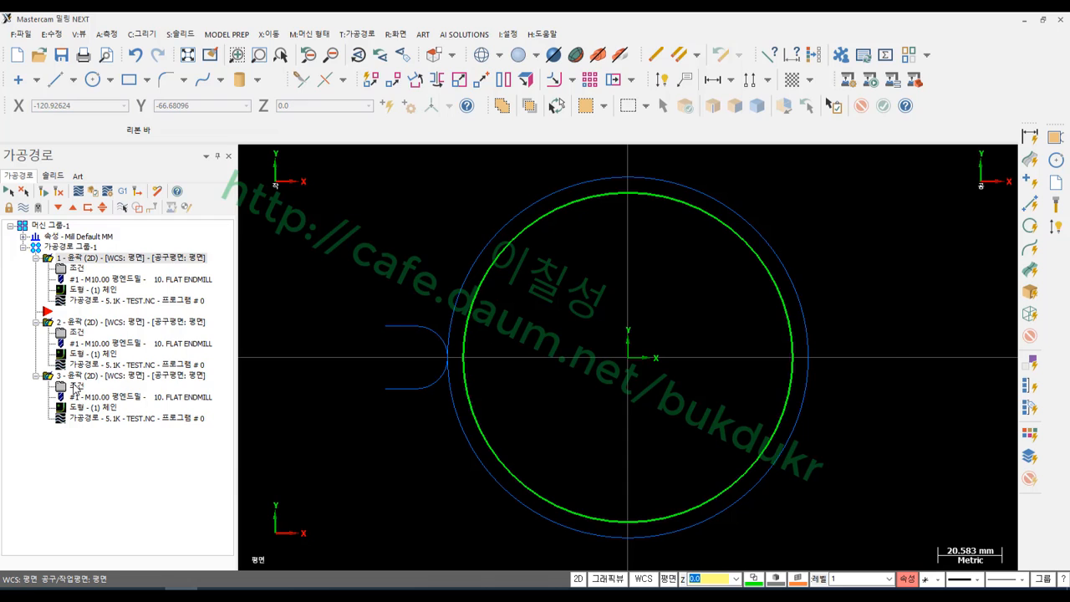
pyautogui.click(75, 387)
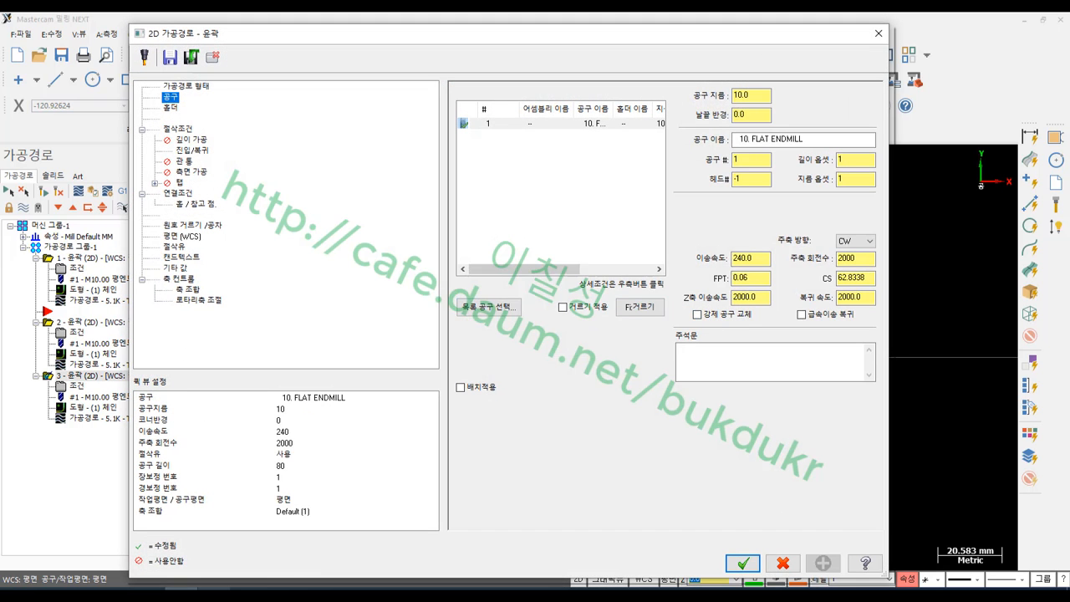
pyautogui.click(796, 422)
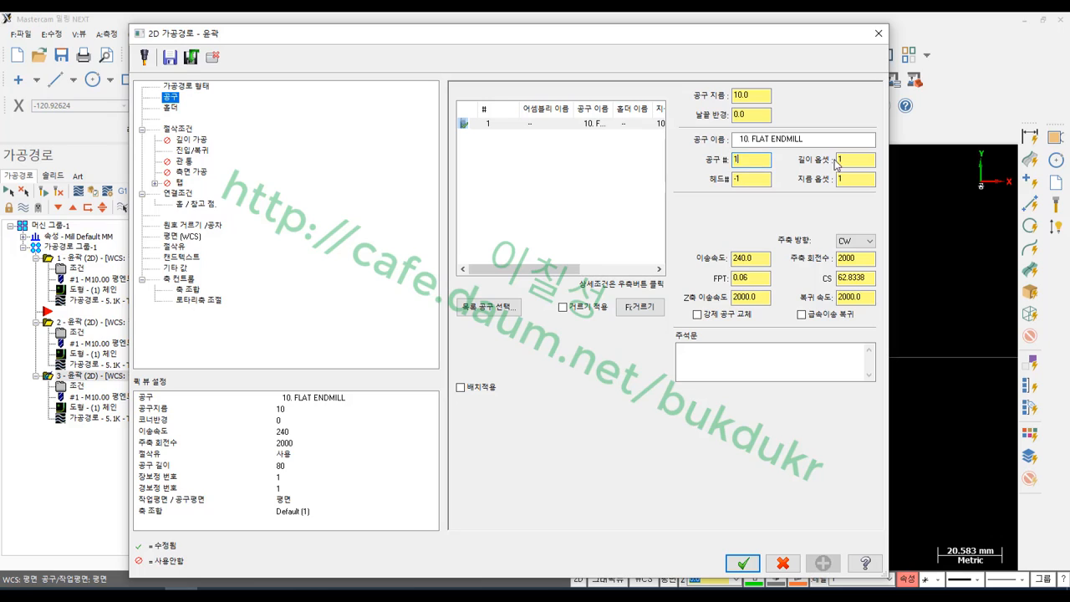
pyautogui.moveTo(804, 139); pyautogui.dragTo(734, 140)
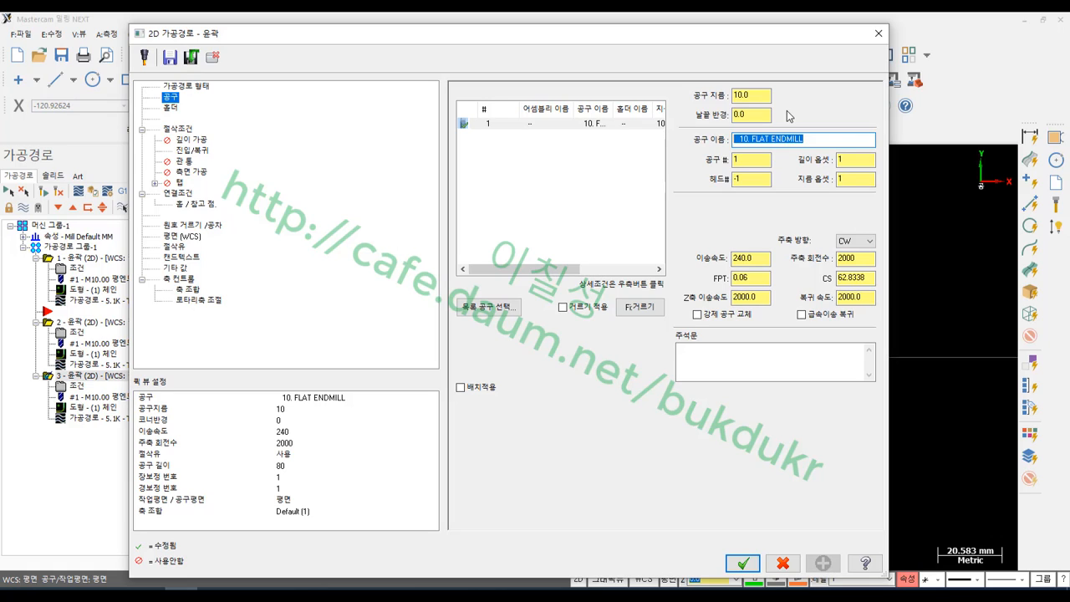
pyautogui.click(820, 142)
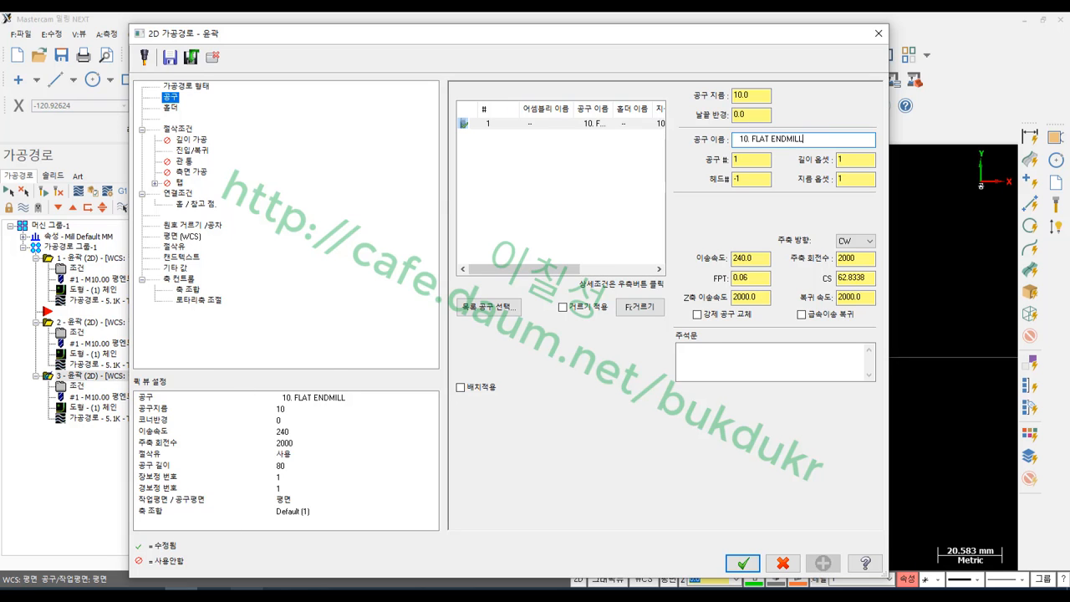
# Step: Switch to CIMCO Edit and examine the "10. FLAT ENDMILL" tool comment in the header of 343434.NC
pyautogui.click(214, 592)
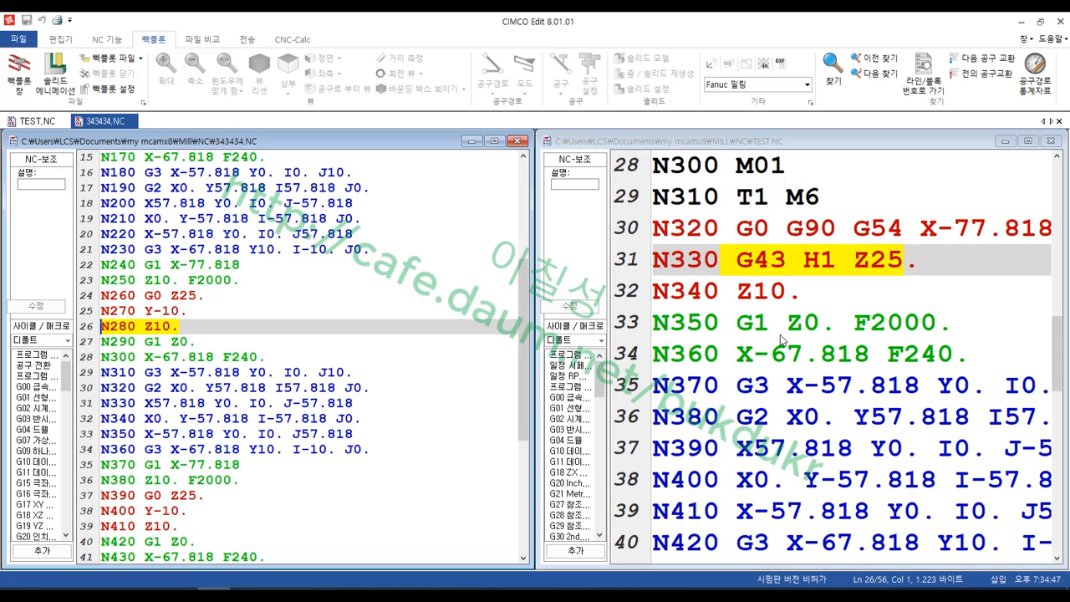
pyautogui.scroll(2, 318, 311)
pyautogui.scroll(4, 317, 311)
pyautogui.click(420, 289)
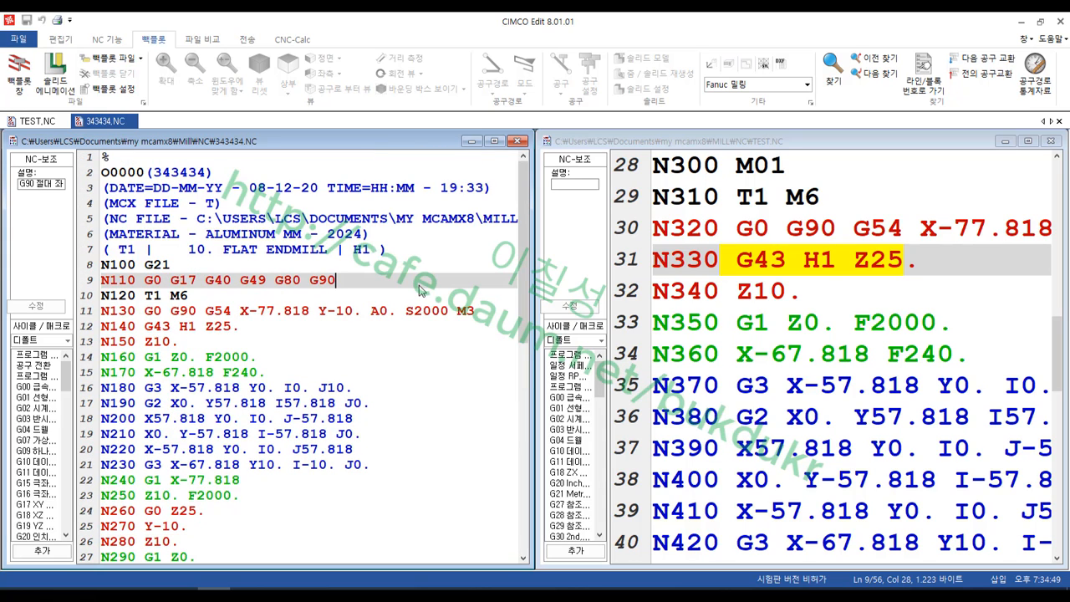
pyautogui.moveTo(391, 249); pyautogui.dragTo(83, 248)
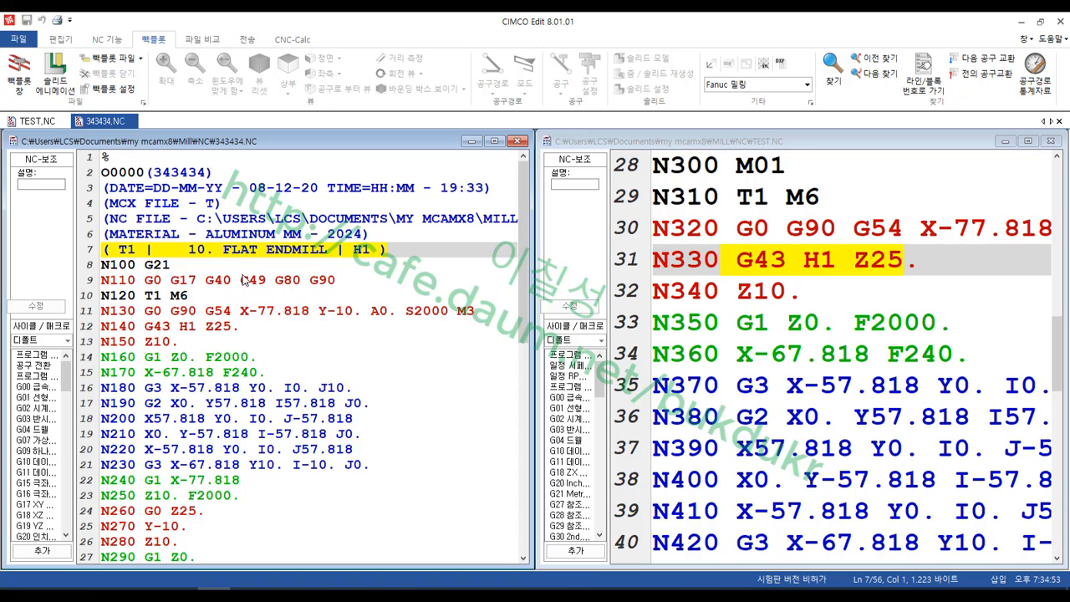
pyautogui.doubleClick(194, 250)
pyautogui.moveTo(216, 258); pyautogui.dragTo(332, 258)
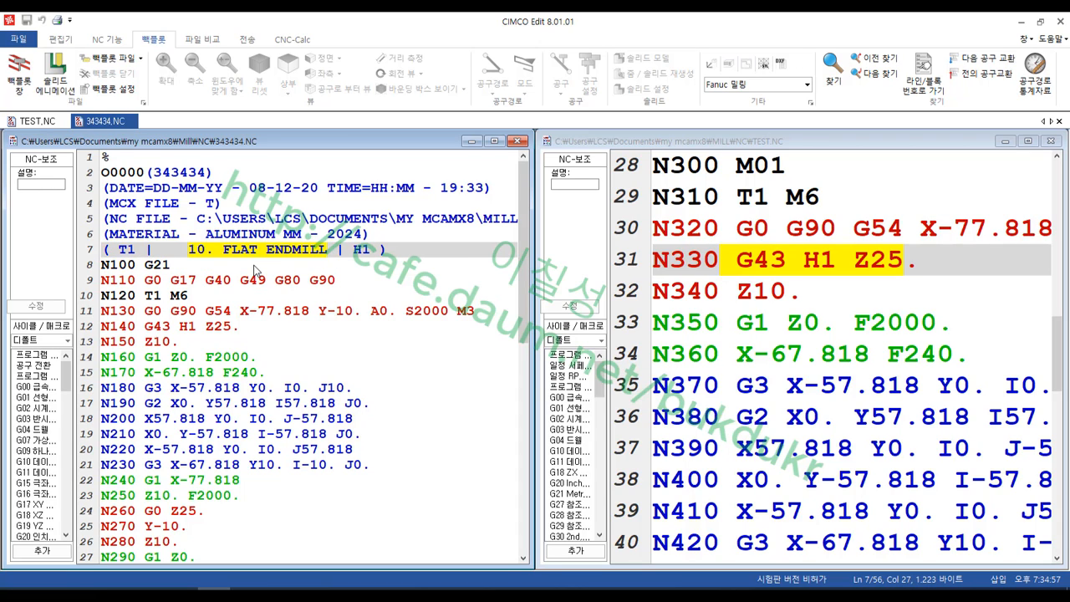
pyautogui.scroll(9, 869, 318)
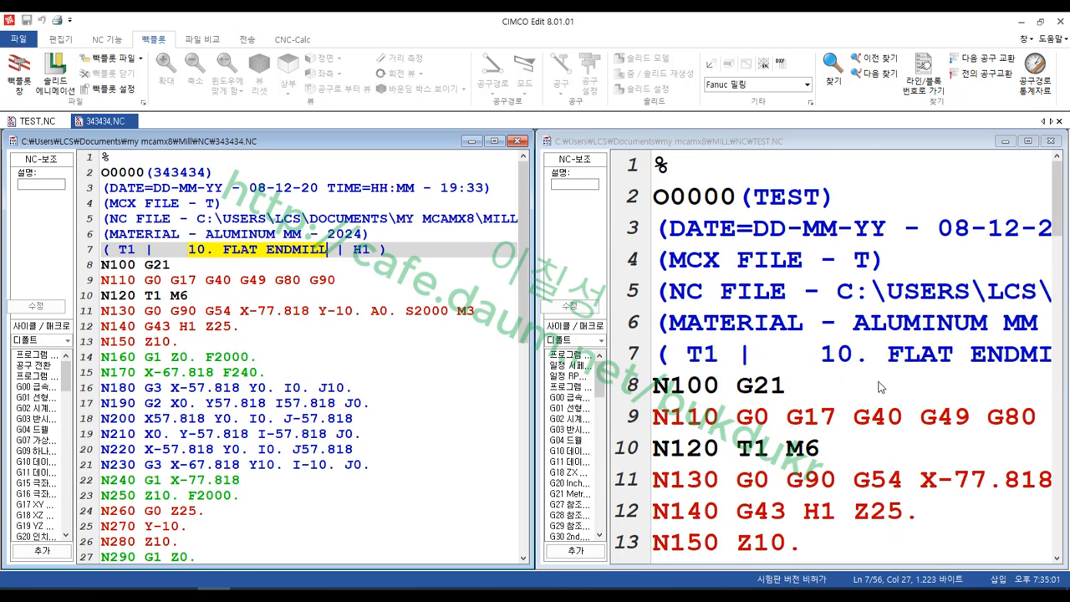
pyautogui.click(331, 257)
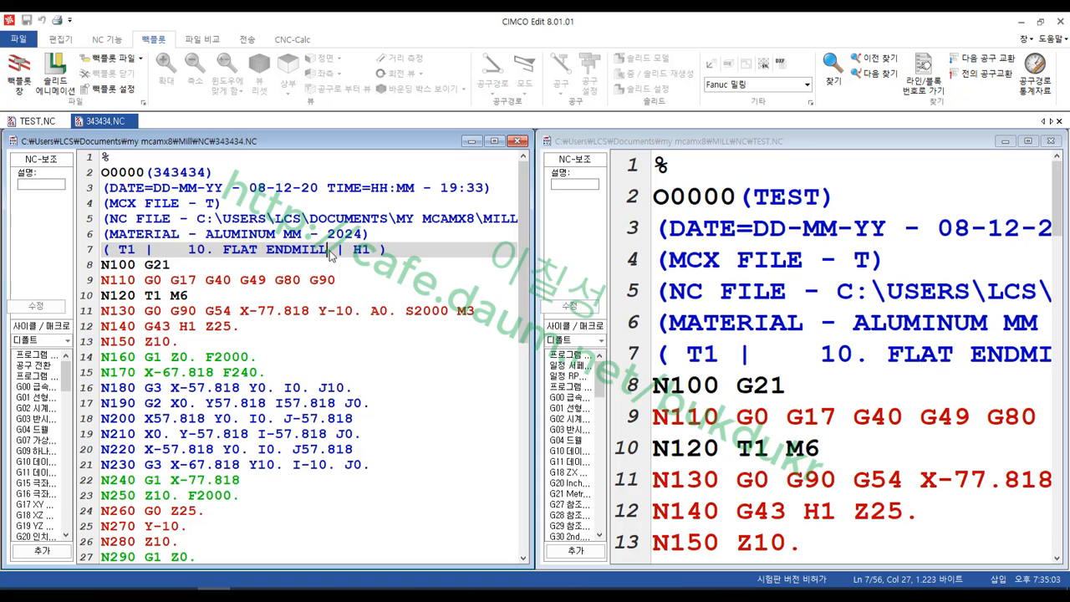
# Step: Shorten the tool description in the header comment of 343434.NC to 10FEM
pyautogui.moveTo(331, 255); pyautogui.dragTo(208, 254)
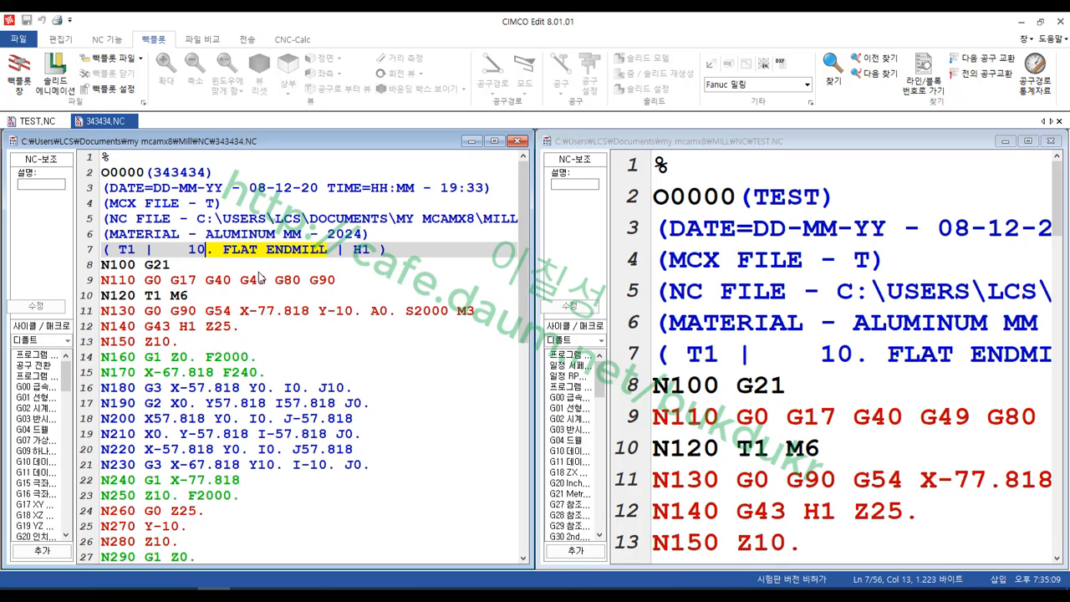
pyautogui.write('FEM')
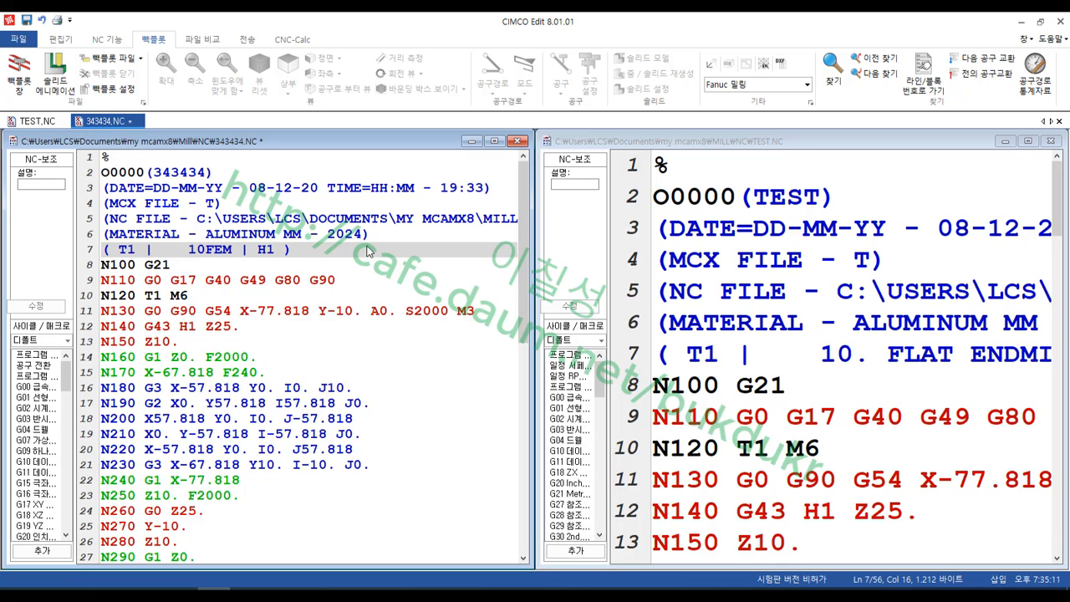
pyautogui.press('End')
pyautogui.moveTo(187, 250); pyautogui.dragTo(233, 254)
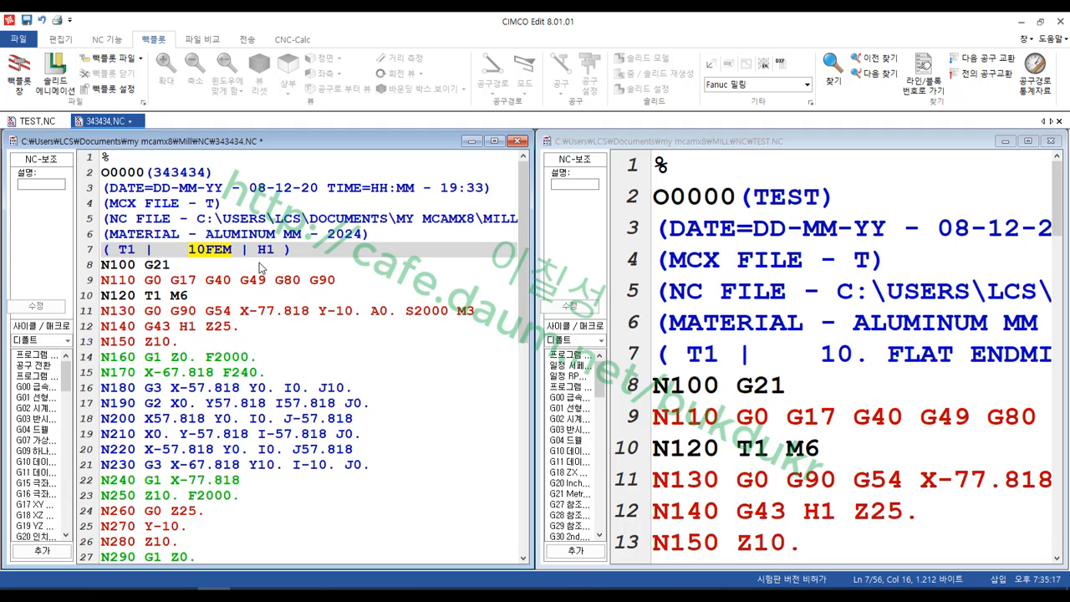
pyautogui.click(309, 249)
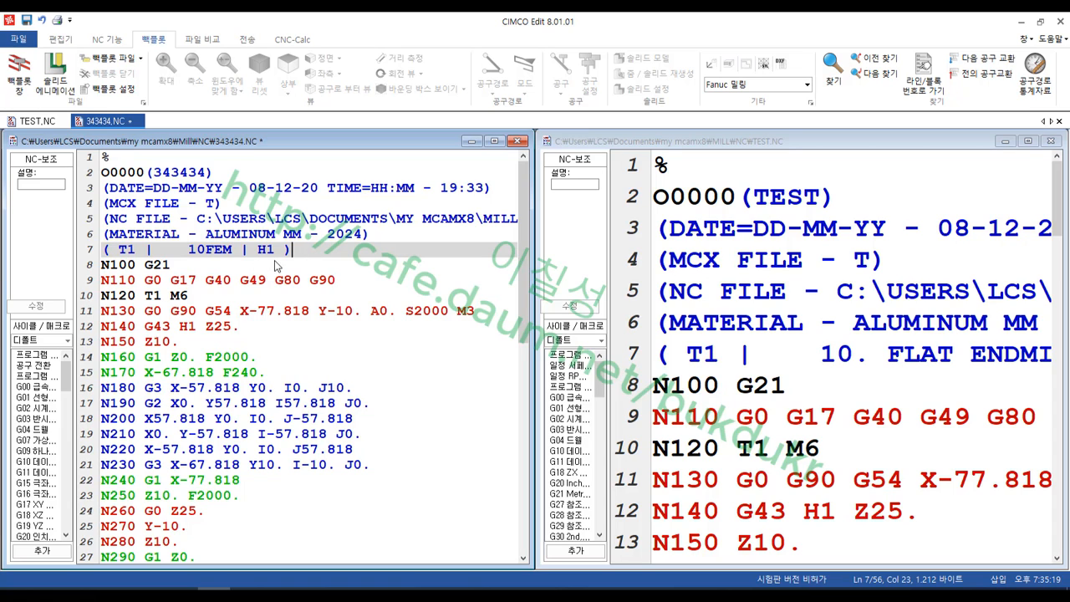
# Step: Switch to Mastercam, rename the third contour toolpath's tool to 10FEM and accept the toolpath parameters
pyautogui.click(232, 254)
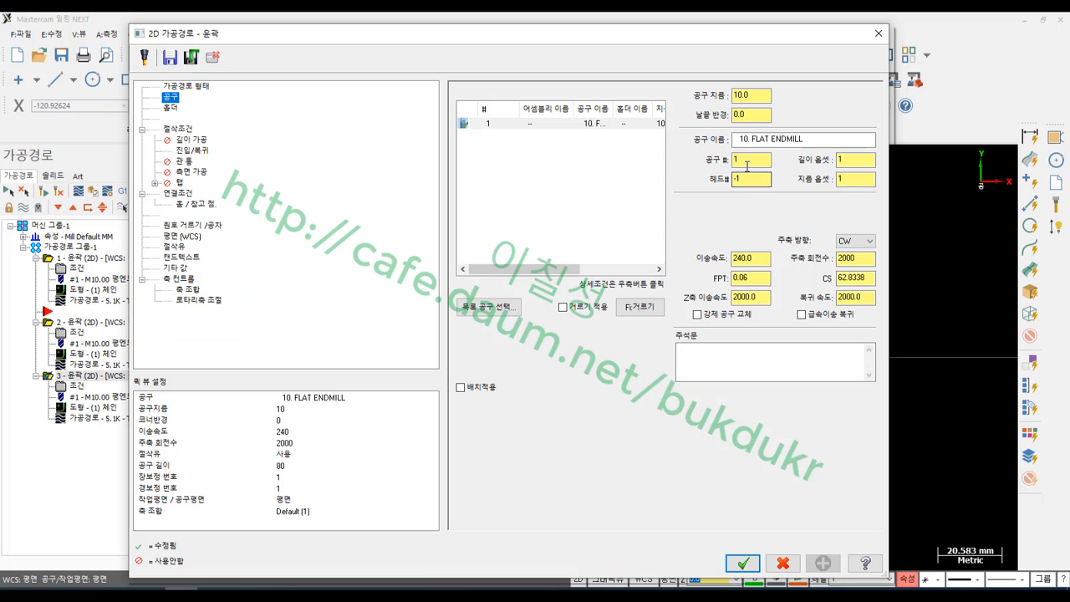
pyautogui.moveTo(812, 141); pyautogui.dragTo(716, 149)
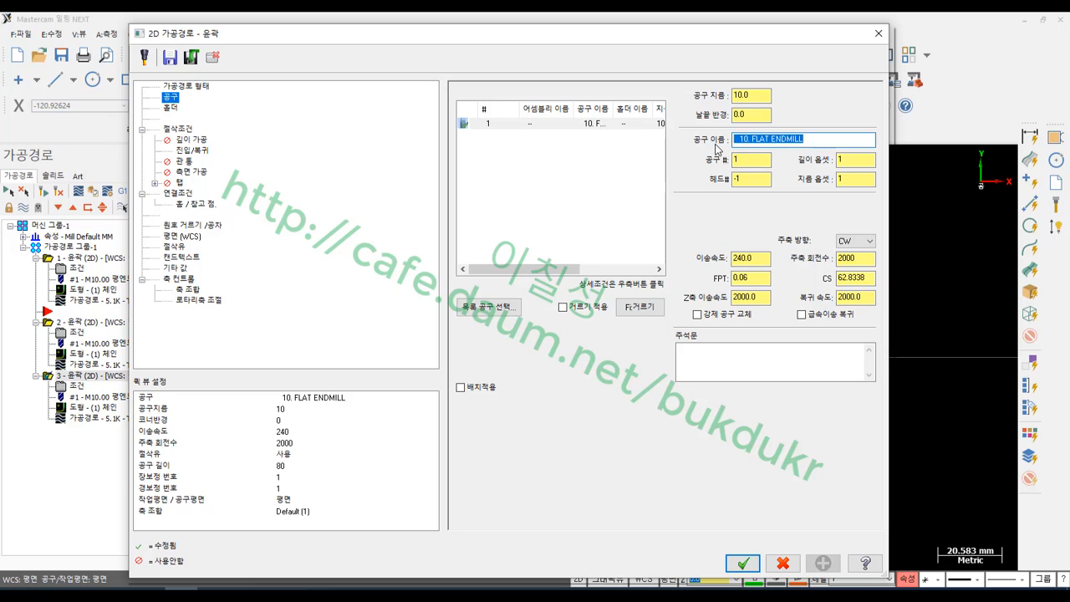
pyautogui.write('10FEM')
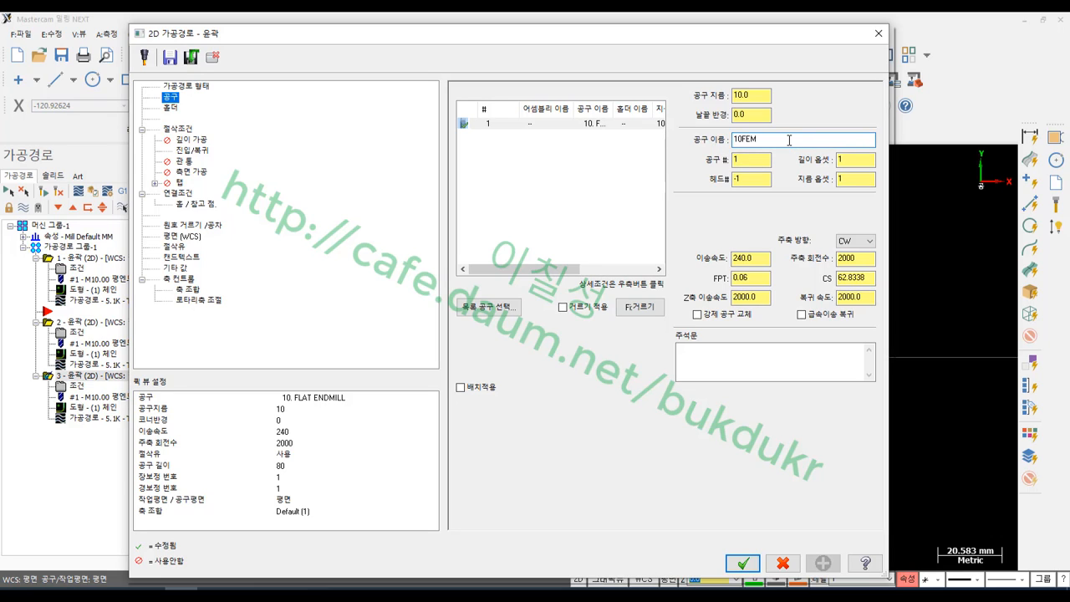
pyautogui.click(743, 564)
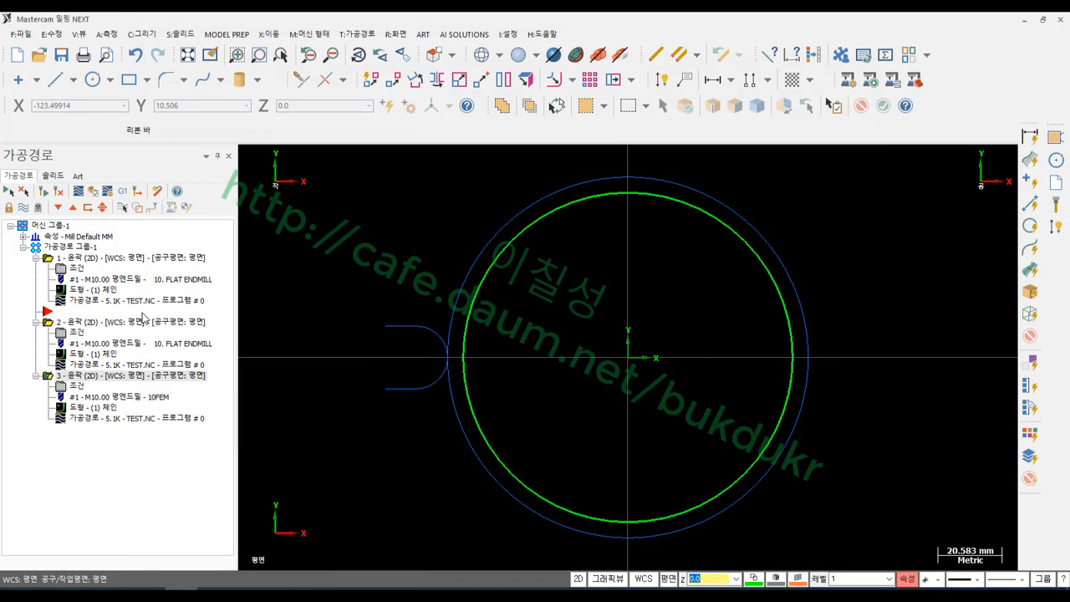
# Step: Post all toolpaths of toolpath group 1 with NC overwrite enabled, and reload the regenerated TEST.NC in CIMCO Edit
pyautogui.click(71, 249)
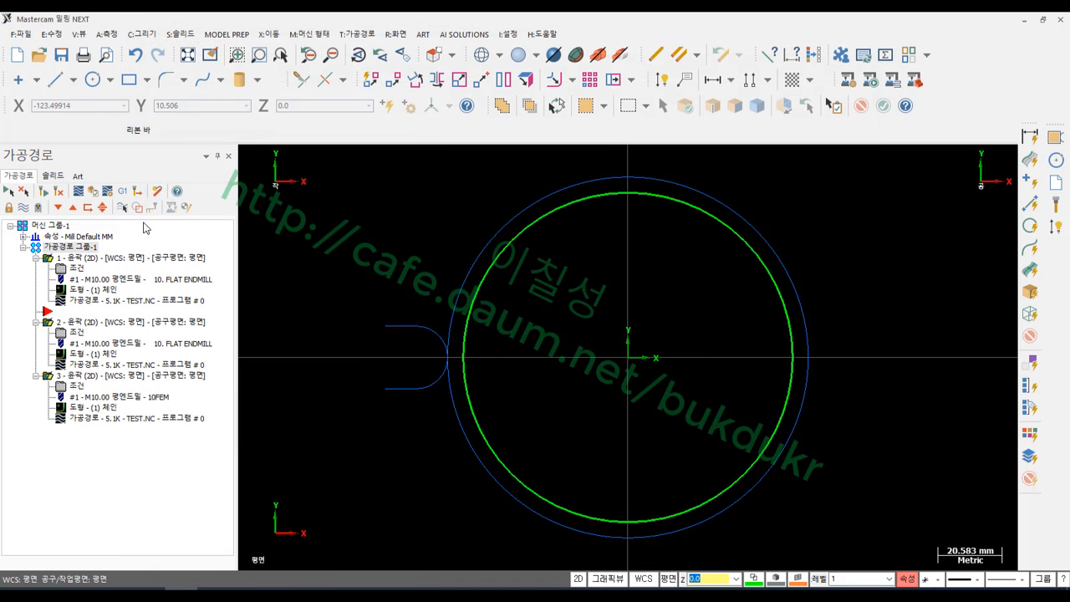
pyautogui.click(123, 192)
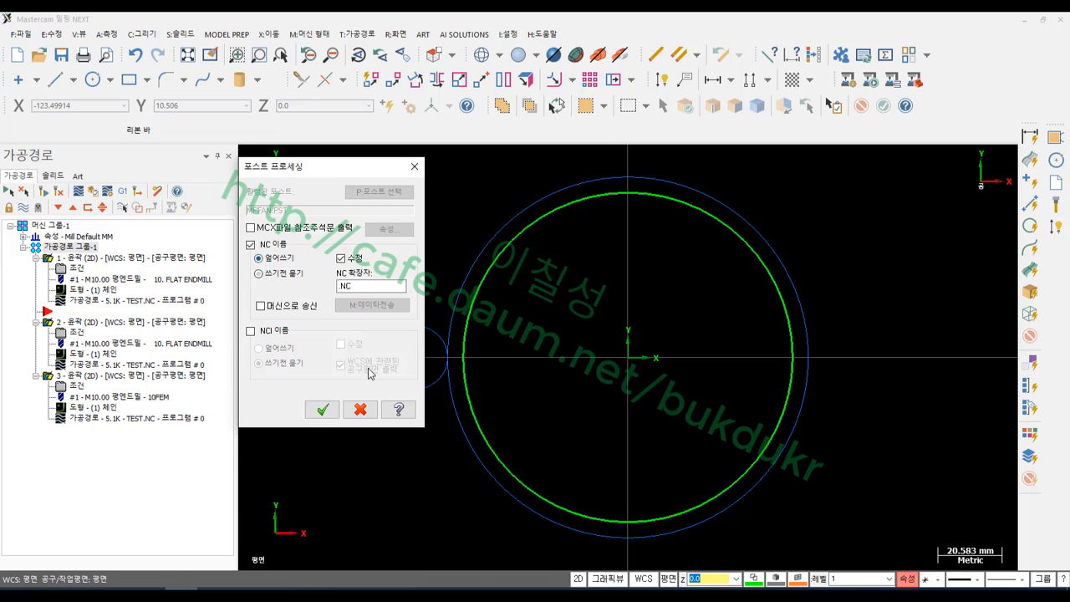
pyautogui.click(323, 409)
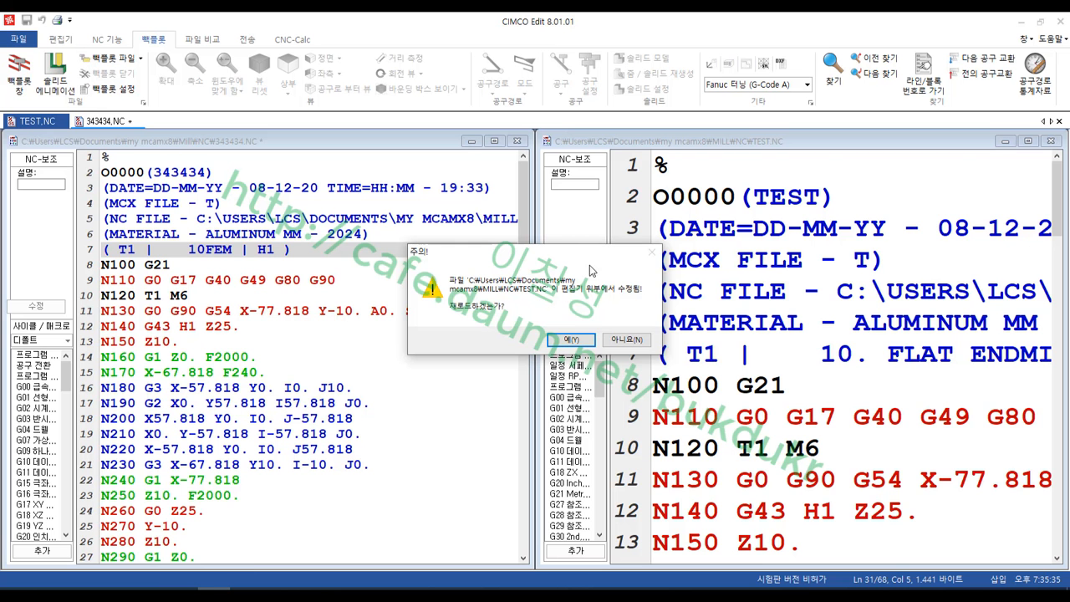
pyautogui.click(571, 340)
pyautogui.scroll(9, 826, 396)
pyautogui.scroll(5, 826, 396)
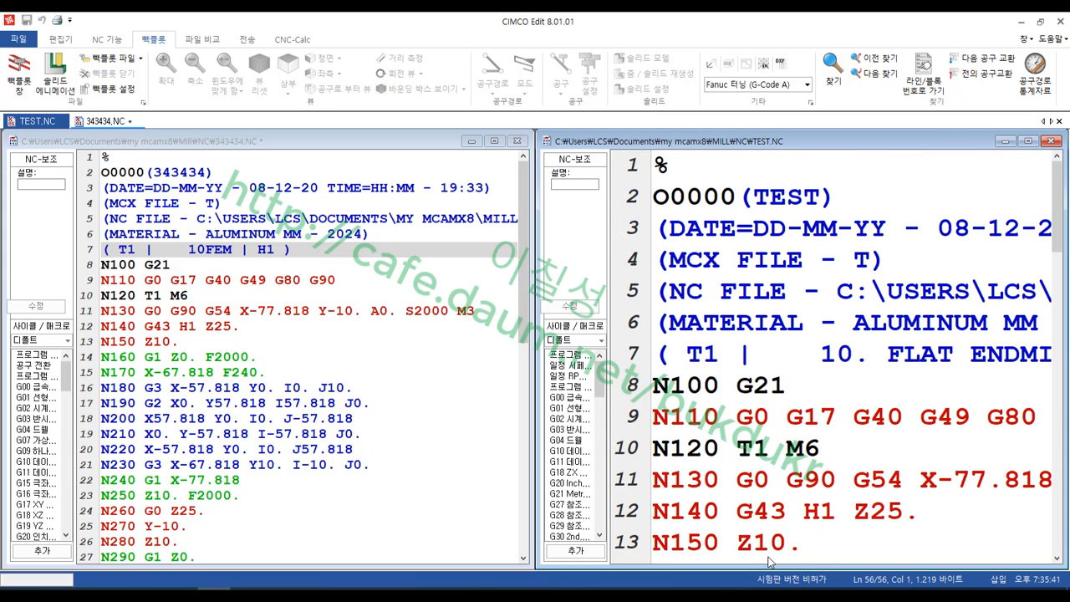
# Step: Exit CIMCO Edit, discarding the unsaved changes to 343434.NC
pyautogui.click(351, 301)
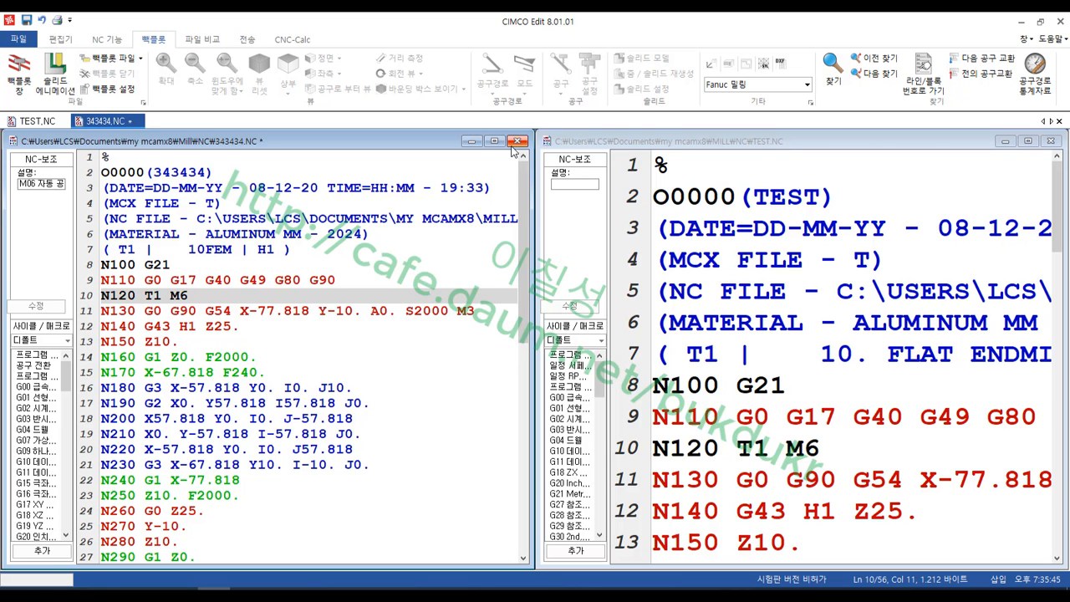
pyautogui.click(1062, 21)
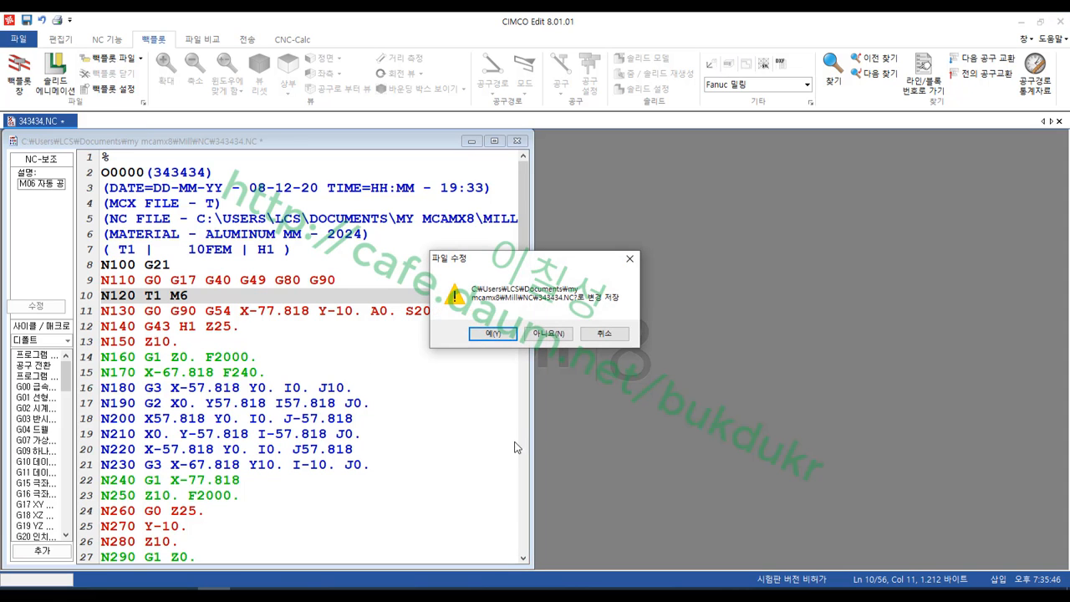
pyautogui.click(548, 334)
# Step: Rename the first contour toolpath's tool to 10FEM in Mastercam, accept the parameters and reopen them to check the name
pyautogui.click(77, 269)
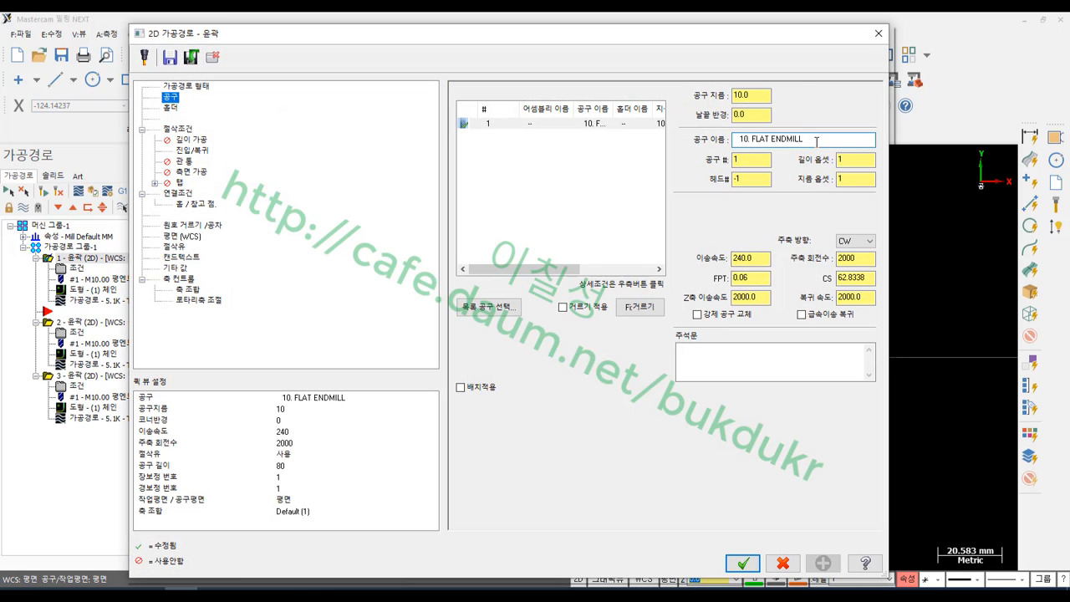
pyautogui.moveTo(818, 140); pyautogui.dragTo(636, 148)
pyautogui.write('10FEM')
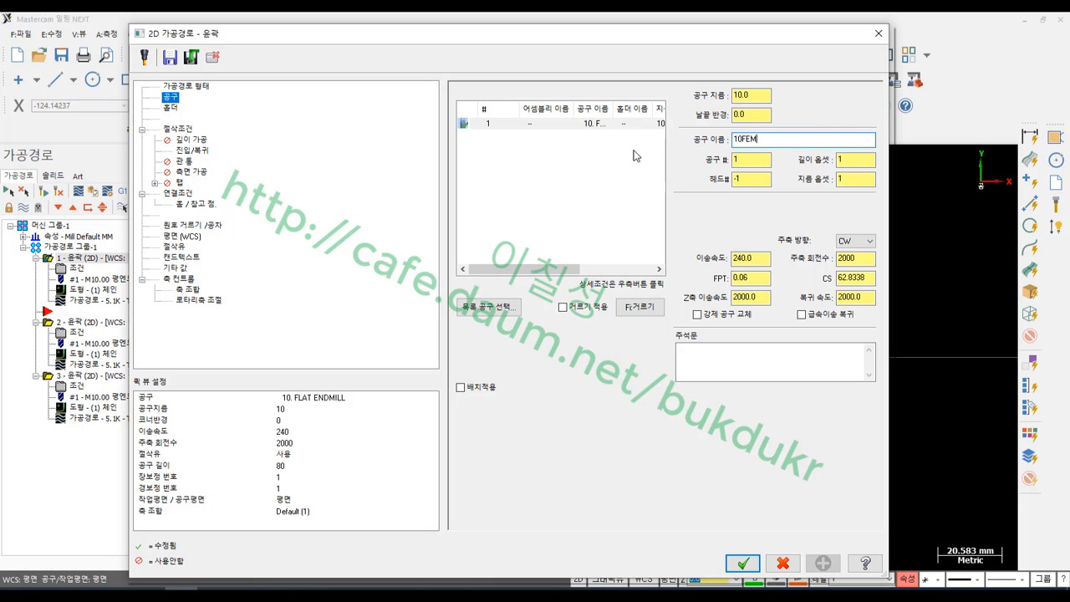
pyautogui.click(742, 562)
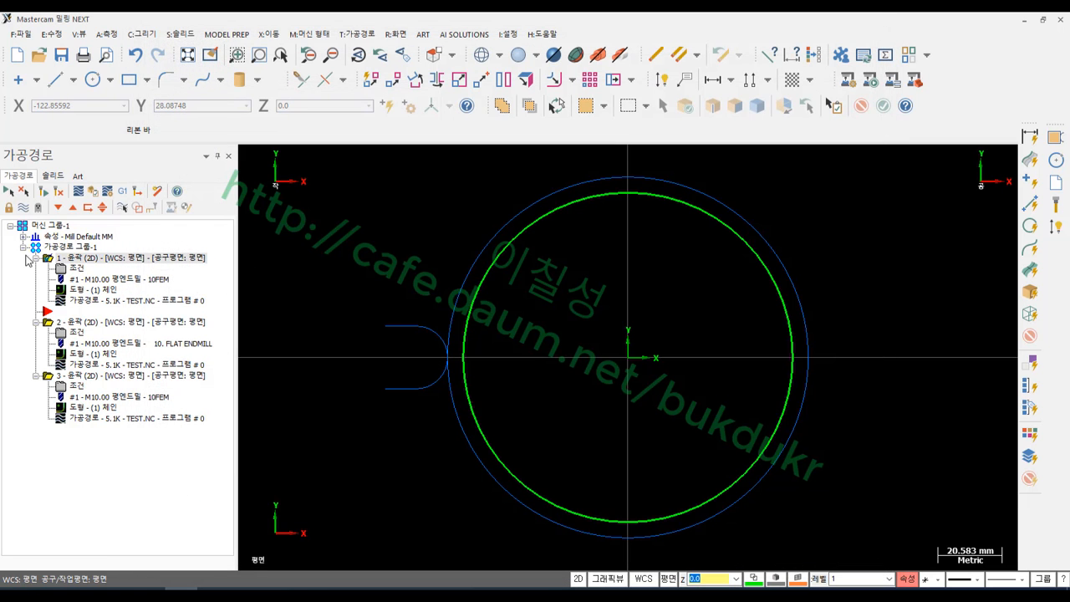
pyautogui.click(78, 268)
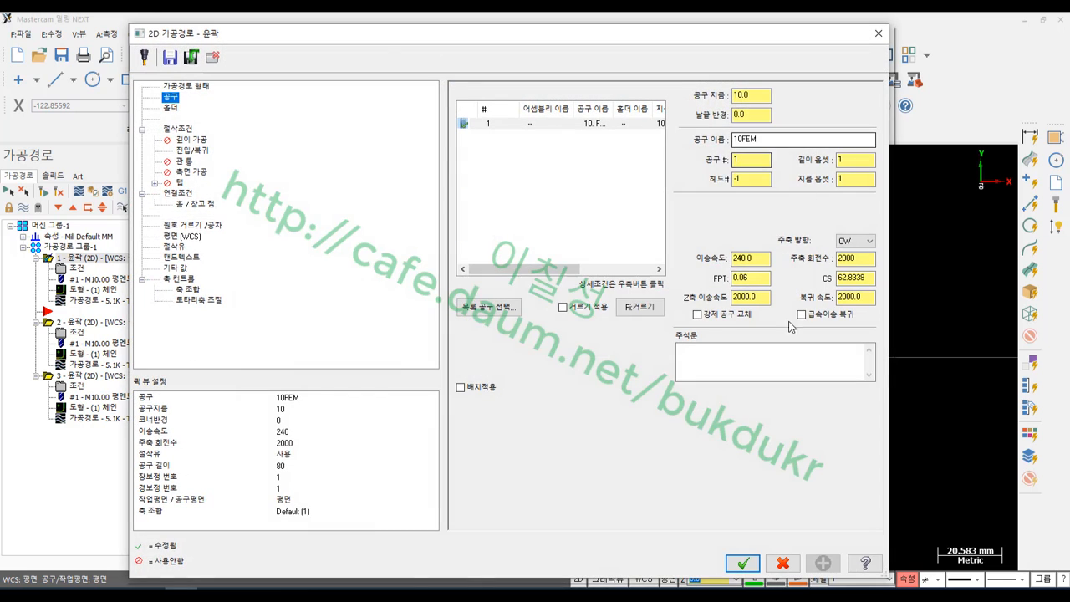
pyautogui.click(743, 563)
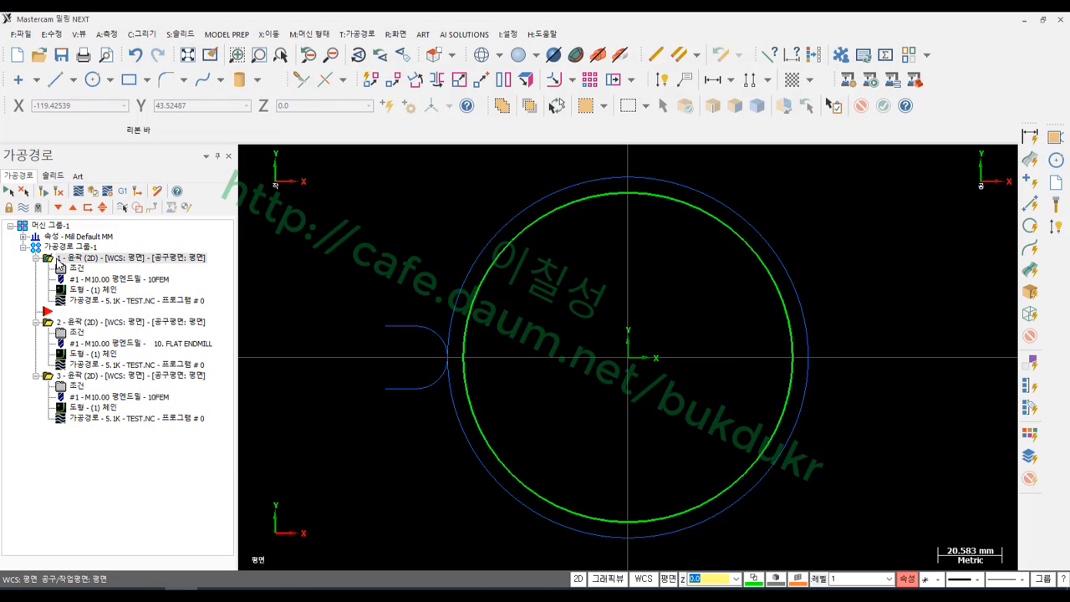
# Step: Post the toolpaths to TEST.NC again and go to the beginning of the program in CIMCO Edit
pyautogui.click(123, 190)
pyautogui.click(323, 410)
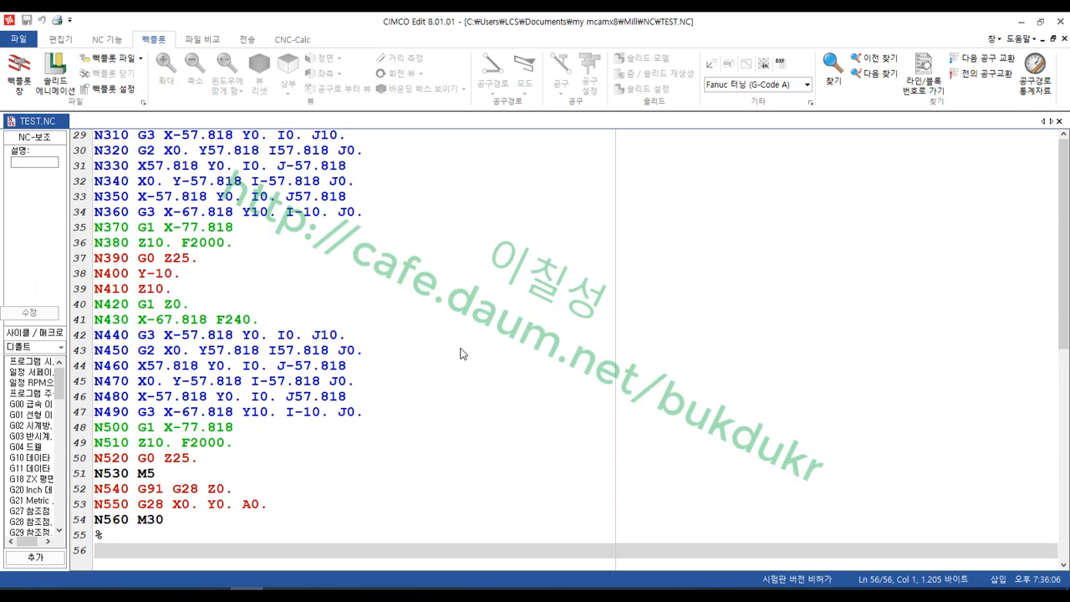
pyautogui.scroll(10, 460, 349)
pyautogui.click(586, 276)
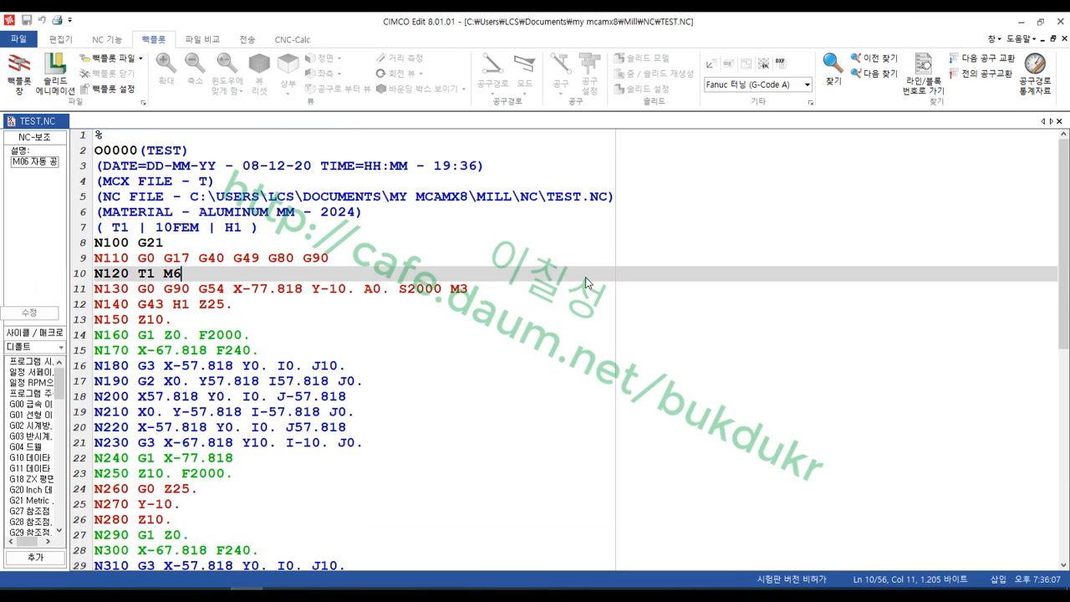
# Step: Enlarge the TEST.NC text and examine the T1 10FEM tool comment in the header
pyautogui.moveTo(261, 228); pyautogui.dragTo(95, 228)
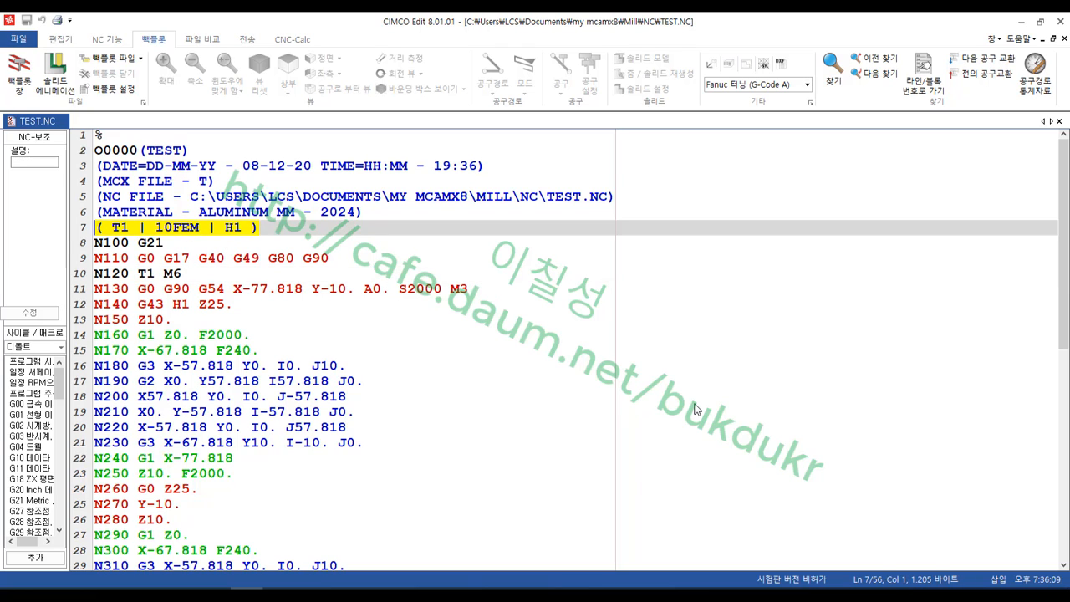
pyautogui.keyDown('ctrl'); pyautogui.scroll(5, 329, 221); pyautogui.keyUp('ctrl')
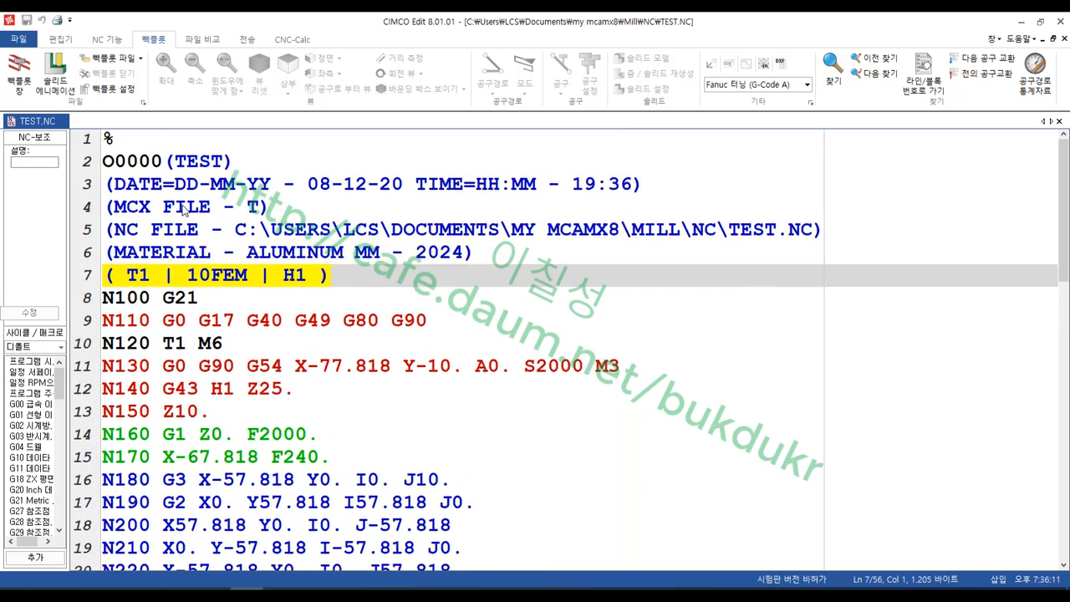
pyautogui.moveTo(231, 333); pyautogui.dragTo(314, 335)
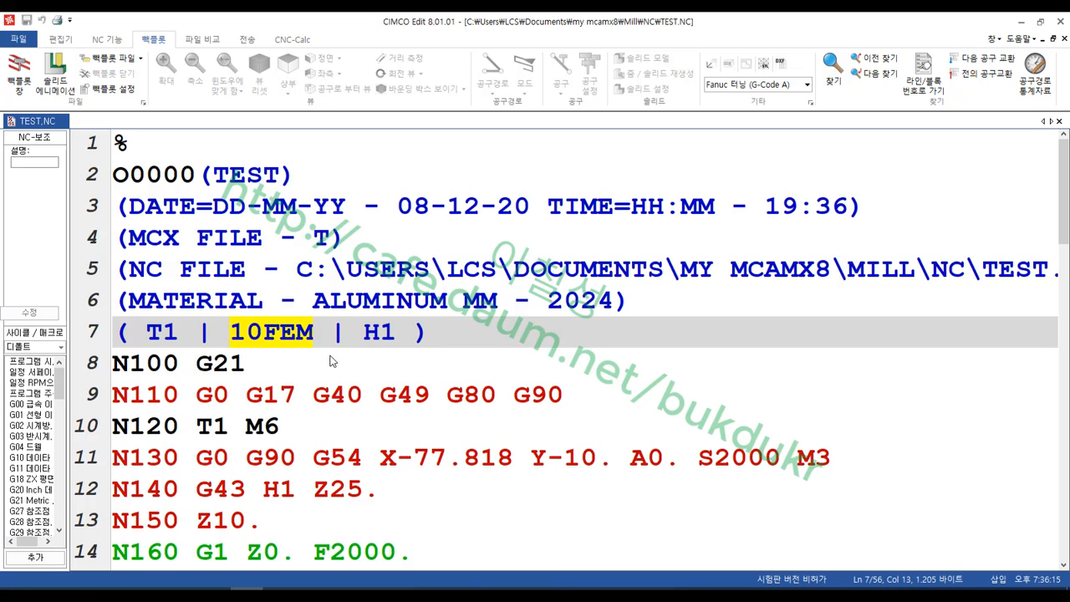
pyautogui.click(471, 346)
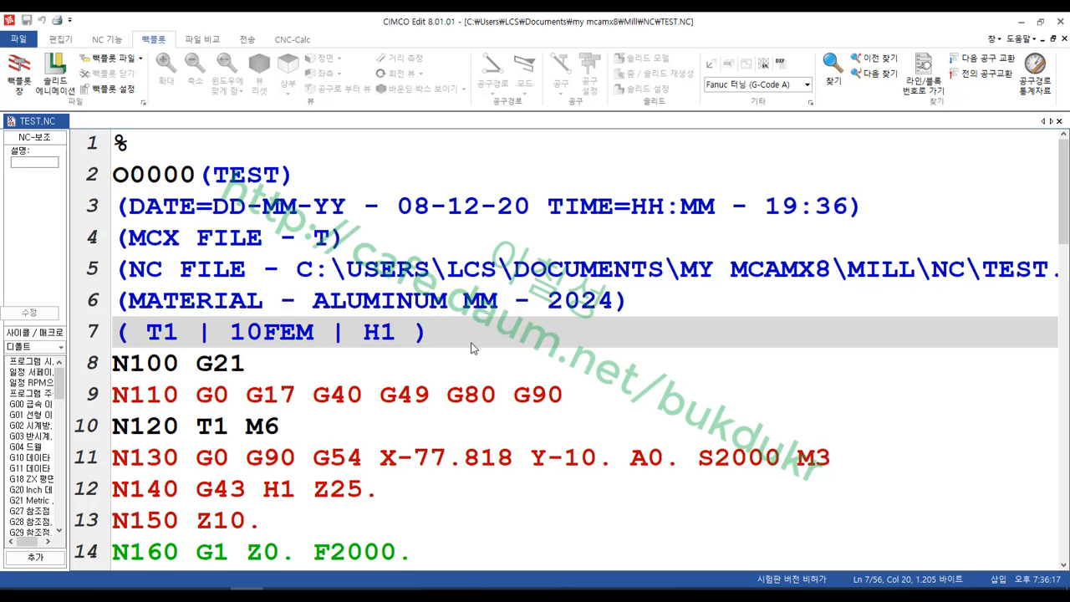
pyautogui.moveTo(472, 346); pyautogui.dragTo(90, 343)
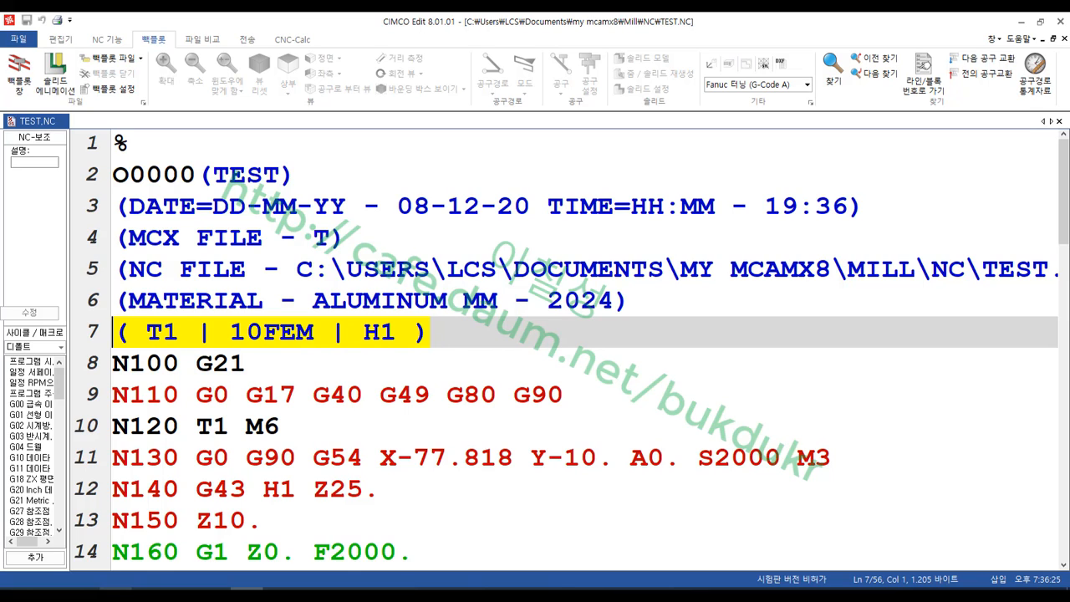
pyautogui.moveTo(471, 338); pyautogui.dragTo(599, 338)
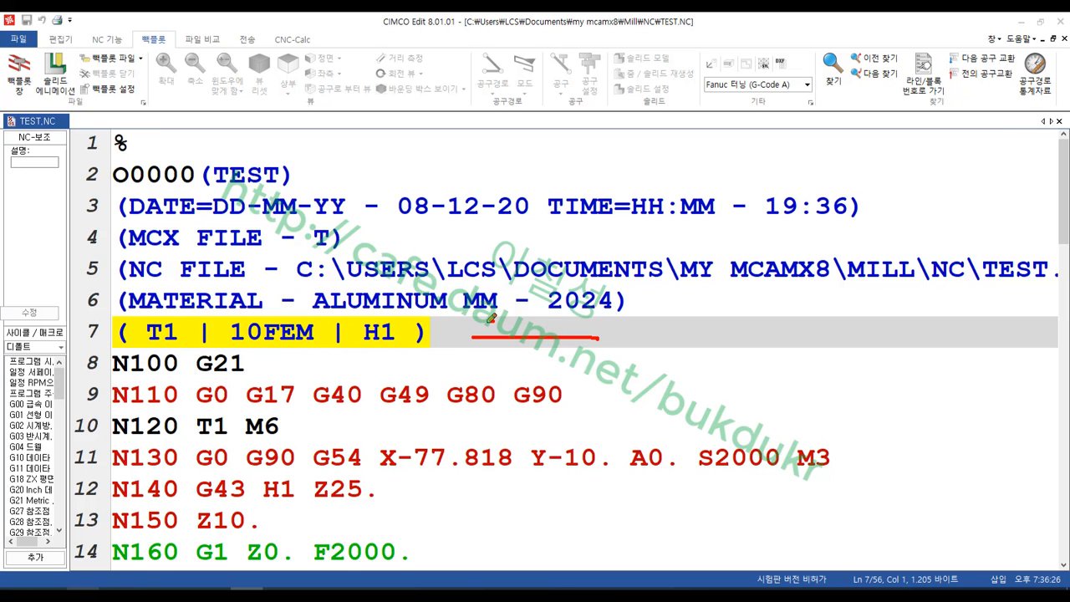
pyautogui.moveTo(493, 319); pyautogui.dragTo(484, 354)
pyautogui.moveTo(595, 310)
pyautogui.mouseDown()
pyautogui.moveTo(661, 308)
pyautogui.moveTo(616, 344)
pyautogui.mouseUp()
pyautogui.moveTo(634, 321); pyautogui.dragTo(688, 356)
pyautogui.moveTo(758, 317); pyautogui.dragTo(809, 316)
pyautogui.moveTo(788, 321)
pyautogui.mouseDown()
pyautogui.moveTo(790, 342)
pyautogui.moveTo(846, 360)
pyautogui.mouseUp()
pyautogui.moveTo(863, 294)
pyautogui.mouseDown()
pyautogui.moveTo(876, 351)
pyautogui.moveTo(895, 363)
pyautogui.mouseUp()
pyautogui.moveTo(913, 306); pyautogui.dragTo(917, 358)
pyautogui.moveTo(936, 347)
pyautogui.mouseDown()
pyautogui.moveTo(980, 345)
pyautogui.moveTo(991, 366)
pyautogui.mouseUp()
pyautogui.moveTo(1027, 377)
pyautogui.mouseDown()
pyautogui.moveTo(937, 378)
pyautogui.moveTo(576, 286)
pyautogui.moveTo(1033, 287)
pyautogui.moveTo(1029, 376)
pyautogui.mouseUp()
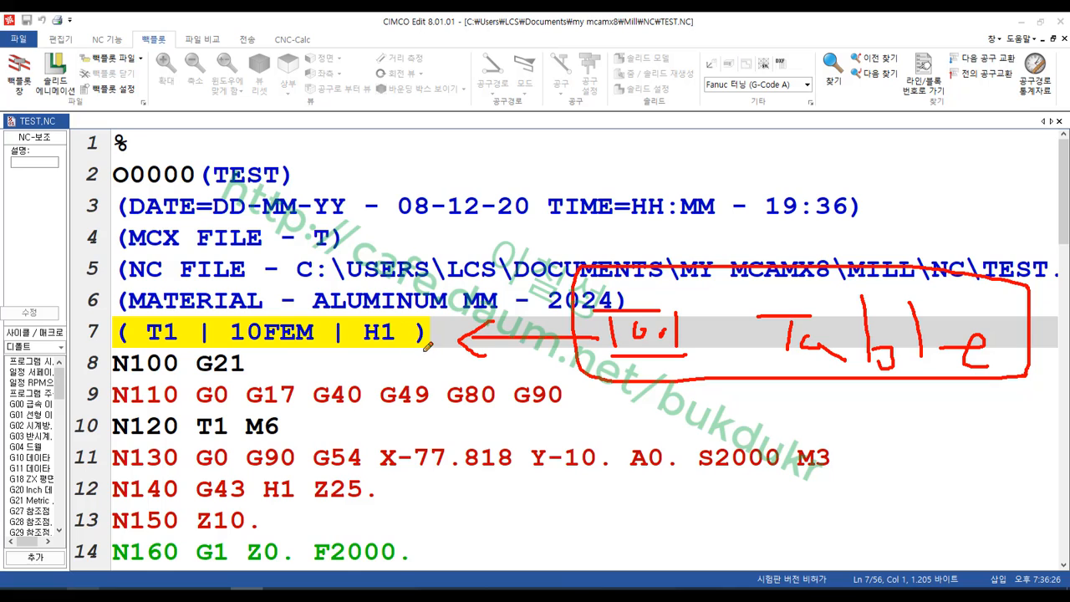
pyautogui.moveTo(429, 347)
pyautogui.mouseDown()
pyautogui.moveTo(113, 358)
pyautogui.moveTo(410, 308)
pyautogui.moveTo(431, 343)
pyautogui.mouseUp()
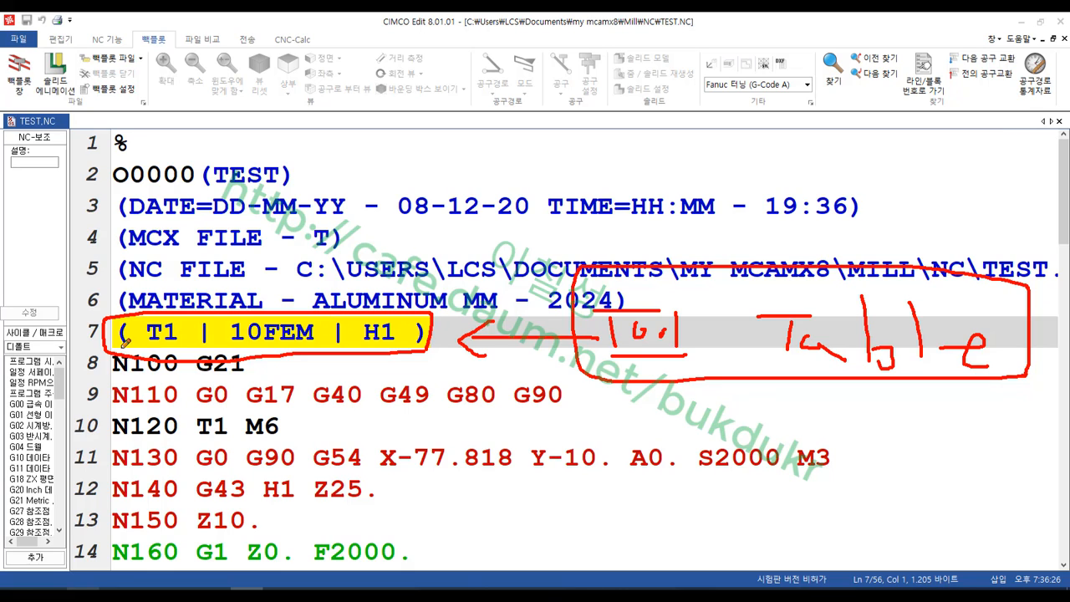
pyautogui.moveTo(911, 268); pyautogui.dragTo(773, 377)
pyautogui.moveTo(794, 272); pyautogui.dragTo(889, 368)
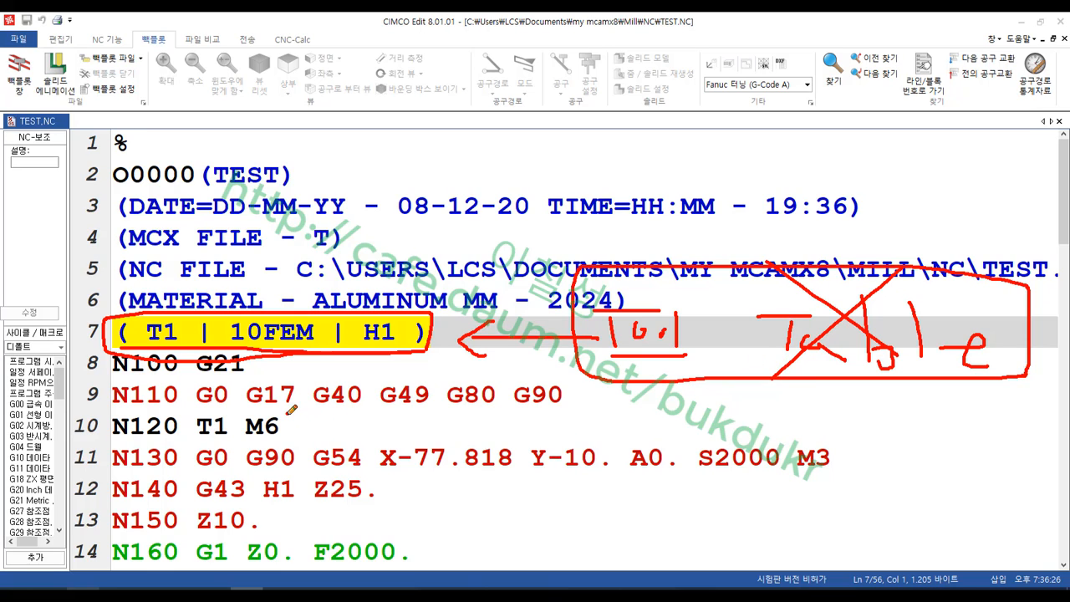
pyautogui.moveTo(295, 417); pyautogui.dragTo(297, 438)
pyautogui.moveTo(510, 408); pyautogui.dragTo(512, 425)
pyautogui.moveTo(311, 355); pyautogui.dragTo(343, 419)
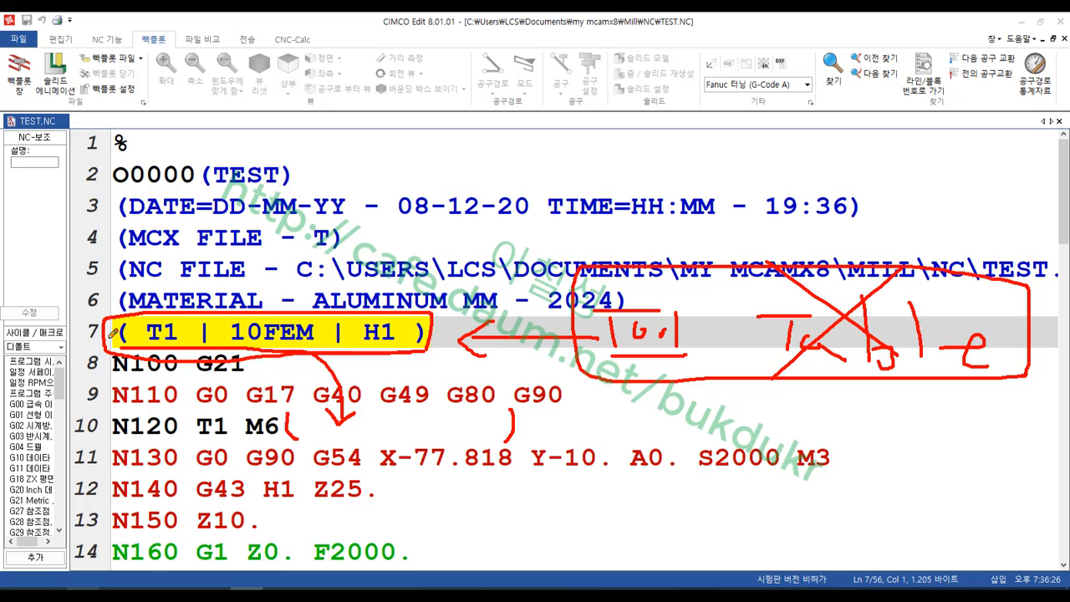
pyautogui.moveTo(110, 340); pyautogui.dragTo(393, 342)
pyautogui.moveTo(294, 432); pyautogui.dragTo(514, 432)
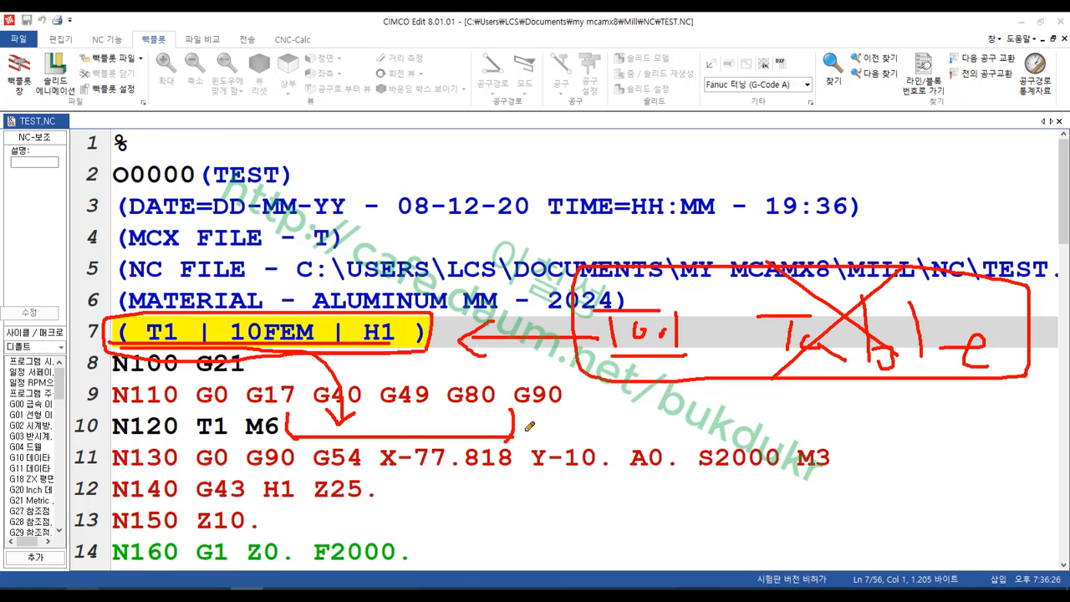
pyautogui.moveTo(602, 368); pyautogui.dragTo(1014, 372)
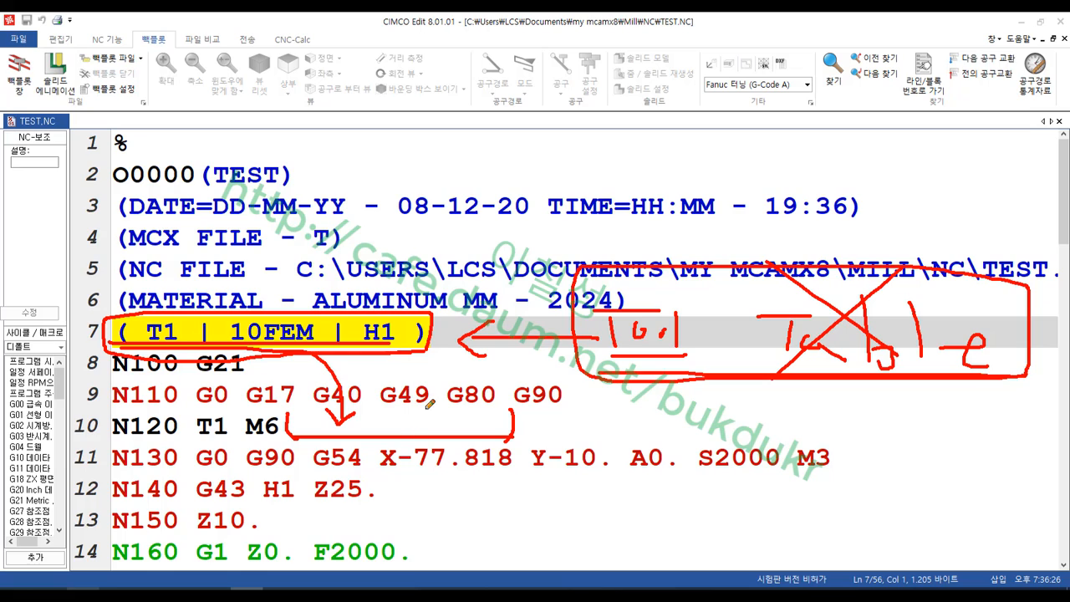
pyautogui.moveTo(134, 344)
pyautogui.mouseDown()
pyautogui.moveTo(115, 326)
pyautogui.moveTo(119, 344)
pyautogui.moveTo(110, 336)
pyautogui.moveTo(133, 328)
pyautogui.mouseUp()
pyautogui.moveTo(430, 436)
pyautogui.mouseDown()
pyautogui.moveTo(418, 409)
pyautogui.moveTo(443, 433)
pyautogui.mouseUp()
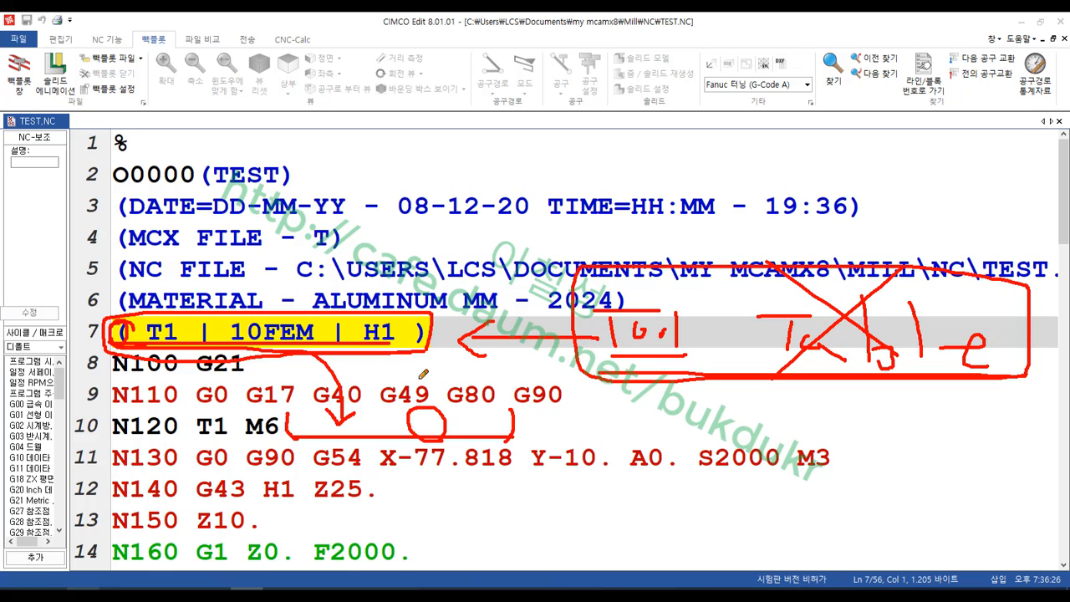
pyautogui.click(404, 337)
pyautogui.moveTo(422, 318); pyautogui.dragTo(383, 369)
pyautogui.moveTo(389, 312); pyautogui.dragTo(440, 361)
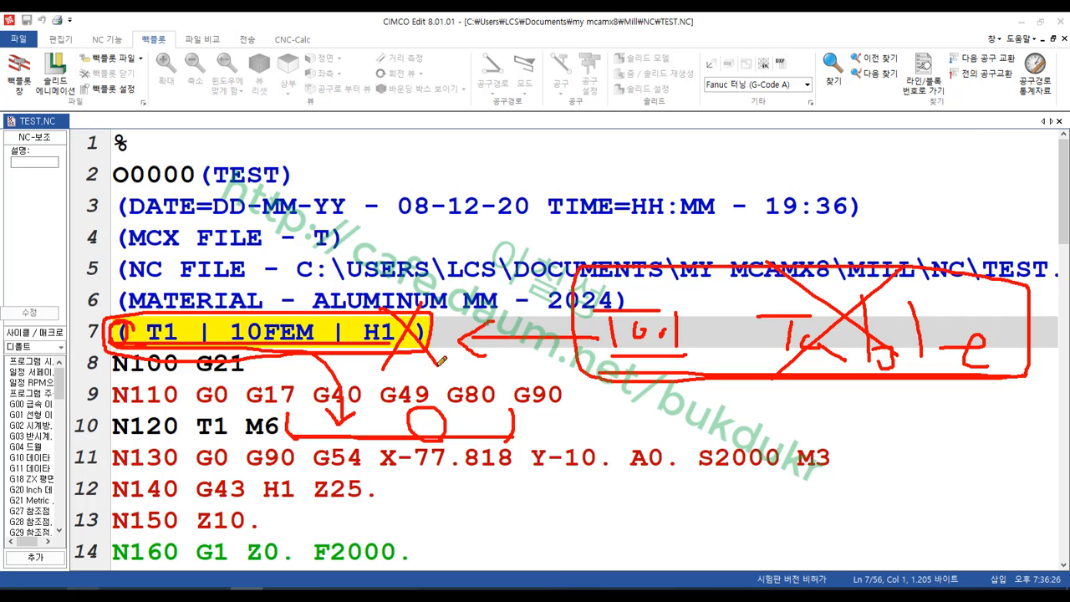
pyautogui.rightClick(460, 229)
pyautogui.click(518, 372)
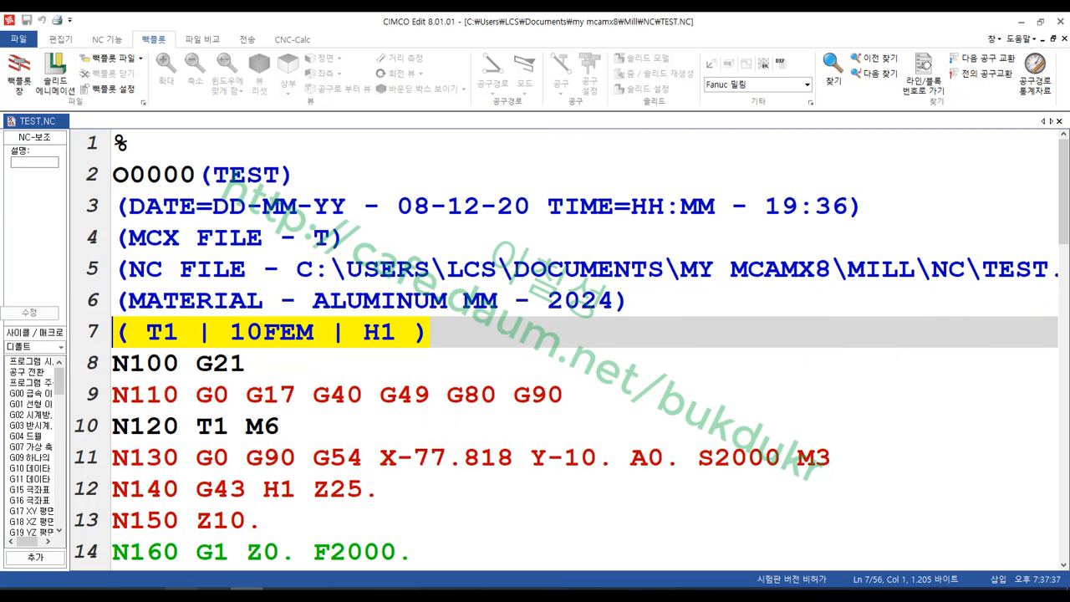
# Step: Switch to Mastercam and open the post processor file MPFAN.pst from the mill Posts folder for external text editing
pyautogui.hotkey('alt', 'Tab')
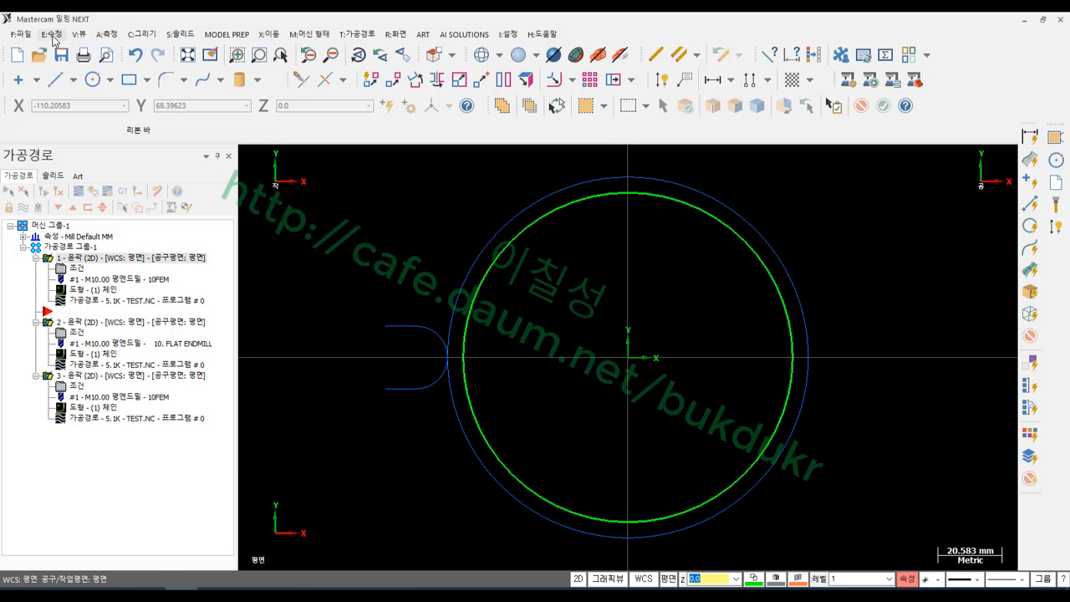
pyautogui.click(23, 35)
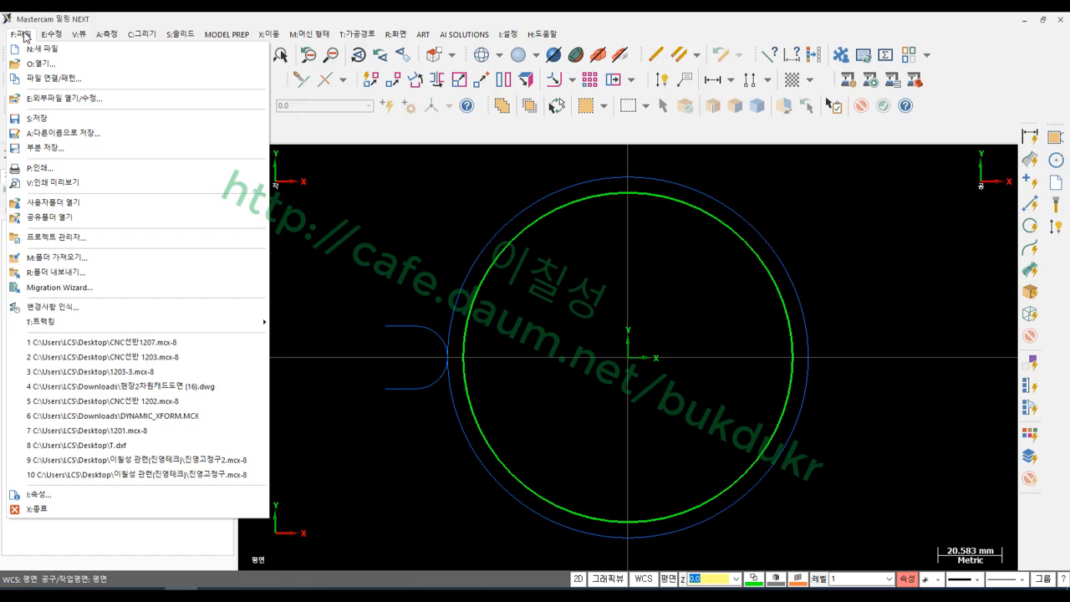
pyautogui.click(59, 100)
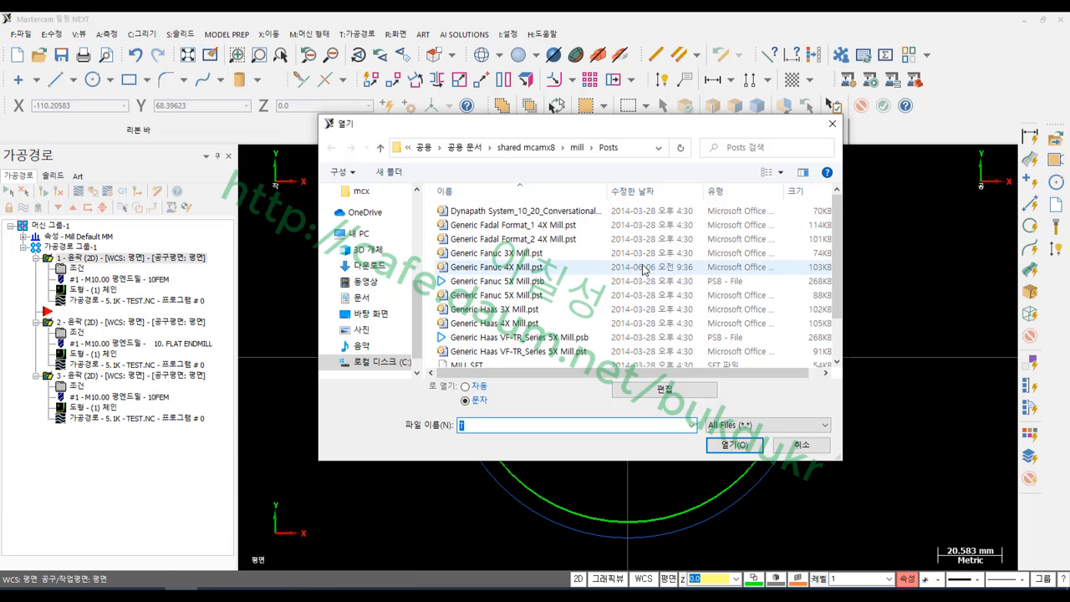
pyautogui.scroll(-2, 641, 269)
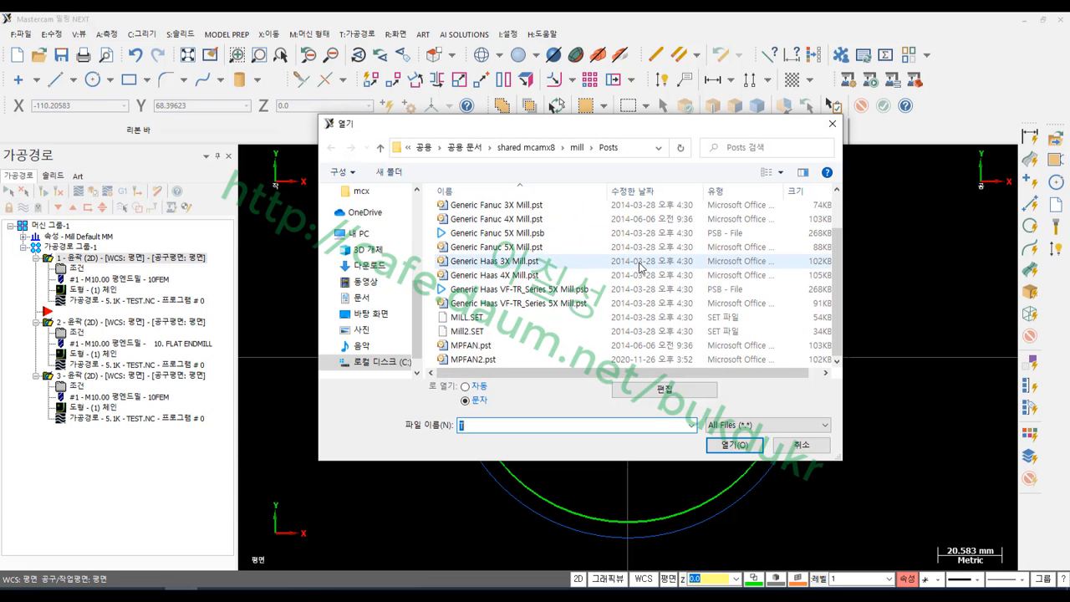
pyautogui.click(507, 346)
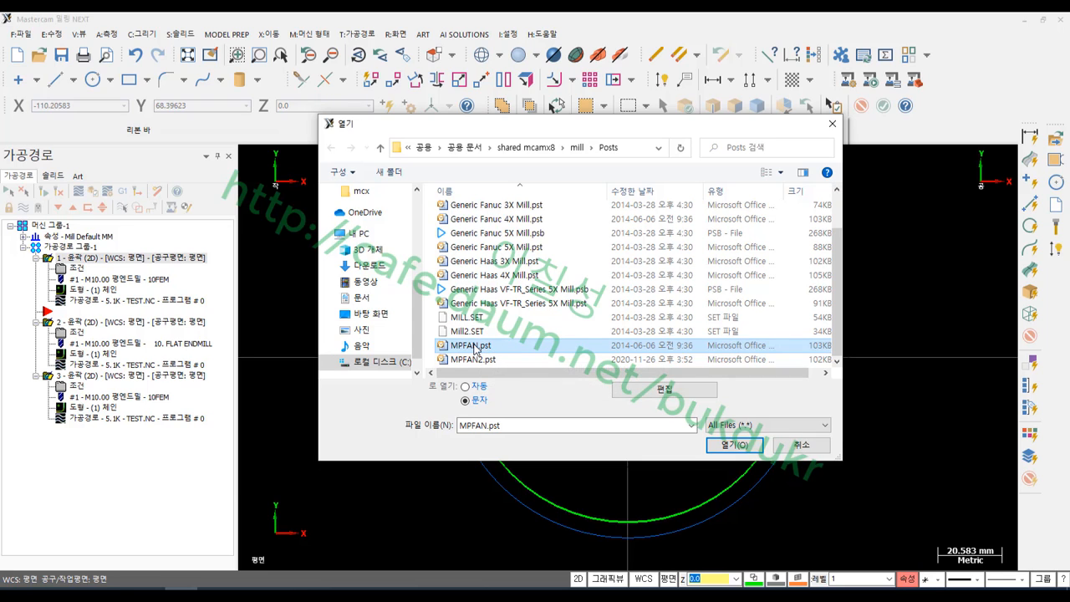
pyautogui.click(733, 444)
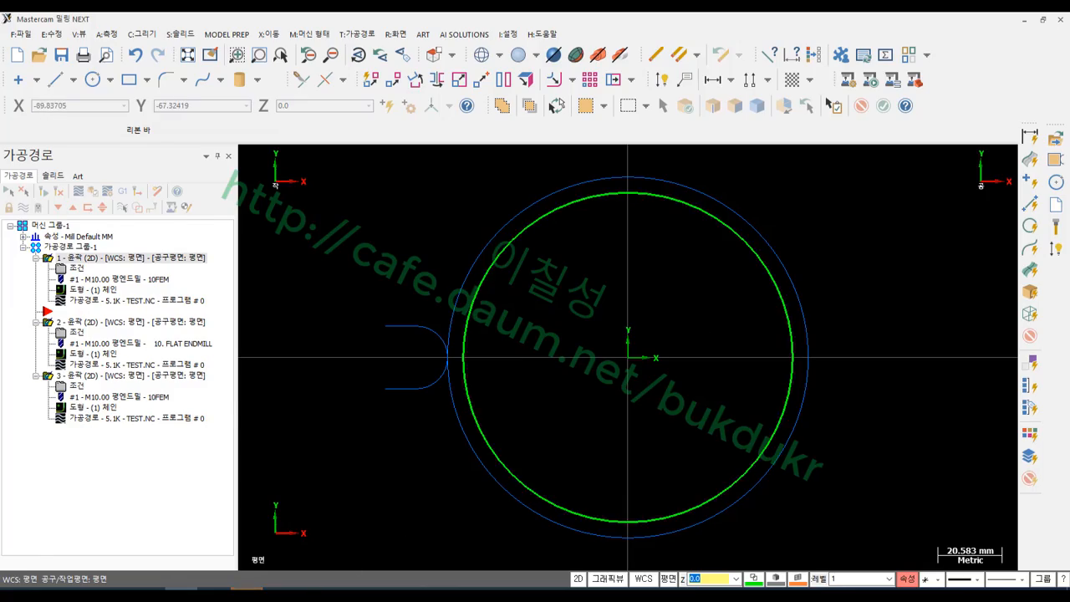
# Step: Browse MPFAN.pst from its revision notes to the tooltable$ line and examine that setting and its pre-read comment
pyautogui.scroll(20, 632, 307)
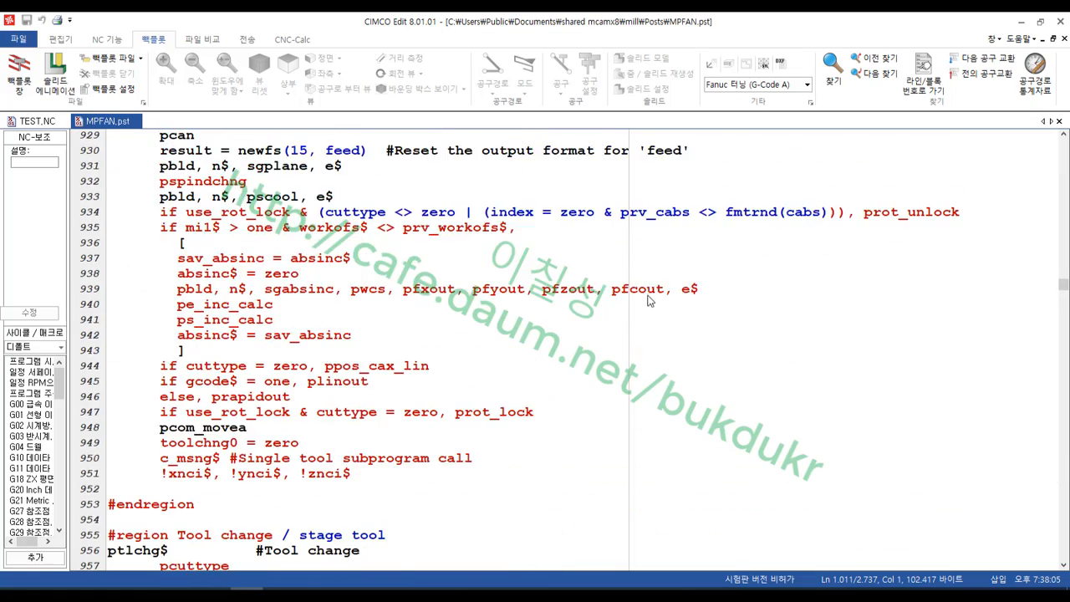
pyautogui.scroll(16, 479, 270)
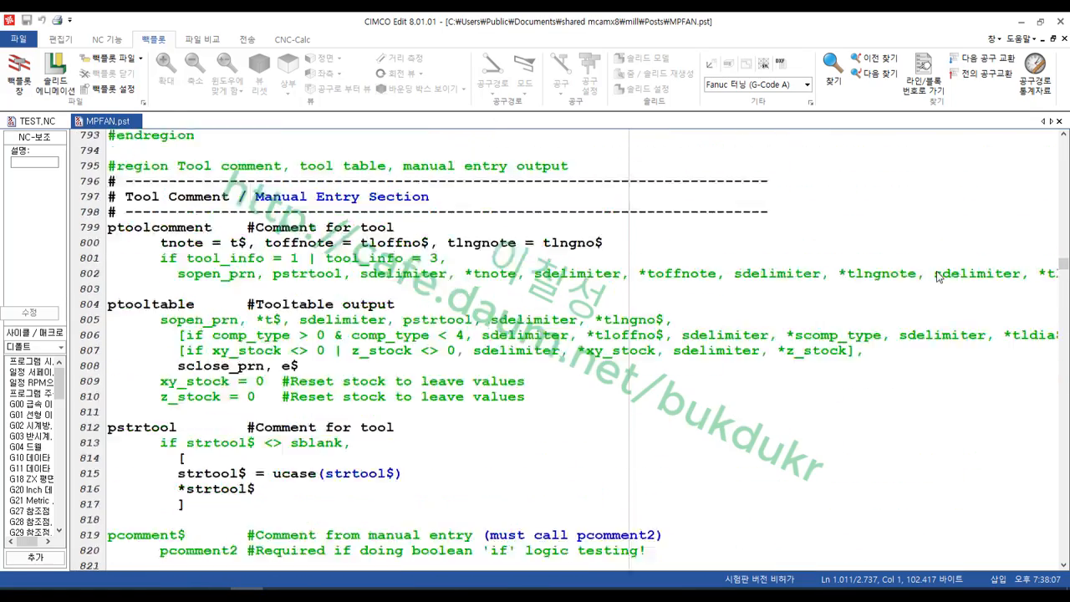
pyautogui.moveTo(1063, 261); pyautogui.dragTo(1064, 142)
pyautogui.scroll(-4, 550, 228)
pyautogui.scroll(-17, 549, 228)
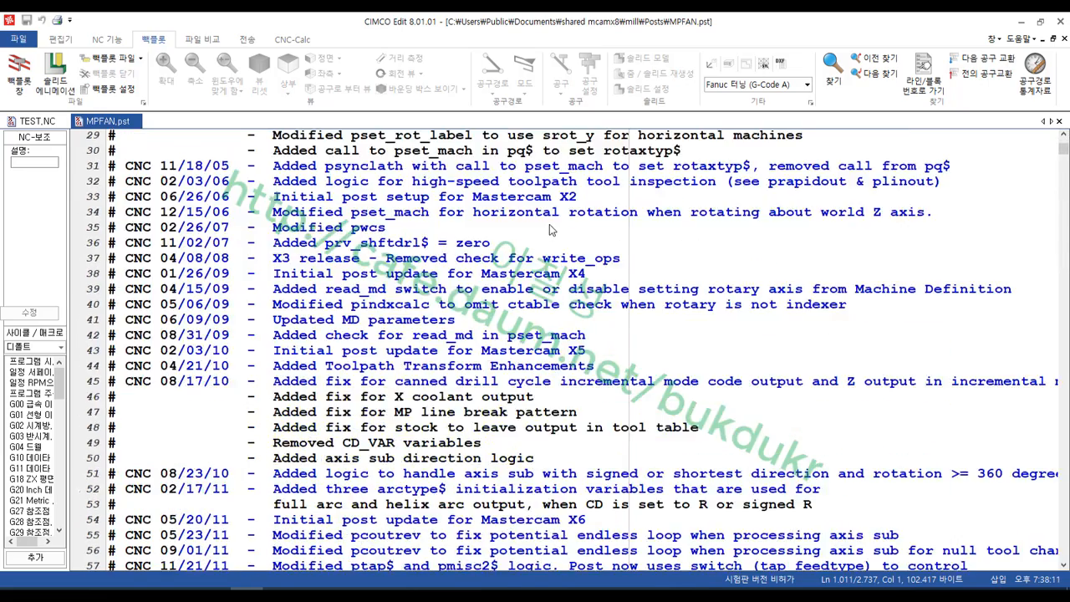
pyautogui.scroll(-20, 549, 227)
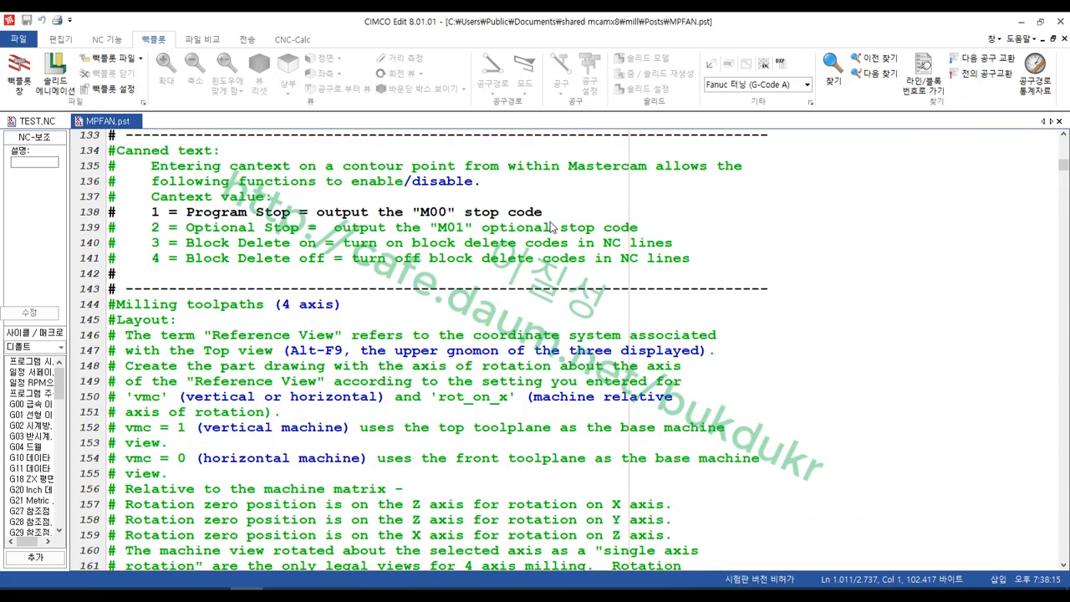
pyautogui.scroll(-15, 549, 228)
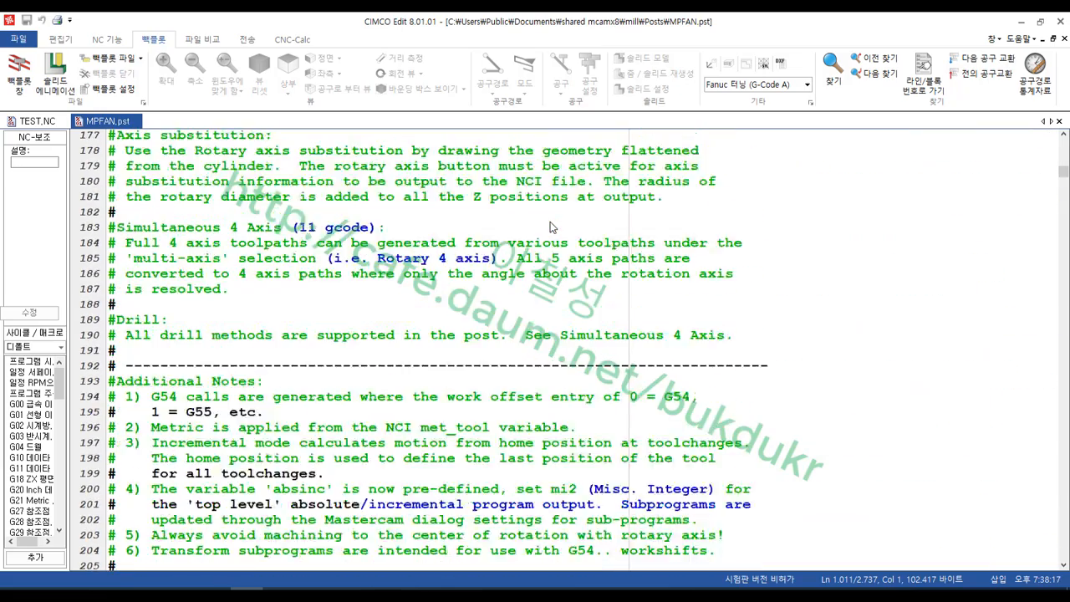
pyautogui.scroll(-11, 549, 228)
pyautogui.scroll(-4, 514, 329)
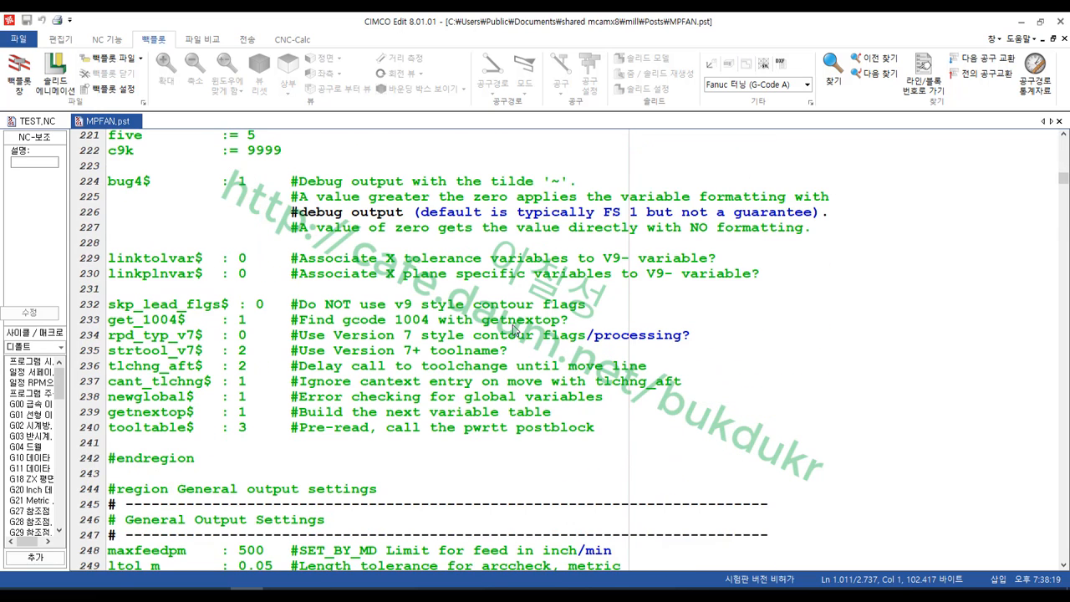
pyautogui.click(484, 429)
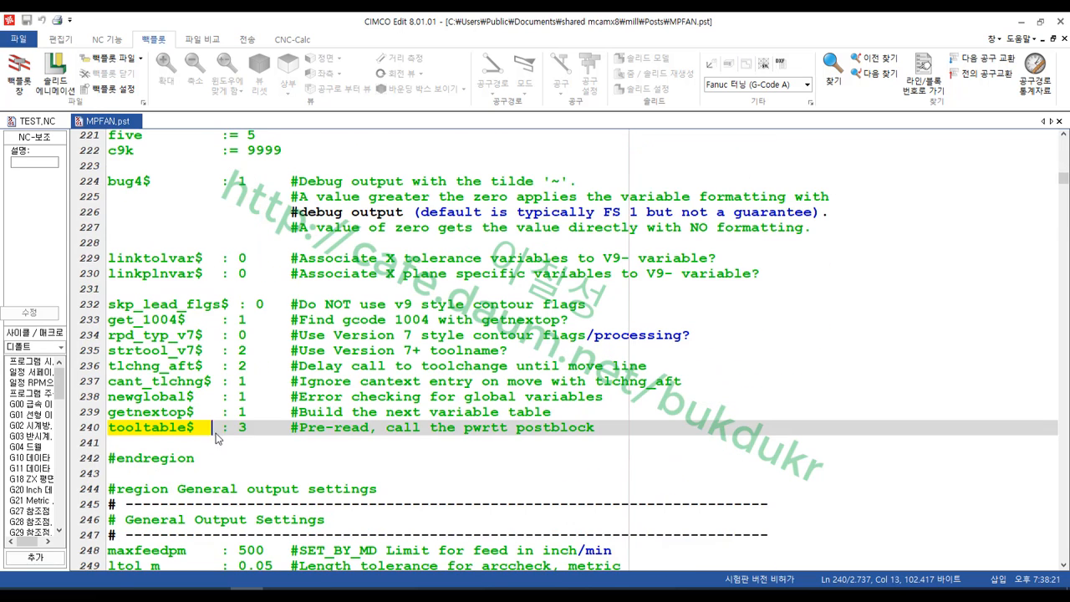
pyautogui.click(616, 433)
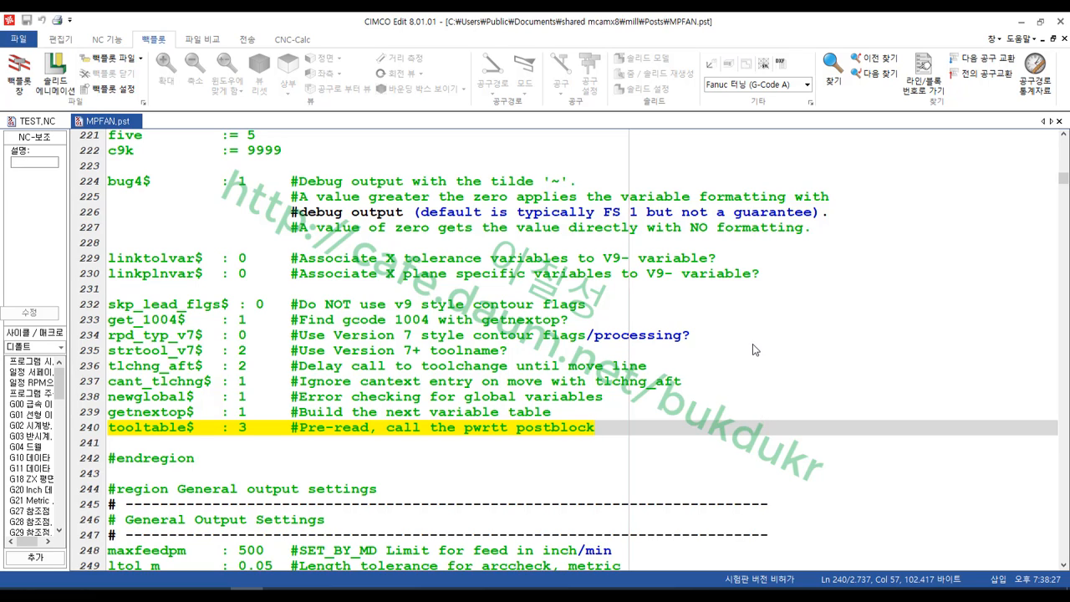
# Step: Examine the tool_info setting under General Output Settings and its options 0 to 3, especially option 2 for the header tool table
pyautogui.scroll(-4, 752, 349)
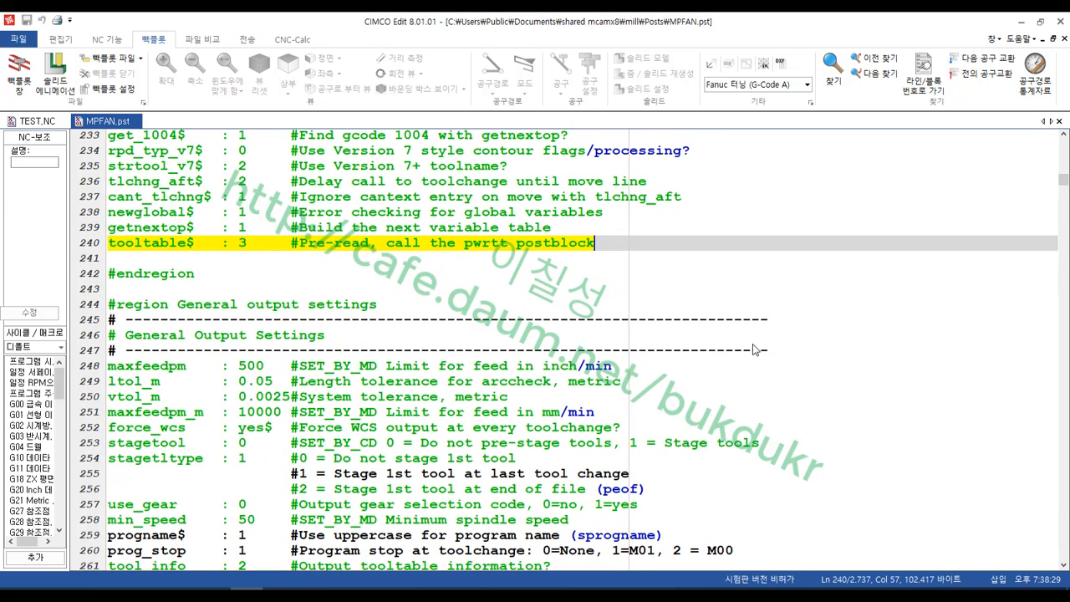
pyautogui.scroll(-4, 752, 350)
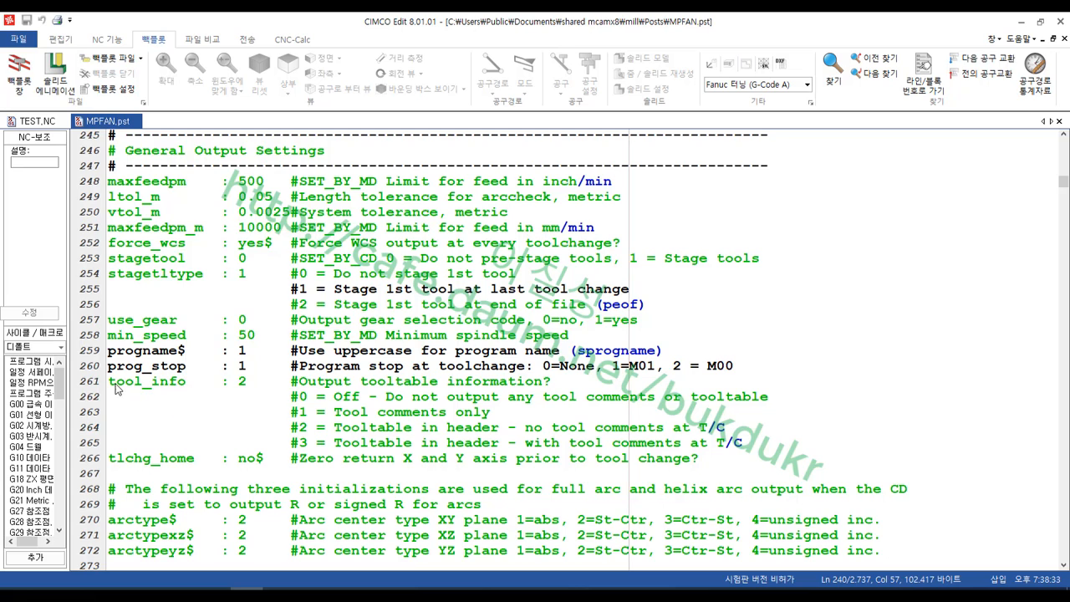
pyautogui.click(439, 381)
pyautogui.moveTo(441, 383); pyautogui.dragTo(824, 442)
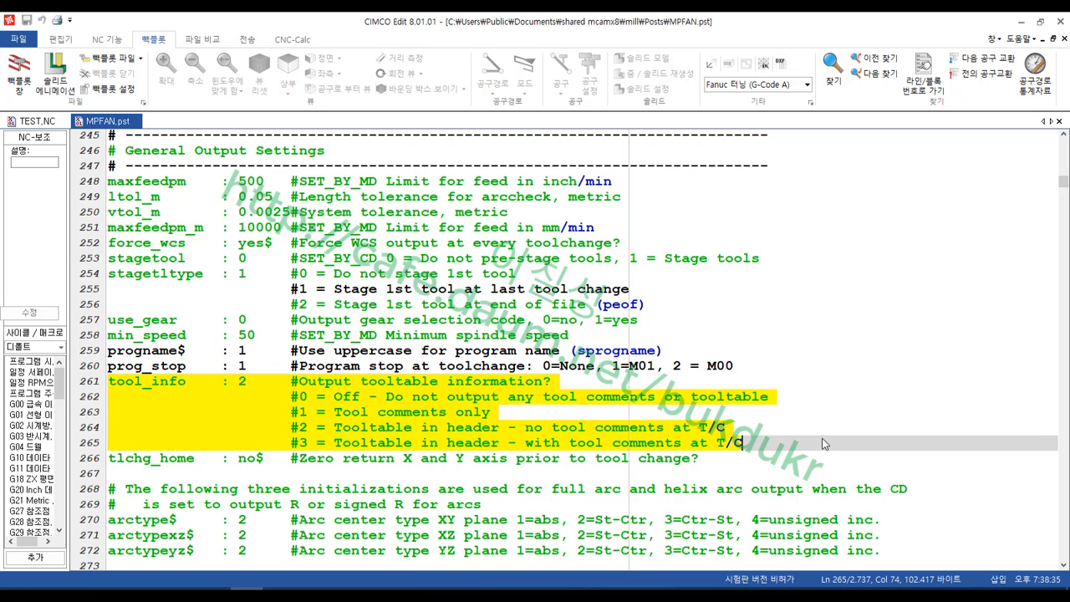
pyautogui.click(240, 384)
pyautogui.moveTo(238, 385); pyautogui.dragTo(247, 388)
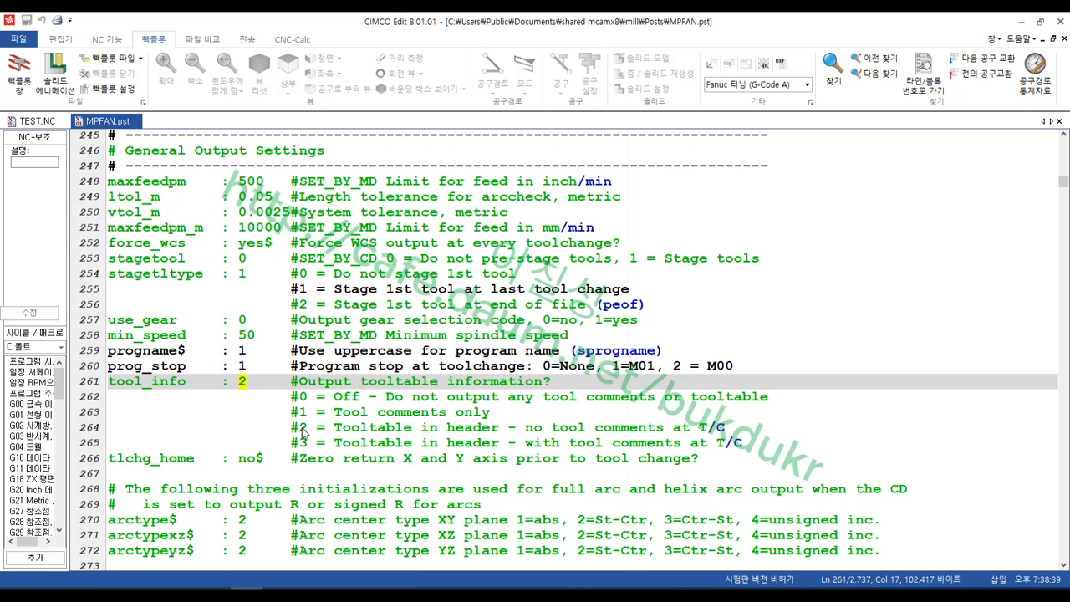
pyautogui.moveTo(291, 428); pyautogui.dragTo(733, 422)
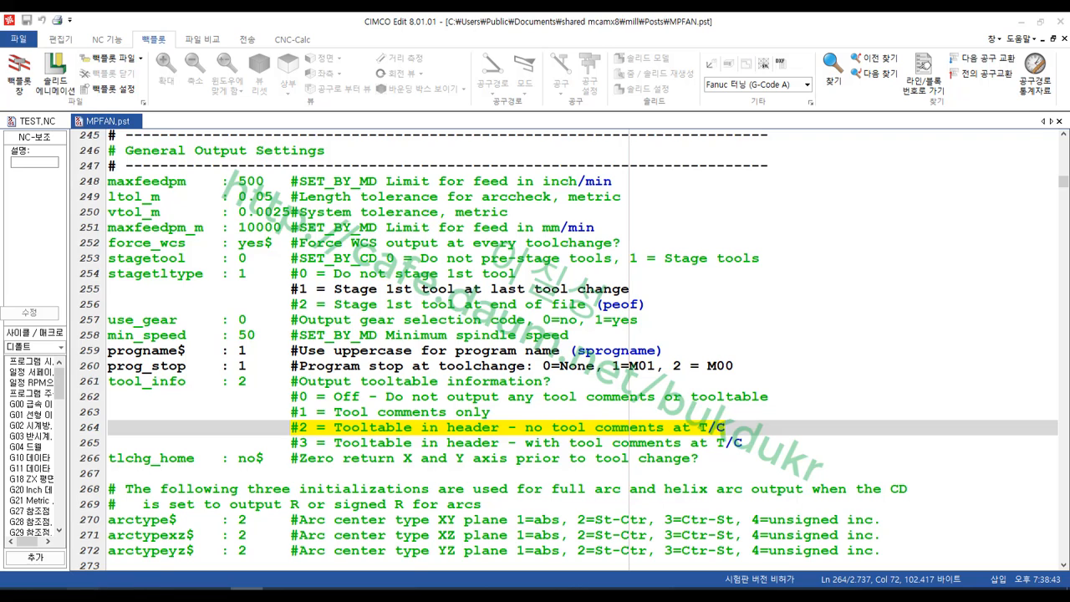
pyautogui.moveTo(338, 433)
pyautogui.mouseDown()
pyautogui.moveTo(505, 438)
pyautogui.moveTo(506, 420)
pyautogui.moveTo(336, 420)
pyautogui.moveTo(332, 431)
pyautogui.moveTo(354, 430)
pyautogui.mouseUp()
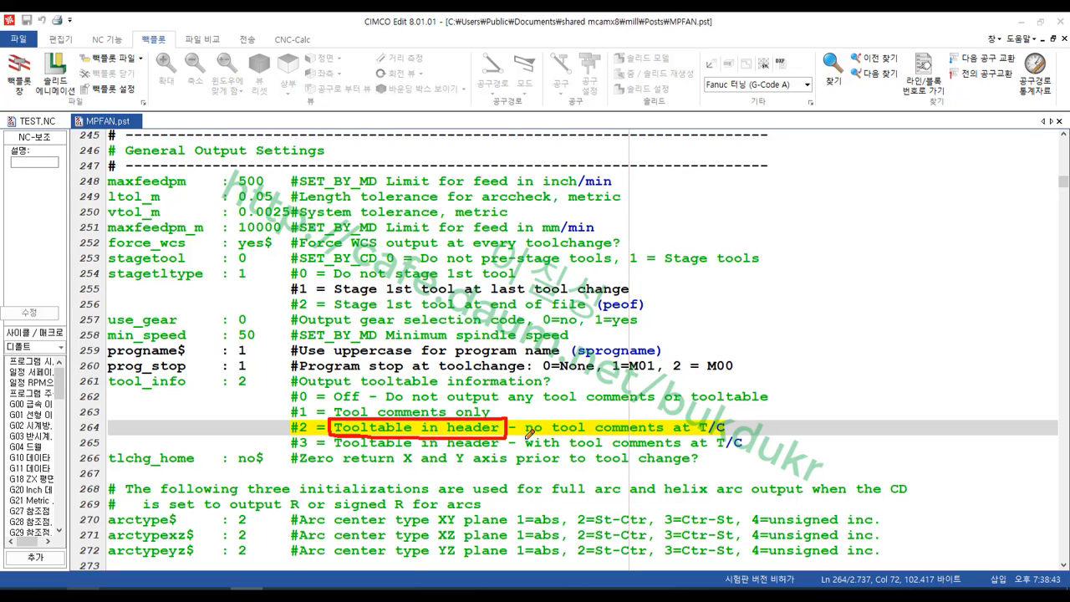
pyautogui.moveTo(528, 433)
pyautogui.mouseDown()
pyautogui.moveTo(674, 433)
pyautogui.moveTo(674, 413)
pyautogui.moveTo(591, 418)
pyautogui.moveTo(594, 431)
pyautogui.mouseUp()
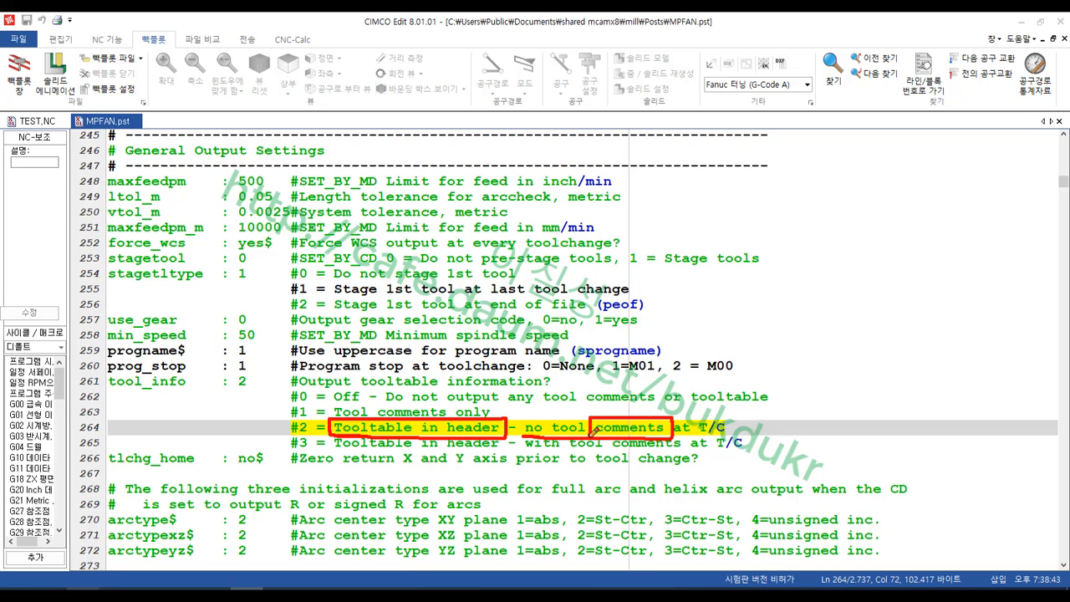
pyautogui.moveTo(531, 432)
pyautogui.mouseDown()
pyautogui.moveTo(536, 419)
pyautogui.moveTo(545, 434)
pyautogui.mouseUp()
pyautogui.rightClick(402, 283)
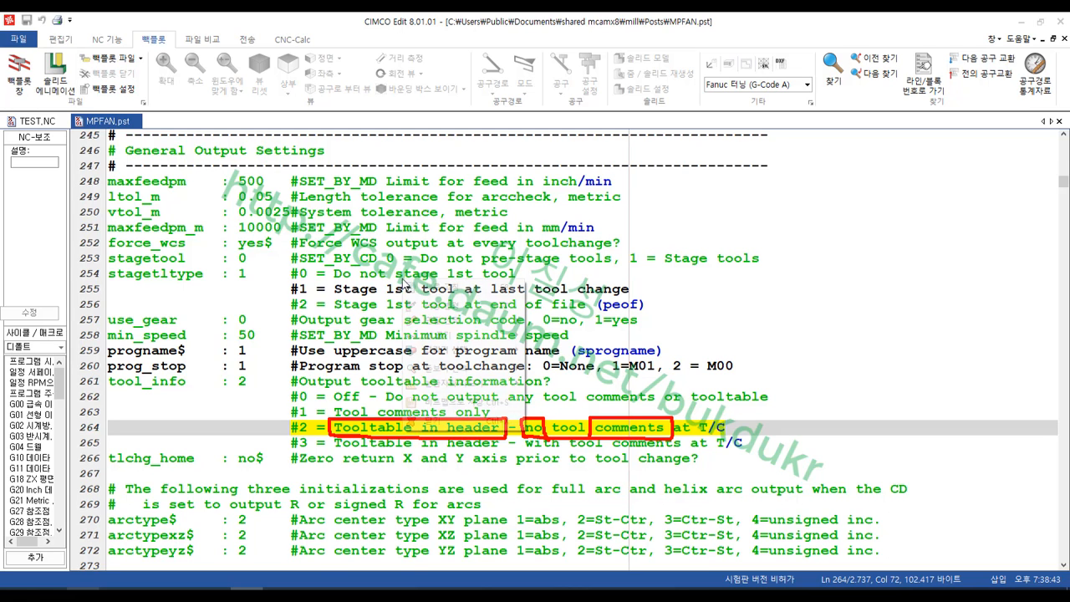
pyautogui.click(436, 421)
# Step: Compare the T1 10FEM comment in the TEST.NC header with the T1 M6 tool-change line
pyautogui.click(37, 122)
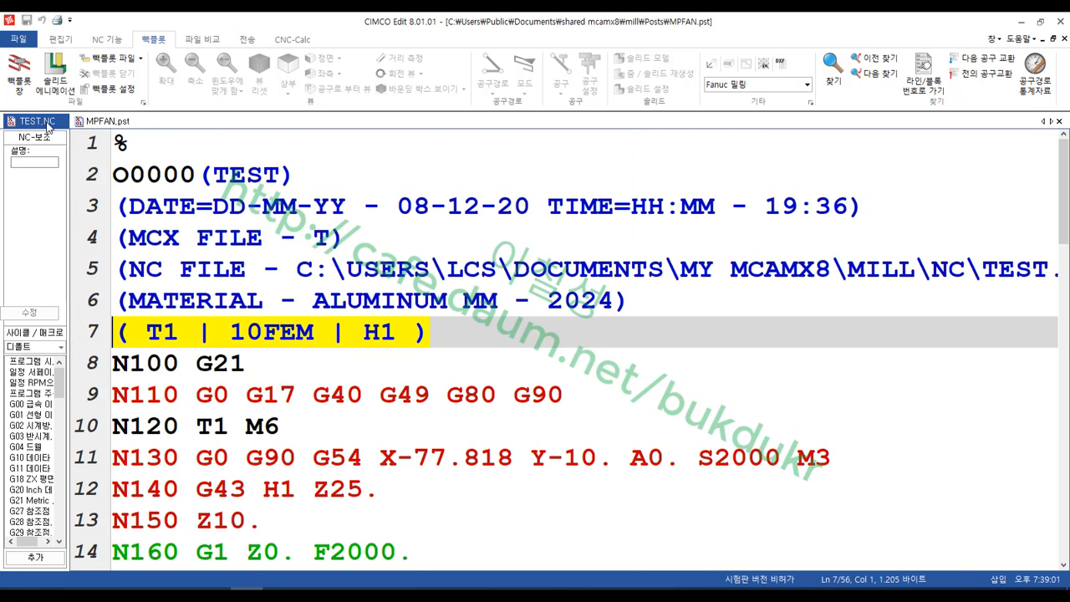
pyautogui.click(432, 343)
pyautogui.moveTo(431, 343); pyautogui.dragTo(109, 343)
pyautogui.click(297, 427)
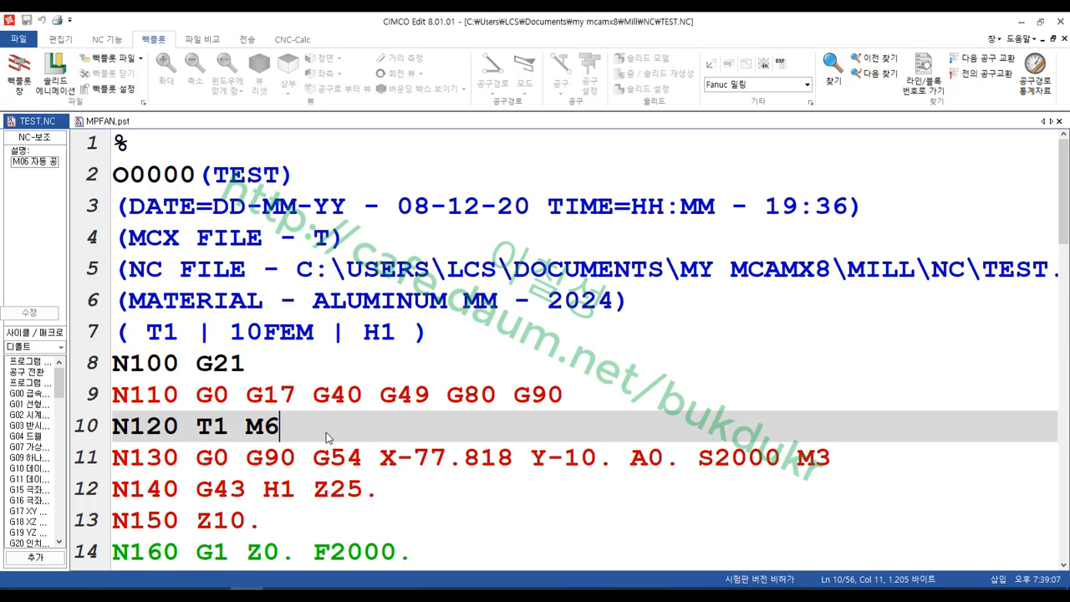
pyautogui.click(426, 334)
pyautogui.moveTo(425, 334); pyautogui.dragTo(62, 339)
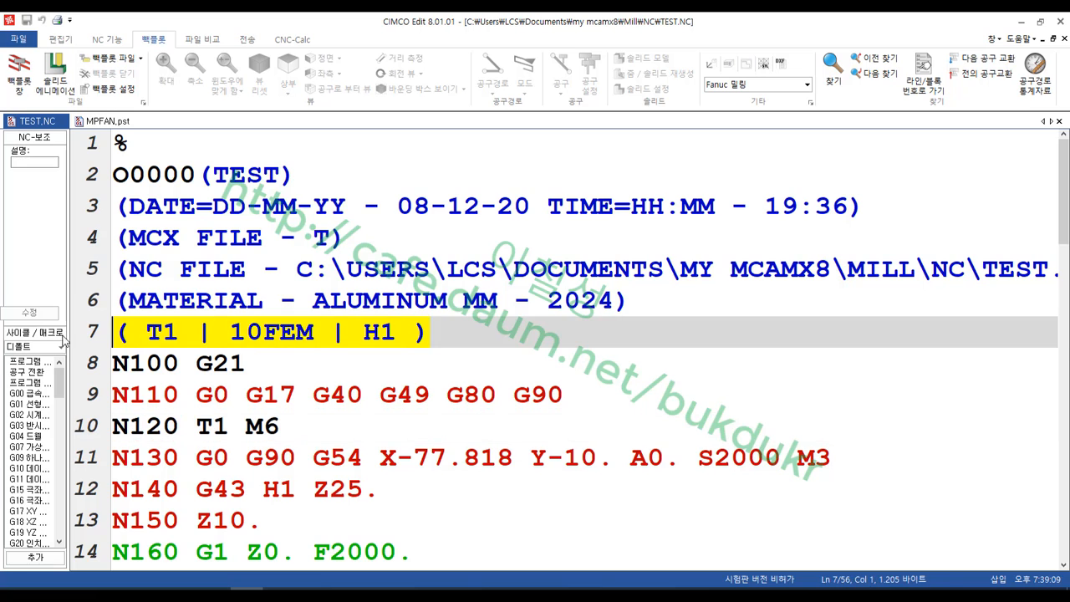
pyautogui.click(285, 428)
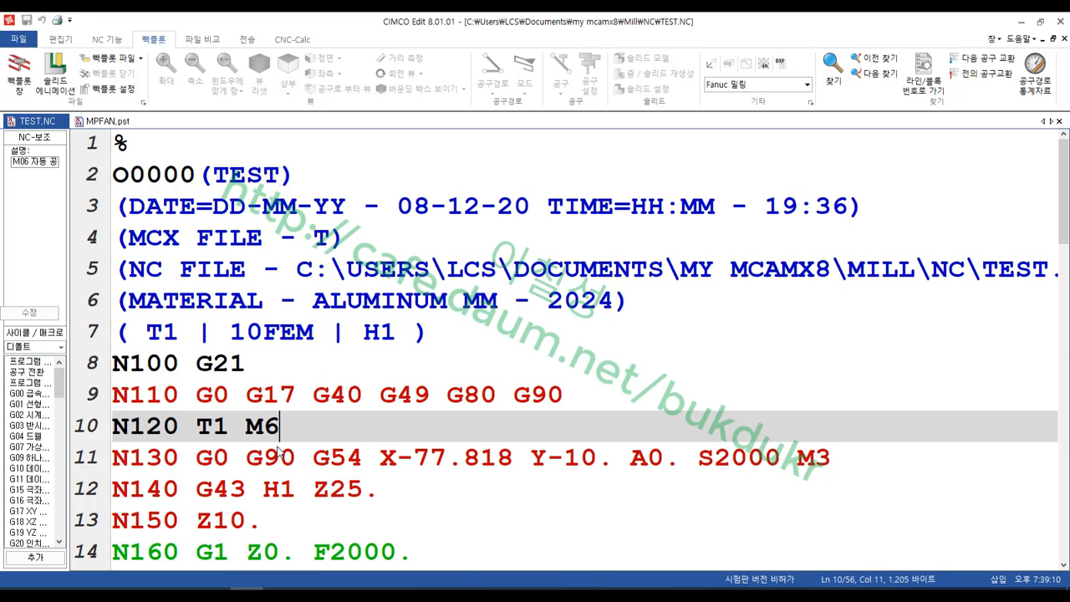
# Step: Set tool_info to 3 in MPFAN.pst for a header tool table with tool comments at tool changes, and save the file
pyautogui.click(109, 122)
pyautogui.moveTo(334, 443); pyautogui.dragTo(745, 455)
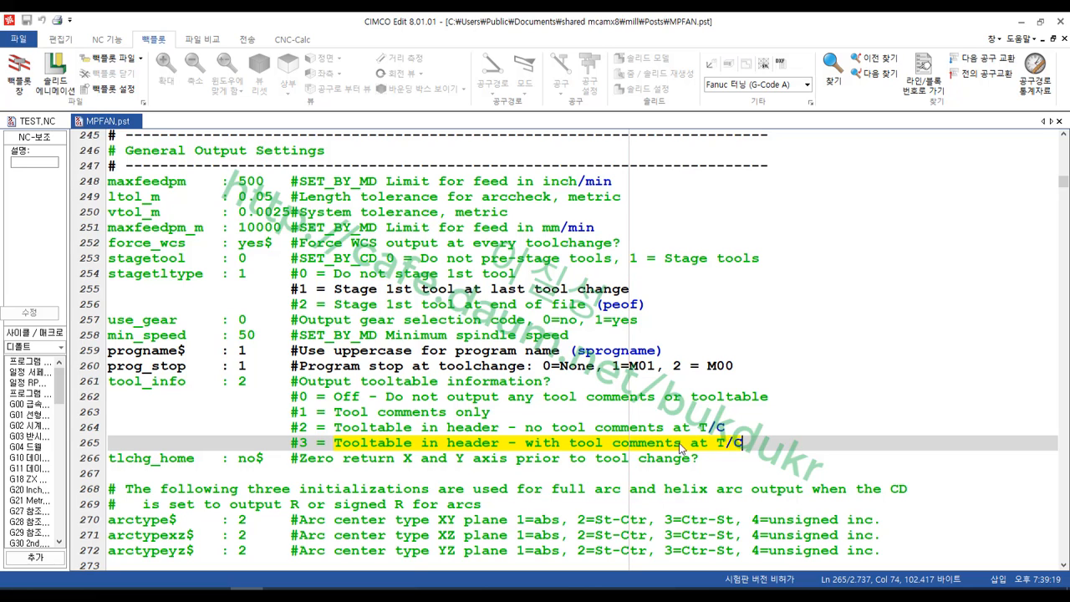
pyautogui.click(249, 383)
pyautogui.press('BackSpace')
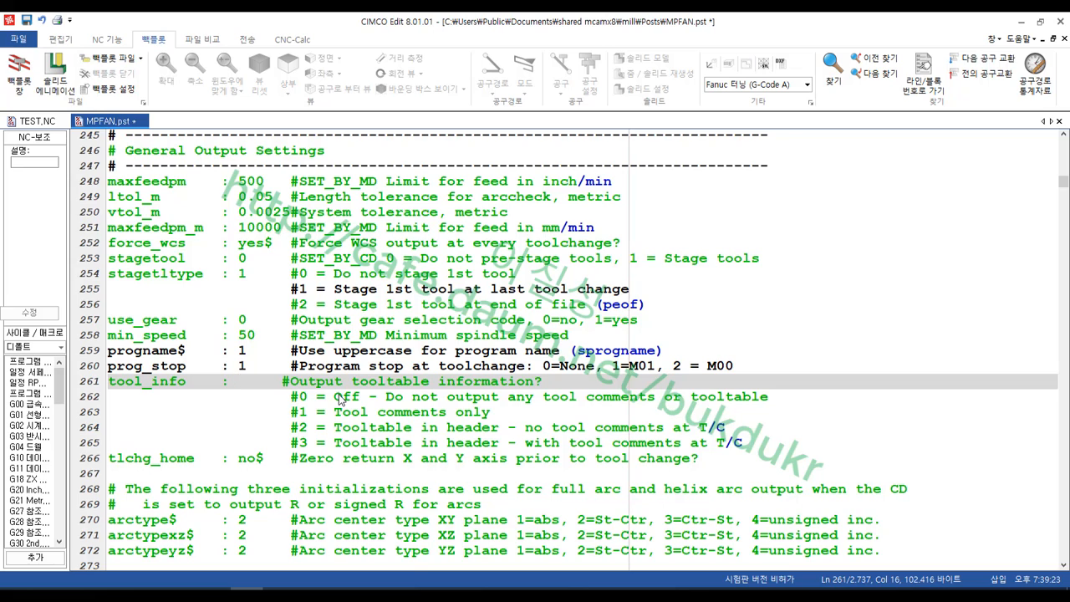
pyautogui.write('3')
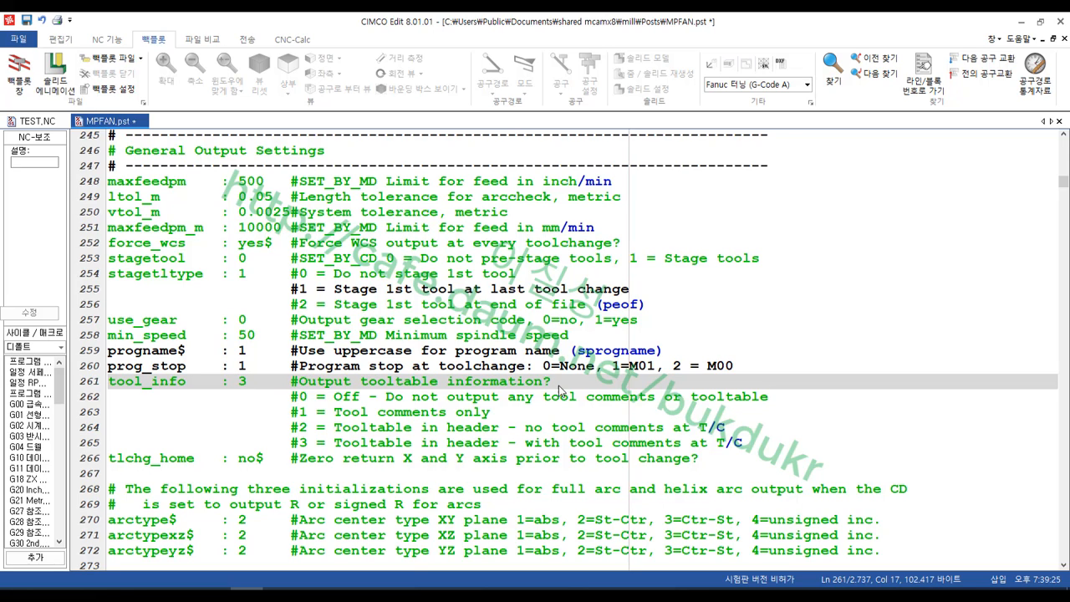
pyautogui.click(575, 385)
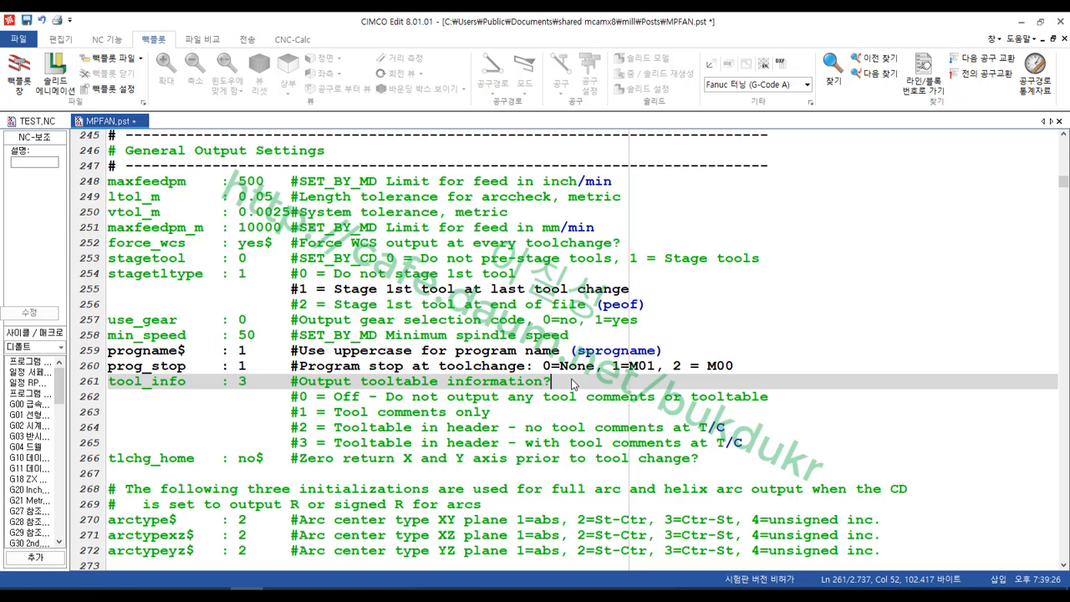
pyautogui.click(27, 20)
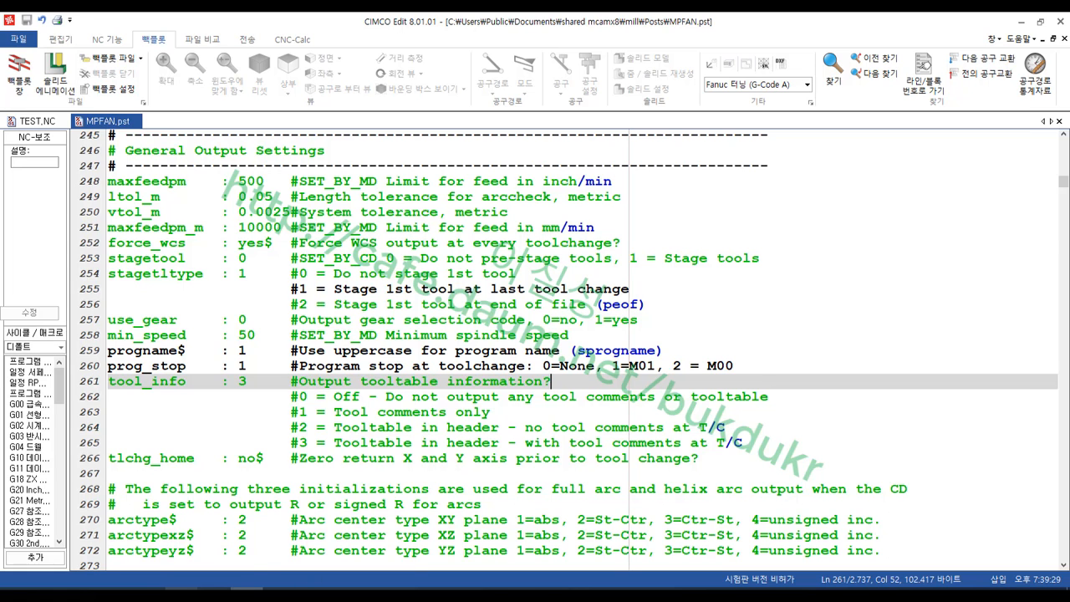
# Step: Switch to Mastercam, post the toolpaths to TEST.NC again and reload the modified file in CIMCO Edit
pyautogui.click(181, 593)
pyautogui.click(123, 192)
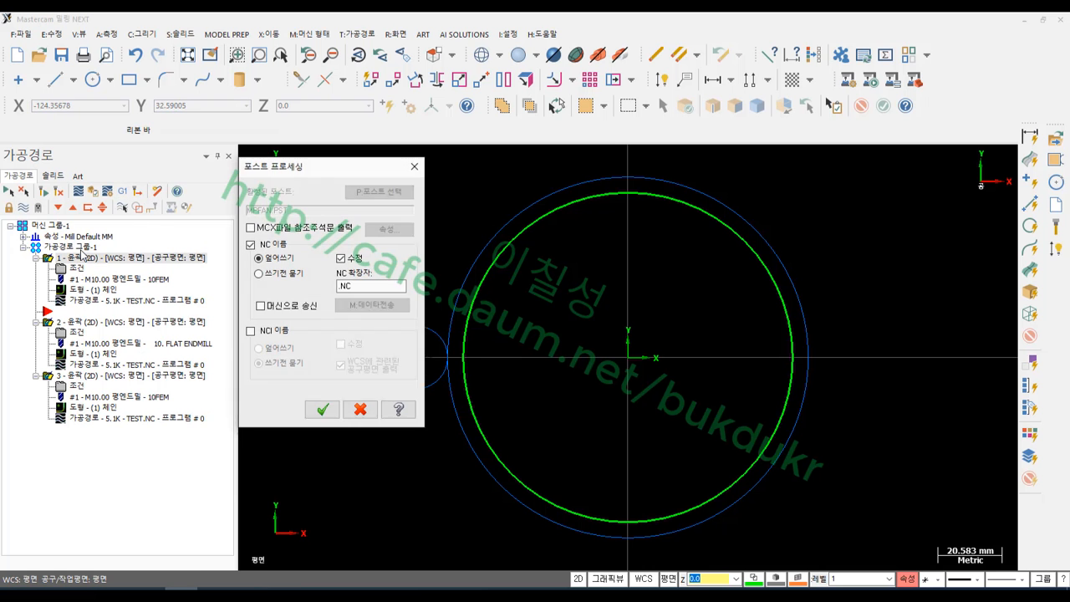
pyautogui.click(321, 410)
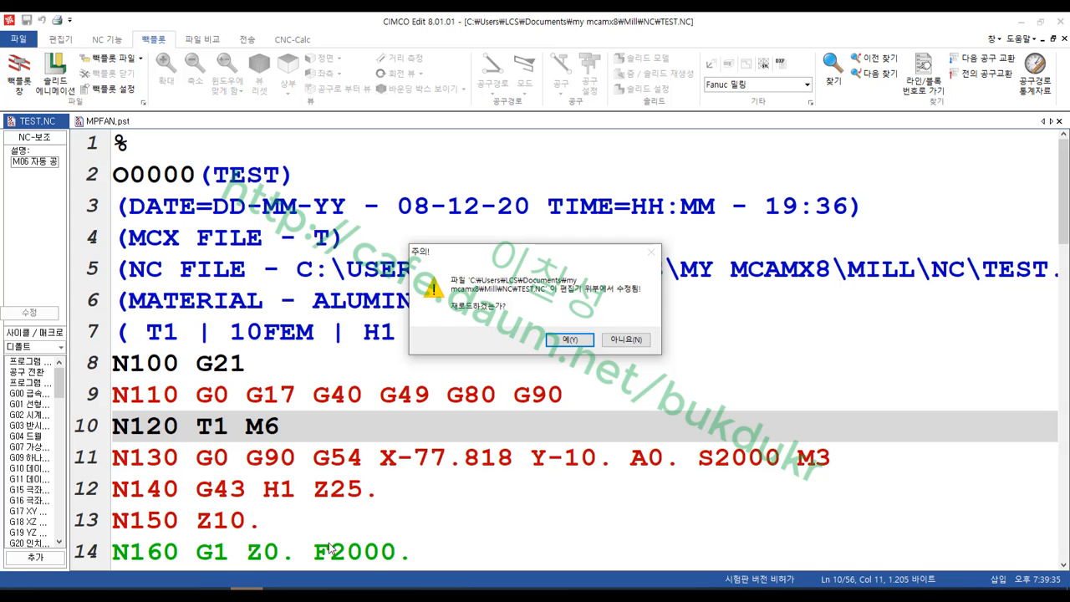
pyautogui.moveTo(540, 255); pyautogui.dragTo(764, 127)
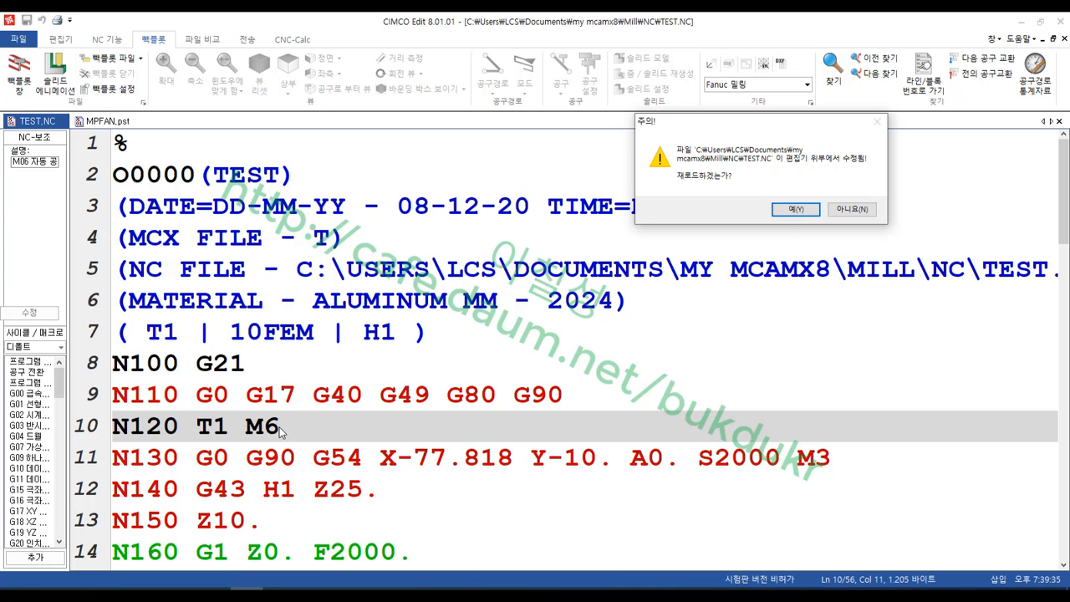
pyautogui.click(795, 210)
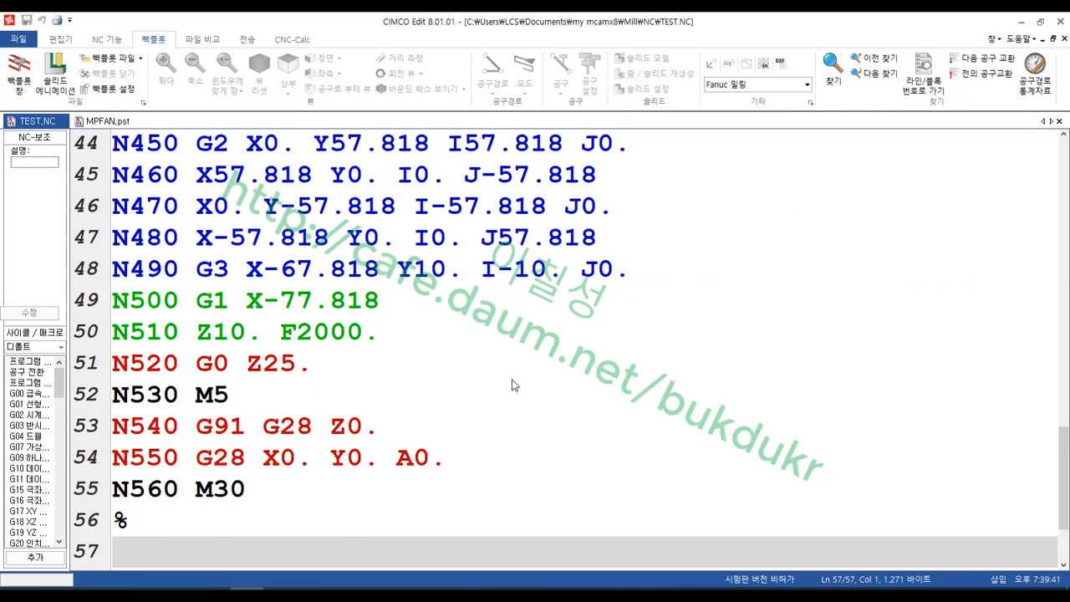
# Step: Examine the header tool comment and the 10FEM comment line above T1 M6 at the beginning of TEST.NC
pyautogui.scroll(15, 545, 398)
pyautogui.click(462, 363)
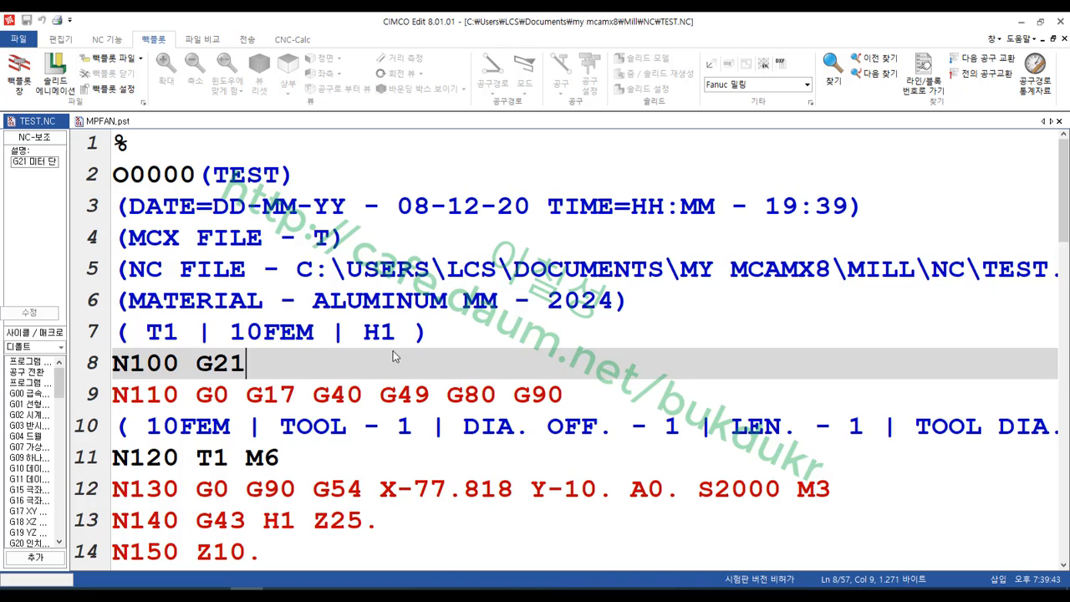
pyautogui.moveTo(428, 338); pyautogui.dragTo(81, 343)
pyautogui.moveTo(122, 430); pyautogui.dragTo(446, 440)
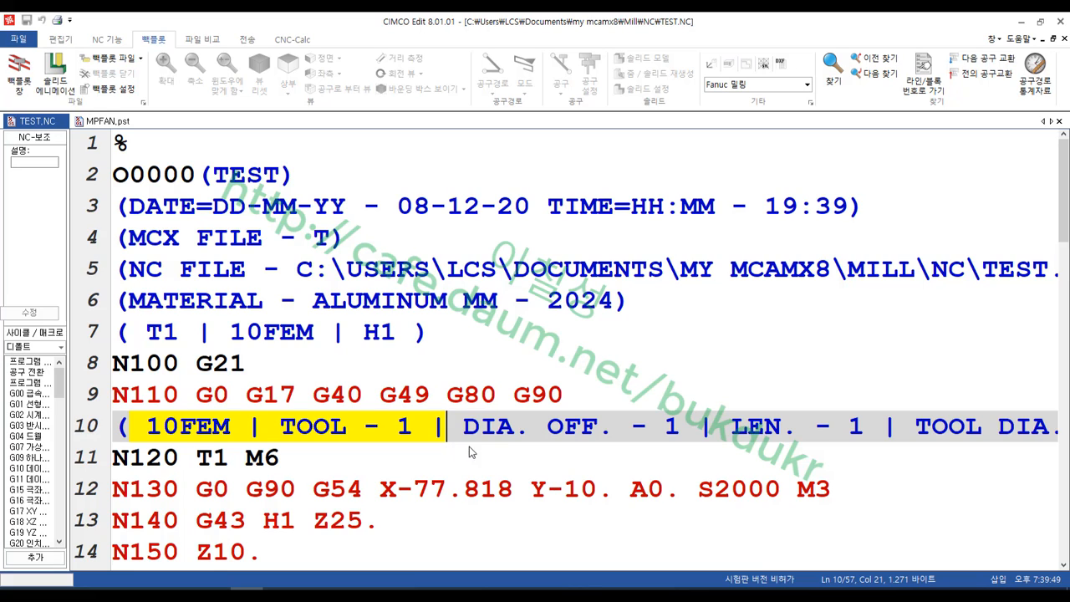
pyautogui.click(495, 428)
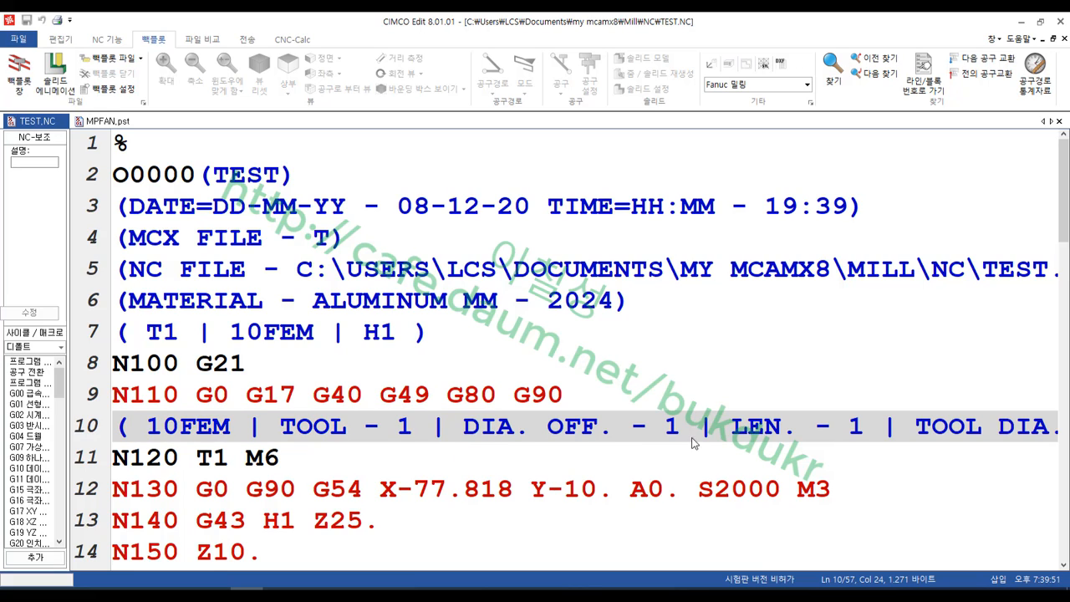
pyautogui.moveTo(153, 429); pyautogui.dragTo(1058, 439)
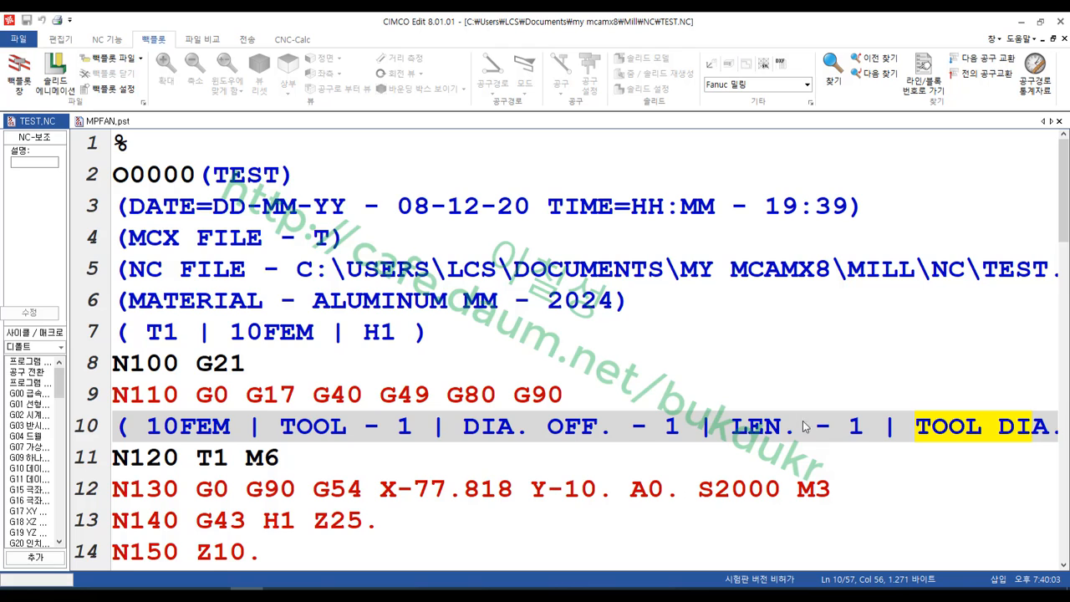
pyautogui.moveTo(446, 336); pyautogui.dragTo(112, 334)
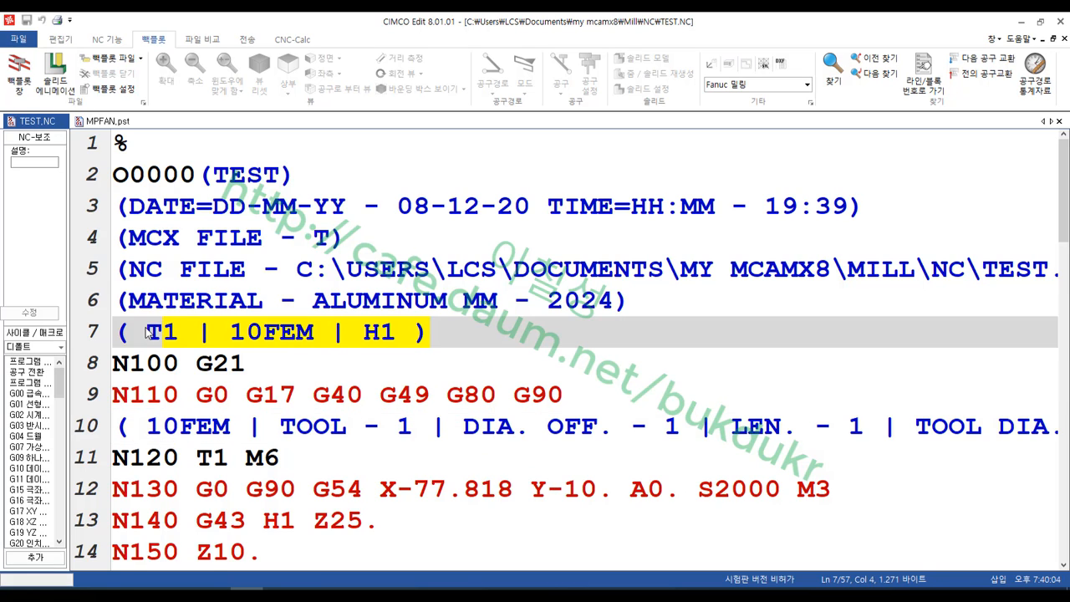
pyautogui.click(116, 437)
pyautogui.click(286, 462)
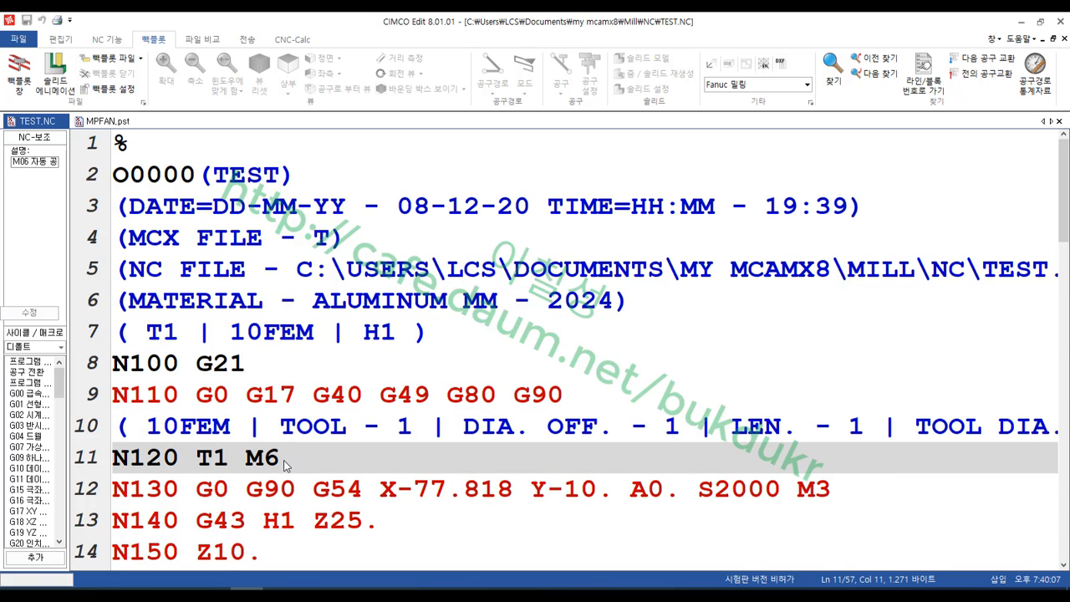
# Step: Find the Tool Comment / Manual Entry Section with the ptoolcomment and ptooltable blocks in MPFAN.pst
pyautogui.click(104, 122)
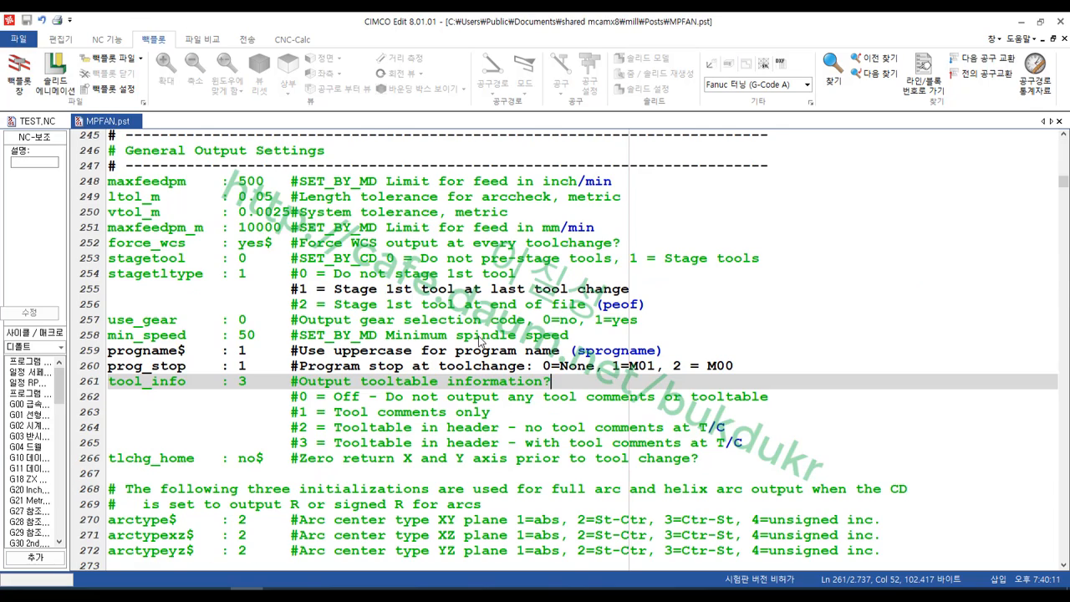
pyautogui.scroll(-20, 481, 339)
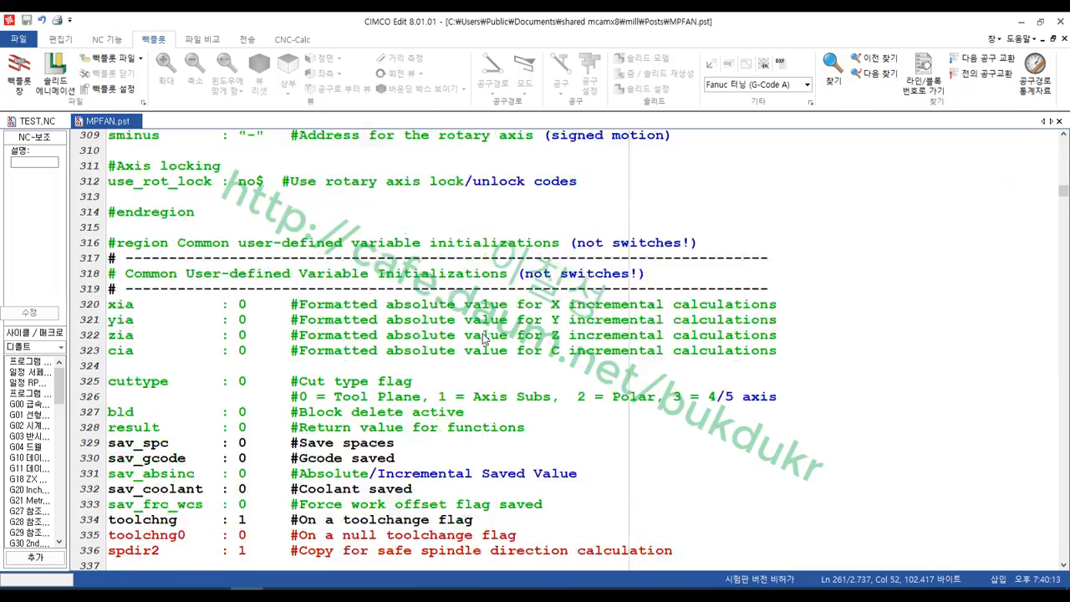
pyautogui.scroll(-20, 484, 338)
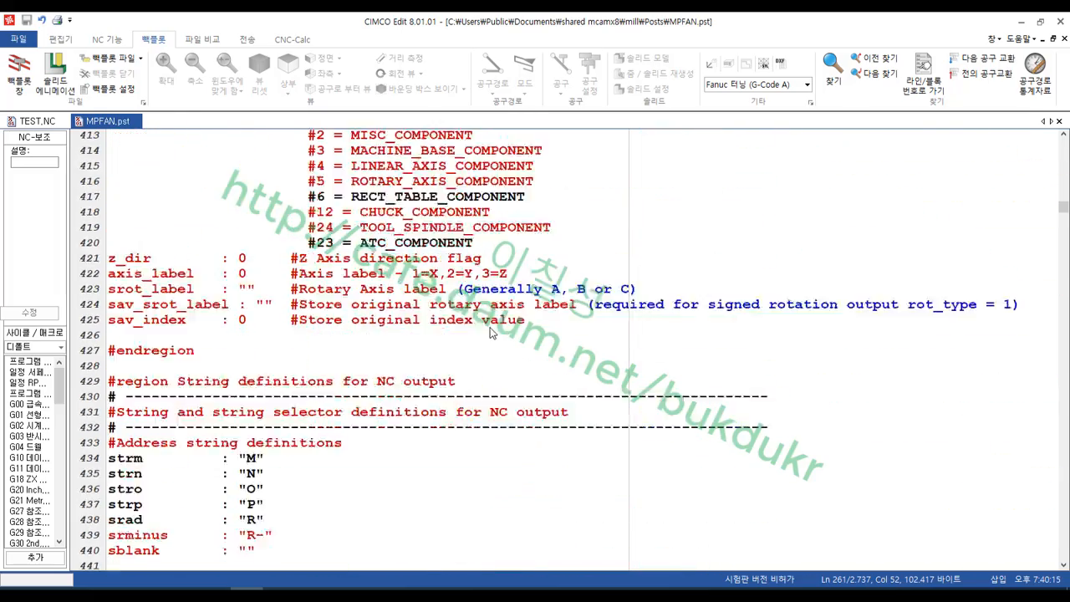
pyautogui.scroll(-20, 491, 329)
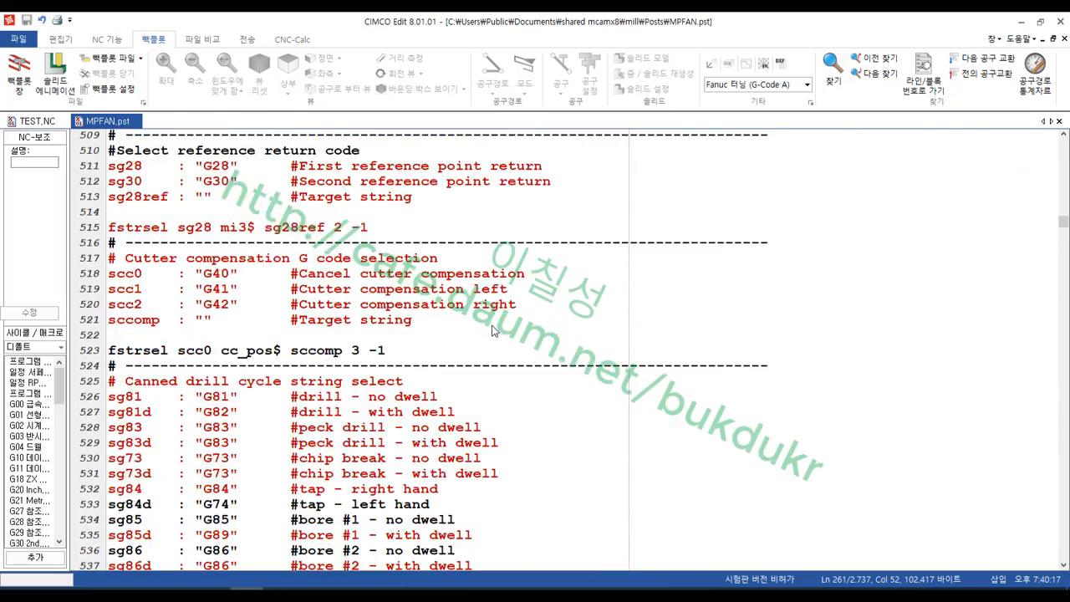
pyautogui.scroll(-20, 493, 325)
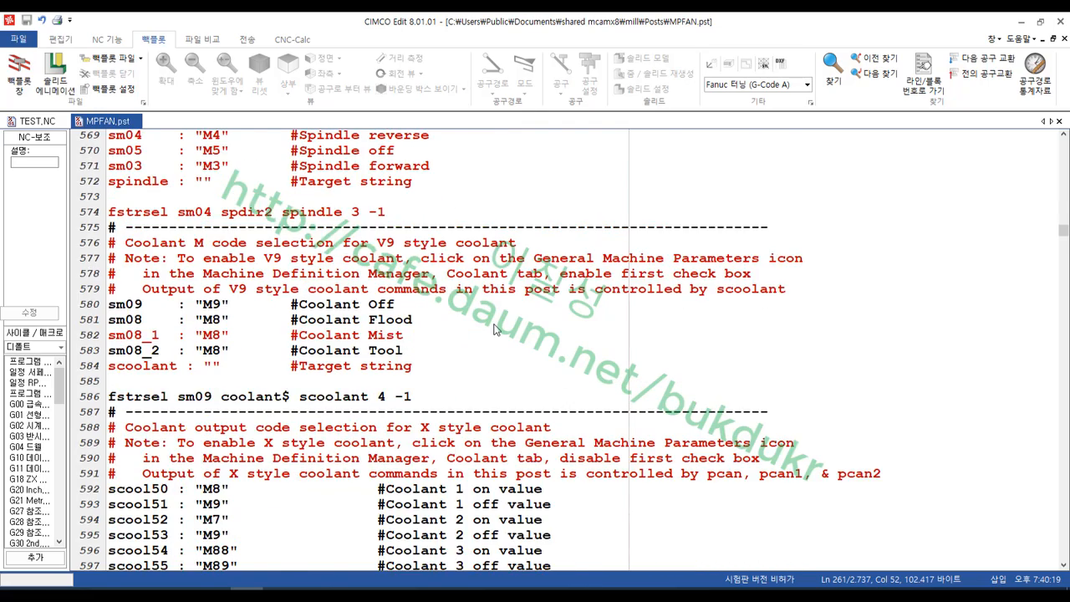
pyautogui.scroll(-7, 493, 328)
pyautogui.scroll(-7, 497, 328)
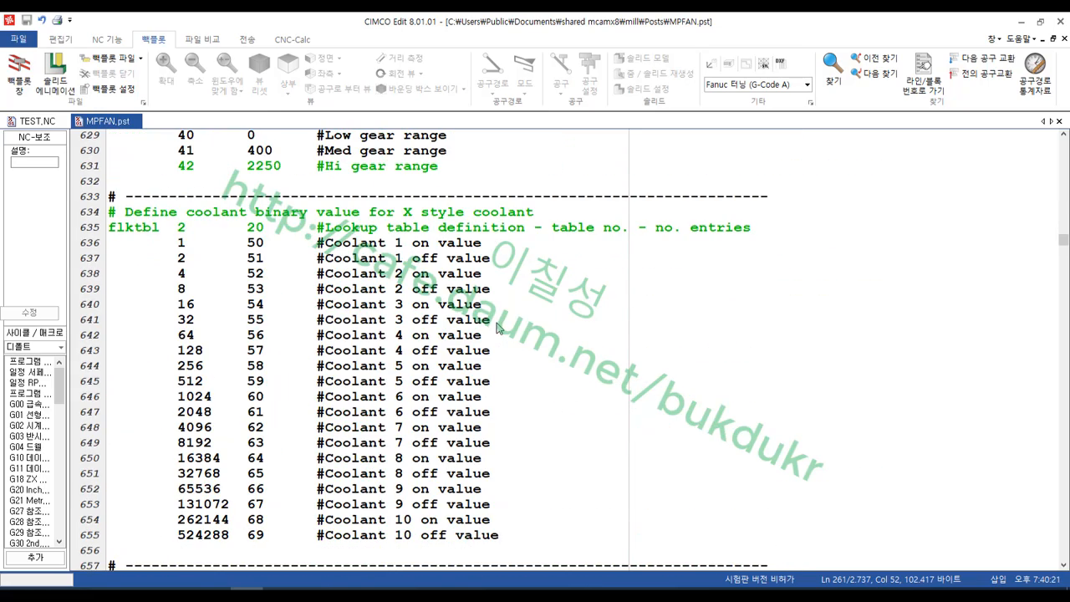
pyautogui.scroll(-17, 496, 326)
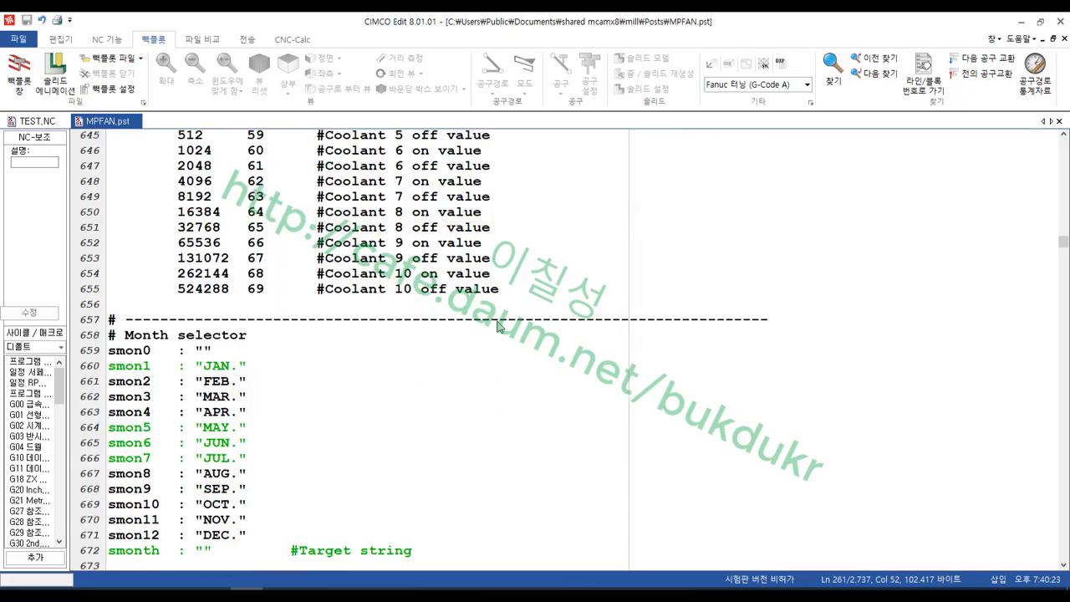
pyautogui.scroll(-15, 496, 326)
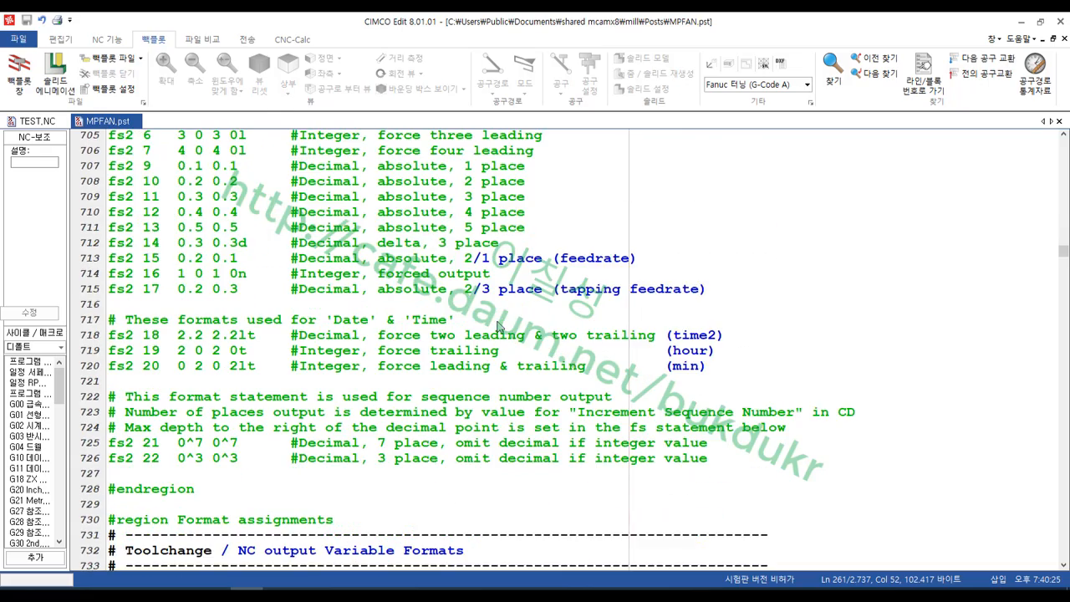
pyautogui.scroll(-11, 497, 326)
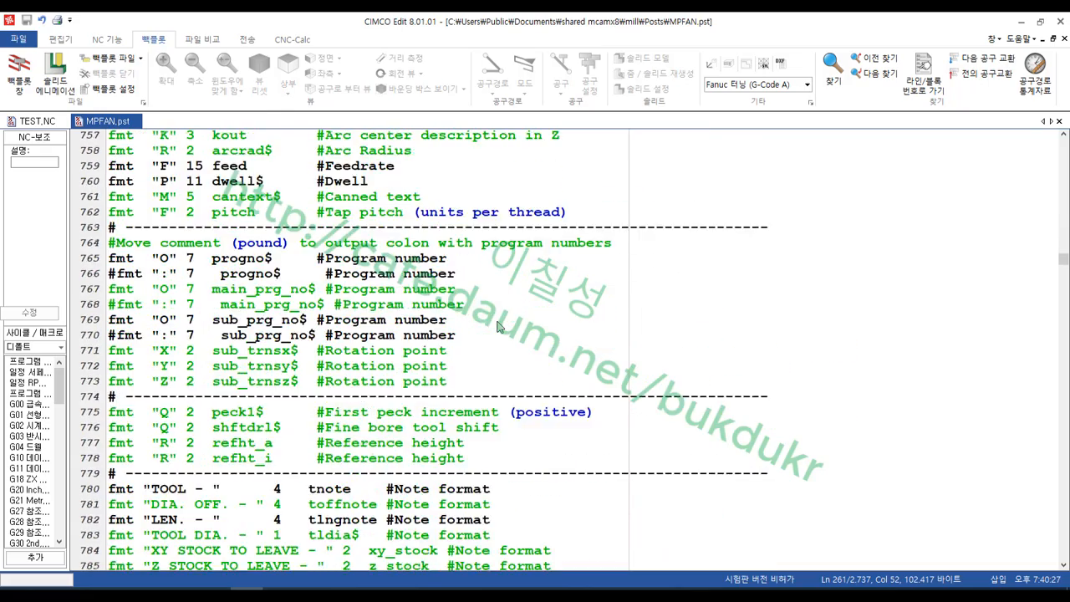
pyautogui.scroll(-11, 499, 326)
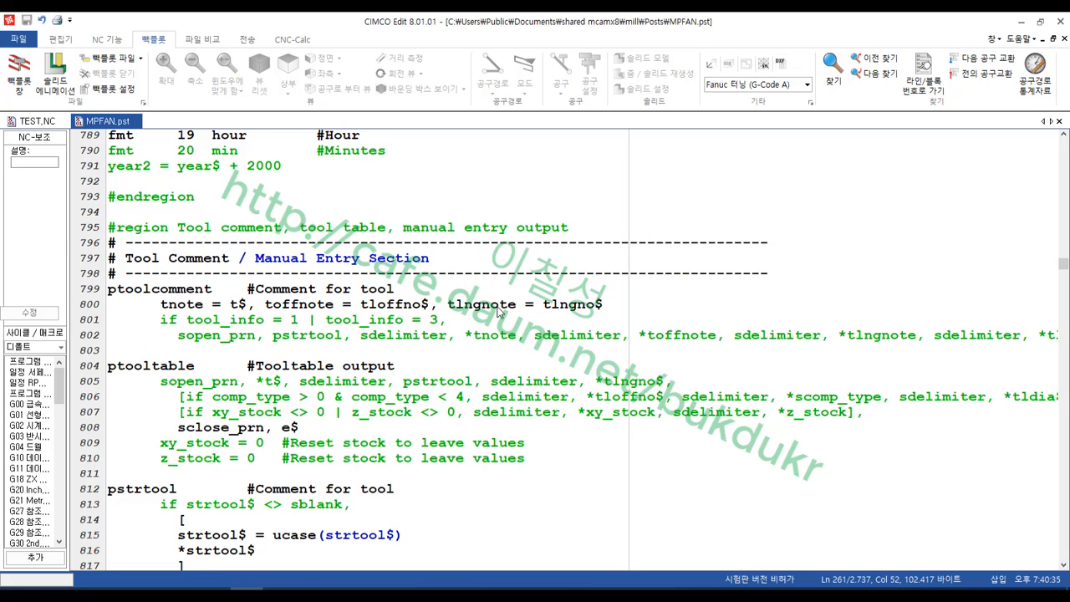
# Step: Compare the output items of the ptoolcomment block with those of the ptooltable block, including sopen_prn and sclose_prn
pyautogui.click(510, 354)
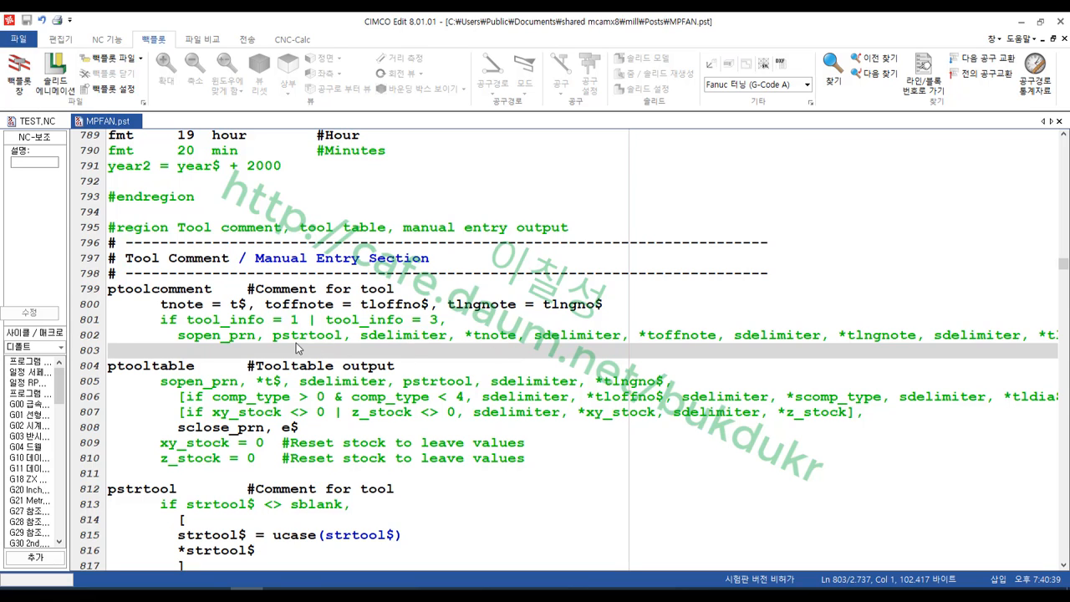
pyautogui.click(272, 324)
pyautogui.moveTo(178, 337); pyautogui.dragTo(985, 343)
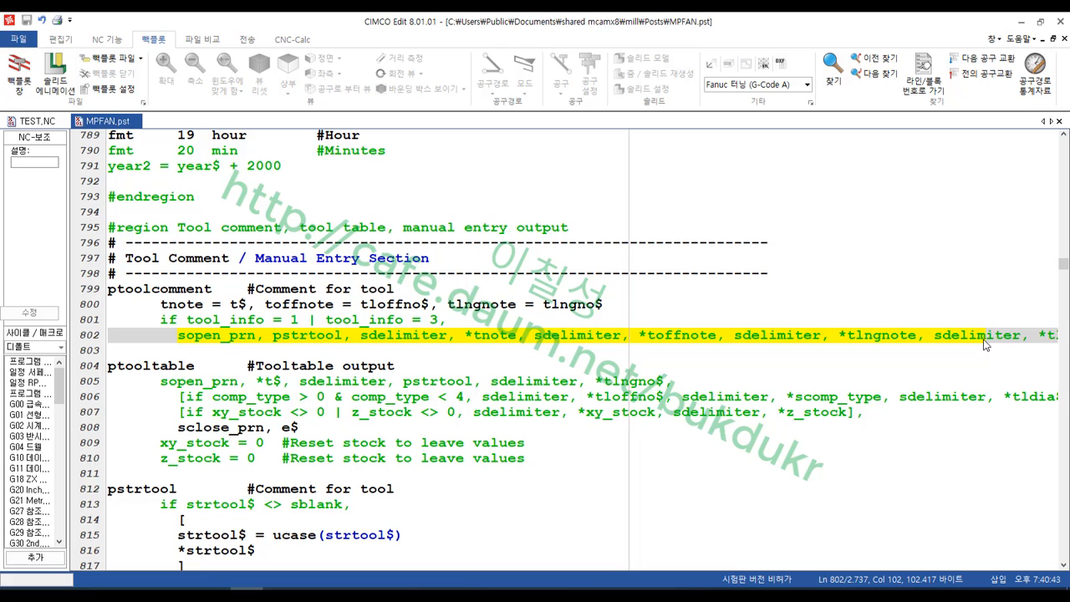
pyautogui.click(456, 413)
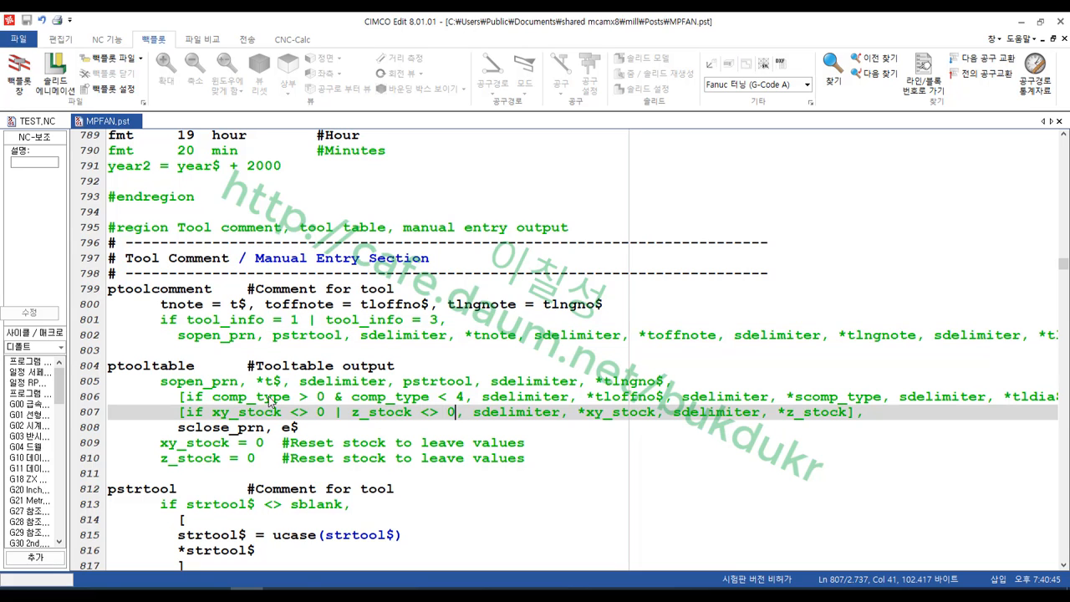
pyautogui.moveTo(166, 384); pyautogui.dragTo(591, 383)
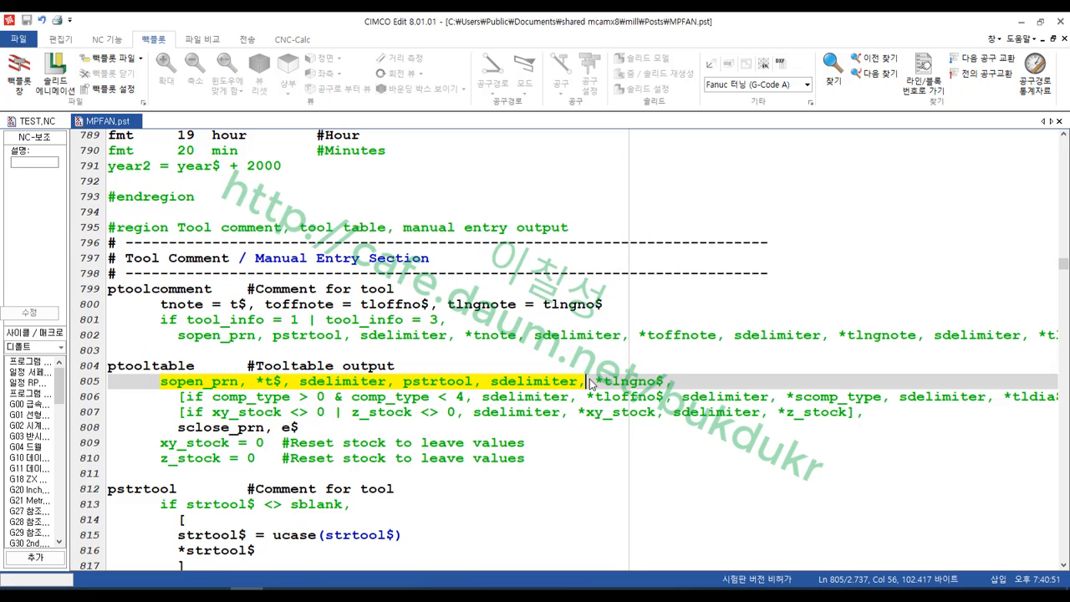
pyautogui.moveTo(590, 383); pyautogui.dragTo(675, 383)
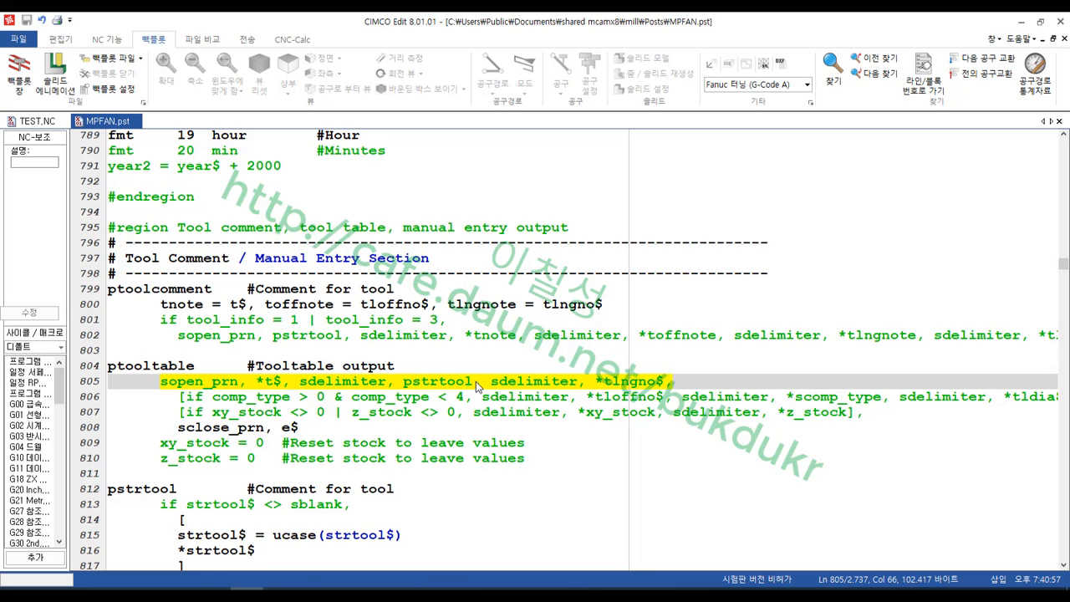
pyautogui.click(308, 333)
pyautogui.moveTo(178, 337); pyautogui.dragTo(791, 343)
pyautogui.click(673, 383)
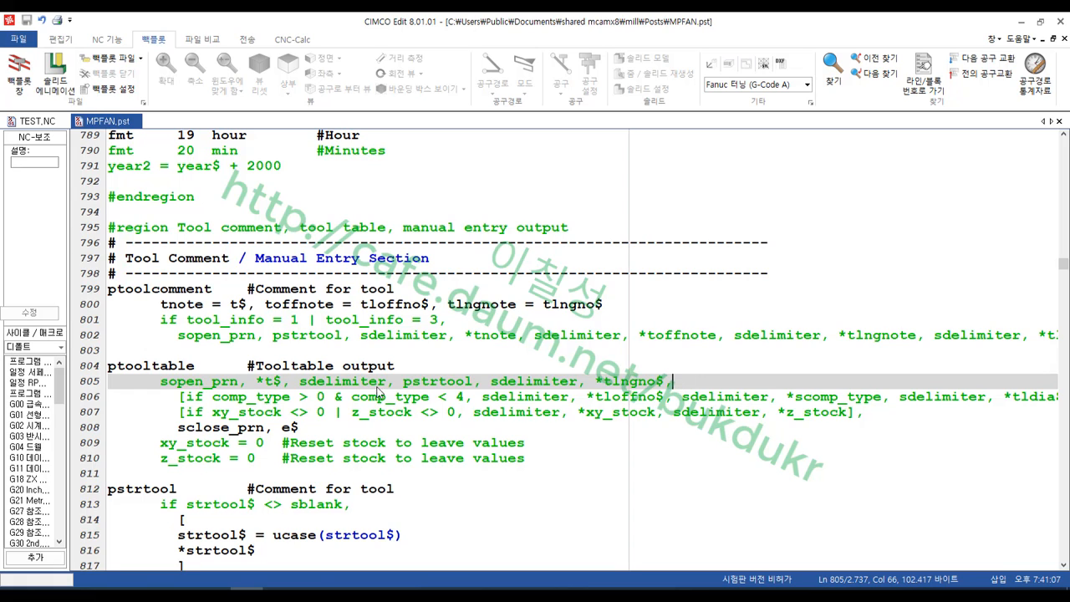
pyautogui.click(447, 385)
pyautogui.click(588, 398)
pyautogui.click(648, 382)
pyautogui.click(274, 339)
pyautogui.doubleClick(257, 345)
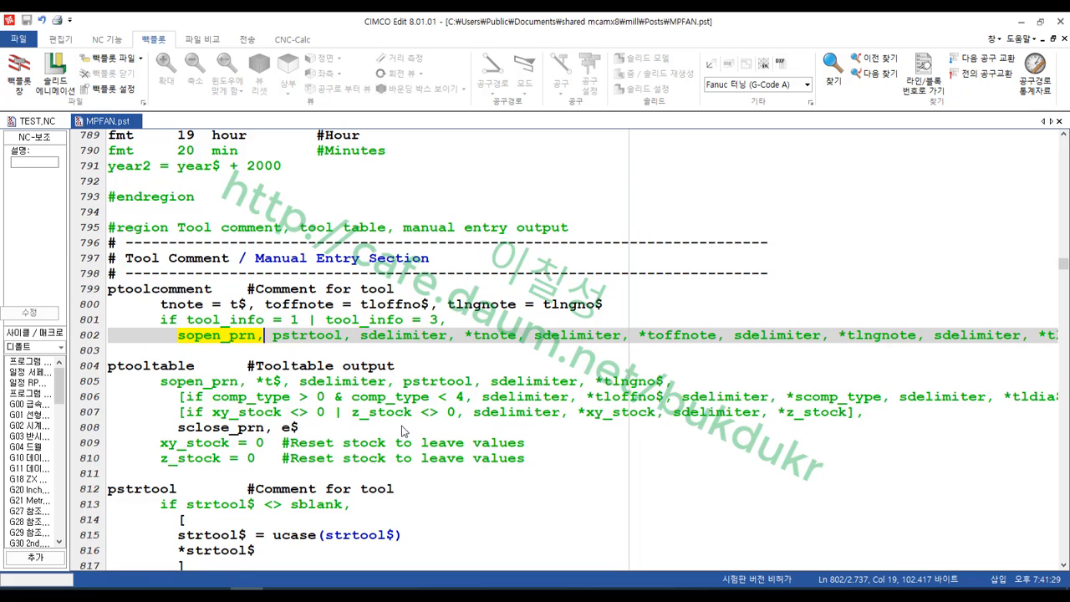
pyautogui.moveTo(176, 433); pyautogui.dragTo(304, 432)
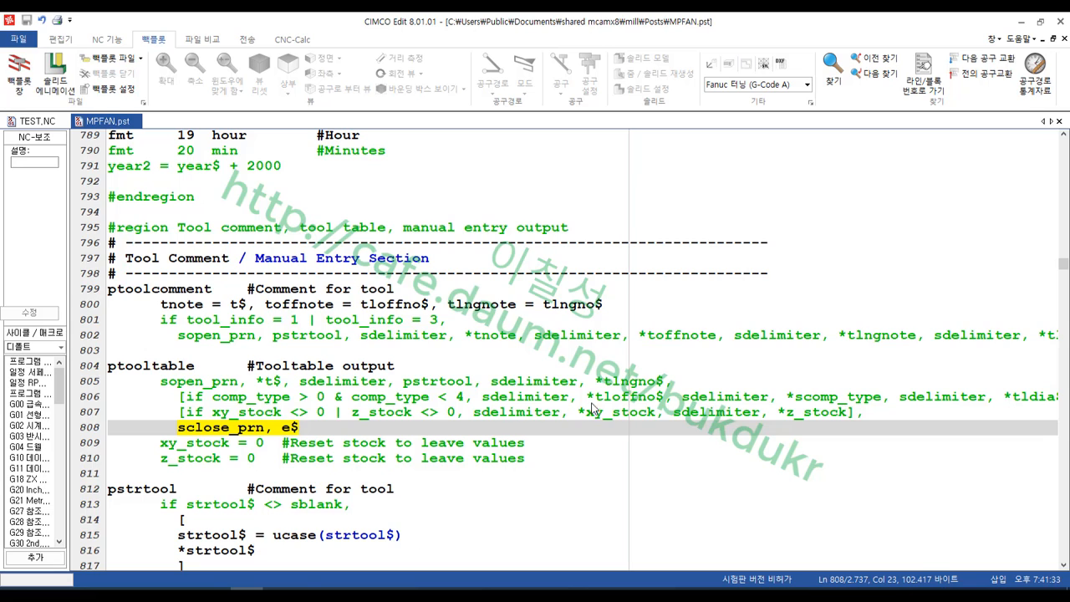
# Step: Delete the output items between sopen_prn and sclose_prn on the ptoolcomment output line
pyautogui.moveTo(272, 343); pyautogui.dragTo(811, 345)
pyautogui.press('Delete')
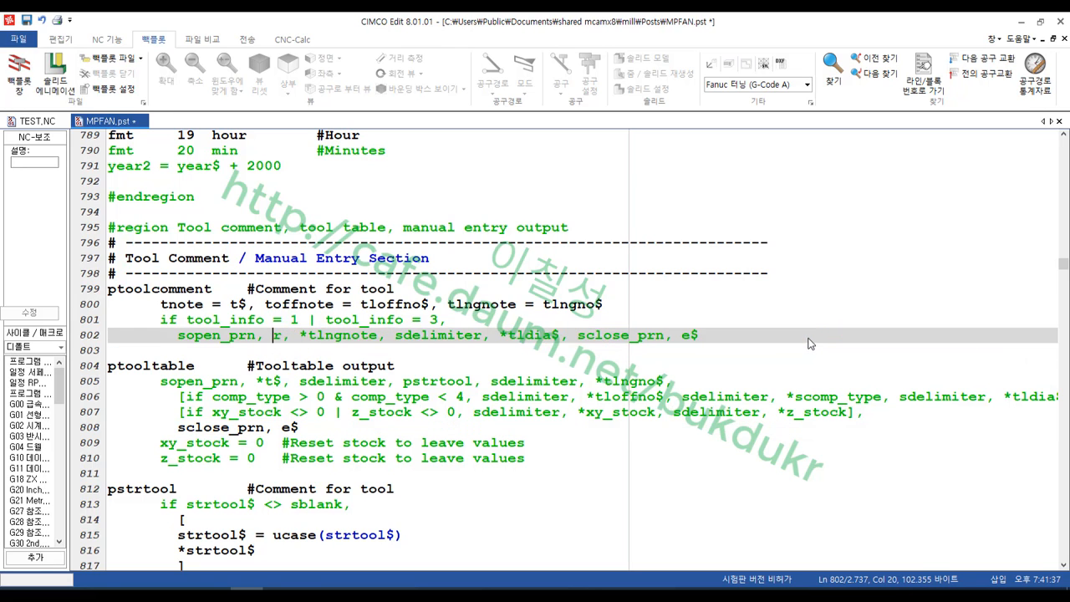
pyautogui.moveTo(560, 343); pyautogui.dragTo(276, 341)
pyautogui.press('Delete')
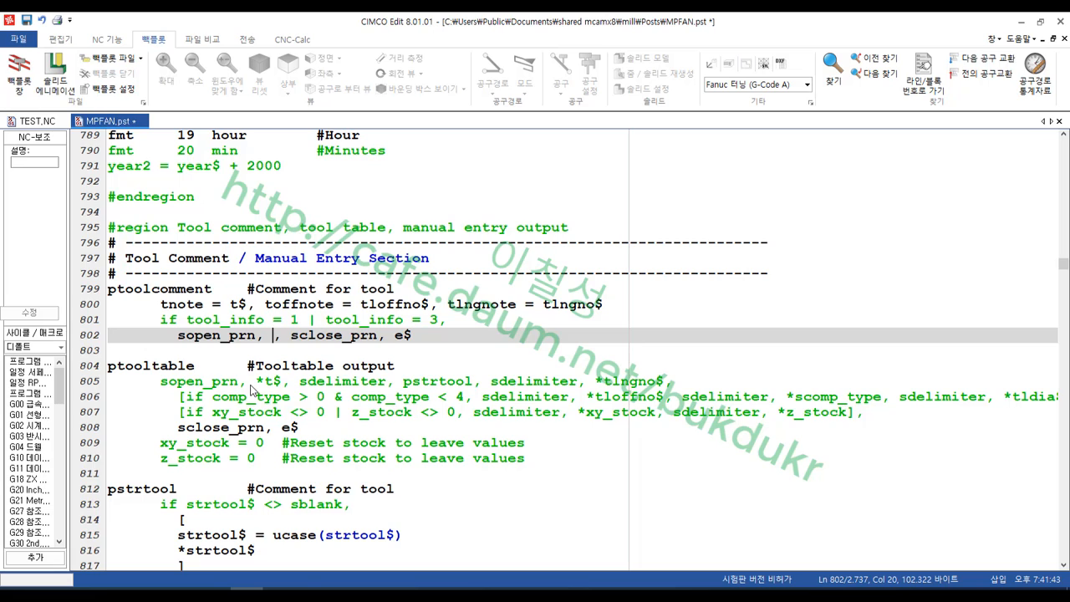
# Step: Copy "*t$, sdelimiter, pstrtool, sdelimiter, *tlngno$" from the ptooltable block into the ptoolcomment line between sopen_prn and sclose_prn
pyautogui.moveTo(255, 383); pyautogui.dragTo(667, 383)
pyautogui.hotkey('ctrl', 'c')
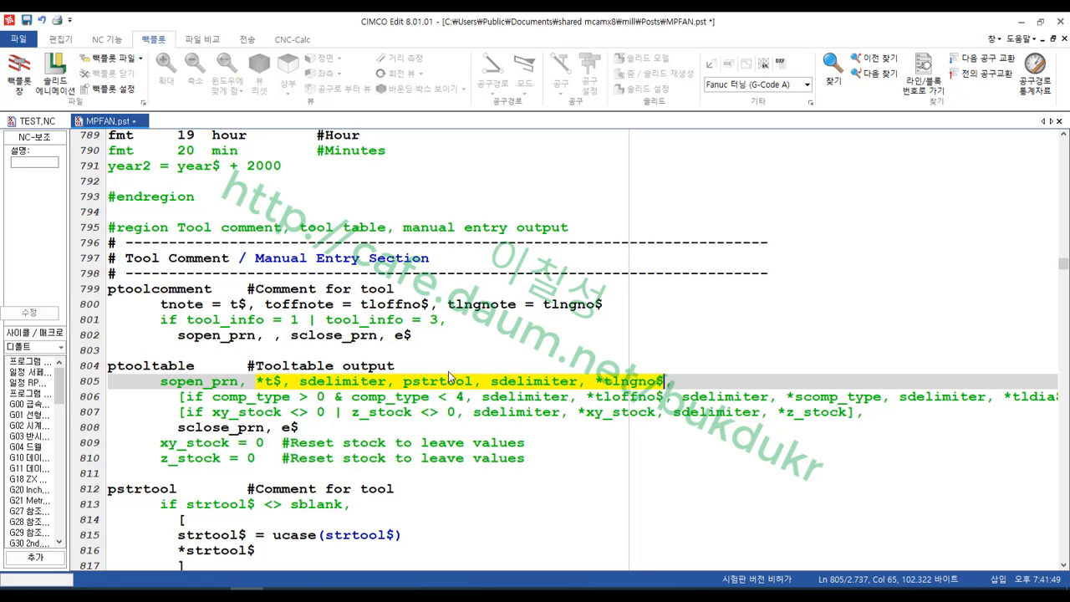
pyautogui.click(273, 336)
pyautogui.hotkey('ctrl', 'v')
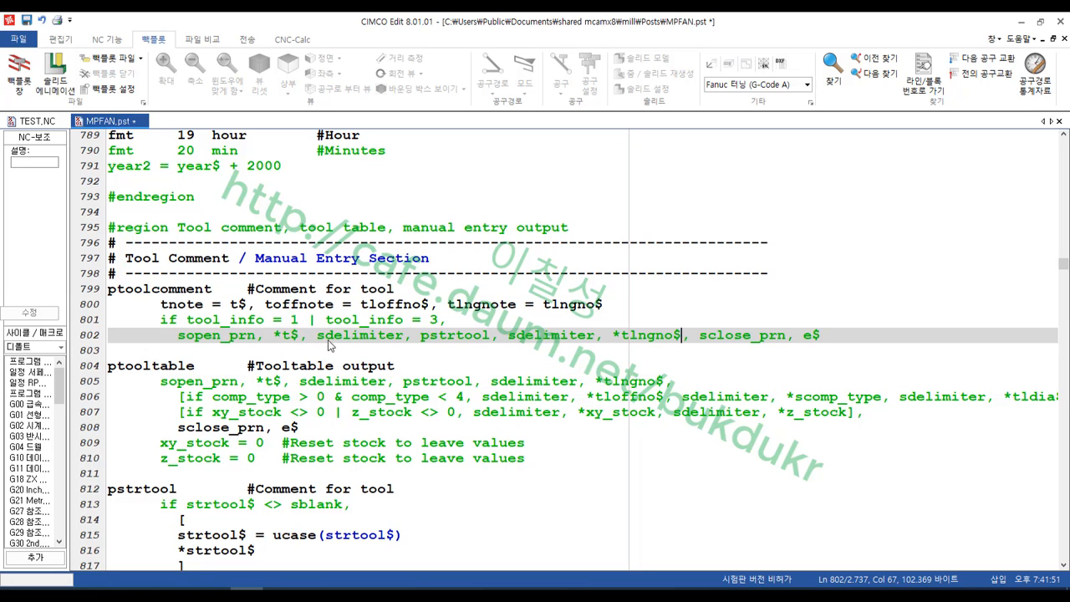
pyautogui.click(726, 352)
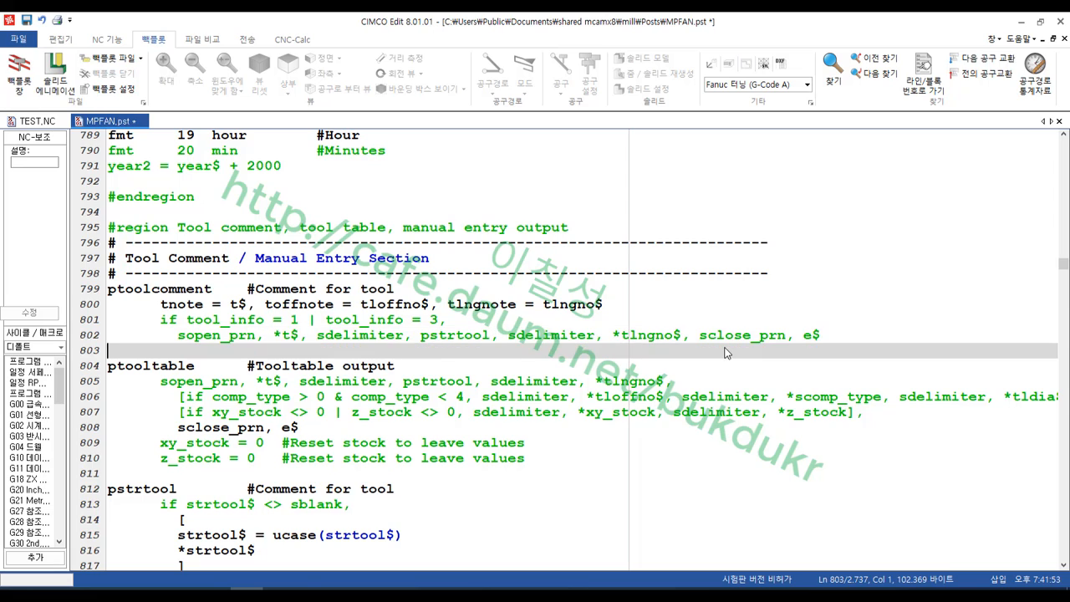
# Step: Check the opening sopen_prn and closing sclose_prn items on the edited ptoolcomment line and save MPFAN.pst
pyautogui.click(260, 340)
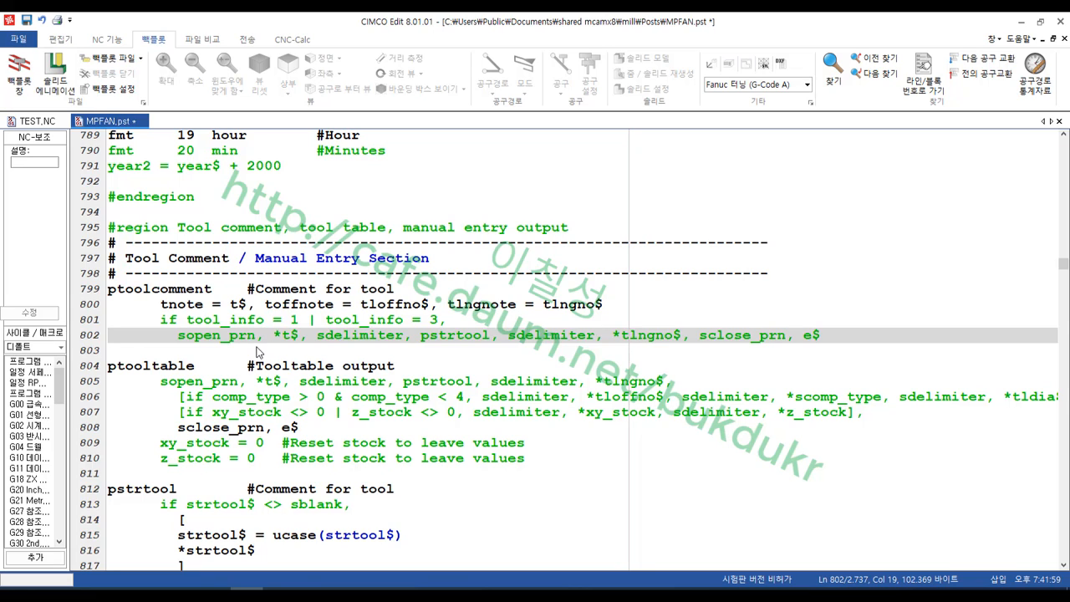
pyautogui.moveTo(177, 336); pyautogui.dragTo(265, 338)
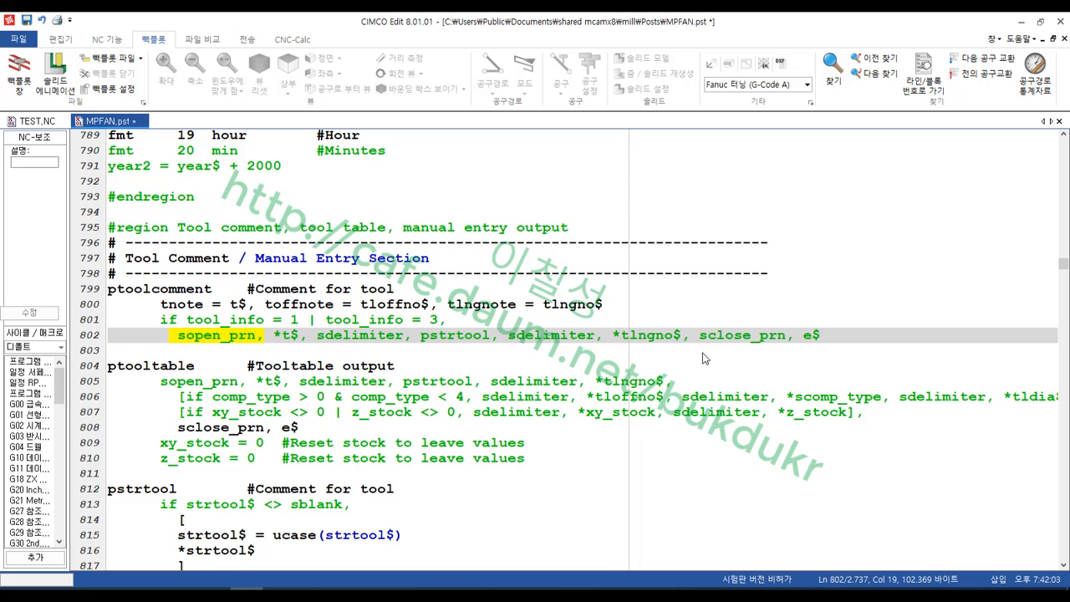
pyautogui.moveTo(700, 336); pyautogui.dragTo(789, 339)
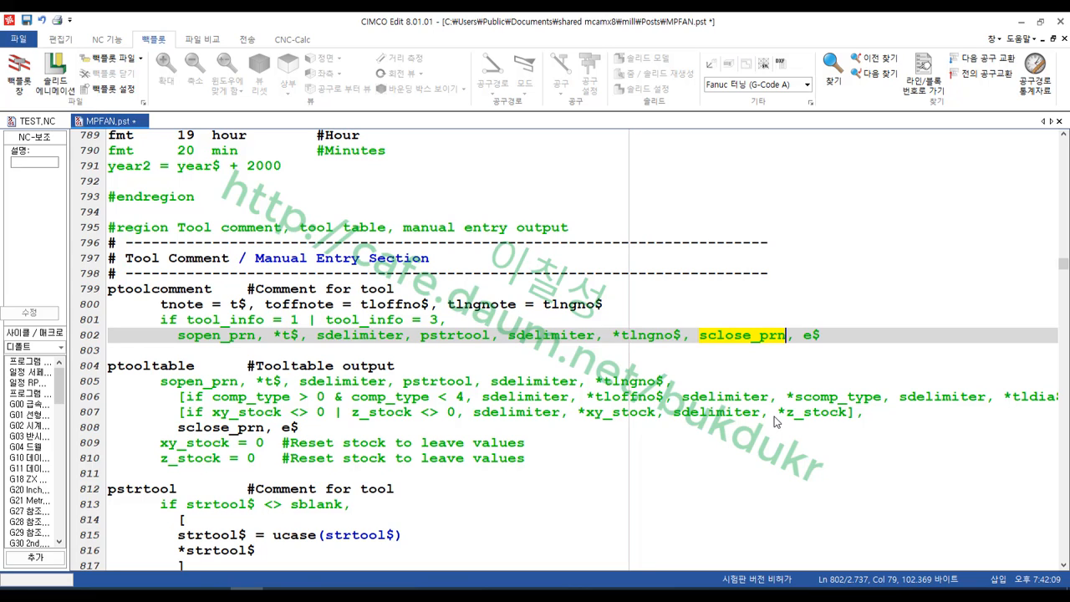
pyautogui.click(611, 335)
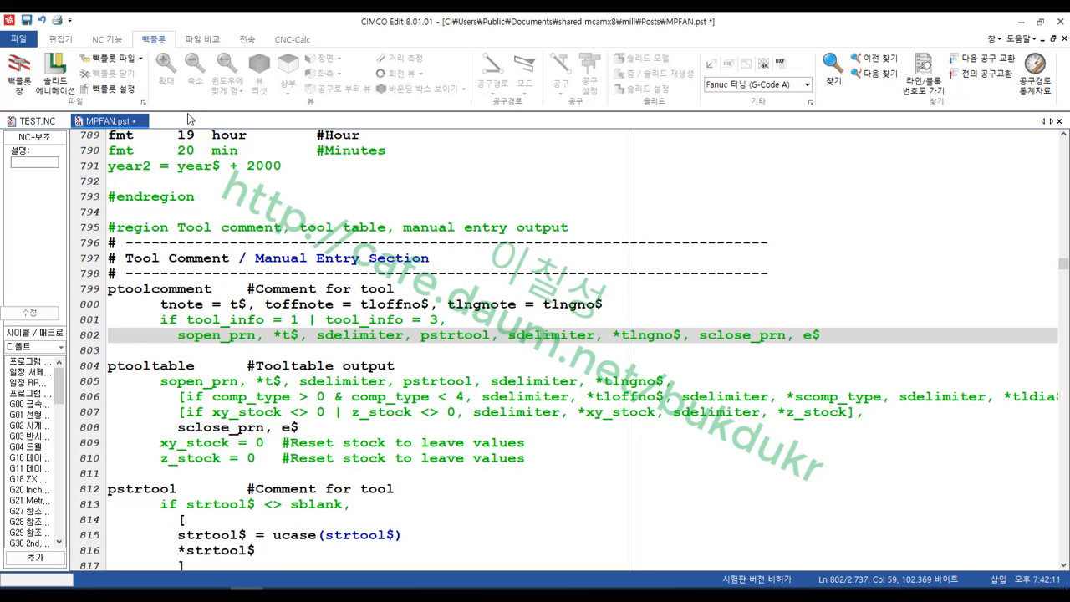
pyautogui.click(27, 21)
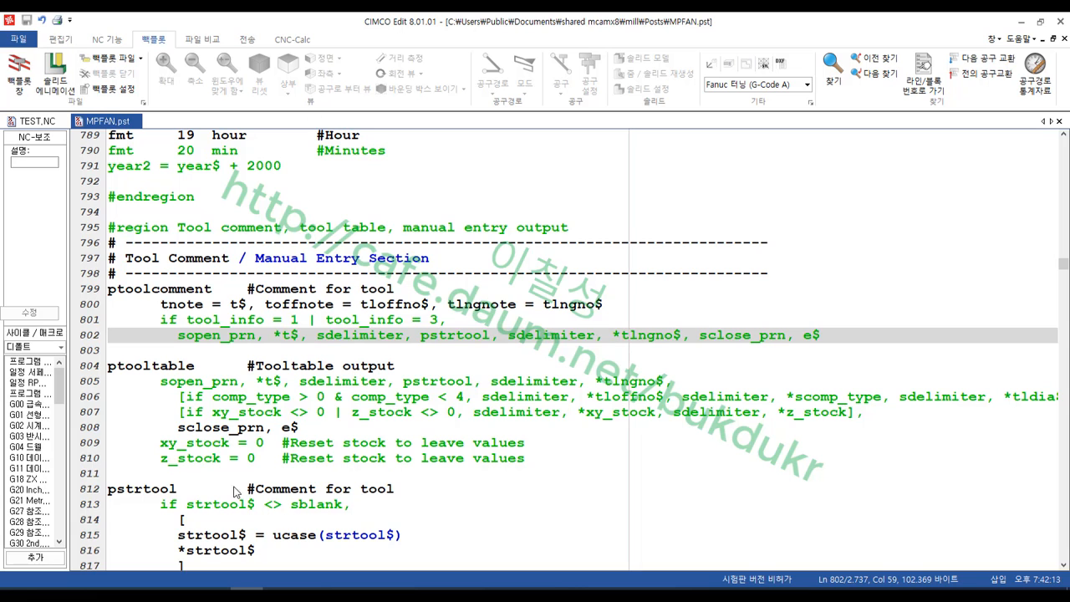
# Step: Switch to Mastercam, post the toolpaths again with the edited post processor, and reload TEST.NC in CIMCO Edit
pyautogui.click(180, 589)
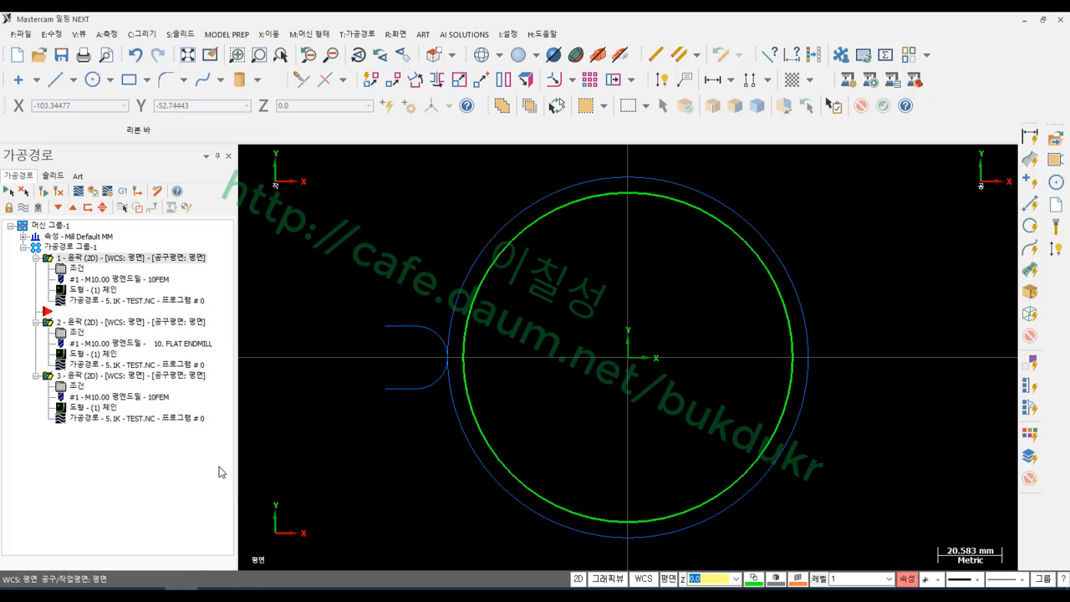
pyautogui.click(125, 193)
pyautogui.click(323, 409)
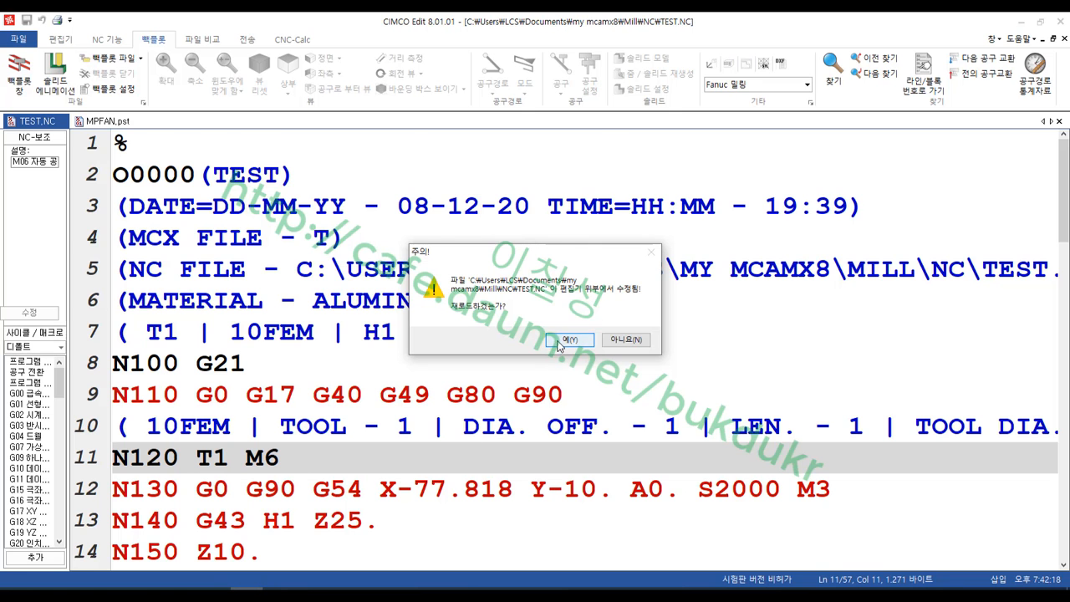
pyautogui.click(560, 340)
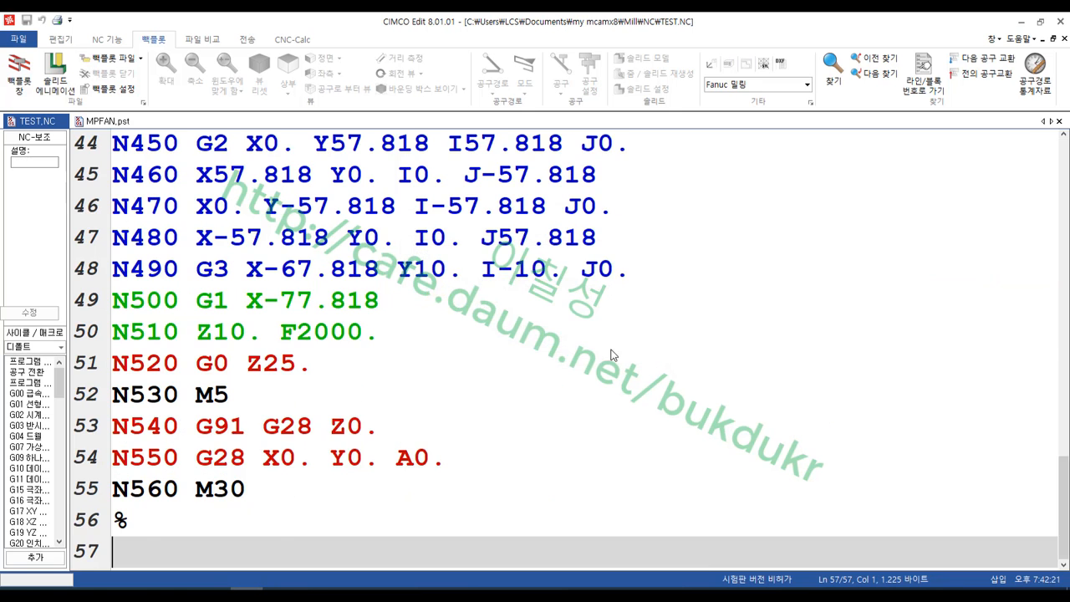
# Step: Compare the tool comment in the TEST.NC header with the comment directly above the T1 M6 line
pyautogui.scroll(14, 625, 447)
pyautogui.click(685, 370)
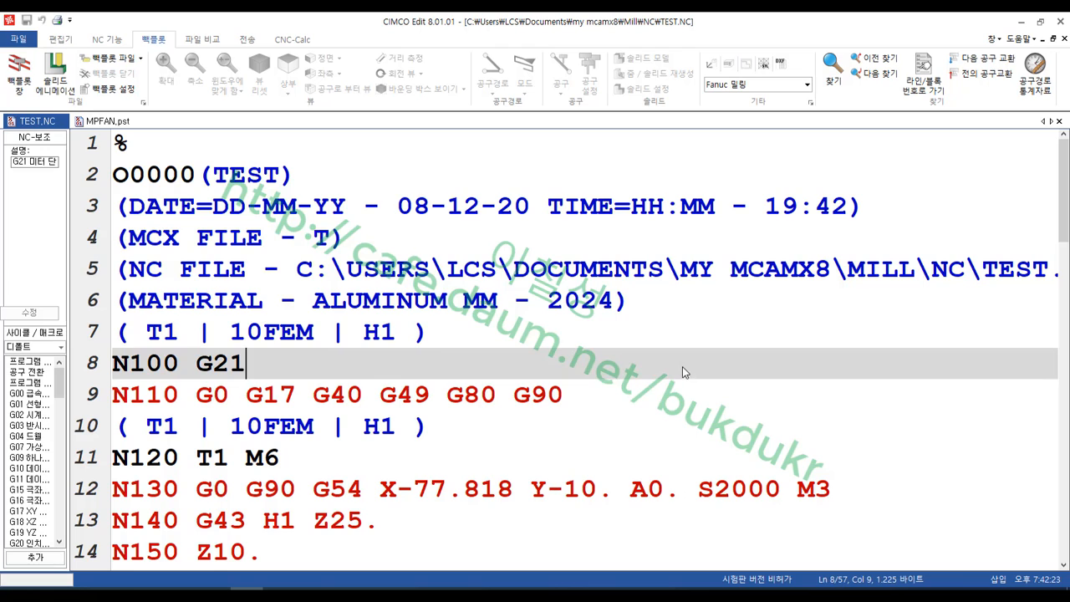
pyautogui.moveTo(428, 335); pyautogui.dragTo(102, 339)
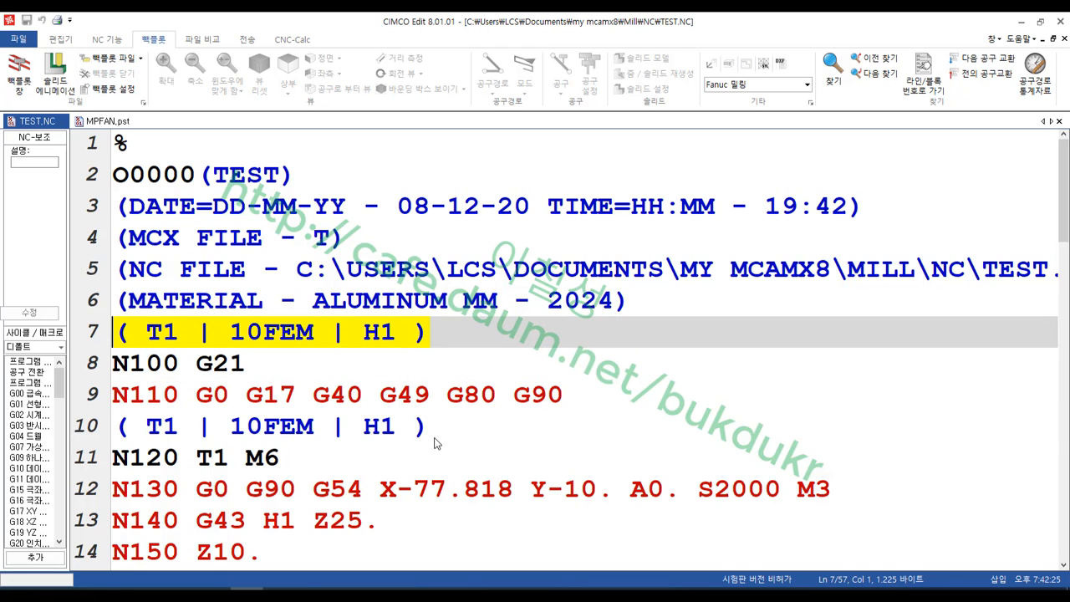
pyautogui.moveTo(431, 428); pyautogui.dragTo(94, 430)
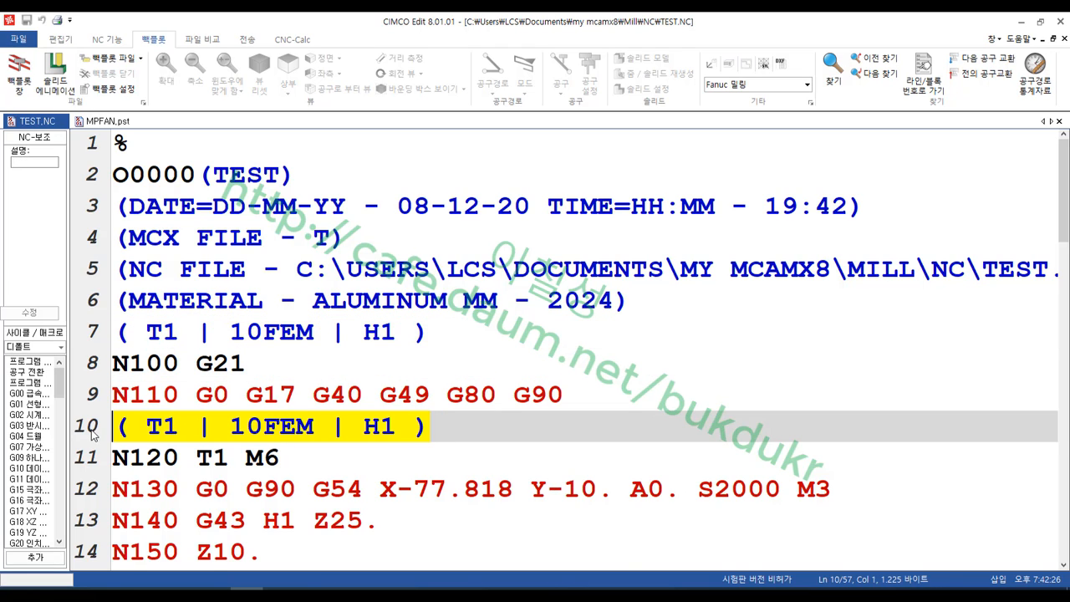
pyautogui.click(433, 336)
pyautogui.moveTo(431, 428); pyautogui.dragTo(104, 427)
pyautogui.click(296, 471)
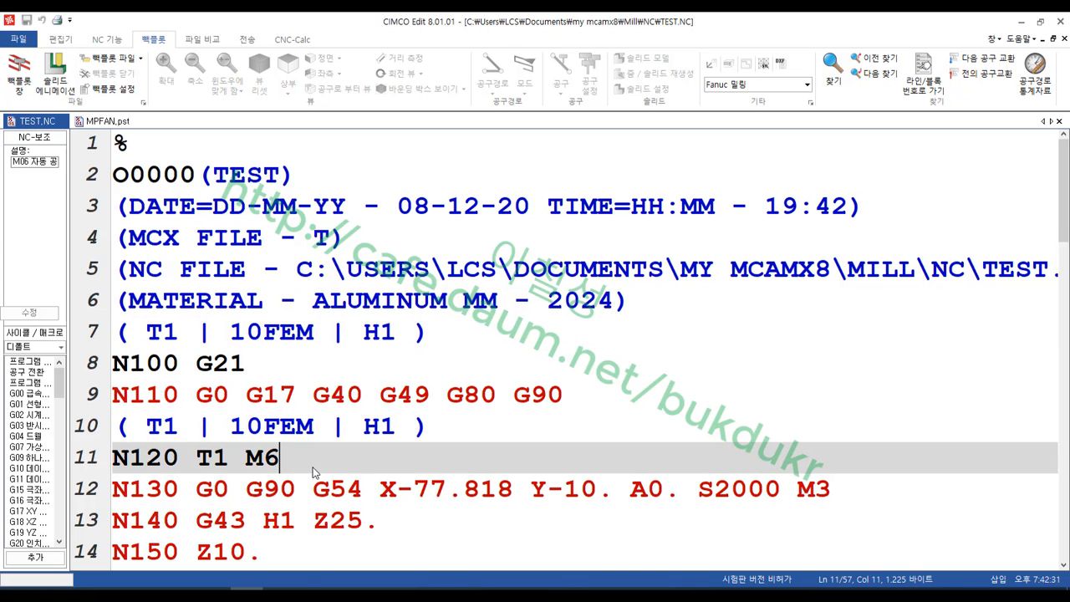
# Step: Open MPFAN.pst and find the pheader$ line that outputs the "%" character at the start of the program
pyautogui.click(106, 122)
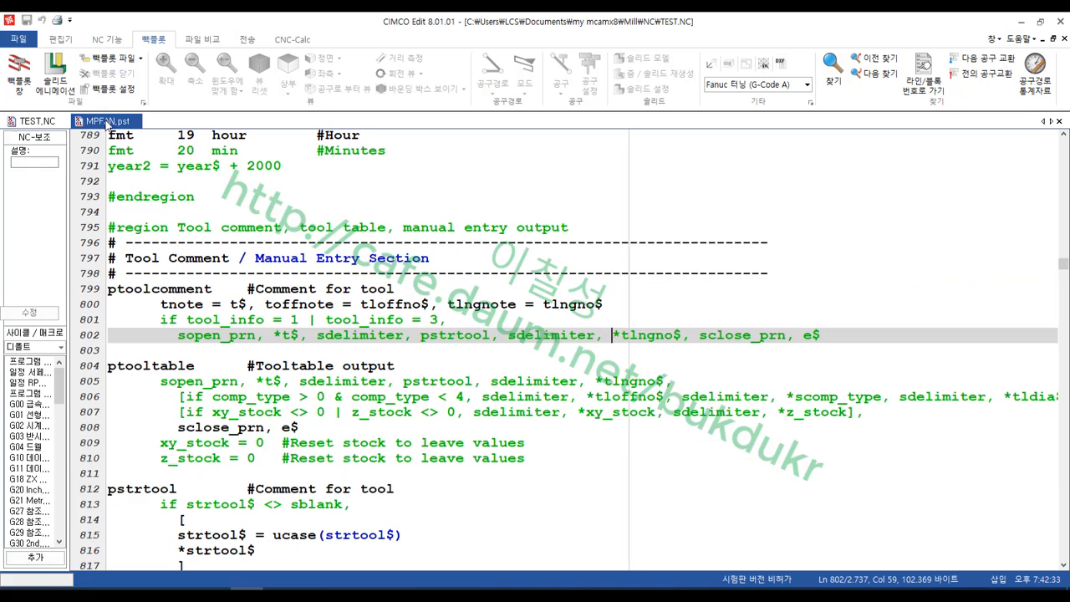
pyautogui.click(596, 381)
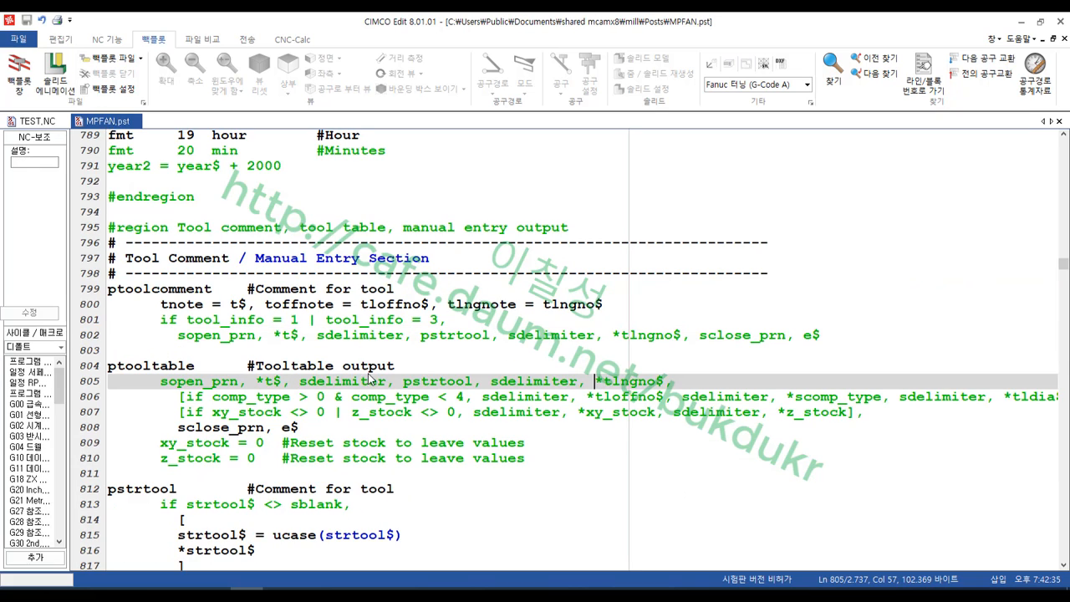
pyautogui.scroll(-13, 386, 357)
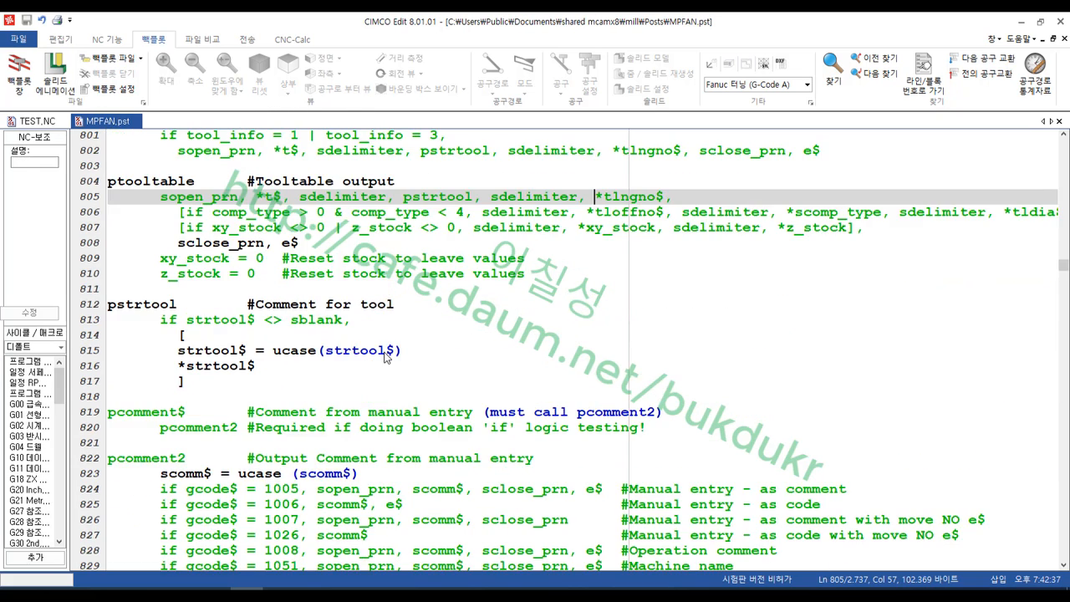
pyautogui.scroll(-4, 385, 357)
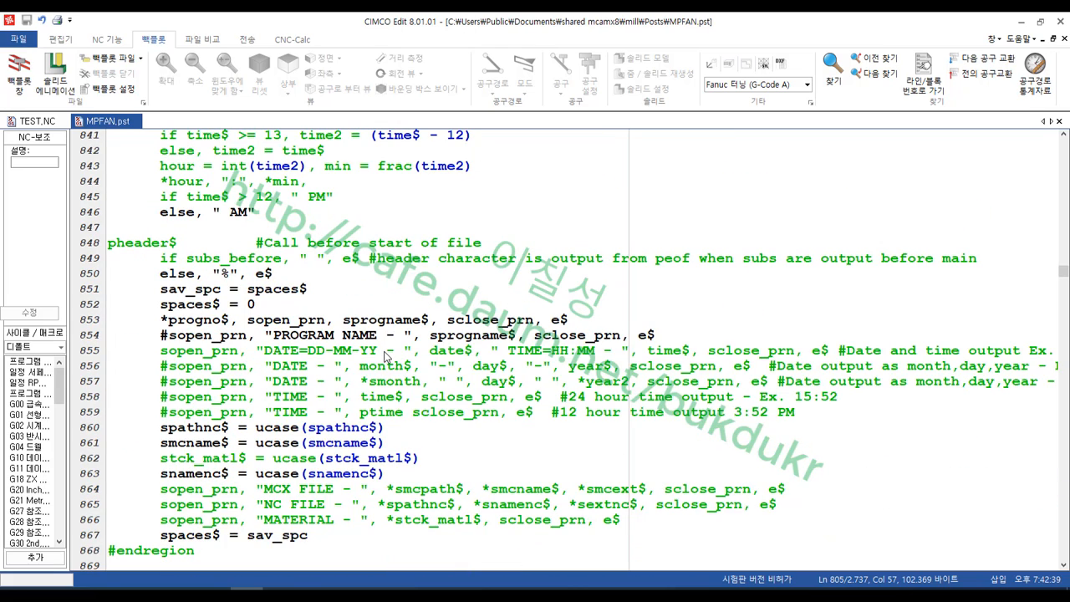
pyautogui.moveTo(279, 279); pyautogui.dragTo(156, 275)
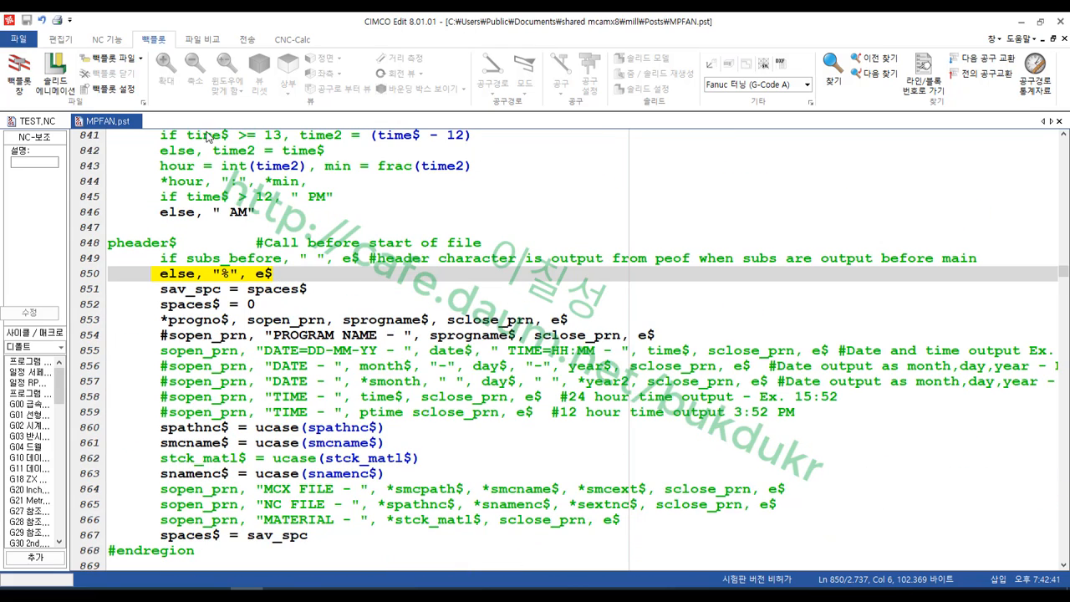
# Step: Examine the "%" characters on the first and last lines of the posted TEST.NC program
pyautogui.click(34, 121)
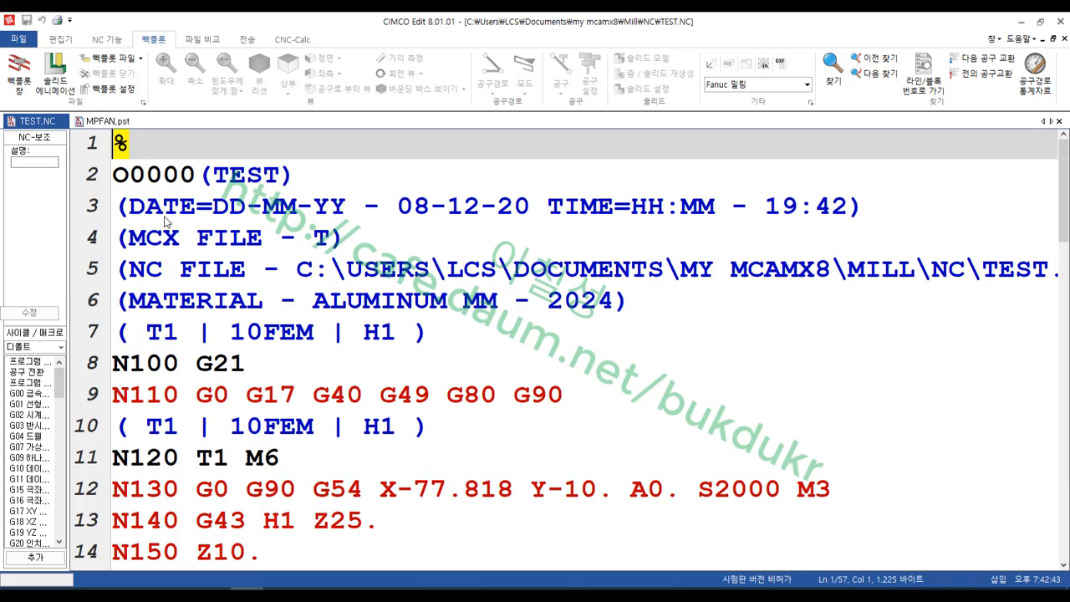
pyautogui.scroll(-14, 861, 270)
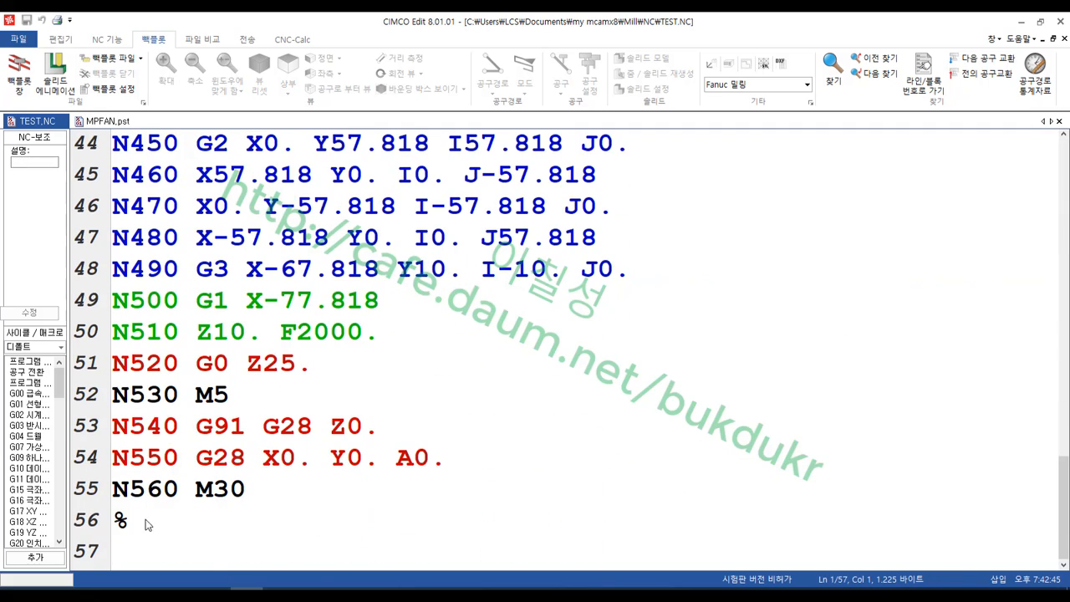
pyautogui.click(145, 524)
pyautogui.scroll(15, 659, 407)
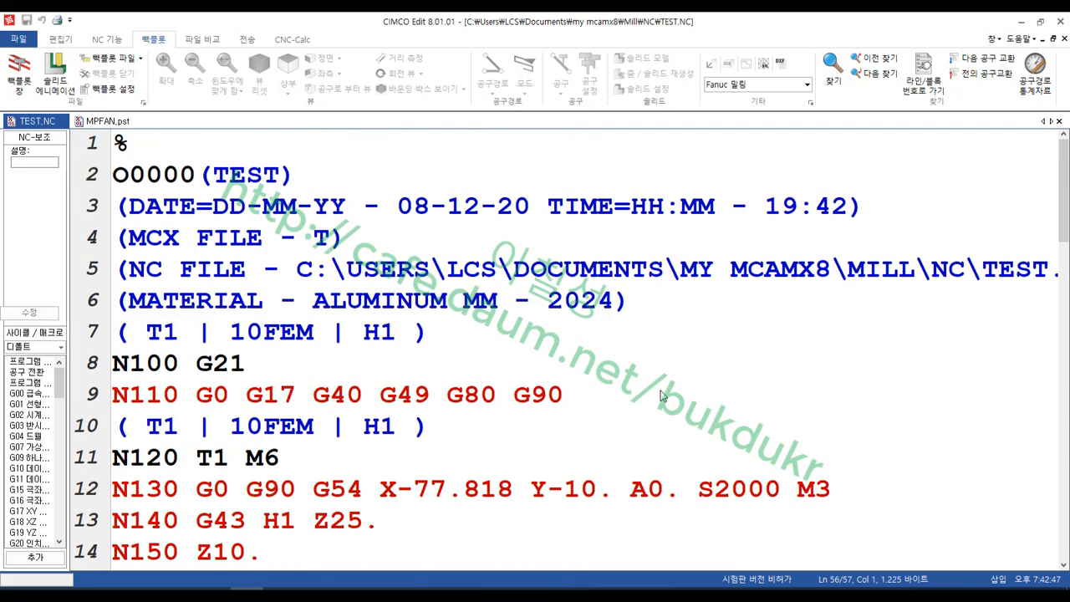
pyautogui.click(132, 150)
pyautogui.click(117, 147)
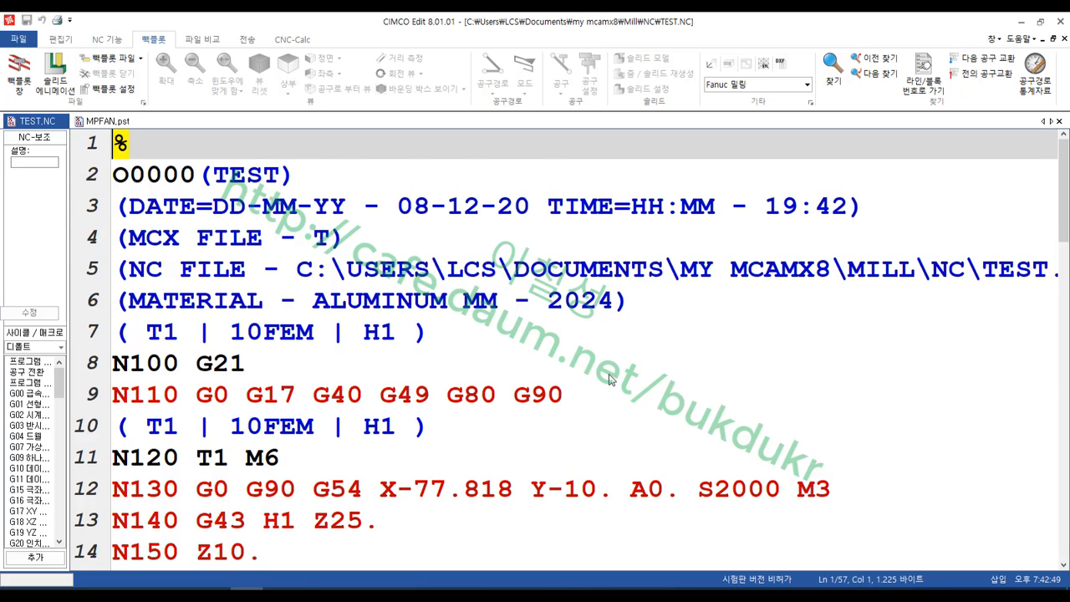
pyautogui.scroll(-14, 178, 554)
pyautogui.click(137, 527)
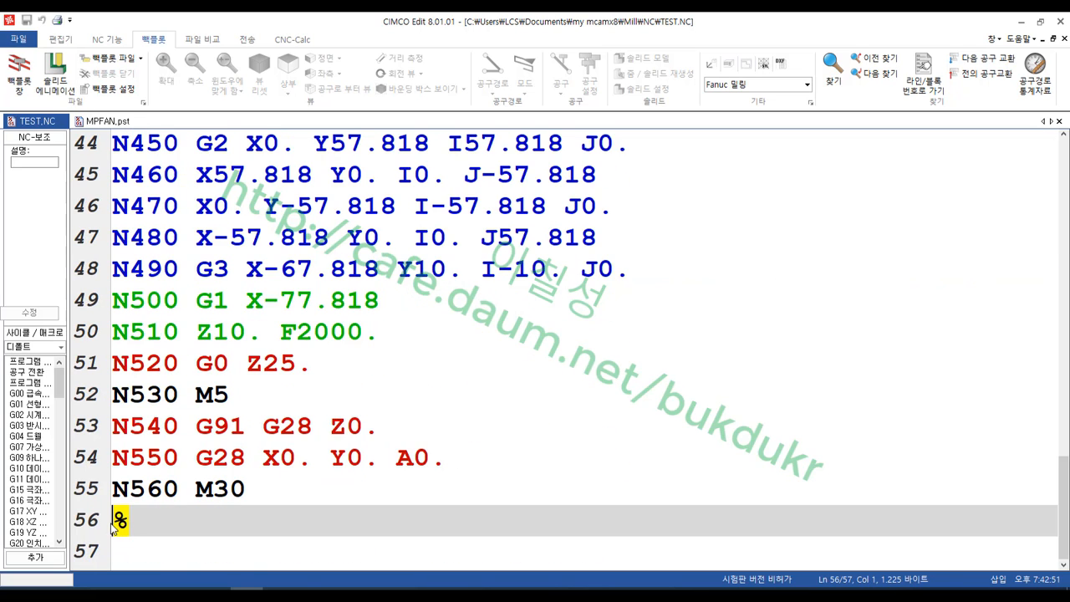
pyautogui.scroll(14, 592, 409)
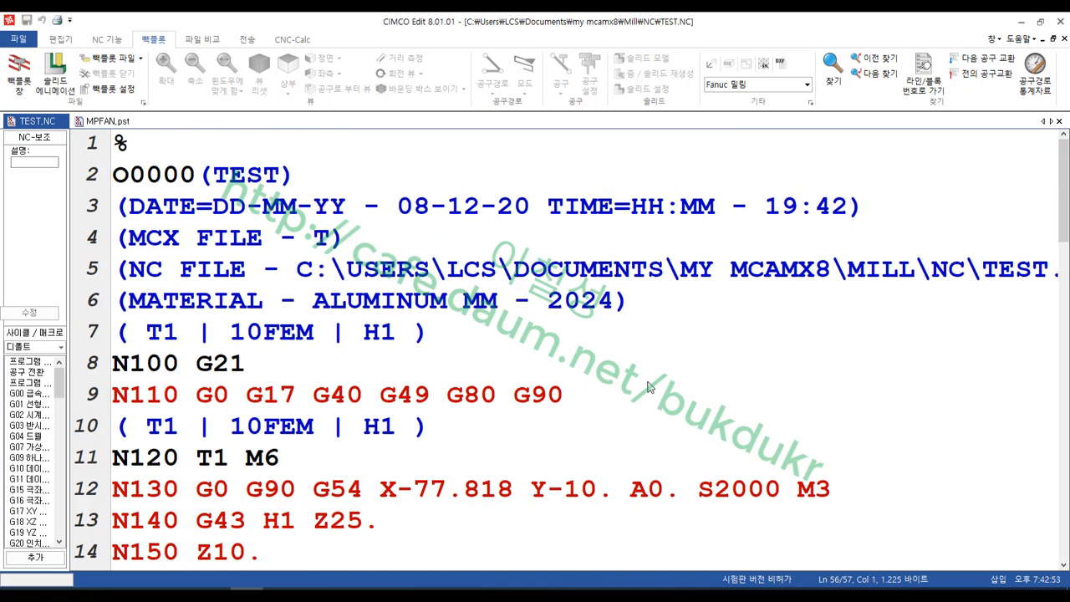
# Step: Starting from the tool comment above T1 M6 in TEST.NC, locate the "pbld, n$, *t$, sm06, e$" tool-change line in the psof$ block of MPFAN.pst
pyautogui.click(443, 431)
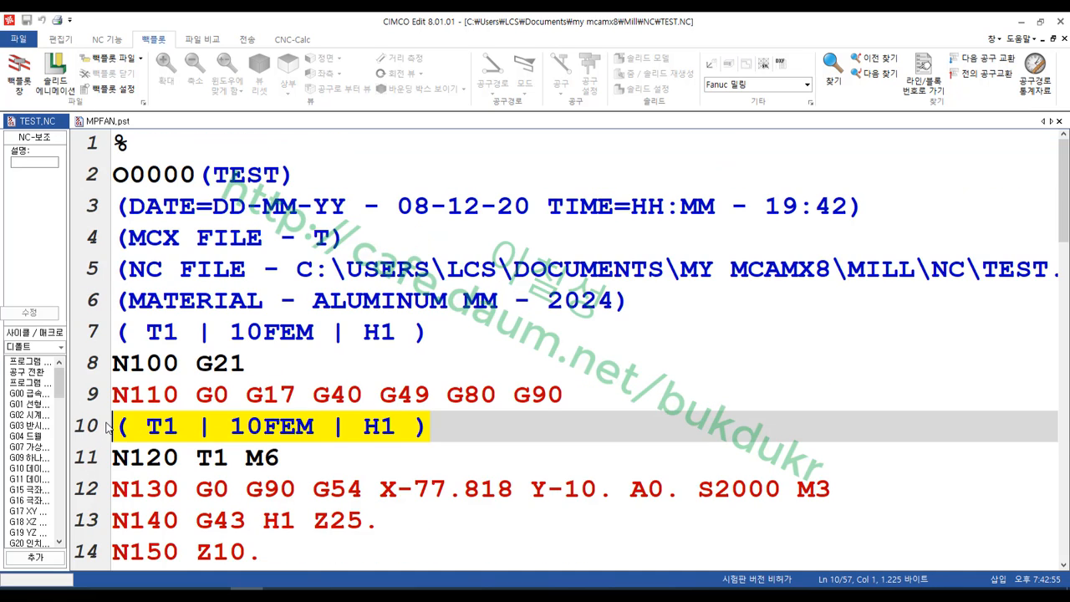
pyautogui.click(107, 121)
pyautogui.scroll(-5, 510, 387)
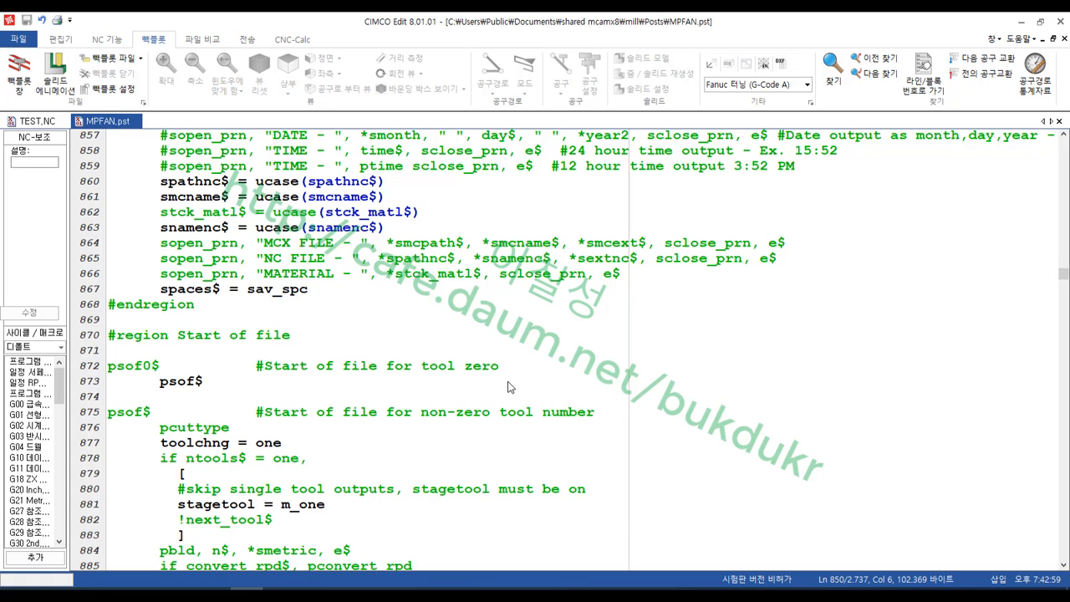
pyautogui.scroll(-5, 510, 387)
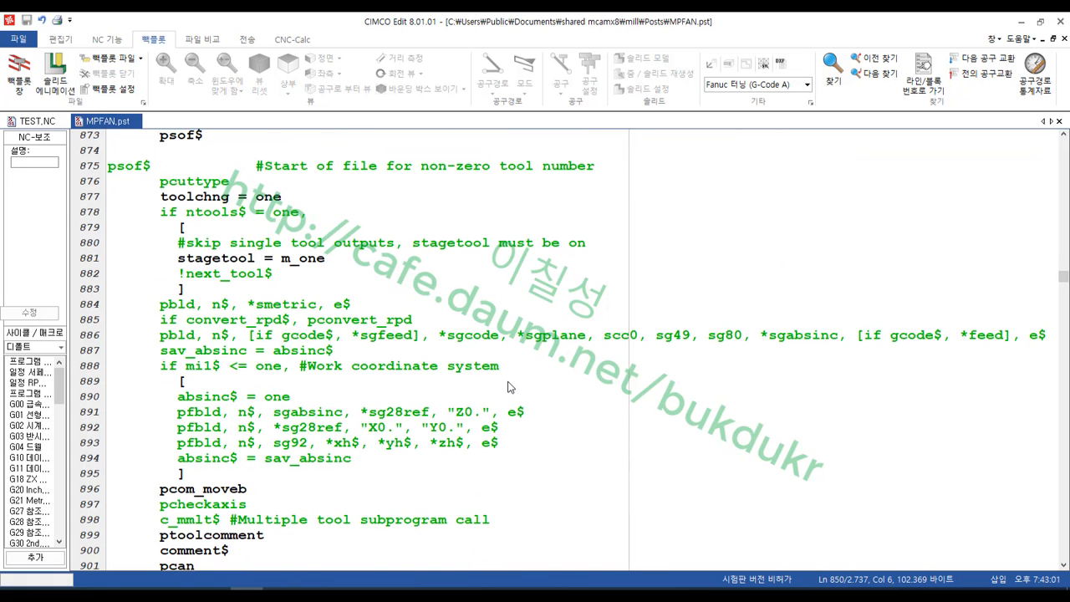
pyautogui.scroll(-3, 510, 387)
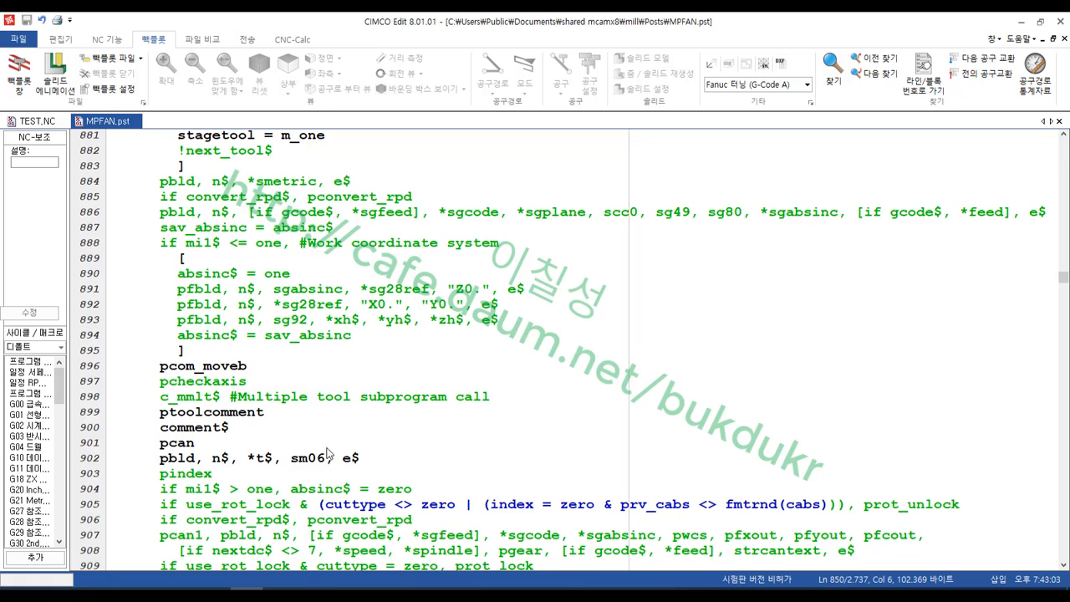
pyautogui.moveTo(369, 460); pyautogui.dragTo(137, 465)
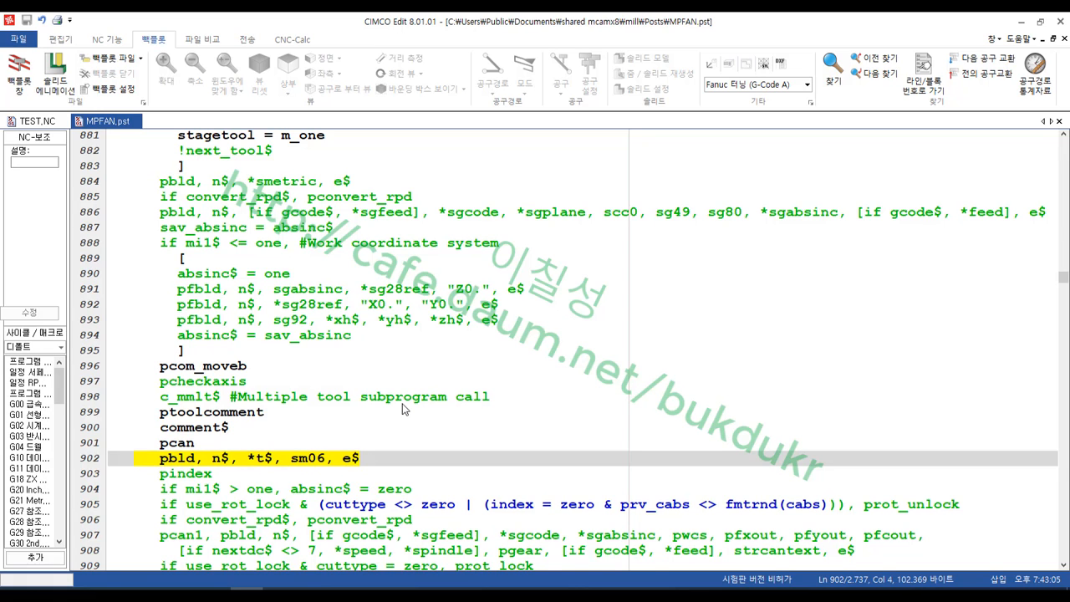
# Step: Enlarge the MPFAN.pst text and examine the ptoolcomment and comment$ lines above the psof$ tool-change line
pyautogui.keyDown('ctrl'); pyautogui.scroll(2, 403, 408); pyautogui.keyUp('ctrl')
pyautogui.keyDown('ctrl'); pyautogui.scroll(2, 403, 408); pyautogui.keyUp('ctrl')
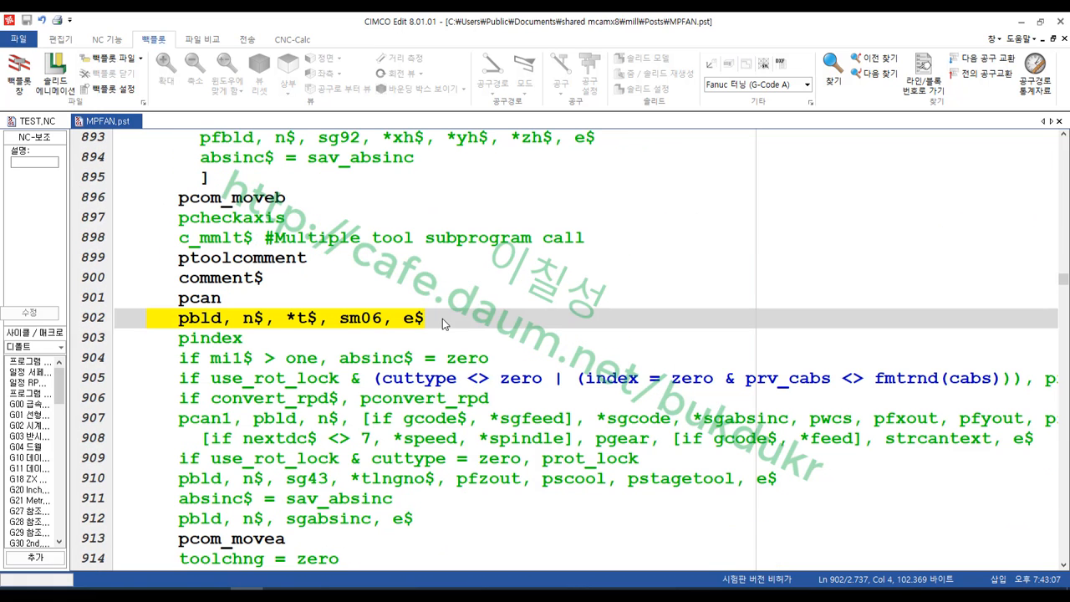
pyautogui.click(446, 324)
pyautogui.moveTo(281, 279); pyautogui.dragTo(99, 260)
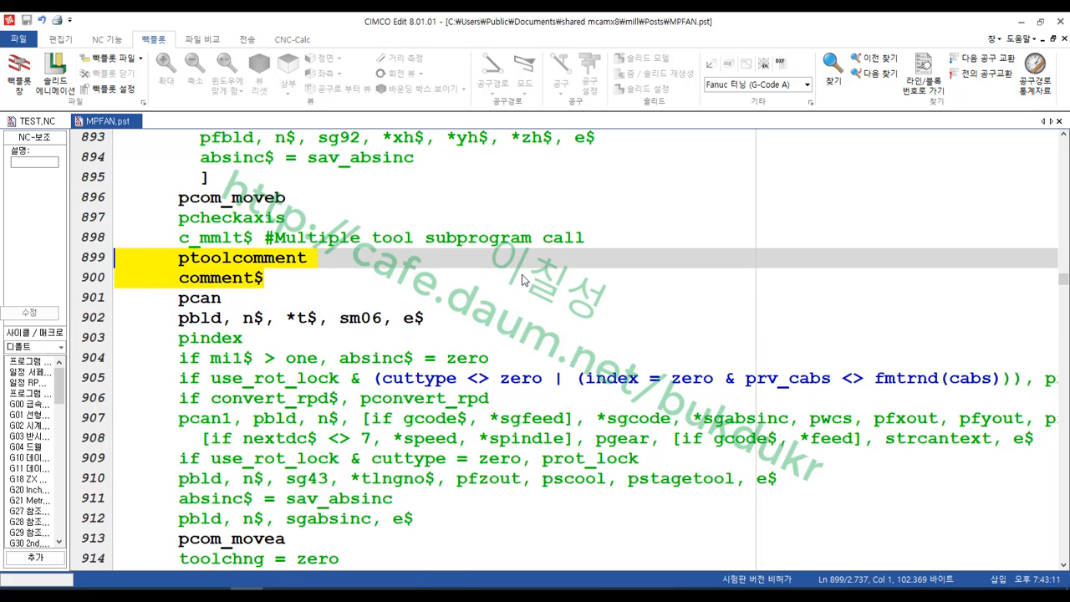
# Step: Move comment$ from its own line in psof$ into the tool-change line between sm06 and e$, followed by a comma, and save MPFAN.pst
pyautogui.click(322, 288)
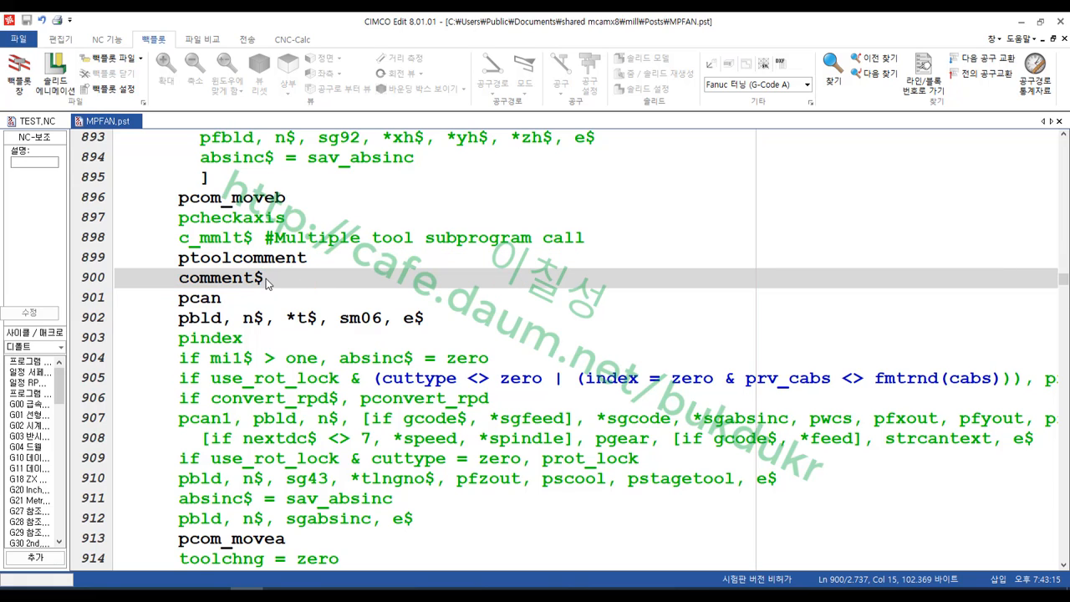
pyautogui.moveTo(266, 279); pyautogui.dragTo(178, 279)
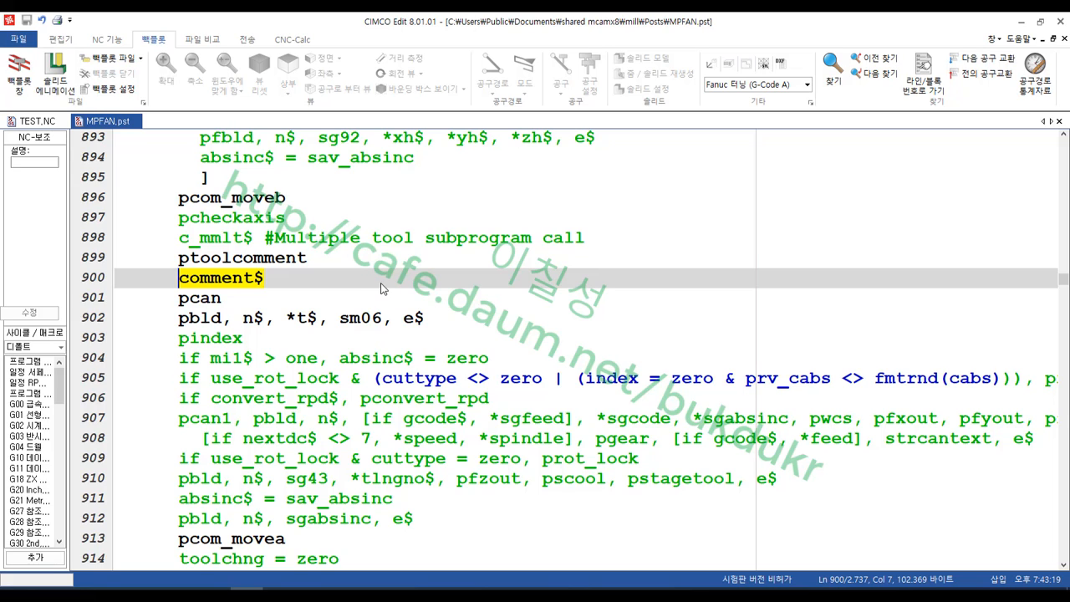
pyautogui.hotkey('ctrl', 'x')
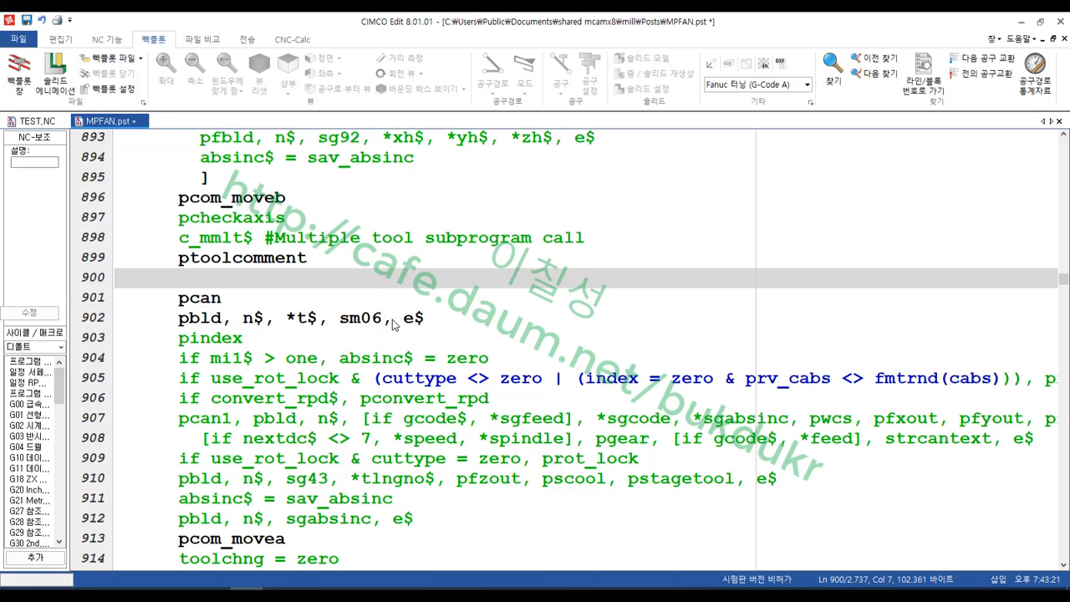
pyautogui.click(392, 319)
pyautogui.hotkey('ctrl', 'v')
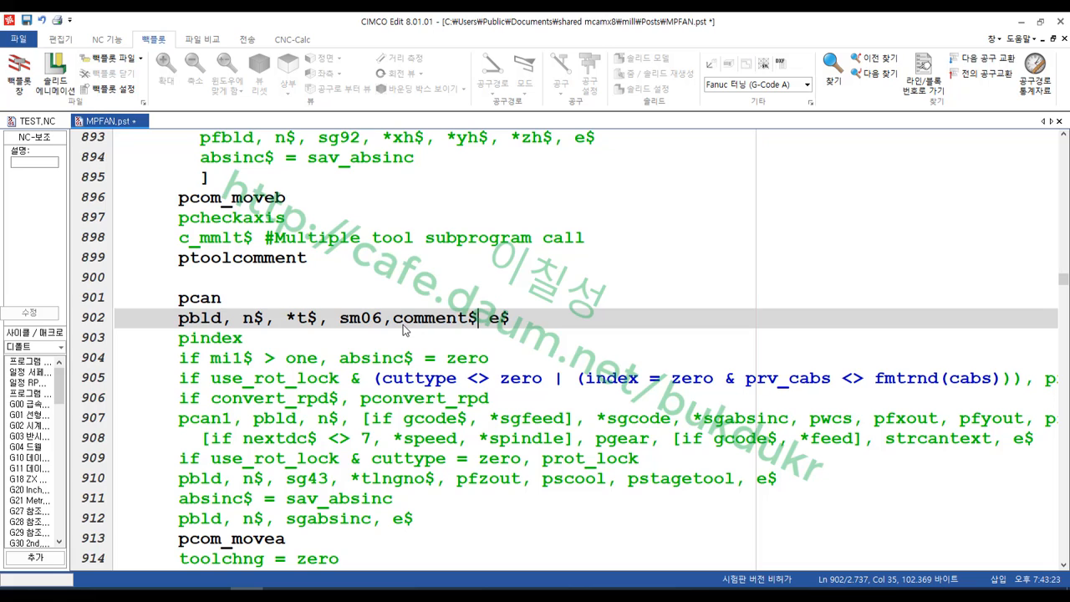
pyautogui.write(',')
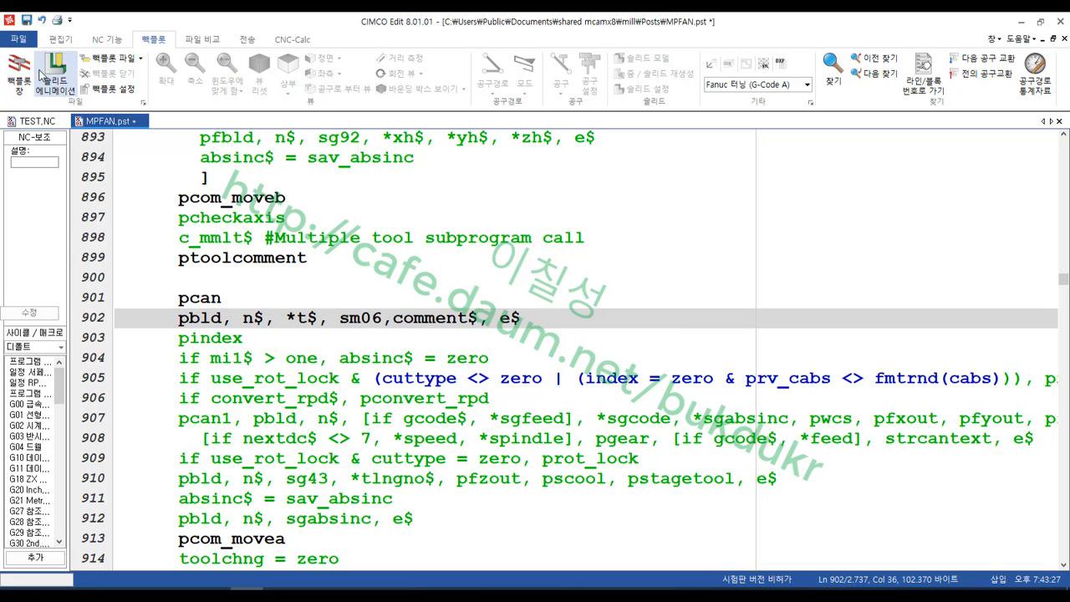
pyautogui.click(27, 21)
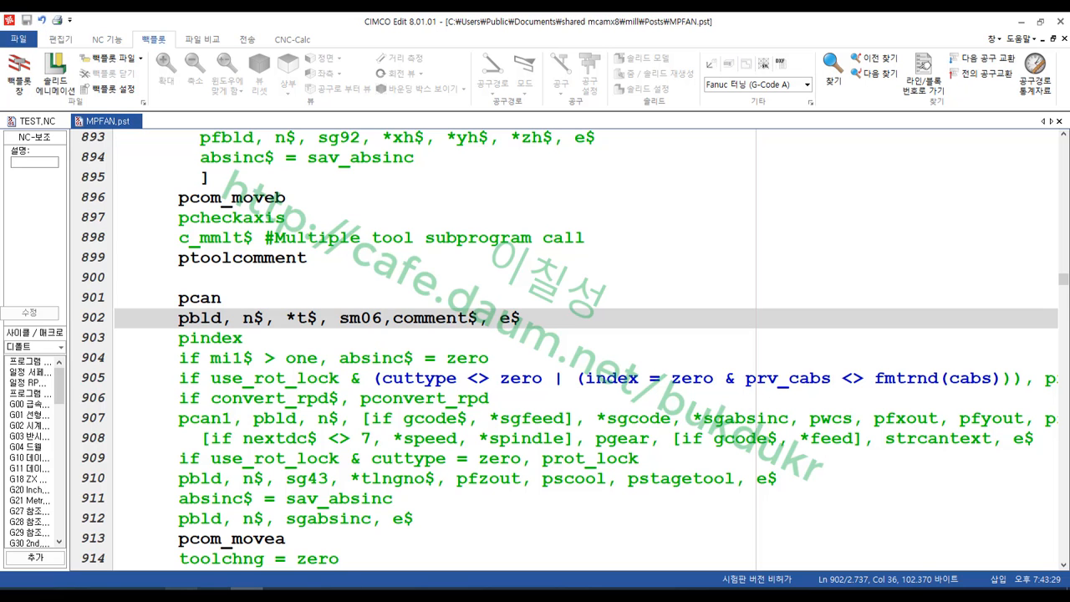
# Step: Switch to Mastercam, post the toolpaths with the relocated comment$ item, and reload TEST.NC in CIMCO Edit
pyautogui.click(184, 588)
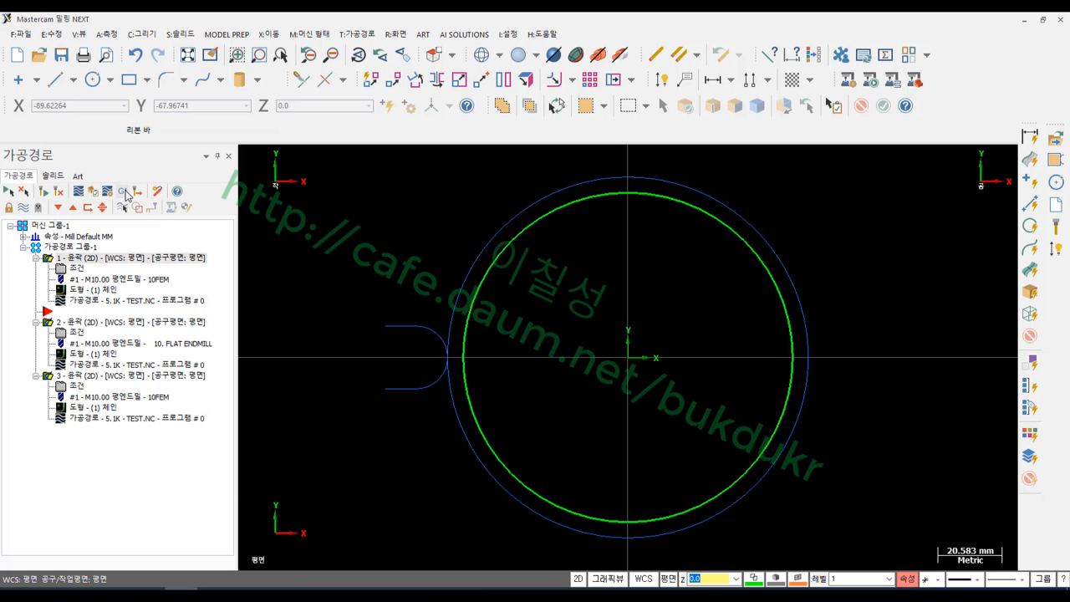
pyautogui.click(123, 191)
pyautogui.click(337, 408)
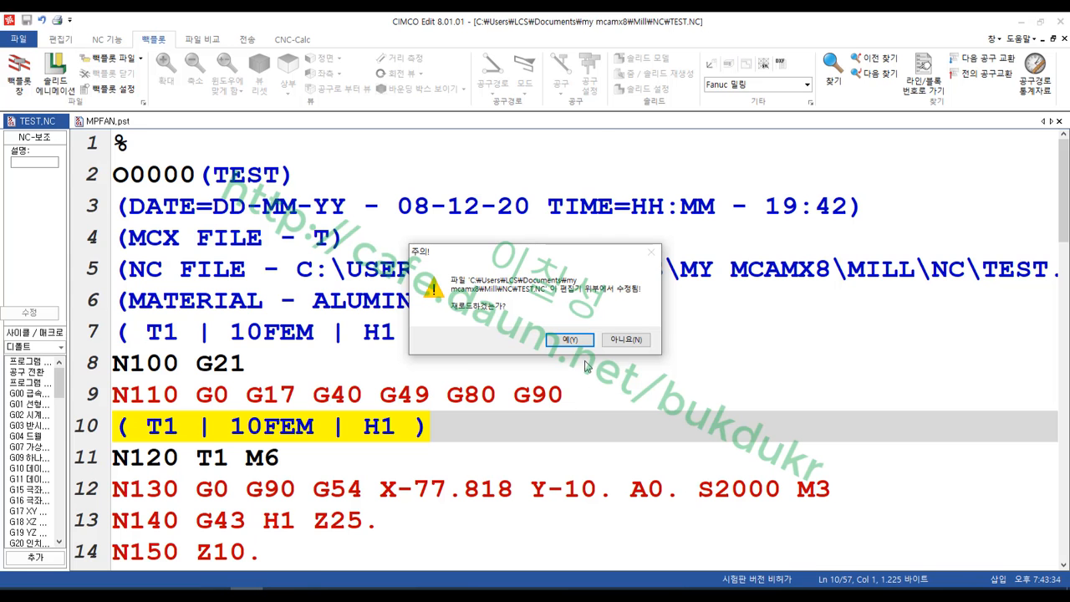
pyautogui.click(570, 340)
# Step: Check where the tool comment is placed relative to the N120 T1 M6 line in TEST.NC
pyautogui.scroll(14, 729, 405)
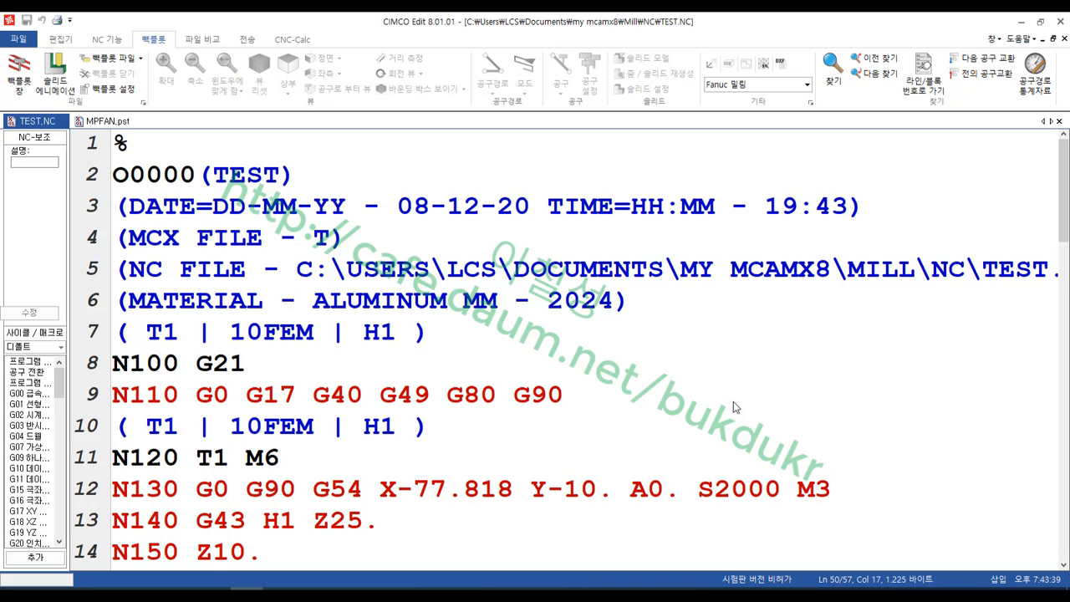
pyautogui.click(428, 426)
pyautogui.click(306, 459)
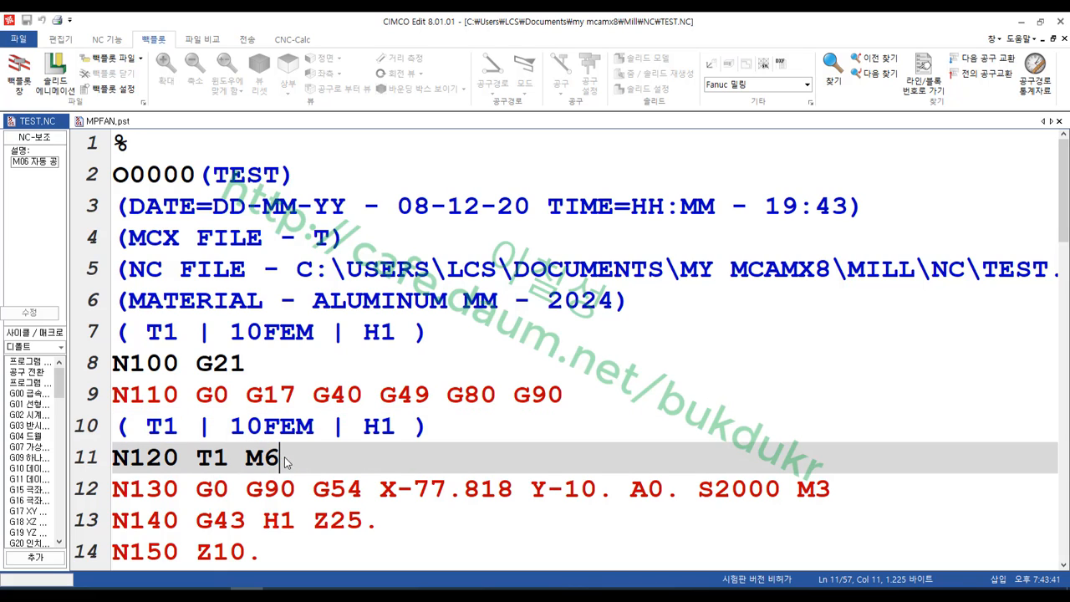
# Step: Replace comment$ with a copy of ptoolcomment in the psof$ tool-change line of MPFAN.pst and save the file
pyautogui.click(107, 121)
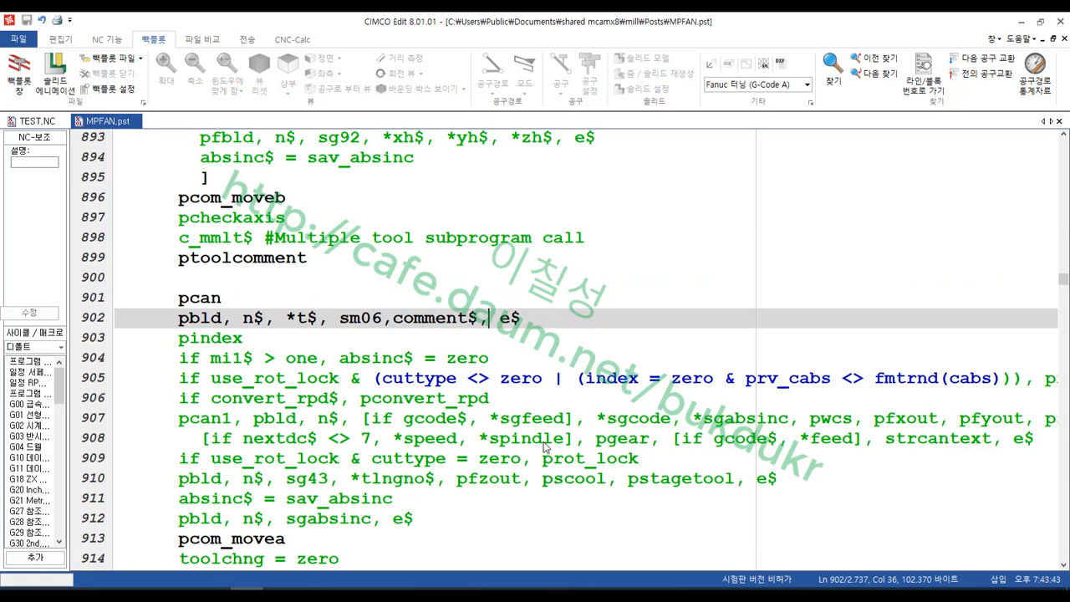
pyautogui.moveTo(306, 261); pyautogui.dragTo(178, 266)
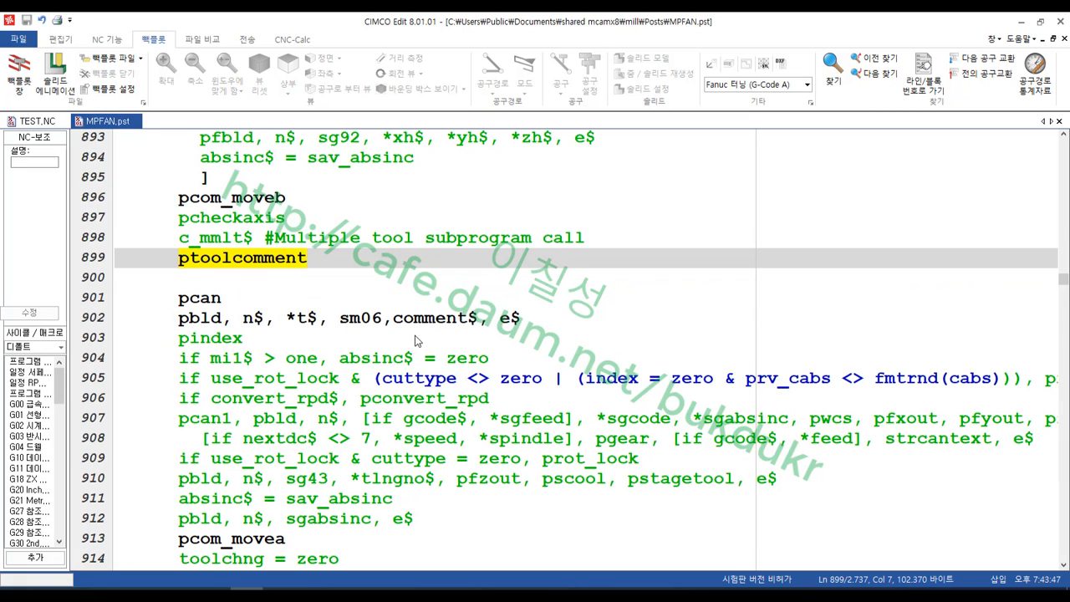
pyautogui.moveTo(393, 323); pyautogui.dragTo(479, 326)
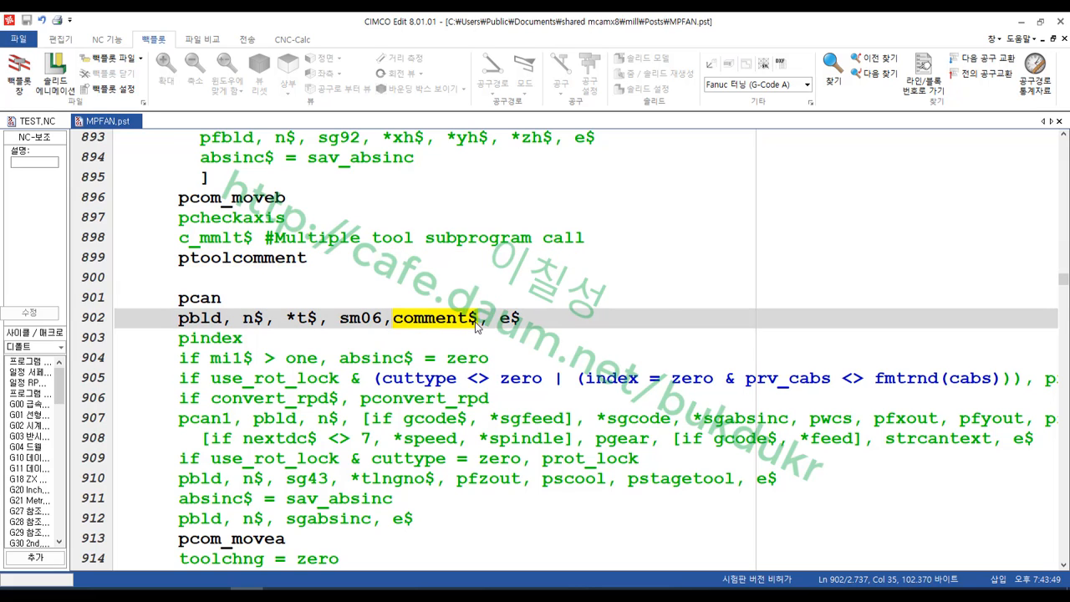
pyautogui.hotkey('ctrl', 'v')
pyautogui.click(667, 319)
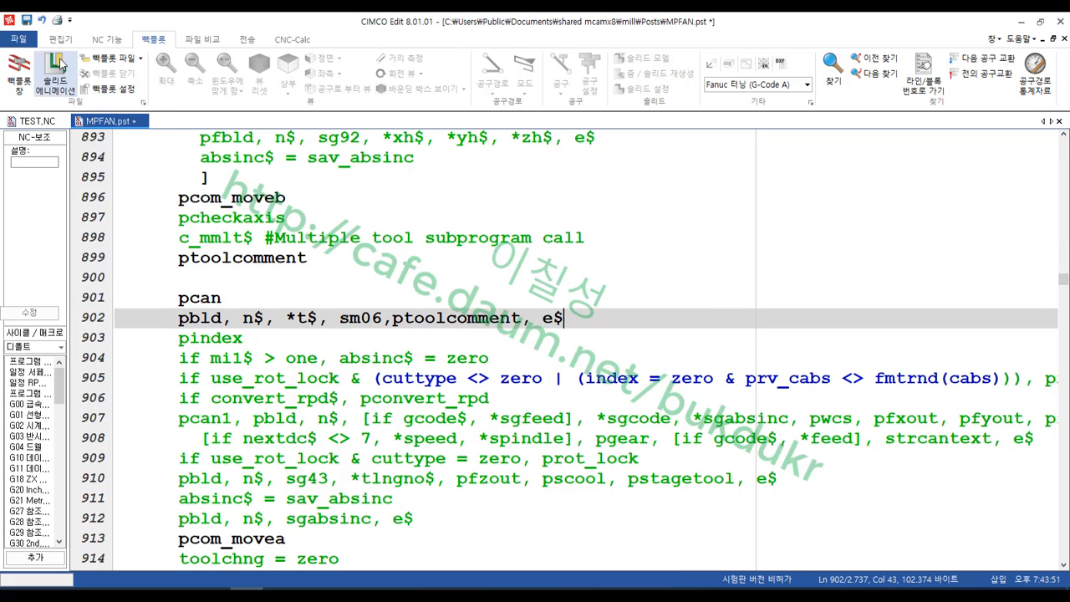
pyautogui.click(26, 20)
# Step: Switch to Mastercam, post the toolpaths with ptoolcomment on the tool-change line, and reload TEST.NC in CIMCO Edit
pyautogui.click(182, 589)
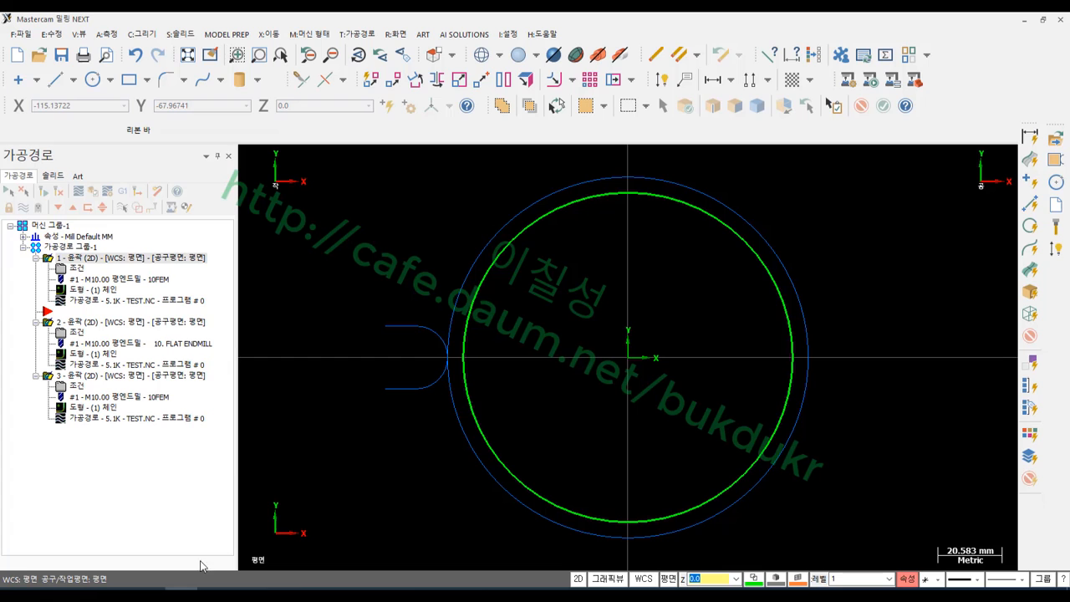
pyautogui.click(123, 191)
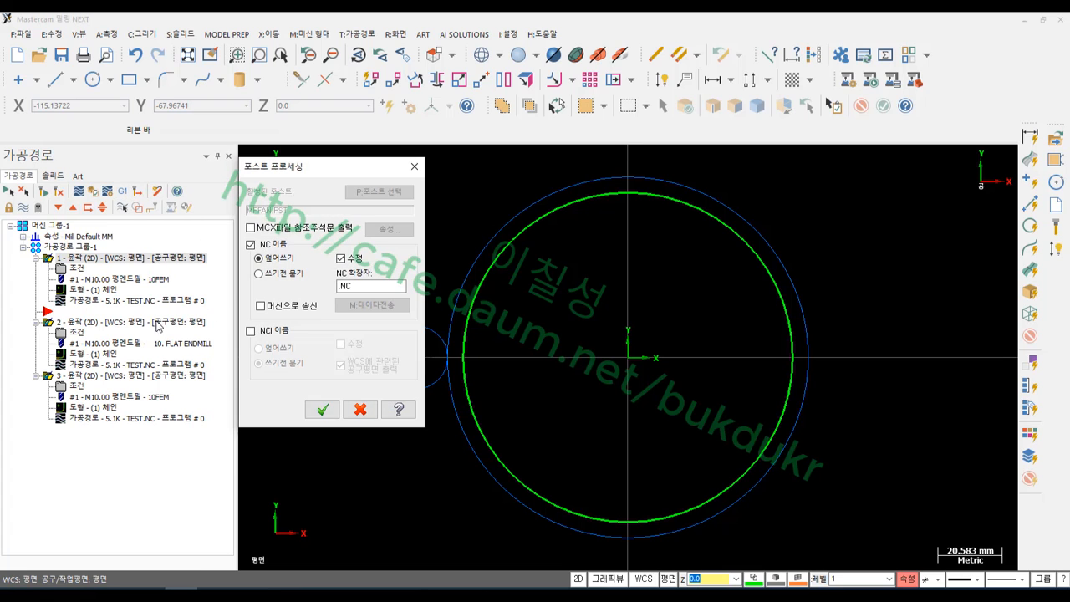
pyautogui.click(323, 409)
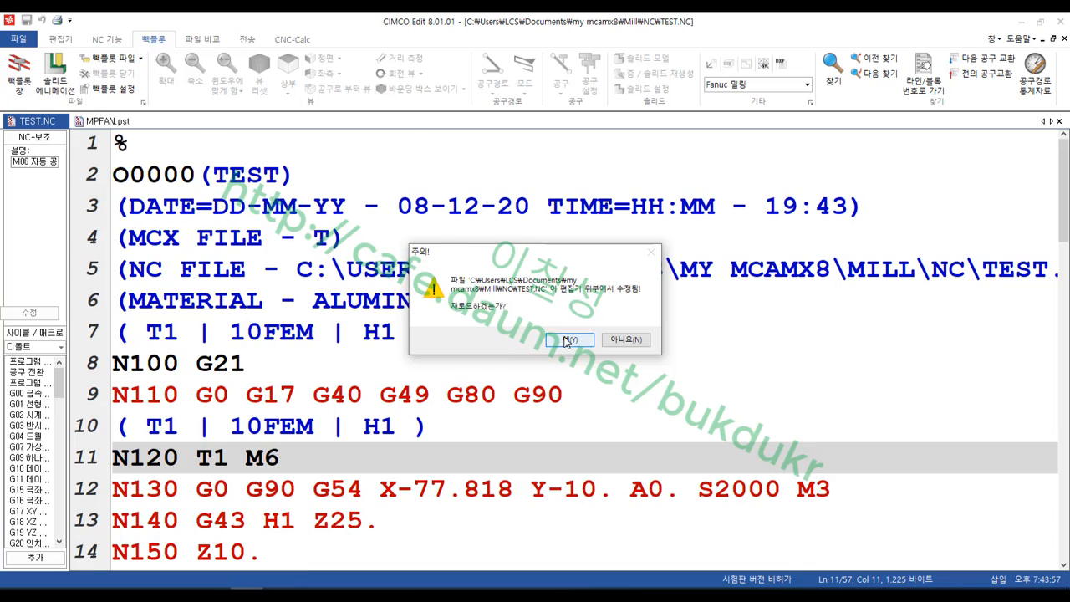
pyautogui.click(568, 340)
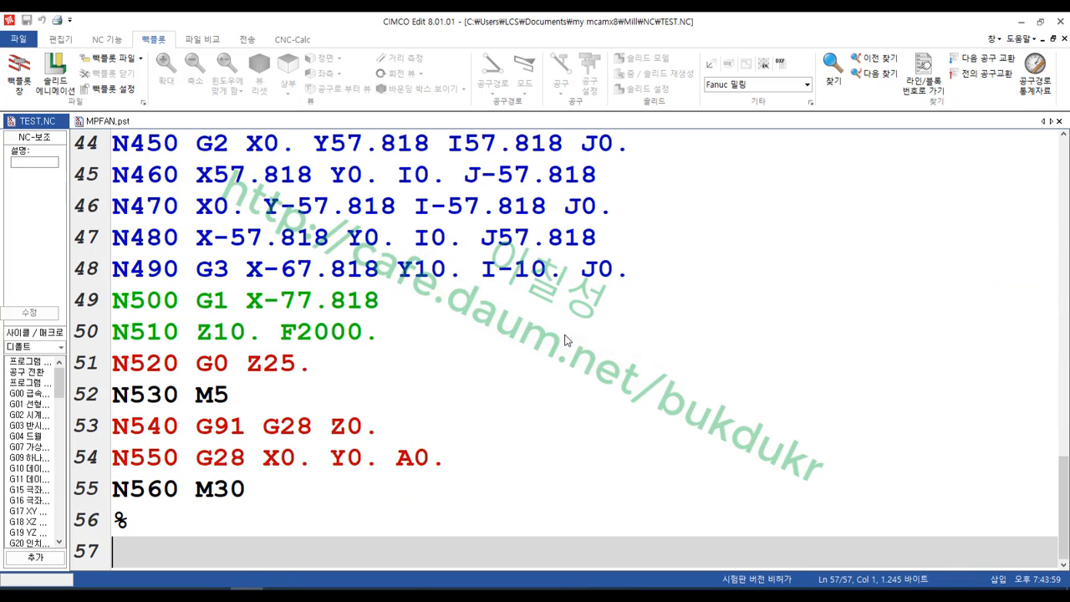
# Step: Check the format and placement of the tool comment on the N120 T1 M6 line of TEST.NC
pyautogui.scroll(11, 526, 431)
pyautogui.scroll(4, 526, 431)
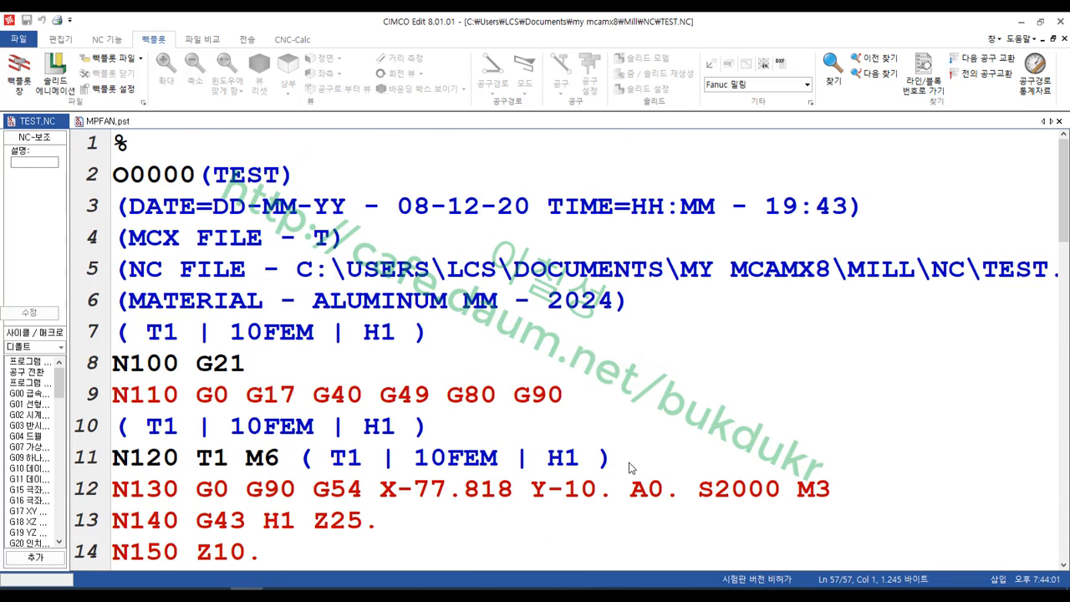
pyautogui.moveTo(631, 468); pyautogui.dragTo(297, 460)
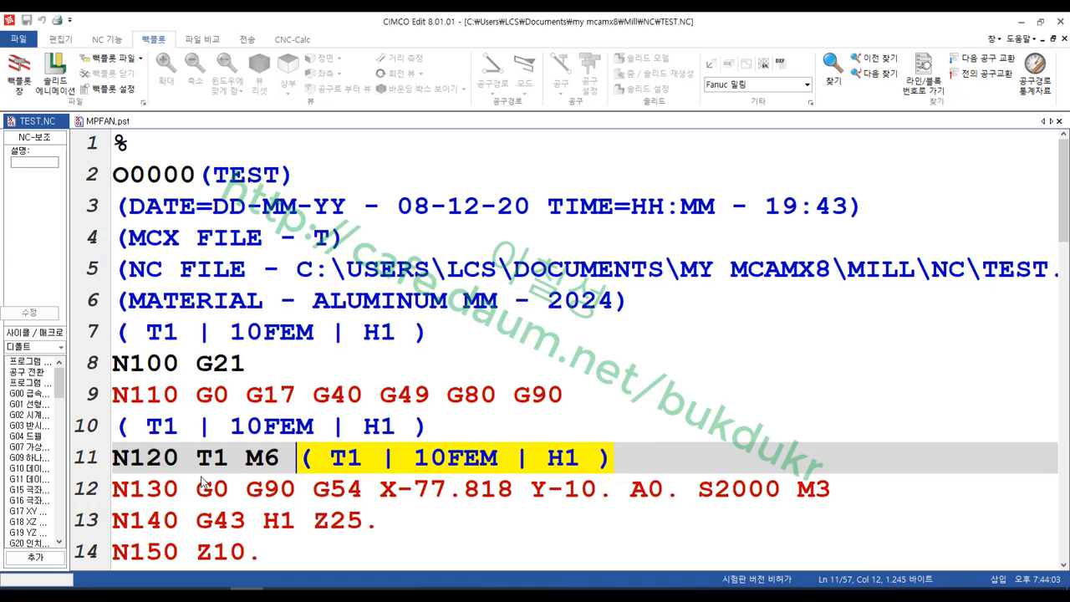
pyautogui.moveTo(196, 460); pyautogui.dragTo(624, 464)
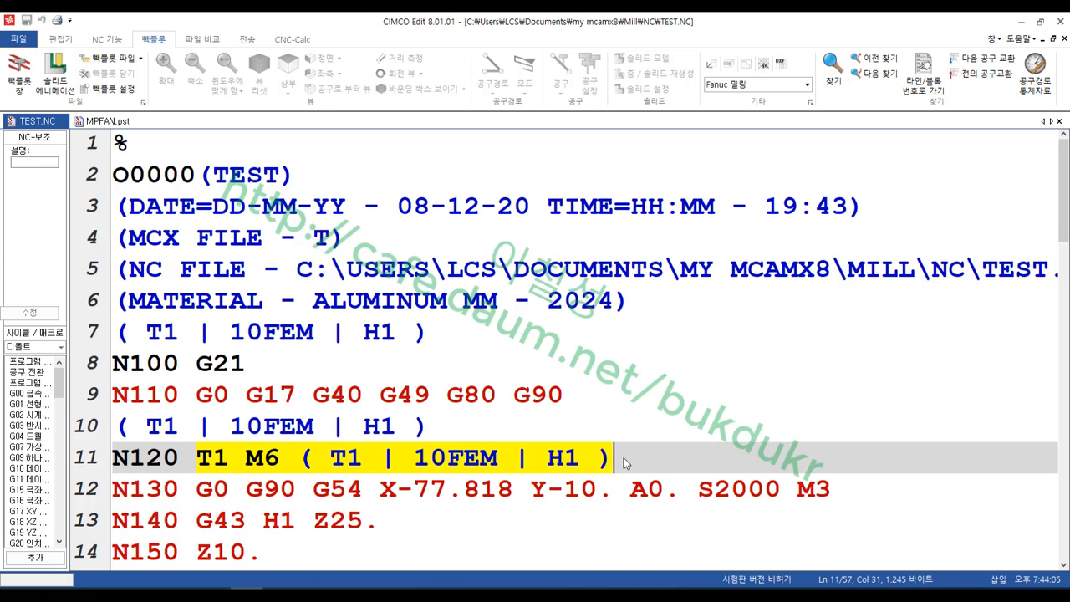
pyautogui.click(777, 378)
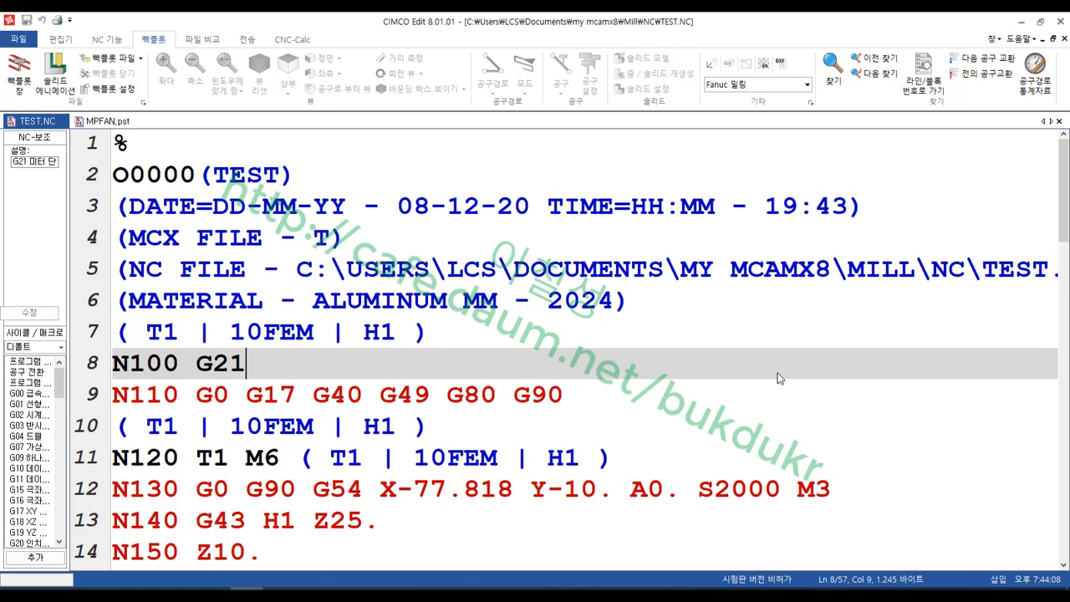
# Step: Delete the pheader$ lines below the DATE/TIME output line, through spaces$ = sav_spc, in MPFAN.pst and save the file
pyautogui.click(621, 301)
pyautogui.moveTo(627, 301); pyautogui.dragTo(34, 216)
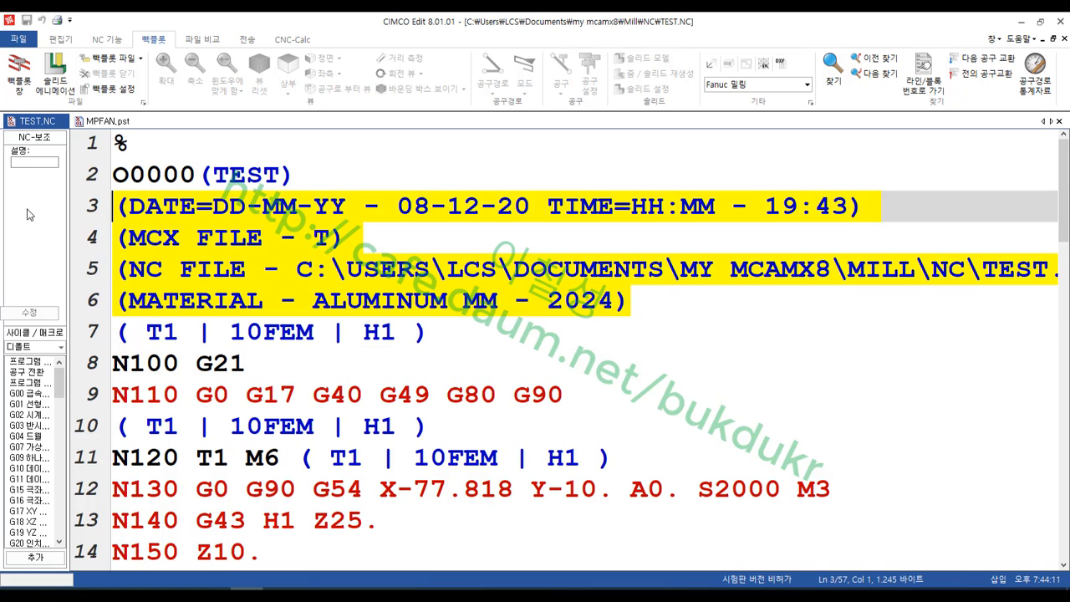
pyautogui.click(107, 121)
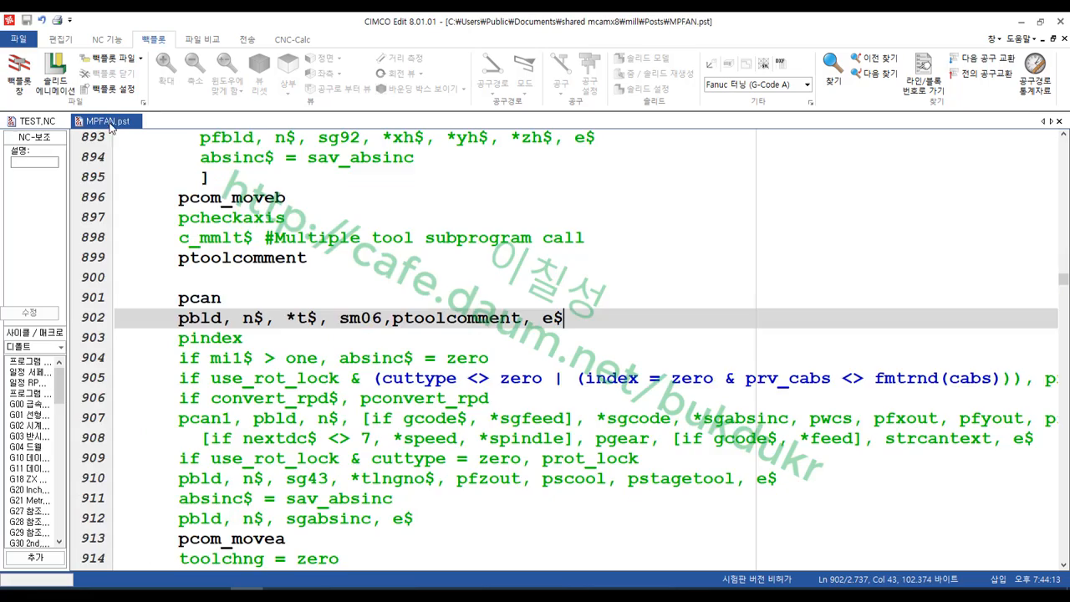
pyautogui.scroll(15, 363, 413)
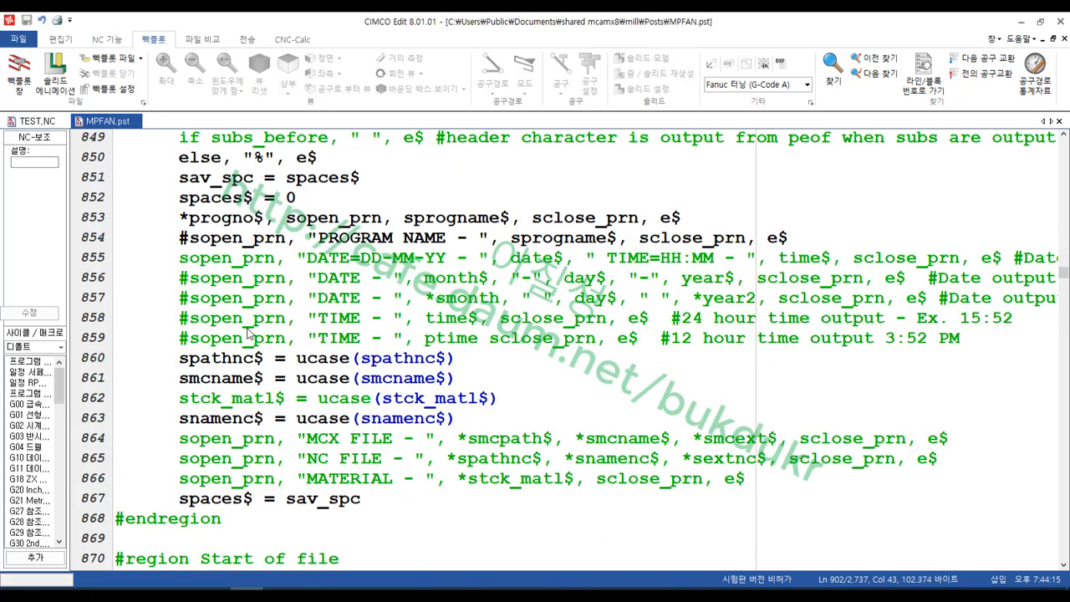
pyautogui.moveTo(366, 498); pyautogui.dragTo(117, 288)
pyautogui.press('Delete')
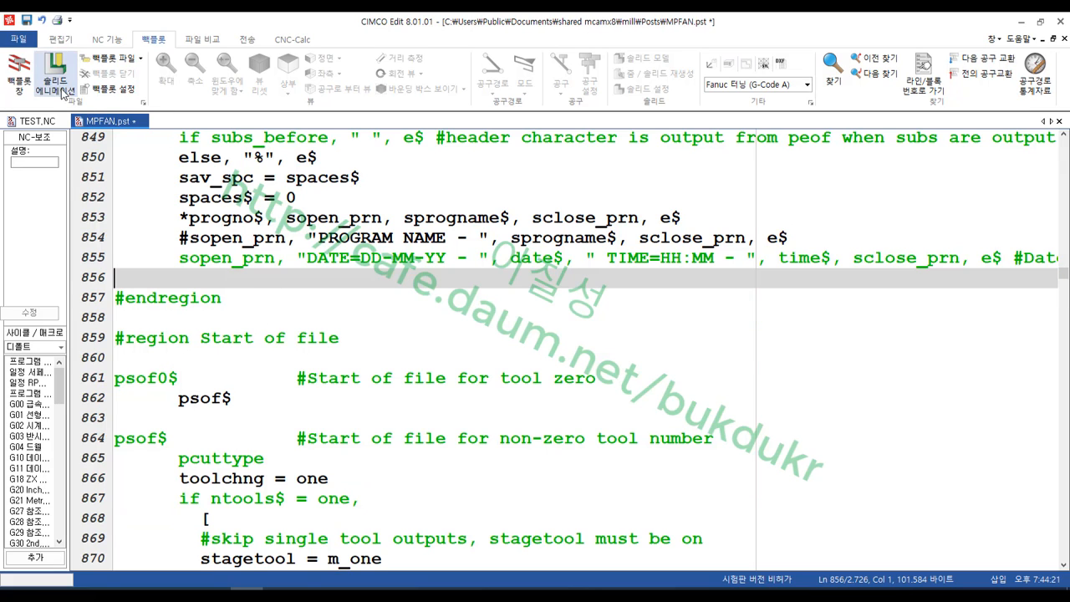
pyautogui.click(28, 20)
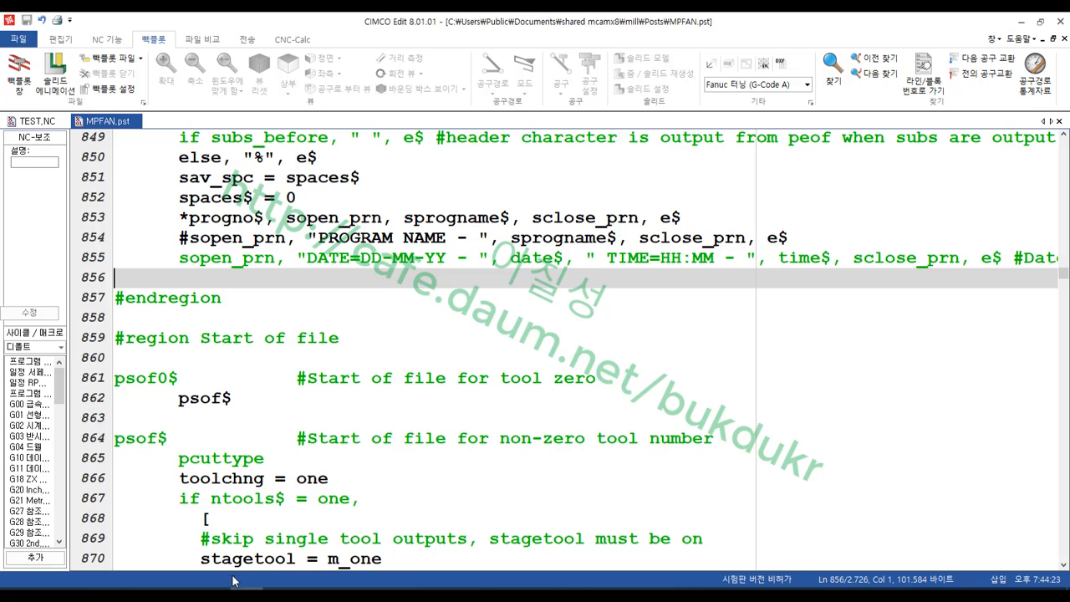
# Step: Post the toolpaths from Mastercam with the shortened header, reload TEST.NC in CIMCO Edit, and review its opening lines
pyautogui.hotkey('alt', 'Tab')
pyautogui.click(123, 191)
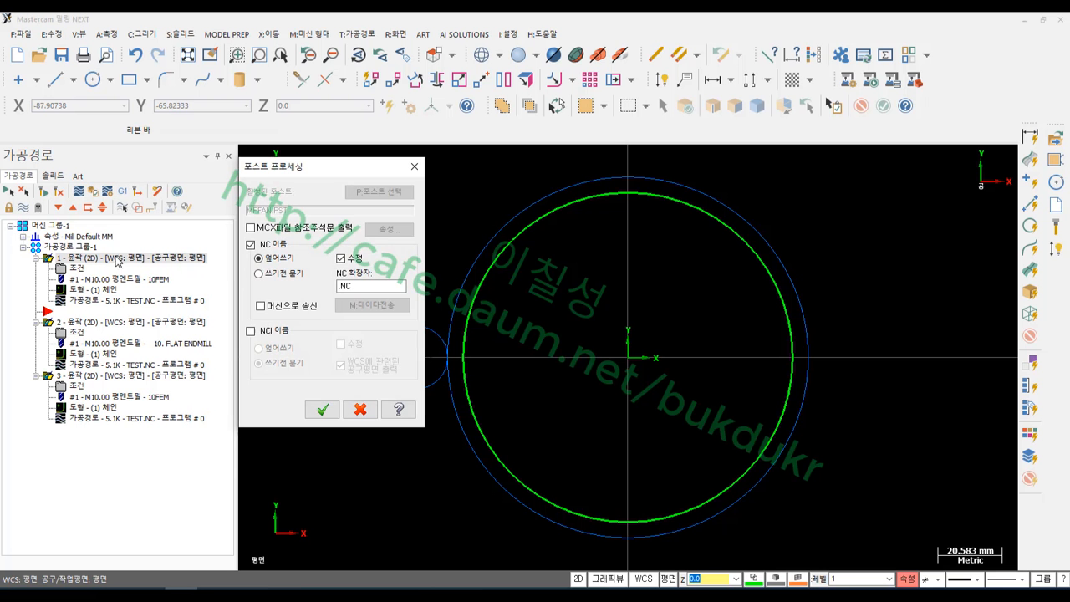
pyautogui.click(323, 408)
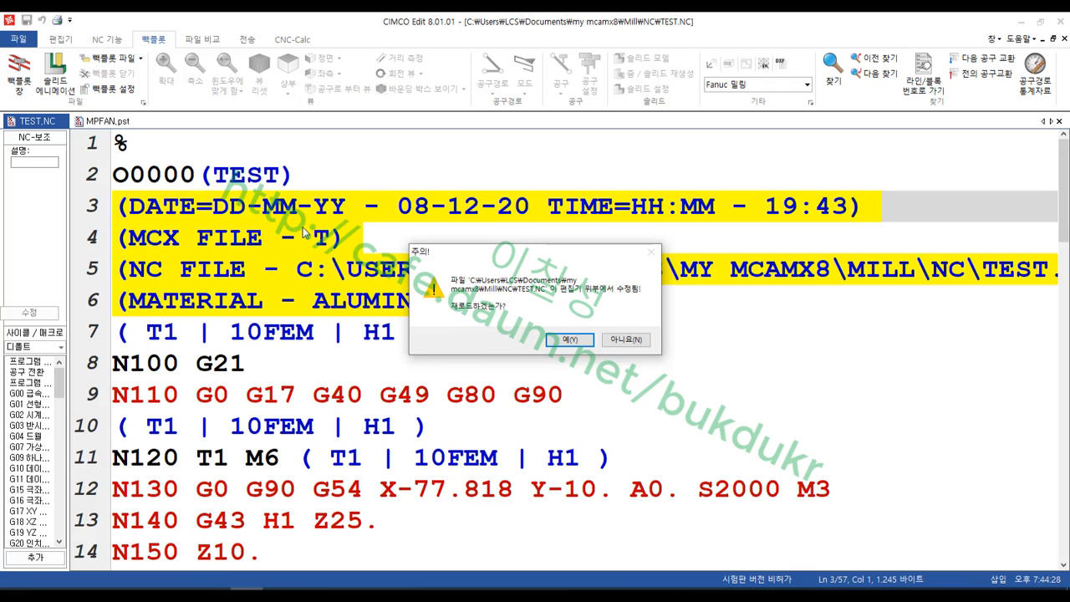
pyautogui.click(569, 339)
pyautogui.scroll(13, 660, 376)
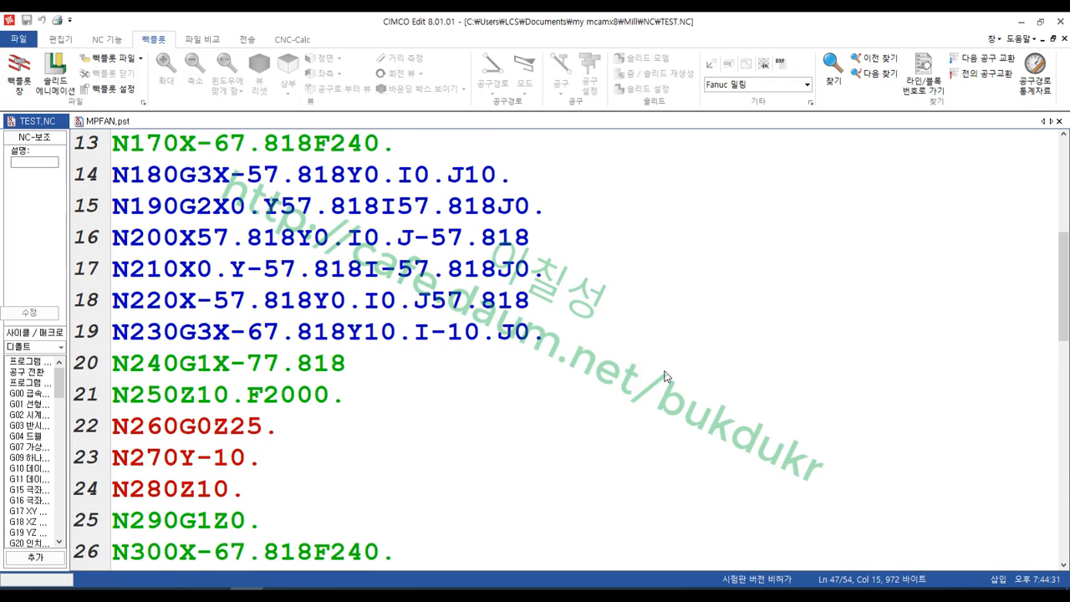
pyautogui.click(917, 209)
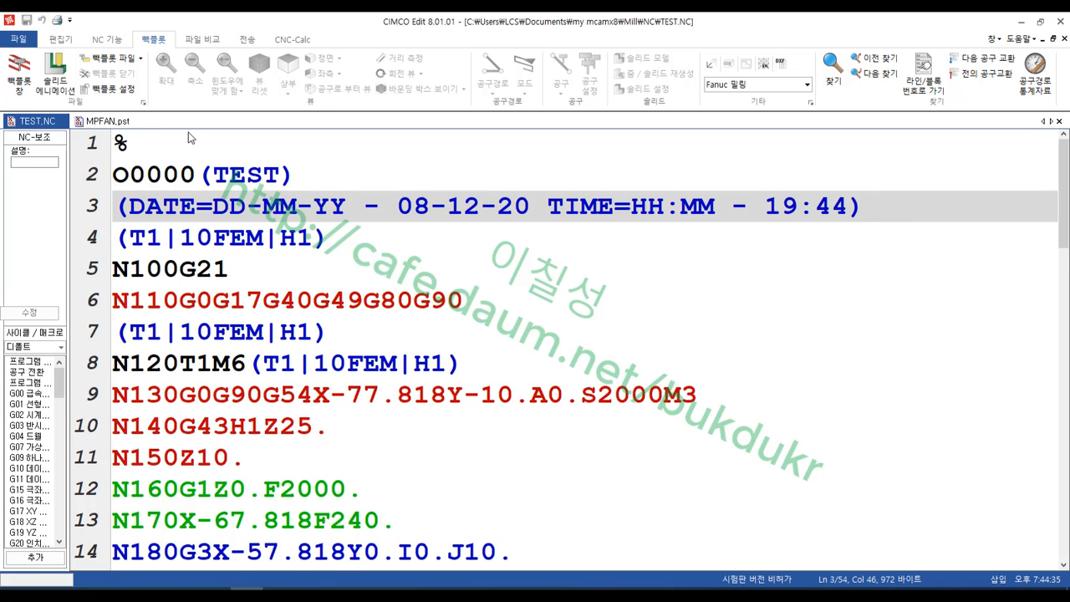
# Step: Comment out the DATE/TIME output line in pheader$ of MPFAN.pst with a # before sopen_prn
pyautogui.click(107, 121)
pyautogui.click(420, 301)
pyautogui.scroll(3, 419, 311)
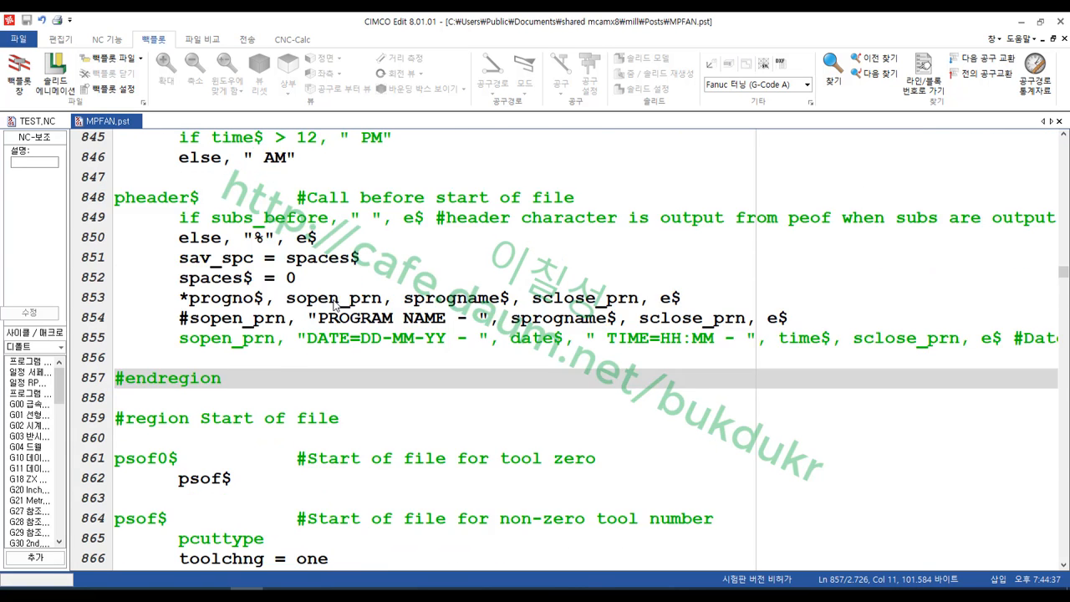
pyautogui.click(359, 426)
pyautogui.click(179, 421)
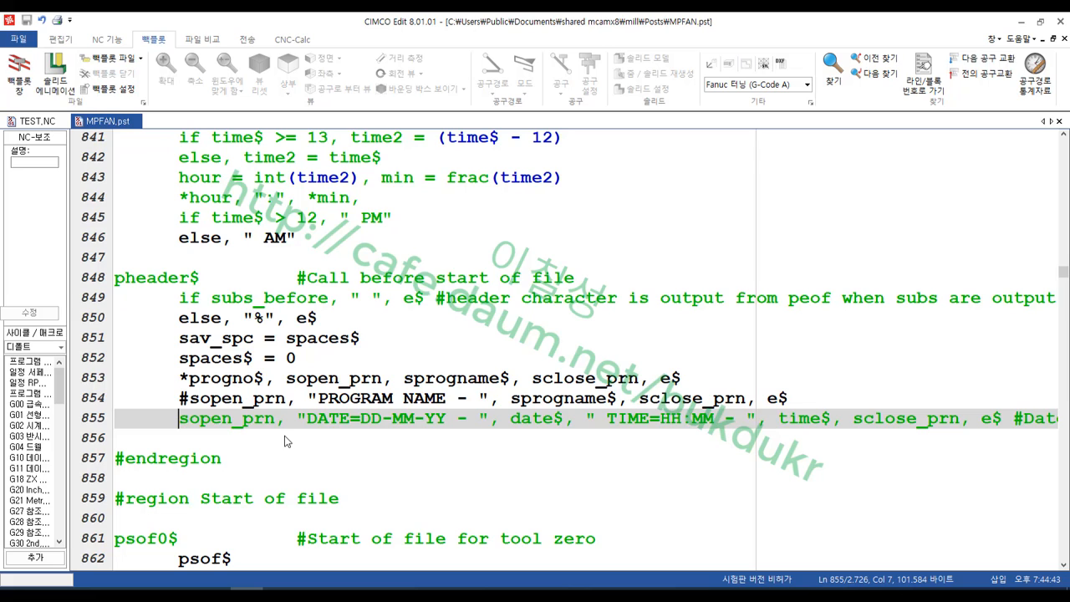
pyautogui.write('#')
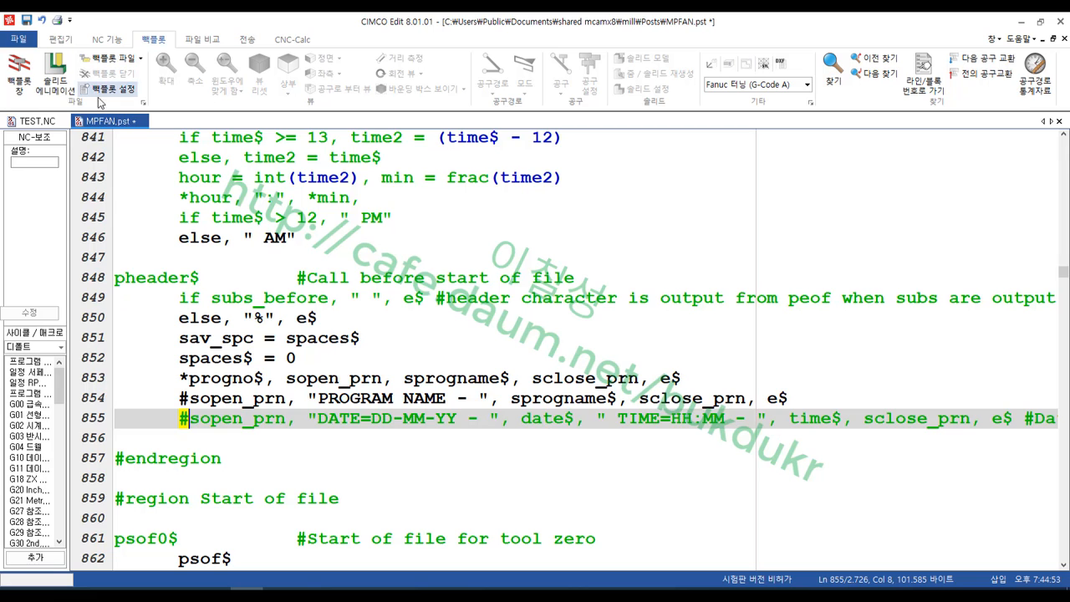
# Step: Examine the N sequence numbers in TEST.NC and expand the machine group properties in Mastercam
pyautogui.click(44, 122)
pyautogui.press('Down')
pyautogui.press('Down')
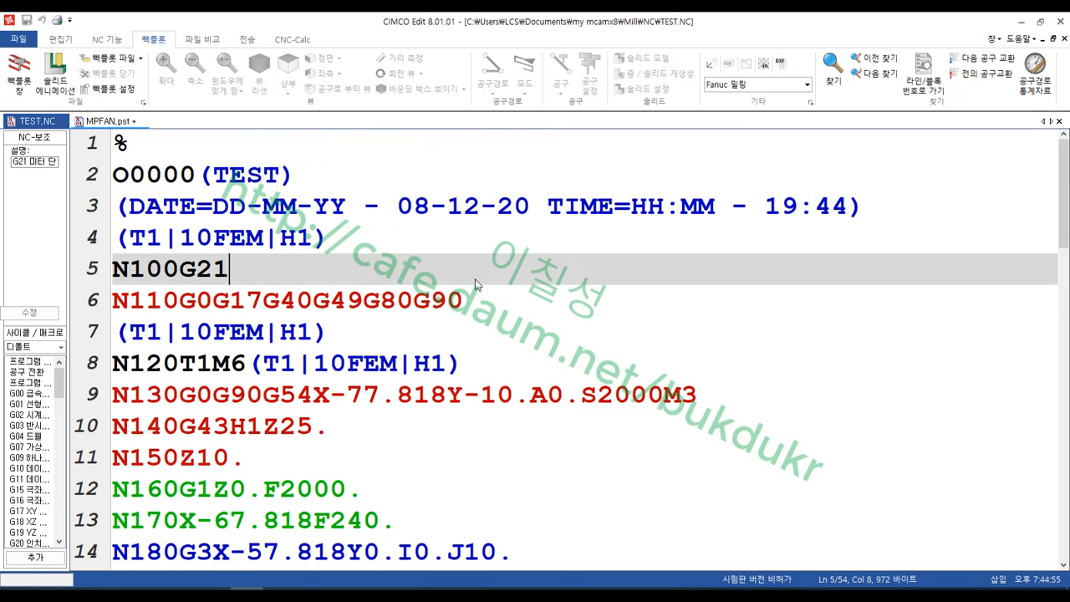
pyautogui.scroll(-3, 403, 311)
pyautogui.doubleClick(174, 342)
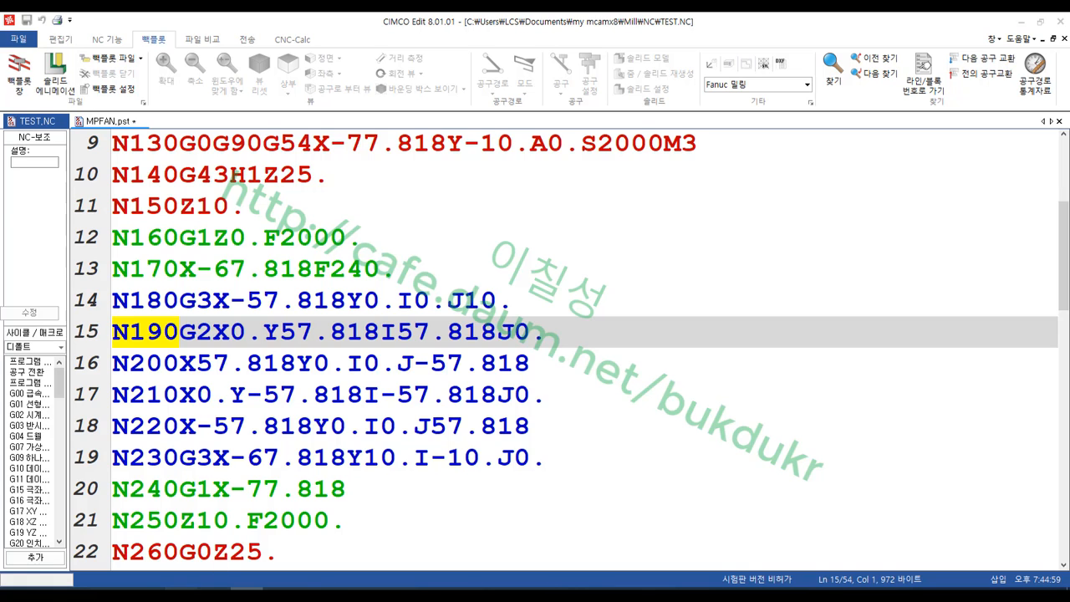
pyautogui.click(182, 592)
pyautogui.doubleClick(70, 239)
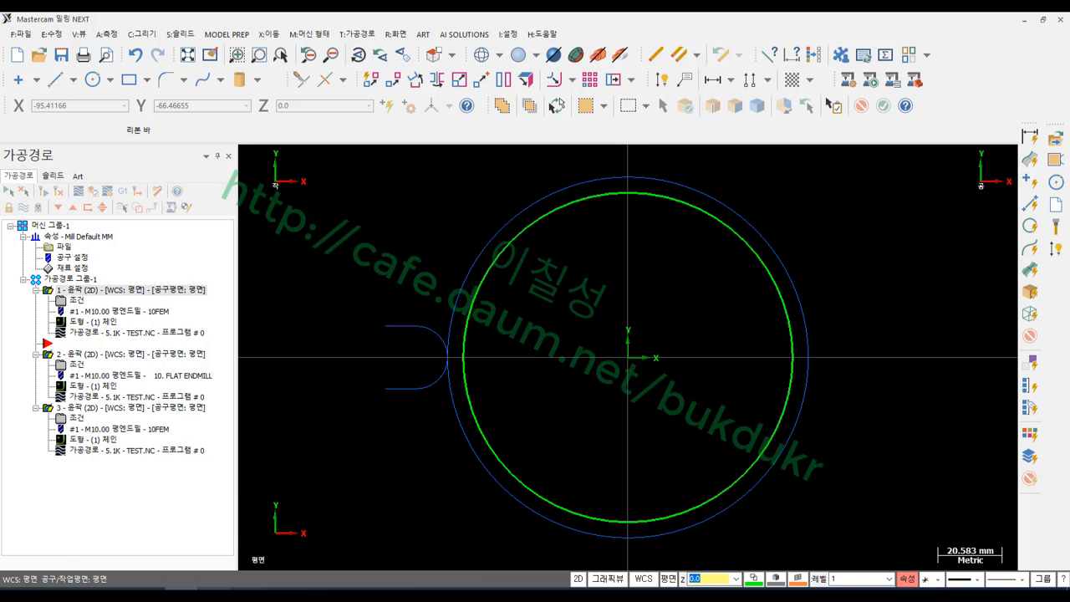
pyautogui.click(249, 592)
pyautogui.click(486, 228)
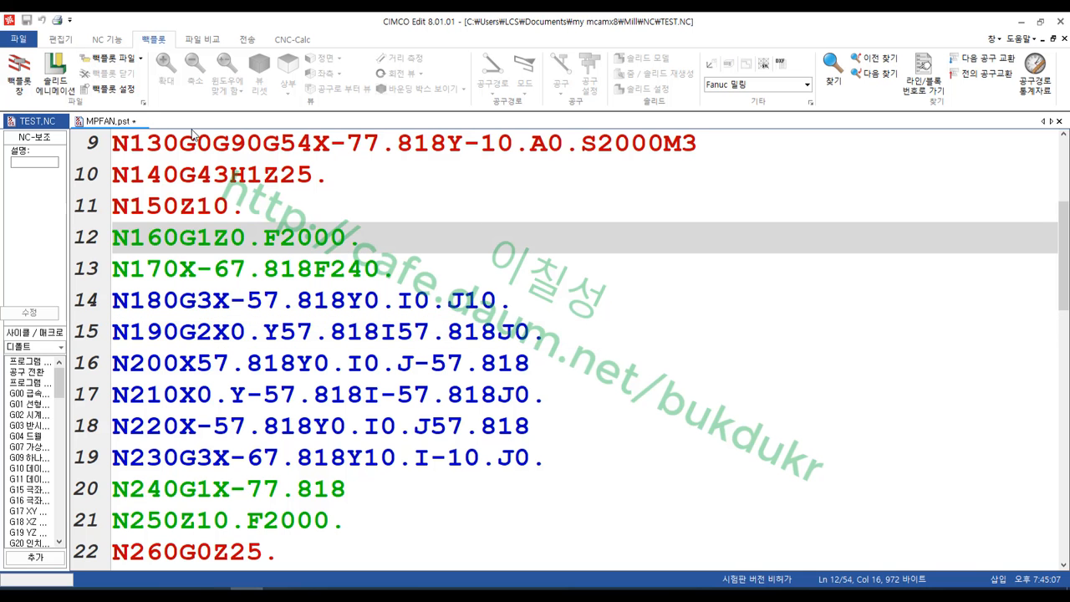
# Step: Replace every "n$," in MPFAN.pst with nothing to remove sequence-number output, and save the file
pyautogui.click(109, 121)
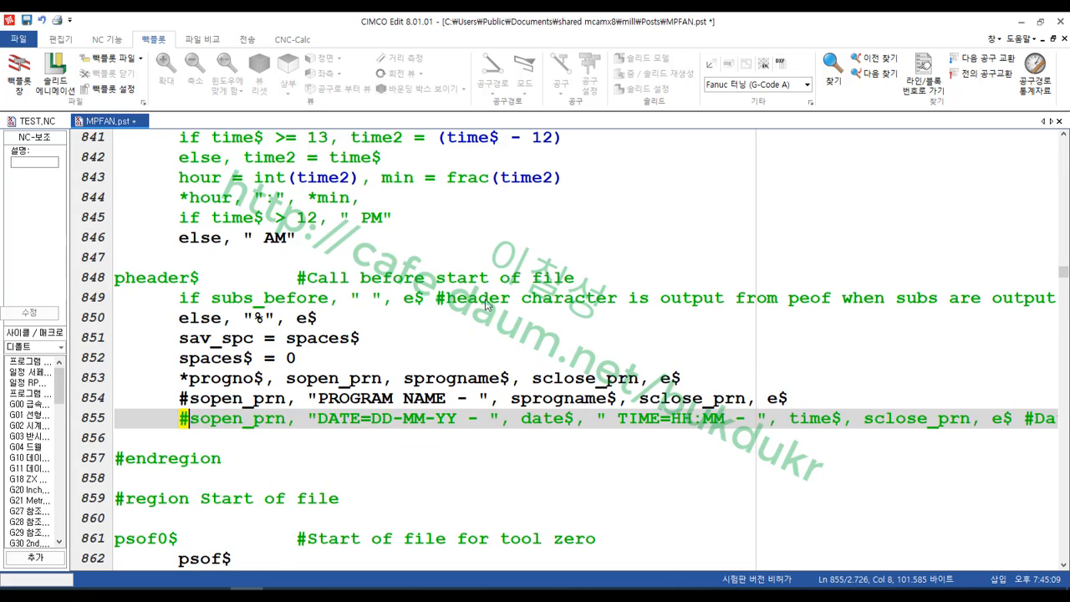
pyautogui.scroll(-9, 487, 304)
pyautogui.moveTo(276, 366); pyautogui.dragTo(307, 366)
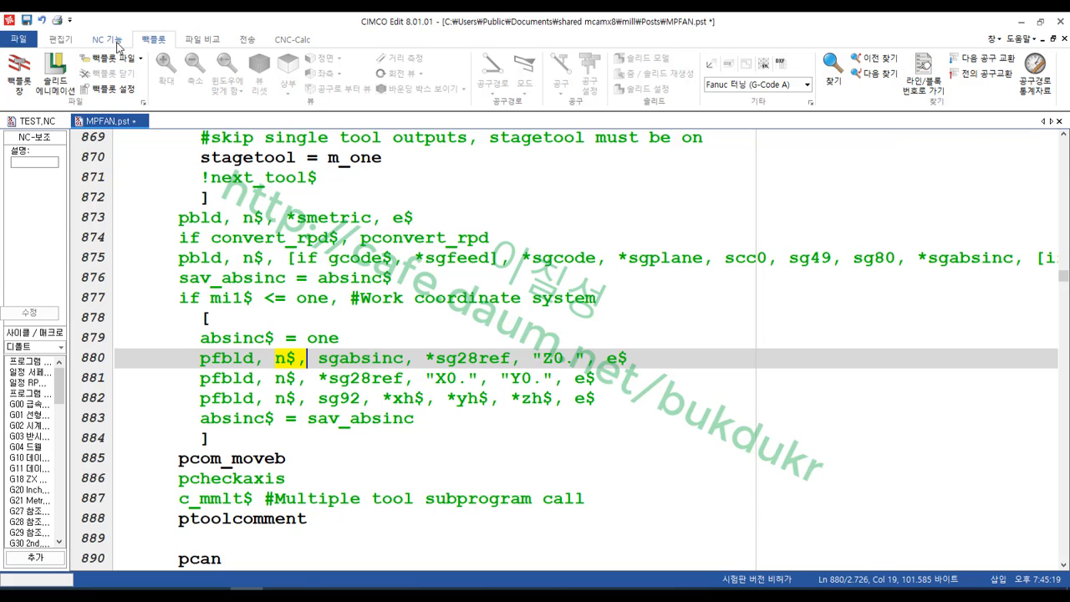
pyautogui.click(71, 39)
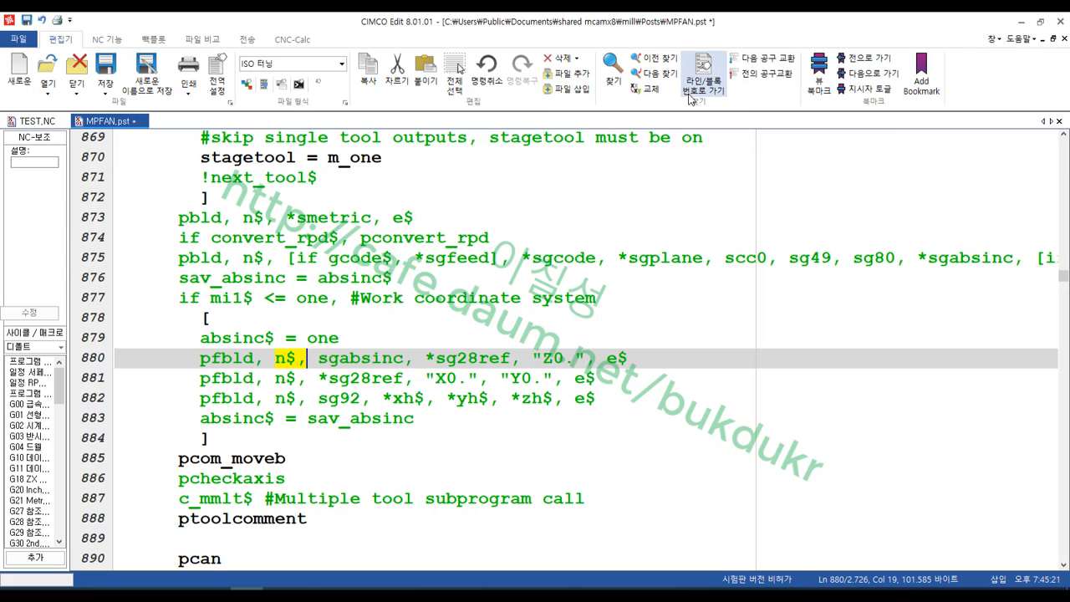
pyautogui.click(651, 88)
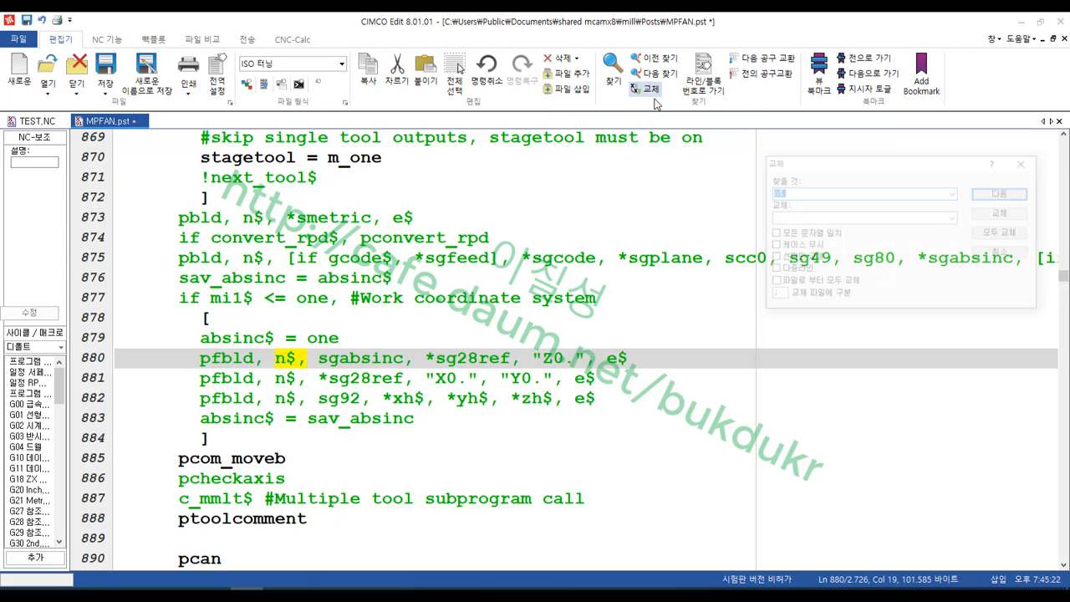
pyautogui.click(814, 219)
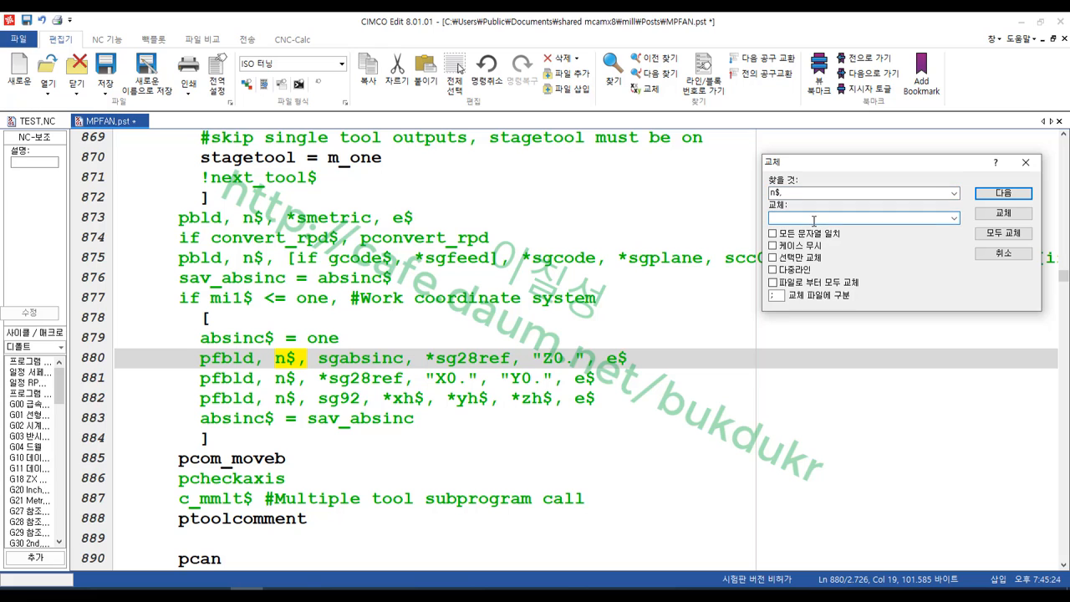
pyautogui.click(1003, 232)
pyautogui.click(547, 335)
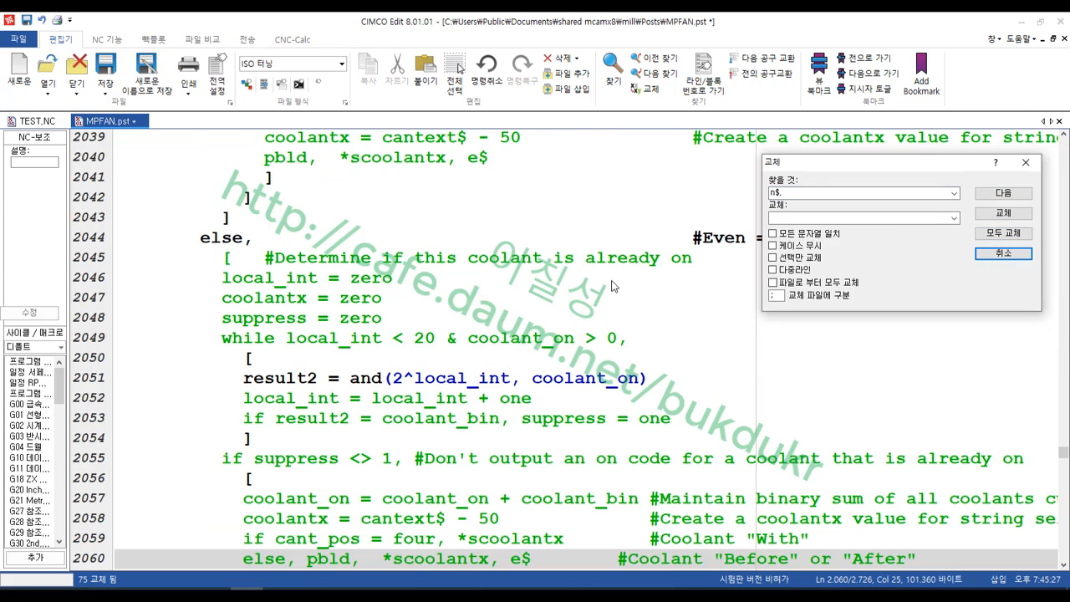
pyautogui.click(621, 201)
pyautogui.click(1013, 255)
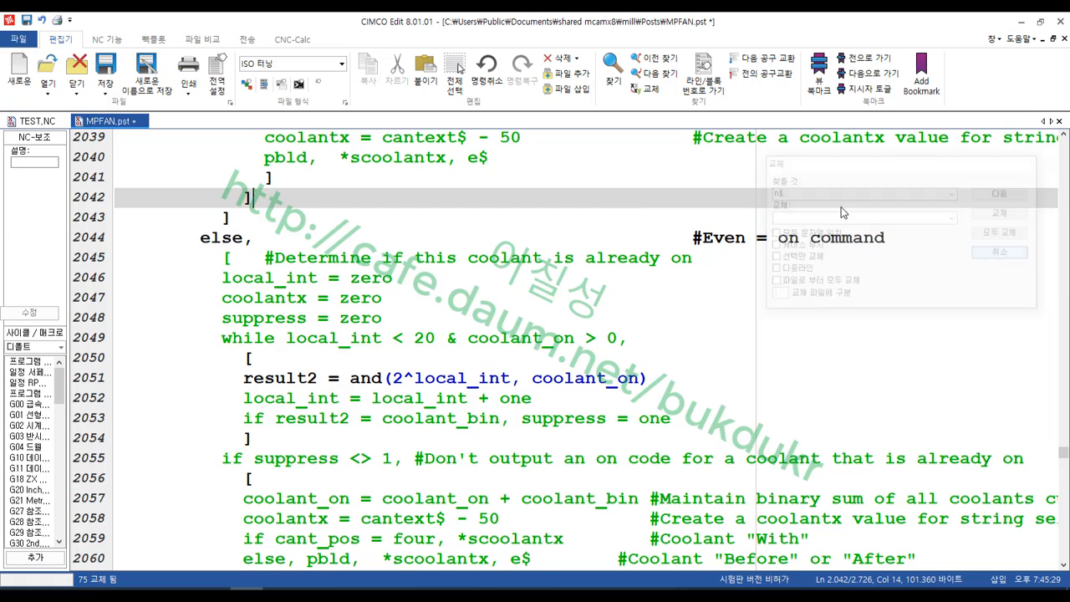
pyautogui.click(105, 69)
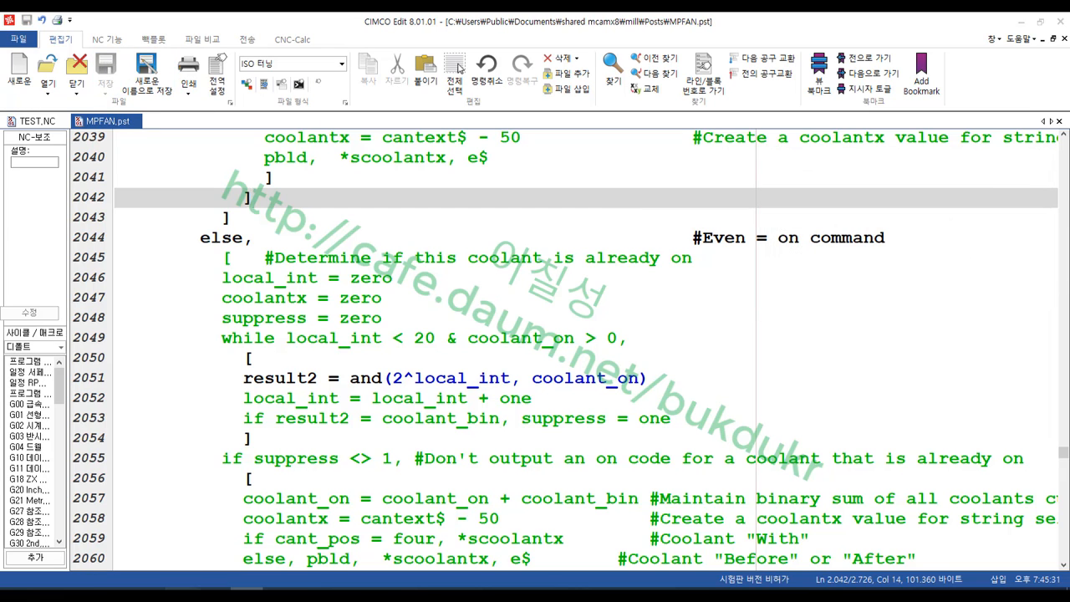
# Step: Post the toolpaths from Mastercam without sequence numbers, reload TEST.NC in CIMCO Edit, and review the program start
pyautogui.click(182, 588)
pyautogui.click(127, 194)
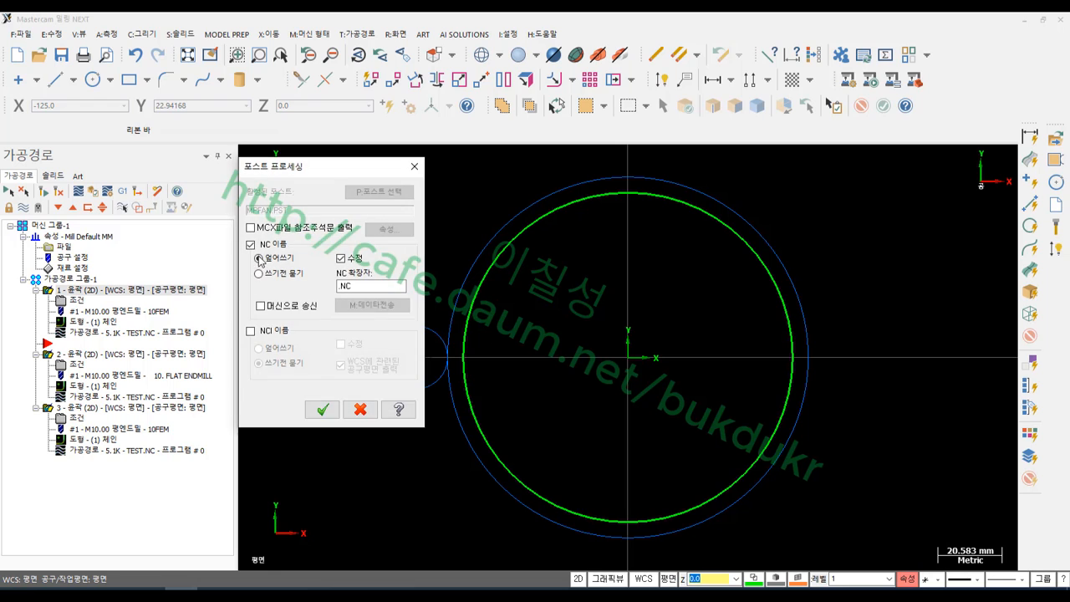
pyautogui.click(321, 407)
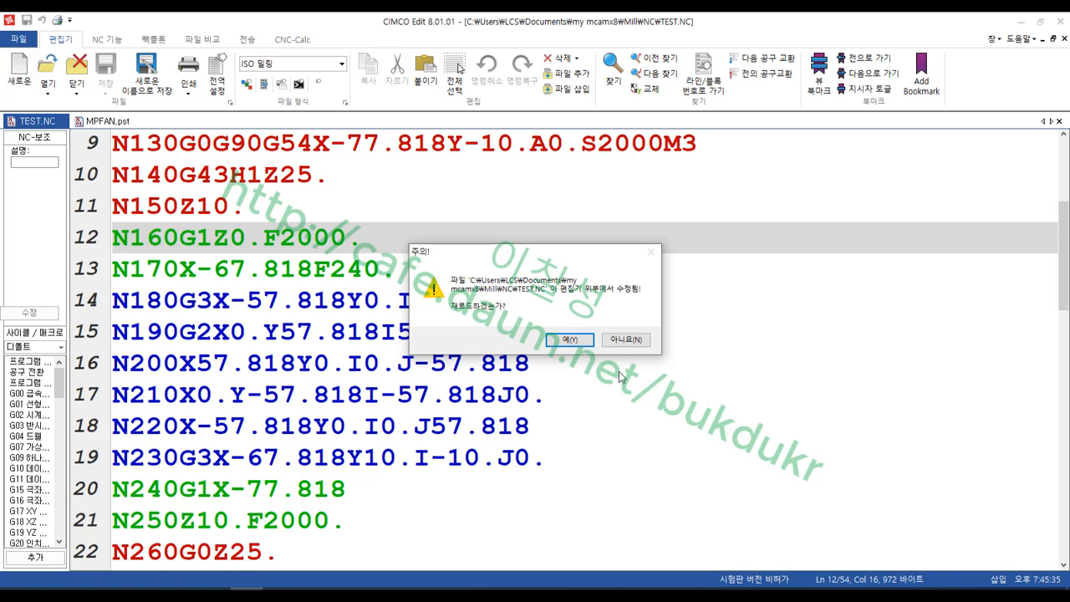
pyautogui.click(589, 341)
pyautogui.scroll(13, 844, 381)
pyautogui.click(903, 280)
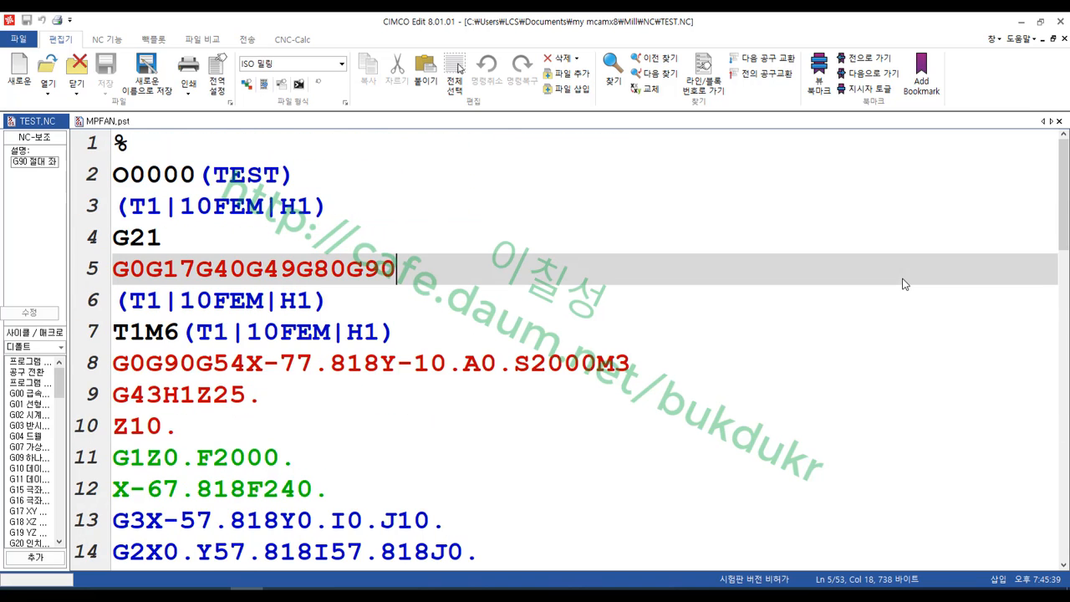
# Step: Compare the standalone tool comment above T1M6 in TEST.NC with the comment on the T1M6 line itself
pyautogui.click(899, 343)
pyautogui.moveTo(339, 298); pyautogui.dragTo(94, 303)
pyautogui.moveTo(404, 336); pyautogui.dragTo(189, 345)
pyautogui.click(796, 332)
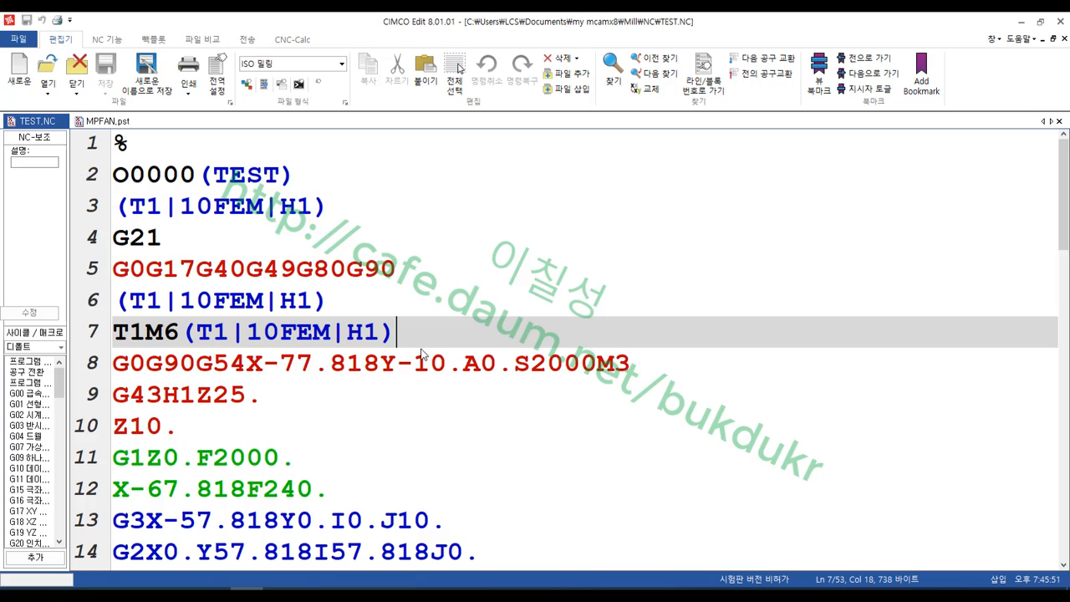
pyautogui.moveTo(337, 303); pyautogui.dragTo(107, 302)
pyautogui.click(285, 339)
# Step: In MPFAN.pst, comment out the standalone ptoolcomment line above pcan and the "pbld, *t$, sm06,ptoolcomment, e$" line with a #
pyautogui.hotkey('ctrl', 'Tab')
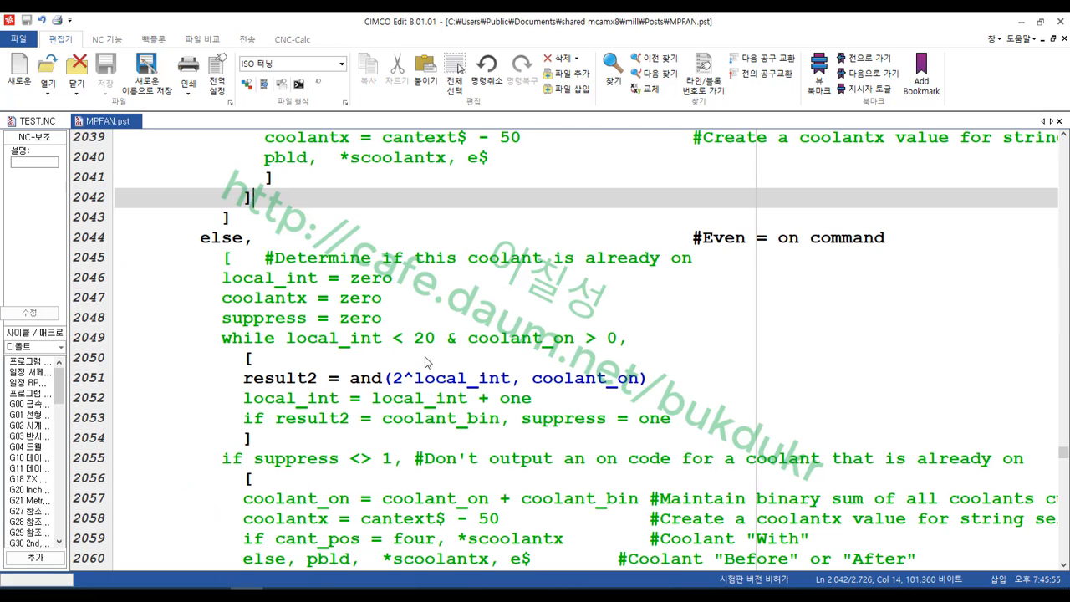
pyautogui.scroll(8, 424, 362)
pyautogui.scroll(7, 424, 361)
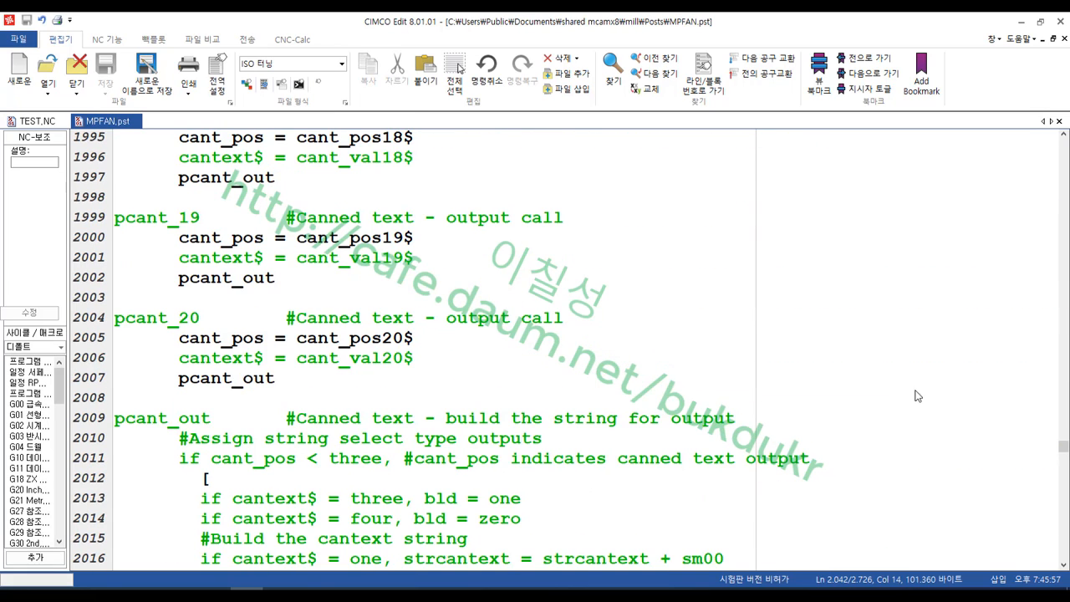
pyautogui.moveTo(1063, 447); pyautogui.dragTo(1043, 312)
pyautogui.scroll(19, 781, 351)
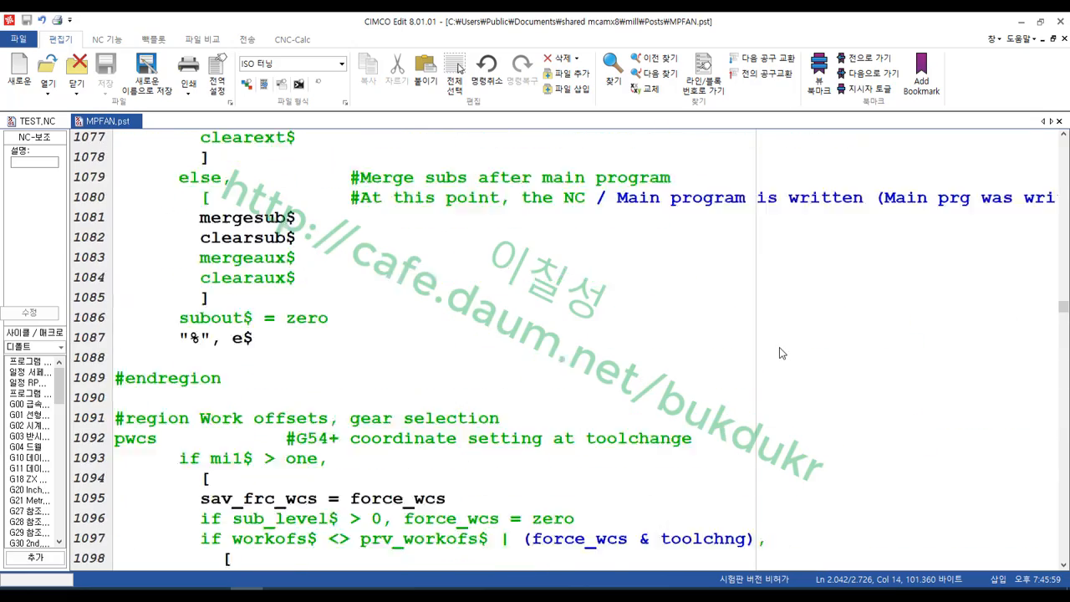
pyautogui.scroll(-8, 786, 356)
pyautogui.scroll(-3, 784, 355)
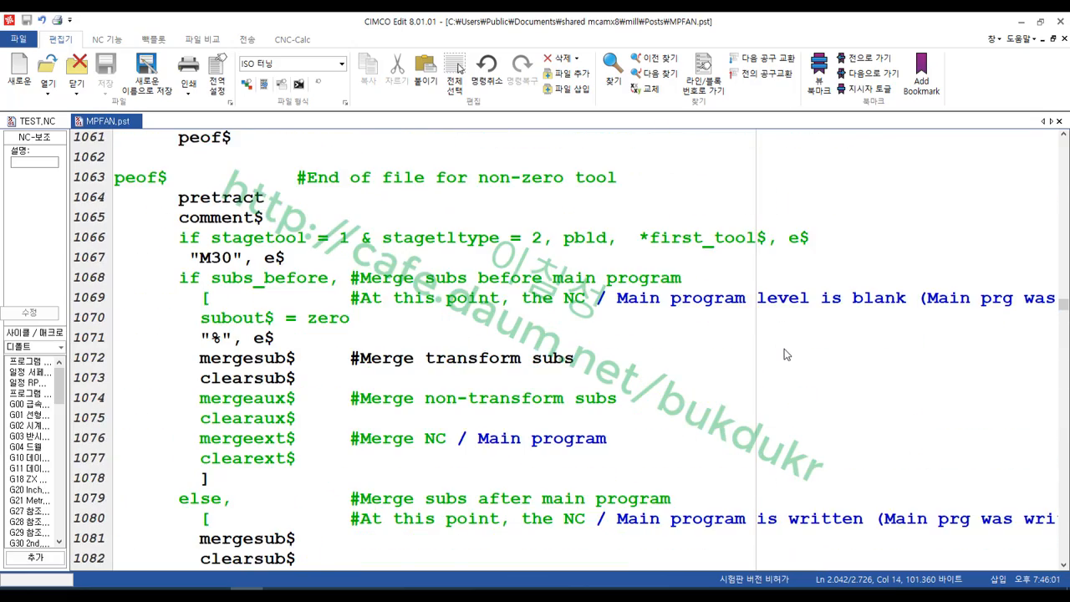
pyautogui.scroll(20, 784, 356)
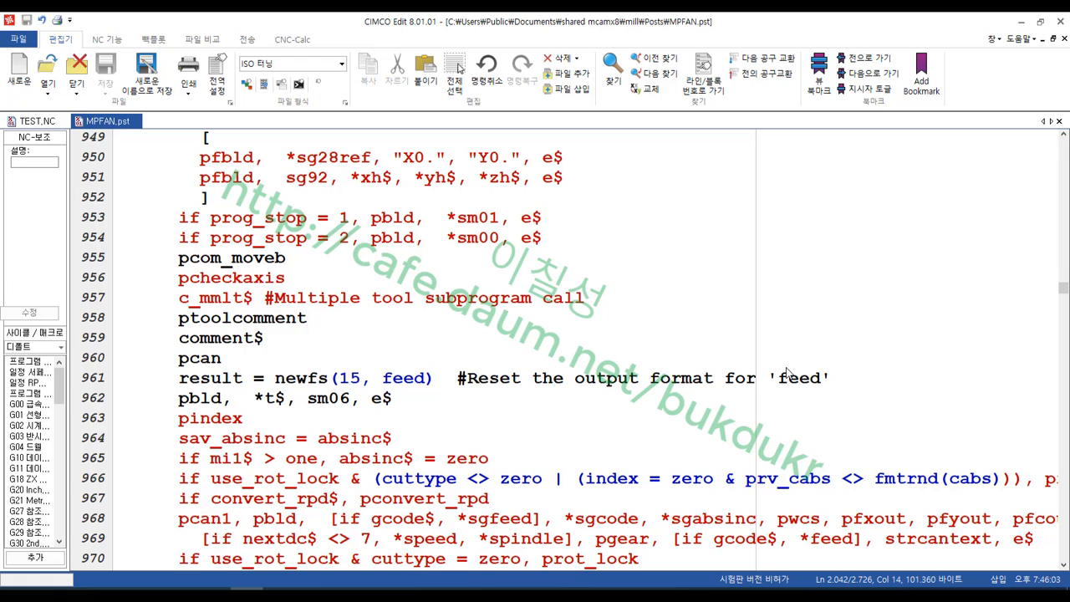
pyautogui.scroll(12, 469, 401)
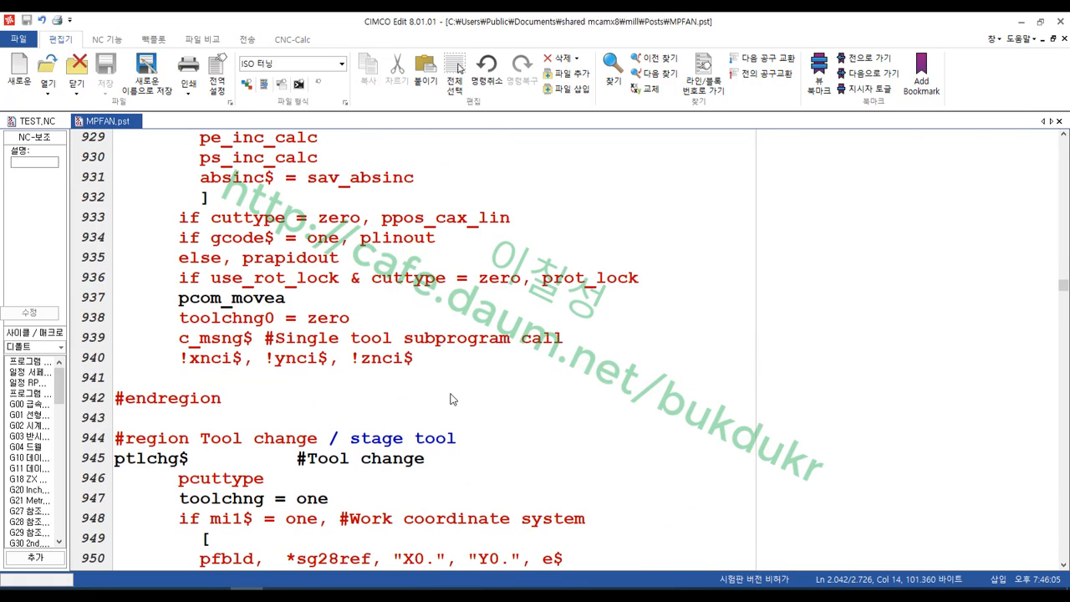
pyautogui.scroll(3, 449, 399)
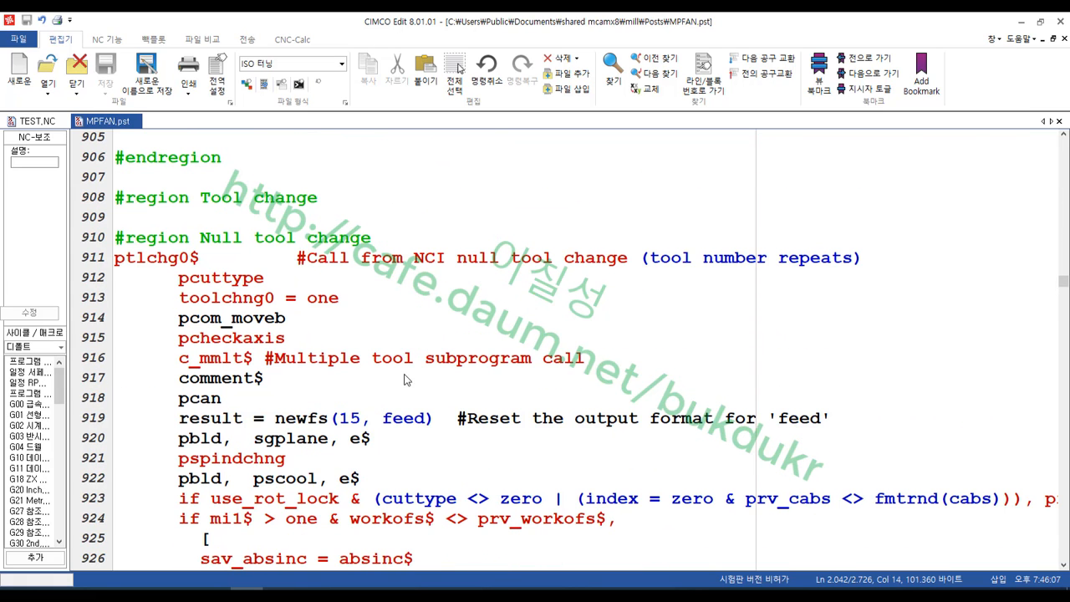
pyautogui.scroll(10, 351, 377)
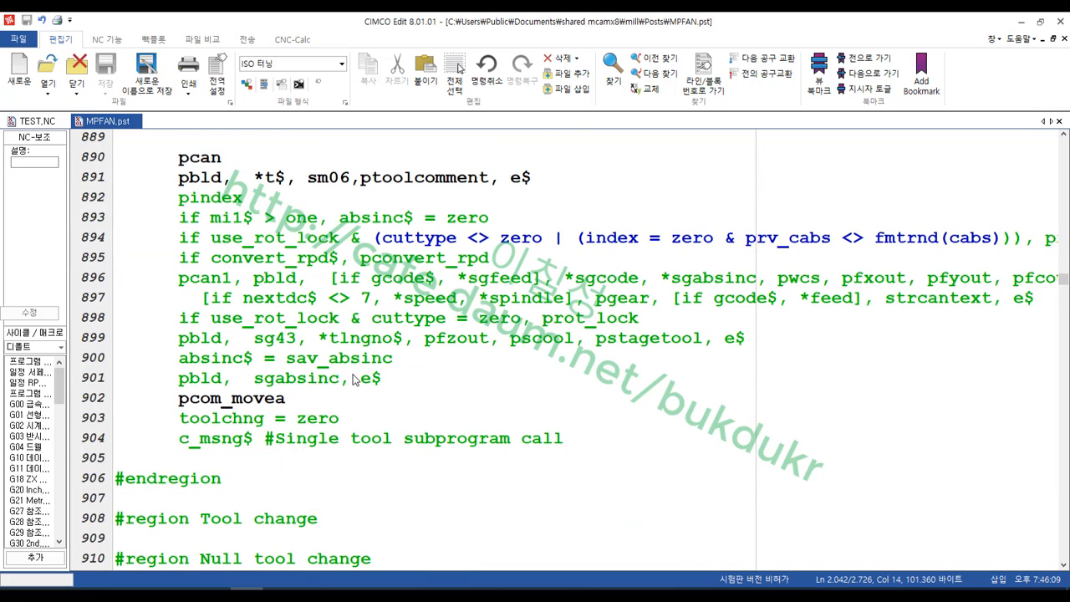
pyautogui.scroll(-3, 356, 376)
pyautogui.click(383, 344)
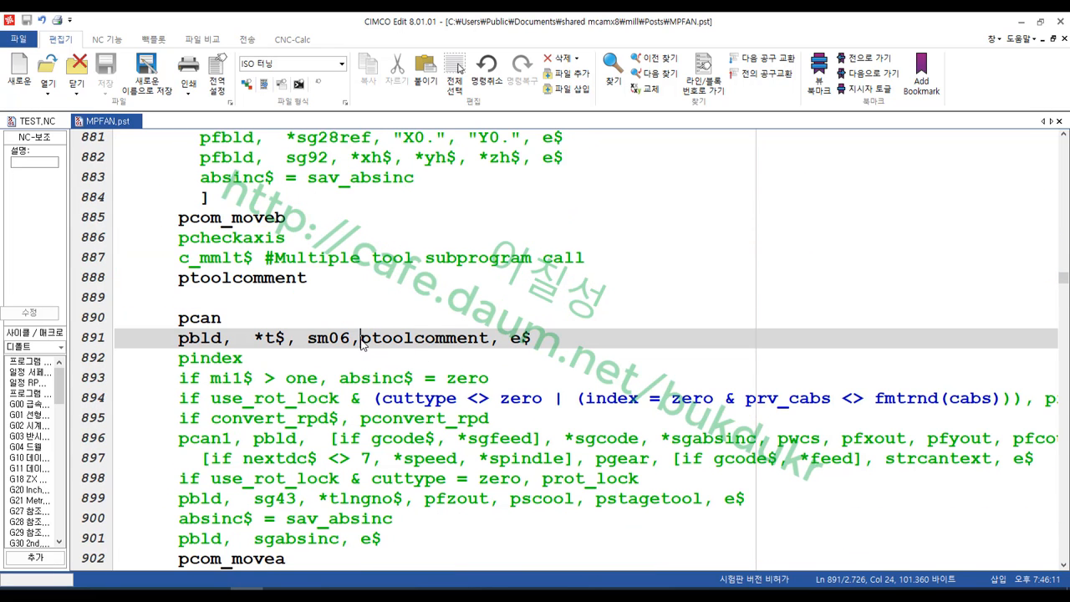
pyautogui.doubleClick(383, 344)
pyautogui.click(178, 282)
pyautogui.moveTo(178, 282); pyautogui.dragTo(309, 286)
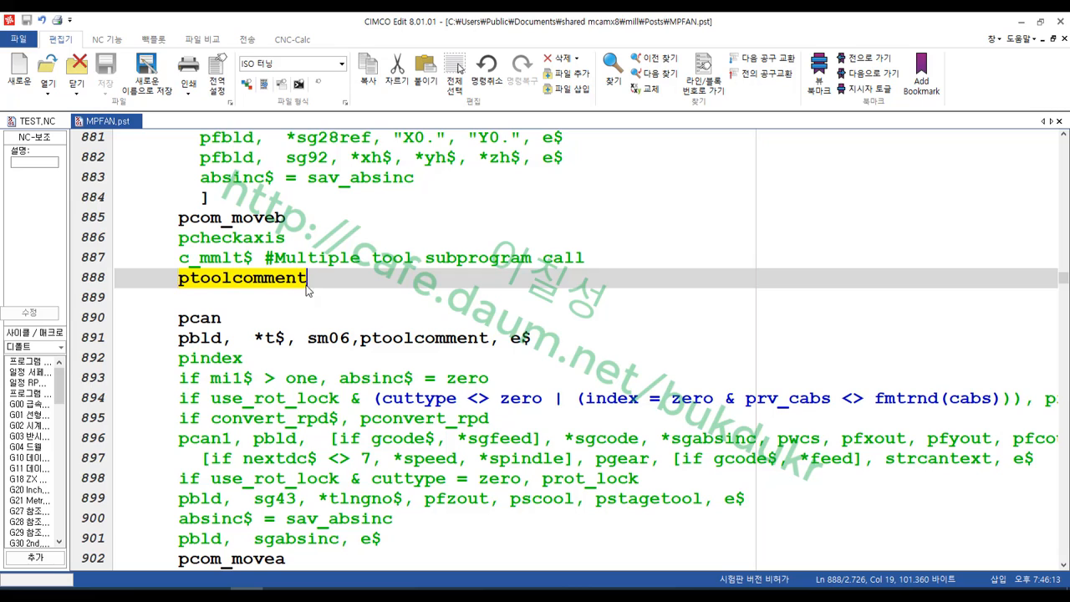
pyautogui.click(178, 283)
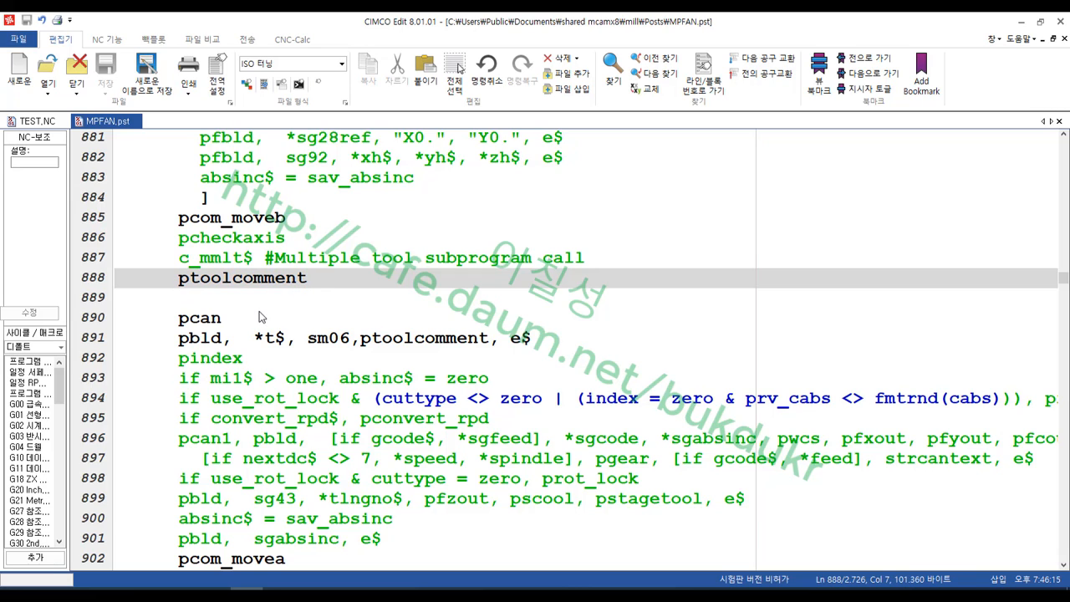
pyautogui.write('#')
pyautogui.click(373, 282)
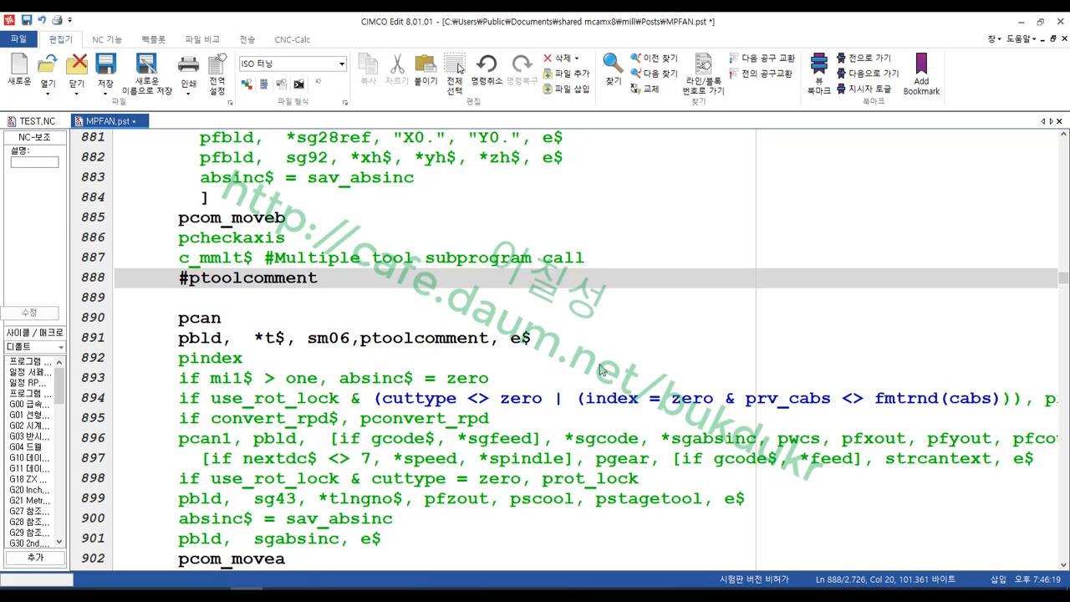
# Step: Turn off the rotary output that produces A0. in TEST.NC by setting rot_on_x to 0 in MPFAN.pst's Rotary Axis Settings, and save
pyautogui.click(35, 121)
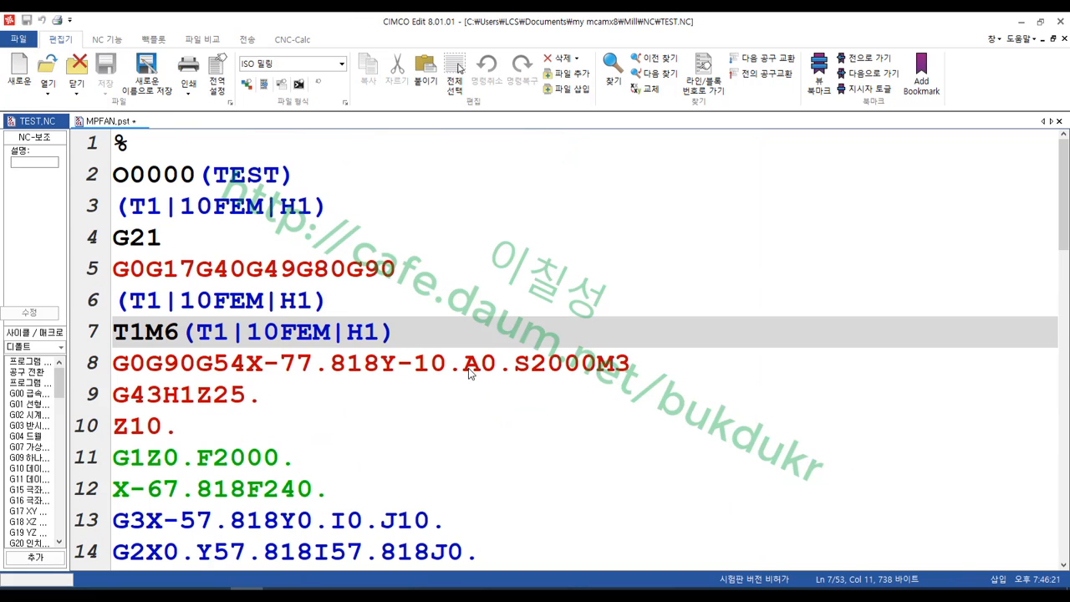
pyautogui.moveTo(464, 368); pyautogui.dragTo(513, 368)
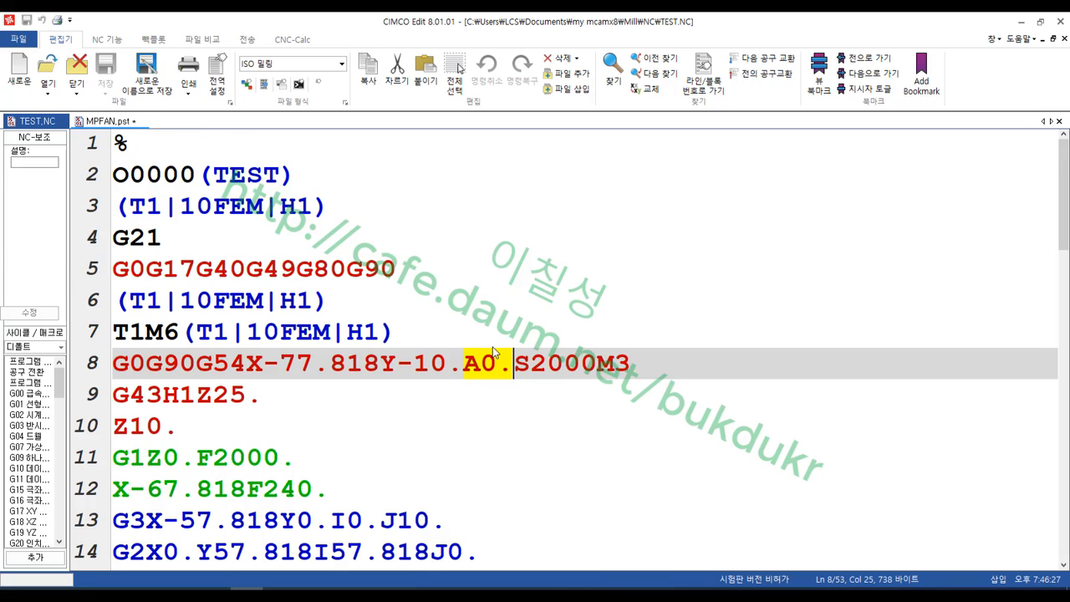
pyautogui.click(108, 121)
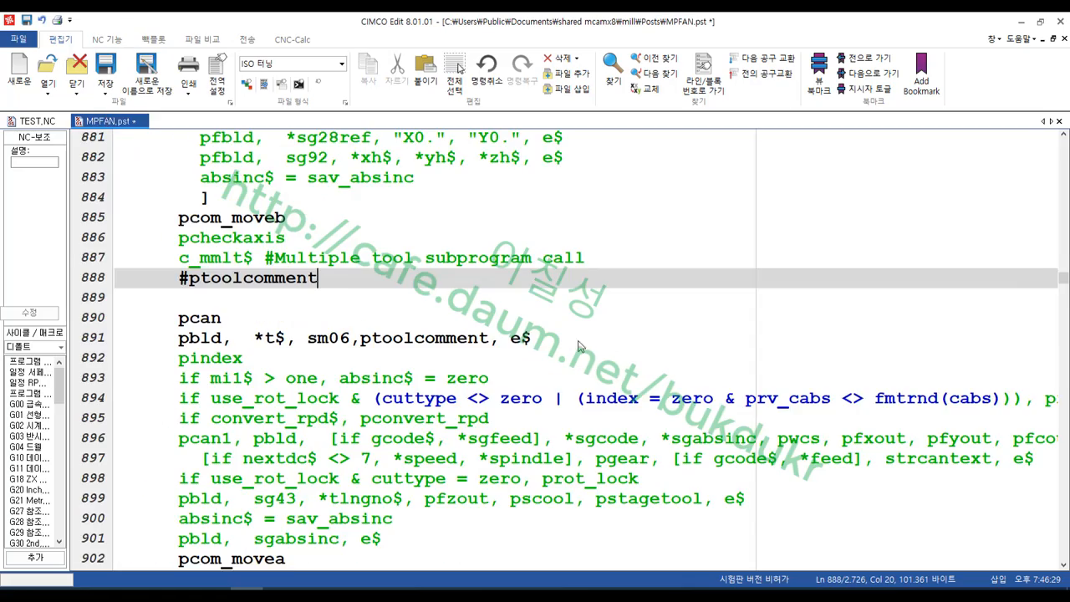
pyautogui.scroll(20, 980, 379)
pyautogui.moveTo(1063, 269); pyautogui.dragTo(1058, 183)
pyautogui.scroll(7, 541, 332)
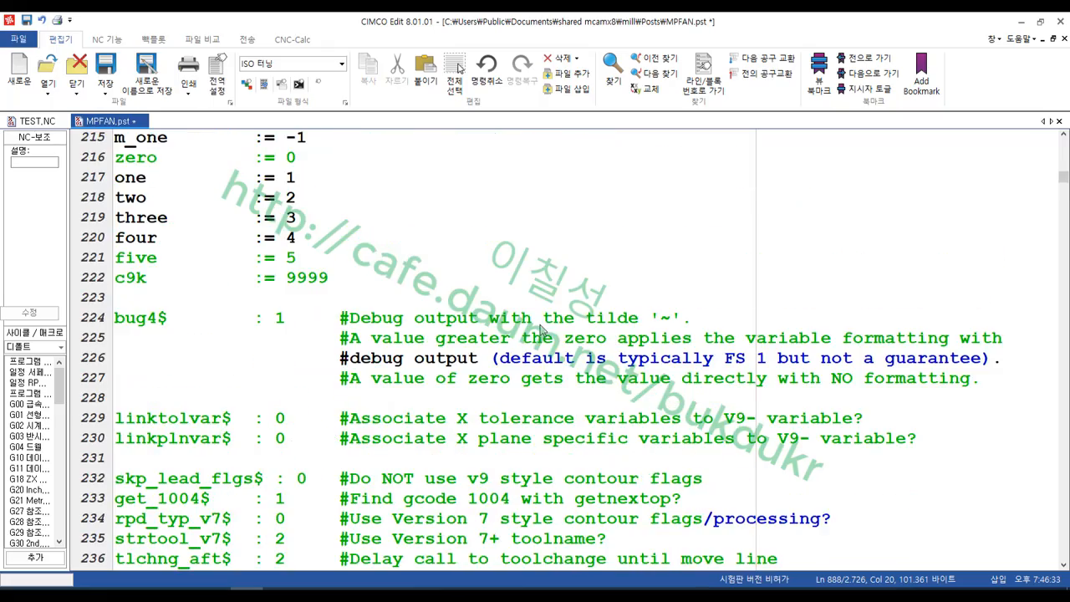
pyautogui.scroll(20, 542, 331)
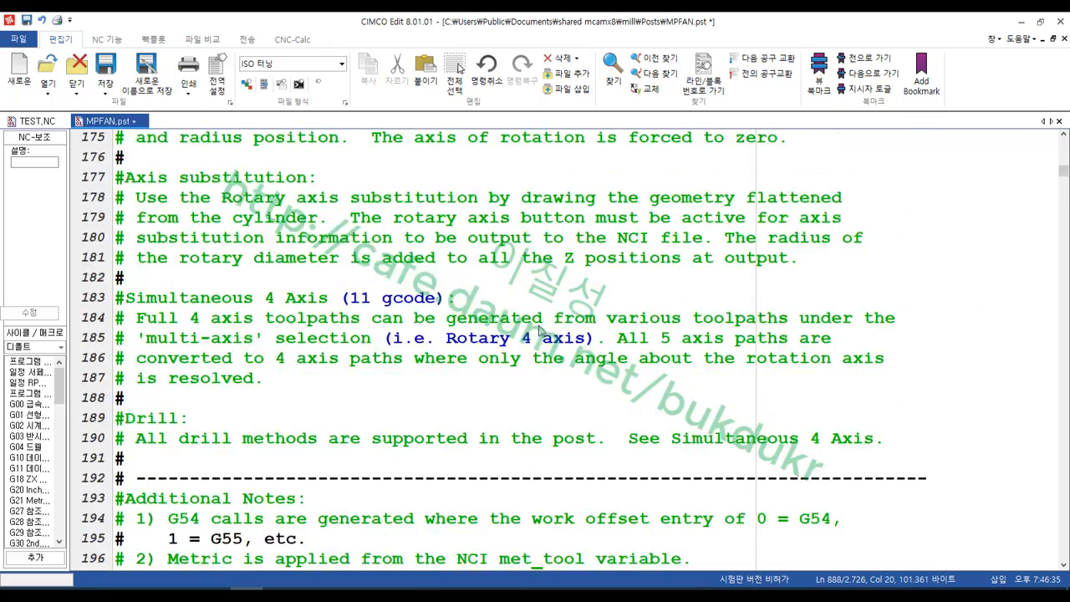
pyautogui.scroll(7, 550, 335)
pyautogui.scroll(-20, 552, 336)
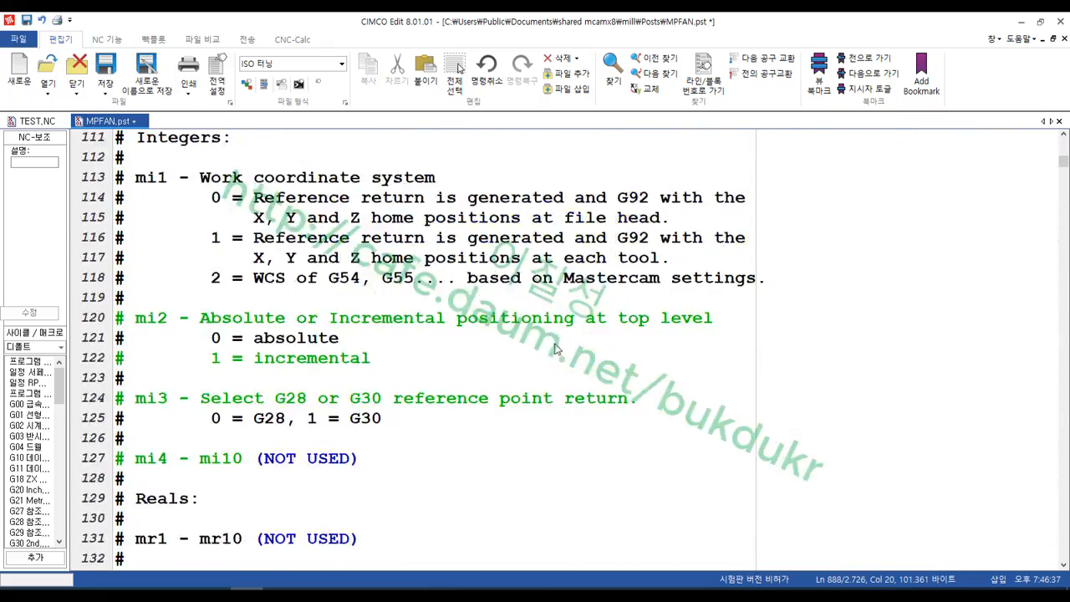
pyautogui.scroll(-13, 559, 341)
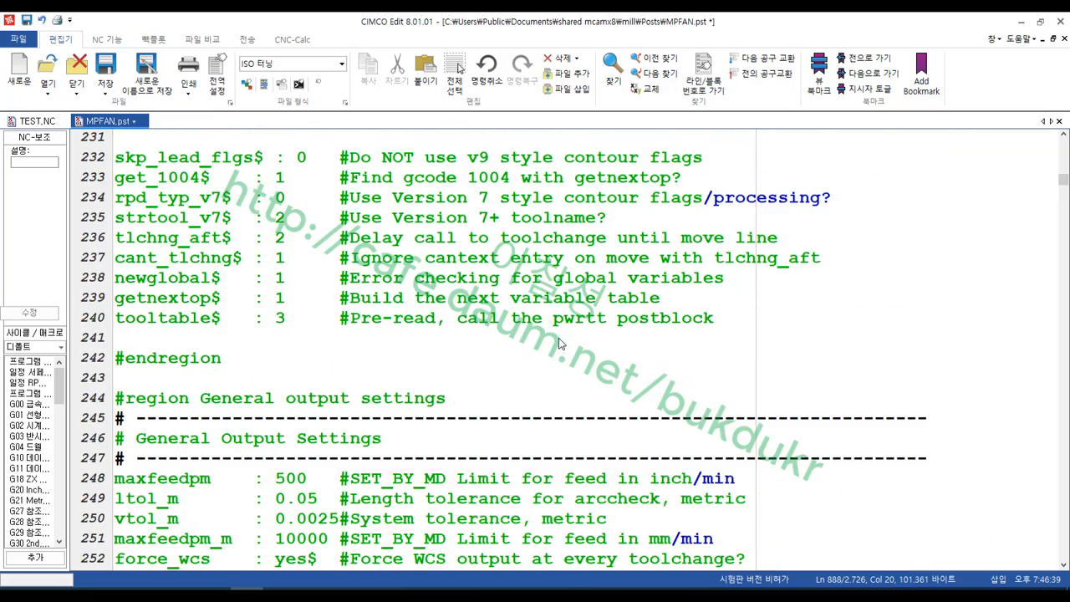
pyautogui.scroll(-3, 559, 343)
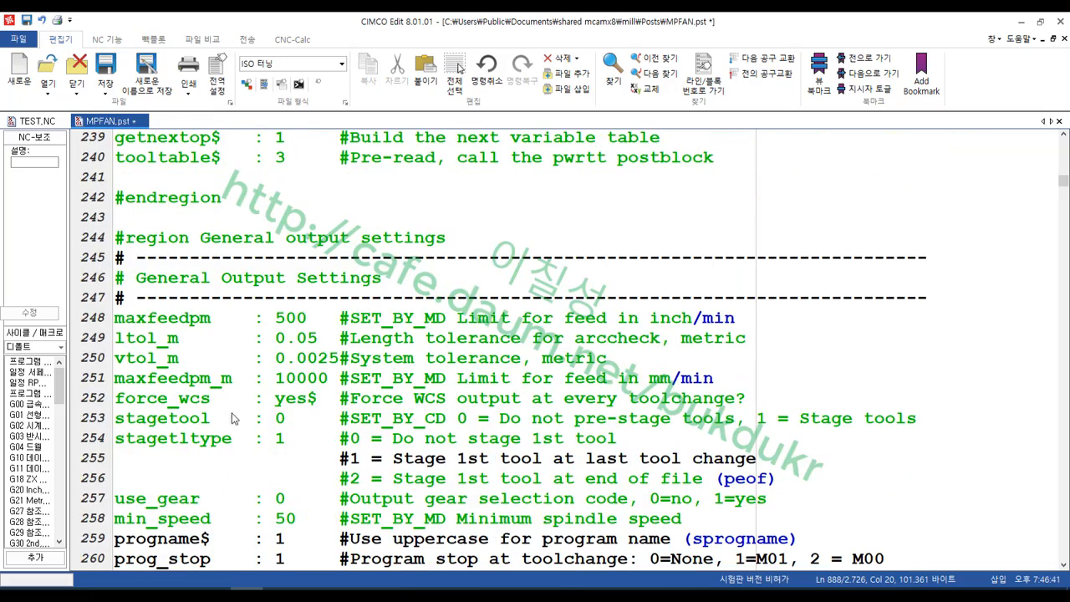
pyautogui.scroll(-4, 211, 398)
pyautogui.scroll(-3, 216, 385)
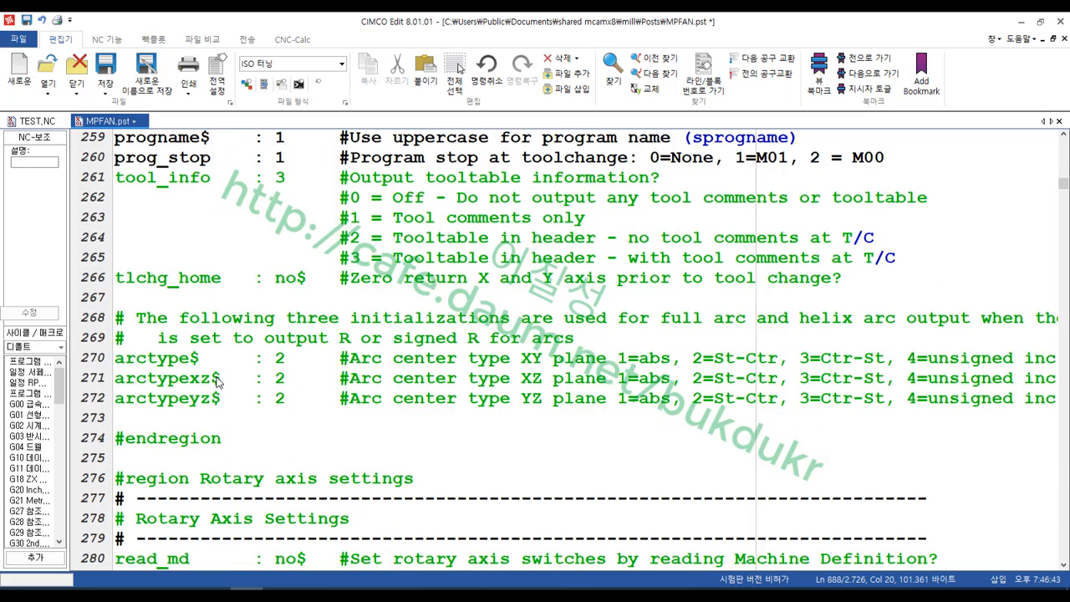
pyautogui.scroll(-4, 218, 380)
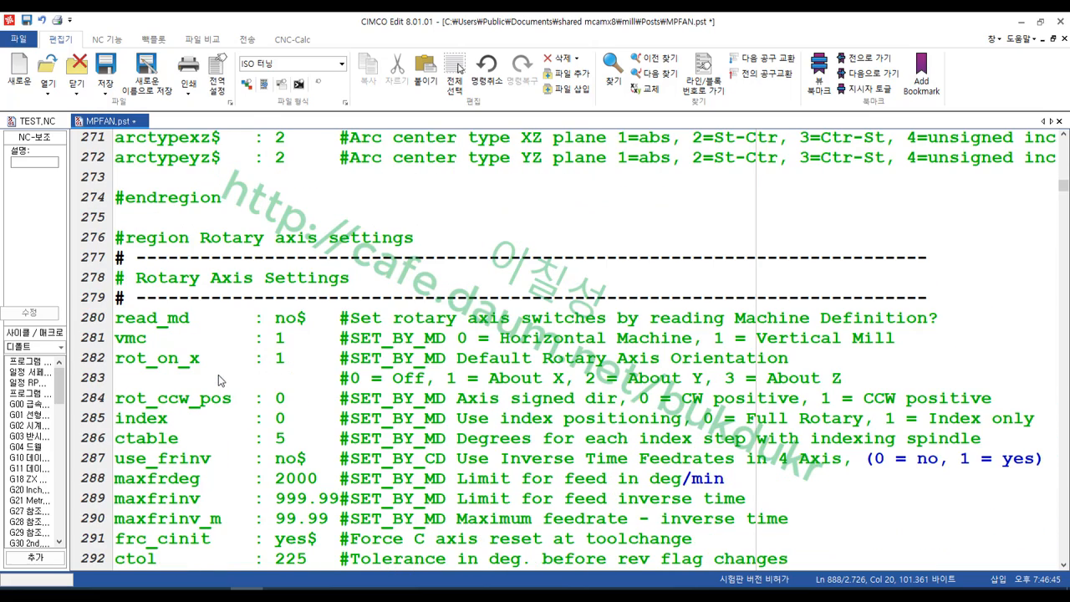
pyautogui.click(282, 366)
pyautogui.moveTo(268, 362); pyautogui.dragTo(854, 380)
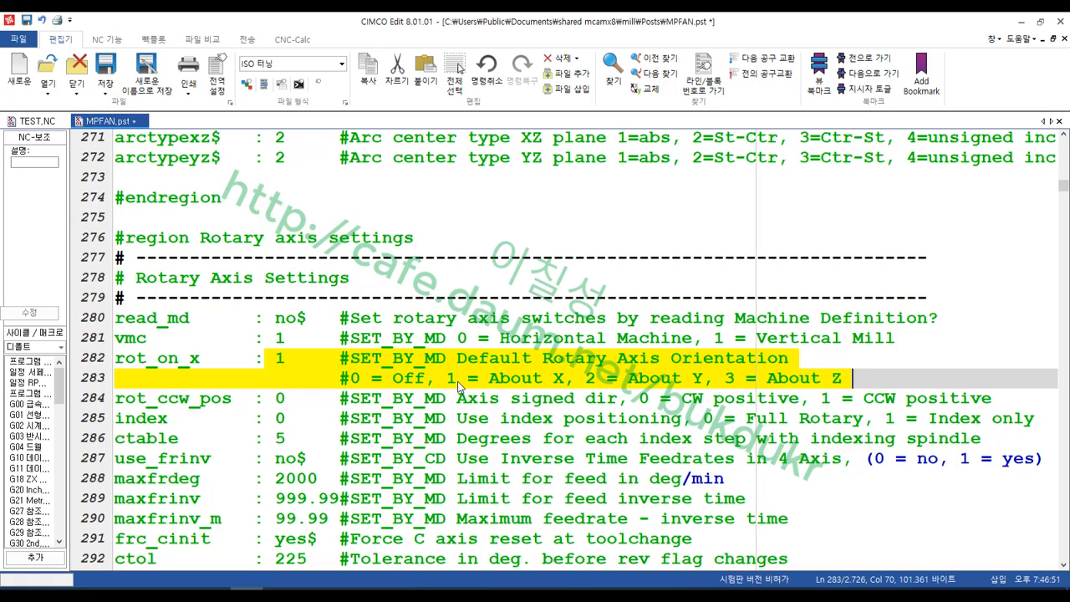
pyautogui.click(287, 362)
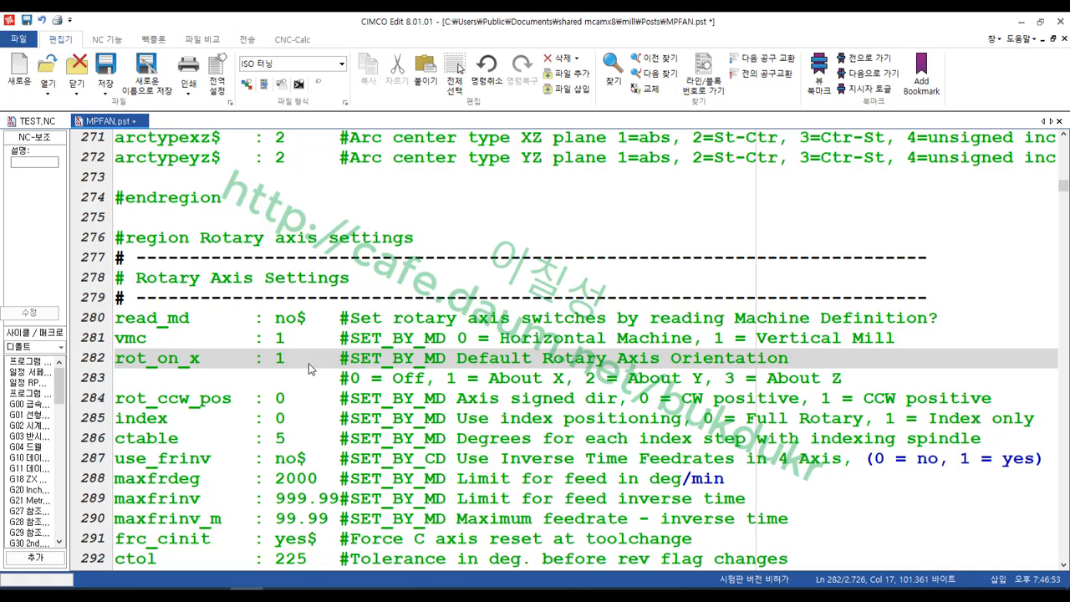
pyautogui.press('BackSpace')
pyautogui.write('0')
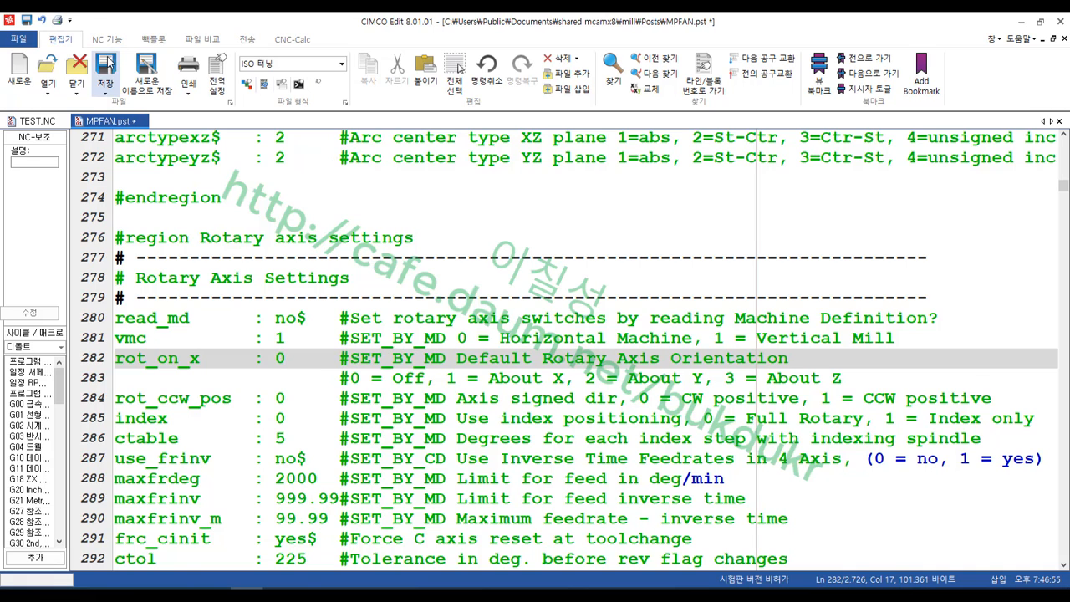
pyautogui.click(105, 71)
# Step: Post the toolpaths again from Mastercam, reload TEST.NC in CIMCO Edit, and check the G0G90G54 line after T1M6
pyautogui.hotkey('alt', 'Tab')
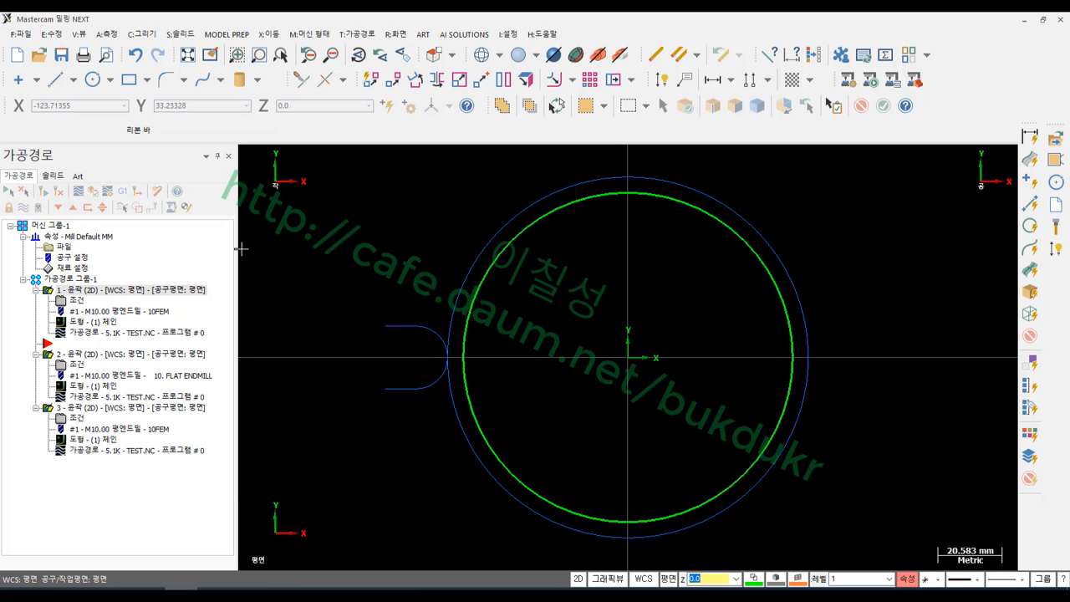
pyautogui.click(124, 191)
pyautogui.click(324, 408)
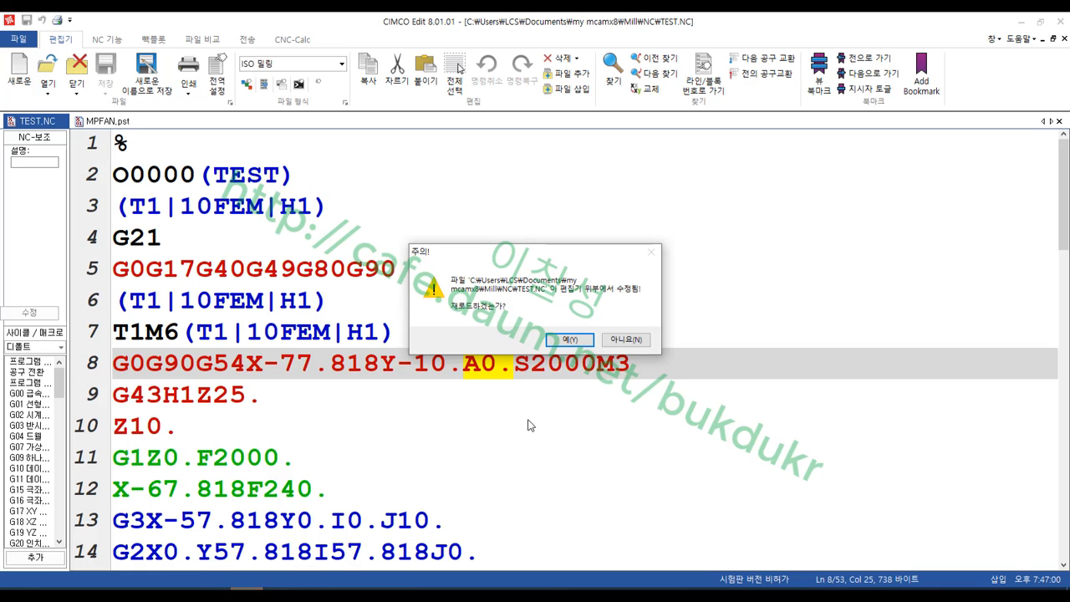
pyautogui.click(569, 340)
pyautogui.scroll(12, 576, 402)
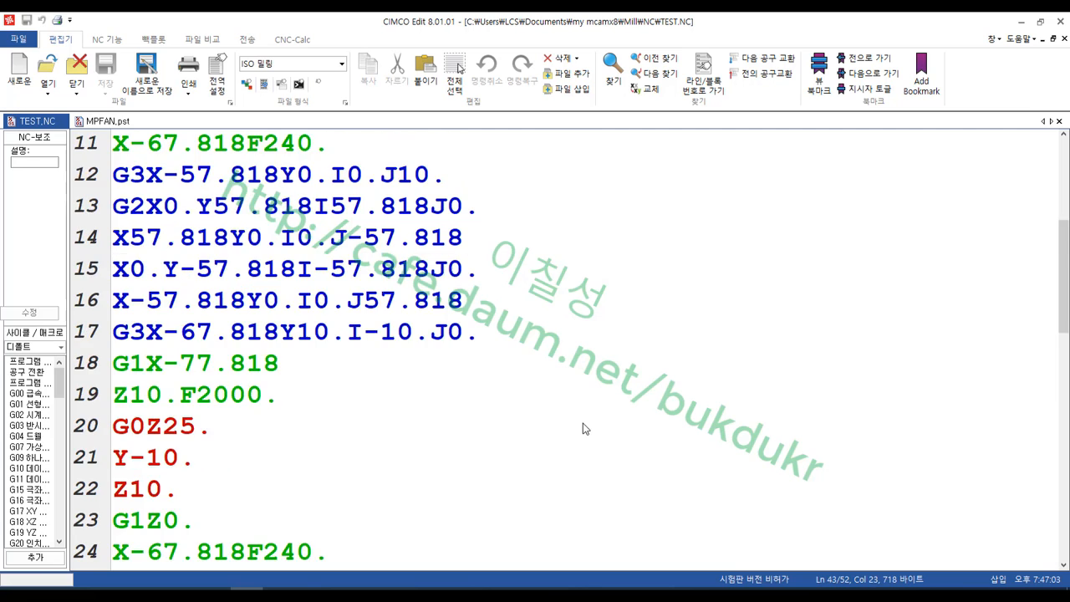
pyautogui.scroll(1, 582, 433)
pyautogui.click(466, 343)
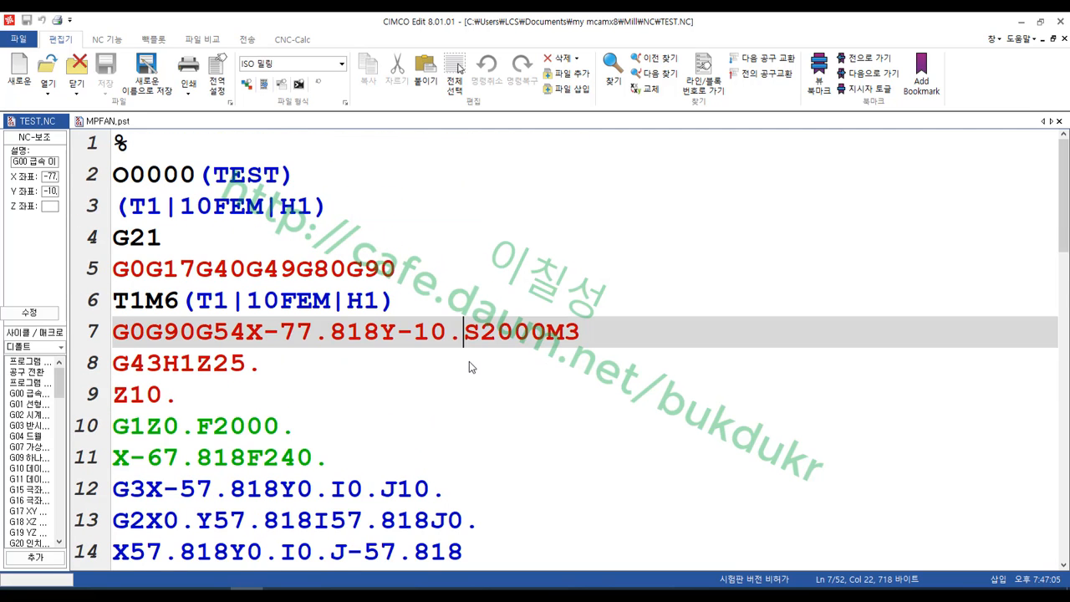
pyautogui.moveTo(601, 342); pyautogui.dragTo(70, 350)
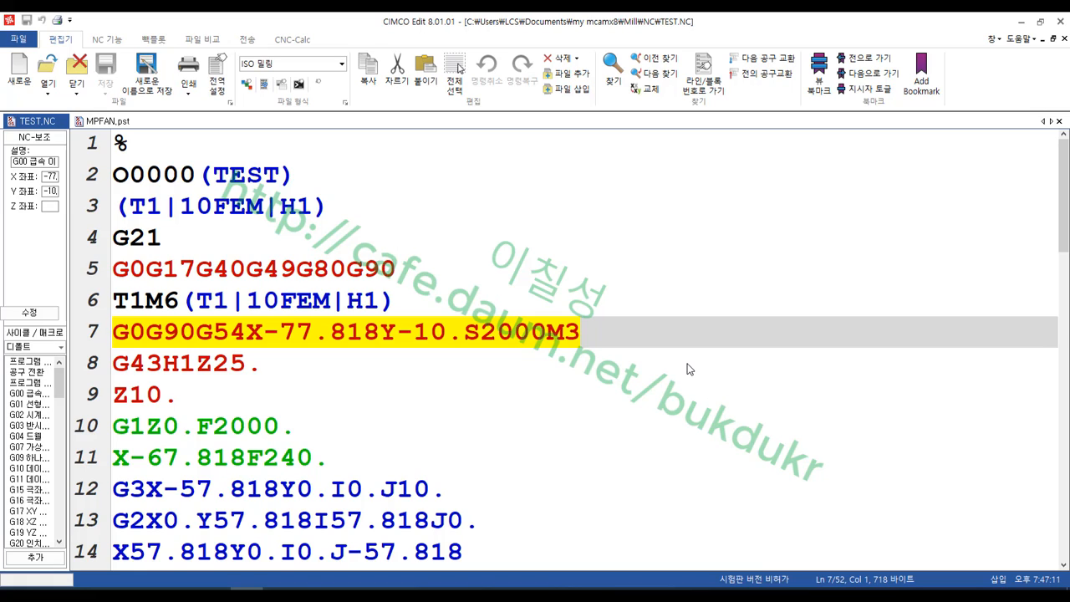
pyautogui.click(743, 329)
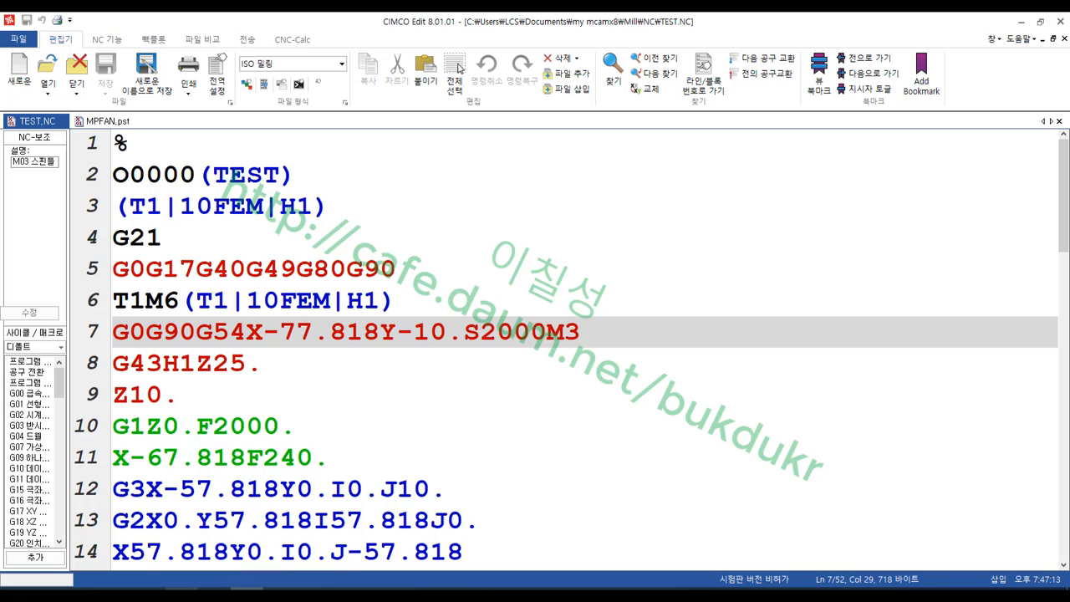
# Step: Switch back to the Mastercam window with the toolpath list
pyautogui.moveTo(52, 595)
pyautogui.click(67, 539)
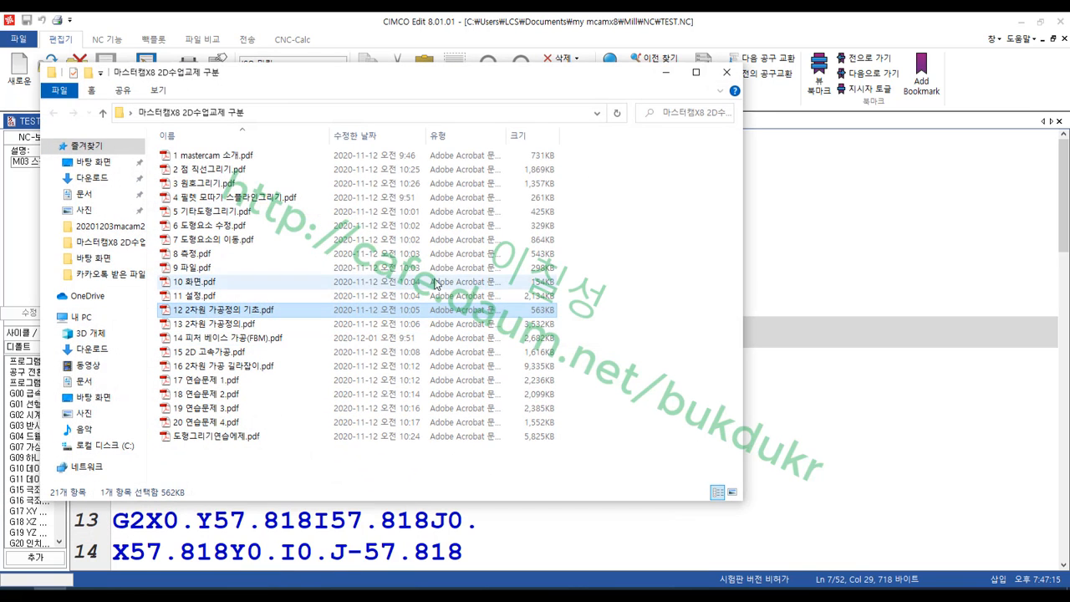
pyautogui.click(666, 72)
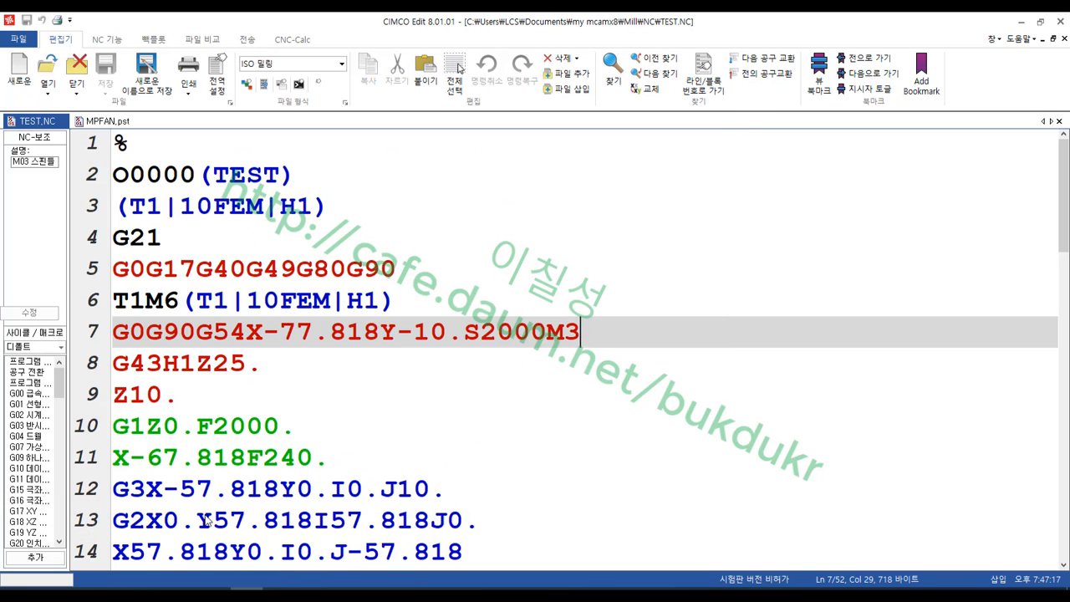
pyautogui.hotkey('alt', 'Tab')
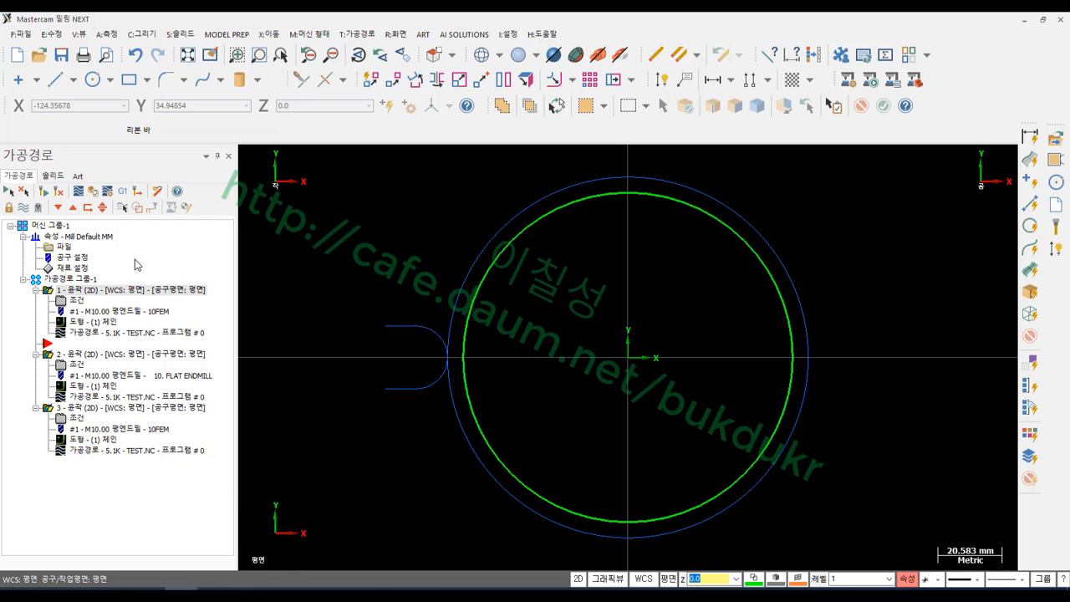
# Step: Look up MPFAN.pst and MPFAN2.pst in the mill Posts folder without opening either file
pyautogui.click(21, 34)
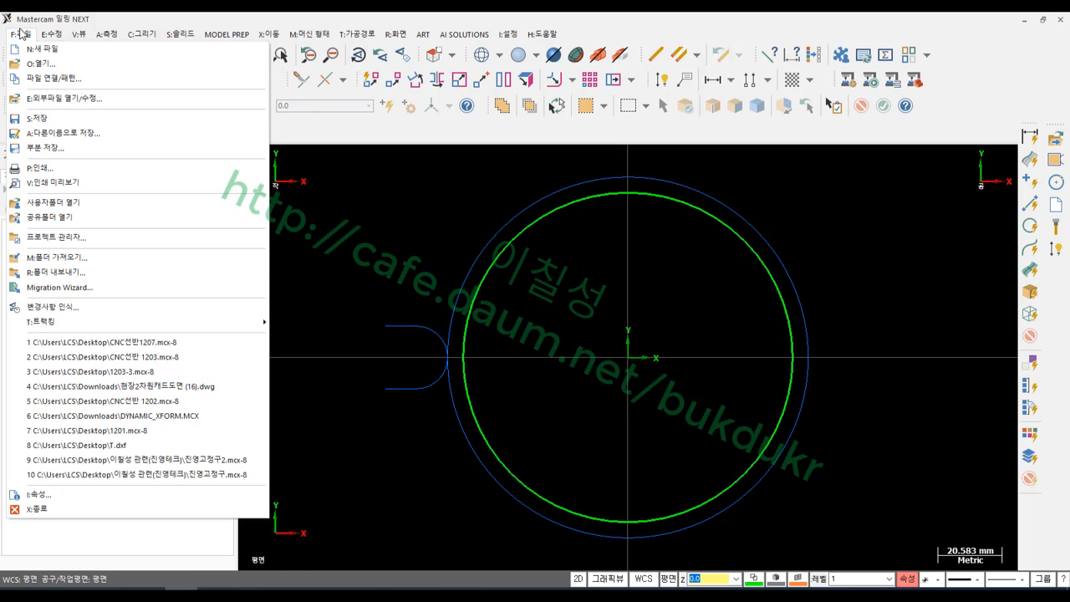
pyautogui.click(57, 99)
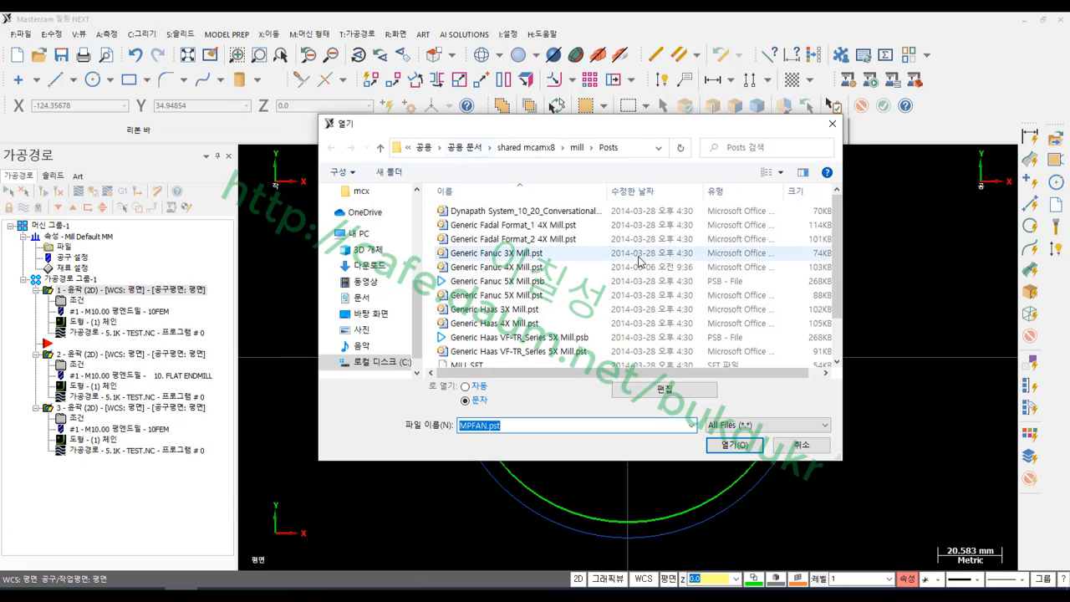
pyautogui.scroll(-1, 652, 288)
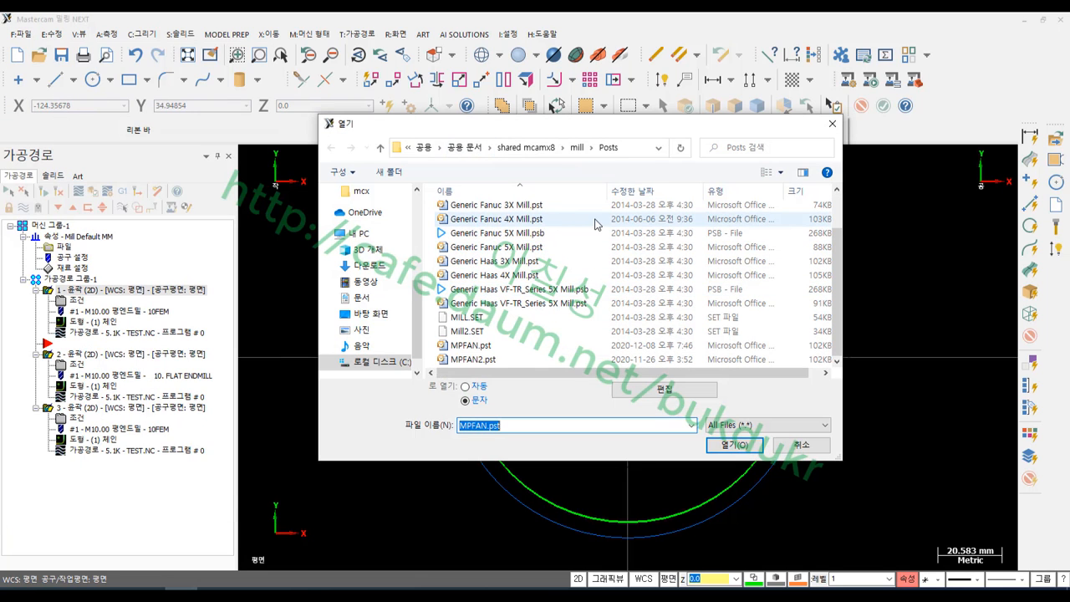
pyautogui.click(483, 359)
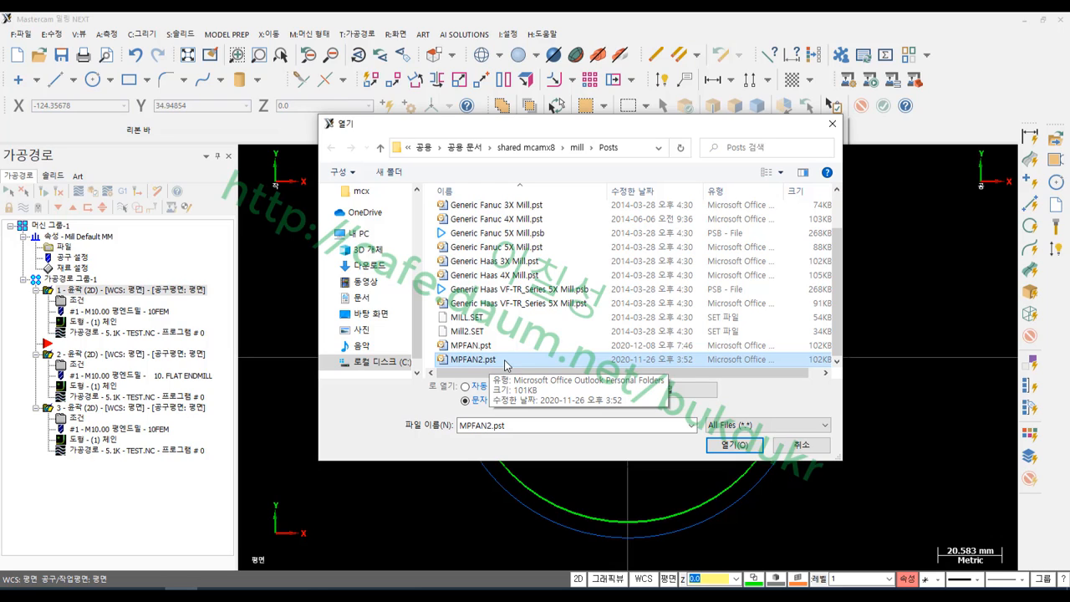
pyautogui.click(482, 348)
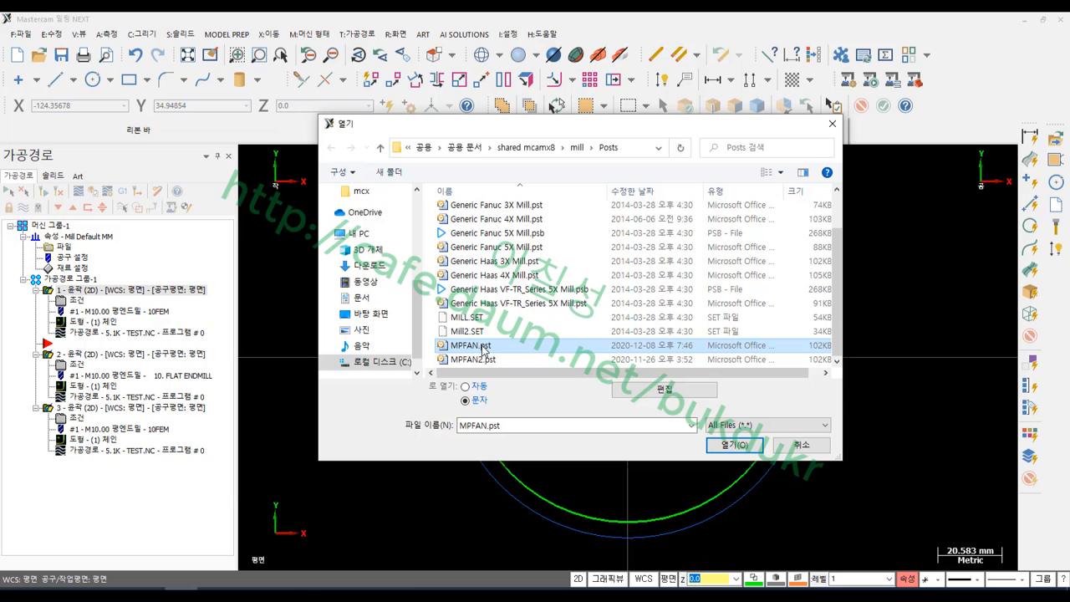
pyautogui.click(481, 361)
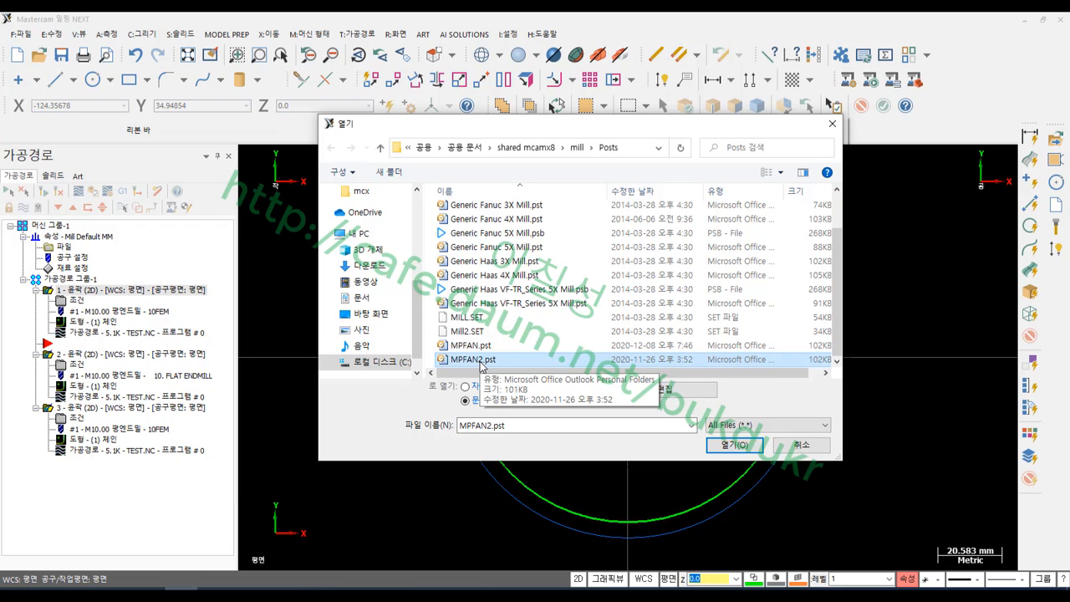
pyautogui.click(800, 444)
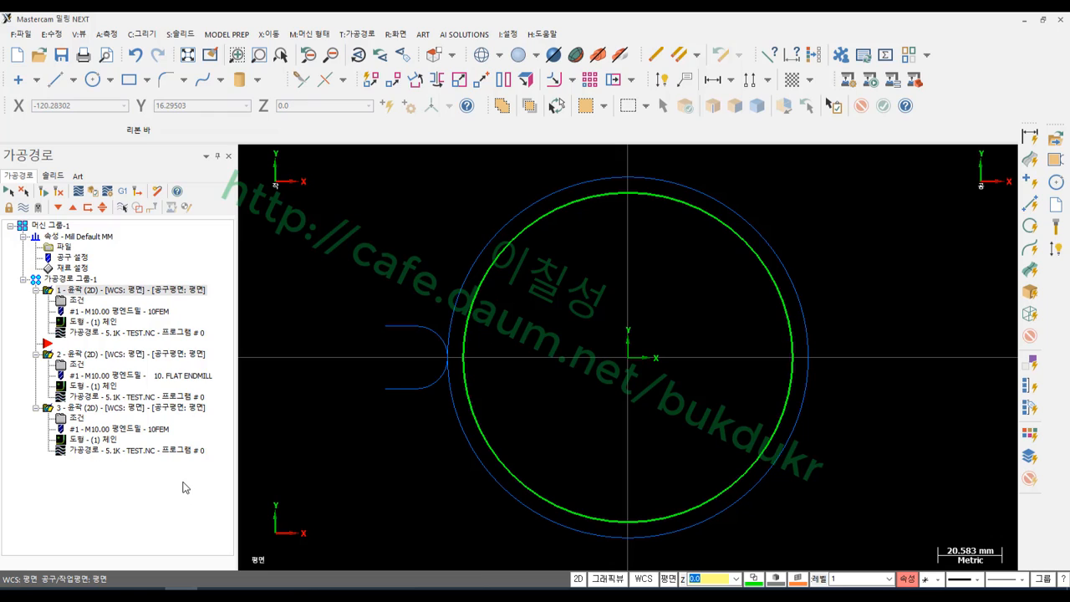
# Step: Check which post processor is active in the post processing settings, and leave without posting
pyautogui.click(122, 191)
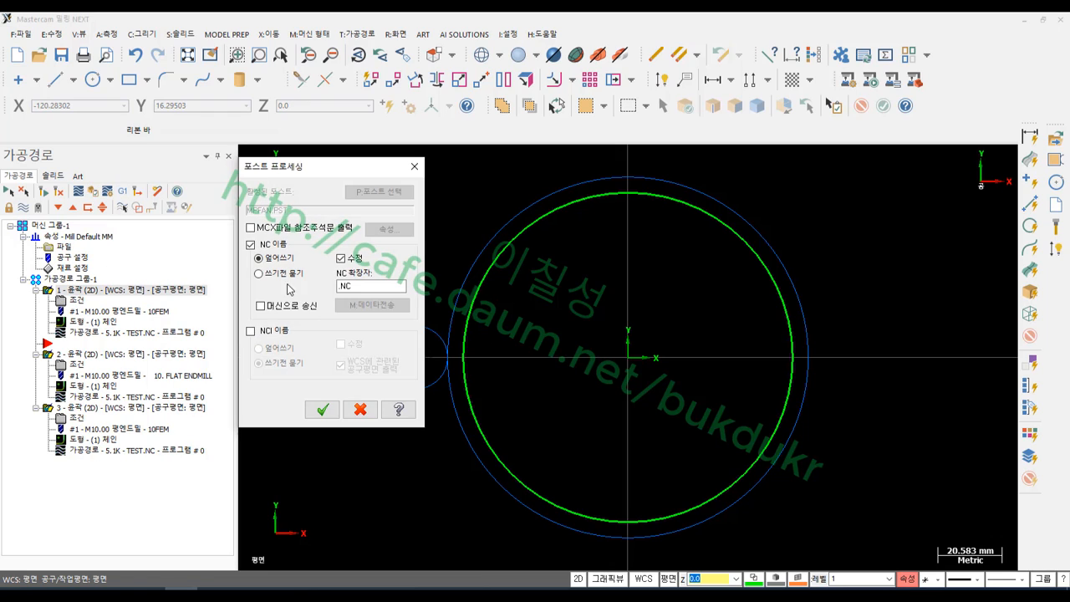
pyautogui.moveTo(368, 202)
pyautogui.mouseDown()
pyautogui.moveTo(297, 216)
pyautogui.moveTo(293, 175)
pyautogui.moveTo(401, 214)
pyautogui.moveTo(281, 215)
pyautogui.mouseUp()
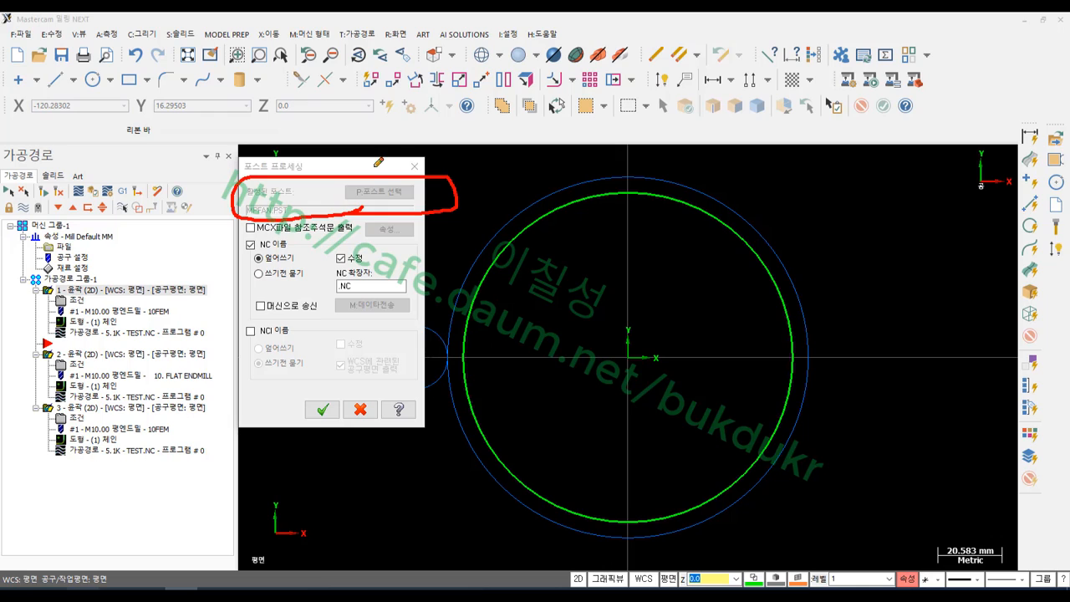
pyautogui.moveTo(368, 157)
pyautogui.mouseDown()
pyautogui.moveTo(378, 185)
pyautogui.moveTo(396, 167)
pyautogui.mouseUp()
pyautogui.rightClick(520, 165)
pyautogui.click(576, 315)
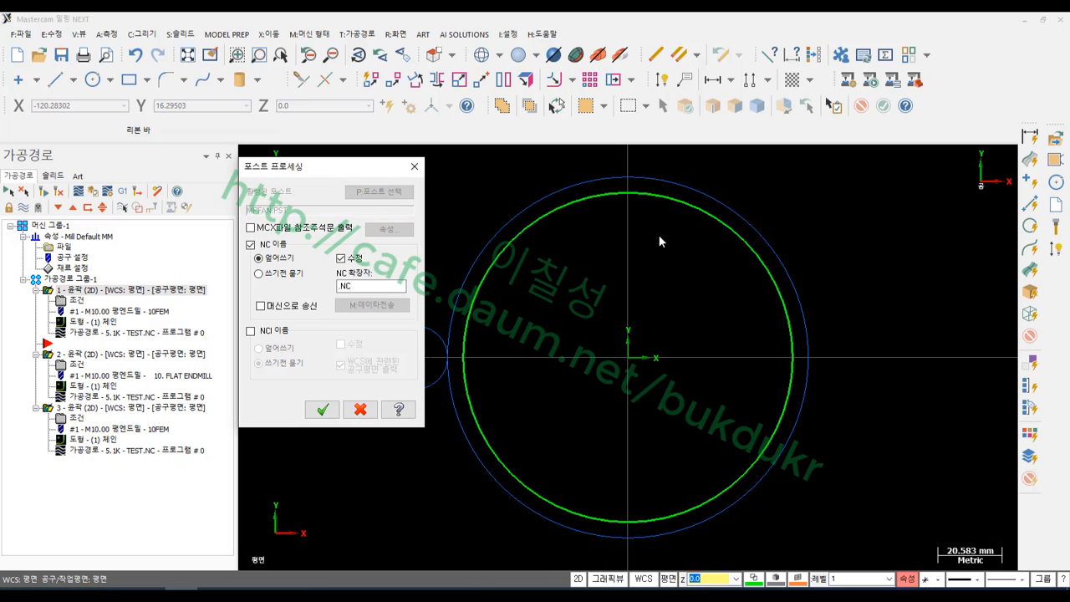
pyautogui.click(360, 409)
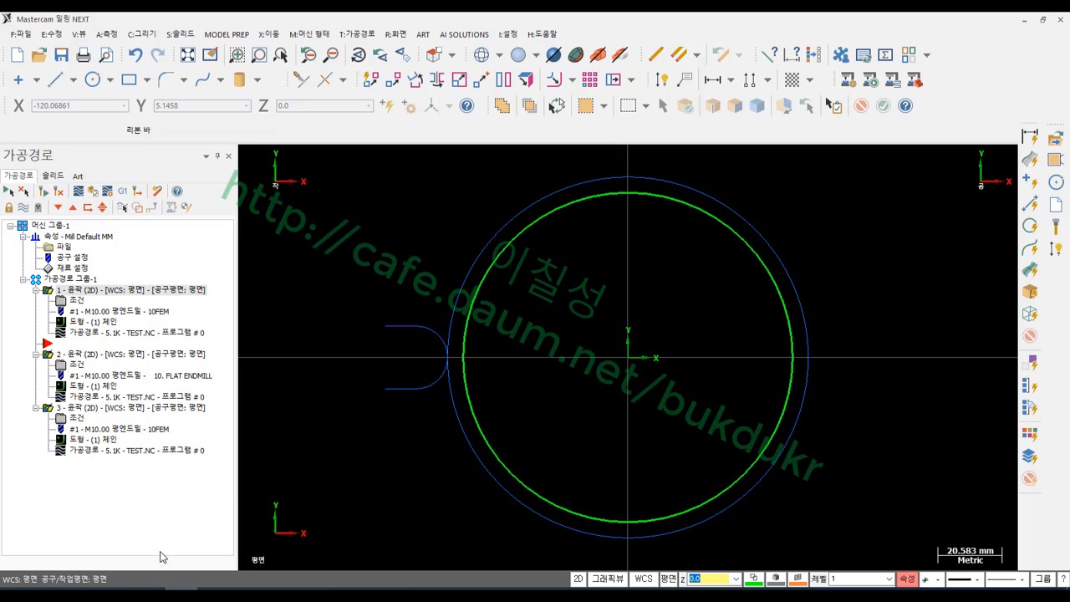
pyautogui.click(180, 593)
pyautogui.moveTo(491, 42)
pyautogui.mouseDown()
pyautogui.moveTo(443, 50)
pyautogui.moveTo(464, 20)
pyautogui.moveTo(500, 46)
pyautogui.moveTo(428, 273)
pyautogui.mouseUp()
pyautogui.moveTo(302, 419)
pyautogui.mouseDown()
pyautogui.moveTo(293, 368)
pyautogui.moveTo(364, 377)
pyautogui.mouseUp()
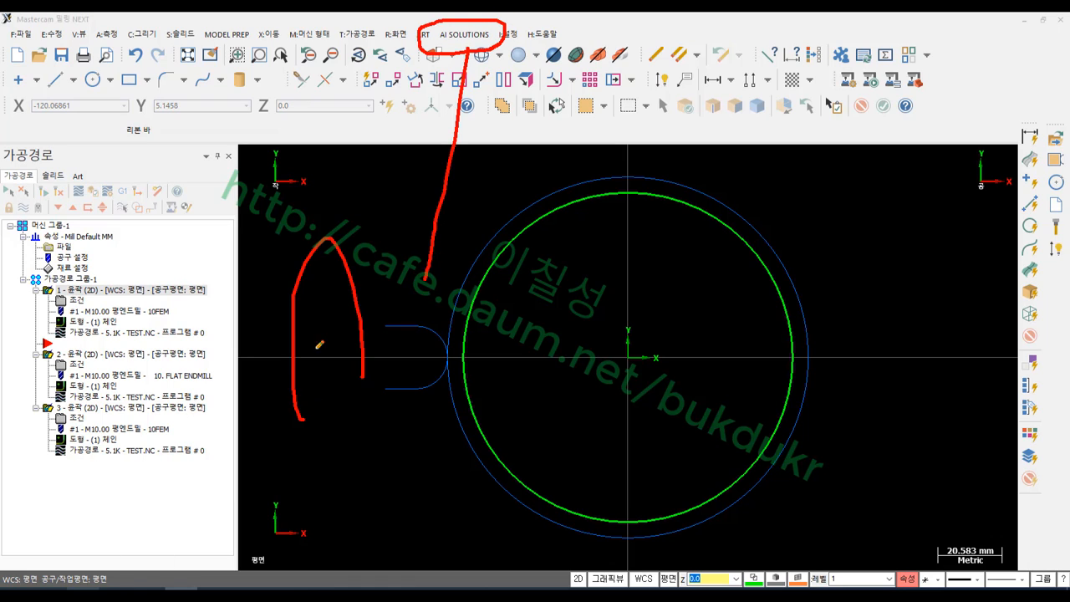
pyautogui.moveTo(314, 344); pyautogui.dragTo(366, 334)
pyautogui.moveTo(381, 246); pyautogui.dragTo(397, 407)
pyautogui.moveTo(477, 273)
pyautogui.mouseDown()
pyautogui.moveTo(488, 336)
pyautogui.moveTo(555, 255)
pyautogui.moveTo(604, 294)
pyautogui.moveTo(627, 291)
pyautogui.moveTo(708, 339)
pyautogui.mouseUp()
pyautogui.moveTo(689, 283); pyautogui.dragTo(709, 357)
pyautogui.moveTo(464, 370); pyautogui.dragTo(769, 368)
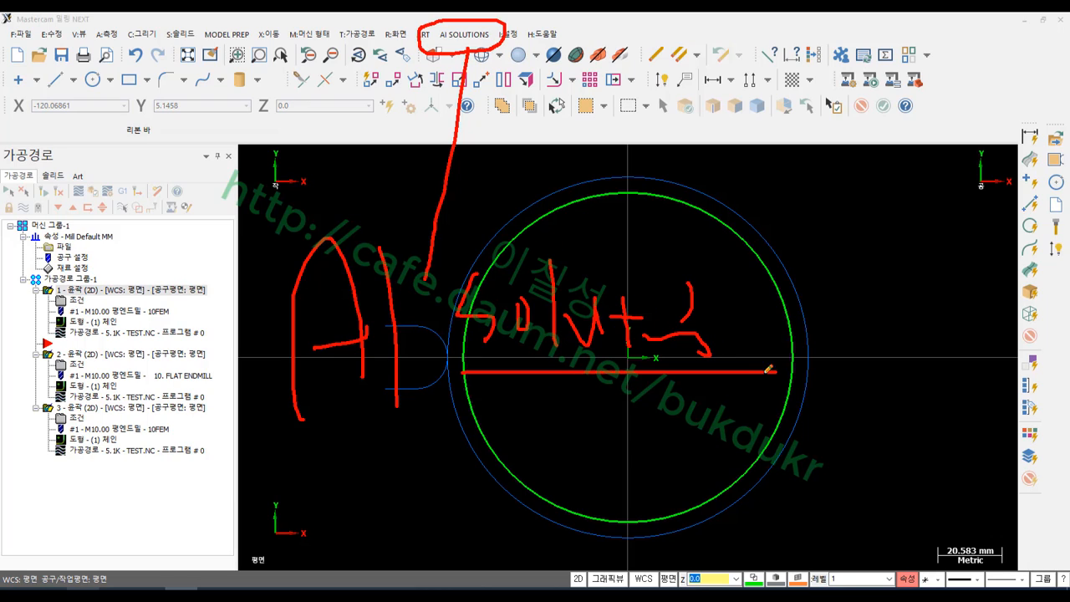
pyautogui.moveTo(288, 394)
pyautogui.mouseDown()
pyautogui.moveTo(417, 399)
pyautogui.moveTo(259, 242)
pyautogui.moveTo(400, 373)
pyautogui.mouseUp()
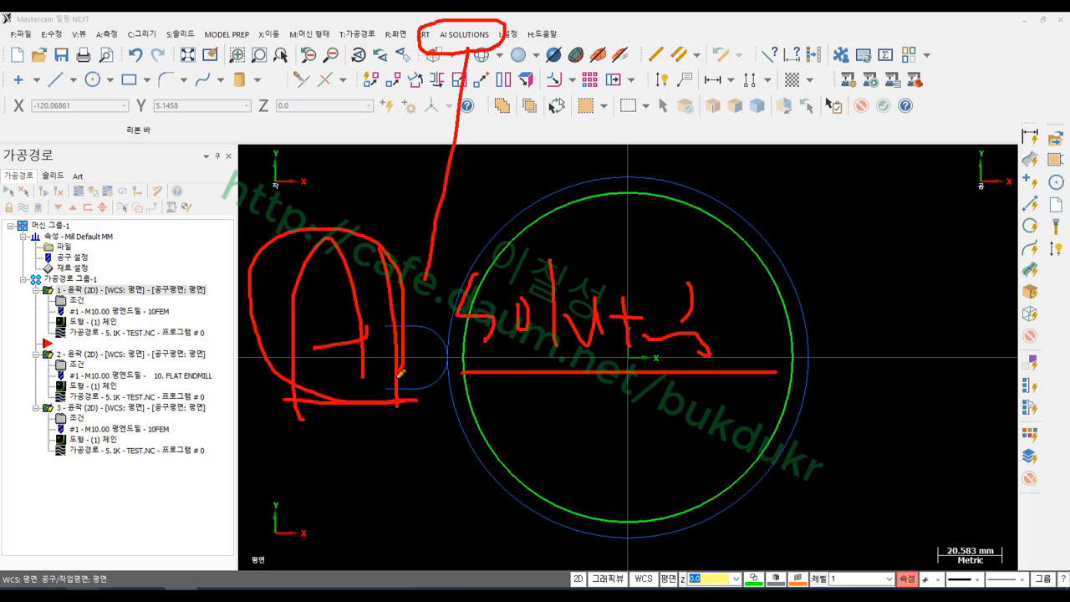
pyautogui.moveTo(581, 368)
pyautogui.mouseDown()
pyautogui.moveTo(592, 222)
pyautogui.moveTo(754, 334)
pyautogui.mouseUp()
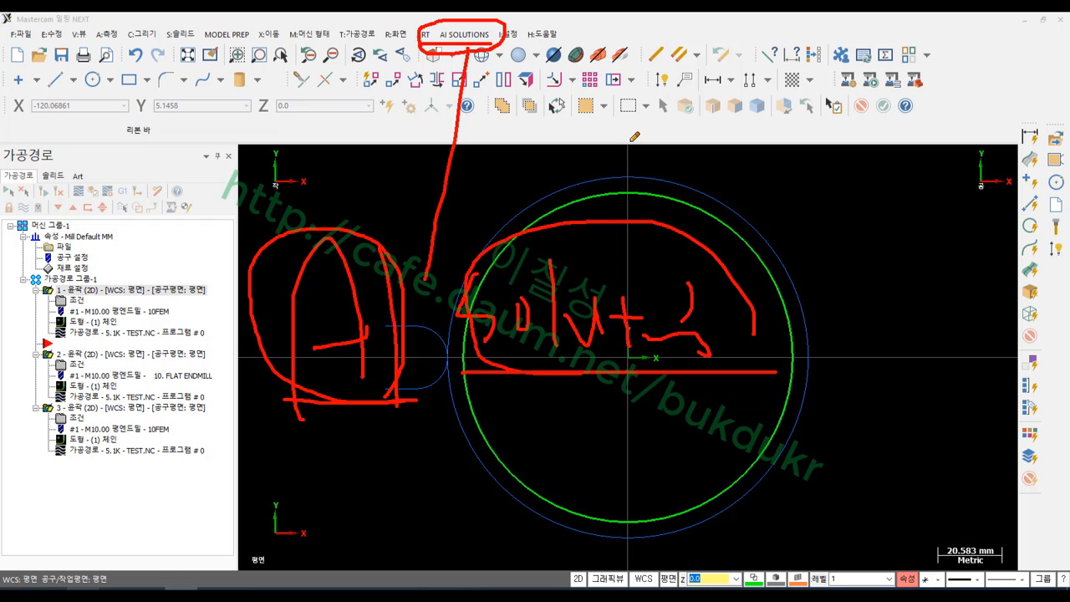
pyautogui.rightClick(631, 140)
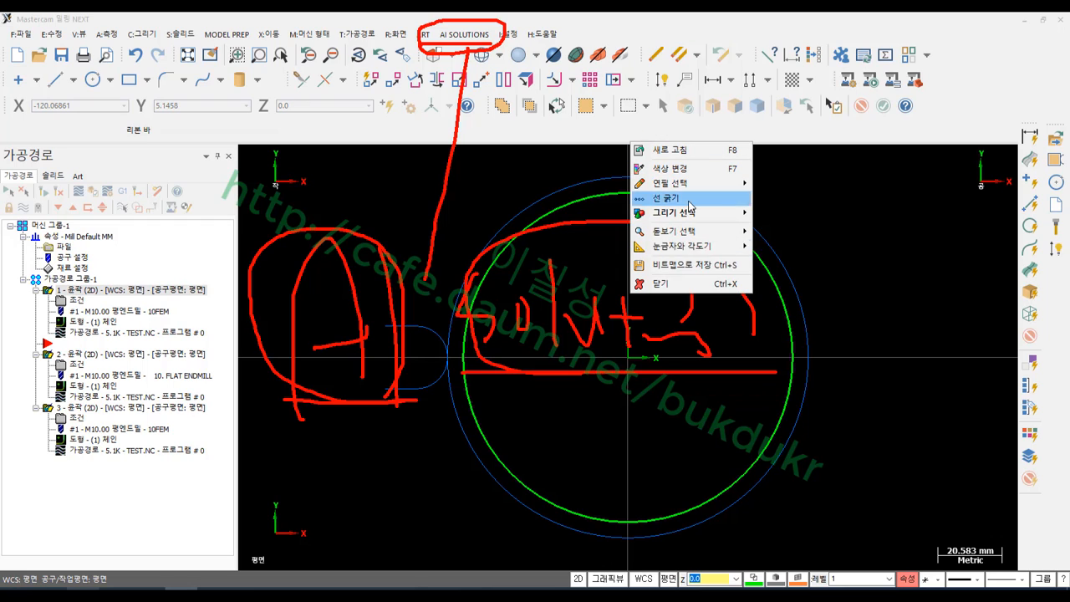
pyautogui.click(660, 284)
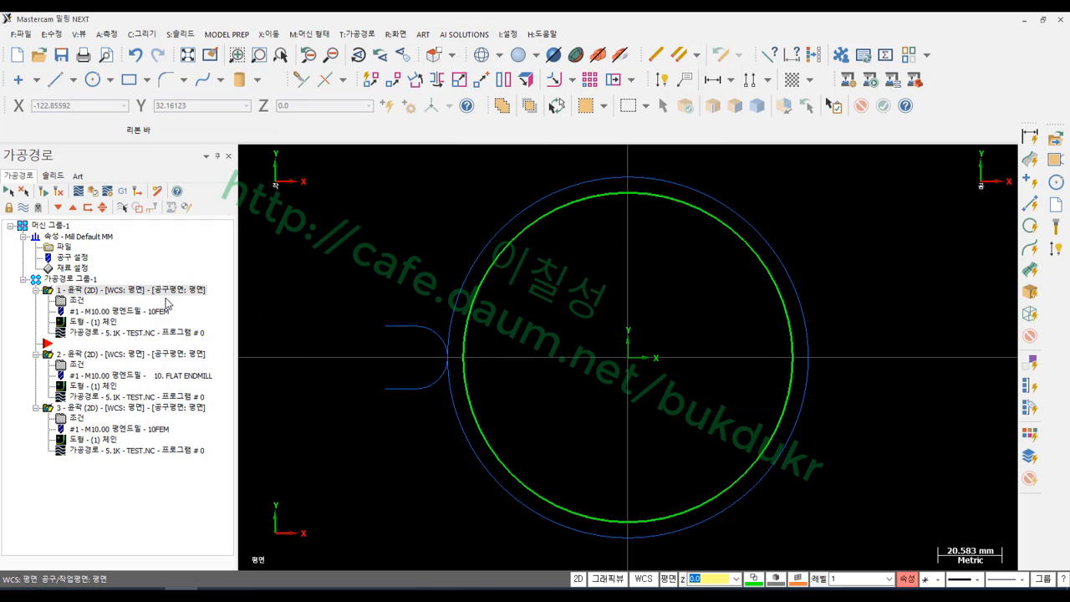
# Step: Select MPFAN2.pst as the active post processor for the toolpaths
pyautogui.rightClick(107, 484)
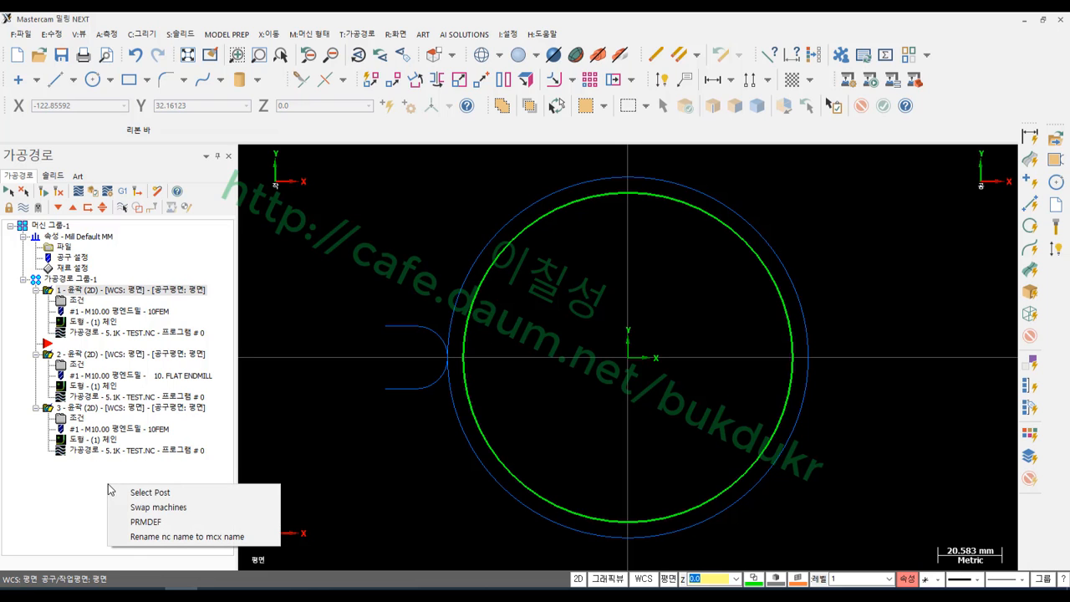
pyautogui.click(160, 493)
pyautogui.click(180, 265)
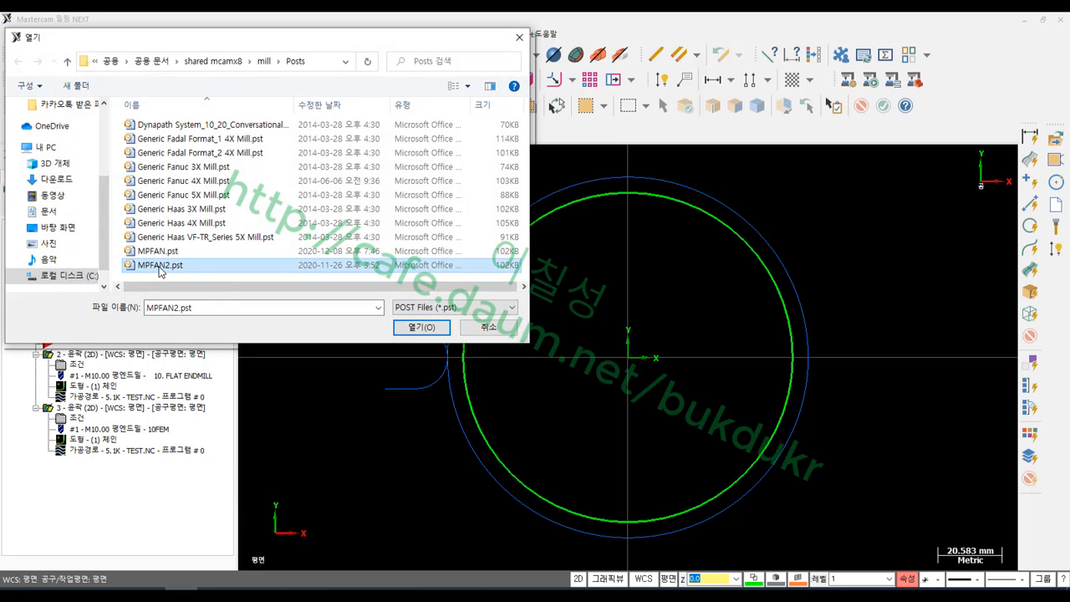
pyautogui.click(421, 327)
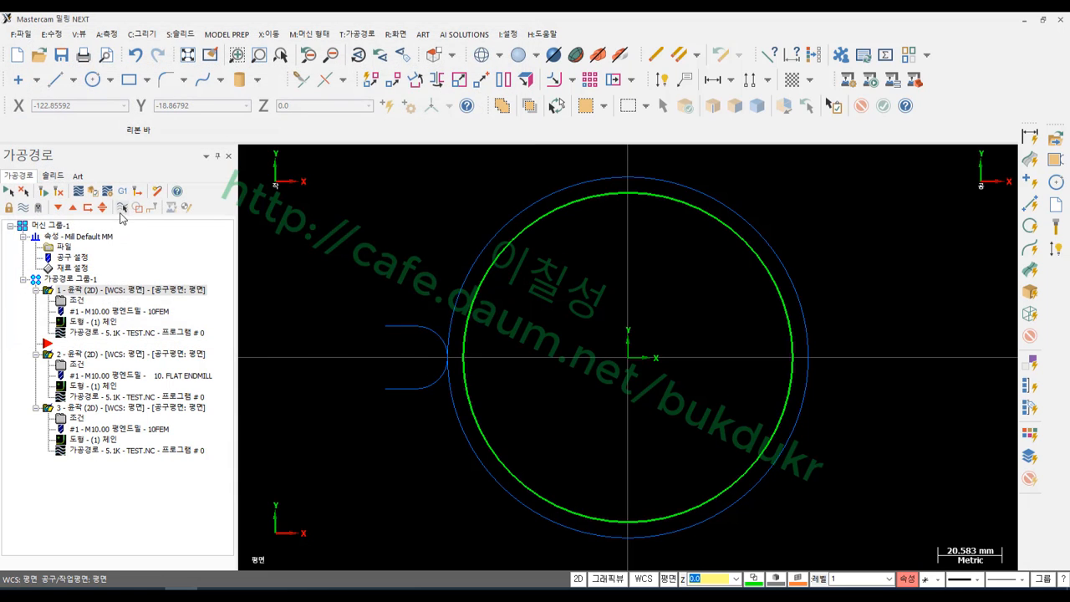
# Step: Post the toolpaths with MPFAN2.pst, overwriting TEST.NC, and reload the file in CIMCO Edit
pyautogui.click(122, 190)
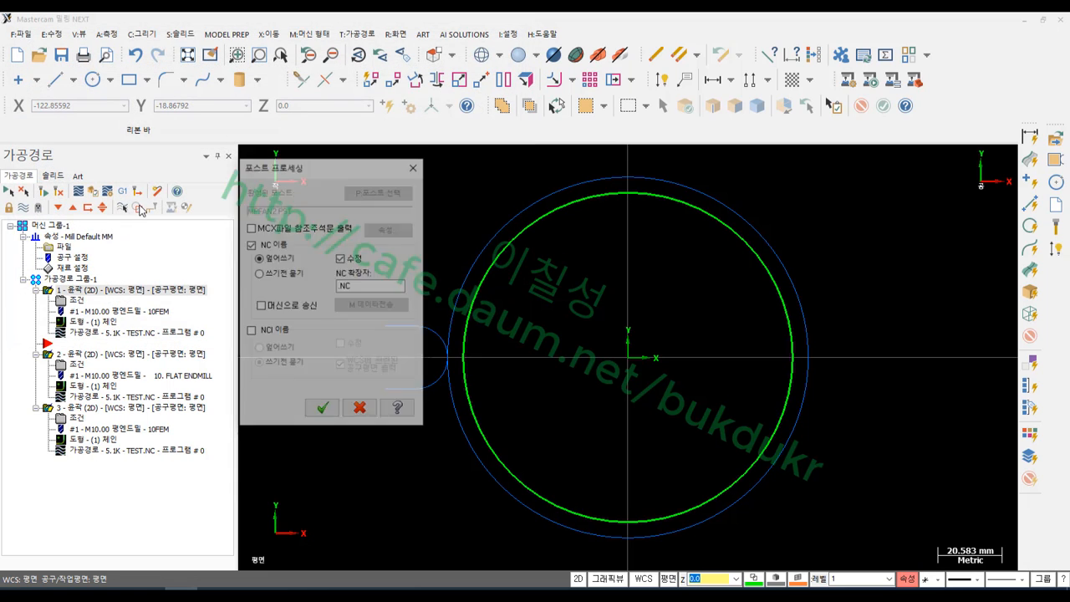
pyautogui.click(321, 411)
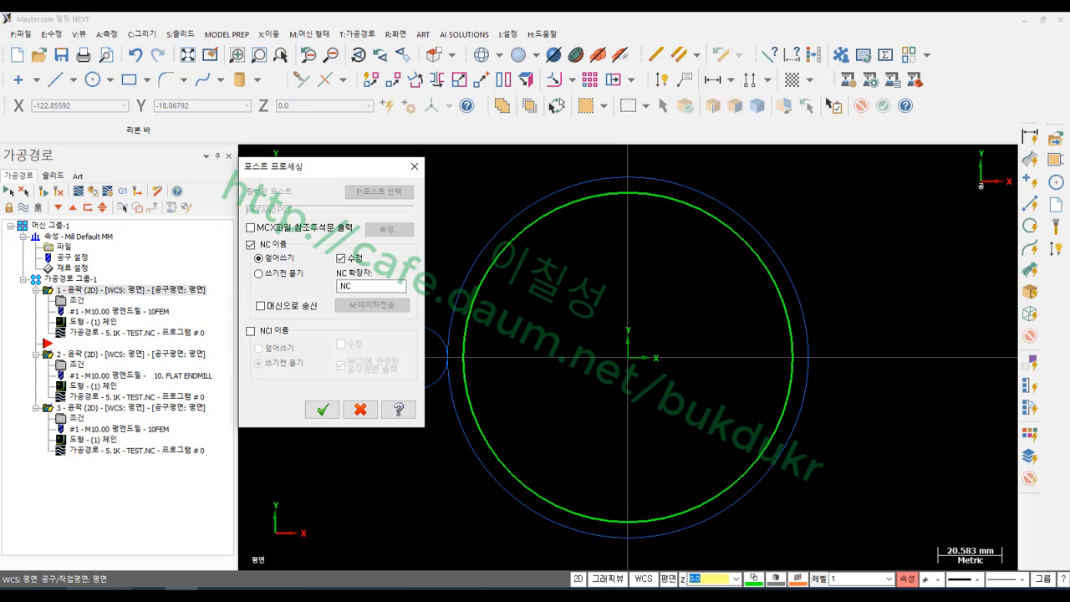
pyautogui.moveTo(326, 224)
pyautogui.mouseDown()
pyautogui.moveTo(219, 198)
pyautogui.moveTo(435, 174)
pyautogui.moveTo(321, 224)
pyautogui.mouseUp()
pyautogui.rightClick(437, 273)
pyautogui.click(496, 413)
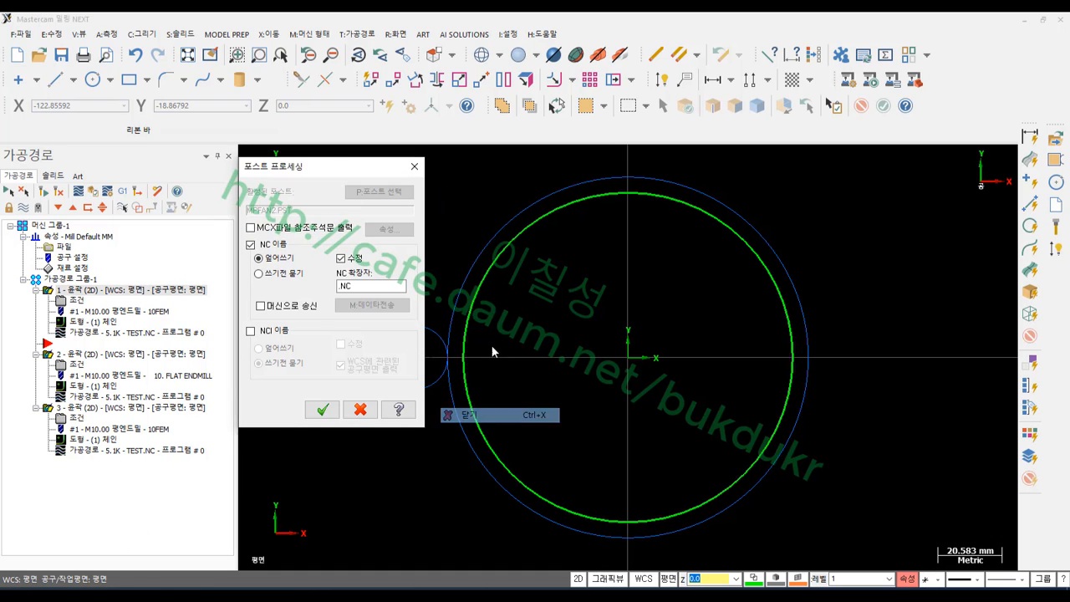
pyautogui.click(324, 410)
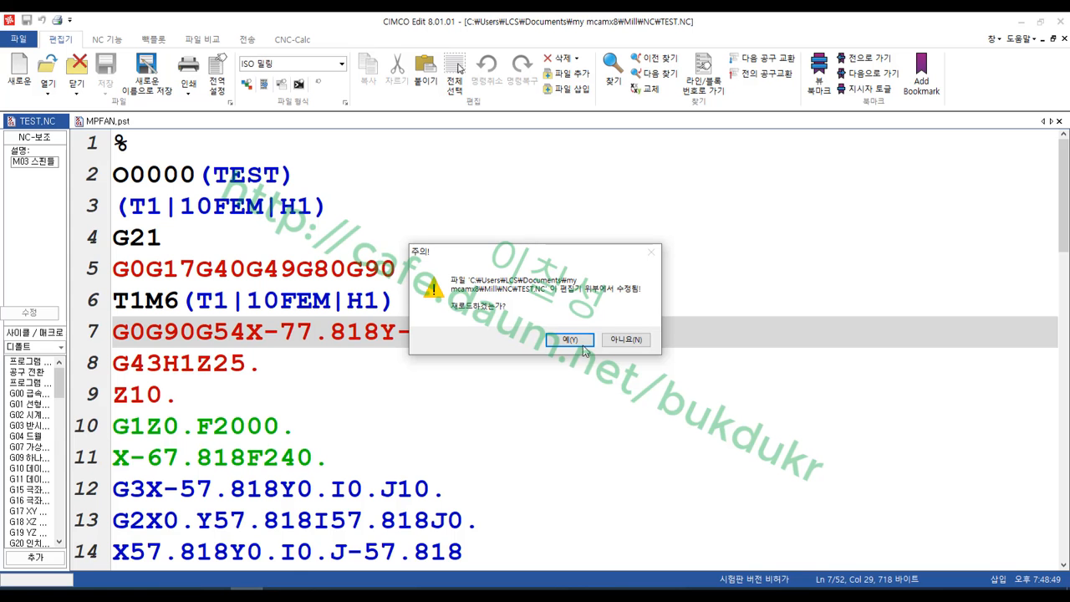
pyautogui.click(584, 345)
# Step: Examine the reference return, G49 and spindle start lines around the tool change at the beginning of TEST.NC
pyautogui.scroll(14, 423, 431)
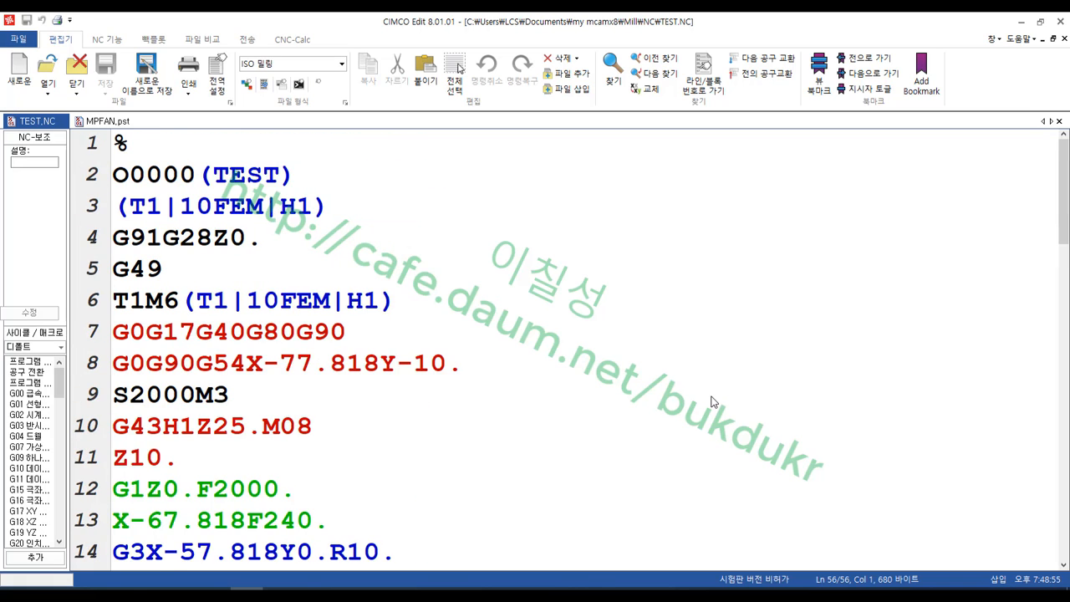
pyautogui.doubleClick(178, 282)
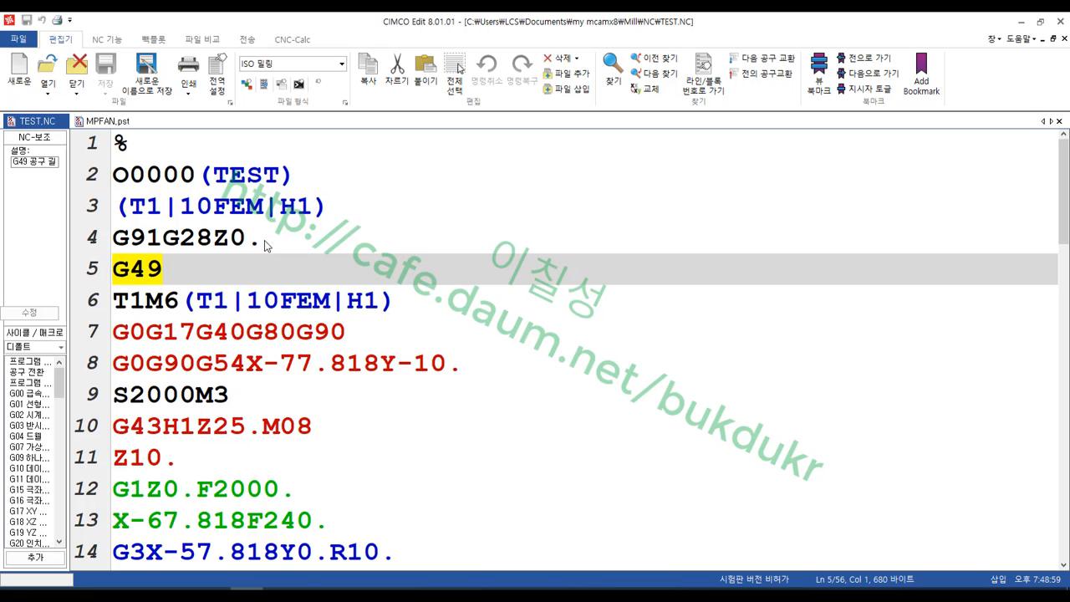
pyautogui.click(94, 240)
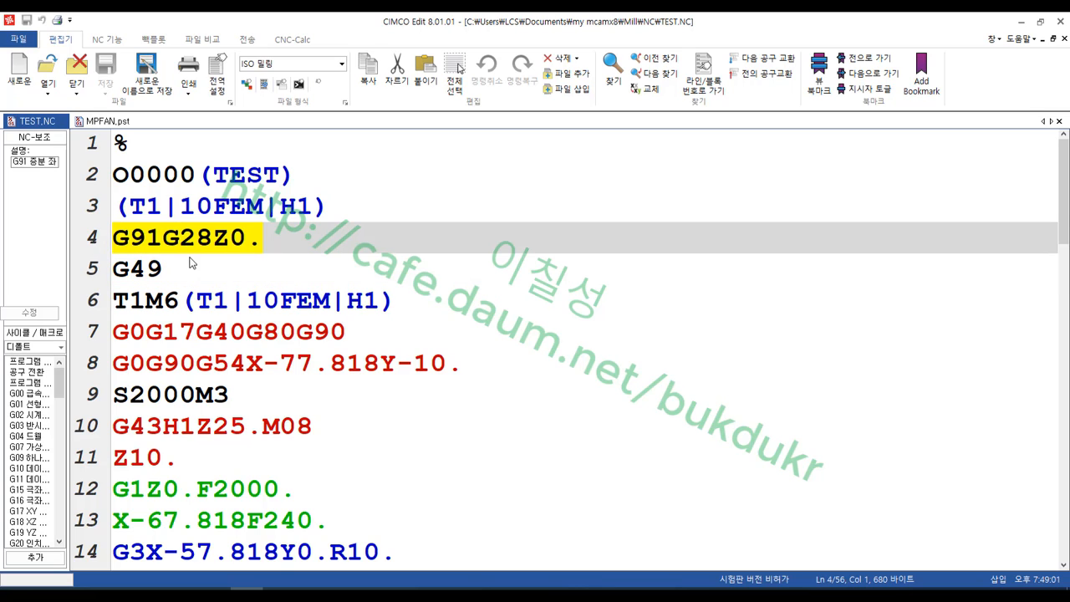
pyautogui.doubleClick(232, 401)
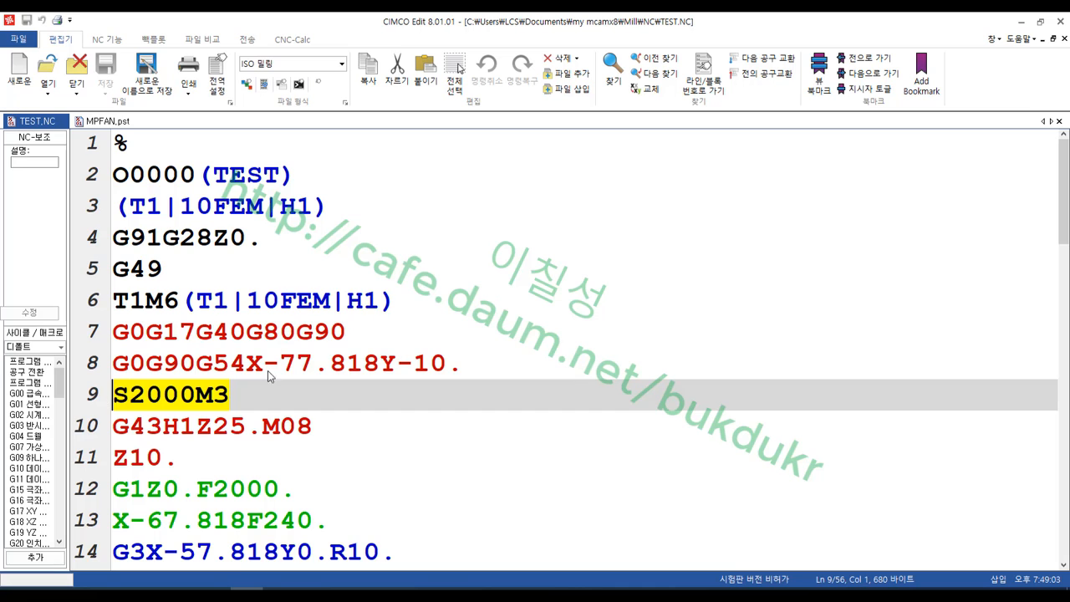
# Step: Examine the Z and Y reference returns and the final X move before M30 at the end of TEST.NC
pyautogui.scroll(-14, 541, 347)
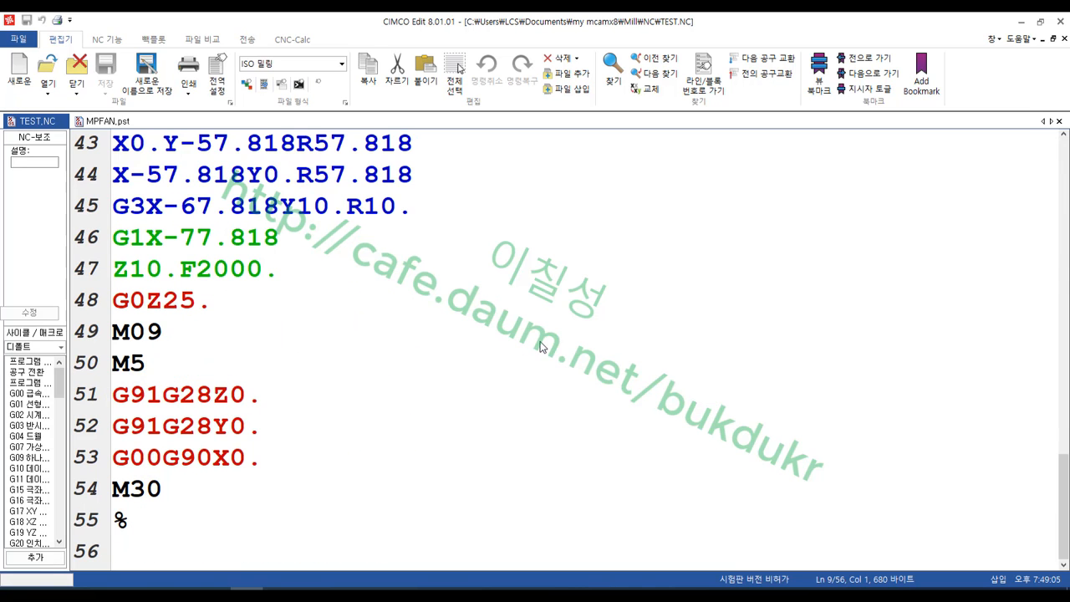
pyautogui.moveTo(262, 395); pyautogui.dragTo(90, 400)
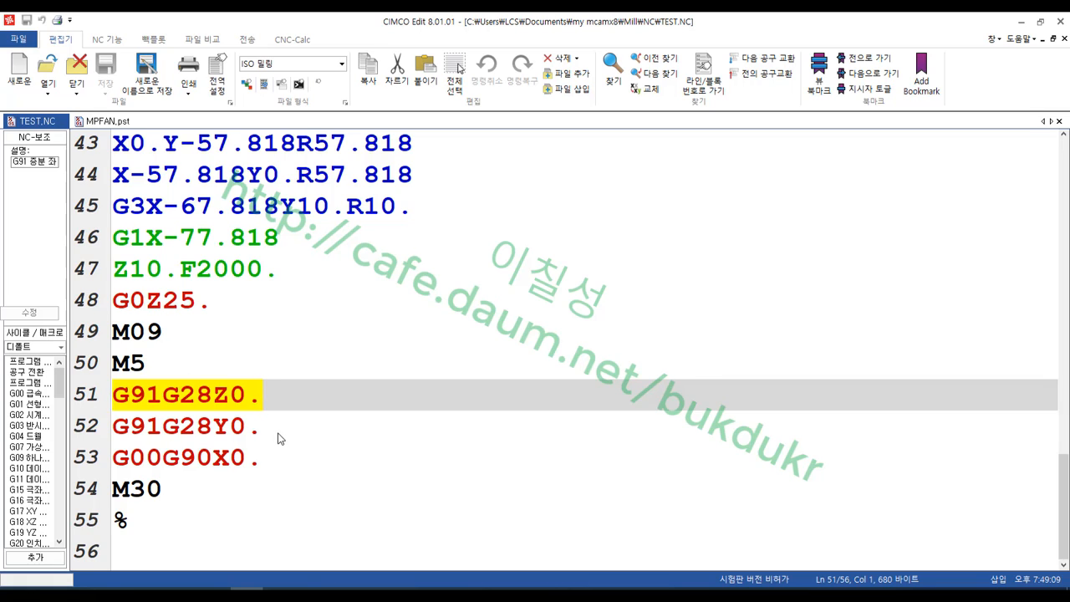
pyautogui.moveTo(267, 428); pyautogui.dragTo(94, 416)
pyautogui.moveTo(268, 459); pyautogui.dragTo(90, 466)
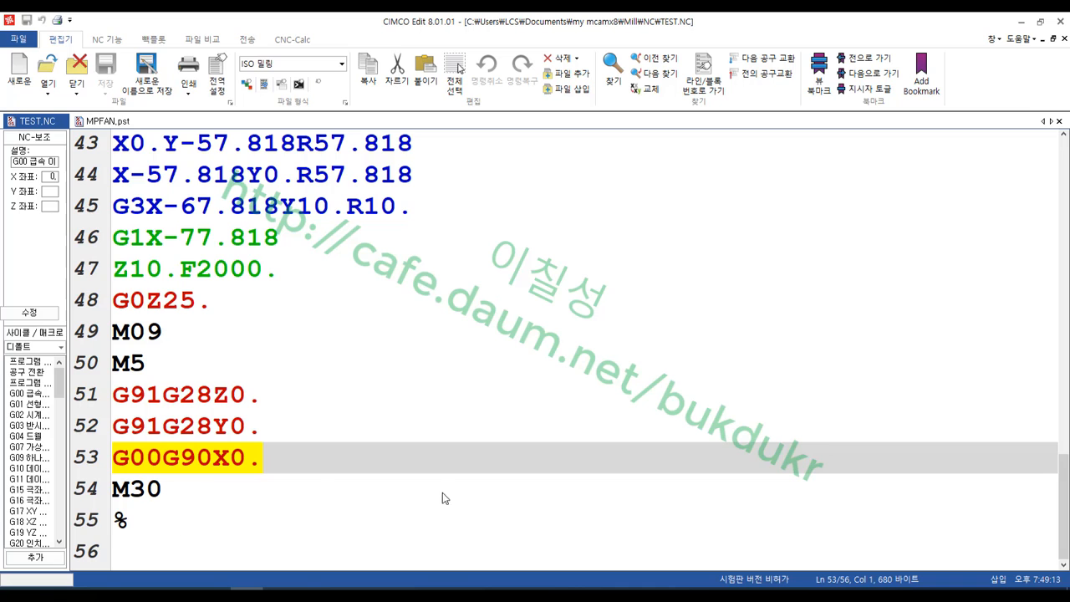
# Step: Examine how the arc radii are written in the G2 and G3 blocks of TEST.NC
pyautogui.scroll(3, 520, 317)
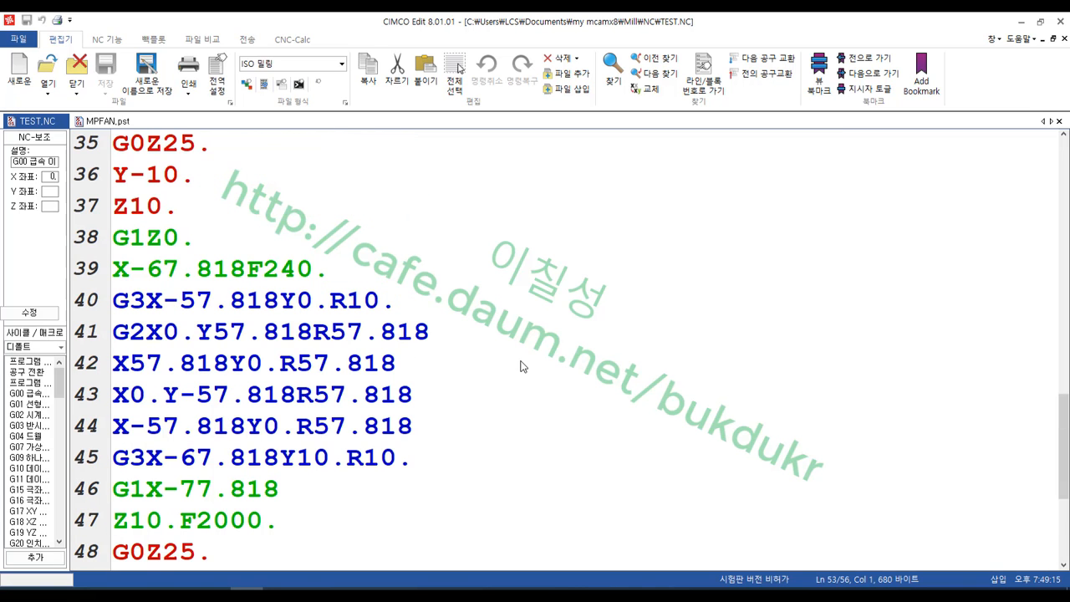
pyautogui.scroll(3, 521, 366)
pyautogui.scroll(2, 521, 365)
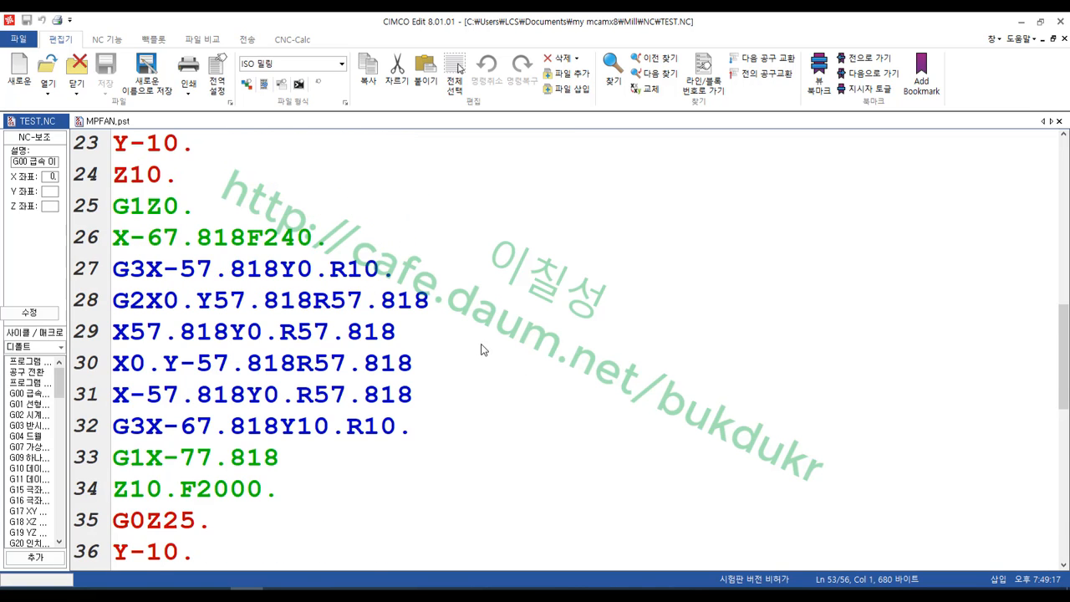
pyautogui.click(334, 332)
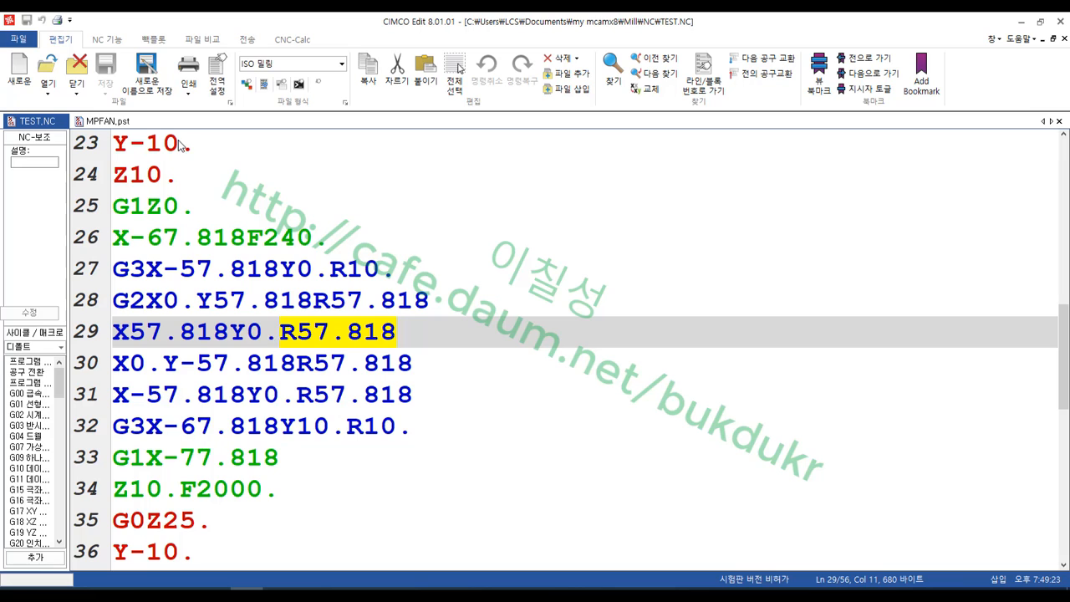
pyautogui.scroll(8, 611, 359)
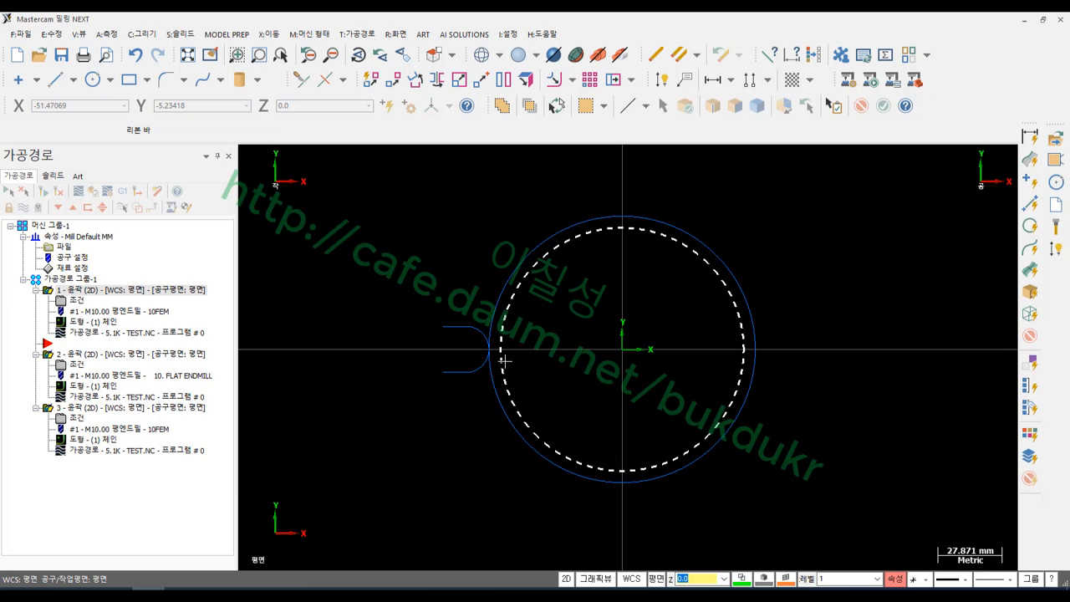
# Step: Delete all three contour operations from toolpath group 1
pyautogui.scroll(-3, 835, 255)
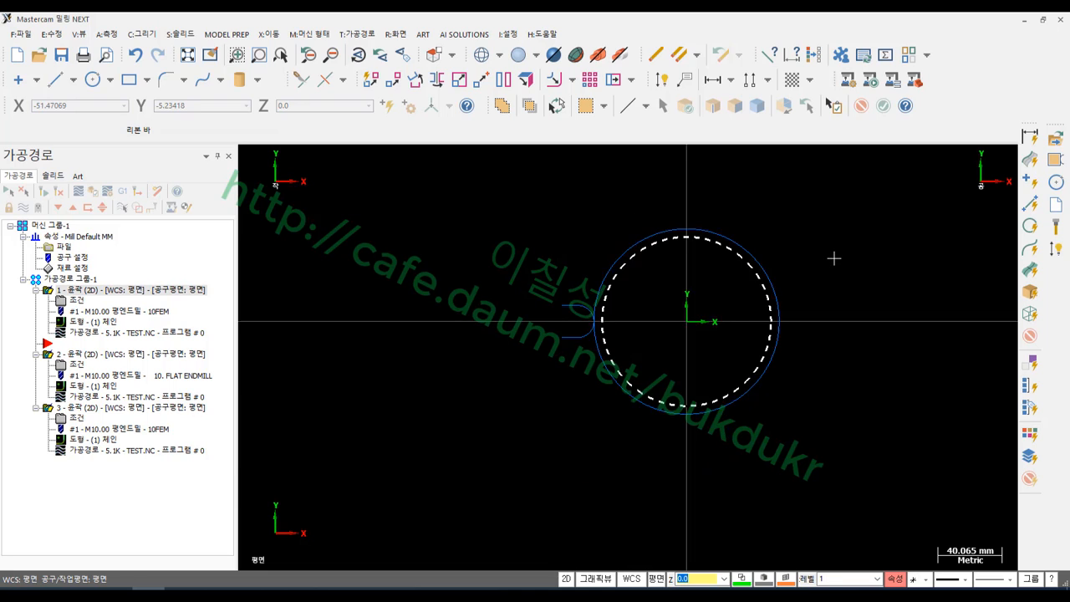
pyautogui.scroll(3, 844, 261)
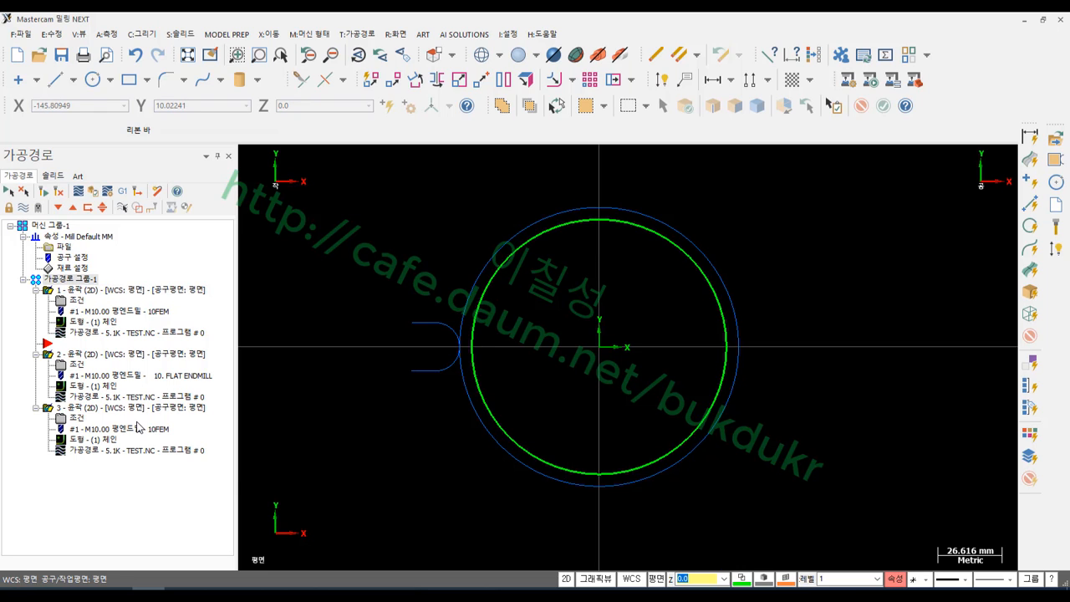
pyautogui.press('Delete')
pyautogui.click(577, 346)
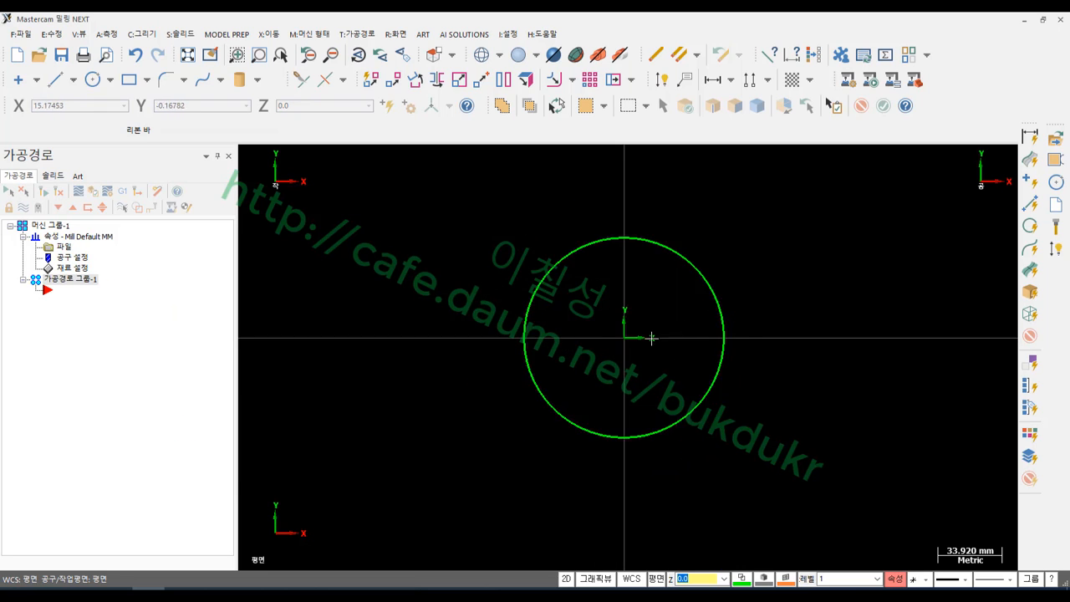
# Step: Create a 2D contour toolpath around the circle with the 10 mm flat endmill, keeping the default parameters
pyautogui.click(366, 35)
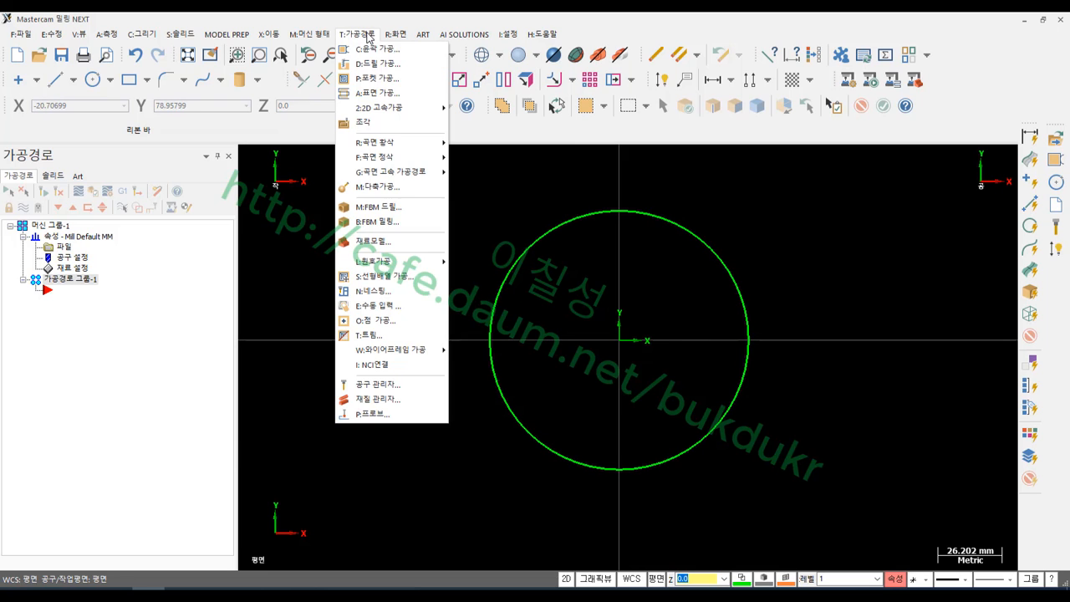
pyautogui.click(377, 49)
pyautogui.click(735, 405)
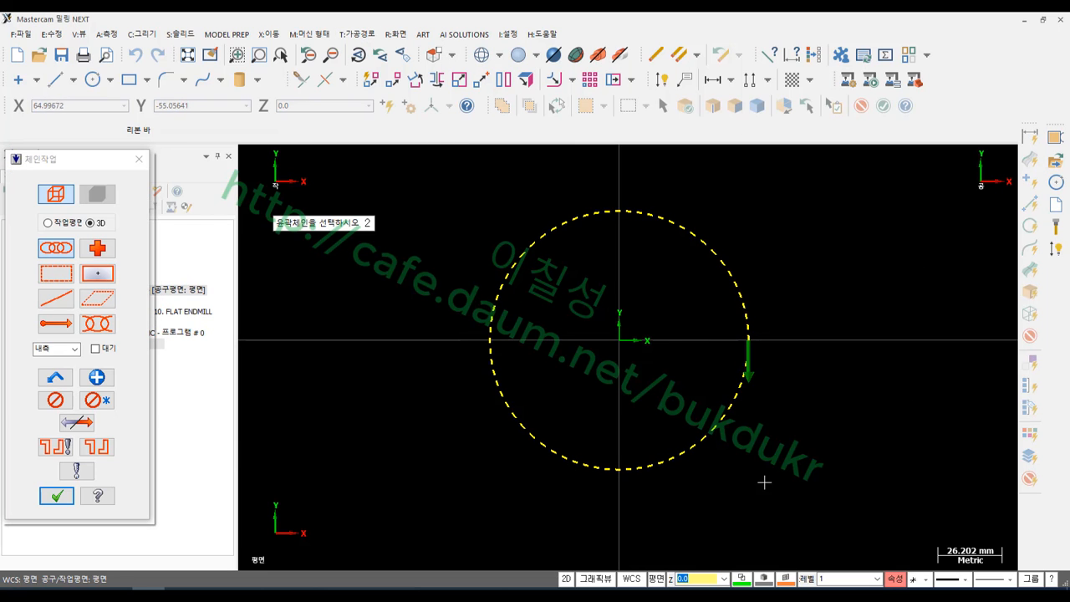
pyautogui.click(56, 496)
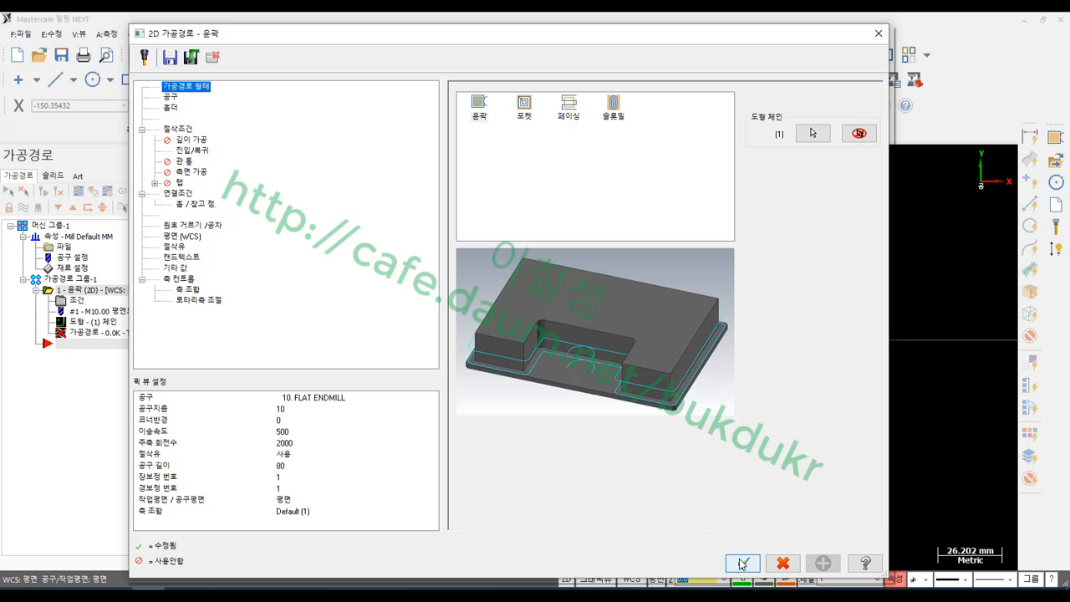
pyautogui.click(741, 565)
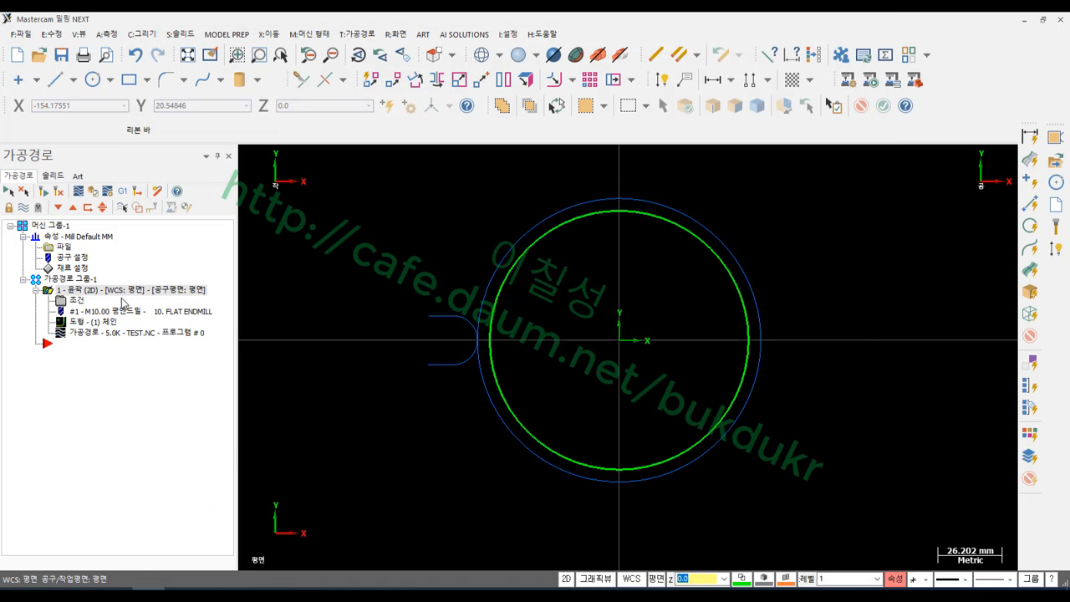
# Step: Switch the active post processor to MPFAN.pst from the shared mill Posts folder
pyautogui.click(124, 191)
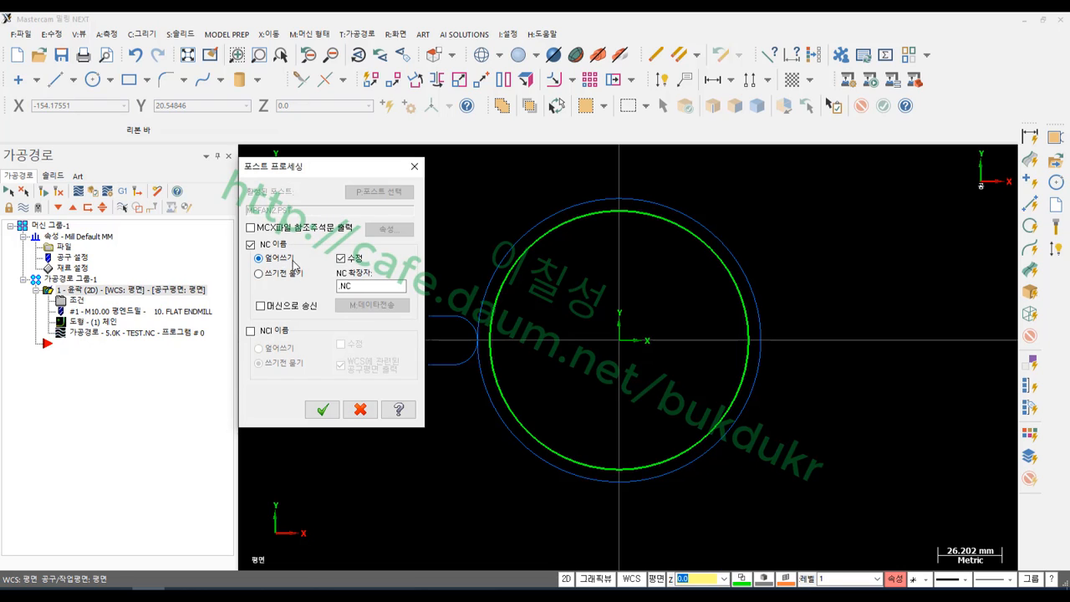
pyautogui.click(360, 410)
pyautogui.rightClick(101, 417)
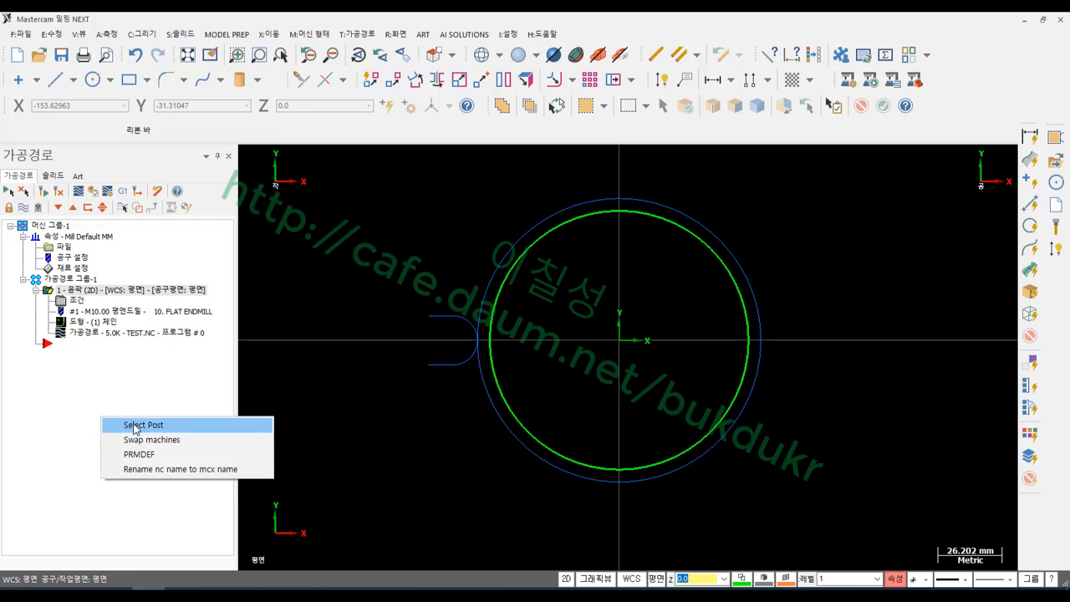
pyautogui.click(105, 422)
pyautogui.click(159, 251)
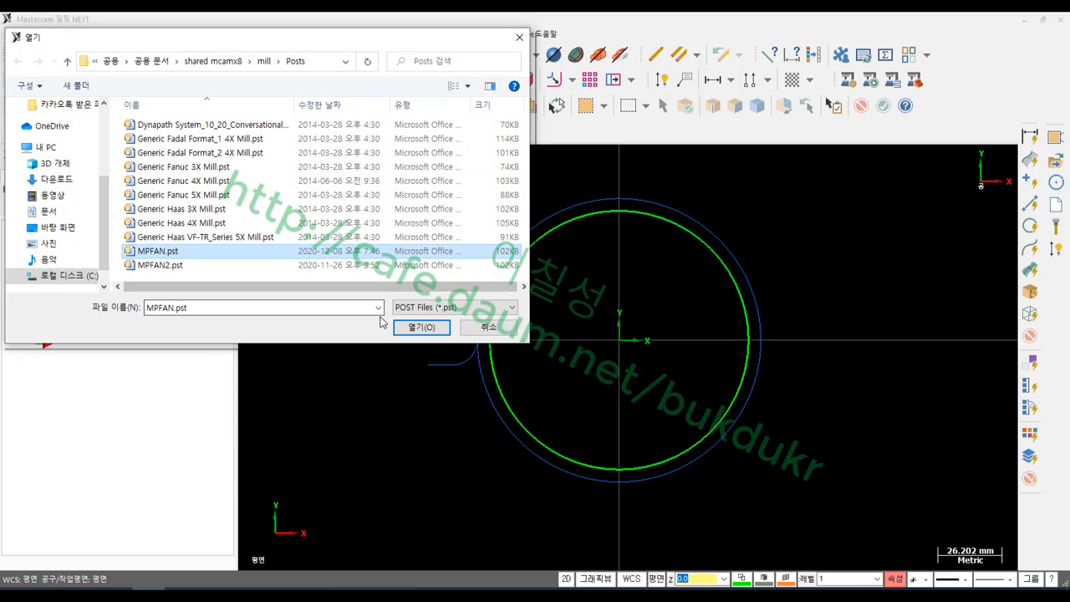
pyautogui.click(395, 329)
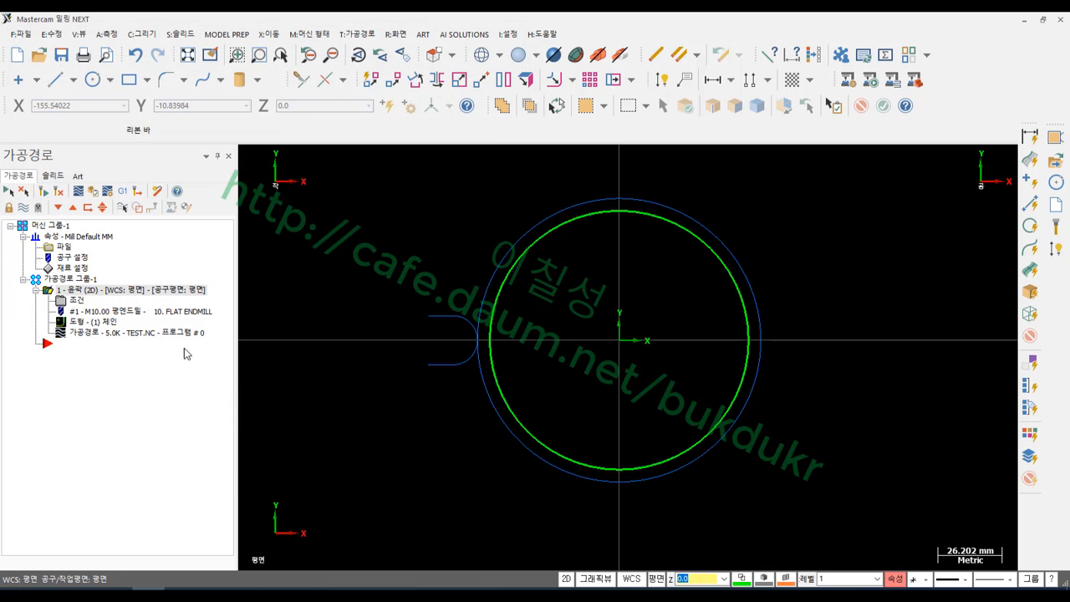
# Step: Post the contour toolpath, overwriting TEST.NC, and review the whole program in CIMCO Edit before closing it
pyautogui.click(123, 191)
pyautogui.click(322, 409)
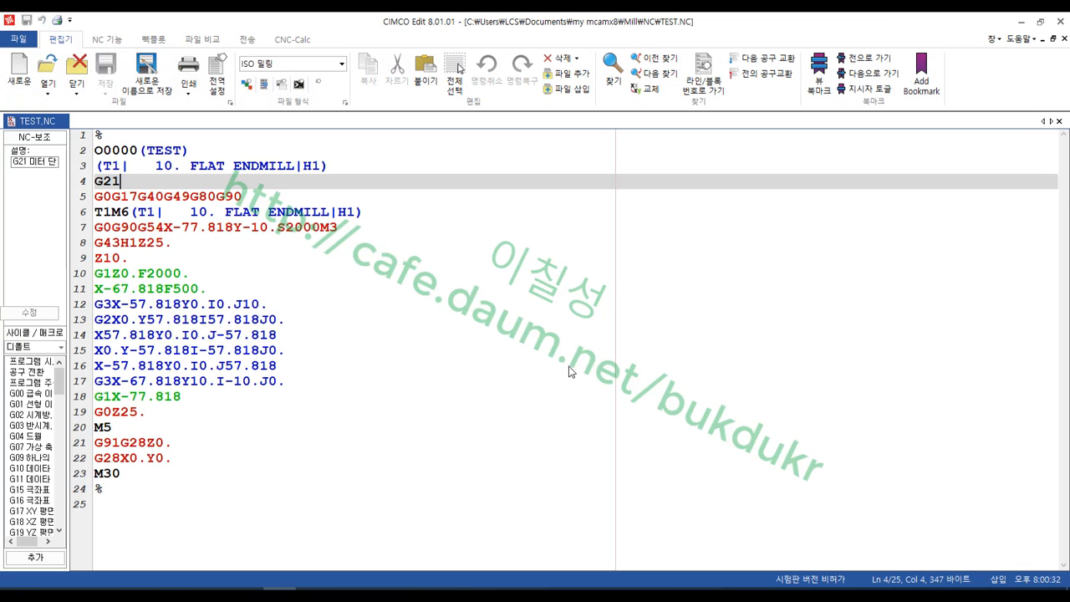
pyautogui.click(402, 244)
pyautogui.moveTo(96, 489); pyautogui.dragTo(97, 136)
pyautogui.click(488, 292)
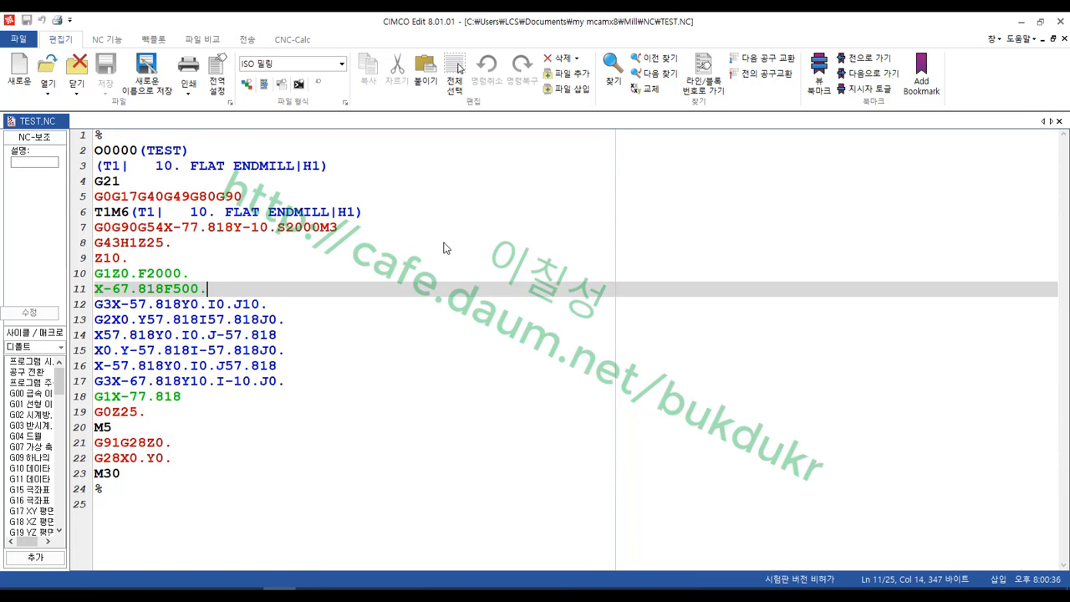
pyautogui.click(1060, 21)
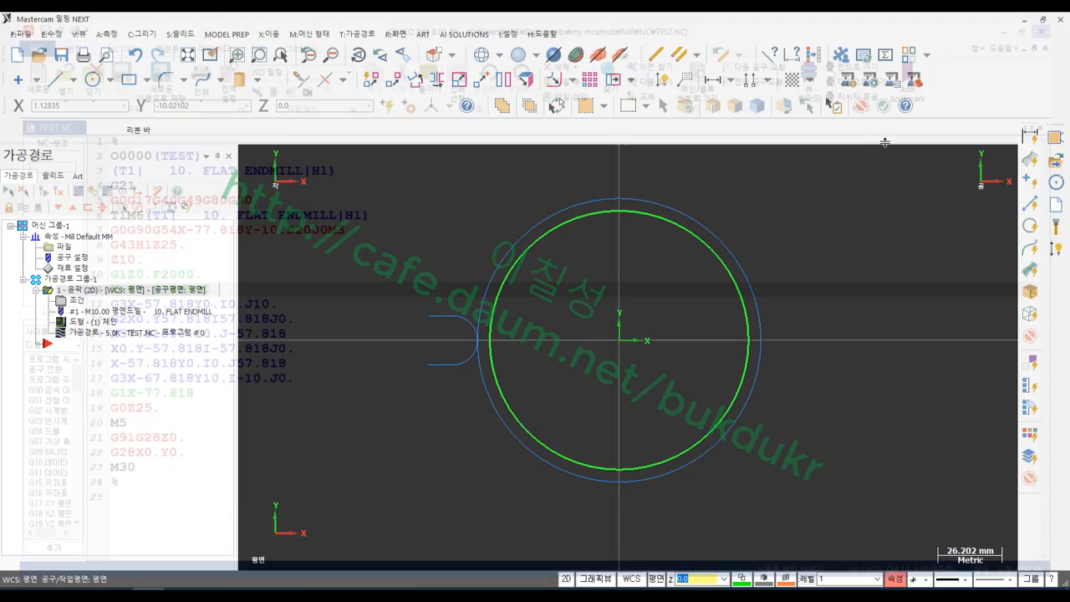
# Step: Examine which post processor is assigned in the machine group properties and in the machine definition
pyautogui.click(62, 248)
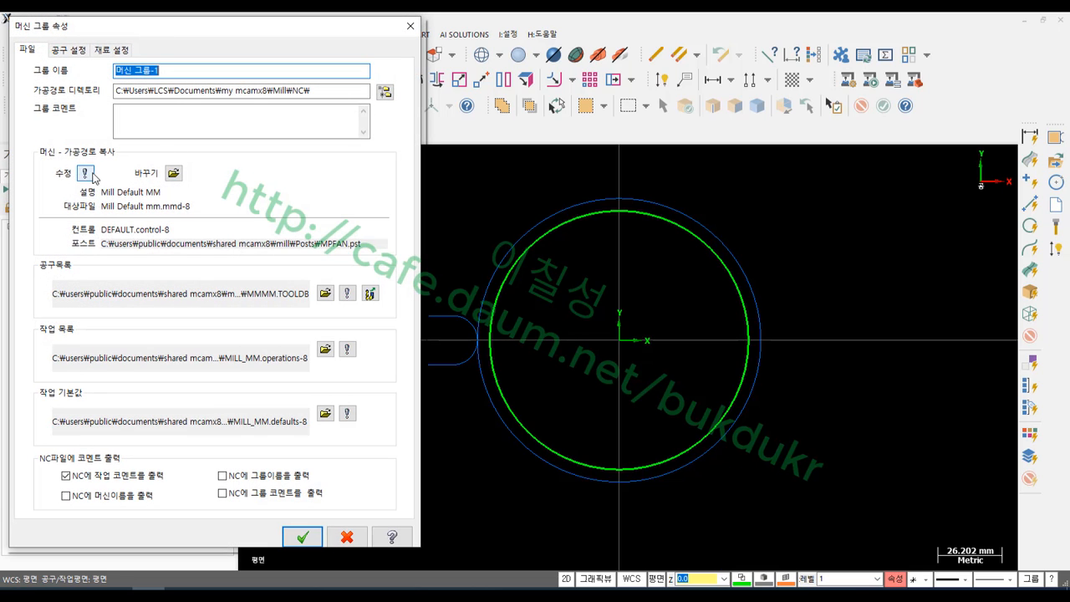
pyautogui.click(174, 173)
pyautogui.click(572, 571)
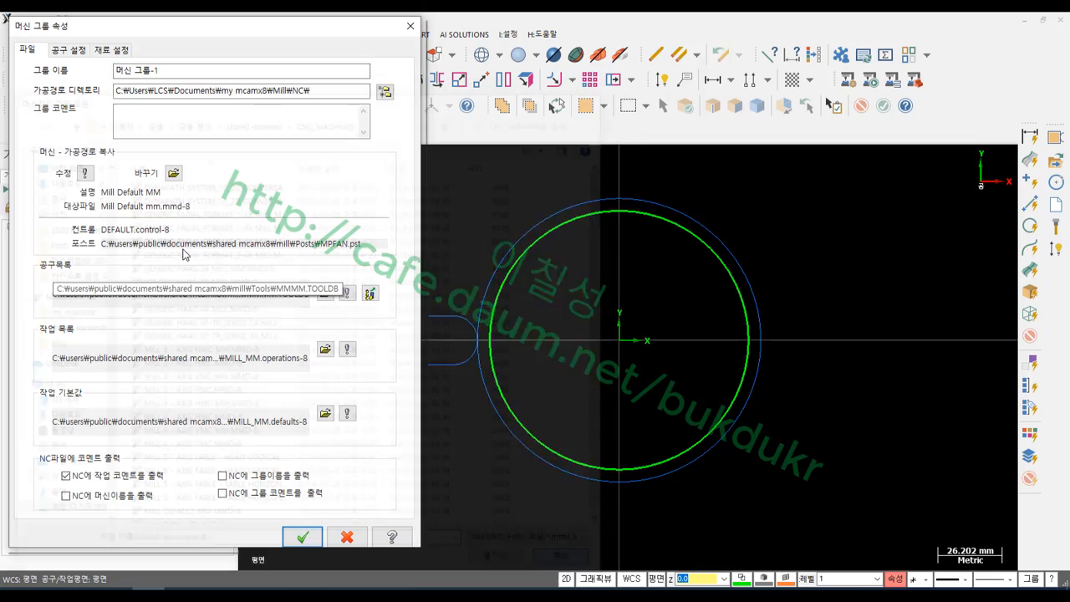
pyautogui.click(84, 173)
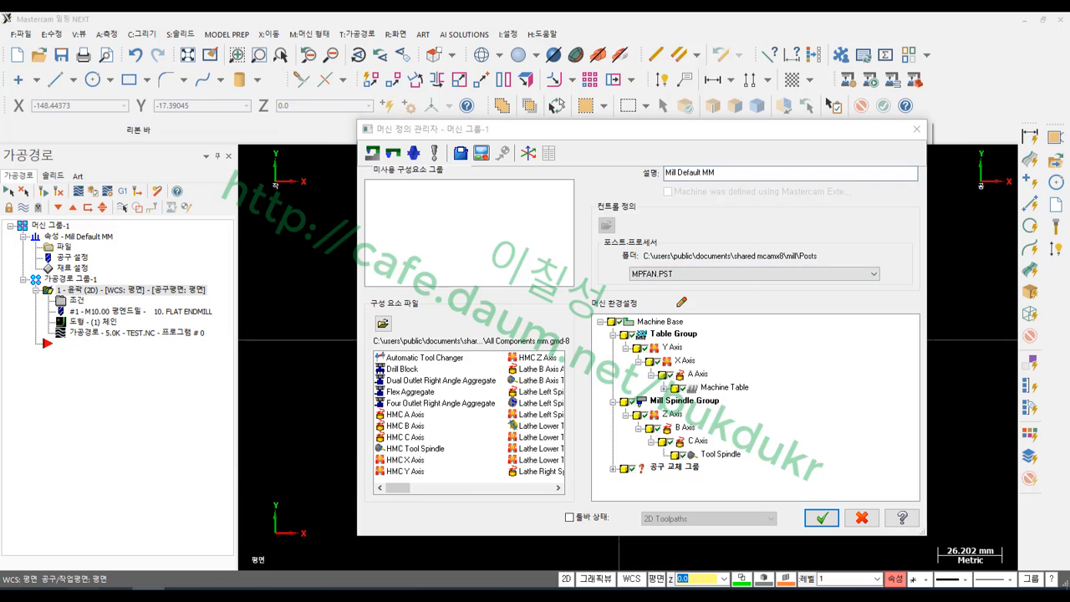
pyautogui.moveTo(684, 306)
pyautogui.mouseDown()
pyautogui.moveTo(739, 243)
pyautogui.moveTo(679, 311)
pyautogui.mouseUp()
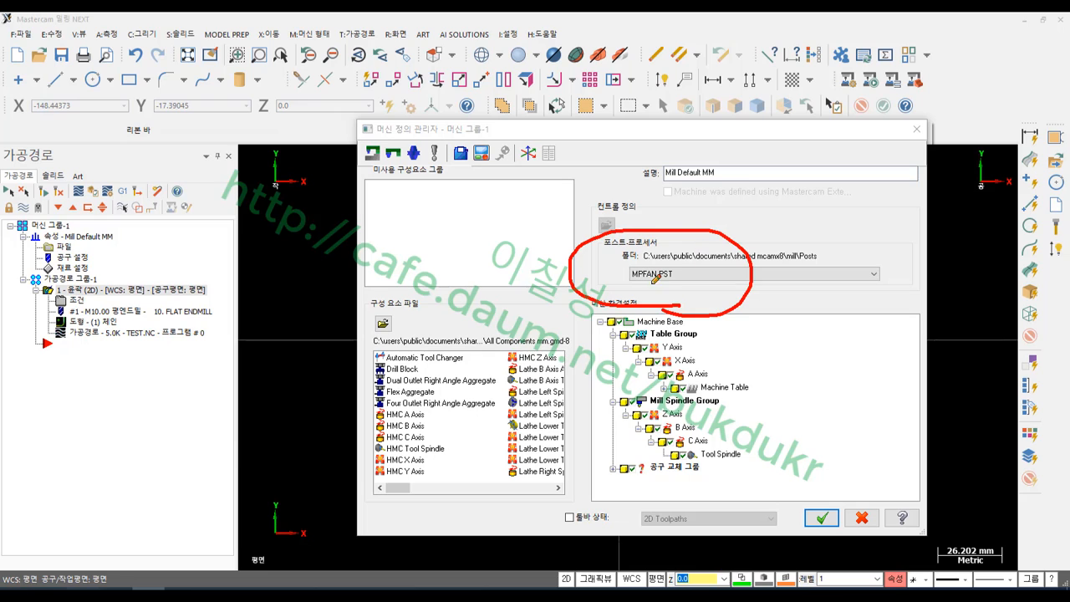
pyautogui.rightClick(824, 387)
pyautogui.click(853, 530)
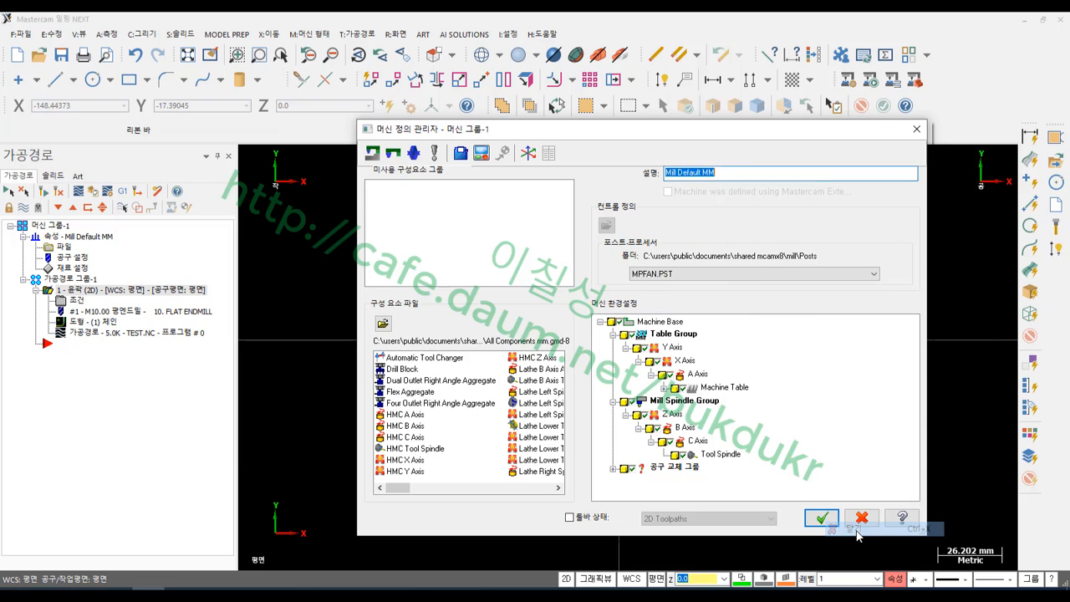
pyautogui.click(865, 519)
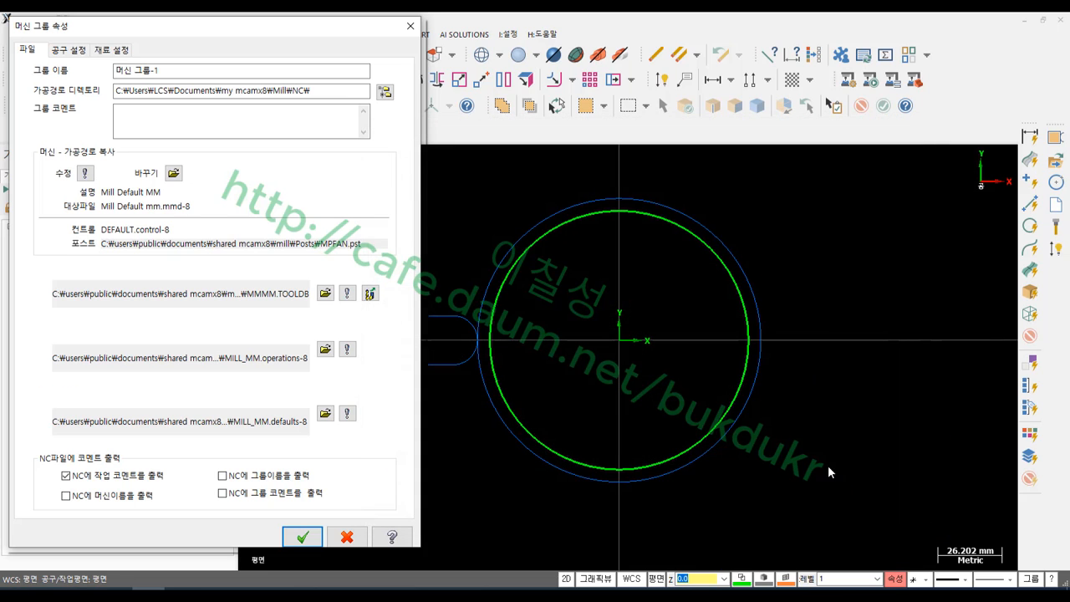
pyautogui.click(347, 537)
# Step: Switch to File Explorer and open the mill Posts folder through the shared Mcamx8 shortcut in my mcamx8
pyautogui.click(1025, 20)
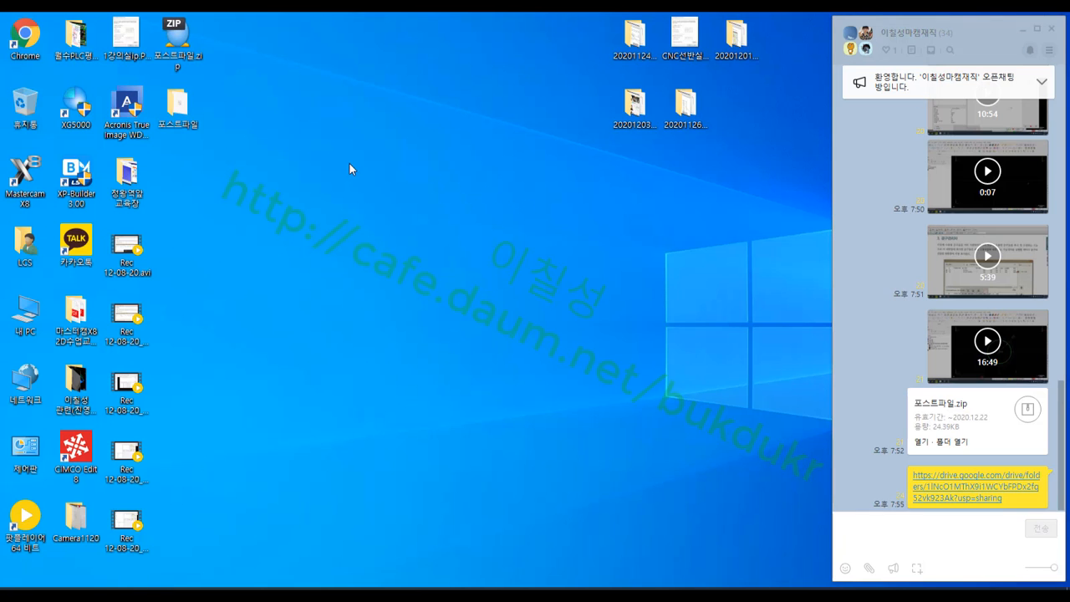
pyautogui.doubleClick(27, 251)
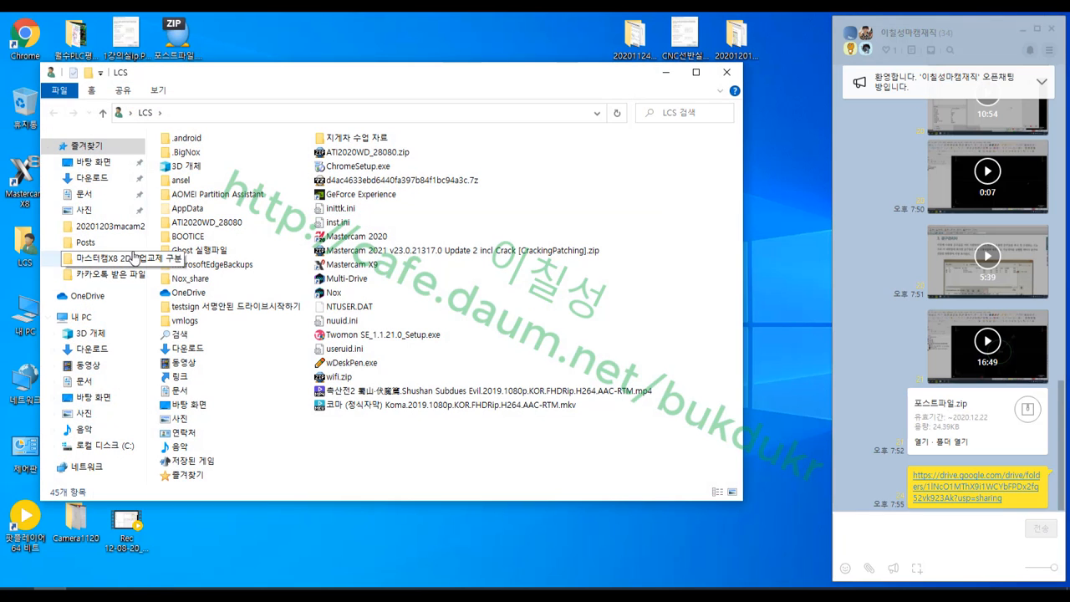
pyautogui.click(92, 199)
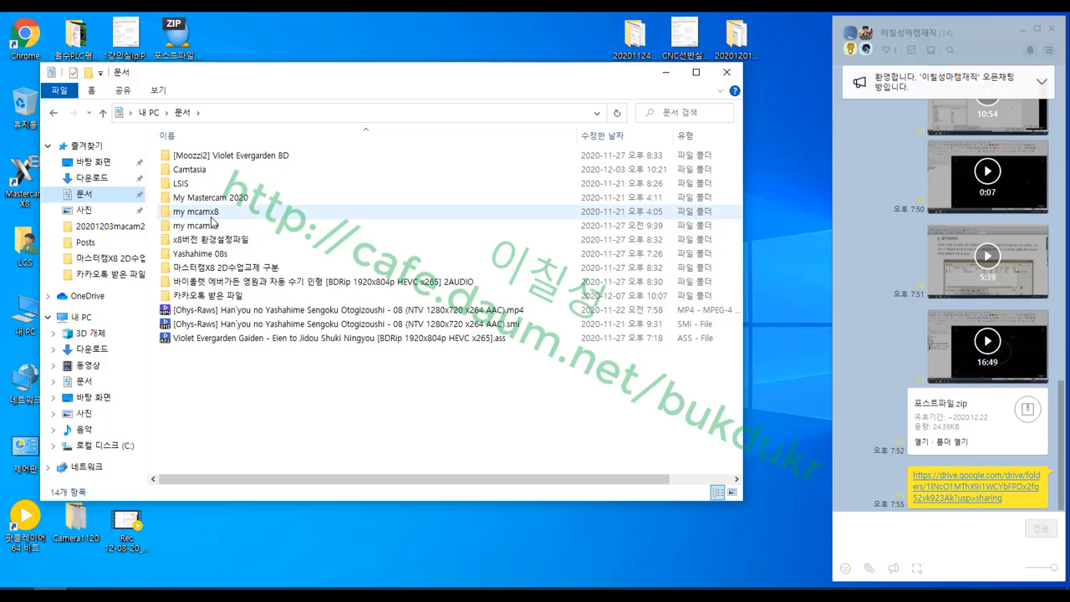
pyautogui.doubleClick(210, 213)
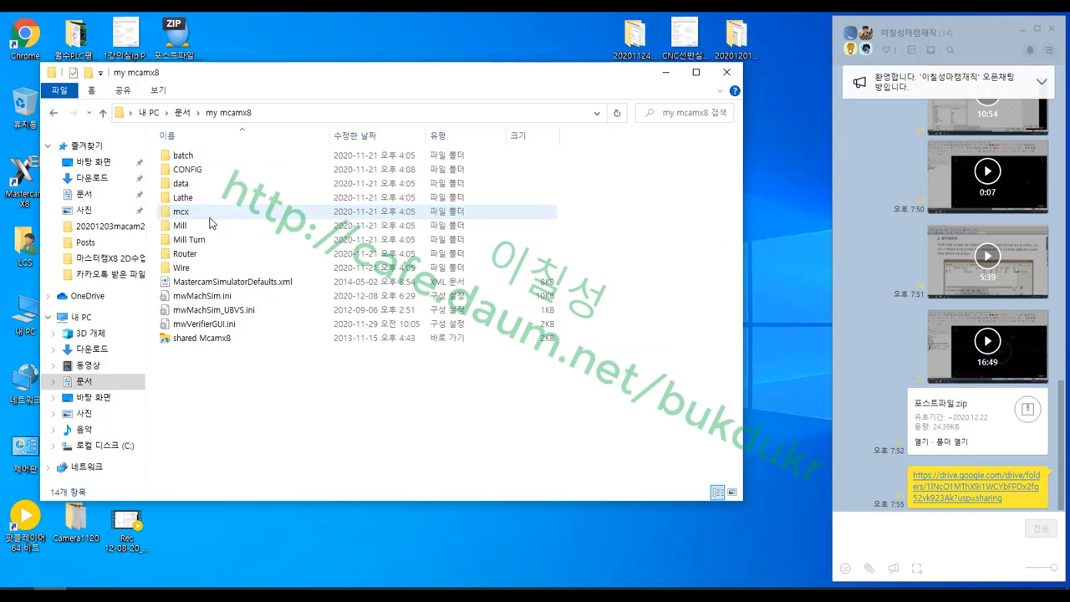
pyautogui.doubleClick(191, 342)
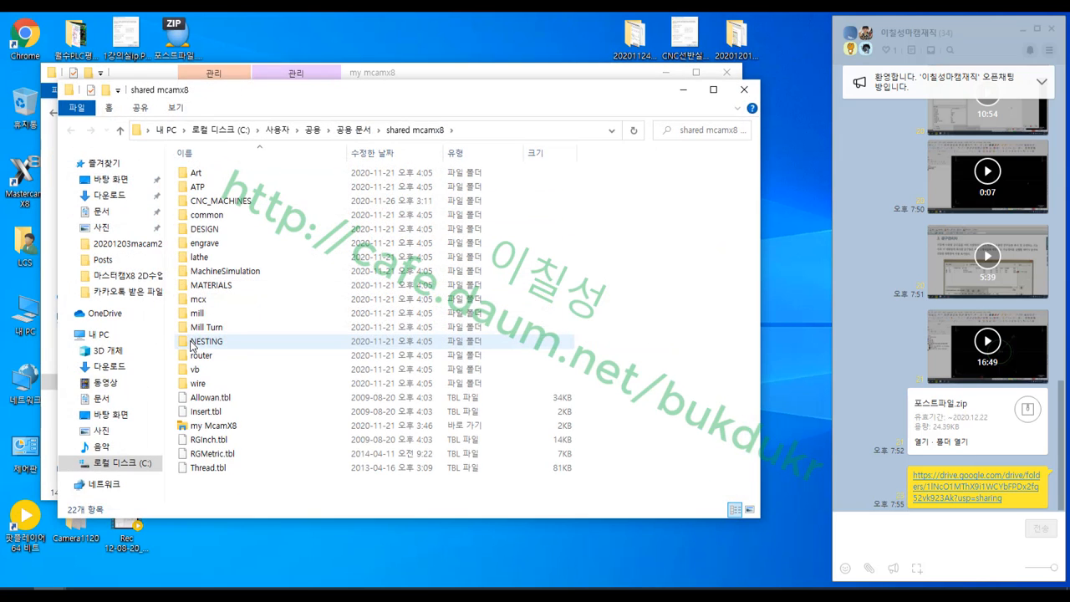
pyautogui.click(199, 315)
pyautogui.doubleClick(198, 315)
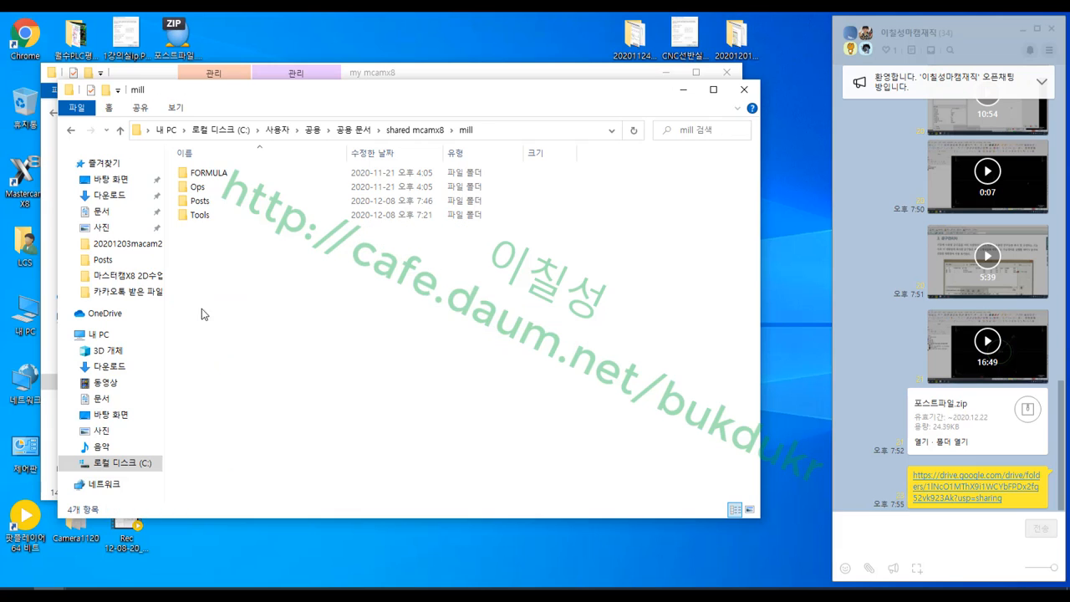
pyautogui.doubleClick(204, 203)
pyautogui.moveTo(290, 92); pyautogui.dragTo(608, 145)
# Step: Examine the MPFAN.pst and MPFAN2.pst files and their modification dates in the Posts folder
pyautogui.click(537, 410)
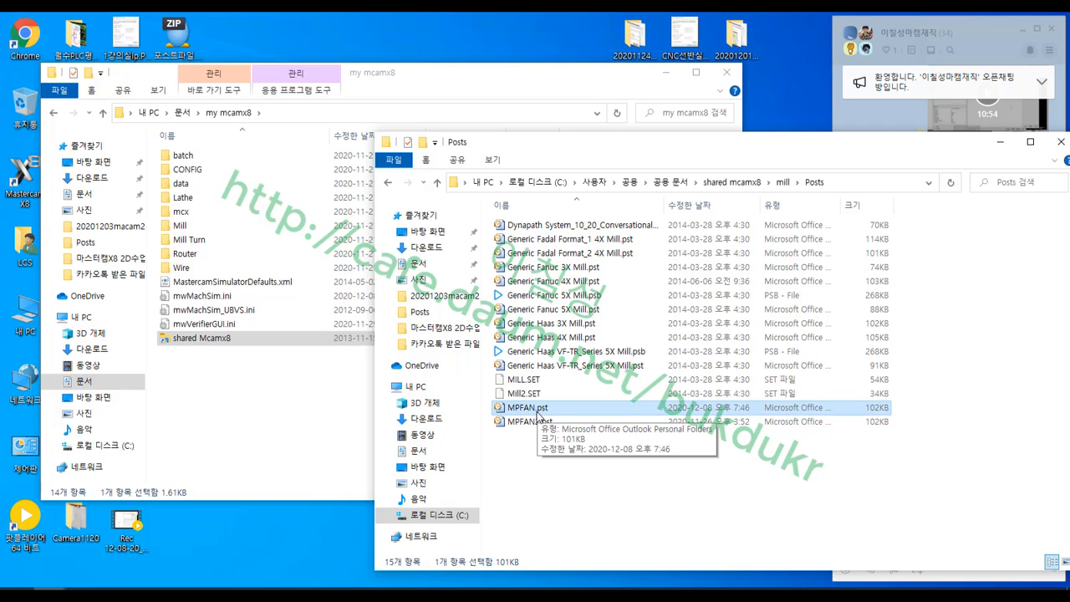
pyautogui.click(563, 480)
pyautogui.click(542, 422)
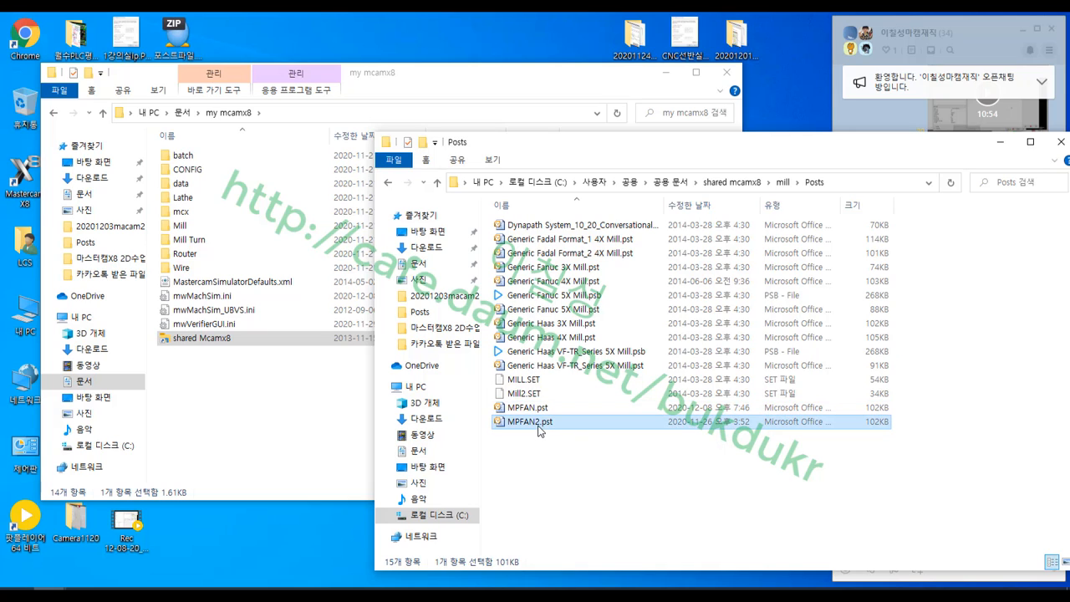
pyautogui.click(536, 409)
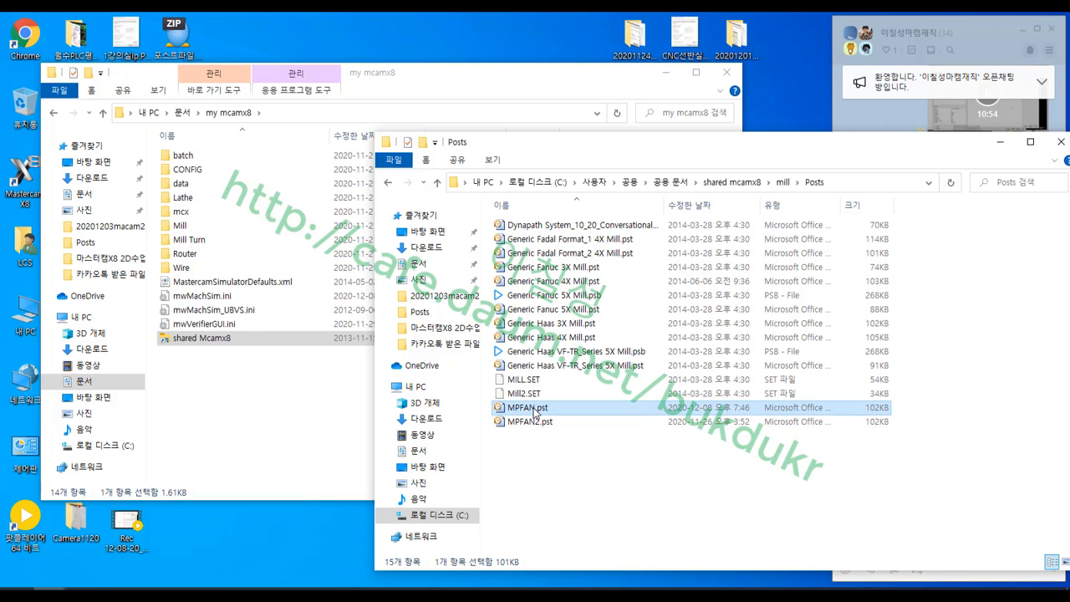
pyautogui.click(536, 424)
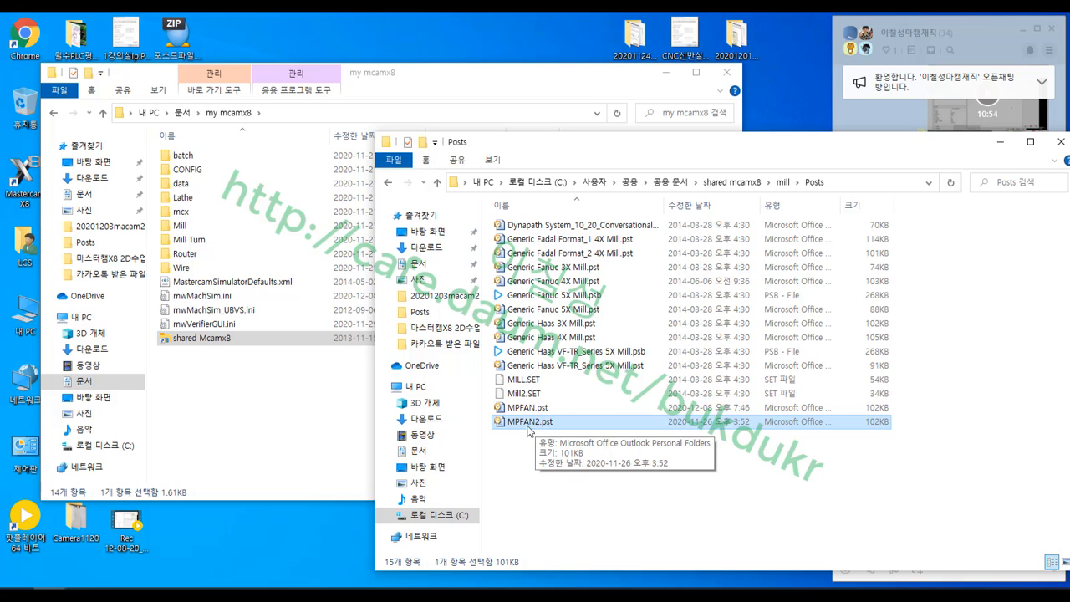
pyautogui.click(532, 409)
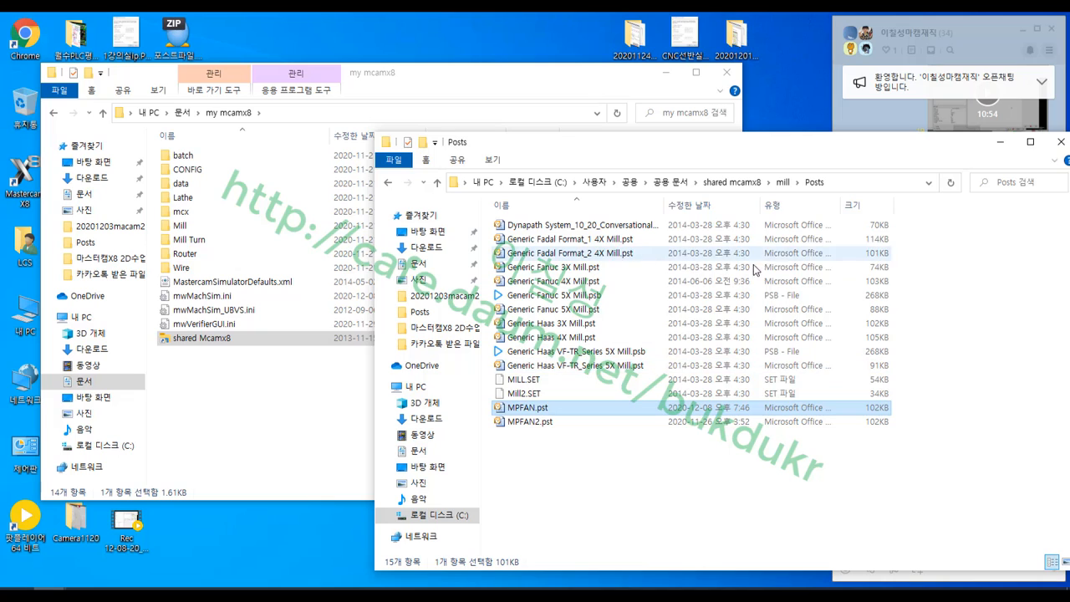
pyautogui.click(573, 424)
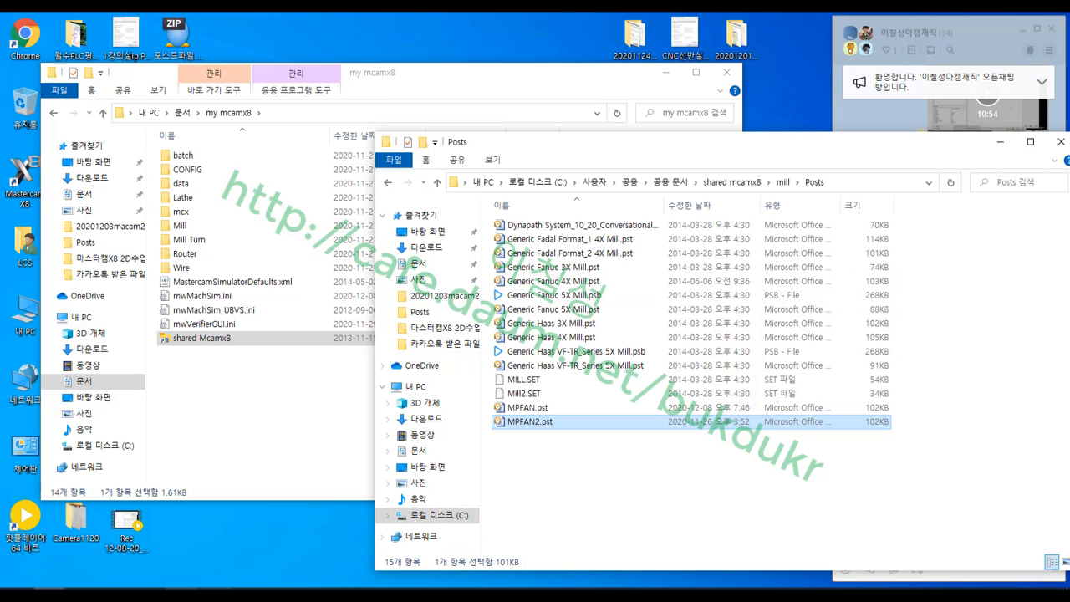
# Step: Bring the Posts folder window to the front over Mastercam and select MPFAN.pst
pyautogui.click(148, 589)
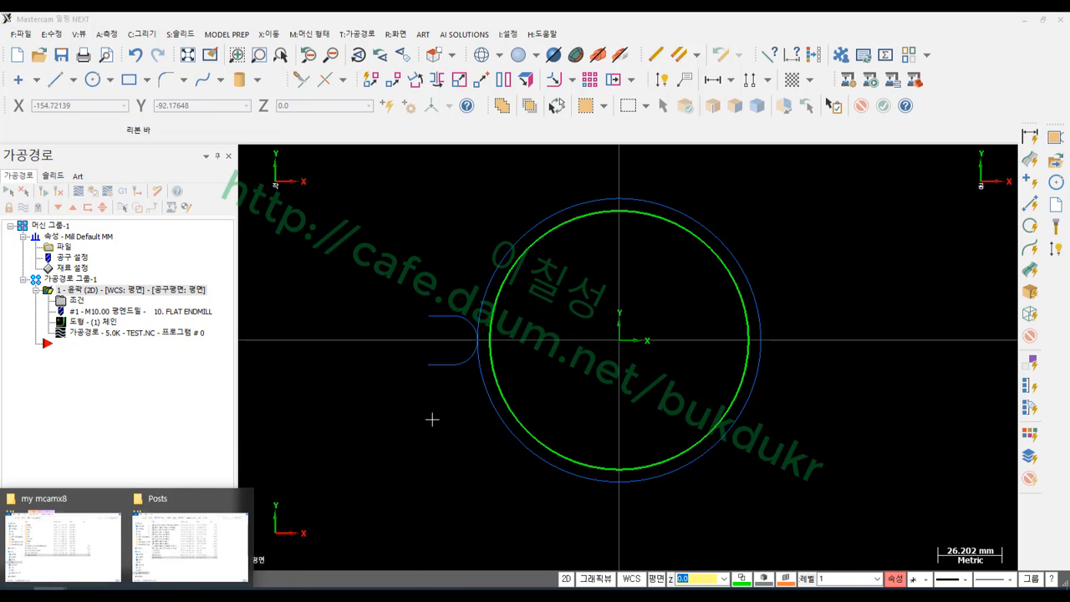
pyautogui.click(198, 552)
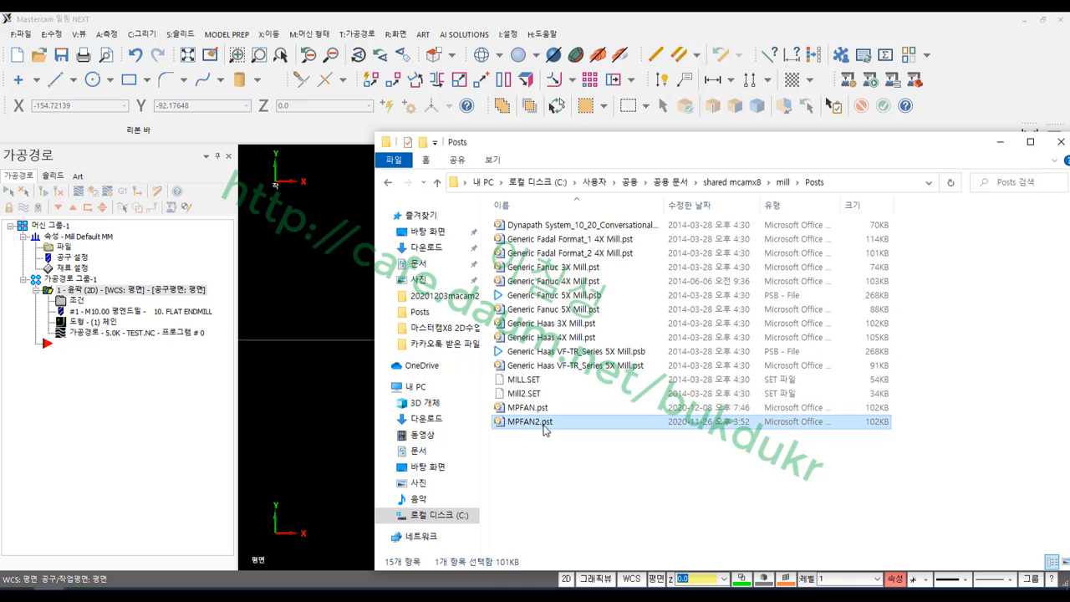
pyautogui.click(533, 409)
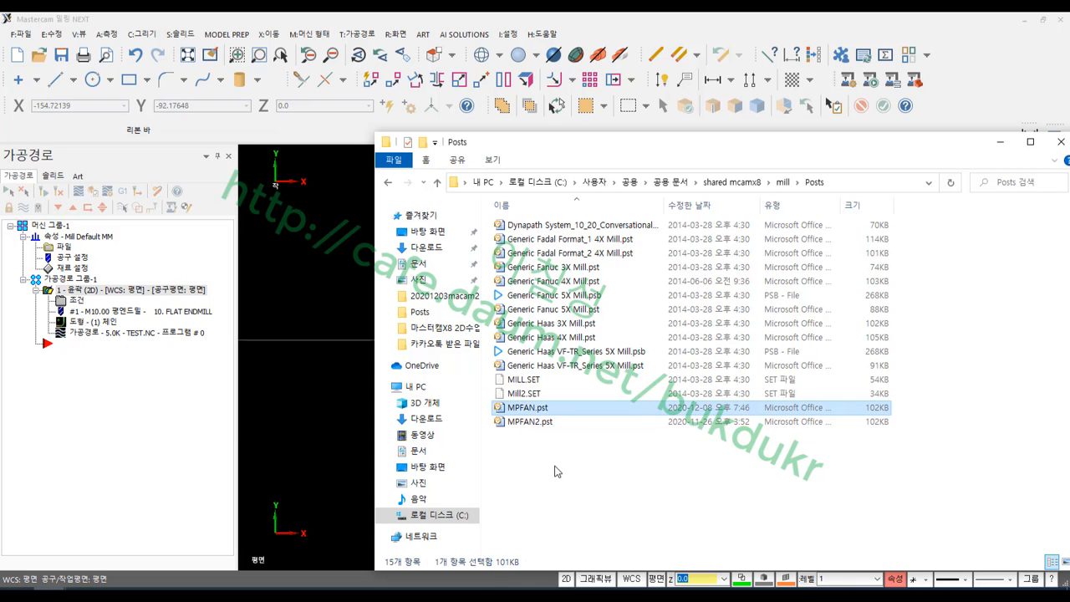
# Step: Select MPFAN2.pst as the active post processor and post the contour toolpath, overwriting the TEST.NC file
pyautogui.click(1061, 143)
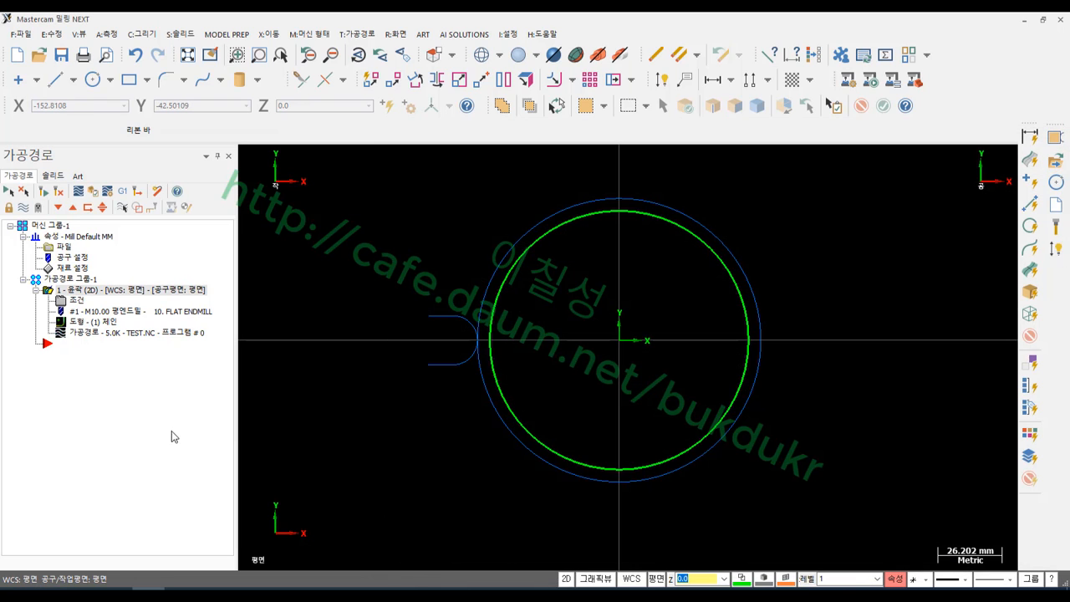
pyautogui.rightClick(118, 398)
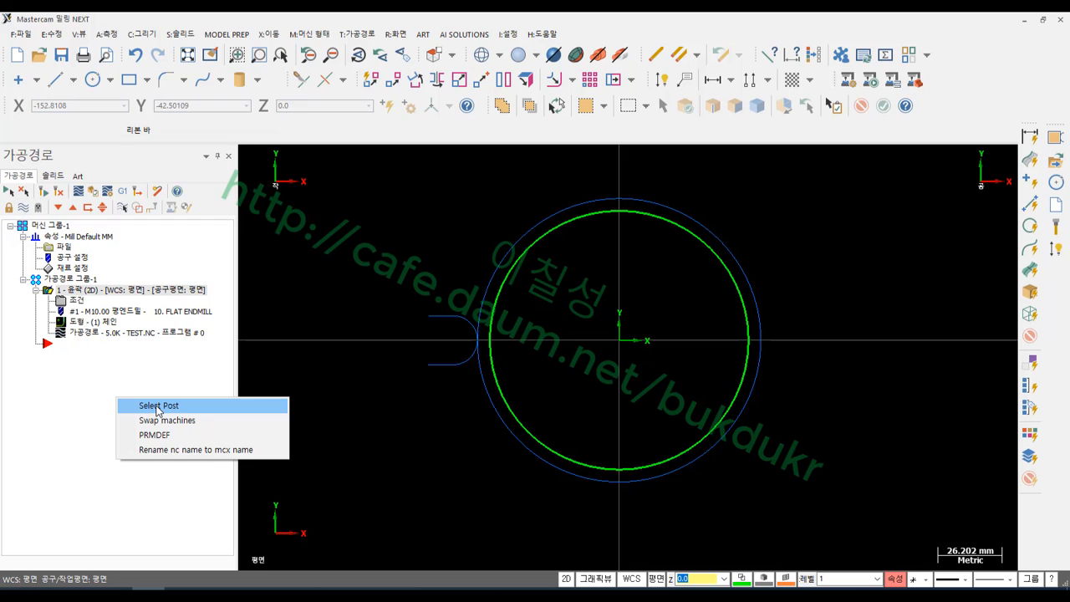
pyautogui.click(157, 407)
pyautogui.click(192, 265)
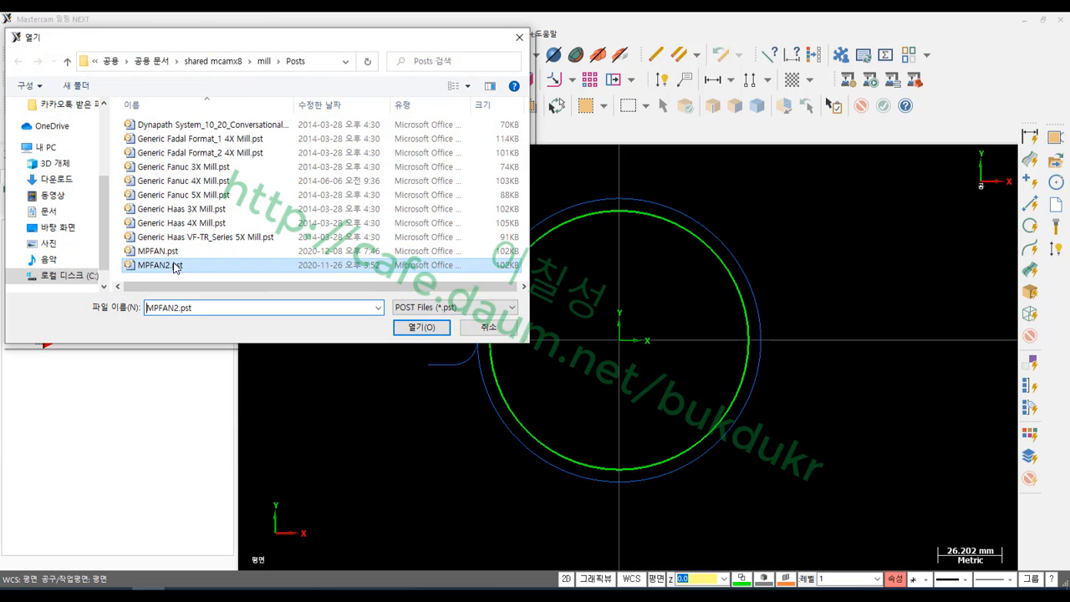
pyautogui.click(434, 327)
pyautogui.click(123, 191)
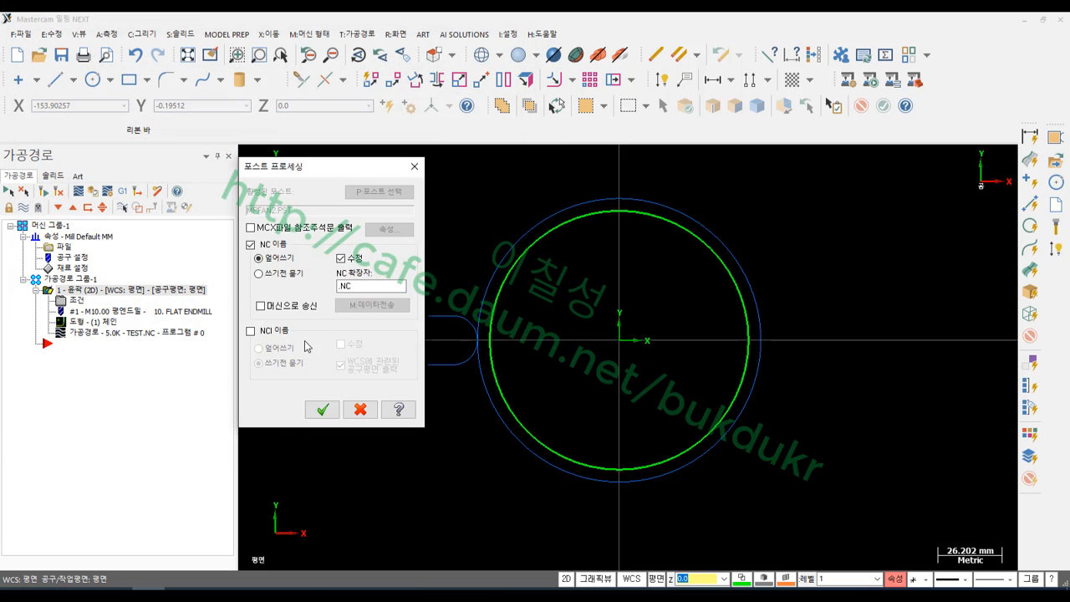
pyautogui.click(322, 409)
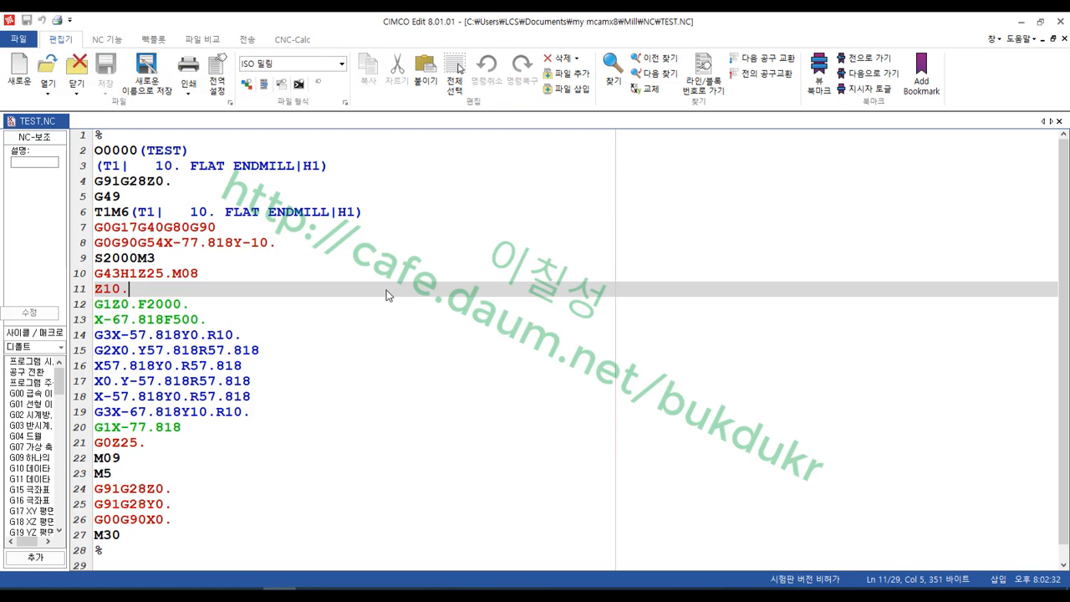
# Step: Examine the posted TEST.NC code, highlighting the whole program, the G49 line and the closing G91G28 return blocks
pyautogui.moveTo(154, 550); pyautogui.dragTo(36, 127)
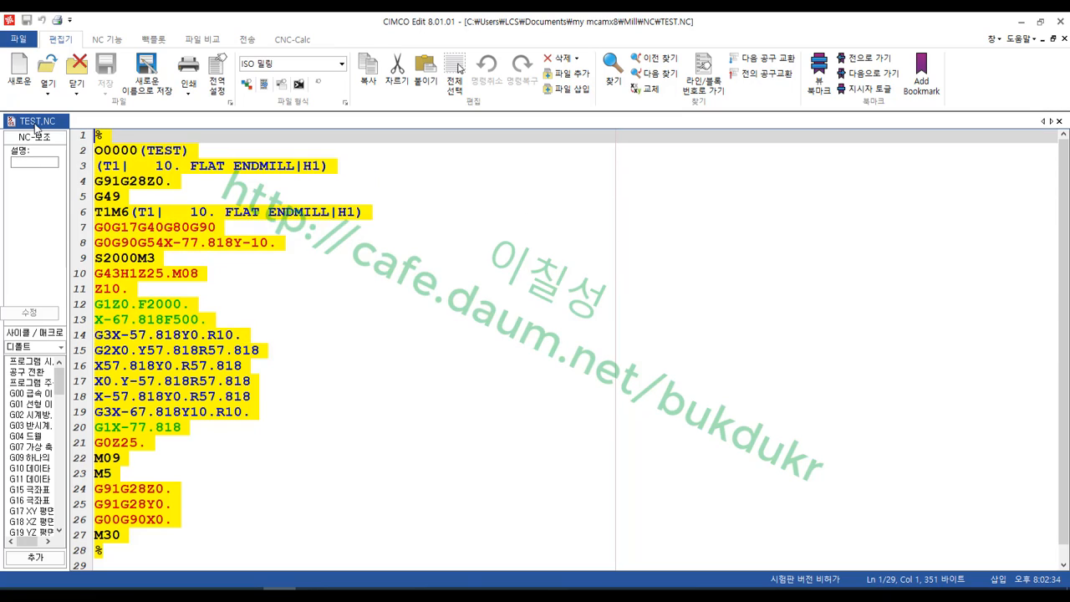
pyautogui.click(795, 274)
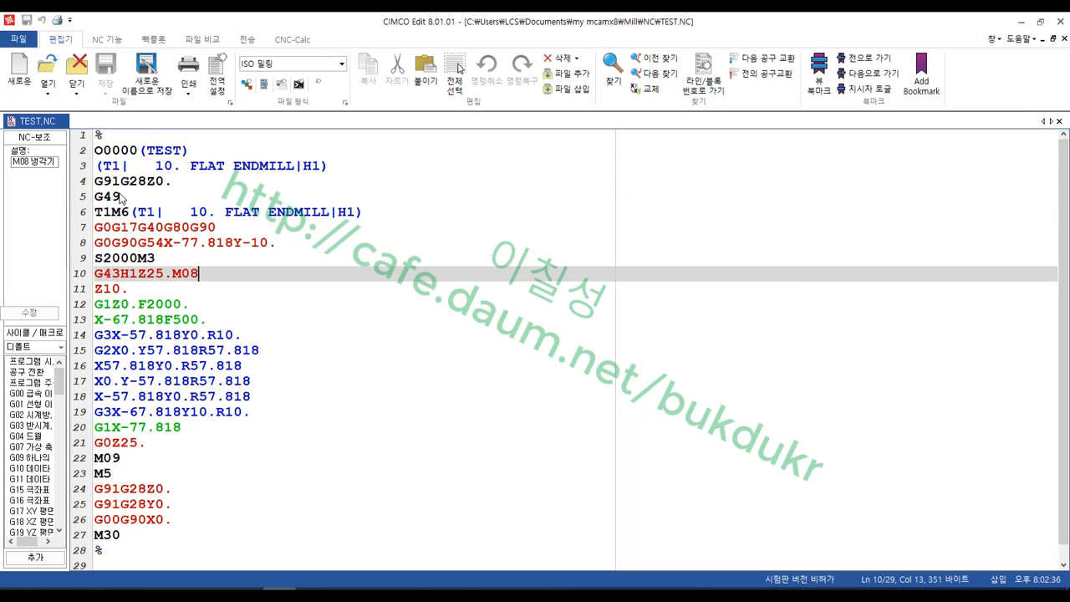
pyautogui.moveTo(122, 197); pyautogui.dragTo(94, 199)
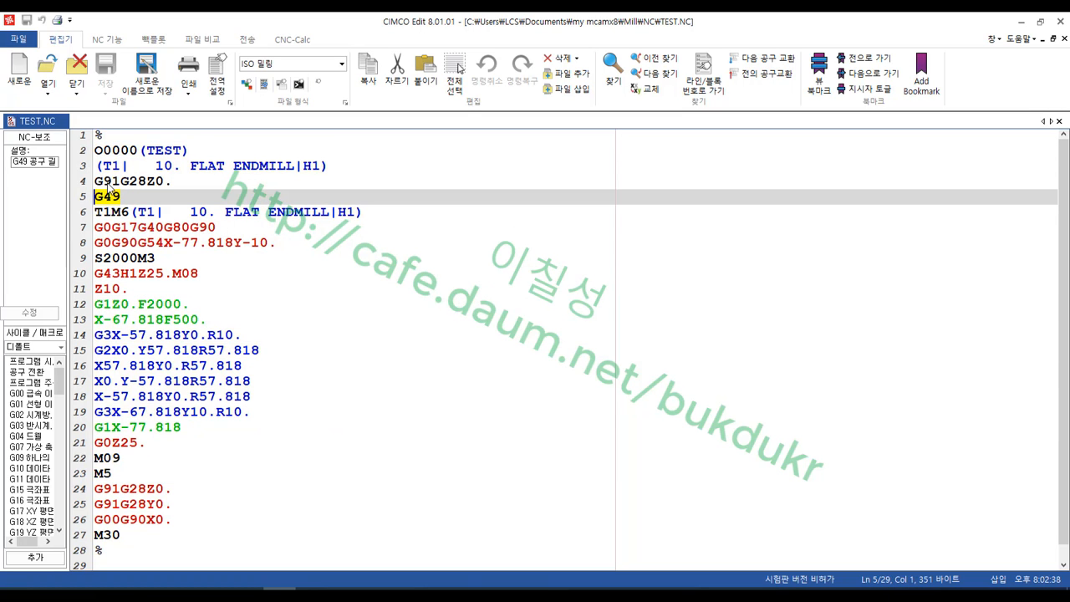
pyautogui.moveTo(114, 198)
pyautogui.moveTo(126, 550); pyautogui.dragTo(77, 490)
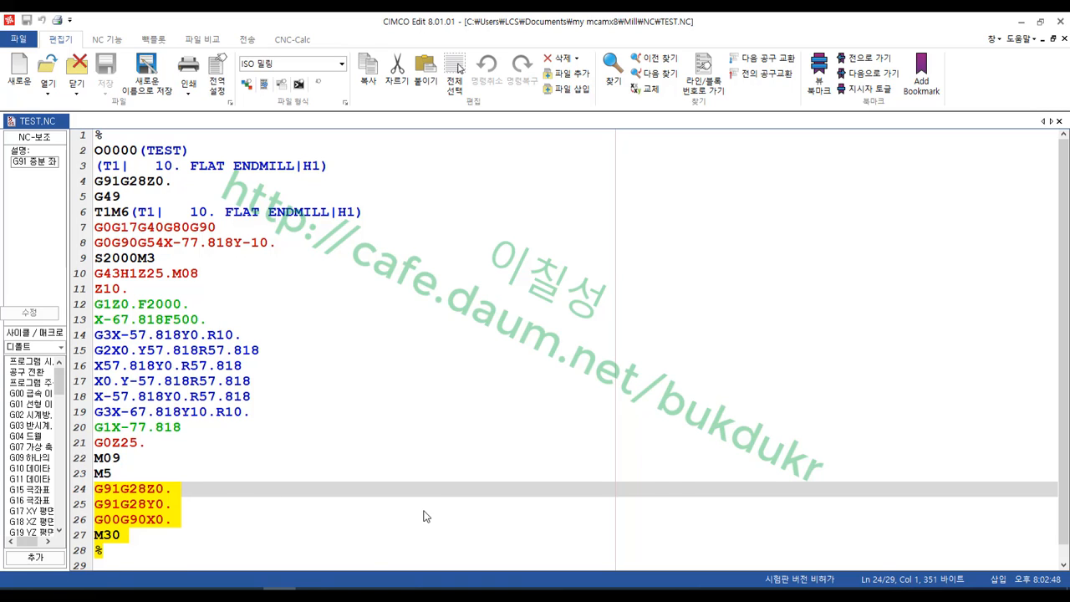
# Step: Switch to 13 2차원 가공정의.pdf in Adobe Acrobat Pro and examine the Chapter 11 introduction and its list of toolpath types
pyautogui.click(246, 589)
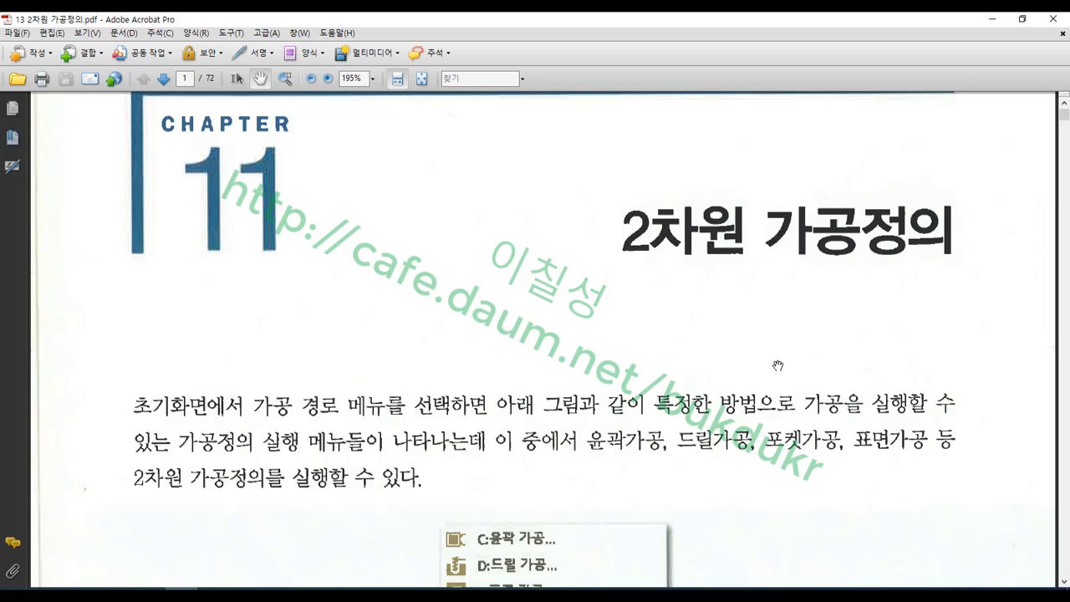
pyautogui.moveTo(779, 366); pyautogui.dragTo(777, 261)
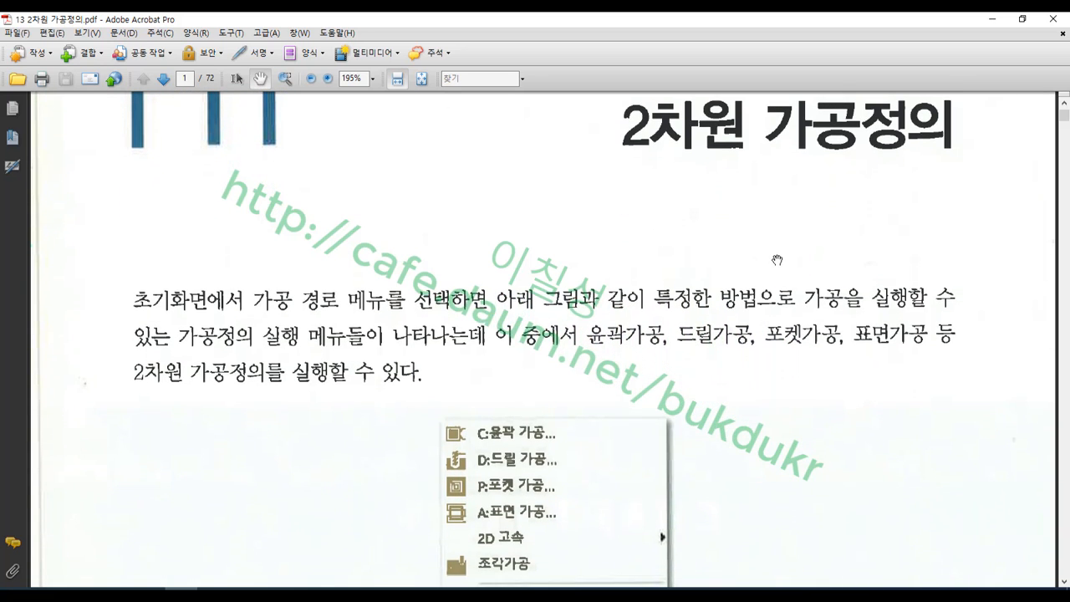
pyautogui.moveTo(746, 408); pyautogui.dragTo(750, 417)
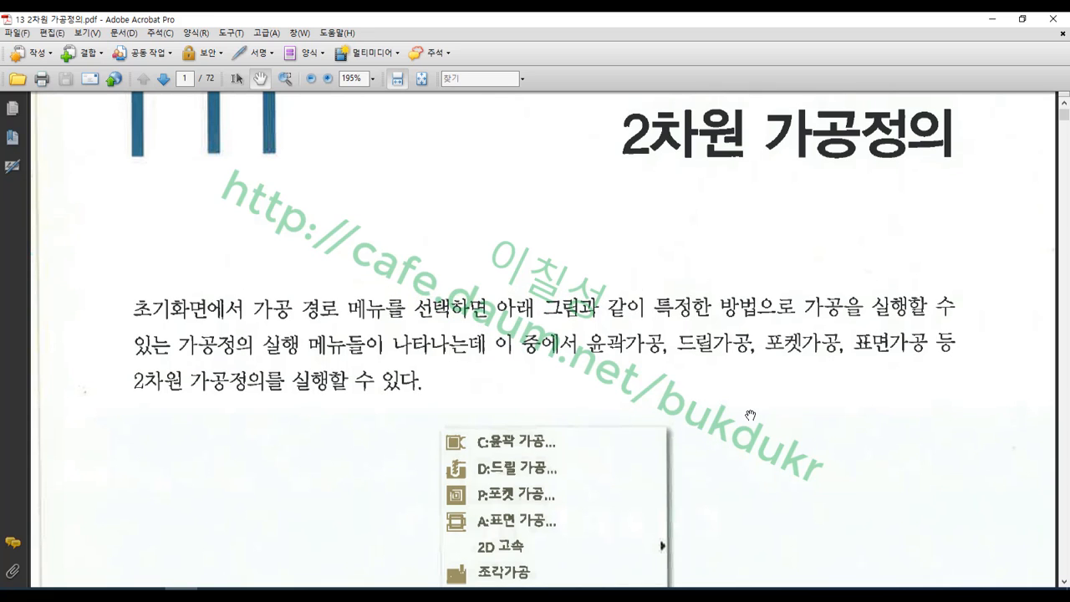
pyautogui.moveTo(627, 333); pyautogui.dragTo(630, 269)
pyautogui.moveTo(805, 373); pyautogui.dragTo(801, 283)
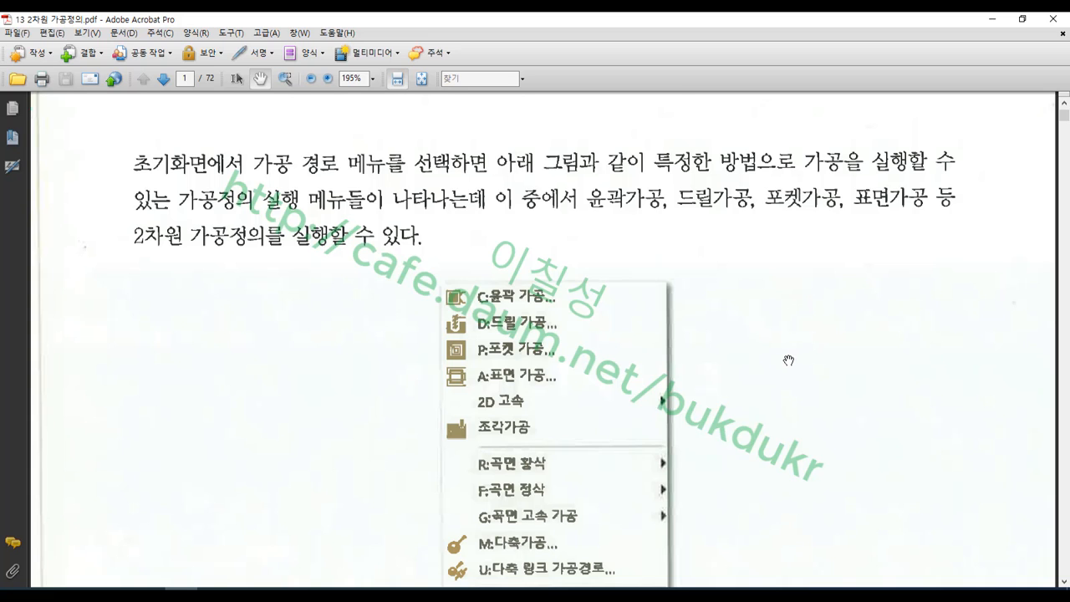
pyautogui.moveTo(788, 361); pyautogui.dragTo(789, 326)
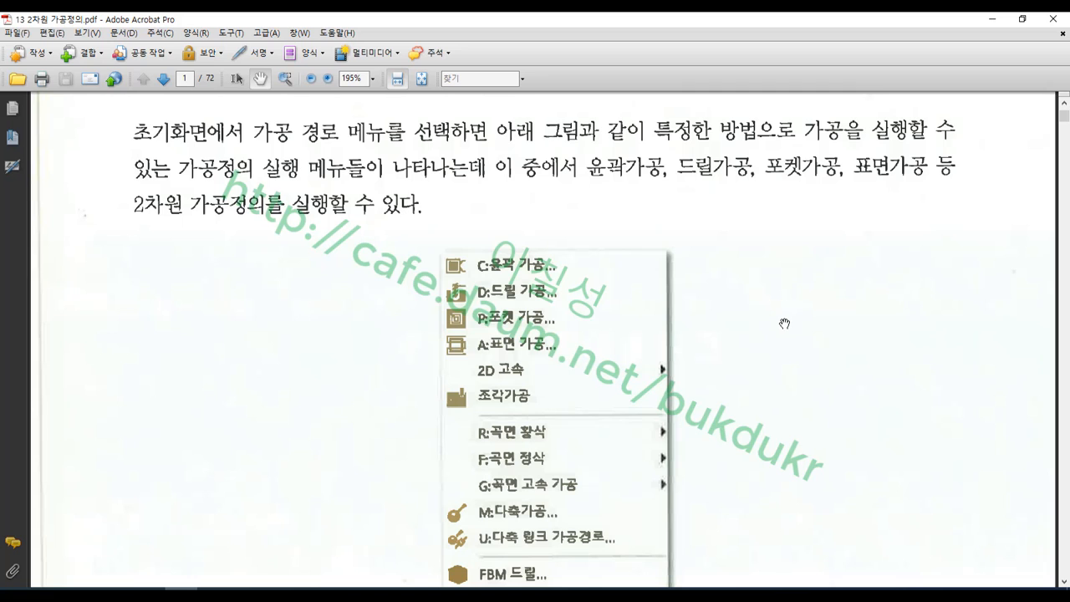
pyautogui.moveTo(783, 406); pyautogui.dragTo(791, 261)
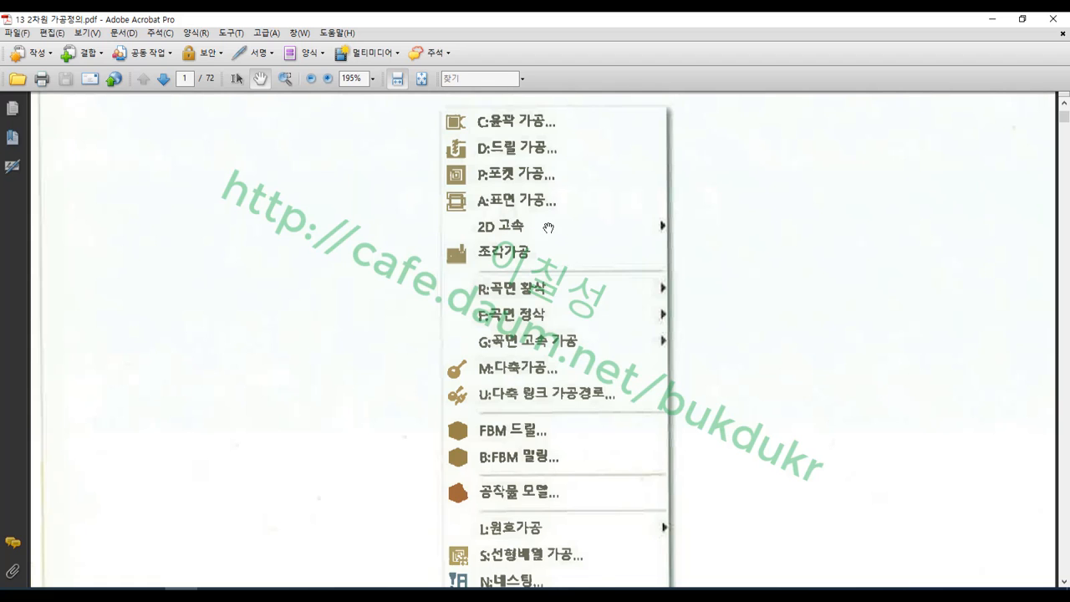
# Step: Go to the 윤곽가공 section on page 2 and examine its definition and the closed and open contour figures
pyautogui.scroll(-5, 744, 399)
pyautogui.scroll(-15, 744, 399)
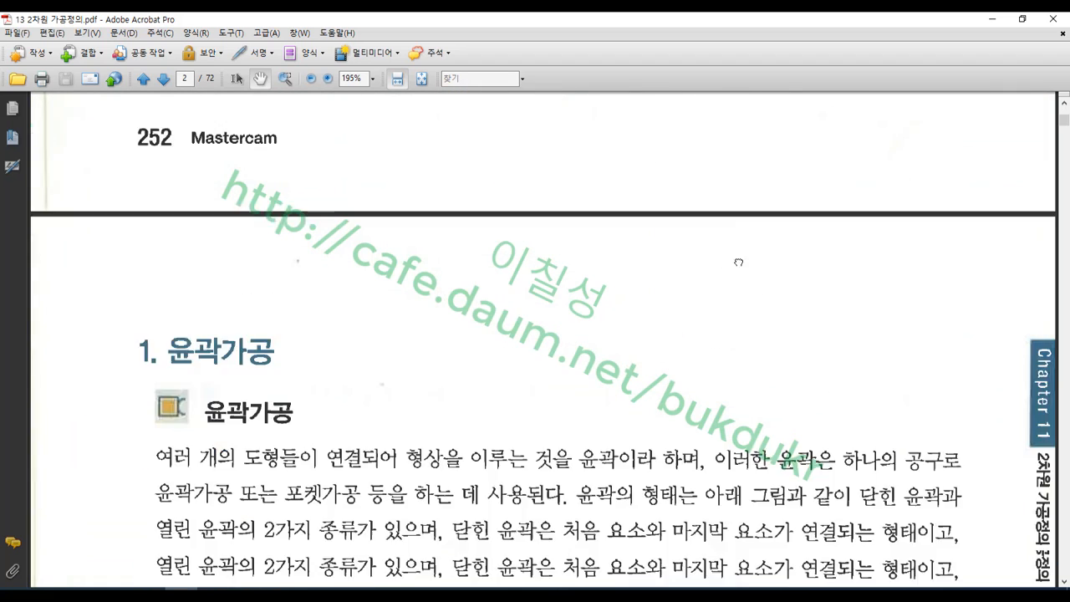
pyautogui.moveTo(706, 284); pyautogui.dragTo(704, 274)
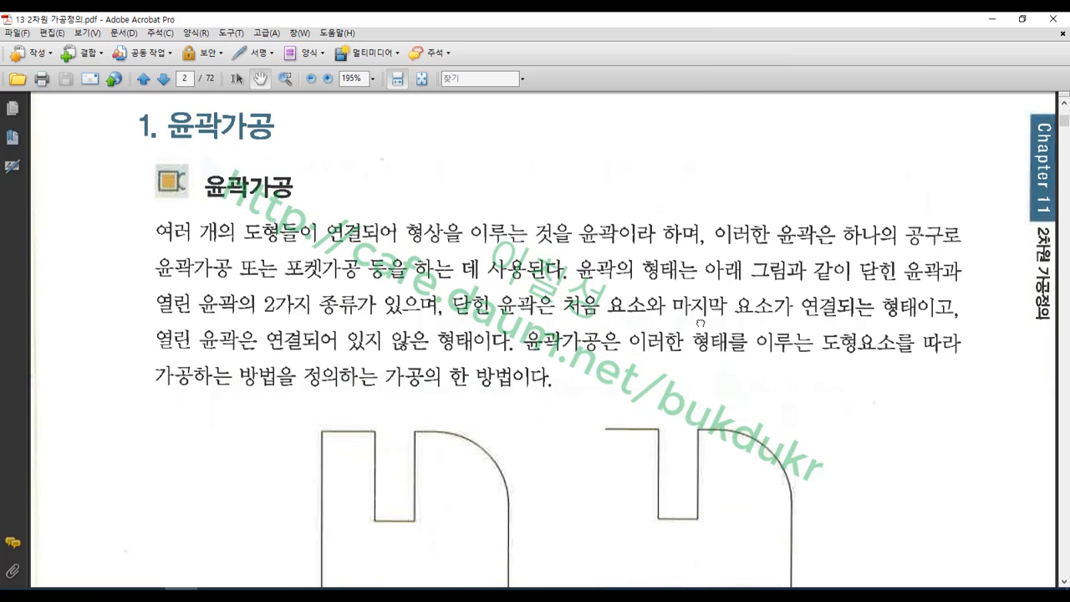
pyautogui.moveTo(700, 322); pyautogui.dragTo(701, 315)
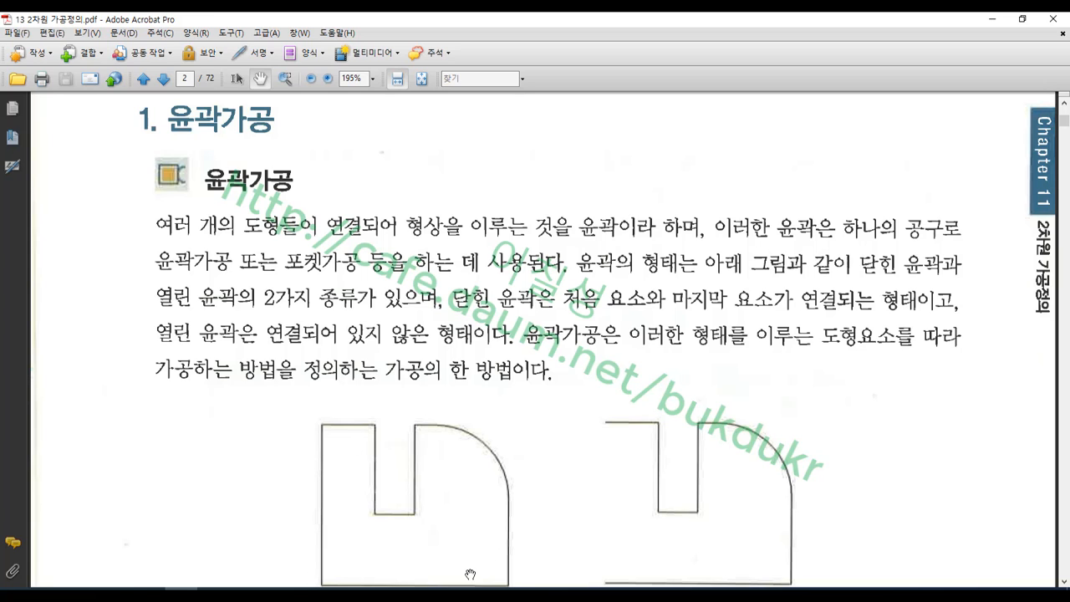
pyautogui.moveTo(547, 539); pyautogui.dragTo(549, 458)
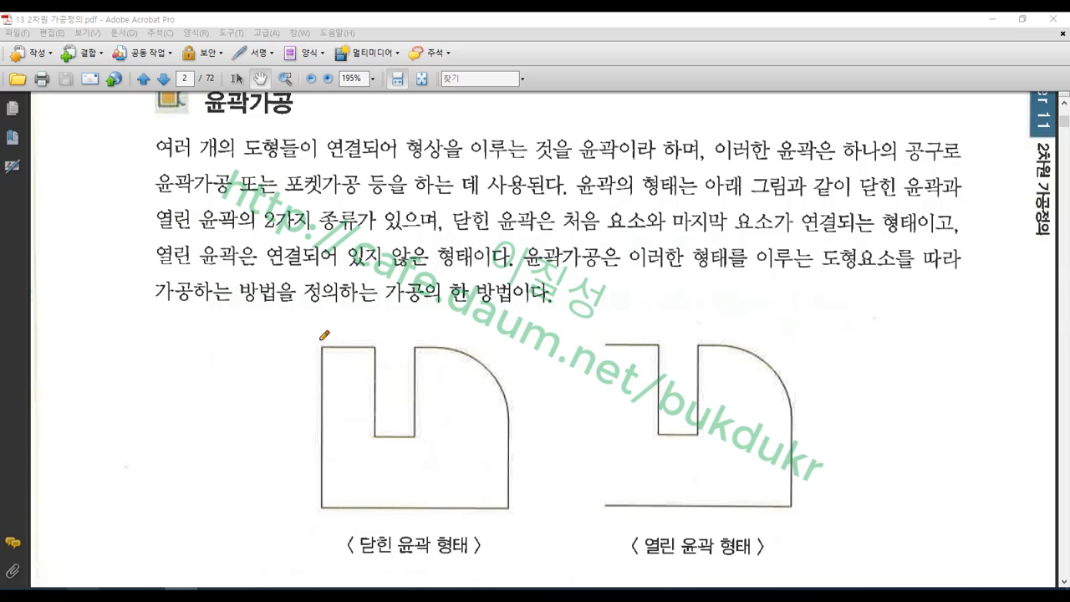
# Step: Mark several corners of the closed contour figure and both end points of the open contour figure with the red pen
pyautogui.moveTo(320, 342); pyautogui.dragTo(327, 354)
pyautogui.moveTo(381, 432); pyautogui.dragTo(374, 444)
pyautogui.moveTo(418, 344); pyautogui.dragTo(421, 357)
pyautogui.moveTo(515, 399); pyautogui.dragTo(506, 413)
pyautogui.moveTo(606, 501); pyautogui.dragTo(607, 507)
pyautogui.moveTo(605, 341); pyautogui.dragTo(607, 347)
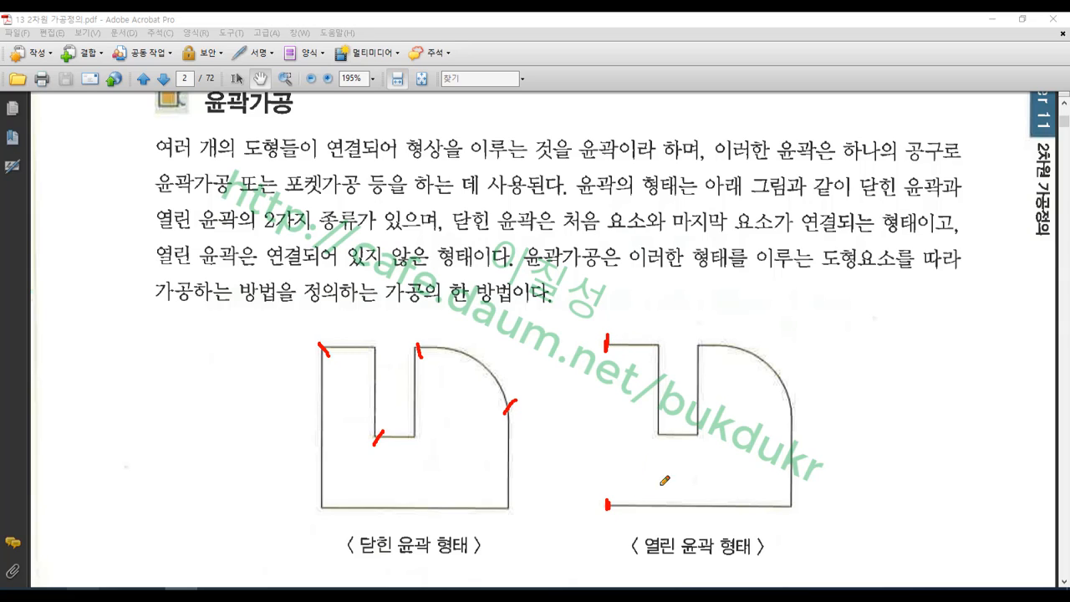
# Step: Trace part of the open contour in red, cross corner points on both figures, and underline both figure captions
pyautogui.moveTo(700, 431)
pyautogui.mouseDown()
pyautogui.moveTo(694, 445)
pyautogui.moveTo(704, 441)
pyautogui.moveTo(704, 345)
pyautogui.moveTo(781, 384)
pyautogui.moveTo(798, 493)
pyautogui.moveTo(613, 505)
pyautogui.mouseUp()
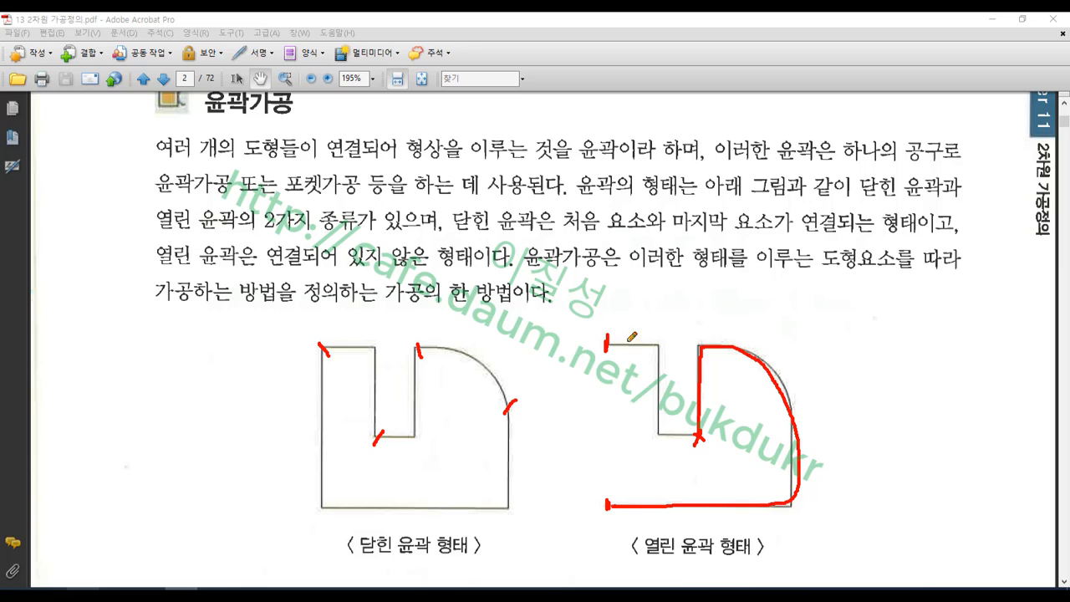
pyautogui.moveTo(674, 338)
pyautogui.mouseDown()
pyautogui.moveTo(648, 368)
pyautogui.moveTo(657, 345)
pyautogui.moveTo(672, 372)
pyautogui.mouseUp()
pyautogui.moveTo(641, 560); pyautogui.dragTo(774, 552)
pyautogui.moveTo(342, 549); pyautogui.dragTo(482, 550)
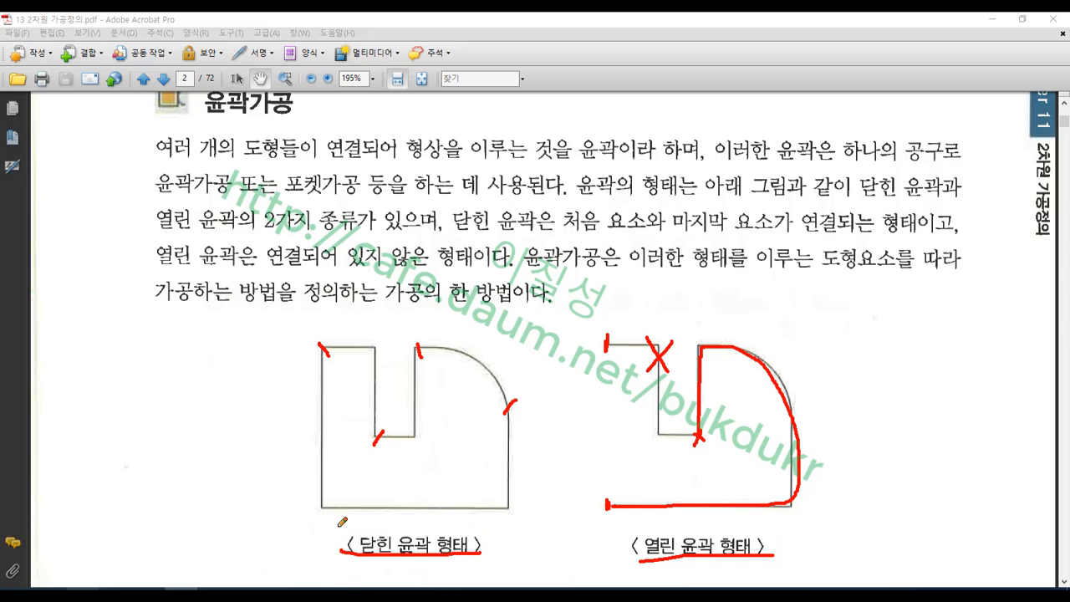
pyautogui.moveTo(411, 343); pyautogui.dragTo(436, 367)
pyautogui.moveTo(518, 496)
pyautogui.mouseDown()
pyautogui.moveTo(500, 517)
pyautogui.moveTo(518, 519)
pyautogui.mouseUp()
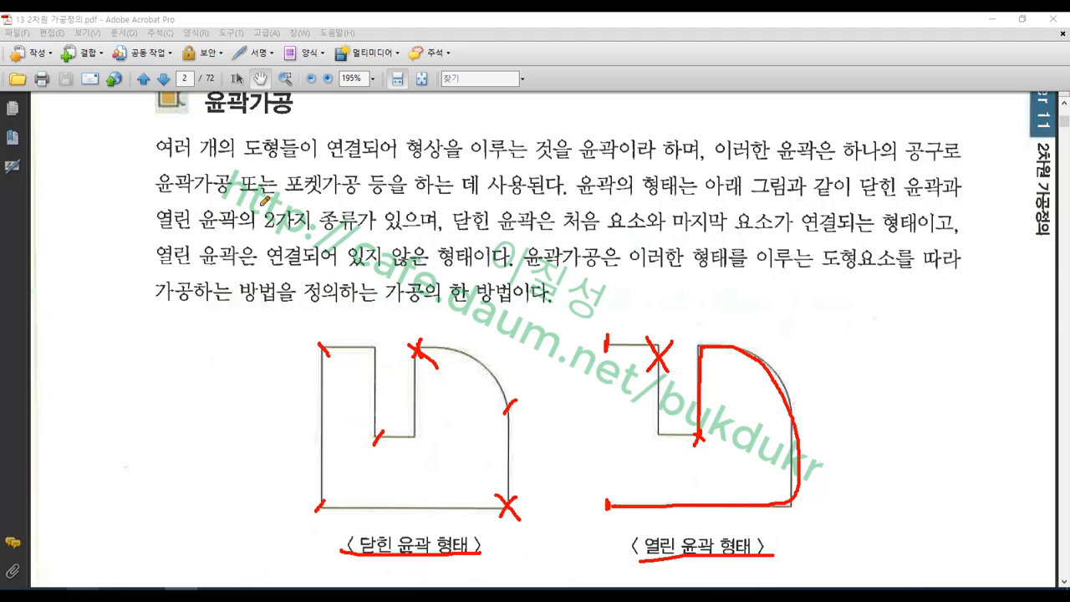
# Step: Underline the contour machining definition paragraph in red and box the term 윤곽이라
pyautogui.moveTo(156, 165)
pyautogui.mouseDown()
pyautogui.moveTo(584, 162)
pyautogui.moveTo(585, 123)
pyautogui.moveTo(681, 155)
pyautogui.moveTo(659, 164)
pyautogui.mouseUp()
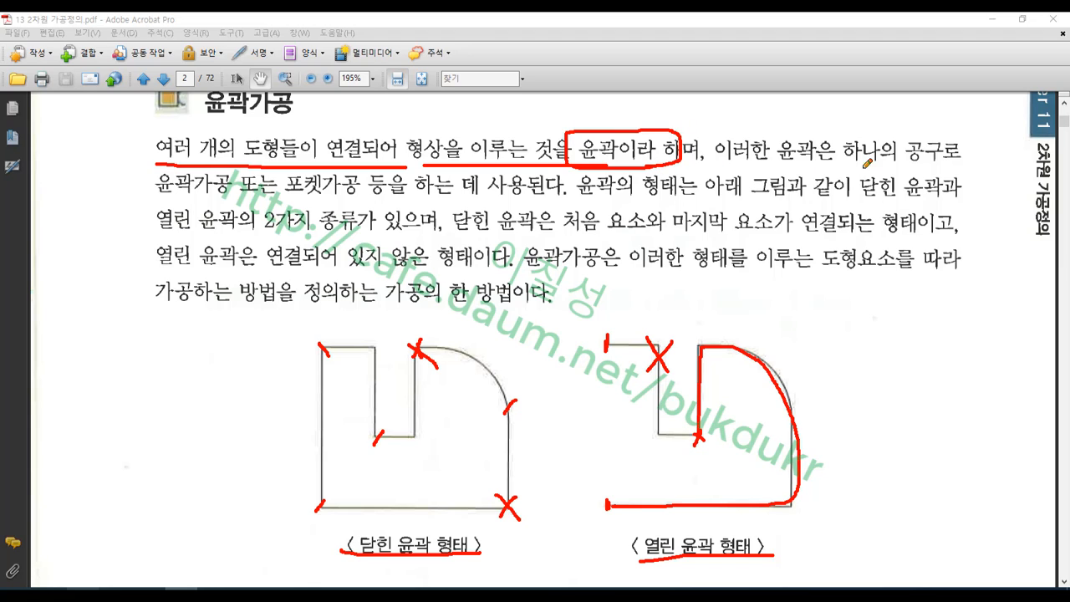
pyautogui.moveTo(154, 198); pyautogui.dragTo(962, 196)
pyautogui.moveTo(156, 235); pyautogui.dragTo(953, 233)
pyautogui.moveTo(156, 273); pyautogui.dragTo(951, 272)
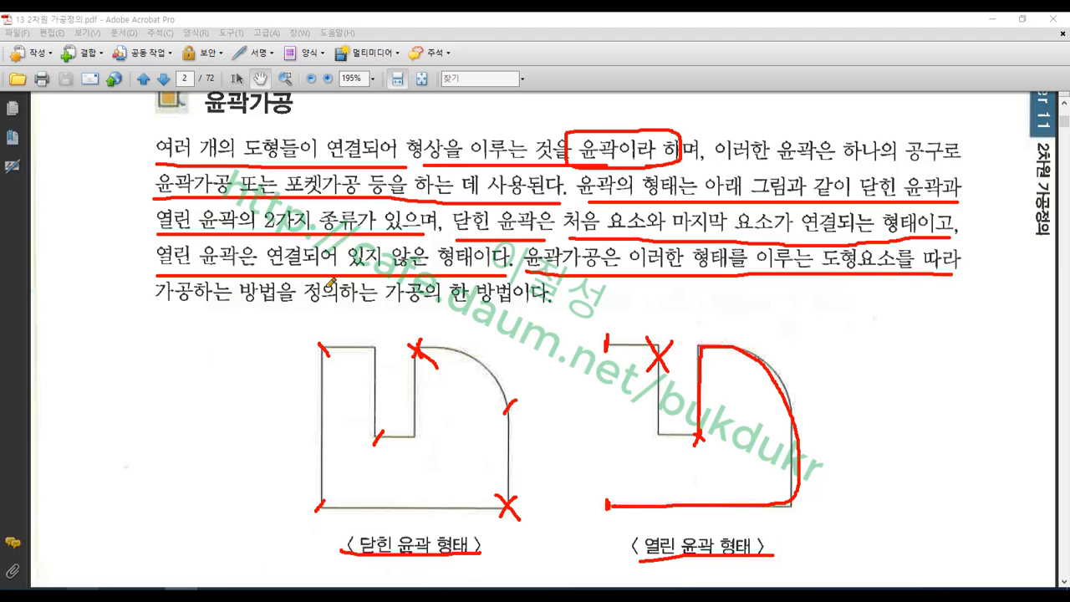
pyautogui.moveTo(166, 304); pyautogui.dragTo(538, 308)
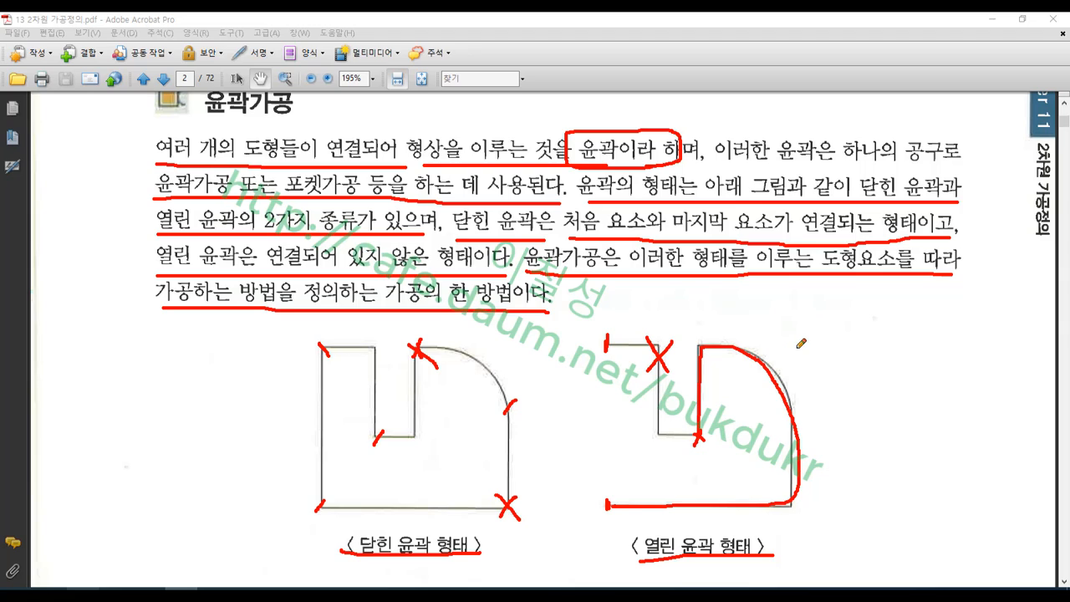
# Step: Draw a red offset path around the closed contour figure and close the screen annotation
pyautogui.moveTo(295, 524)
pyautogui.mouseDown()
pyautogui.moveTo(315, 337)
pyautogui.moveTo(387, 324)
pyautogui.moveTo(394, 406)
pyautogui.moveTo(403, 338)
pyautogui.moveTo(481, 331)
pyautogui.moveTo(528, 362)
pyautogui.moveTo(543, 494)
pyautogui.moveTo(465, 541)
pyautogui.moveTo(354, 545)
pyautogui.moveTo(302, 530)
pyautogui.mouseUp()
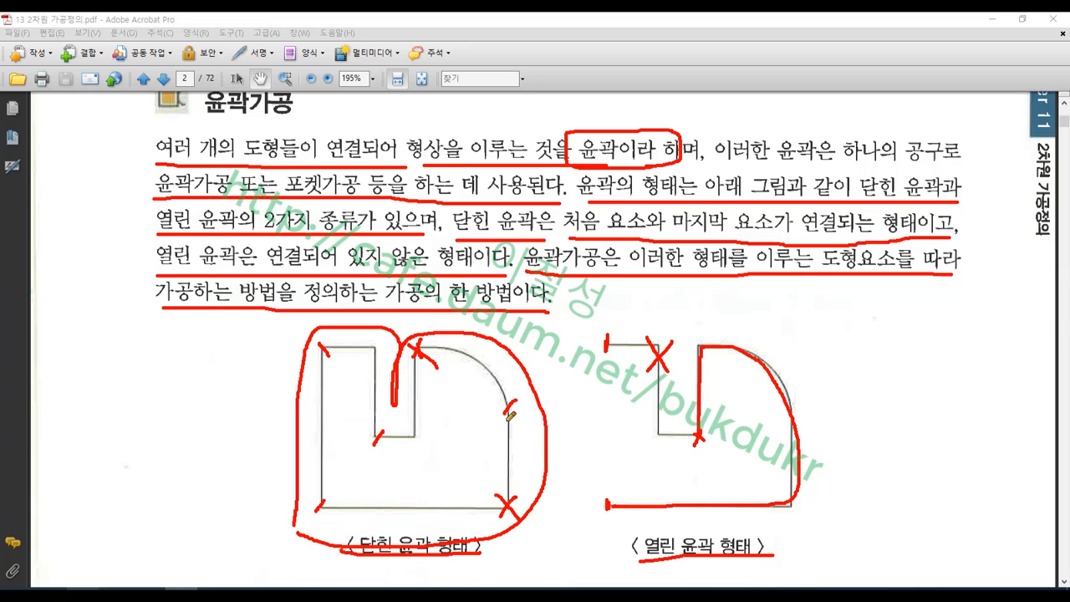
pyautogui.rightClick(575, 367)
pyautogui.click(610, 508)
# Step: Go to the 가공경로 형태 figure, outline the part's contour path in red, and close the screen annotation
pyautogui.scroll(-3, 507, 460)
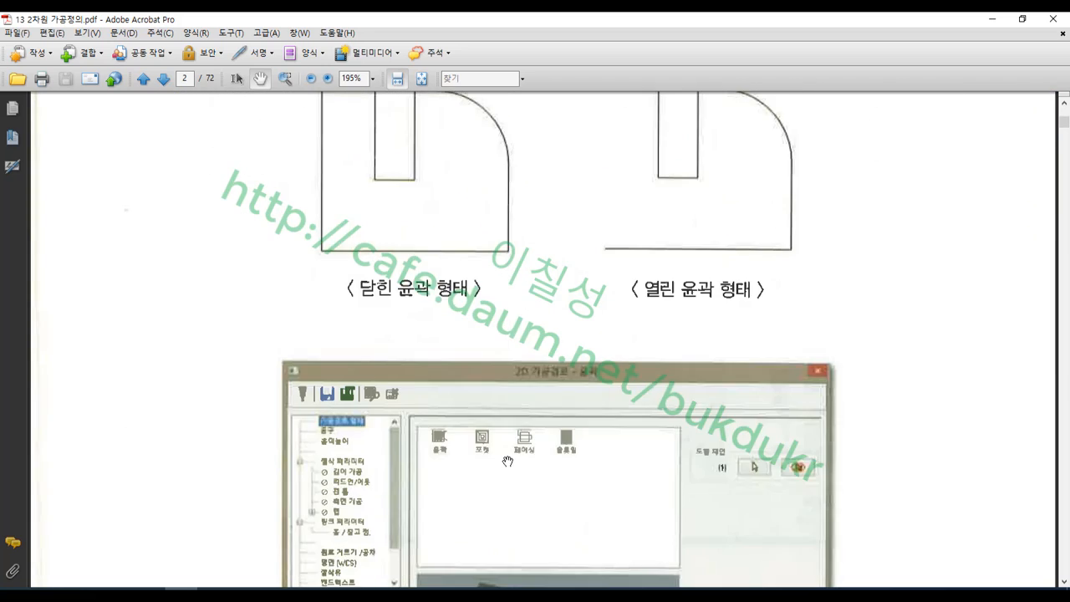
pyautogui.scroll(-3, 507, 461)
pyautogui.scroll(-1, 533, 416)
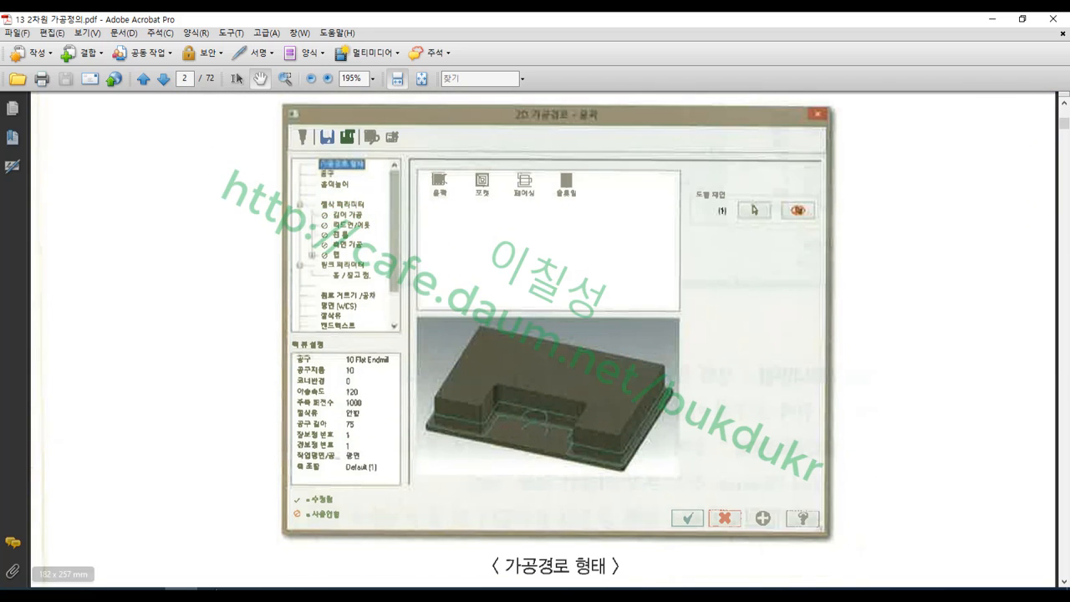
pyautogui.click(82, 592)
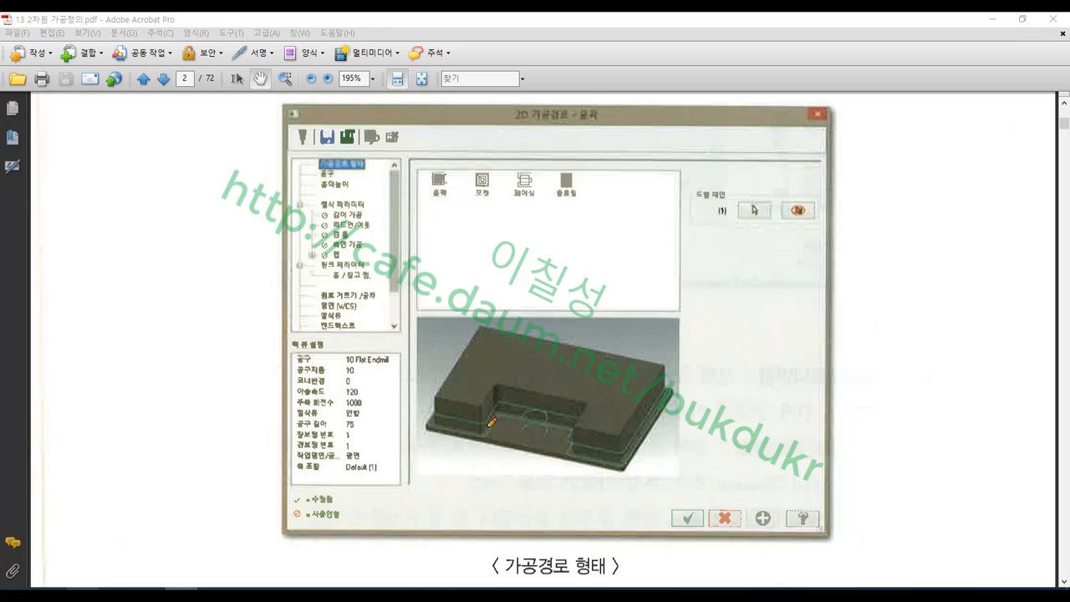
pyautogui.moveTo(541, 426)
pyautogui.mouseDown()
pyautogui.moveTo(492, 419)
pyautogui.moveTo(504, 324)
pyautogui.moveTo(670, 376)
pyautogui.moveTo(569, 439)
pyautogui.mouseUp()
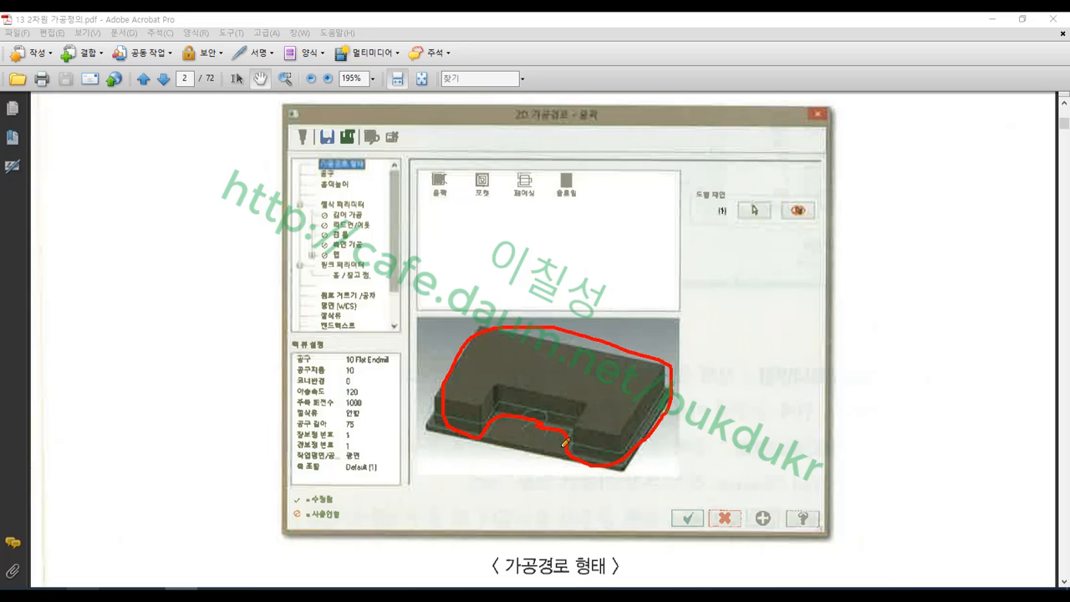
pyautogui.rightClick(559, 366)
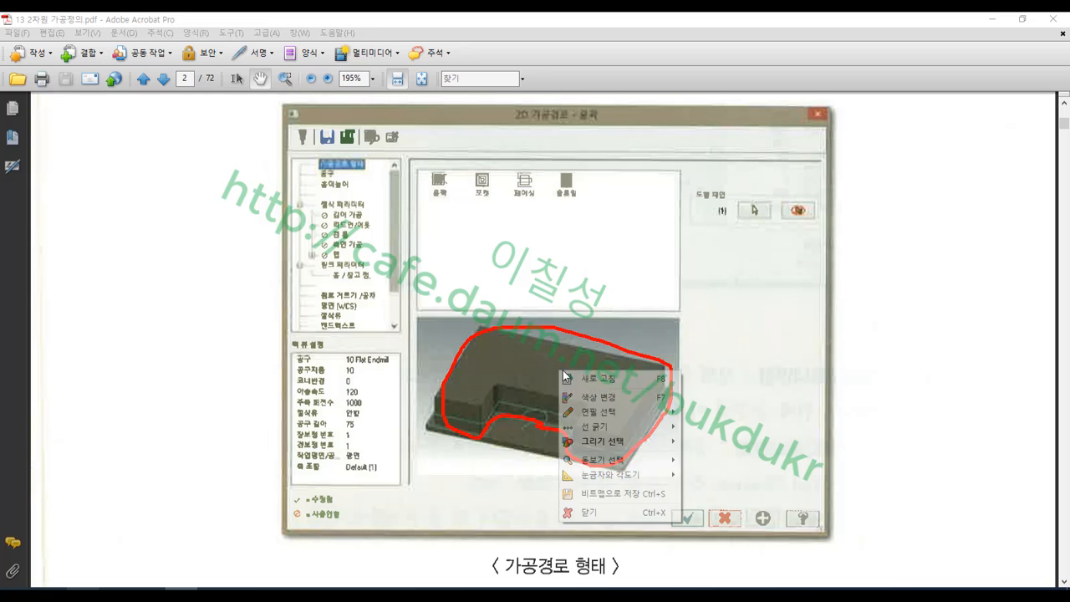
pyautogui.click(602, 493)
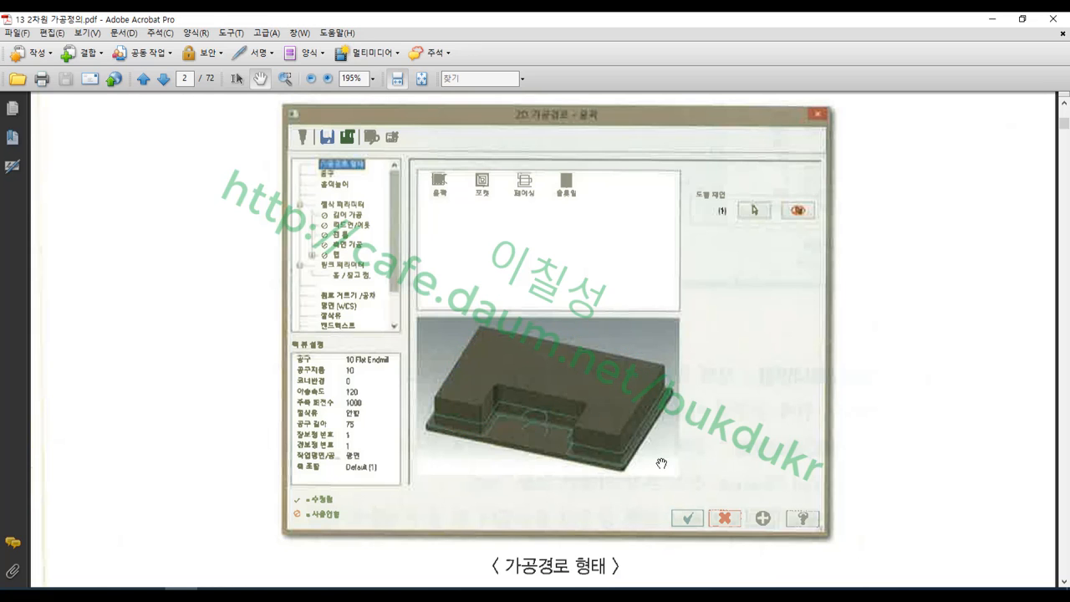
# Step: Switch back to Mastercam and show the whole circular contour toolpath at a smaller scale
pyautogui.click(148, 588)
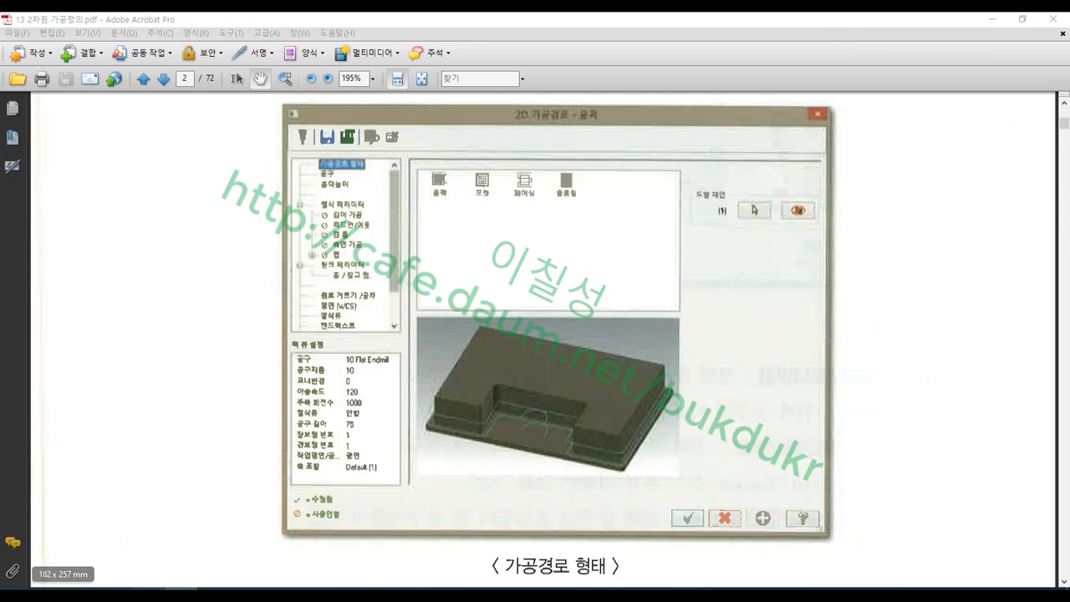
pyautogui.scroll(-2, 566, 409)
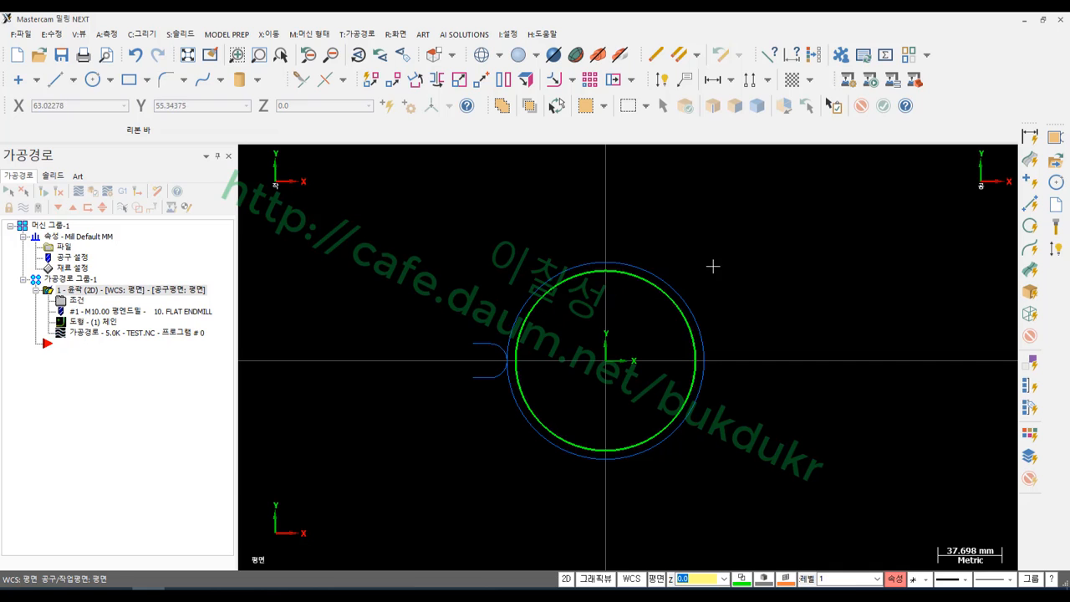
# Step: View the circular contour toolpath isometrically at a smaller scale, with its circle selected
pyautogui.rightClick(734, 246)
pyautogui.click(771, 389)
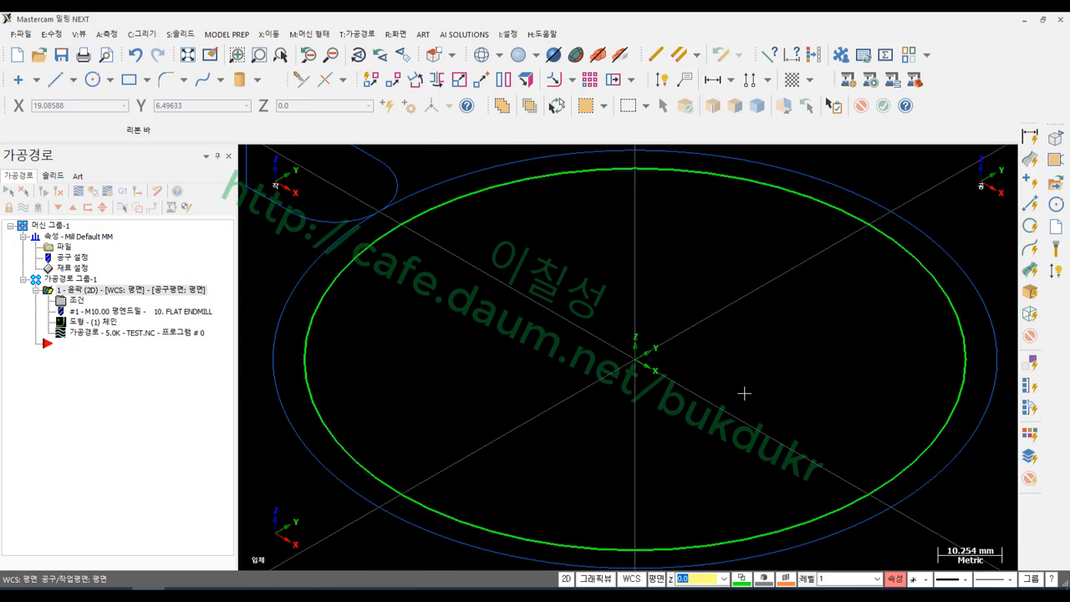
pyautogui.click(696, 327)
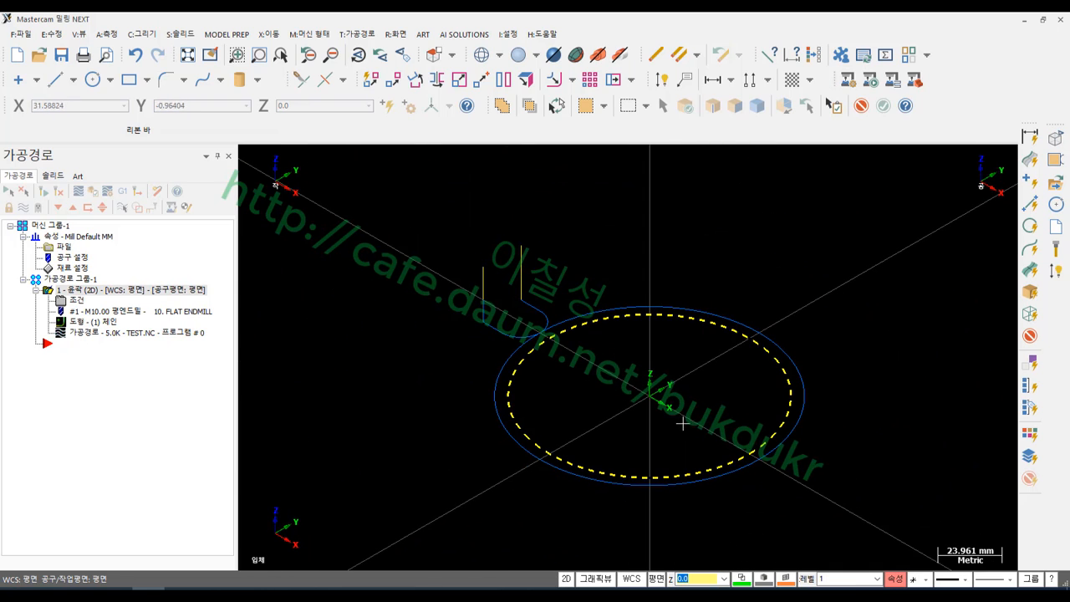
pyautogui.scroll(-2, 409, 362)
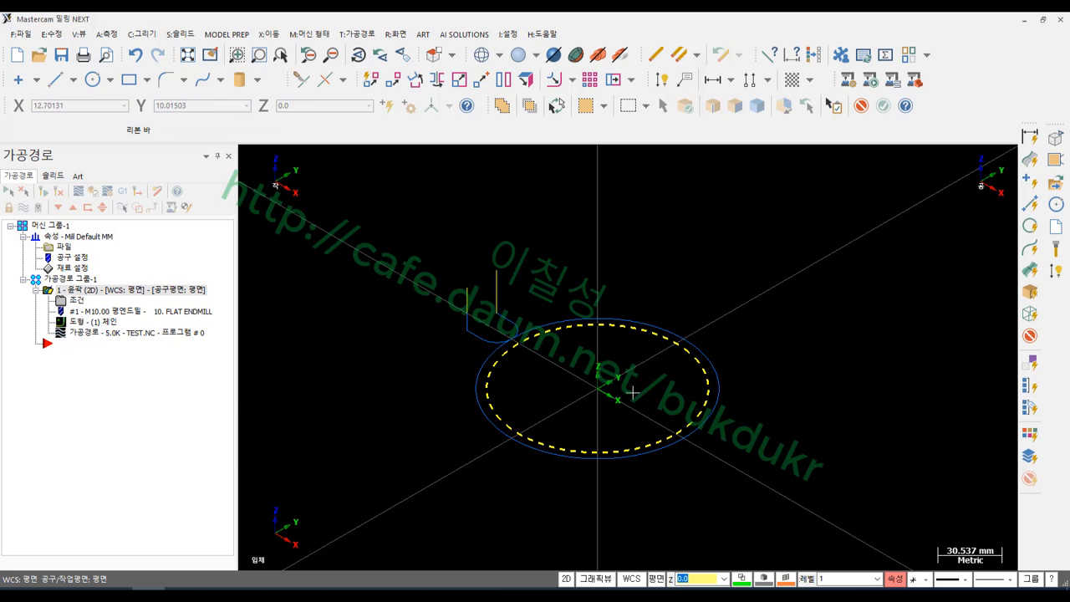
pyautogui.scroll(1, 587, 365)
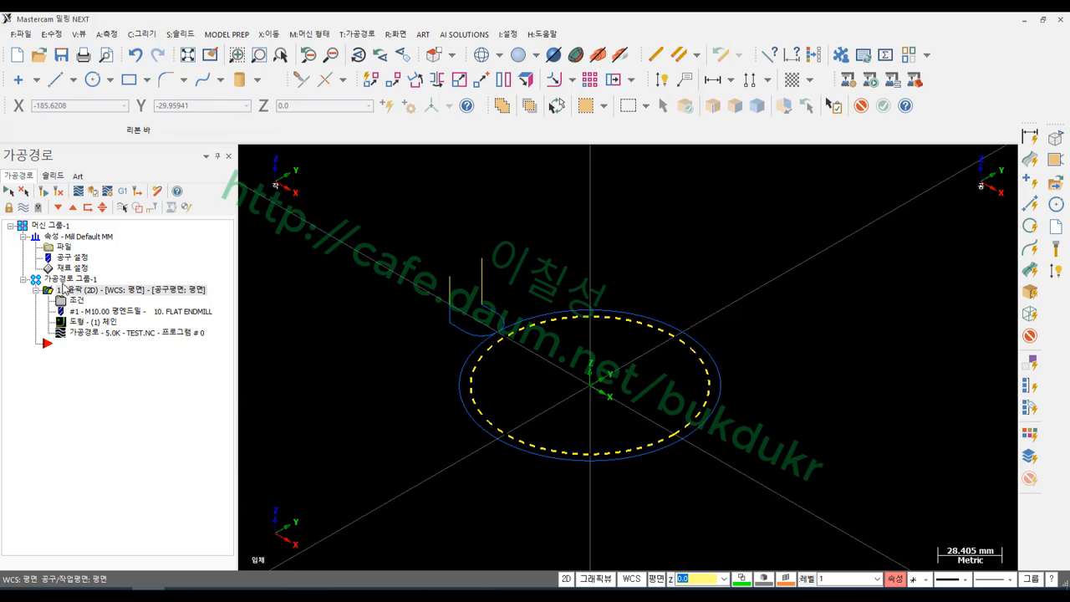
pyautogui.scroll(-1, 345, 290)
pyautogui.scroll(1, 400, 284)
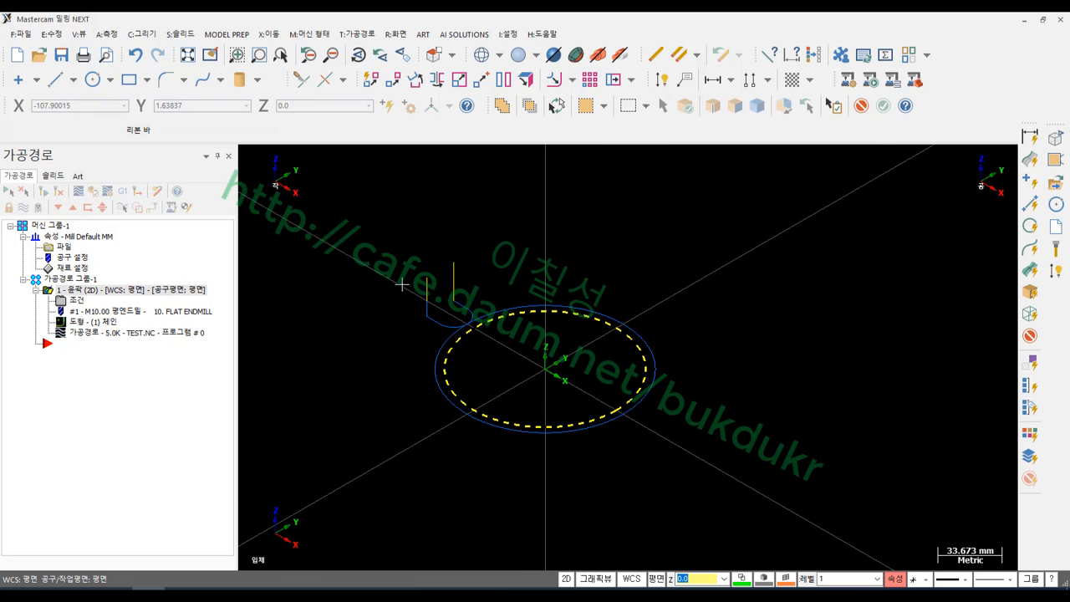
pyautogui.scroll(-1, 435, 288)
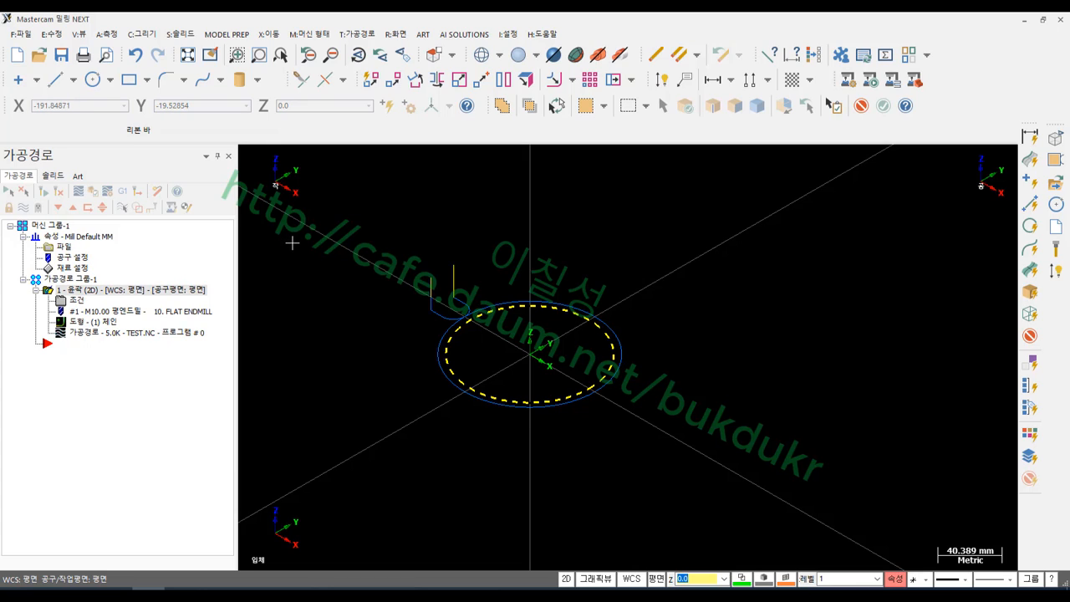
# Step: Start a solid block primitive with its extra options expanded, and set all three dimensions to 100
pyautogui.click(181, 34)
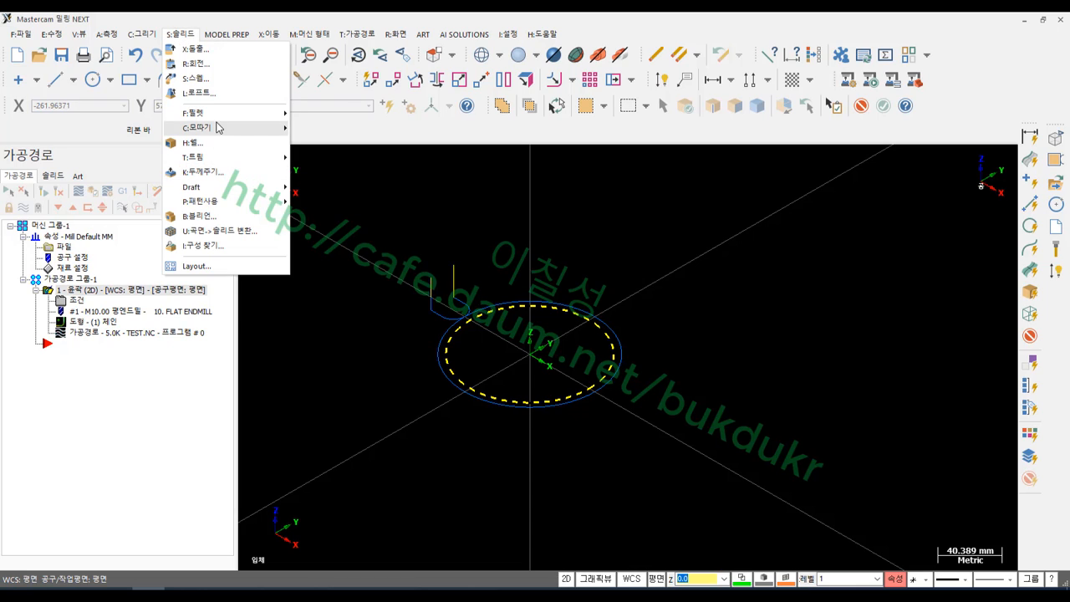
pyautogui.moveTo(128, 37)
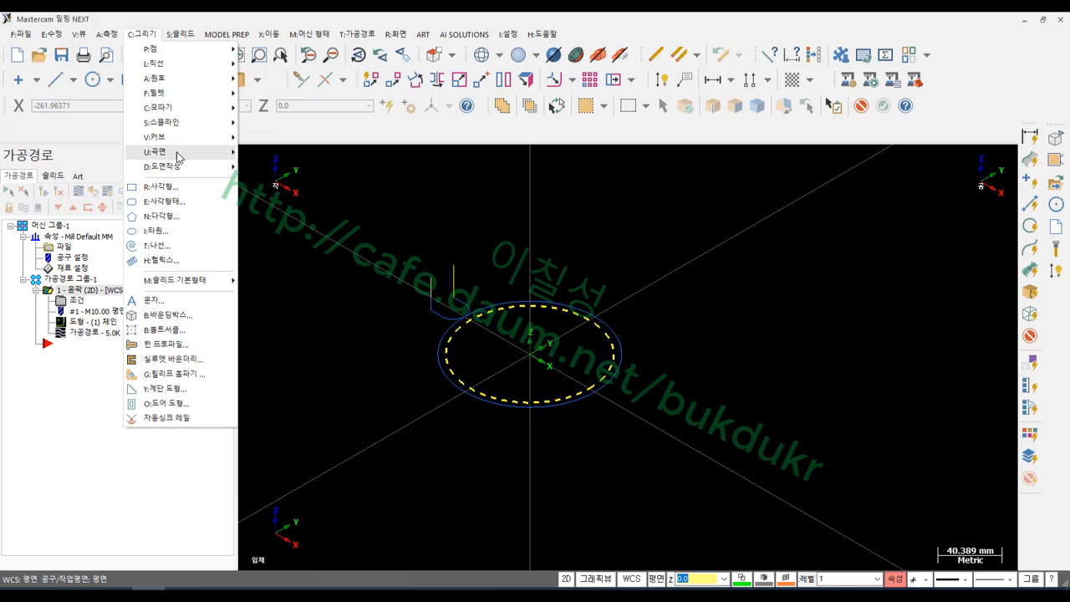
pyautogui.moveTo(193, 281)
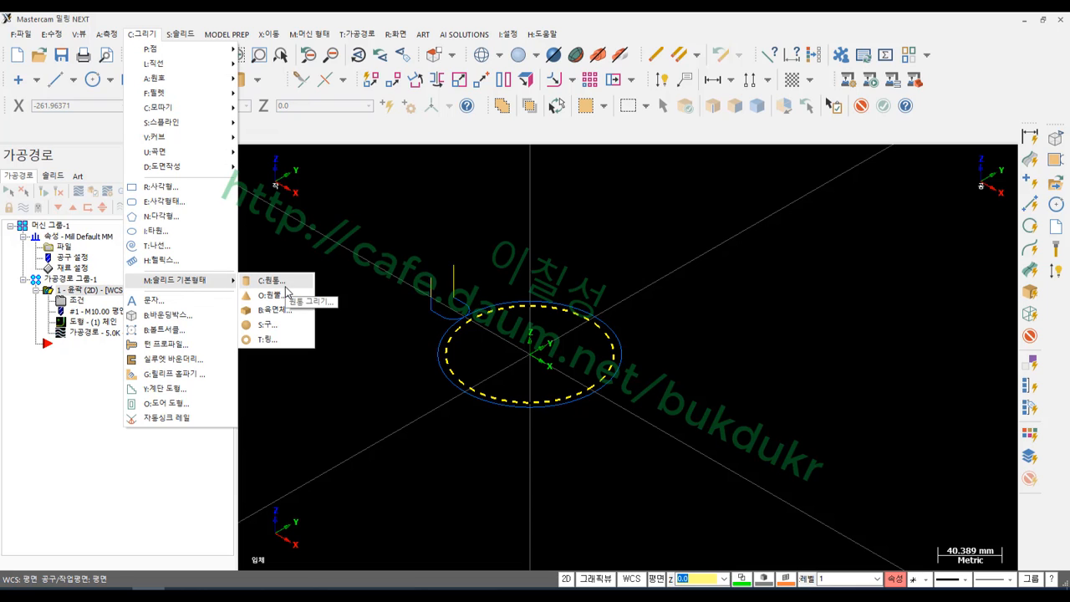
pyautogui.click(281, 309)
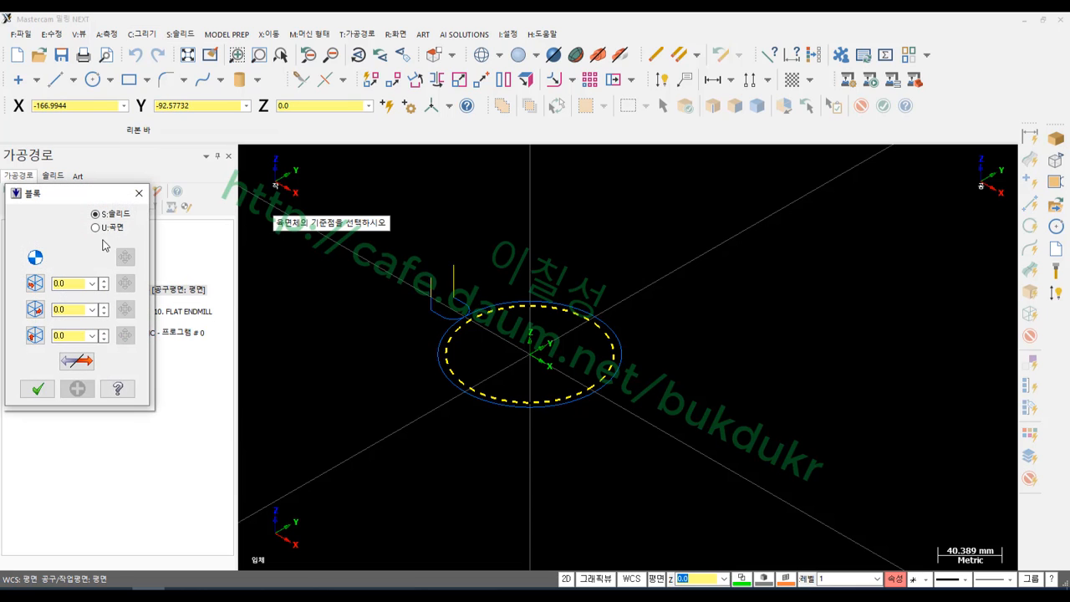
pyautogui.moveTo(97, 199); pyautogui.dragTo(158, 126)
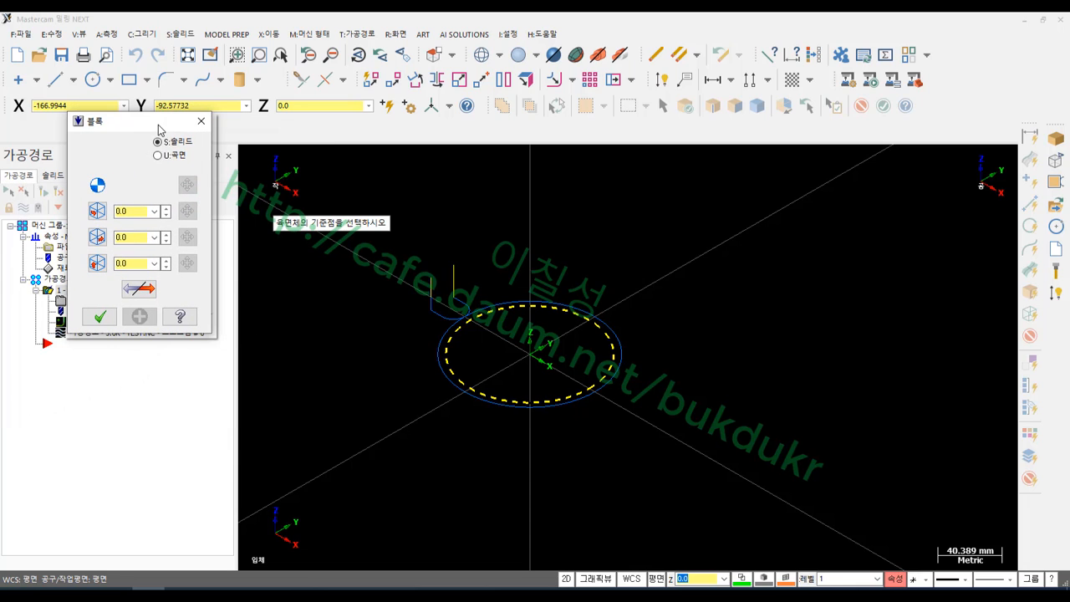
pyautogui.click(78, 122)
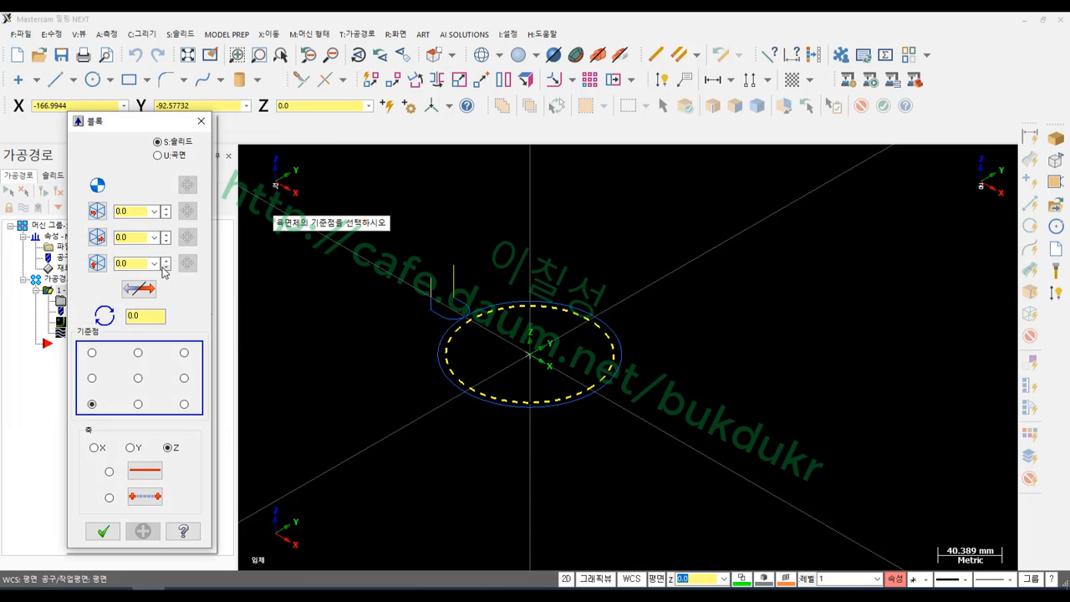
pyautogui.click(127, 210)
pyautogui.write('100')
pyautogui.click(130, 238)
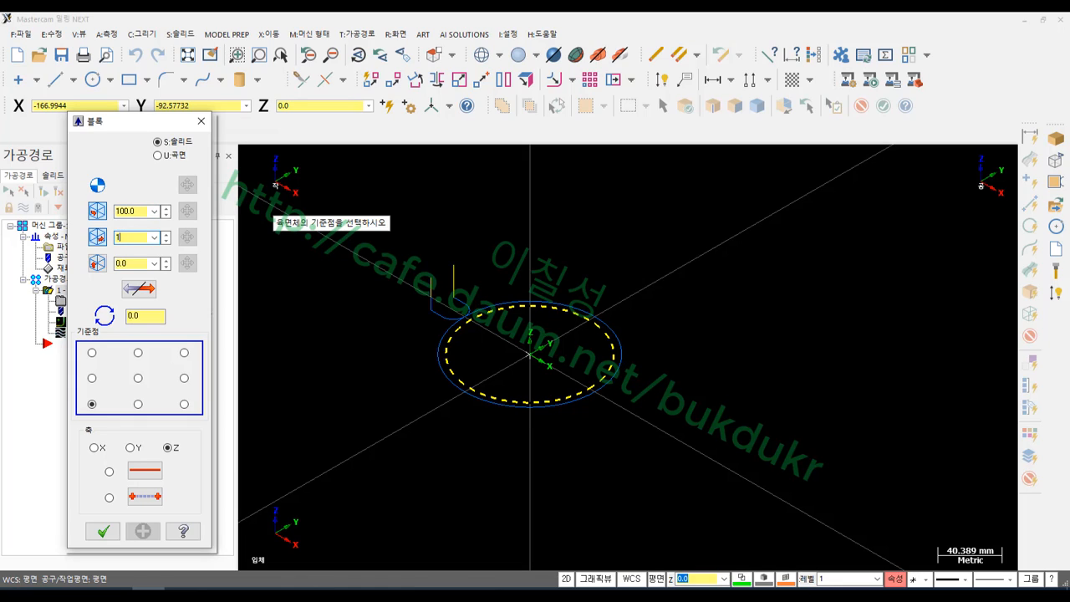
pyautogui.click(128, 264)
pyautogui.write('1')
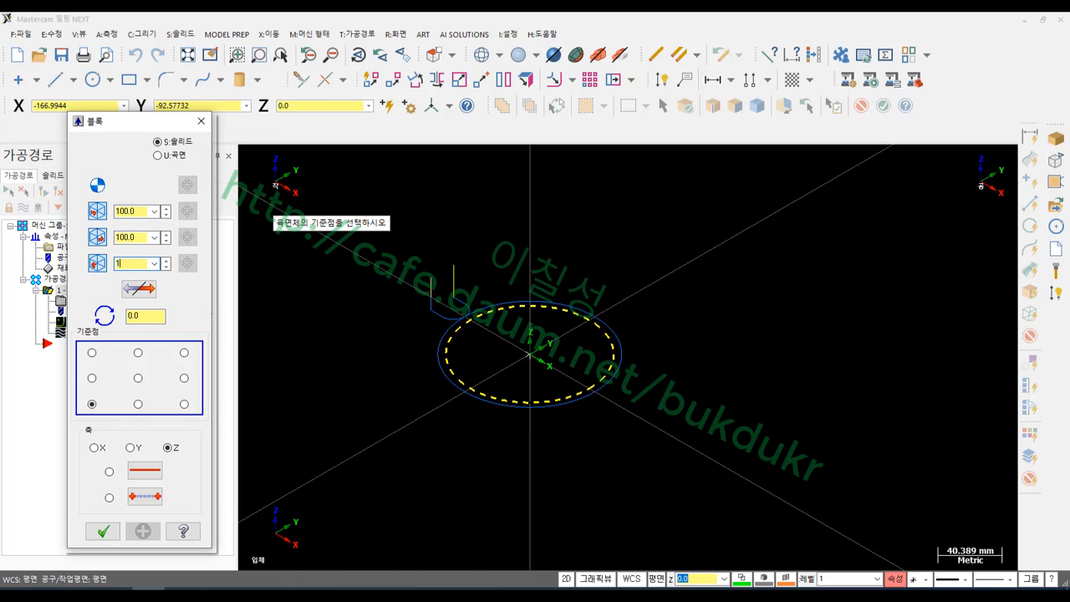
pyautogui.write('00')
pyautogui.click(139, 237)
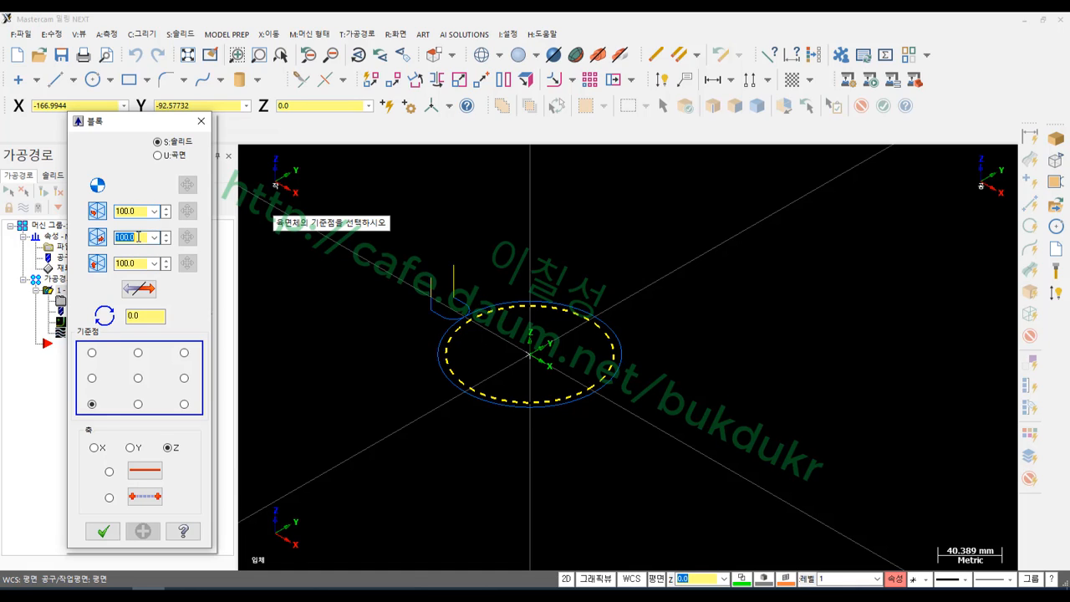
# Step: Place the block on the origin by its center base point, accept it, and clear the circle selection
pyautogui.click(138, 378)
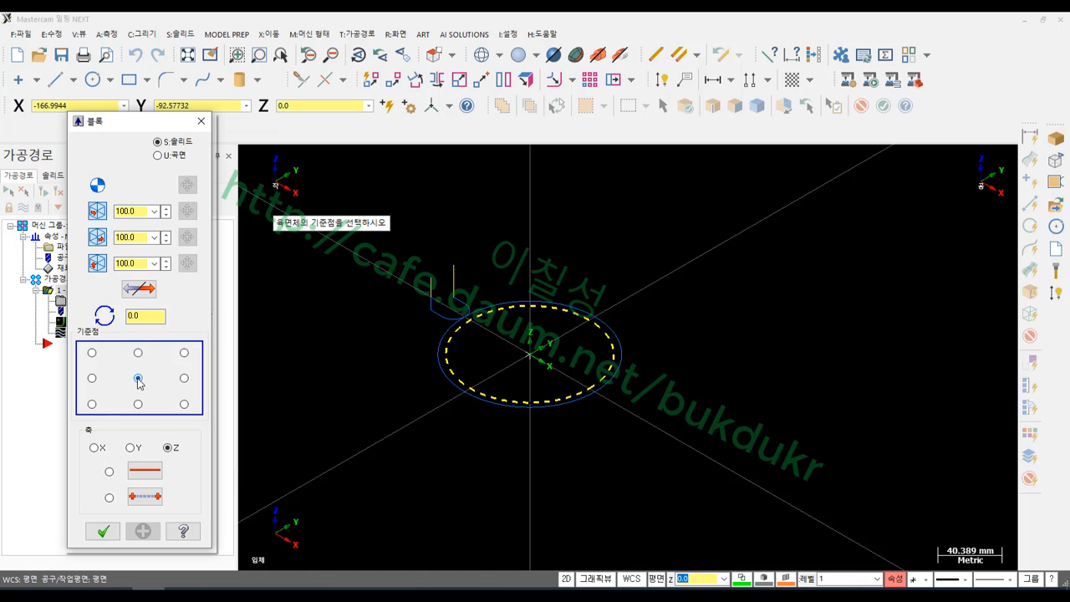
pyautogui.click(530, 356)
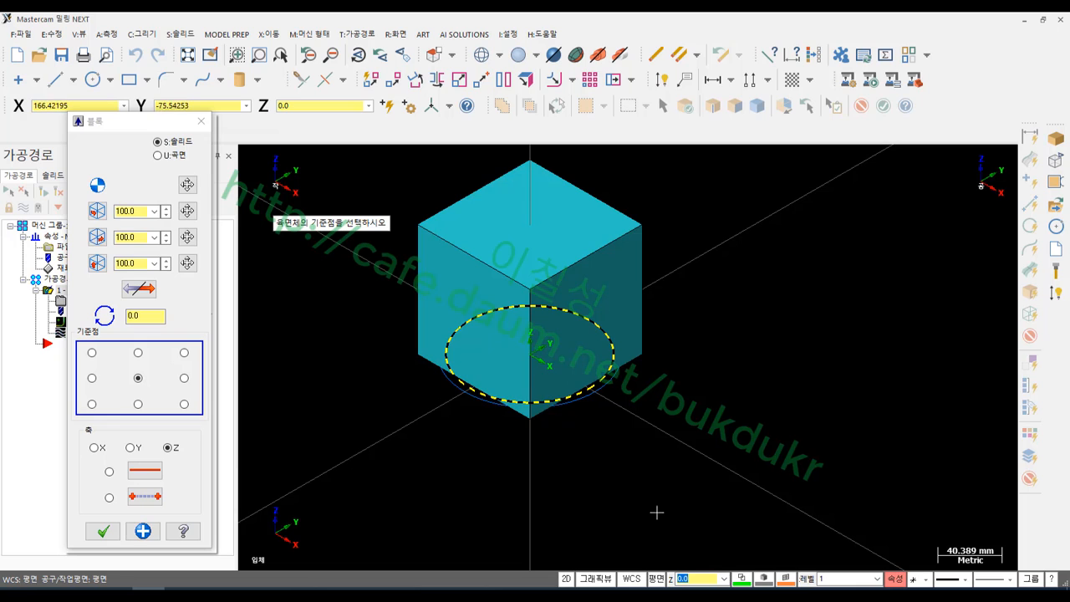
pyautogui.click(103, 530)
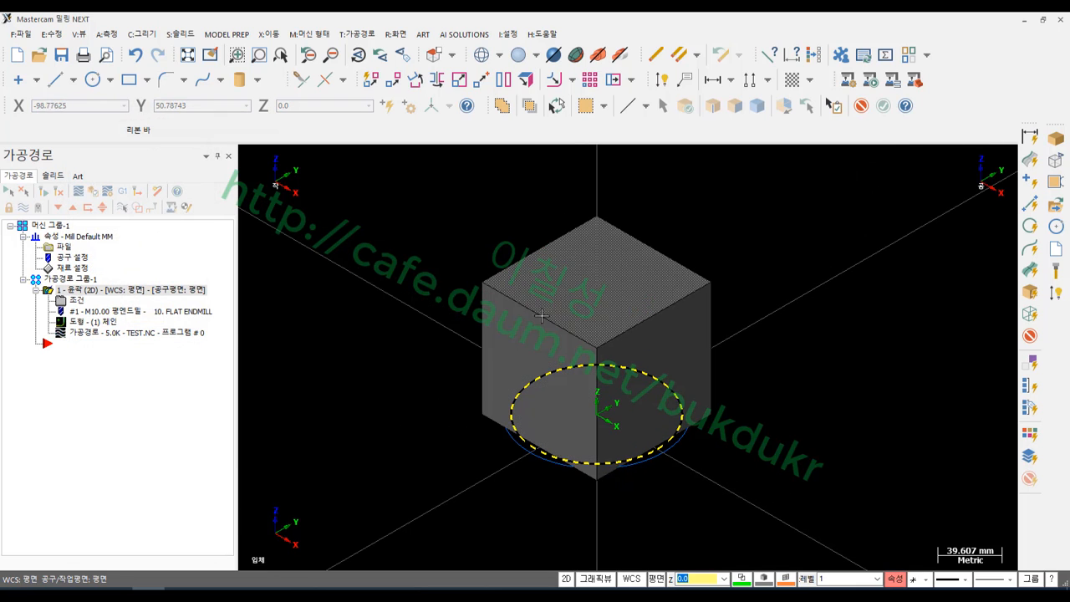
pyautogui.click(400, 242)
# Step: Start a new contour toolpath and move the chaining dialog higher so the block stays in view
pyautogui.scroll(1, 535, 238)
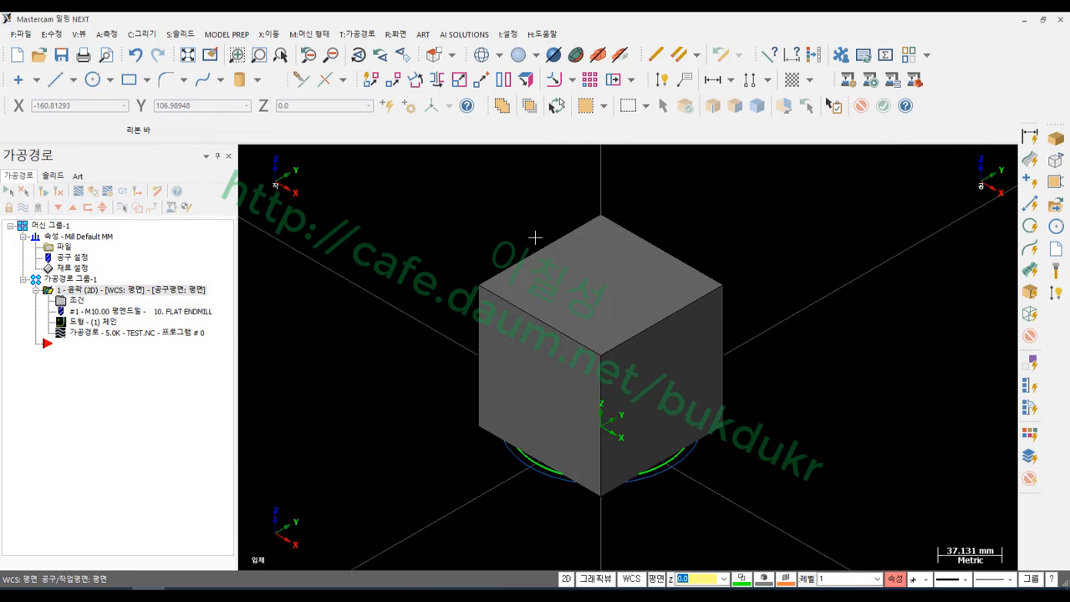
pyautogui.scroll(1, 535, 237)
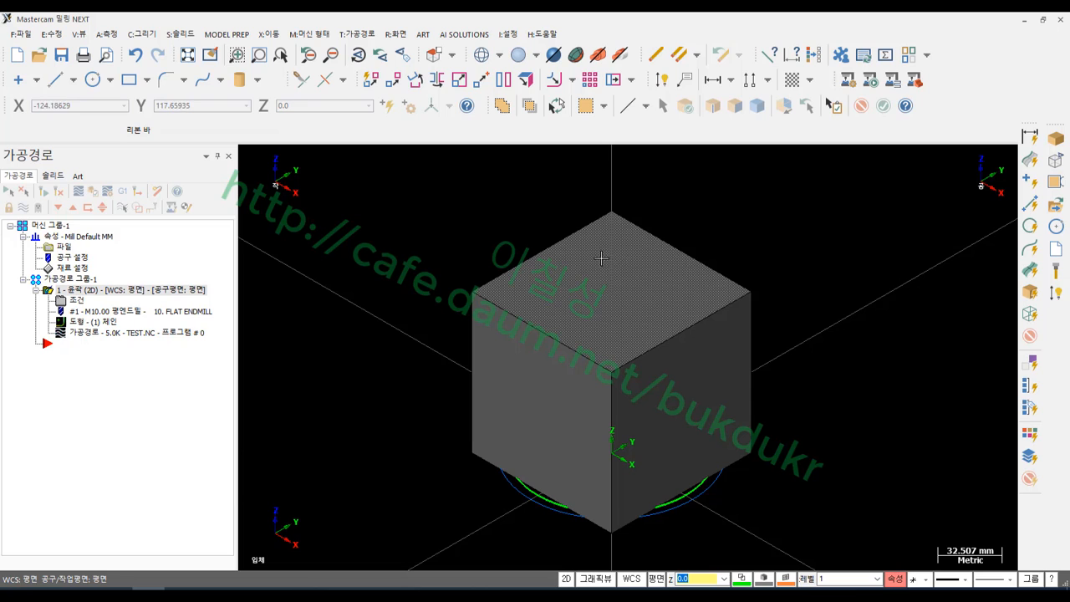
pyautogui.click(358, 35)
pyautogui.click(359, 50)
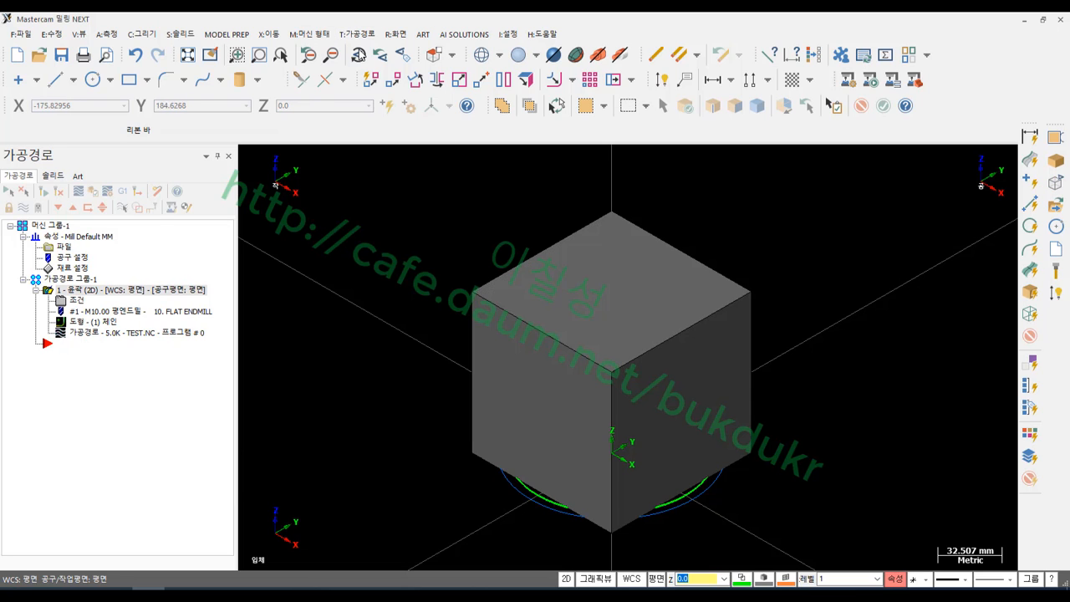
pyautogui.moveTo(83, 159); pyautogui.dragTo(151, 87)
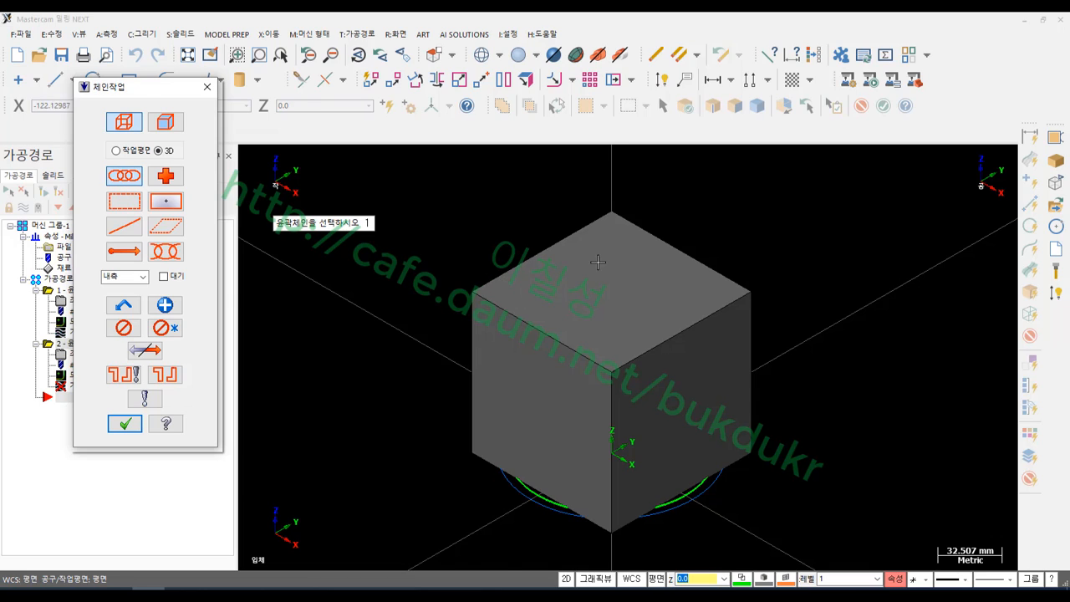
pyautogui.scroll(1, 598, 257)
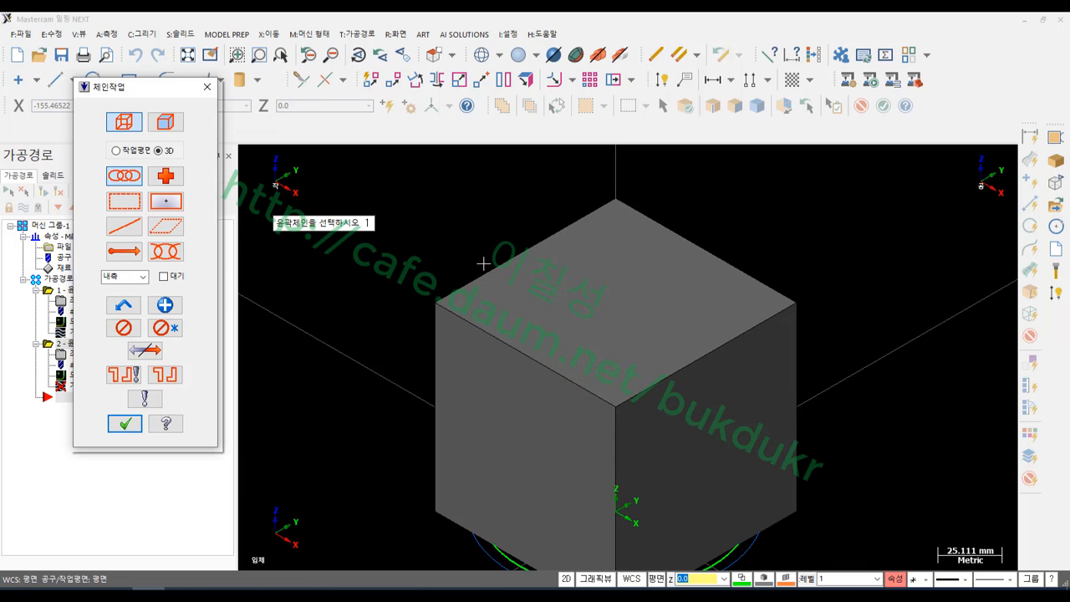
# Step: Annotate the chaining dialog in red by boxing the wireframe mode and writing its label, starting with 와이, above it
pyautogui.hotkey('ctrl', '2')
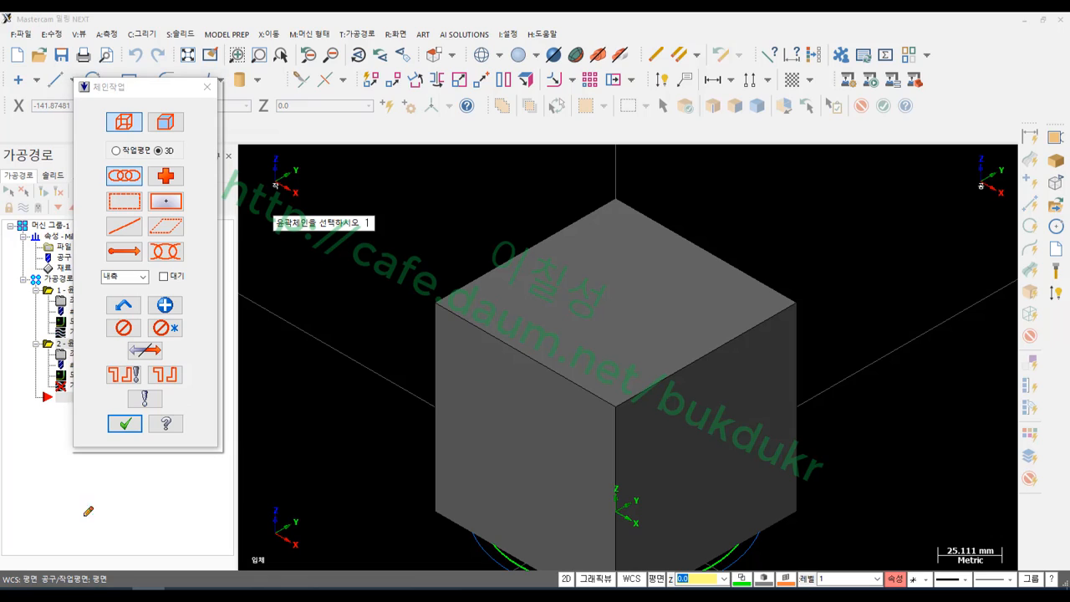
pyautogui.moveTo(134, 134)
pyautogui.mouseDown()
pyautogui.moveTo(87, 123)
pyautogui.moveTo(129, 101)
pyautogui.moveTo(149, 104)
pyautogui.moveTo(145, 130)
pyautogui.moveTo(114, 41)
pyautogui.moveTo(89, 34)
pyautogui.moveTo(98, 60)
pyautogui.moveTo(158, 31)
pyautogui.mouseUp()
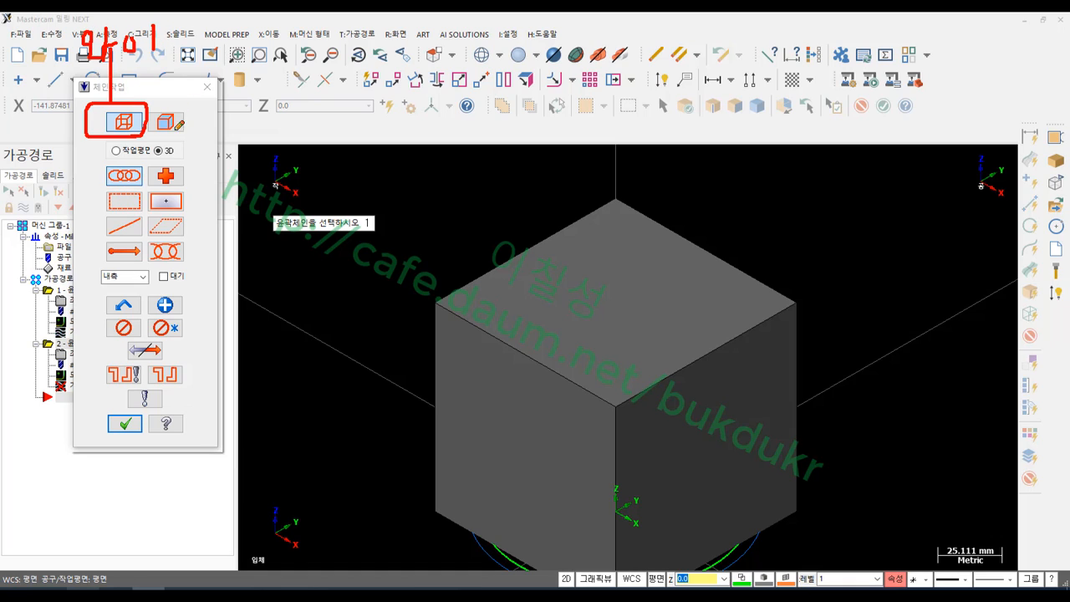
pyautogui.moveTo(186, 137)
pyautogui.mouseDown()
pyautogui.moveTo(151, 138)
pyautogui.moveTo(152, 102)
pyautogui.moveTo(192, 110)
pyautogui.moveTo(186, 134)
pyautogui.mouseUp()
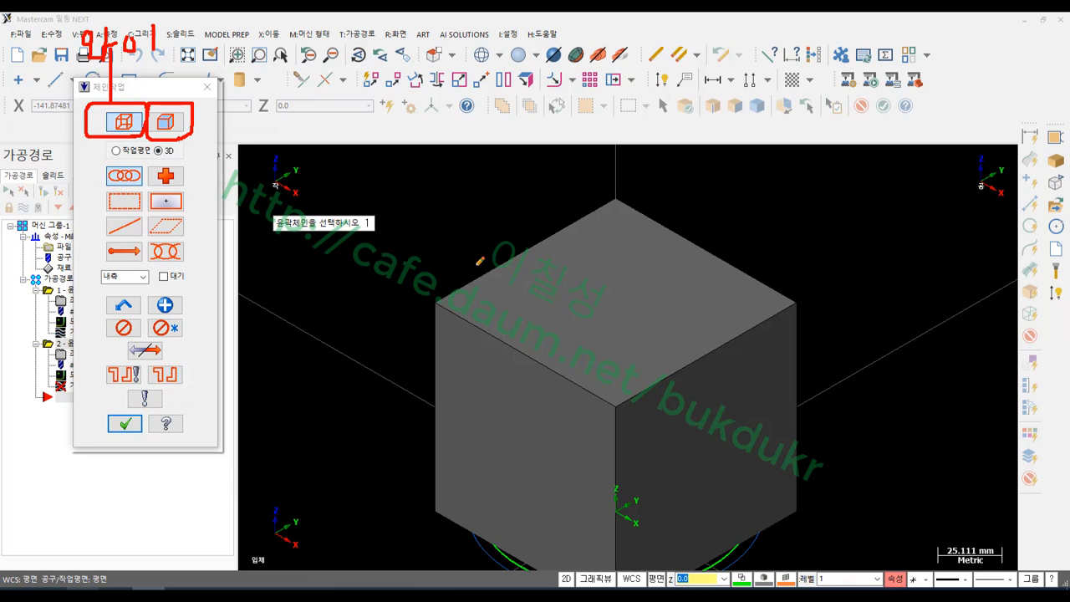
pyautogui.moveTo(471, 243); pyautogui.dragTo(488, 269)
pyautogui.moveTo(482, 201); pyautogui.dragTo(485, 270)
pyautogui.moveTo(176, 88)
pyautogui.mouseDown()
pyautogui.moveTo(172, 112)
pyautogui.moveTo(183, 98)
pyautogui.mouseUp()
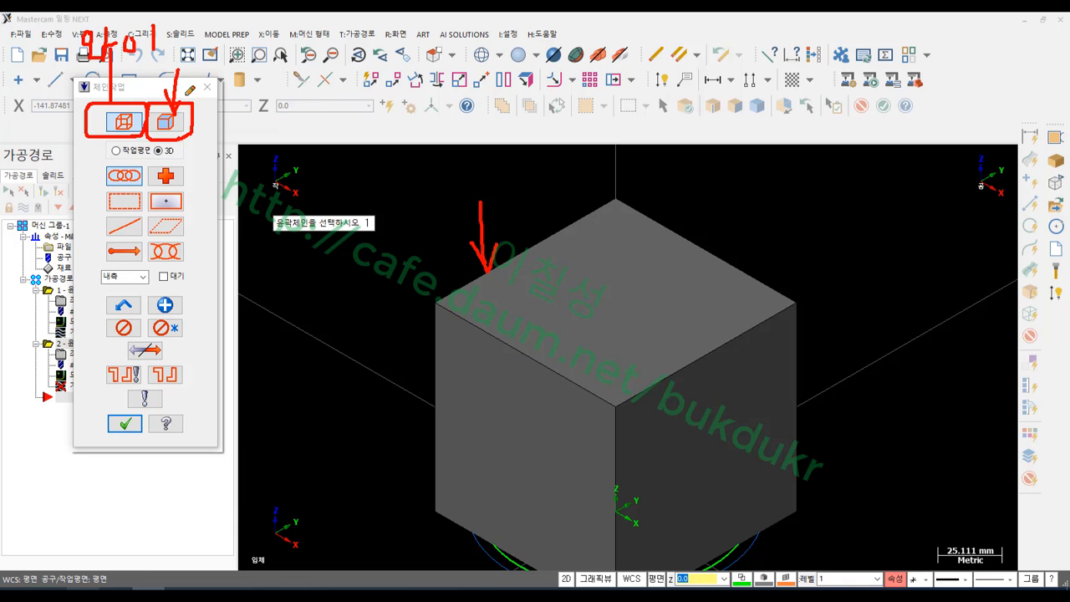
pyautogui.rightClick(328, 102)
pyautogui.click(379, 253)
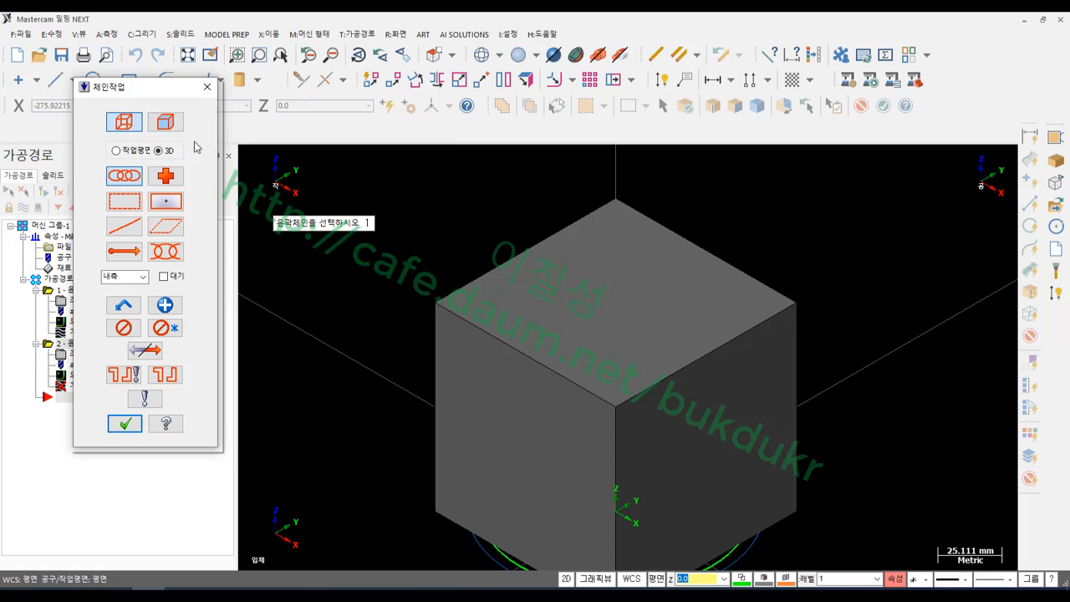
# Step: Switch chaining to solid mode and chain the closed loop around the cube's top face, accepting the top face as reference
pyautogui.click(169, 124)
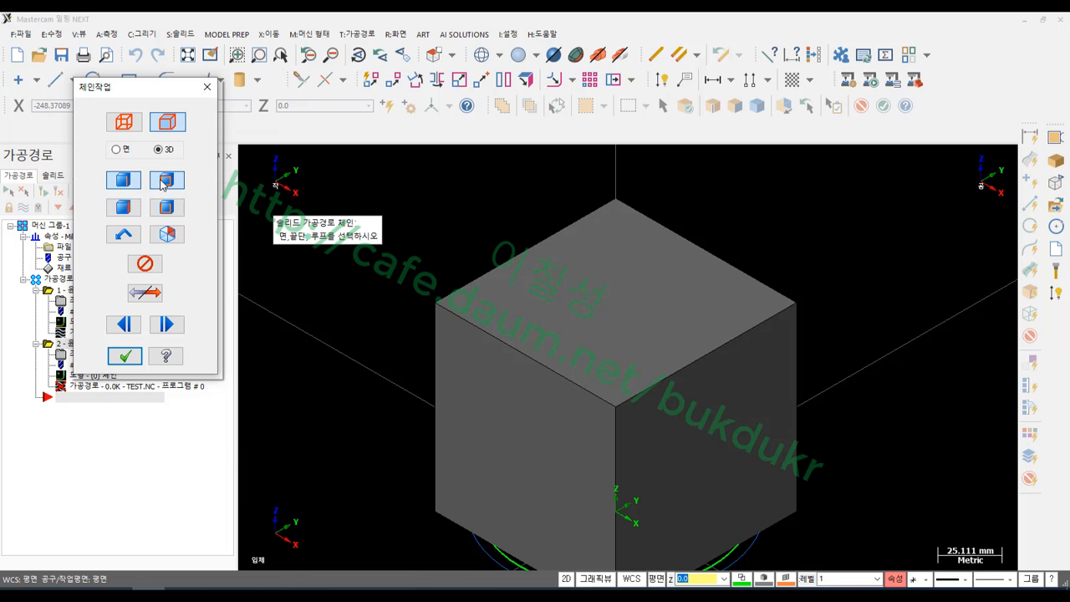
pyautogui.click(167, 182)
pyautogui.click(450, 303)
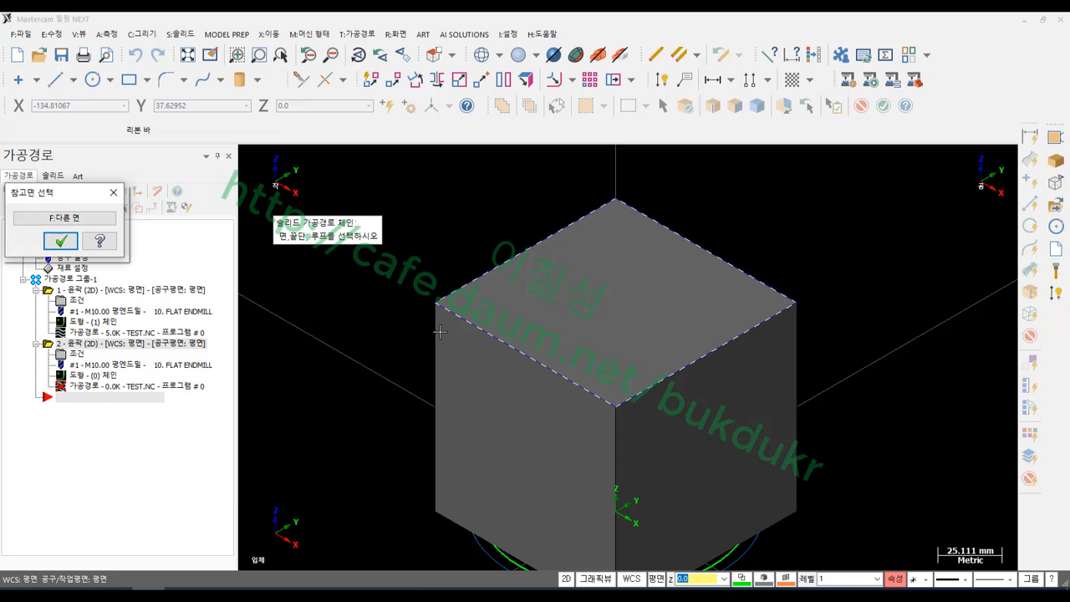
pyautogui.click(60, 241)
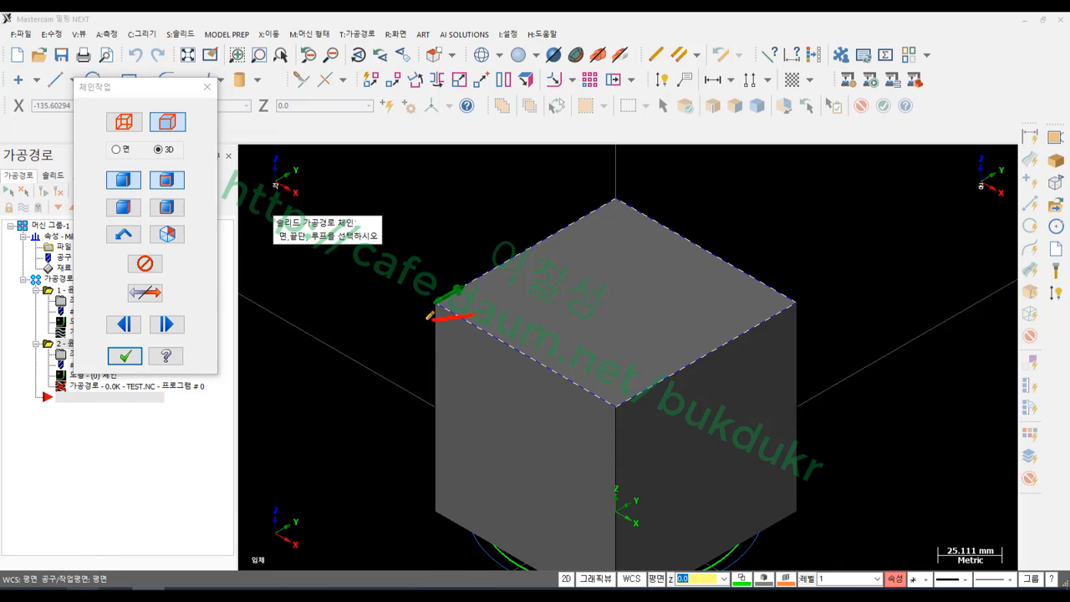
pyautogui.moveTo(429, 316)
pyautogui.mouseDown()
pyautogui.moveTo(482, 261)
pyautogui.moveTo(477, 316)
pyautogui.mouseUp()
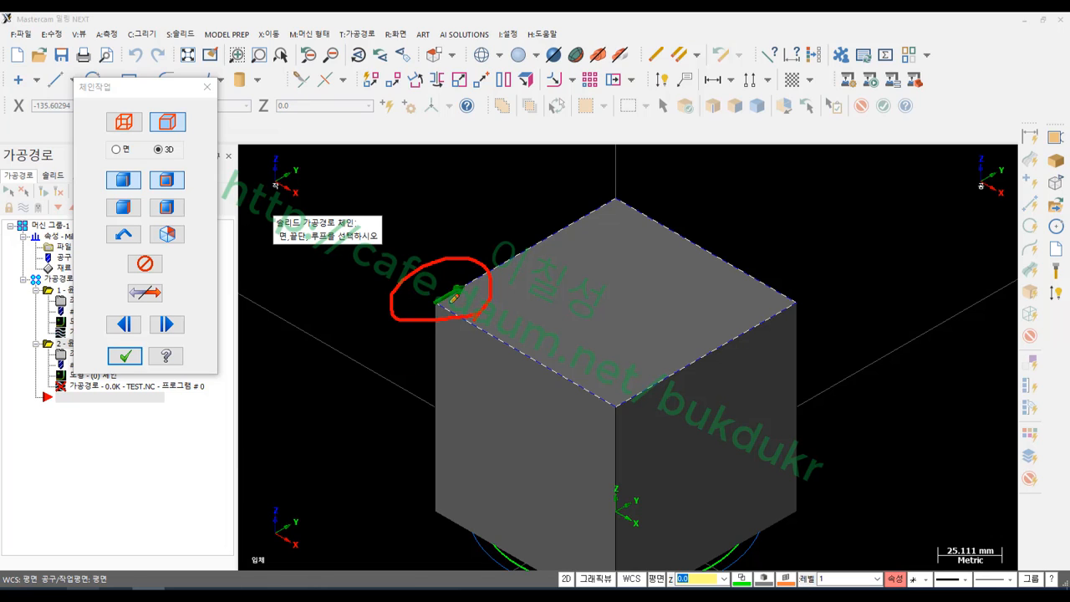
pyautogui.moveTo(96, 346); pyautogui.dragTo(122, 355)
pyautogui.moveTo(157, 253)
pyautogui.mouseDown()
pyautogui.moveTo(132, 275)
pyautogui.moveTo(160, 276)
pyautogui.moveTo(169, 299)
pyautogui.mouseUp()
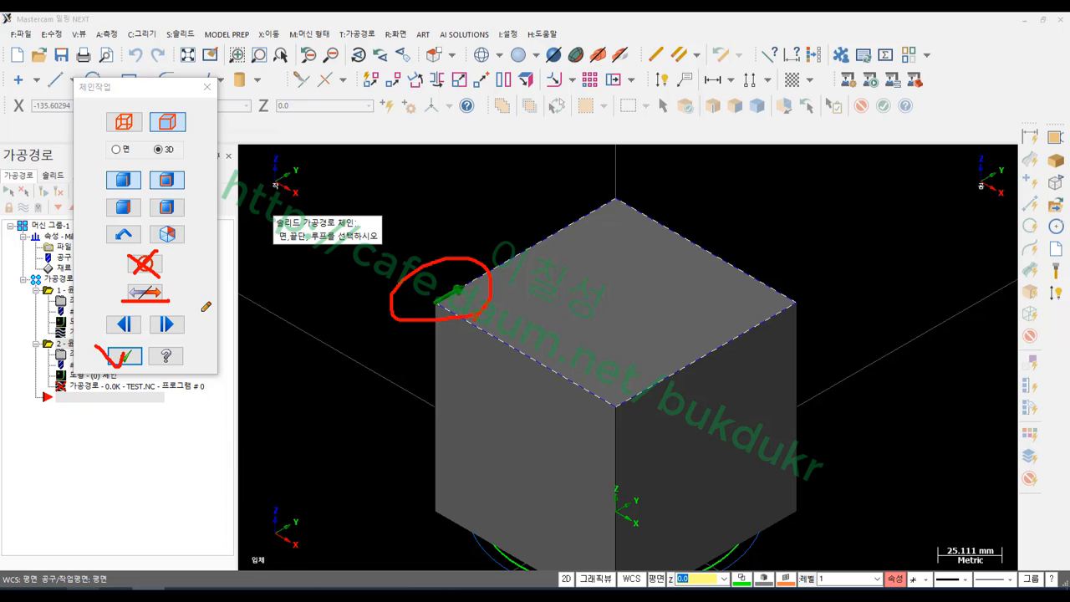
pyautogui.moveTo(107, 338); pyautogui.dragTo(188, 338)
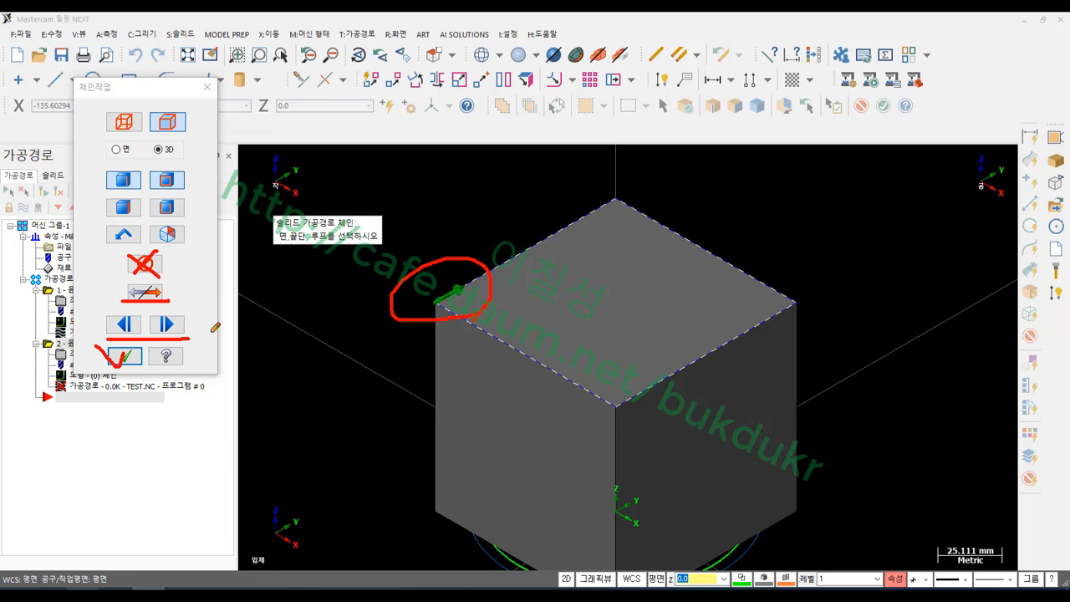
pyautogui.rightClick(490, 197)
pyautogui.click(534, 343)
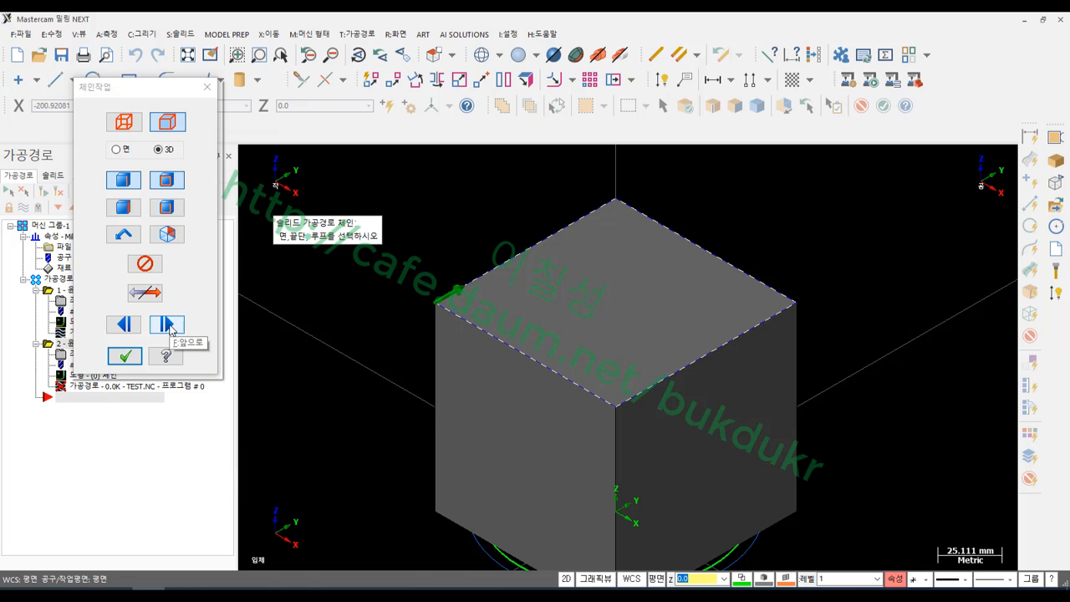
# Step: Move the chain's start point forward around the top face's corners and toggle the chaining direction
pyautogui.click(168, 326)
pyautogui.click(168, 326)
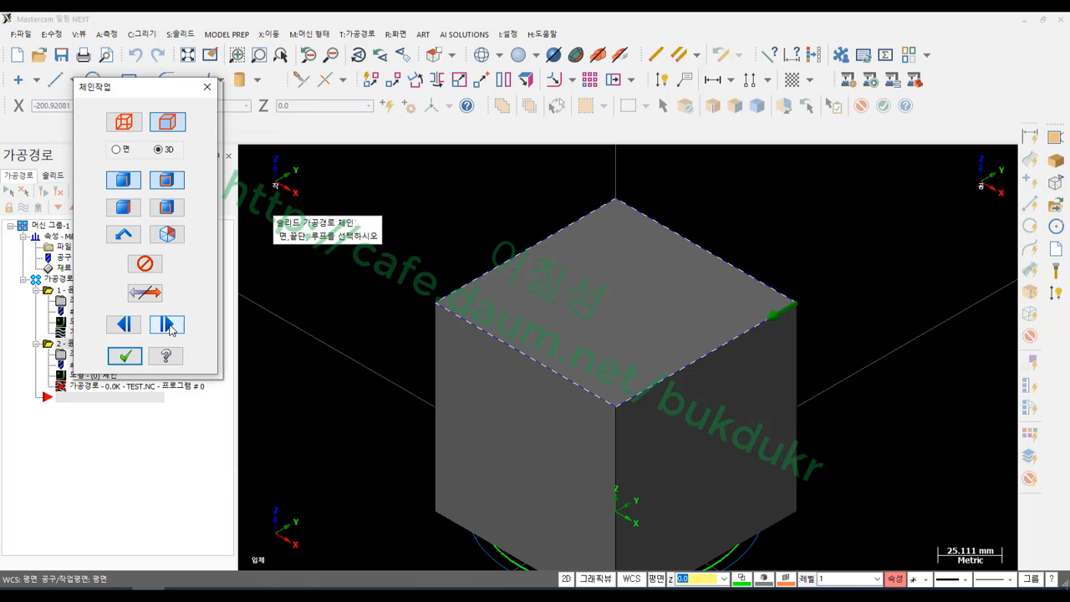
pyautogui.click(168, 326)
pyautogui.click(168, 326)
pyautogui.click(146, 293)
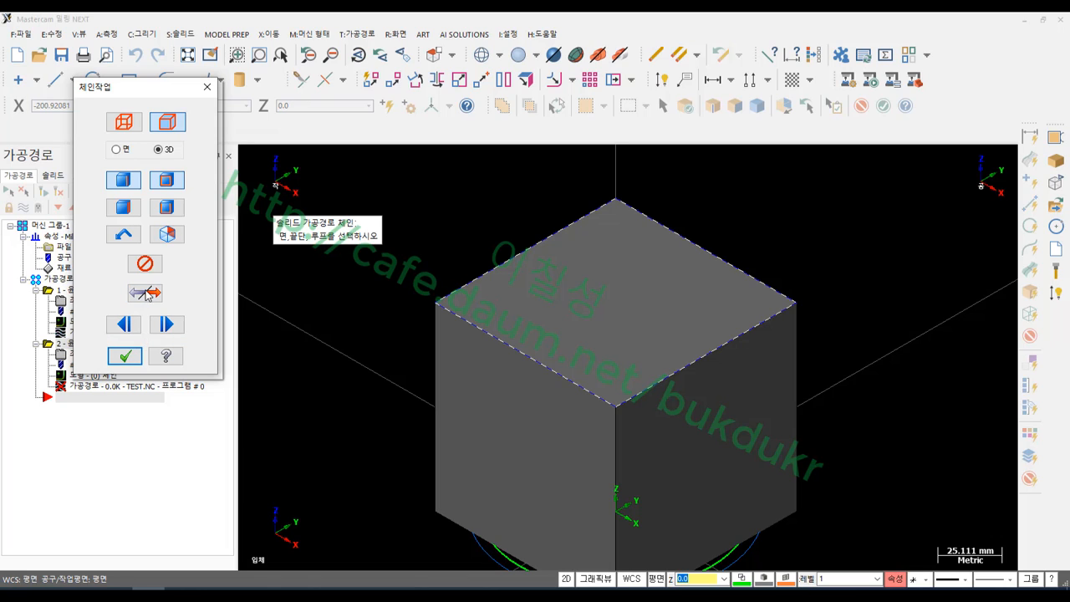
pyautogui.click(145, 292)
pyautogui.click(146, 293)
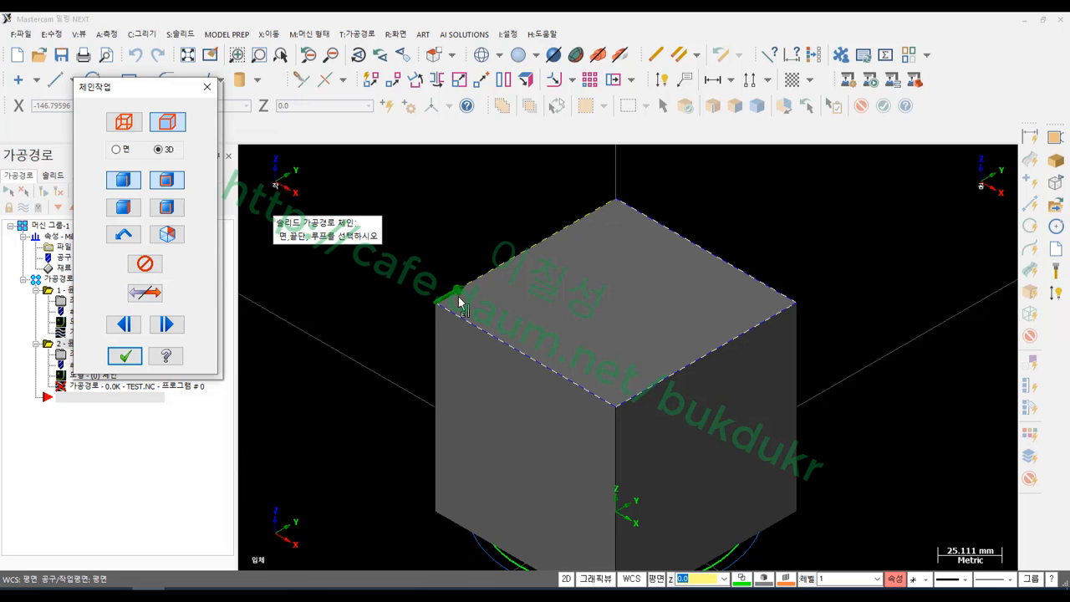
# Step: Accept the top-face chain and the 2D contour parameters to generate the second contour toolpath
pyautogui.click(125, 356)
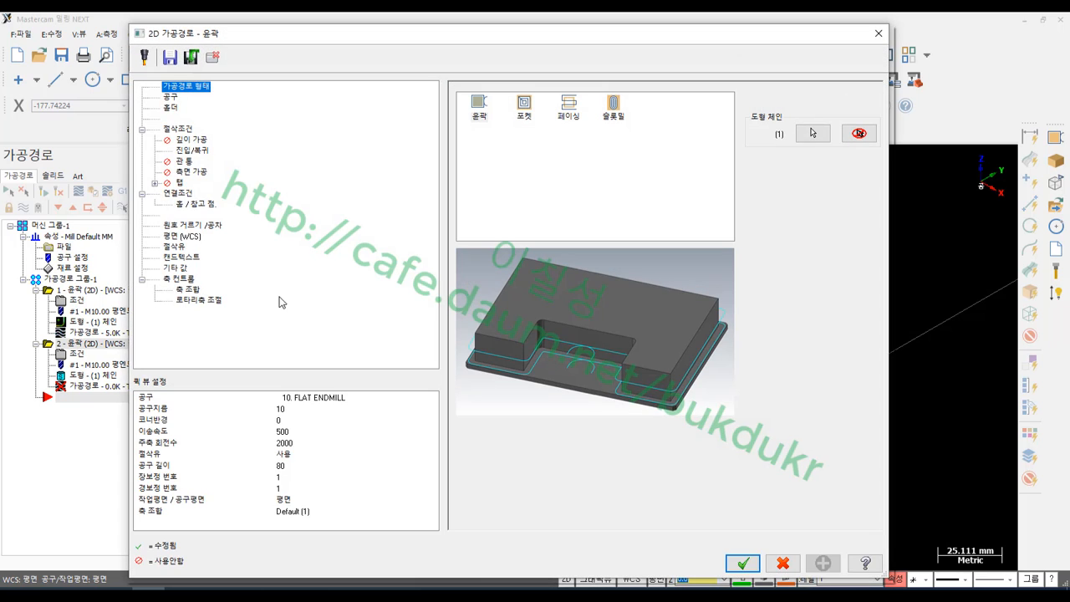
pyautogui.click(732, 559)
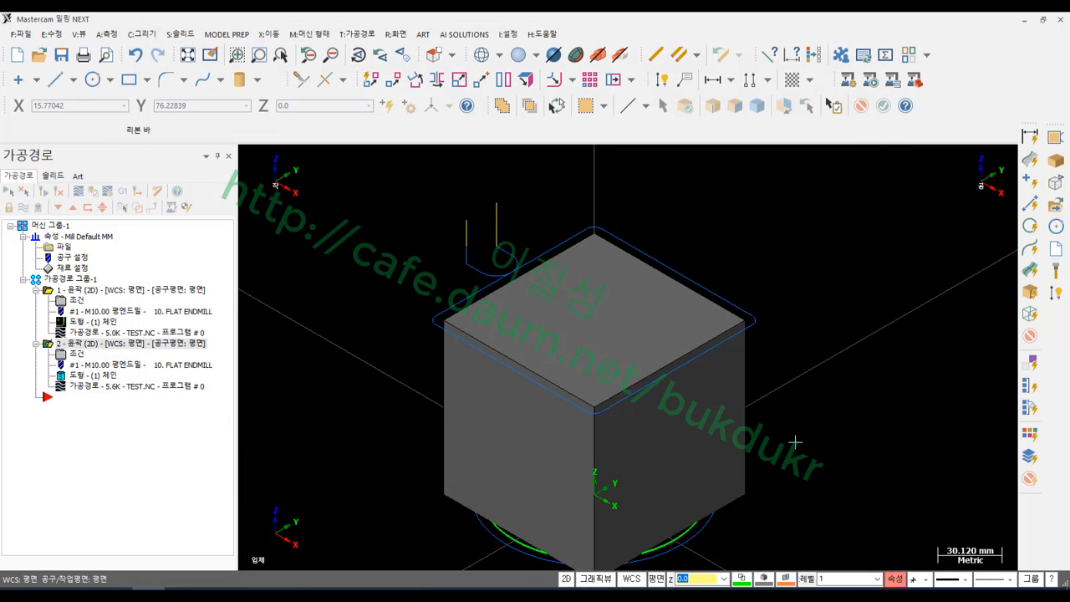
# Step: Backplot the second contour toolpath around the cube's top face through most of its travel, and close the backplot
pyautogui.scroll(-2, 635, 282)
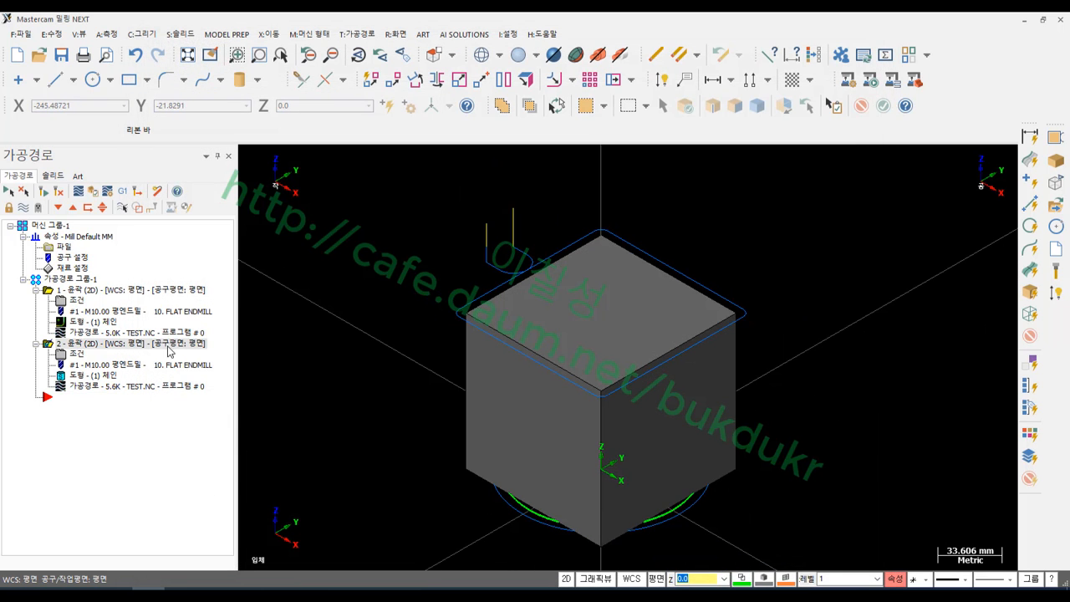
pyautogui.click(111, 391)
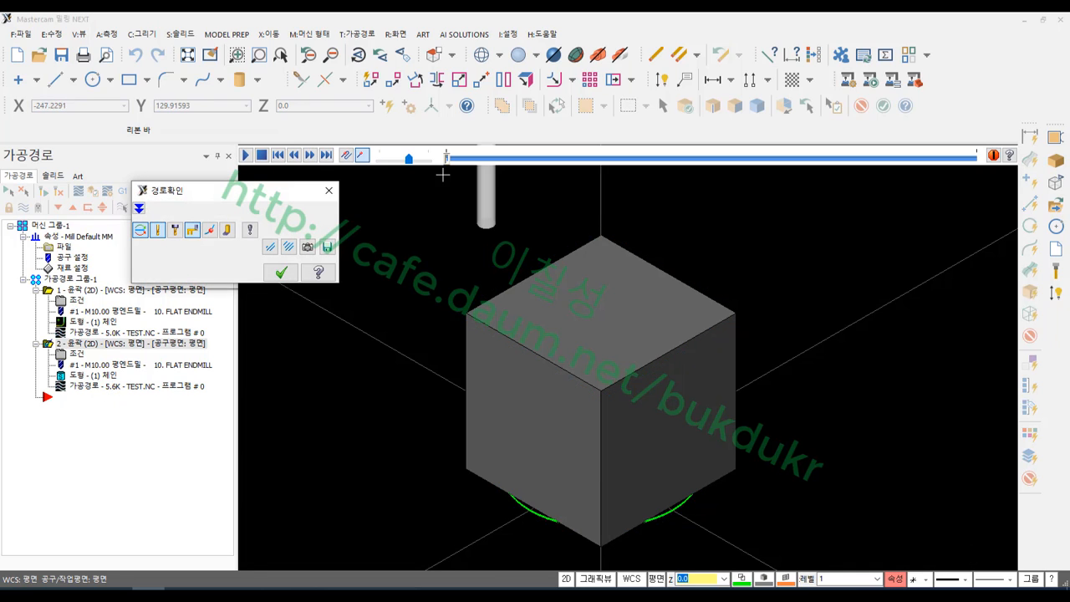
pyautogui.moveTo(447, 159)
pyautogui.mouseDown()
pyautogui.moveTo(781, 158)
pyautogui.moveTo(943, 196)
pyautogui.mouseUp()
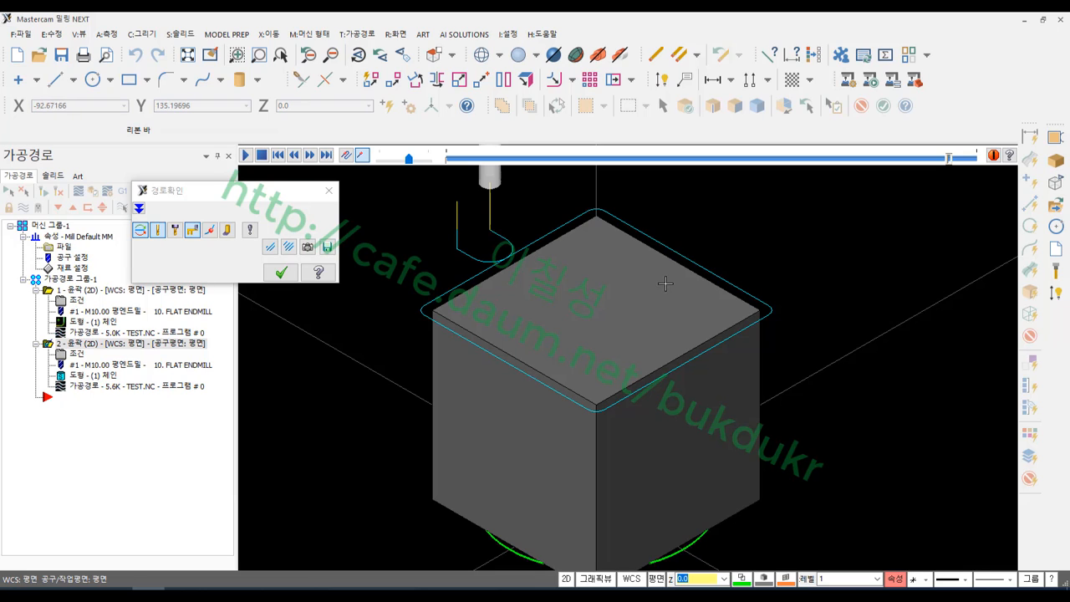
pyautogui.scroll(-2, 661, 259)
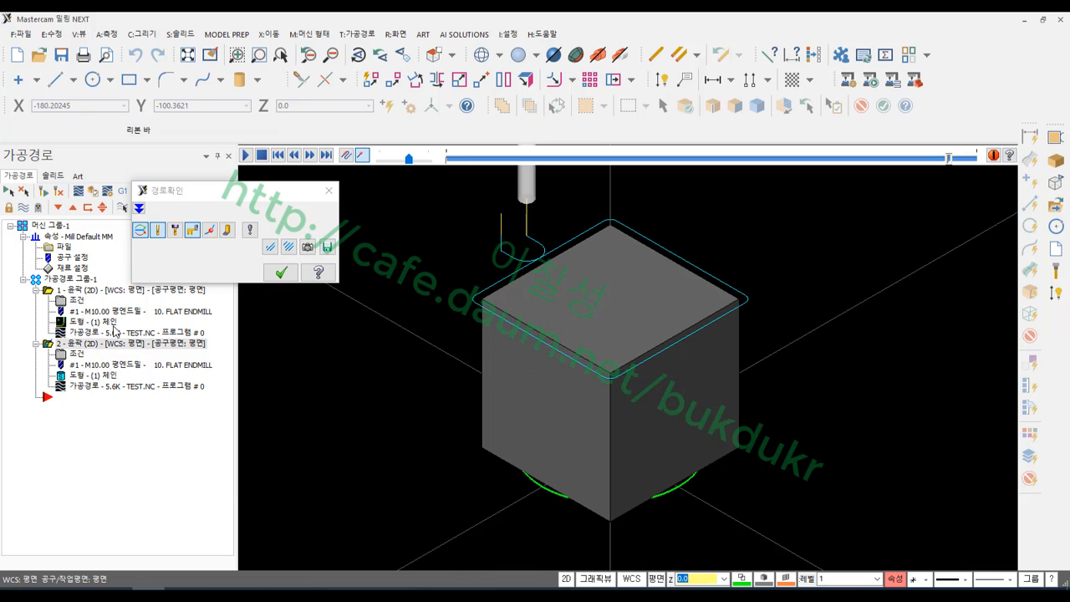
pyautogui.click(279, 274)
# Step: Backplot the first contour toolpath around the base circle with the solid displayed as wireframe, and close the backplot
pyautogui.click(90, 291)
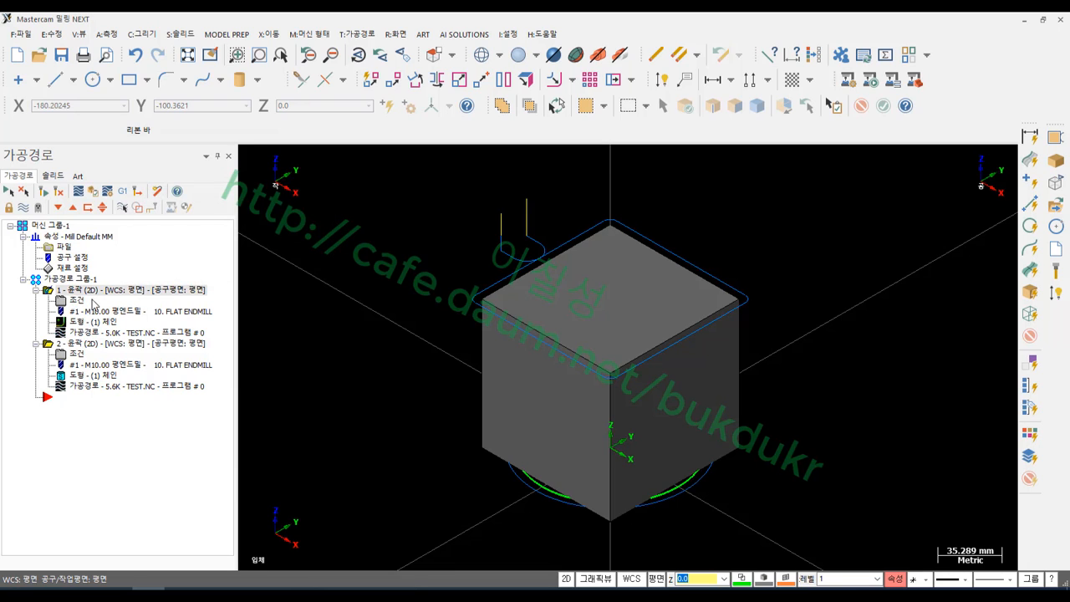
pyautogui.click(88, 332)
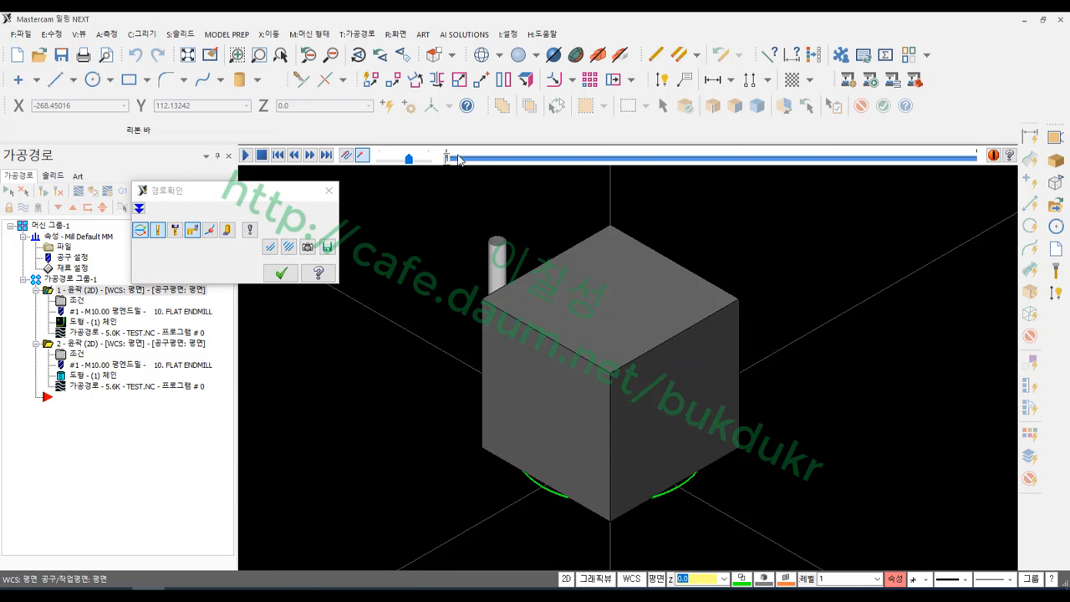
pyautogui.click(483, 55)
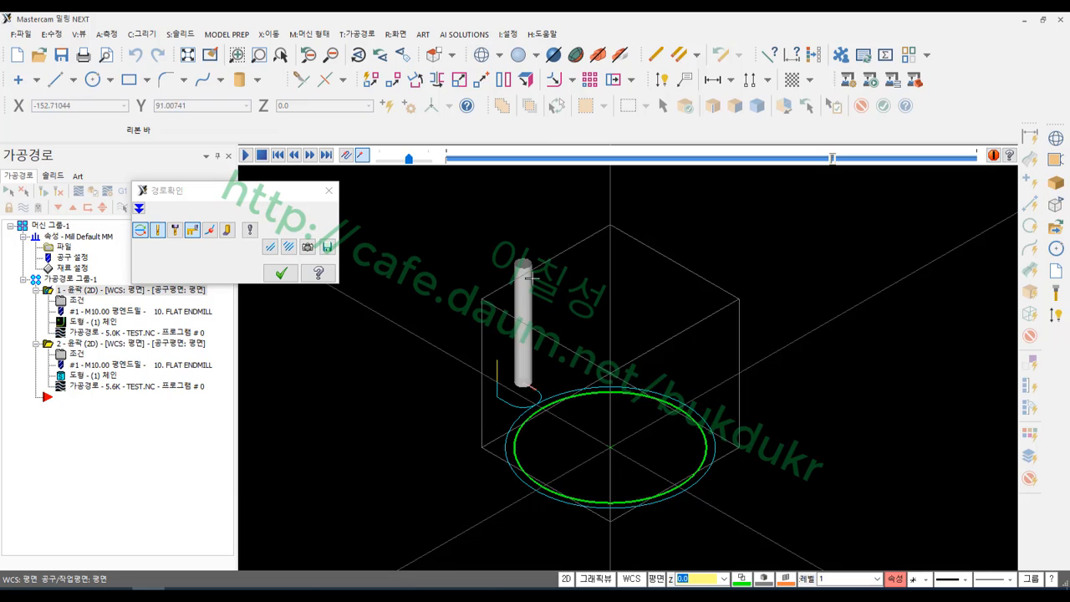
pyautogui.click(280, 272)
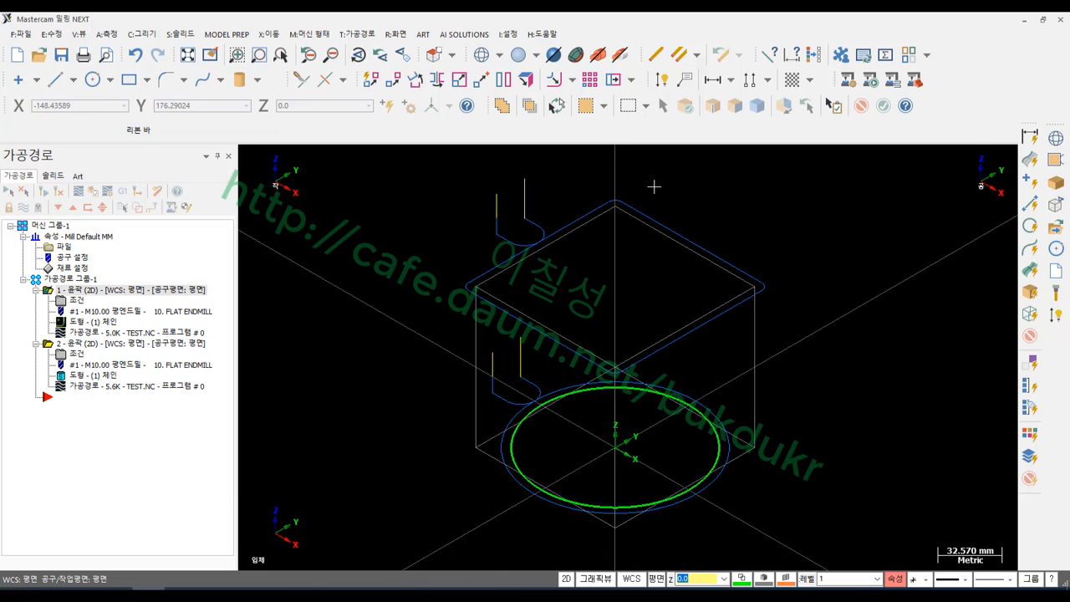
# Step: Switch to the Acrobat document 13 2차원 가공정의.pdf and review the 가공경로 형태 section with its dialog figure on page 2
pyautogui.click(181, 588)
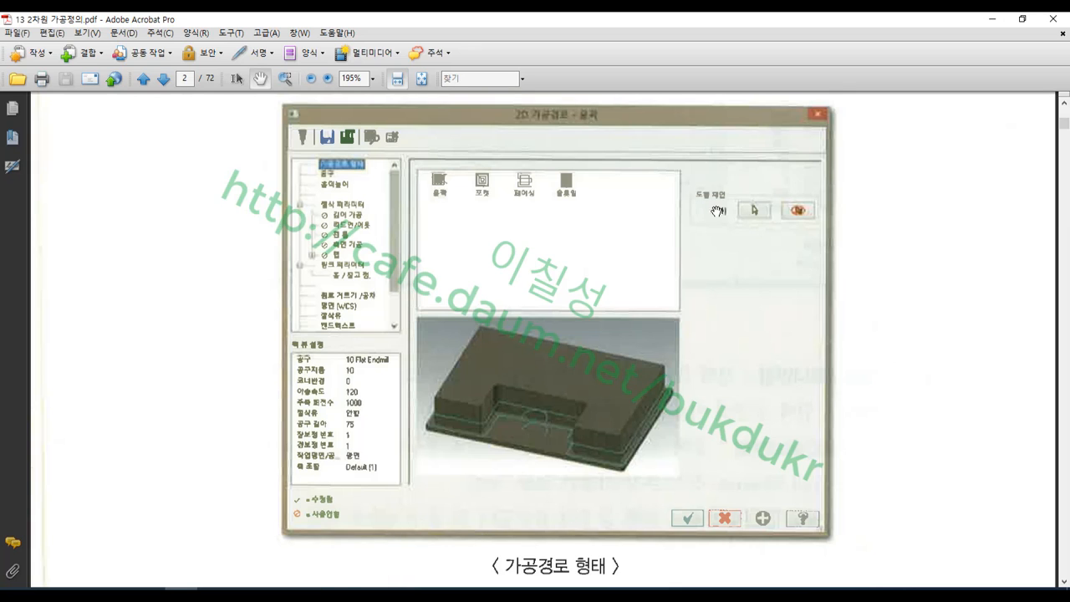
pyautogui.scroll(-5, 760, 224)
pyautogui.scroll(-8, 761, 265)
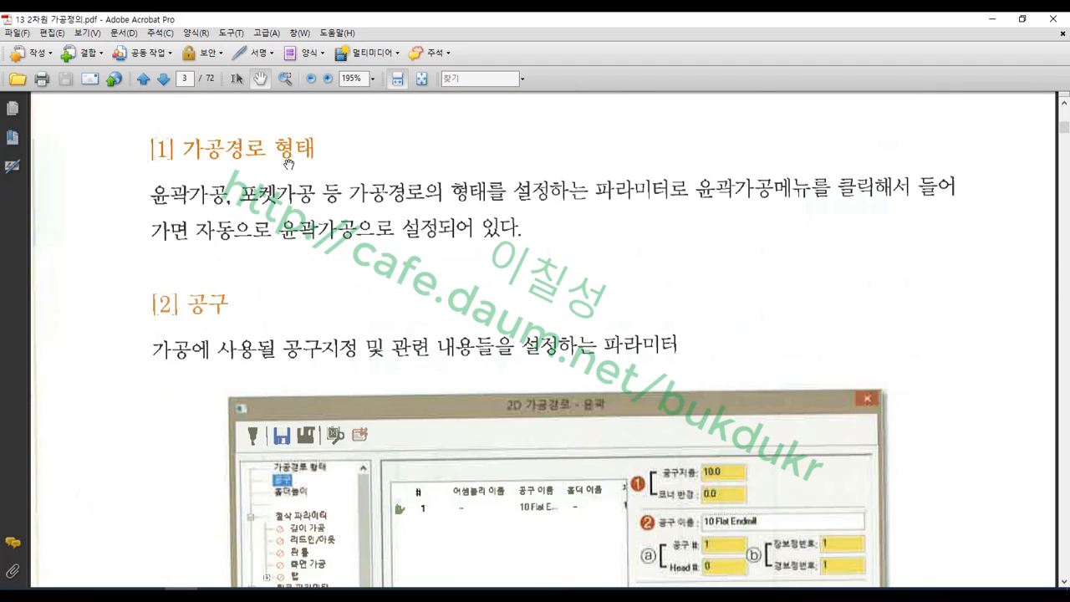
pyautogui.scroll(-3, 465, 251)
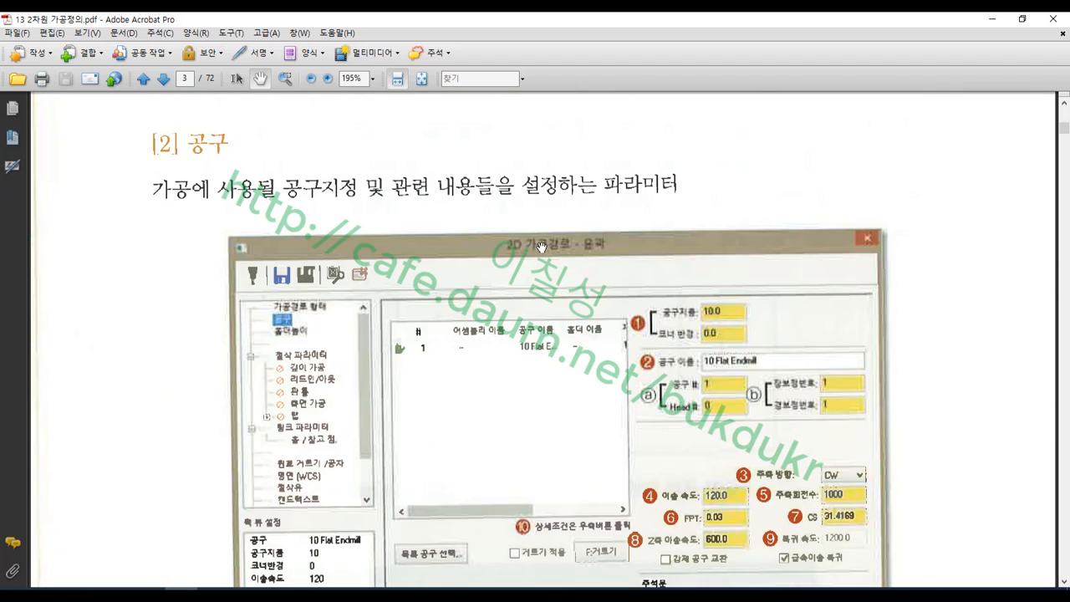
pyautogui.scroll(20, 541, 247)
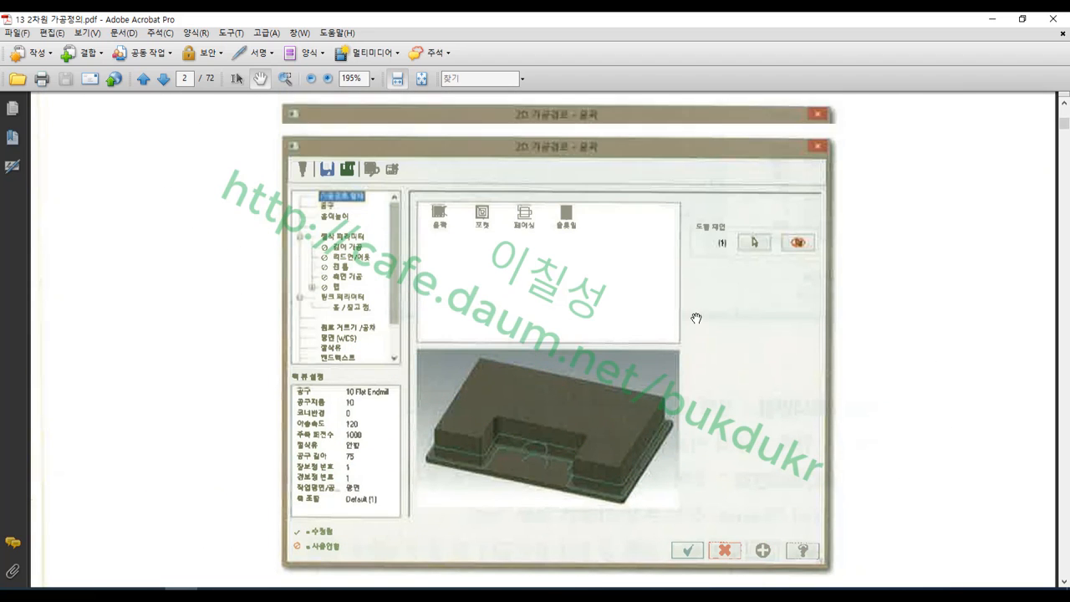
pyautogui.click(83, 590)
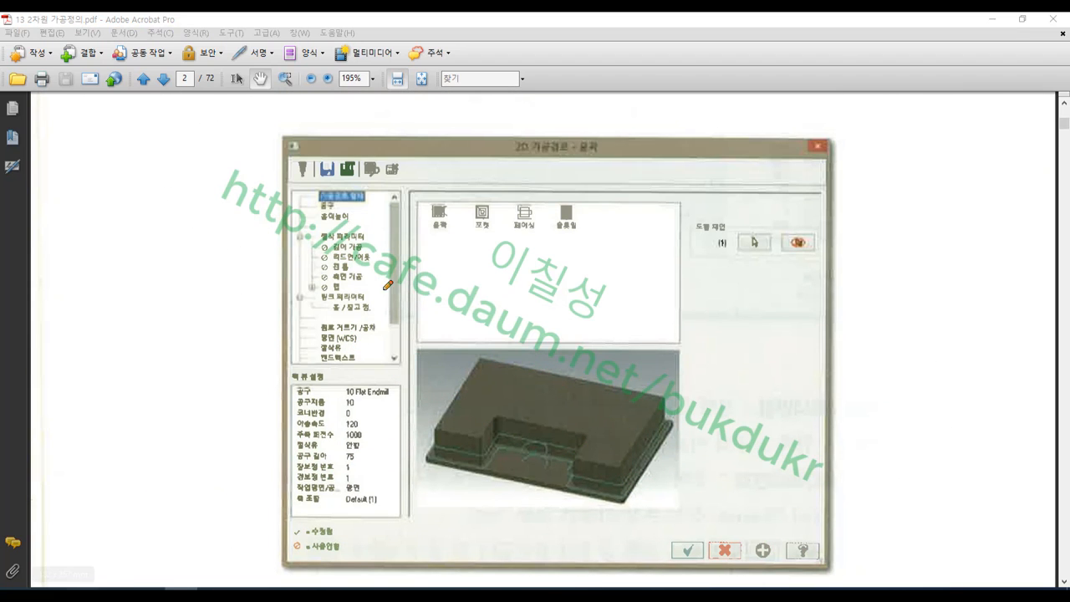
pyautogui.moveTo(598, 237)
pyautogui.mouseDown()
pyautogui.moveTo(558, 242)
pyautogui.moveTo(416, 194)
pyautogui.moveTo(596, 180)
pyautogui.moveTo(598, 236)
pyautogui.mouseUp()
pyautogui.moveTo(784, 263)
pyautogui.mouseDown()
pyautogui.moveTo(688, 251)
pyautogui.moveTo(816, 207)
pyautogui.moveTo(791, 268)
pyautogui.moveTo(775, 263)
pyautogui.mouseUp()
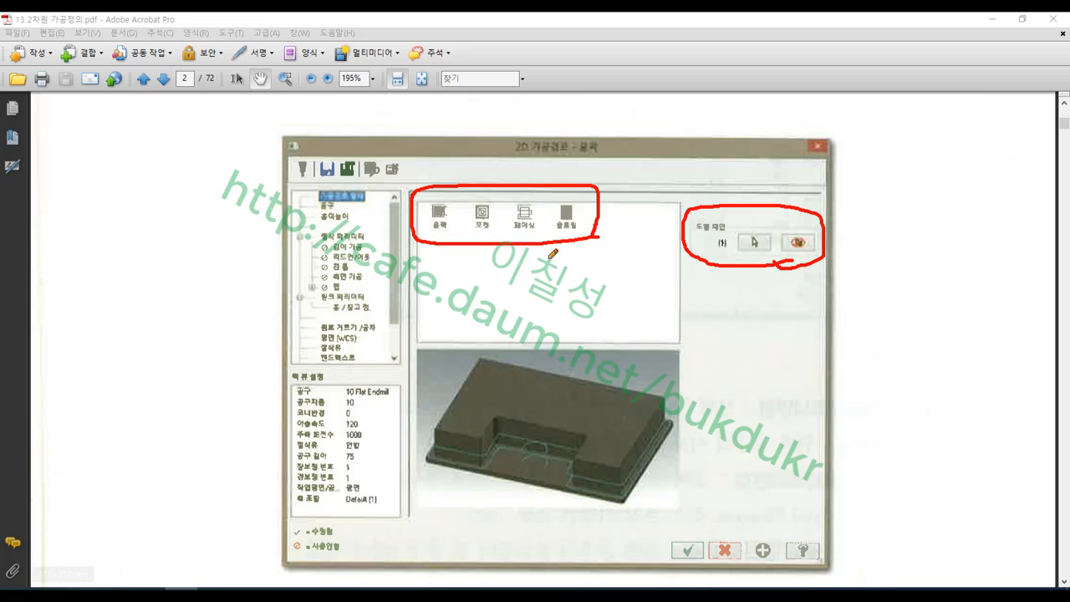
pyautogui.moveTo(438, 242)
pyautogui.mouseDown()
pyautogui.moveTo(448, 186)
pyautogui.moveTo(434, 242)
pyautogui.moveTo(437, 333)
pyautogui.moveTo(443, 311)
pyautogui.moveTo(426, 318)
pyautogui.mouseUp()
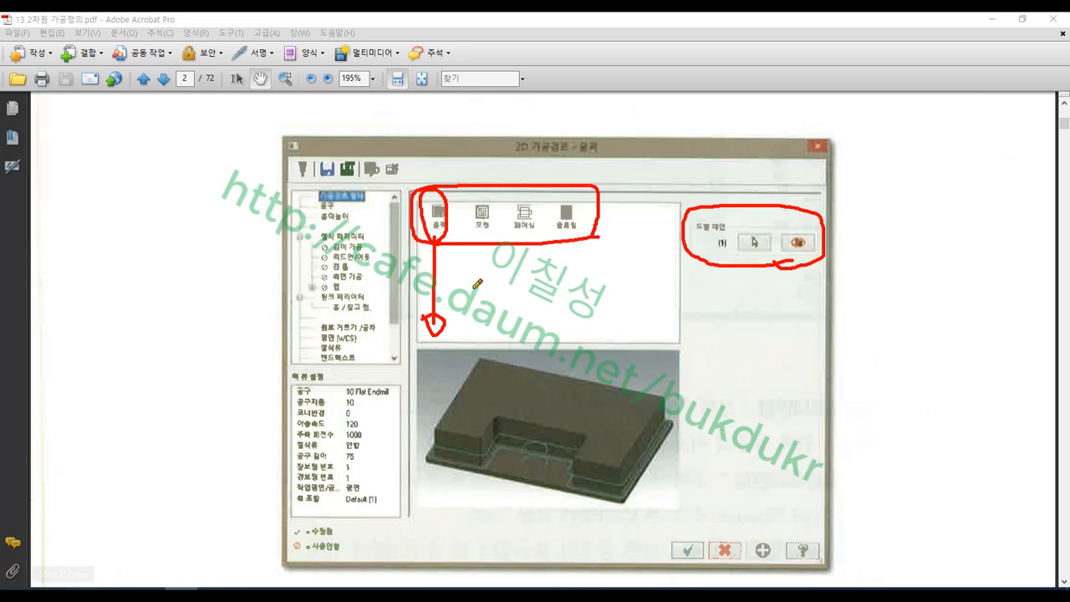
pyautogui.moveTo(492, 238)
pyautogui.mouseDown()
pyautogui.moveTo(473, 219)
pyautogui.moveTo(544, 231)
pyautogui.moveTo(574, 198)
pyautogui.moveTo(577, 210)
pyautogui.moveTo(457, 254)
pyautogui.mouseUp()
pyautogui.moveTo(436, 187); pyautogui.dragTo(552, 251)
pyautogui.moveTo(416, 249); pyautogui.dragTo(627, 249)
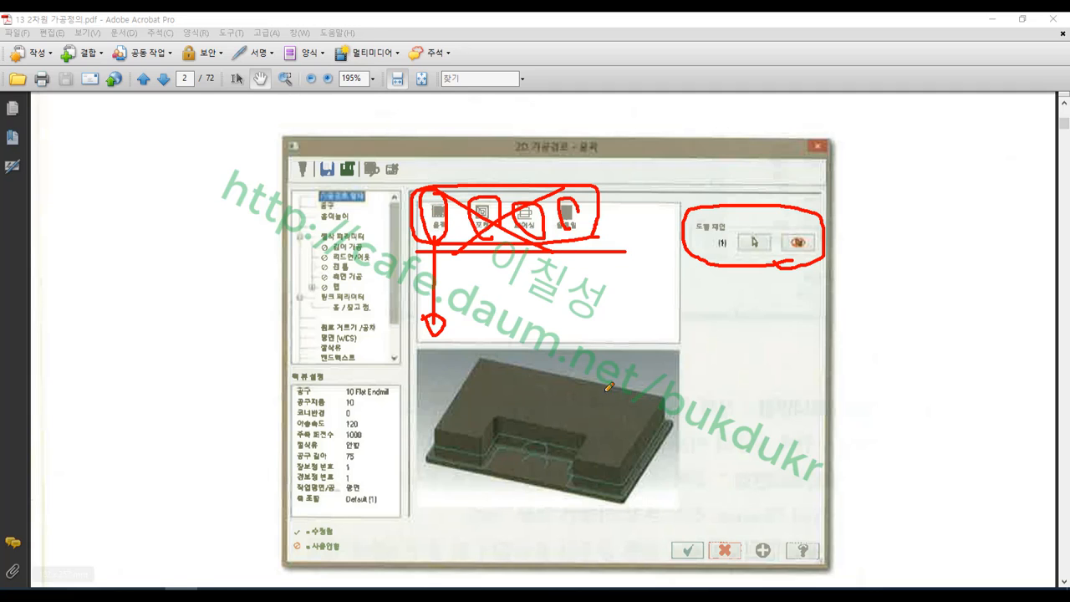
pyautogui.rightClick(751, 343)
pyautogui.click(783, 483)
# Step: Examine the [2] 공구 section on page 3 and its figure of the contour toolpath's tool parameters
pyautogui.scroll(-10, 784, 481)
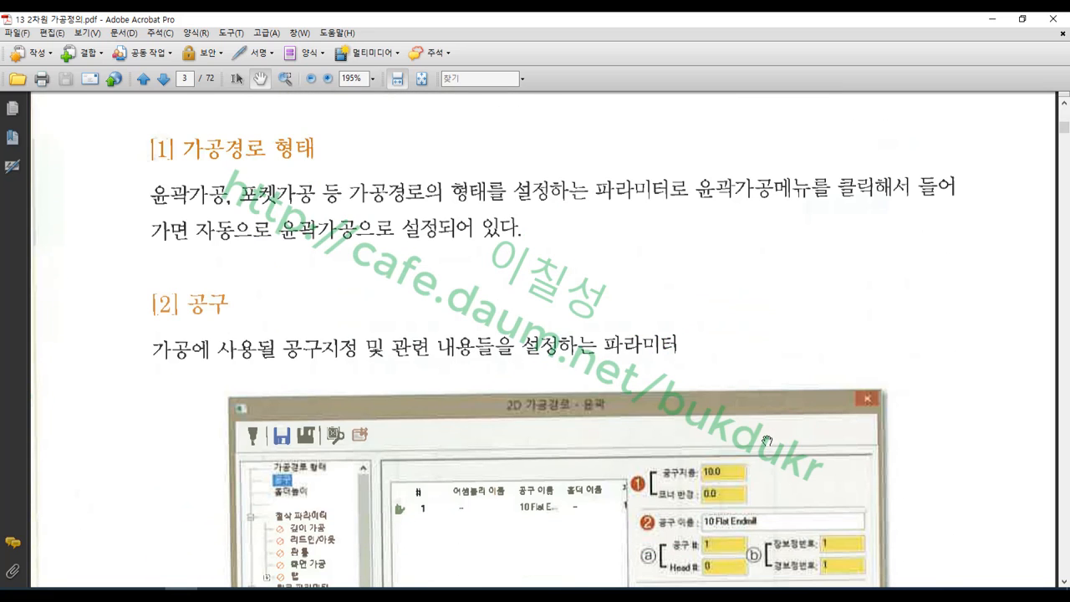
pyautogui.scroll(-3, 767, 441)
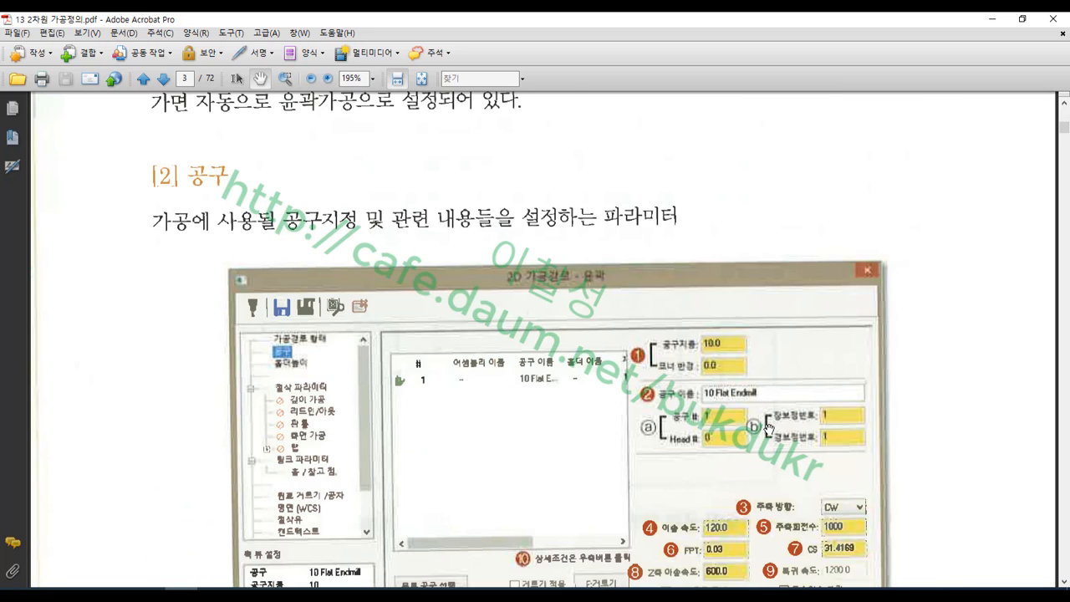
pyautogui.scroll(-3, 359, 248)
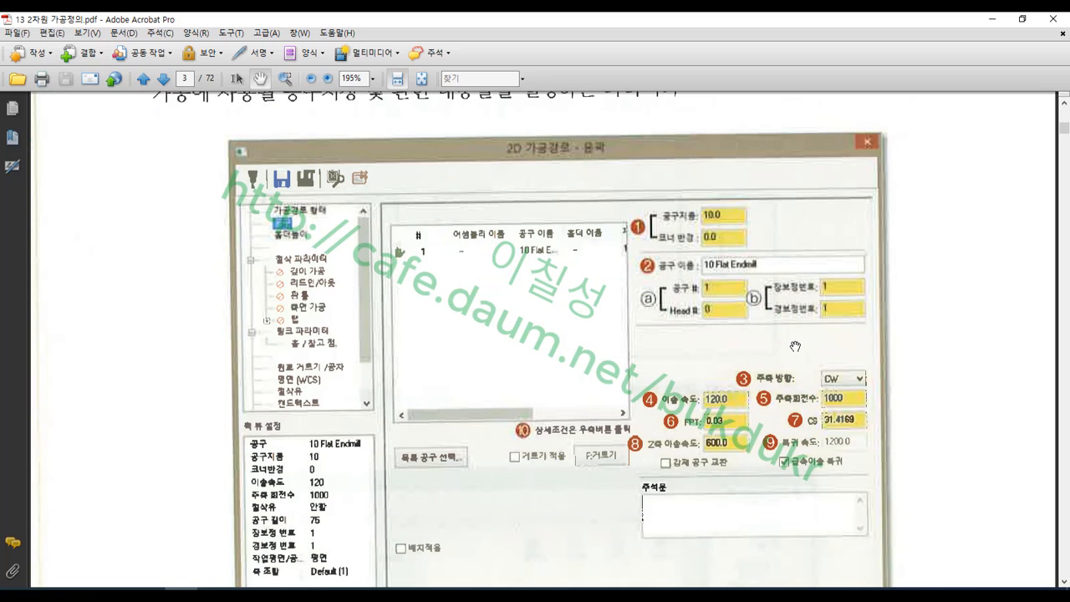
pyautogui.scroll(-1, 739, 417)
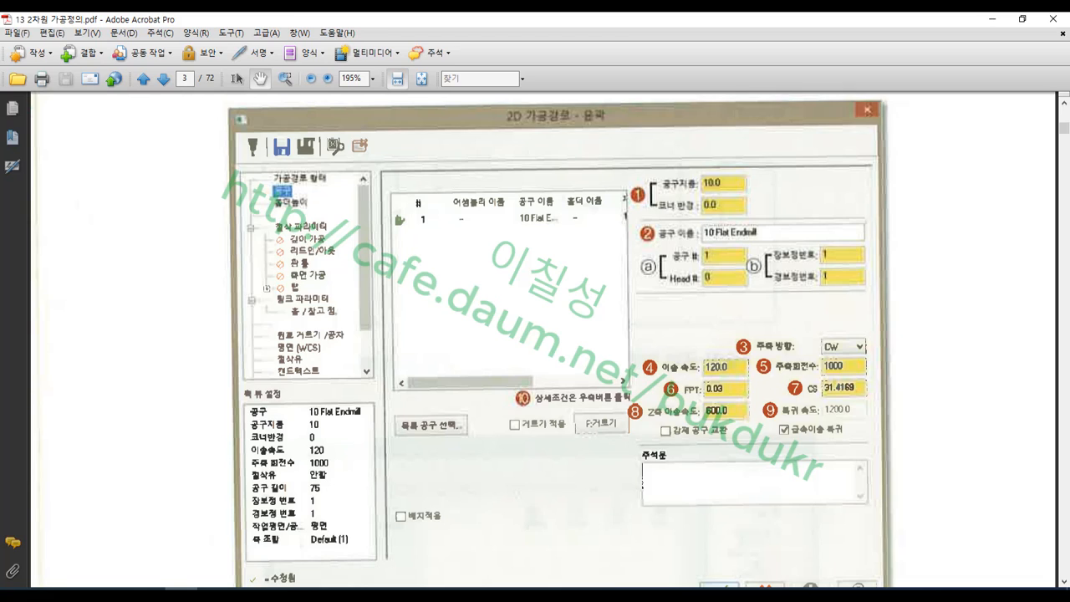
# Step: Switch to Mastercam and open the first contour toolpath's parameters at the 공구 page
pyautogui.moveTo(247, 589)
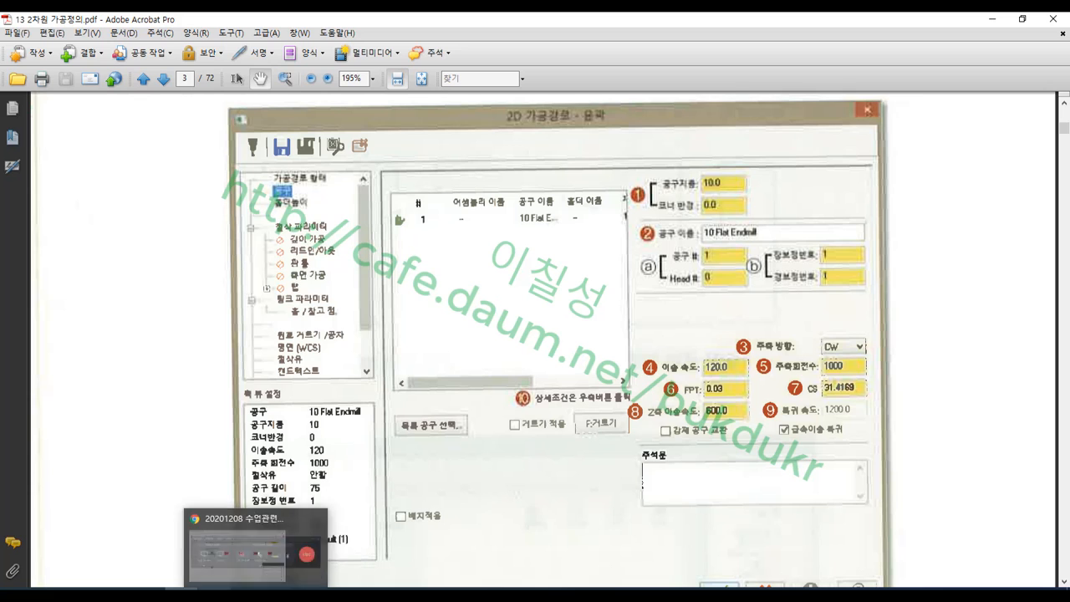
pyautogui.click(149, 589)
pyautogui.scroll(-2, 550, 301)
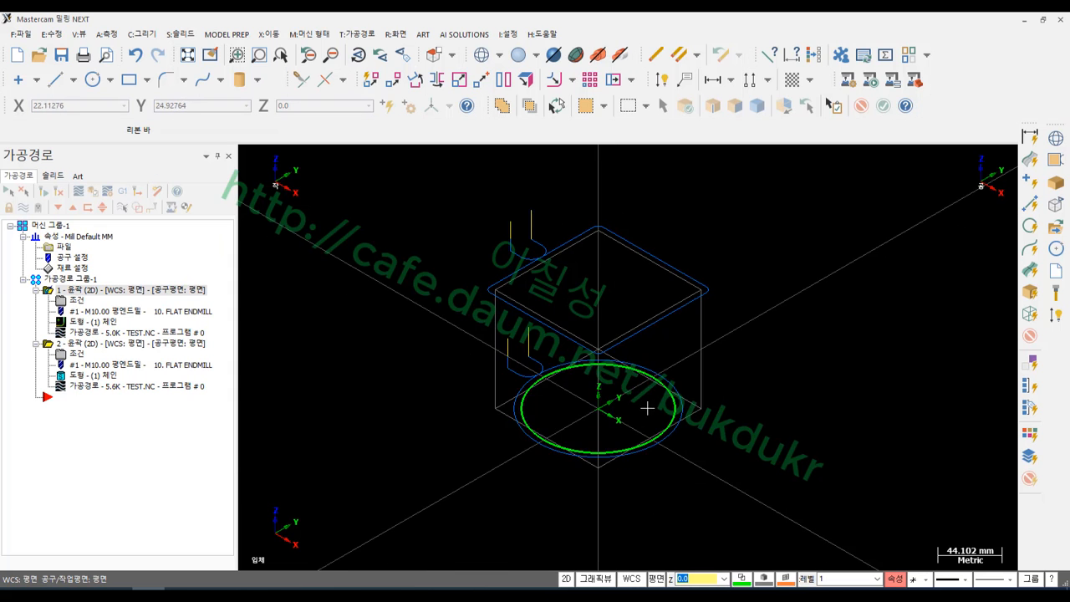
pyautogui.scroll(-1, 648, 408)
pyautogui.click(80, 301)
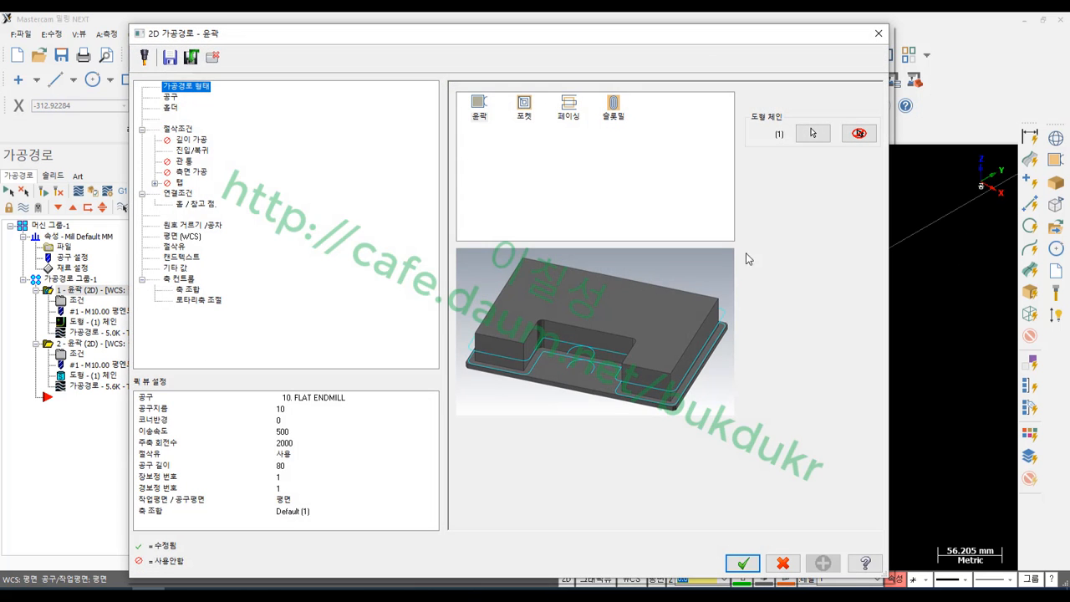
pyautogui.click(171, 98)
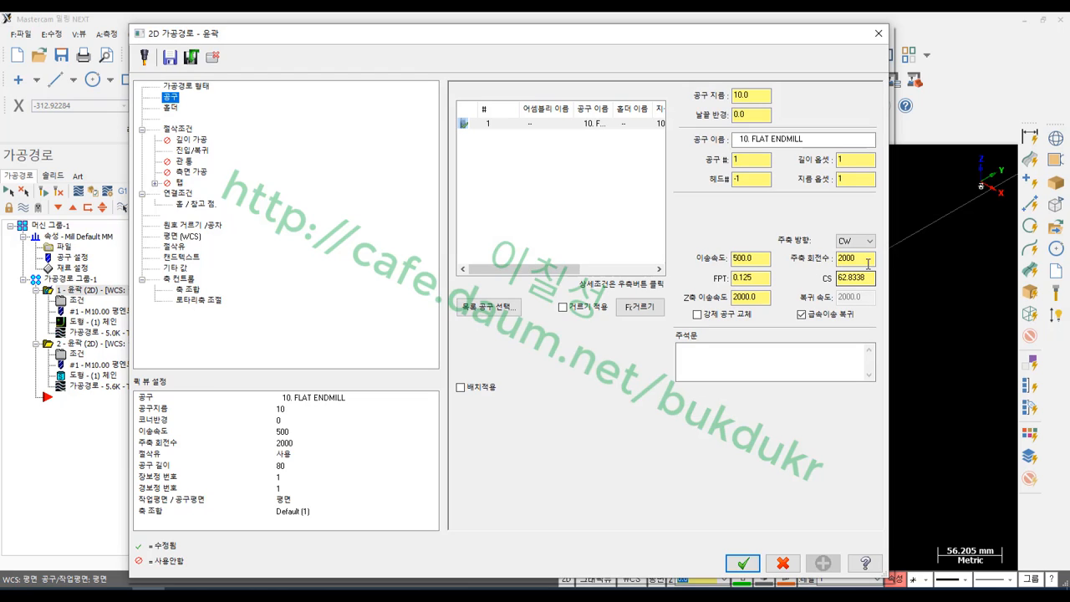
# Step: Examine the spindle speed (주축 회전수) and cutting speed (CS) values of the 10 mm flat endmill
pyautogui.doubleClick(854, 258)
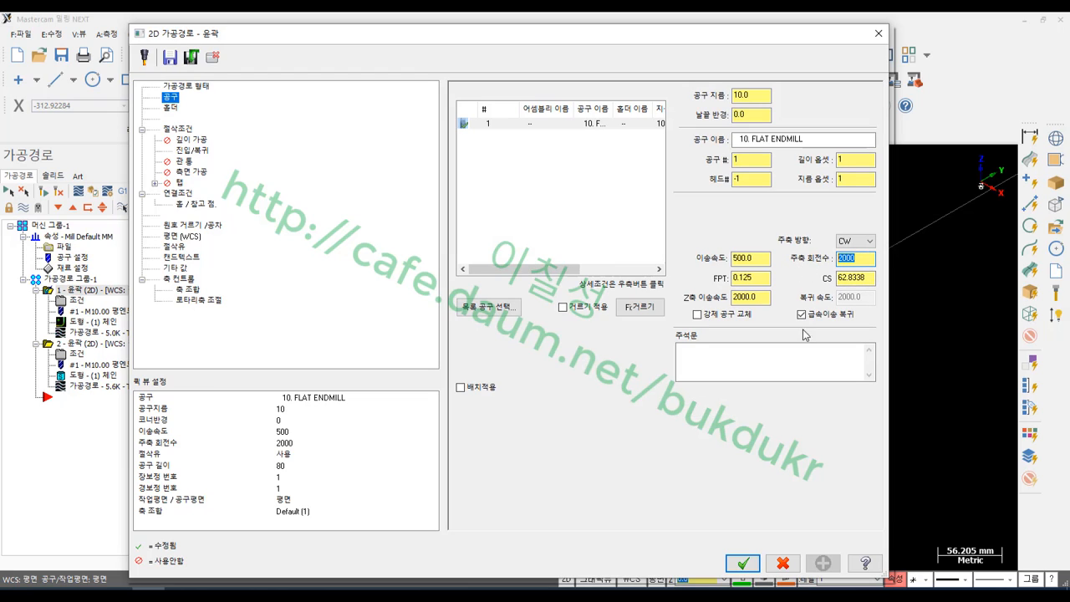
pyautogui.click(869, 261)
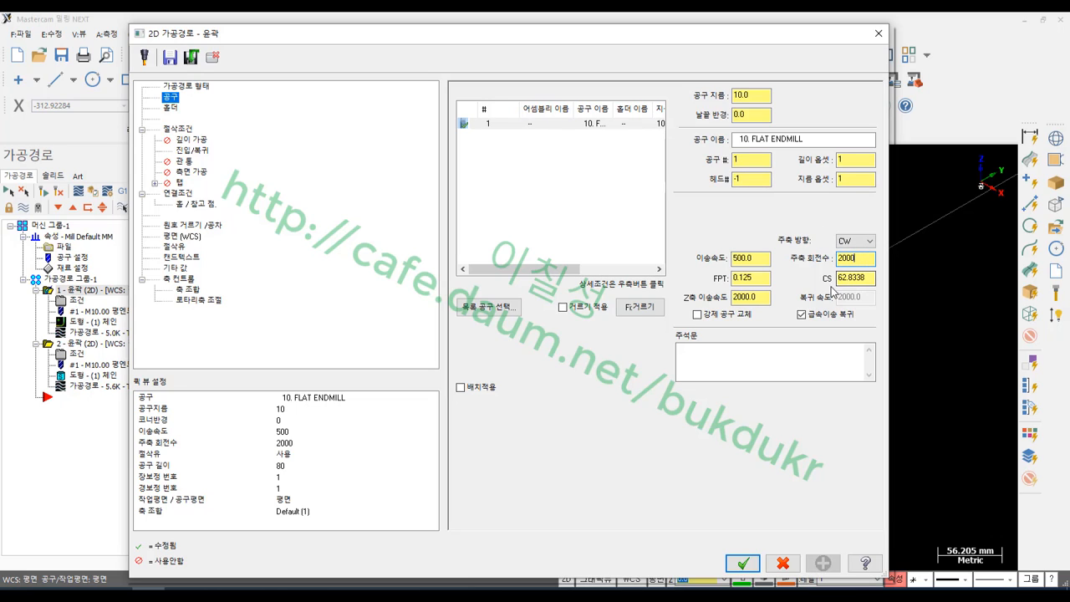
pyautogui.press('Tab')
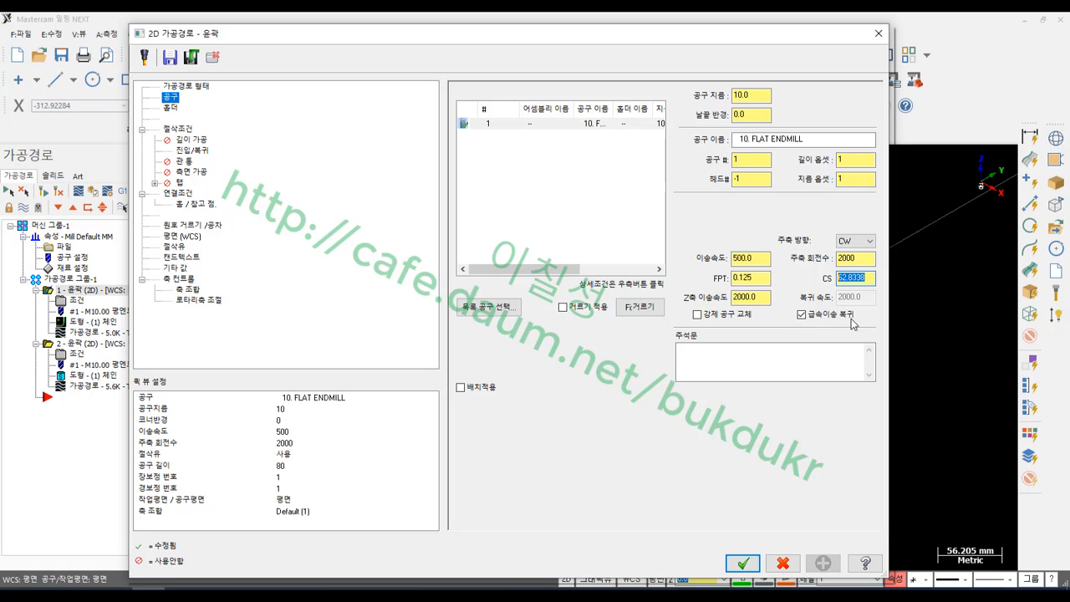
pyautogui.click(866, 278)
pyautogui.moveTo(866, 279); pyautogui.dragTo(826, 284)
pyautogui.click(865, 258)
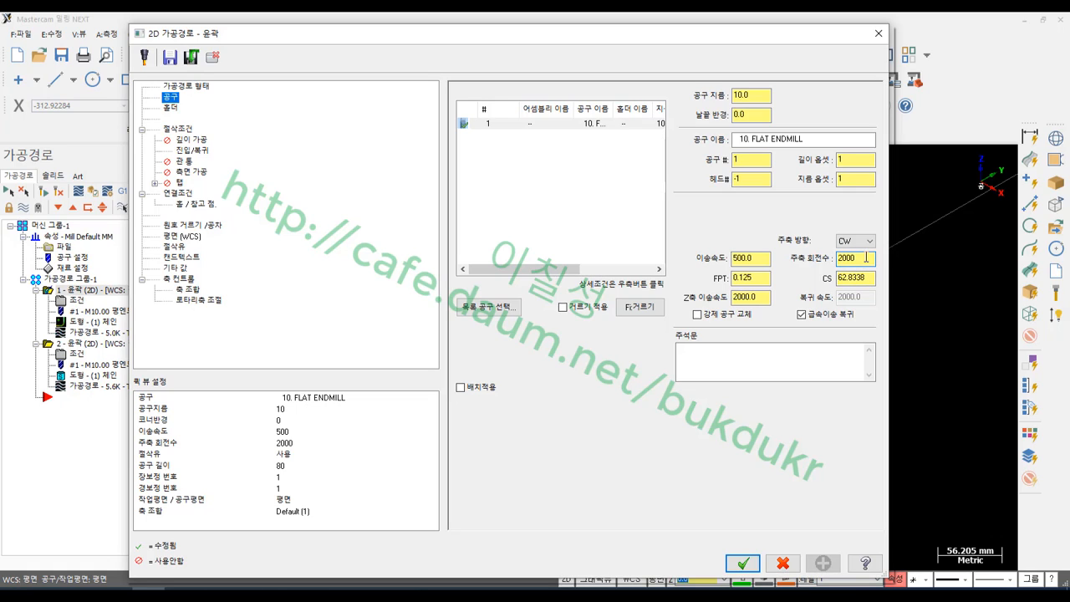
# Step: Compare the feed rate (이송속도) and FPT values with the spindle speed and CS values on the 공구 page
pyautogui.click(761, 260)
pyautogui.click(762, 278)
pyautogui.doubleClick(761, 278)
pyautogui.moveTo(871, 278); pyautogui.dragTo(849, 280)
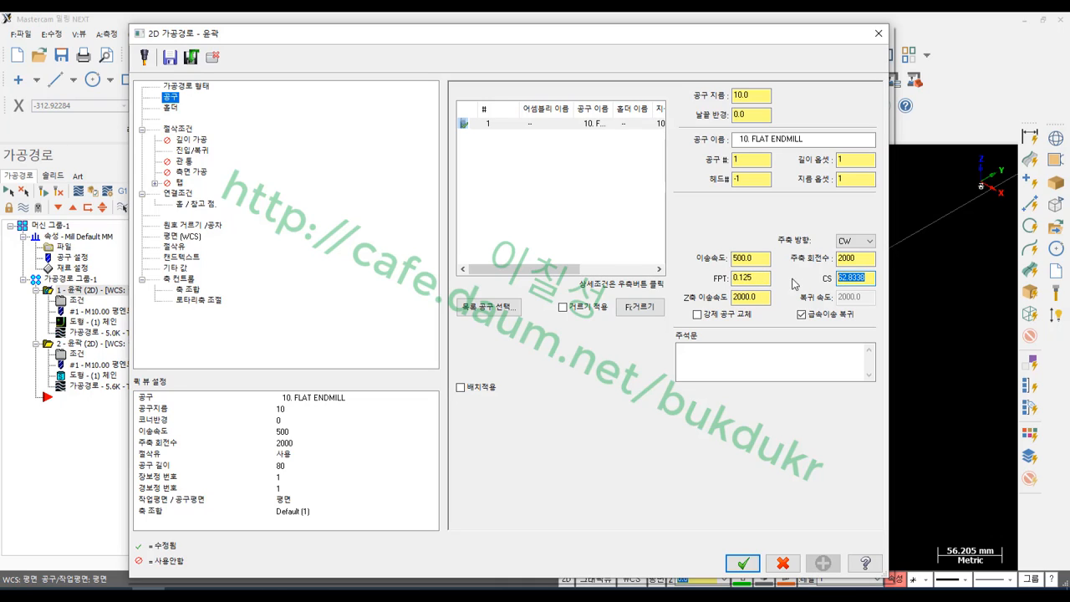
pyautogui.doubleClick(751, 277)
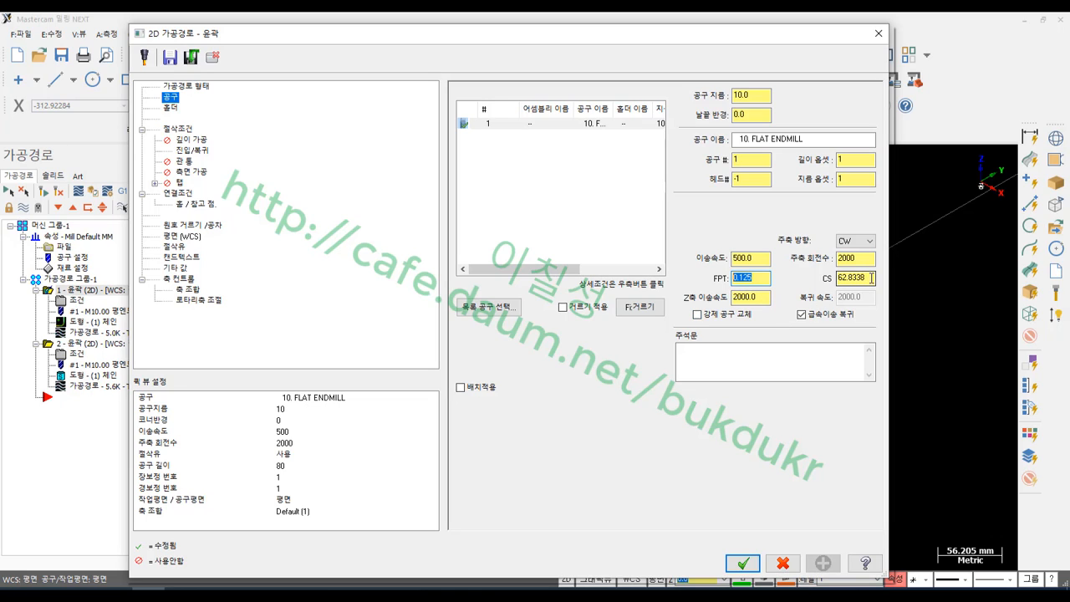
pyautogui.doubleClick(871, 278)
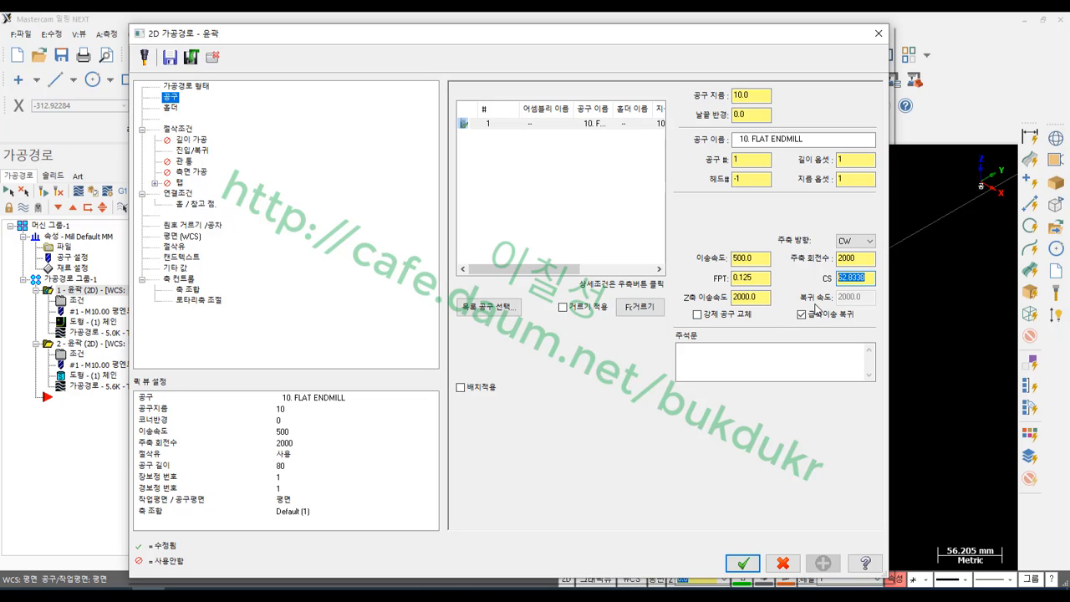
pyautogui.doubleClick(760, 277)
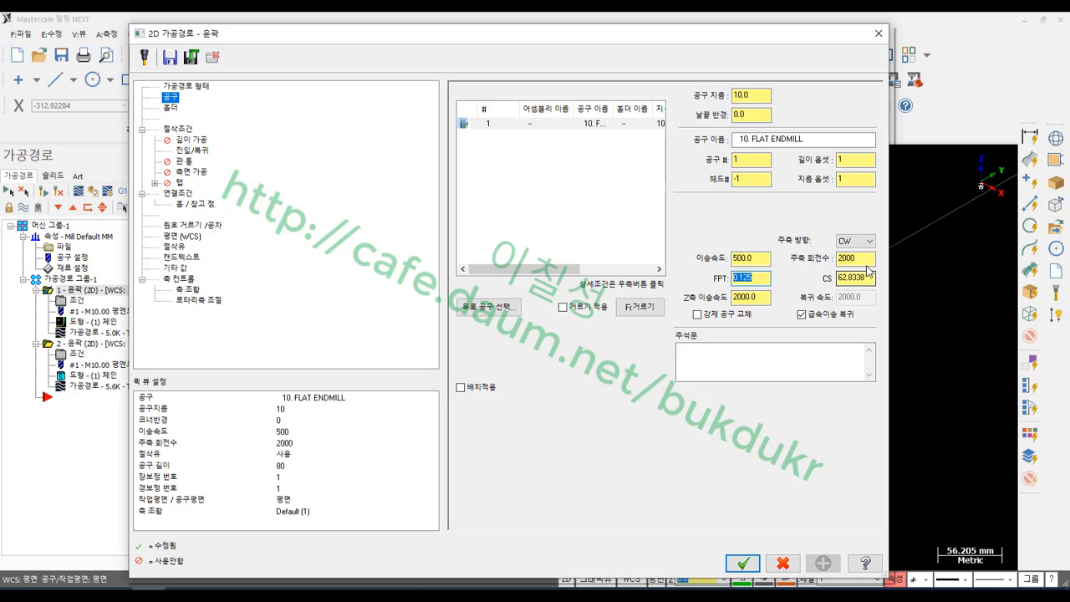
pyautogui.doubleClick(750, 259)
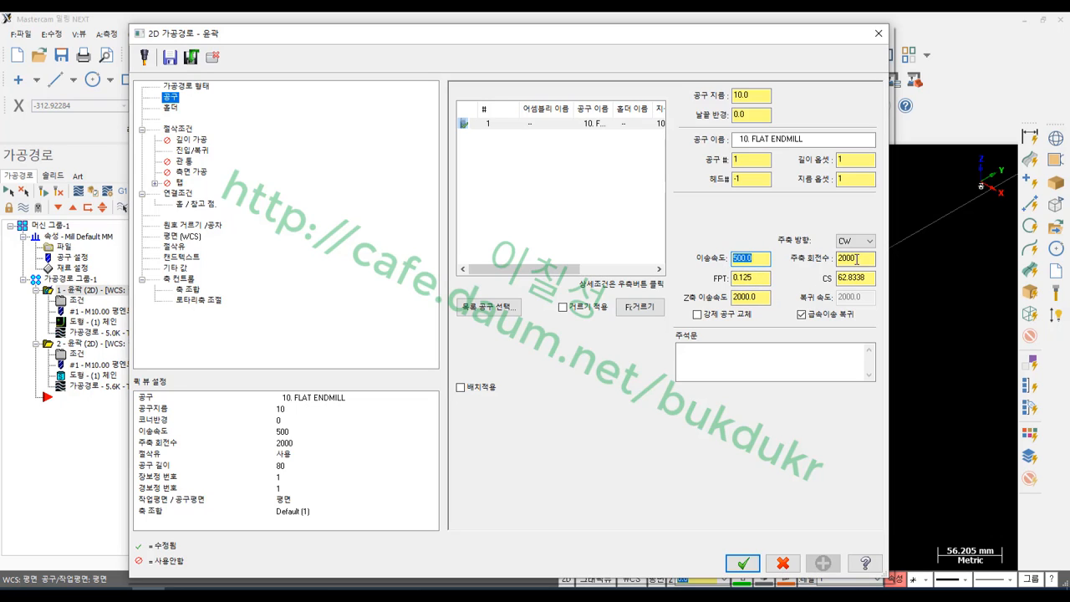
pyautogui.click(855, 259)
pyautogui.doubleClick(751, 278)
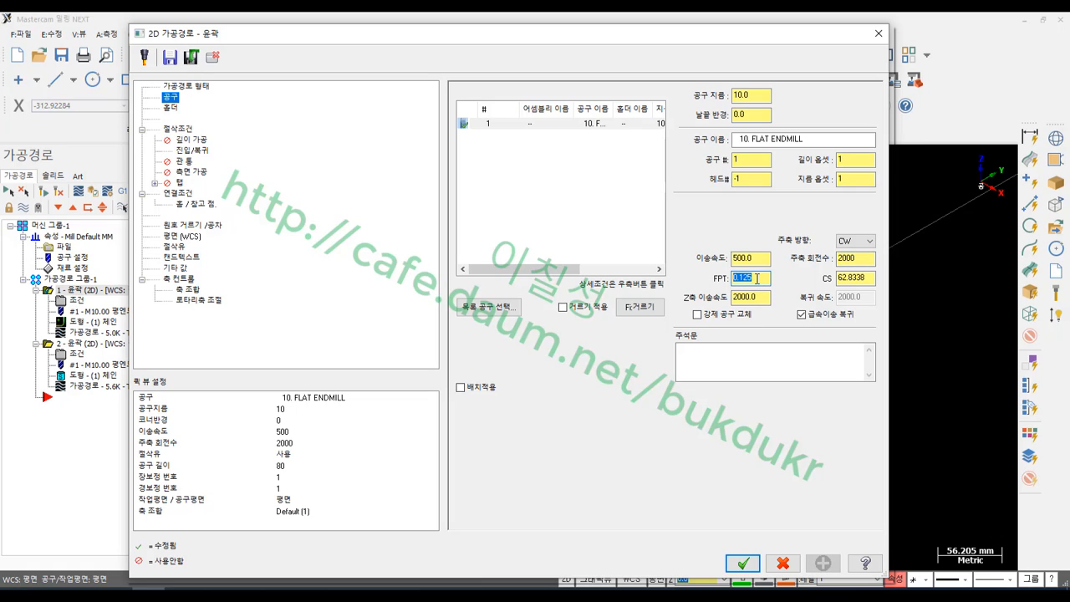
pyautogui.click(859, 278)
pyautogui.doubleClick(868, 278)
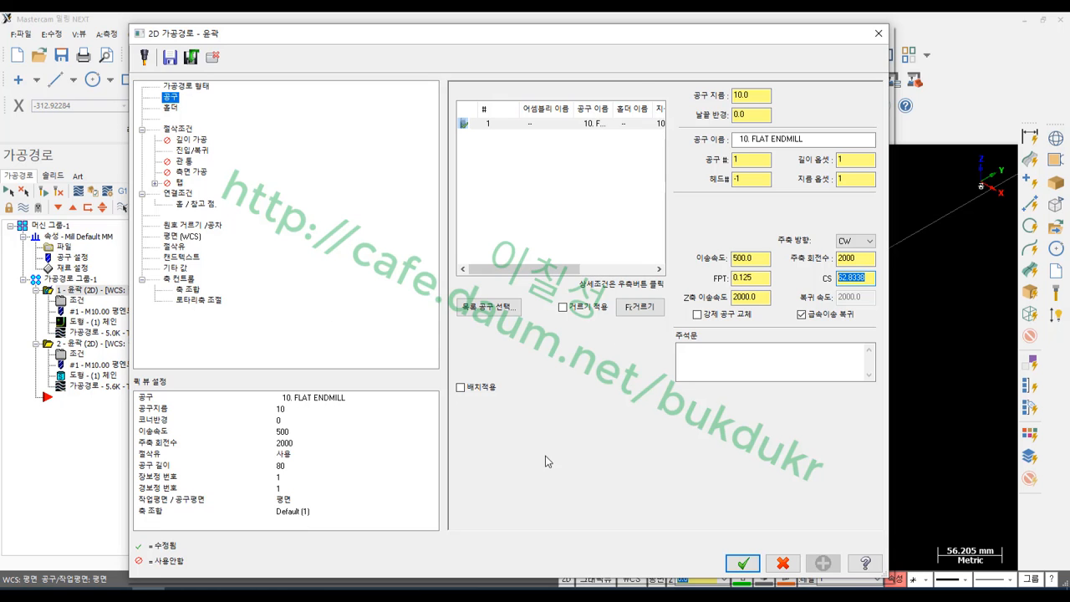
# Step: Switch to the Acrobat document and find the [3] 홀더높이 section with its dialog figure on page 5
pyautogui.hotkey('alt', 'Tab')
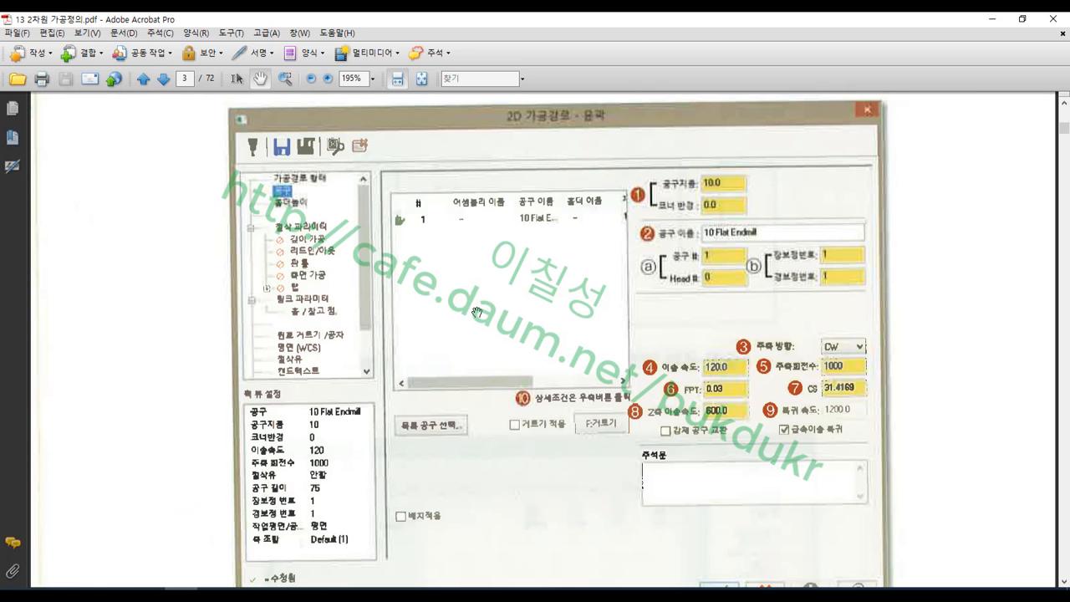
pyautogui.scroll(-6, 477, 315)
pyautogui.scroll(-15, 479, 303)
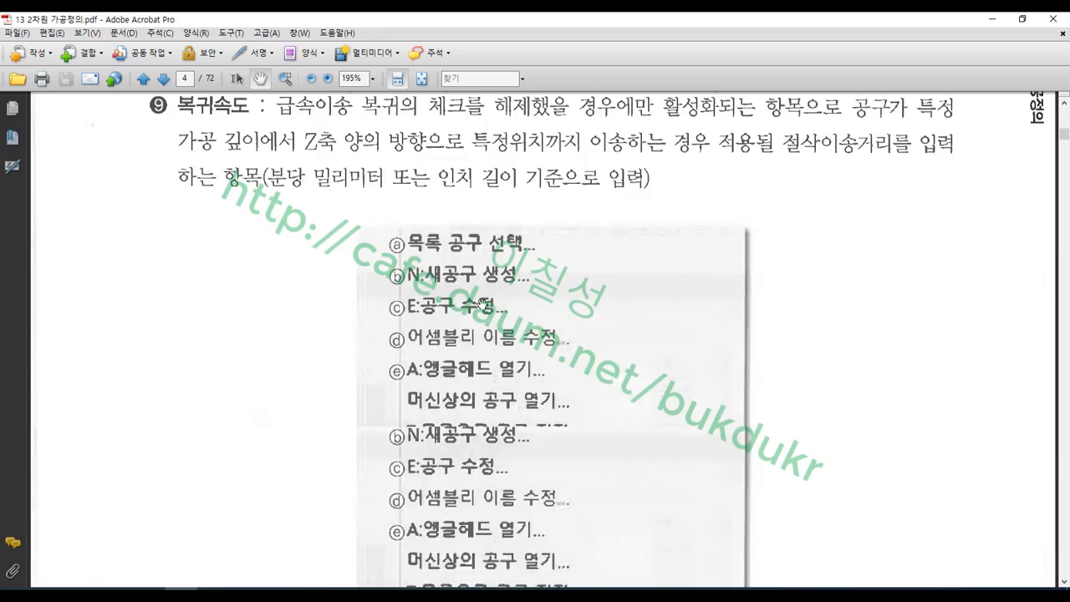
pyautogui.scroll(-8, 487, 296)
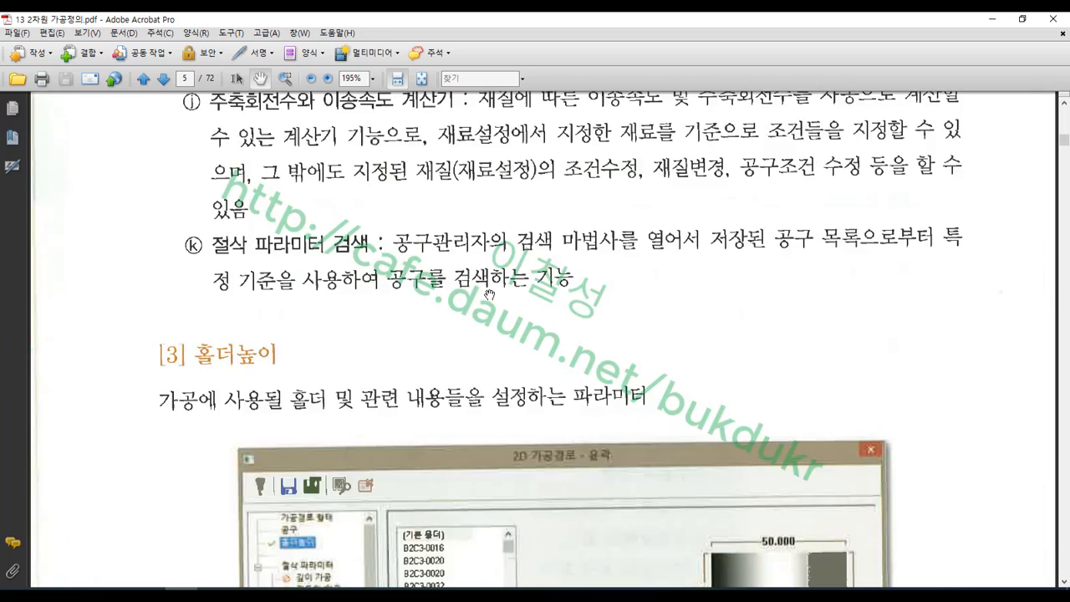
pyautogui.scroll(-5, 490, 295)
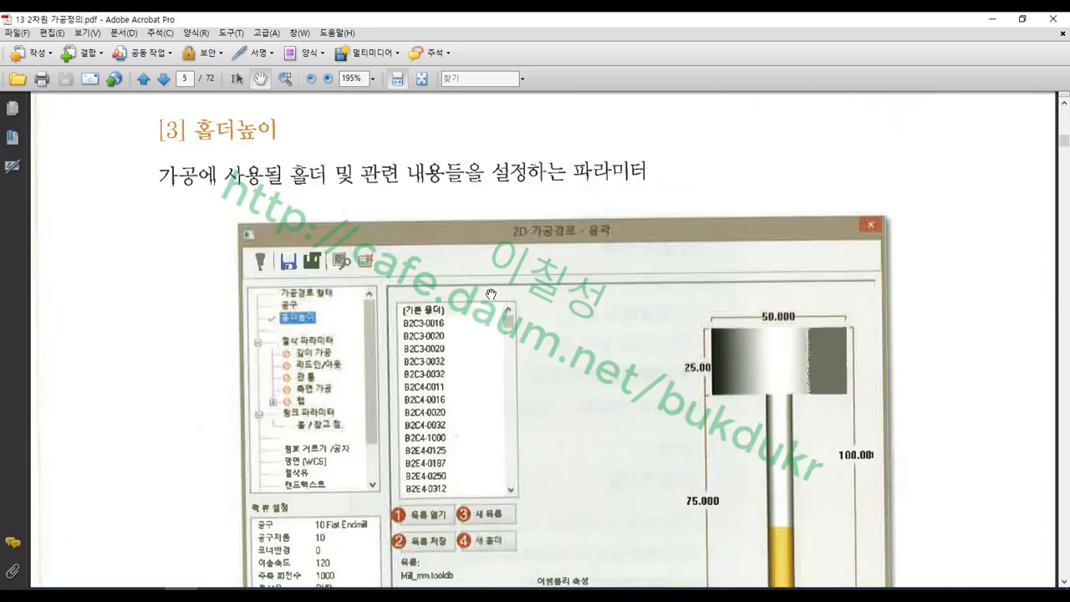
pyautogui.scroll(-1, 459, 273)
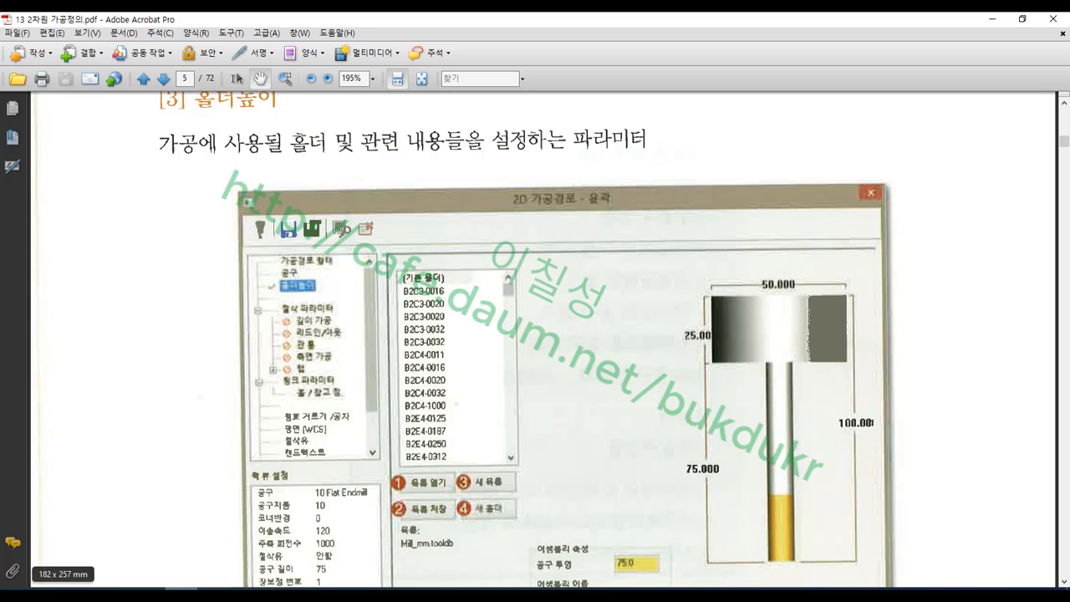
# Step: Circle the holder in the 홀더높이 figure with the on-screen pen, and close the pen tool
pyautogui.moveTo(824, 367)
pyautogui.mouseDown()
pyautogui.moveTo(733, 274)
pyautogui.moveTo(845, 353)
pyautogui.mouseUp()
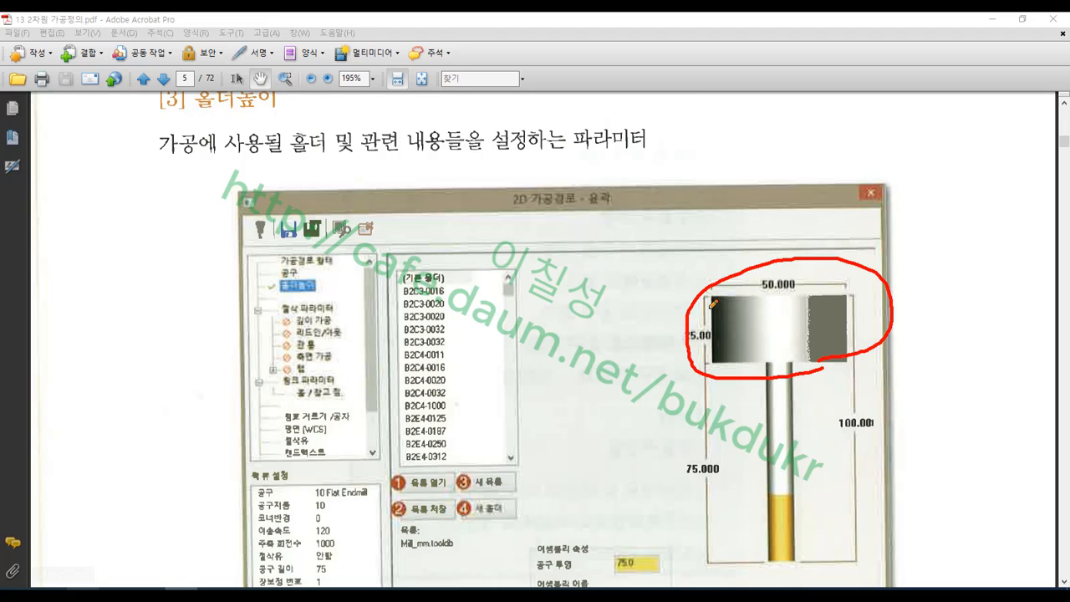
pyautogui.moveTo(703, 322)
pyautogui.mouseDown()
pyautogui.moveTo(747, 301)
pyautogui.moveTo(708, 351)
pyautogui.moveTo(702, 279)
pyautogui.mouseUp()
pyautogui.rightClick(629, 232)
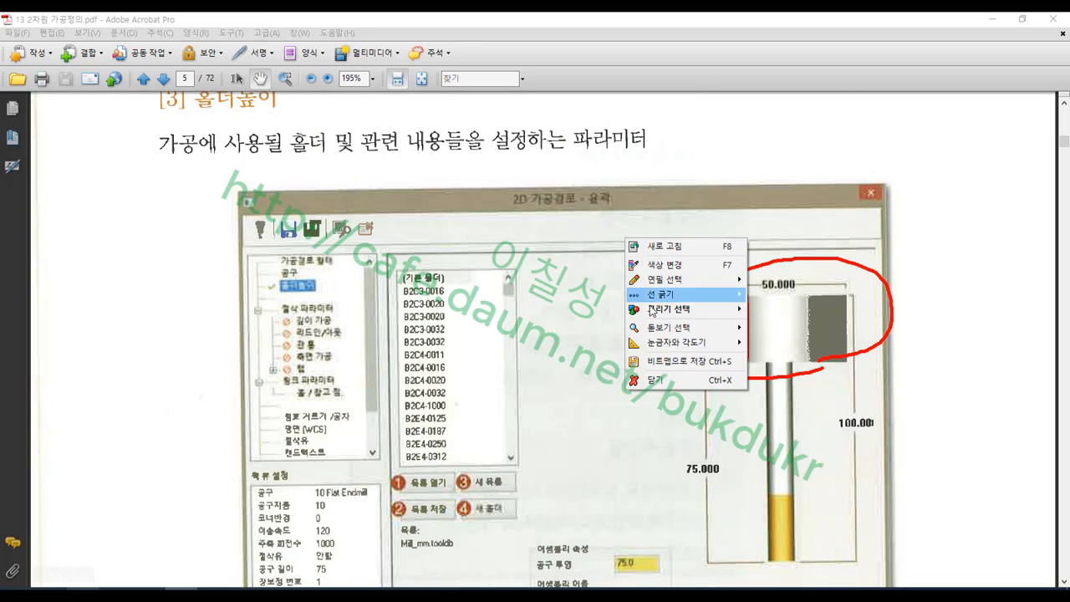
pyautogui.click(651, 378)
# Step: Review the [4] 절삭 파라미터 section on page 6, including its dialog figure and the 보정형태 explanation
pyautogui.scroll(-3, 415, 341)
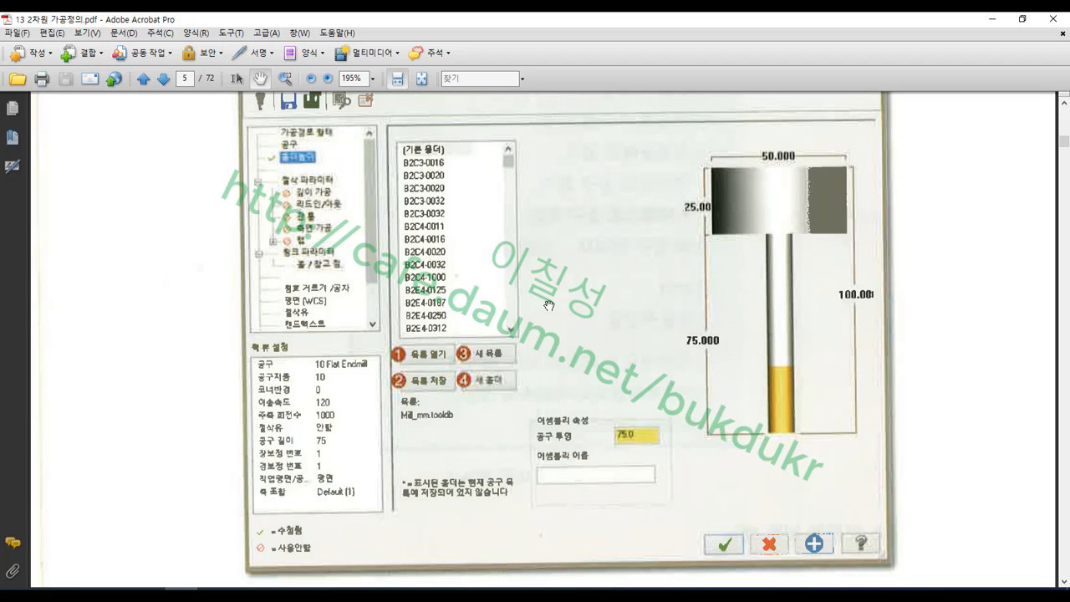
pyautogui.scroll(-8, 552, 308)
pyautogui.scroll(-6, 558, 313)
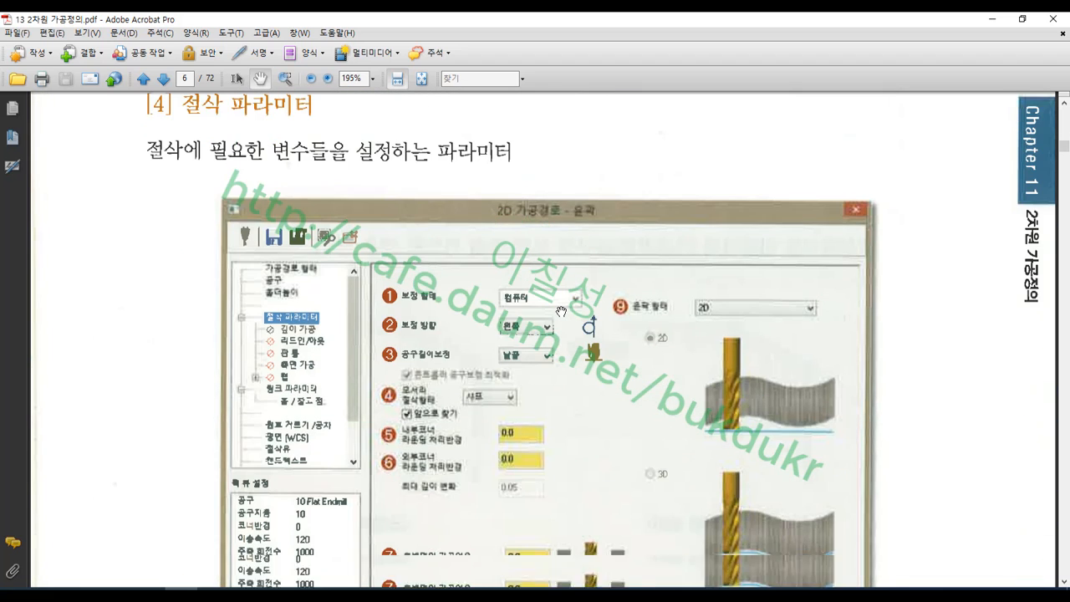
pyautogui.scroll(-2, 562, 311)
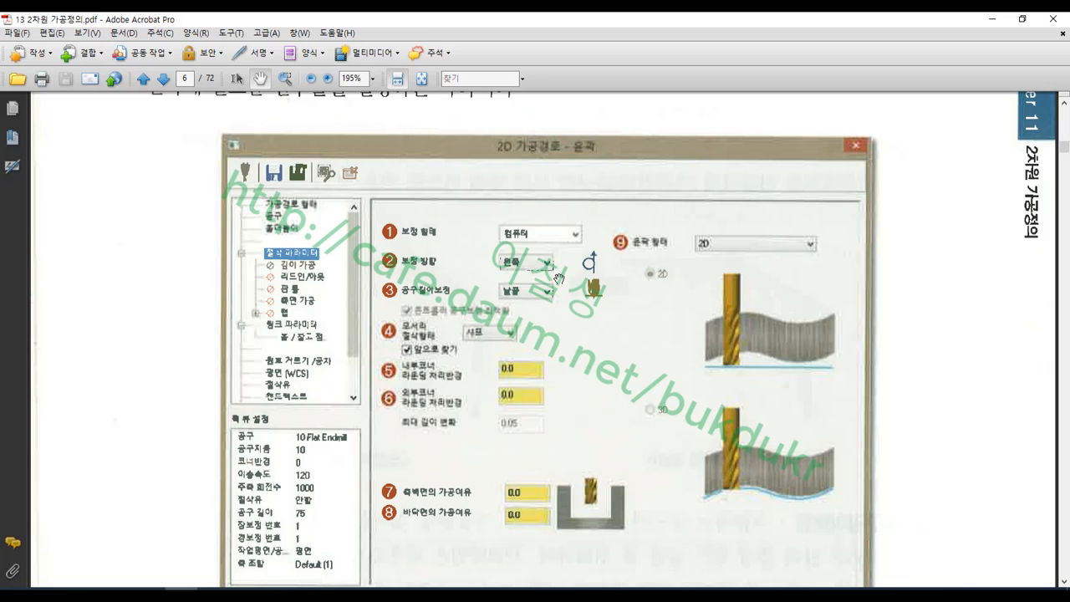
pyautogui.scroll(-12, 552, 284)
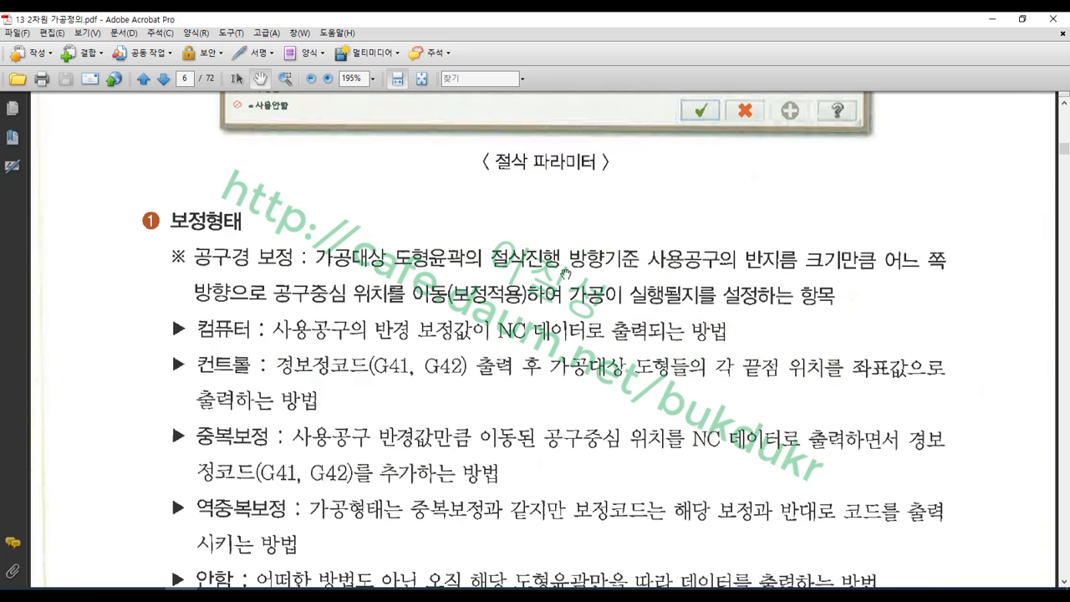
pyautogui.scroll(17, 607, 329)
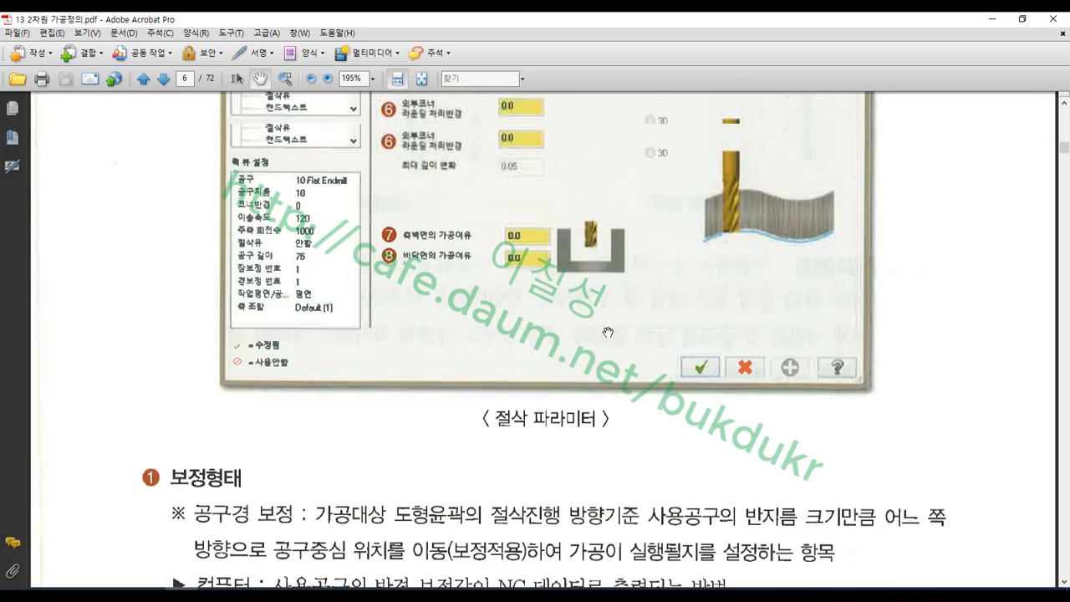
pyautogui.scroll(-1, 605, 327)
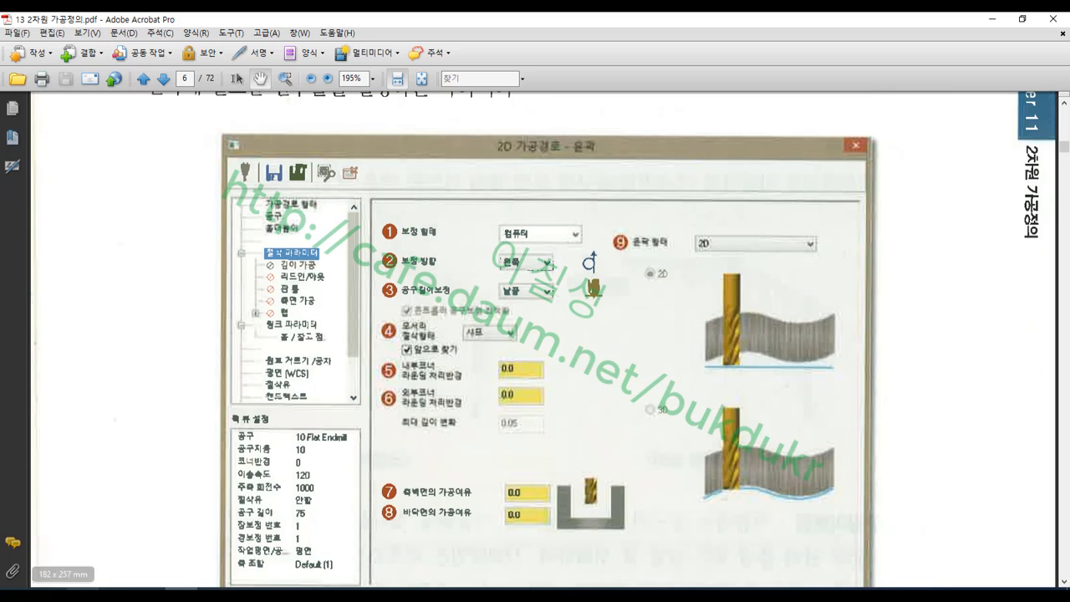
# Step: Circle the 보정 형태 setting in the 절삭 파라미터 figure with the on-screen pen, and close the pen tool
pyautogui.moveTo(364, 249)
pyautogui.mouseDown()
pyautogui.moveTo(528, 249)
pyautogui.moveTo(595, 209)
pyautogui.moveTo(383, 206)
pyautogui.moveTo(368, 254)
pyautogui.mouseUp()
pyautogui.rightClick(599, 365)
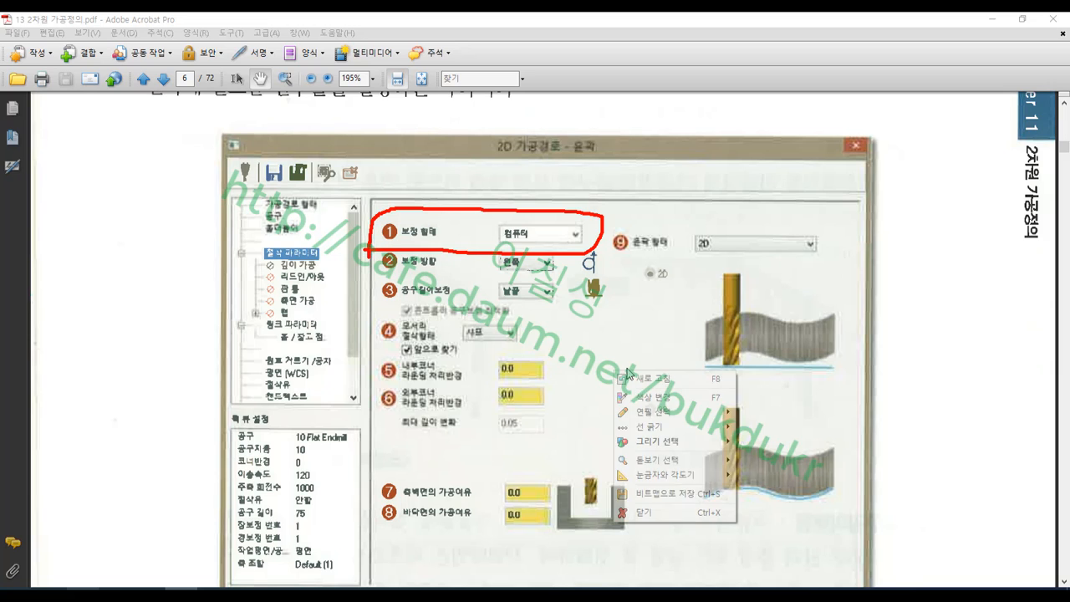
pyautogui.click(660, 512)
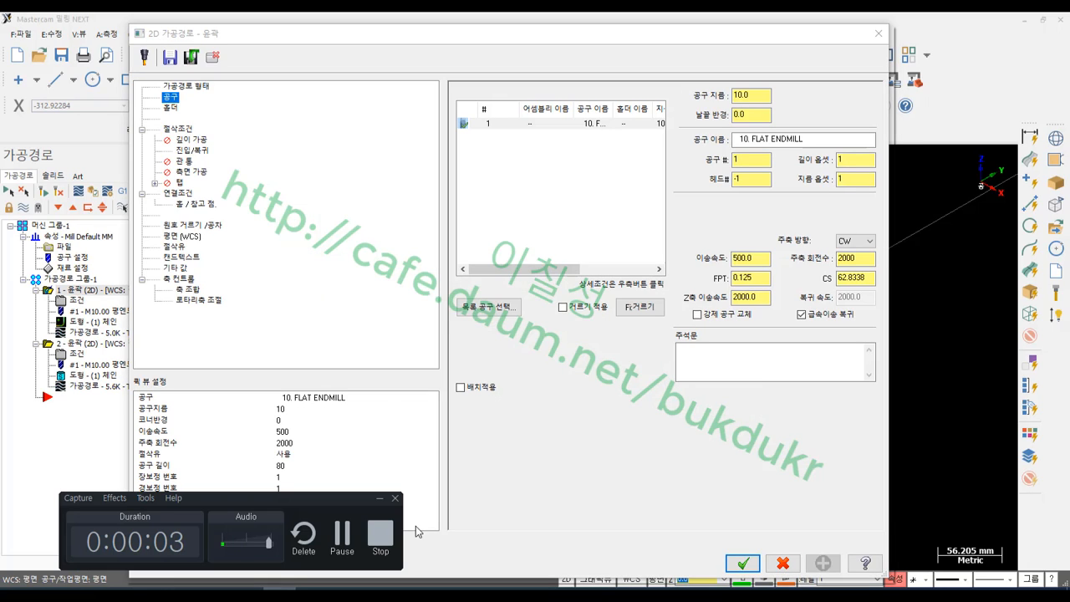
# Step: In Mastercam, show the contour toolpath's 절삭조건 page and outline its 보정 형태 setting with the on-screen pen
pyautogui.click(379, 498)
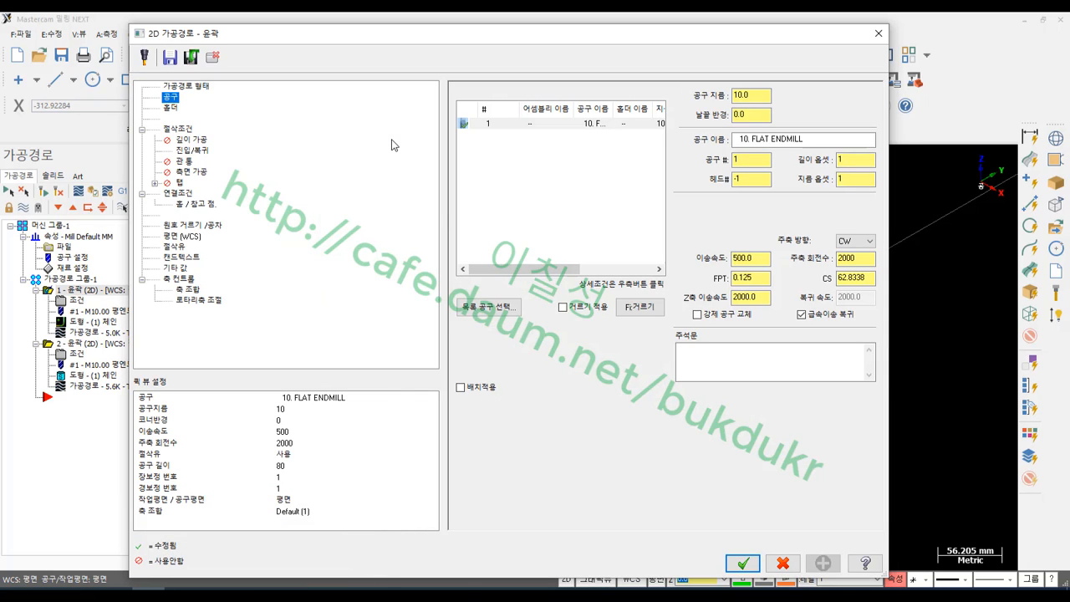
pyautogui.click(178, 129)
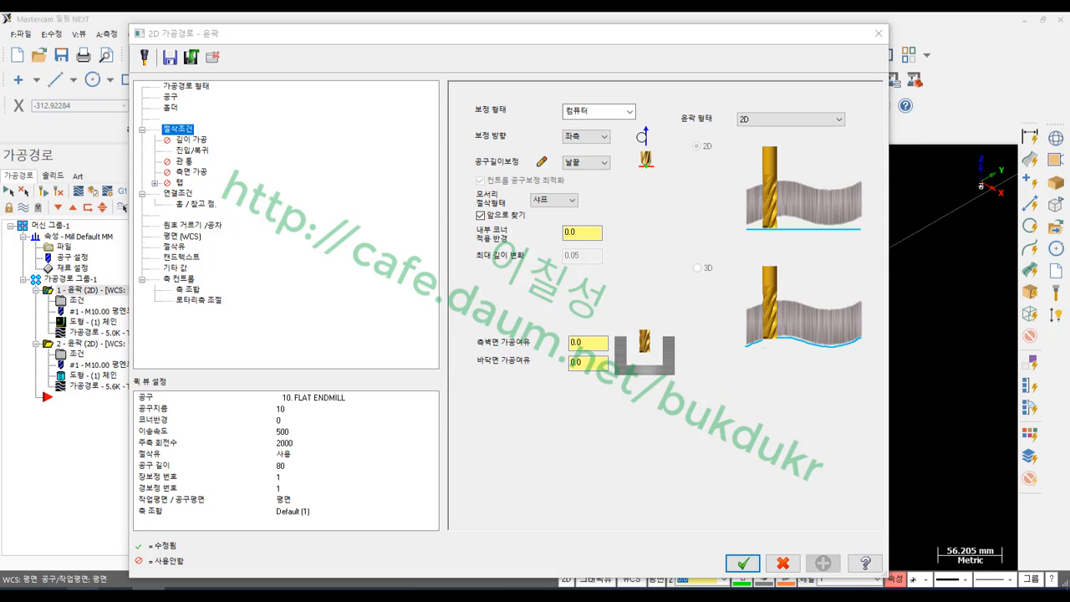
pyautogui.moveTo(471, 121)
pyautogui.mouseDown()
pyautogui.moveTo(633, 121)
pyautogui.moveTo(665, 85)
pyautogui.moveTo(469, 86)
pyautogui.moveTo(483, 113)
pyautogui.mouseUp()
pyautogui.rightClick(674, 224)
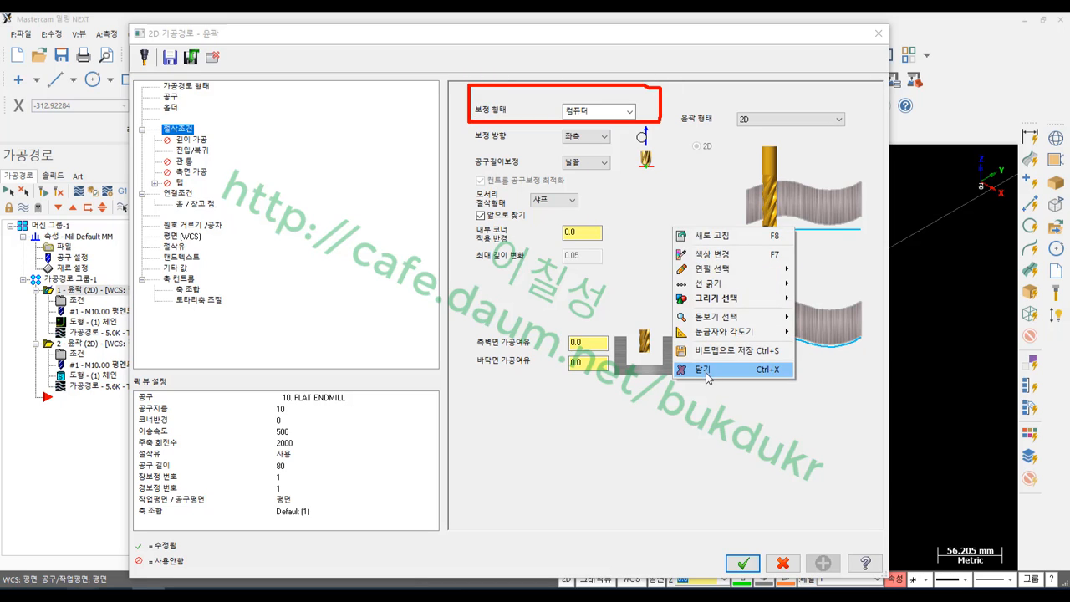
pyautogui.click(709, 368)
# Step: Try the 안함 option for the contour toolpath's 보정 형태 setting
pyautogui.click(630, 112)
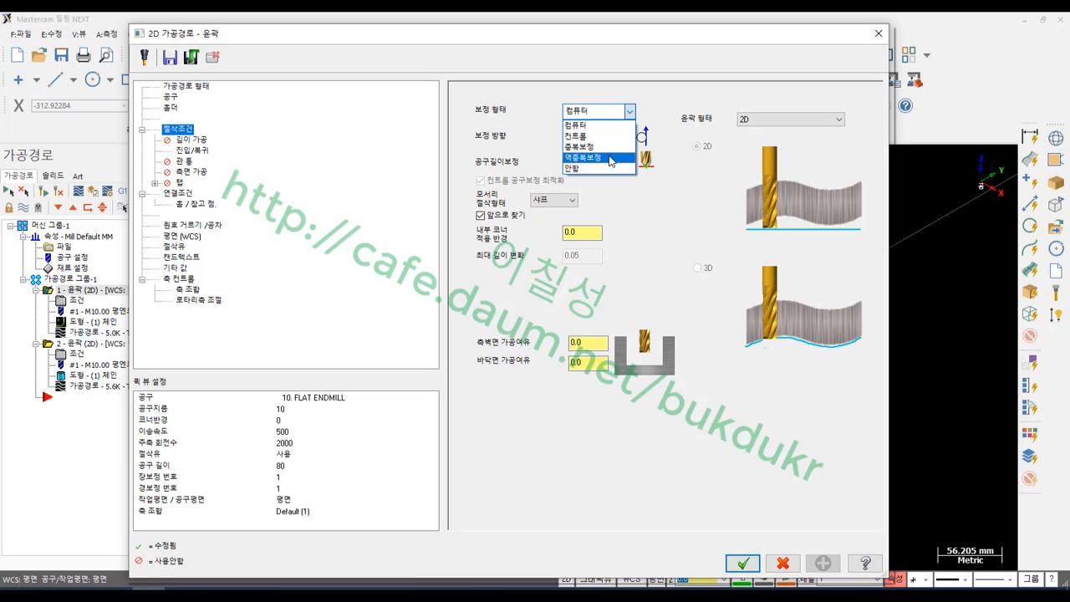
pyautogui.click(600, 125)
pyautogui.click(630, 111)
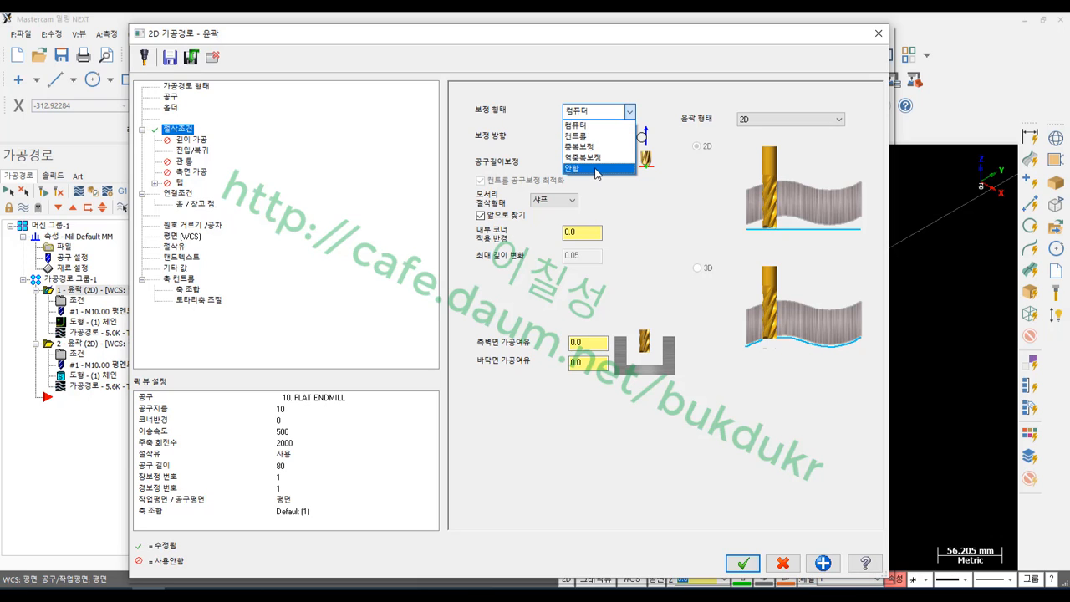
pyautogui.click(598, 168)
pyautogui.click(607, 117)
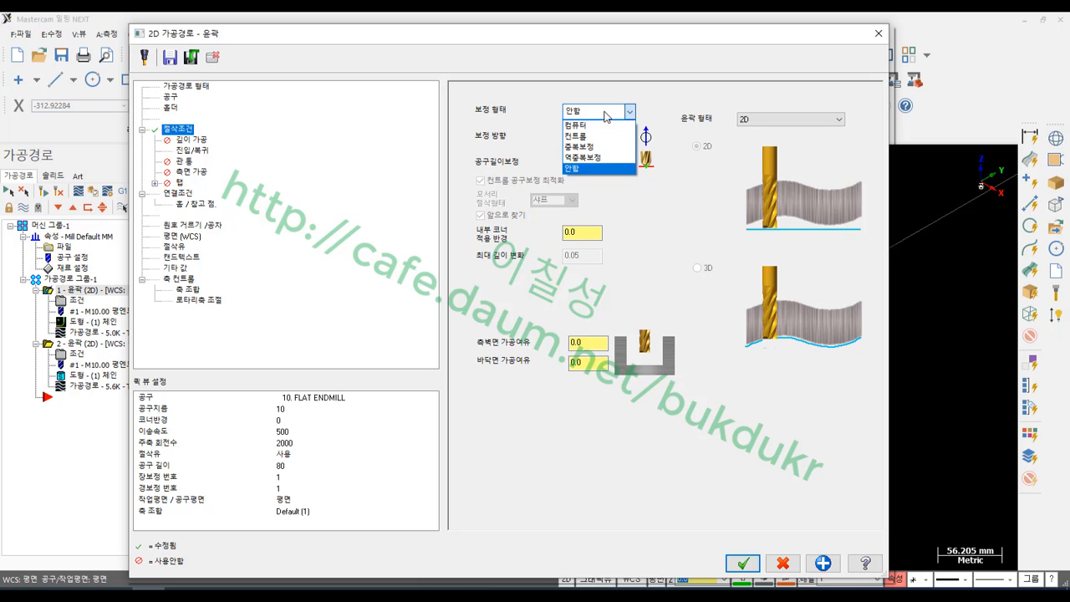
pyautogui.click(670, 105)
# Step: Set 보정 형태 to 컴퓨터 and accept the contour toolpath parameters
pyautogui.click(617, 111)
pyautogui.click(601, 125)
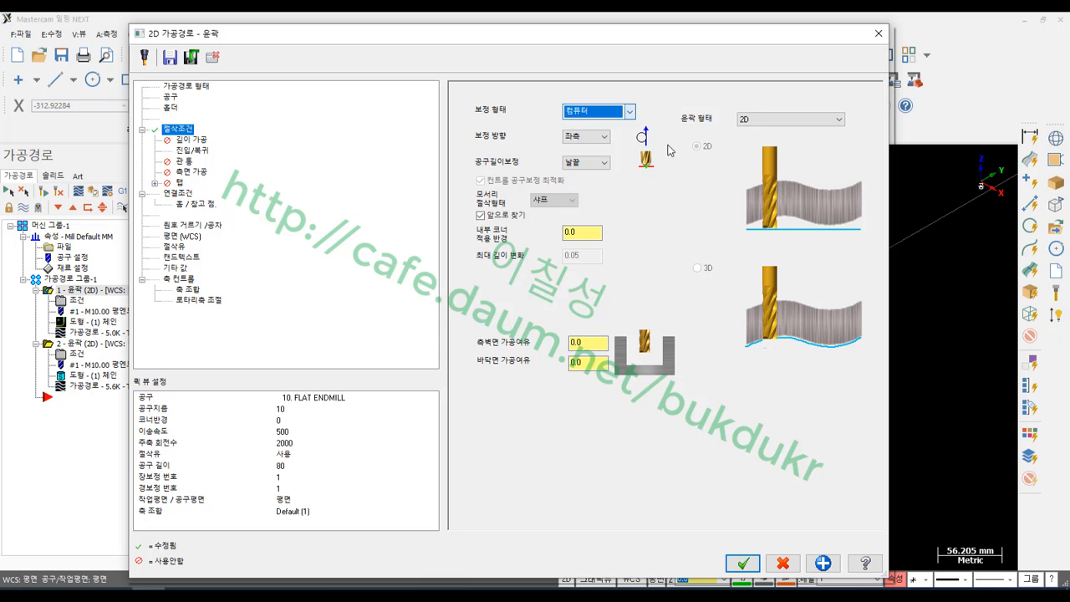
pyautogui.click(742, 564)
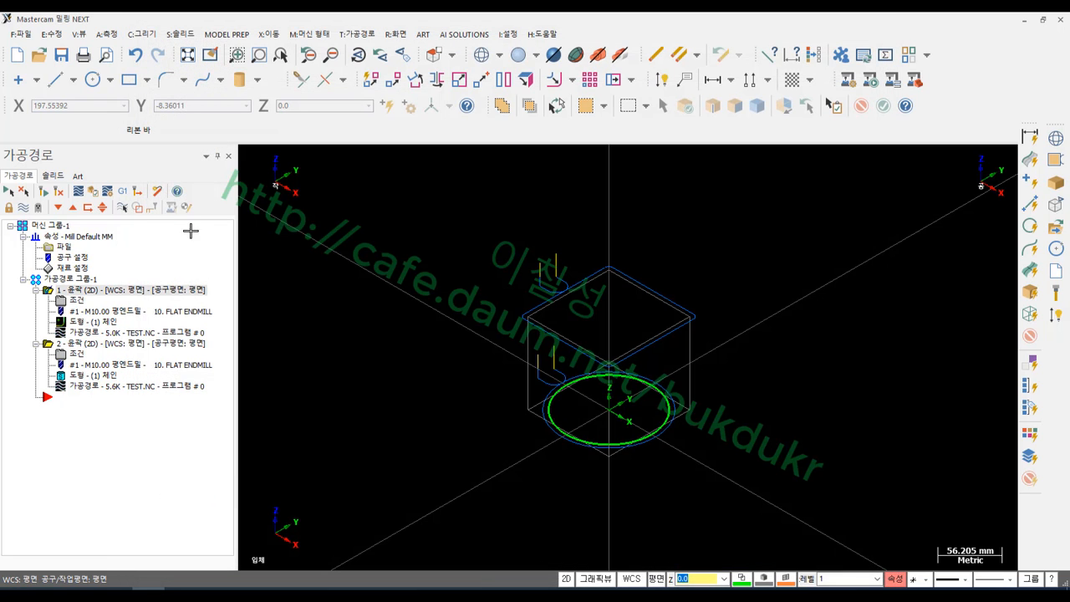
# Step: Switch the graphics view to 평면 (WCS) to see the contour toolpaths from above
pyautogui.scroll(-1, 497, 294)
pyautogui.scroll(2, 573, 343)
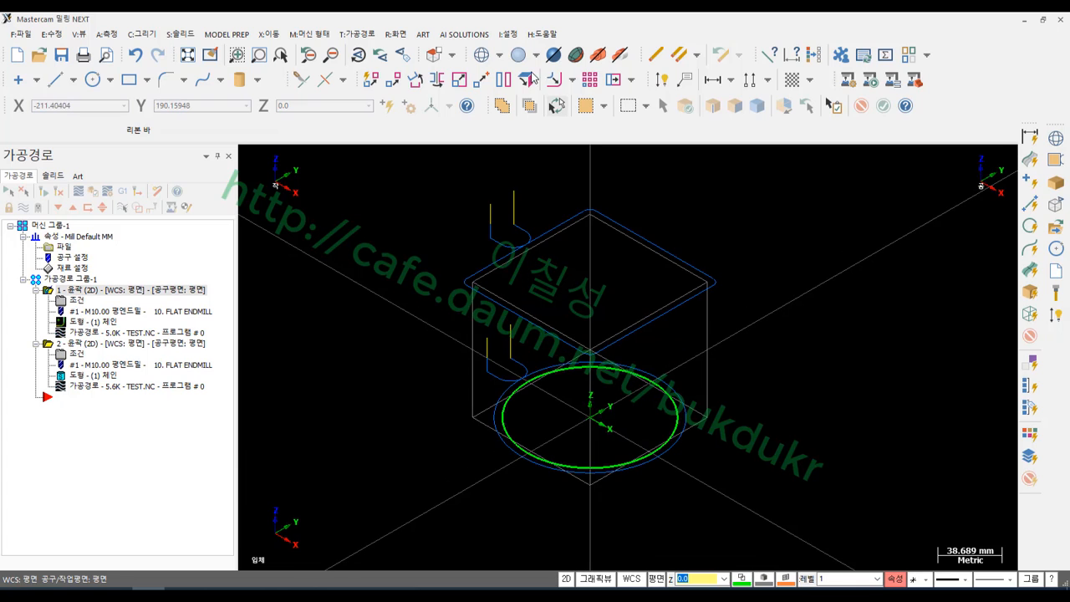
pyautogui.rightClick(392, 216)
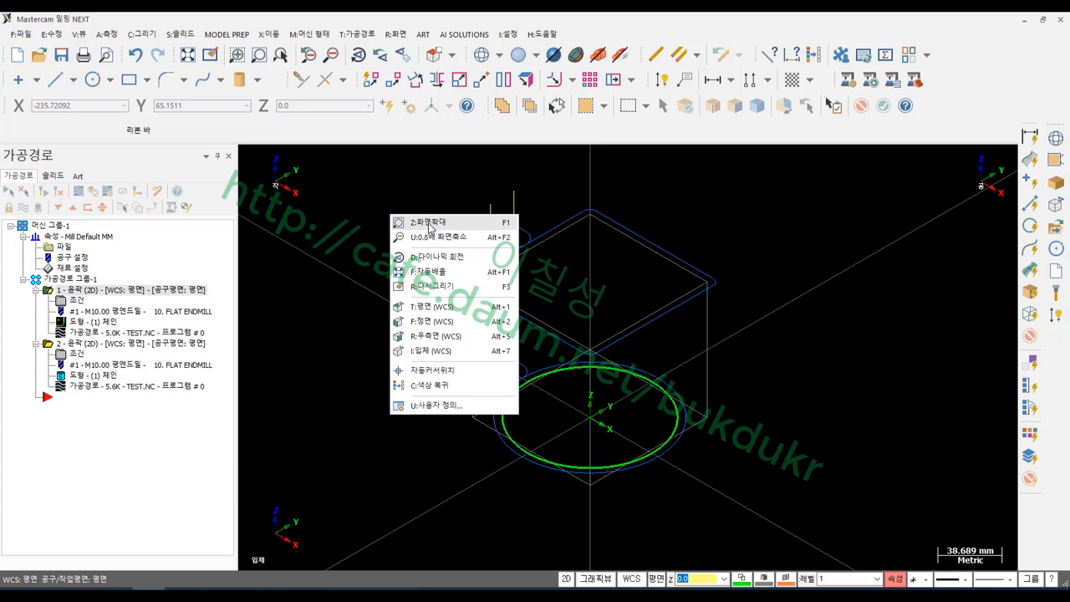
pyautogui.click(433, 306)
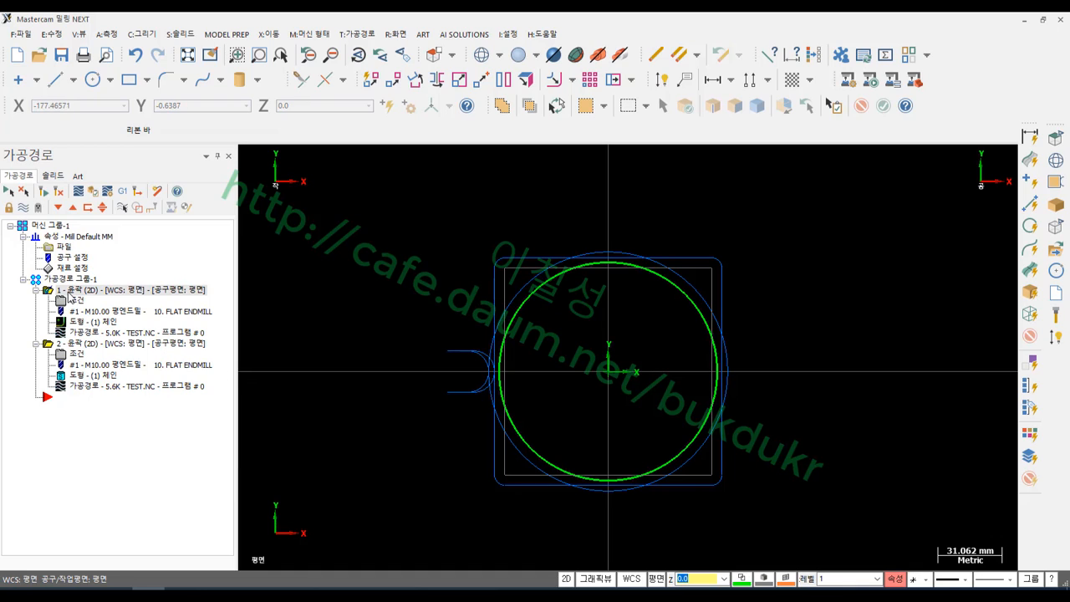
pyautogui.click(525, 301)
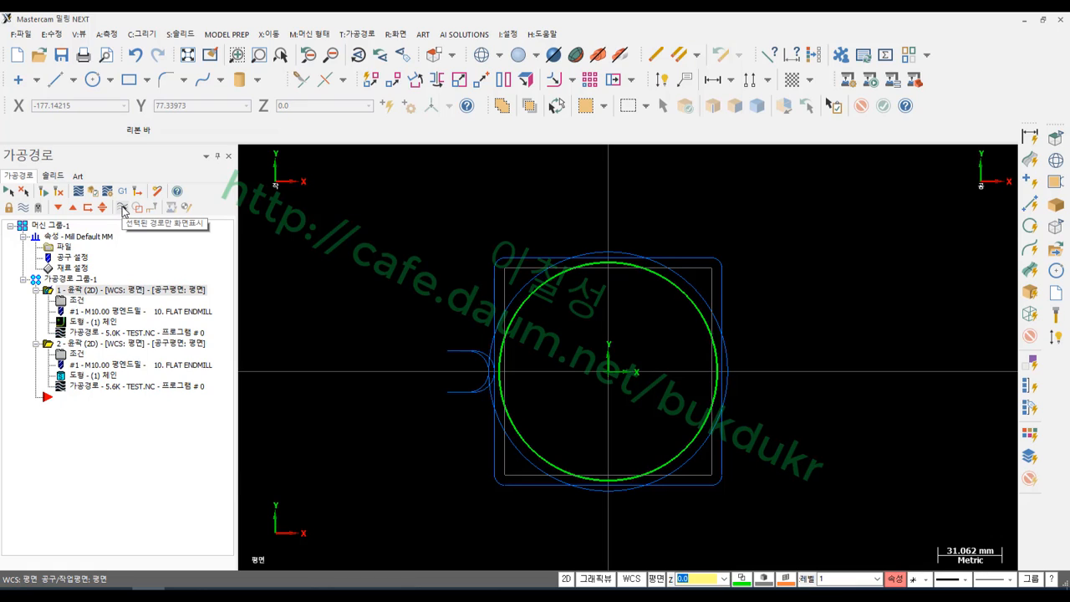
# Step: Display only the selected contour toolpath and only its associated geometry
pyautogui.click(123, 207)
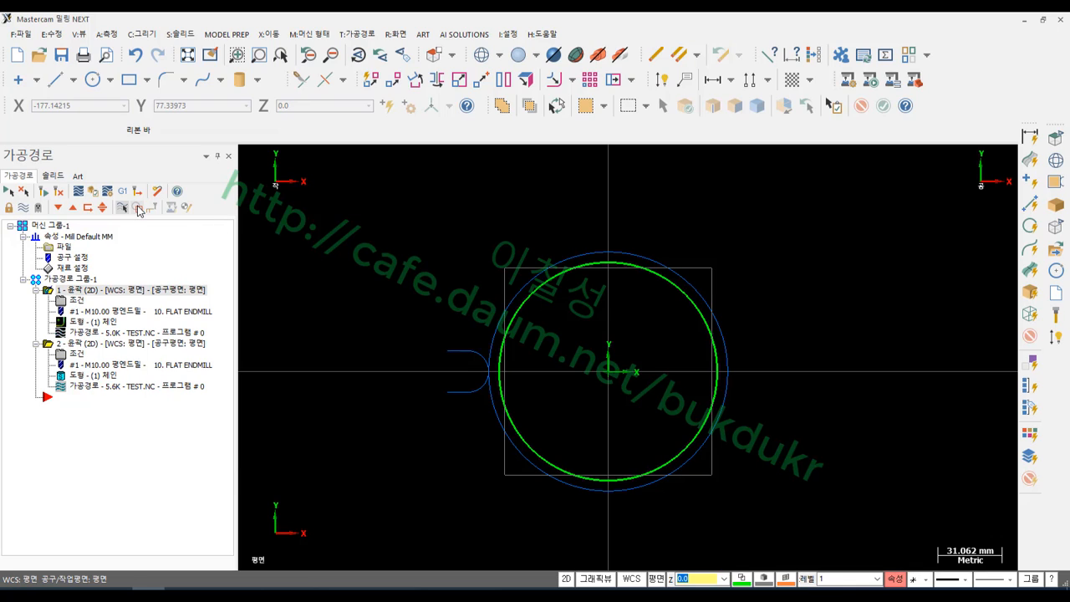
pyautogui.click(138, 208)
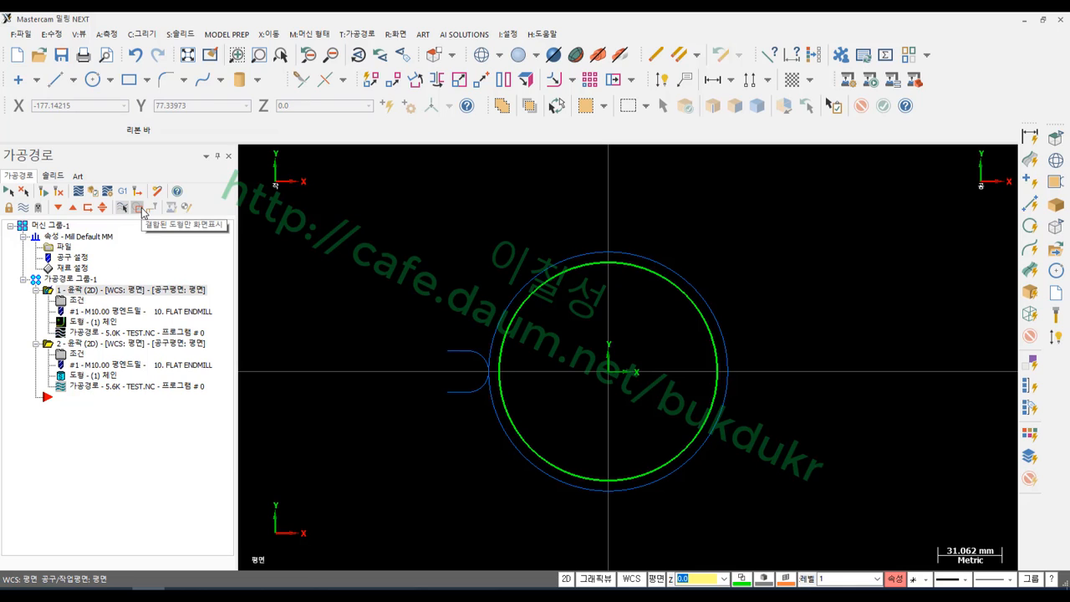
pyautogui.scroll(2, 597, 391)
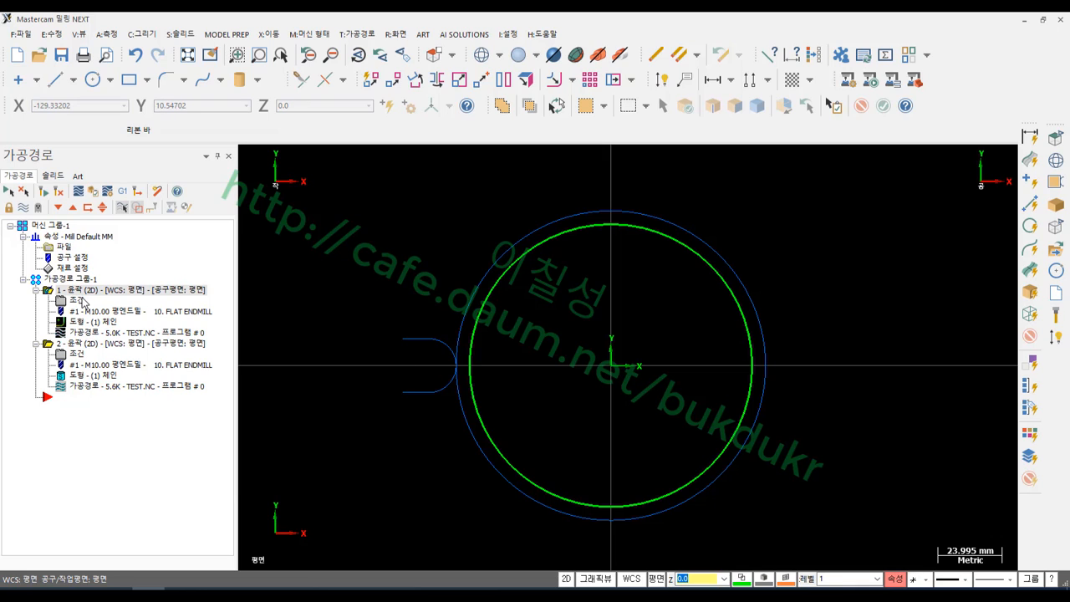
# Step: Backplot the first contour operation around the circle, running the tool through to the end of its lead-out
pyautogui.click(87, 334)
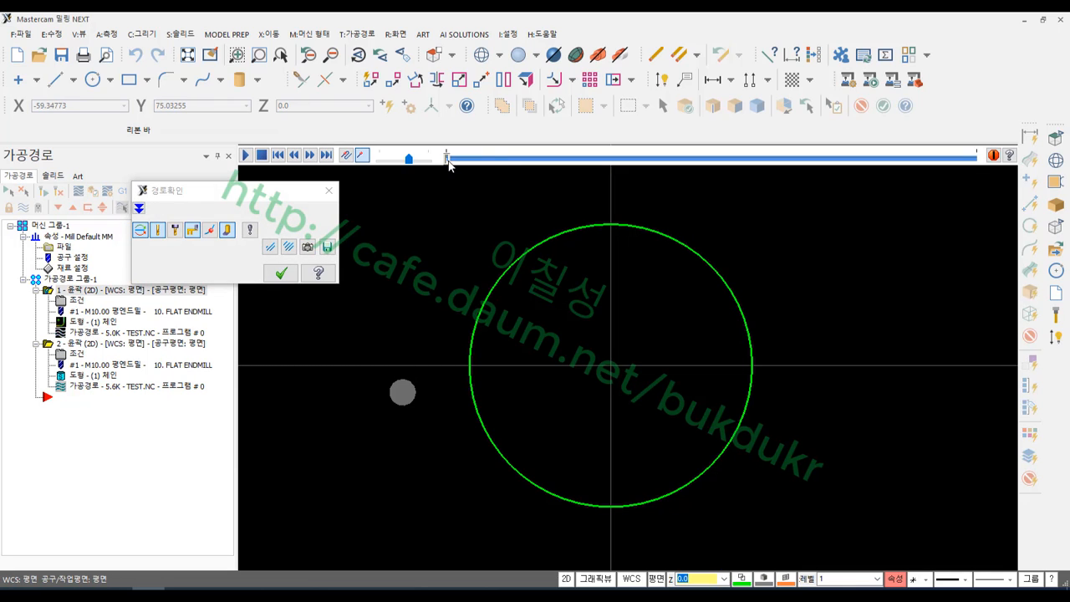
pyautogui.moveTo(474, 163)
pyautogui.mouseDown()
pyautogui.moveTo(661, 171)
pyautogui.moveTo(852, 199)
pyautogui.mouseUp()
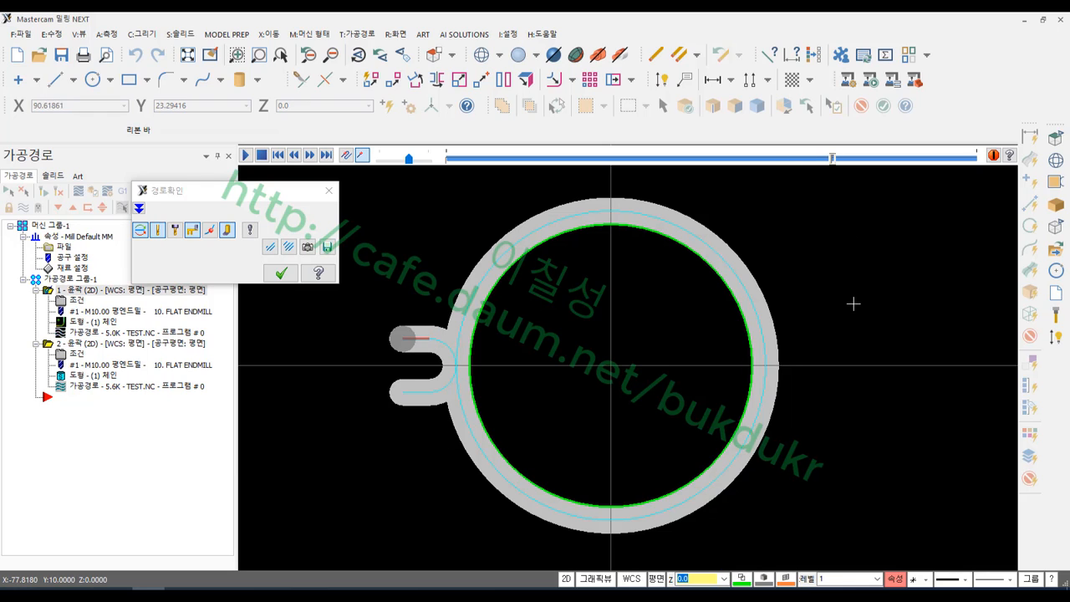
pyautogui.scroll(2, 449, 406)
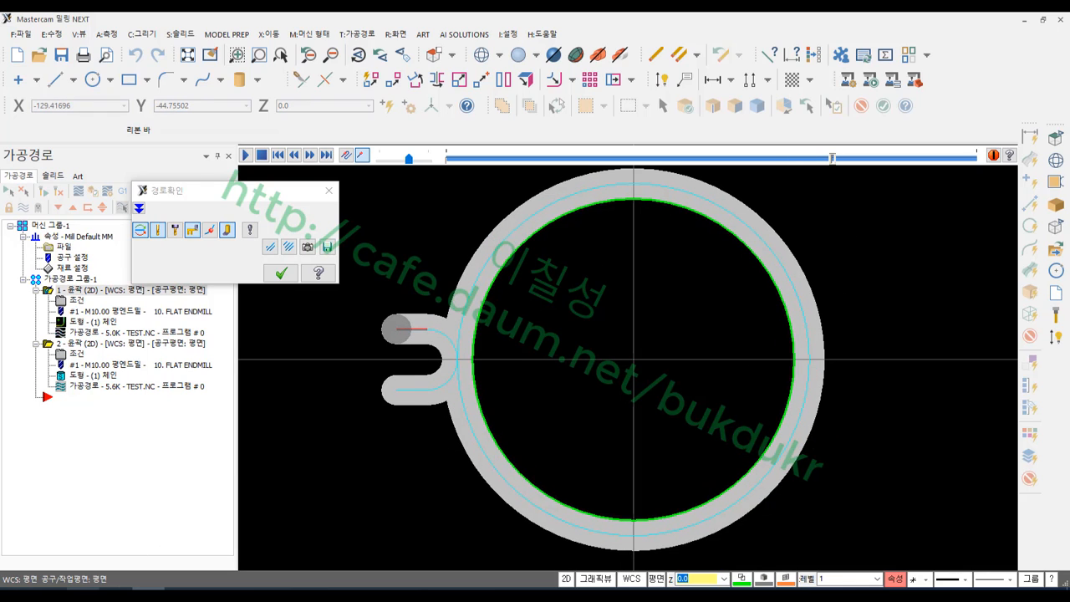
# Step: With the on-screen pen, circle a spot on the circle's edge, label the tool ø10 with an arrow, and trace its centre path
pyautogui.moveTo(502, 310)
pyautogui.mouseDown()
pyautogui.moveTo(478, 320)
pyautogui.moveTo(492, 303)
pyautogui.moveTo(499, 318)
pyautogui.mouseUp()
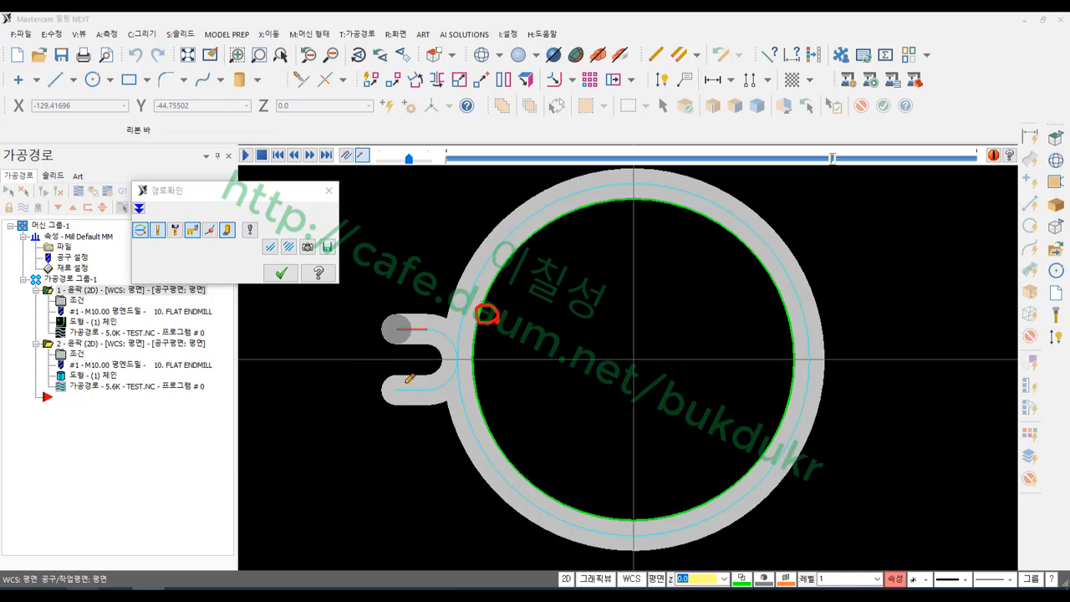
pyautogui.moveTo(398, 263); pyautogui.dragTo(395, 303)
pyautogui.moveTo(394, 206)
pyautogui.mouseDown()
pyautogui.moveTo(391, 228)
pyautogui.moveTo(435, 219)
pyautogui.mouseUp()
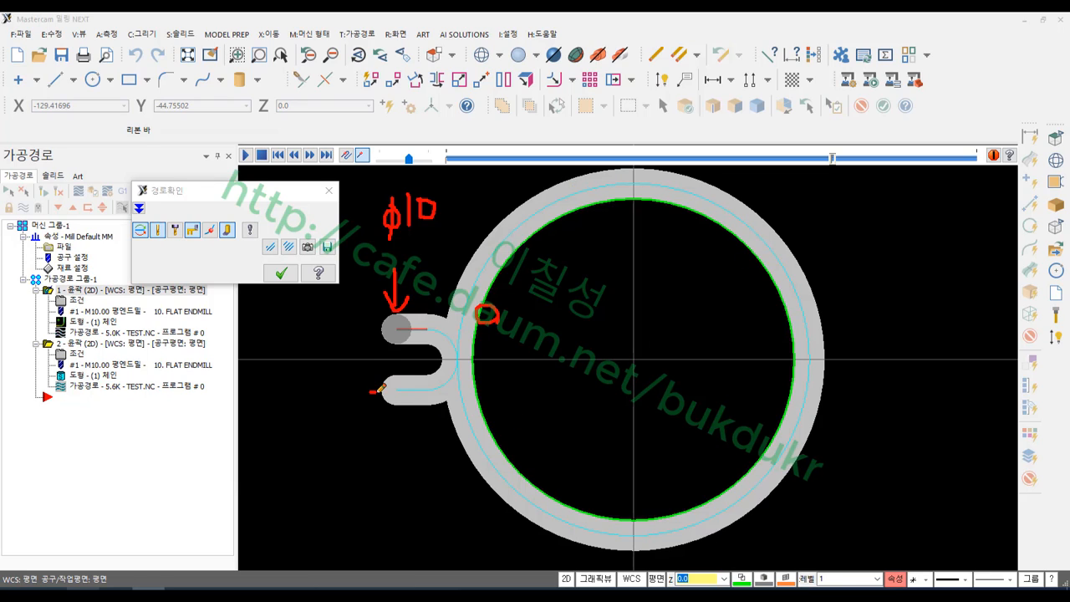
pyautogui.moveTo(377, 391)
pyautogui.mouseDown()
pyautogui.moveTo(452, 361)
pyautogui.moveTo(474, 269)
pyautogui.moveTo(568, 195)
pyautogui.moveTo(649, 182)
pyautogui.moveTo(732, 209)
pyautogui.mouseUp()
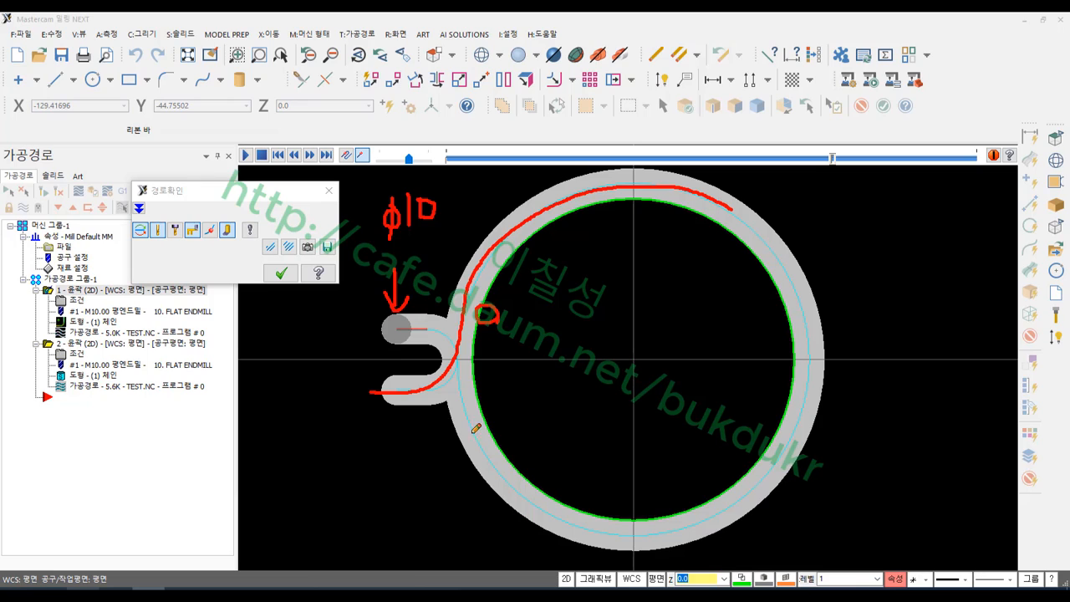
pyautogui.moveTo(464, 376)
pyautogui.mouseDown()
pyautogui.moveTo(460, 343)
pyautogui.moveTo(394, 320)
pyautogui.mouseUp()
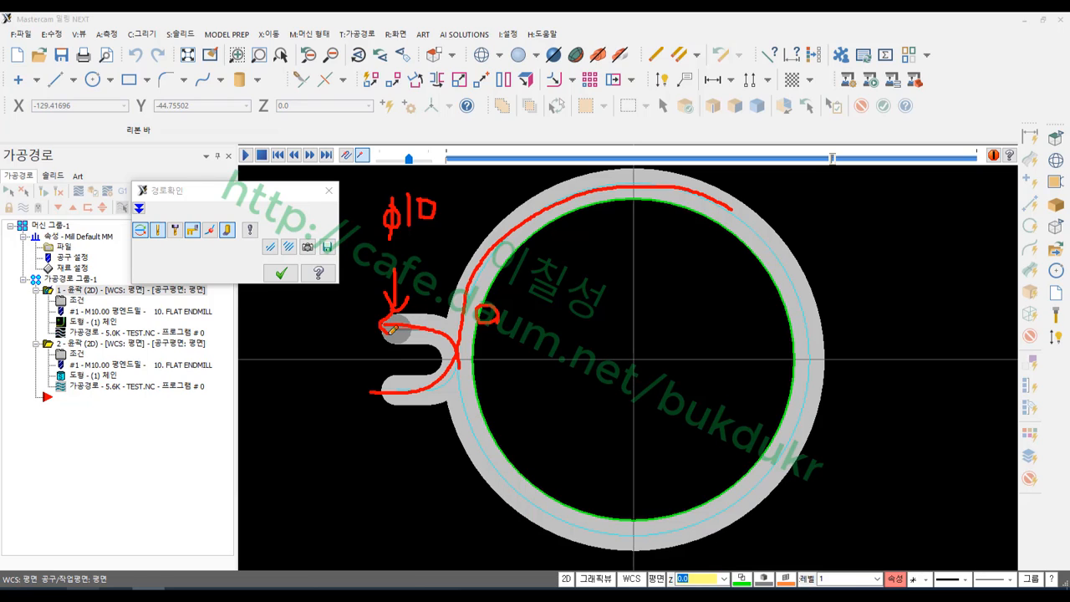
# Step: Trace the inner and outer edges of the cut band with the on-screen pen, and close the pen tool
pyautogui.moveTo(477, 343)
pyautogui.mouseDown()
pyautogui.moveTo(475, 317)
pyautogui.moveTo(514, 244)
pyautogui.moveTo(614, 204)
pyautogui.mouseUp()
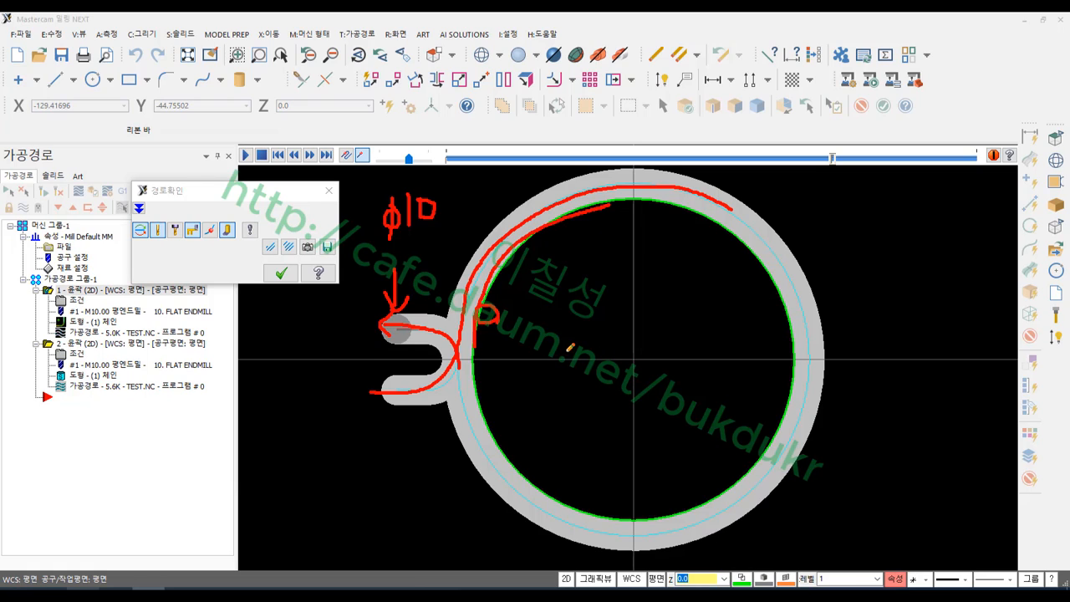
pyautogui.moveTo(442, 342)
pyautogui.mouseDown()
pyautogui.moveTo(545, 181)
pyautogui.moveTo(570, 173)
pyautogui.mouseUp()
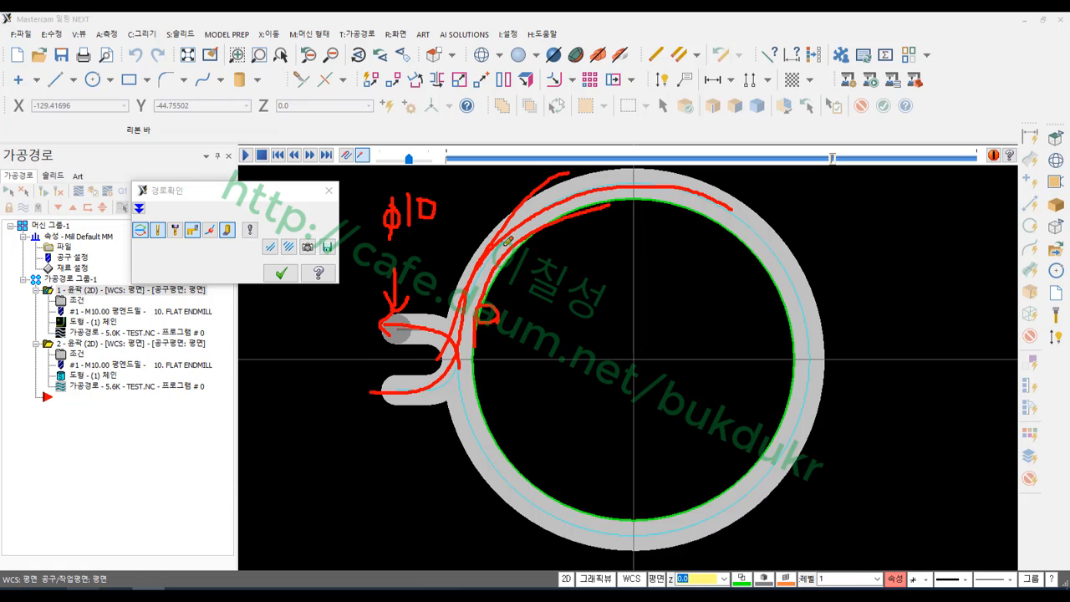
pyautogui.moveTo(510, 261)
pyautogui.mouseDown()
pyautogui.moveTo(479, 367)
pyautogui.moveTo(505, 484)
pyautogui.mouseUp()
pyautogui.moveTo(478, 354)
pyautogui.mouseDown()
pyautogui.moveTo(492, 426)
pyautogui.moveTo(530, 476)
pyautogui.moveTo(579, 505)
pyautogui.mouseUp()
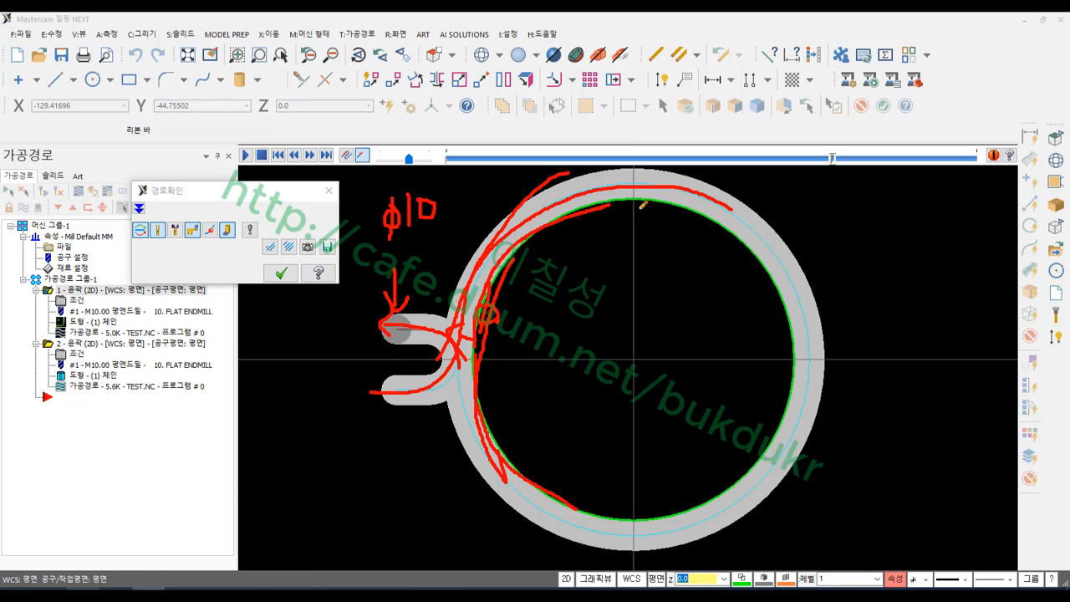
pyautogui.rightClick(653, 268)
pyautogui.click(711, 413)
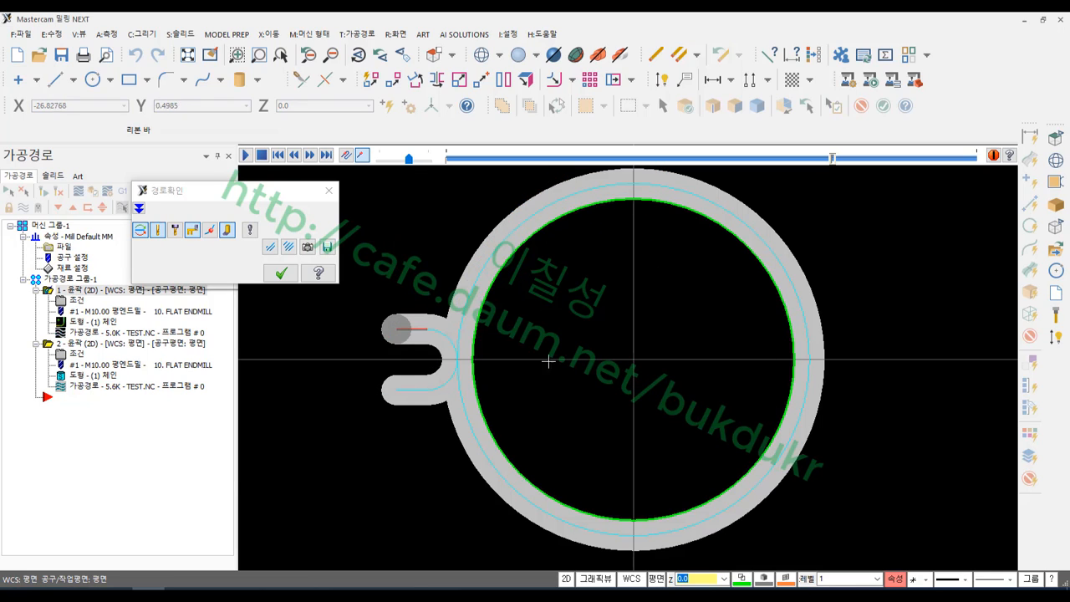
# Step: Step the backplot back to where the lead-in arc meets the circle, and examine the tool there
pyautogui.scroll(5, 435, 317)
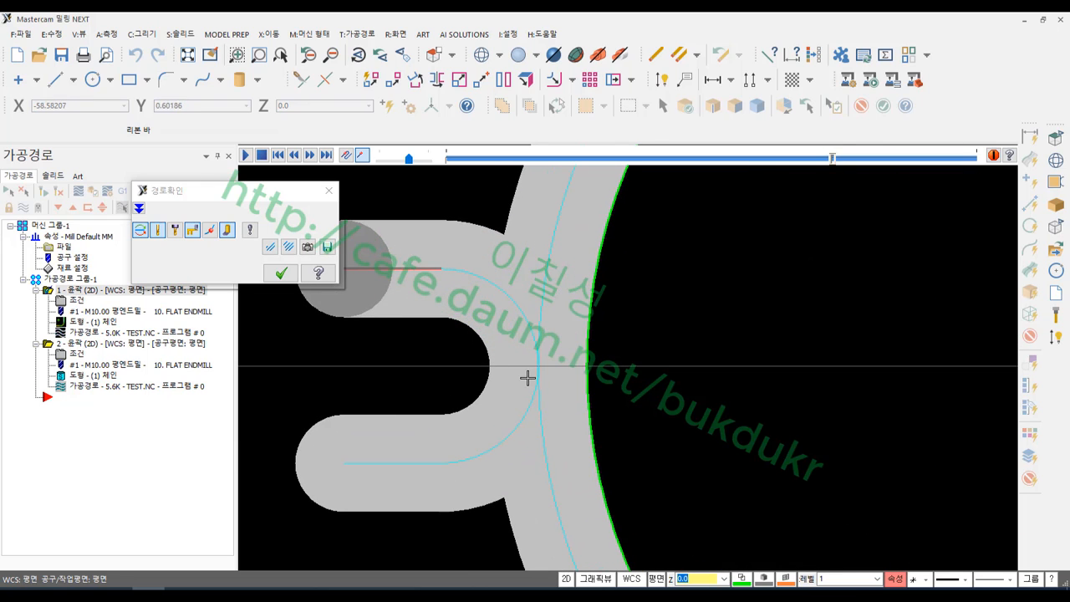
pyautogui.press('b')
pyautogui.press('b')
pyautogui.press('b')
pyautogui.scroll(-2, 693, 232)
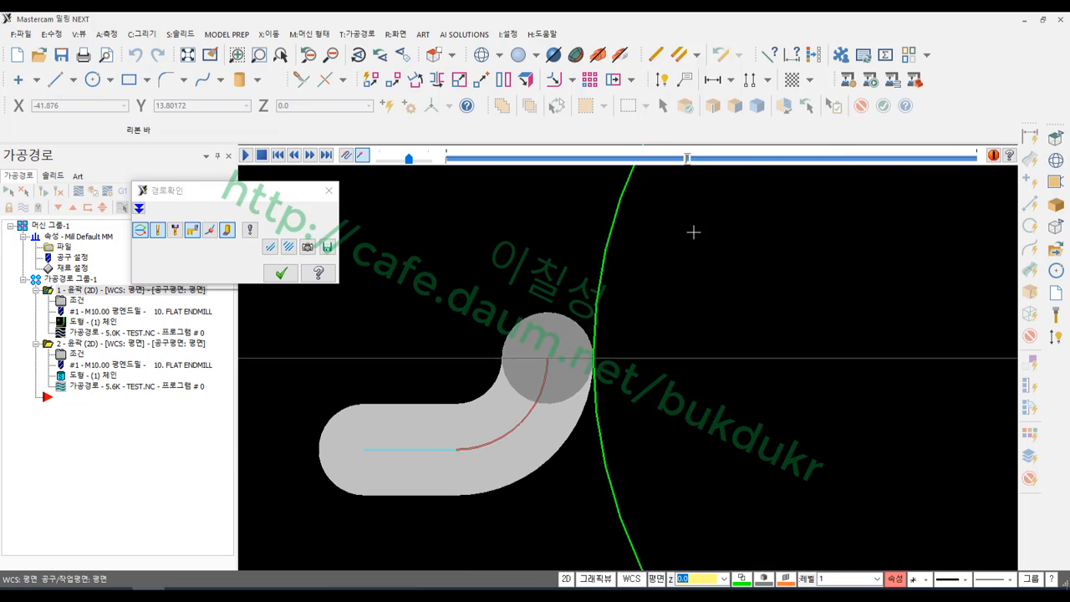
# Step: With the on-screen pen, mark the tool centre and contact edge, write a circled 5 between them, and label the green contour 도형
pyautogui.click(131, 590)
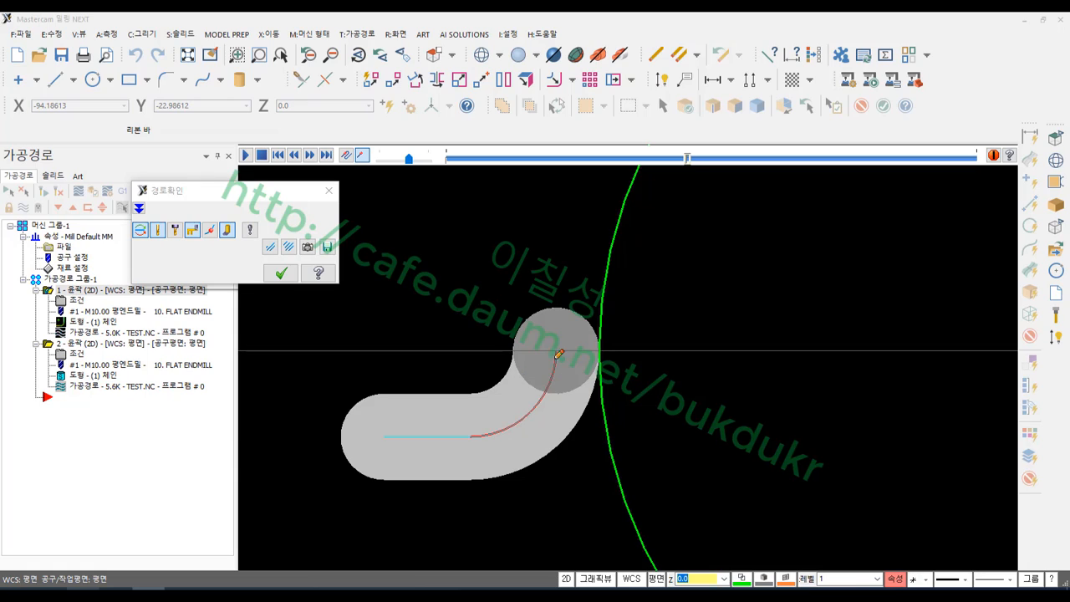
pyautogui.moveTo(559, 339)
pyautogui.mouseDown()
pyautogui.moveTo(559, 368)
pyautogui.moveTo(599, 357)
pyautogui.mouseUp()
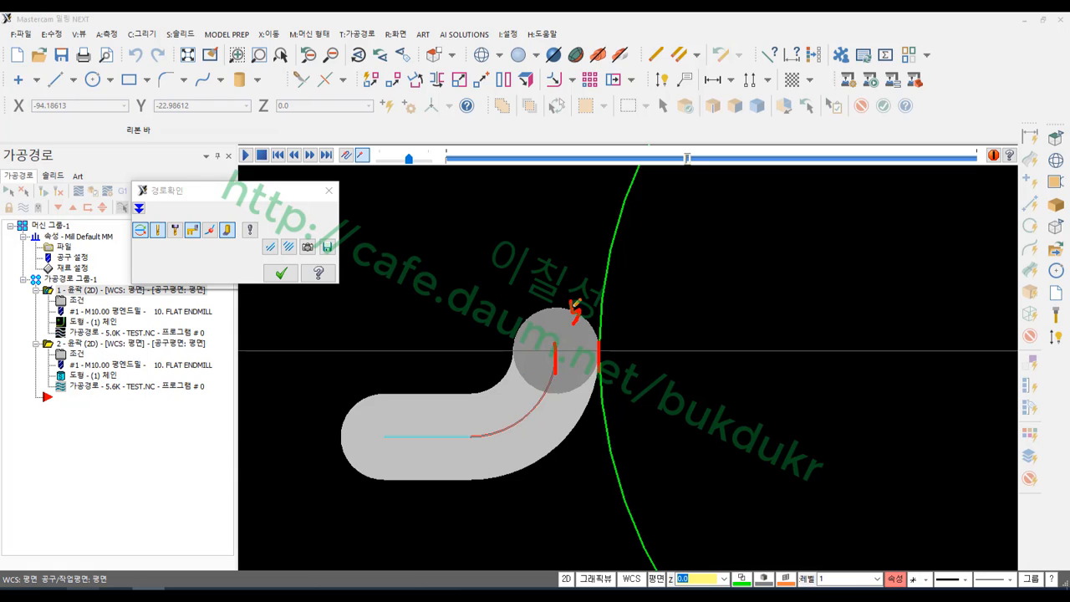
pyautogui.moveTo(575, 327)
pyautogui.mouseDown()
pyautogui.moveTo(571, 289)
pyautogui.moveTo(589, 319)
pyautogui.moveTo(569, 331)
pyautogui.mouseUp()
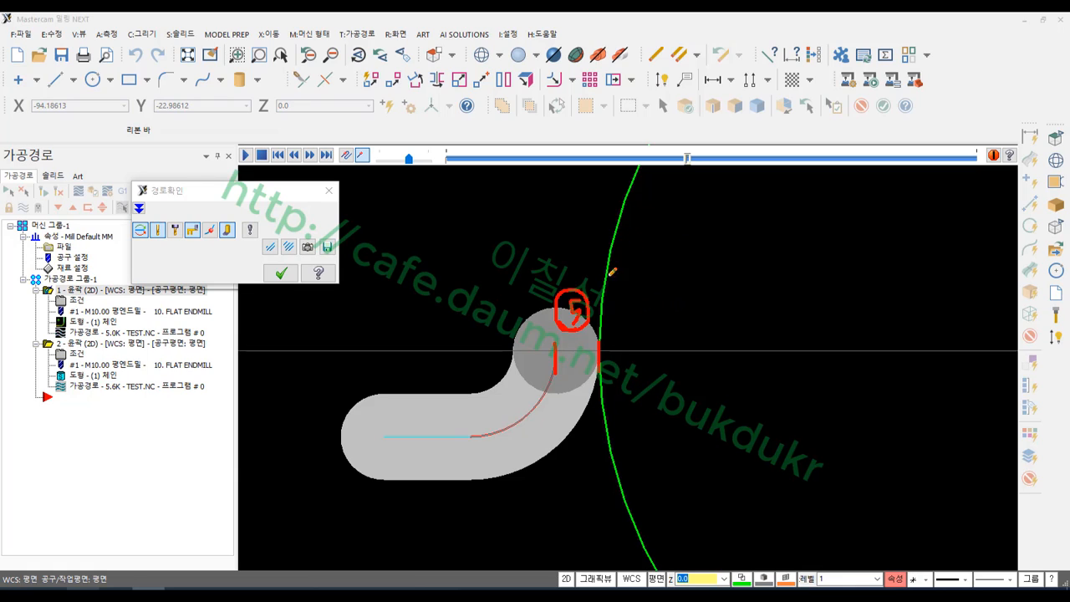
pyautogui.moveTo(676, 269)
pyautogui.mouseDown()
pyautogui.moveTo(612, 270)
pyautogui.moveTo(627, 281)
pyautogui.moveTo(692, 259)
pyautogui.moveTo(725, 297)
pyautogui.moveTo(747, 281)
pyautogui.moveTo(756, 308)
pyautogui.moveTo(739, 301)
pyautogui.mouseUp()
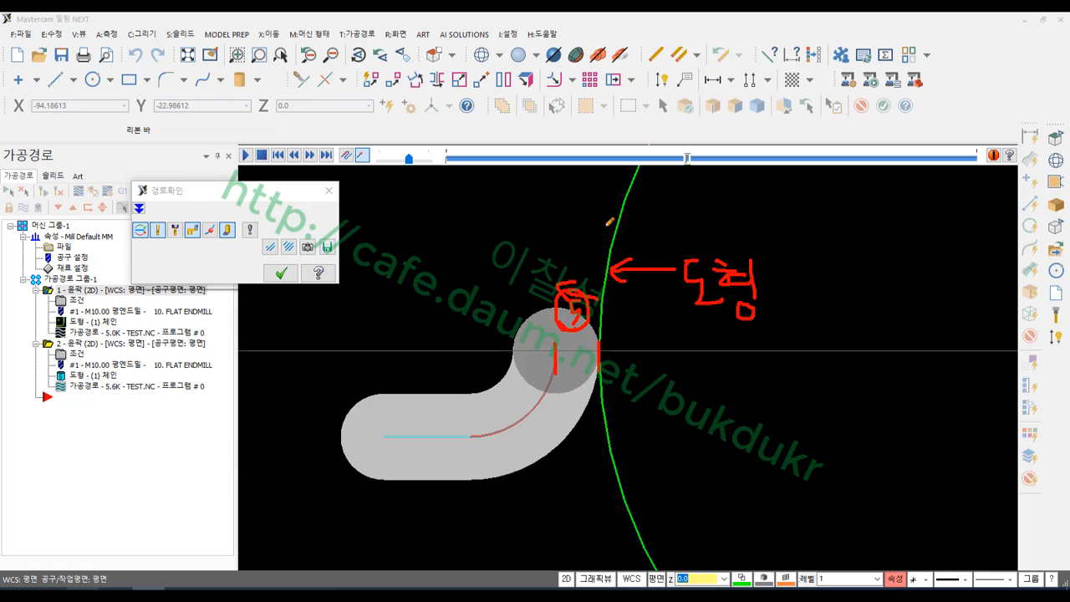
# Step: Draw an offset arrow from the contour, and trace the tool centre path, the contour and the outer cut edge in pen
pyautogui.moveTo(615, 226); pyautogui.dragTo(569, 209)
pyautogui.moveTo(591, 159)
pyautogui.mouseDown()
pyautogui.moveTo(570, 214)
pyautogui.moveTo(557, 361)
pyautogui.mouseUp()
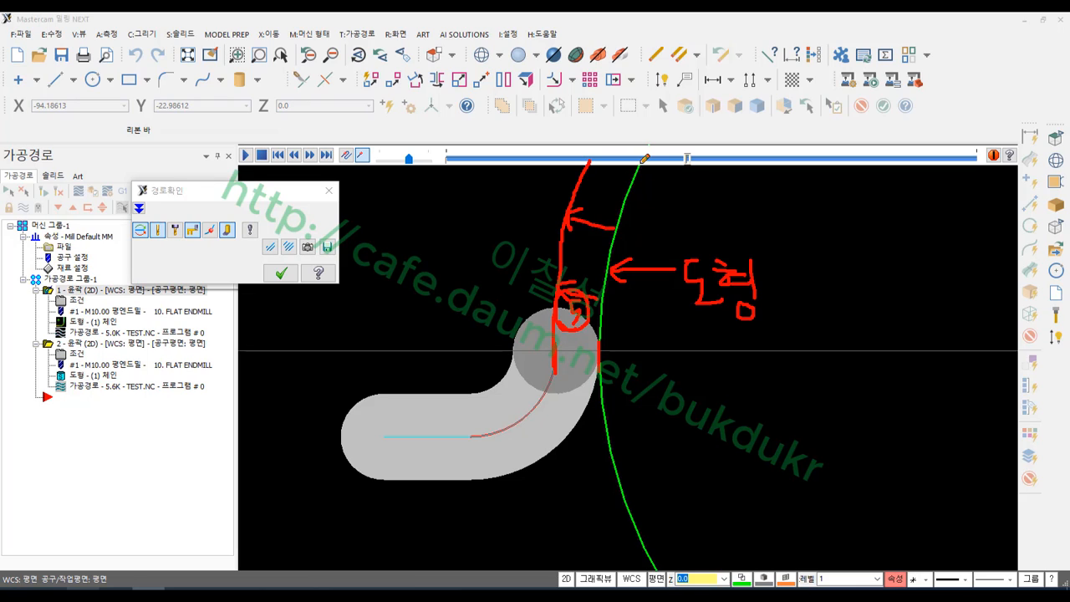
pyautogui.moveTo(643, 161)
pyautogui.mouseDown()
pyautogui.moveTo(619, 212)
pyautogui.moveTo(602, 345)
pyautogui.mouseUp()
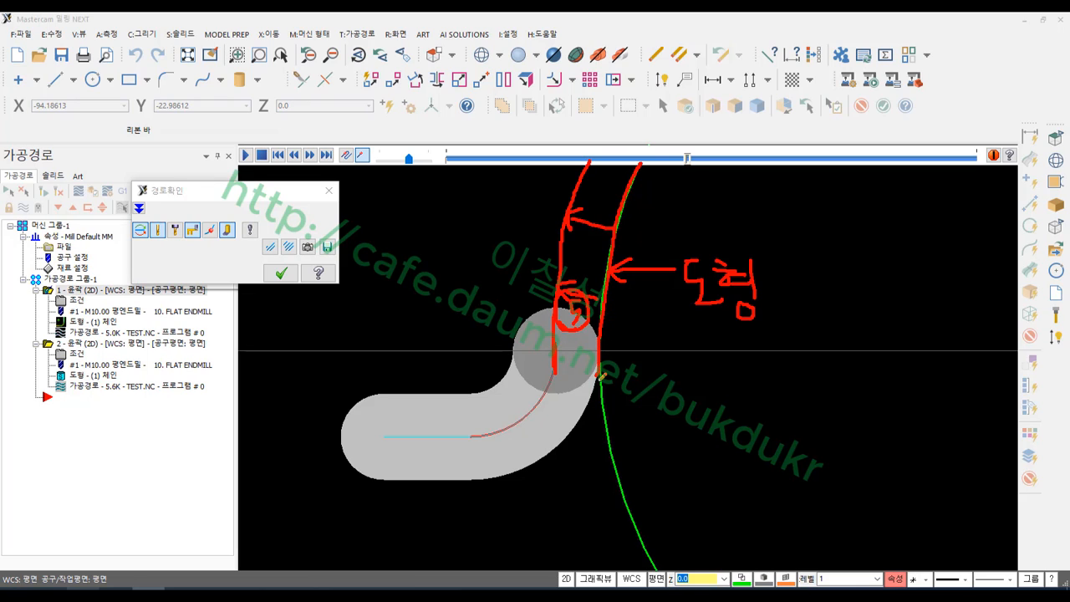
pyautogui.moveTo(515, 346)
pyautogui.mouseDown()
pyautogui.moveTo(513, 232)
pyautogui.moveTo(566, 122)
pyautogui.mouseUp()
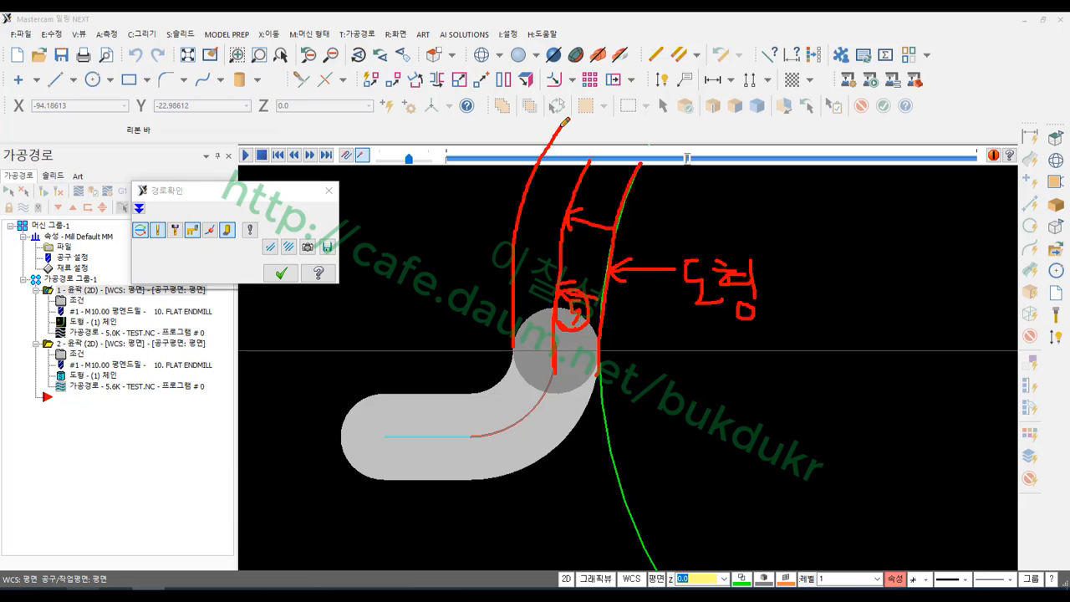
# Step: Write 컴퓨터 in a box beside the backplot, and redraw the offset arrow and centre path extension with the pen
pyautogui.moveTo(708, 386)
pyautogui.mouseDown()
pyautogui.moveTo(702, 469)
pyautogui.moveTo(774, 420)
pyautogui.mouseUp()
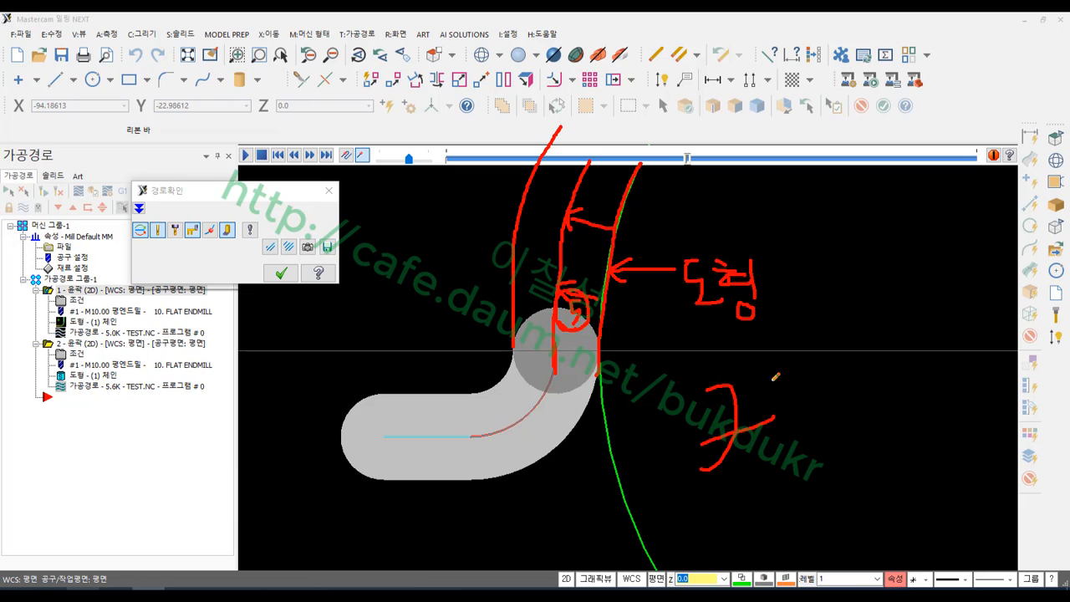
pyautogui.moveTo(773, 377); pyautogui.dragTo(770, 461)
pyautogui.moveTo(754, 470)
pyautogui.mouseDown()
pyautogui.moveTo(774, 495)
pyautogui.moveTo(795, 473)
pyautogui.mouseUp()
pyautogui.moveTo(789, 400)
pyautogui.mouseDown()
pyautogui.moveTo(813, 389)
pyautogui.moveTo(816, 413)
pyautogui.moveTo(855, 425)
pyautogui.mouseUp()
pyautogui.moveTo(786, 444)
pyautogui.mouseDown()
pyautogui.moveTo(860, 440)
pyautogui.moveTo(817, 470)
pyautogui.moveTo(836, 480)
pyautogui.mouseUp()
pyautogui.moveTo(893, 418)
pyautogui.mouseDown()
pyautogui.moveTo(869, 420)
pyautogui.moveTo(896, 460)
pyautogui.moveTo(920, 440)
pyautogui.moveTo(927, 478)
pyautogui.mouseUp()
pyautogui.moveTo(921, 493)
pyautogui.mouseDown()
pyautogui.moveTo(701, 516)
pyautogui.moveTo(918, 357)
pyautogui.moveTo(930, 493)
pyautogui.mouseUp()
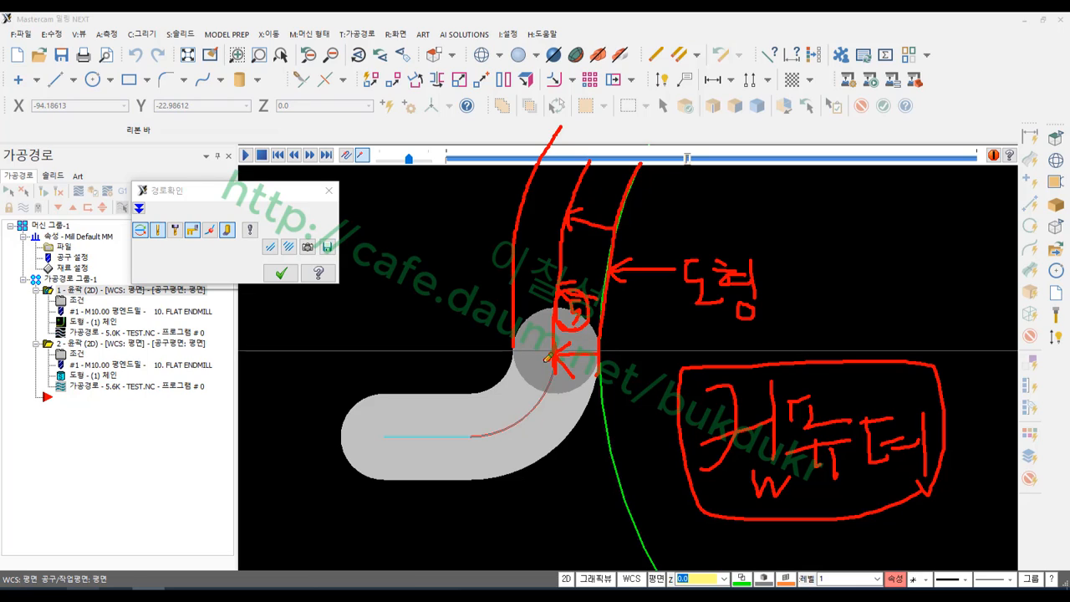
pyautogui.moveTo(624, 113); pyautogui.dragTo(587, 172)
pyautogui.moveTo(608, 224)
pyautogui.mouseDown()
pyautogui.moveTo(573, 216)
pyautogui.moveTo(581, 234)
pyautogui.mouseUp()
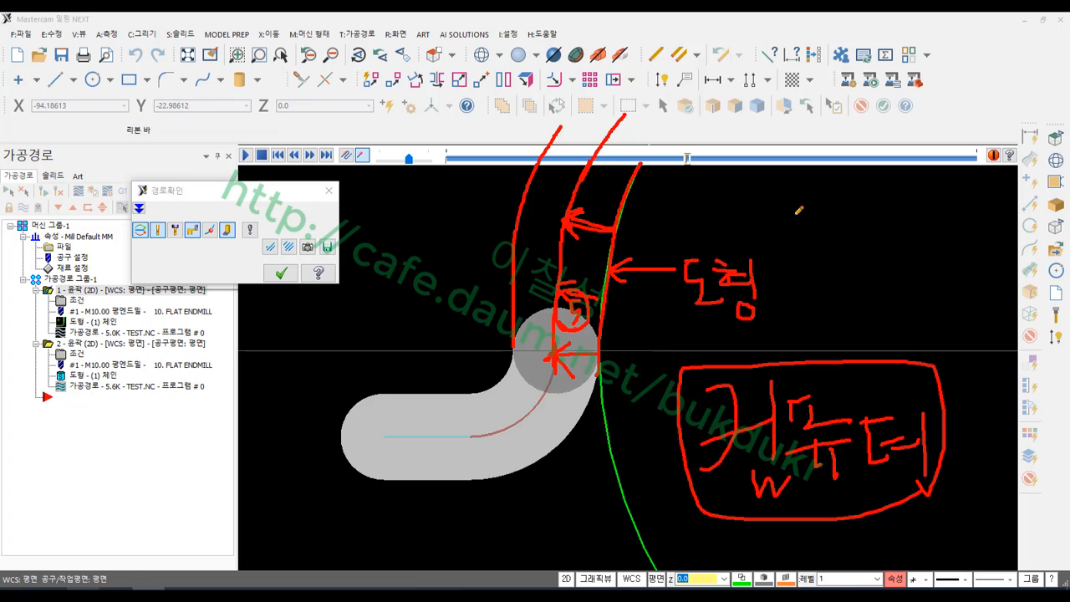
# Step: Write 컴퓨 with the on-screen pen in the empty area above the boxed 컴퓨터, and draw a box around it
pyautogui.moveTo(796, 215)
pyautogui.mouseDown()
pyautogui.moveTo(823, 267)
pyautogui.moveTo(850, 228)
pyautogui.mouseUp()
pyautogui.moveTo(847, 190); pyautogui.dragTo(861, 290)
pyautogui.moveTo(872, 281); pyautogui.dragTo(878, 297)
pyautogui.moveTo(881, 233); pyautogui.dragTo(907, 222)
pyautogui.moveTo(894, 236); pyautogui.dragTo(908, 256)
pyautogui.moveTo(896, 253)
pyautogui.mouseDown()
pyautogui.moveTo(940, 250)
pyautogui.moveTo(911, 276)
pyautogui.moveTo(918, 293)
pyautogui.mouseUp()
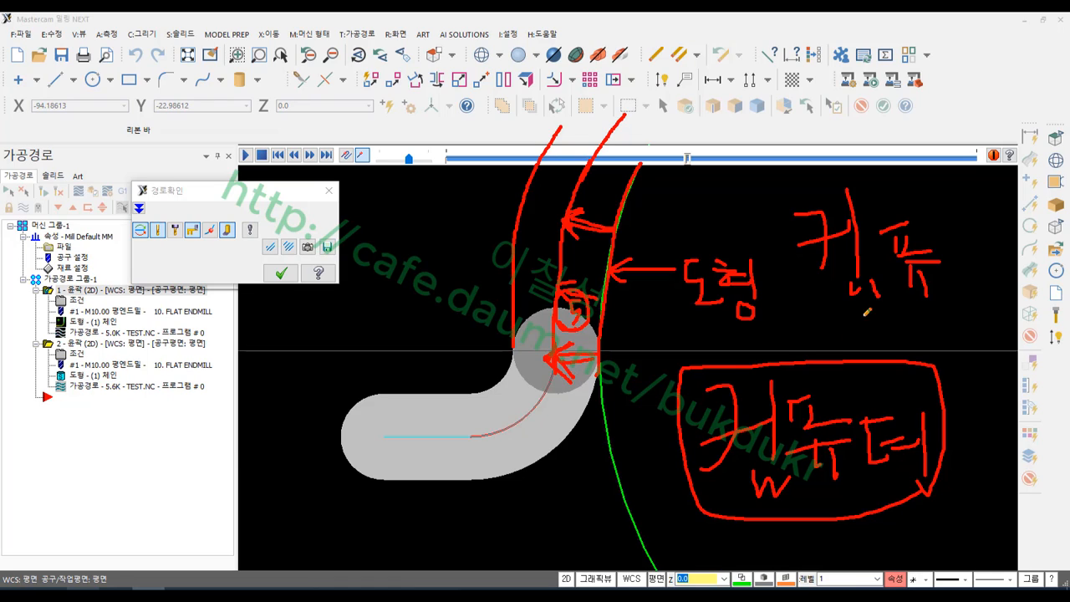
pyautogui.moveTo(823, 306)
pyautogui.mouseDown()
pyautogui.moveTo(936, 314)
pyautogui.moveTo(919, 181)
pyautogui.moveTo(804, 222)
pyautogui.moveTo(833, 301)
pyautogui.mouseUp()
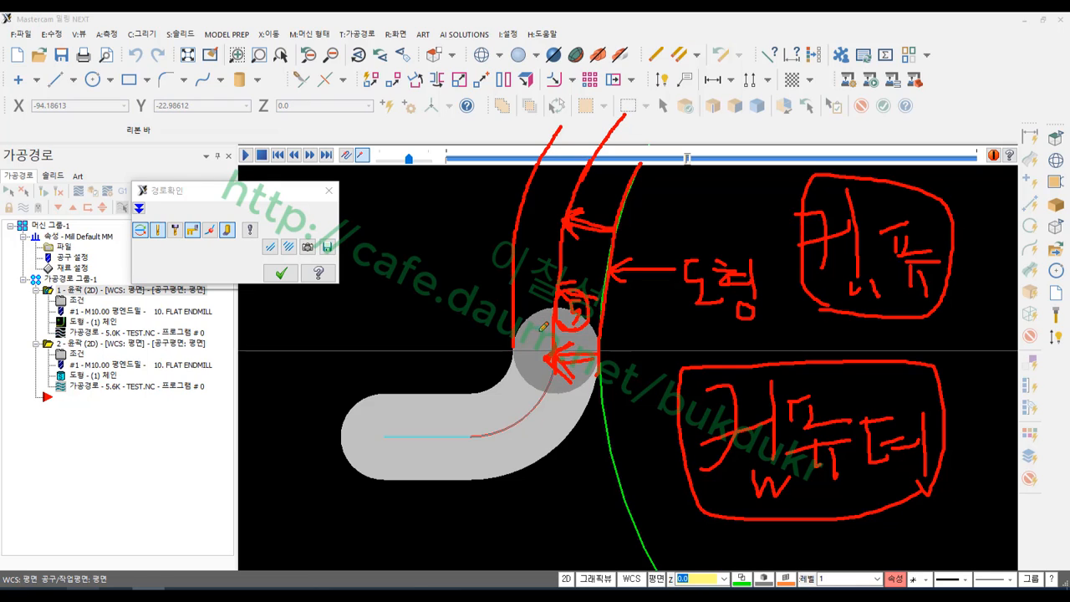
# Step: Clear the pen annotations and close the backplot of the first contour operation
pyautogui.rightClick(469, 233)
pyautogui.click(510, 377)
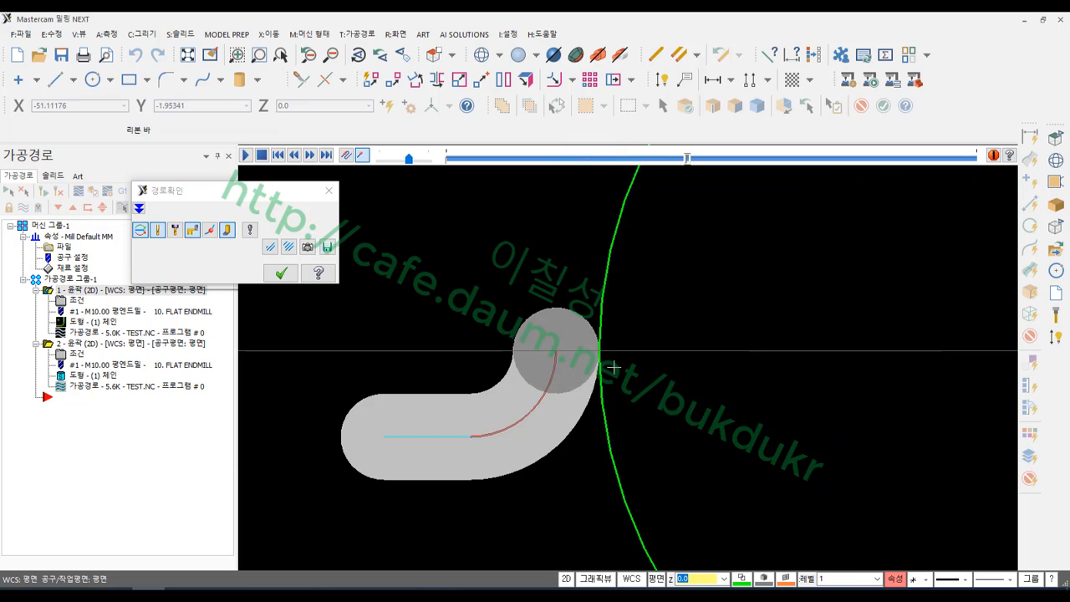
pyautogui.click(281, 272)
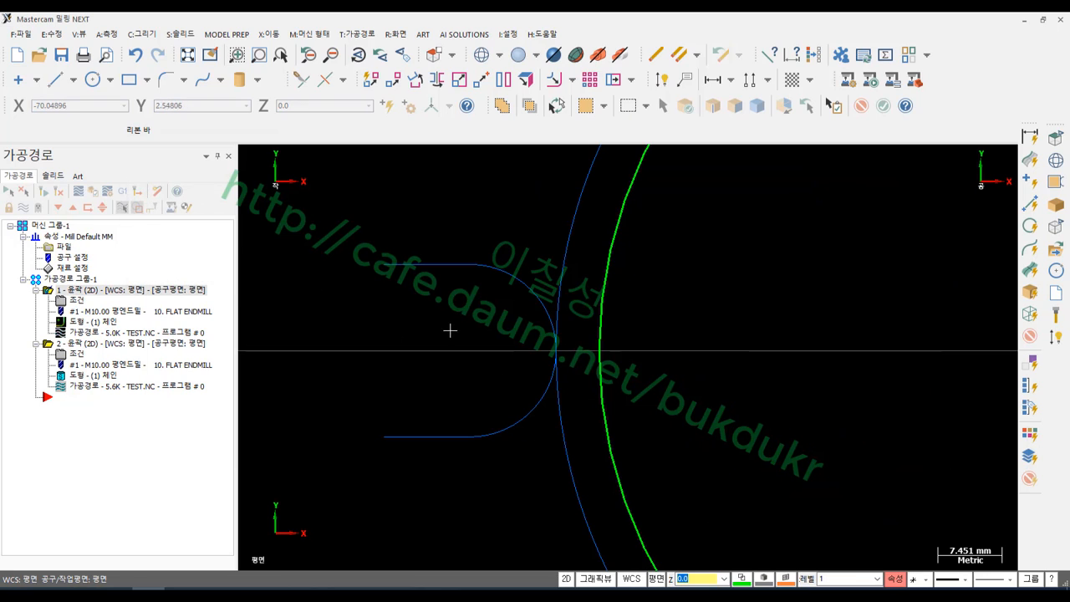
# Step: Delete the second 윤곽 (2D) operation and replace it with a fresh copy of the first one using 앞으로 복사
pyautogui.click(87, 344)
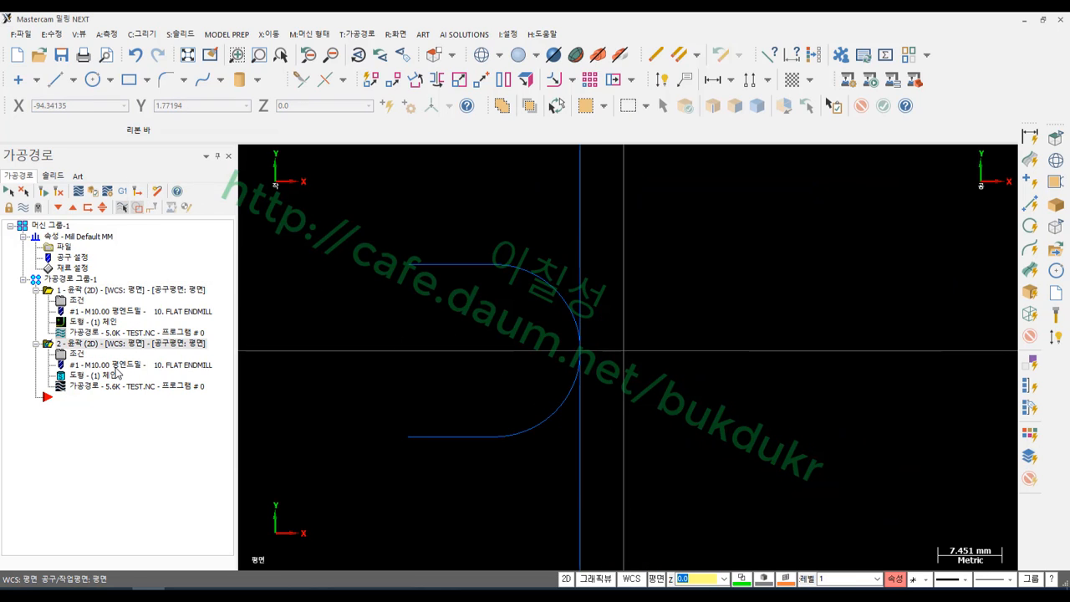
pyautogui.press('Delete')
pyautogui.click(585, 351)
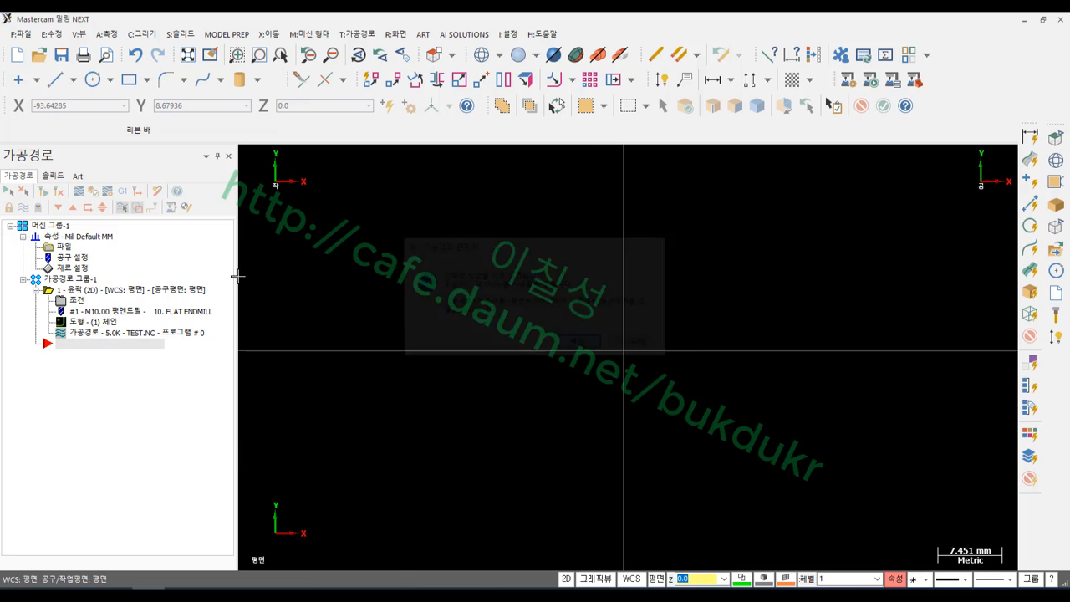
pyautogui.click(106, 294)
pyautogui.moveTo(106, 293); pyautogui.dragTo(109, 379, button='right')
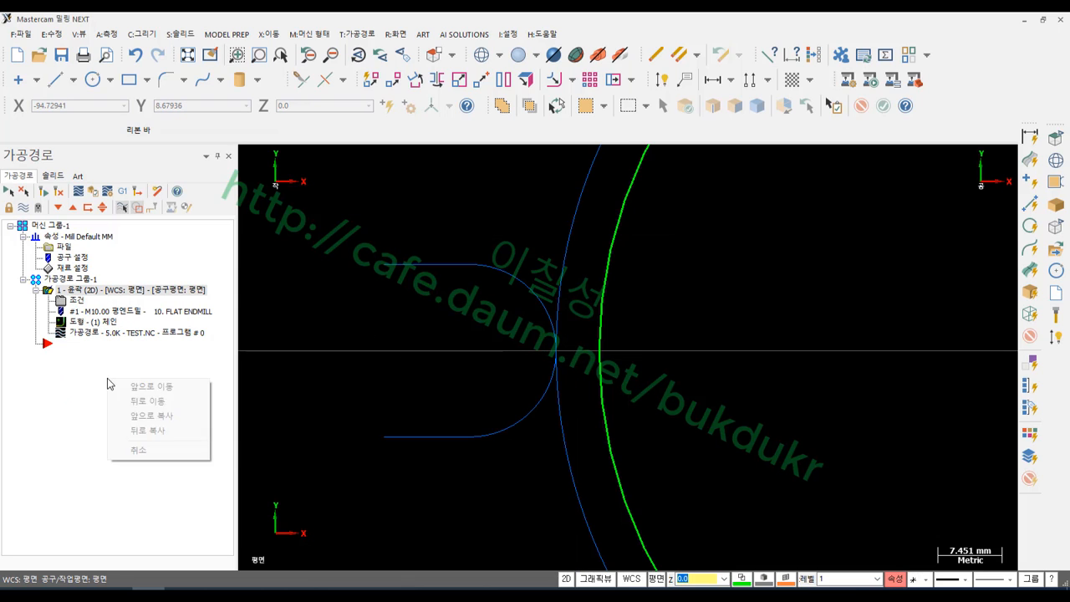
pyautogui.click(147, 415)
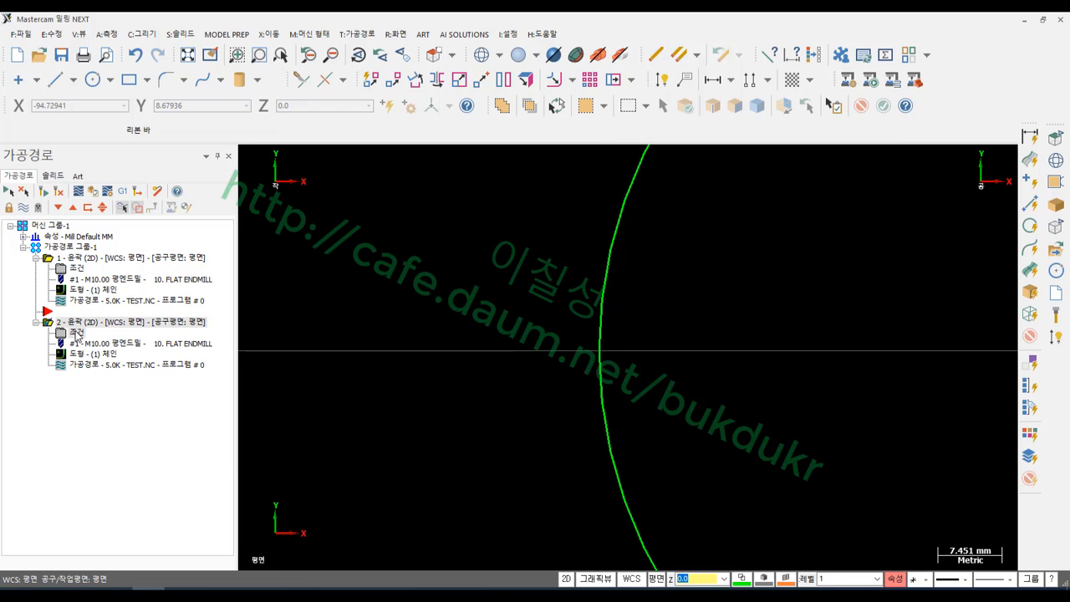
# Step: Set the copied contour's 보정 형태 to 안함 in its cutting parameters and regenerate its toolpath
pyautogui.click(76, 333)
pyautogui.click(617, 112)
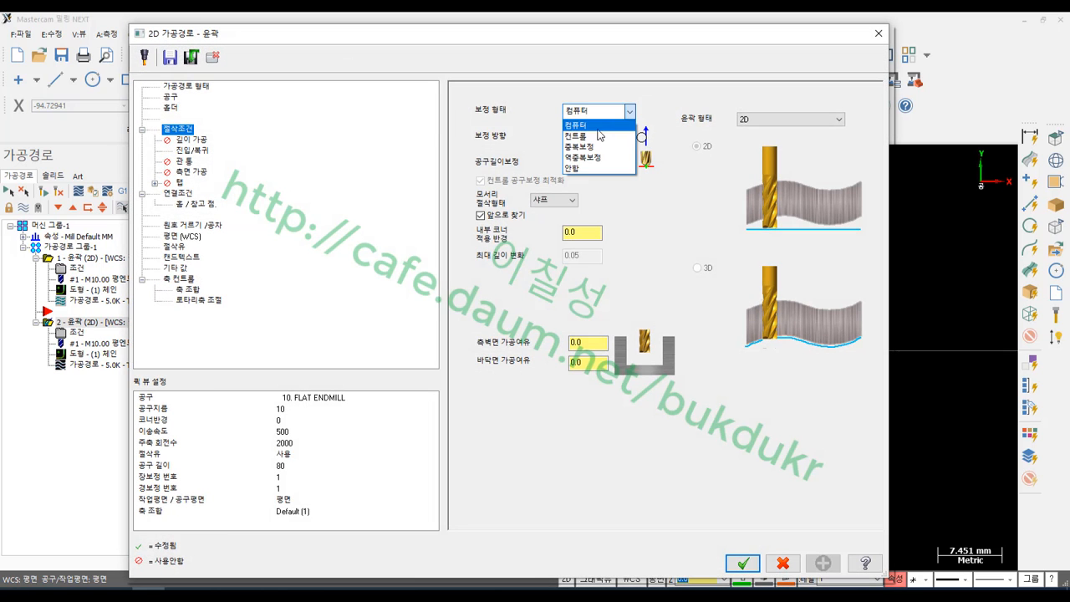
pyautogui.click(590, 168)
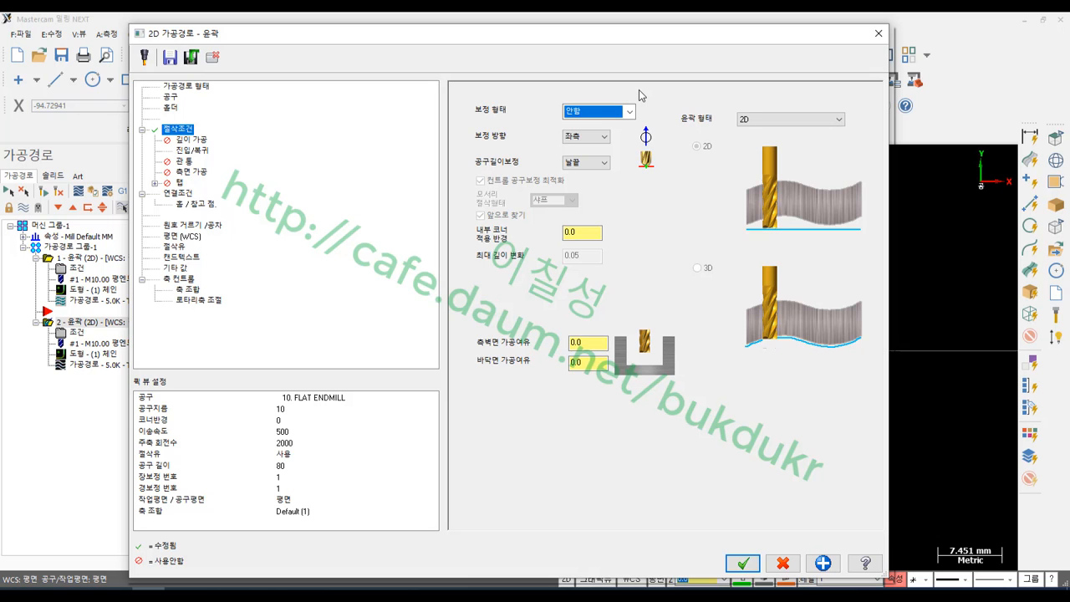
pyautogui.click(743, 562)
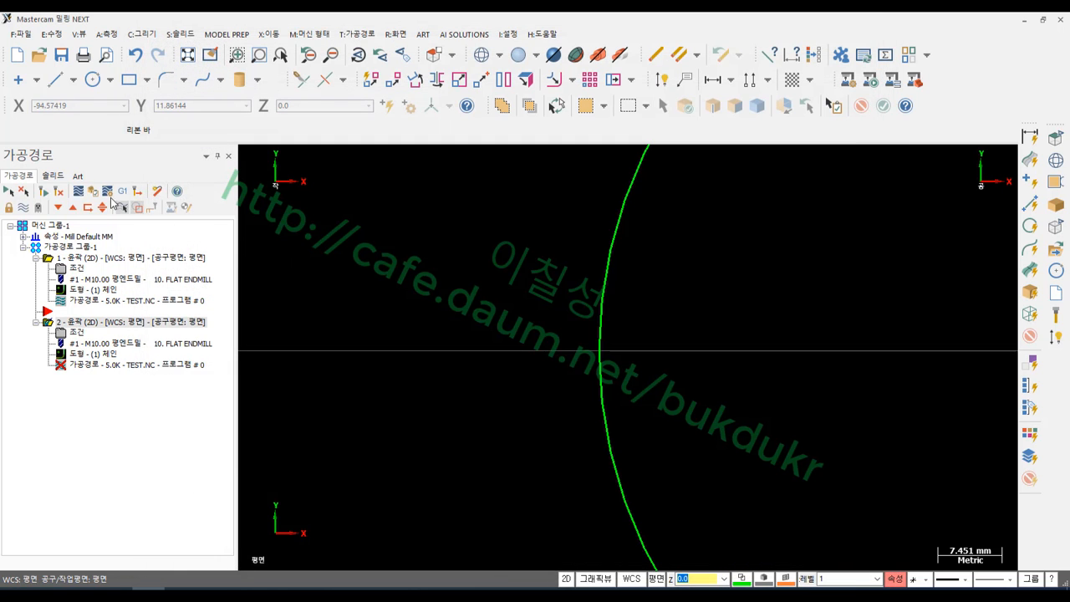
pyautogui.click(45, 191)
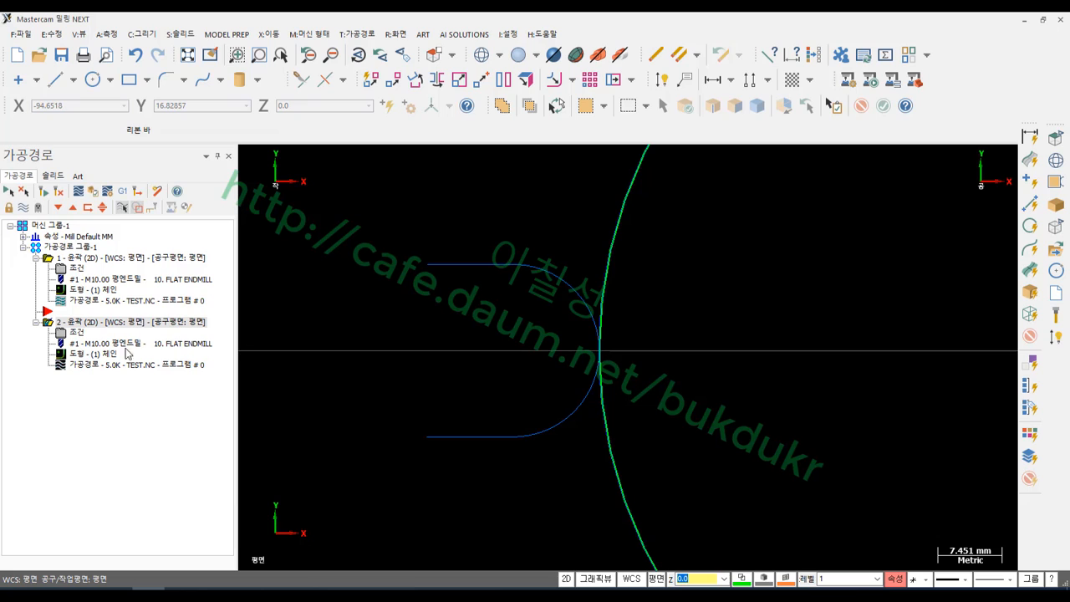
# Step: Backplot the copied contour around the full circle, and examine the tool sweep relative to the green contour
pyautogui.click(104, 364)
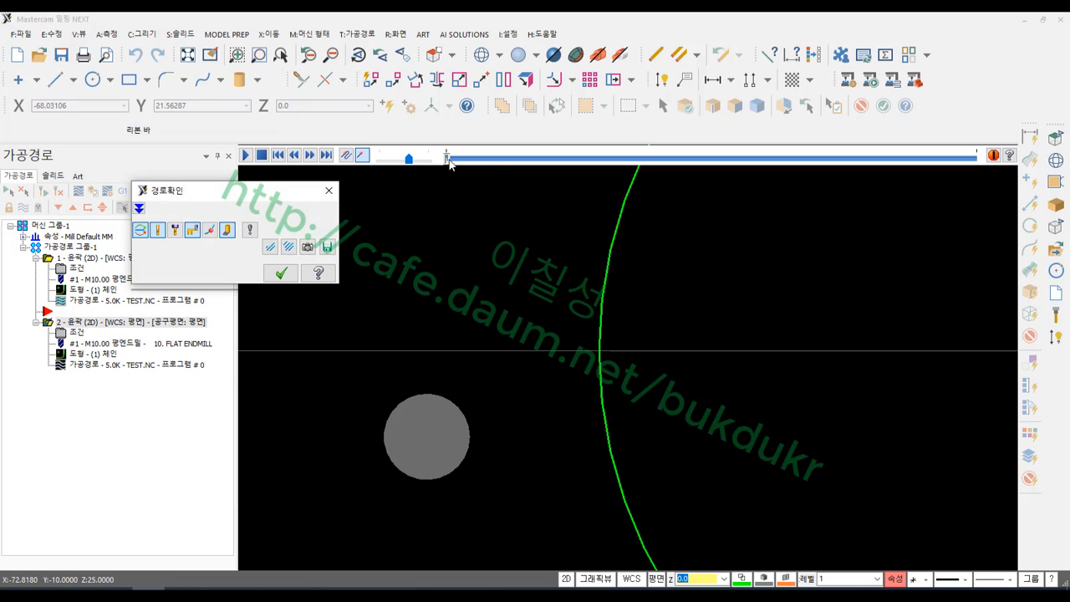
pyautogui.moveTo(449, 161); pyautogui.dragTo(666, 161)
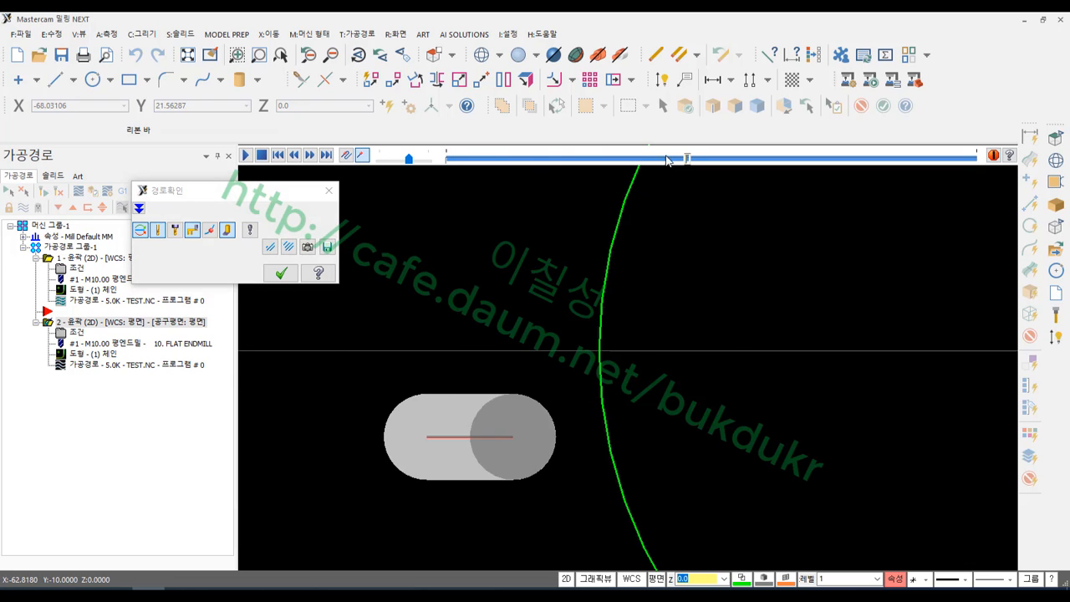
pyautogui.scroll(-3, 466, 363)
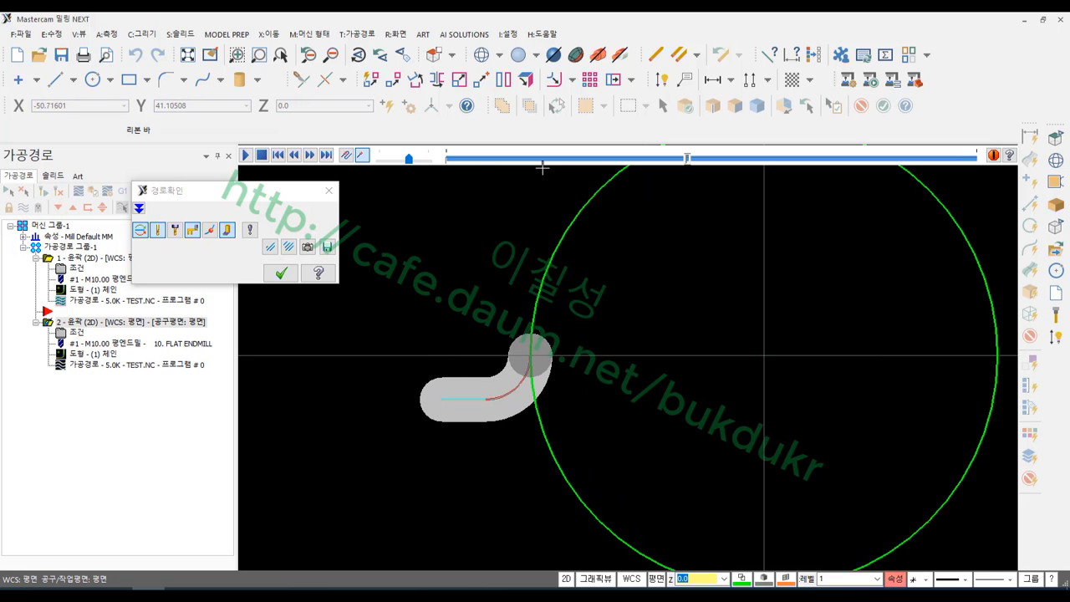
pyautogui.click(245, 155)
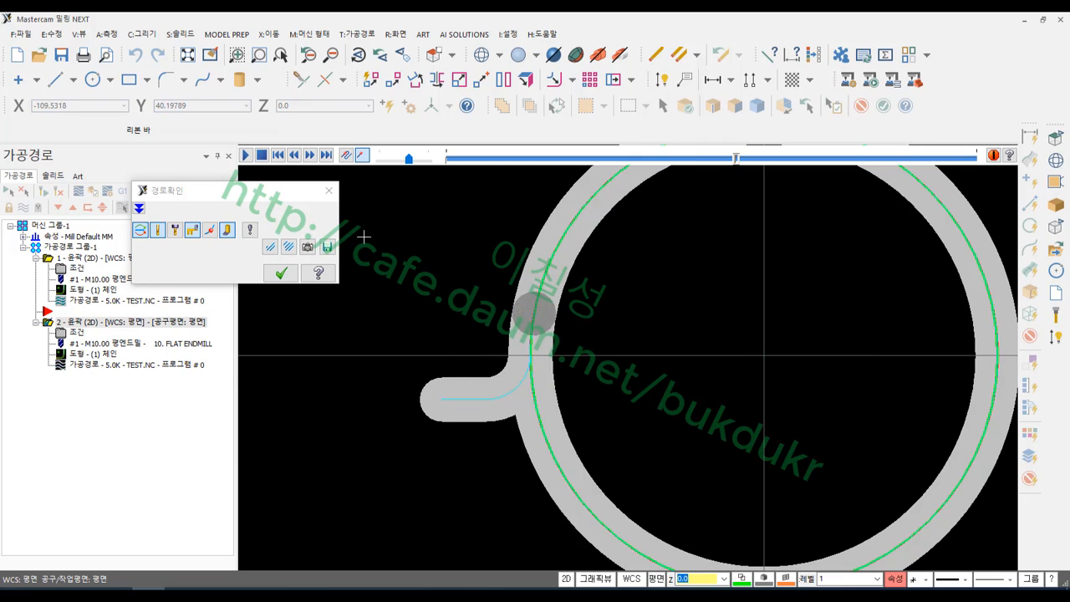
pyautogui.scroll(-2, 451, 368)
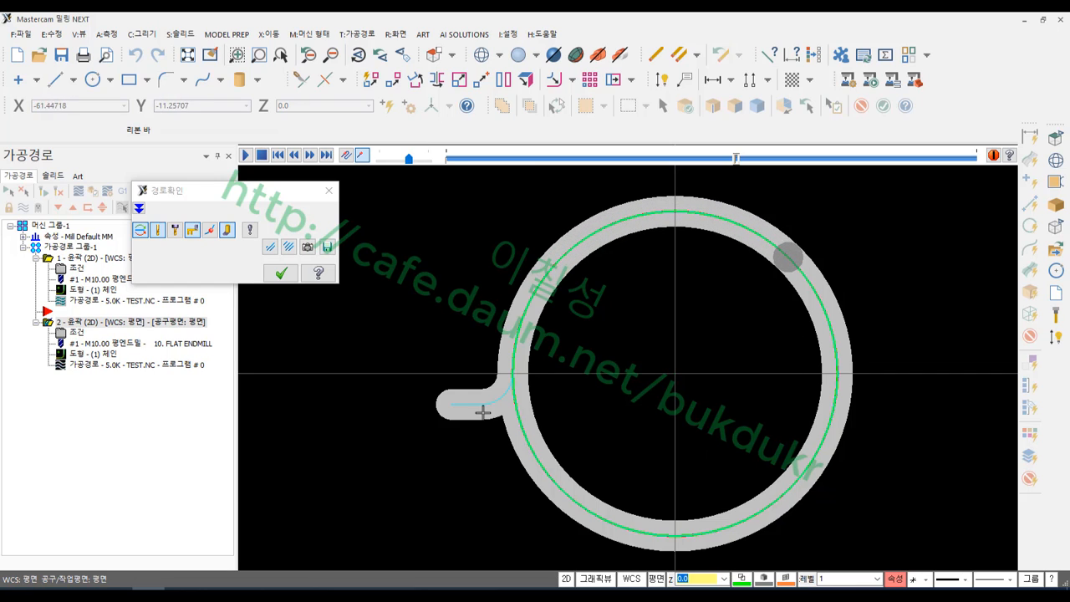
pyautogui.scroll(4, 483, 412)
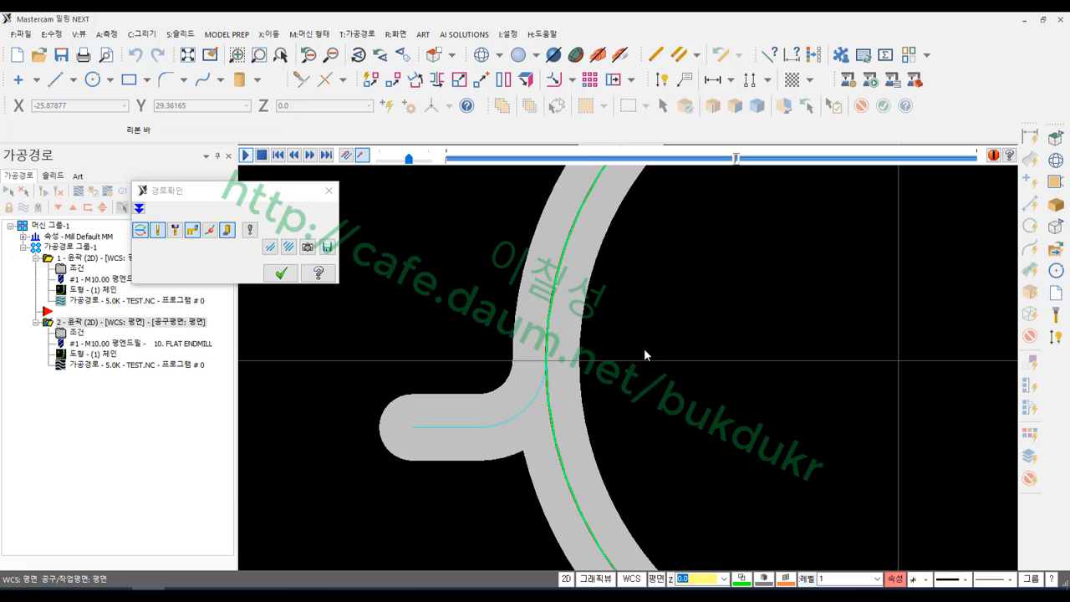
# Step: Move the backplot back to the end of the lead-in arc, and examine the tool centre against the contour
pyautogui.scroll(-2, 731, 157)
pyautogui.moveTo(738, 158); pyautogui.dragTo(675, 158)
pyautogui.scroll(3, 588, 309)
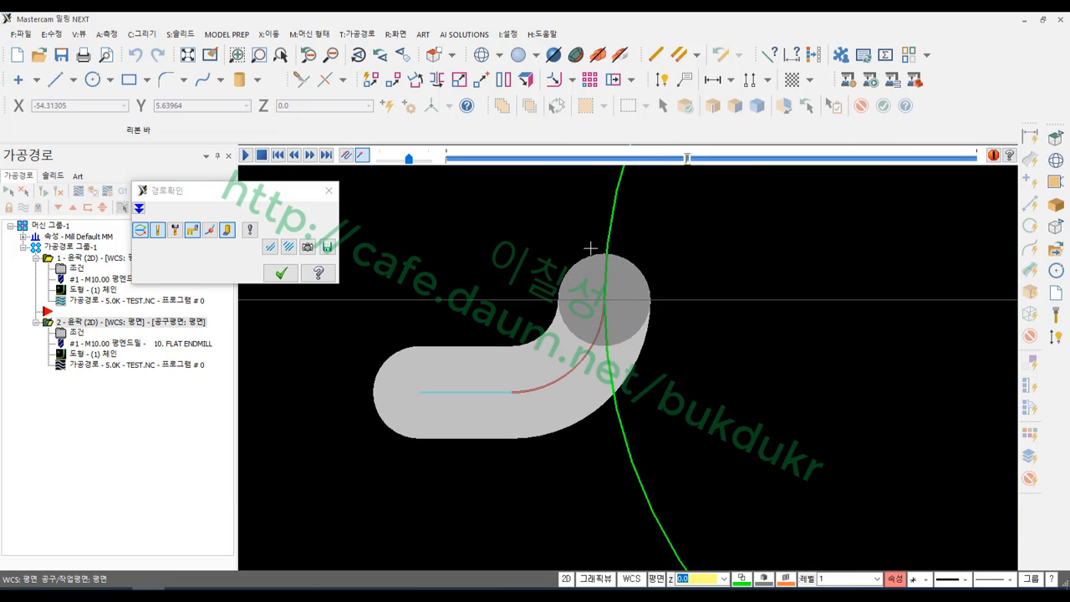
pyautogui.scroll(1, 589, 248)
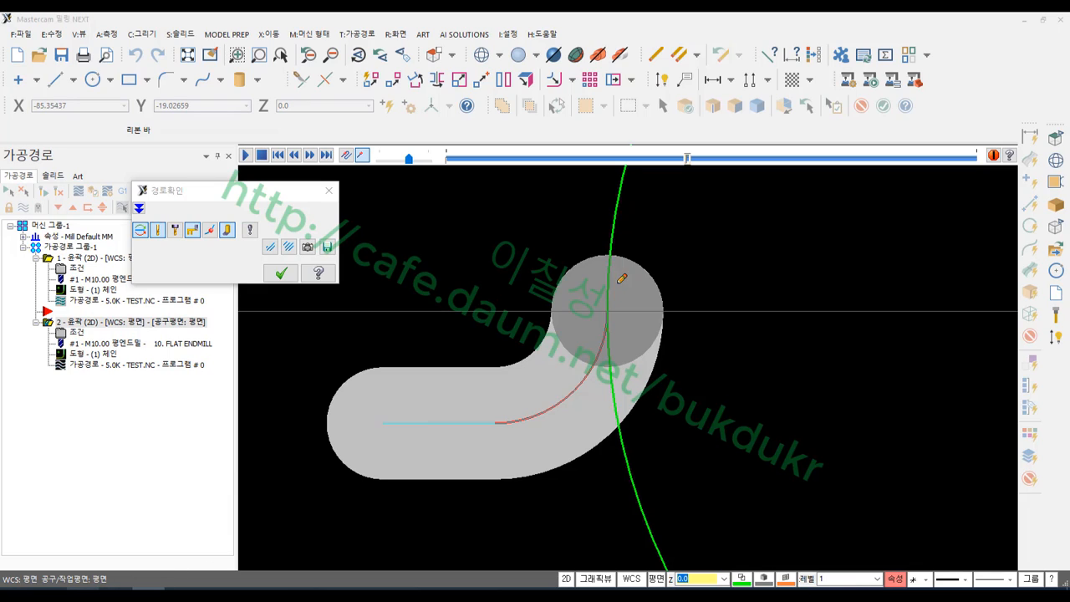
# Step: With the on-screen pen, trace the contour through the tool centre, point an arrow at it, and mark the tool radius outward
pyautogui.moveTo(624, 199); pyautogui.dragTo(607, 255)
pyautogui.moveTo(617, 198); pyautogui.dragTo(695, 220)
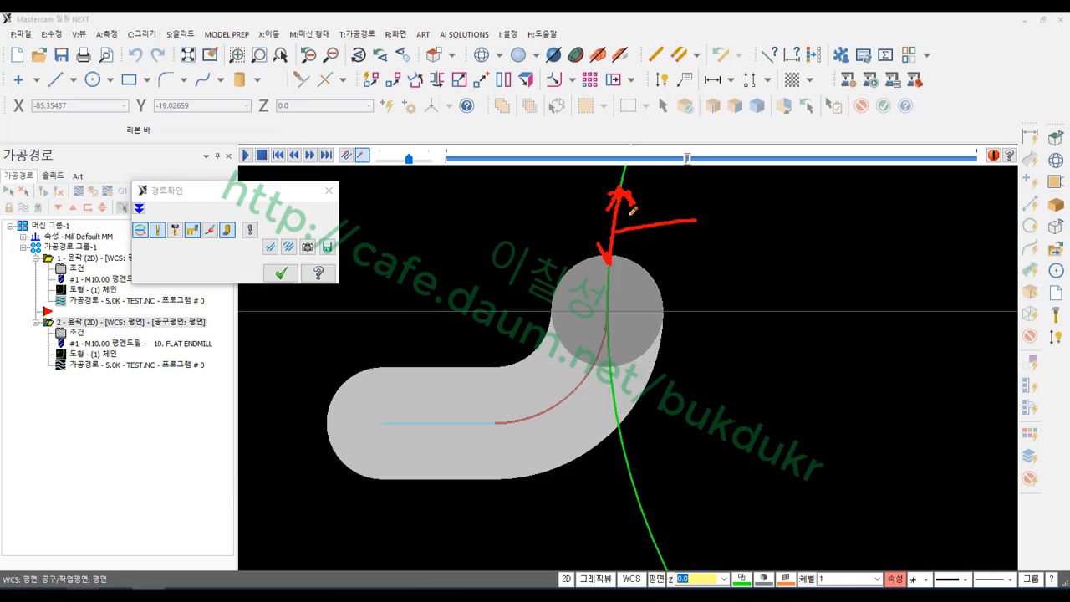
pyautogui.moveTo(629, 216)
pyautogui.mouseDown()
pyautogui.moveTo(623, 236)
pyautogui.moveTo(640, 241)
pyautogui.mouseUp()
pyautogui.moveTo(608, 359); pyautogui.dragTo(629, 172)
pyautogui.moveTo(599, 295)
pyautogui.mouseDown()
pyautogui.moveTo(552, 308)
pyautogui.moveTo(575, 318)
pyautogui.mouseUp()
pyautogui.moveTo(605, 362)
pyautogui.mouseDown()
pyautogui.moveTo(607, 269)
pyautogui.moveTo(634, 157)
pyautogui.mouseUp()
pyautogui.moveTo(680, 219)
pyautogui.mouseDown()
pyautogui.moveTo(673, 311)
pyautogui.moveTo(688, 406)
pyautogui.mouseUp()
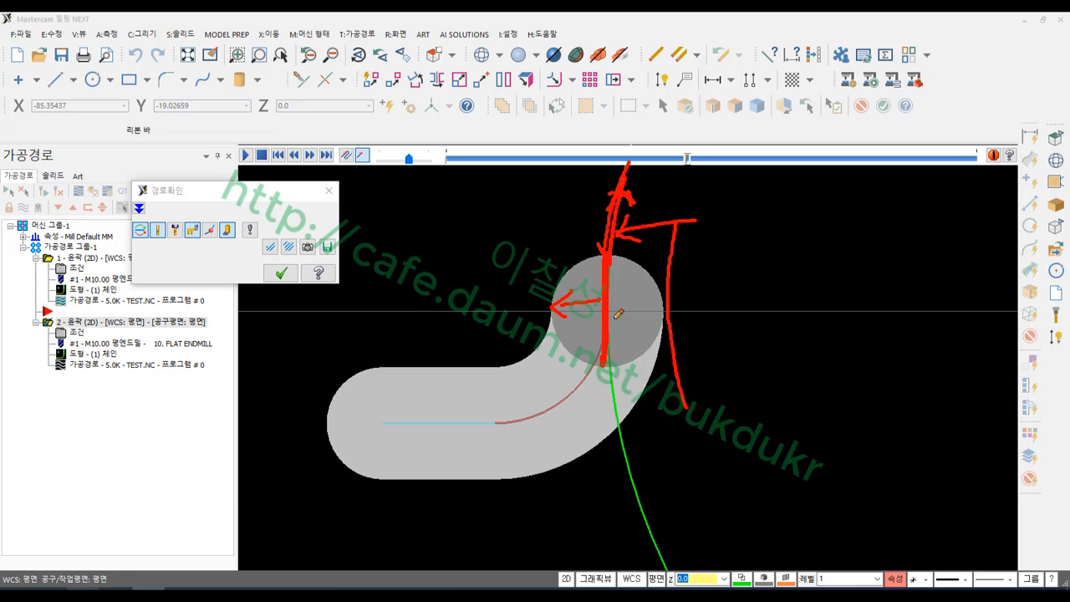
# Step: Trace the cut edges on both sides of the tool in pen, and hatch the area cut inside the contour
pyautogui.moveTo(574, 175); pyautogui.dragTo(554, 426)
pyautogui.moveTo(662, 228); pyautogui.dragTo(553, 415)
pyautogui.moveTo(664, 368); pyautogui.dragTo(620, 436)
pyautogui.moveTo(603, 253)
pyautogui.mouseDown()
pyautogui.moveTo(598, 369)
pyautogui.moveTo(619, 485)
pyautogui.mouseUp()
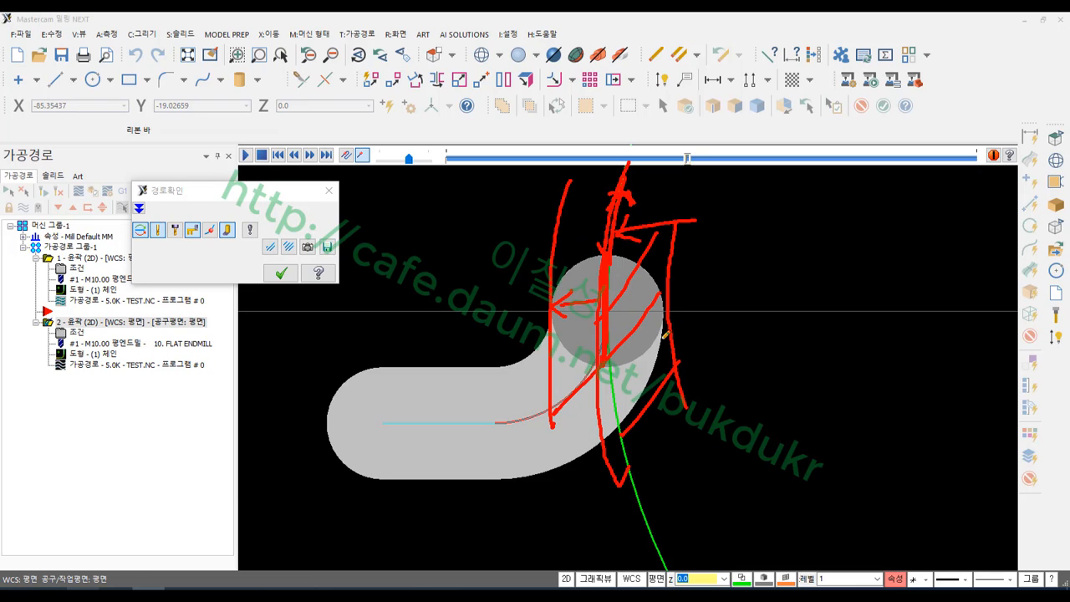
pyautogui.moveTo(624, 237); pyautogui.dragTo(644, 503)
pyautogui.moveTo(660, 328); pyautogui.dragTo(621, 403)
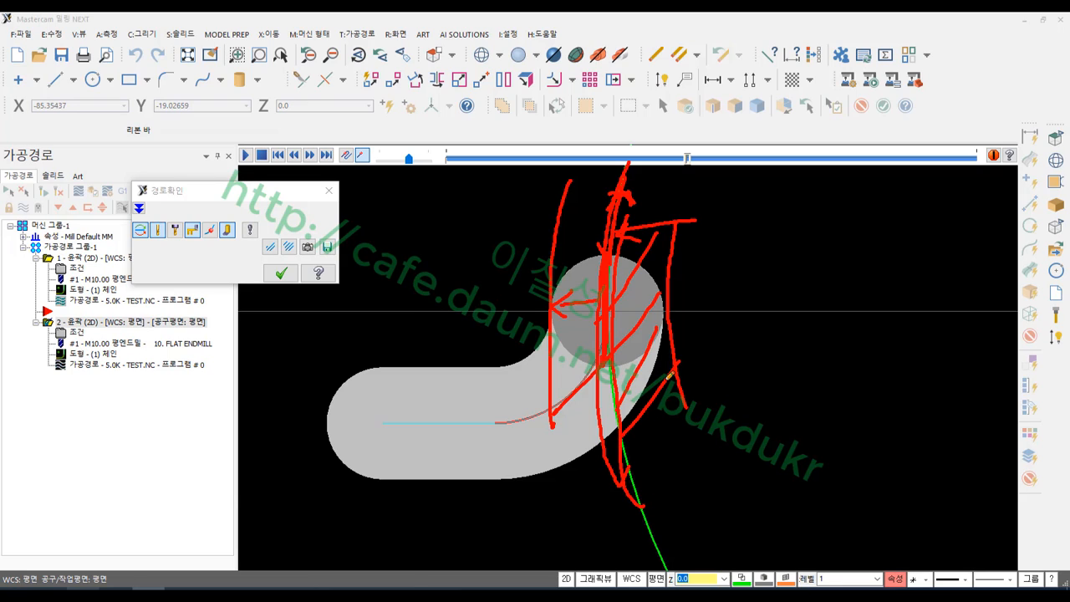
pyautogui.moveTo(670, 375); pyautogui.dragTo(653, 462)
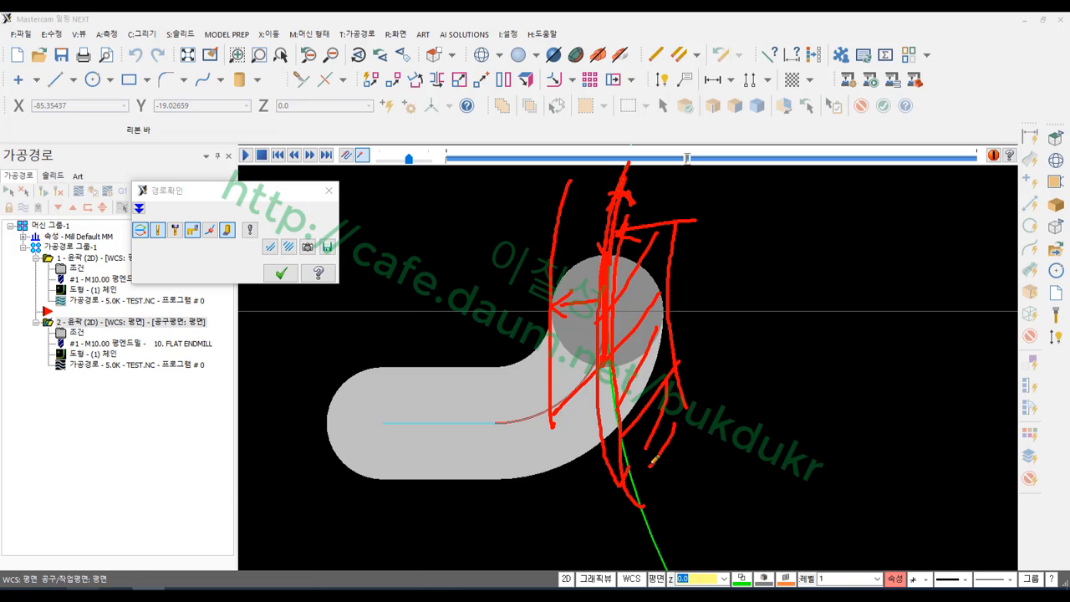
pyautogui.moveTo(625, 365)
pyautogui.mouseDown()
pyautogui.moveTo(616, 302)
pyautogui.moveTo(629, 203)
pyautogui.mouseUp()
pyautogui.moveTo(660, 282); pyautogui.dragTo(669, 359)
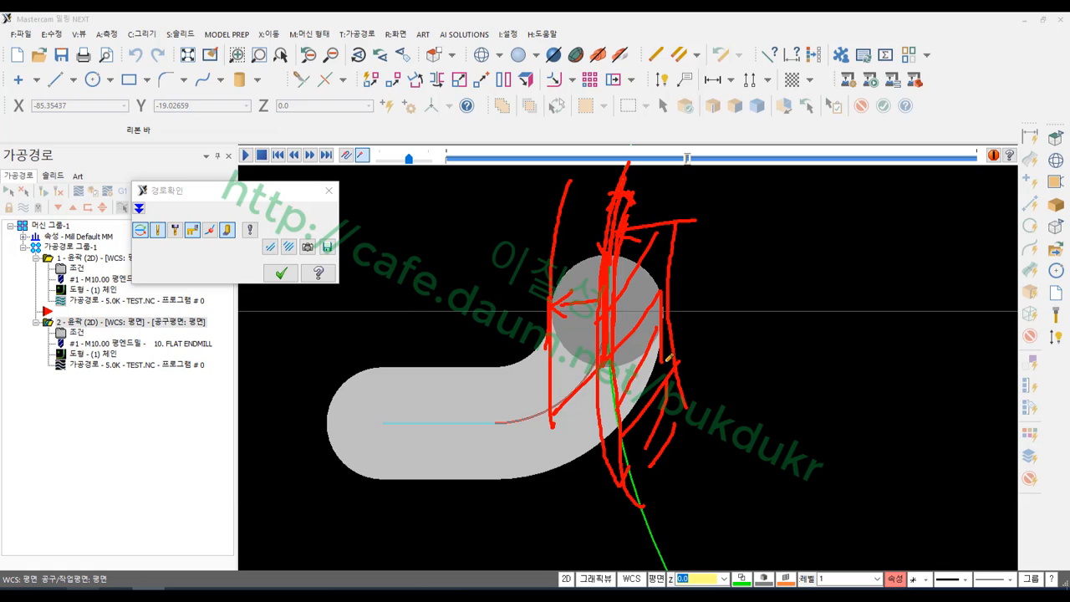
# Step: Draw a leader from the tool centre, write 보정 at its end, and circle both the word and the tool
pyautogui.moveTo(623, 293); pyautogui.dragTo(770, 234)
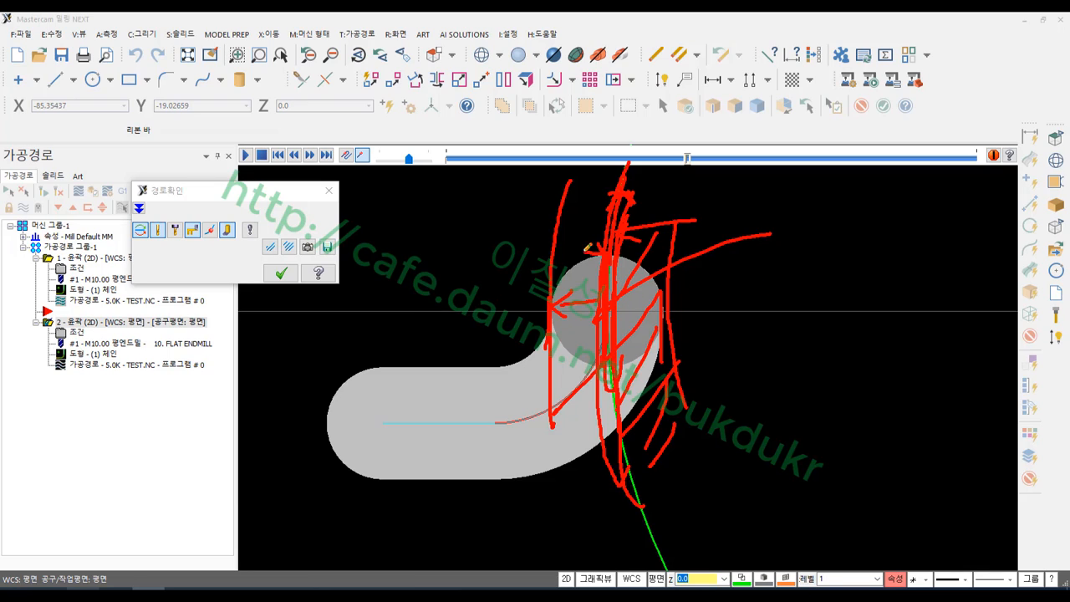
pyautogui.moveTo(811, 190); pyautogui.dragTo(780, 251)
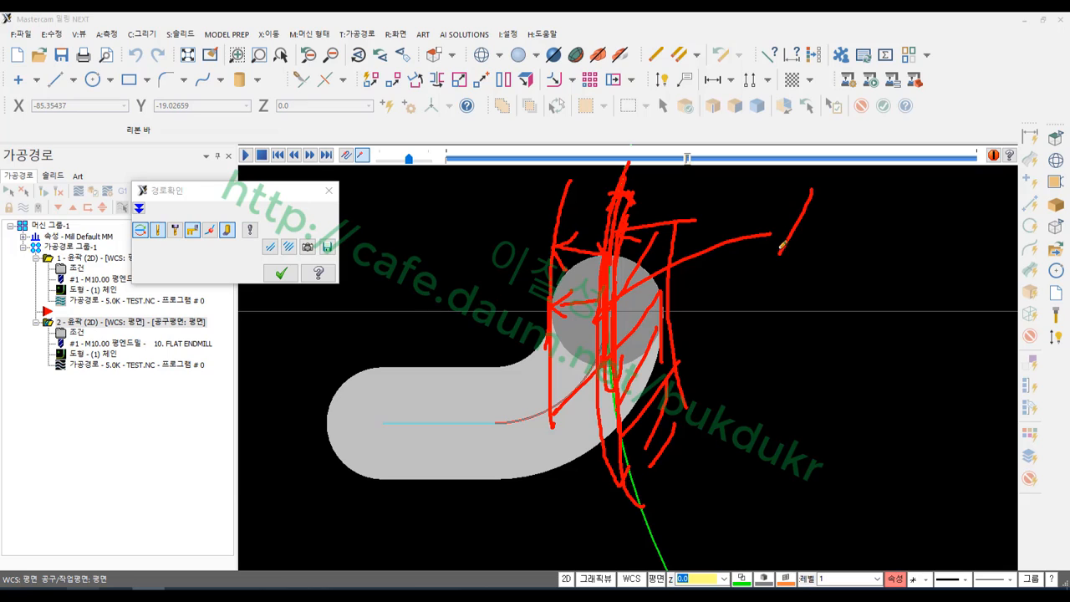
pyautogui.moveTo(771, 189)
pyautogui.mouseDown()
pyautogui.moveTo(772, 236)
pyautogui.moveTo(803, 202)
pyautogui.moveTo(819, 229)
pyautogui.moveTo(800, 277)
pyautogui.mouseUp()
pyautogui.moveTo(773, 275); pyautogui.dragTo(843, 270)
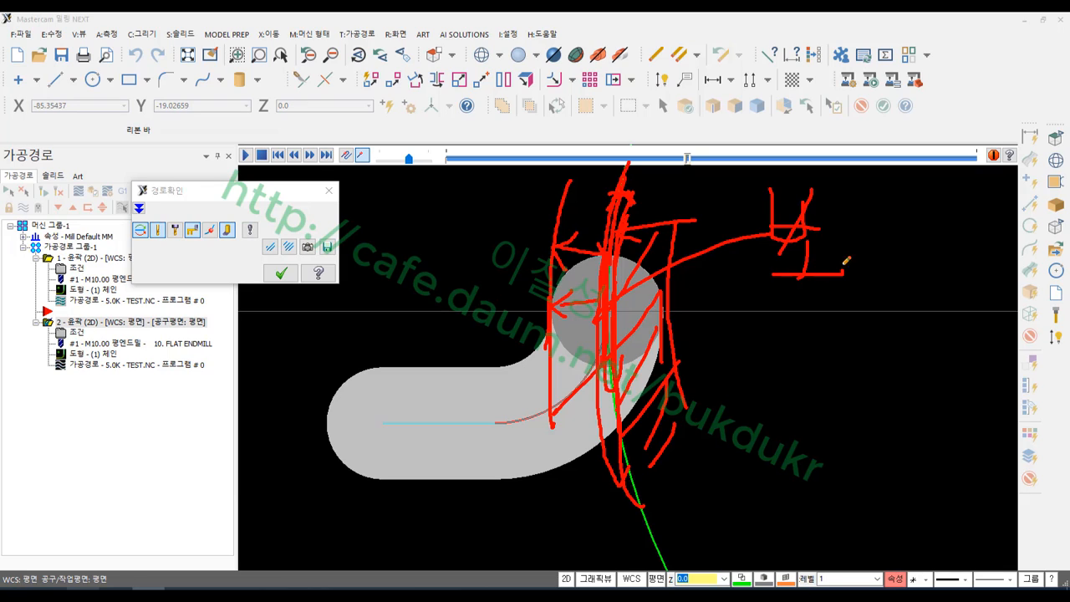
pyautogui.moveTo(838, 209)
pyautogui.mouseDown()
pyautogui.moveTo(835, 262)
pyautogui.moveTo(888, 266)
pyautogui.mouseUp()
pyautogui.moveTo(906, 224)
pyautogui.mouseDown()
pyautogui.moveTo(859, 311)
pyautogui.moveTo(872, 293)
pyautogui.mouseUp()
pyautogui.moveTo(886, 354)
pyautogui.mouseDown()
pyautogui.moveTo(829, 348)
pyautogui.moveTo(933, 290)
pyautogui.moveTo(912, 328)
pyautogui.mouseUp()
pyautogui.moveTo(590, 378)
pyautogui.mouseDown()
pyautogui.moveTo(658, 215)
pyautogui.moveTo(648, 357)
pyautogui.mouseUp()
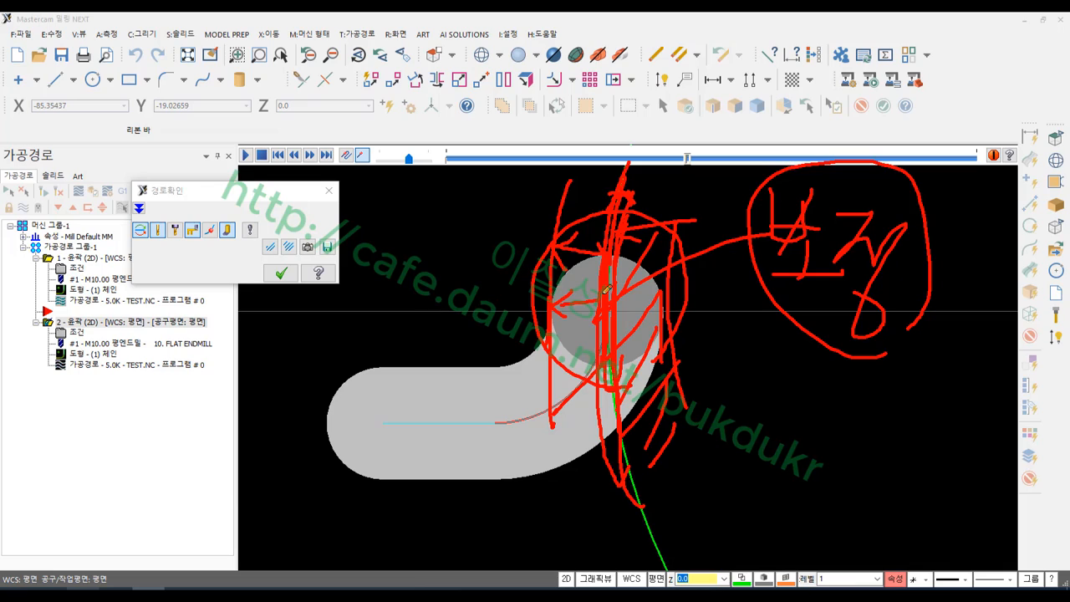
# Step: Draw a long diagonal double-headed arrow across the backplot dialog with the pen, and retrace it
pyautogui.moveTo(489, 131)
pyautogui.mouseDown()
pyautogui.moveTo(227, 383)
pyautogui.moveTo(323, 278)
pyautogui.moveTo(494, 126)
pyautogui.moveTo(498, 145)
pyautogui.mouseUp()
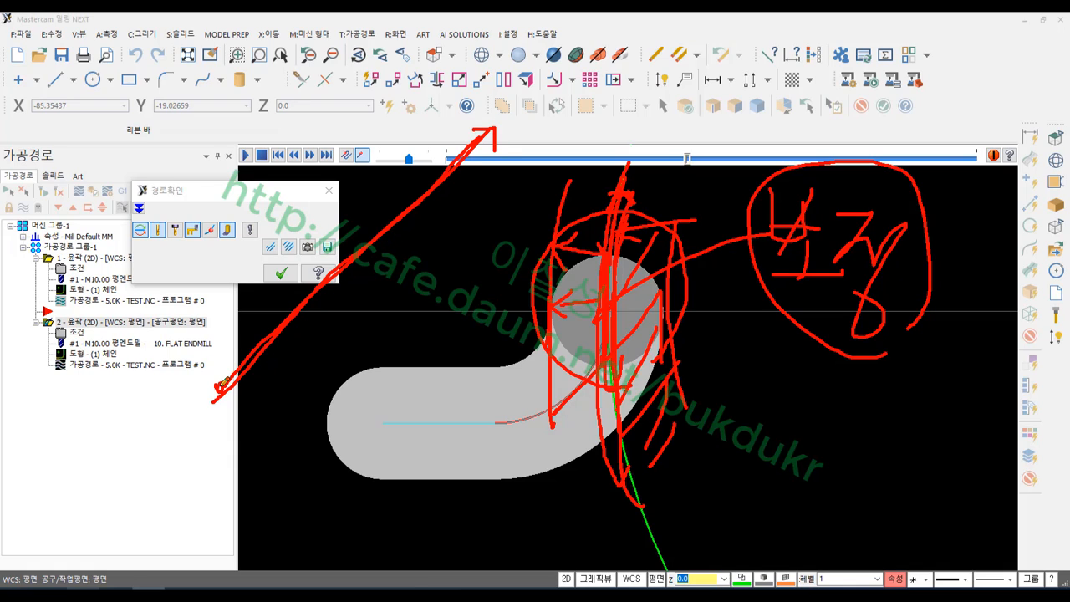
pyautogui.moveTo(222, 385)
pyautogui.mouseDown()
pyautogui.moveTo(303, 294)
pyautogui.moveTo(503, 123)
pyautogui.mouseUp()
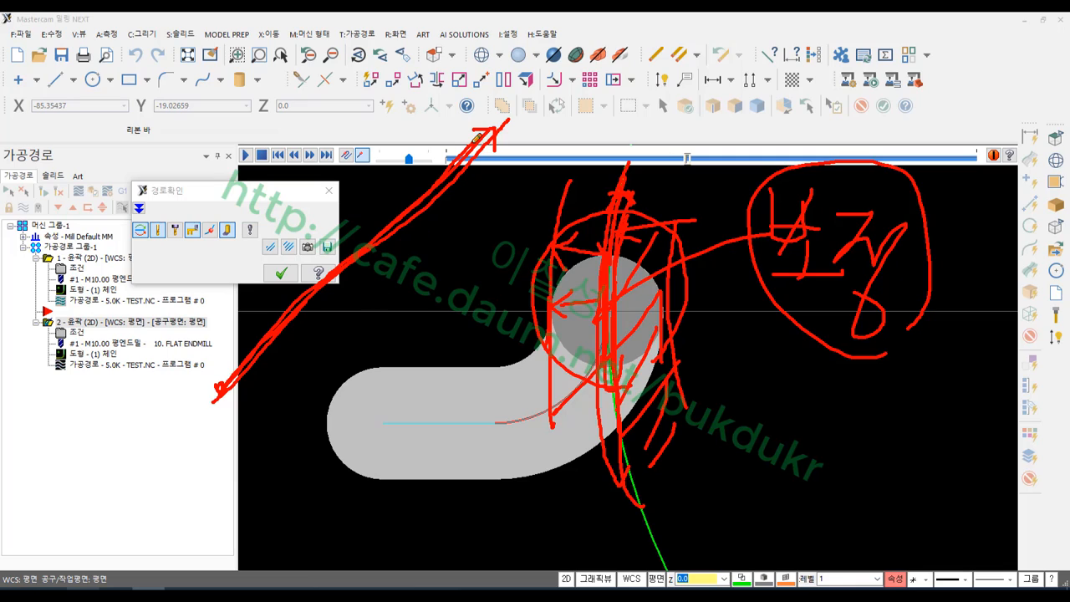
pyautogui.moveTo(219, 389)
pyautogui.mouseDown()
pyautogui.moveTo(213, 416)
pyautogui.moveTo(223, 380)
pyautogui.mouseUp()
# Step: Close the on-screen pen to remove all annotations from the backplot
pyautogui.rightClick(436, 298)
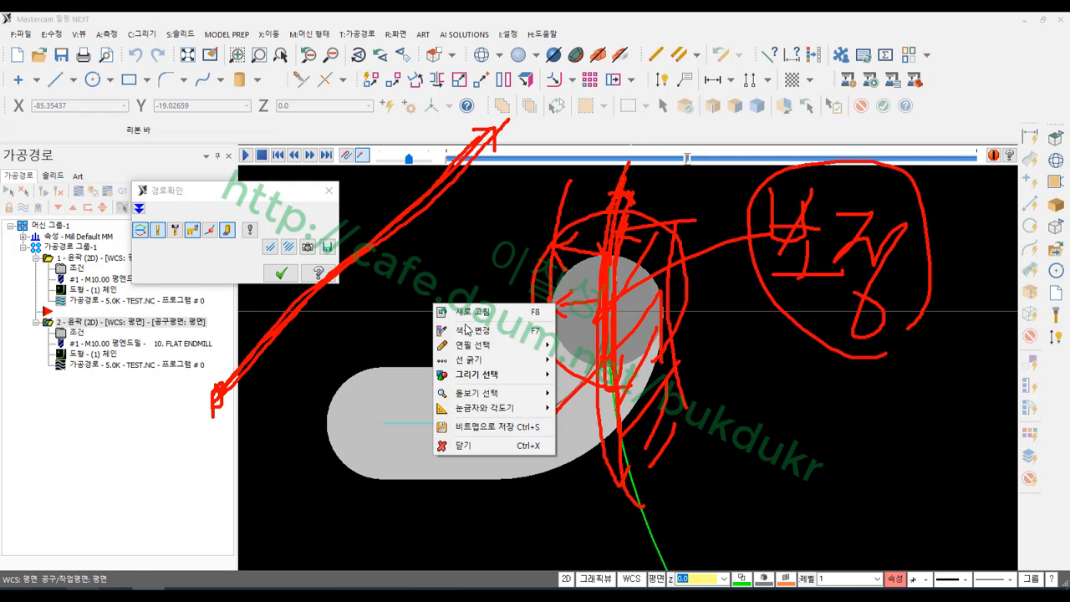
pyautogui.click(475, 447)
pyautogui.scroll(-5, 454, 485)
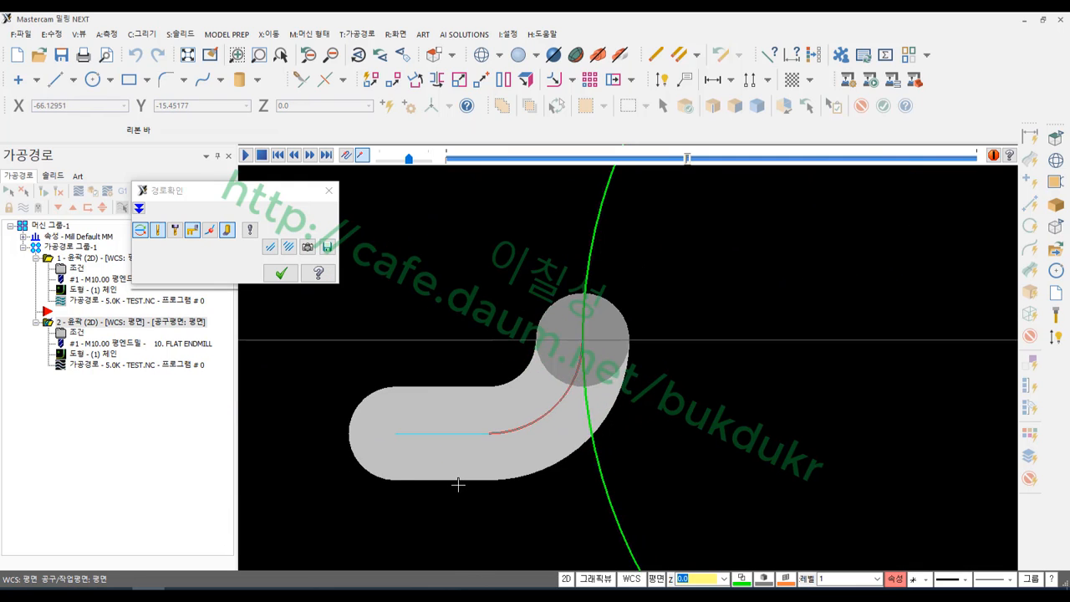
pyautogui.scroll(1, 482, 428)
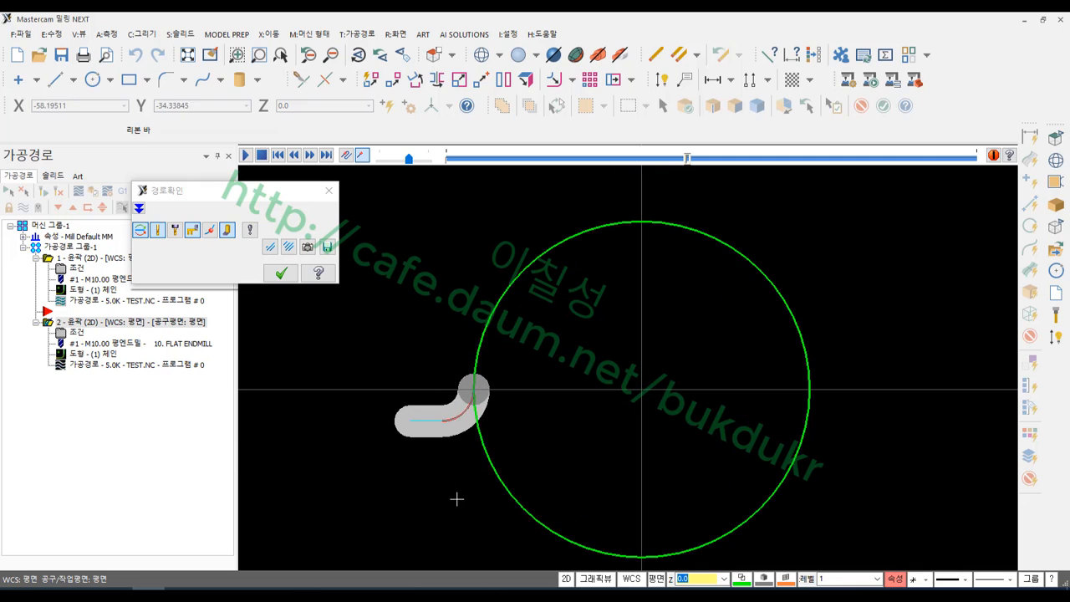
# Step: Run the second contour operation's backplot to its end, and backplot the first contour operation for comparison
pyautogui.moveTo(702, 162); pyautogui.dragTo(877, 162)
pyautogui.click(281, 273)
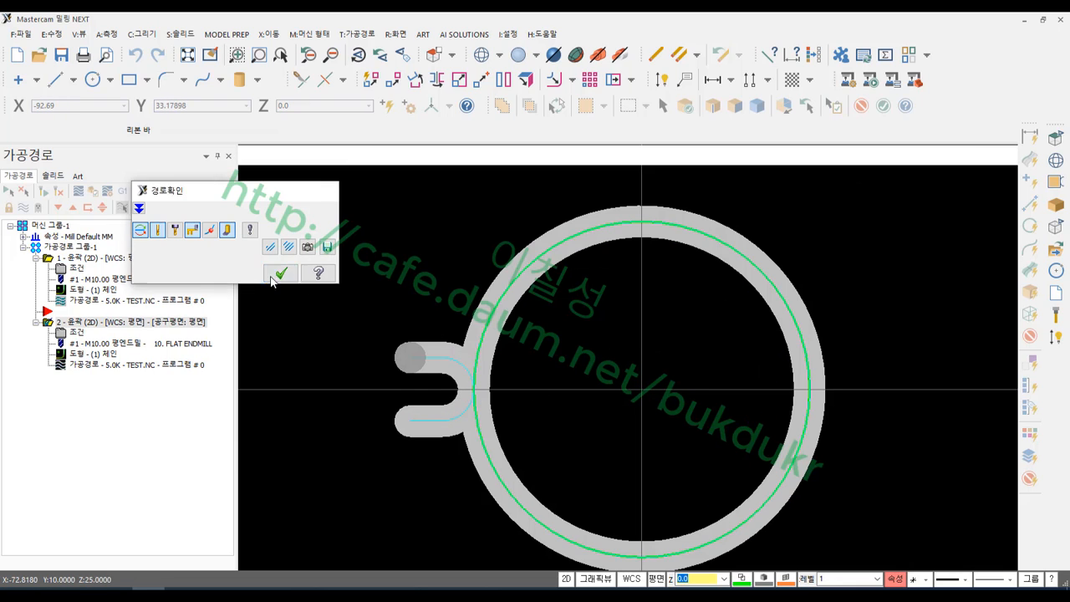
pyautogui.click(77, 190)
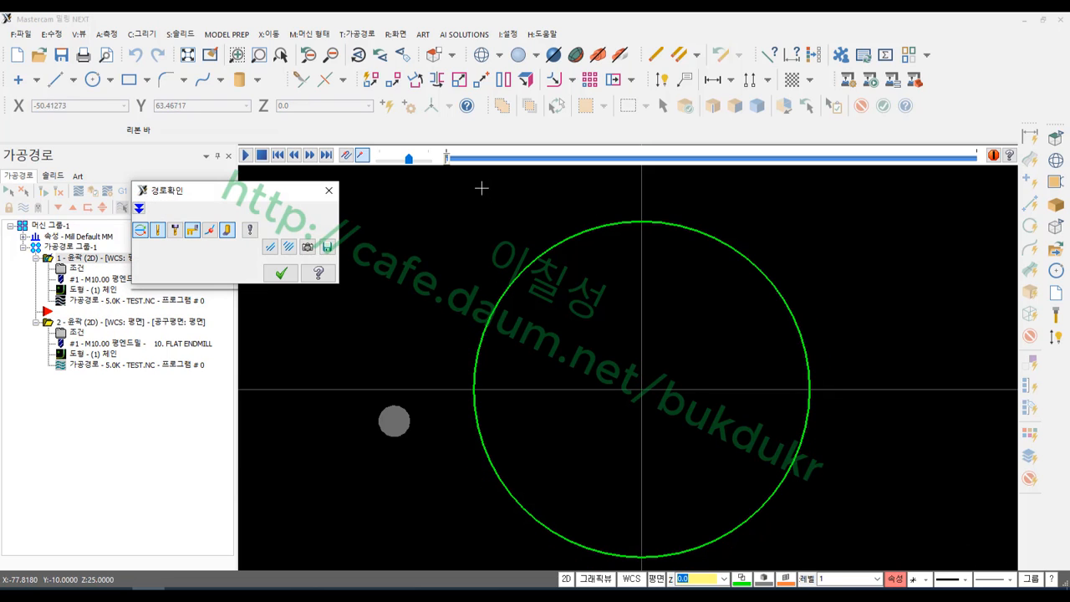
pyautogui.moveTo(544, 160); pyautogui.dragTo(828, 162)
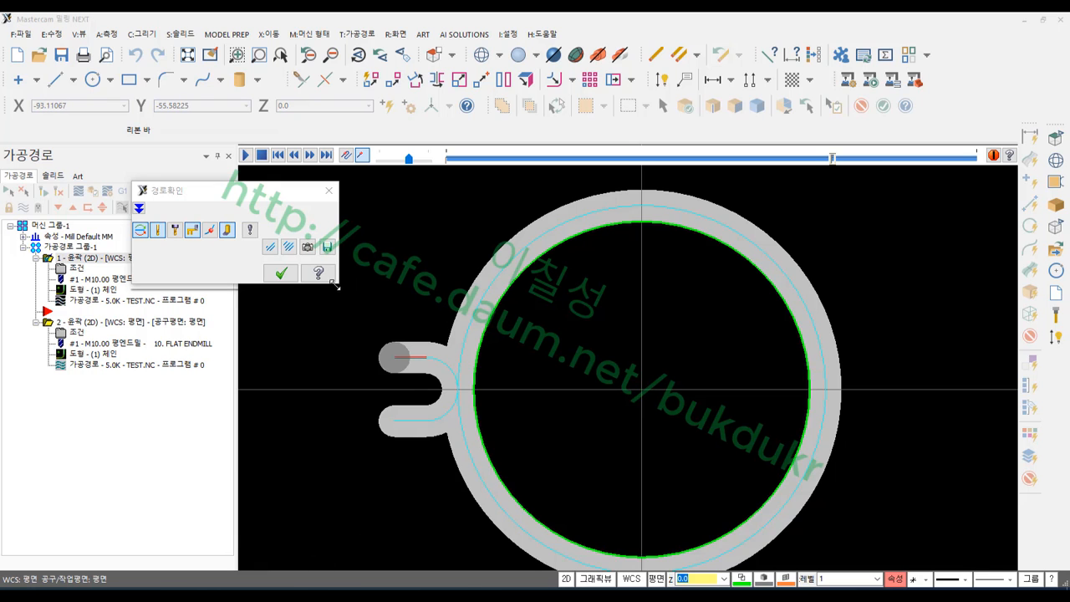
pyautogui.click(281, 272)
# Step: Review the 보정 형태 options in the first contour operation's cut parameters, and leave the parameters without changes
pyautogui.click(76, 268)
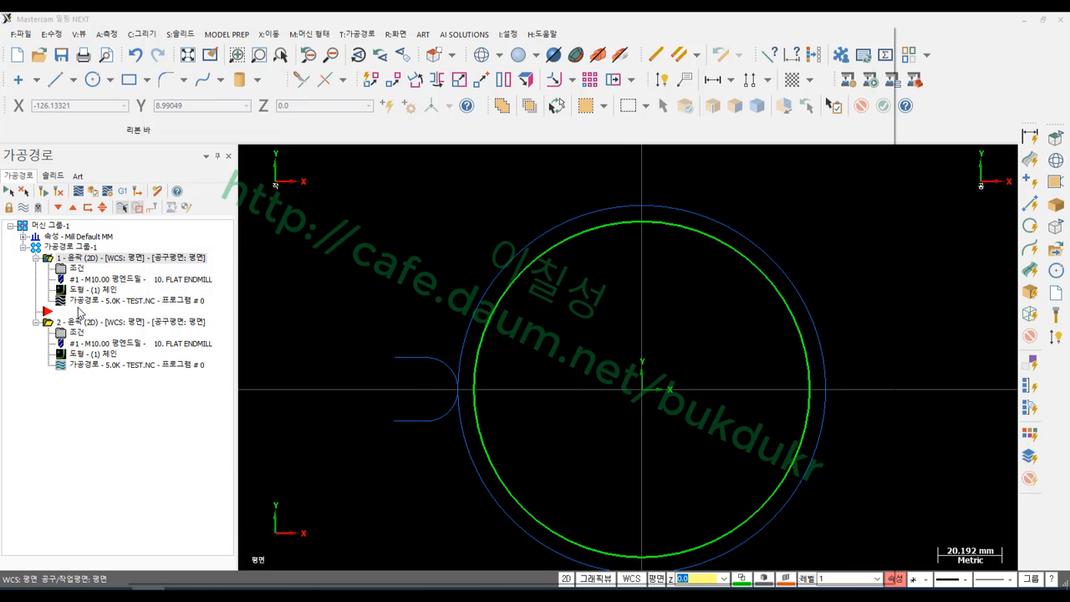
pyautogui.click(605, 115)
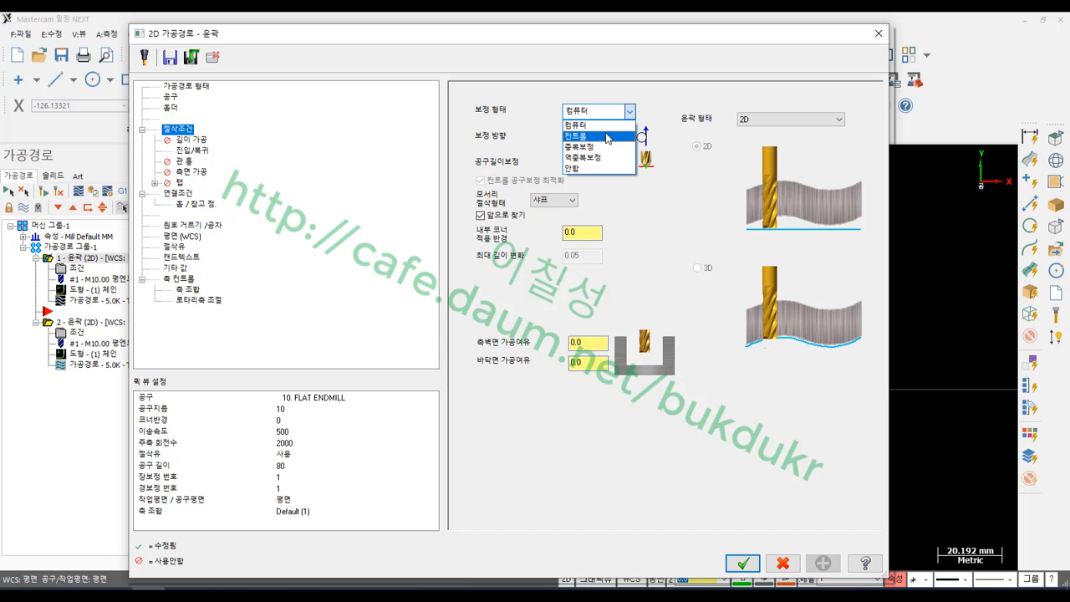
pyautogui.click(879, 36)
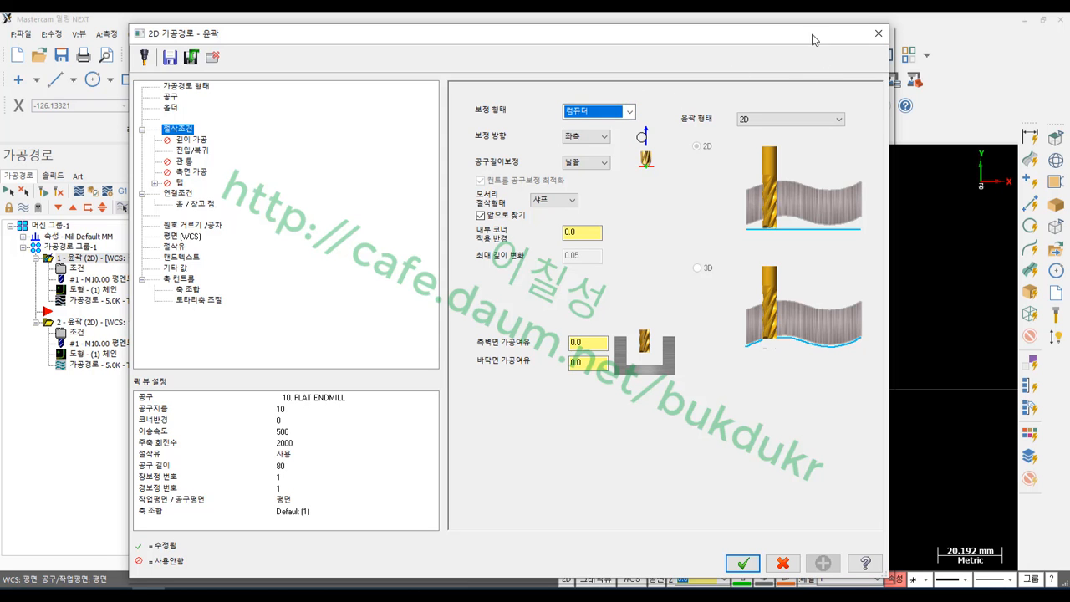
pyautogui.click(878, 34)
# Step: Set 보정 형태 to 컨트롤 for the second contour operation and regenerate its toolpath
pyautogui.click(77, 333)
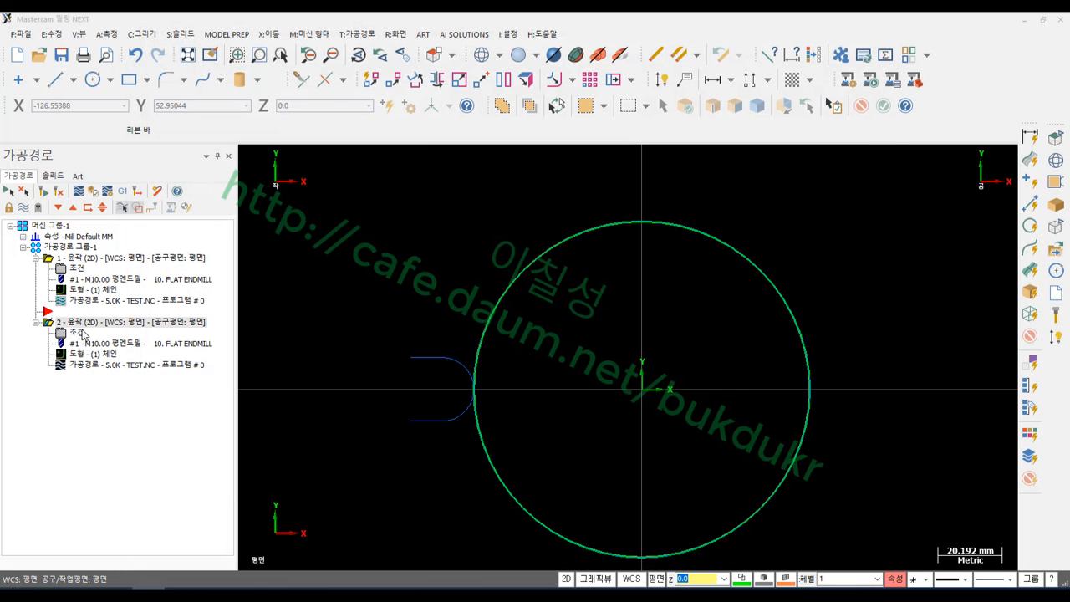
pyautogui.click(611, 114)
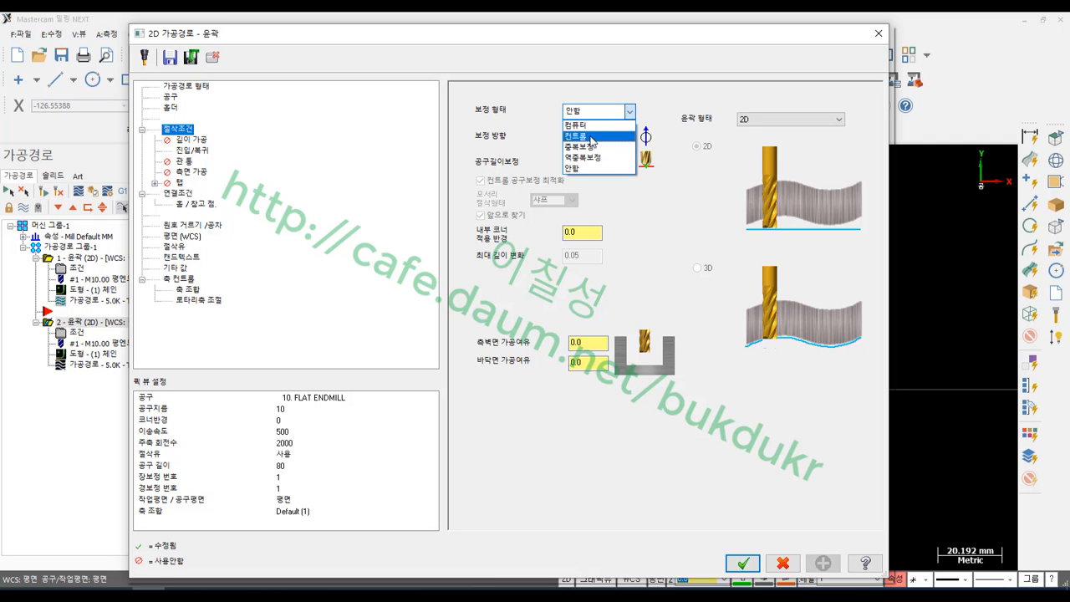
pyautogui.click(577, 136)
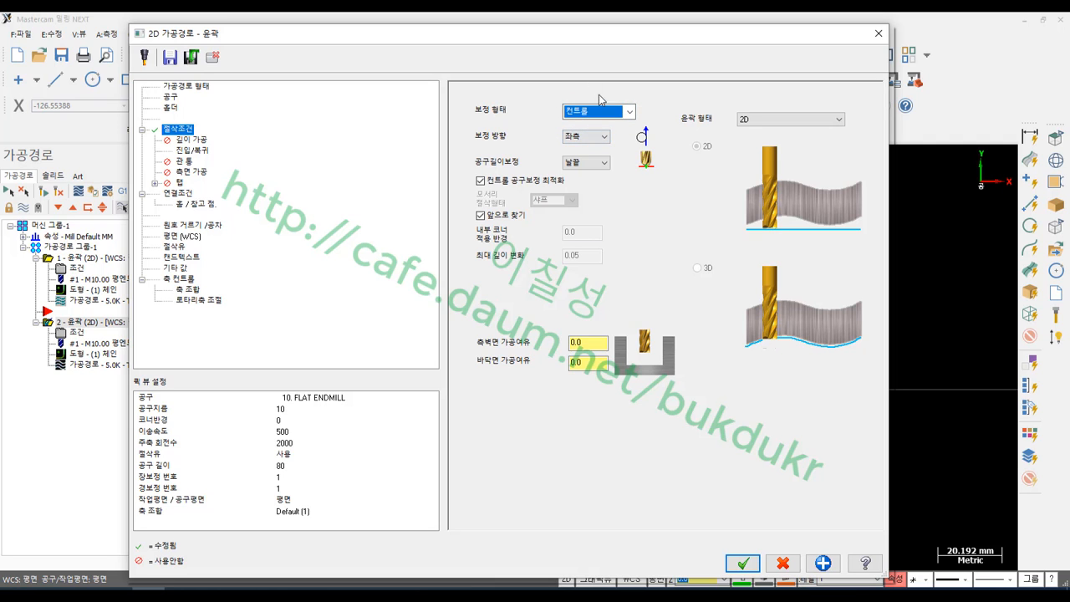
pyautogui.click(729, 556)
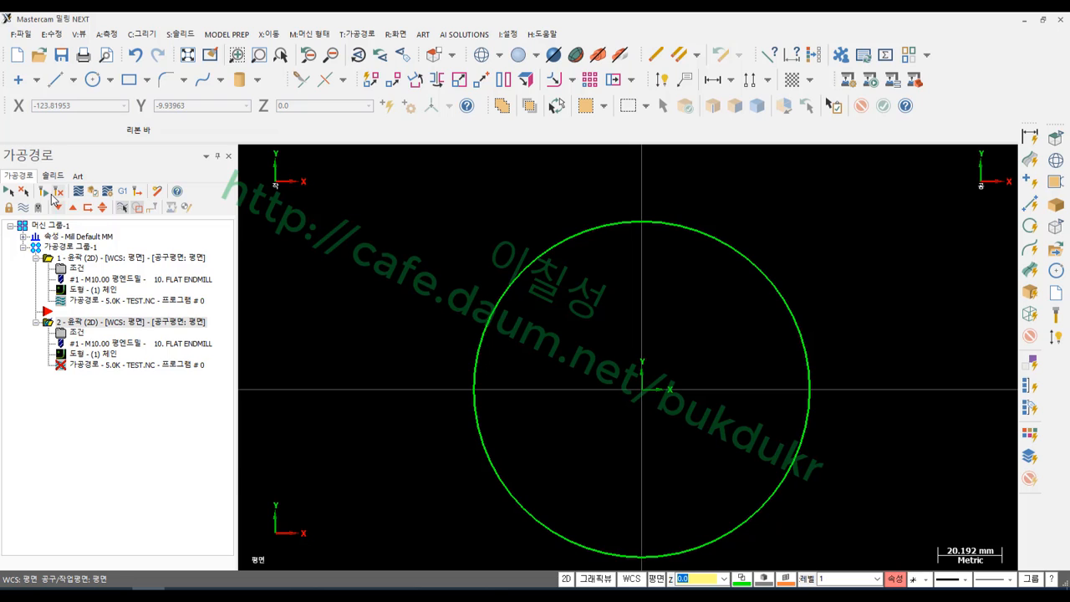
pyautogui.click(46, 193)
pyautogui.scroll(-3, 662, 373)
pyautogui.scroll(4, 549, 460)
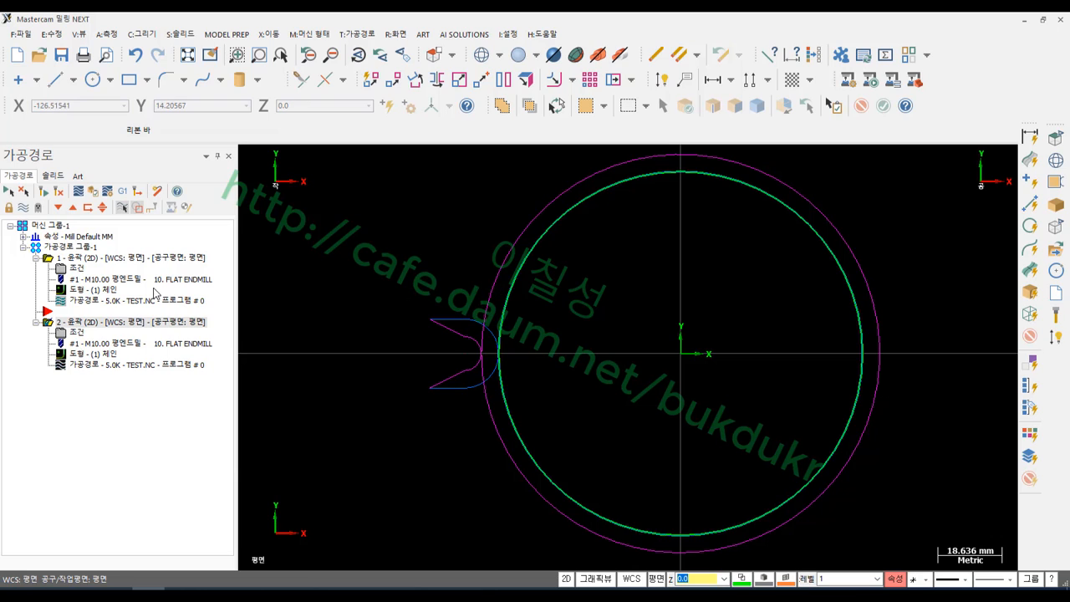
# Step: Backplot the first contour operation around the whole circle, and close the backplot
pyautogui.click(90, 259)
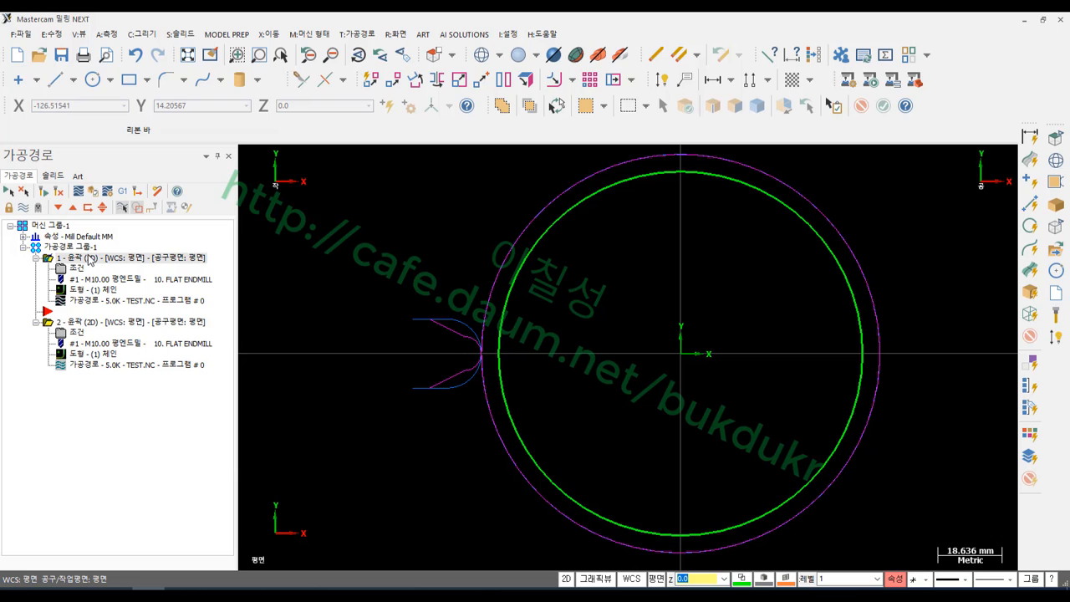
pyautogui.click(101, 303)
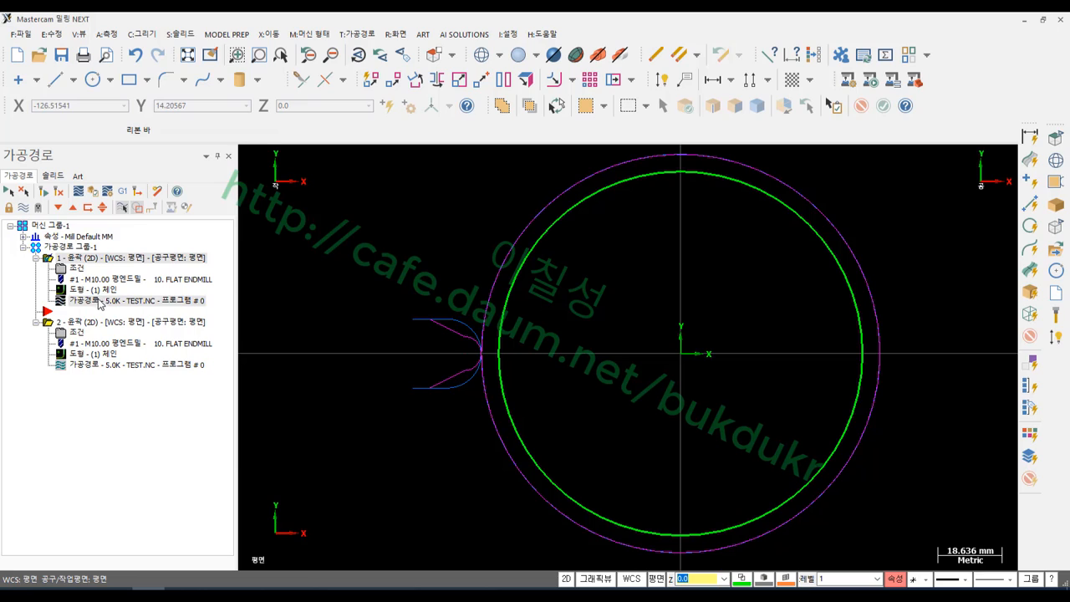
pyautogui.moveTo(643, 153); pyautogui.dragTo(928, 156)
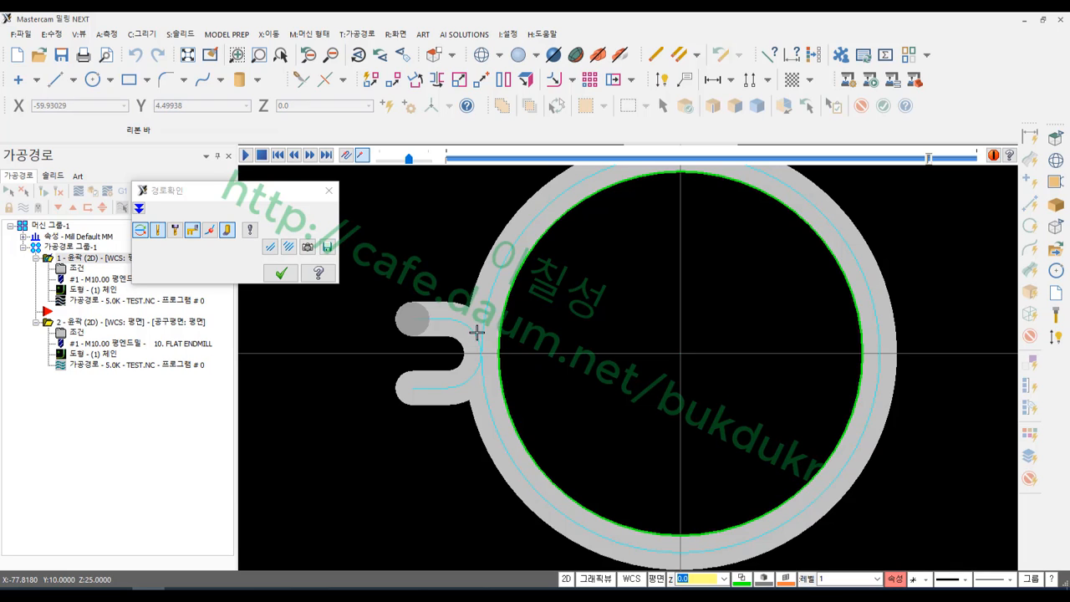
pyautogui.click(281, 274)
# Step: Backplot the second contour operation, with 컨트롤 compensation, through the full circle and its exit move
pyautogui.click(90, 322)
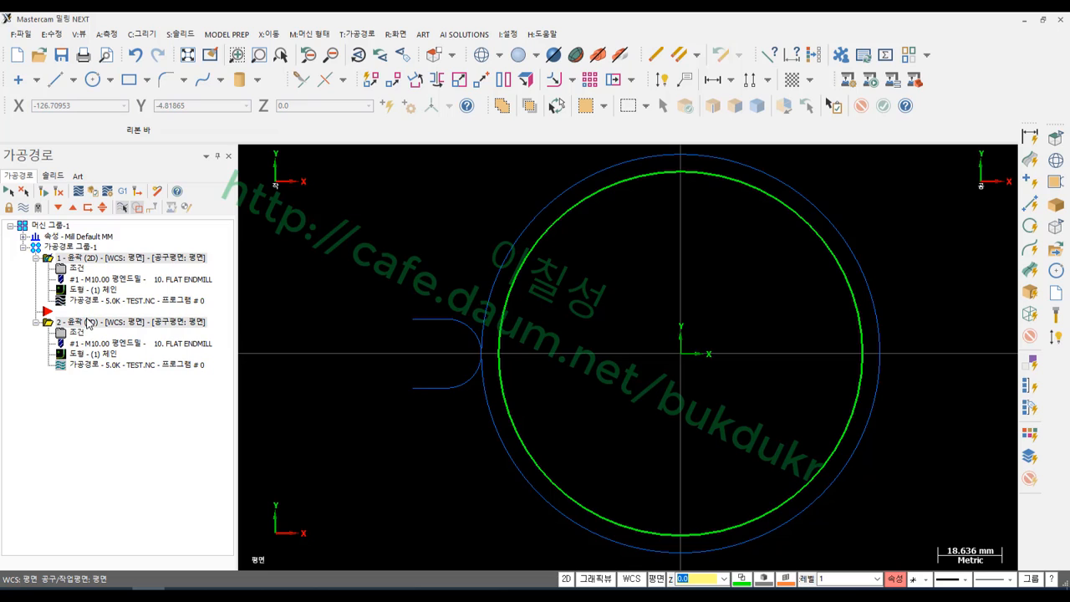
pyautogui.click(99, 365)
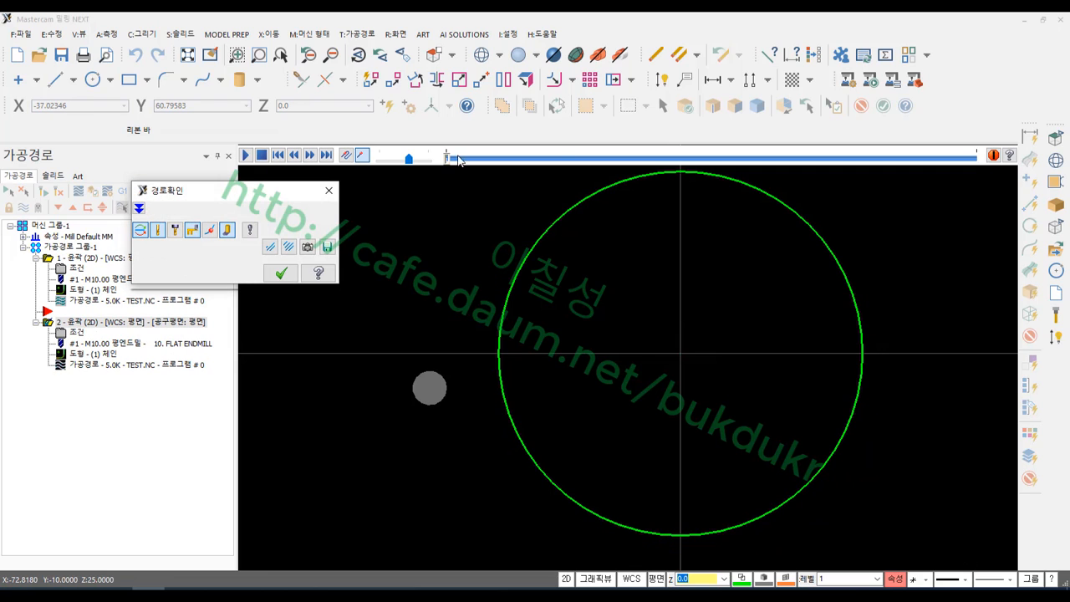
pyautogui.moveTo(447, 159); pyautogui.dragTo(928, 158)
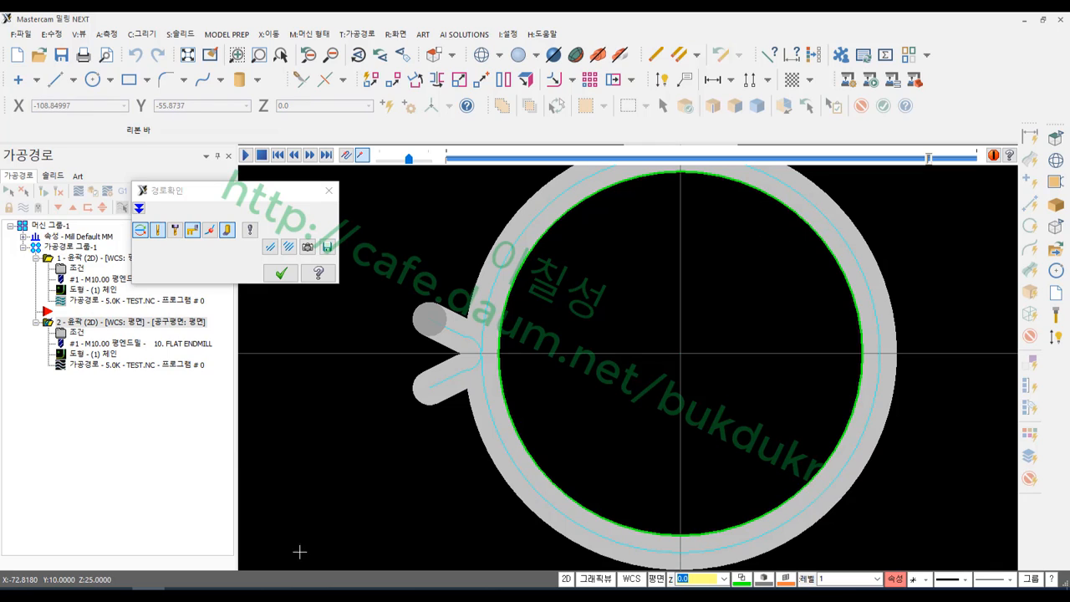
# Step: Circle the entry and exit moves in pen, and draw arrows at the tool centre path and the contour edge
pyautogui.moveTo(464, 398)
pyautogui.mouseDown()
pyautogui.moveTo(395, 313)
pyautogui.moveTo(492, 338)
pyautogui.moveTo(447, 399)
pyautogui.mouseUp()
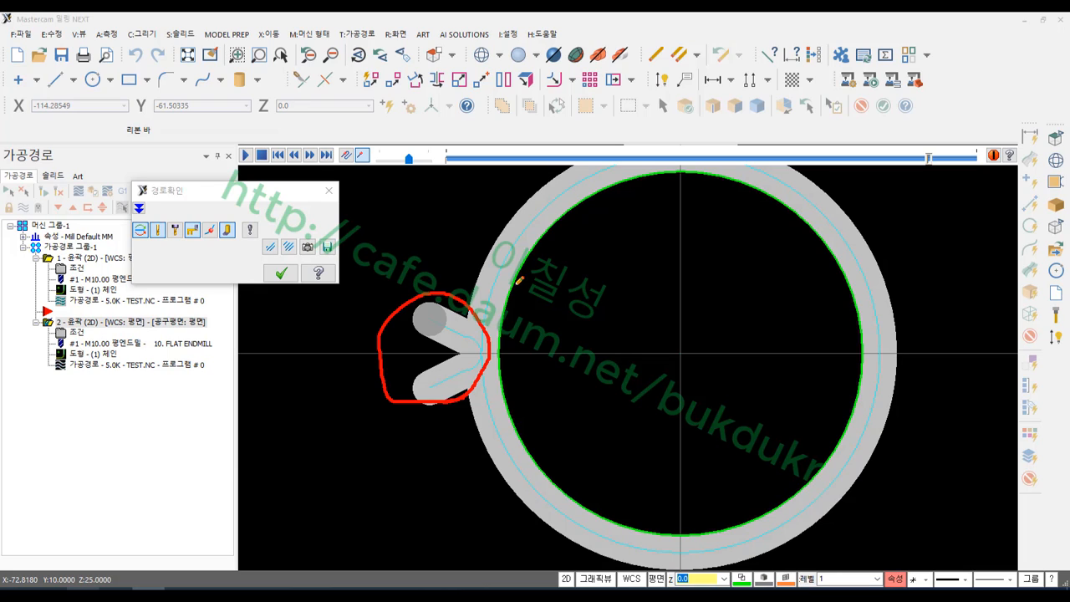
pyautogui.moveTo(514, 286); pyautogui.dragTo(617, 286)
pyautogui.moveTo(513, 281); pyautogui.dragTo(529, 293)
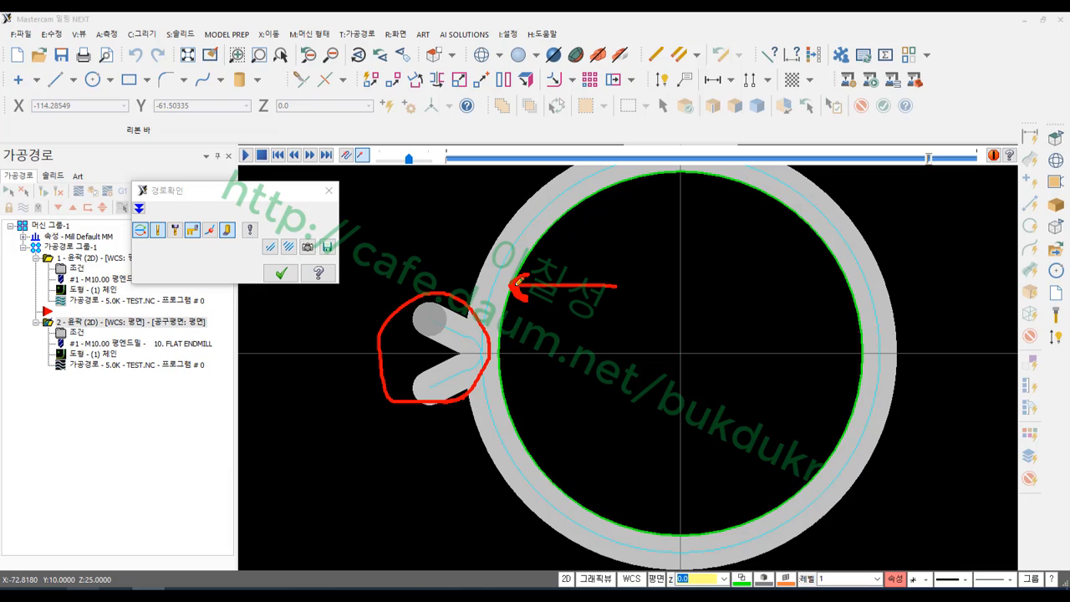
pyautogui.moveTo(497, 273); pyautogui.dragTo(509, 278)
pyautogui.moveTo(445, 204)
pyautogui.mouseDown()
pyautogui.moveTo(504, 244)
pyautogui.moveTo(474, 243)
pyautogui.mouseUp()
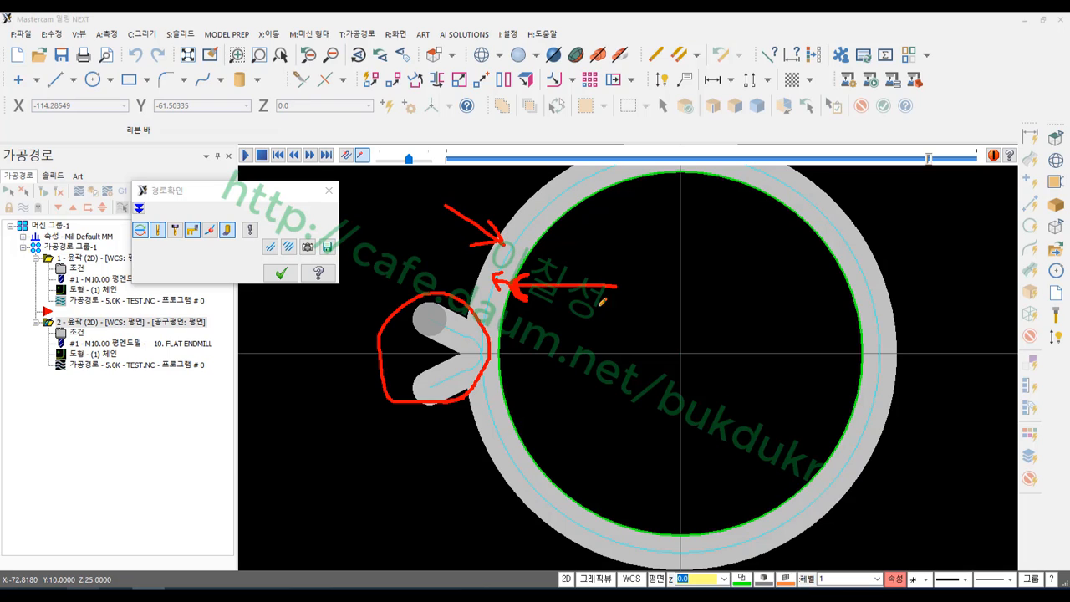
# Step: Write D01 inside the circle and G41 D01 below the entry move in pen, and box the second D01
pyautogui.moveTo(590, 326)
pyautogui.mouseDown()
pyautogui.moveTo(590, 404)
pyautogui.moveTo(625, 364)
pyautogui.moveTo(595, 393)
pyautogui.mouseUp()
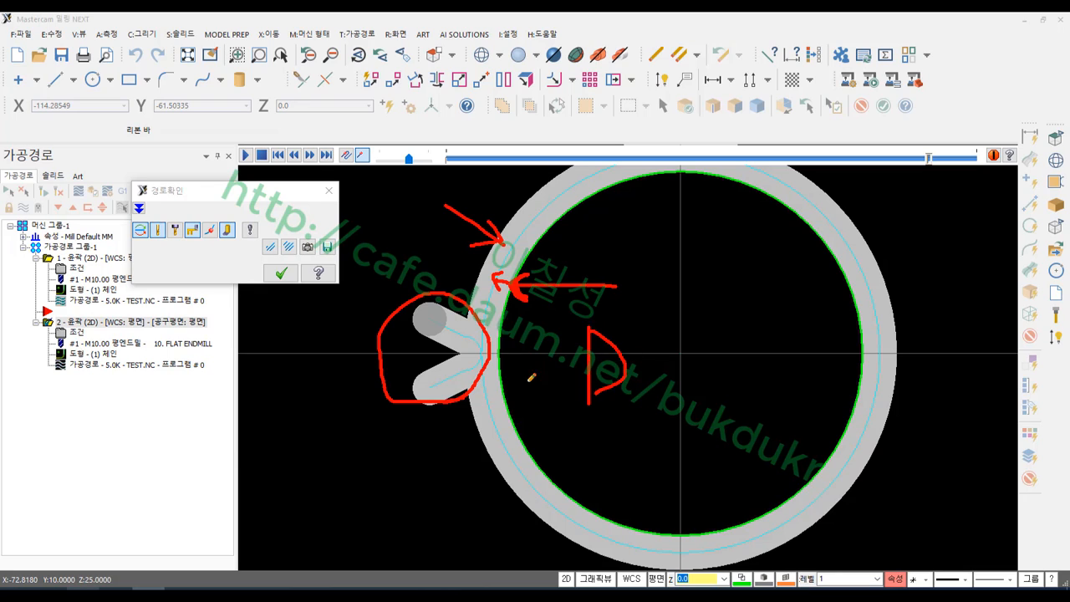
pyautogui.moveTo(657, 356); pyautogui.dragTo(688, 392)
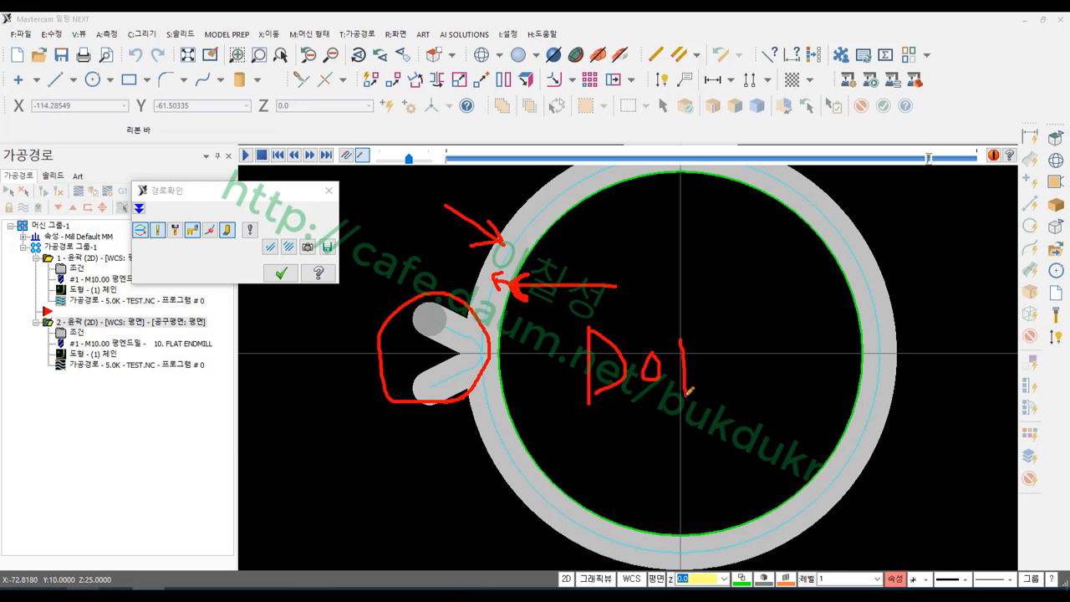
pyautogui.moveTo(314, 462)
pyautogui.mouseDown()
pyautogui.moveTo(281, 470)
pyautogui.moveTo(314, 495)
pyautogui.moveTo(398, 502)
pyautogui.moveTo(376, 531)
pyautogui.mouseUp()
pyautogui.moveTo(409, 470); pyautogui.dragTo(407, 532)
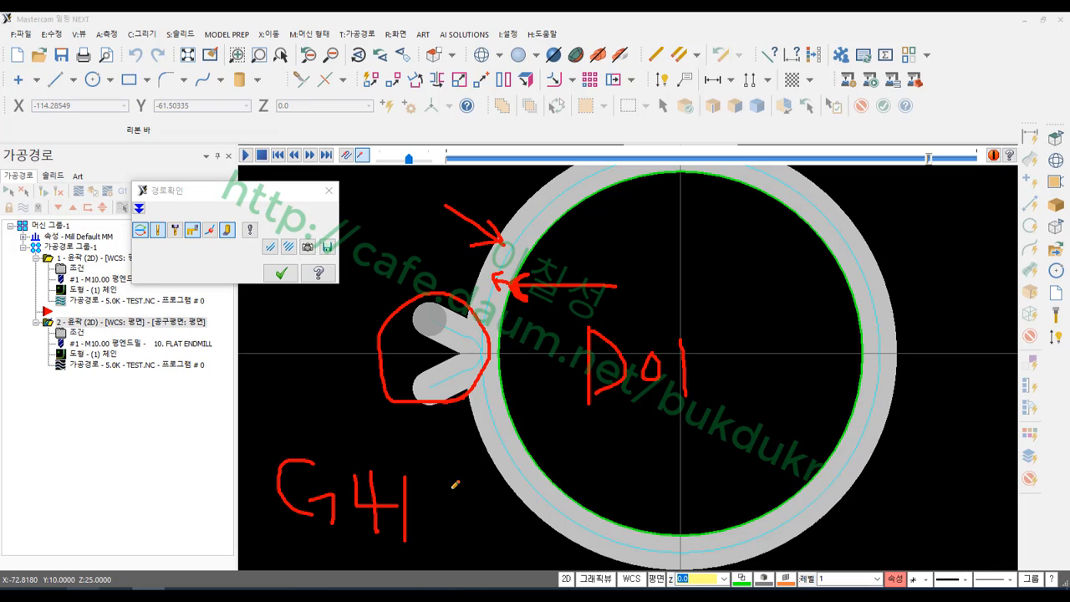
pyautogui.moveTo(456, 481); pyautogui.dragTo(459, 554)
pyautogui.moveTo(456, 482)
pyautogui.mouseDown()
pyautogui.moveTo(495, 502)
pyautogui.moveTo(459, 554)
pyautogui.mouseUp()
pyautogui.moveTo(510, 496)
pyautogui.mouseDown()
pyautogui.moveTo(503, 522)
pyautogui.moveTo(513, 498)
pyautogui.mouseUp()
pyautogui.moveTo(541, 492); pyautogui.dragTo(542, 536)
pyautogui.moveTo(544, 542)
pyautogui.mouseDown()
pyautogui.moveTo(458, 556)
pyautogui.moveTo(485, 460)
pyautogui.moveTo(544, 540)
pyautogui.mouseUp()
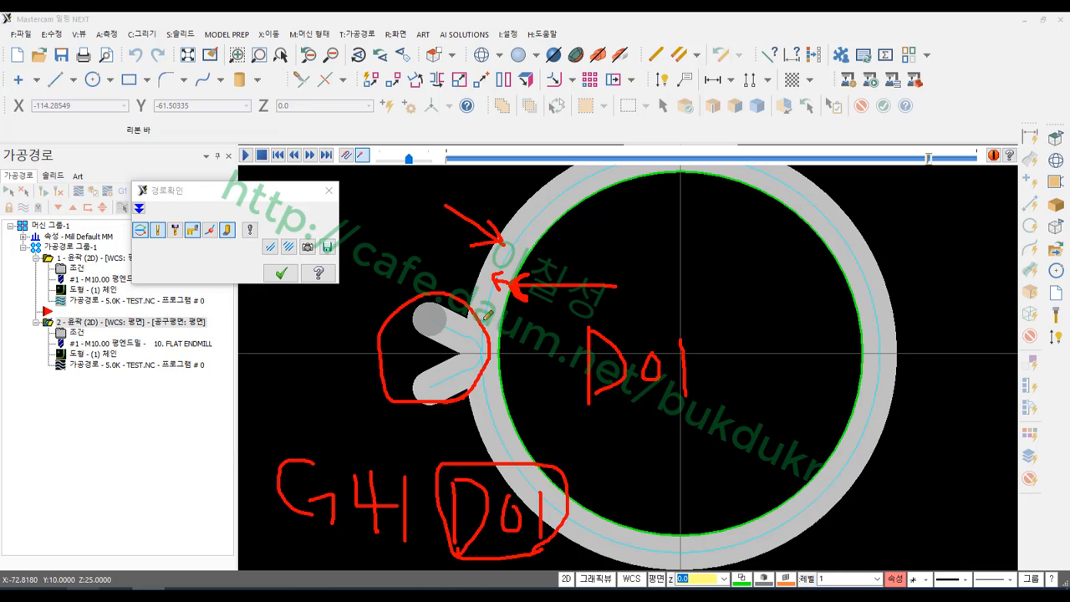
# Step: Mark the path at the entry point, underline and circle the boxed D01, point a 0 at it, and clear the annotations
pyautogui.moveTo(491, 303); pyautogui.dragTo(484, 374)
pyautogui.moveTo(450, 548); pyautogui.dragTo(558, 548)
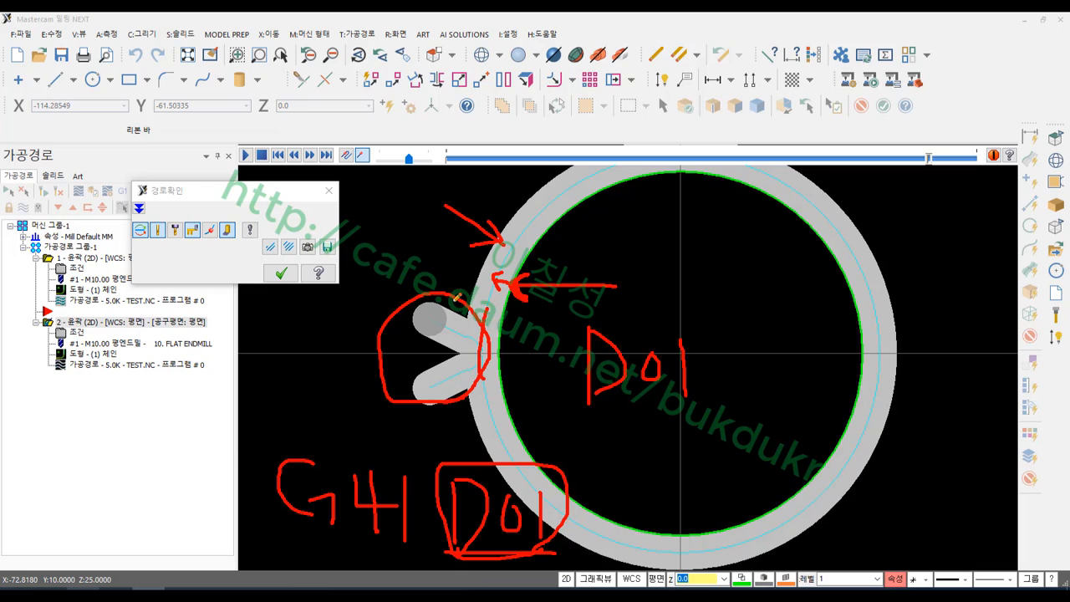
pyautogui.moveTo(559, 499)
pyautogui.mouseDown()
pyautogui.moveTo(497, 559)
pyautogui.moveTo(454, 470)
pyautogui.moveTo(560, 505)
pyautogui.moveTo(508, 547)
pyautogui.mouseUp()
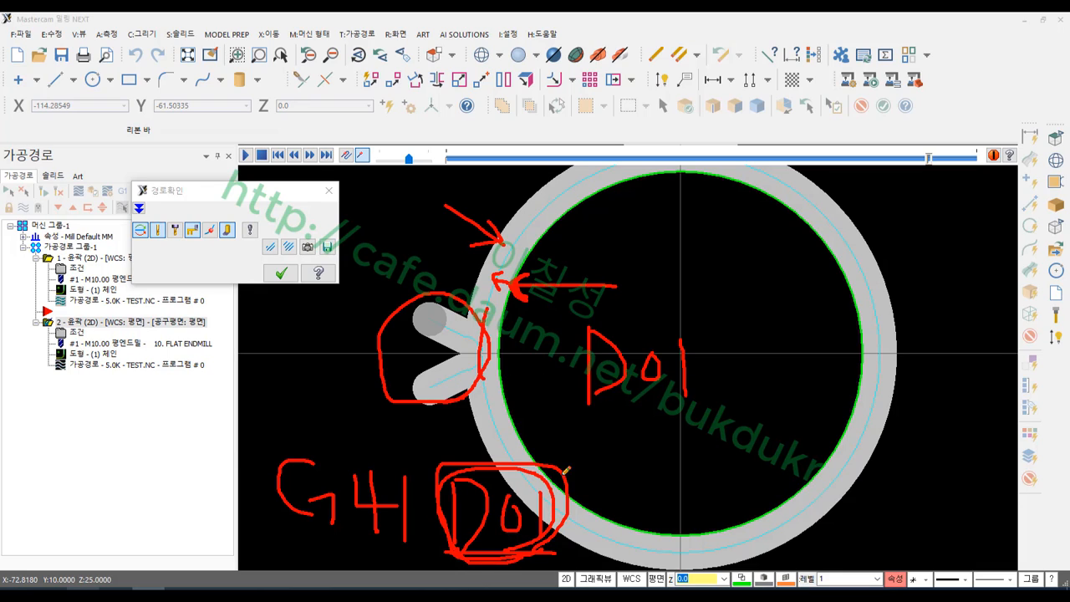
pyautogui.moveTo(623, 445)
pyautogui.mouseDown()
pyautogui.moveTo(571, 475)
pyautogui.moveTo(590, 469)
pyautogui.mouseUp()
pyautogui.moveTo(454, 521)
pyautogui.mouseDown()
pyautogui.moveTo(556, 475)
pyautogui.moveTo(462, 539)
pyautogui.moveTo(457, 502)
pyautogui.mouseUp()
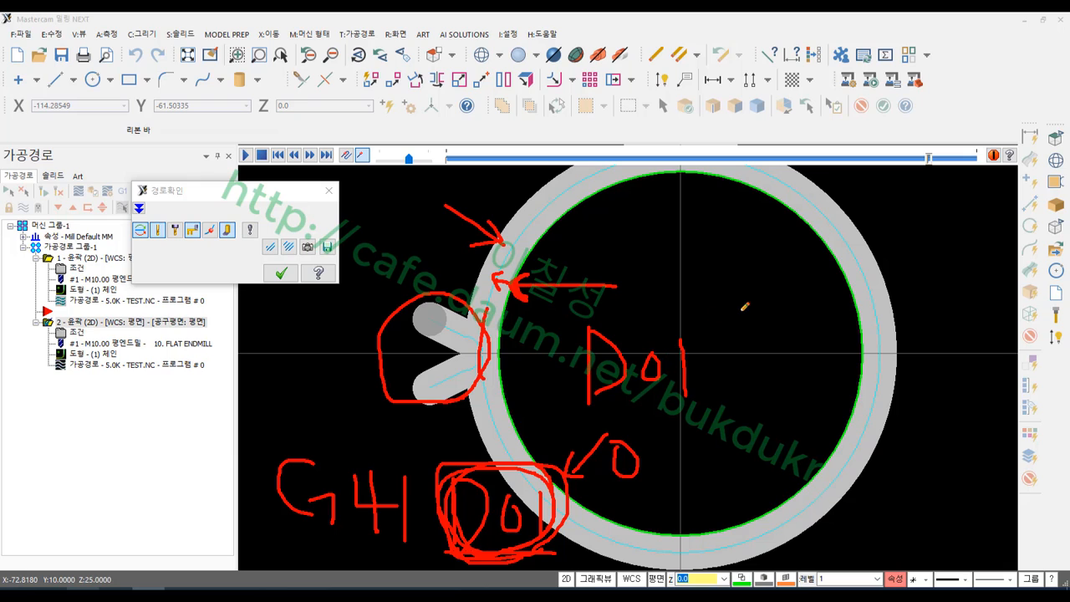
pyautogui.rightClick(766, 274)
pyautogui.click(796, 420)
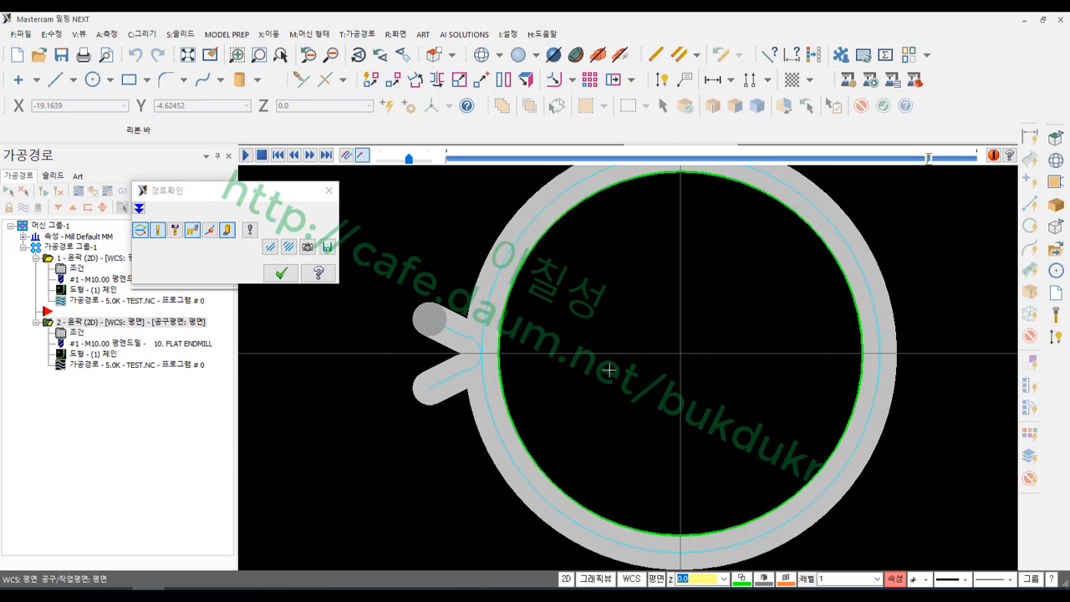
# Step: Turn off 컨트롤 공구보정 구분표시 in the backplot options, and close the backplot of the second operation
pyautogui.click(250, 229)
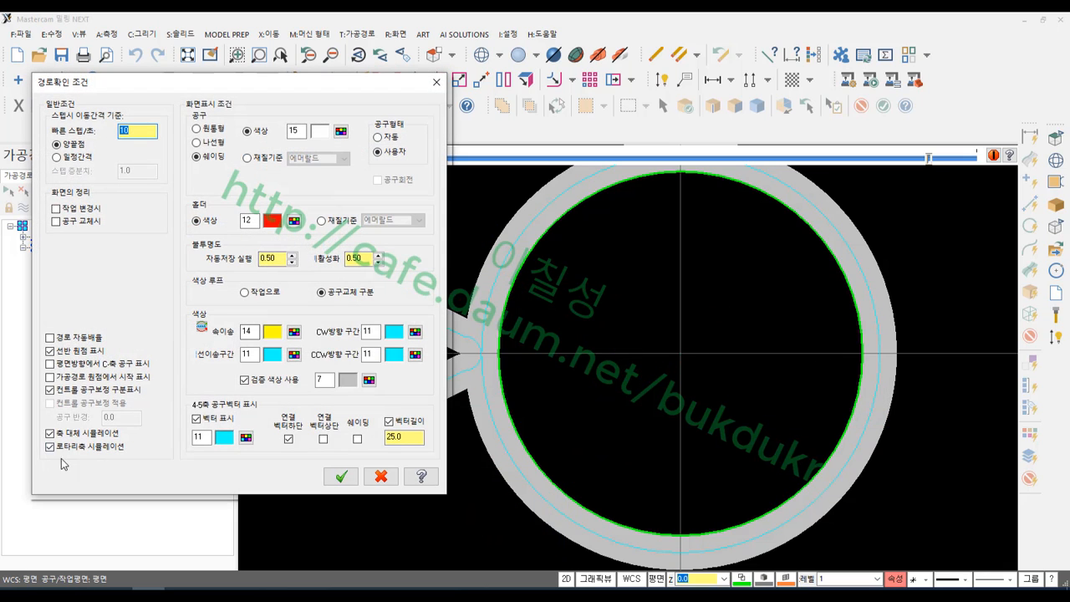
pyautogui.click(51, 391)
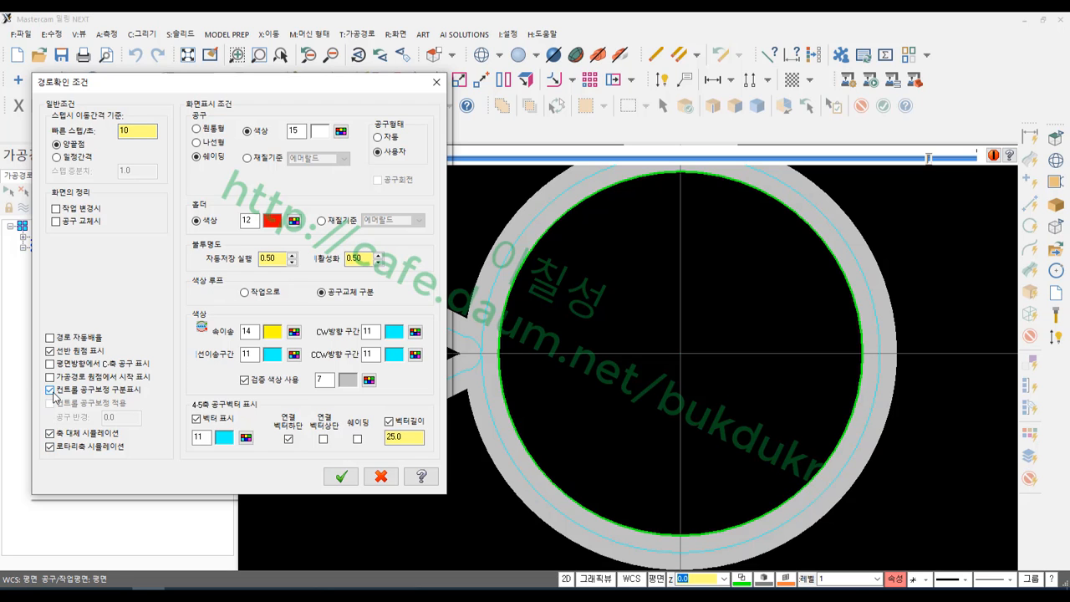
pyautogui.click(50, 391)
pyautogui.click(341, 476)
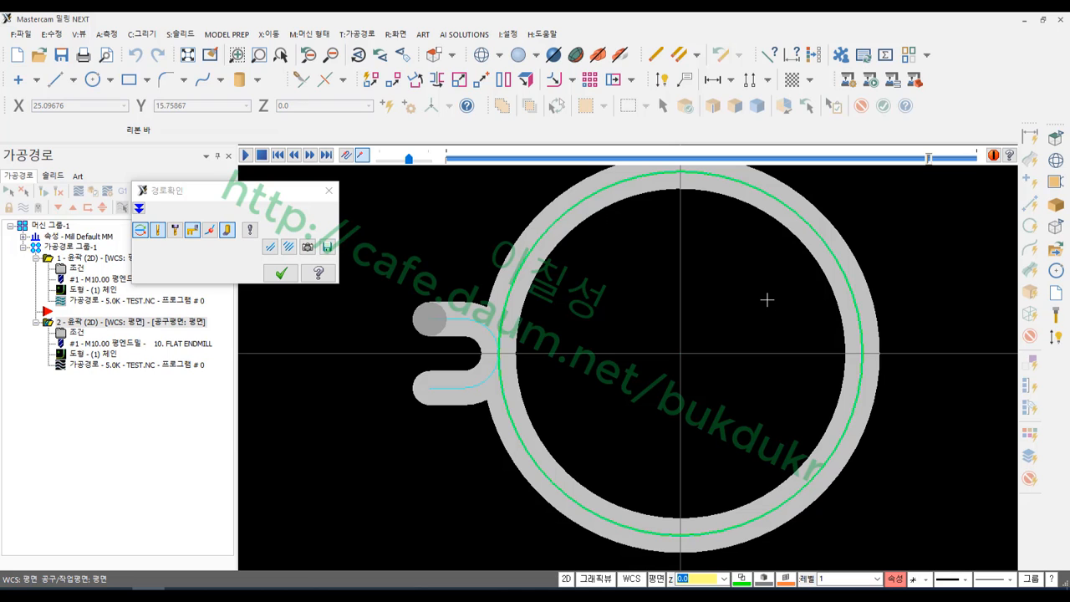
pyautogui.click(281, 272)
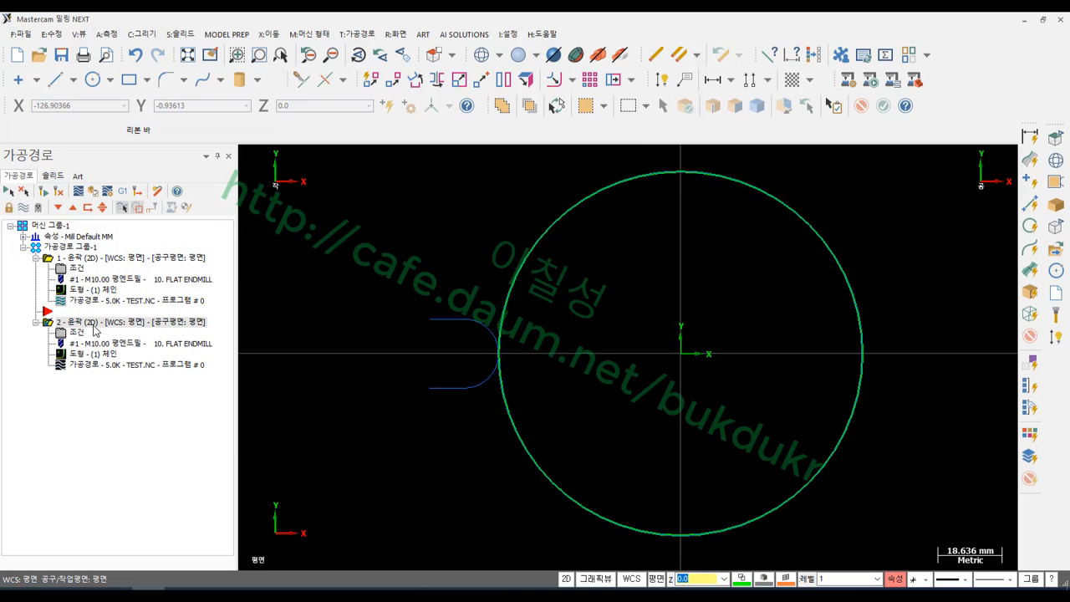
# Step: Duplicate the second contour operation below itself, and regenerate the copy with its 보정 형태 set to 안함
pyautogui.moveTo(90, 327); pyautogui.dragTo(100, 429, button='right')
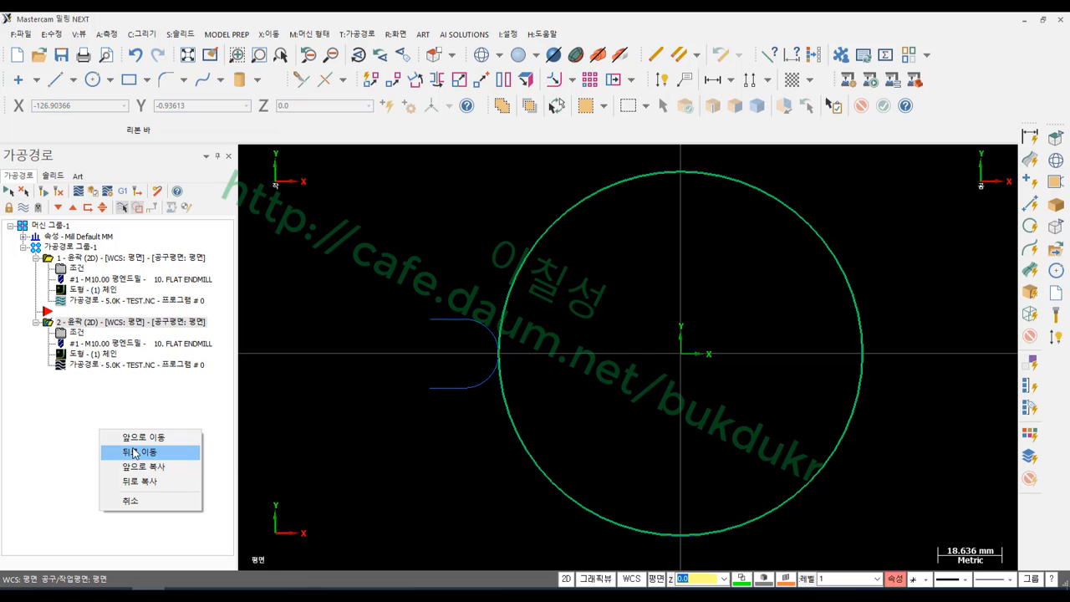
pyautogui.click(143, 488)
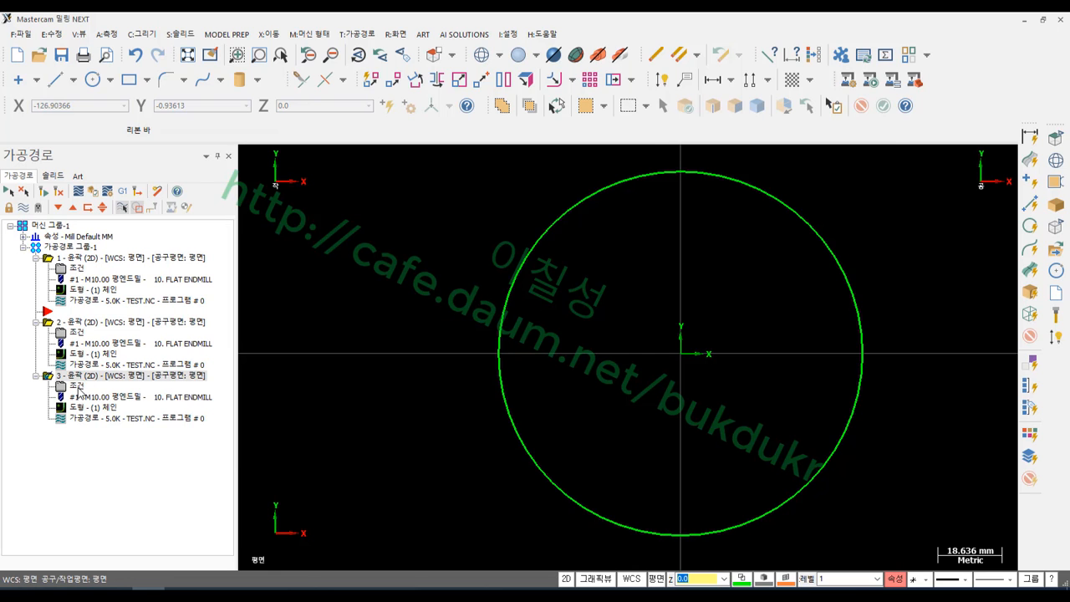
pyautogui.click(79, 387)
pyautogui.click(598, 112)
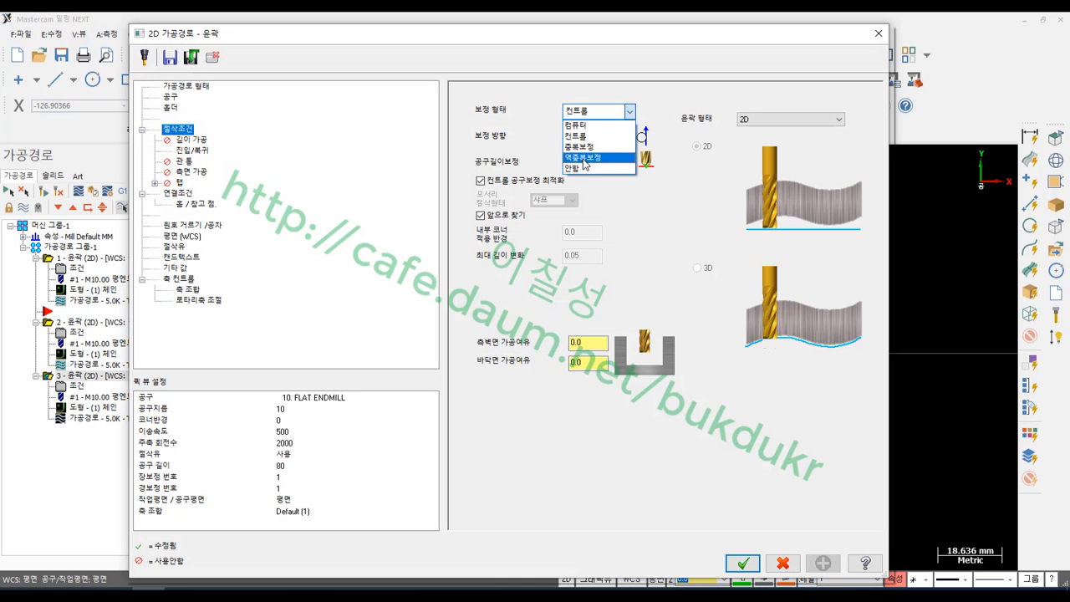
pyautogui.click(586, 171)
pyautogui.click(742, 563)
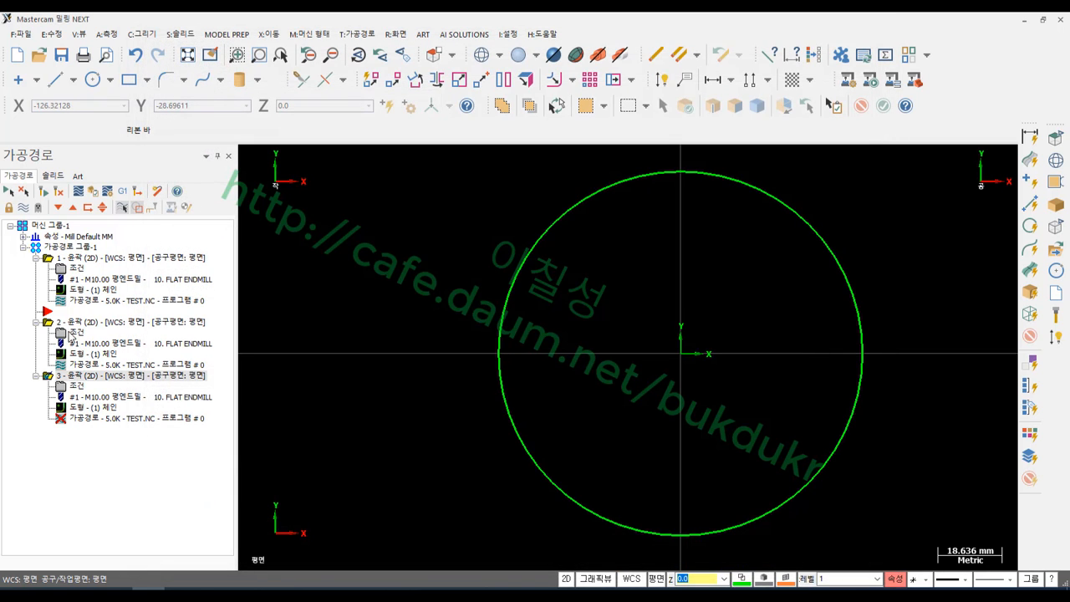
pyautogui.click(48, 193)
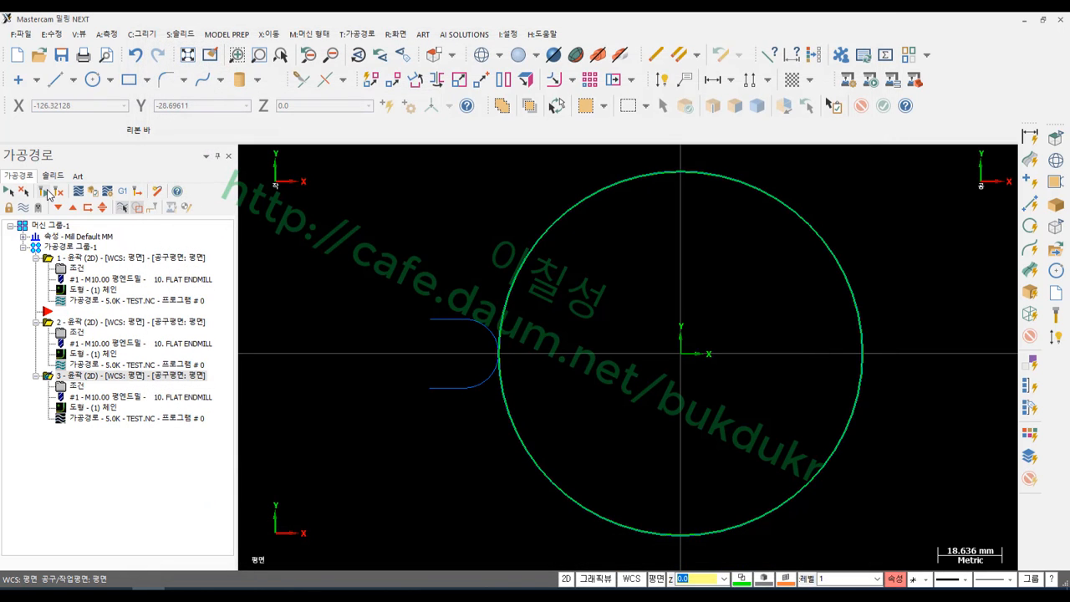
# Step: Backplot the tool motion of the third contour operation and of the second one, closing each backplot
pyautogui.click(86, 420)
pyautogui.moveTo(449, 160); pyautogui.dragTo(656, 161)
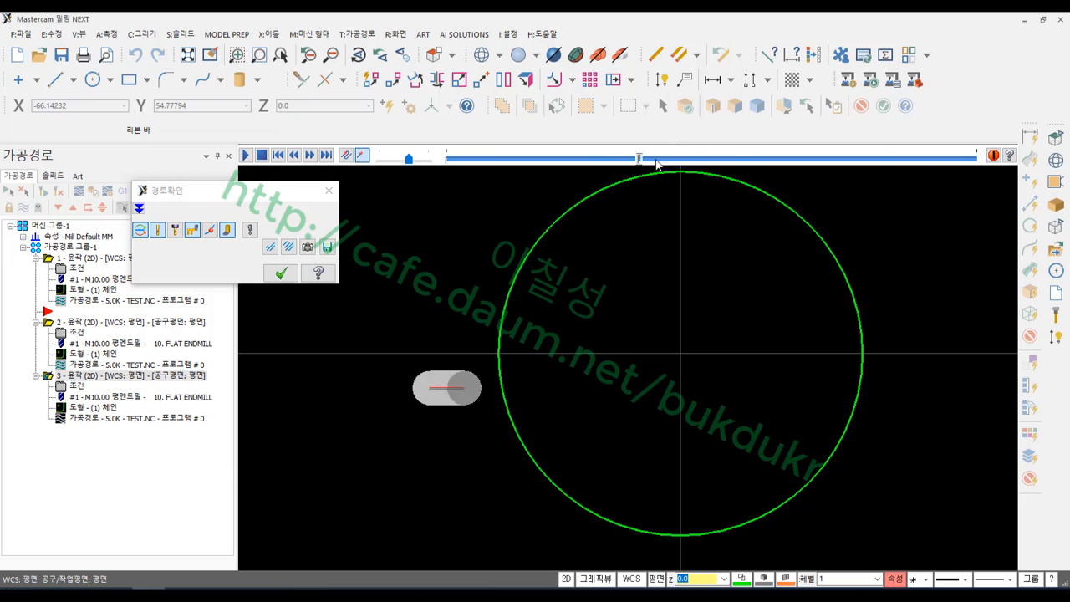
pyautogui.click(281, 272)
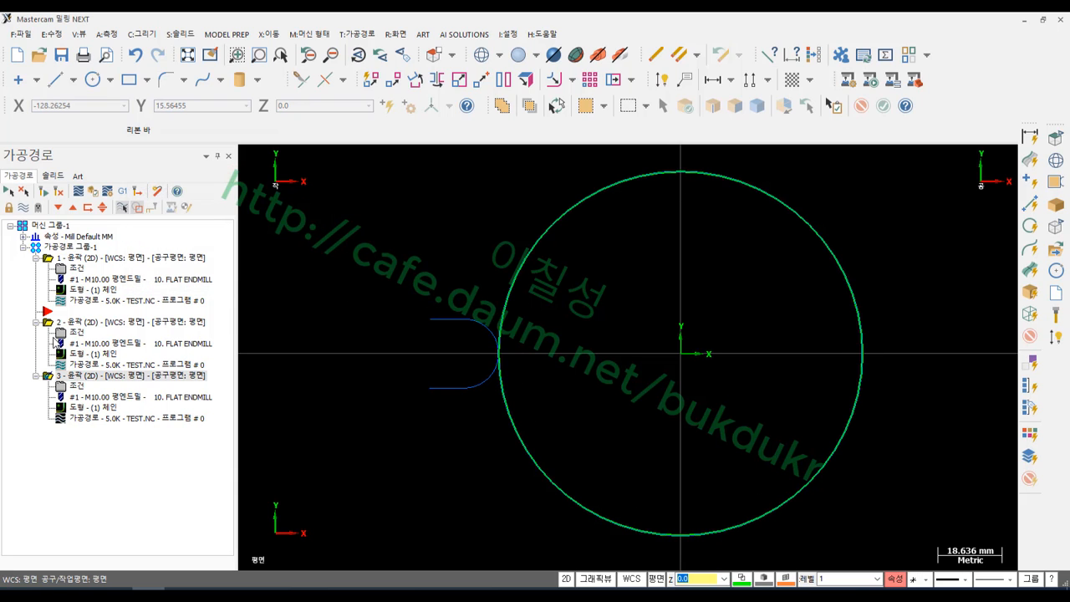
pyautogui.click(74, 323)
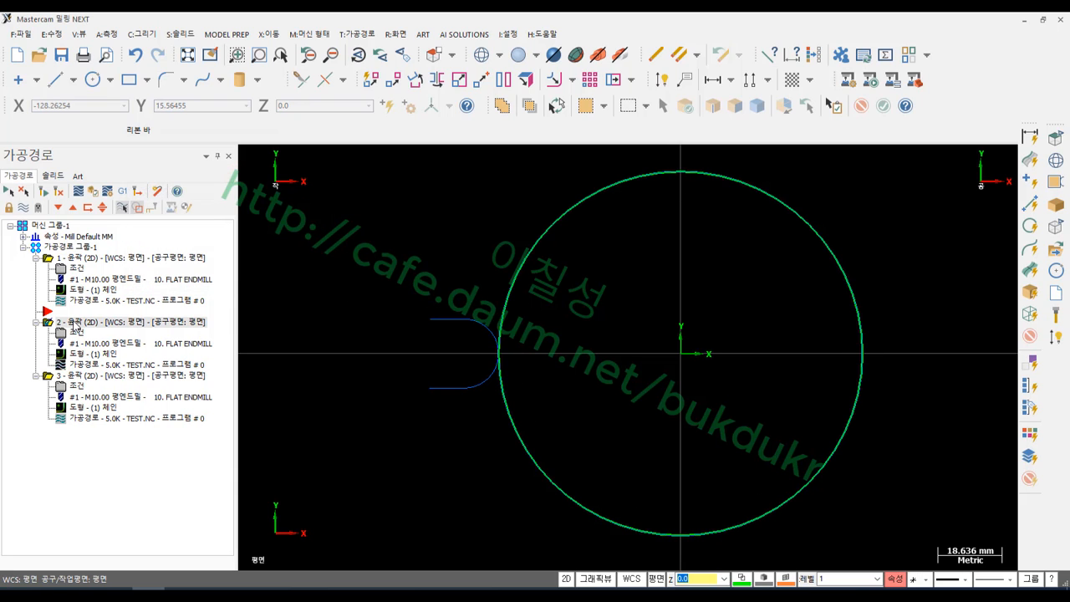
pyautogui.click(96, 365)
pyautogui.moveTo(448, 160); pyautogui.dragTo(833, 160)
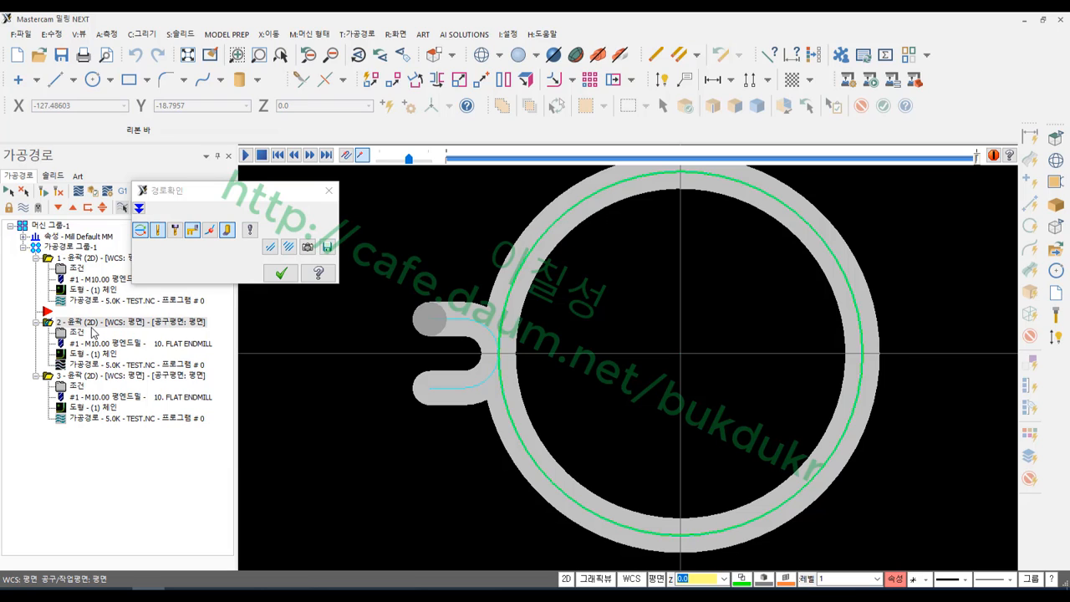
pyautogui.click(281, 272)
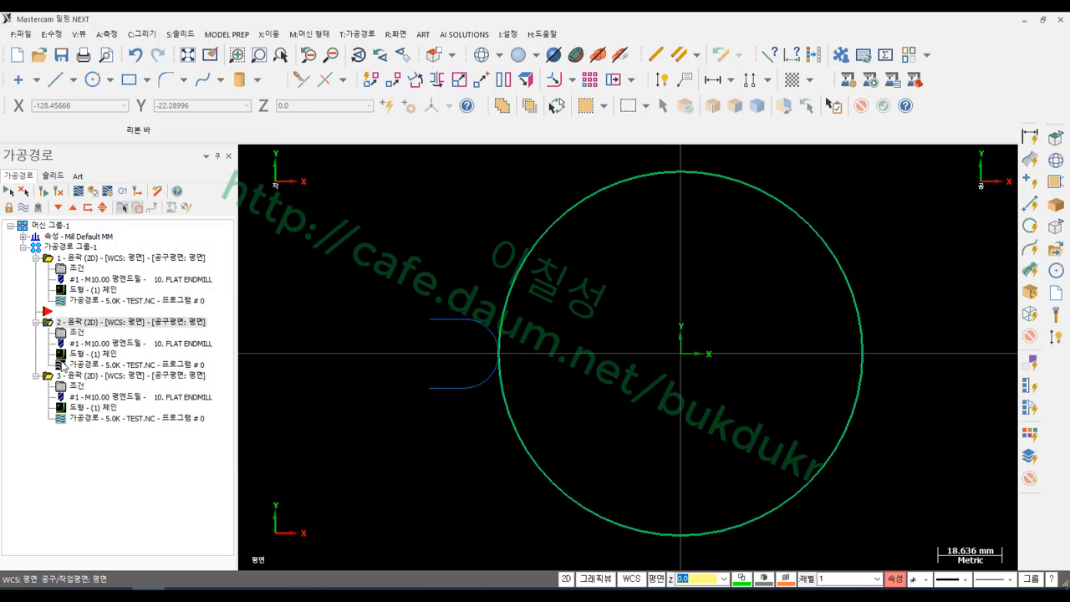
# Step: Post the second contour operation over TEST.NC, reload the file in CIMCO Edit, and return to Mastercam
pyautogui.click(123, 191)
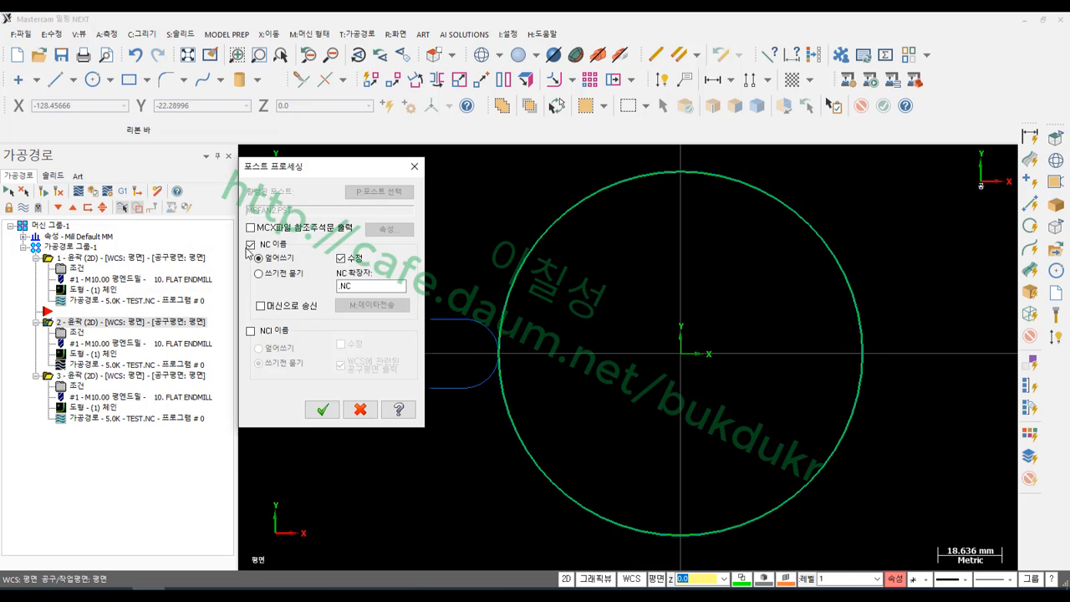
pyautogui.click(323, 409)
pyautogui.click(584, 335)
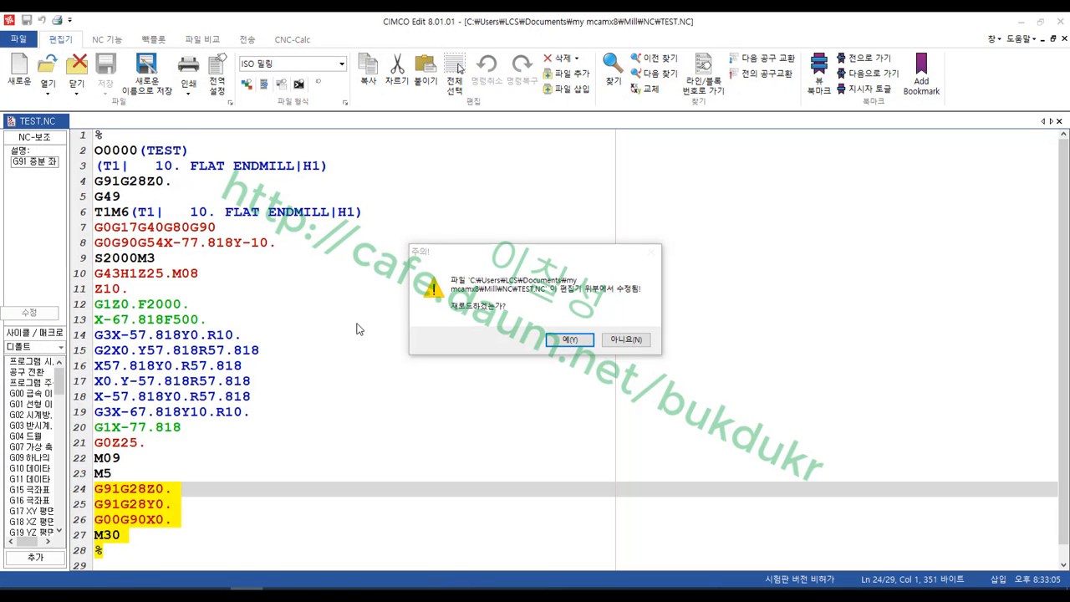
pyautogui.press('Return')
pyautogui.click(358, 333)
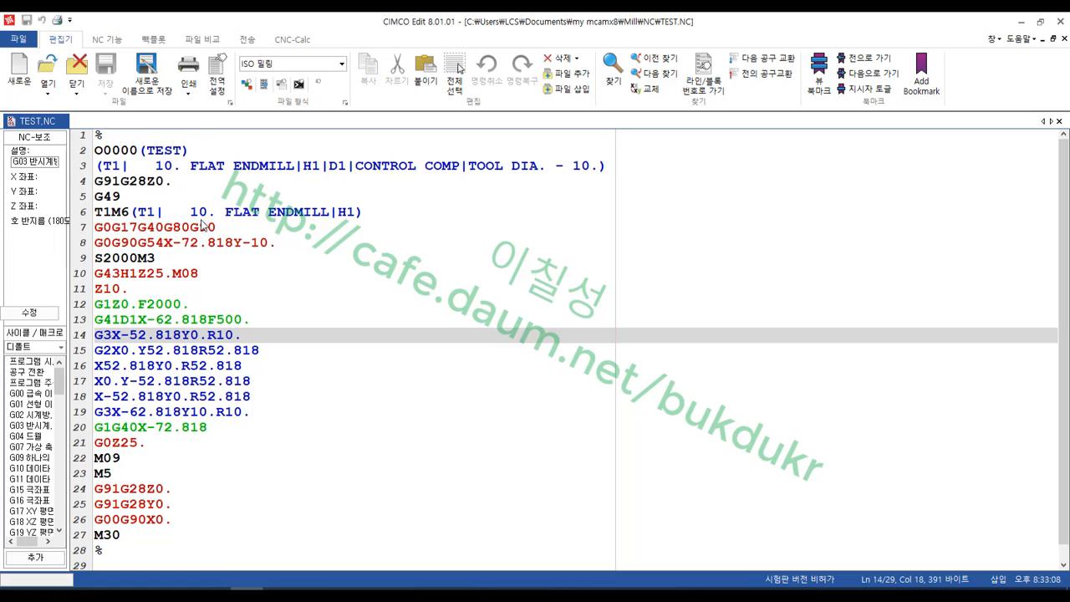
pyautogui.click(1021, 23)
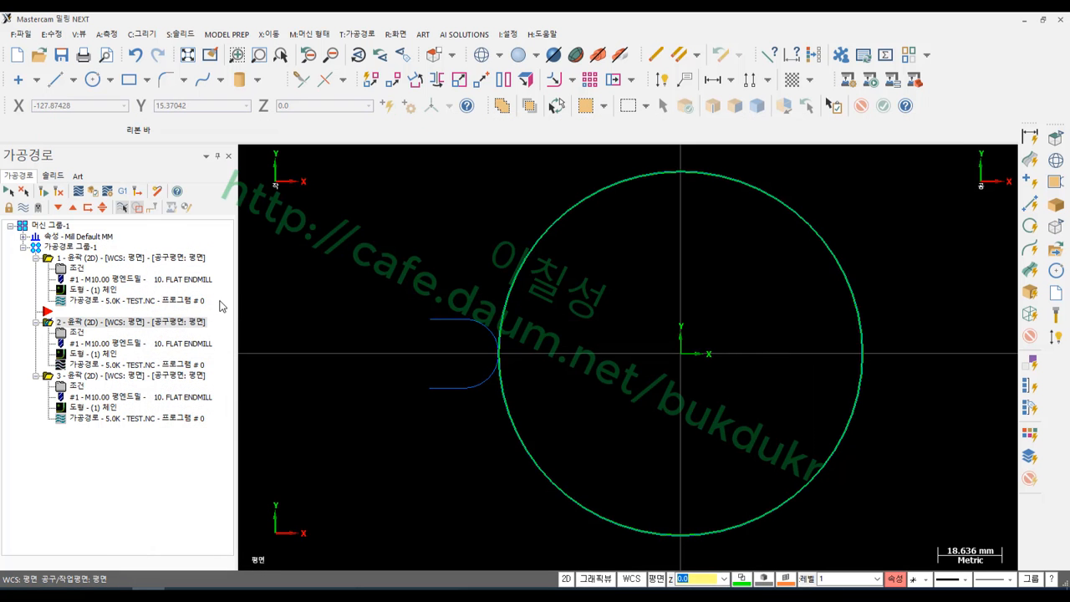
# Step: Post the third contour operation to a new NC file named NO.NC
pyautogui.click(87, 376)
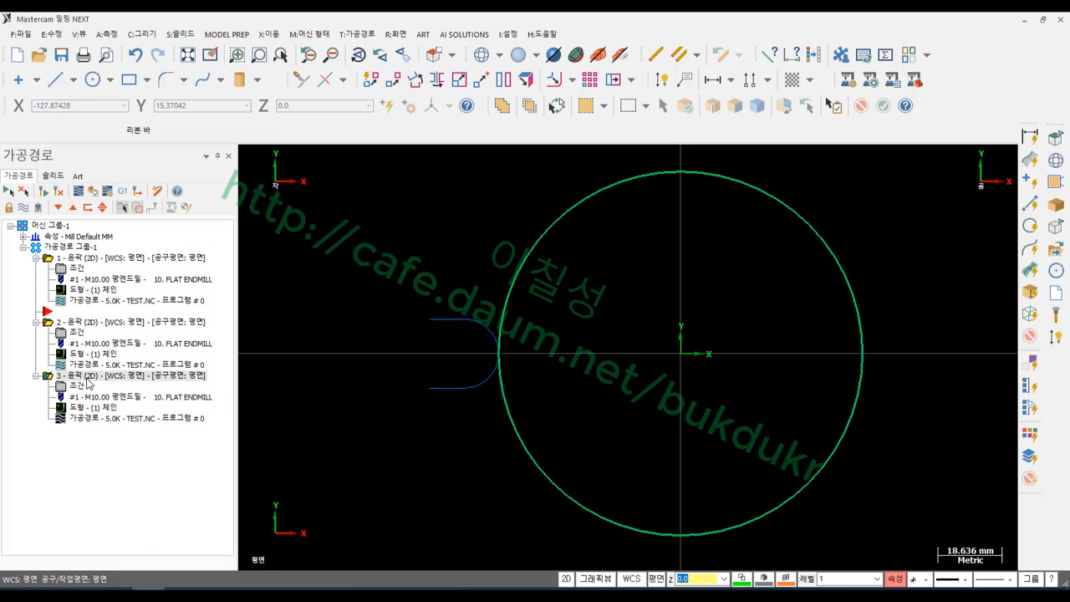
pyautogui.click(123, 191)
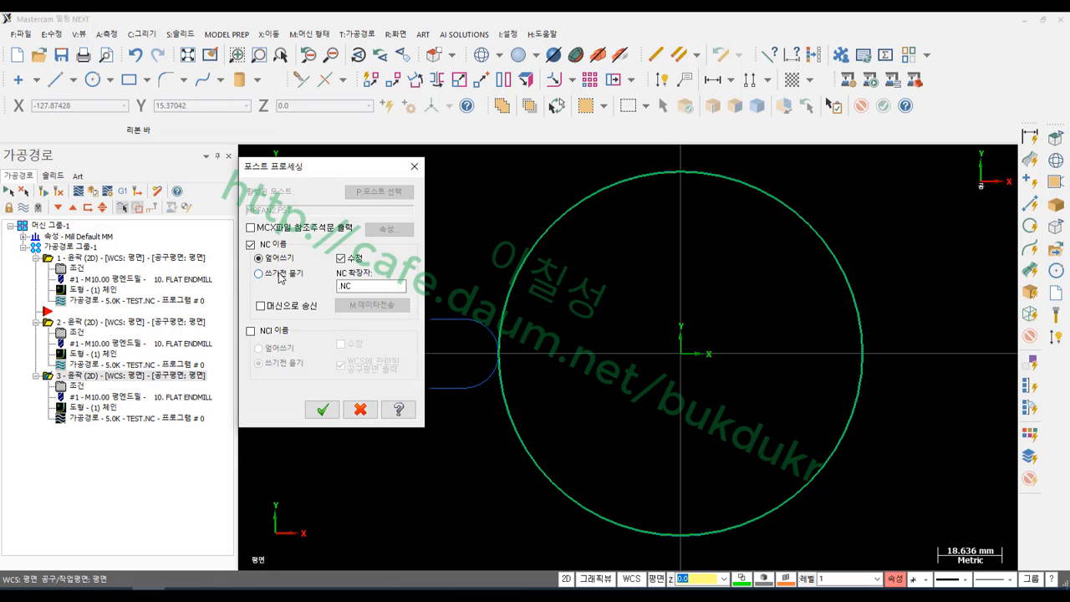
pyautogui.click(321, 409)
pyautogui.click(577, 335)
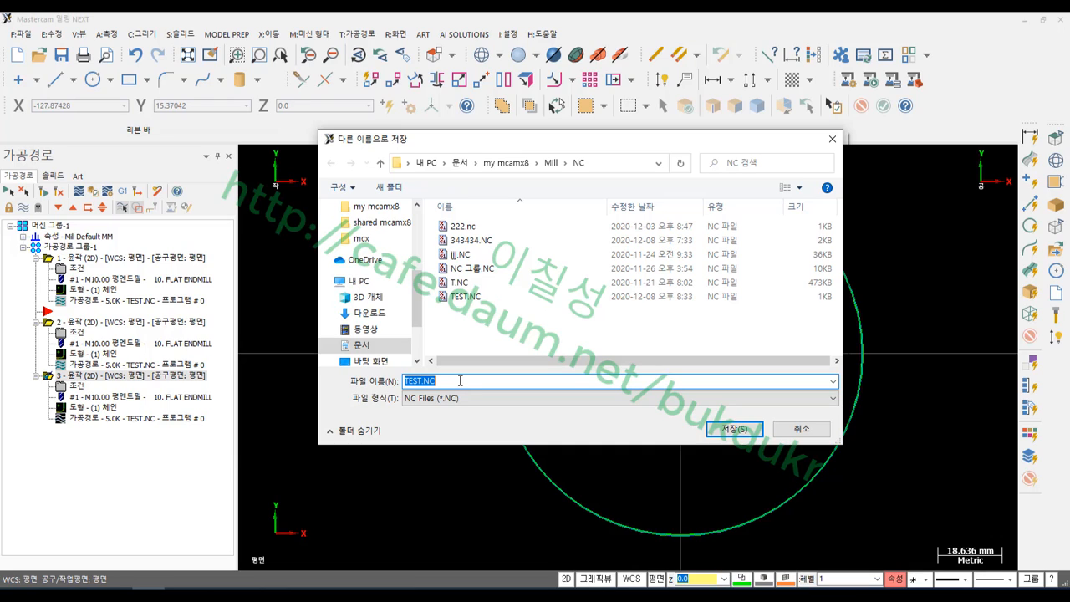
pyautogui.write('NC')
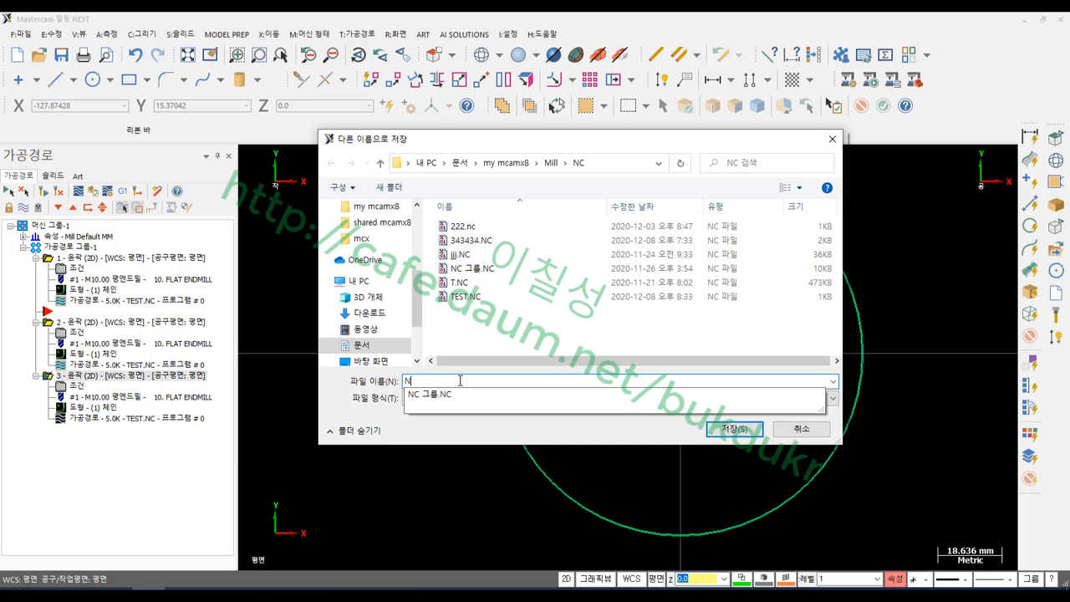
pyautogui.click(734, 429)
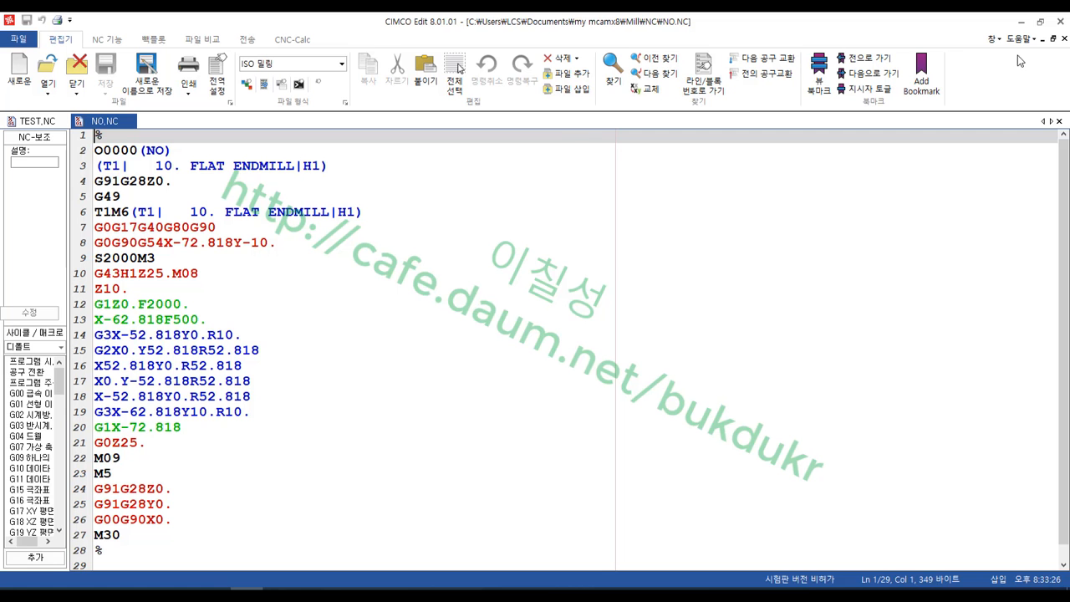
# Step: Tile NO.NC and TEST.NC side by side in CIMCO Edit, and enlarge the code text in both windows
pyautogui.click(994, 38)
pyautogui.click(903, 96)
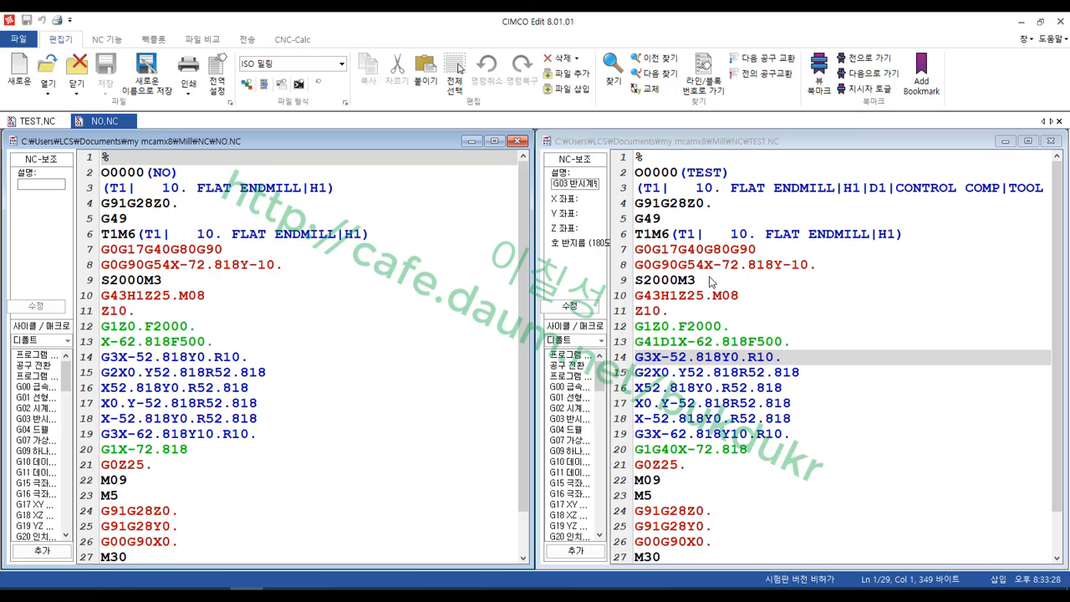
pyautogui.click(326, 309)
pyautogui.keyDown('ctrl'); pyautogui.scroll(3, 267, 292); pyautogui.keyUp('ctrl')
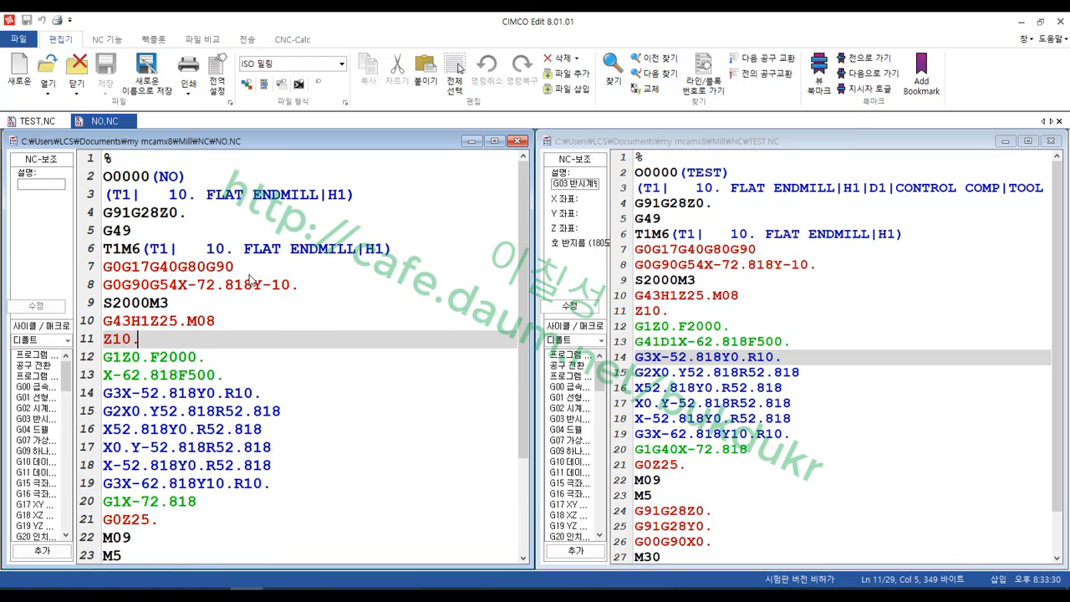
pyautogui.click(774, 281)
pyautogui.keyDown('ctrl'); pyautogui.scroll(3, 774, 298); pyautogui.keyUp('ctrl')
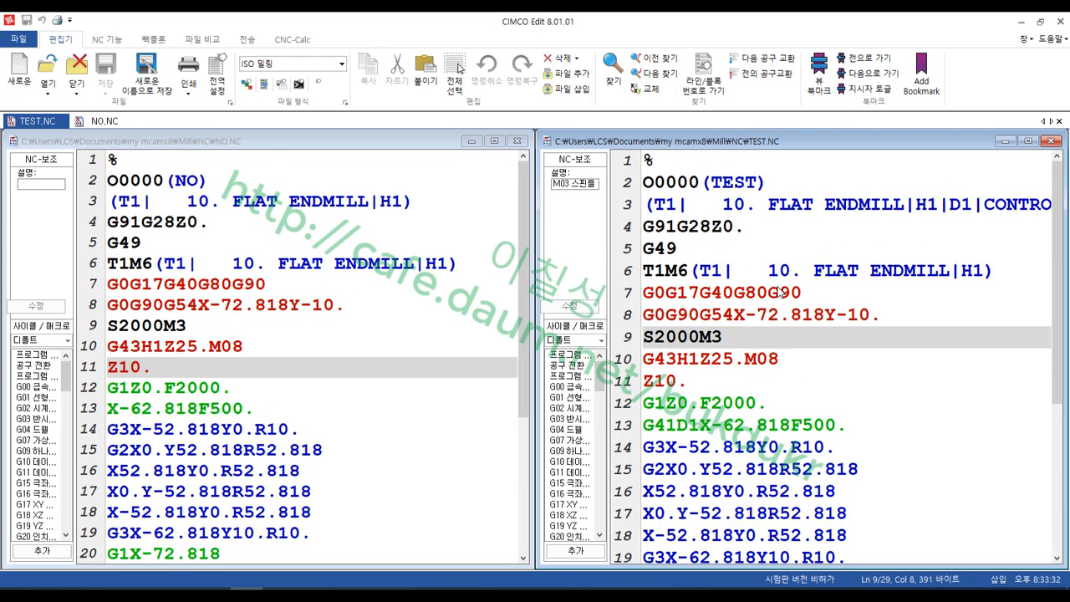
# Step: Compare the entry moves of both programs, highlighting line 13 in TEST.NC and in NO.NC
pyautogui.scroll(-2, 793, 285)
pyautogui.click(756, 337)
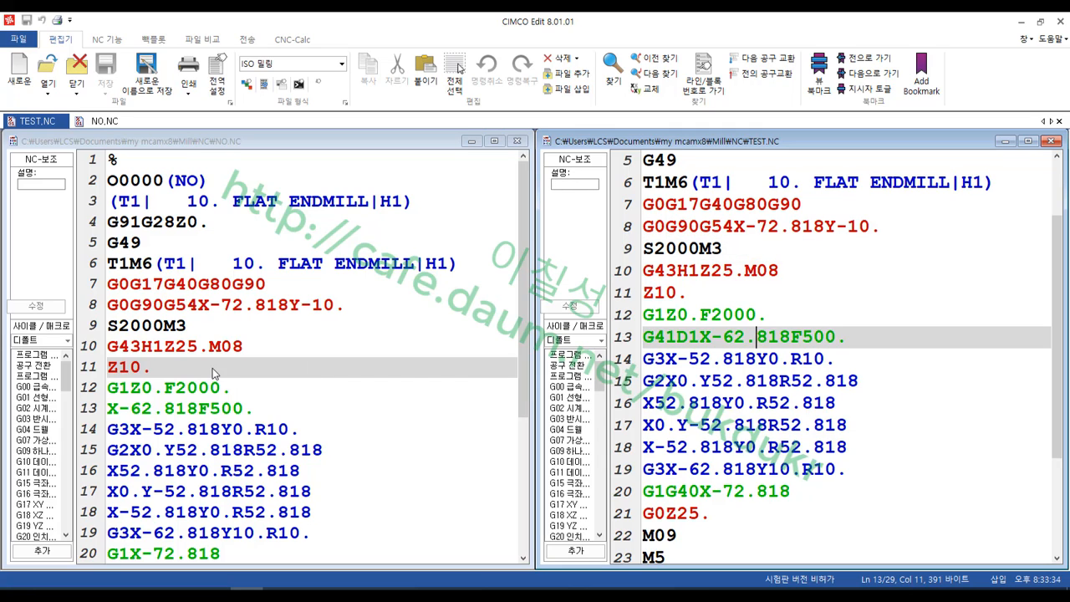
pyautogui.click(713, 337)
pyautogui.click(694, 321)
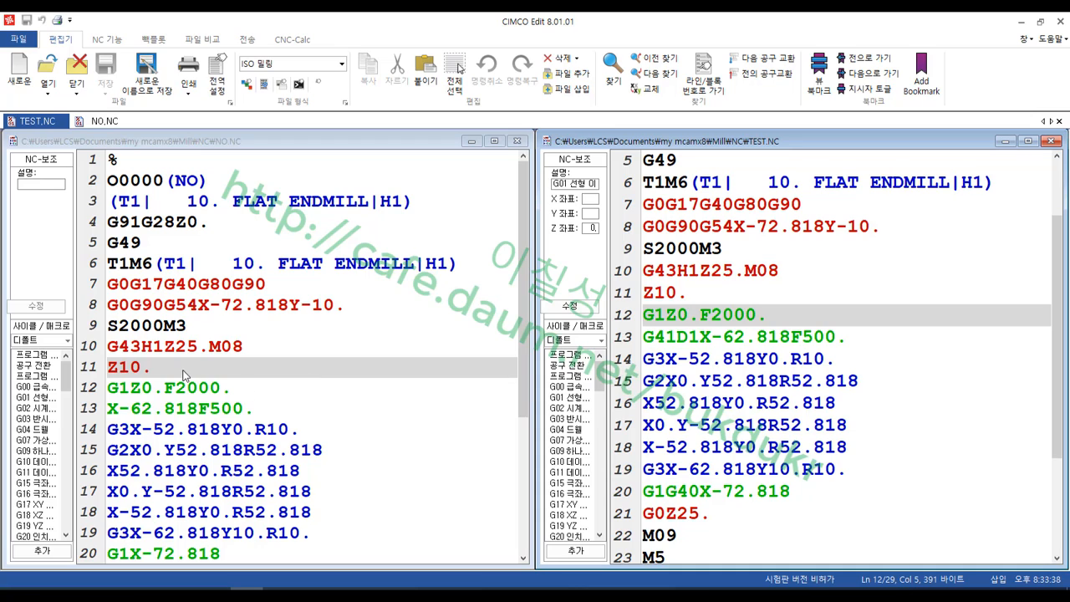
pyautogui.click(233, 391)
pyautogui.click(267, 416)
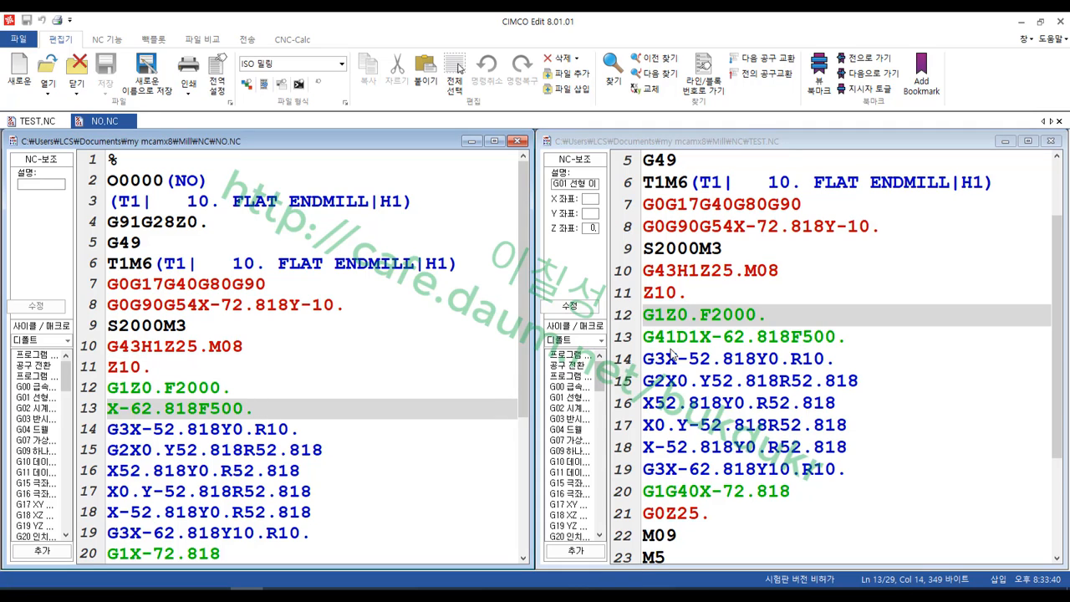
pyautogui.click(853, 337)
pyautogui.moveTo(855, 341); pyautogui.dragTo(641, 341)
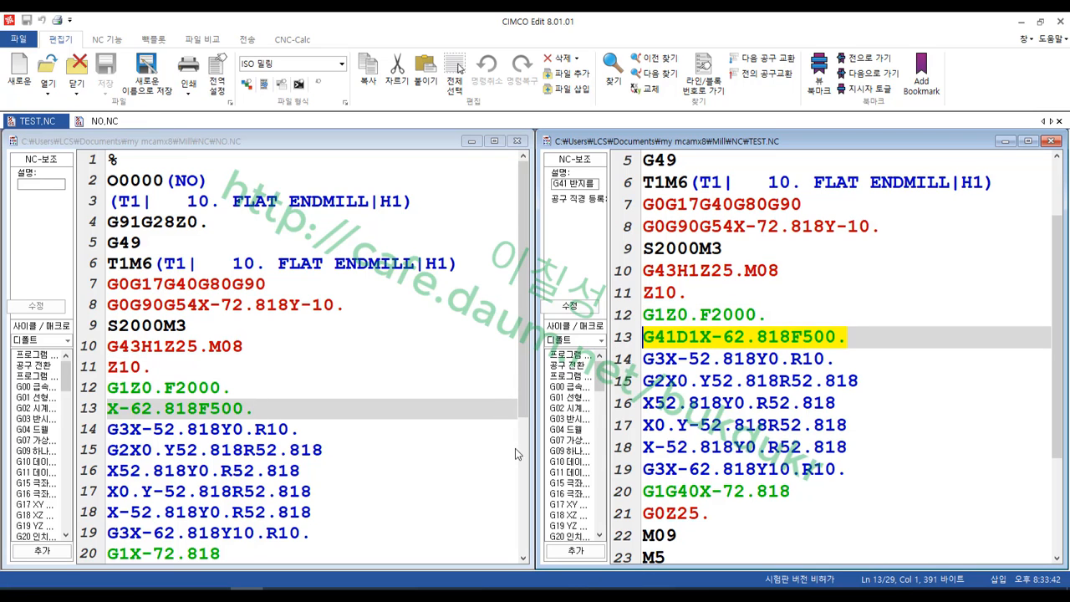
pyautogui.click(261, 415)
pyautogui.moveTo(261, 416); pyautogui.dragTo(92, 414)
pyautogui.scroll(-2, 262, 381)
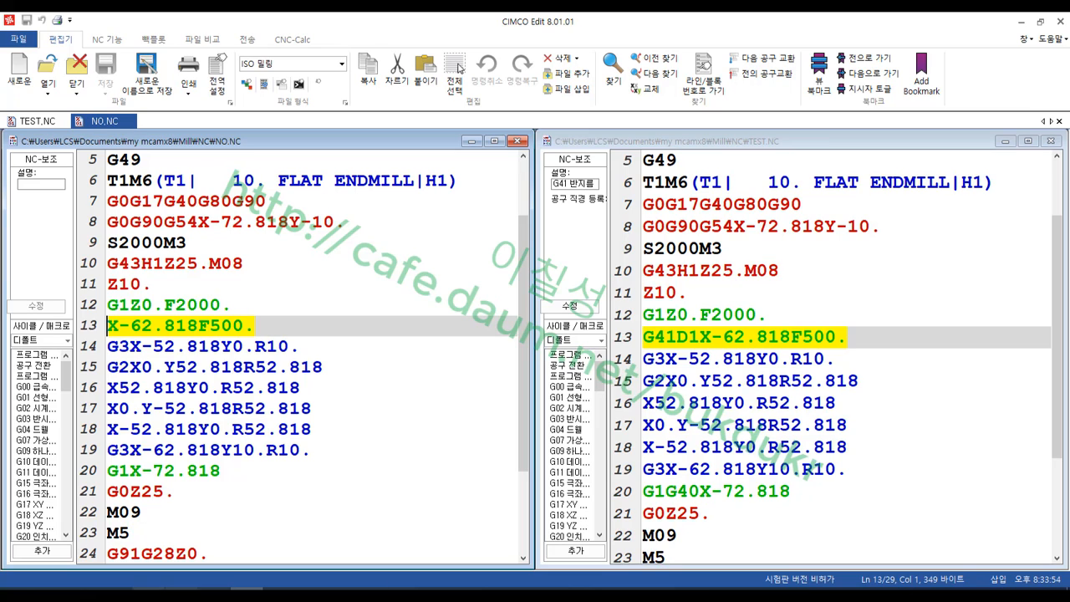
# Step: Circle G40 and G41D1 in TEST.NC in pen, and put an X beside lines 13 and 20 of NO.NC
pyautogui.moveTo(695, 505)
pyautogui.mouseDown()
pyautogui.moveTo(659, 495)
pyautogui.moveTo(700, 474)
pyautogui.moveTo(704, 492)
pyautogui.mouseUp()
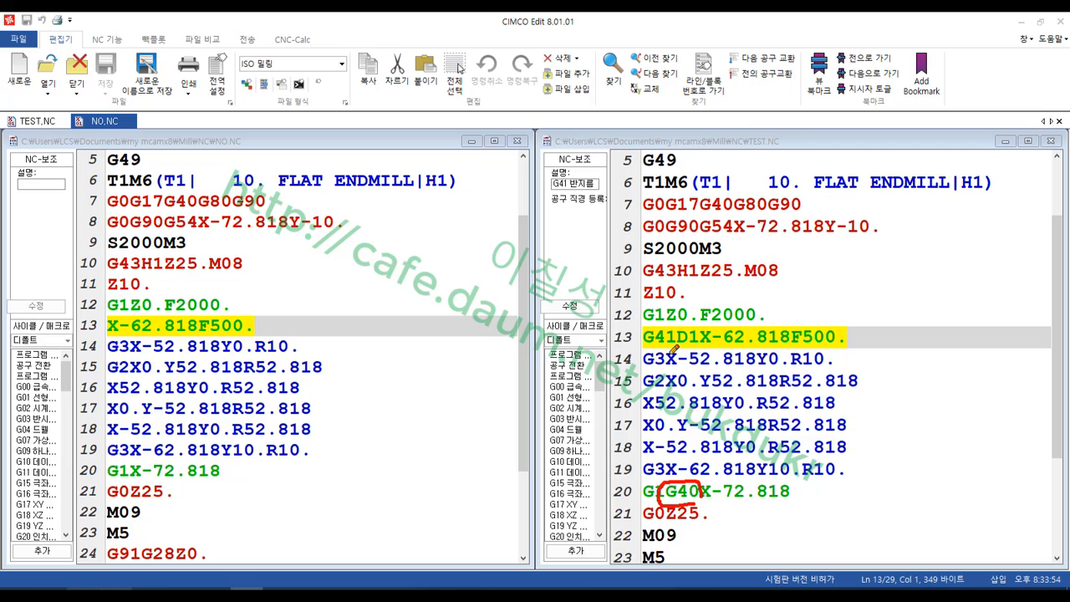
pyautogui.moveTo(702, 335)
pyautogui.mouseDown()
pyautogui.moveTo(694, 348)
pyautogui.moveTo(635, 324)
pyautogui.moveTo(697, 318)
pyautogui.moveTo(709, 332)
pyautogui.mouseUp()
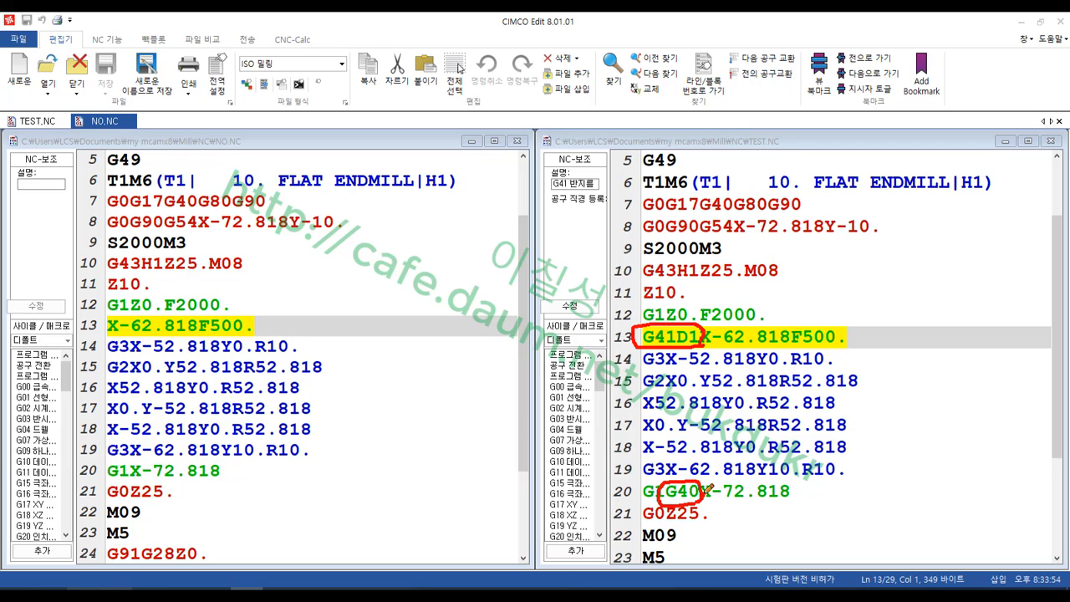
pyautogui.moveTo(107, 318)
pyautogui.mouseDown()
pyautogui.moveTo(95, 339)
pyautogui.moveTo(109, 338)
pyautogui.mouseUp()
pyautogui.moveTo(106, 464)
pyautogui.mouseDown()
pyautogui.moveTo(93, 480)
pyautogui.moveTo(105, 481)
pyautogui.mouseUp()
# Step: Draw a pen line from the circled G41D1 to a handwritten D01 in parentheses, and underline and box it
pyautogui.moveTo(700, 323); pyautogui.dragTo(838, 281)
pyautogui.moveTo(860, 252); pyautogui.dragTo(861, 290)
pyautogui.moveTo(862, 254)
pyautogui.mouseDown()
pyautogui.moveTo(891, 273)
pyautogui.moveTo(872, 289)
pyautogui.mouseUp()
pyautogui.moveTo(908, 266)
pyautogui.mouseDown()
pyautogui.moveTo(901, 283)
pyautogui.moveTo(912, 267)
pyautogui.moveTo(933, 289)
pyautogui.mouseUp()
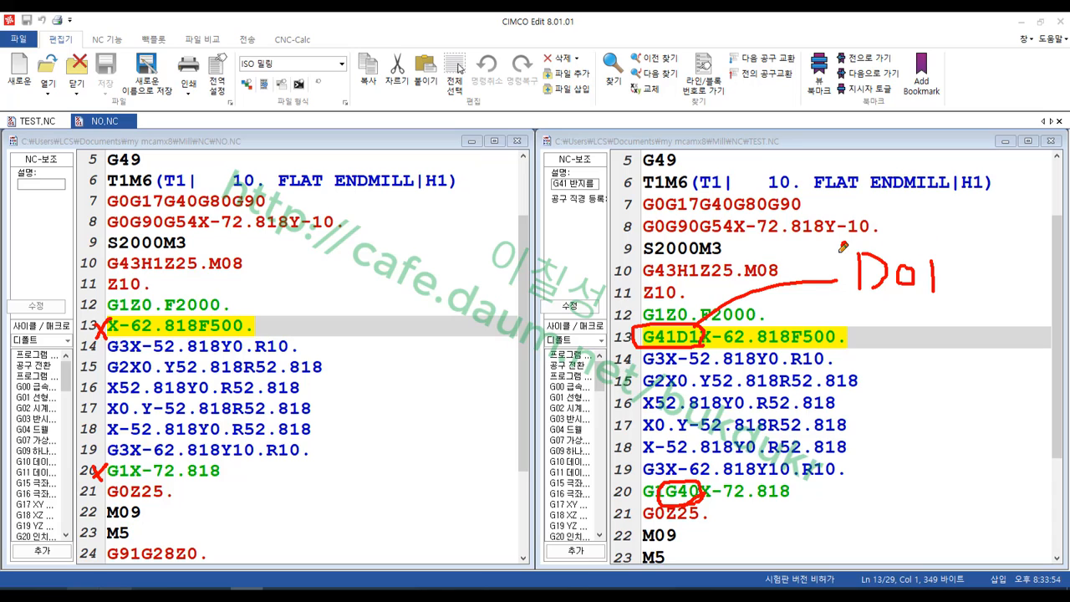
pyautogui.moveTo(843, 248); pyautogui.dragTo(855, 304)
pyautogui.moveTo(941, 239); pyautogui.dragTo(951, 299)
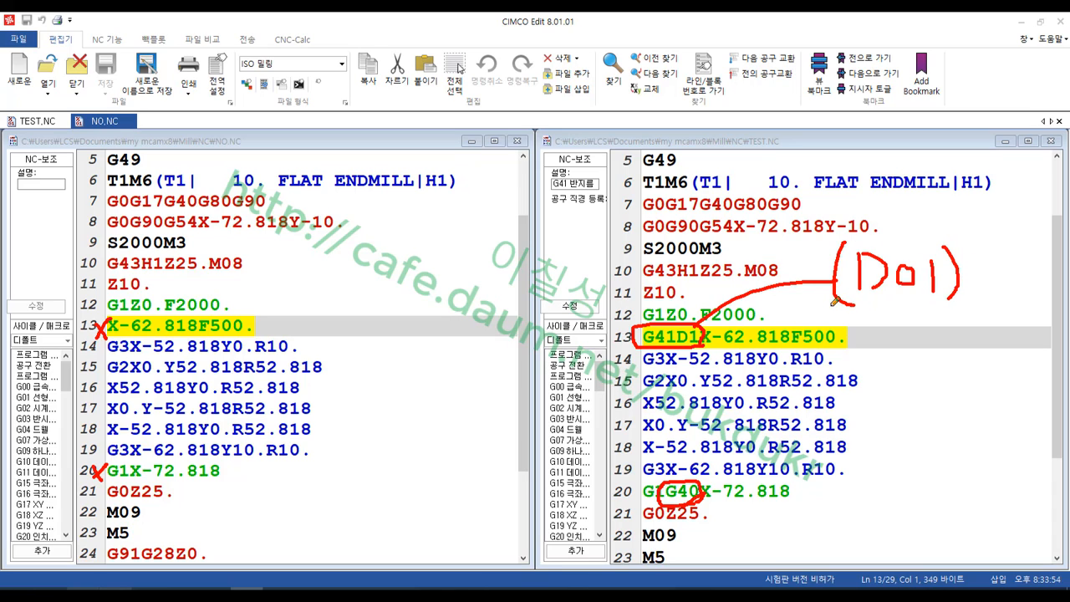
pyautogui.moveTo(826, 306); pyautogui.dragTo(988, 301)
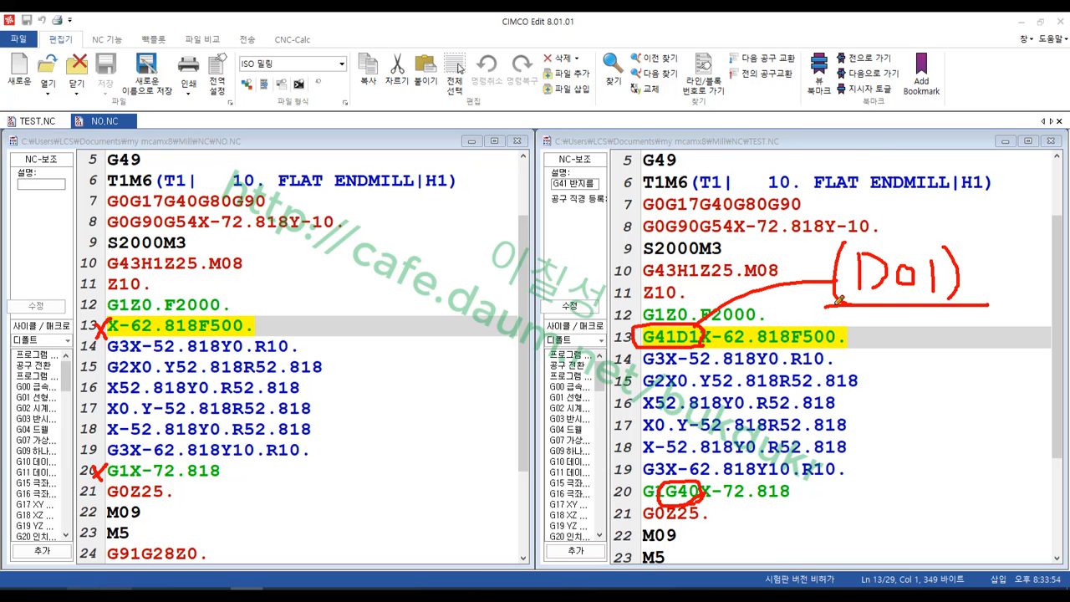
pyautogui.moveTo(832, 303)
pyautogui.mouseDown()
pyautogui.moveTo(934, 236)
pyautogui.moveTo(974, 303)
pyautogui.mouseUp()
# Step: Draw an arrow up to the boxed D01, write 3.5-6 below the arrow in pen, and encircle it
pyautogui.moveTo(901, 315)
pyautogui.mouseDown()
pyautogui.moveTo(901, 378)
pyautogui.moveTo(917, 329)
pyautogui.mouseUp()
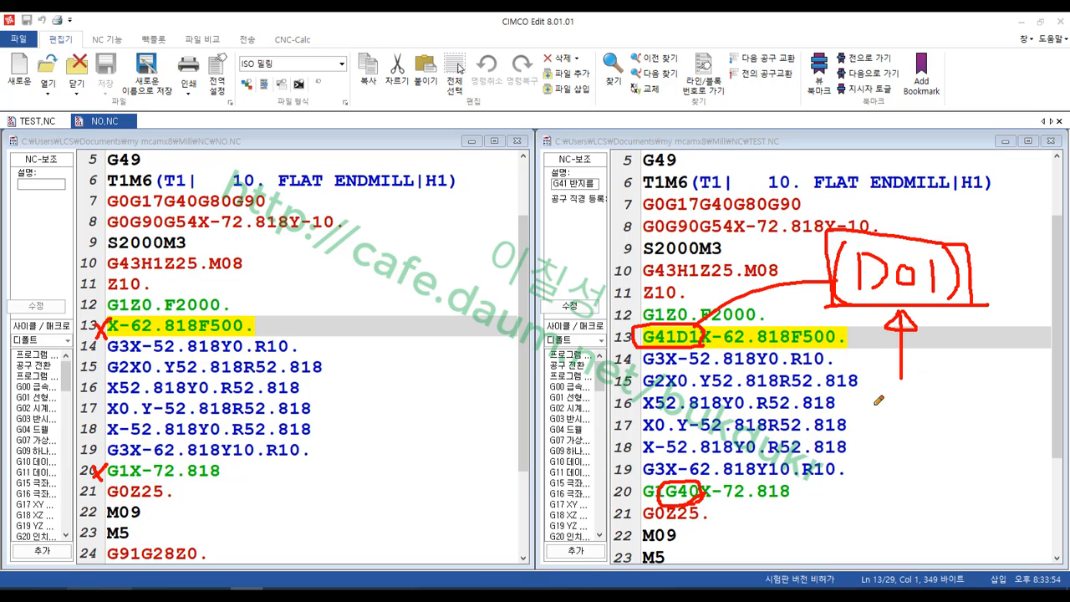
pyautogui.moveTo(873, 401); pyautogui.dragTo(871, 436)
pyautogui.click(914, 427)
pyautogui.moveTo(924, 405)
pyautogui.mouseDown()
pyautogui.moveTo(922, 430)
pyautogui.moveTo(972, 412)
pyautogui.mouseUp()
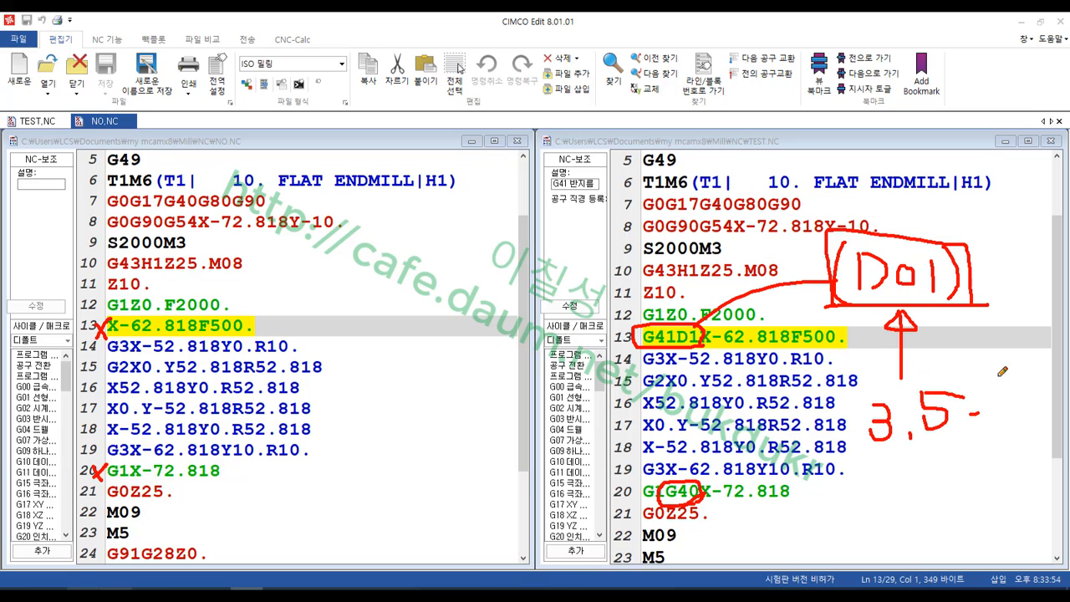
pyautogui.moveTo(1002, 373)
pyautogui.mouseDown()
pyautogui.moveTo(977, 418)
pyautogui.moveTo(839, 403)
pyautogui.mouseUp()
pyautogui.moveTo(1008, 377); pyautogui.dragTo(986, 444)
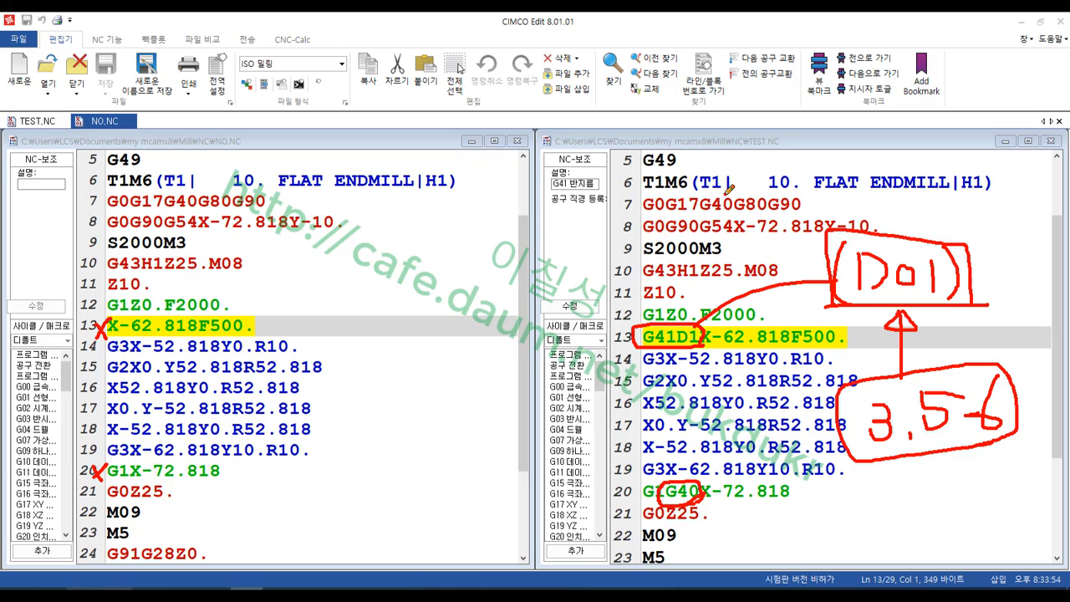
# Step: In pen, underline the T1 tool line in TEST.NC, circle its 10., and circle the handwritten 5 with an arrow up to D01
pyautogui.moveTo(724, 196); pyautogui.dragTo(958, 197)
pyautogui.moveTo(758, 200)
pyautogui.mouseDown()
pyautogui.moveTo(755, 187)
pyautogui.moveTo(779, 205)
pyautogui.mouseUp()
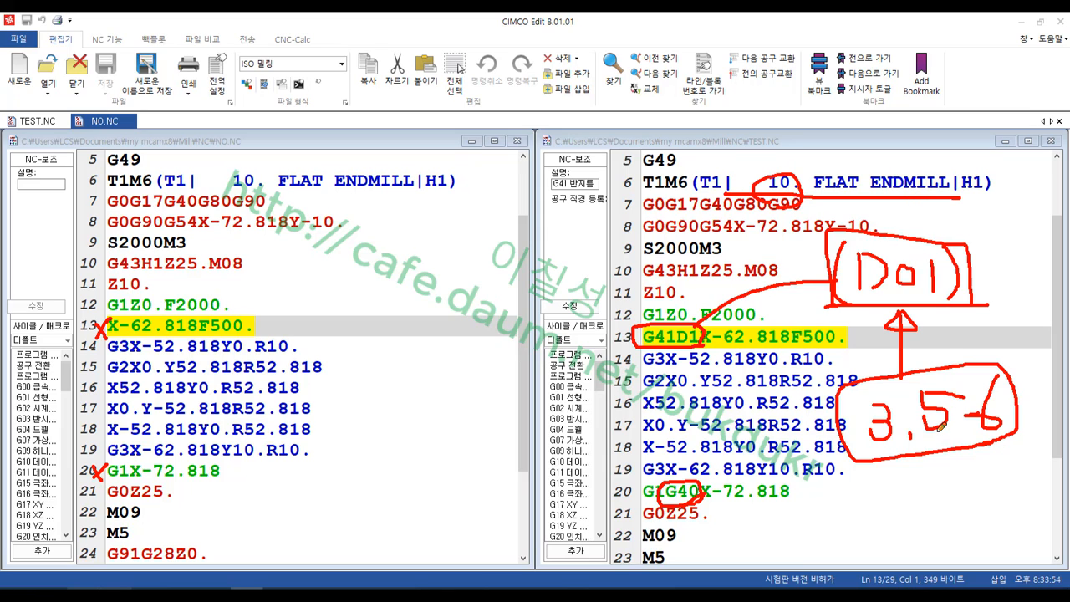
pyautogui.moveTo(945, 456)
pyautogui.mouseDown()
pyautogui.moveTo(911, 376)
pyautogui.moveTo(969, 443)
pyautogui.moveTo(955, 458)
pyautogui.mouseUp()
pyautogui.moveTo(862, 302); pyautogui.dragTo(972, 304)
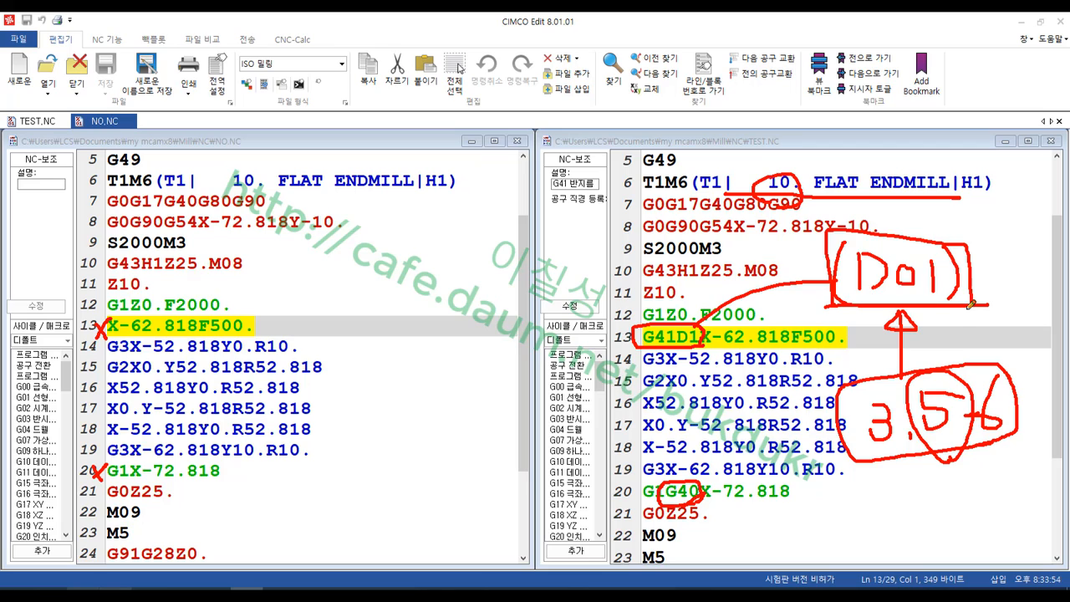
pyautogui.moveTo(953, 393)
pyautogui.mouseDown()
pyautogui.moveTo(961, 370)
pyautogui.moveTo(936, 319)
pyautogui.moveTo(925, 328)
pyautogui.moveTo(943, 312)
pyautogui.mouseUp()
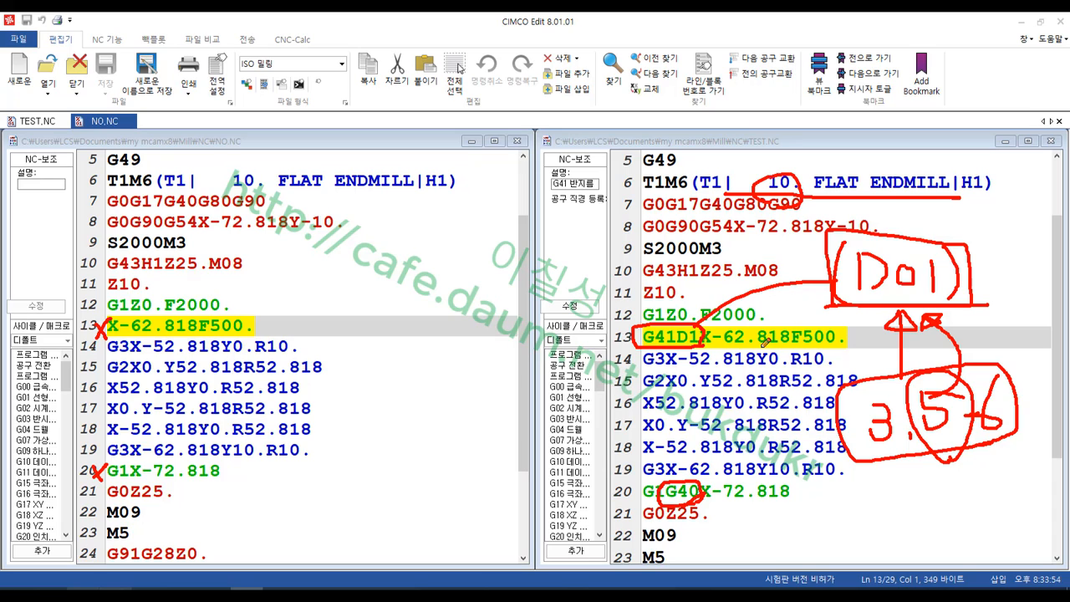
# Step: Encircle lines 14 to 19 of TEST.NC in pen, retrace the circle around the 5, and close the drawing overlay
pyautogui.moveTo(766, 465)
pyautogui.mouseDown()
pyautogui.moveTo(724, 339)
pyautogui.moveTo(779, 443)
pyautogui.moveTo(756, 466)
pyautogui.mouseUp()
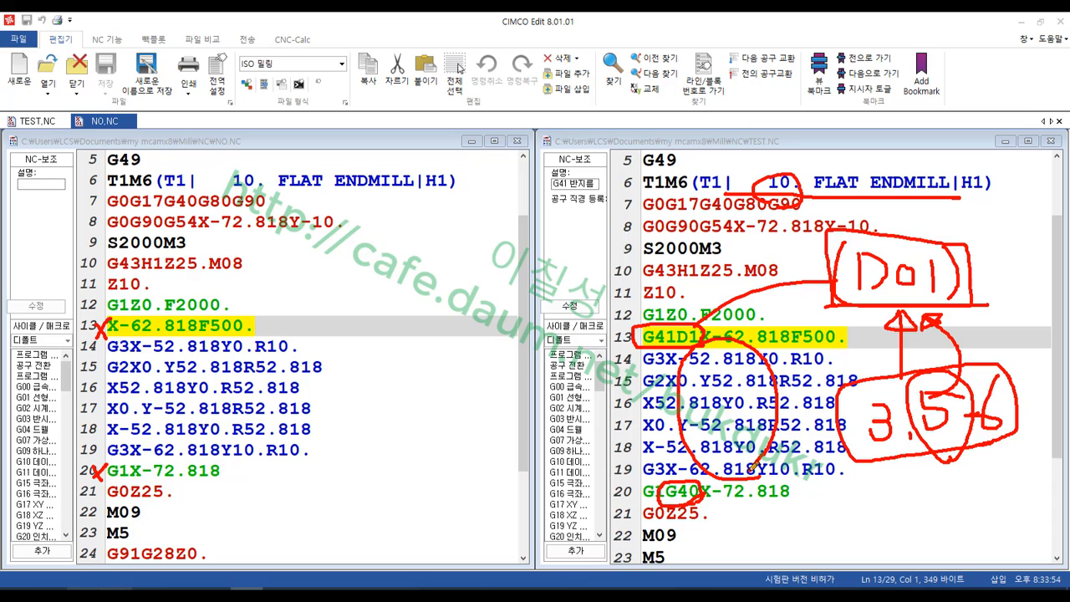
pyautogui.moveTo(949, 455)
pyautogui.mouseDown()
pyautogui.moveTo(926, 445)
pyautogui.moveTo(920, 370)
pyautogui.moveTo(979, 414)
pyautogui.moveTo(974, 441)
pyautogui.mouseUp()
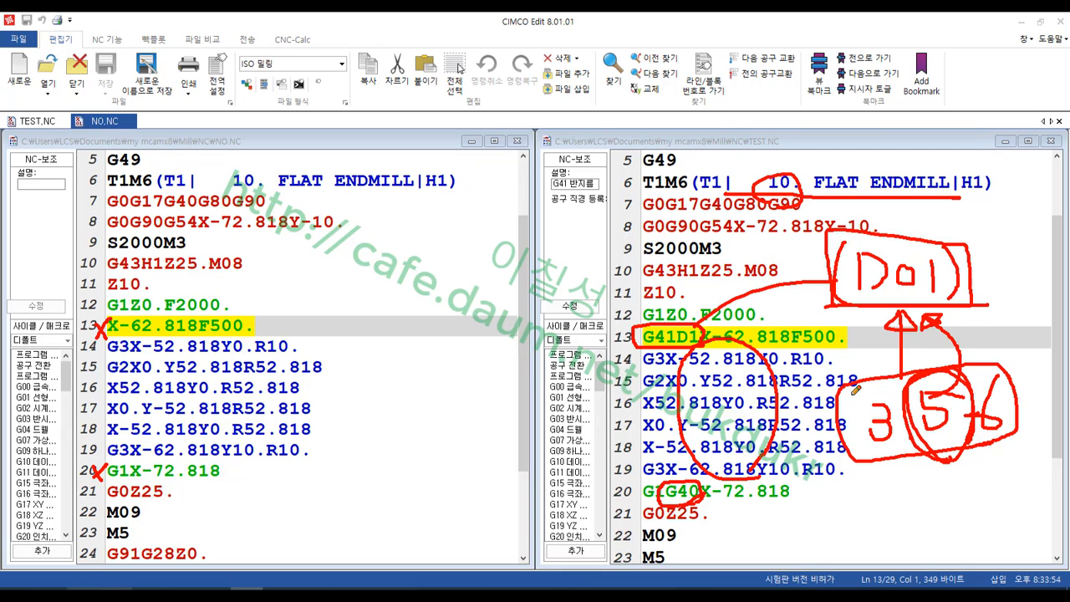
pyautogui.rightClick(728, 253)
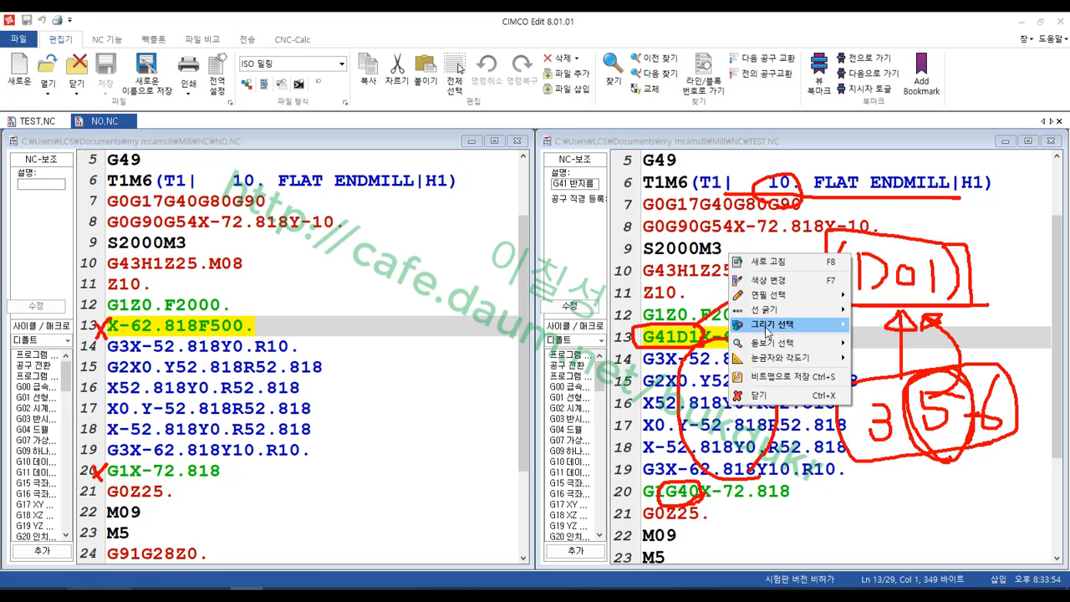
pyautogui.click(761, 396)
# Step: Switch to Mastercam and backplot contour operation 2 through to its end with 컨트롤 공구보정 구분표시 enabled
pyautogui.click(149, 592)
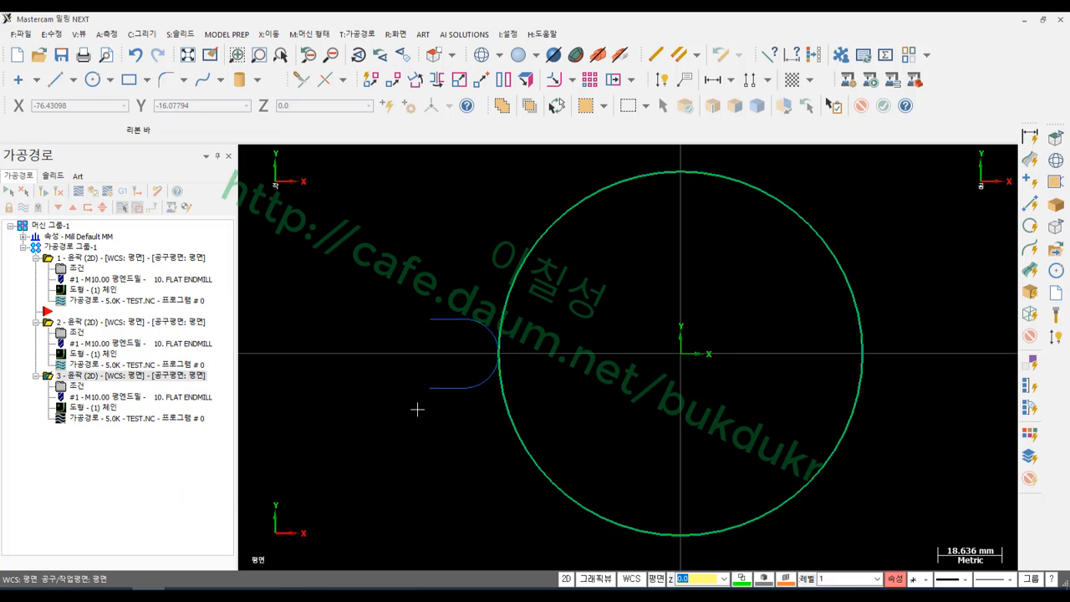
pyautogui.click(80, 323)
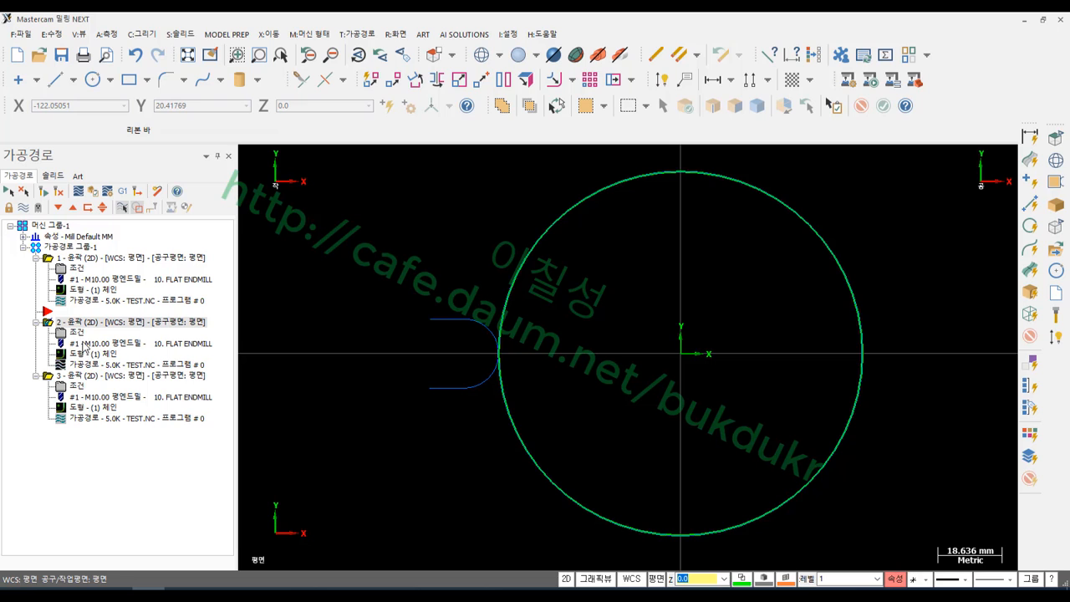
pyautogui.click(88, 365)
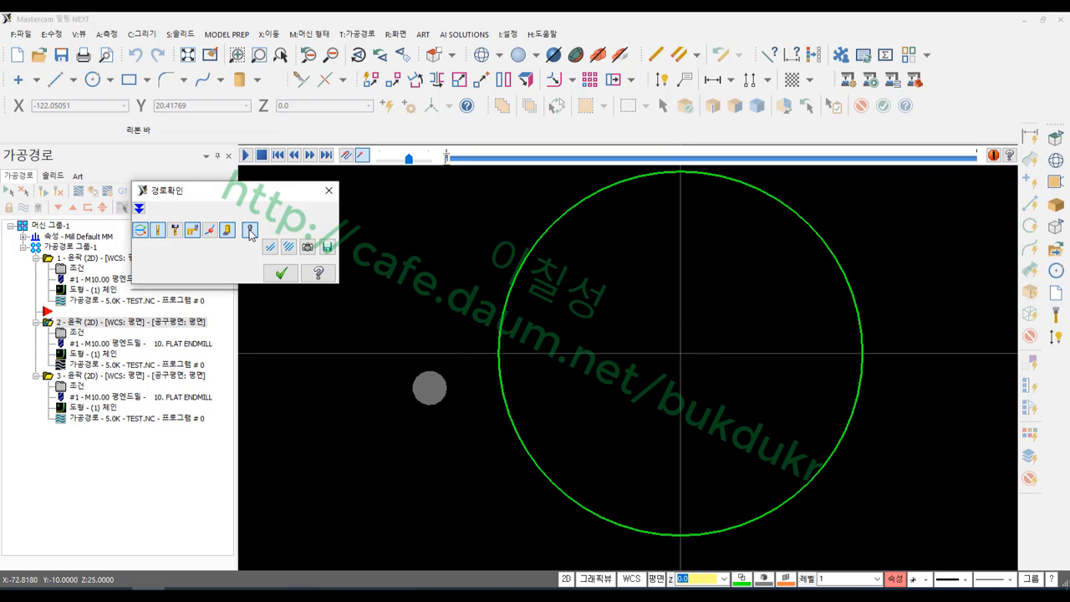
pyautogui.click(249, 229)
pyautogui.click(51, 390)
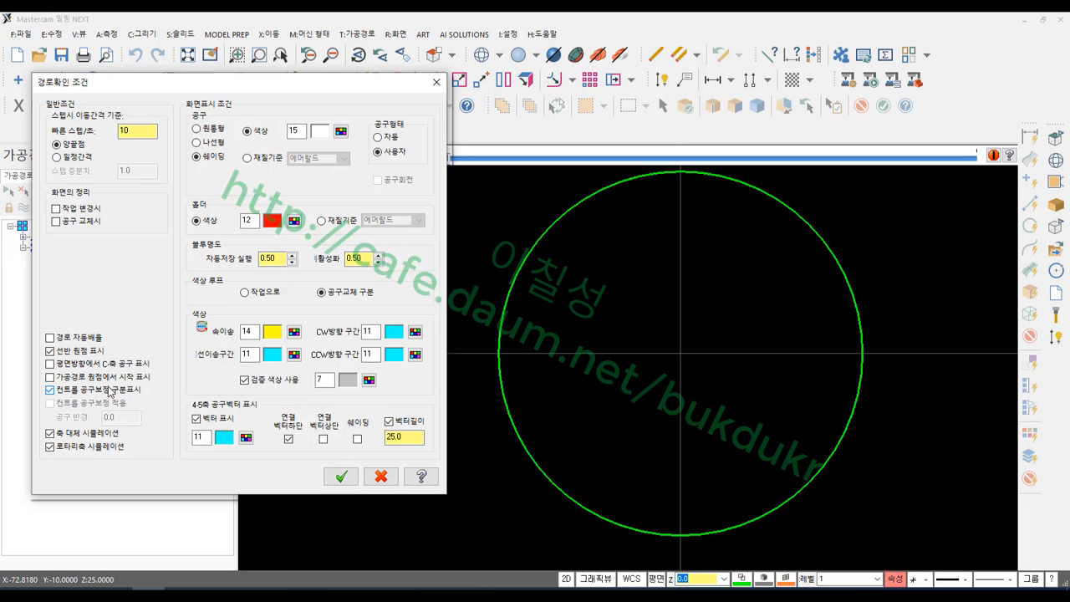
pyautogui.click(341, 476)
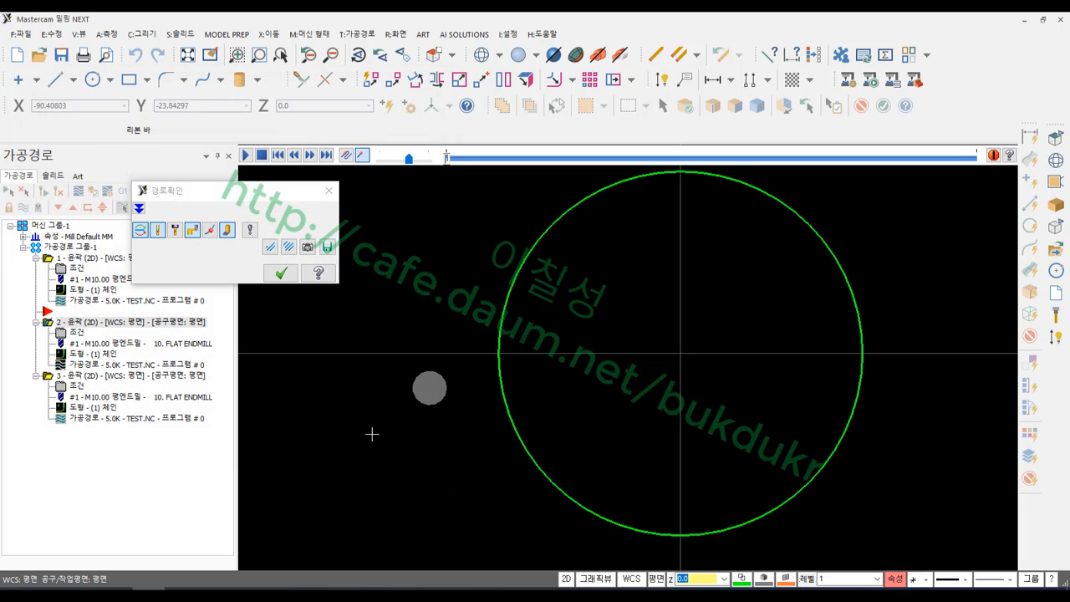
pyautogui.moveTo(446, 157)
pyautogui.mouseDown()
pyautogui.moveTo(838, 176)
pyautogui.moveTo(880, 159)
pyautogui.mouseUp()
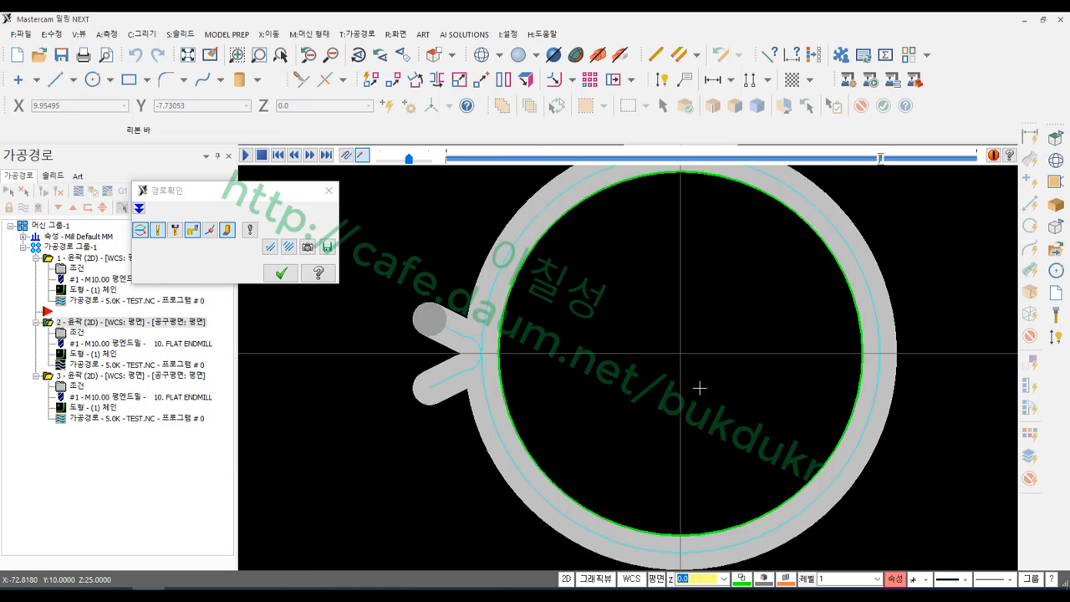
# Step: Trace the uncompensated lead-in and lead-out path in pen over the backplot, and draw an oval inside its arc
pyautogui.scroll(5, 387, 390)
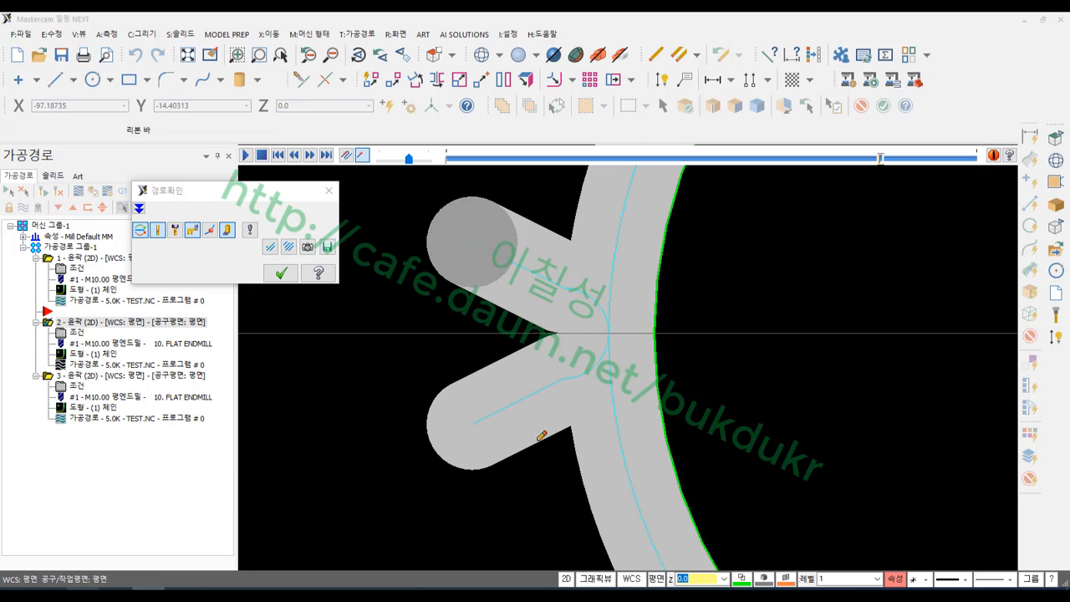
pyautogui.moveTo(465, 429)
pyautogui.mouseDown()
pyautogui.moveTo(559, 429)
pyautogui.moveTo(585, 410)
pyautogui.moveTo(605, 346)
pyautogui.moveTo(577, 256)
pyautogui.moveTo(425, 238)
pyautogui.mouseUp()
pyautogui.moveTo(459, 429); pyautogui.dragTo(501, 430)
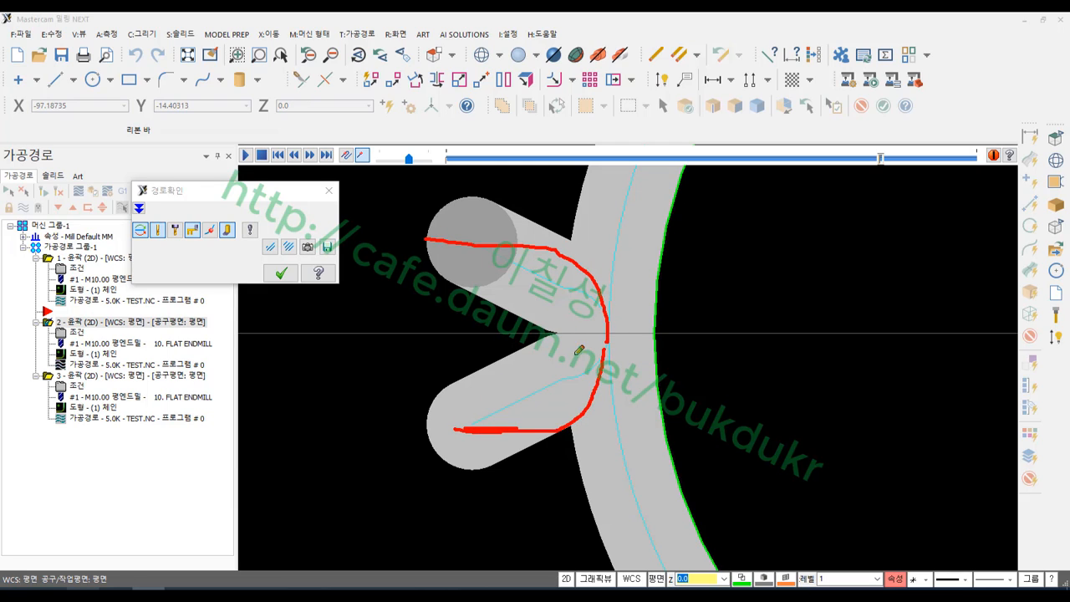
pyautogui.moveTo(552, 393)
pyautogui.mouseDown()
pyautogui.moveTo(583, 293)
pyautogui.moveTo(562, 378)
pyautogui.mouseUp()
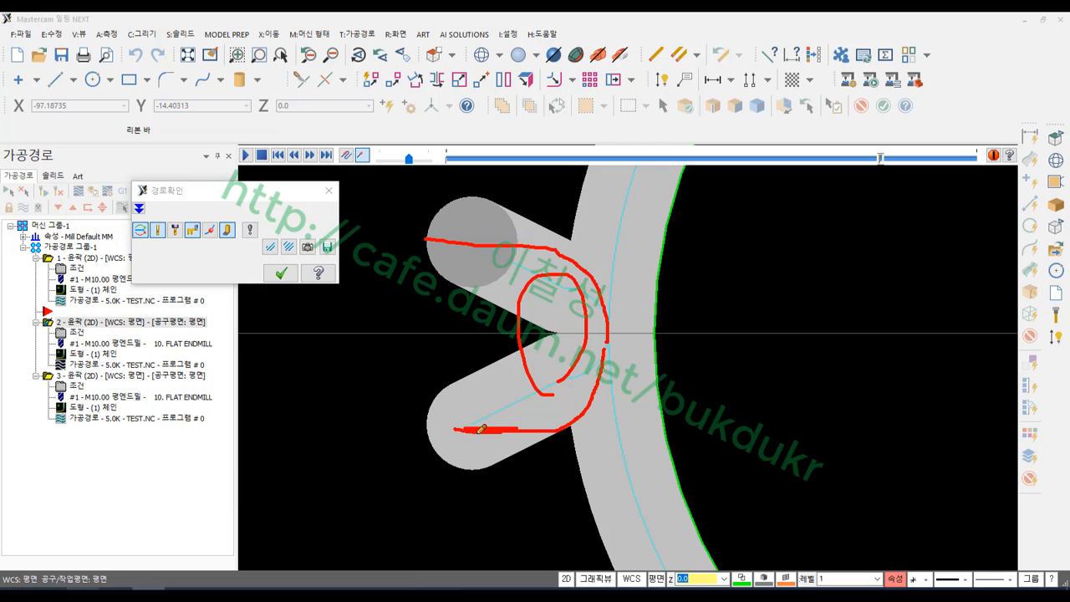
# Step: Mark both ends of the straight lead-in move with vertical pen lines and write G41 D01 below it
pyautogui.moveTo(467, 414); pyautogui.dragTo(466, 521)
pyautogui.moveTo(569, 376); pyautogui.dragTo(574, 505)
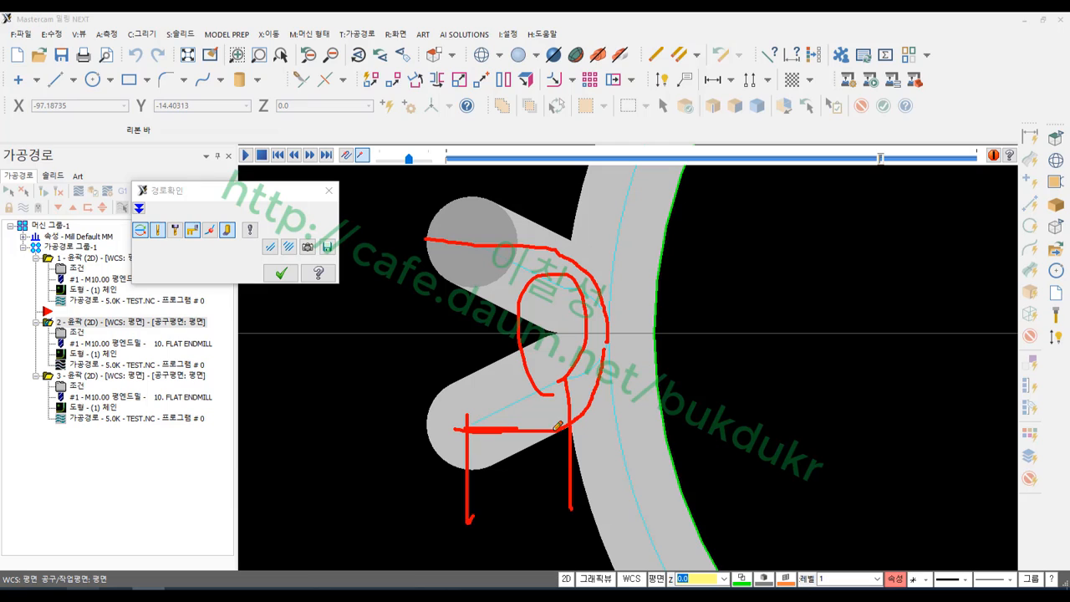
pyautogui.moveTo(545, 421)
pyautogui.mouseDown()
pyautogui.moveTo(568, 428)
pyautogui.moveTo(501, 520)
pyautogui.moveTo(500, 500)
pyautogui.moveTo(543, 500)
pyautogui.moveTo(545, 518)
pyautogui.mouseUp()
pyautogui.moveTo(567, 484)
pyautogui.mouseDown()
pyautogui.moveTo(570, 523)
pyautogui.moveTo(606, 514)
pyautogui.moveTo(600, 522)
pyautogui.mouseUp()
pyautogui.moveTo(644, 494); pyautogui.dragTo(646, 530)
# Step: Draw a pen arrow along the lead-in move, encircle D01, underline G41, and mark the offset gap at the move's end
pyautogui.moveTo(472, 429)
pyautogui.mouseDown()
pyautogui.moveTo(569, 428)
pyautogui.moveTo(554, 459)
pyautogui.mouseUp()
pyautogui.moveTo(616, 529); pyautogui.dragTo(575, 520)
pyautogui.moveTo(579, 479)
pyautogui.mouseDown()
pyautogui.moveTo(660, 486)
pyautogui.moveTo(629, 530)
pyautogui.mouseUp()
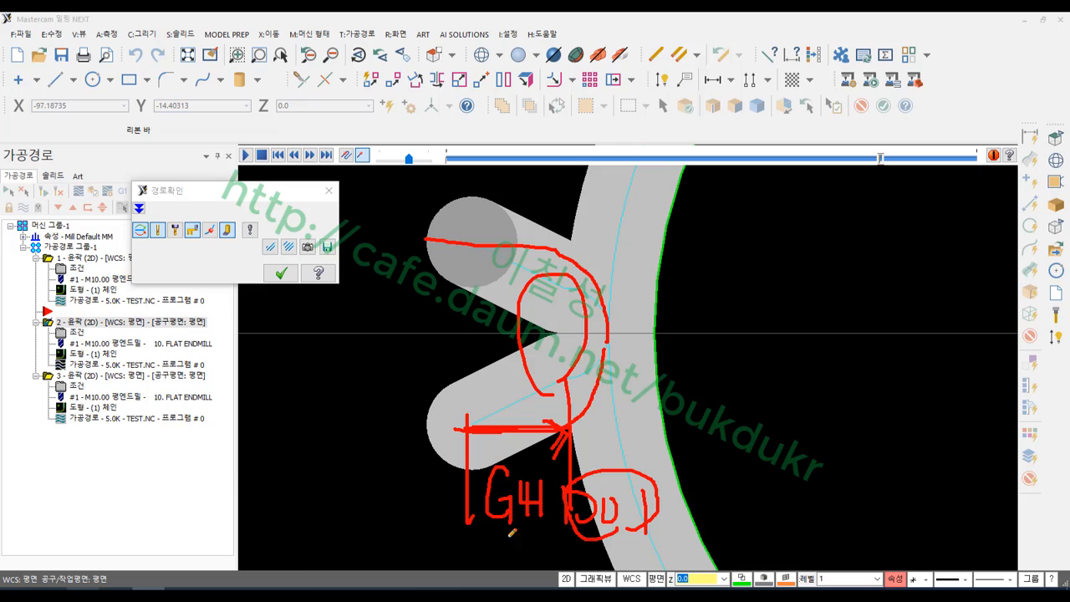
pyautogui.moveTo(460, 547); pyautogui.dragTo(537, 542)
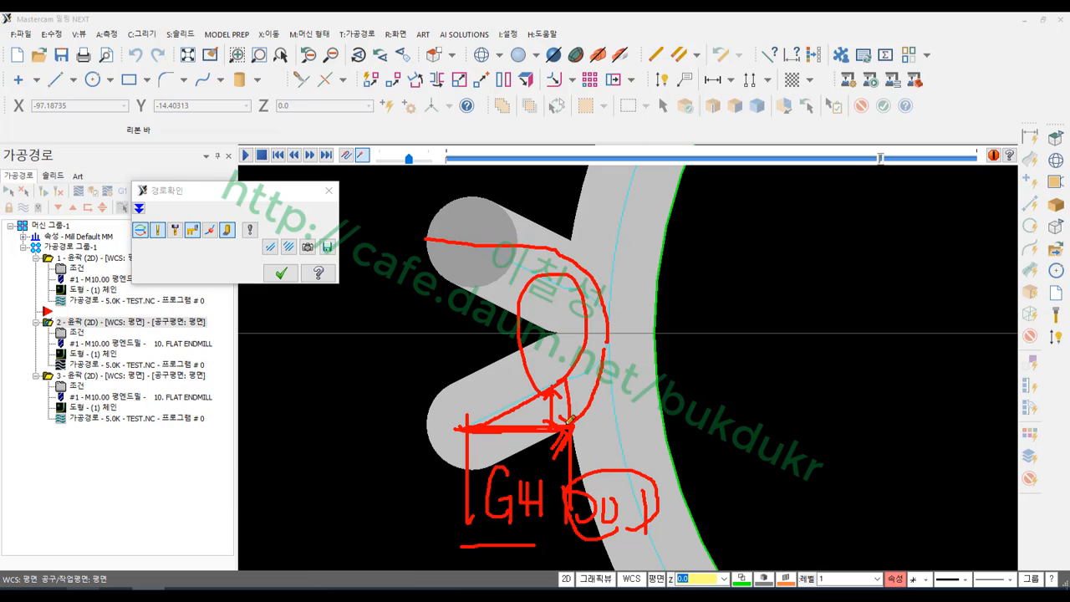
pyautogui.moveTo(488, 424)
pyautogui.mouseDown()
pyautogui.moveTo(579, 420)
pyautogui.moveTo(556, 397)
pyautogui.moveTo(567, 375)
pyautogui.moveTo(574, 427)
pyautogui.mouseUp()
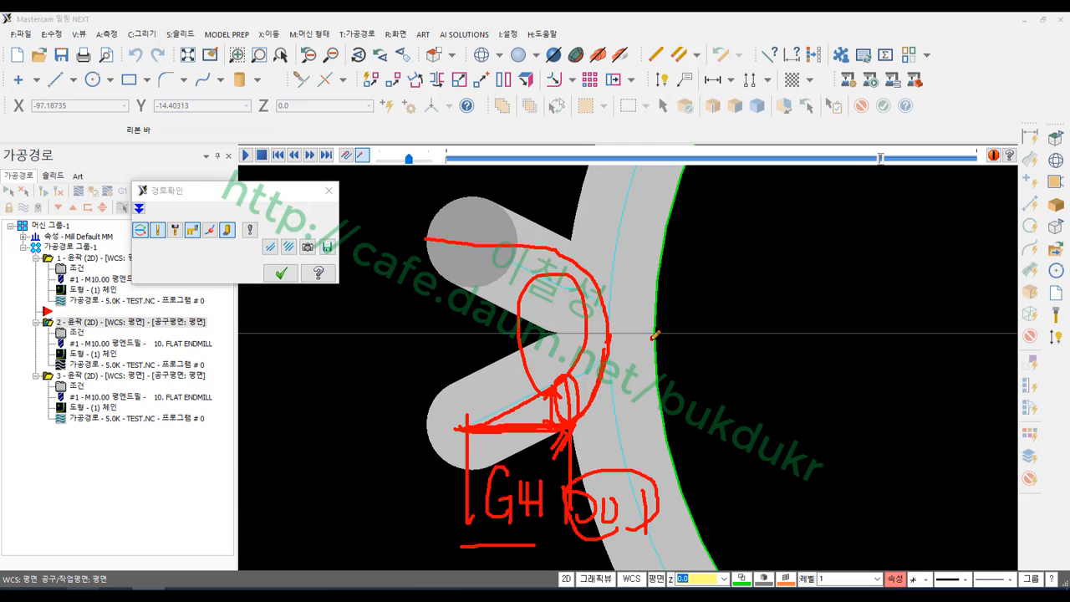
# Step: Draw pen arrows from the green contour out to the toolpath, and box the handwritten G41 D01
pyautogui.moveTo(654, 335)
pyautogui.mouseDown()
pyautogui.moveTo(669, 244)
pyautogui.moveTo(608, 245)
pyautogui.mouseUp()
pyautogui.moveTo(642, 232)
pyautogui.mouseDown()
pyautogui.moveTo(609, 245)
pyautogui.moveTo(627, 264)
pyautogui.mouseUp()
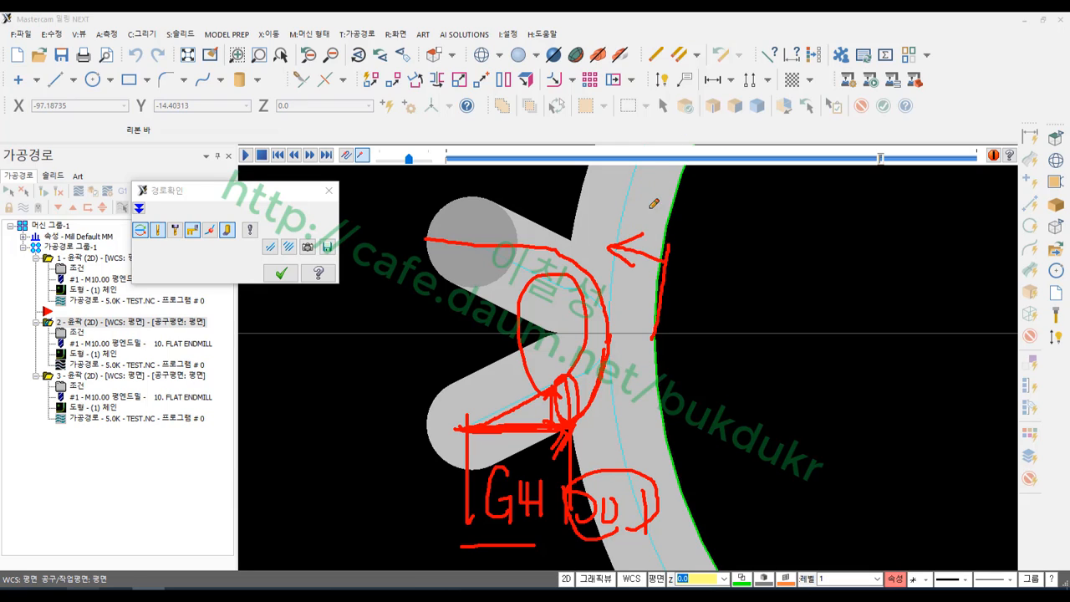
pyautogui.moveTo(675, 184)
pyautogui.mouseDown()
pyautogui.moveTo(633, 165)
pyautogui.moveTo(643, 191)
pyautogui.mouseUp()
pyautogui.moveTo(462, 532)
pyautogui.mouseDown()
pyautogui.moveTo(535, 535)
pyautogui.moveTo(665, 472)
pyautogui.moveTo(458, 451)
pyautogui.moveTo(462, 532)
pyautogui.moveTo(633, 531)
pyautogui.mouseUp()
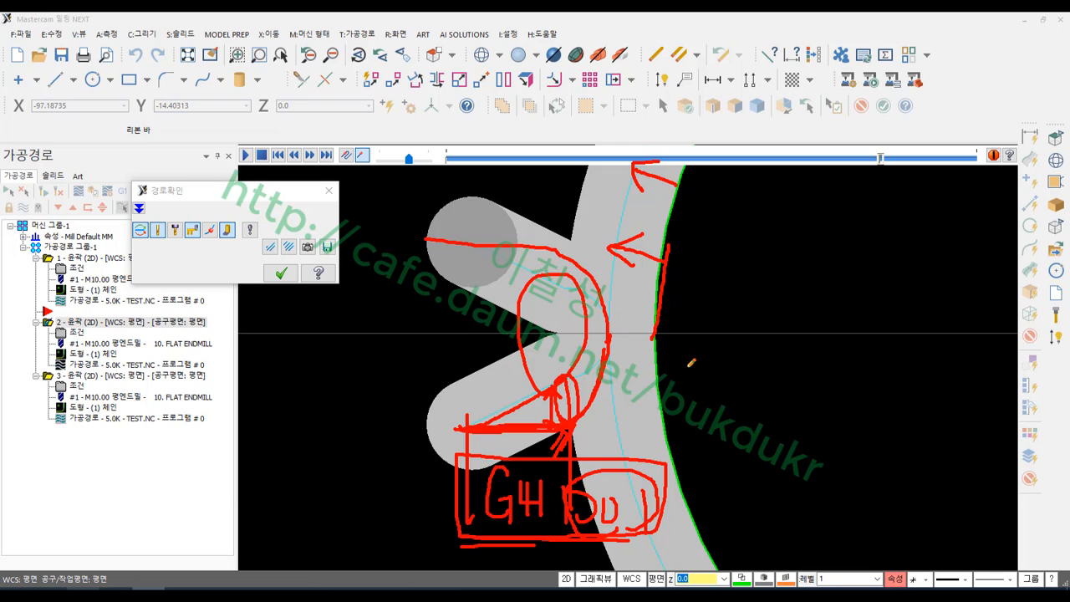
pyautogui.moveTo(656, 368)
pyautogui.mouseDown()
pyautogui.moveTo(608, 374)
pyautogui.moveTo(628, 384)
pyautogui.mouseUp()
pyautogui.moveTo(465, 526)
pyautogui.mouseDown()
pyautogui.moveTo(456, 452)
pyautogui.moveTo(673, 458)
pyautogui.moveTo(472, 541)
pyautogui.moveTo(443, 533)
pyautogui.mouseUp()
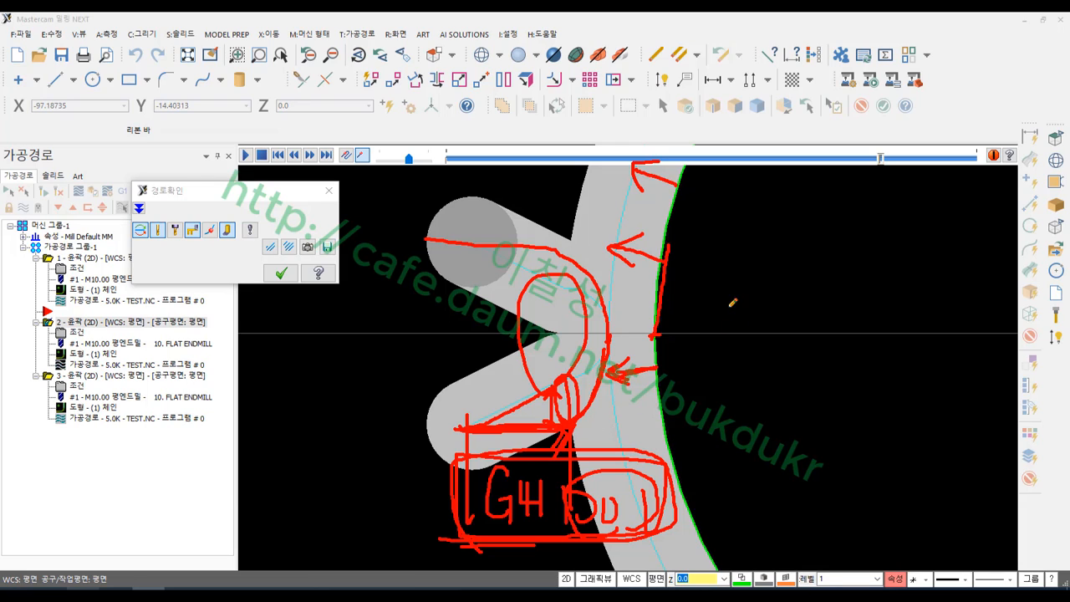
# Step: Handwrite 콘트럴러 in pen beside the contour inside the circle and draw a frame around it
pyautogui.moveTo(707, 268)
pyautogui.mouseDown()
pyautogui.moveTo(762, 316)
pyautogui.moveTo(763, 306)
pyautogui.moveTo(738, 334)
pyautogui.mouseUp()
pyautogui.moveTo(687, 338)
pyautogui.mouseDown()
pyautogui.moveTo(782, 343)
pyautogui.moveTo(757, 403)
pyautogui.mouseUp()
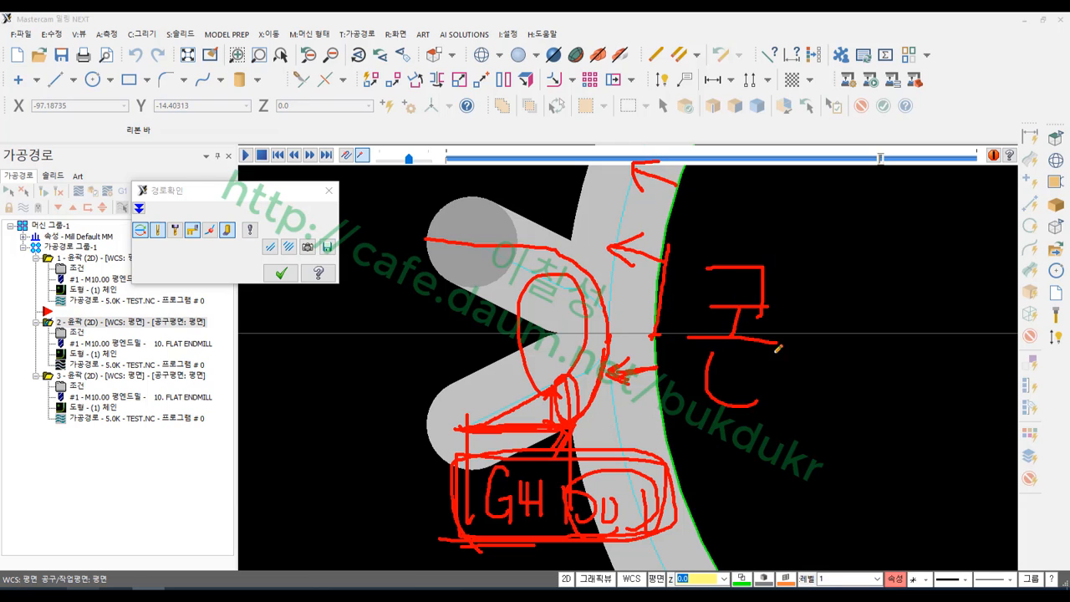
pyautogui.moveTo(782, 312)
pyautogui.mouseDown()
pyautogui.moveTo(831, 311)
pyautogui.moveTo(813, 328)
pyautogui.moveTo(845, 342)
pyautogui.mouseUp()
pyautogui.moveTo(766, 382); pyautogui.dragTo(870, 381)
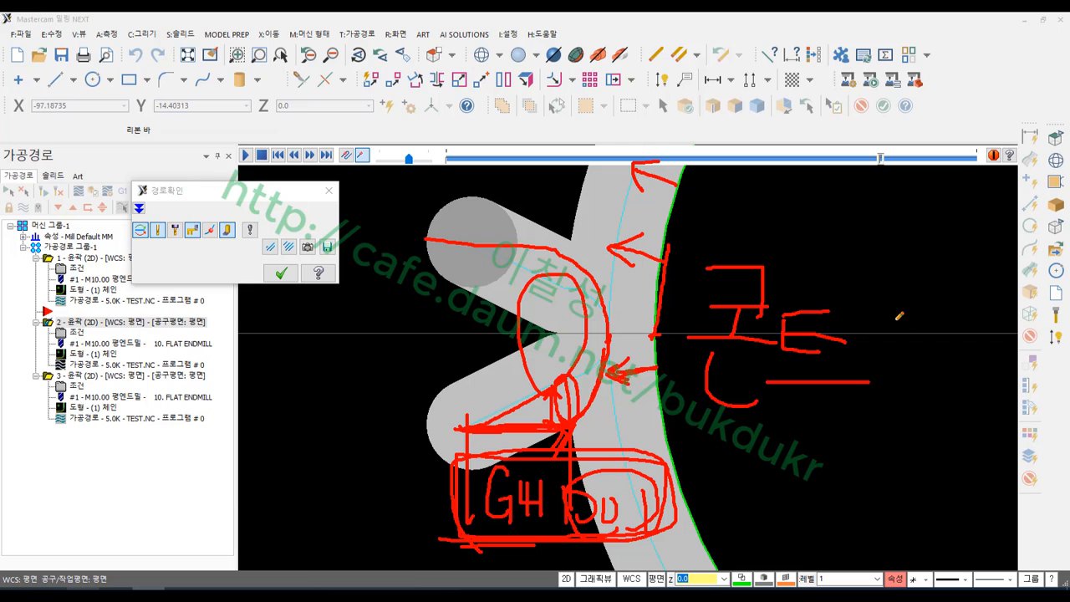
pyautogui.moveTo(874, 294); pyautogui.dragTo(916, 350)
pyautogui.moveTo(918, 326)
pyautogui.mouseDown()
pyautogui.moveTo(937, 331)
pyautogui.moveTo(938, 368)
pyautogui.mouseUp()
pyautogui.moveTo(909, 359)
pyautogui.mouseDown()
pyautogui.moveTo(928, 401)
pyautogui.moveTo(955, 401)
pyautogui.mouseUp()
pyautogui.moveTo(970, 319)
pyautogui.mouseDown()
pyautogui.moveTo(961, 373)
pyautogui.moveTo(983, 370)
pyautogui.mouseUp()
pyautogui.moveTo(978, 358)
pyautogui.mouseDown()
pyautogui.moveTo(1002, 350)
pyautogui.moveTo(1008, 414)
pyautogui.mouseUp()
pyautogui.moveTo(1012, 416)
pyautogui.mouseDown()
pyautogui.moveTo(652, 431)
pyautogui.moveTo(873, 244)
pyautogui.moveTo(1012, 407)
pyautogui.mouseUp()
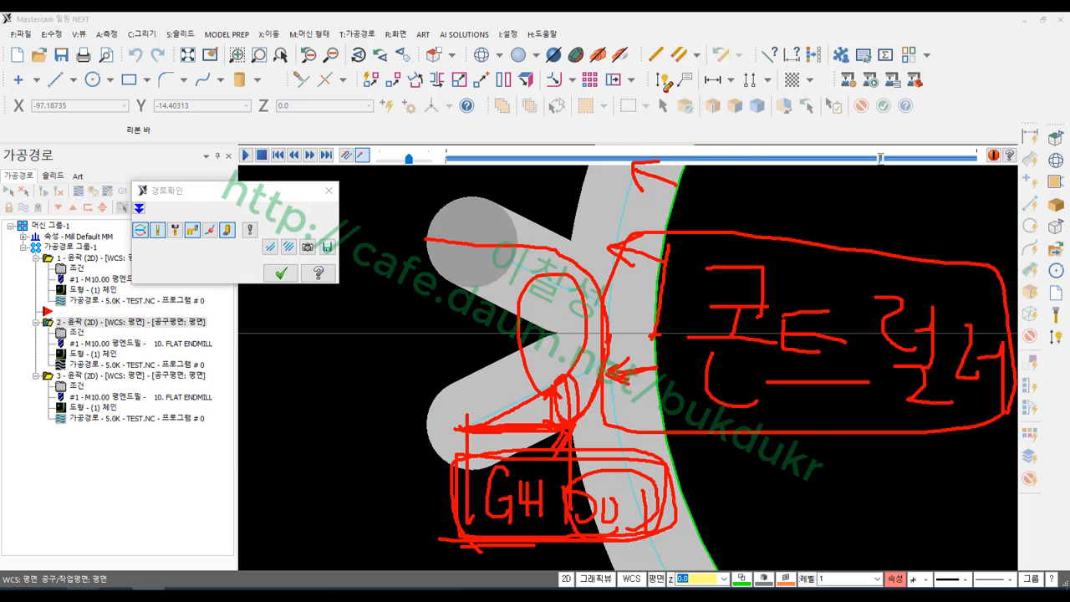
# Step: Handwrite Offset in pen above the framed 콘트럴러 and underline it
pyautogui.moveTo(674, 87); pyautogui.dragTo(674, 93)
pyautogui.moveTo(684, 114); pyautogui.dragTo(724, 114)
pyautogui.moveTo(705, 60); pyautogui.dragTo(702, 186)
pyautogui.moveTo(716, 126); pyautogui.dragTo(778, 108)
pyautogui.moveTo(744, 46); pyautogui.dragTo(736, 170)
pyautogui.moveTo(770, 125); pyautogui.dragTo(786, 160)
pyautogui.moveTo(828, 125)
pyautogui.mouseDown()
pyautogui.moveTo(807, 134)
pyautogui.moveTo(830, 167)
pyautogui.mouseUp()
pyautogui.moveTo(833, 131)
pyautogui.mouseDown()
pyautogui.moveTo(883, 119)
pyautogui.moveTo(856, 167)
pyautogui.mouseUp()
pyautogui.moveTo(660, 184); pyautogui.dragTo(908, 191)
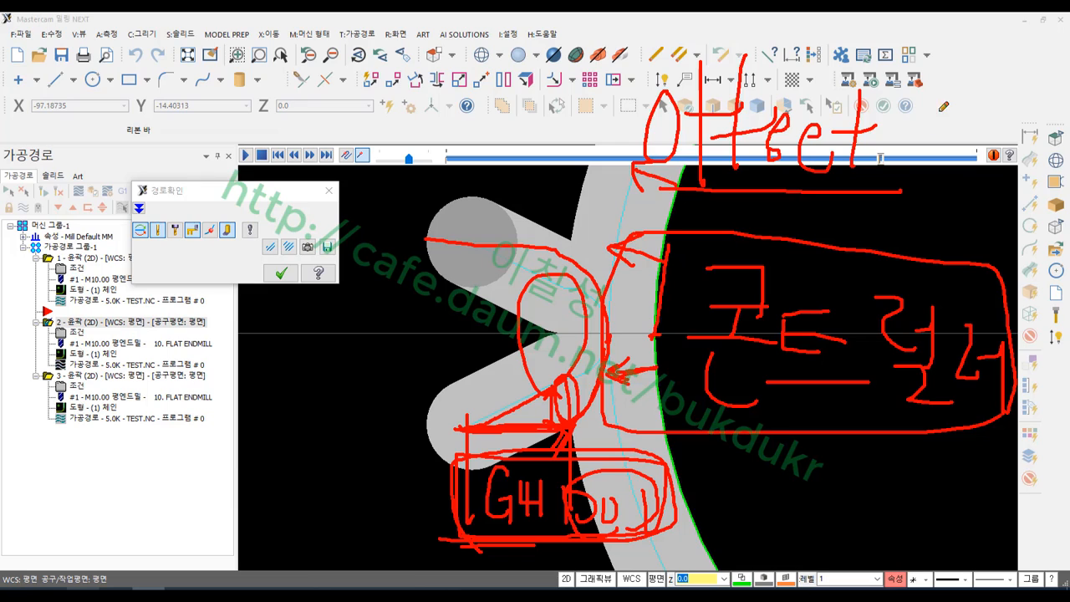
# Step: Write and encircle D01 beside Offset, link it by an arrow from the D01 next to G41, and cross it out
pyautogui.moveTo(945, 67); pyautogui.dragTo(945, 132)
pyautogui.moveTo(995, 87)
pyautogui.mouseDown()
pyautogui.moveTo(1022, 125)
pyautogui.moveTo(1030, 73)
pyautogui.moveTo(1003, 137)
pyautogui.mouseUp()
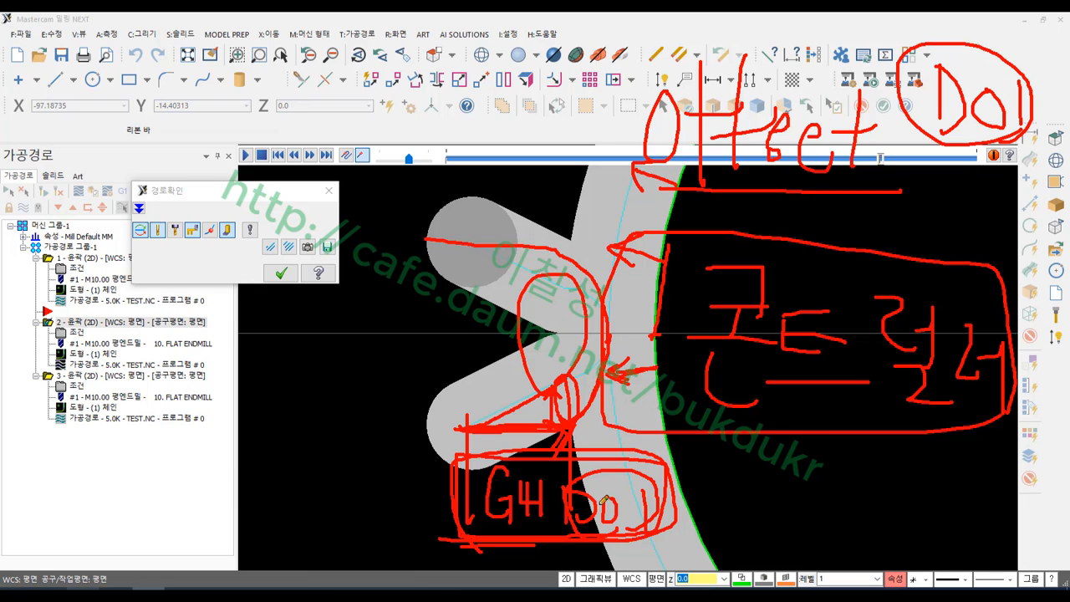
pyautogui.moveTo(644, 489)
pyautogui.mouseDown()
pyautogui.moveTo(852, 393)
pyautogui.moveTo(934, 167)
pyautogui.moveTo(949, 191)
pyautogui.moveTo(940, 167)
pyautogui.mouseUp()
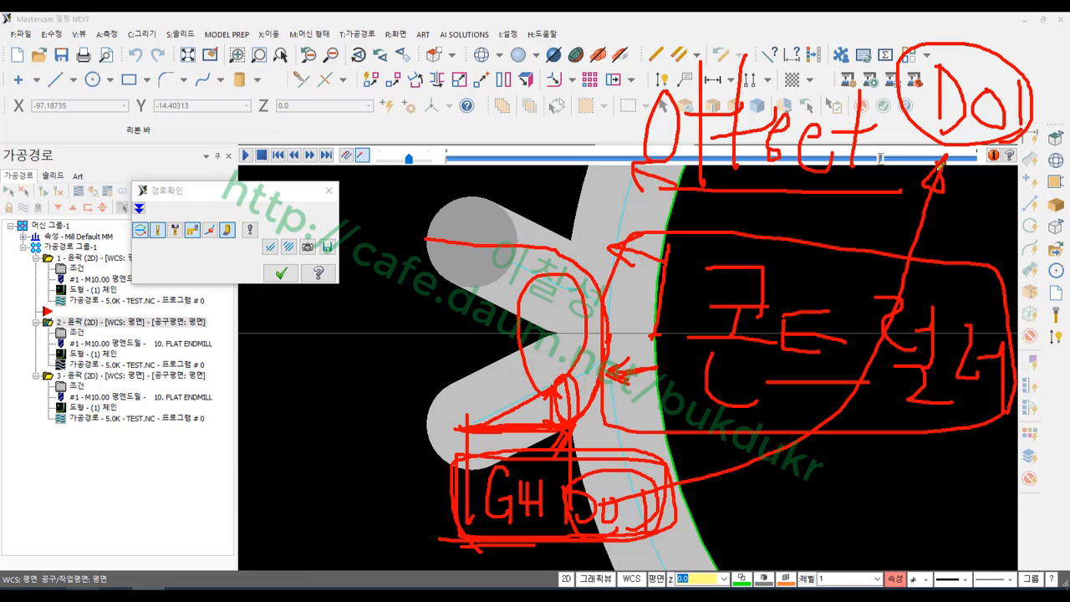
pyautogui.moveTo(987, 30); pyautogui.dragTo(923, 167)
pyautogui.moveTo(919, 45); pyautogui.dragTo(939, 77)
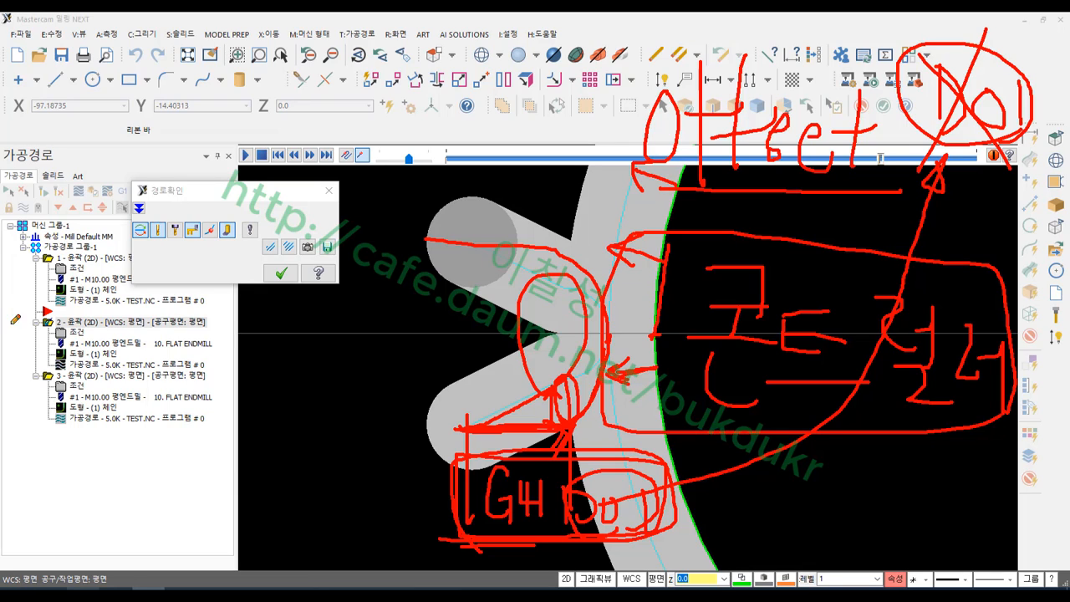
# Step: Underline contour operation 2 in the toolpath list in pen, and close the drawing overlay
pyautogui.moveTo(47, 333); pyautogui.dragTo(198, 334)
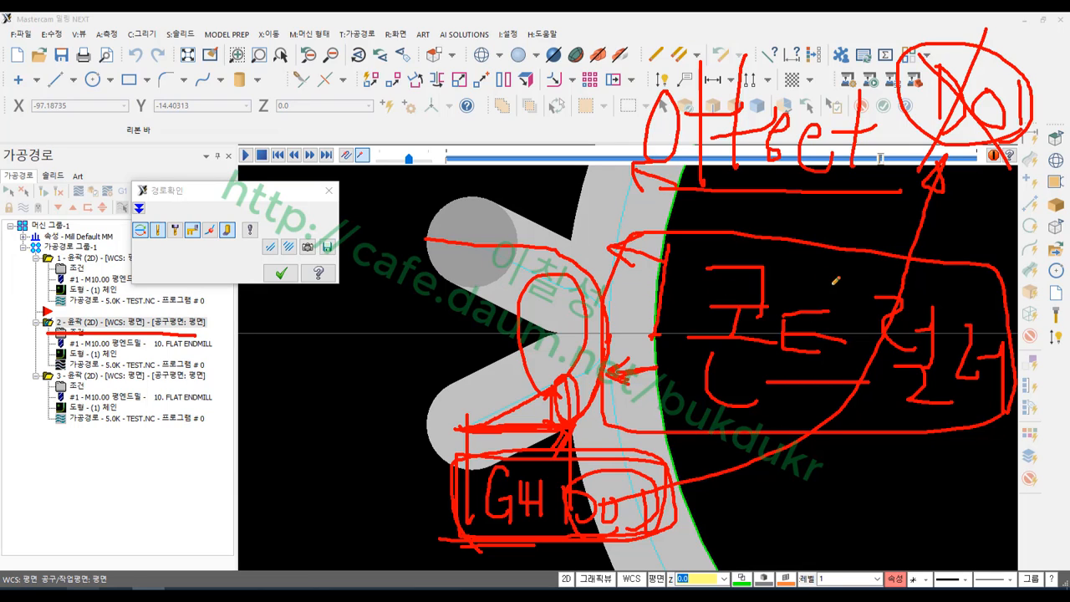
pyautogui.rightClick(471, 256)
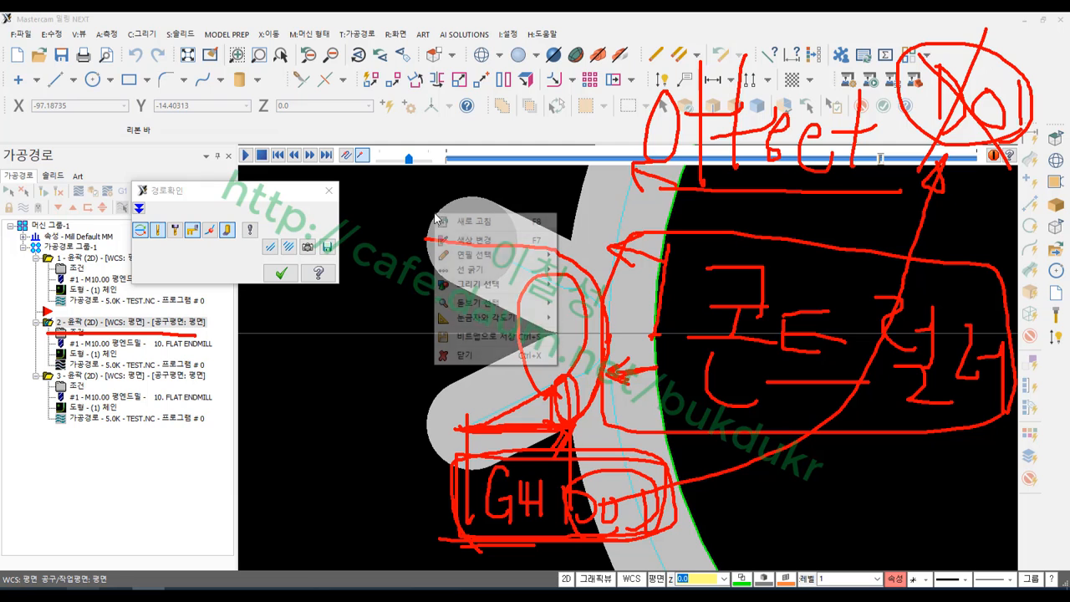
pyautogui.click(494, 357)
# Step: Open the parameters of contour operation 2, and encircle and underline the 보정 형태 setting 컨트롤 in pen
pyautogui.click(78, 333)
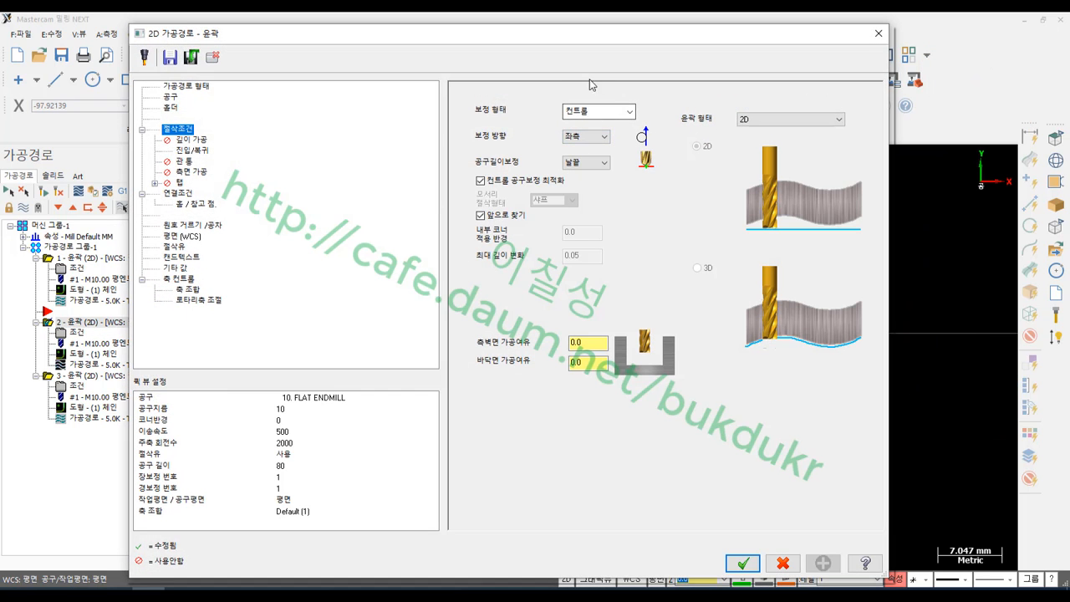
pyautogui.click(83, 588)
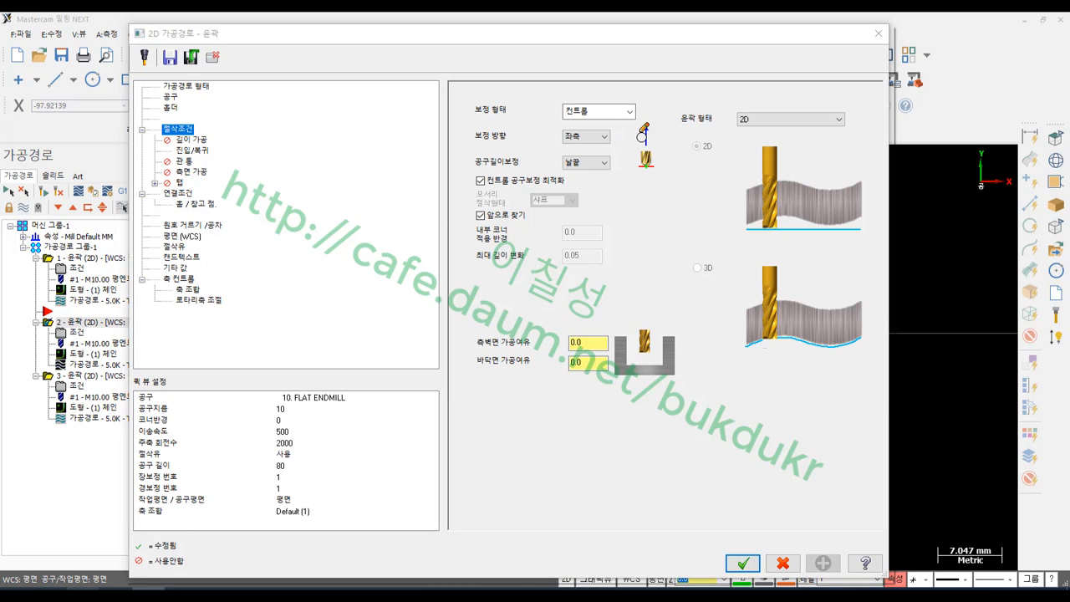
pyautogui.moveTo(645, 118)
pyautogui.mouseDown()
pyautogui.moveTo(518, 121)
pyautogui.moveTo(544, 68)
pyautogui.moveTo(653, 115)
pyautogui.moveTo(636, 121)
pyautogui.mouseUp()
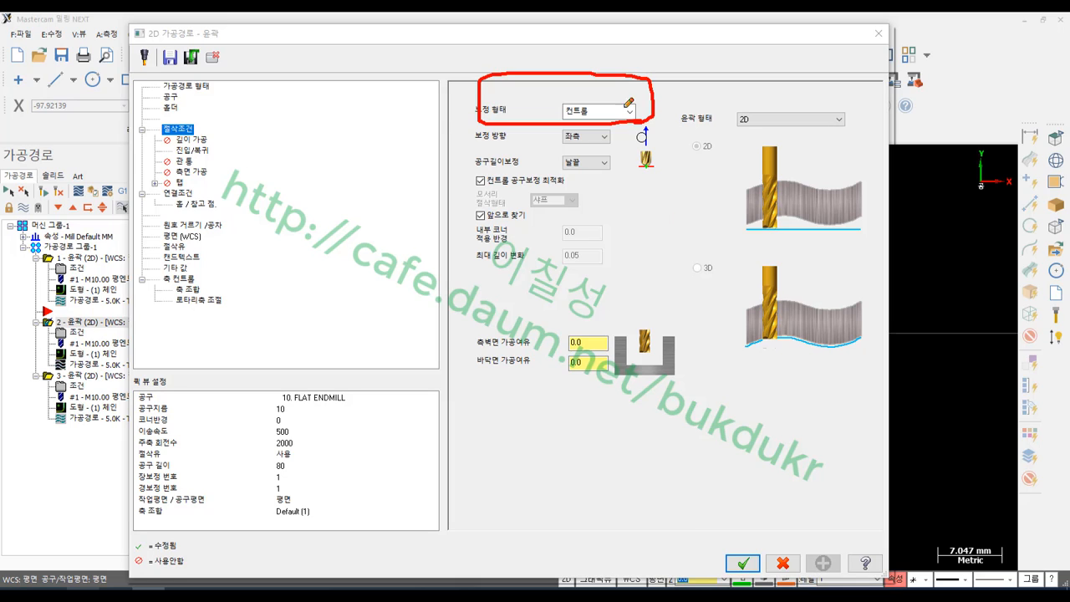
pyautogui.moveTo(453, 121); pyautogui.dragTo(702, 119)
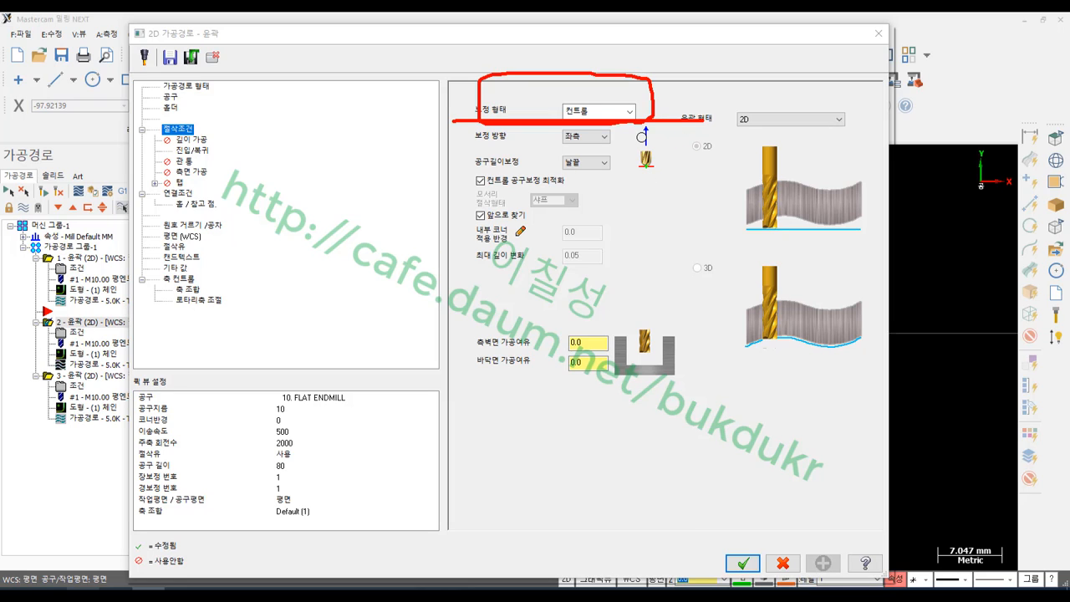
# Step: Close the drawing overlay and leave the parameters of contour operation 2 without saving
pyautogui.rightClick(656, 209)
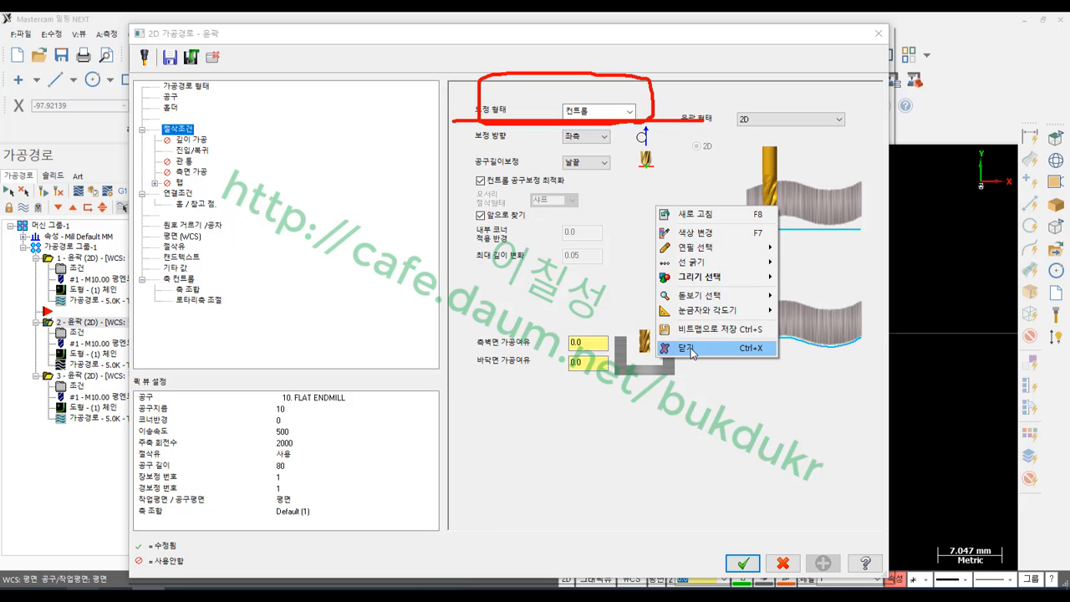
pyautogui.click(694, 349)
pyautogui.click(783, 563)
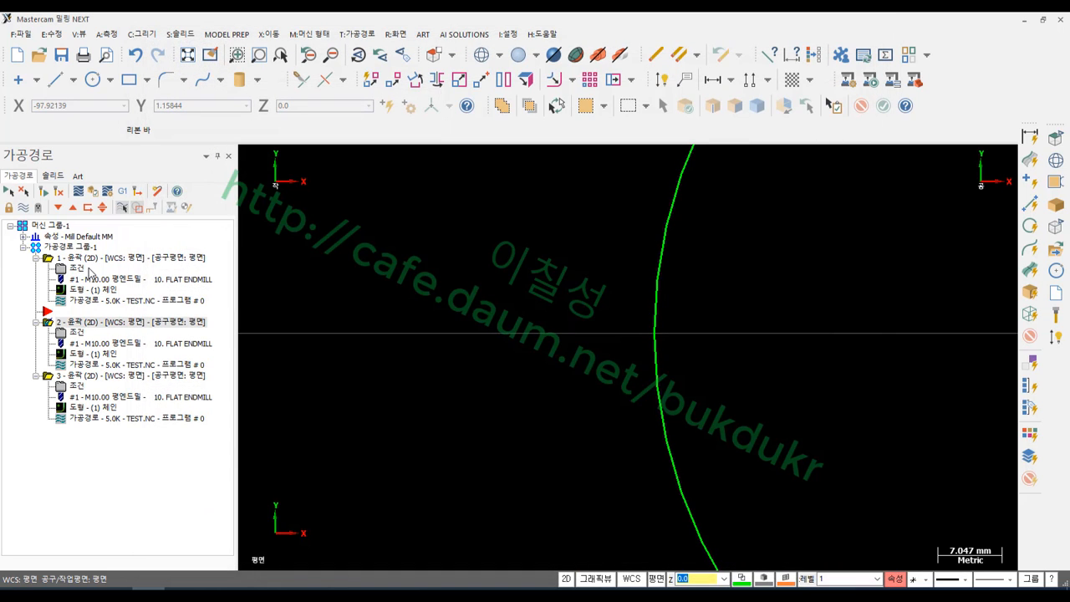
# Step: Backplot contour operation 2 through to the end of its toolpath, and close the backplot
pyautogui.click(92, 258)
pyautogui.scroll(-5, 506, 387)
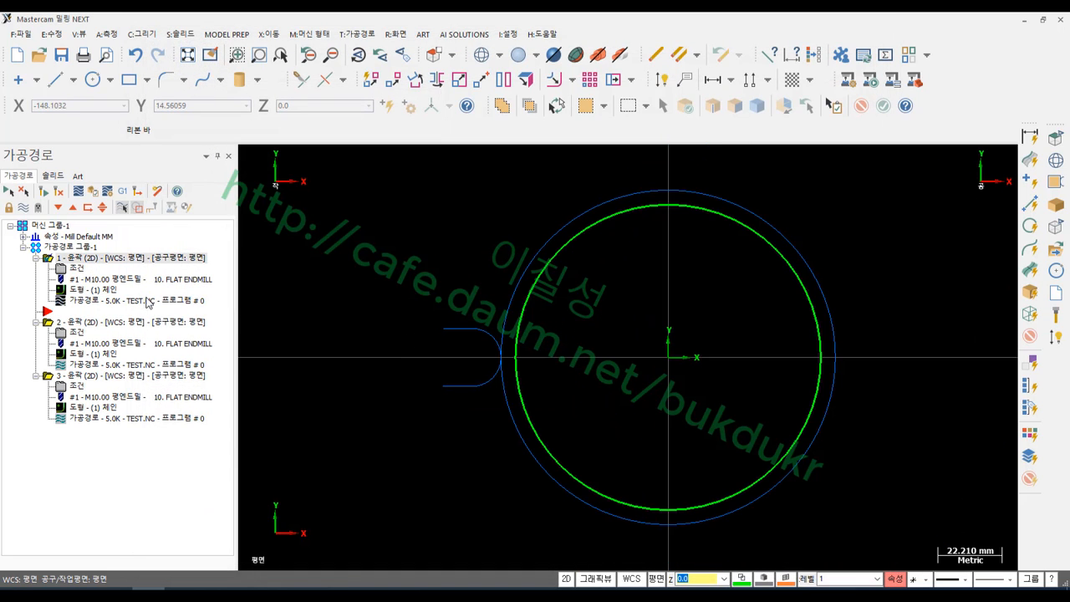
pyautogui.click(130, 321)
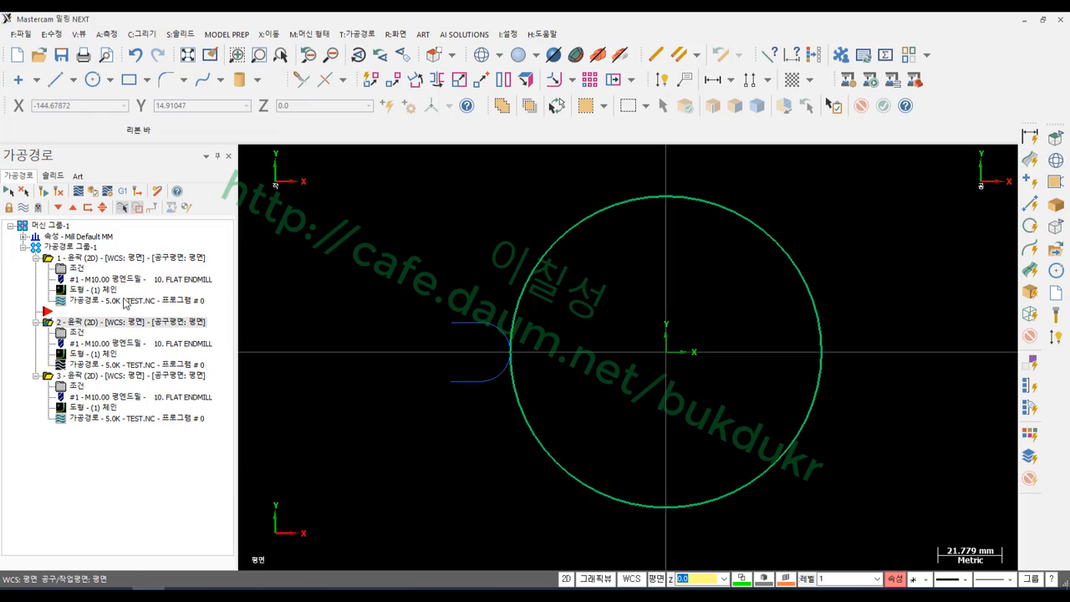
pyautogui.click(82, 365)
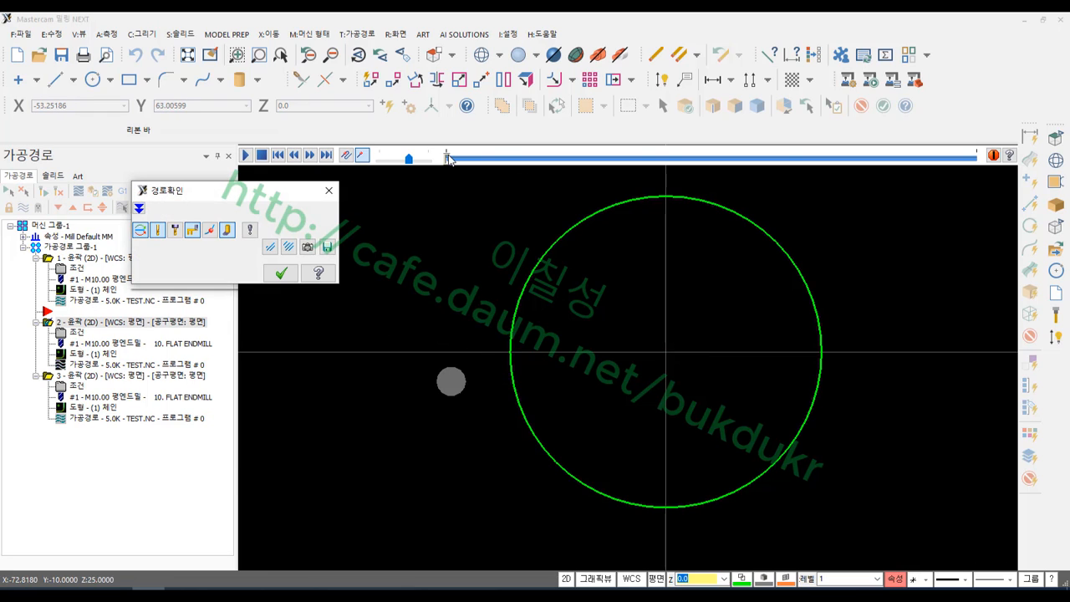
pyautogui.moveTo(447, 158); pyautogui.dragTo(976, 158)
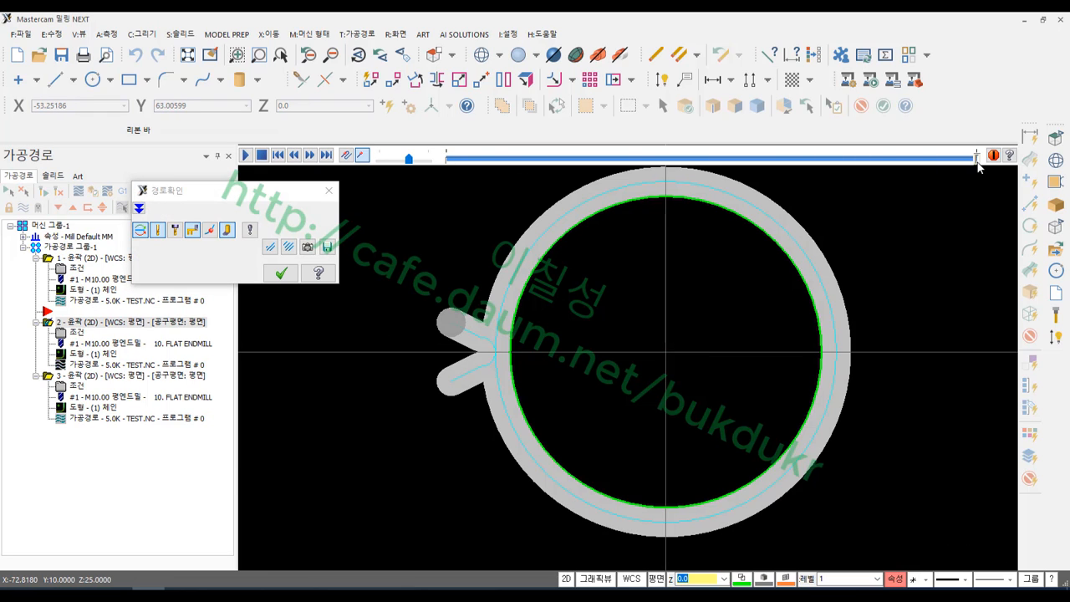
pyautogui.click(281, 274)
# Step: Backplot contour operation 1 through its full toolpath around the circle, and close the backplot
pyautogui.click(84, 269)
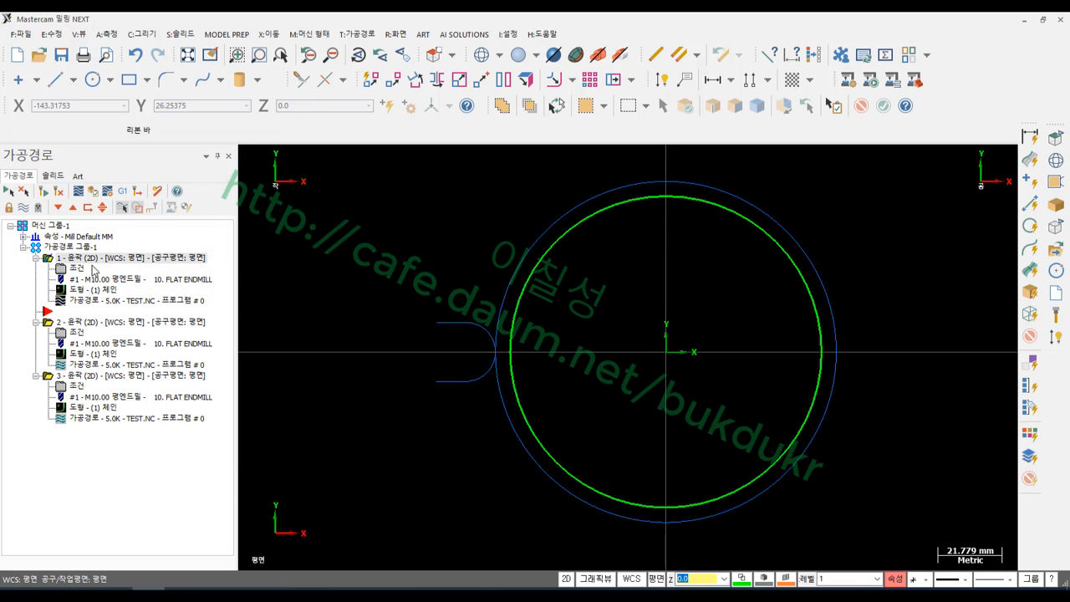
pyautogui.click(96, 300)
pyautogui.moveTo(449, 158); pyautogui.dragTo(930, 158)
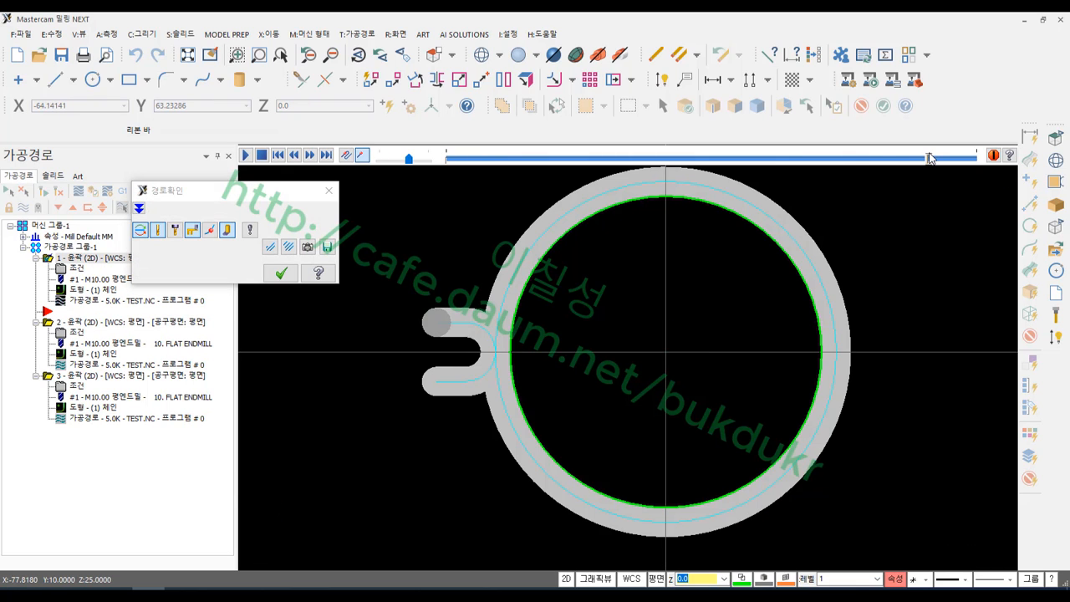
pyautogui.click(281, 273)
# Step: Backplot contour operation 3 through to the end of its toolpath, and close the backplot
pyautogui.click(88, 377)
pyautogui.click(93, 419)
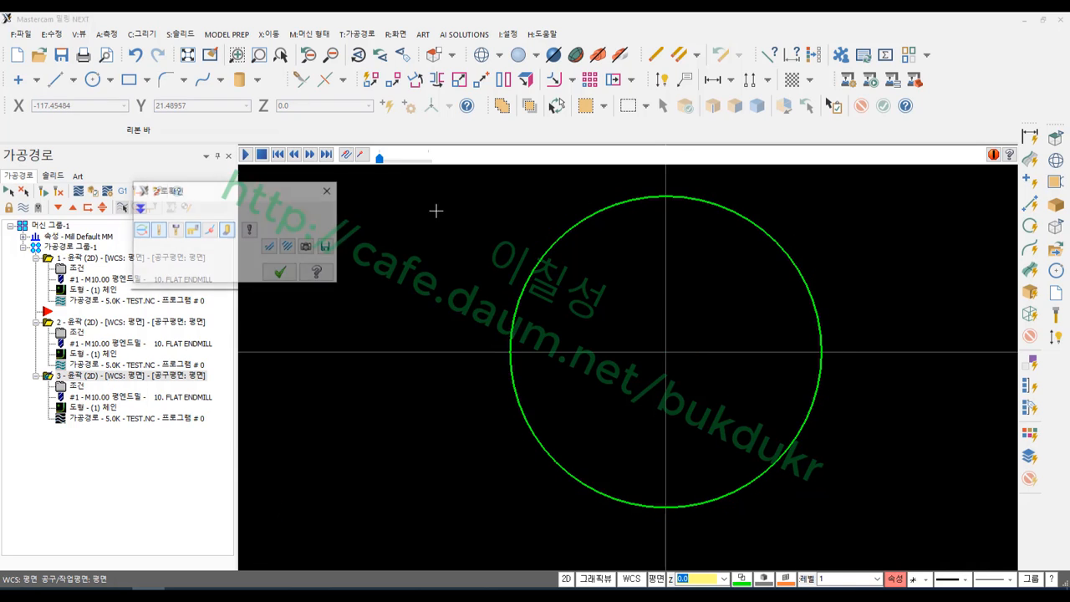
pyautogui.moveTo(448, 159); pyautogui.dragTo(975, 158)
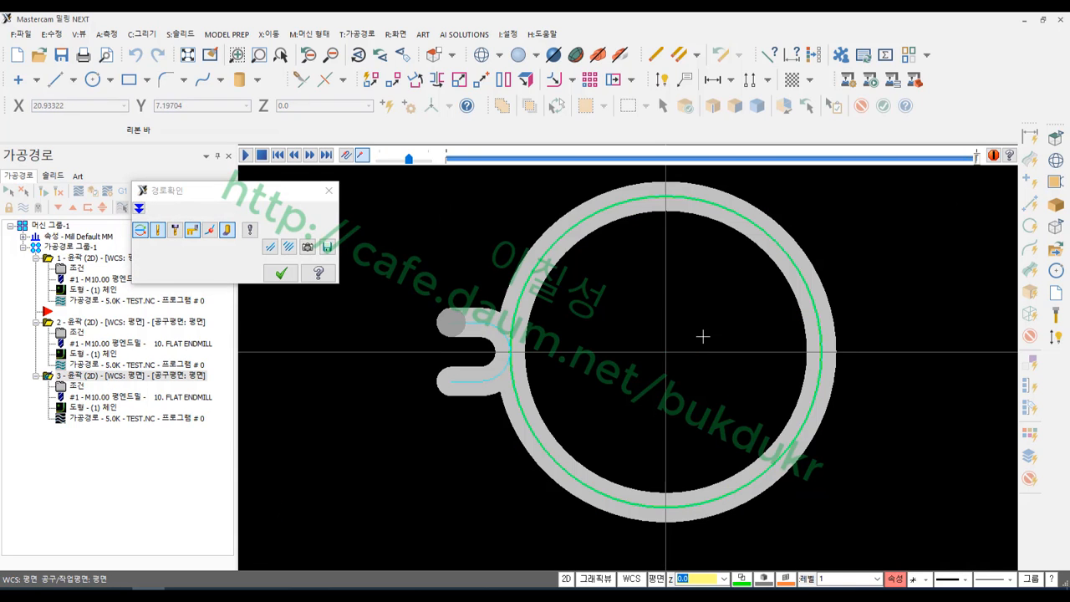
pyautogui.click(281, 273)
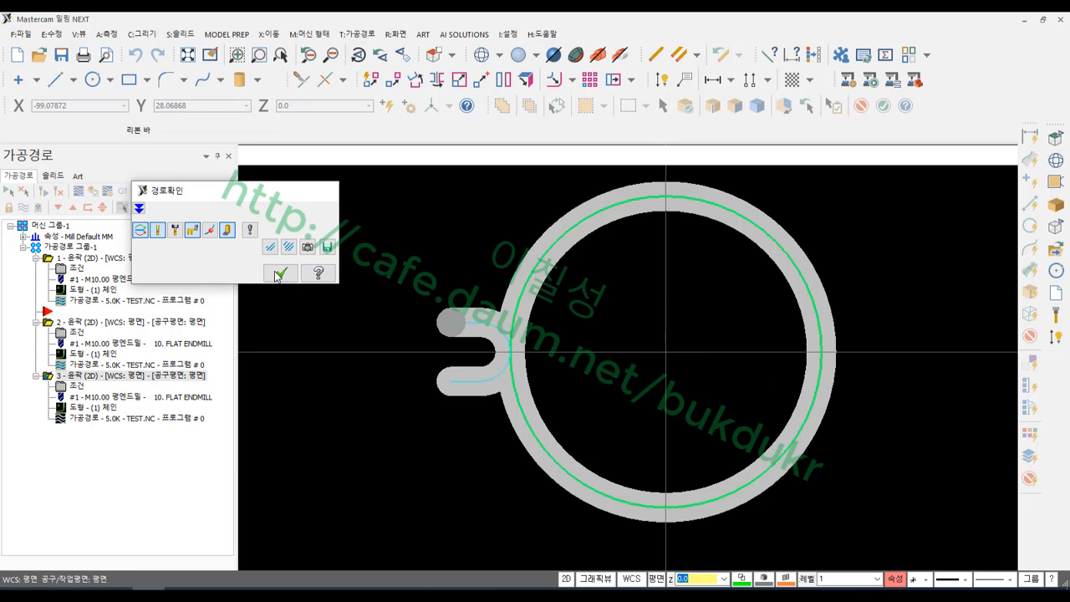
# Step: Compare the displayed paths of contour operations 1 and 2, and briefly reopen the backplot of operation 1
pyautogui.click(75, 259)
pyautogui.click(67, 323)
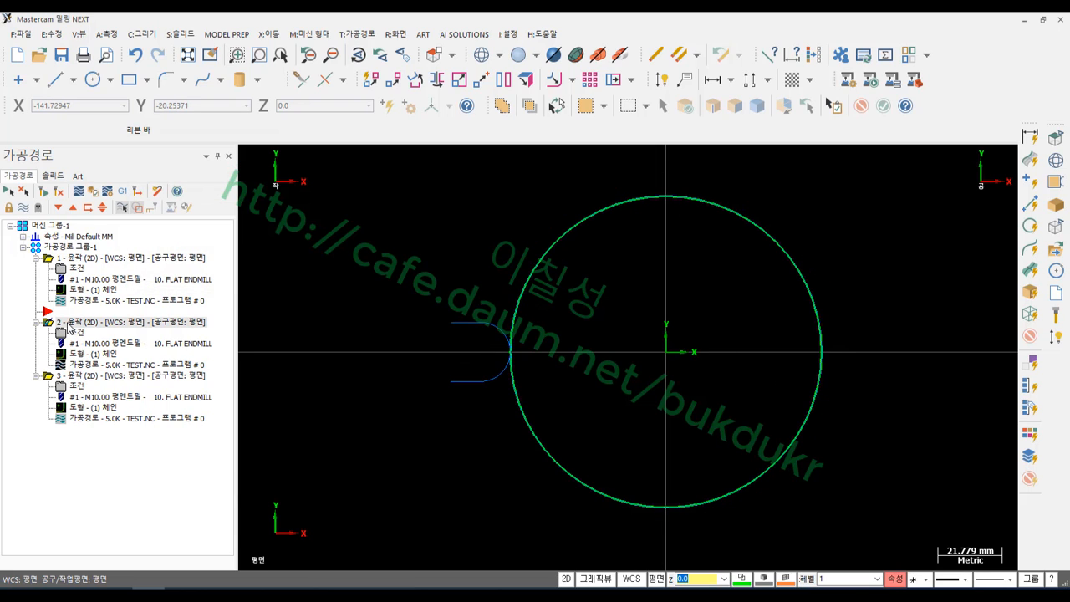
pyautogui.click(76, 261)
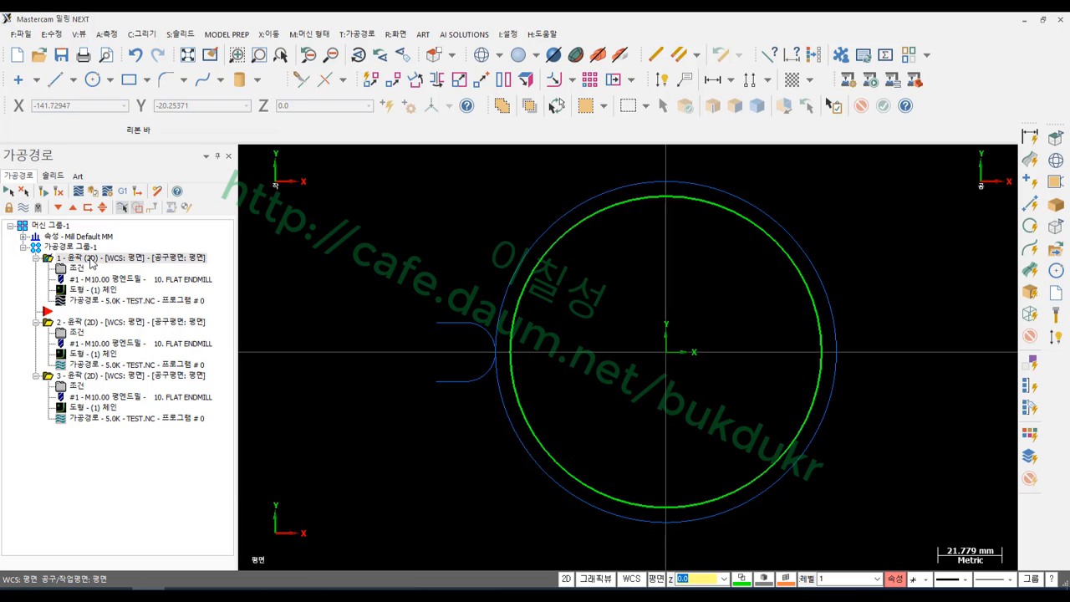
pyautogui.click(95, 300)
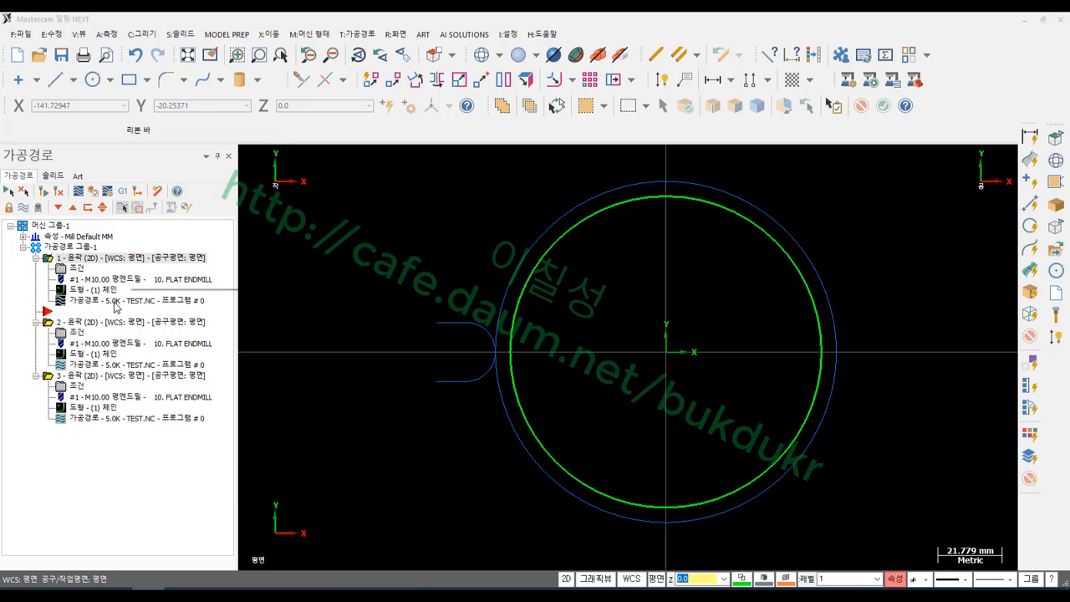
pyautogui.click(284, 275)
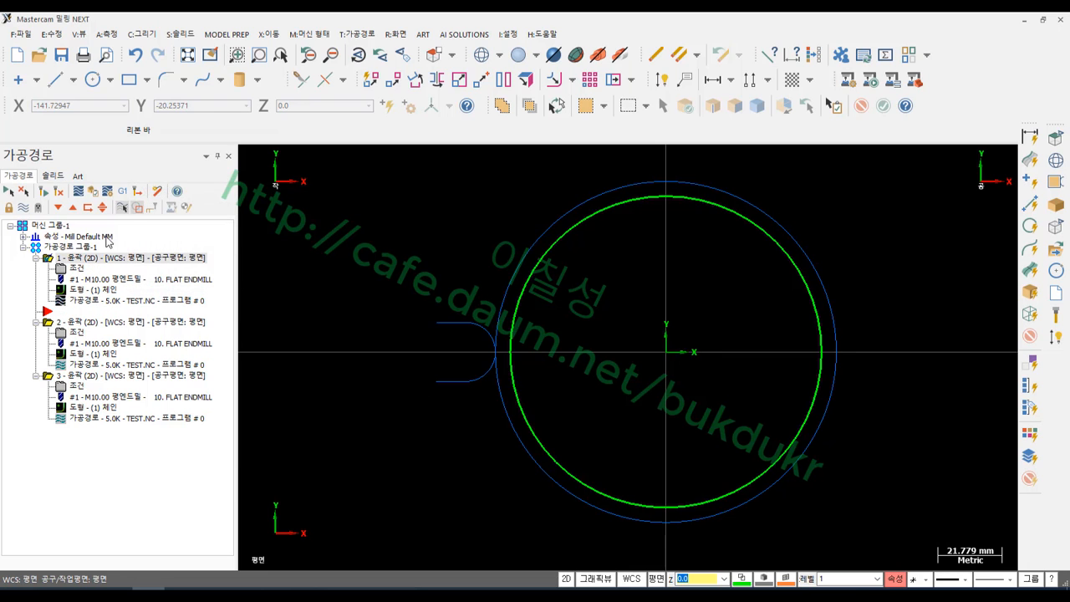
# Step: Post only contour operation 1, declining to post all operations, and save the NC file as C
pyautogui.click(126, 193)
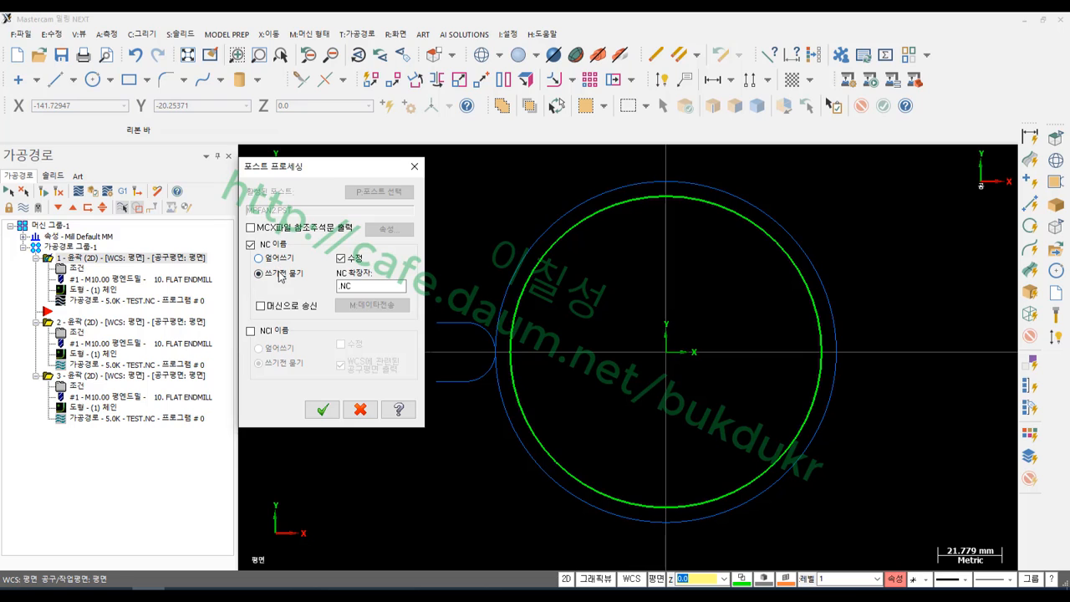
pyautogui.click(325, 408)
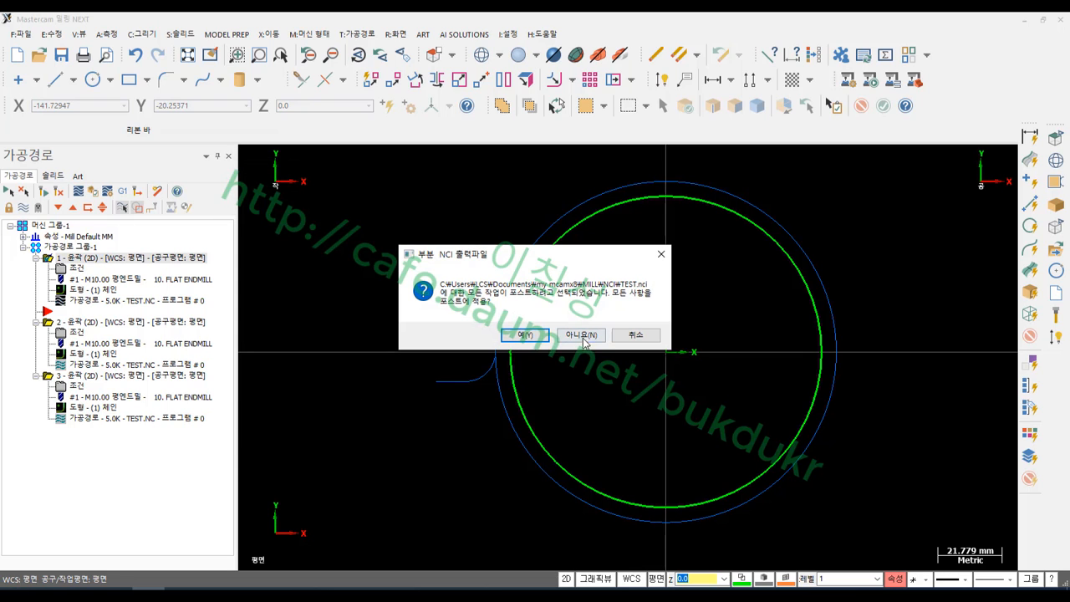
pyautogui.click(575, 341)
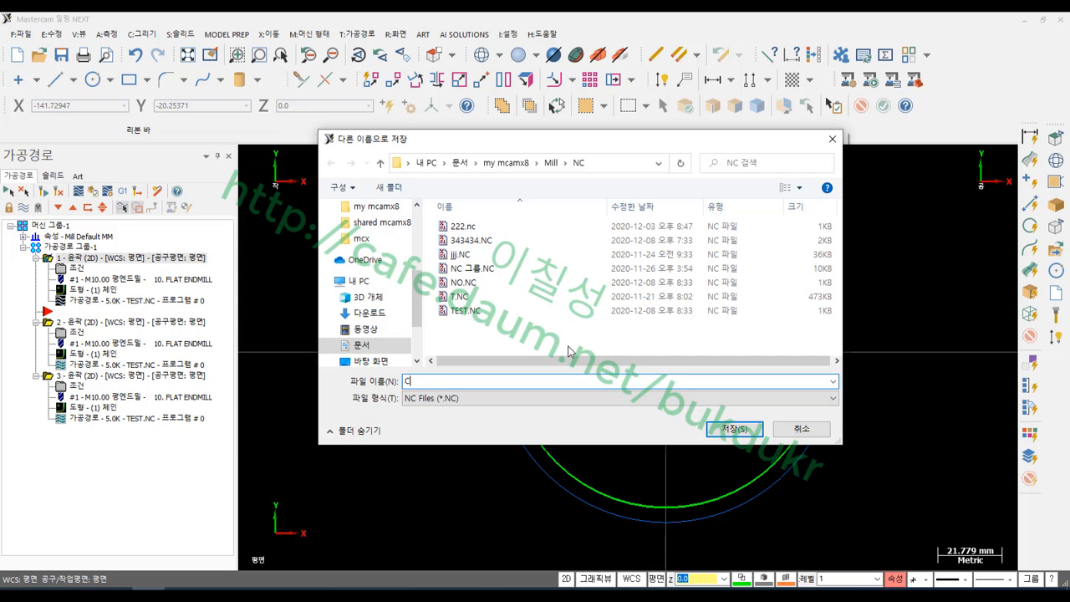
pyautogui.click(734, 429)
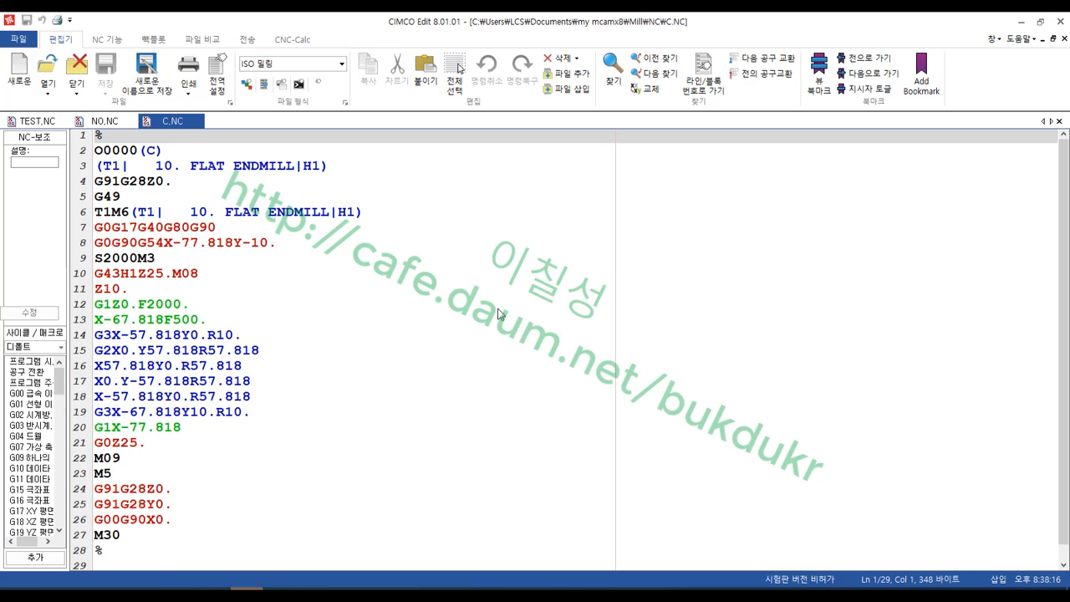
# Step: Tile the C.NC, NO.NC and TEST.NC programs vertically, and highlight G41D1 on line 13 of TEST.NC
pyautogui.click(995, 40)
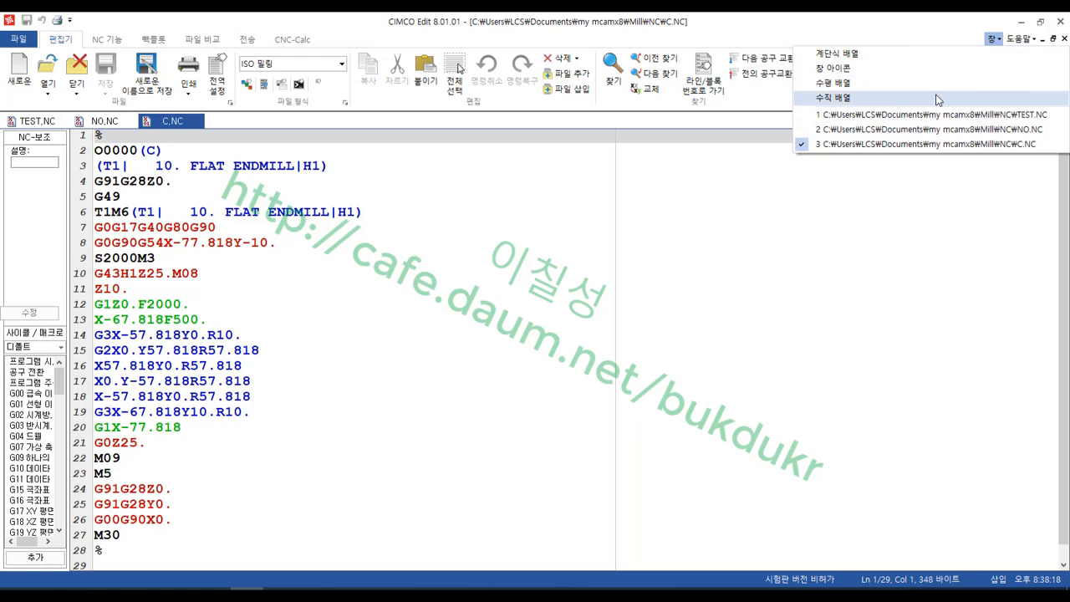
pyautogui.click(853, 97)
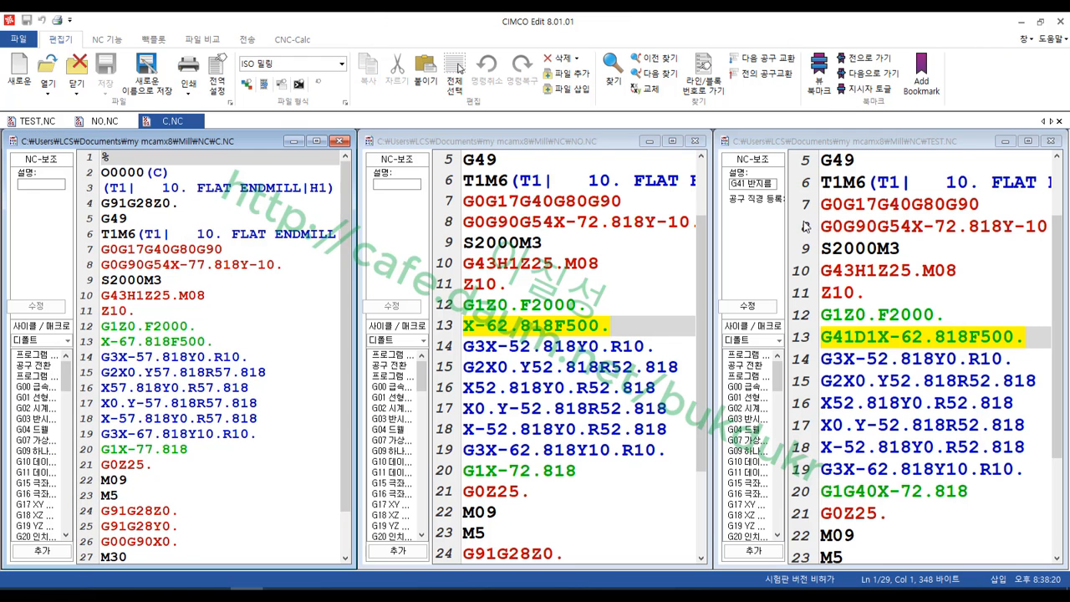
pyautogui.click(553, 243)
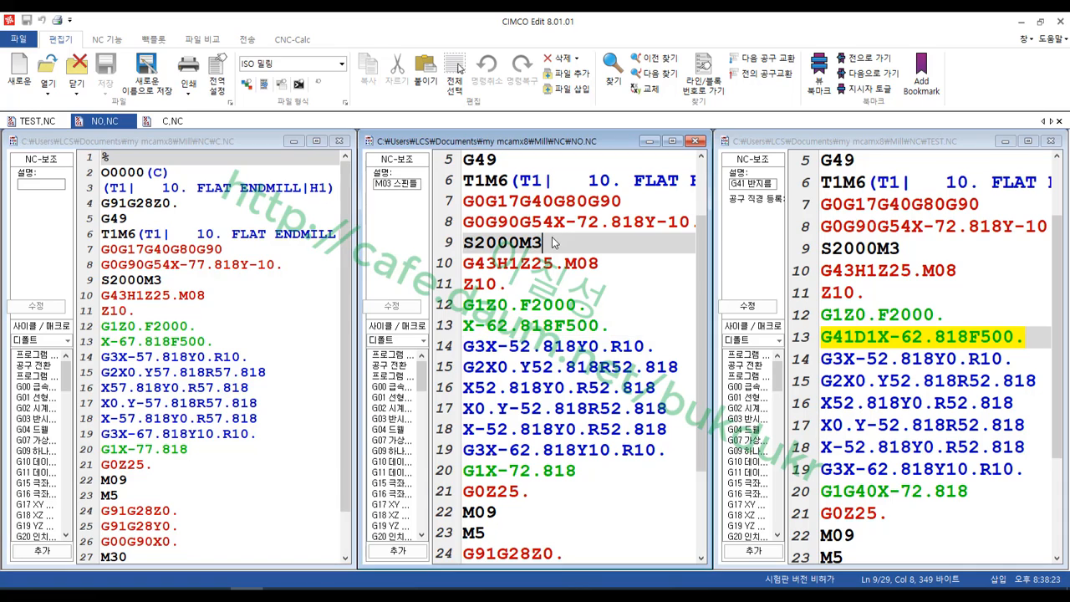
pyautogui.click(542, 347)
pyautogui.click(902, 315)
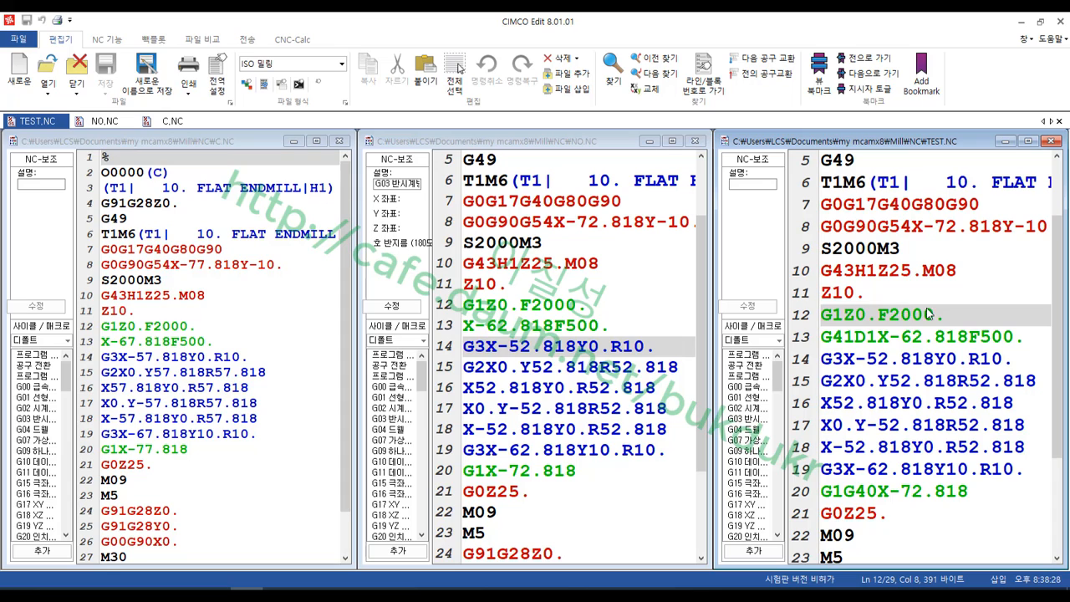
pyautogui.click(877, 339)
pyautogui.moveTo(877, 340); pyautogui.dragTo(808, 345)
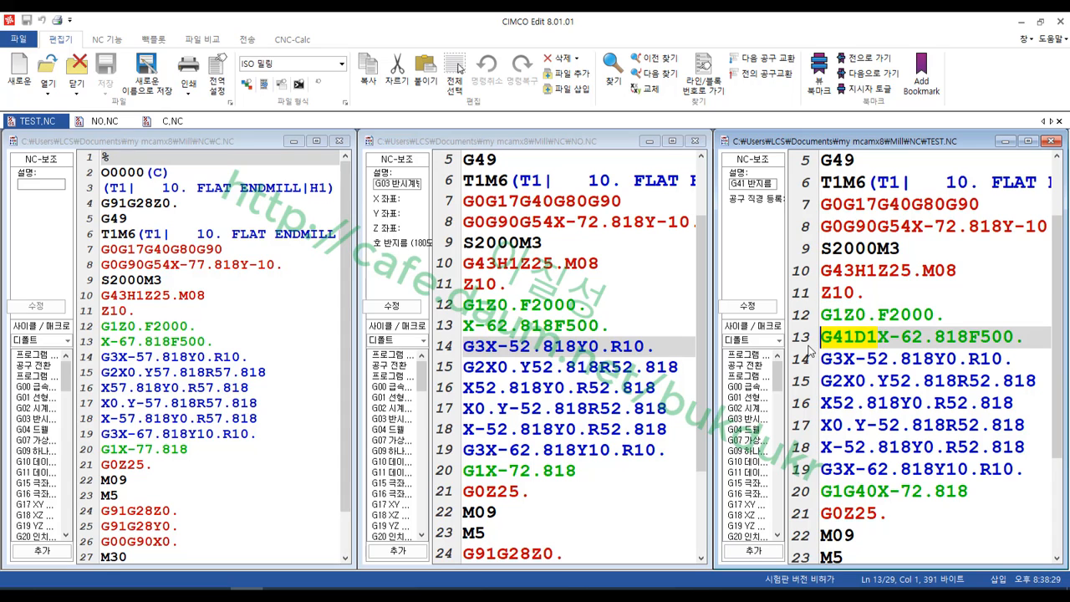
# Step: Compare the C.NC code with NO.NC and TEST.NC, highlighting code from lines 18 to 21 in the latter two
pyautogui.click(198, 341)
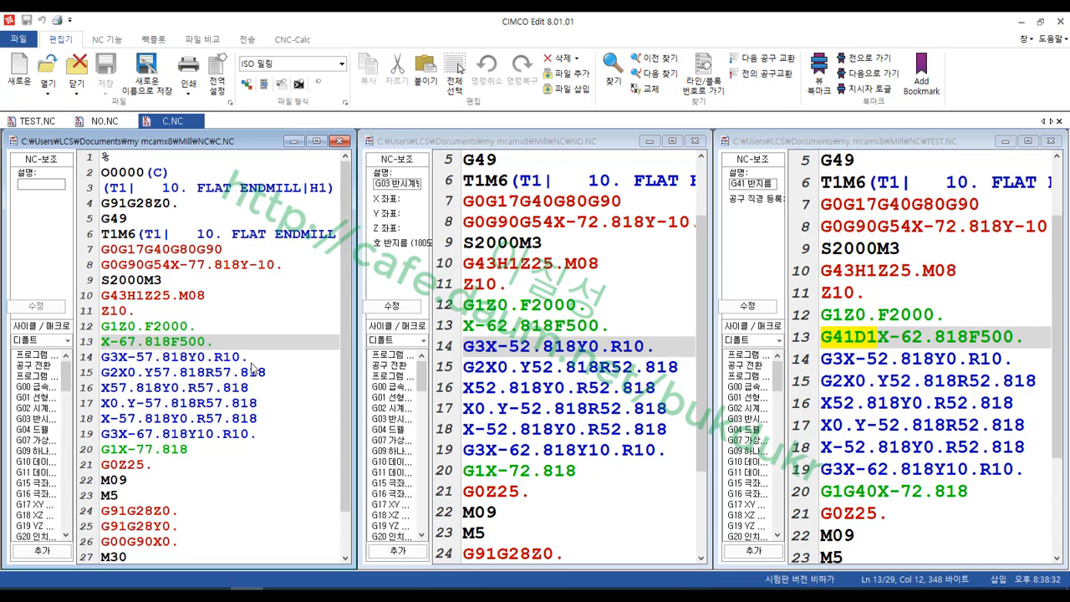
pyautogui.click(240, 234)
pyautogui.click(644, 316)
pyautogui.click(835, 317)
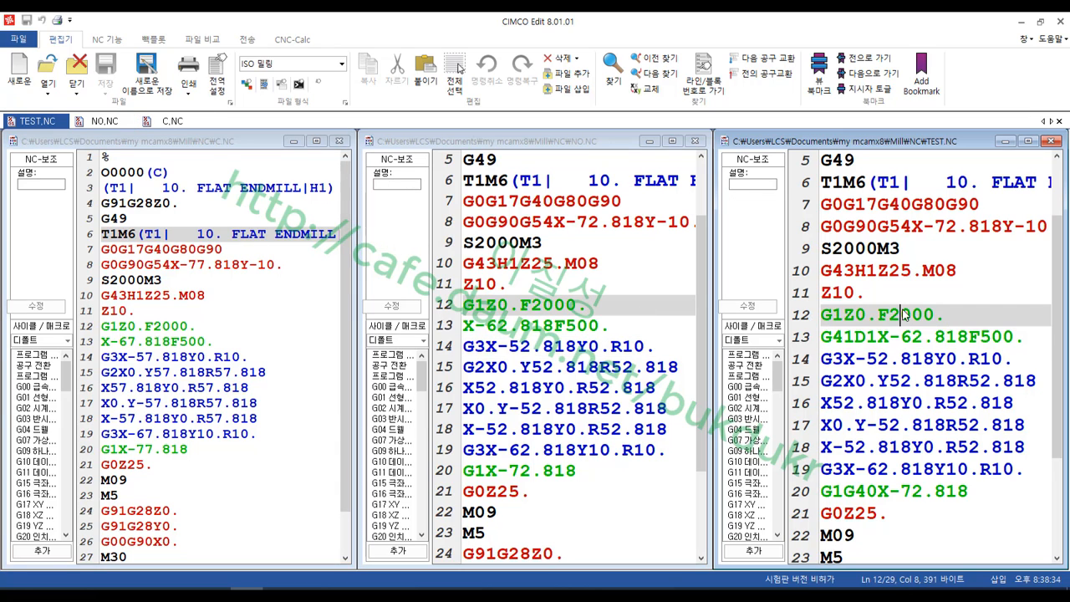
pyautogui.moveTo(960, 519); pyautogui.dragTo(821, 446)
pyautogui.moveTo(686, 494); pyautogui.dragTo(533, 442)
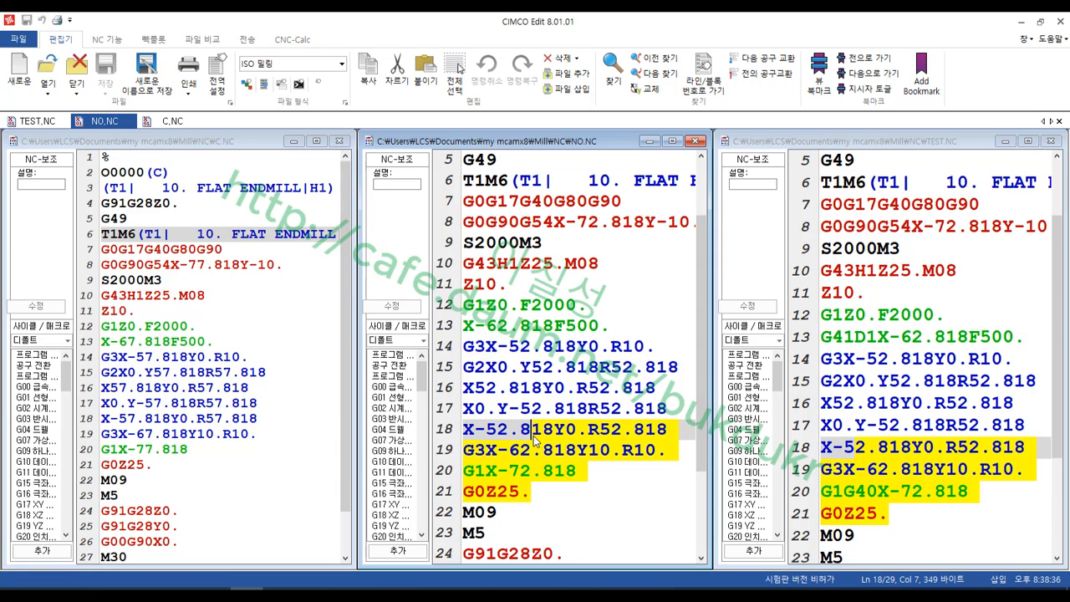
pyautogui.click(233, 482)
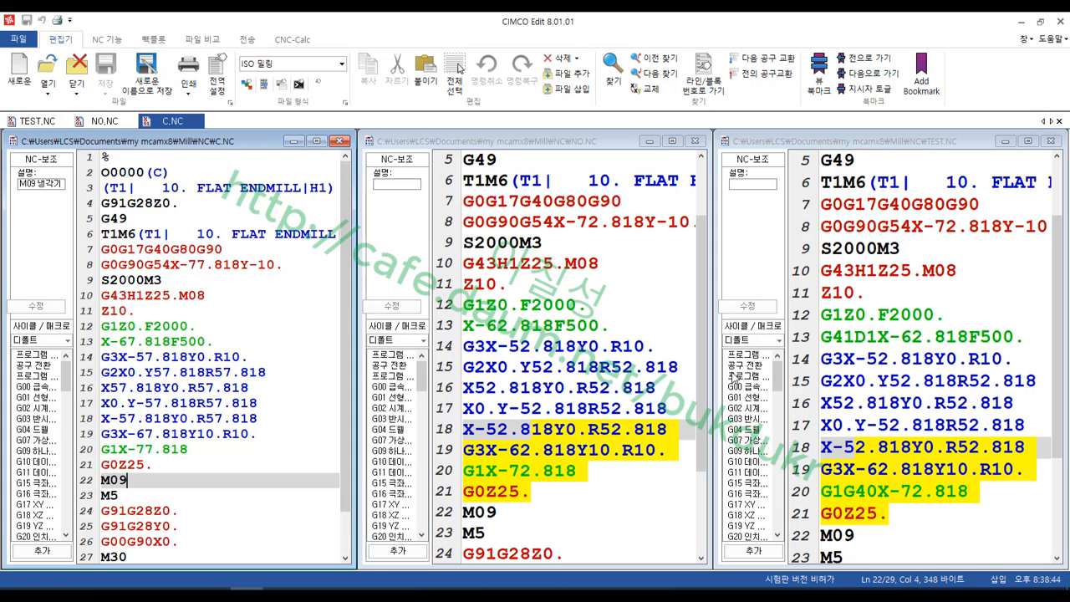
pyautogui.click(260, 330)
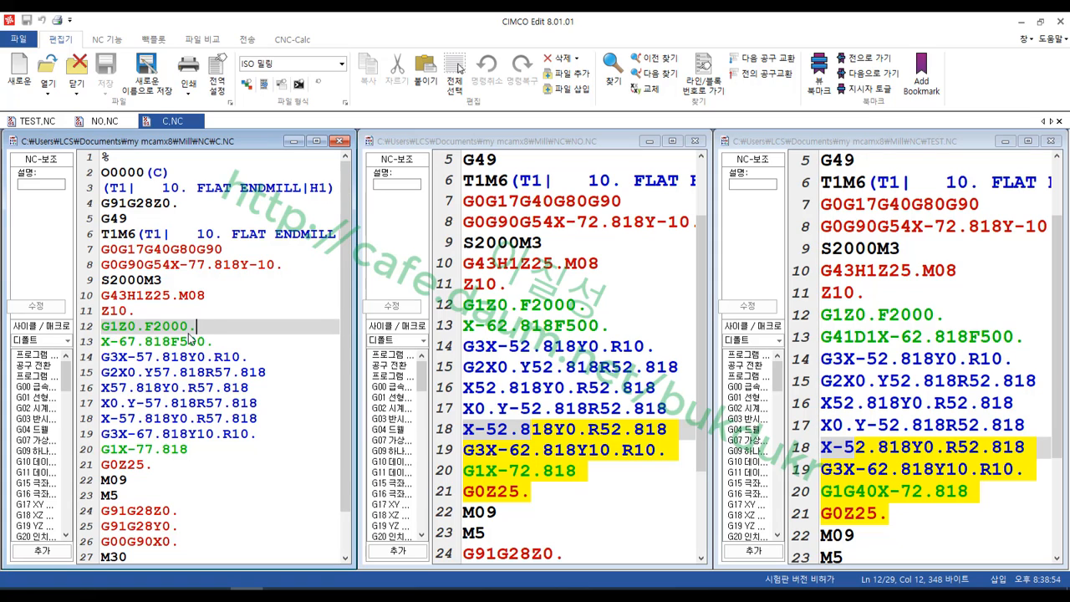
# Step: Remove the NO.NC window from view, and widen the C.NC and TEST.NC windows to share the space
pyautogui.click(696, 140)
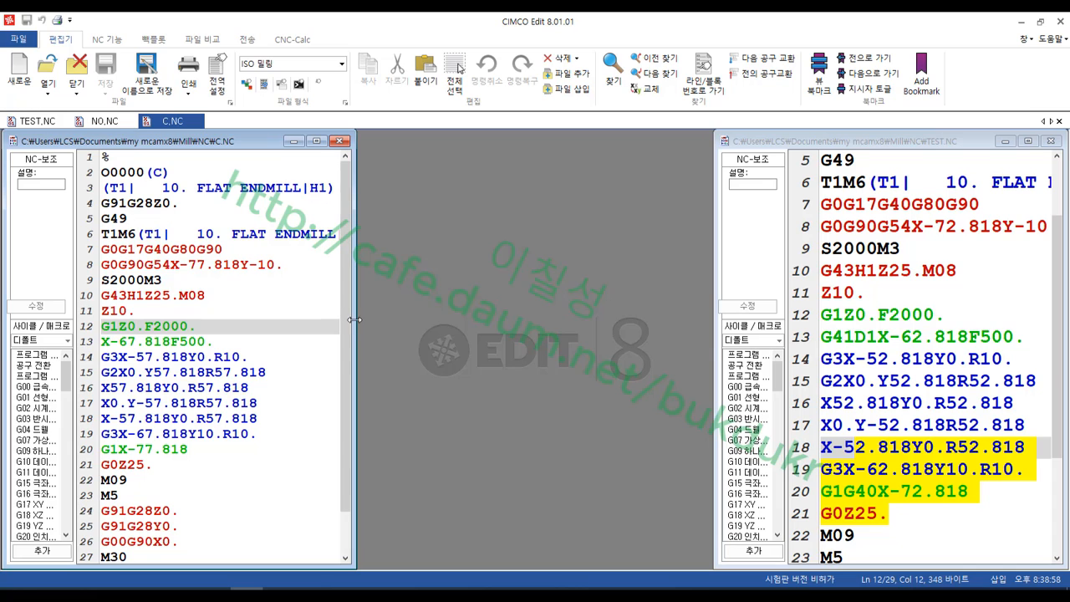
pyautogui.moveTo(354, 319); pyautogui.dragTo(519, 325)
pyautogui.moveTo(715, 339); pyautogui.dragTo(532, 339)
# Step: Examine the G41D1 offset code on line 13 of TEST.NC against C.NC, highlighting lines 7 to 25 of C.NC
pyautogui.click(736, 366)
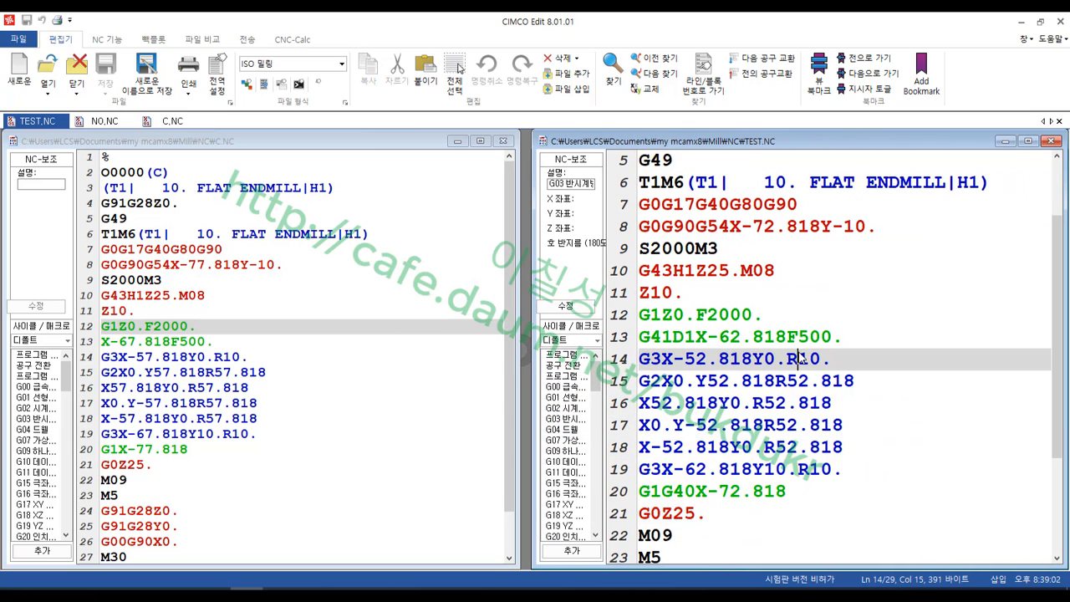
pyautogui.moveTo(695, 343); pyautogui.dragTo(672, 348)
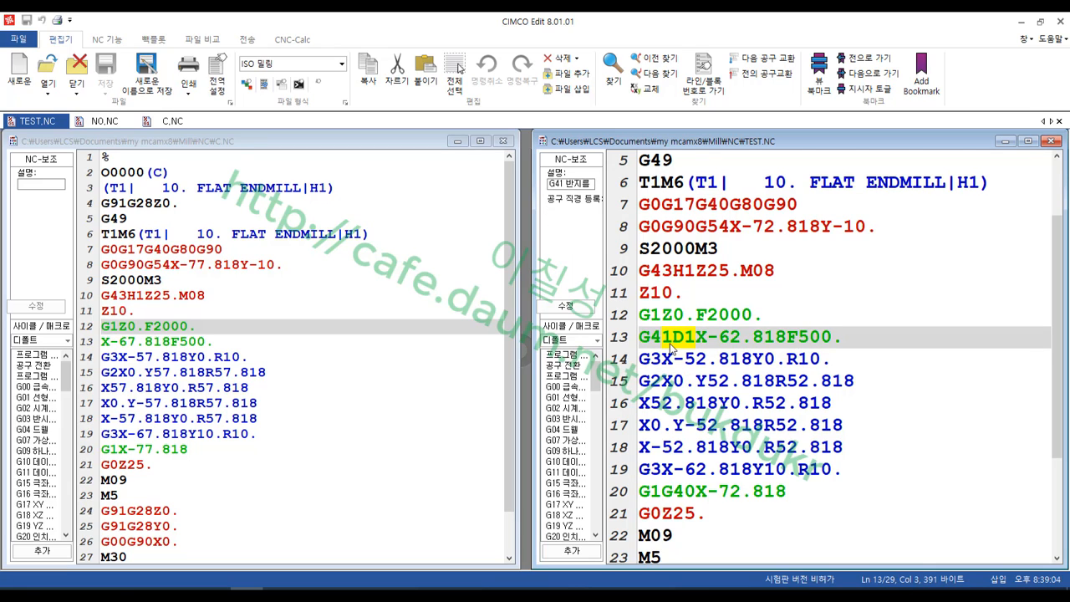
pyautogui.click(144, 357)
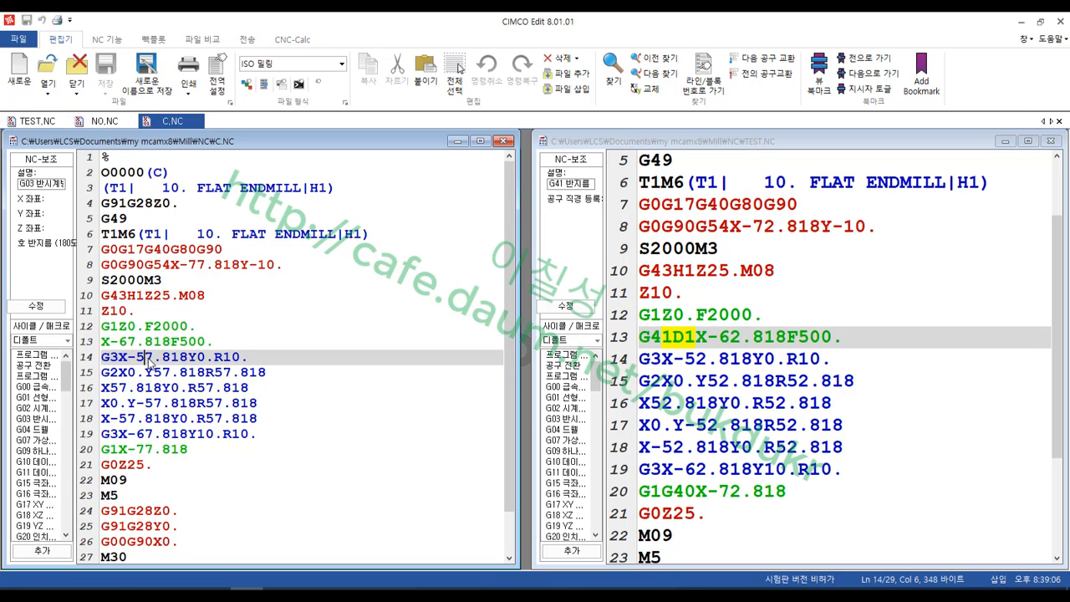
pyautogui.moveTo(178, 529); pyautogui.dragTo(101, 250)
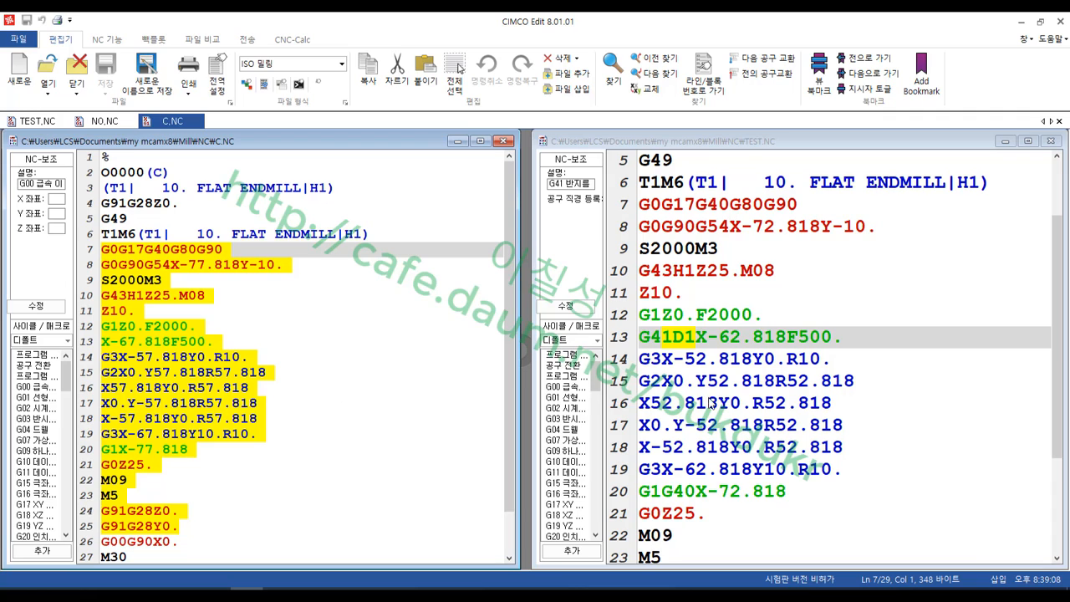
pyautogui.click(956, 299)
pyautogui.click(424, 312)
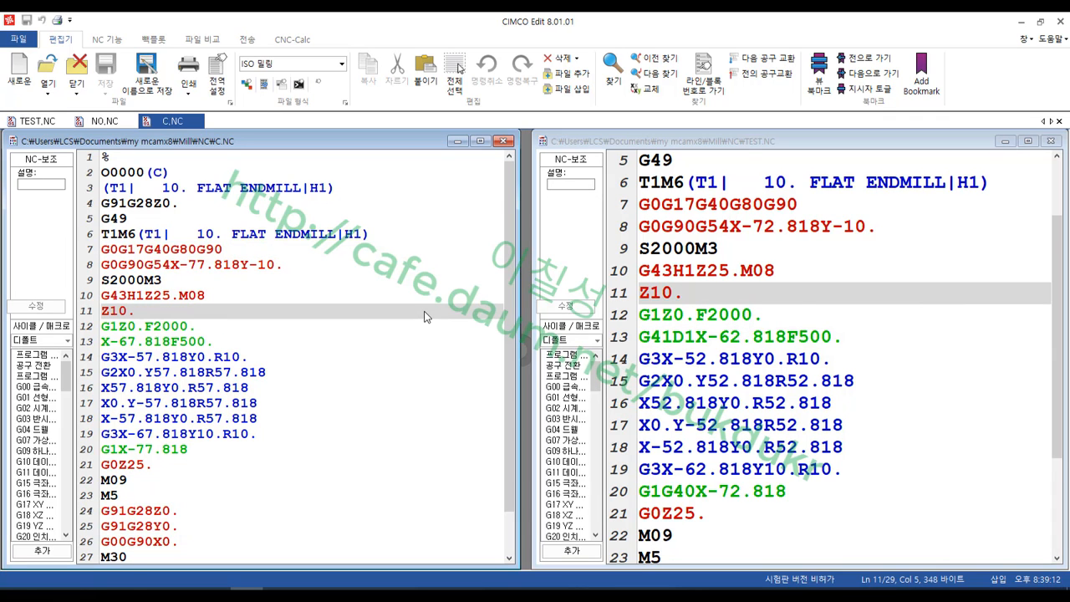
# Step: Examine the body of the C.NC program, highlighting lines 4 to 24 and lines 6 to 27 in turn
pyautogui.moveTo(241, 513); pyautogui.dragTo(85, 204)
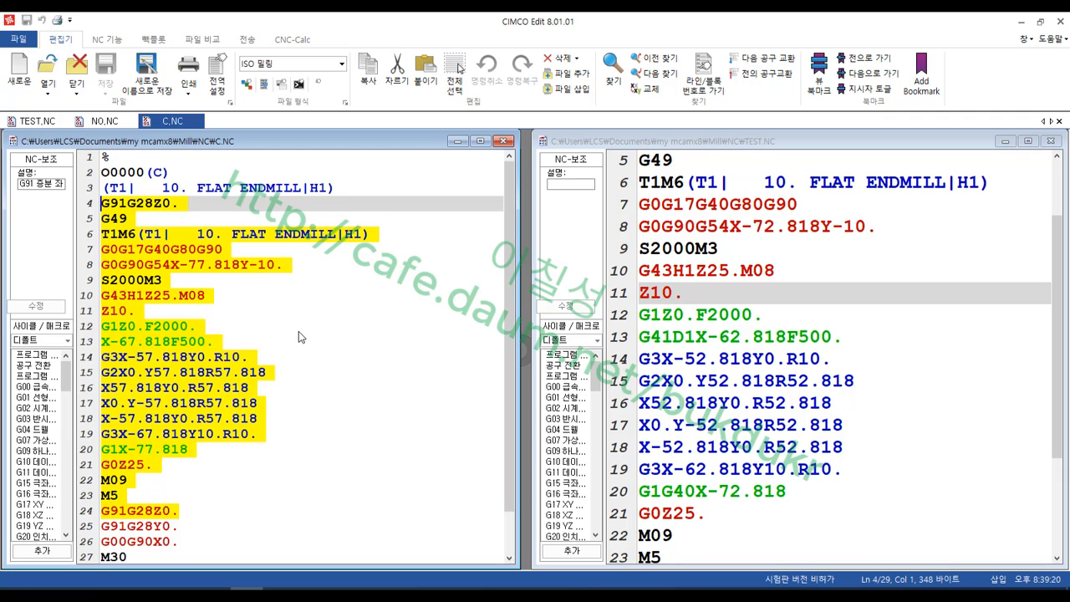
pyautogui.click(250, 525)
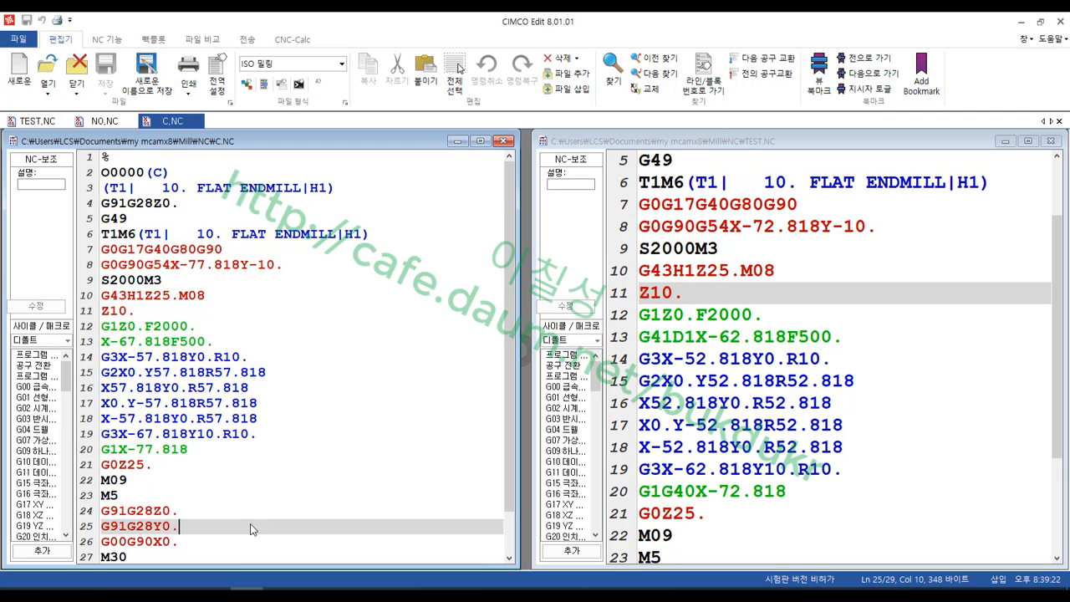
pyautogui.scroll(-1, 228, 555)
pyautogui.moveTo(229, 555); pyautogui.dragTo(92, 193)
pyautogui.scroll(1, 134, 236)
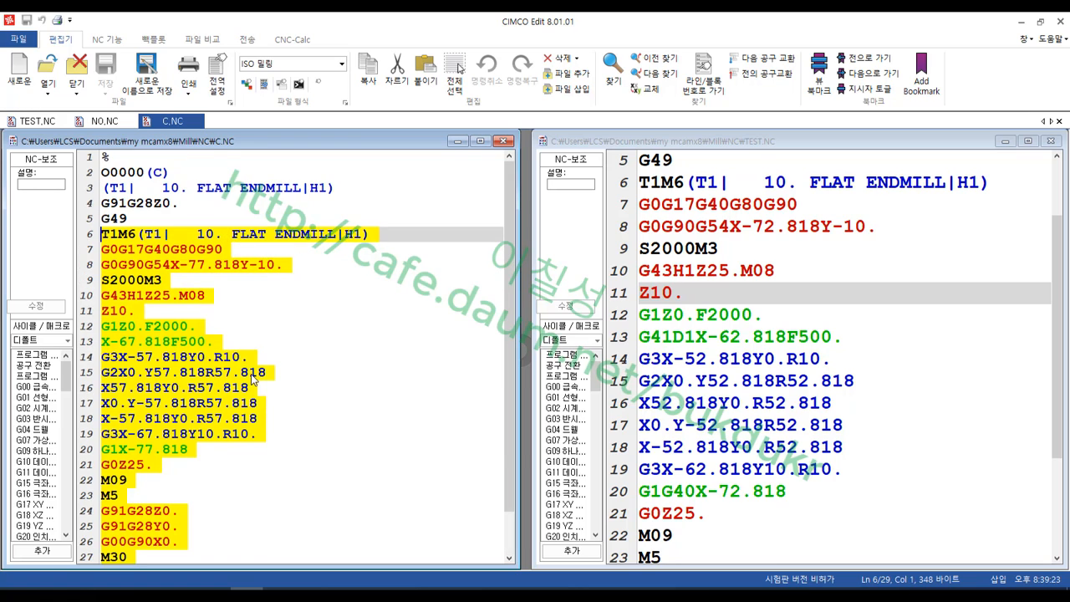
pyautogui.click(352, 371)
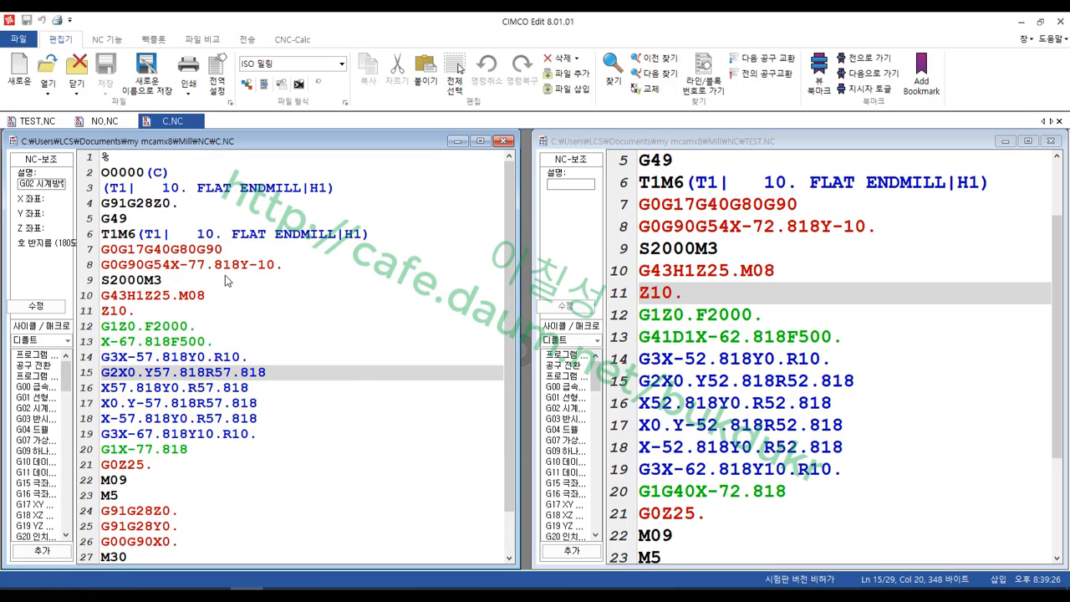
# Step: Highlight D1 on line 13 of TEST.NC and view the parameter description of its G41 code
pyautogui.click(951, 347)
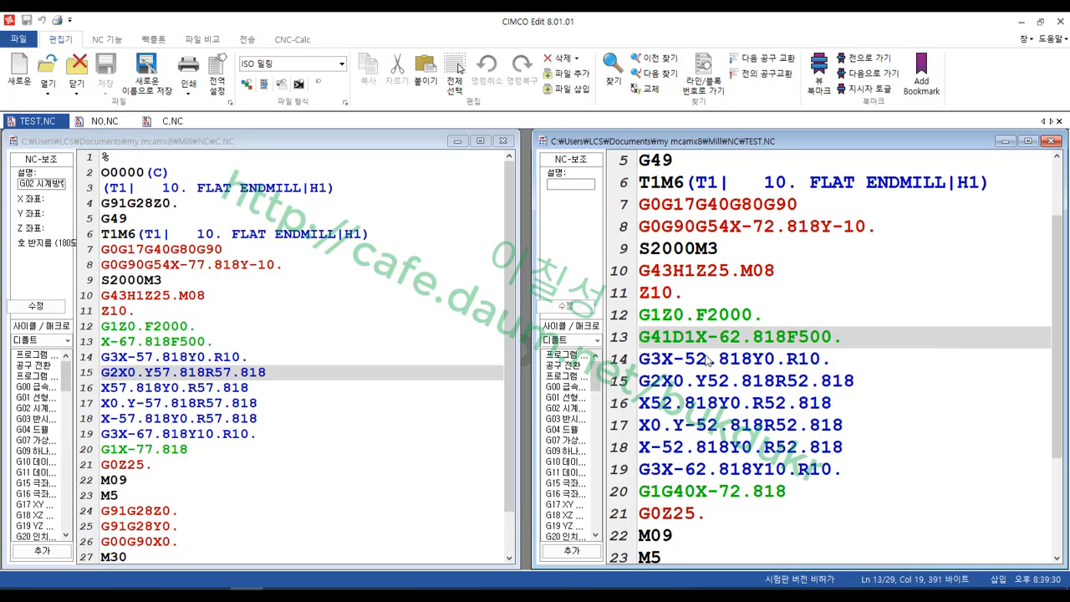
pyautogui.moveTo(696, 340); pyautogui.dragTo(672, 344)
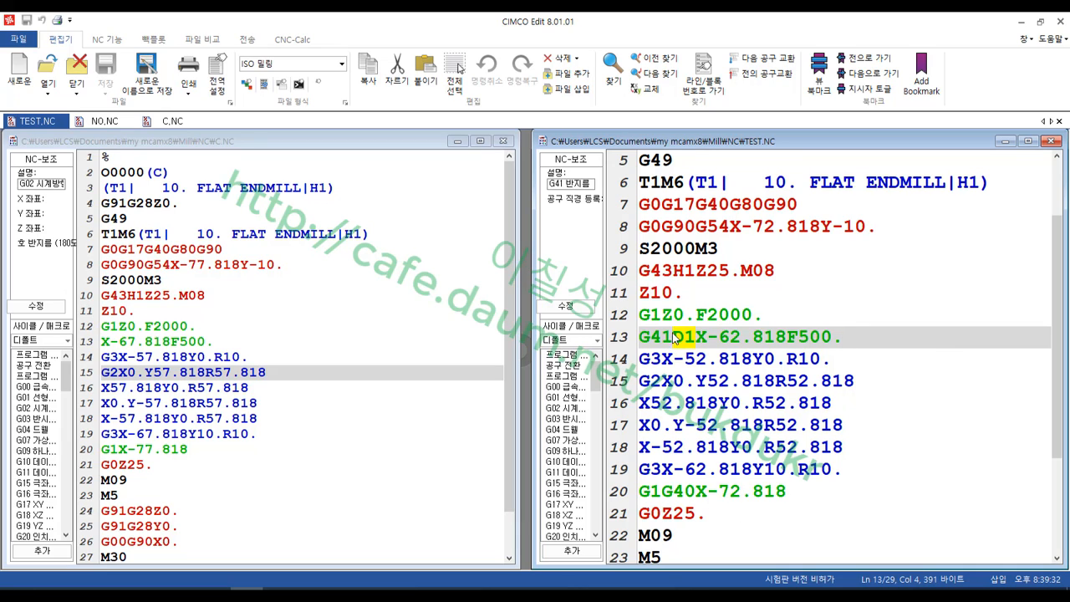
pyautogui.moveTo(685, 336)
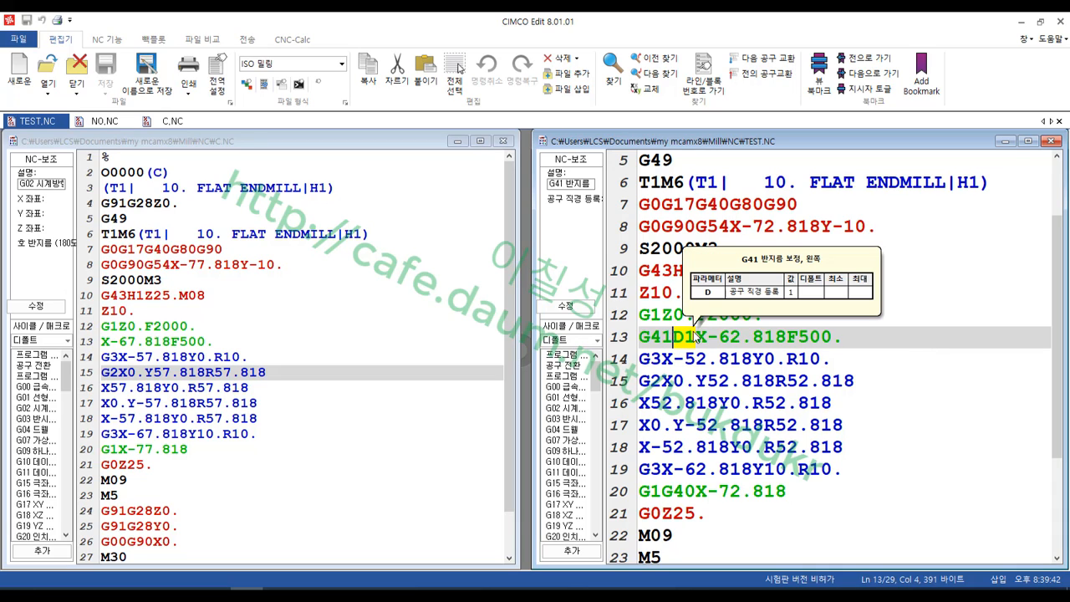
pyautogui.moveTo(671, 358)
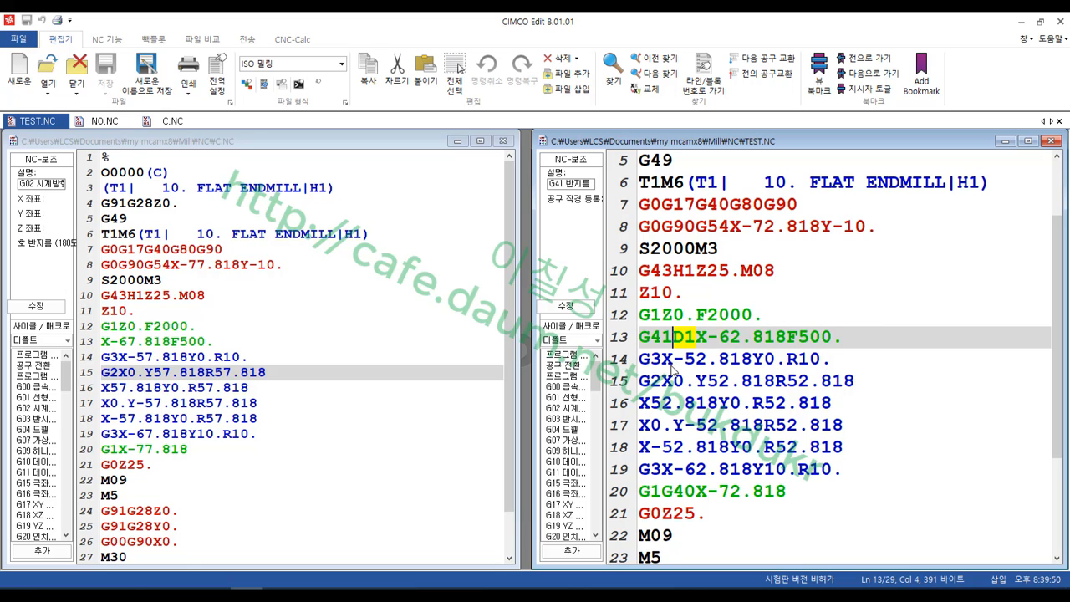
# Step: Circle D1 on line 13 of TEST.NC in red, link it to a handwritten note, and sketch a circled pair of vertical lines below
pyautogui.moveTo(699, 356)
pyautogui.mouseDown()
pyautogui.moveTo(674, 348)
pyautogui.moveTo(711, 334)
pyautogui.moveTo(691, 330)
pyautogui.moveTo(881, 267)
pyautogui.moveTo(930, 300)
pyautogui.mouseUp()
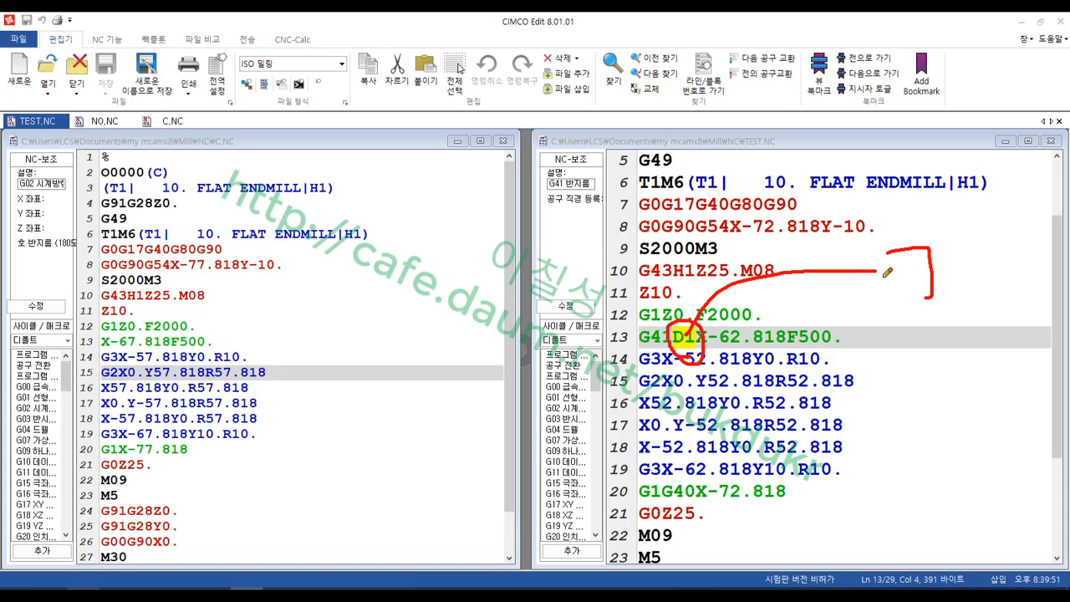
pyautogui.moveTo(883, 274); pyautogui.dragTo(933, 273)
pyautogui.moveTo(915, 279)
pyautogui.mouseDown()
pyautogui.moveTo(915, 309)
pyautogui.moveTo(931, 304)
pyautogui.mouseUp()
pyautogui.moveTo(876, 319)
pyautogui.mouseDown()
pyautogui.moveTo(876, 342)
pyautogui.moveTo(920, 357)
pyautogui.mouseUp()
pyautogui.moveTo(931, 280)
pyautogui.mouseDown()
pyautogui.moveTo(968, 280)
pyautogui.moveTo(963, 303)
pyautogui.moveTo(961, 243)
pyautogui.moveTo(1013, 370)
pyautogui.mouseUp()
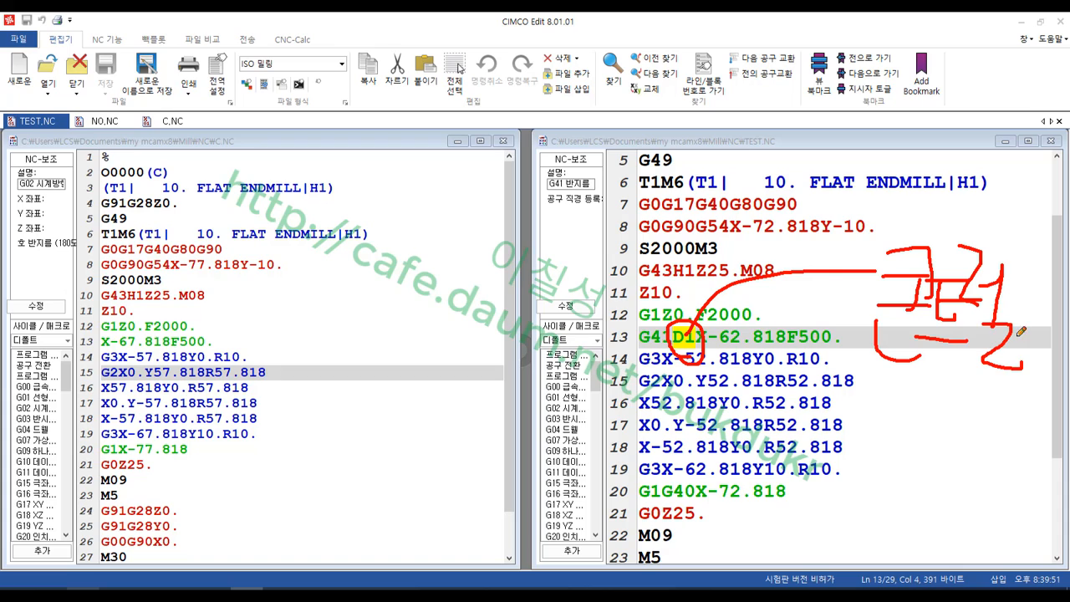
pyautogui.moveTo(962, 428)
pyautogui.mouseDown()
pyautogui.moveTo(936, 199)
pyautogui.moveTo(989, 393)
pyautogui.mouseUp()
pyautogui.moveTo(852, 446); pyautogui.dragTo(846, 544)
pyautogui.moveTo(958, 446); pyautogui.dragTo(961, 548)
pyautogui.moveTo(841, 540)
pyautogui.mouseDown()
pyautogui.moveTo(974, 468)
pyautogui.moveTo(809, 378)
pyautogui.mouseUp()
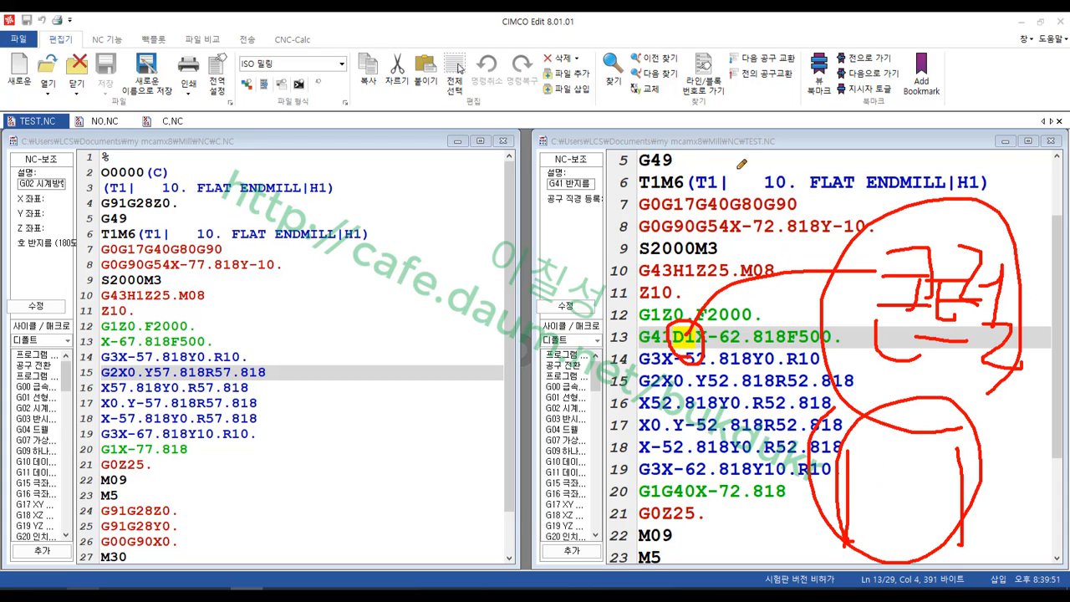
# Step: Bracket the TEST.NC and C.NC code in red, circle G41D1, and draw a circled D with an arrow to line 13 of C.NC
pyautogui.moveTo(739, 166)
pyautogui.mouseDown()
pyautogui.moveTo(644, 443)
pyautogui.moveTo(688, 504)
pyautogui.mouseUp()
pyautogui.moveTo(144, 172)
pyautogui.mouseDown()
pyautogui.moveTo(91, 391)
pyautogui.moveTo(155, 532)
pyautogui.moveTo(88, 360)
pyautogui.moveTo(144, 172)
pyautogui.moveTo(157, 534)
pyautogui.mouseUp()
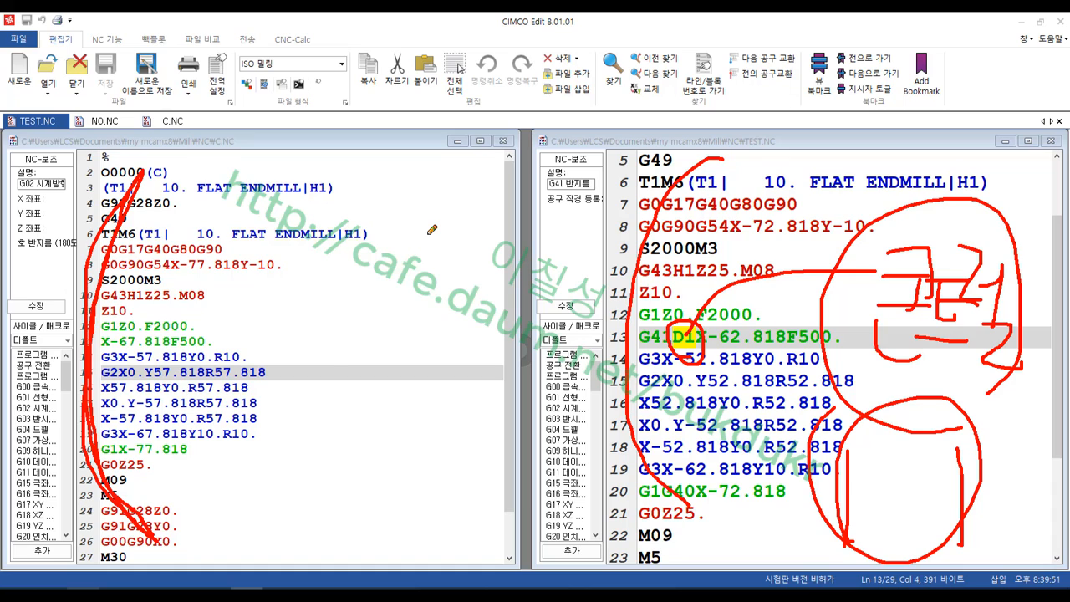
pyautogui.moveTo(269, 291)
pyautogui.mouseDown()
pyautogui.moveTo(143, 366)
pyautogui.moveTo(216, 370)
pyautogui.mouseUp()
pyautogui.moveTo(278, 288)
pyautogui.mouseDown()
pyautogui.moveTo(279, 356)
pyautogui.moveTo(303, 345)
pyautogui.moveTo(289, 354)
pyautogui.mouseUp()
pyautogui.moveTo(266, 287)
pyautogui.mouseDown()
pyautogui.moveTo(311, 364)
pyautogui.moveTo(338, 360)
pyautogui.mouseUp()
pyautogui.moveTo(678, 360)
pyautogui.mouseDown()
pyautogui.moveTo(761, 318)
pyautogui.moveTo(635, 312)
pyautogui.moveTo(756, 328)
pyautogui.moveTo(742, 362)
pyautogui.mouseUp()
pyautogui.moveTo(275, 324)
pyautogui.mouseDown()
pyautogui.moveTo(351, 318)
pyautogui.moveTo(335, 276)
pyautogui.moveTo(288, 333)
pyautogui.mouseUp()
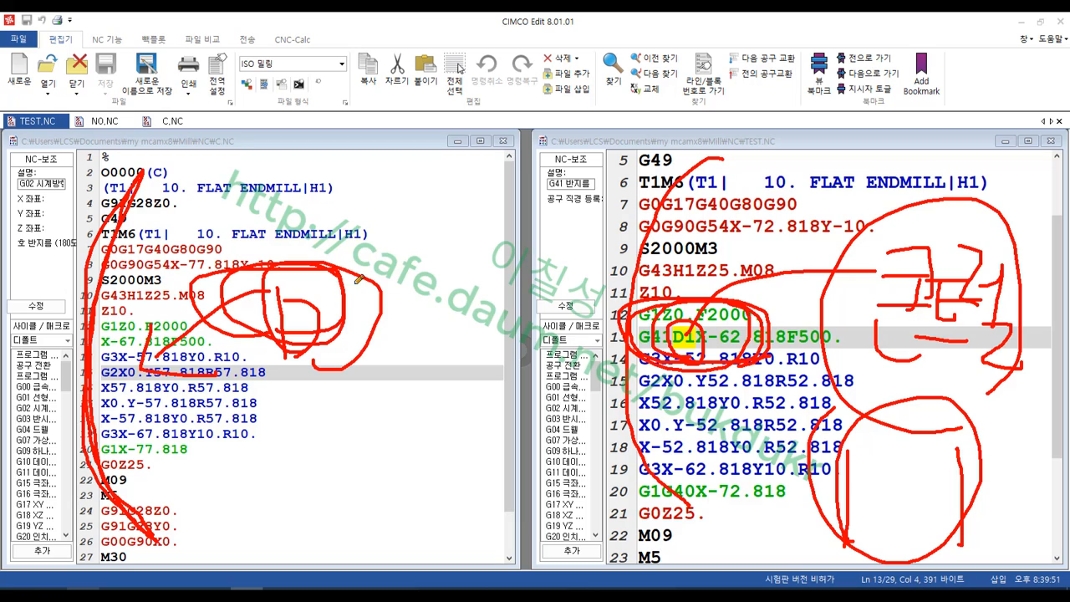
pyautogui.moveTo(360, 279); pyautogui.dragTo(358, 278)
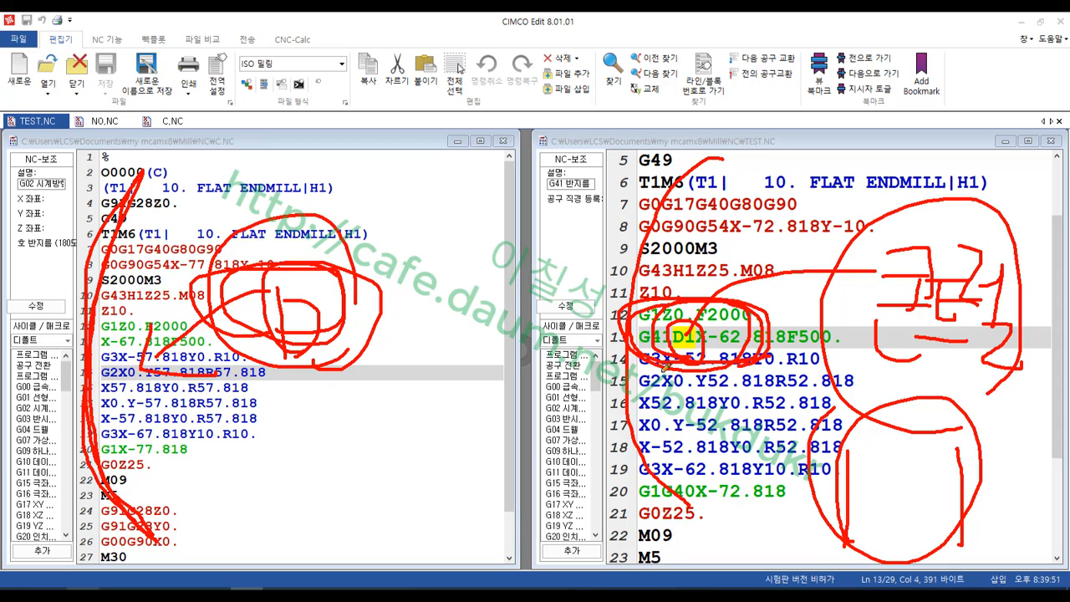
# Step: Draw a red line through line 15 of TEST.NC and an arrow beside the note, and clear all pen marks
pyautogui.moveTo(592, 381); pyautogui.dragTo(907, 376)
pyautogui.moveTo(953, 163)
pyautogui.mouseDown()
pyautogui.moveTo(912, 180)
pyautogui.moveTo(829, 297)
pyautogui.moveTo(808, 235)
pyautogui.moveTo(861, 286)
pyautogui.moveTo(806, 243)
pyautogui.mouseUp()
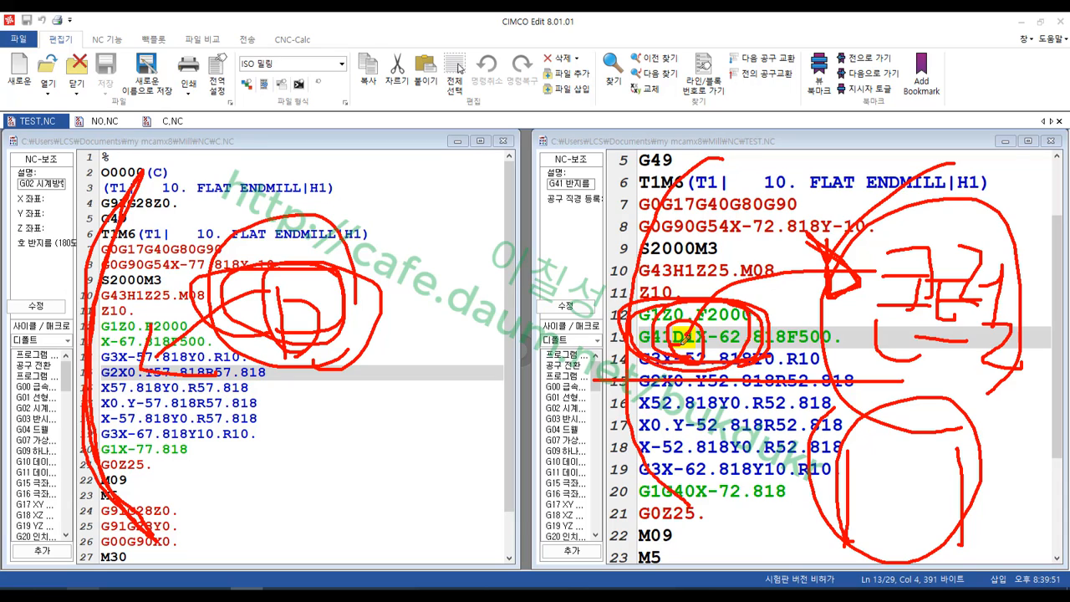
pyautogui.rightClick(784, 209)
pyautogui.click(812, 352)
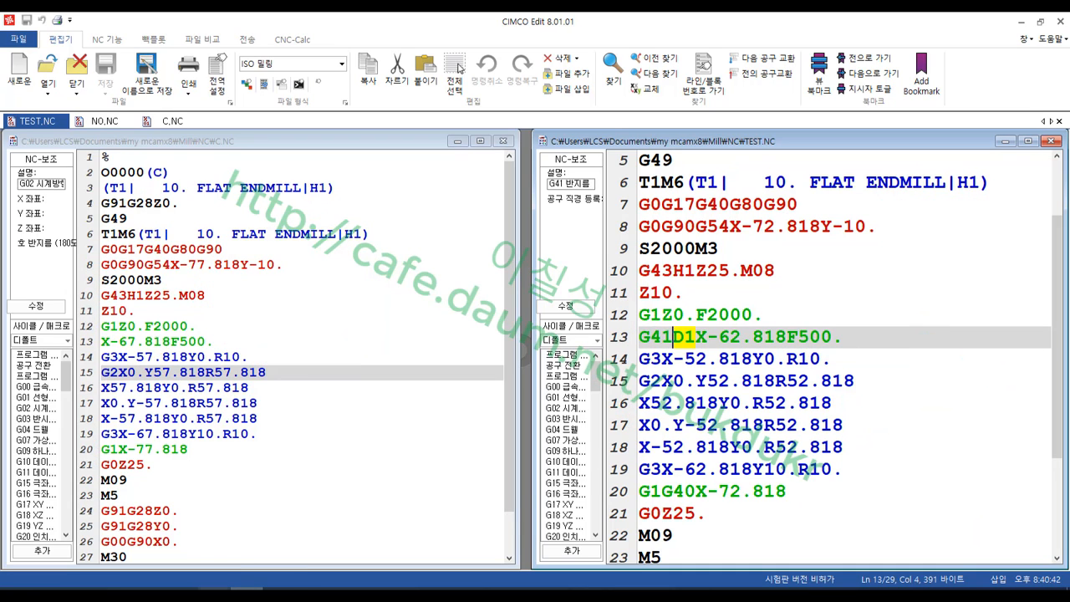
# Step: Compare line 13 of C.NC with line 13 of TEST.NC, and box G41D1 in red
pyautogui.click(411, 281)
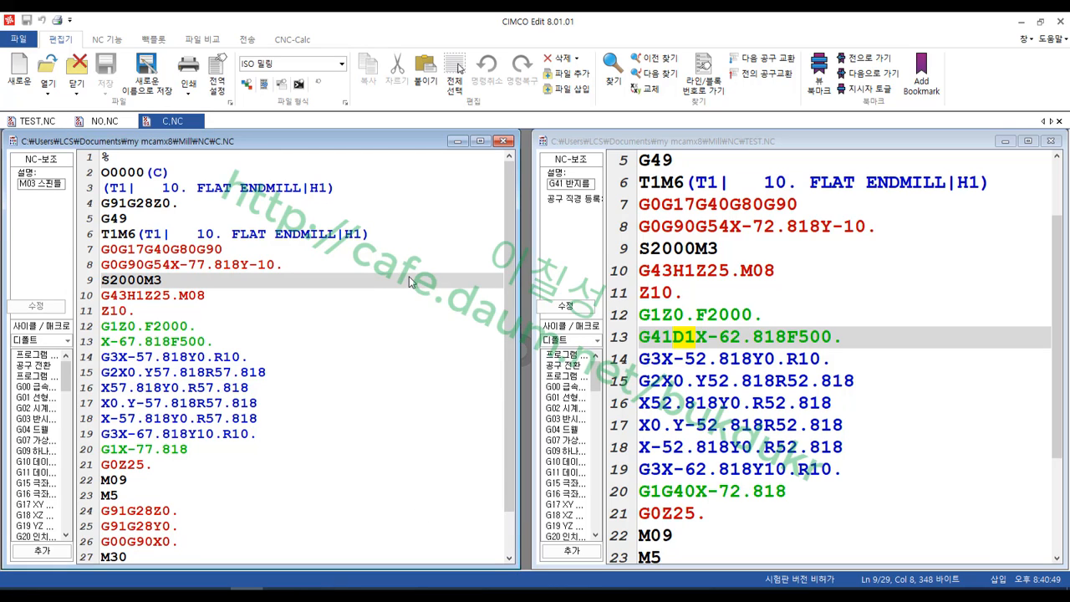
pyautogui.click(321, 342)
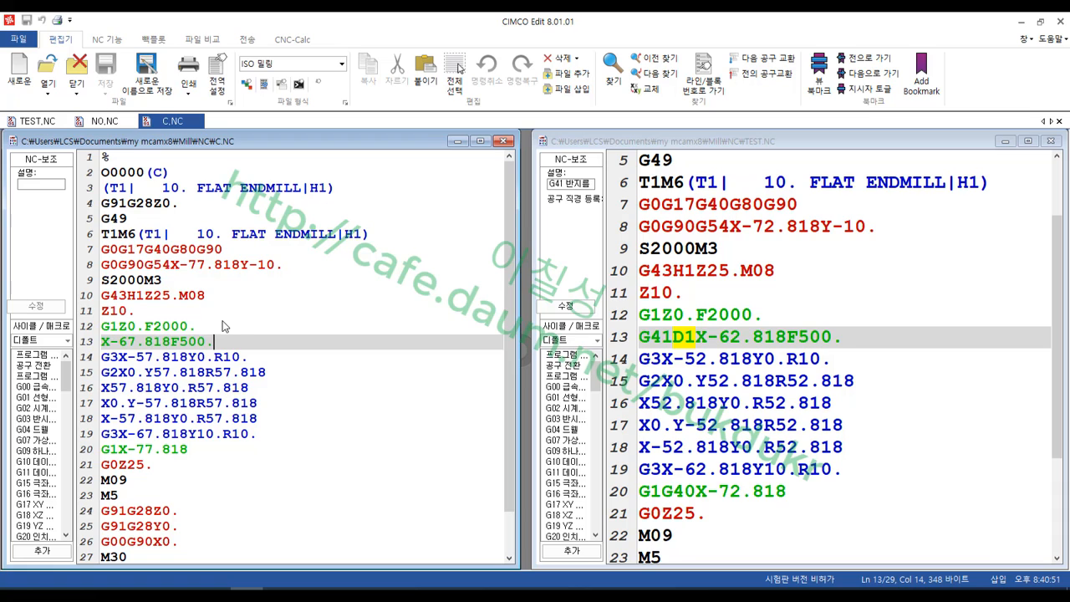
pyautogui.click(866, 339)
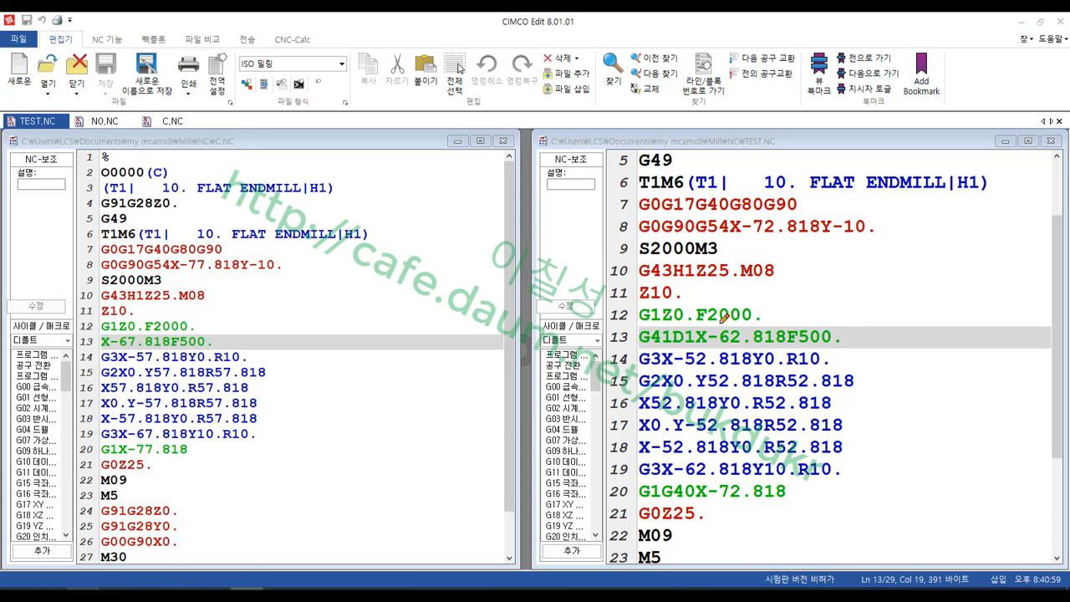
pyautogui.moveTo(707, 344)
pyautogui.mouseDown()
pyautogui.moveTo(620, 347)
pyautogui.moveTo(656, 314)
pyautogui.moveTo(702, 318)
pyautogui.moveTo(705, 340)
pyautogui.mouseUp()
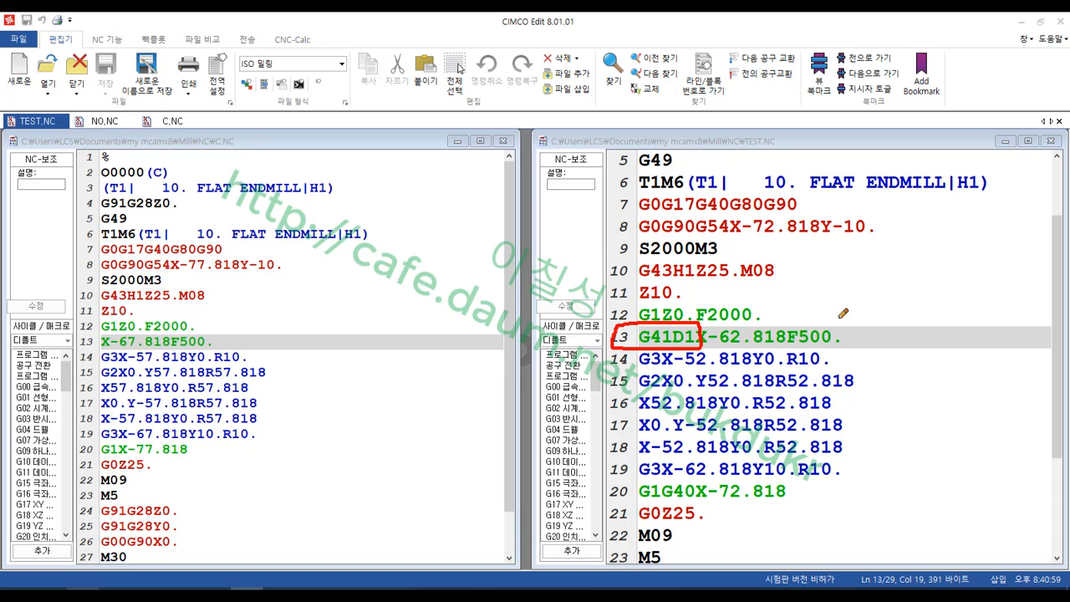
# Step: Sketch a tool circle offset from a vertical red contour line over TEST.NC, mark D1, and extend the contour around a circled upper corner
pyautogui.moveTo(802, 508); pyautogui.dragTo(802, 57)
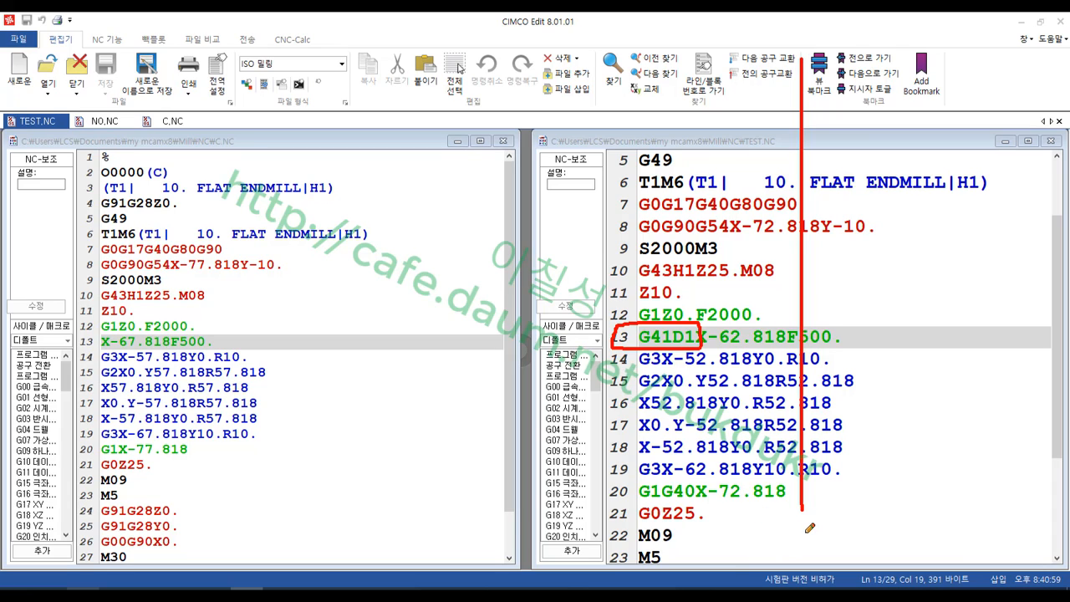
pyautogui.moveTo(805, 343)
pyautogui.mouseDown()
pyautogui.moveTo(757, 311)
pyautogui.moveTo(715, 380)
pyautogui.moveTo(762, 405)
pyautogui.moveTo(806, 359)
pyautogui.moveTo(762, 351)
pyautogui.moveTo(769, 366)
pyautogui.mouseUp()
pyautogui.moveTo(671, 343)
pyautogui.mouseDown()
pyautogui.moveTo(689, 318)
pyautogui.moveTo(694, 341)
pyautogui.mouseUp()
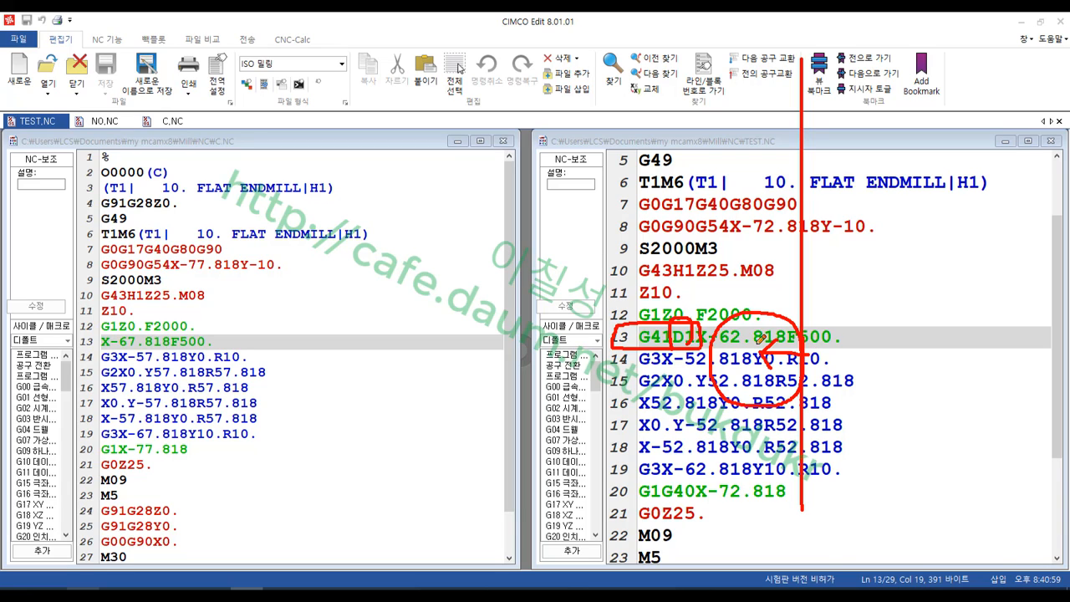
pyautogui.moveTo(758, 313); pyautogui.dragTo(762, 416)
pyautogui.moveTo(801, 58)
pyautogui.mouseDown()
pyautogui.moveTo(791, 37)
pyautogui.moveTo(774, 37)
pyautogui.moveTo(544, 62)
pyautogui.mouseUp()
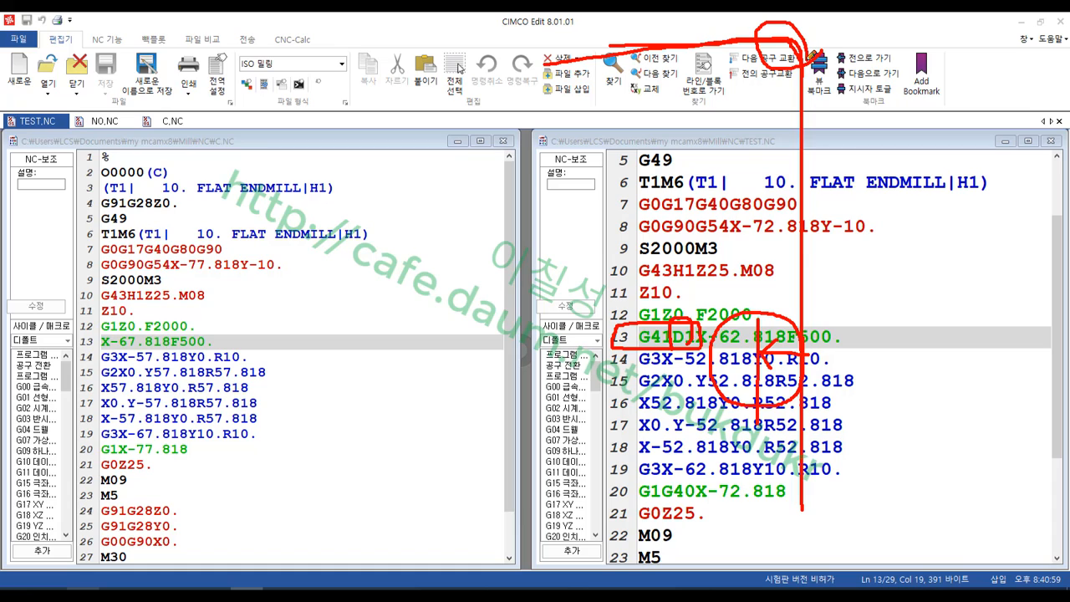
pyautogui.moveTo(763, 352); pyautogui.dragTo(805, 355)
pyautogui.moveTo(794, 69)
pyautogui.mouseDown()
pyautogui.moveTo(788, 42)
pyautogui.moveTo(811, 55)
pyautogui.mouseUp()
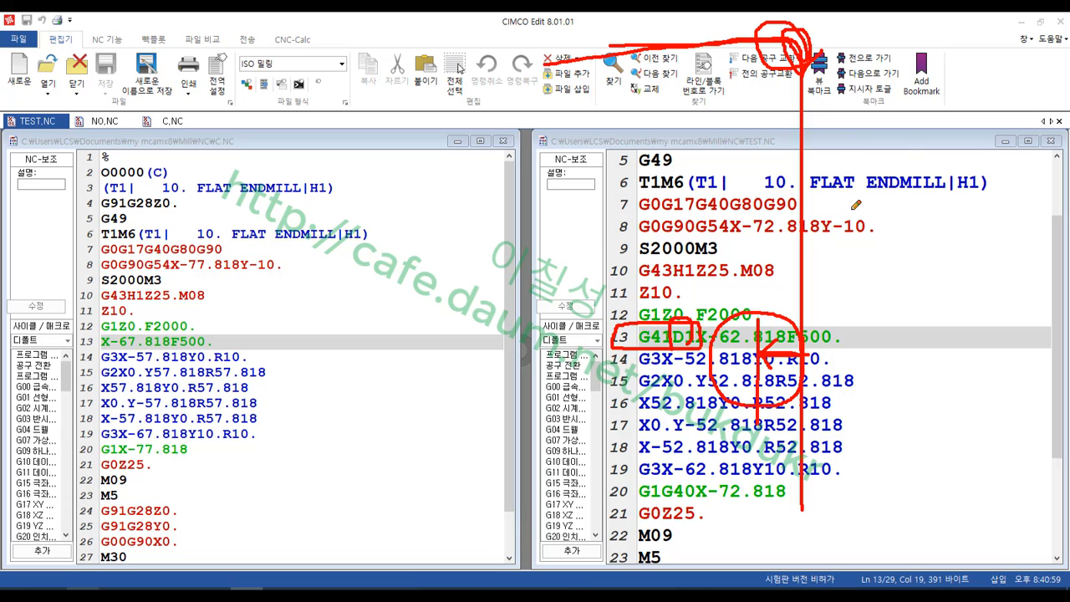
# Step: Draw paired vertical lines and a box around G41D1 in TEST.NC, and an oval around the C.NC code with a cornered path beside it
pyautogui.moveTo(892, 459)
pyautogui.mouseDown()
pyautogui.moveTo(914, 65)
pyautogui.moveTo(916, 439)
pyautogui.mouseUp()
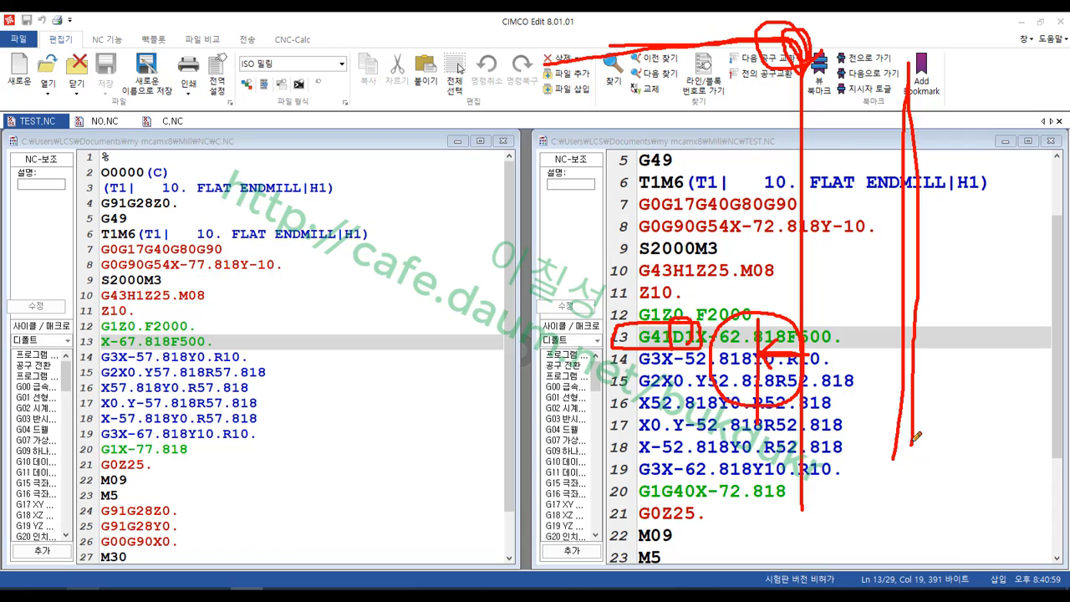
pyautogui.moveTo(628, 364)
pyautogui.mouseDown()
pyautogui.moveTo(746, 353)
pyautogui.moveTo(607, 288)
pyautogui.moveTo(733, 376)
pyautogui.mouseUp()
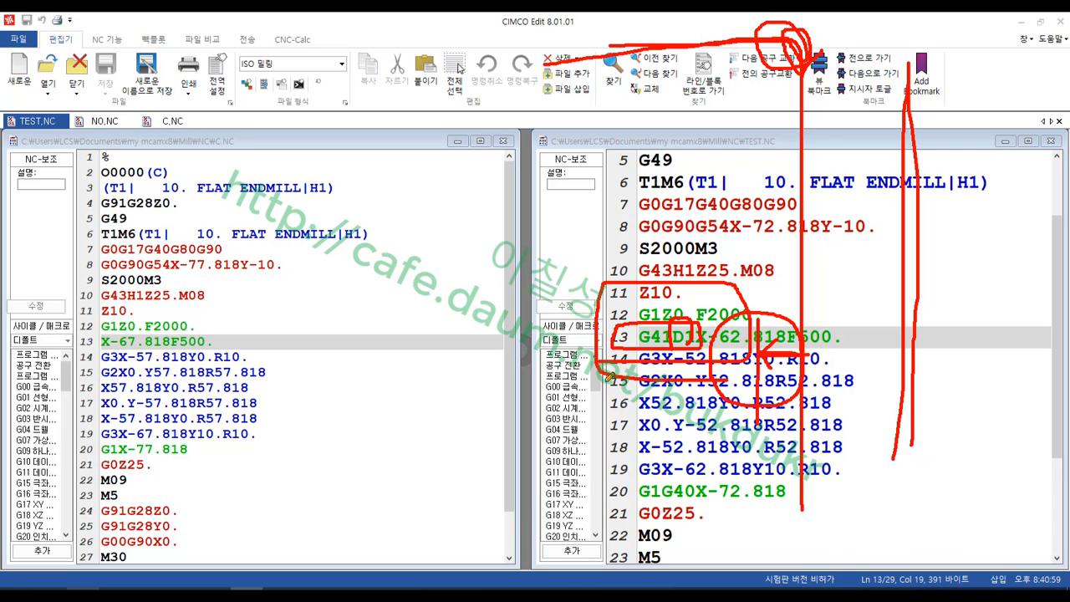
pyautogui.moveTo(157, 483)
pyautogui.mouseDown()
pyautogui.moveTo(134, 194)
pyautogui.moveTo(182, 493)
pyautogui.mouseUp()
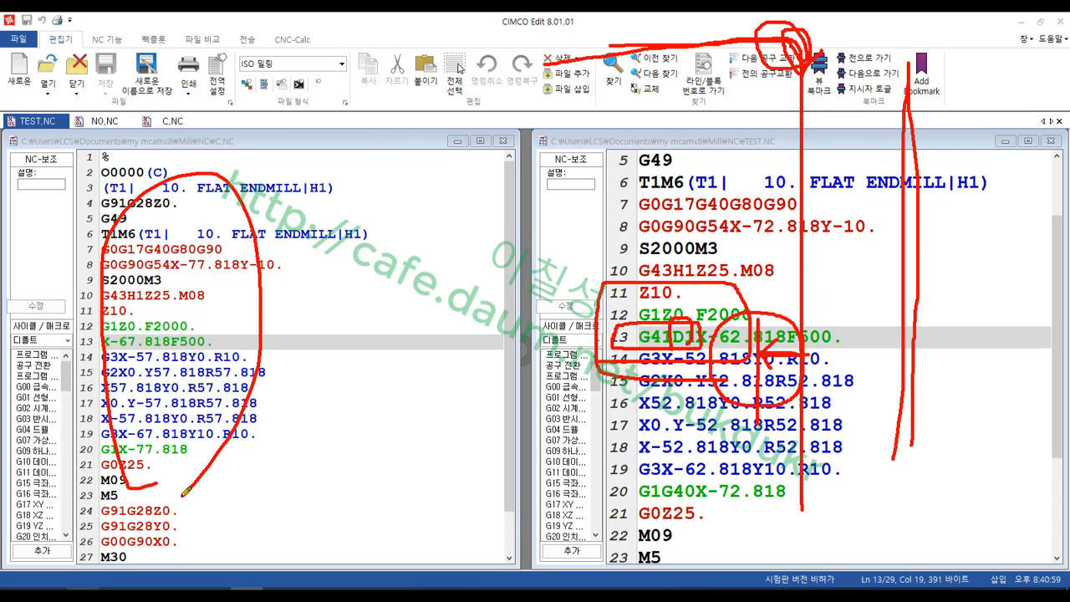
pyautogui.moveTo(370, 497)
pyautogui.mouseDown()
pyautogui.moveTo(391, 211)
pyautogui.moveTo(308, 206)
pyautogui.mouseUp()
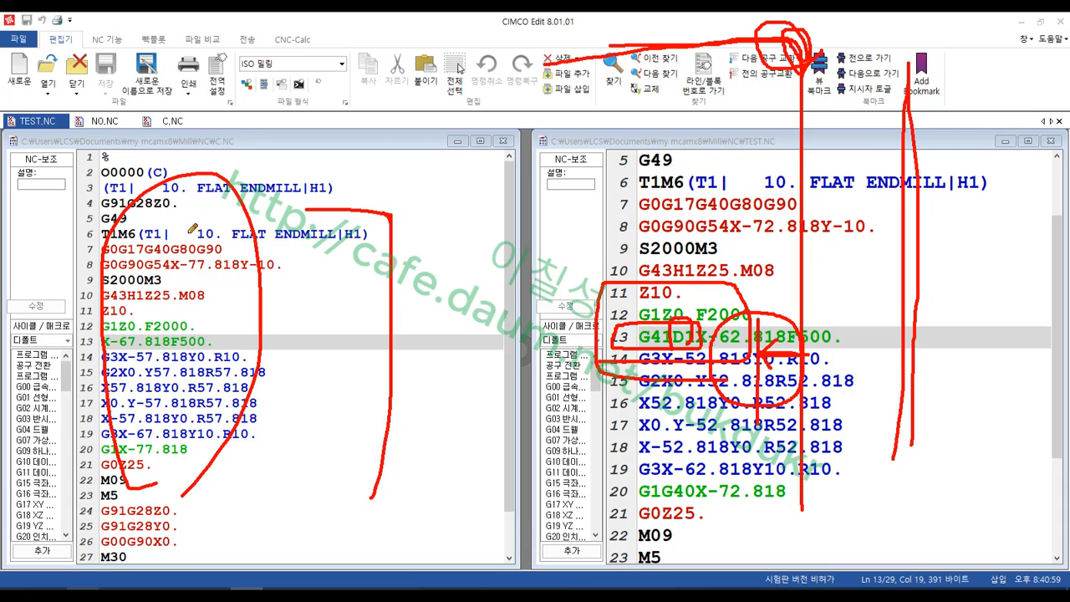
pyautogui.moveTo(393, 387)
pyautogui.mouseDown()
pyautogui.moveTo(401, 206)
pyautogui.moveTo(306, 206)
pyautogui.mouseUp()
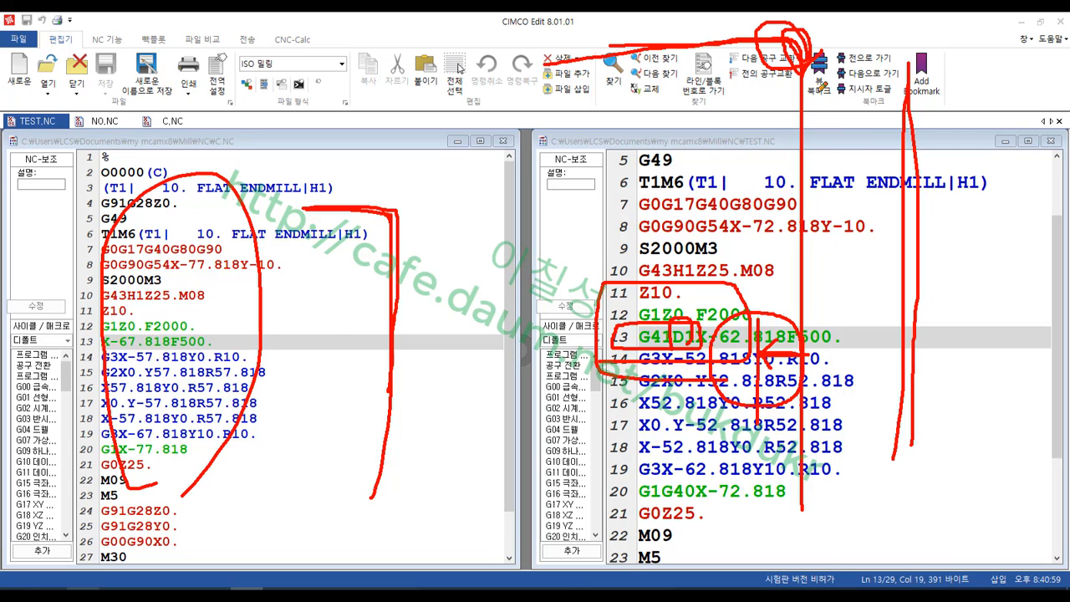
pyautogui.moveTo(827, 88)
pyautogui.mouseDown()
pyautogui.moveTo(798, 15)
pyautogui.moveTo(827, 126)
pyautogui.mouseUp()
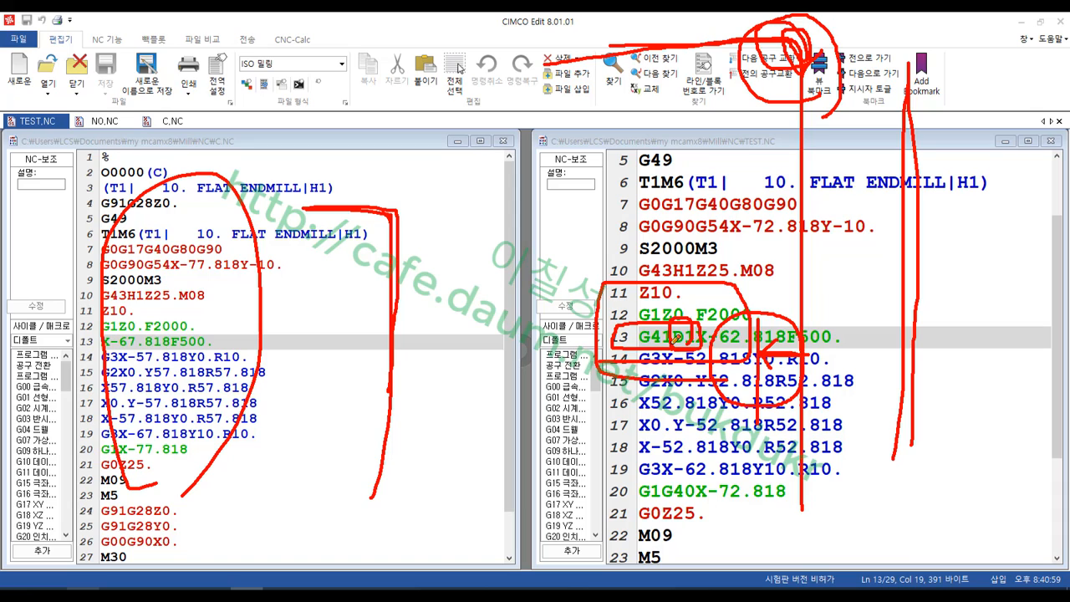
# Step: Emphasize G41D1 with repeated red circles, and draw large ovals around the TEST.NC and C.NC code blocks
pyautogui.moveTo(688, 338); pyautogui.dragTo(673, 322)
pyautogui.moveTo(682, 339)
pyautogui.mouseDown()
pyautogui.moveTo(660, 309)
pyautogui.moveTo(693, 324)
pyautogui.mouseUp()
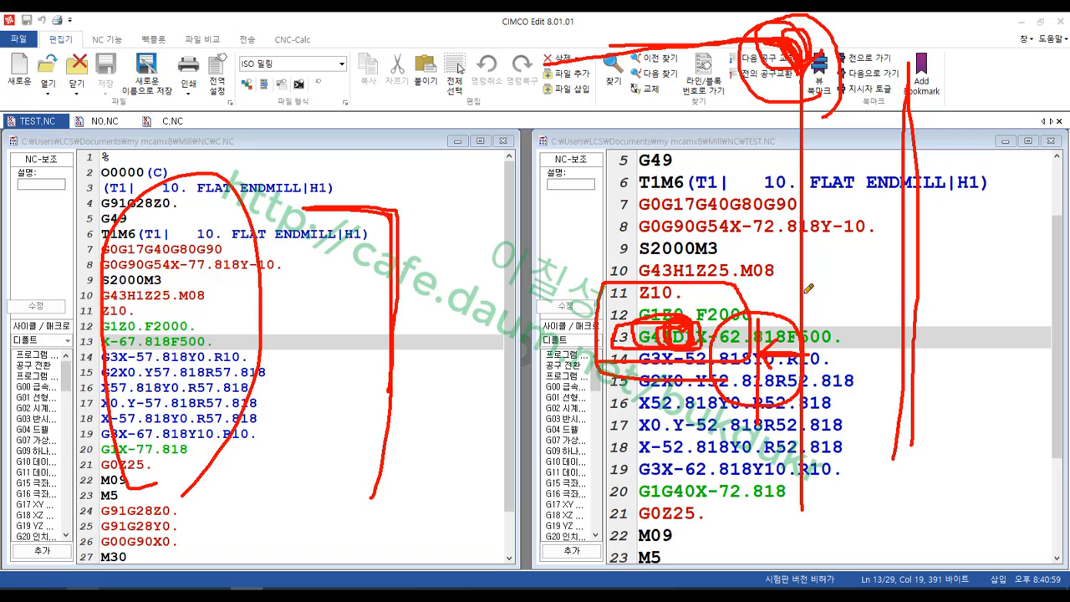
pyautogui.moveTo(706, 349)
pyautogui.mouseDown()
pyautogui.moveTo(623, 266)
pyautogui.moveTo(726, 347)
pyautogui.moveTo(615, 309)
pyautogui.moveTo(728, 272)
pyautogui.mouseUp()
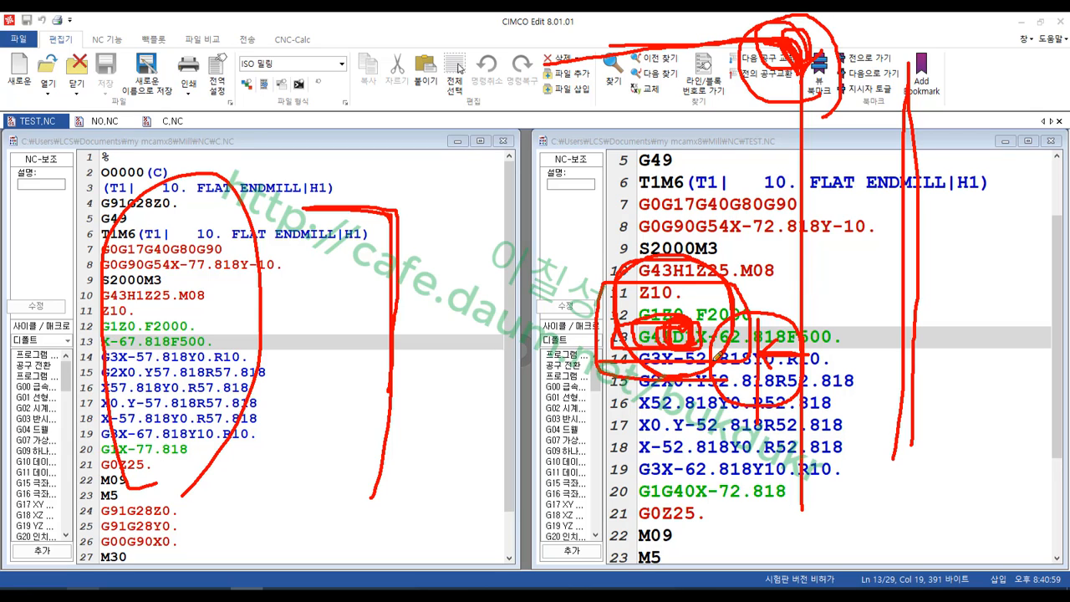
pyautogui.moveTo(663, 249)
pyautogui.mouseDown()
pyautogui.moveTo(744, 305)
pyautogui.moveTo(669, 367)
pyautogui.moveTo(639, 251)
pyautogui.moveTo(734, 306)
pyautogui.mouseUp()
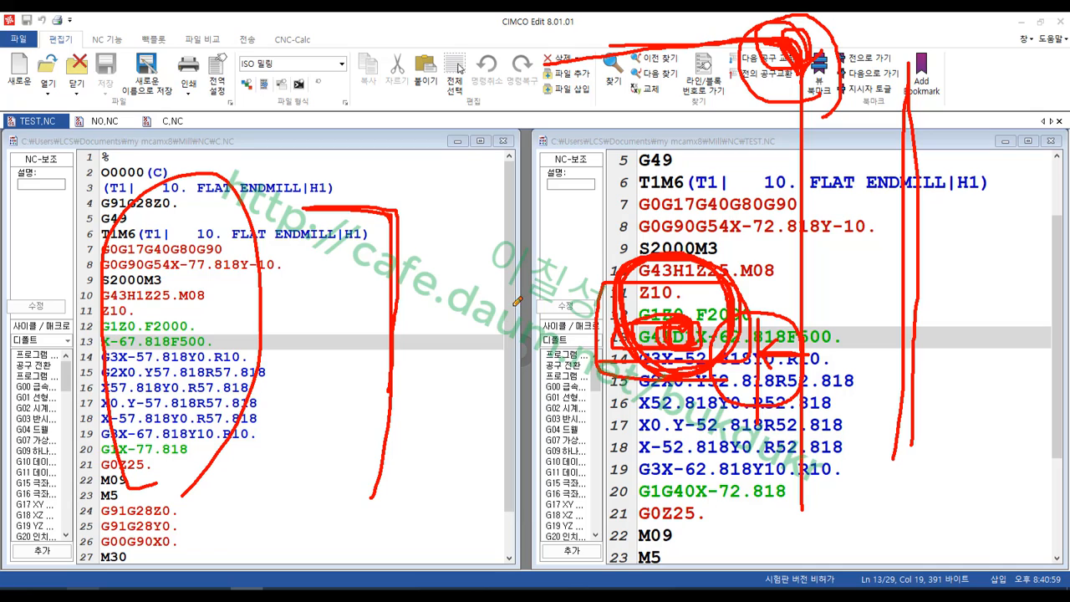
pyautogui.moveTo(650, 443)
pyautogui.mouseDown()
pyautogui.moveTo(669, 215)
pyautogui.moveTo(710, 481)
pyautogui.mouseUp()
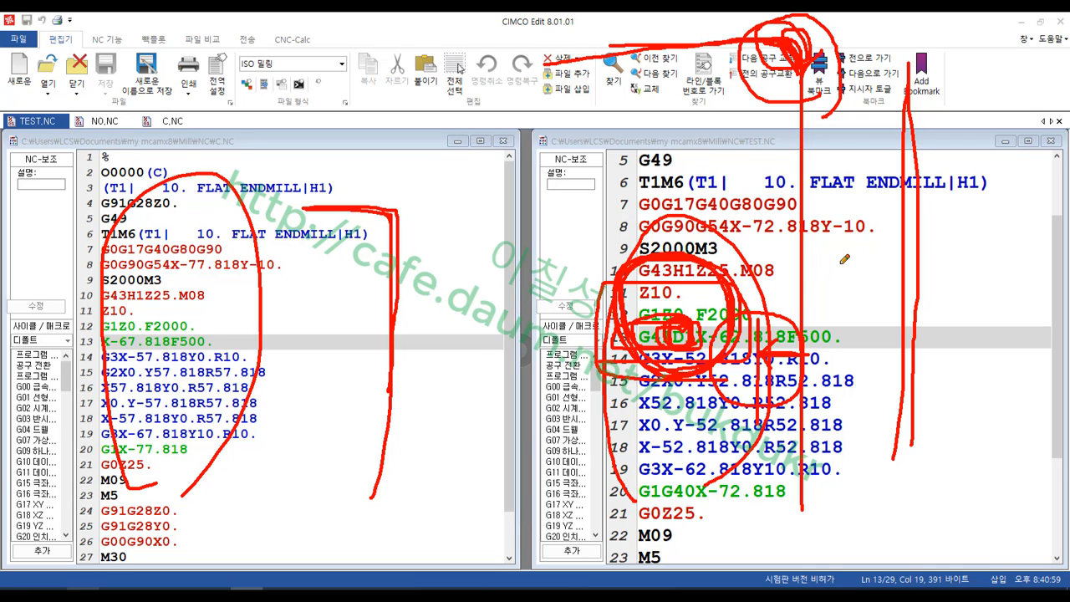
pyautogui.moveTo(190, 458)
pyautogui.mouseDown()
pyautogui.moveTo(119, 214)
pyautogui.moveTo(135, 397)
pyautogui.mouseUp()
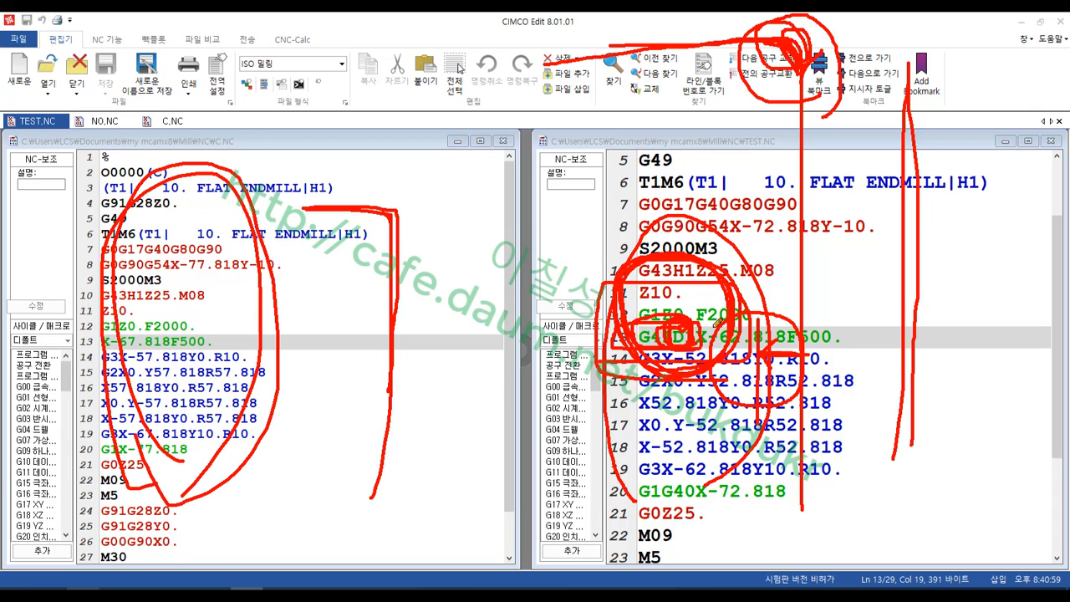
# Step: Circle the code beside G41D1, write an underlined D01 in a red box over TEST.NC, and clear all pen annotations
pyautogui.moveTo(628, 355); pyautogui.dragTo(770, 348)
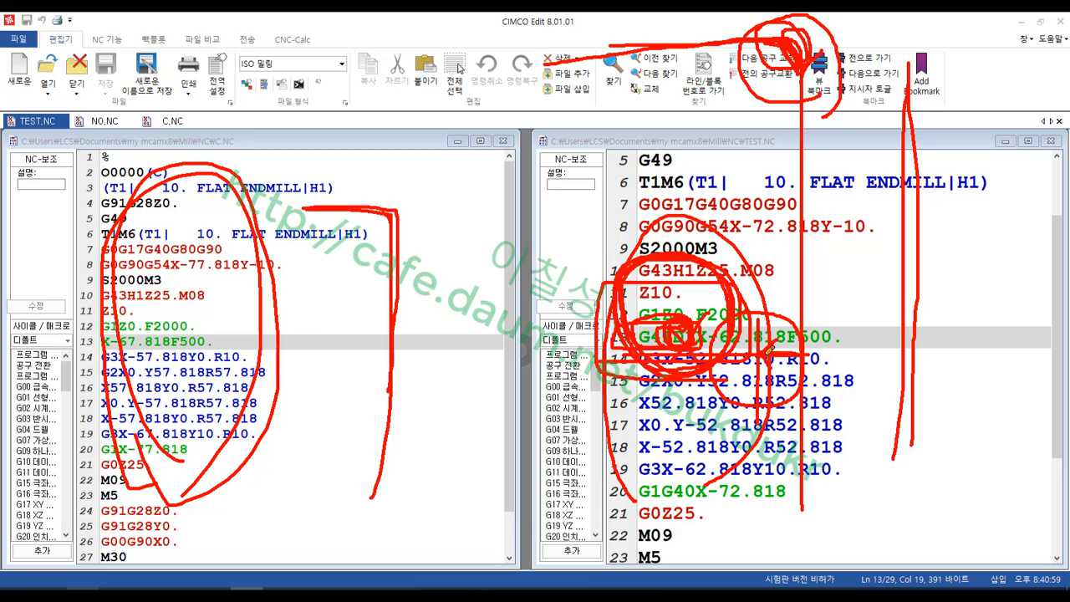
pyautogui.moveTo(845, 236); pyautogui.dragTo(846, 292)
pyautogui.moveTo(846, 239)
pyautogui.mouseDown()
pyautogui.moveTo(877, 253)
pyautogui.moveTo(857, 284)
pyautogui.mouseUp()
pyautogui.moveTo(888, 245)
pyautogui.mouseDown()
pyautogui.moveTo(910, 276)
pyautogui.moveTo(890, 248)
pyautogui.mouseUp()
pyautogui.moveTo(943, 234); pyautogui.dragTo(944, 291)
pyautogui.moveTo(819, 293)
pyautogui.mouseDown()
pyautogui.moveTo(983, 252)
pyautogui.moveTo(836, 219)
pyautogui.moveTo(886, 294)
pyautogui.mouseUp()
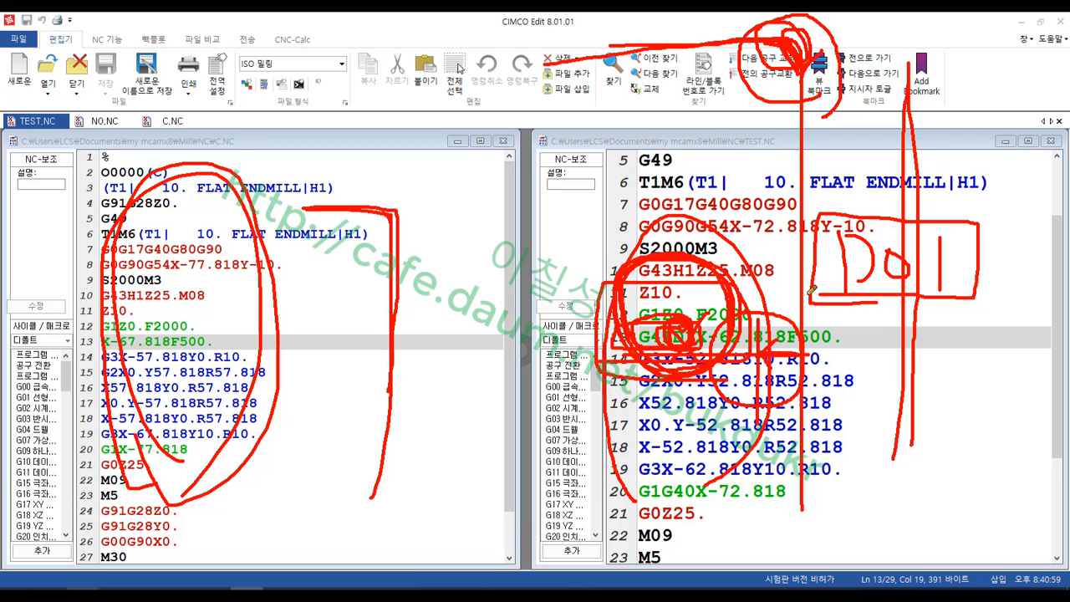
pyautogui.moveTo(811, 290); pyautogui.dragTo(875, 297)
pyautogui.moveTo(235, 425)
pyautogui.mouseDown()
pyautogui.moveTo(150, 475)
pyautogui.moveTo(159, 164)
pyautogui.moveTo(268, 284)
pyautogui.moveTo(237, 459)
pyautogui.mouseUp()
pyautogui.moveTo(671, 358)
pyautogui.mouseDown()
pyautogui.moveTo(668, 306)
pyautogui.moveTo(702, 348)
pyautogui.moveTo(659, 361)
pyautogui.mouseUp()
pyautogui.rightClick(496, 250)
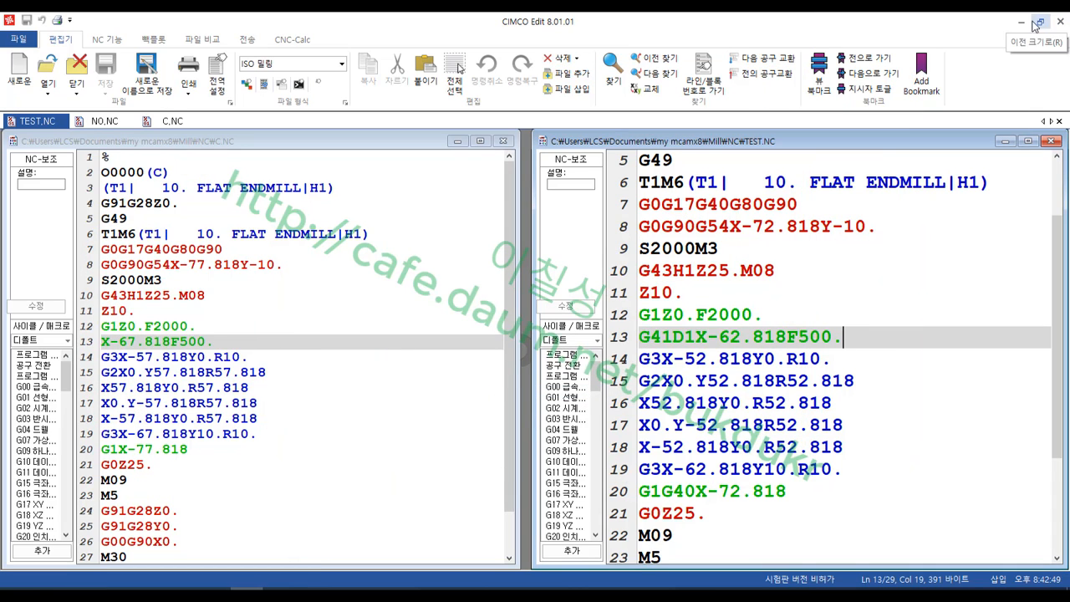
# Step: Switch to Mastercam, set the third contour operation's 보정 형태 to 중복보정, and regenerate its toolpath
pyautogui.click(1060, 25)
pyautogui.click(86, 378)
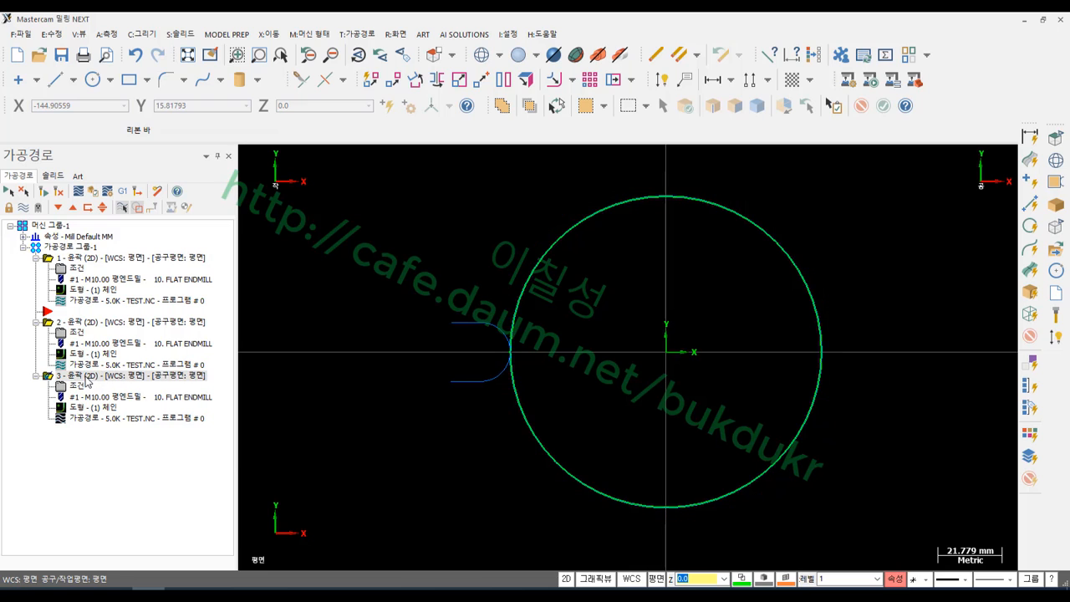
pyautogui.click(81, 387)
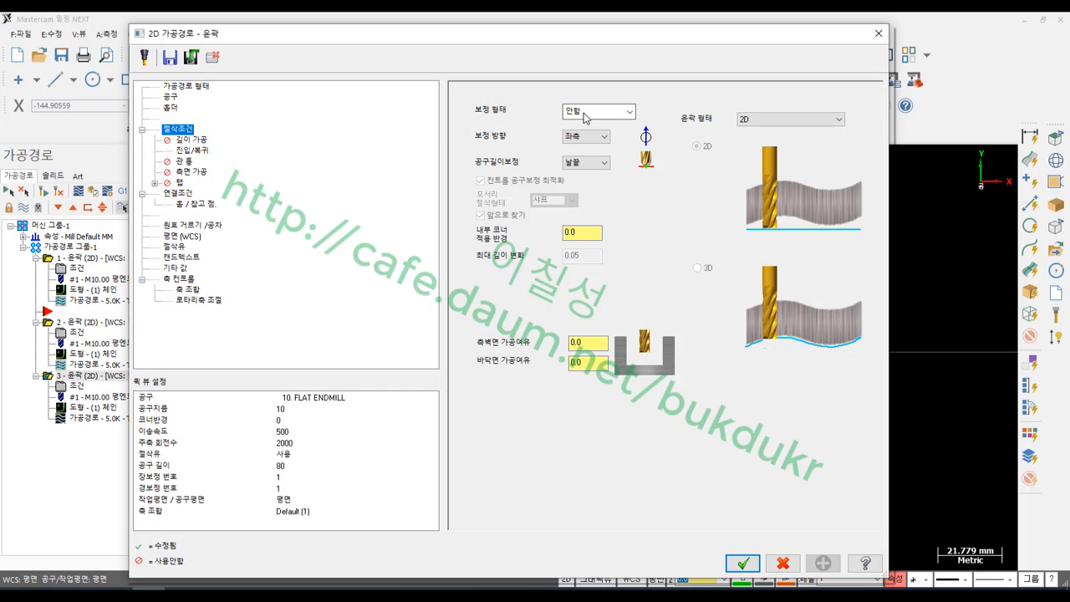
pyautogui.click(616, 110)
pyautogui.click(595, 137)
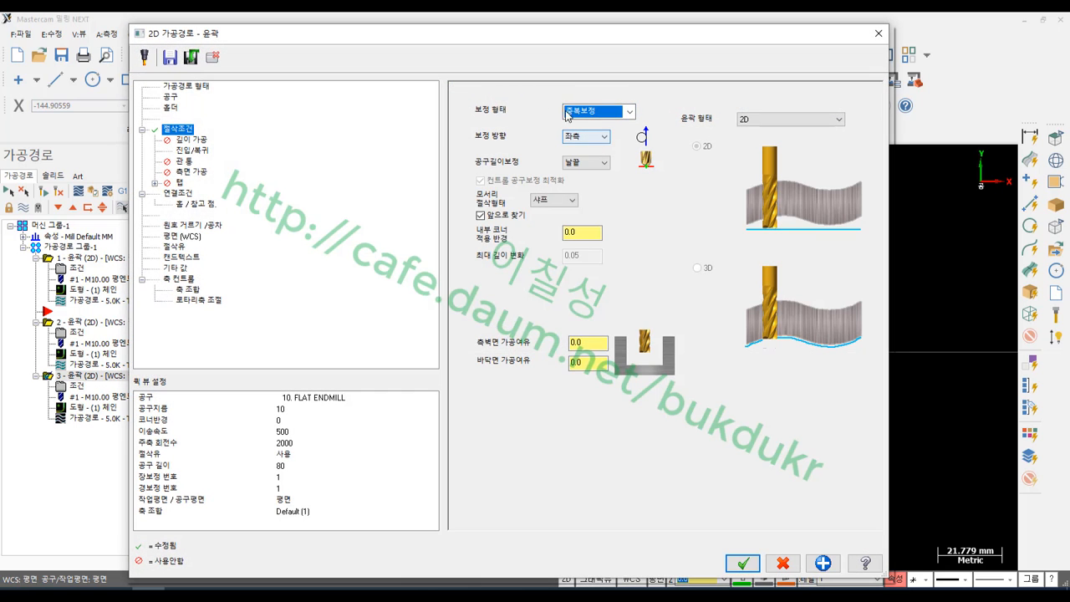
pyautogui.click(742, 562)
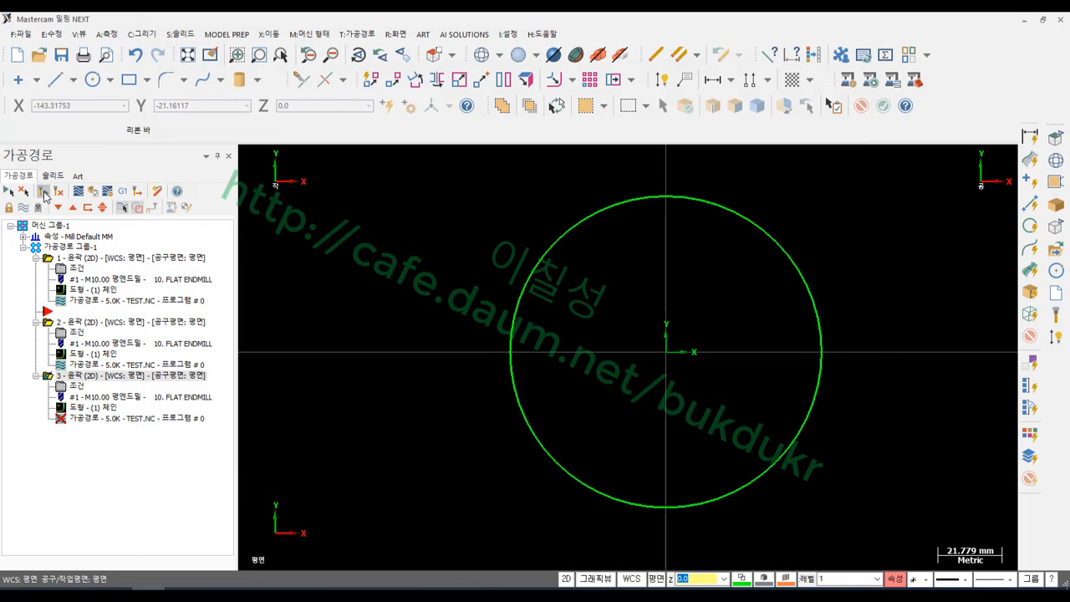
pyautogui.click(96, 260)
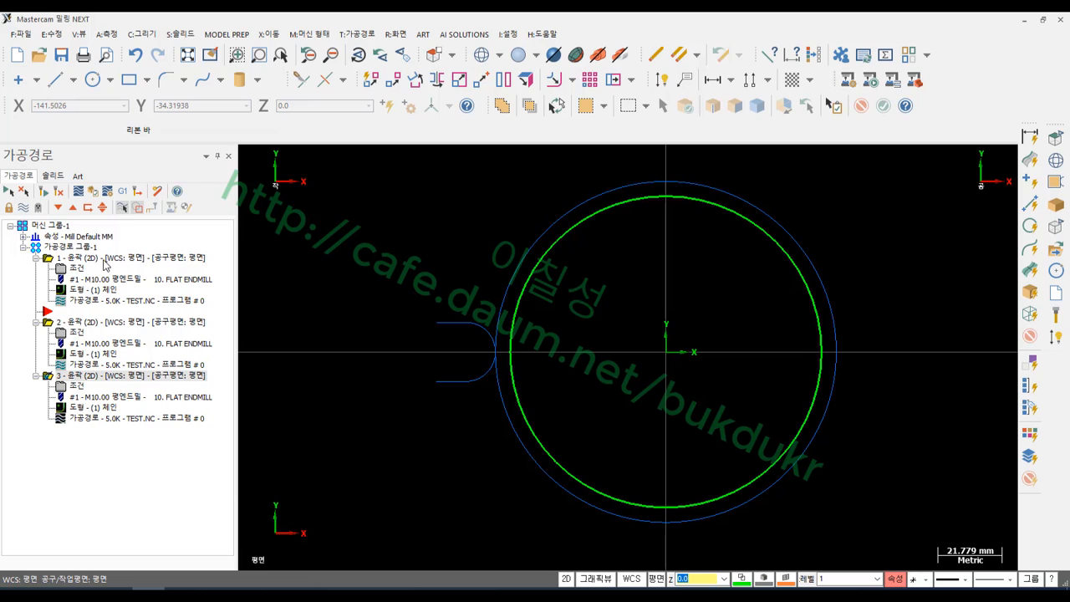
# Step: Compare the displayed toolpaths of the first, second and third contour operations against the green circle
pyautogui.click(115, 379)
pyautogui.click(100, 324)
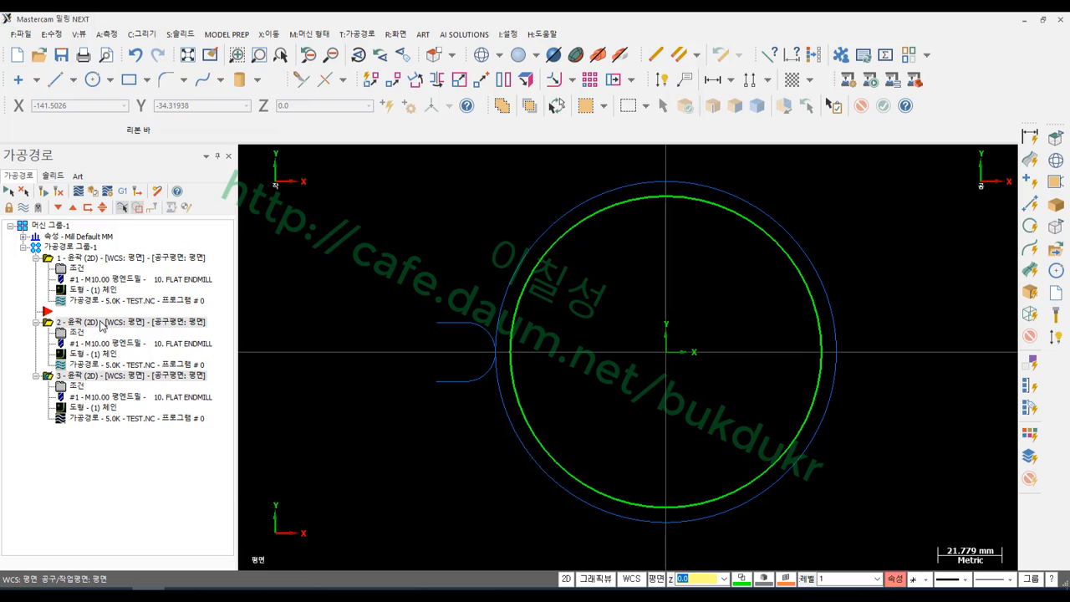
pyautogui.scroll(-1, 537, 328)
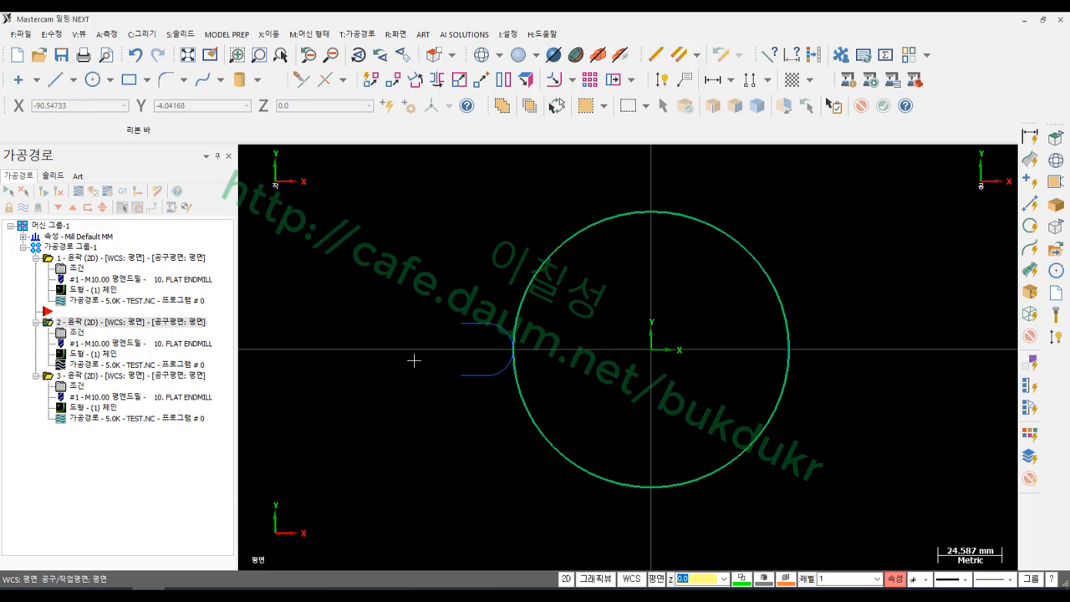
pyautogui.click(85, 378)
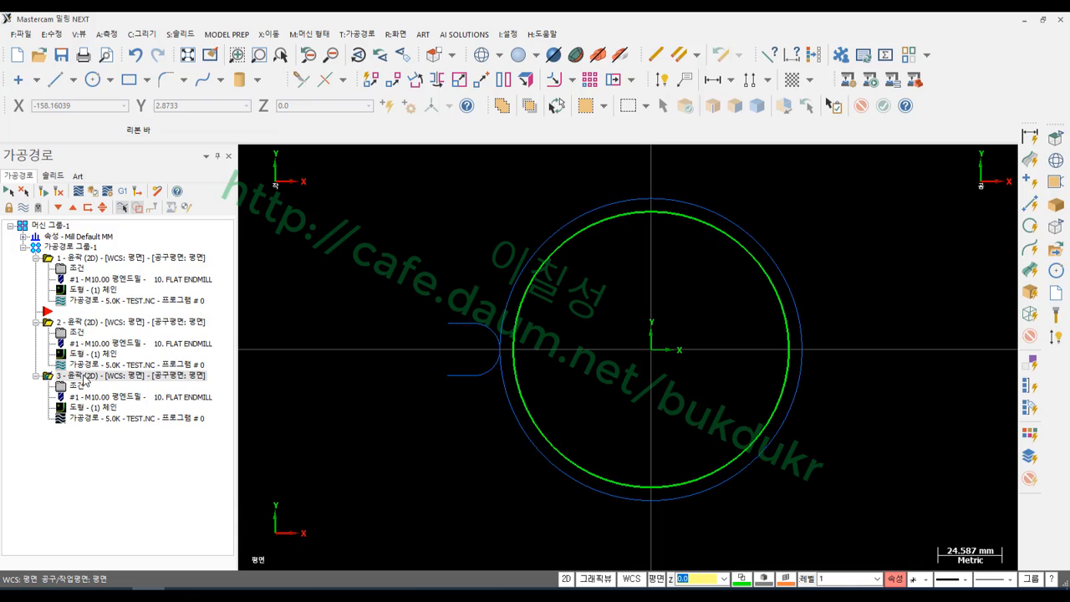
pyautogui.click(112, 259)
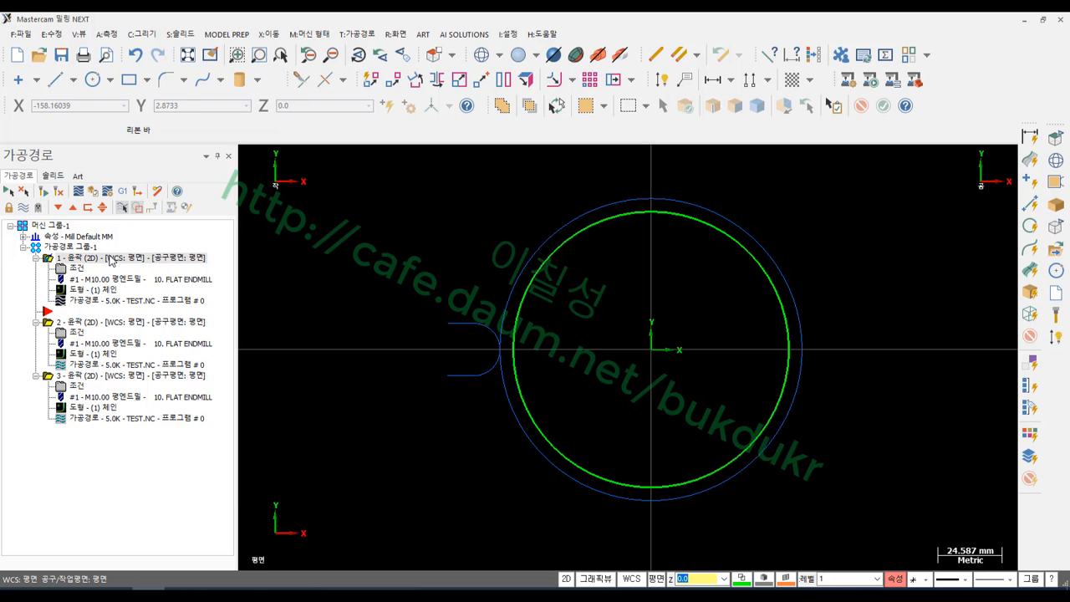
pyautogui.scroll(5, 514, 344)
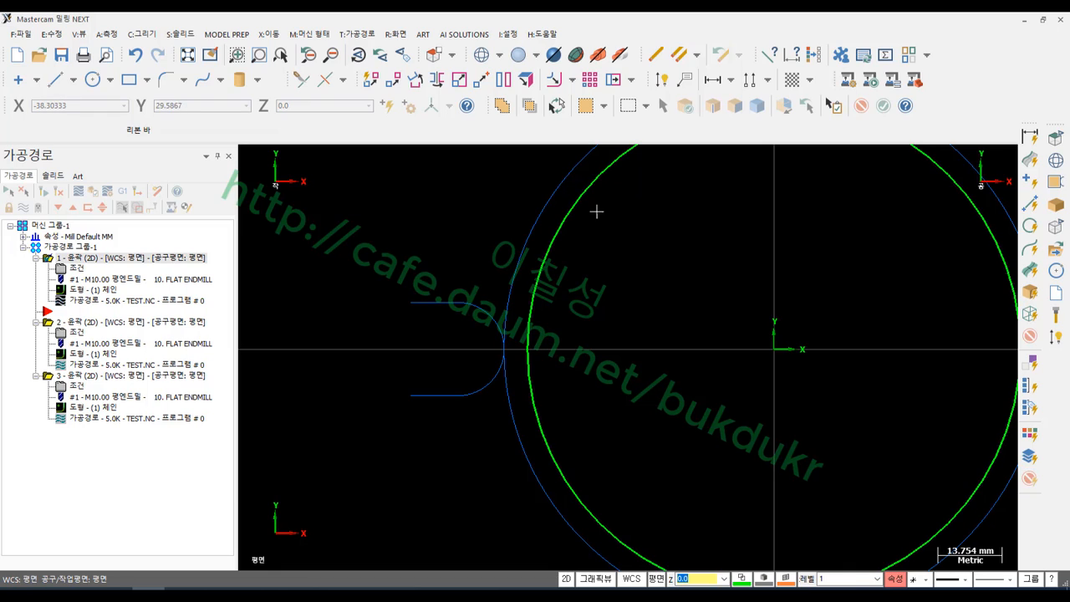
pyautogui.click(71, 379)
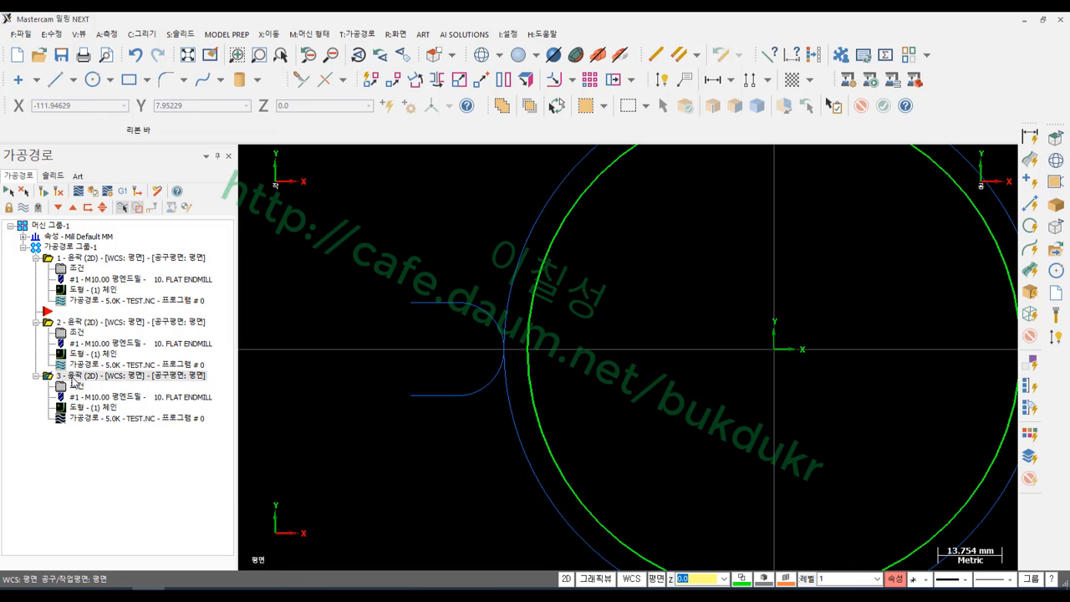
pyautogui.click(84, 324)
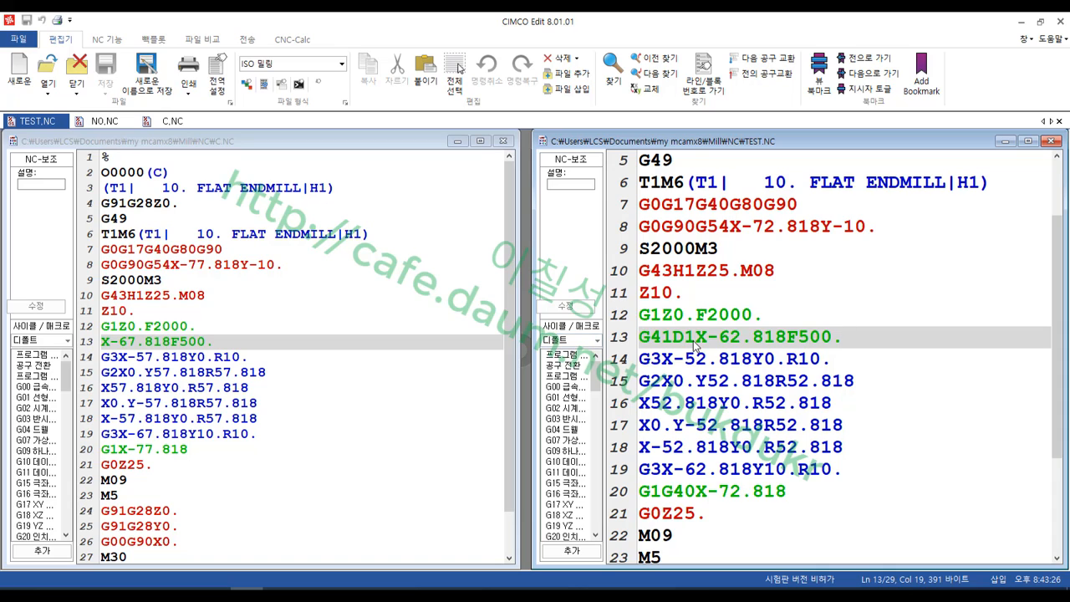
# Step: Highlight G41D1X on line 13 of TEST.NC in CIMCO Edit, and review the third and first contour toolpaths in Mastercam
pyautogui.click(692, 341)
pyautogui.hotkey('shift', 'Home')
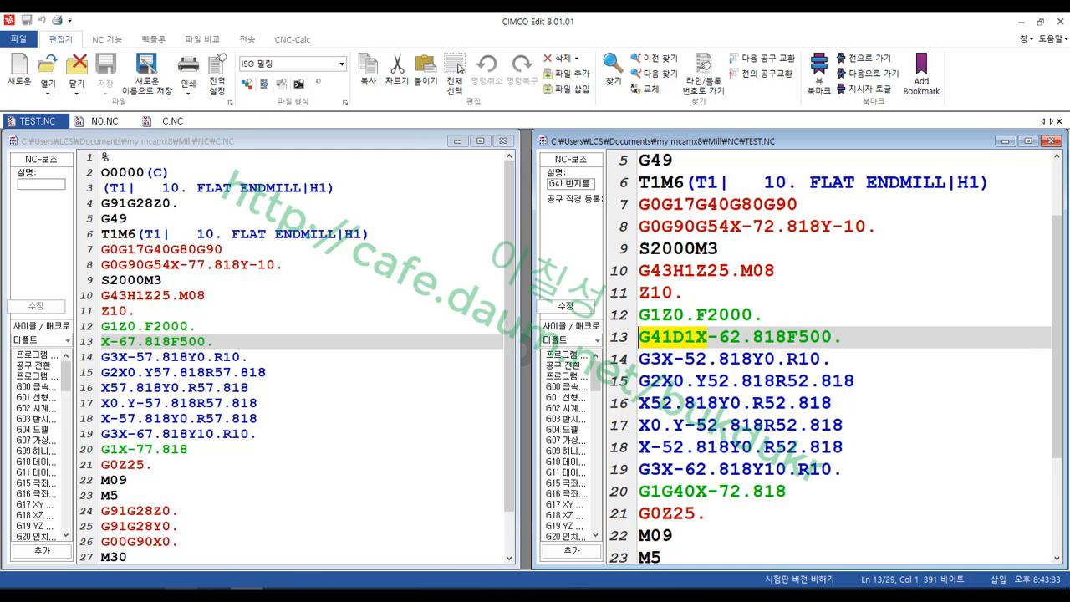
pyautogui.hotkey('alt', 'Tab')
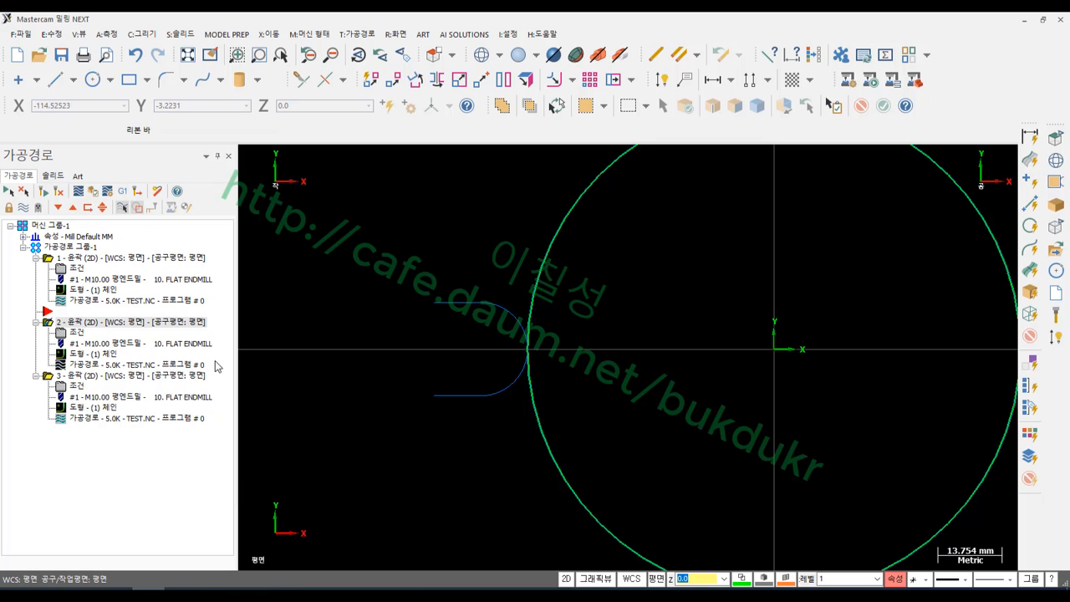
pyautogui.click(86, 377)
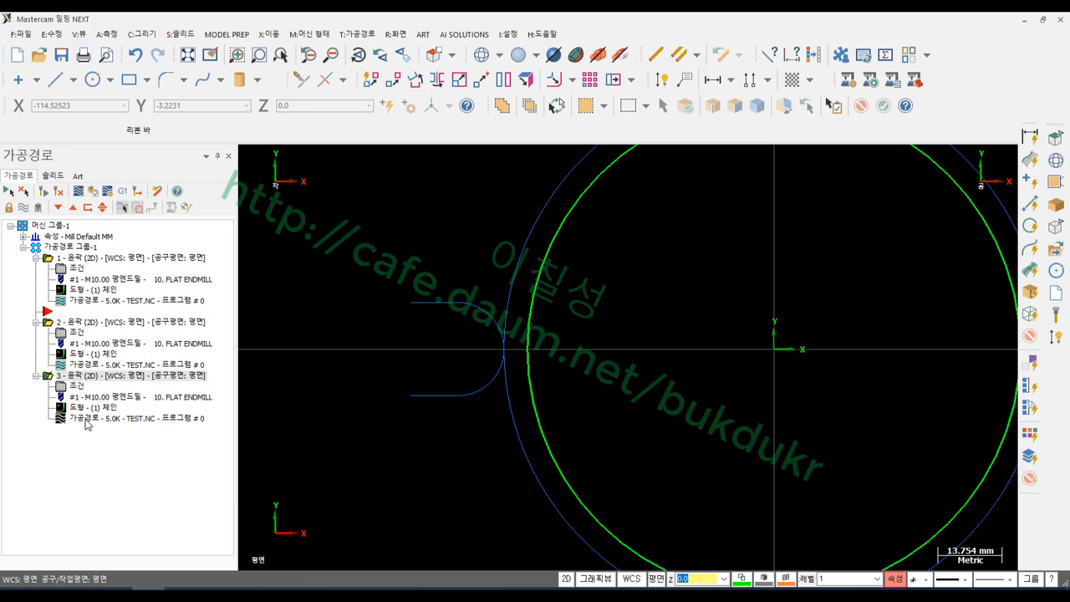
pyautogui.click(90, 258)
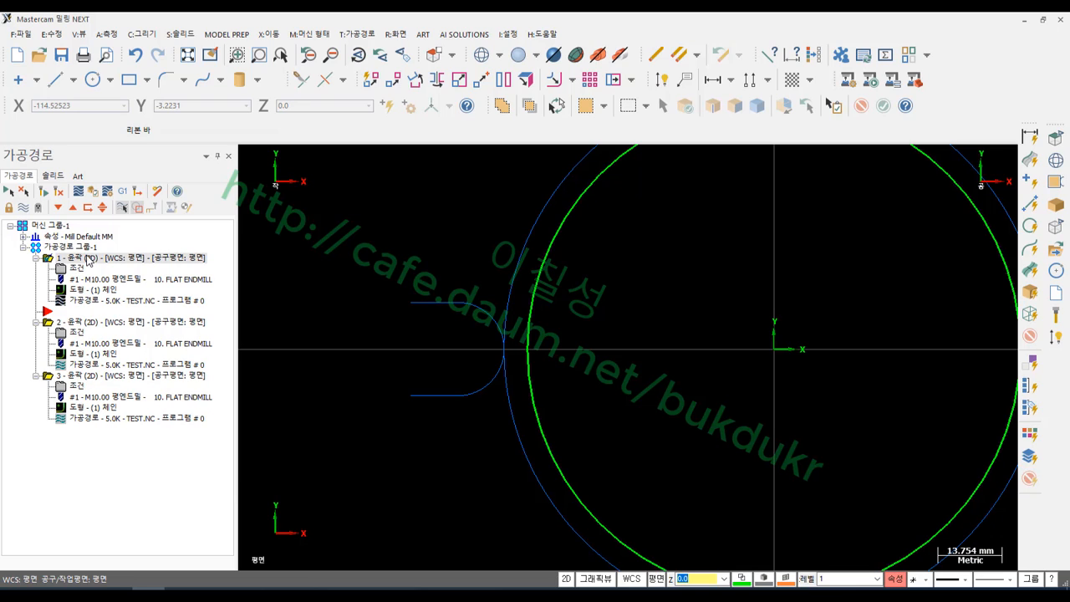
# Step: Post-process the third contour operation and save the code as D.NC in the NC folder
pyautogui.click(92, 377)
pyautogui.click(107, 380)
pyautogui.click(123, 192)
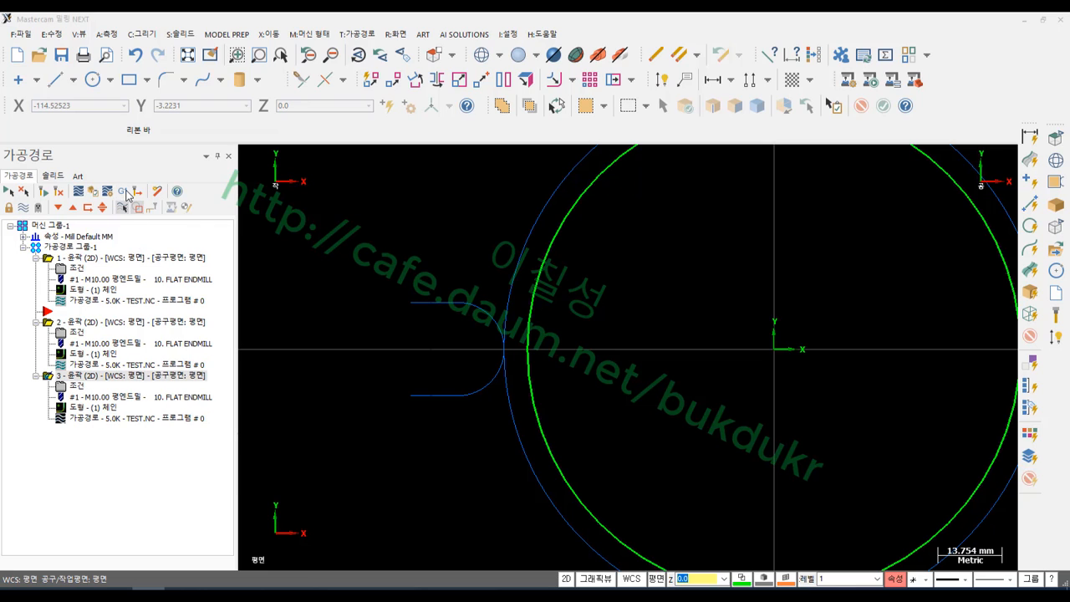
pyautogui.click(277, 276)
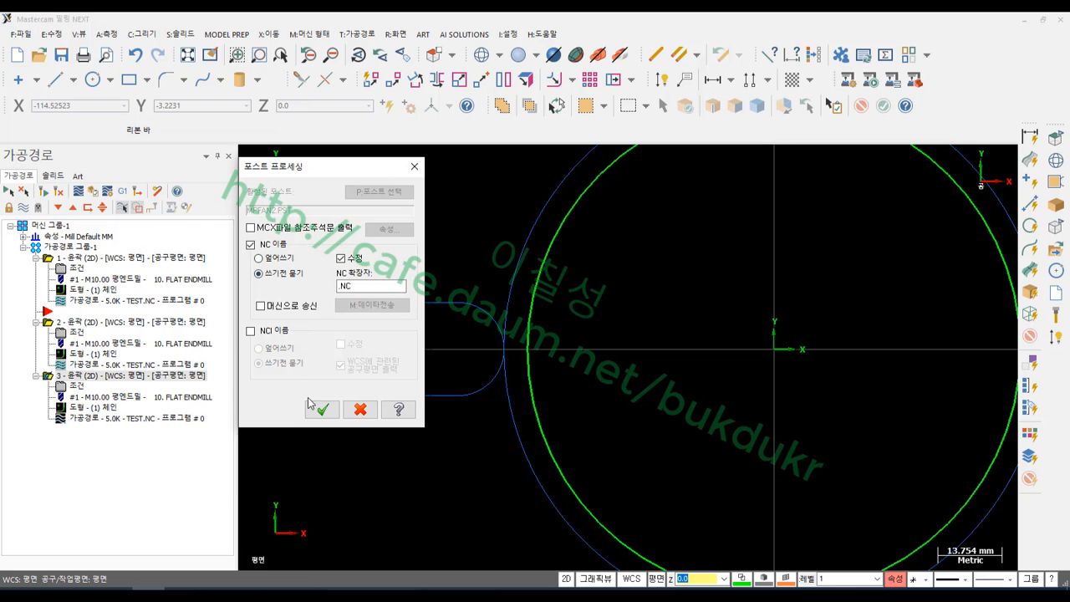
pyautogui.click(322, 409)
pyautogui.click(586, 335)
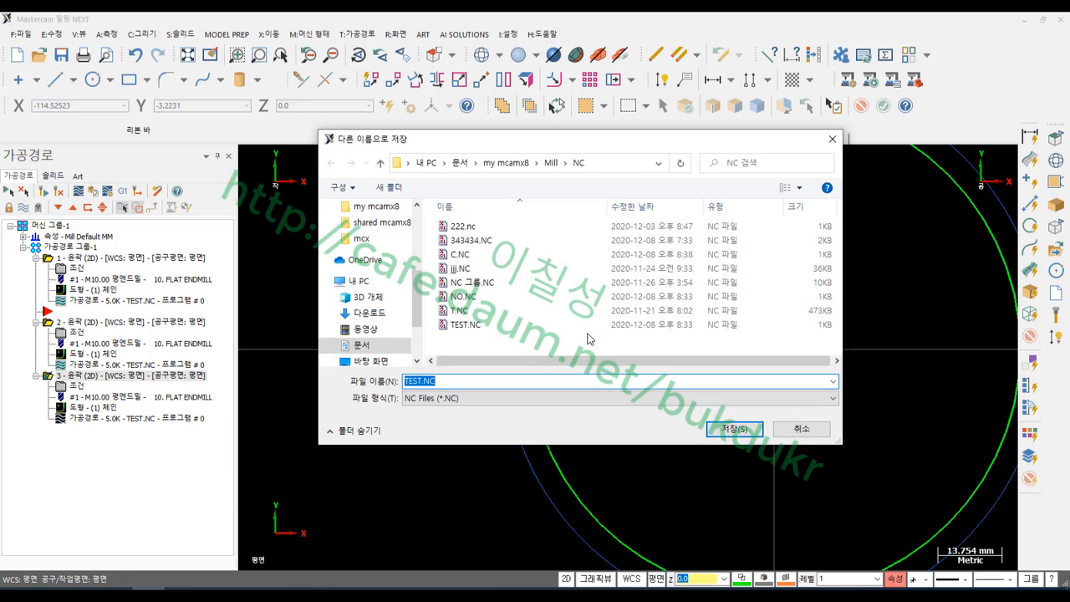
pyautogui.click(734, 428)
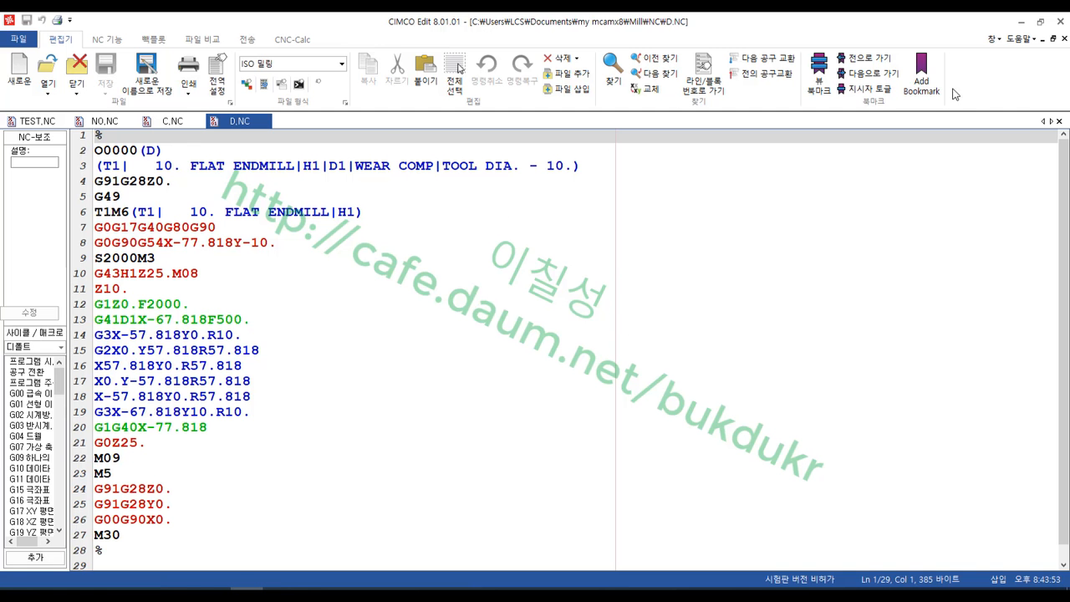
# Step: Tile the D.NC, TEST.NC and C.NC windows side by side, and highlight G41D1 on line 13 of D.NC
pyautogui.click(996, 38)
pyautogui.click(869, 98)
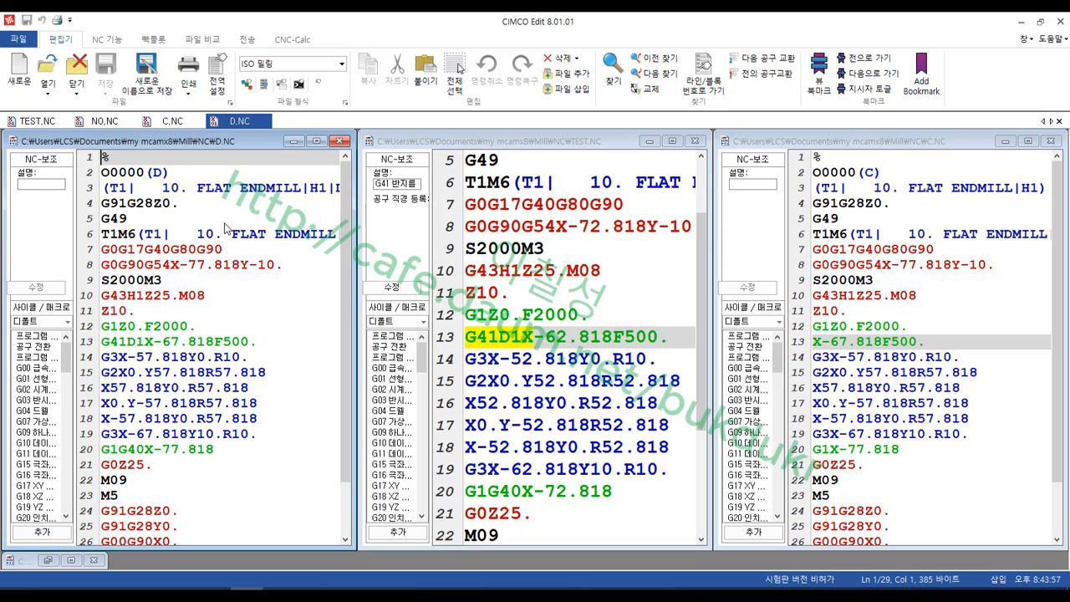
pyautogui.click(176, 221)
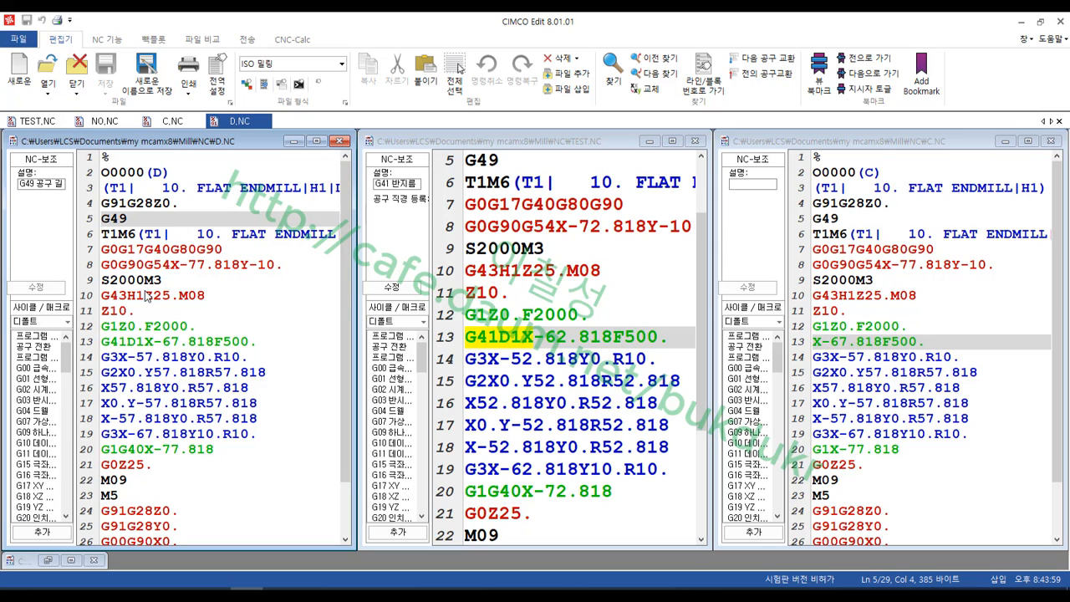
pyautogui.moveTo(141, 343); pyautogui.dragTo(102, 343)
# Step: Compare line 13 of TEST.NC and C.NC, and highlight G41D1 in TEST.NC
pyautogui.click(542, 337)
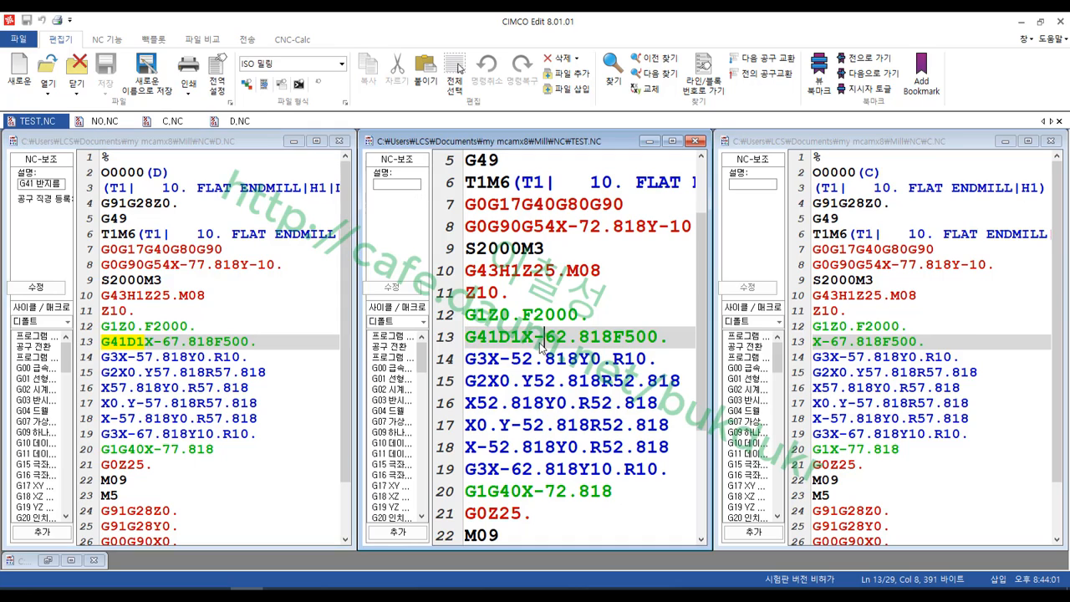
pyautogui.click(883, 344)
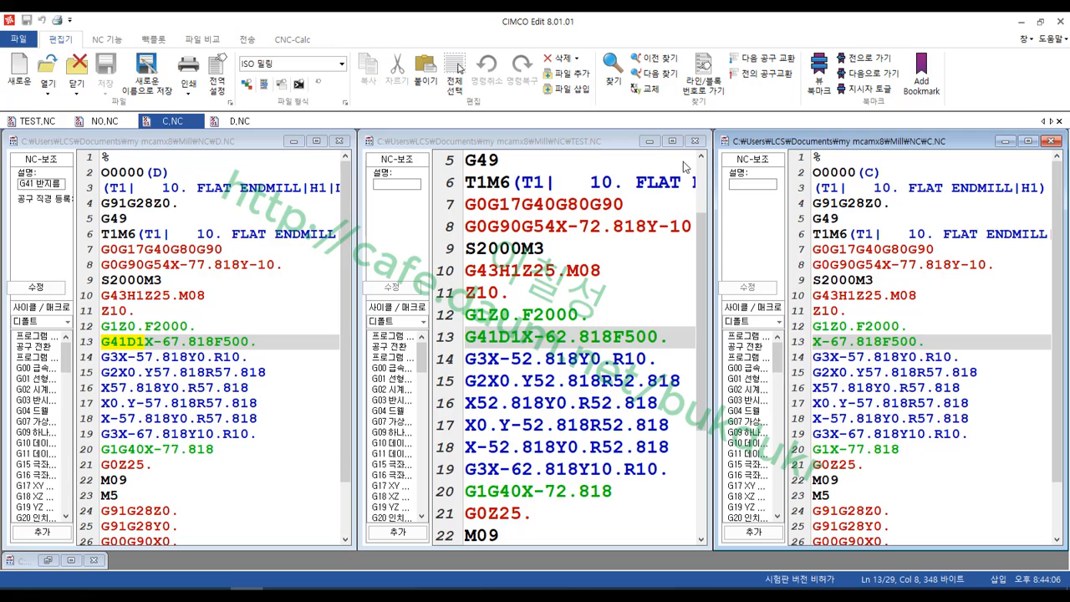
pyautogui.click(564, 300)
pyautogui.click(466, 337)
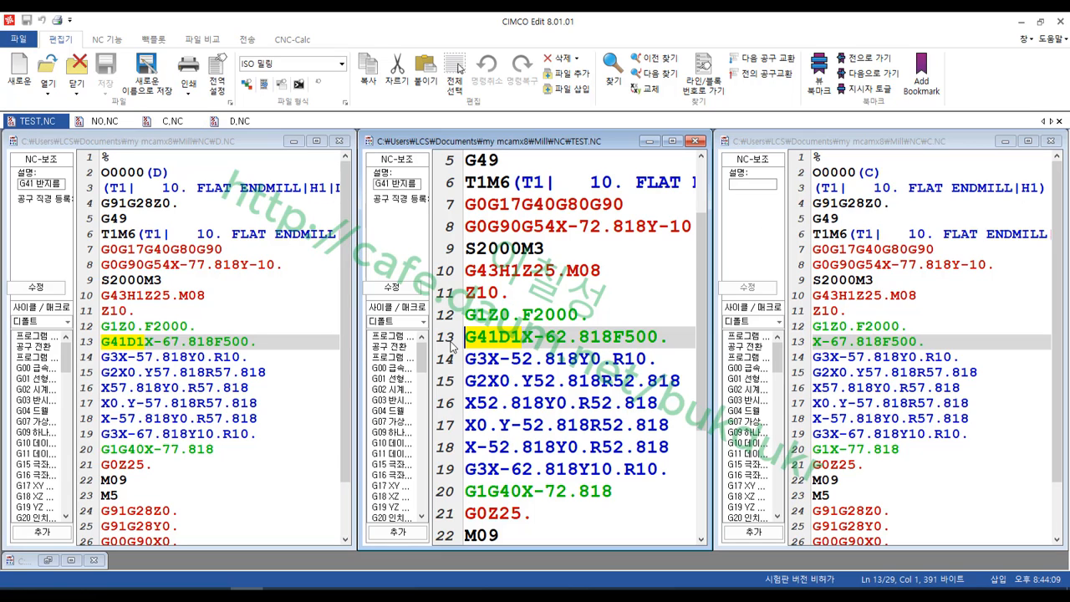
# Step: Highlight lines 11 to 20 of C.NC and lines 11 to 22 of D.NC to compare their coordinates
pyautogui.click(883, 360)
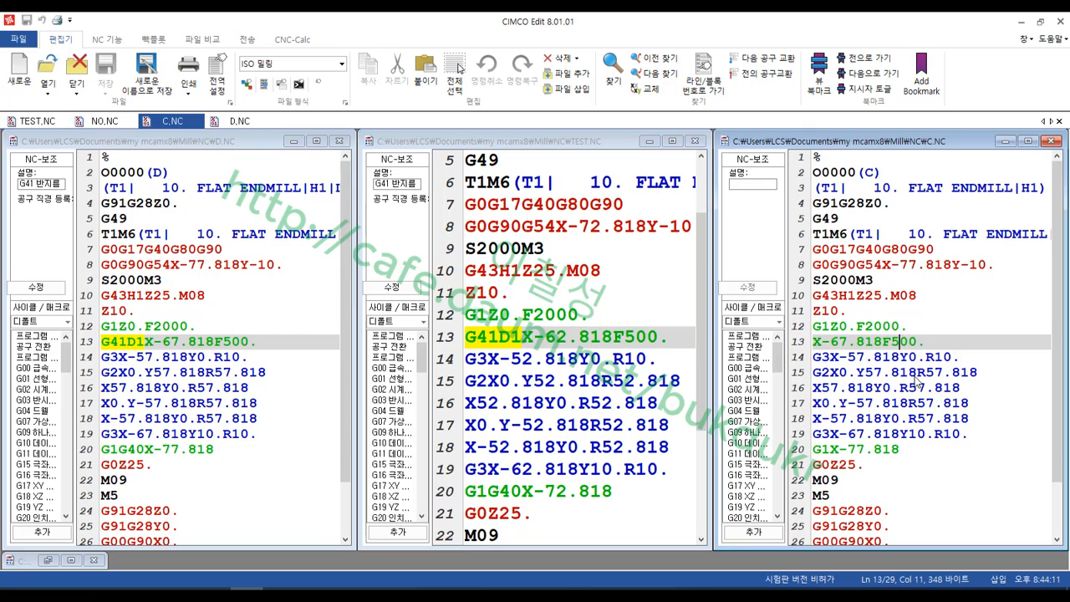
pyautogui.moveTo(948, 449); pyautogui.dragTo(809, 316)
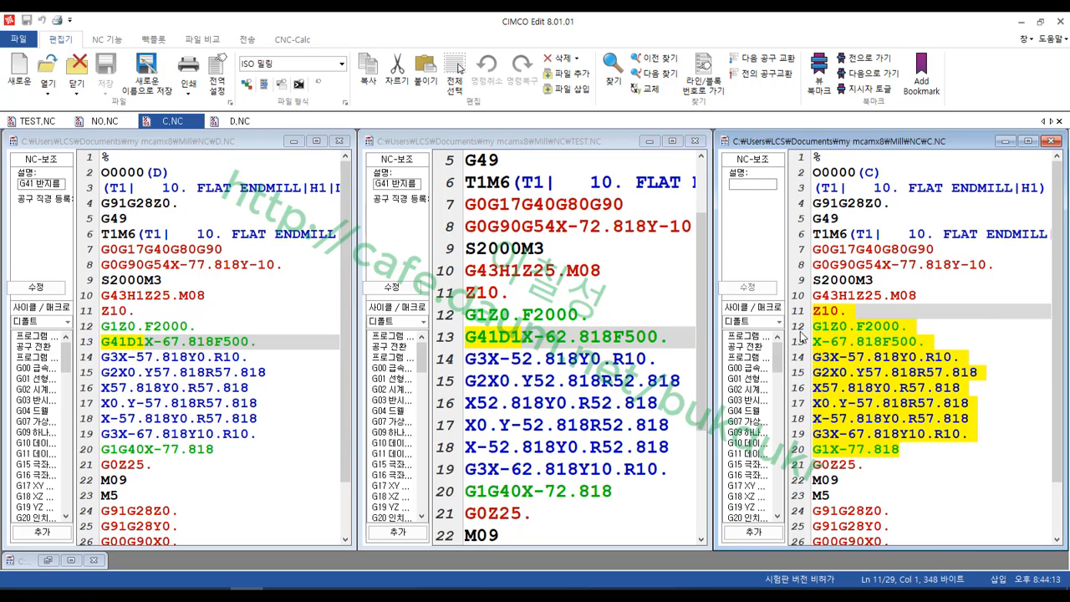
pyautogui.click(237, 455)
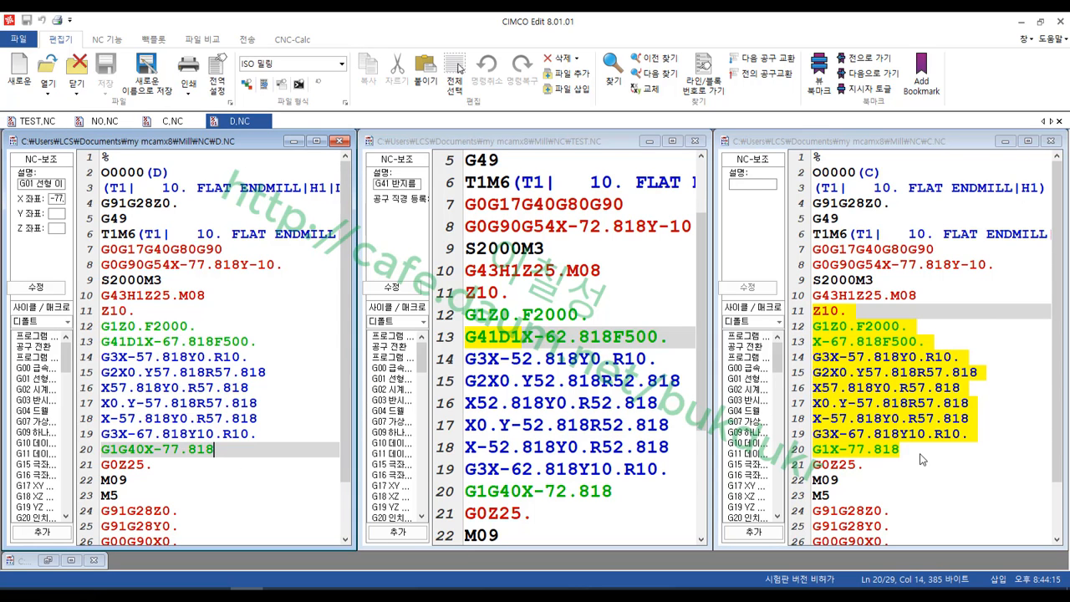
pyautogui.moveTo(231, 480); pyautogui.dragTo(99, 311)
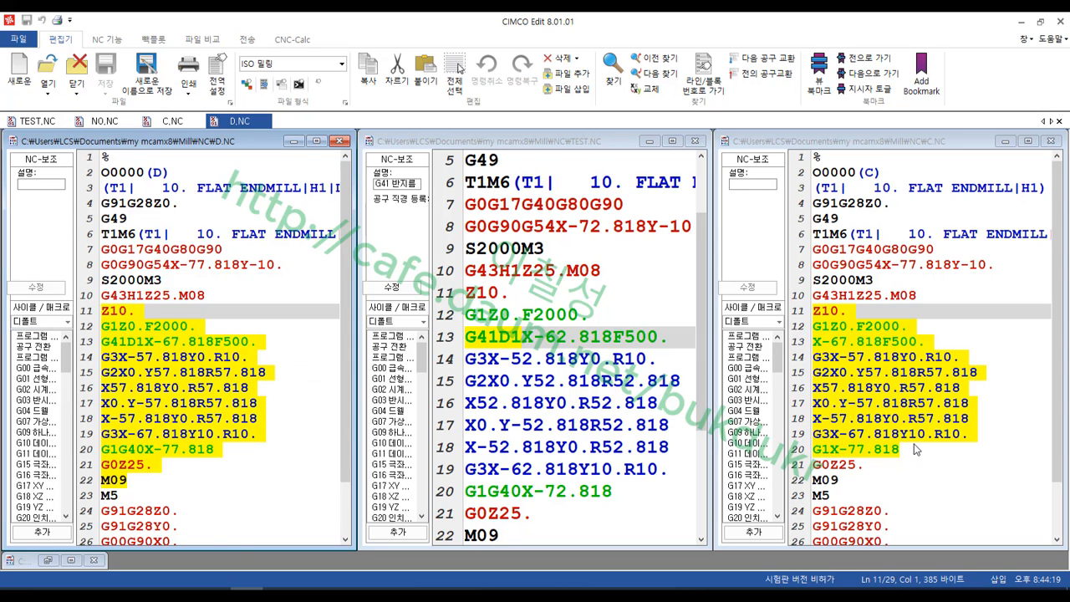
# Step: With the screen pen, circle G41D1 on line 13 of TEST.NC and D.NC, and circle line 13 and the code block of C.NC
pyautogui.click(83, 590)
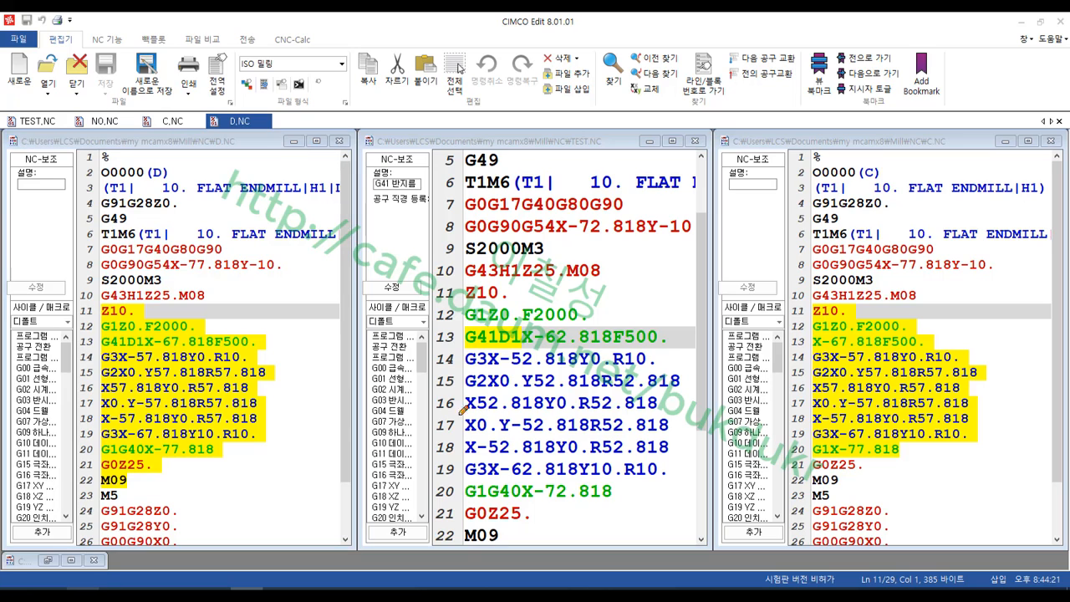
pyautogui.moveTo(508, 344)
pyautogui.mouseDown()
pyautogui.moveTo(464, 350)
pyautogui.moveTo(529, 323)
pyautogui.moveTo(518, 344)
pyautogui.mouseUp()
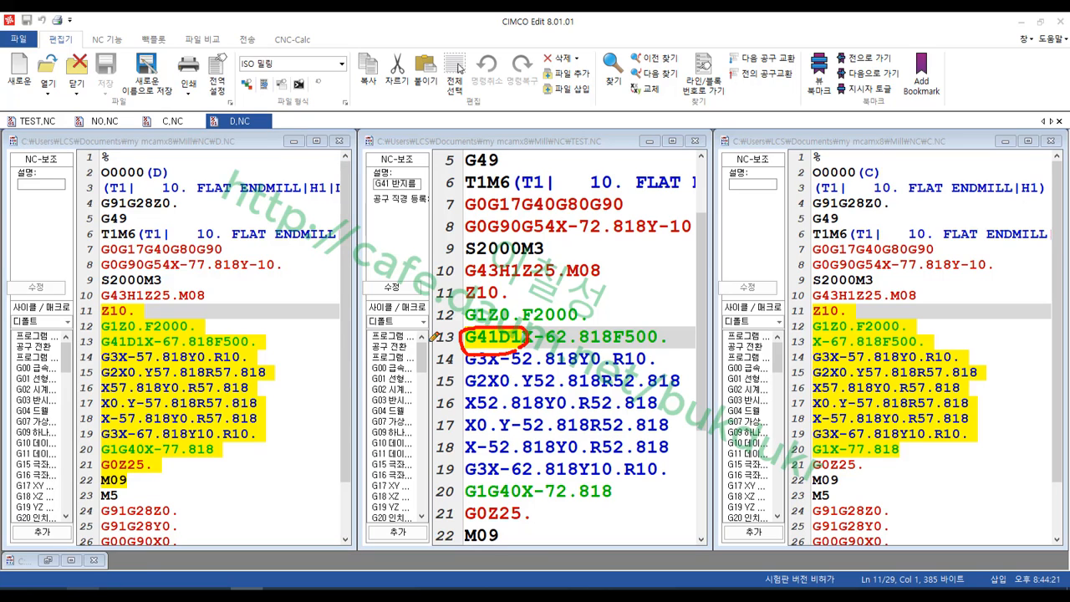
pyautogui.moveTo(147, 329)
pyautogui.mouseDown()
pyautogui.moveTo(128, 350)
pyautogui.moveTo(99, 335)
pyautogui.moveTo(154, 335)
pyautogui.moveTo(149, 346)
pyautogui.mouseUp()
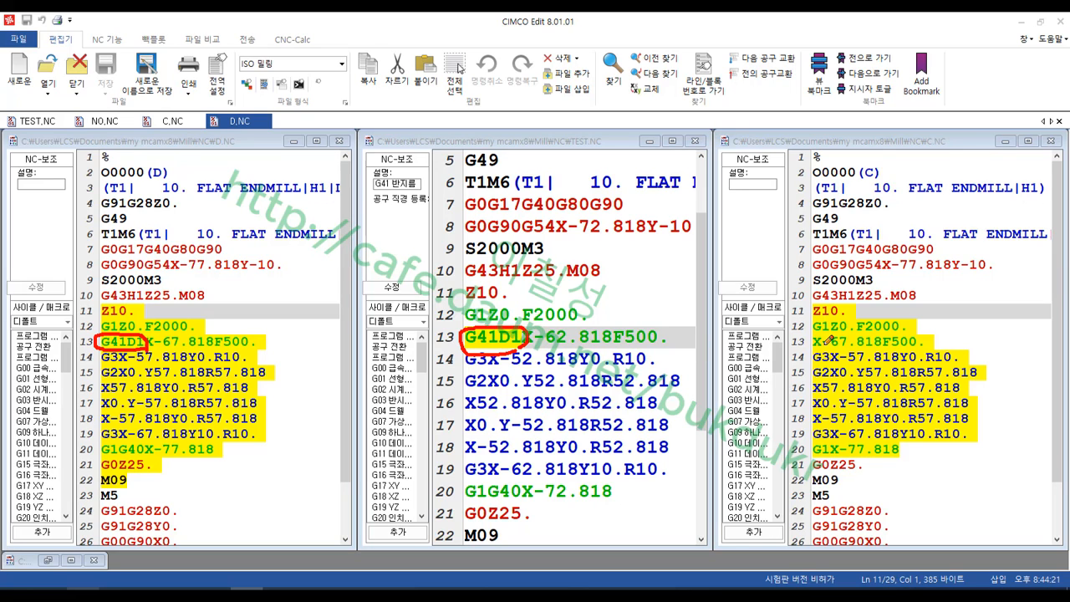
pyautogui.moveTo(813, 329)
pyautogui.mouseDown()
pyautogui.moveTo(809, 338)
pyautogui.moveTo(862, 331)
pyautogui.moveTo(932, 345)
pyautogui.moveTo(802, 348)
pyautogui.mouseUp()
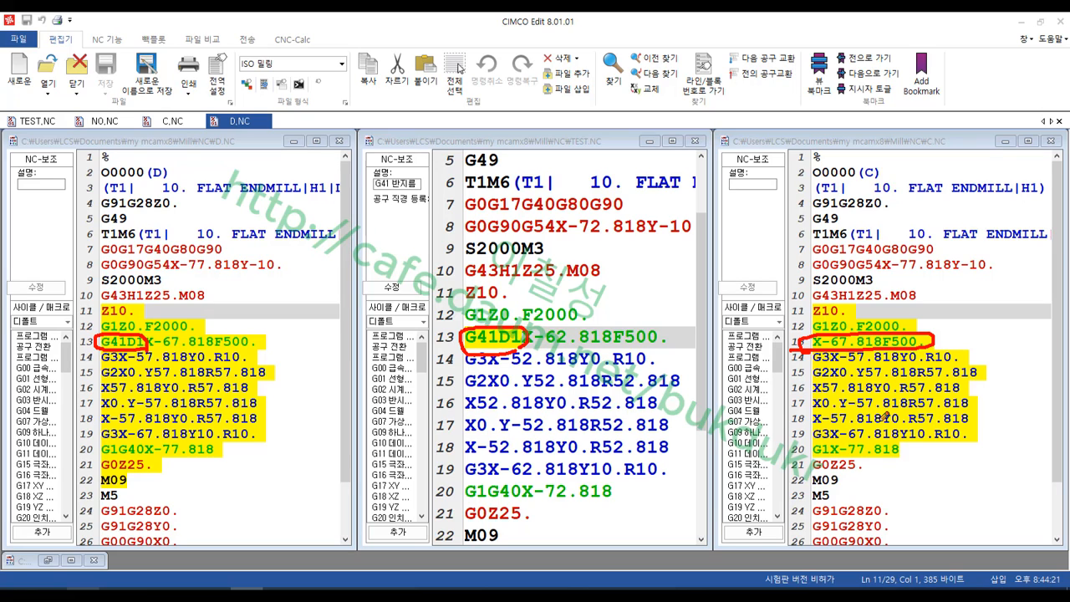
pyautogui.moveTo(891, 490)
pyautogui.mouseDown()
pyautogui.moveTo(783, 389)
pyautogui.moveTo(929, 208)
pyautogui.moveTo(1007, 368)
pyautogui.moveTo(943, 470)
pyautogui.moveTo(836, 473)
pyautogui.moveTo(829, 214)
pyautogui.moveTo(1022, 336)
pyautogui.moveTo(937, 479)
pyautogui.moveTo(903, 472)
pyautogui.mouseUp()
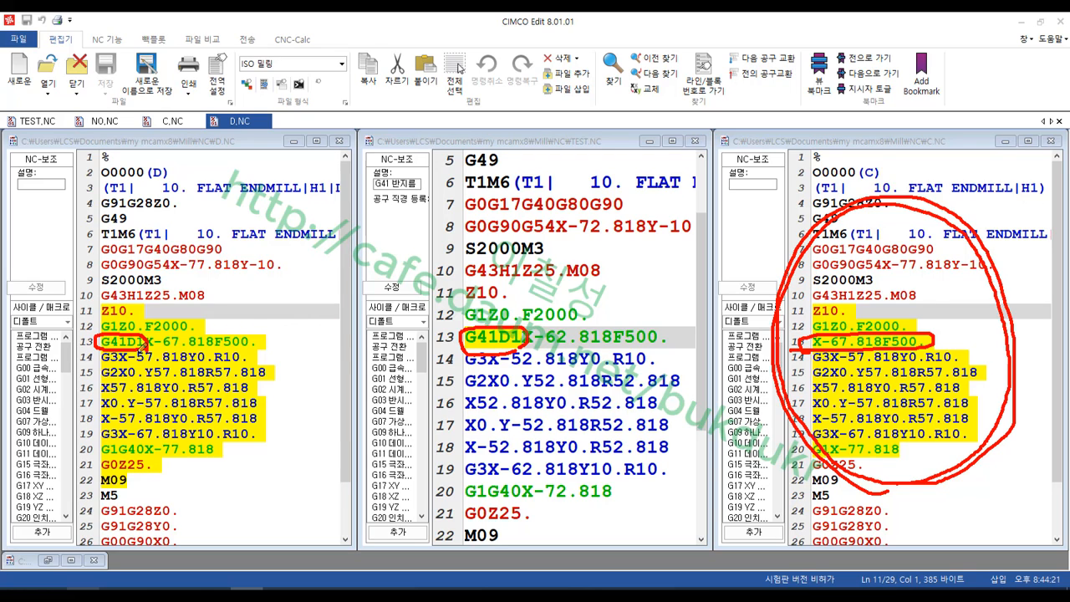
# Step: Circle D1 on line 13 of D.NC with an arrow leading from it, and handwrite the notes 중복보정 and a boxed D01
pyautogui.moveTo(144, 342)
pyautogui.mouseDown()
pyautogui.moveTo(127, 324)
pyautogui.moveTo(149, 352)
pyautogui.moveTo(231, 256)
pyautogui.mouseUp()
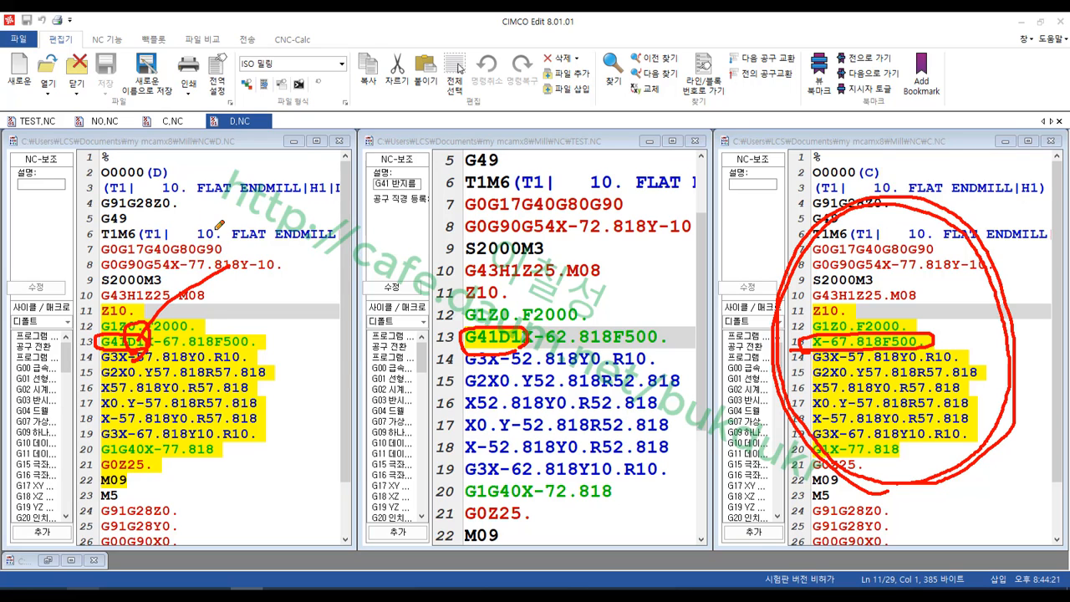
pyautogui.moveTo(238, 201)
pyautogui.mouseDown()
pyautogui.moveTo(210, 236)
pyautogui.moveTo(235, 230)
pyautogui.mouseUp()
pyautogui.moveTo(209, 311)
pyautogui.mouseDown()
pyautogui.moveTo(210, 337)
pyautogui.moveTo(281, 351)
pyautogui.moveTo(211, 303)
pyautogui.moveTo(297, 358)
pyautogui.moveTo(287, 363)
pyautogui.mouseUp()
pyautogui.moveTo(71, 103)
pyautogui.mouseDown()
pyautogui.moveTo(61, 155)
pyautogui.moveTo(131, 147)
pyautogui.mouseUp()
pyautogui.moveTo(92, 161); pyautogui.dragTo(85, 220)
pyautogui.moveTo(138, 111)
pyautogui.mouseDown()
pyautogui.moveTo(168, 113)
pyautogui.moveTo(155, 173)
pyautogui.moveTo(172, 173)
pyautogui.mouseUp()
pyautogui.moveTo(135, 197); pyautogui.dragTo(172, 245)
pyautogui.moveTo(192, 128)
pyautogui.mouseDown()
pyautogui.moveTo(222, 136)
pyautogui.moveTo(233, 152)
pyautogui.moveTo(217, 207)
pyautogui.mouseUp()
pyautogui.moveTo(203, 203); pyautogui.dragTo(254, 202)
pyautogui.moveTo(247, 156)
pyautogui.mouseDown()
pyautogui.moveTo(277, 154)
pyautogui.moveTo(254, 182)
pyautogui.moveTo(277, 182)
pyautogui.mouseUp()
pyautogui.moveTo(281, 171)
pyautogui.mouseDown()
pyautogui.moveTo(296, 170)
pyautogui.moveTo(299, 189)
pyautogui.mouseUp()
pyautogui.moveTo(293, 190); pyautogui.dragTo(290, 181)
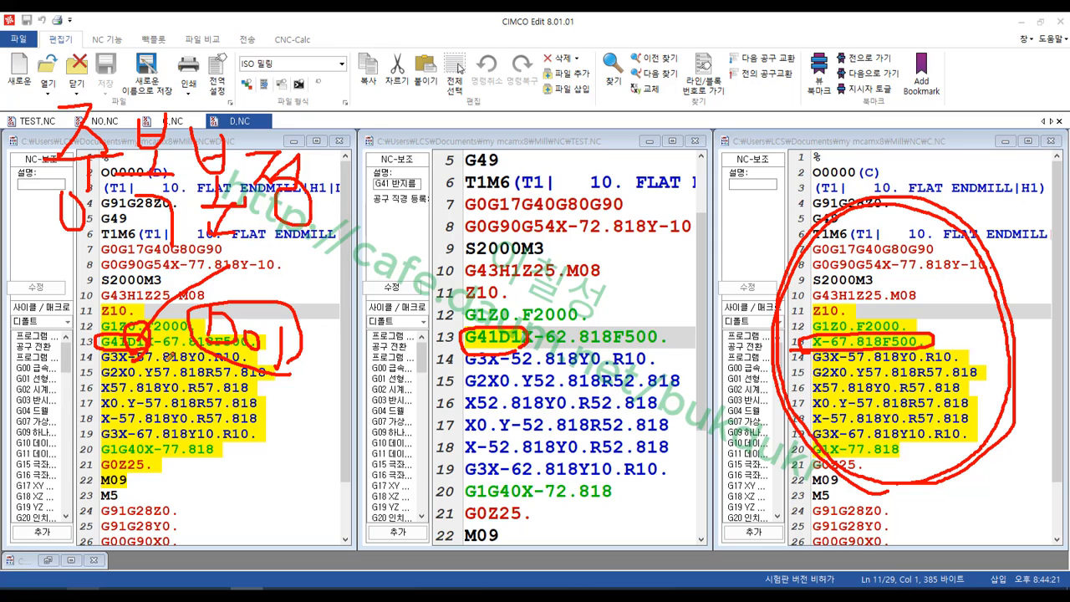
# Step: Circle the D.NC code block, frame the 중복보정 and D01 notes, and circle and cross out the TEST.NC code
pyautogui.moveTo(204, 461)
pyautogui.mouseDown()
pyautogui.moveTo(107, 450)
pyautogui.moveTo(227, 249)
pyautogui.moveTo(209, 452)
pyautogui.moveTo(58, 293)
pyautogui.moveTo(256, 268)
pyautogui.moveTo(268, 430)
pyautogui.moveTo(99, 450)
pyautogui.moveTo(72, 304)
pyautogui.moveTo(237, 256)
pyautogui.moveTo(281, 397)
pyautogui.mouseUp()
pyautogui.moveTo(27, 233); pyautogui.dragTo(290, 228)
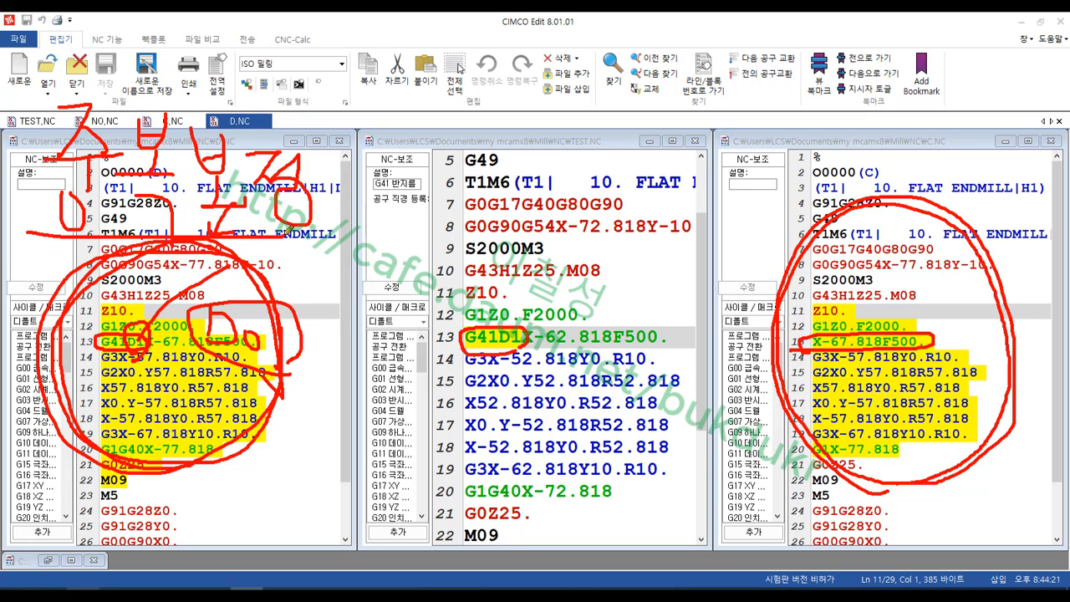
pyautogui.moveTo(620, 290)
pyautogui.mouseDown()
pyautogui.moveTo(460, 355)
pyautogui.moveTo(591, 145)
pyautogui.moveTo(501, 418)
pyautogui.moveTo(482, 174)
pyautogui.moveTo(610, 451)
pyautogui.mouseUp()
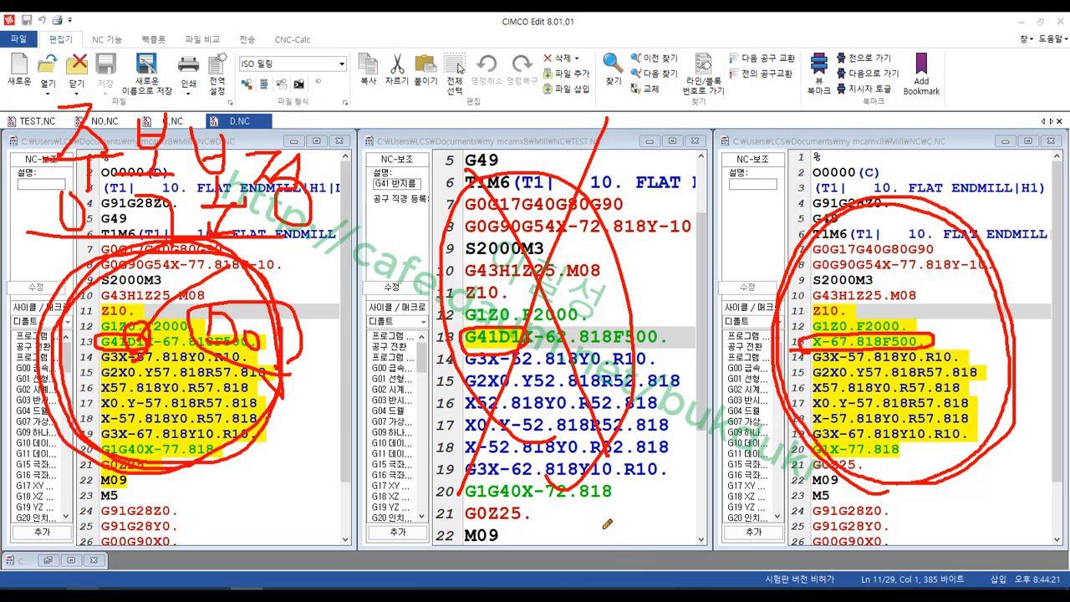
pyautogui.moveTo(40, 236)
pyautogui.mouseDown()
pyautogui.moveTo(344, 185)
pyautogui.moveTo(14, 61)
pyautogui.moveTo(35, 224)
pyautogui.mouseUp()
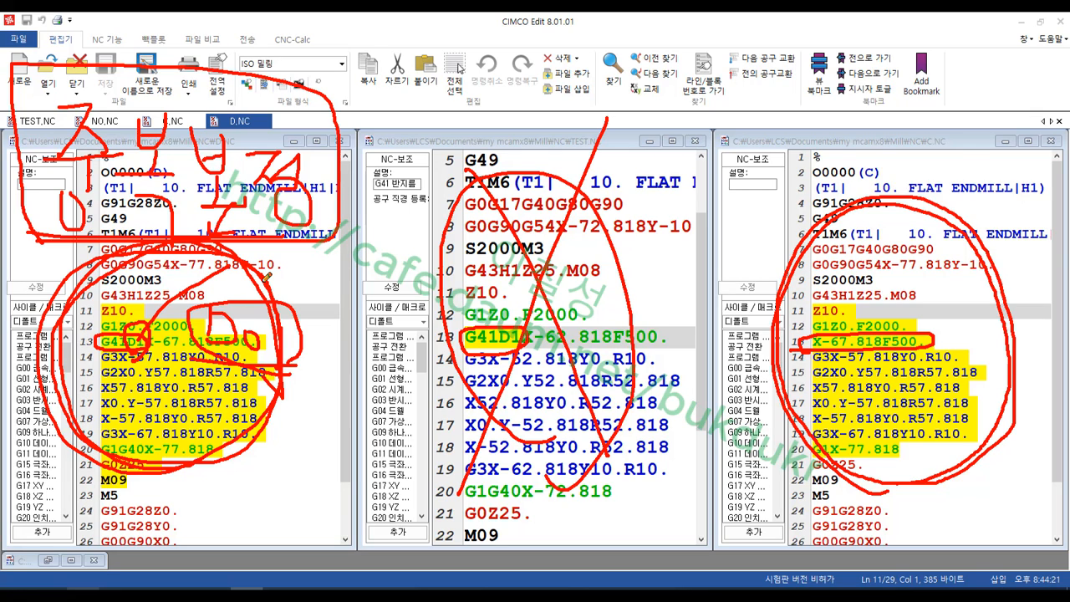
pyautogui.moveTo(198, 312)
pyautogui.mouseDown()
pyautogui.moveTo(284, 347)
pyautogui.moveTo(201, 334)
pyautogui.moveTo(280, 309)
pyautogui.moveTo(291, 338)
pyautogui.mouseUp()
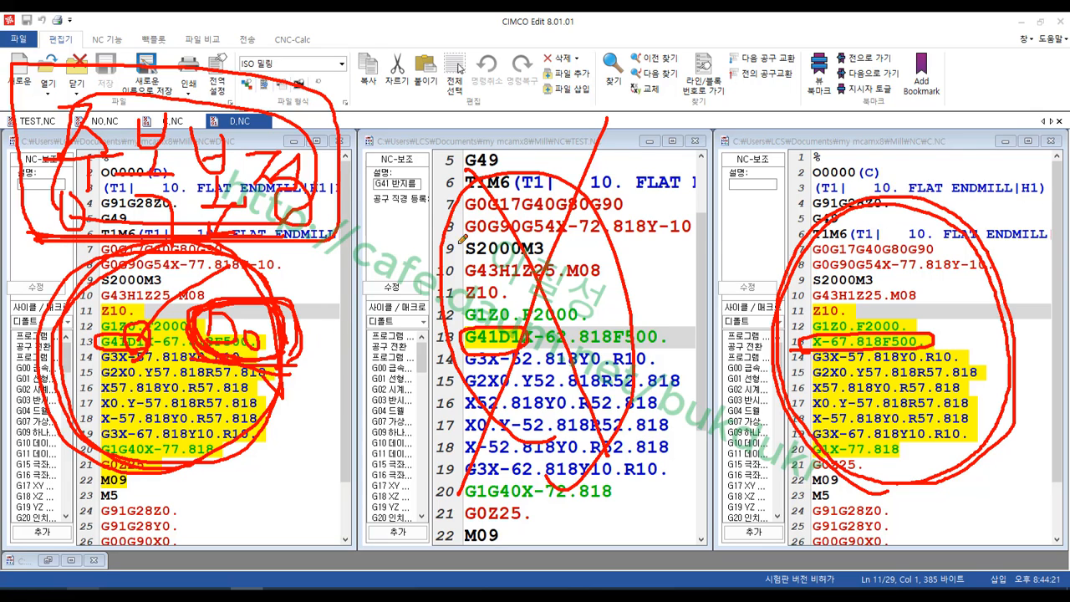
# Step: Circle the C.NC code block and the D01 note again, and handwrite a short note above the TEST.NC code
pyautogui.moveTo(792, 297)
pyautogui.mouseDown()
pyautogui.moveTo(1016, 265)
pyautogui.moveTo(885, 481)
pyautogui.moveTo(811, 249)
pyautogui.moveTo(990, 227)
pyautogui.moveTo(1016, 368)
pyautogui.moveTo(940, 489)
pyautogui.moveTo(779, 406)
pyautogui.moveTo(839, 191)
pyautogui.moveTo(969, 224)
pyautogui.mouseUp()
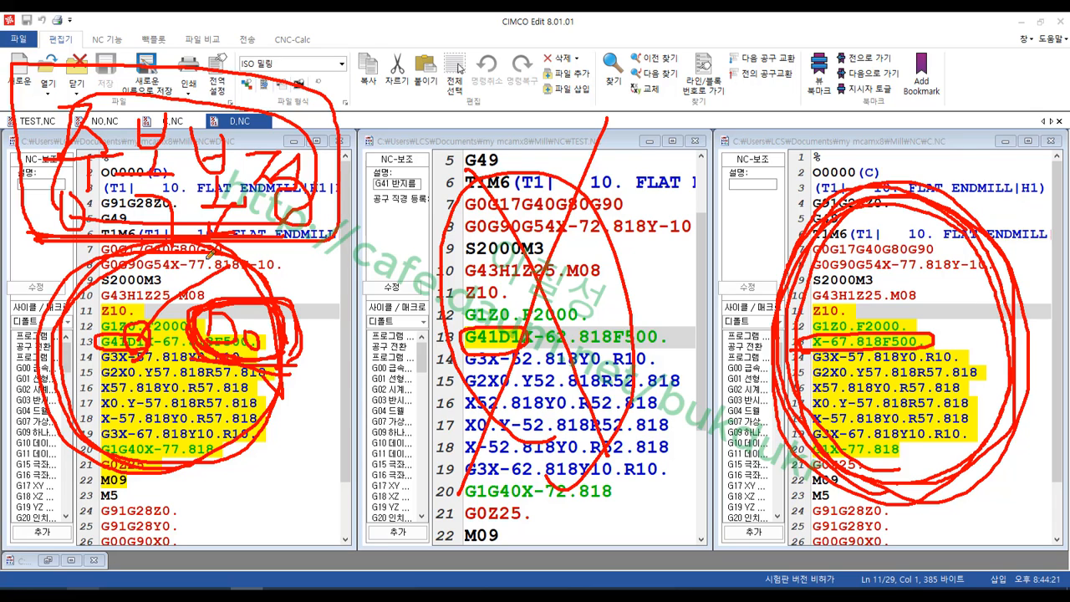
pyautogui.moveTo(196, 334)
pyautogui.mouseDown()
pyautogui.moveTo(281, 291)
pyautogui.moveTo(250, 362)
pyautogui.mouseUp()
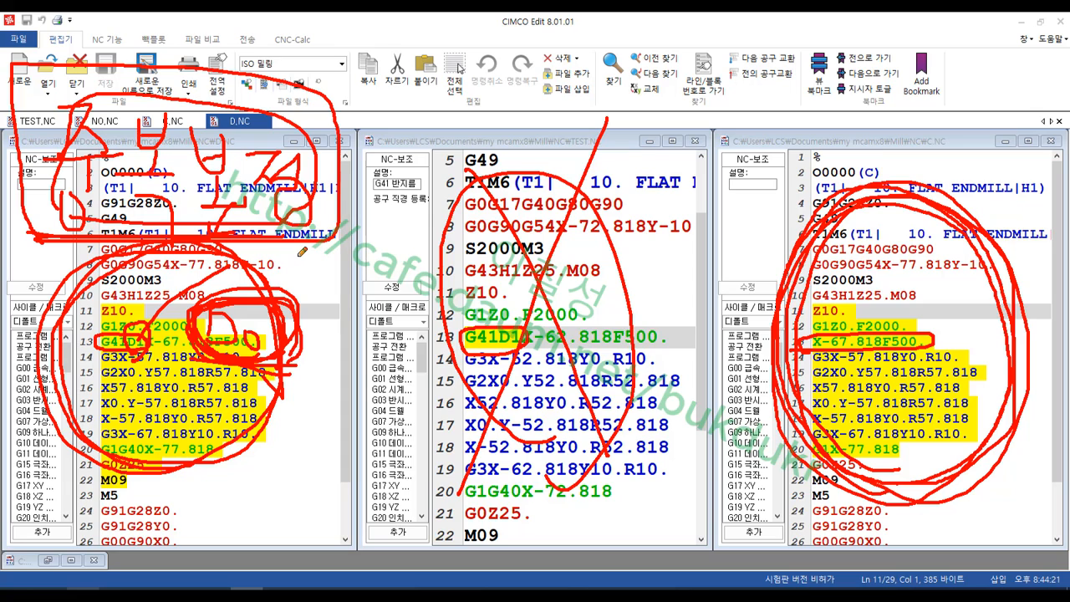
pyautogui.moveTo(506, 68)
pyautogui.mouseDown()
pyautogui.moveTo(510, 107)
pyautogui.moveTo(556, 117)
pyautogui.mouseUp()
pyautogui.moveTo(574, 73)
pyautogui.mouseDown()
pyautogui.moveTo(576, 107)
pyautogui.moveTo(588, 97)
pyautogui.mouseUp()
pyautogui.moveTo(547, 119)
pyautogui.mouseDown()
pyautogui.moveTo(577, 145)
pyautogui.moveTo(597, 141)
pyautogui.mouseUp()
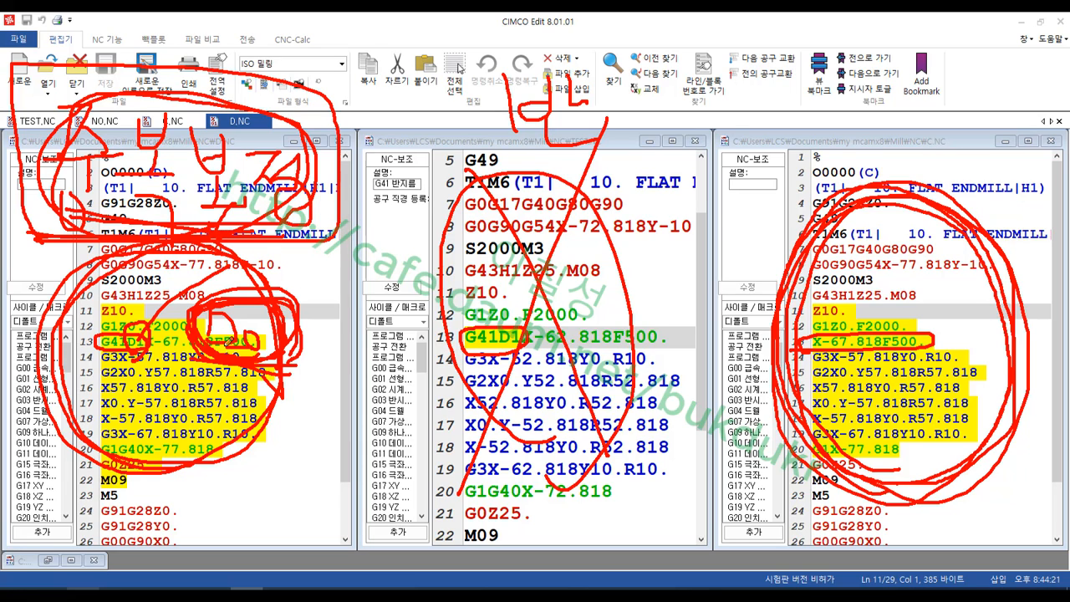
# Step: Emphasize the D01 and 중복보정 notes with more pen marks, and draw a small circle below line 20 of D.NC
pyautogui.moveTo(226, 343); pyautogui.dragTo(298, 316)
pyautogui.moveTo(66, 241); pyautogui.dragTo(246, 245)
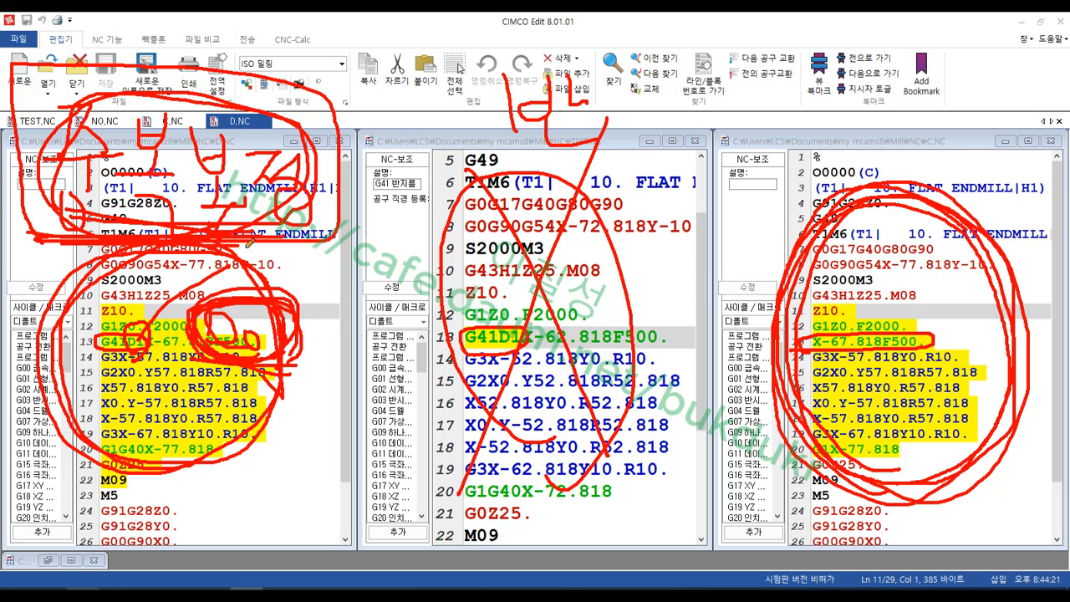
pyautogui.moveTo(264, 366)
pyautogui.mouseDown()
pyautogui.moveTo(207, 349)
pyautogui.moveTo(279, 353)
pyautogui.mouseUp()
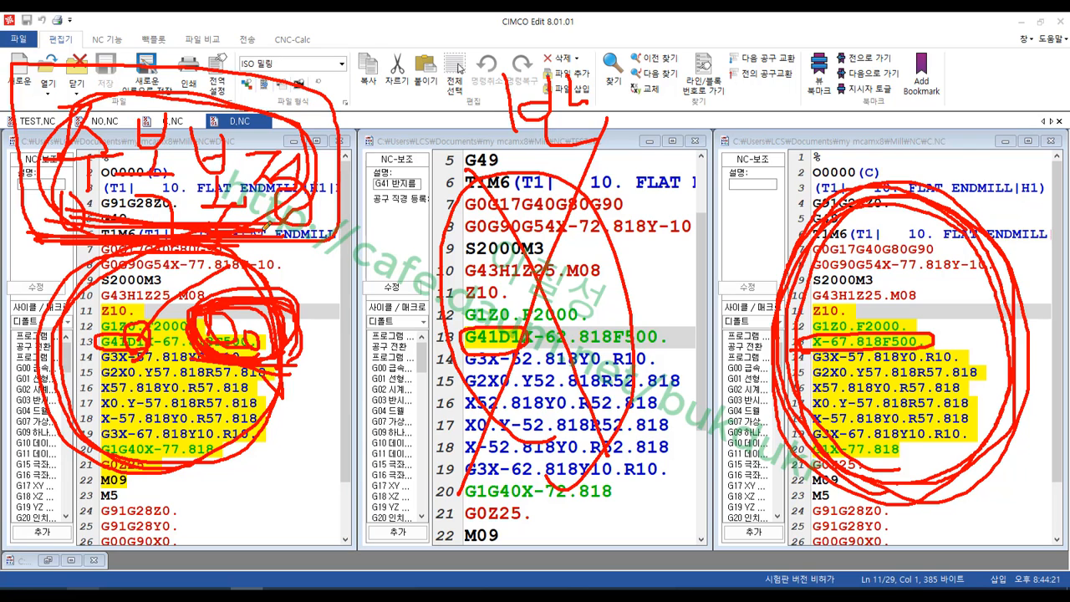
pyautogui.moveTo(225, 464)
pyautogui.mouseDown()
pyautogui.moveTo(246, 485)
pyautogui.moveTo(207, 478)
pyautogui.moveTo(243, 495)
pyautogui.moveTo(227, 456)
pyautogui.moveTo(214, 489)
pyautogui.moveTo(245, 470)
pyautogui.moveTo(224, 453)
pyautogui.moveTo(225, 496)
pyautogui.moveTo(222, 464)
pyautogui.mouseUp()
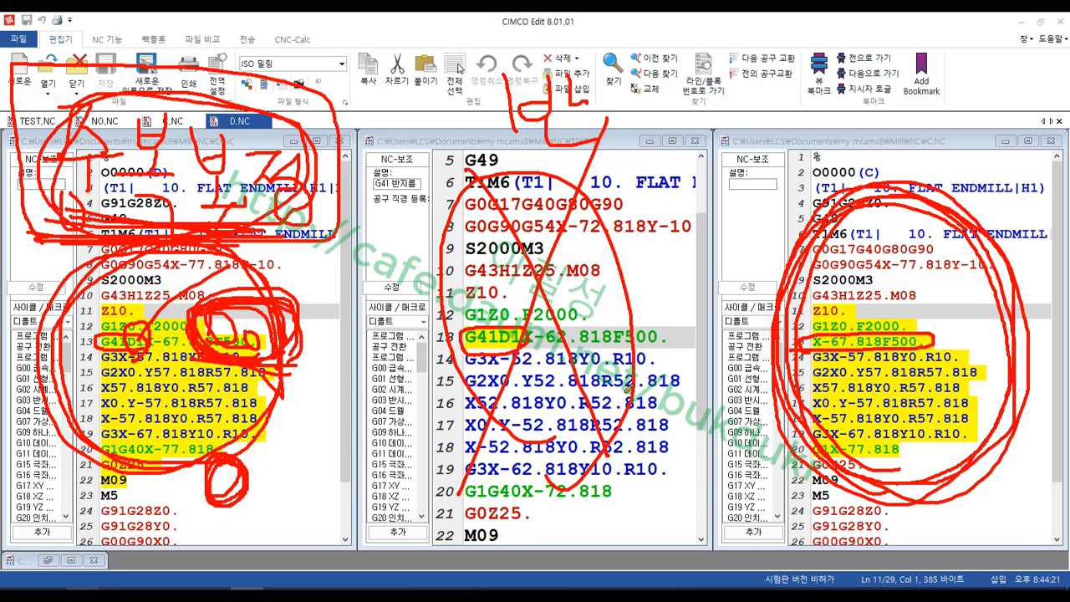
# Step: Circle and cross out the TEST.NC code again, mark its note and the D.NC notes, and clear the pen drawing
pyautogui.moveTo(624, 396)
pyautogui.mouseDown()
pyautogui.moveTo(459, 217)
pyautogui.moveTo(620, 403)
pyautogui.moveTo(450, 267)
pyautogui.moveTo(627, 217)
pyautogui.moveTo(595, 413)
pyautogui.mouseUp()
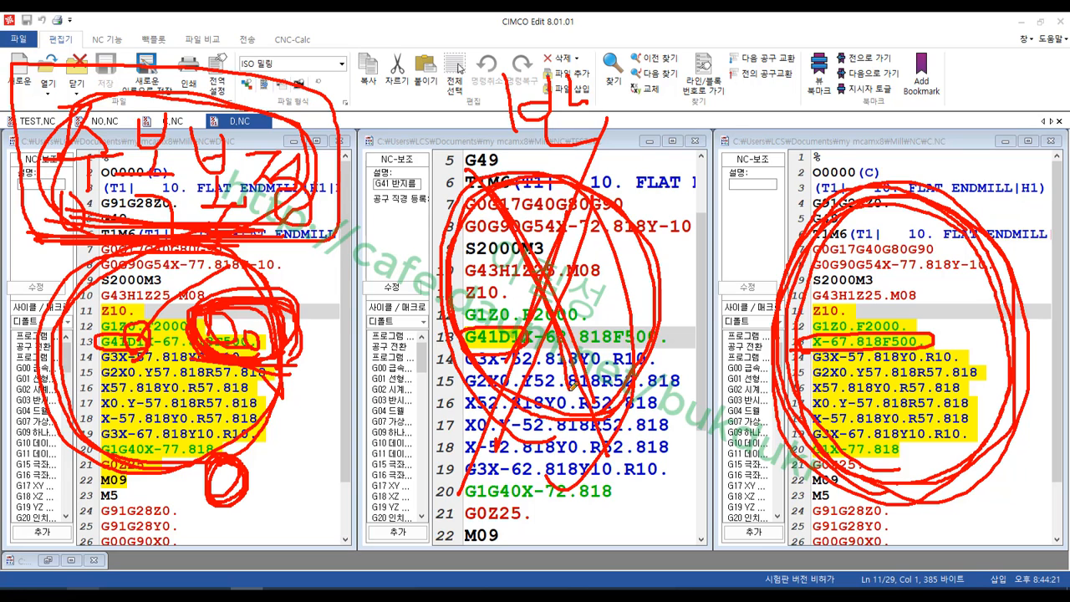
pyautogui.moveTo(583, 132)
pyautogui.mouseDown()
pyautogui.moveTo(492, 126)
pyautogui.moveTo(636, 117)
pyautogui.moveTo(595, 155)
pyautogui.mouseUp()
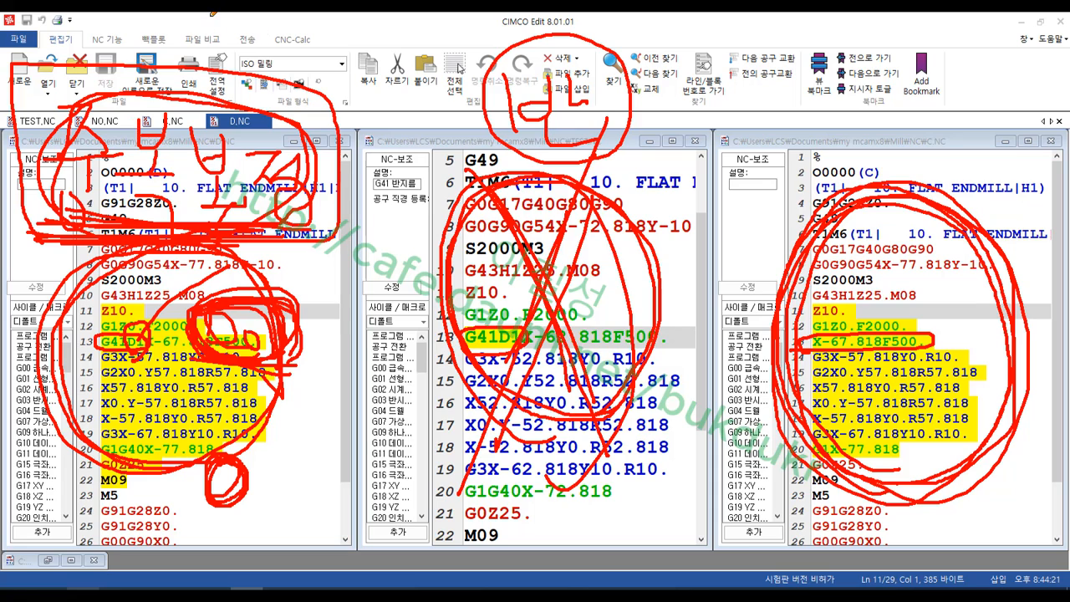
pyautogui.moveTo(171, 15); pyautogui.dragTo(215, 50)
pyautogui.moveTo(236, 324)
pyautogui.mouseDown()
pyautogui.moveTo(199, 325)
pyautogui.moveTo(288, 328)
pyautogui.moveTo(250, 288)
pyautogui.mouseUp()
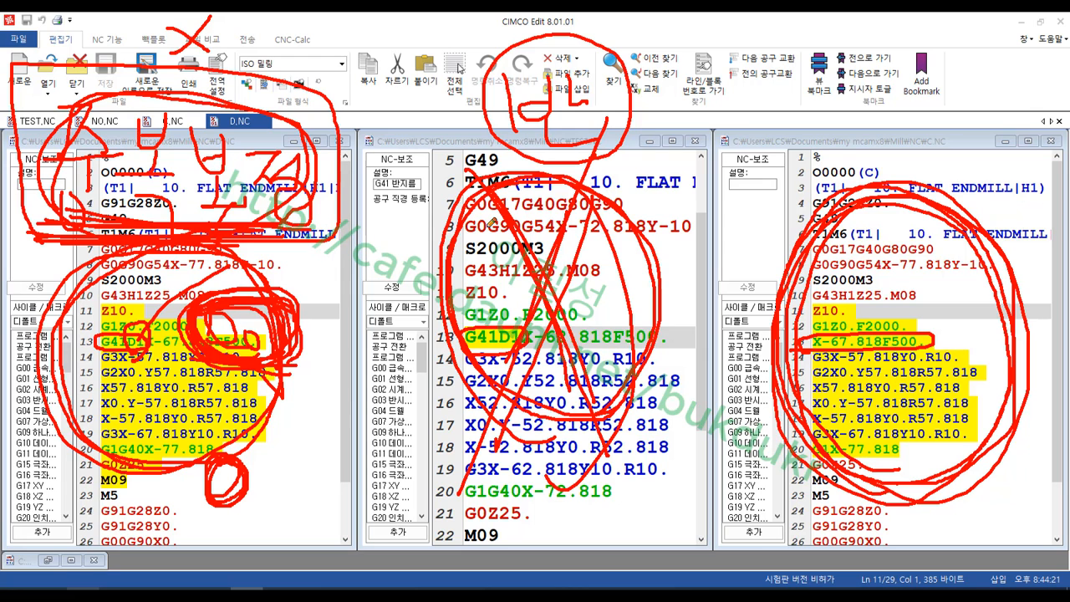
pyautogui.rightClick(428, 240)
pyautogui.click(480, 383)
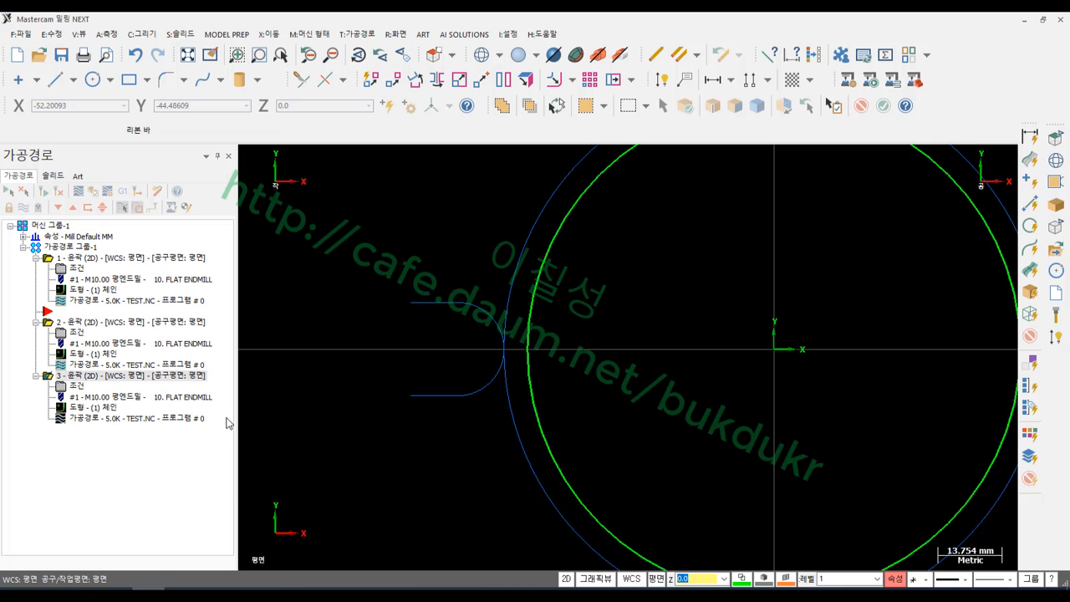
# Step: Show the 보정 형태 options of the third contour operation in Mastercam, and switch to Acrobat to read the 보정형태 section of 13 2차원 가공정의.pdf
pyautogui.click(77, 386)
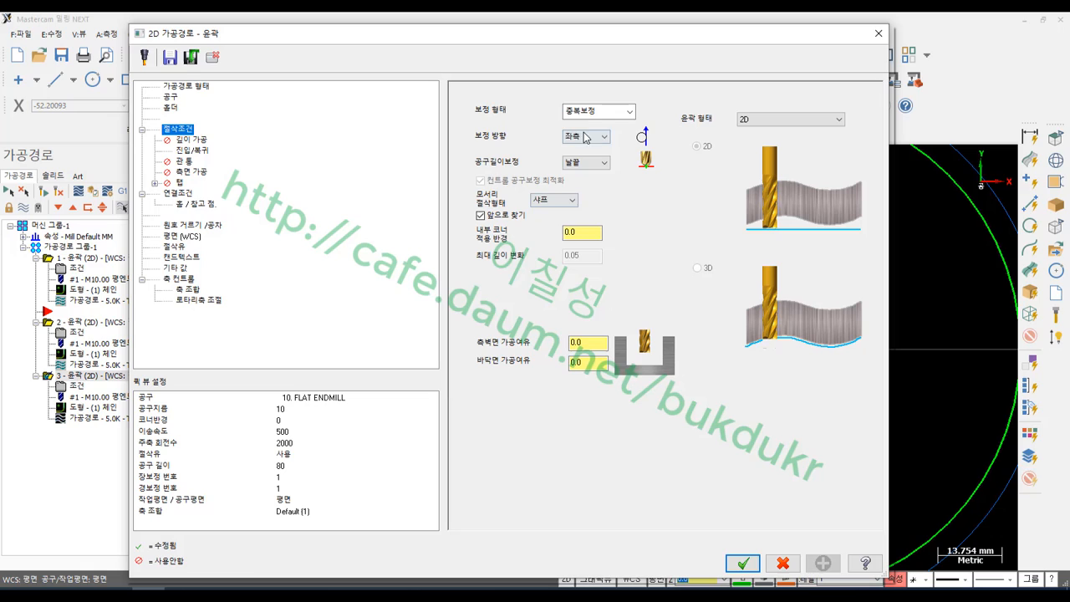
pyautogui.click(623, 112)
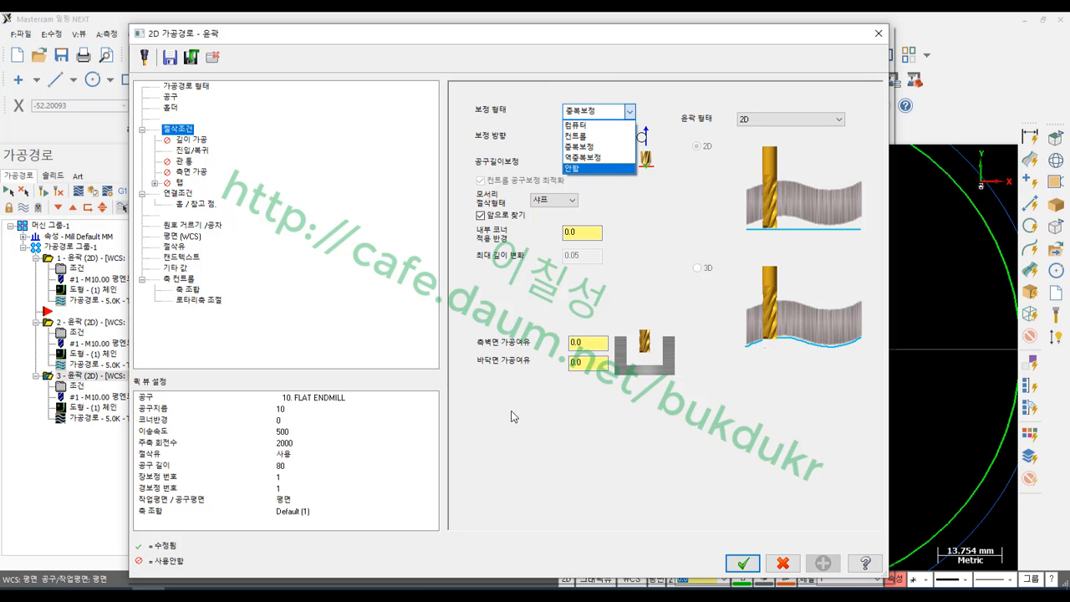
pyautogui.click(181, 589)
pyautogui.scroll(-5, 509, 371)
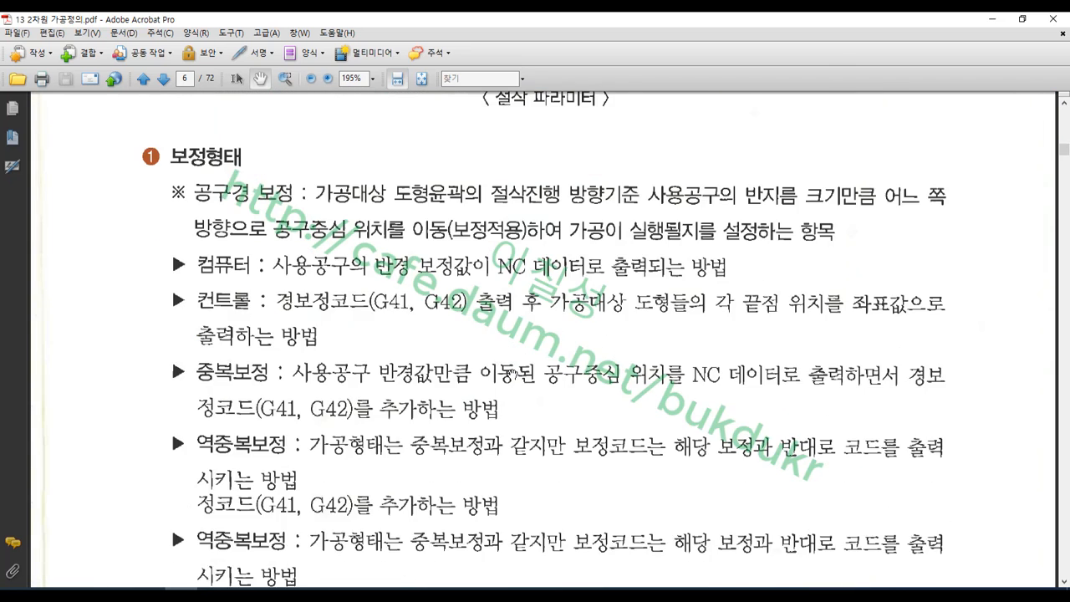